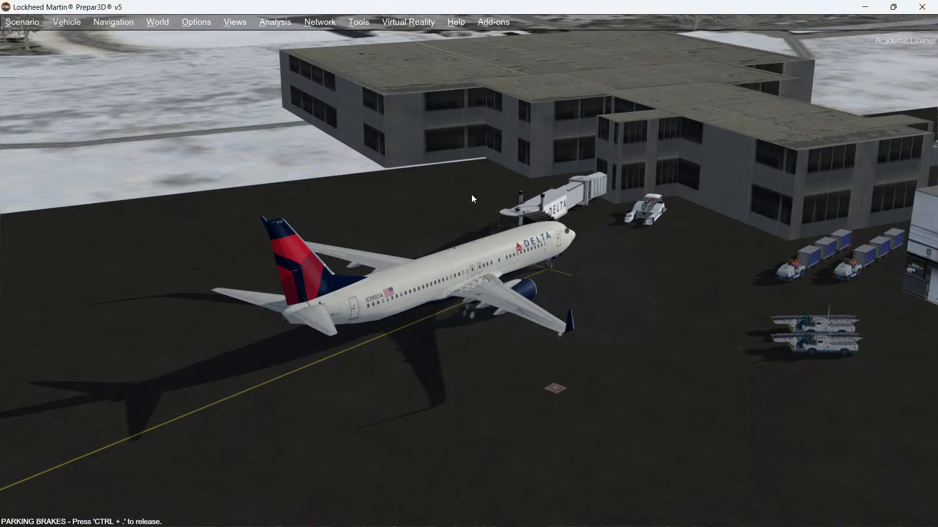
# Step: Switch to the cockpit view and open the GSX ground services menu
pyautogui.press('s')
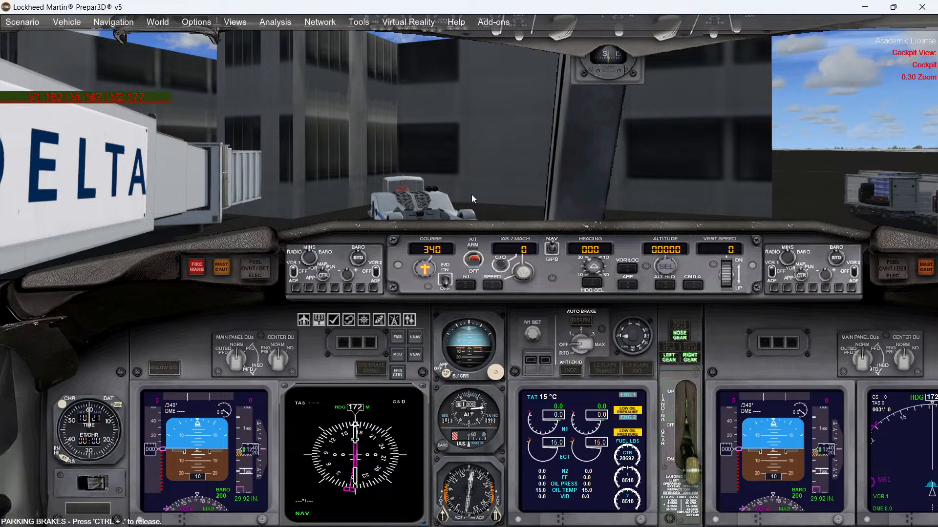
pyautogui.hotkey('ctrl', 'shift', 'F12')
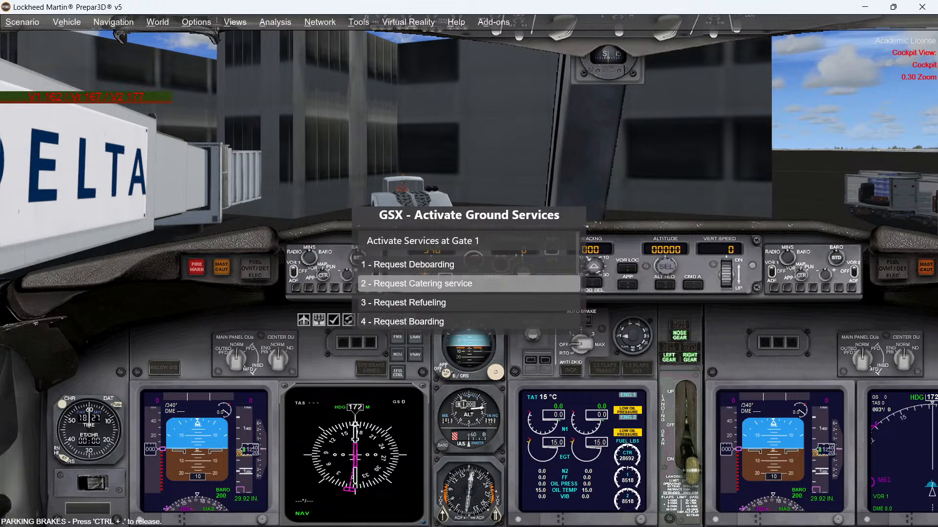
# Step: Close the V-speed display window at the top of the cockpit view
pyautogui.rightClick(125, 101)
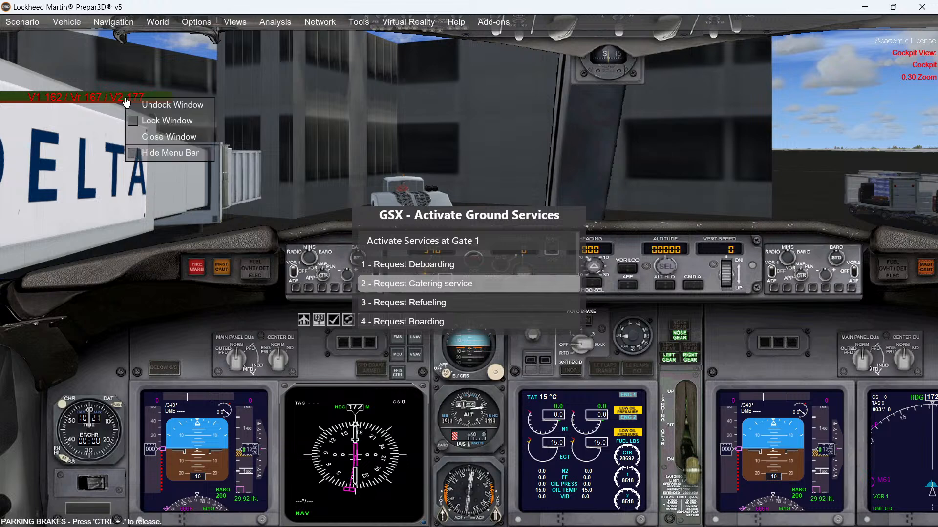
pyautogui.click(160, 137)
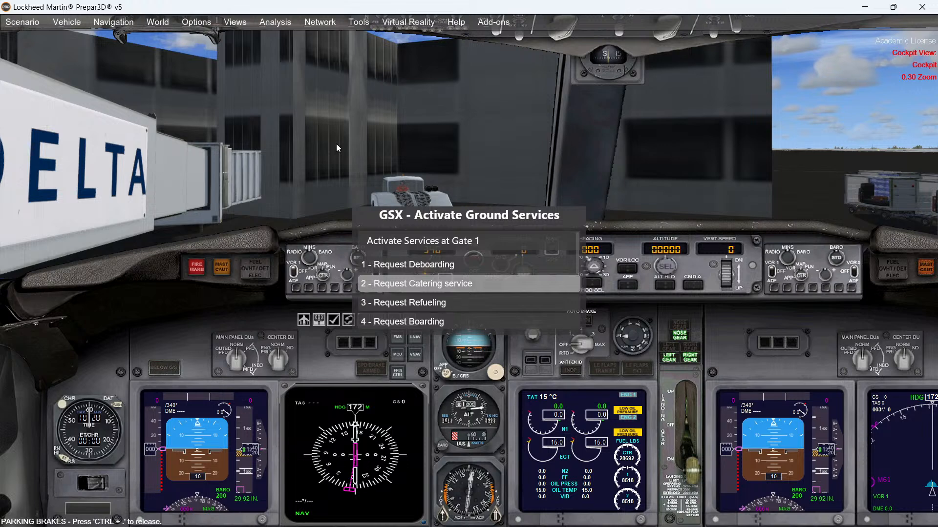
# Step: Undock the default jetway through the GSX Operate jetway(s) option
pyautogui.scroll(-3, 461, 284)
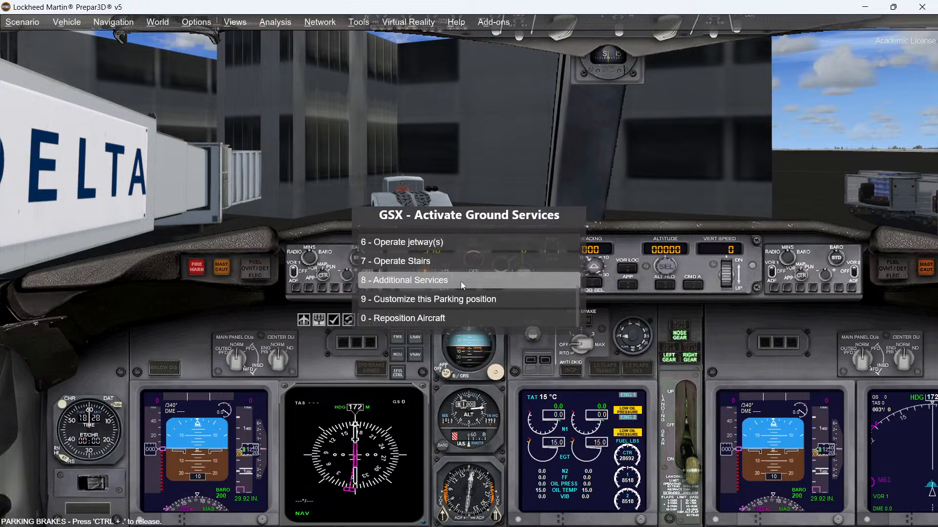
pyautogui.click(429, 242)
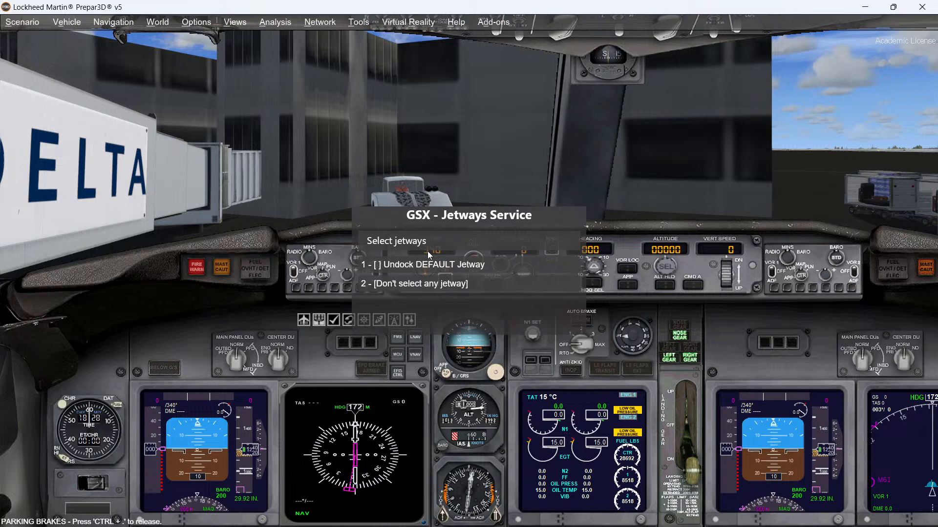
pyautogui.click(380, 265)
pyautogui.click(404, 286)
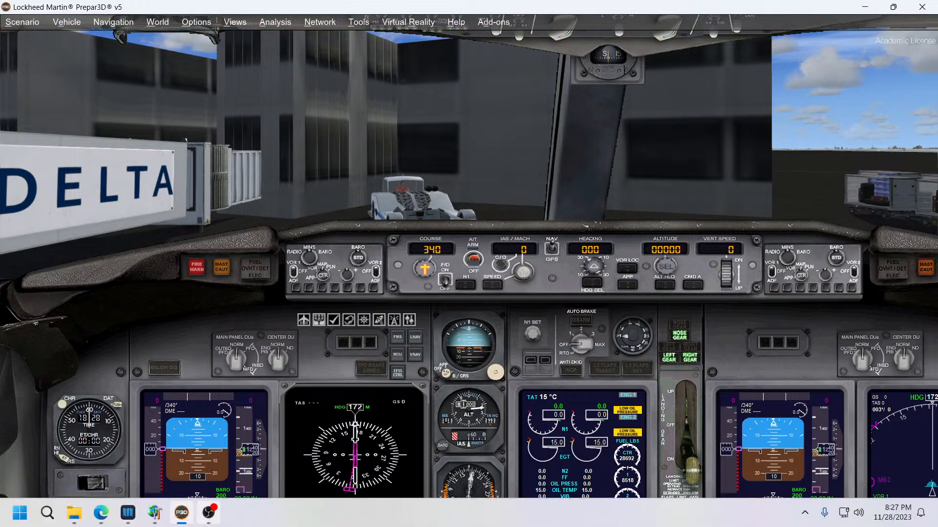
# Step: Examine the KSAW airport diagram in Navigraph Charts with its window maximized
pyautogui.click(128, 513)
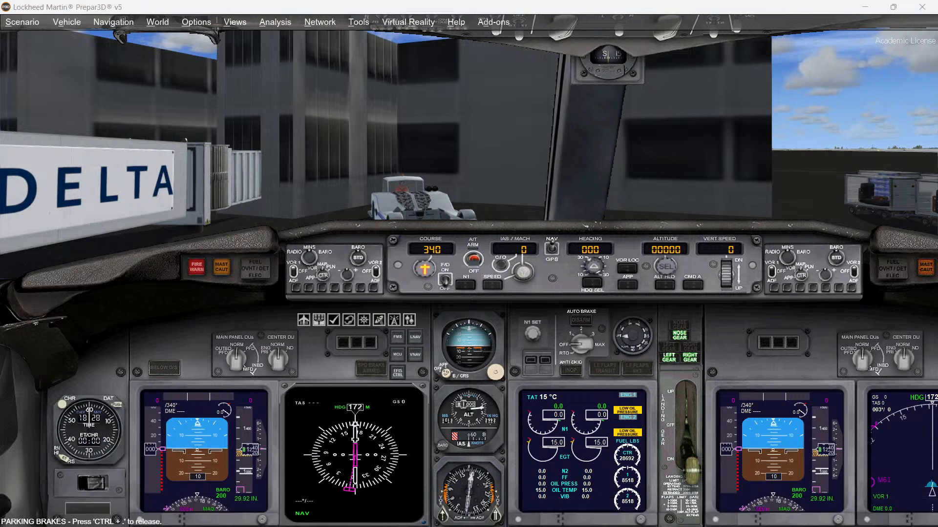
pyautogui.moveTo(0, 71); pyautogui.dragTo(363, 78)
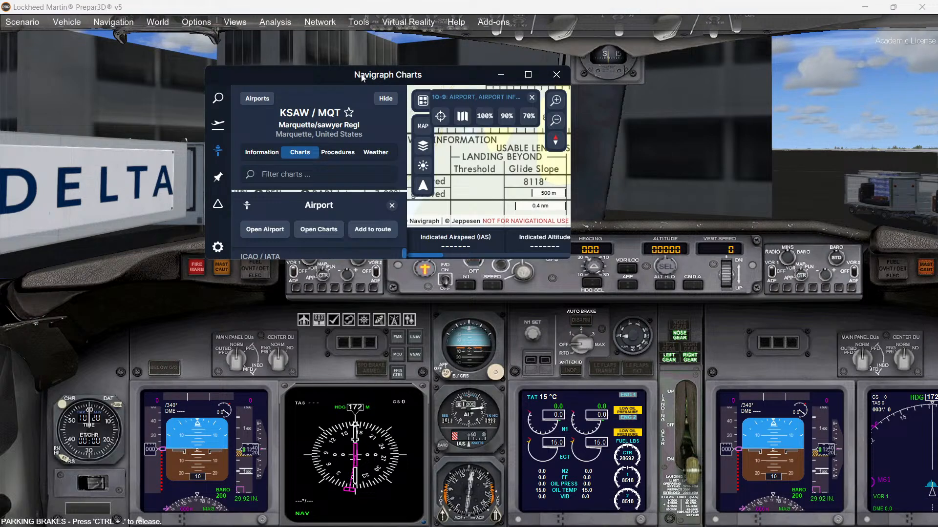
pyautogui.doubleClick(322, 70)
pyautogui.click(531, 9)
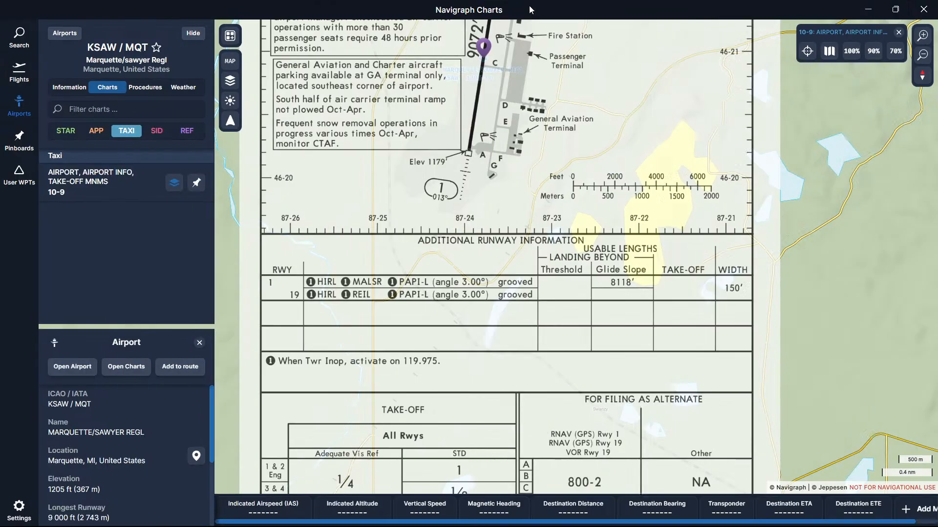
pyautogui.click(192, 35)
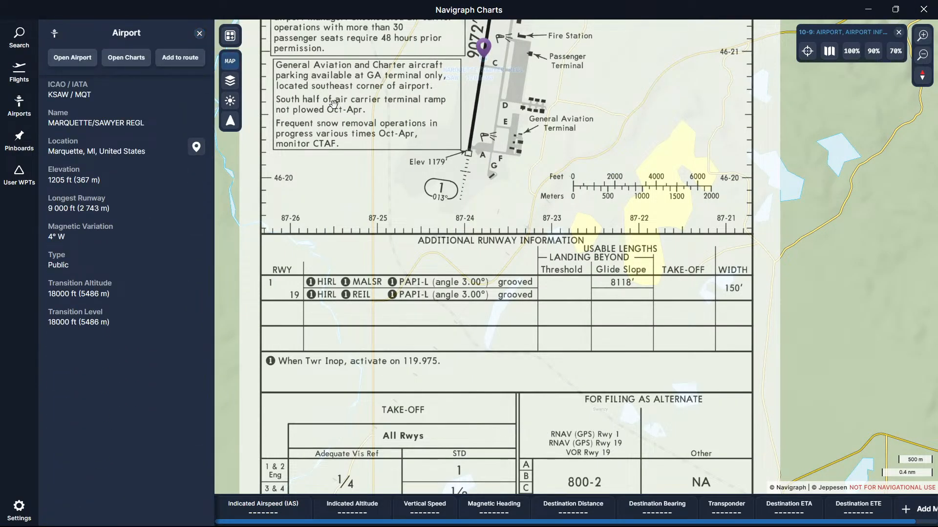
pyautogui.moveTo(333, 104); pyautogui.dragTo(352, 306)
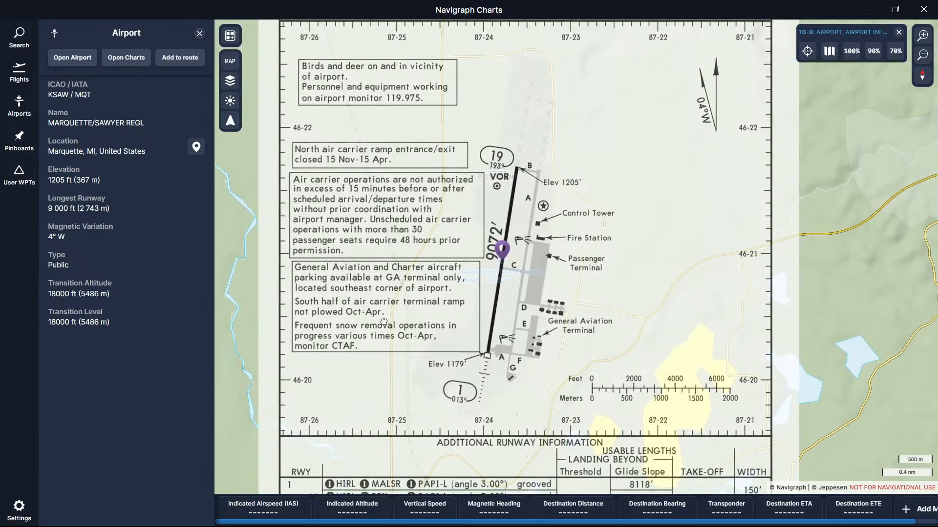
pyautogui.click(866, 9)
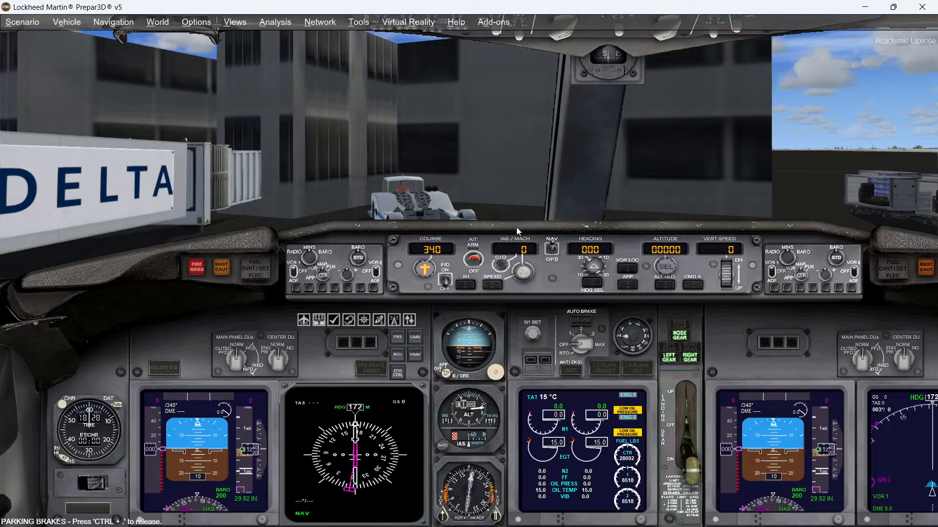
# Step: Switch to Airport Design Editor and compile the KSAW airport
pyautogui.moveTo(332, 526)
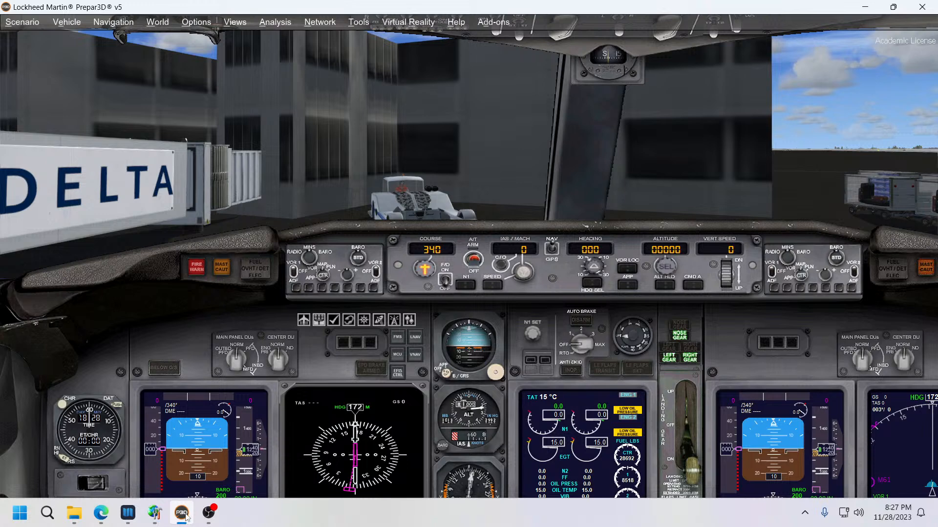
pyautogui.click(155, 514)
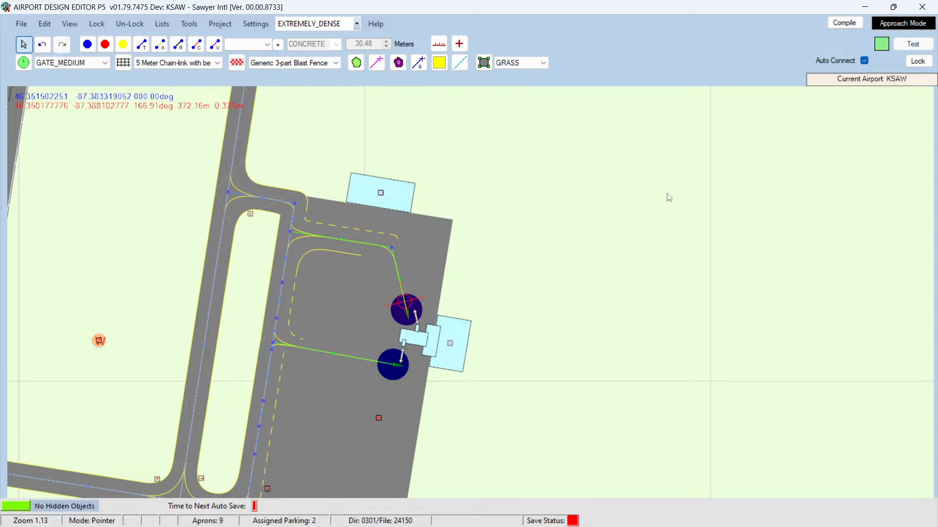
pyautogui.click(925, 10)
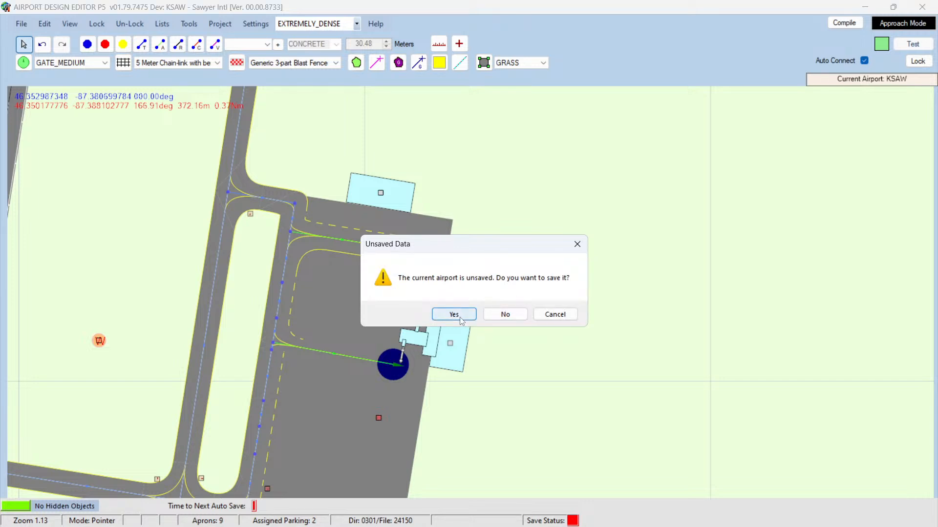
pyautogui.click(555, 315)
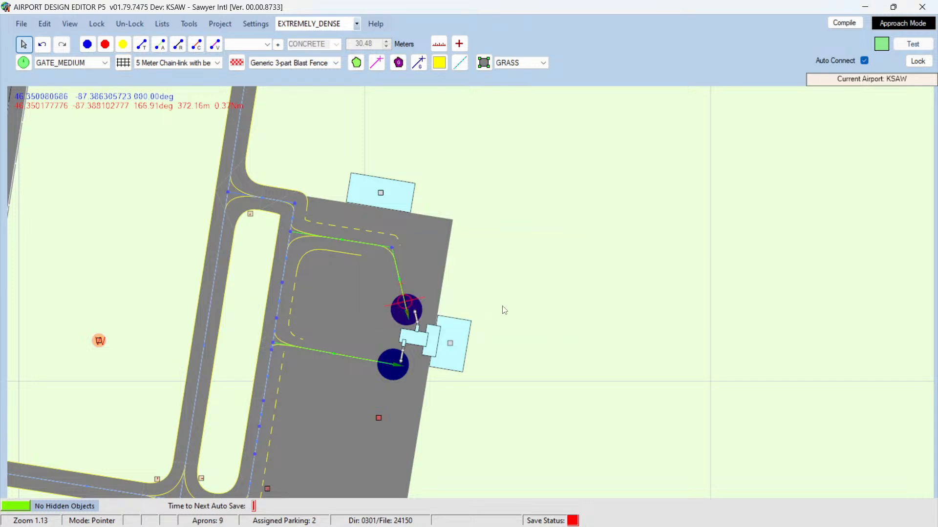
pyautogui.click(844, 23)
pyautogui.click(165, 257)
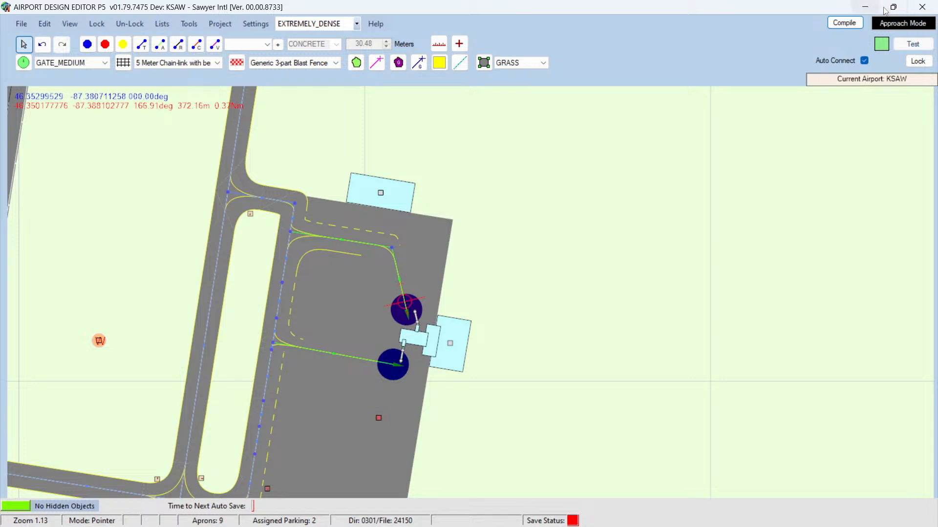
# Step: Close the editor, saving the project as KSAW_ADEP5_MAJ and replacing the existing file
pyautogui.click(925, 8)
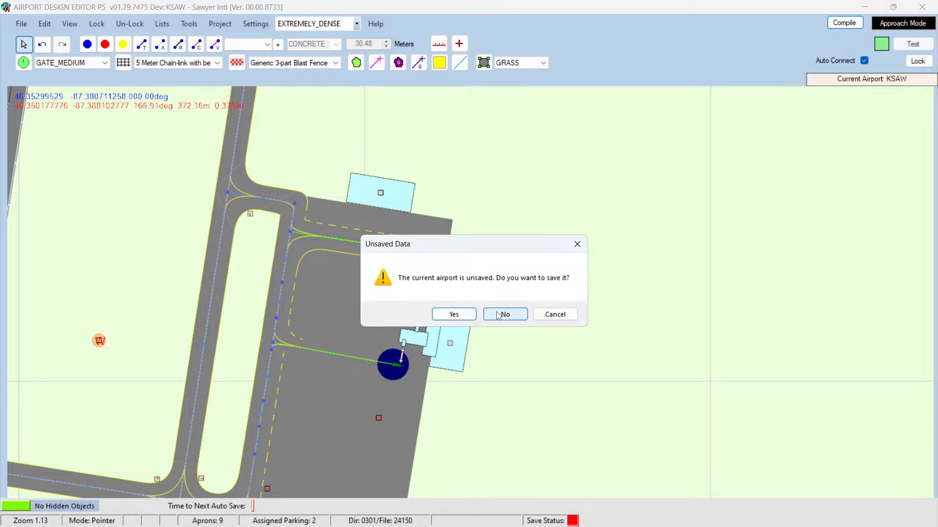
pyautogui.click(454, 314)
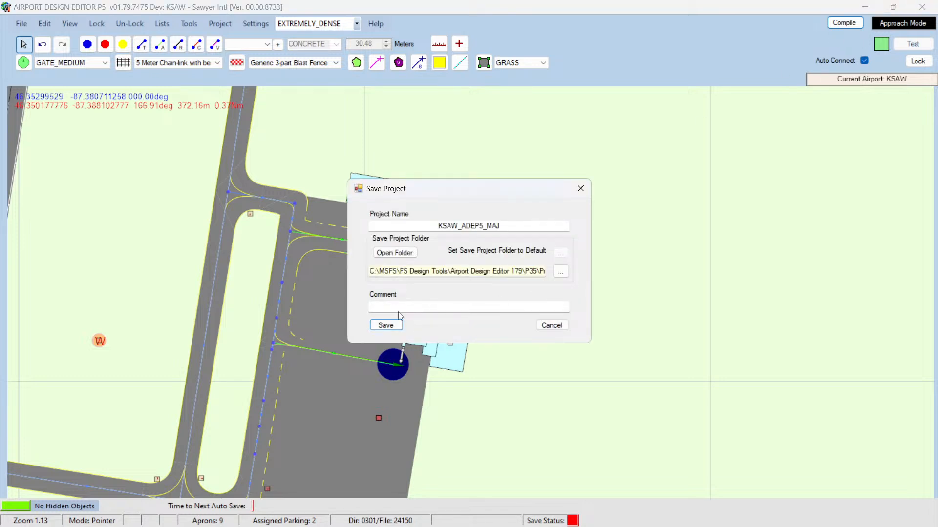
pyautogui.click(386, 325)
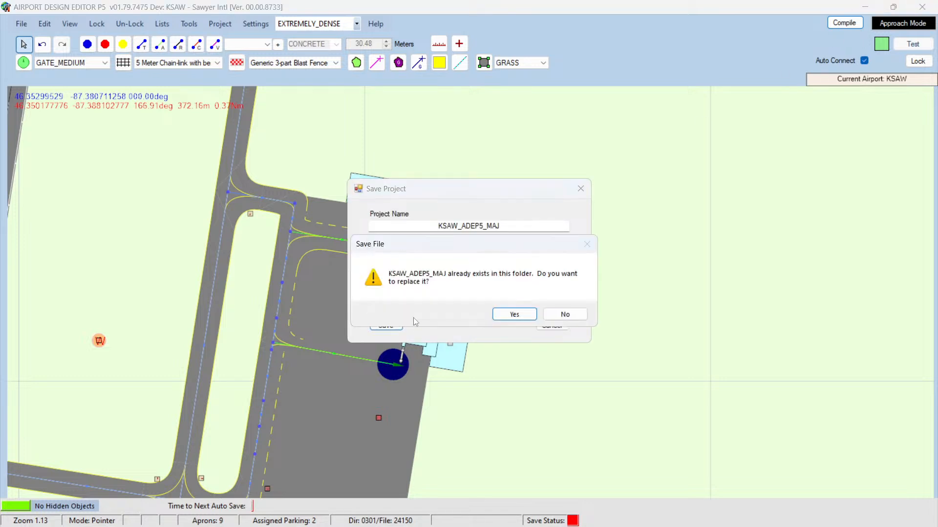
pyautogui.click(515, 315)
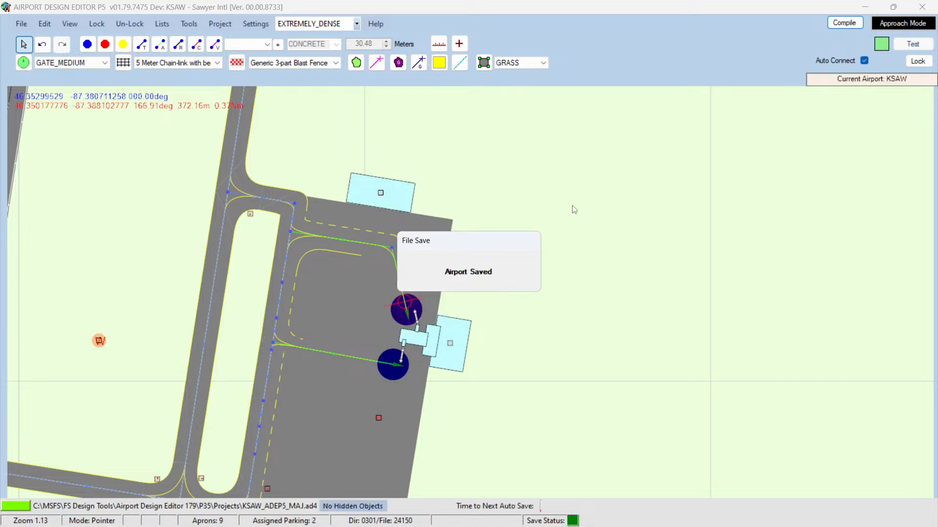
# Step: Switch to Prepar3D and minimize it
pyautogui.hotkey('alt', 'Tab')
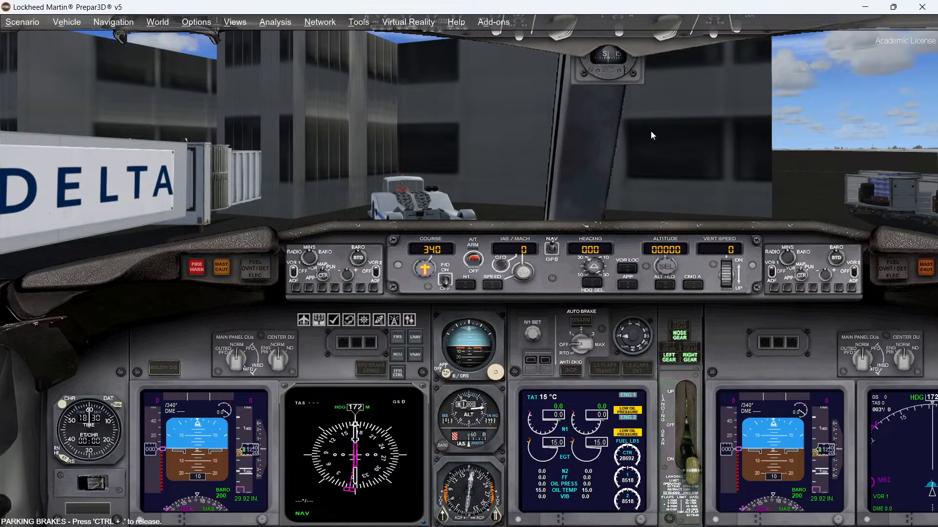
pyautogui.click(865, 7)
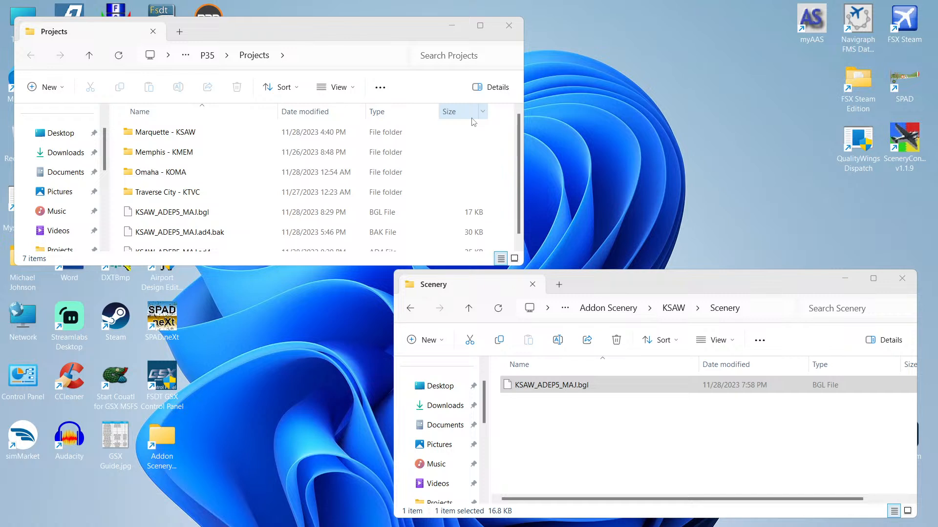
# Step: Try launching Airport Design Editor for P3D v5 and minimize both File Explorer windows
pyautogui.doubleClick(165, 277)
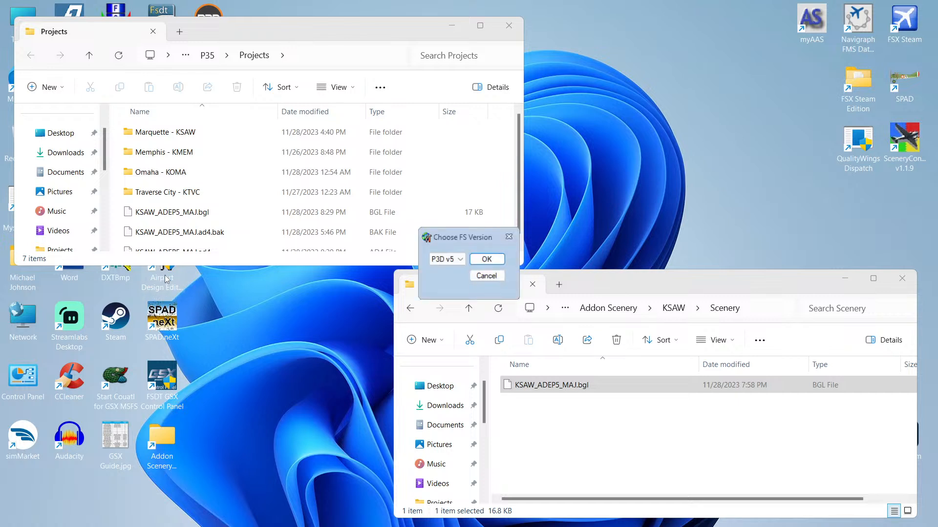
pyautogui.click(487, 260)
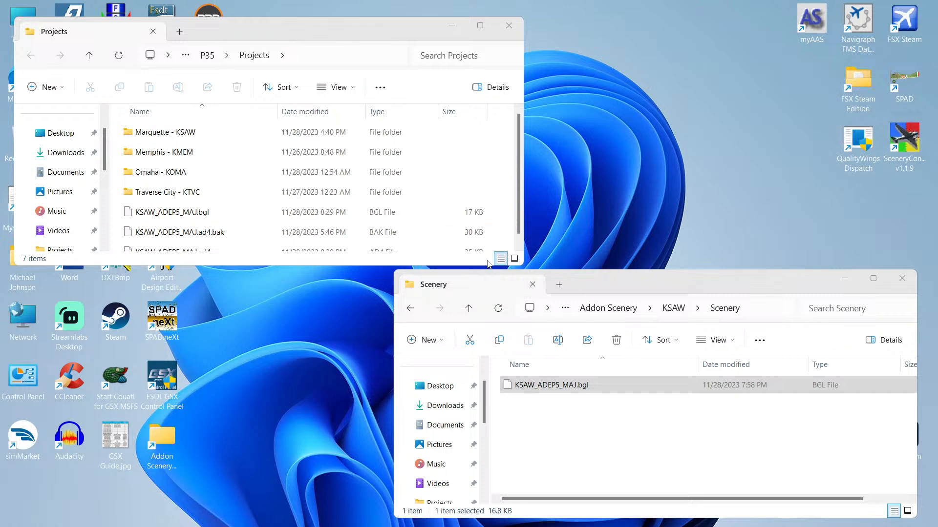
pyautogui.click(452, 26)
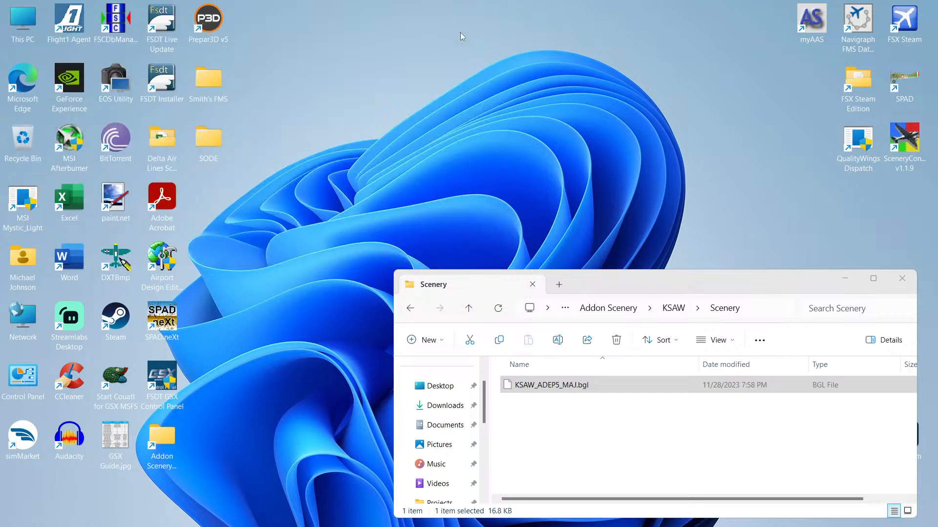
pyautogui.click(848, 283)
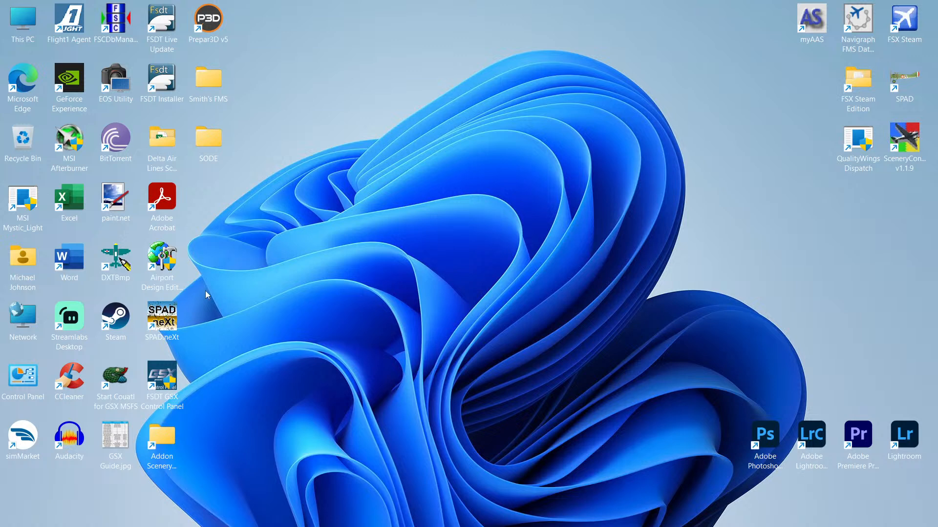
# Step: Launch Airport Design Editor from its desktop shortcut, choosing P3D v5 as the simulator version
pyautogui.rightClick(166, 267)
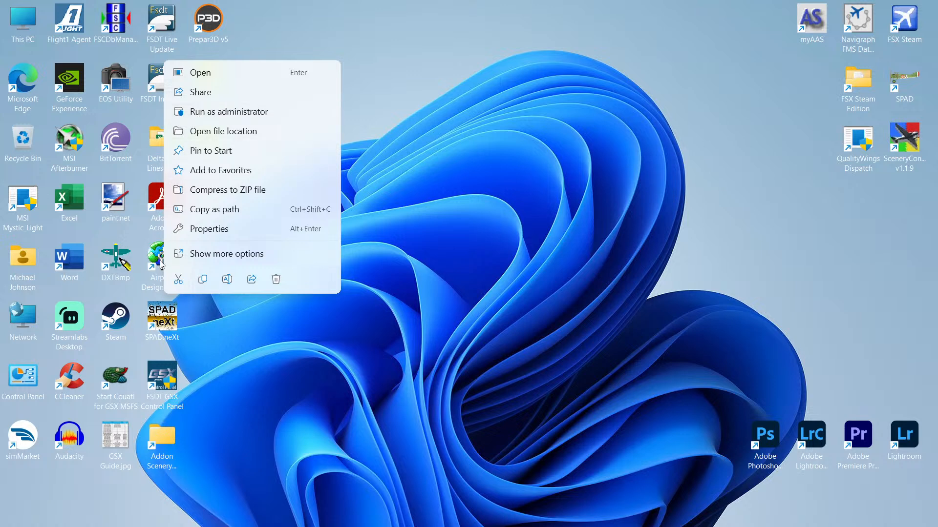
pyautogui.click(162, 264)
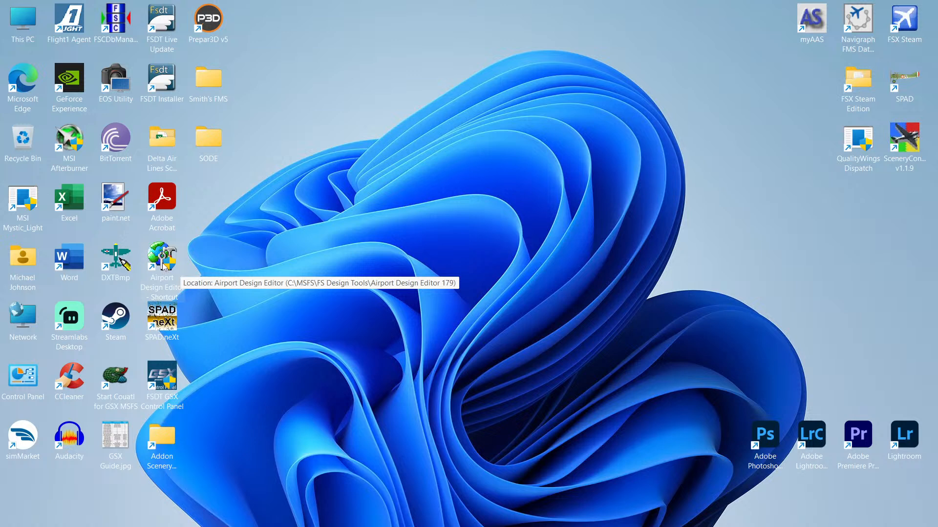
pyautogui.doubleClick(164, 266)
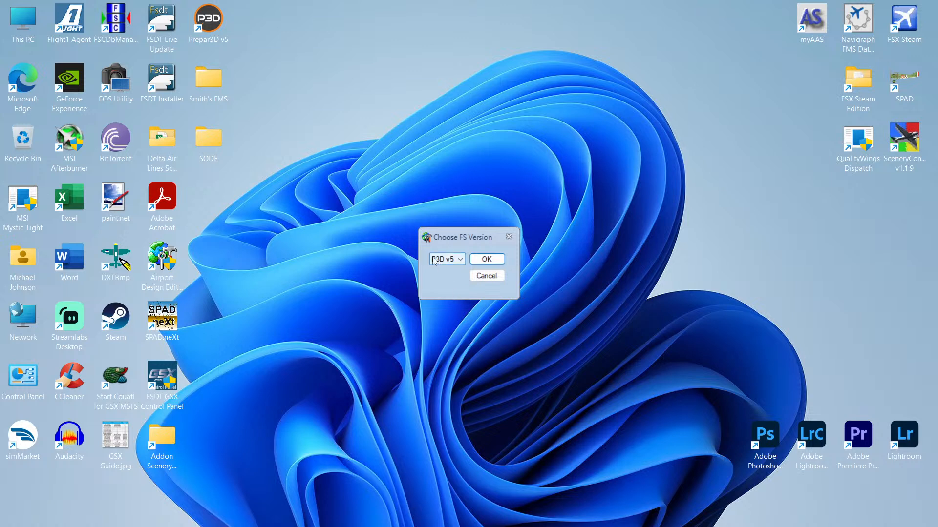
pyautogui.click(461, 263)
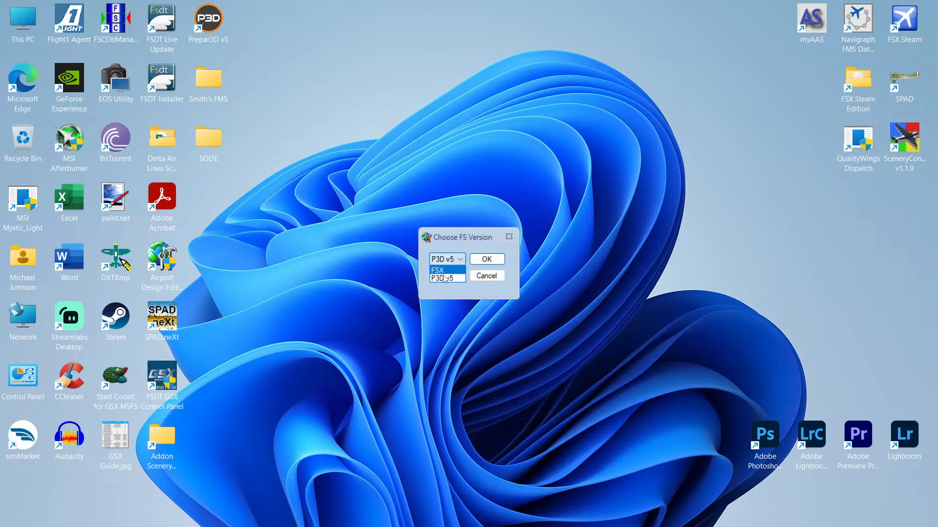
pyautogui.click(445, 278)
pyautogui.click(486, 260)
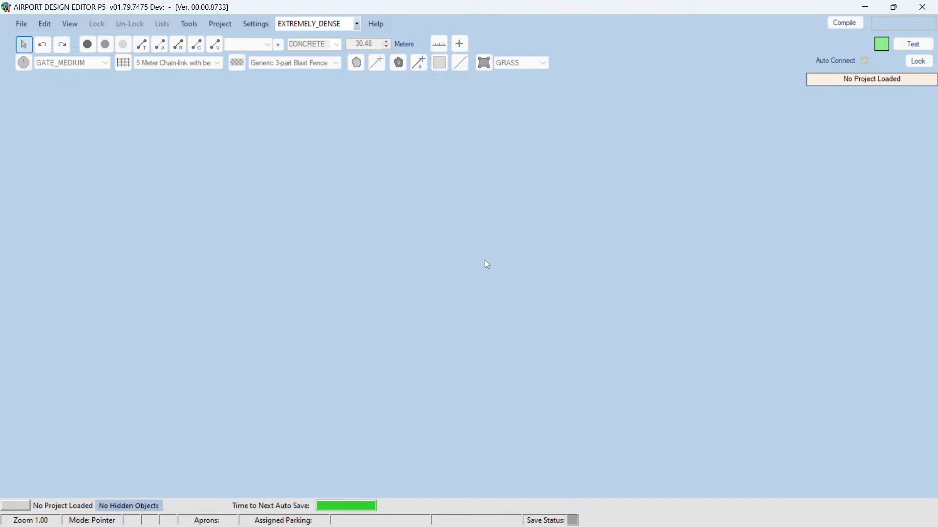
# Step: Open the program options and examine the Scenery.cfg, FS main, BglComp and Shp2Vec folder paths
pyautogui.click(261, 28)
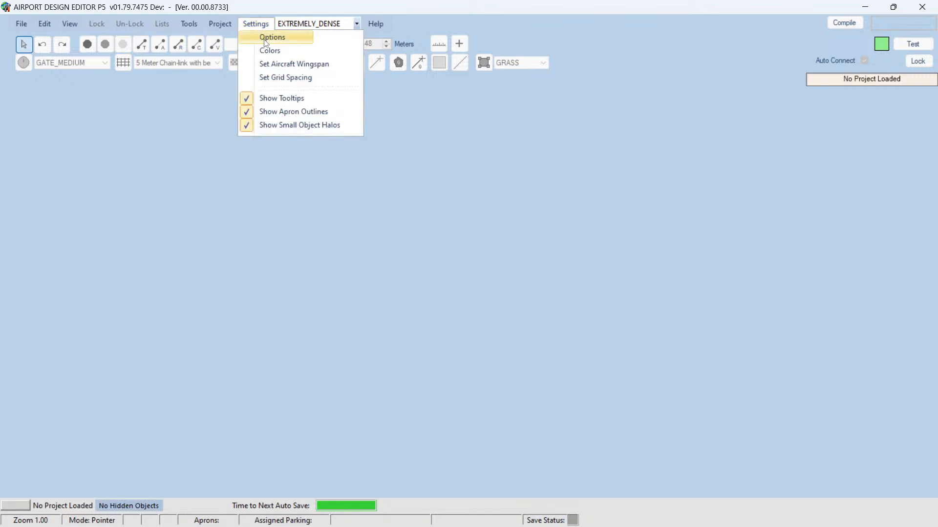
pyautogui.click(266, 38)
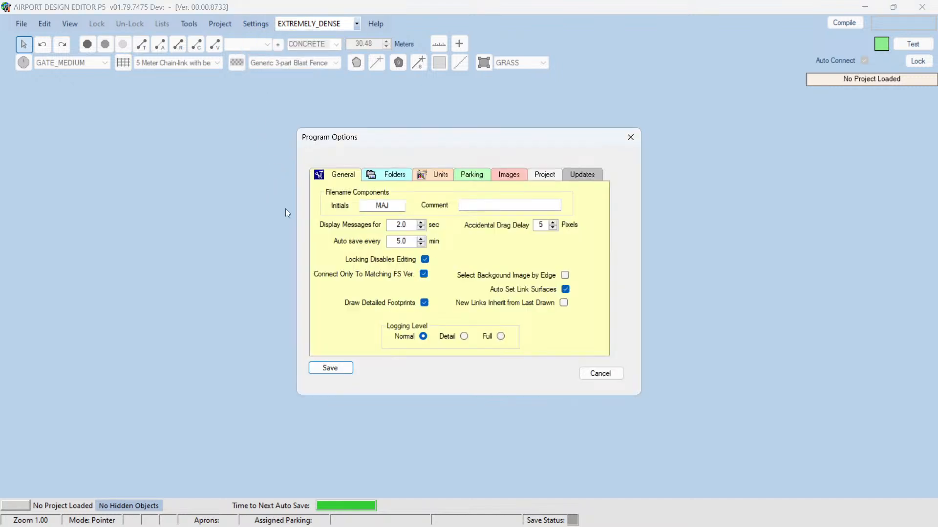
pyautogui.click(394, 175)
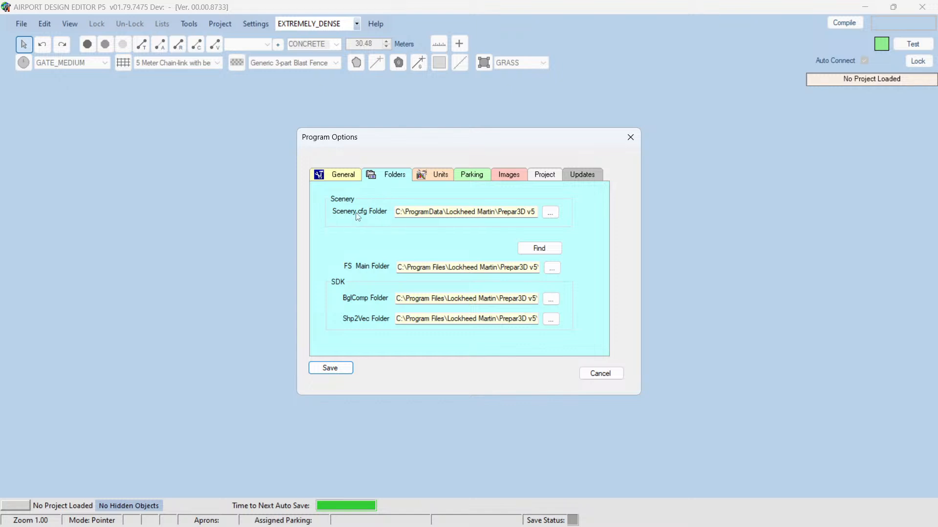
pyautogui.moveTo(512, 212); pyautogui.dragTo(549, 212)
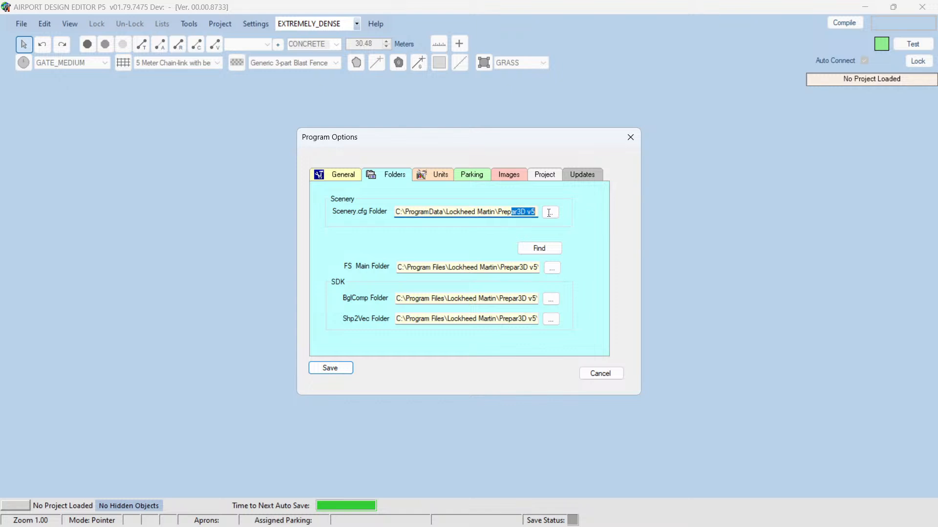
pyautogui.moveTo(484, 212); pyautogui.dragTo(392, 218)
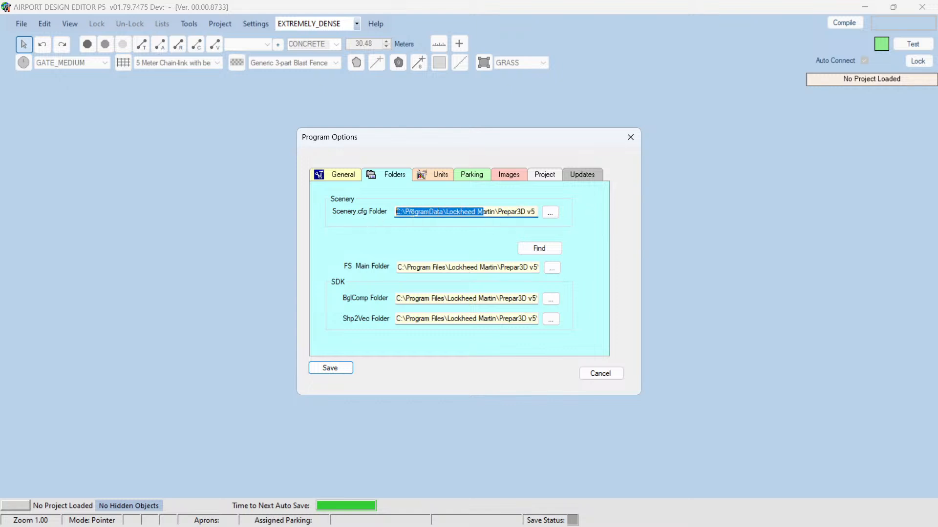
pyautogui.click(412, 213)
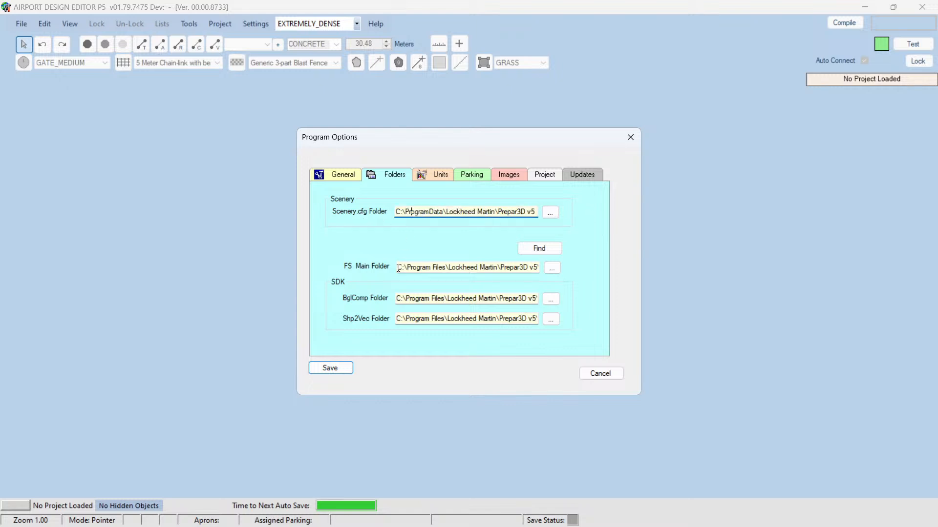
pyautogui.moveTo(398, 268); pyautogui.dragTo(553, 274)
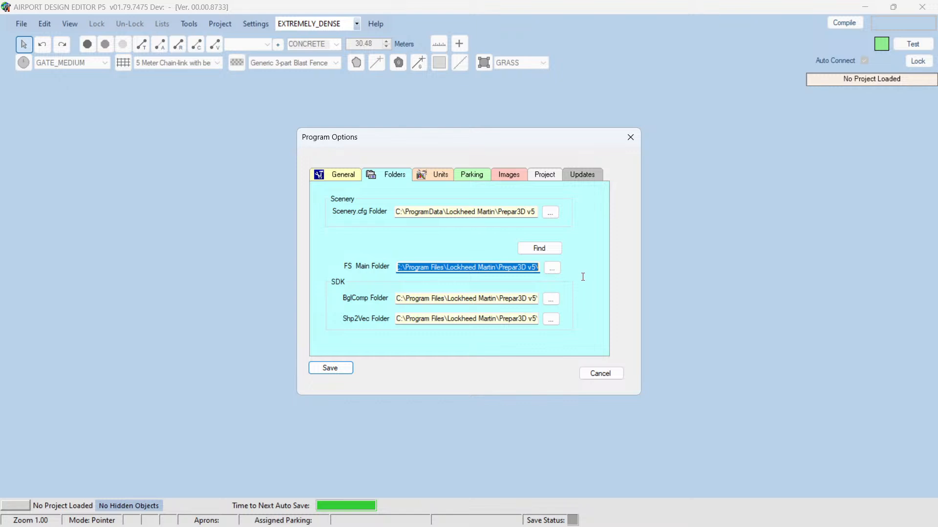
pyautogui.click(430, 299)
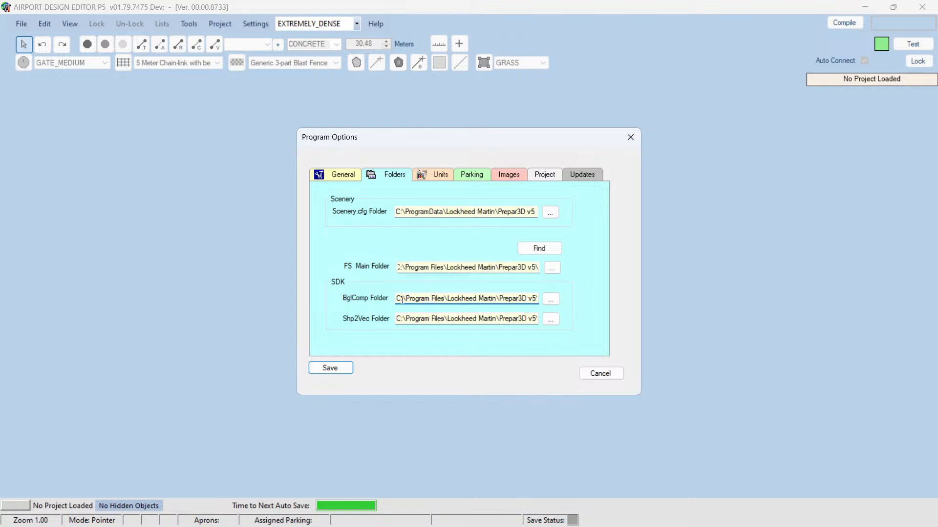
pyautogui.moveTo(397, 300); pyautogui.dragTo(553, 301)
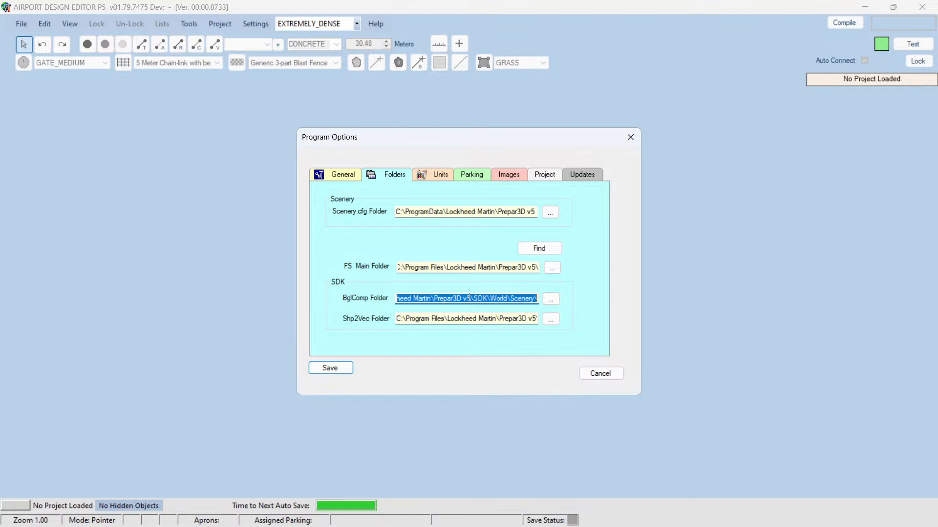
pyautogui.click(447, 319)
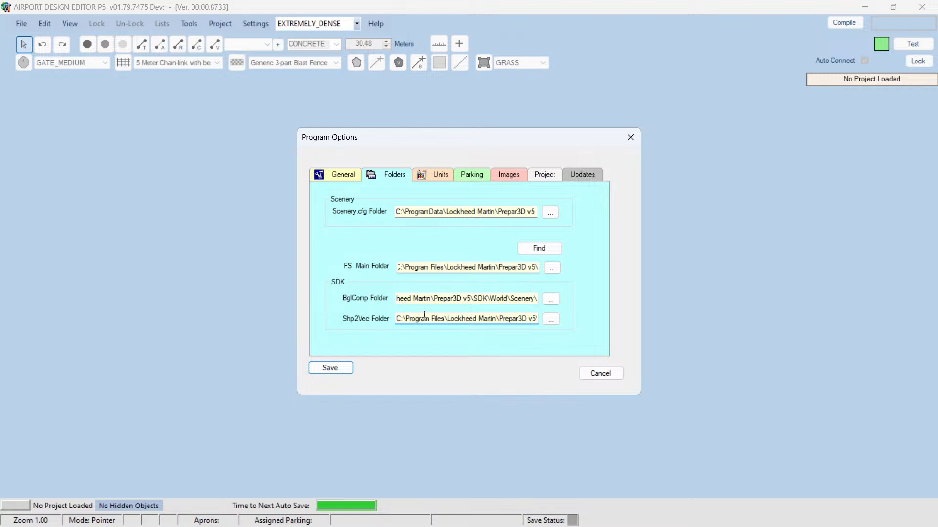
pyautogui.moveTo(426, 317); pyautogui.dragTo(578, 325)
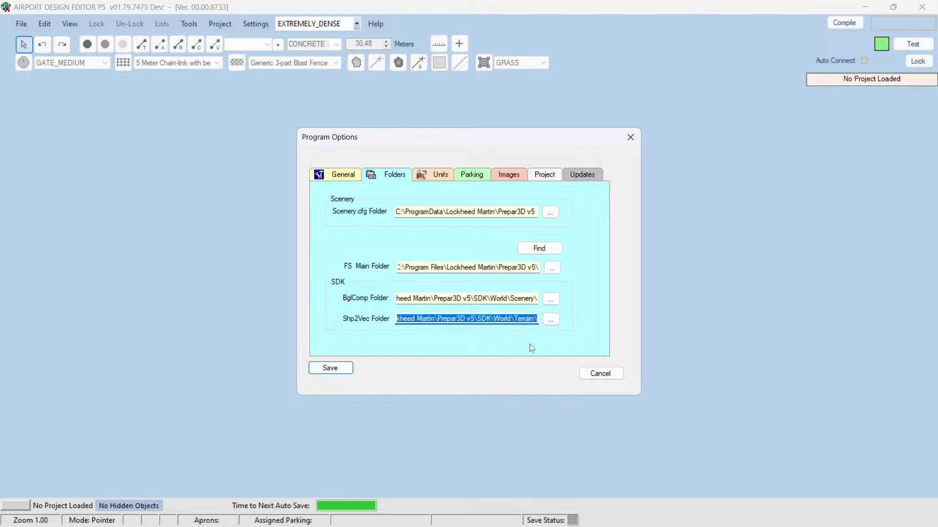
pyautogui.click(523, 321)
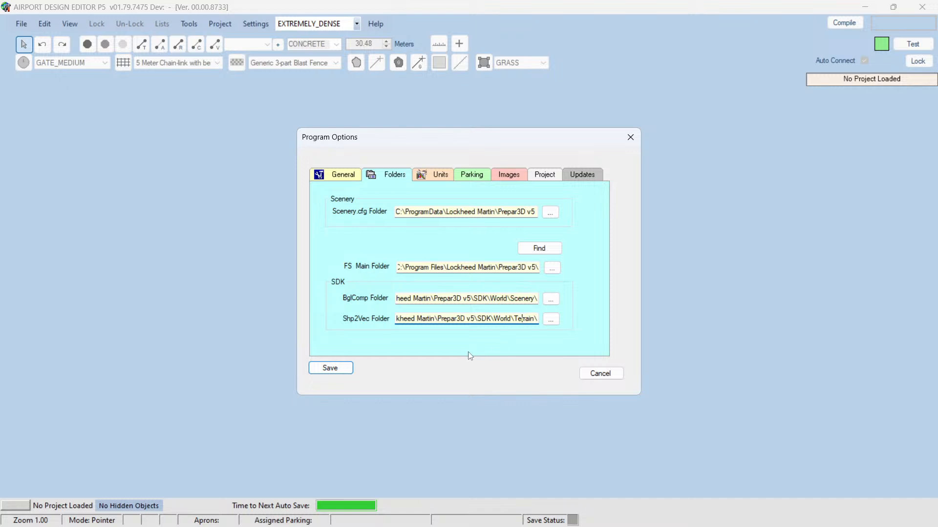
# Step: Re-check the Scenery.cfg and FS main folder paths, then close the options without saving
pyautogui.moveTo(486, 211); pyautogui.dragTo(537, 212)
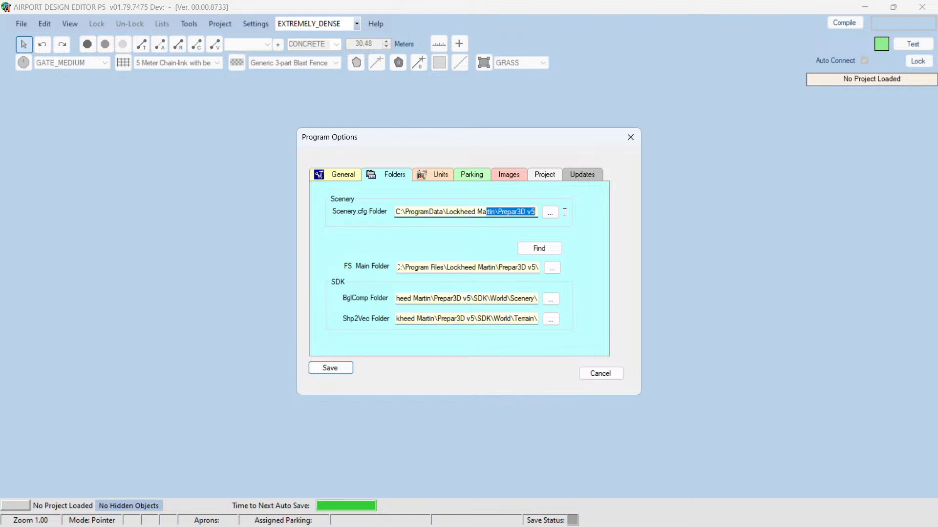
pyautogui.moveTo(494, 267); pyautogui.dragTo(578, 268)
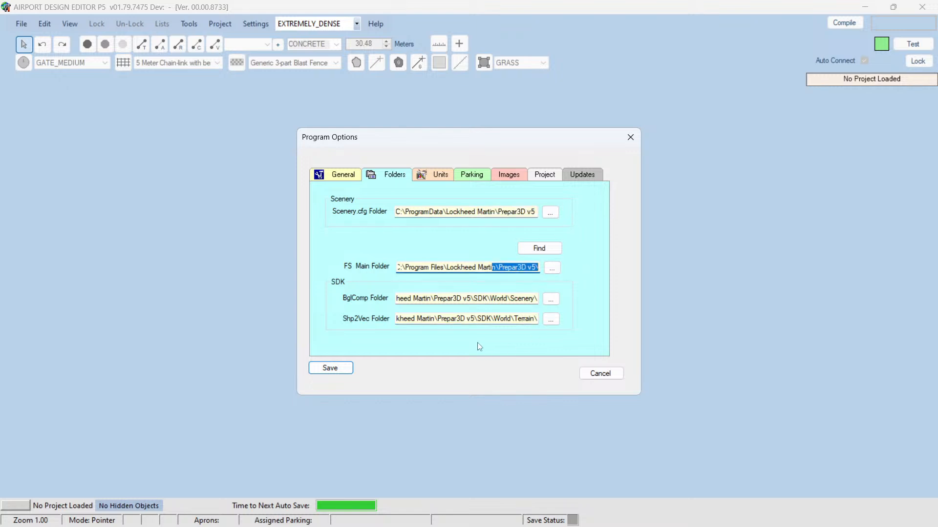
pyautogui.click(460, 299)
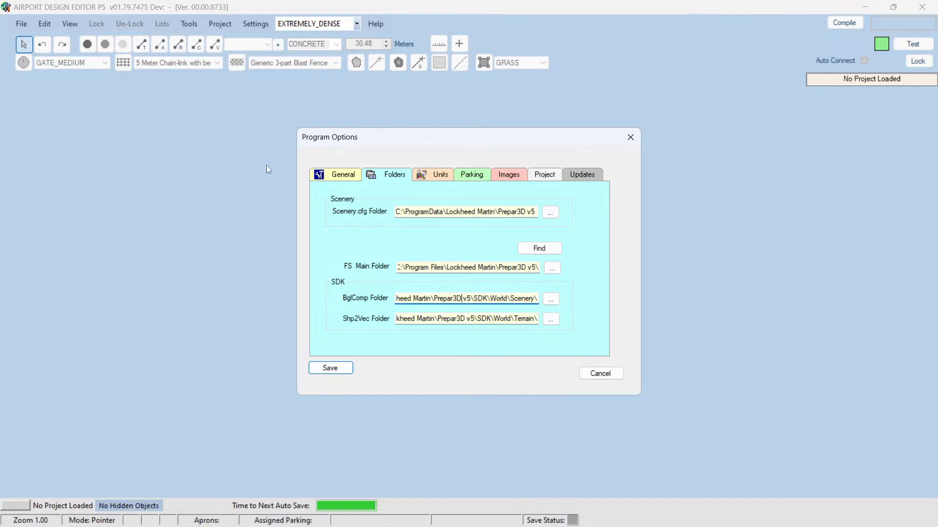
pyautogui.click(594, 373)
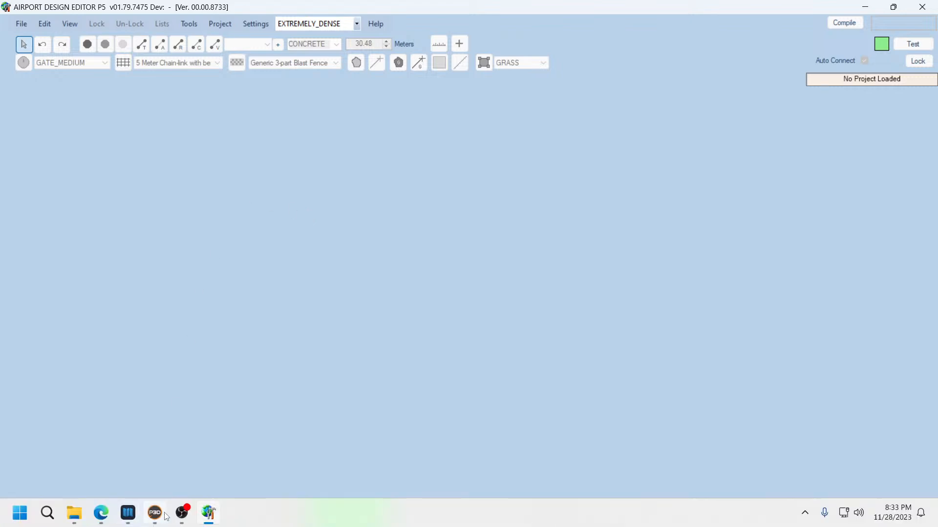
# Step: Switch to Prepar3D to view the parked aircraft at the jetway from outside, then minimize the simulator
pyautogui.click(156, 513)
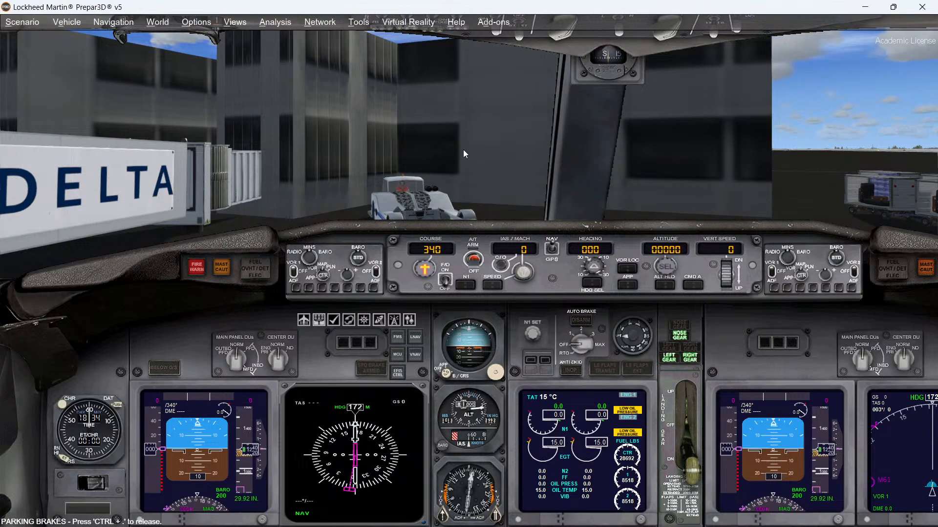
pyautogui.press('s')
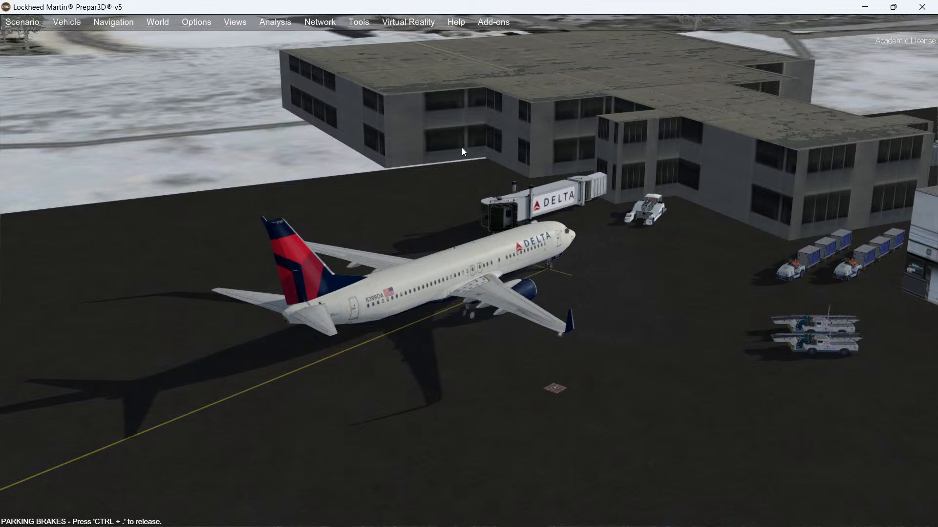
pyautogui.click(865, 7)
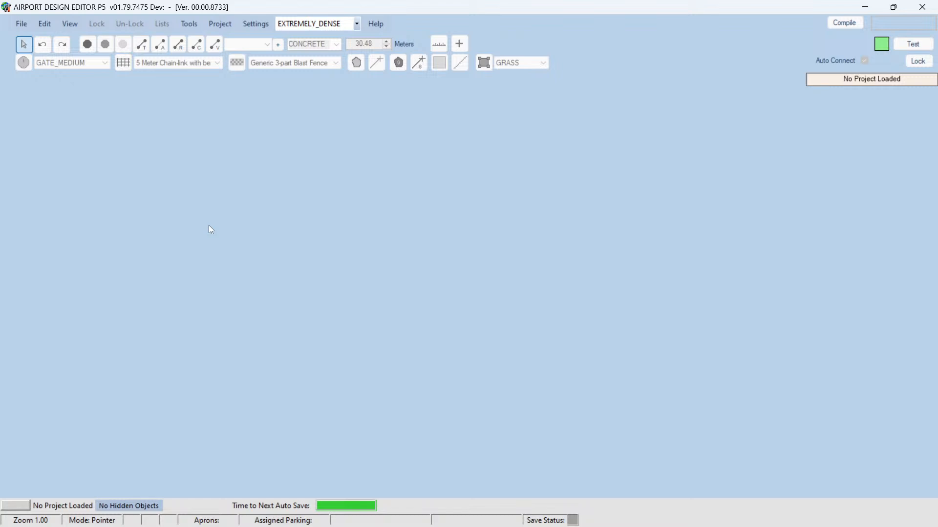
# Step: Open the stock airport KSAW - Sawyer Intl by searching for its ICAO code KSAW
pyautogui.click(21, 25)
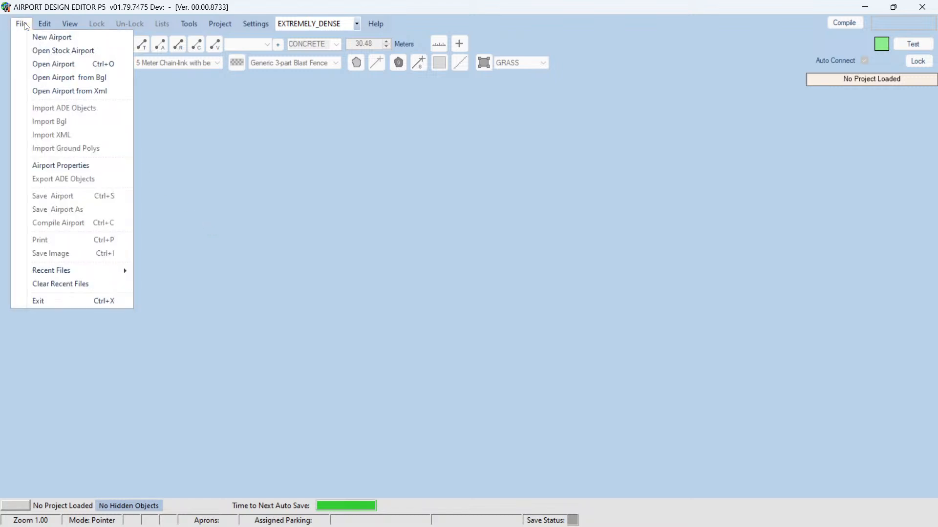
pyautogui.click(42, 52)
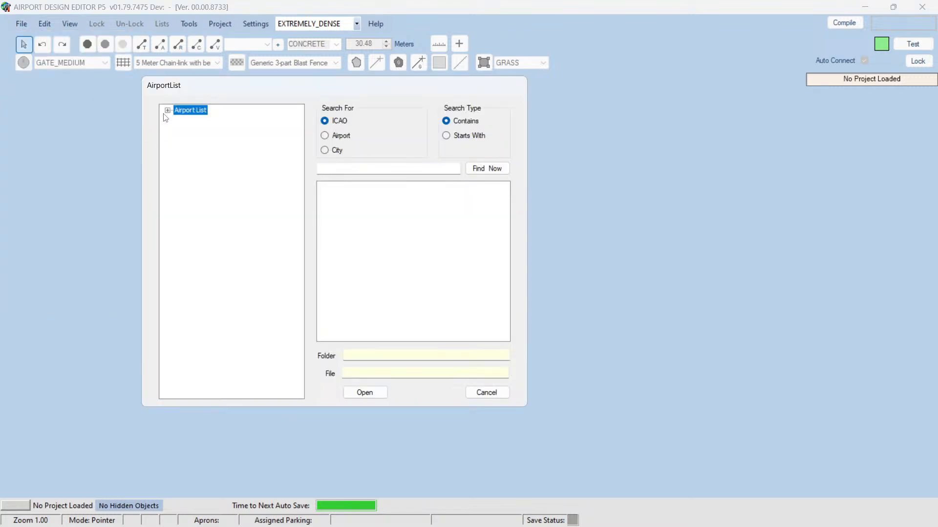
pyautogui.moveTo(221, 89); pyautogui.dragTo(234, 105)
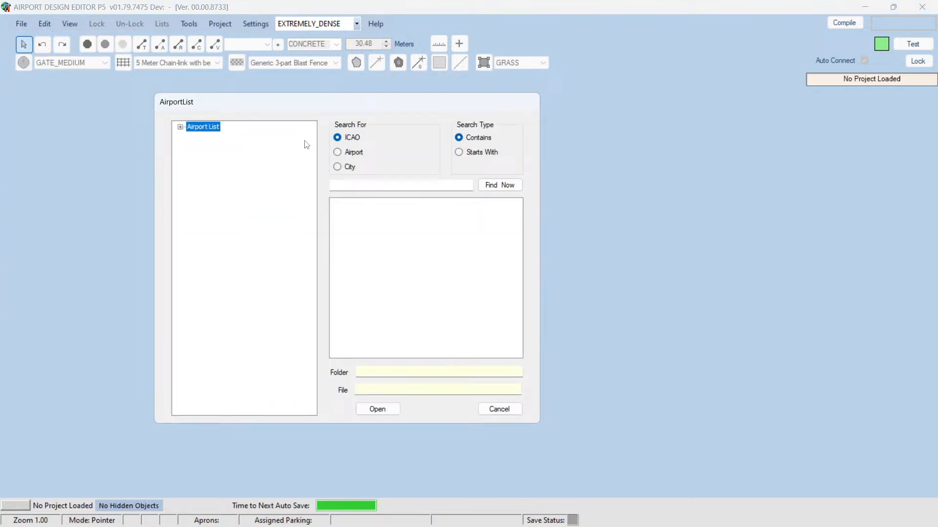
pyautogui.click(362, 184)
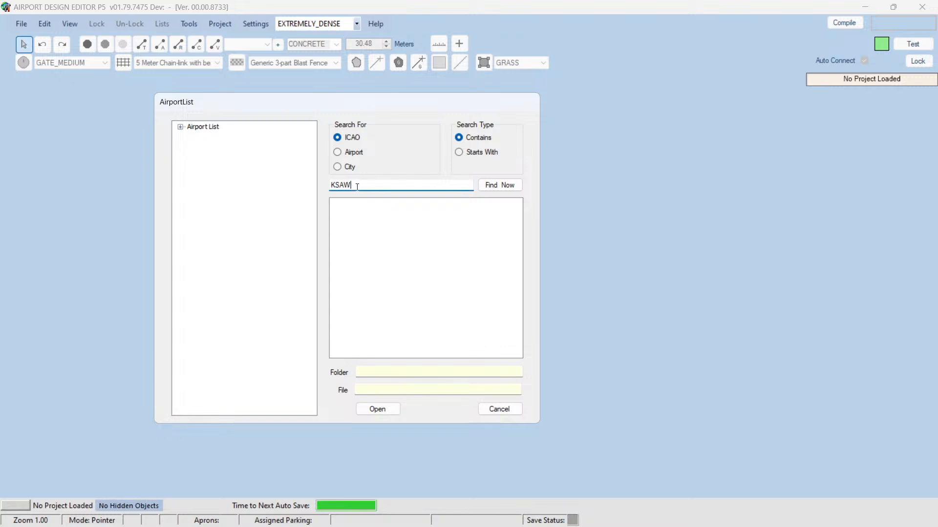
pyautogui.click(511, 188)
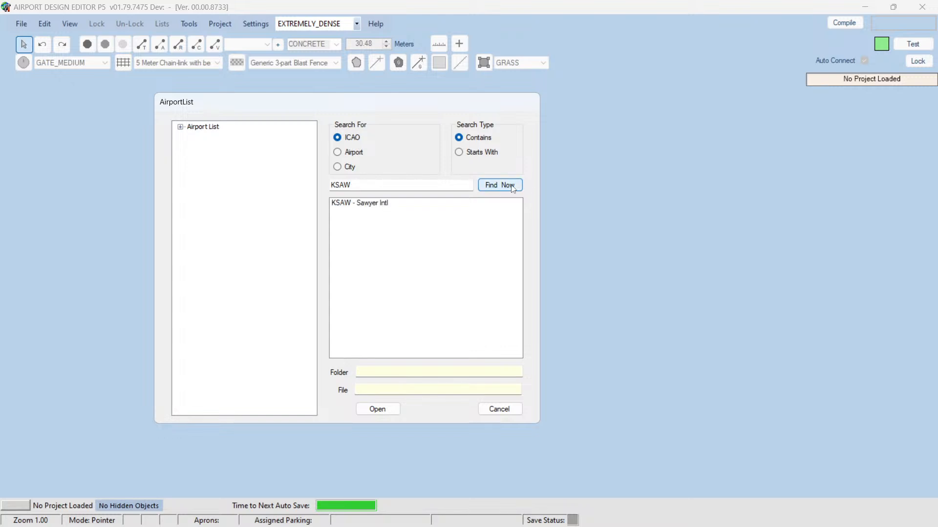
pyautogui.click(343, 205)
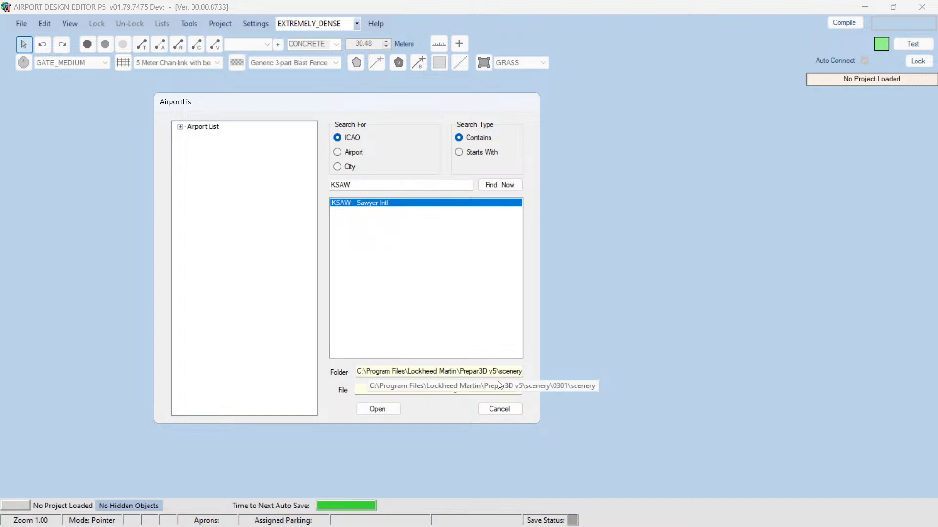
pyautogui.moveTo(447, 371); pyautogui.dragTo(561, 375)
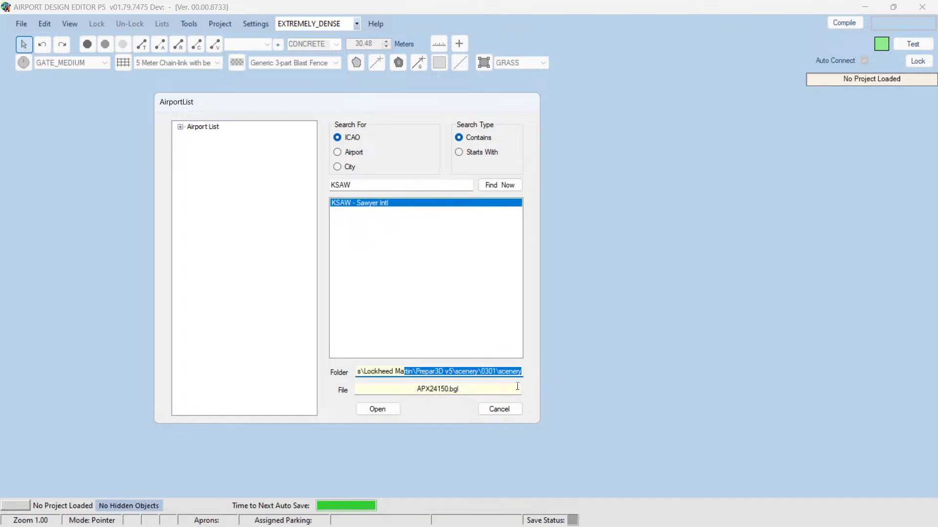
pyautogui.click(384, 413)
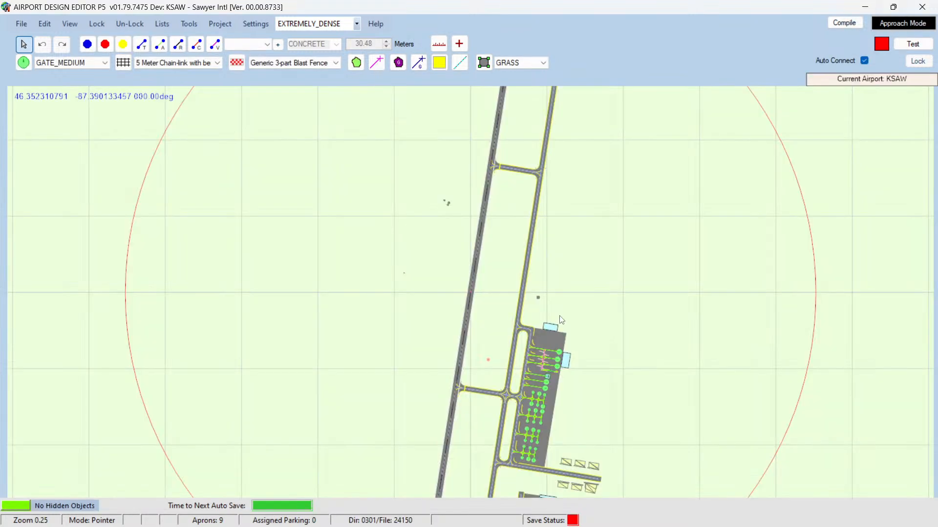
pyautogui.click(561, 319)
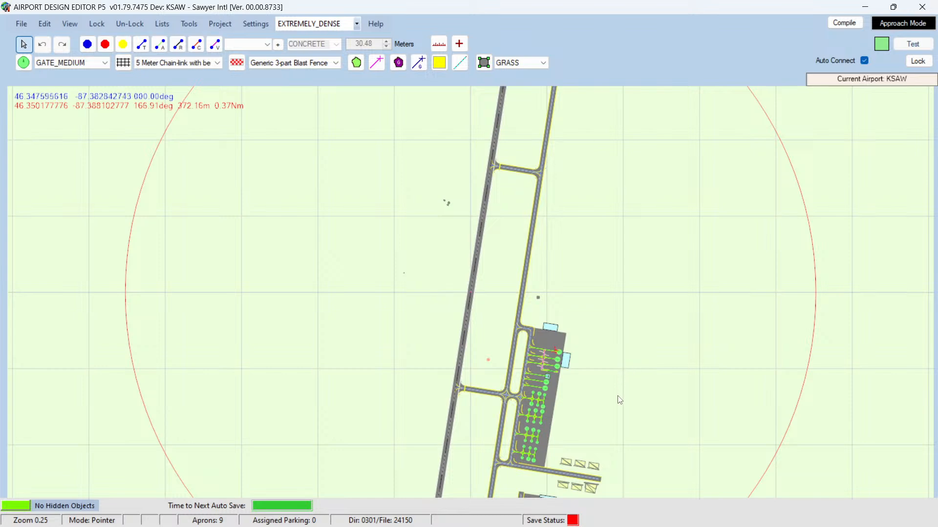
# Step: Examine the KSAW terminal apron and its gate parking spots on the airport map
pyautogui.scroll(-5, 618, 398)
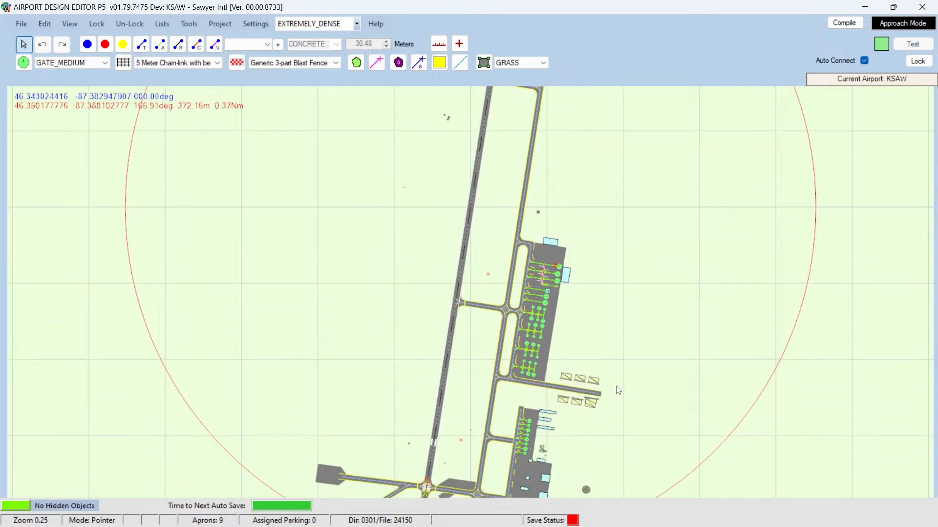
pyautogui.scroll(-5, 629, 374)
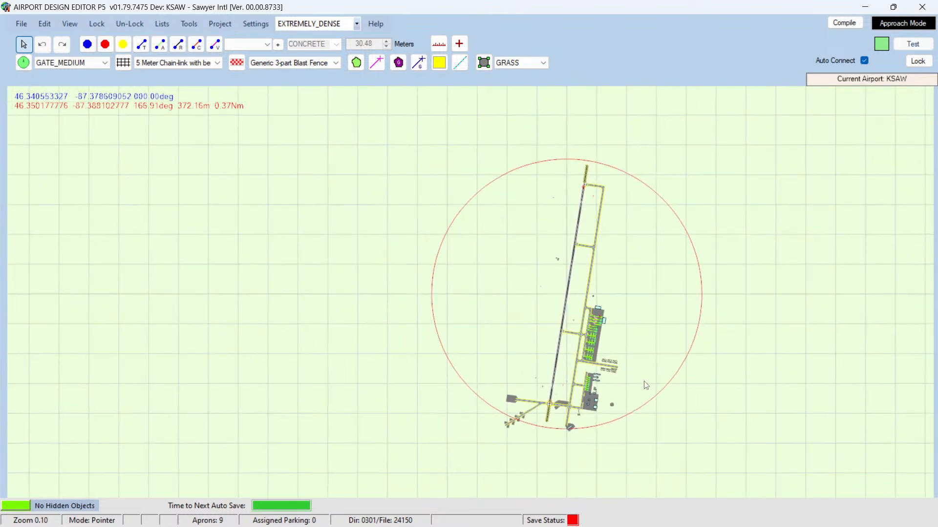
pyautogui.scroll(3, 657, 379)
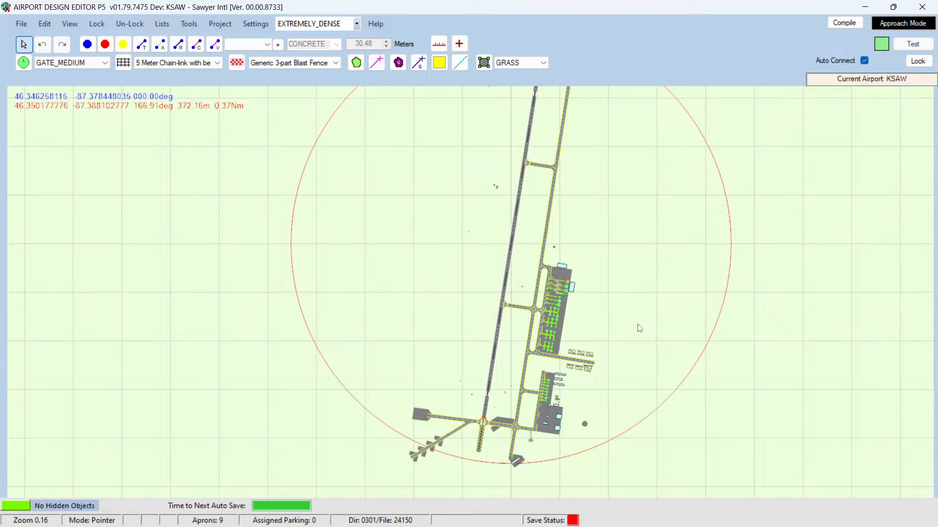
pyautogui.scroll(1, 639, 328)
pyautogui.press('Up')
pyautogui.press('Right')
pyautogui.press('Right')
pyautogui.press('Right')
pyautogui.press('Right')
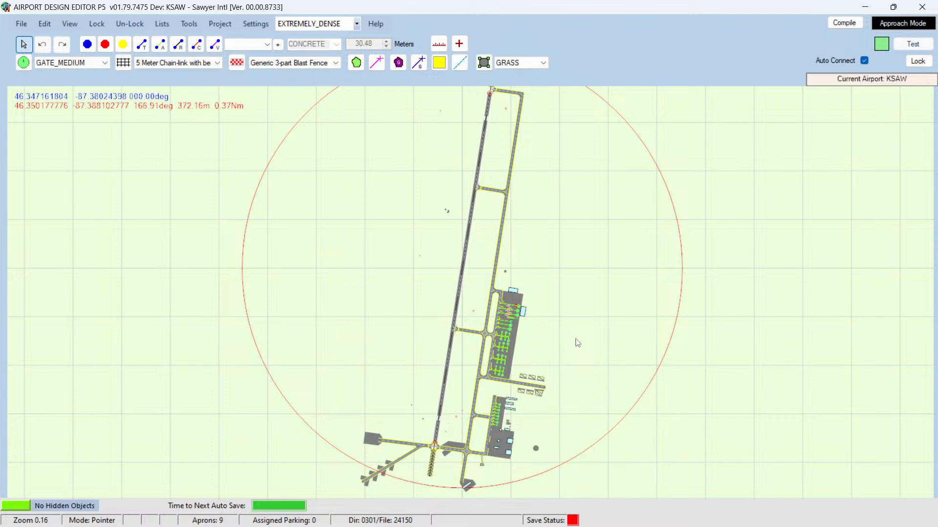
pyautogui.scroll(3, 576, 342)
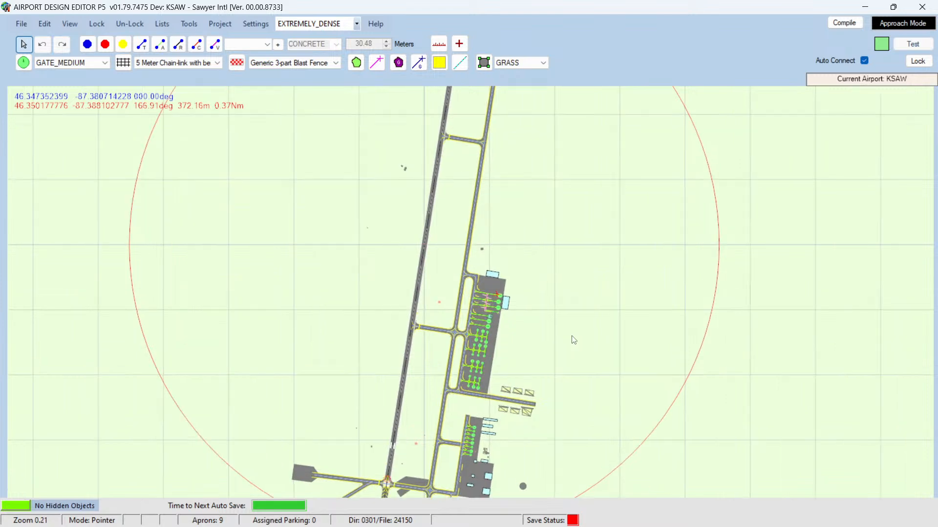
pyautogui.scroll(3, 573, 341)
pyautogui.scroll(1, 573, 340)
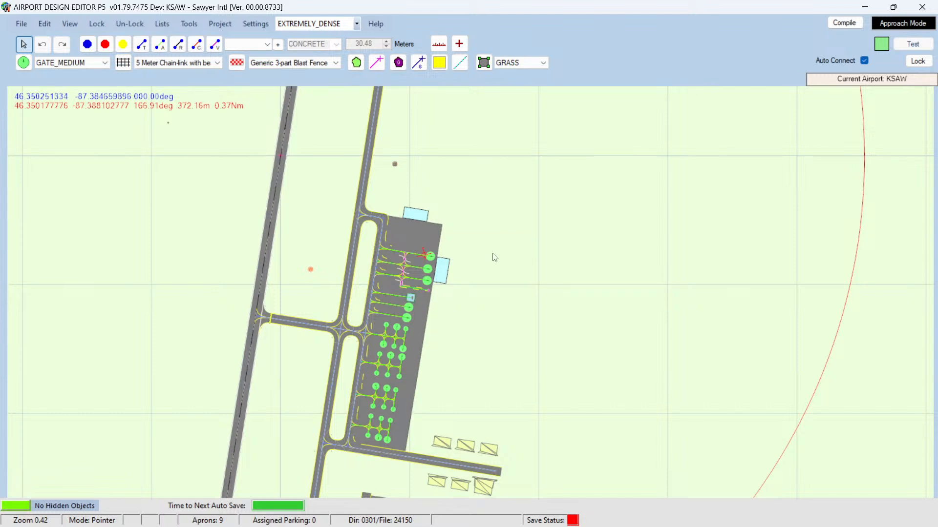
pyautogui.scroll(-5, 495, 258)
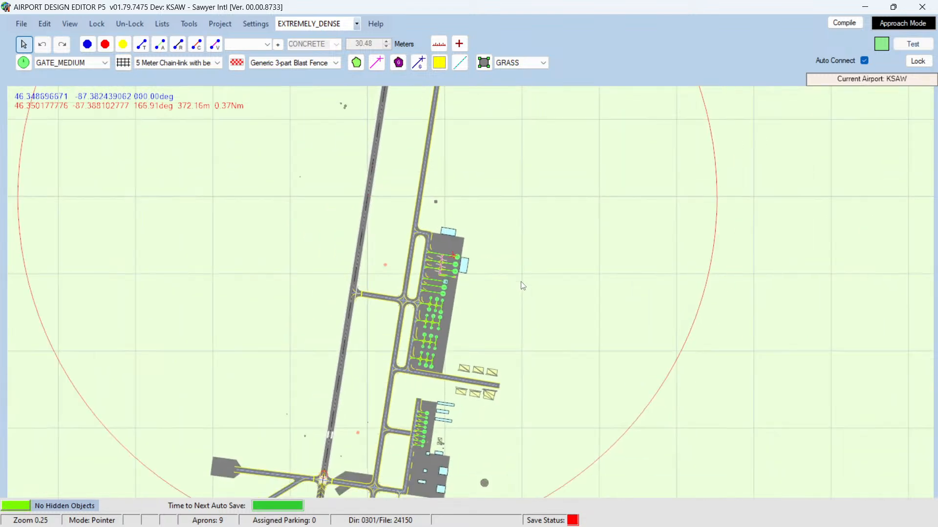
# Step: Examine the overall KSAW airport layout in the editor
pyautogui.scroll(-2, 529, 294)
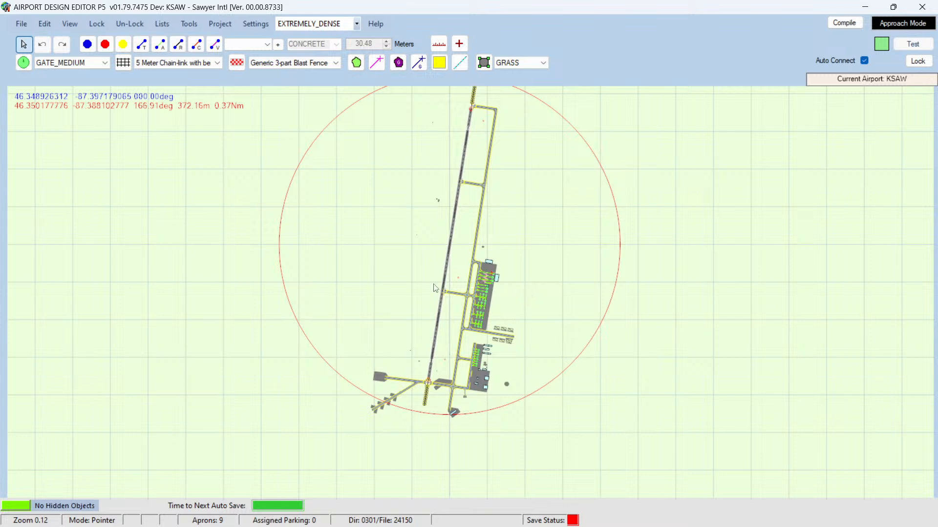
pyautogui.scroll(1, 410, 291)
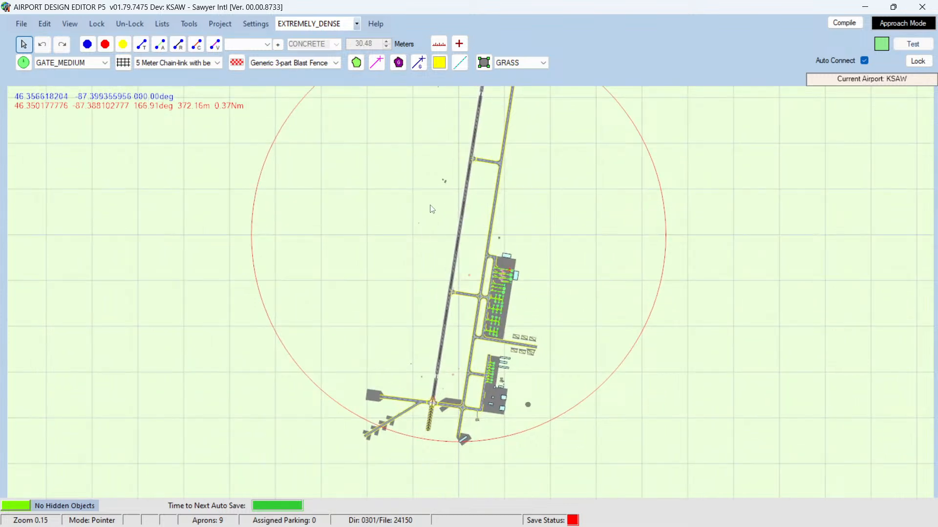
pyautogui.press('Up')
pyautogui.press('Up')
pyautogui.press('Up')
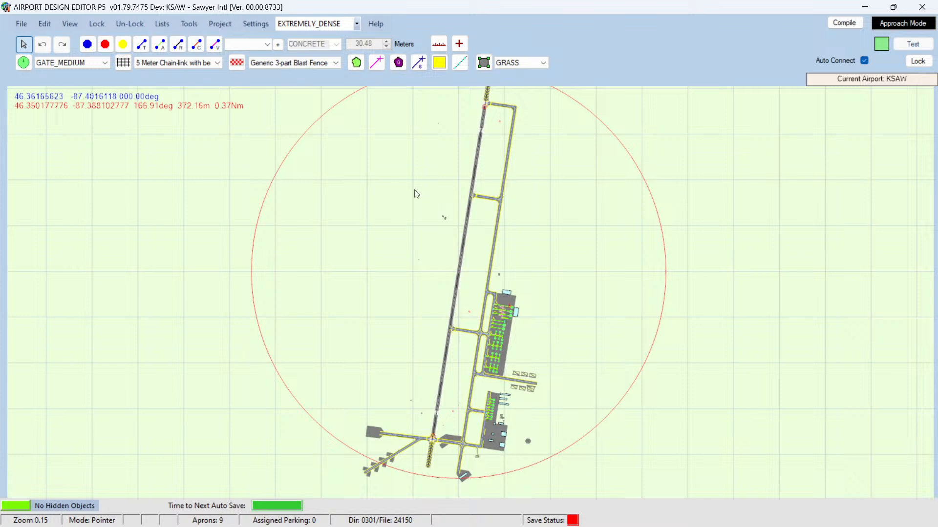
pyautogui.moveTo(482, 151)
pyautogui.moveTo(471, 192)
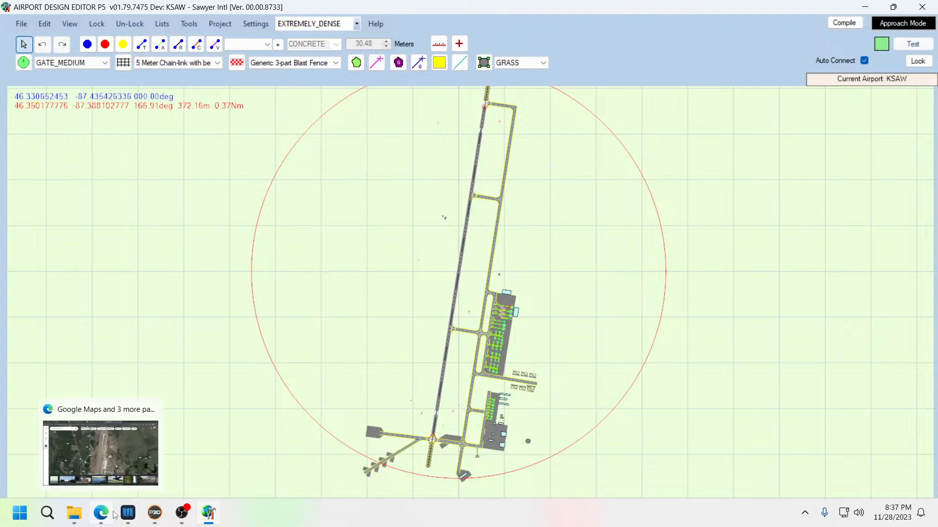
# Step: Switch to Navigraph Charts to compare the KSAW airport diagram, then minimize it
pyautogui.click(127, 514)
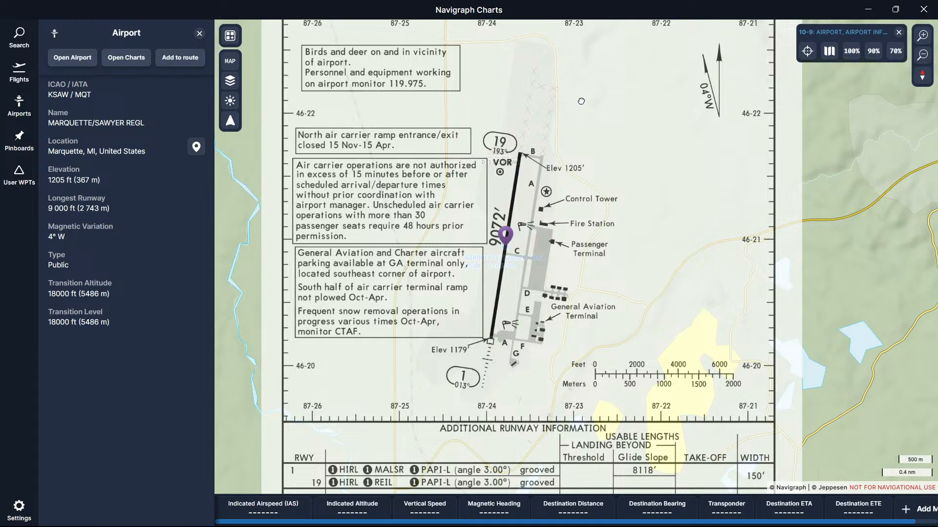
pyautogui.moveTo(581, 101); pyautogui.dragTo(558, 177)
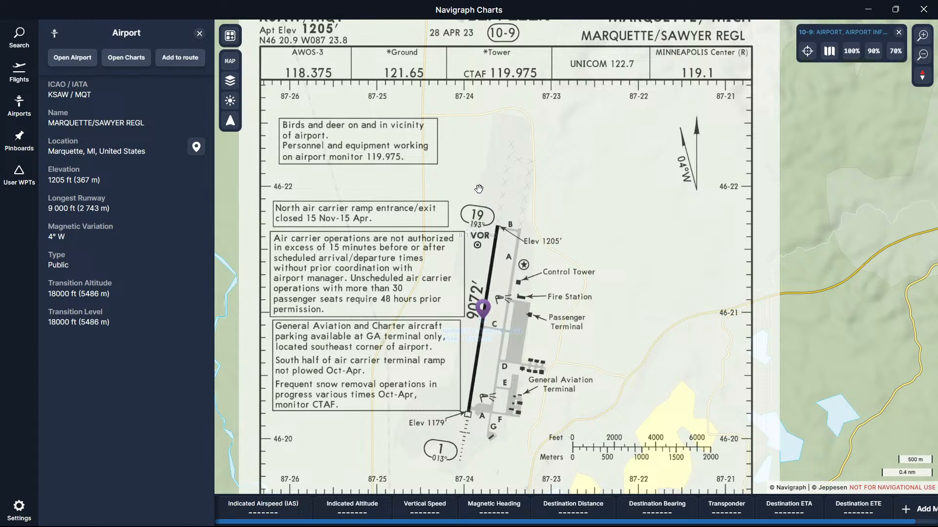
pyautogui.moveTo(489, 280); pyautogui.dragTo(525, 228)
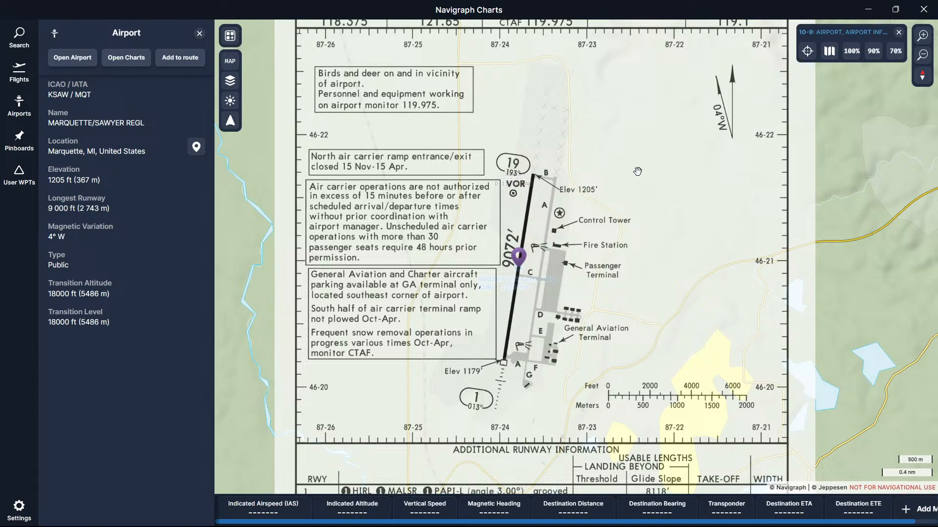
pyautogui.click(866, 11)
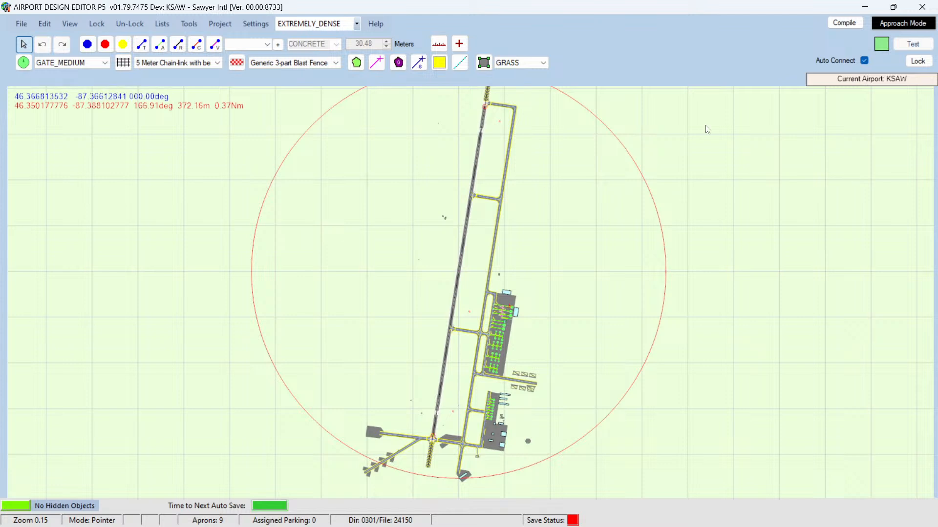
# Step: Close the editor without saving the stock airport and relaunch Airport Design Editor for P3D v5
pyautogui.click(922, 7)
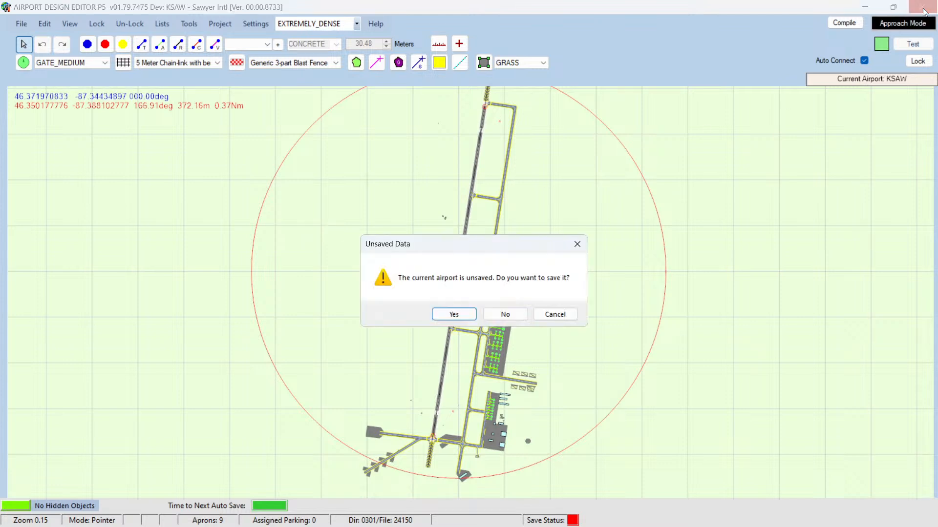
pyautogui.click(504, 315)
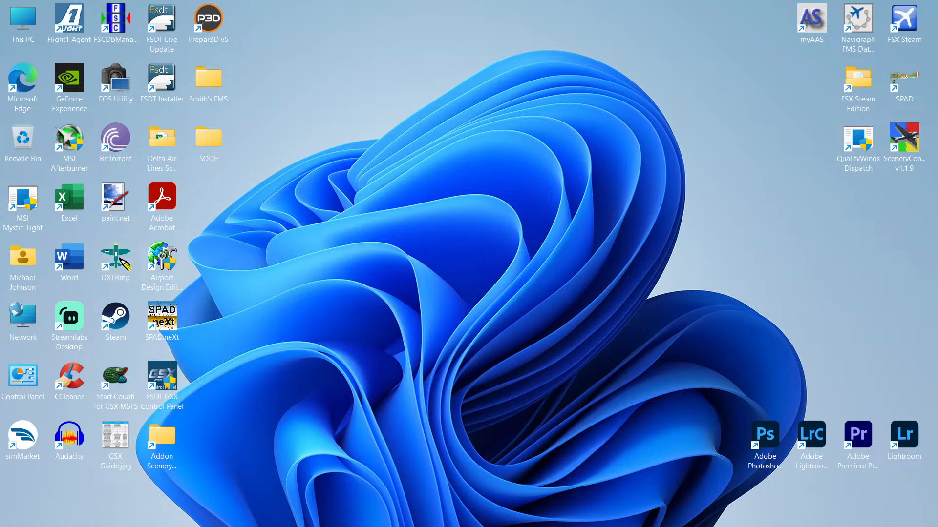
pyautogui.click(162, 258)
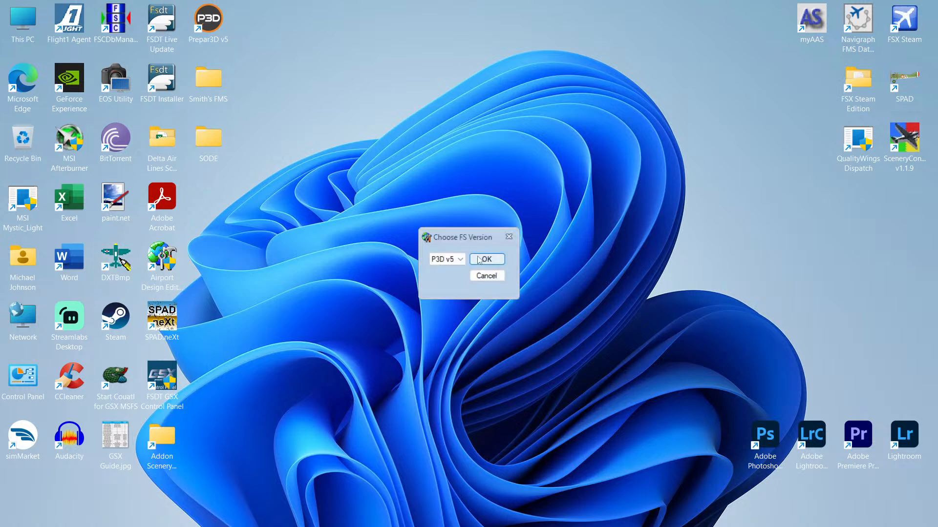
pyautogui.click(481, 259)
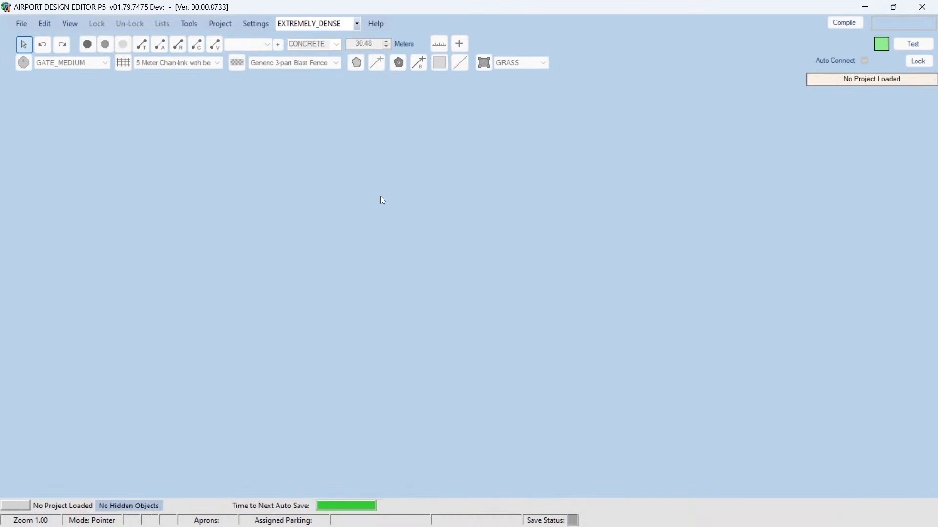
# Step: Open the airport from the BGL file KSAW_ADEP5_MAJ.bgl in the Projects folder
pyautogui.click(21, 24)
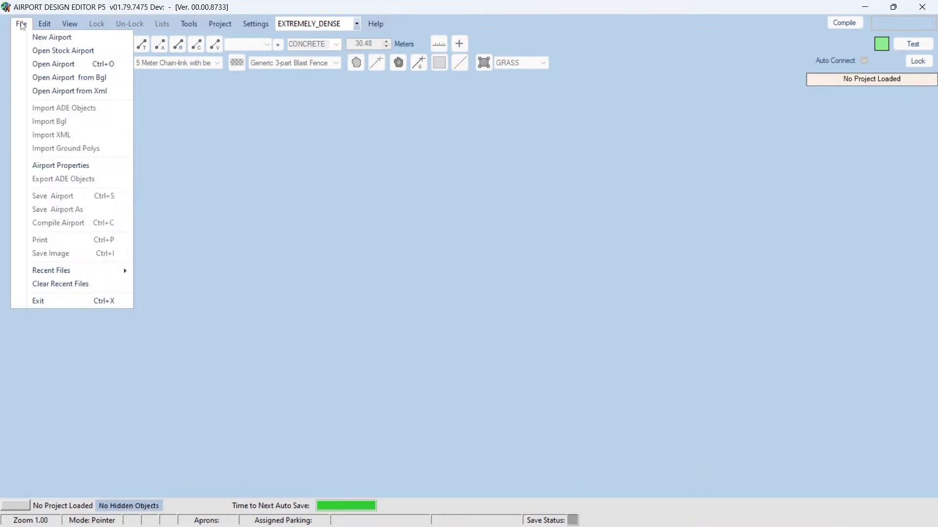
pyautogui.click(43, 78)
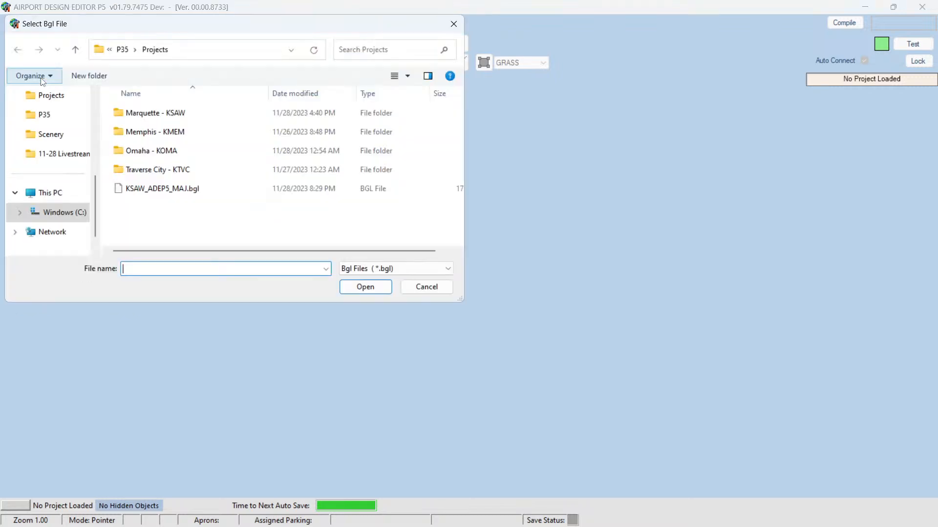
pyautogui.click(149, 190)
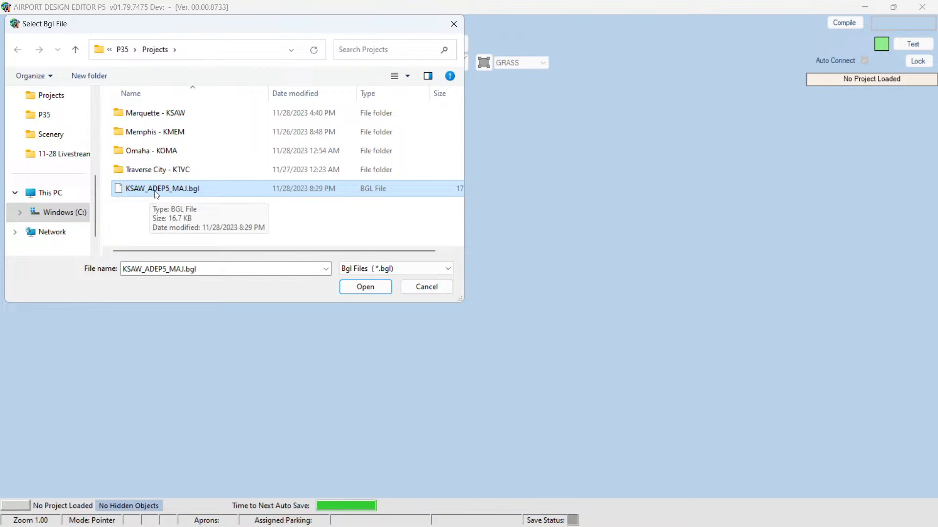
pyautogui.click(360, 287)
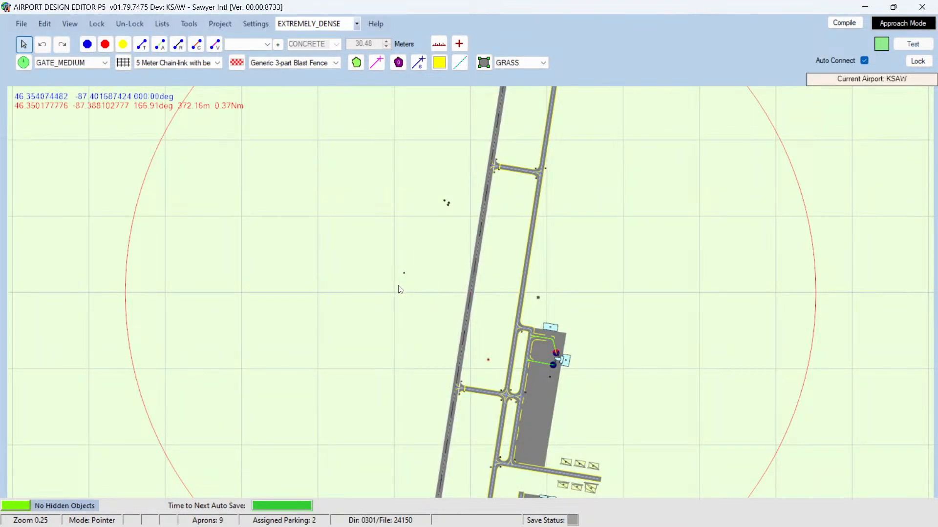
# Step: Examine the two gate parking spots beside the terminal on the loaded KSAW apron
pyautogui.scroll(3, 431, 291)
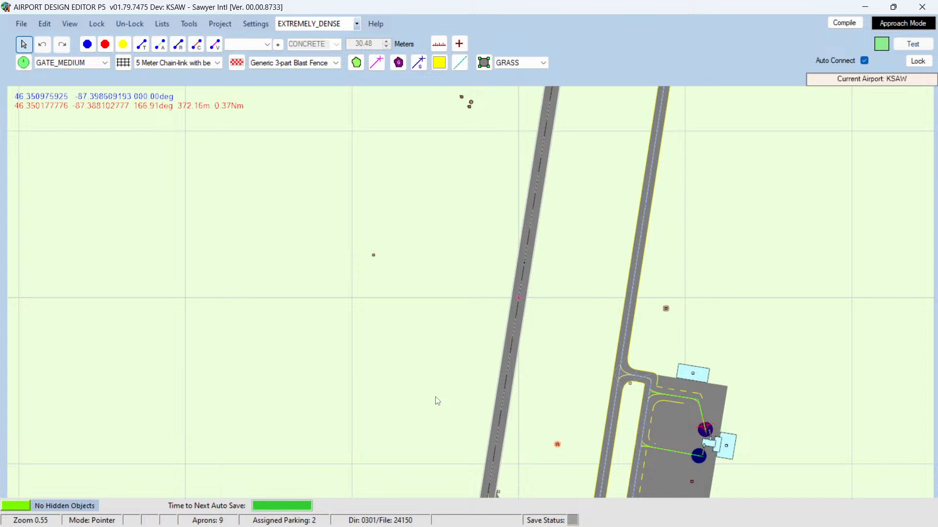
pyautogui.press('Right')
pyautogui.press('Right')
pyautogui.press('Right')
pyautogui.press('Right')
pyautogui.press('Right')
pyautogui.press('Right')
pyautogui.press('Right')
pyautogui.press('Right')
pyautogui.press('Right')
pyautogui.press('Right')
pyautogui.press('Right')
pyautogui.press('Right')
pyautogui.press('Right')
pyautogui.press('Right')
pyautogui.press('Right')
pyautogui.press('Right')
pyautogui.press('Right')
pyautogui.press('Right')
pyautogui.press('Down')
pyautogui.press('Down')
pyautogui.press('Down')
pyautogui.press('Down')
pyautogui.press('Down')
pyautogui.press('Down')
pyautogui.press('Down')
pyautogui.press('Down')
pyautogui.press('Down')
pyautogui.press('Down')
pyautogui.press('Down')
pyautogui.press('Down')
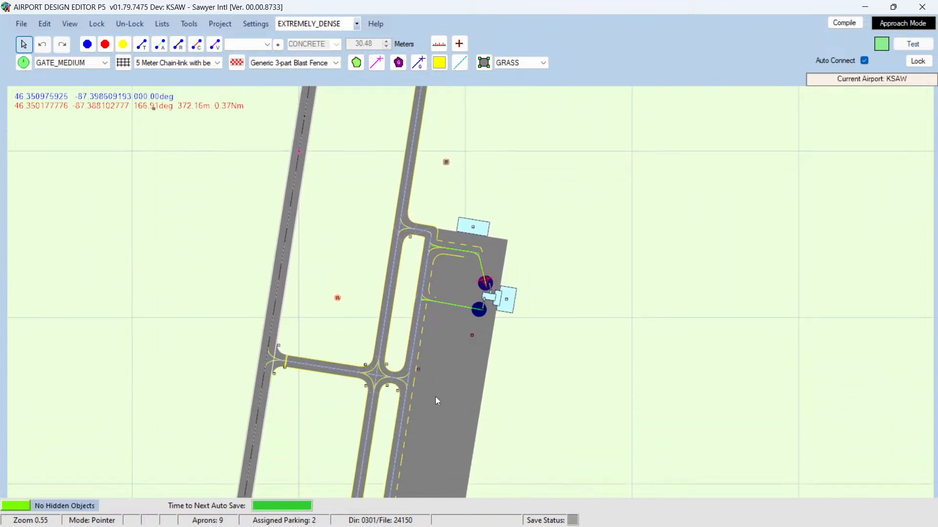
pyautogui.press('Down')
pyautogui.press('Down')
pyautogui.moveTo(486, 259)
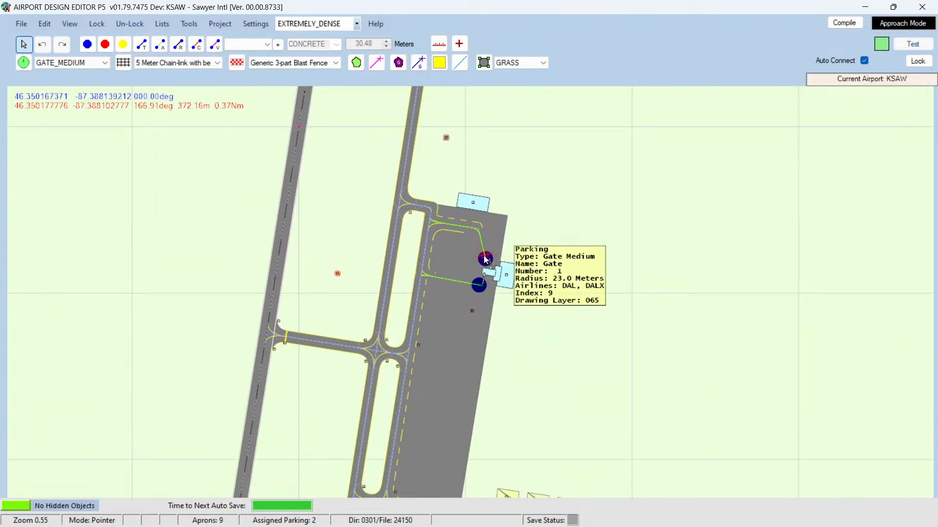
pyautogui.moveTo(481, 292)
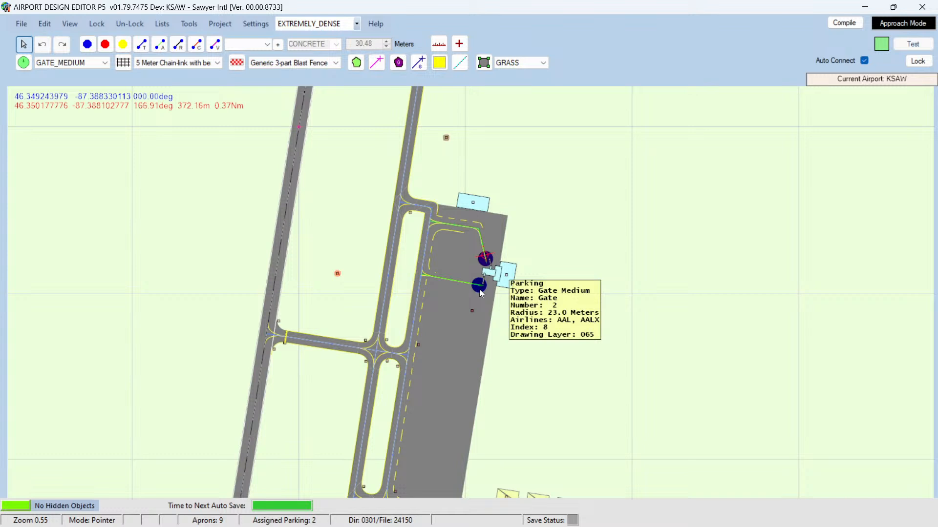
# Step: Inspect the terminal building next to the jetways at the gate parking spots
pyautogui.scroll(-3, 611, 282)
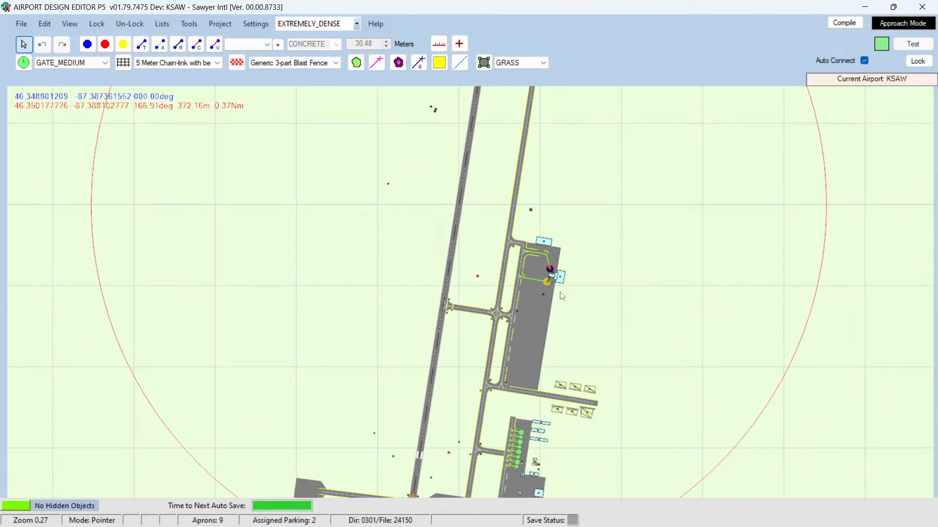
pyautogui.moveTo(557, 283)
pyautogui.scroll(-5, 643, 337)
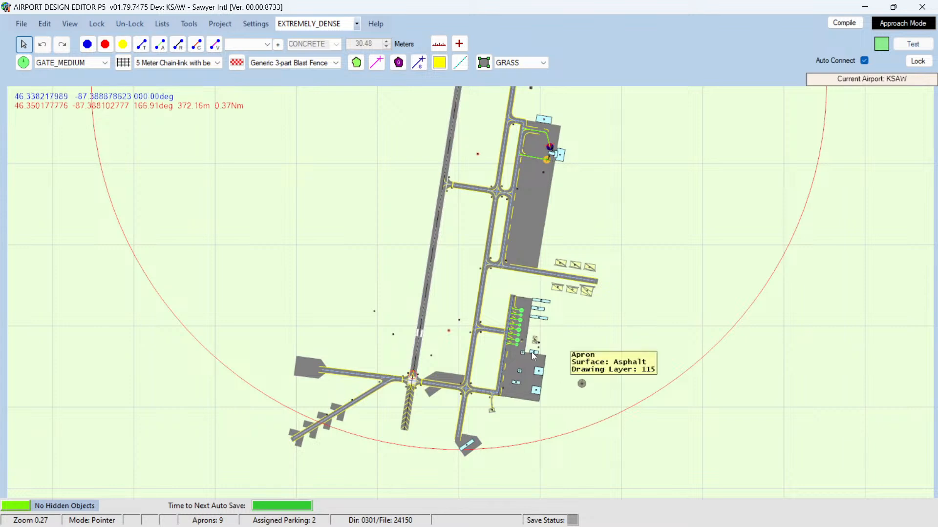
pyautogui.scroll(2, 667, 264)
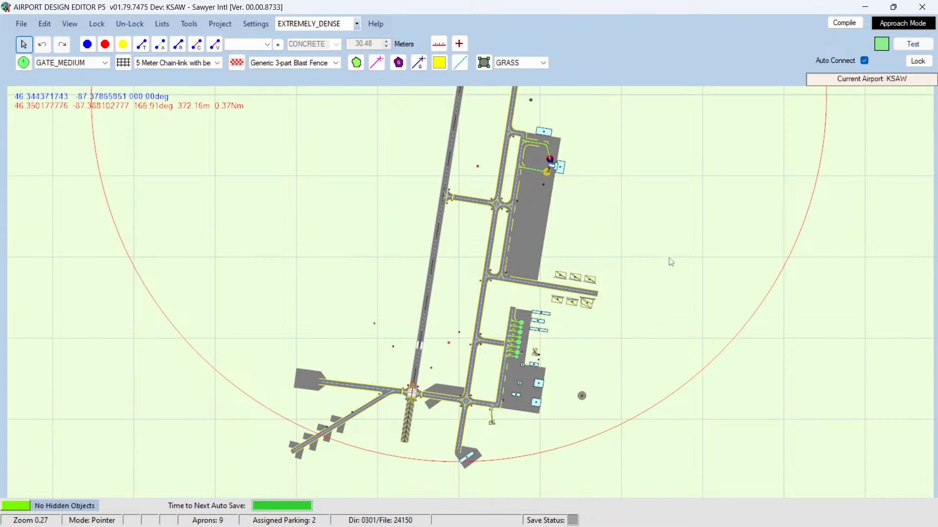
pyautogui.scroll(5, 662, 260)
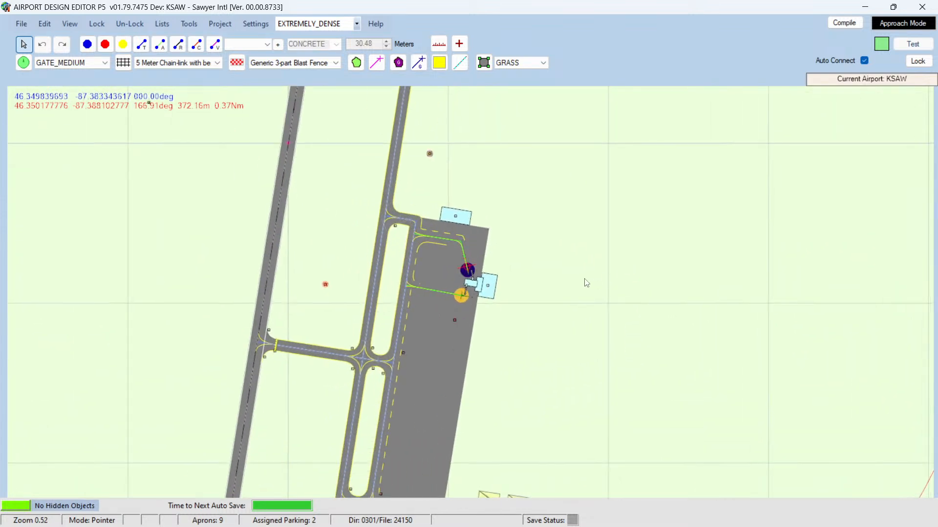
pyautogui.scroll(2, 585, 283)
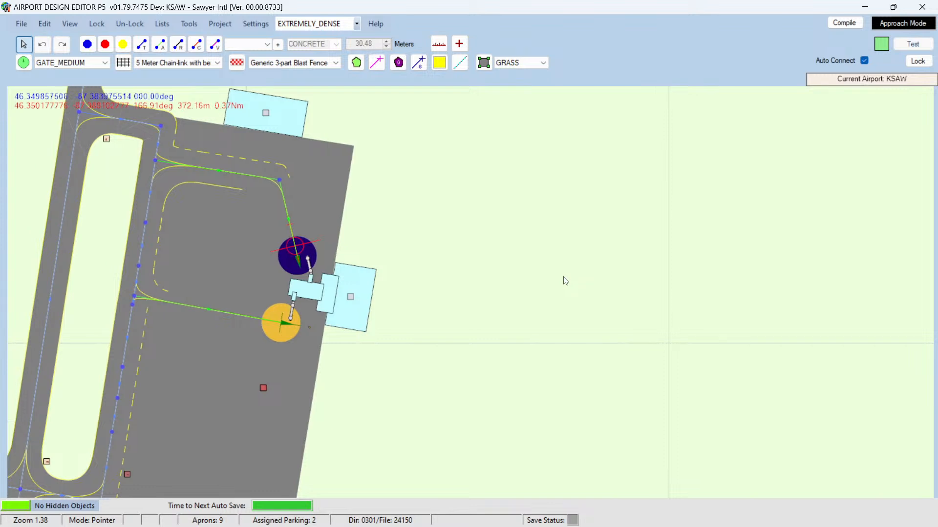
pyautogui.scroll(2, 605, 272)
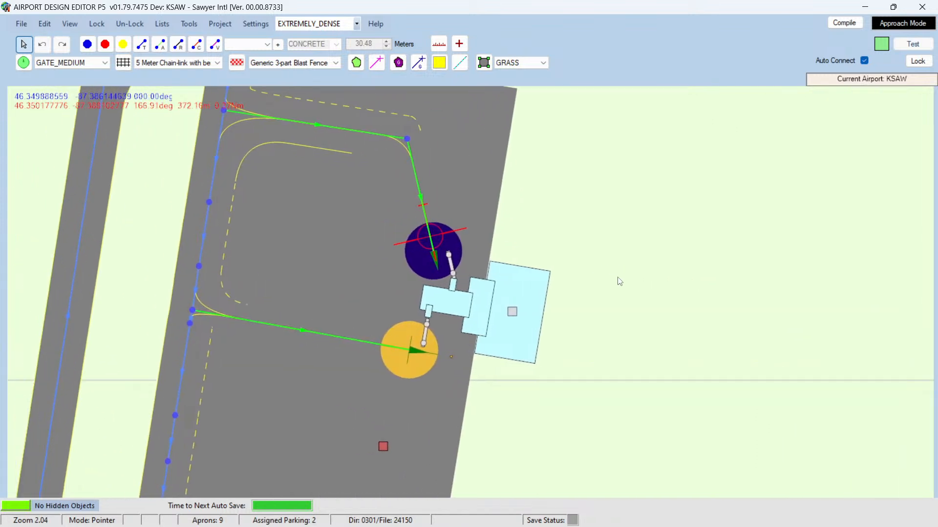
pyautogui.press('Down')
pyautogui.press('Down')
pyautogui.press('Down')
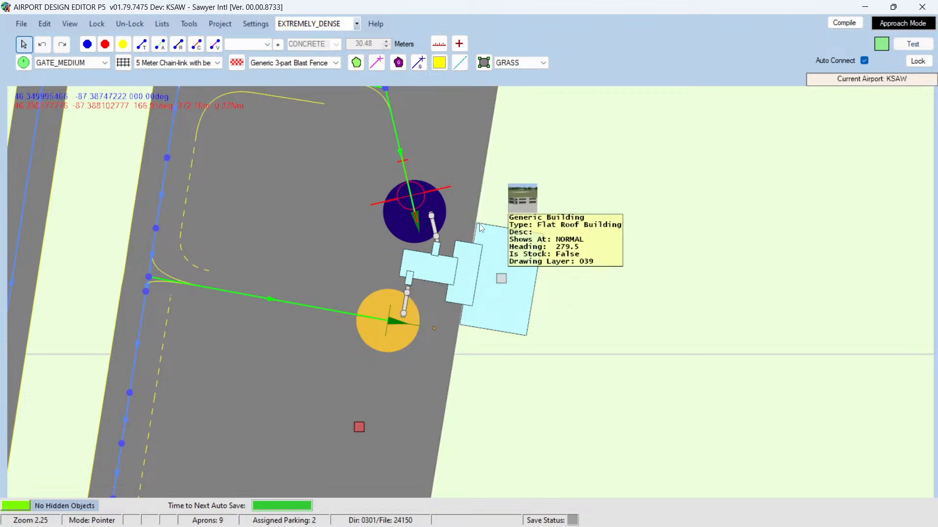
pyautogui.click(512, 238)
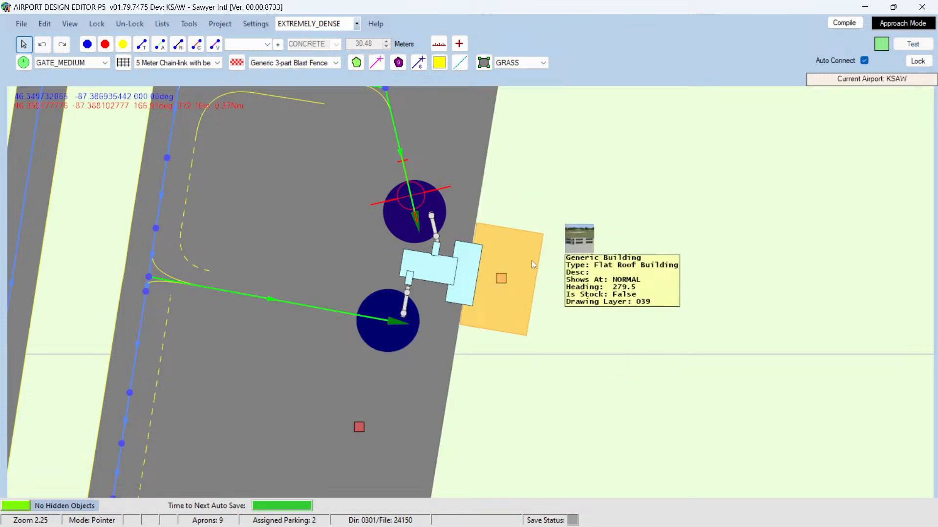
pyautogui.click(618, 276)
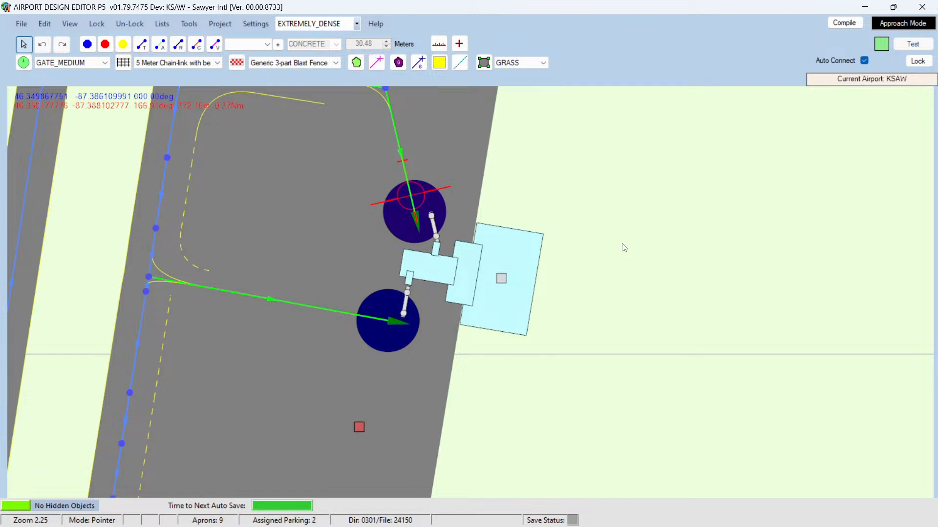
pyautogui.click(499, 239)
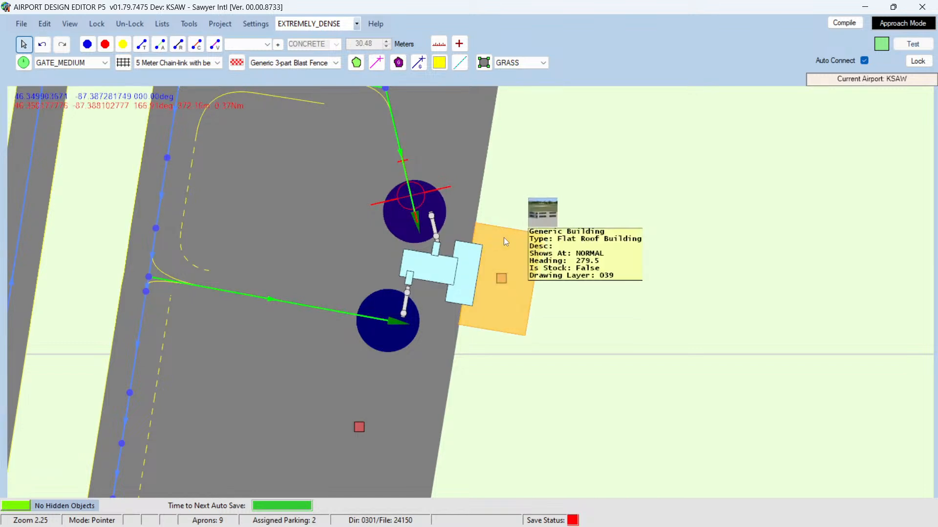
pyautogui.click(630, 230)
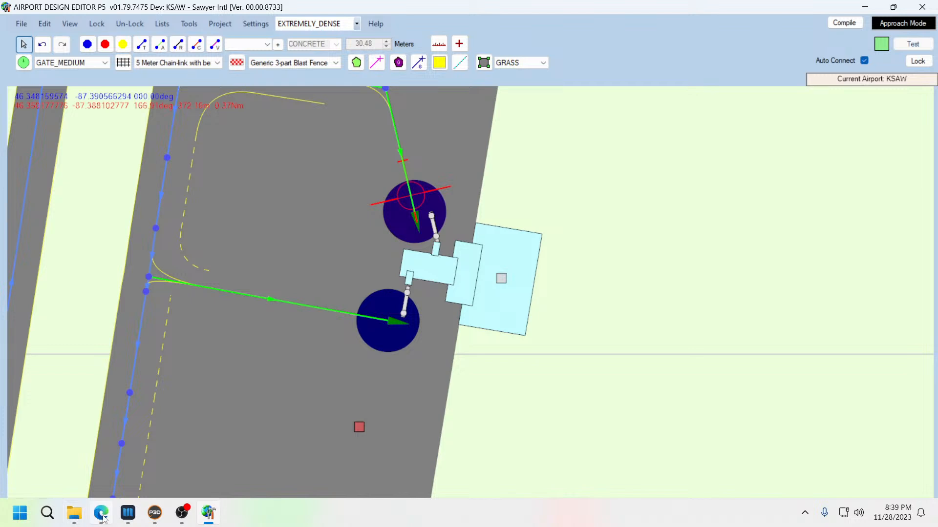
# Step: Switch to Google Maps in the browser and view the Sawyer International terminal apron up close
pyautogui.moveTo(101, 519)
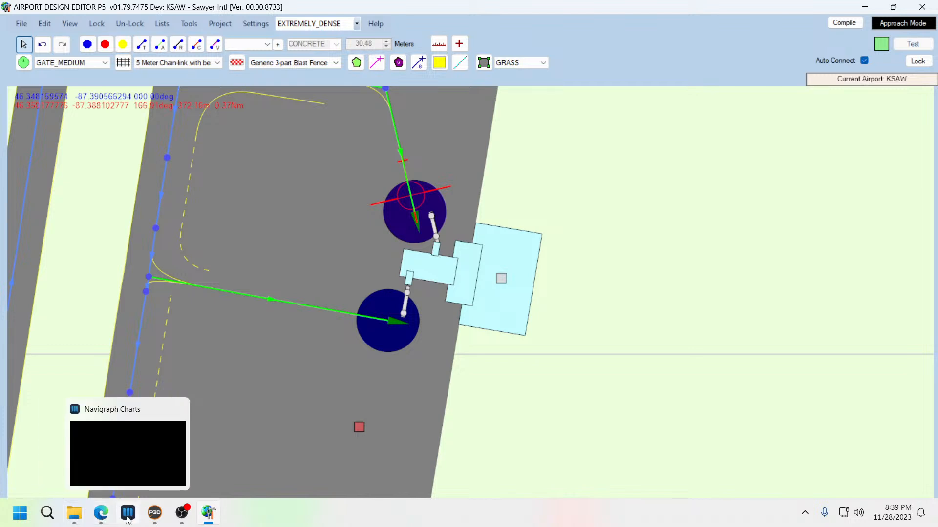
pyautogui.click(101, 514)
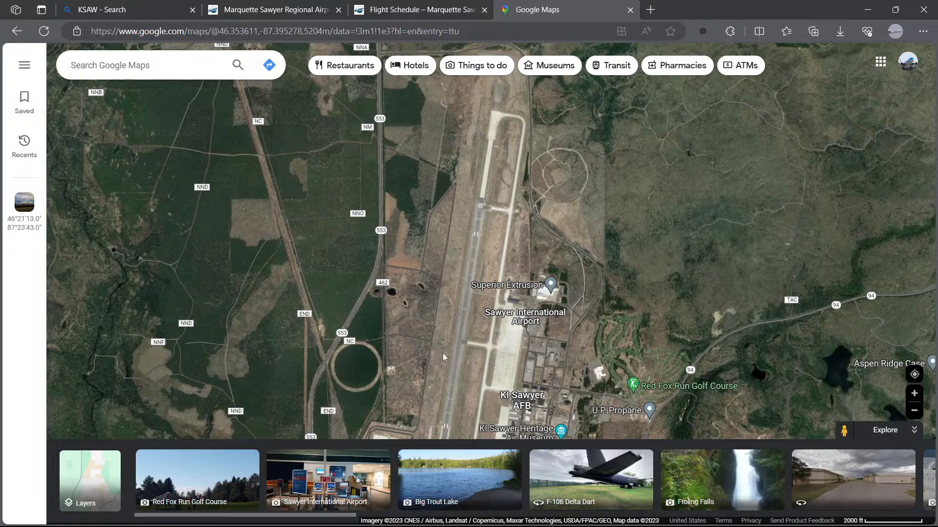
pyautogui.click(913, 430)
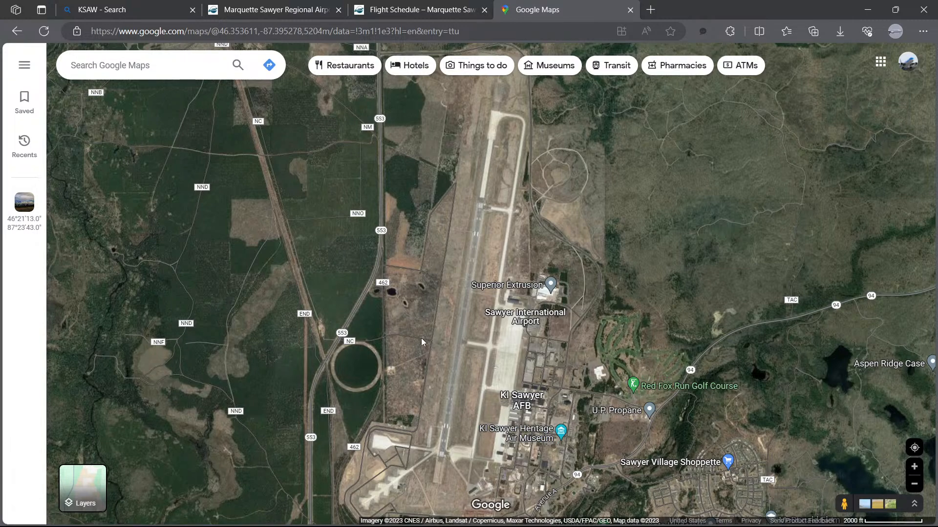
pyautogui.scroll(5, 503, 325)
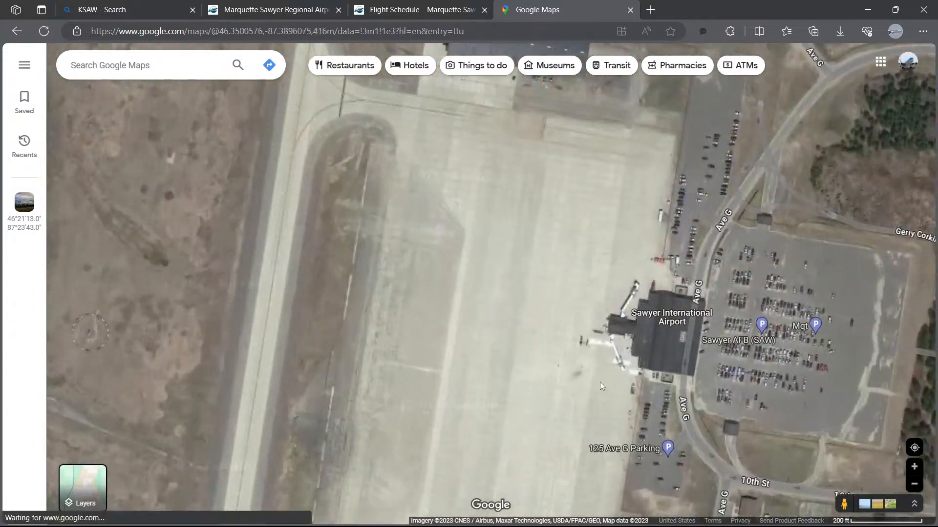
# Step: Examine the terminal building and its two jetways more closely in the satellite view
pyautogui.scroll(1, 600, 382)
pyautogui.moveTo(608, 408); pyautogui.dragTo(410, 375)
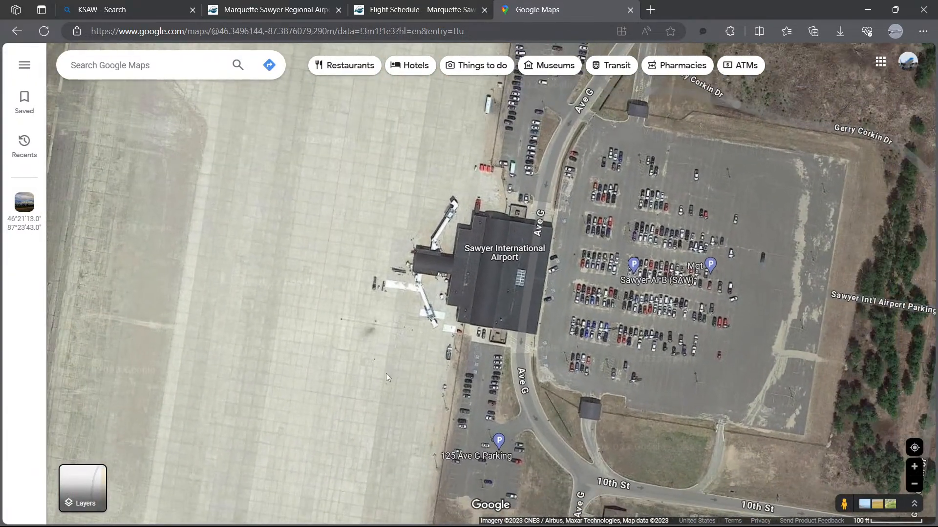
pyautogui.moveTo(386, 374); pyautogui.dragTo(351, 379)
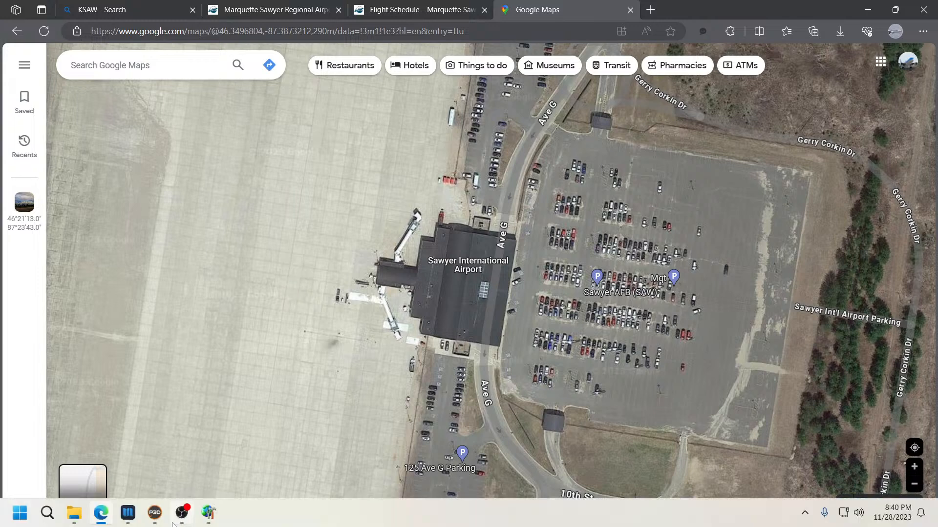
# Step: Switch to Prepar3D, open GSX's airport position customization for KSAW, and select Gate 2
pyautogui.moveTo(128, 518)
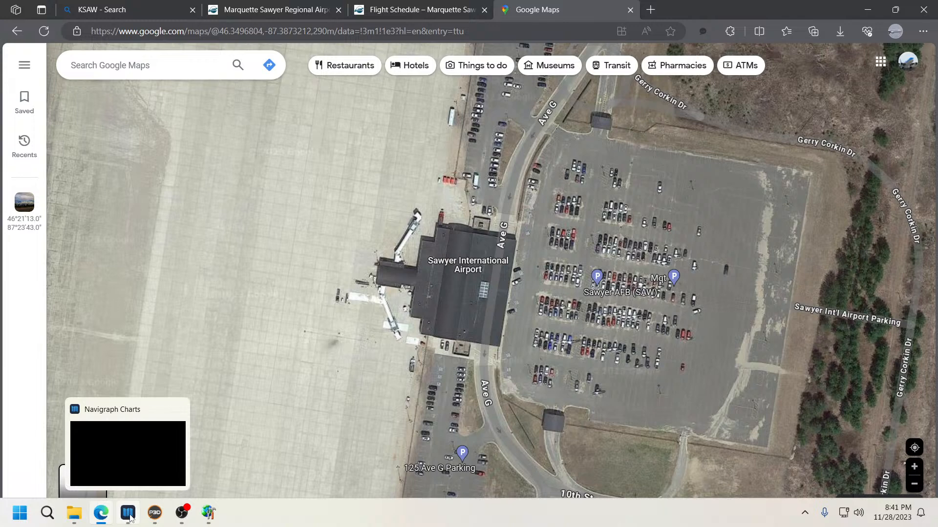
pyautogui.click(155, 514)
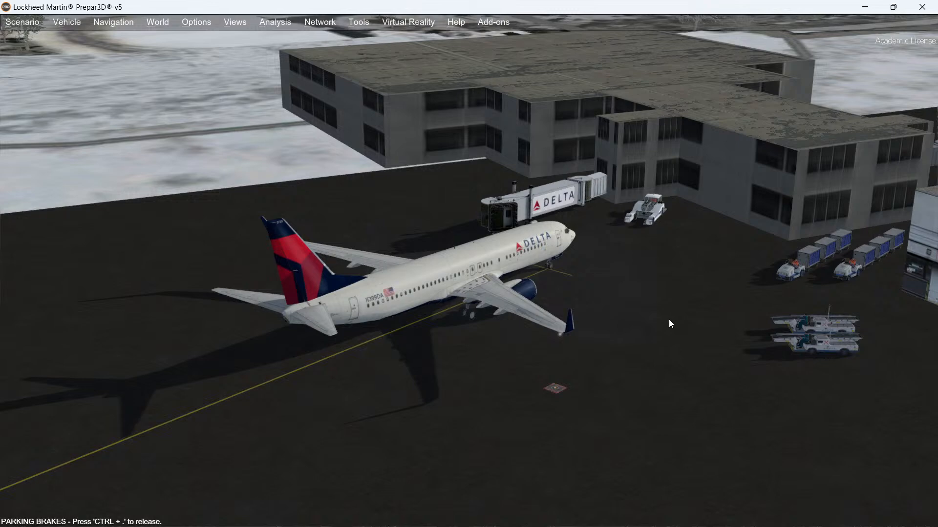
pyautogui.click(495, 22)
pyautogui.moveTo(502, 133)
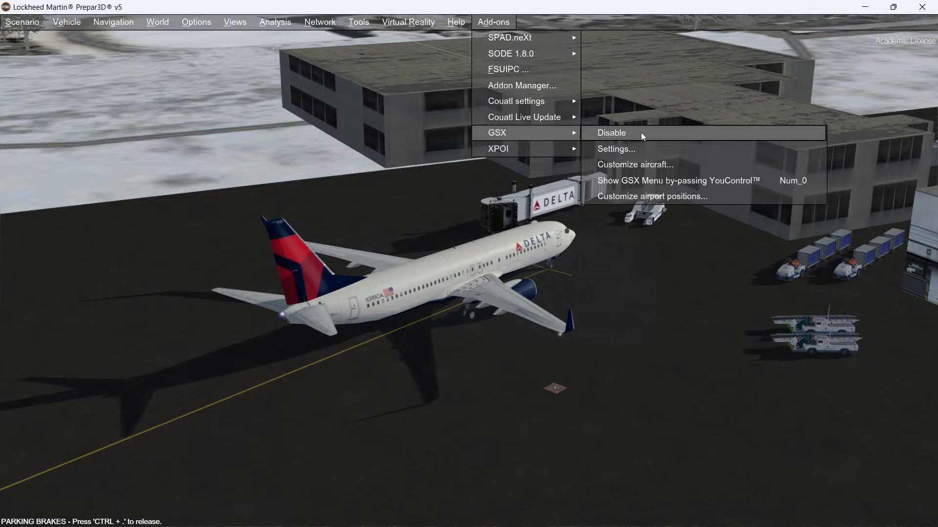
pyautogui.click(637, 196)
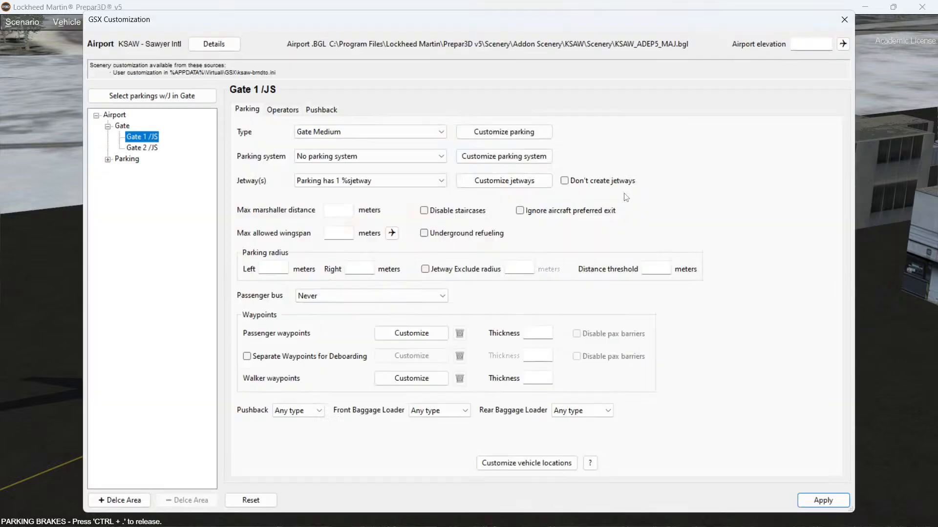
pyautogui.click(139, 148)
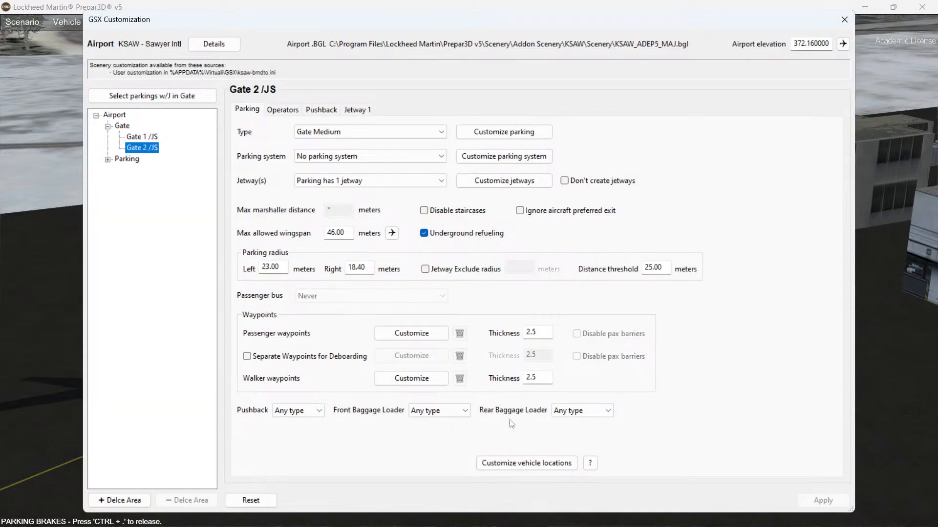
# Step: Open Gate 2's parking editor in the simulator, then leave it and close the GSX customization window
pyautogui.click(520, 136)
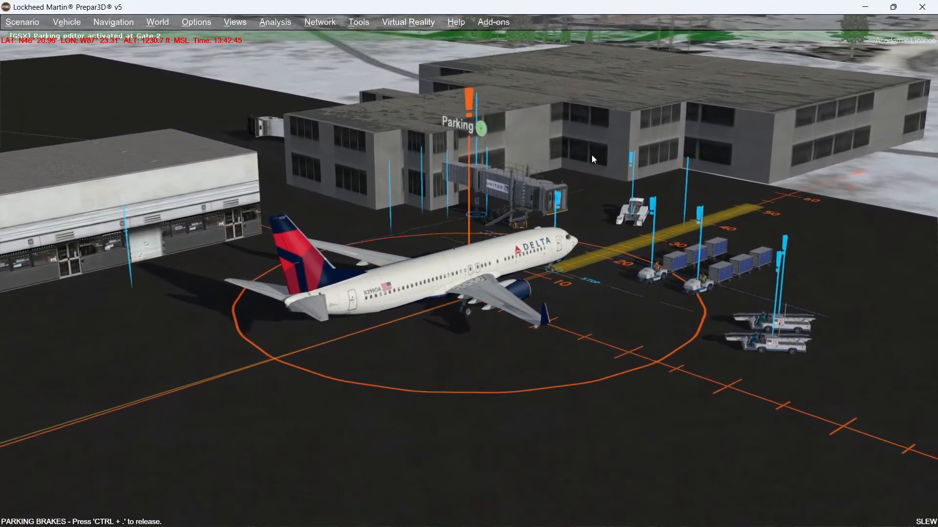
pyautogui.press('Escape')
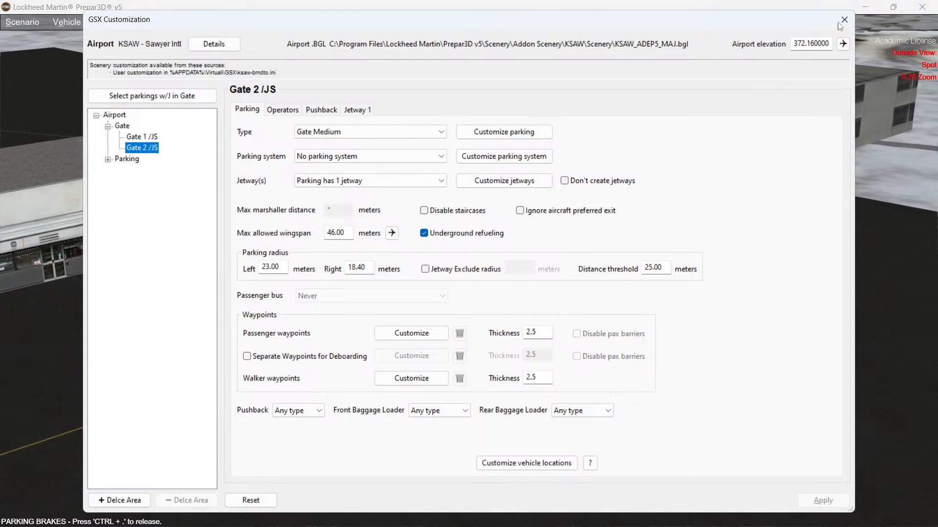
pyautogui.click(844, 20)
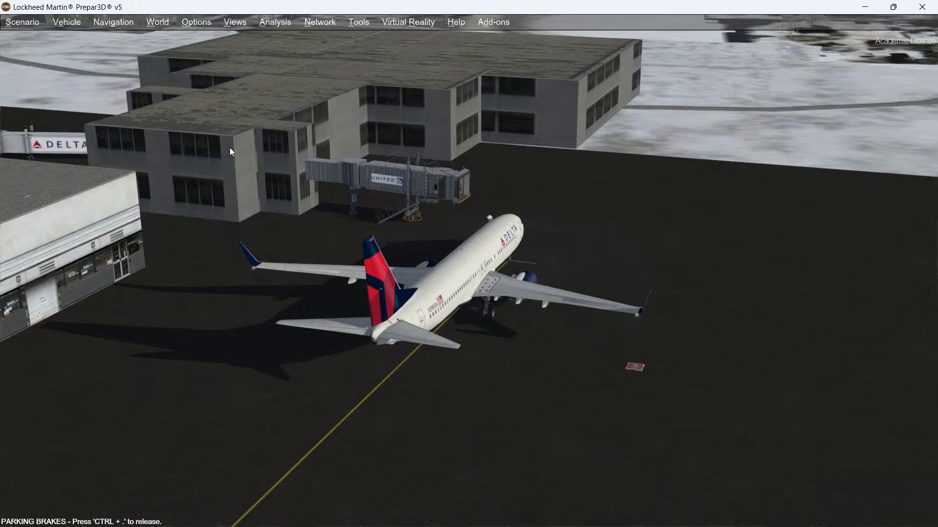
# Step: Review the gate and jetway area in the simulator, then exit it and return to Airport Design Editor
pyautogui.moveTo(230, 147); pyautogui.dragTo(229, 147, button='middle')
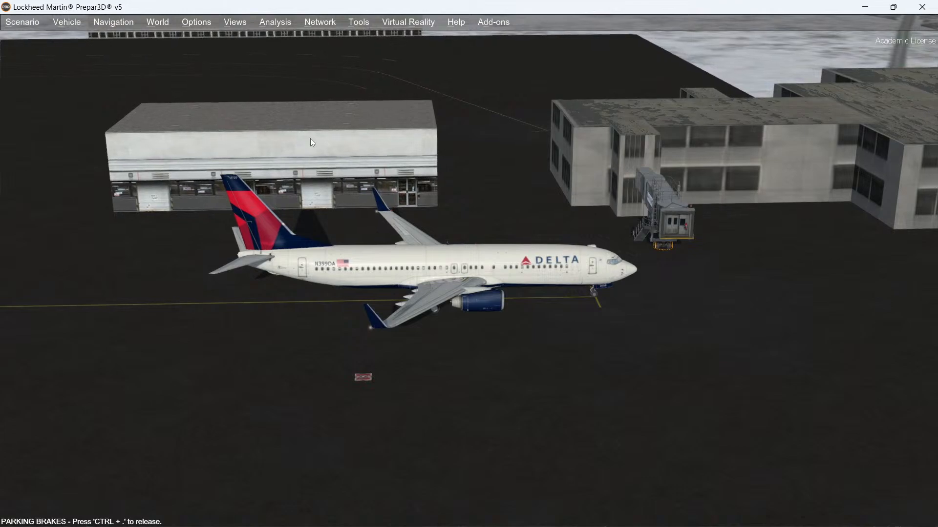
pyautogui.moveTo(311, 139); pyautogui.dragTo(311, 139, button='middle')
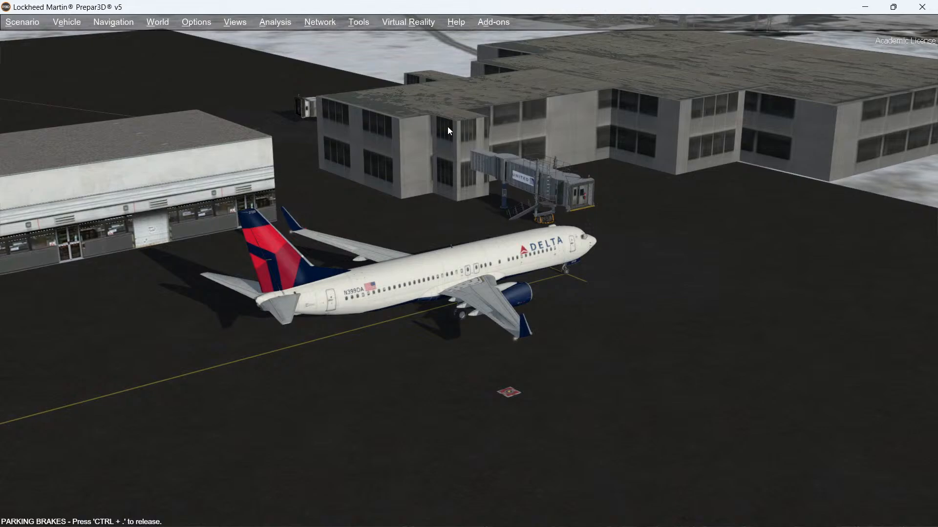
pyautogui.click(922, 6)
pyautogui.click(396, 312)
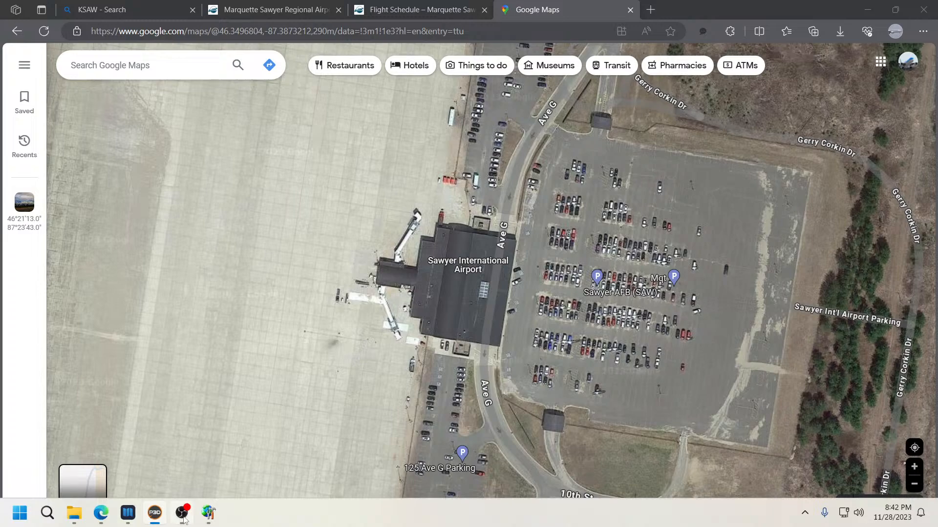
pyautogui.click(208, 514)
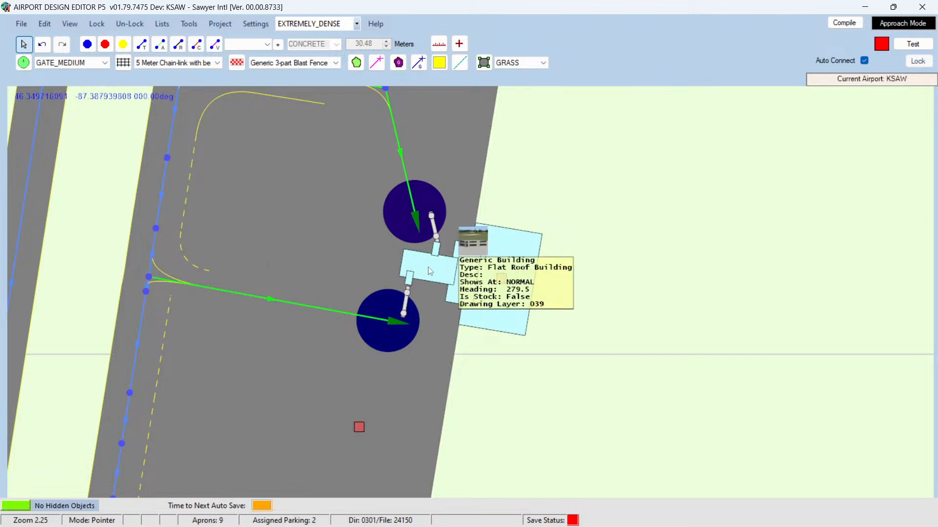
# Step: Preview the generic buildings available to add, then review the existing terminal building's properties without changing them
pyautogui.scroll(-3, 575, 255)
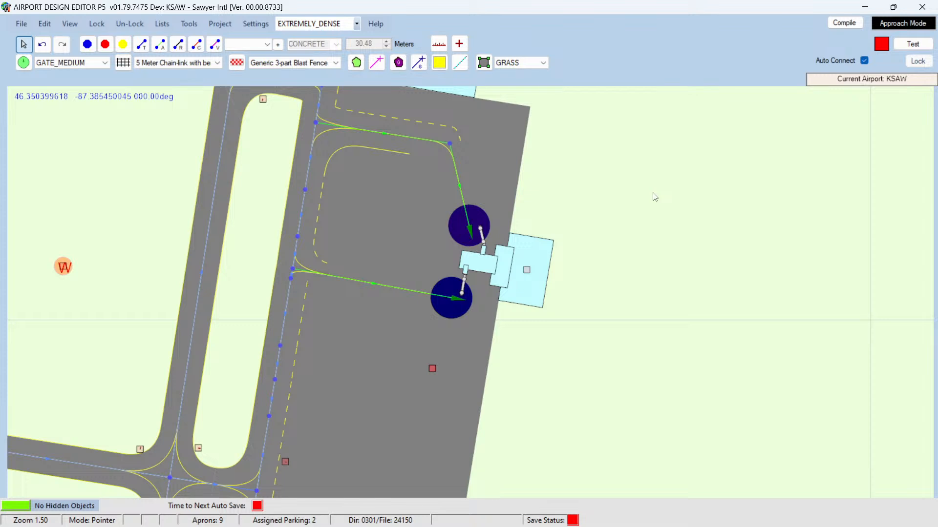
pyautogui.moveTo(539, 254)
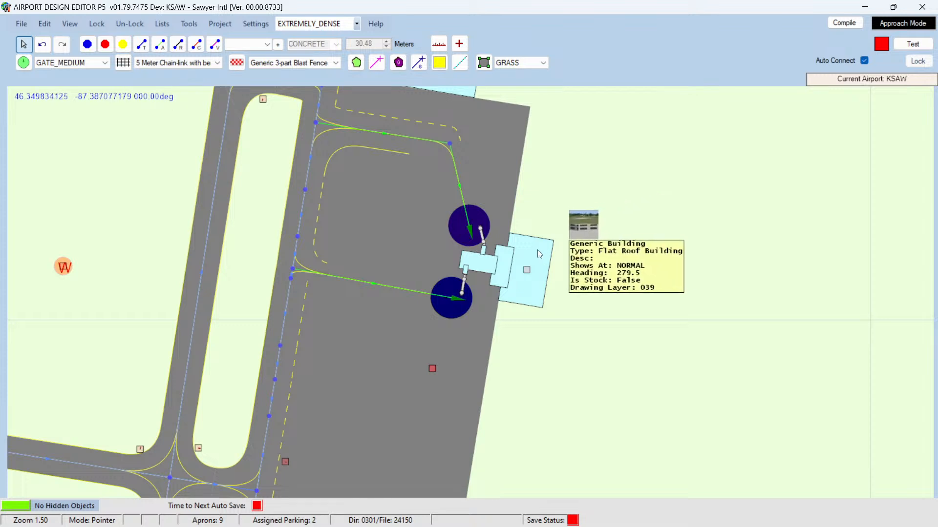
pyautogui.rightClick(593, 206)
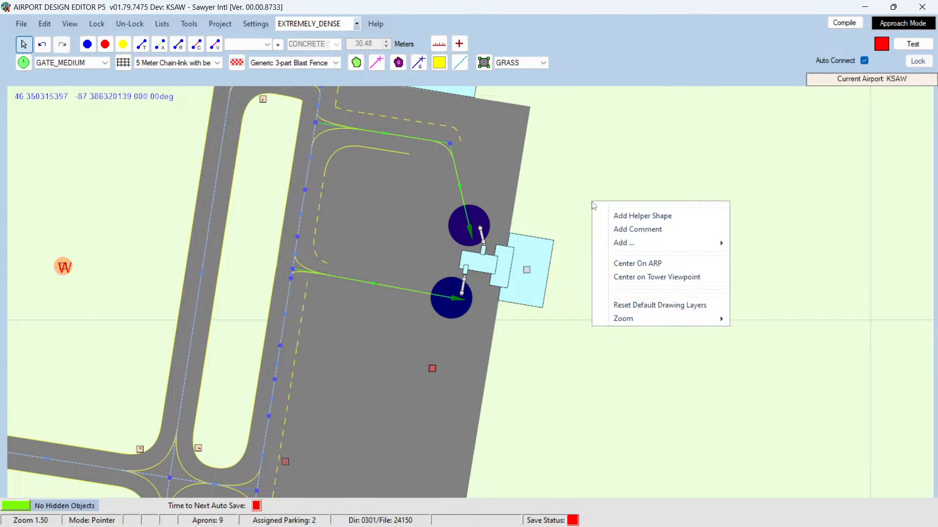
pyautogui.moveTo(618, 244)
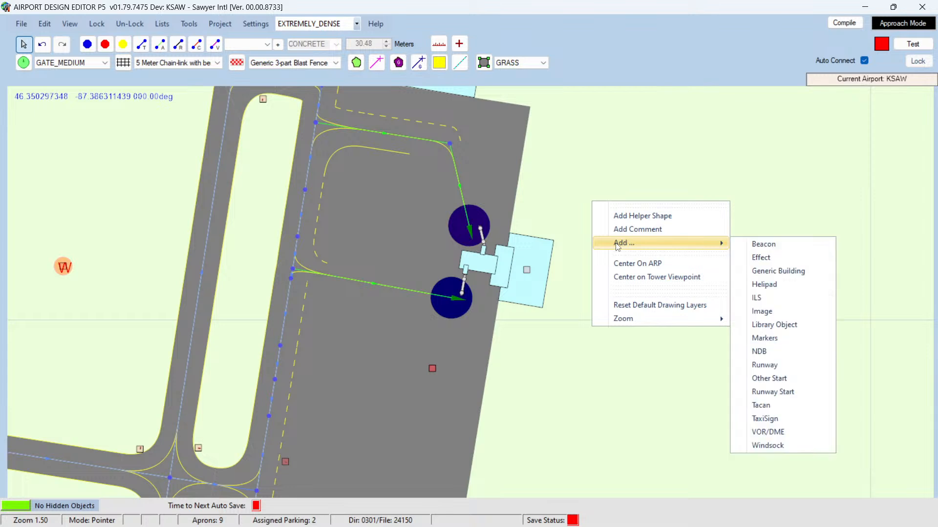
pyautogui.click(764, 273)
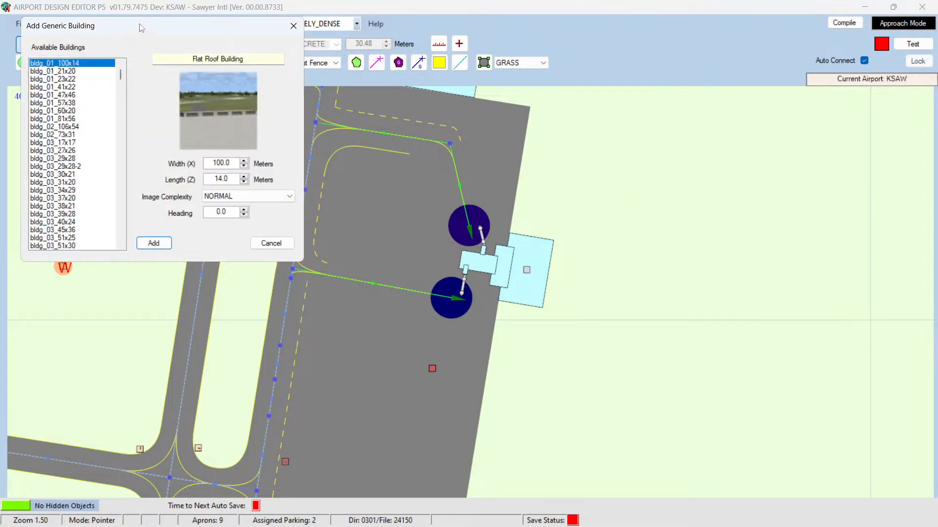
pyautogui.moveTo(141, 25); pyautogui.dragTo(222, 144)
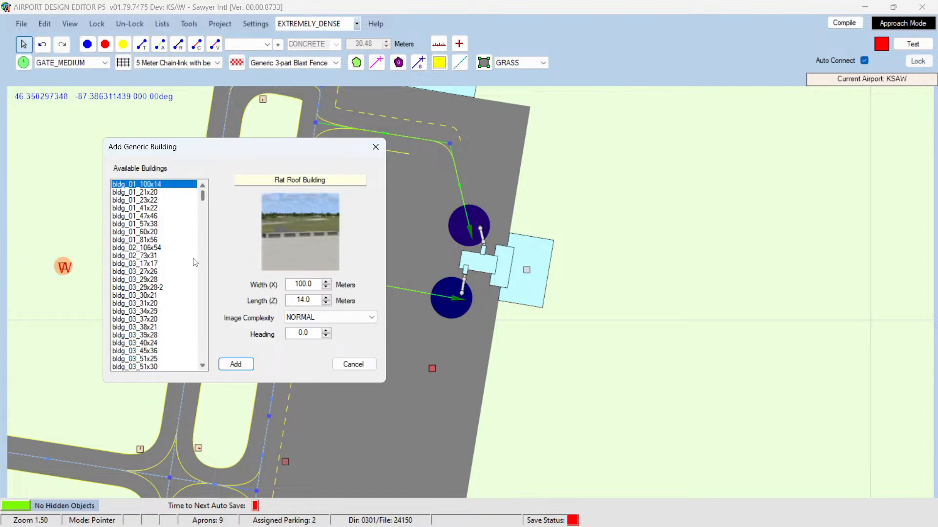
pyautogui.click(355, 365)
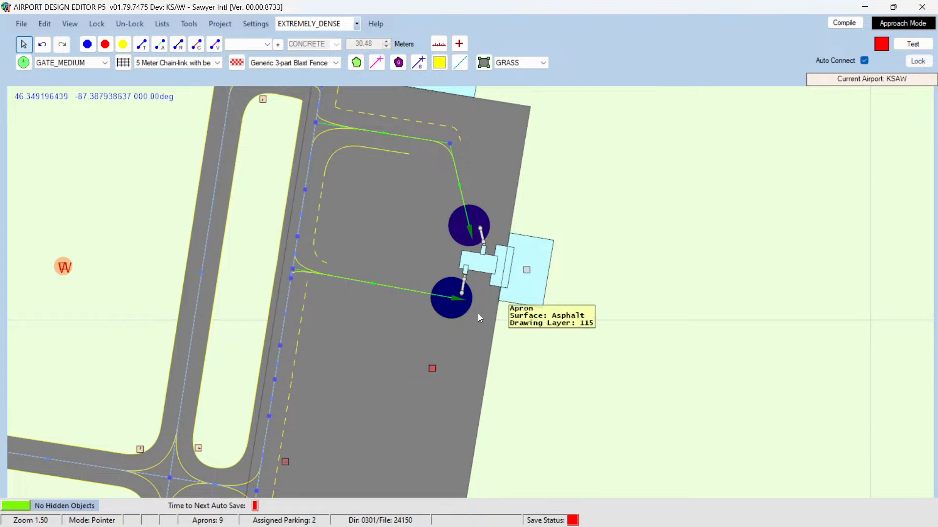
pyautogui.doubleClick(535, 295)
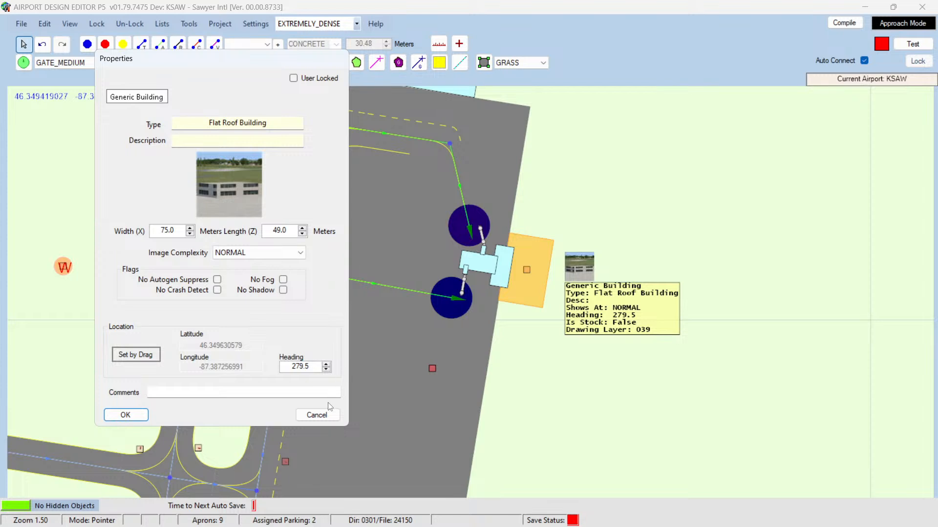
pyautogui.click(317, 416)
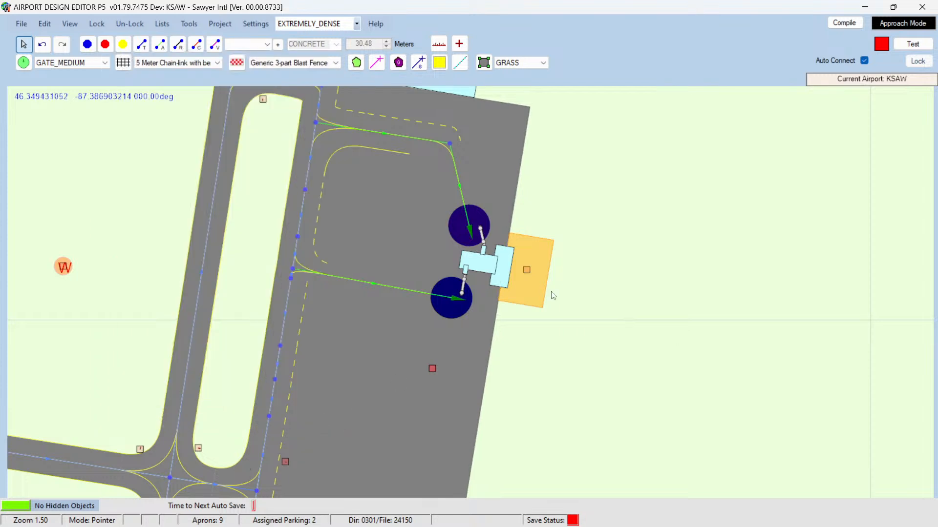
# Step: Start adding a generic building beside the terminal and preview the Terminal Small and Terminal Medium building types
pyautogui.rightClick(605, 232)
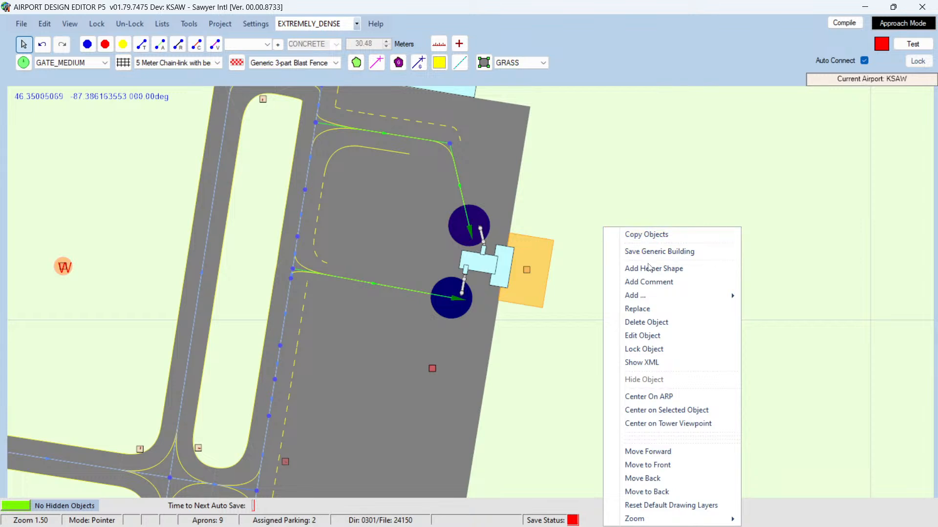
pyautogui.moveTo(650, 300)
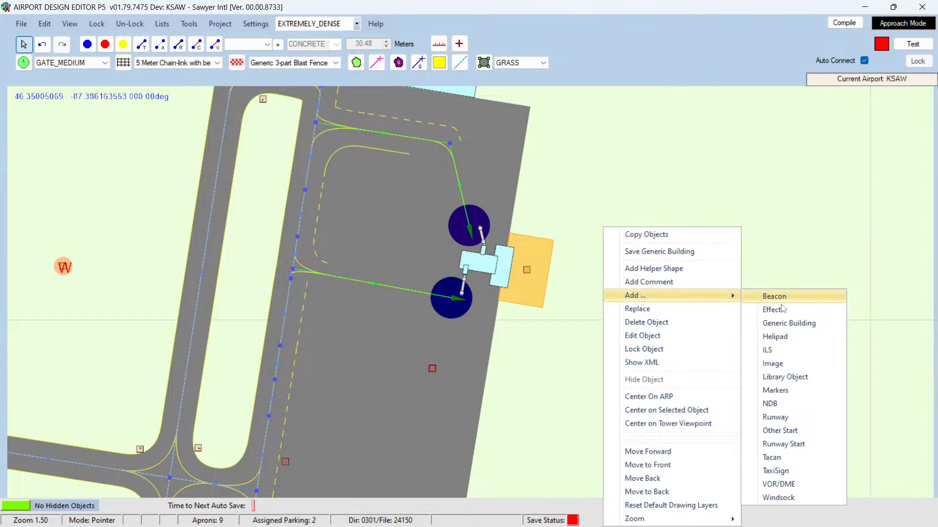
pyautogui.click(779, 323)
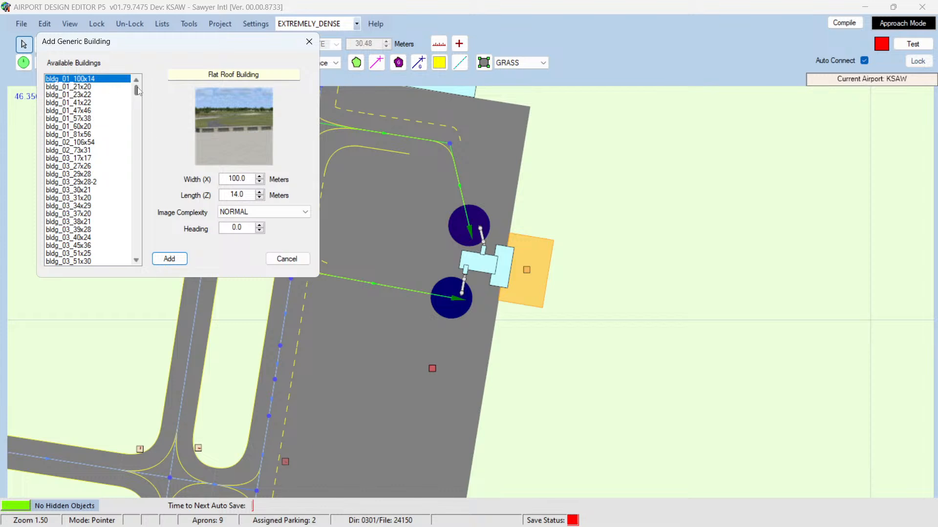
pyautogui.moveTo(136, 88); pyautogui.dragTo(140, 68)
pyautogui.scroll(-5, 114, 145)
pyautogui.moveTo(138, 99); pyautogui.dragTo(139, 238)
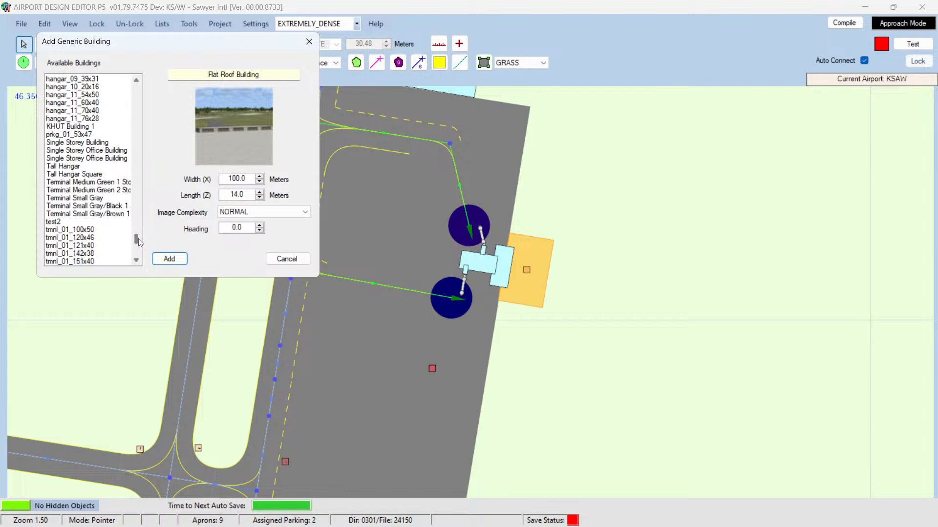
pyautogui.click(81, 198)
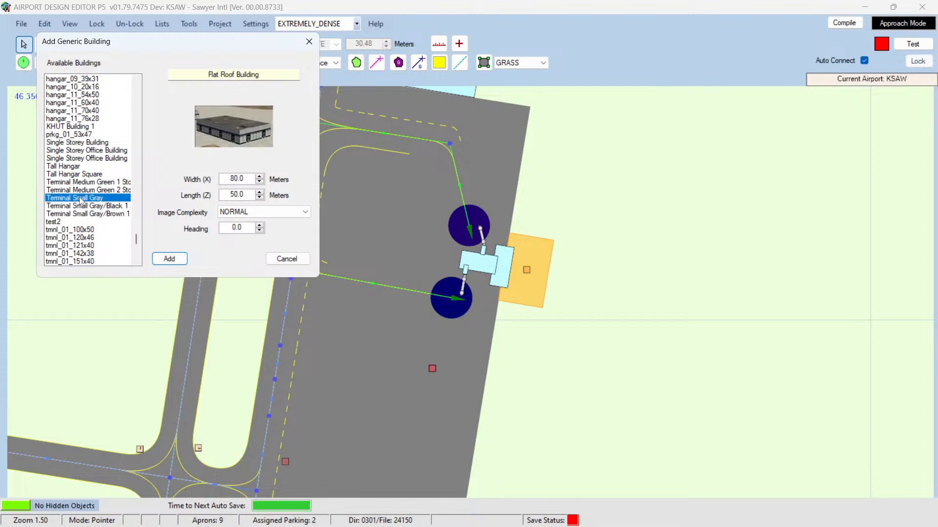
pyautogui.click(77, 207)
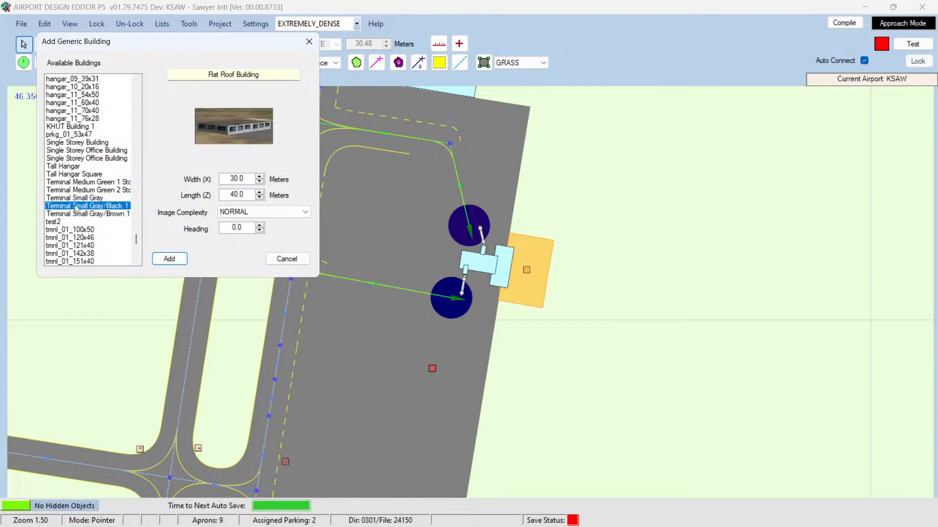
pyautogui.click(77, 215)
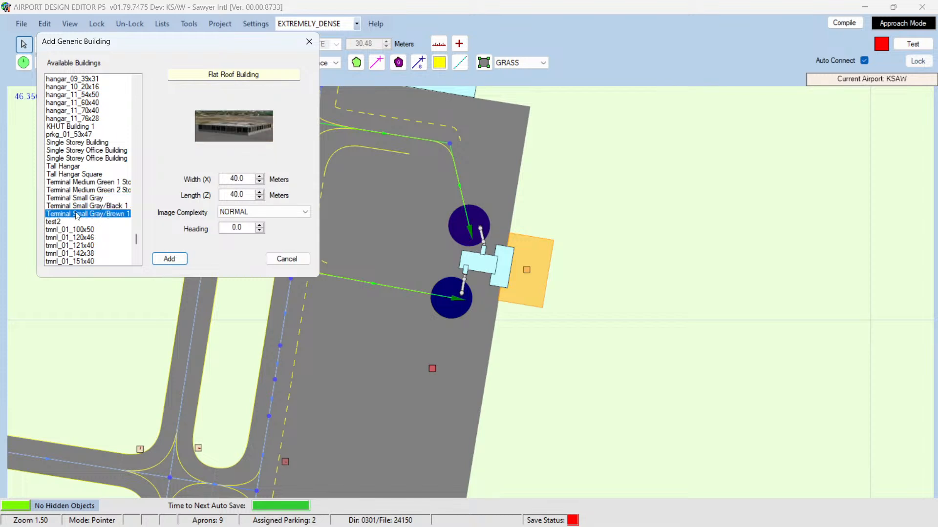
pyautogui.click(73, 183)
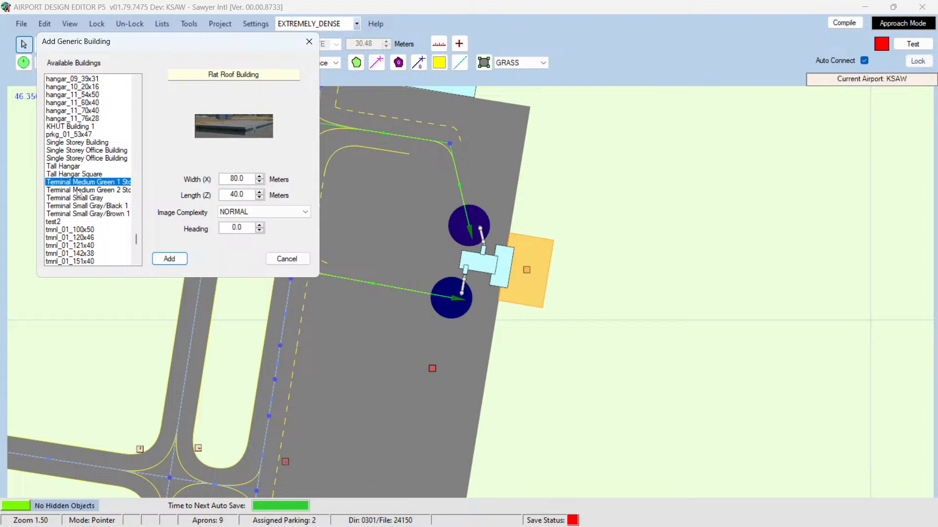
pyautogui.click(78, 190)
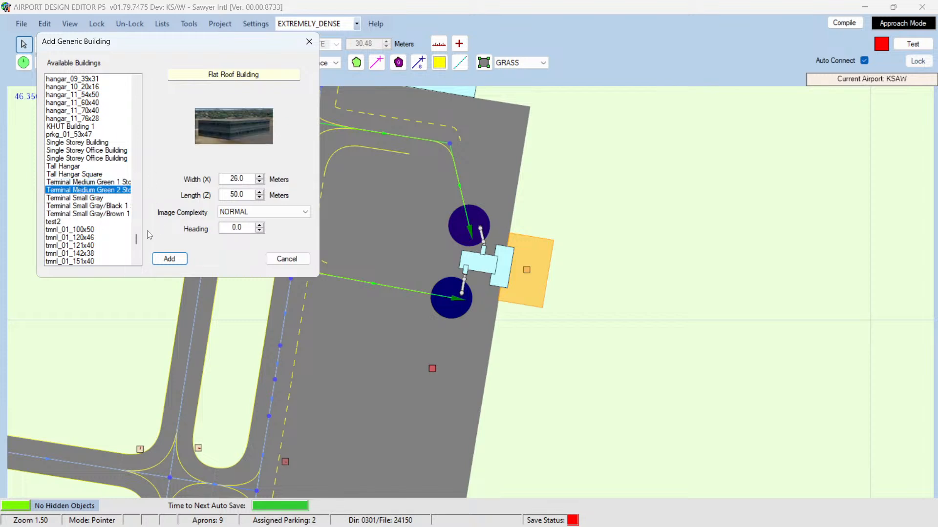
# Step: Browse the tmnl terminal building types in the generic building list, previewing each one's image and size
pyautogui.scroll(-4, 83, 247)
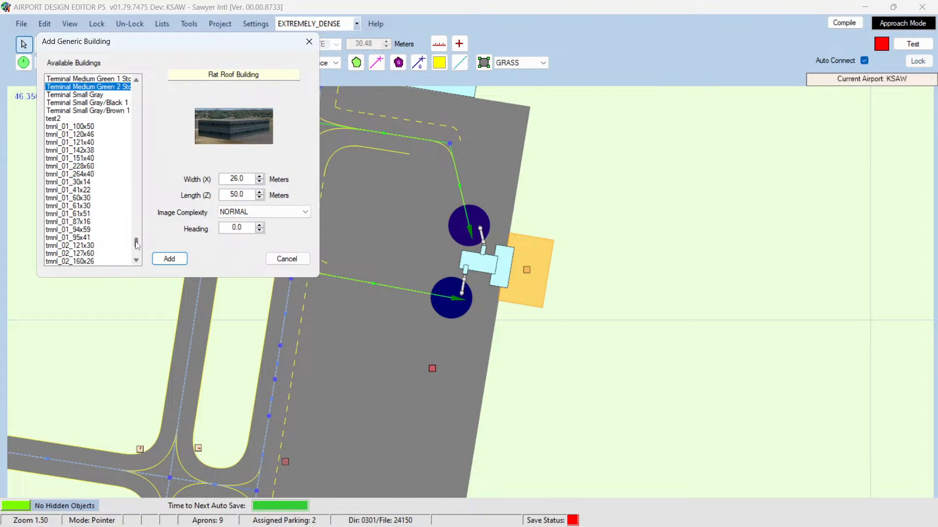
pyautogui.click(70, 127)
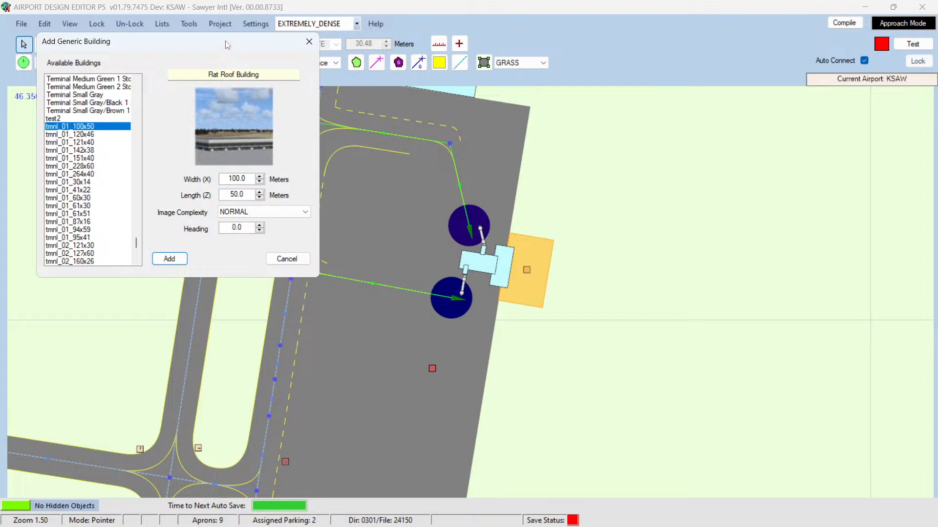
pyautogui.moveTo(224, 40); pyautogui.dragTo(258, 120)
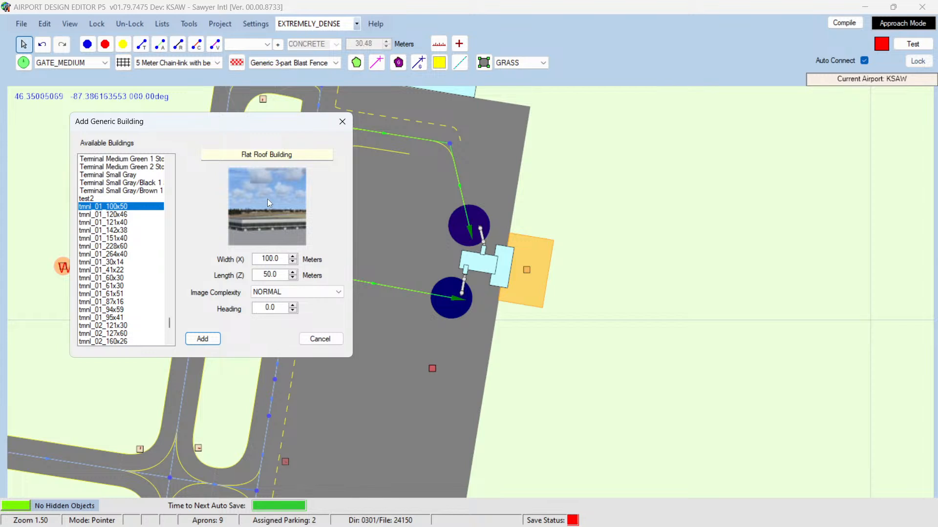
pyautogui.press('Down')
pyautogui.press('Down')
pyautogui.press('Down')
pyautogui.press('Down')
pyautogui.press('Down')
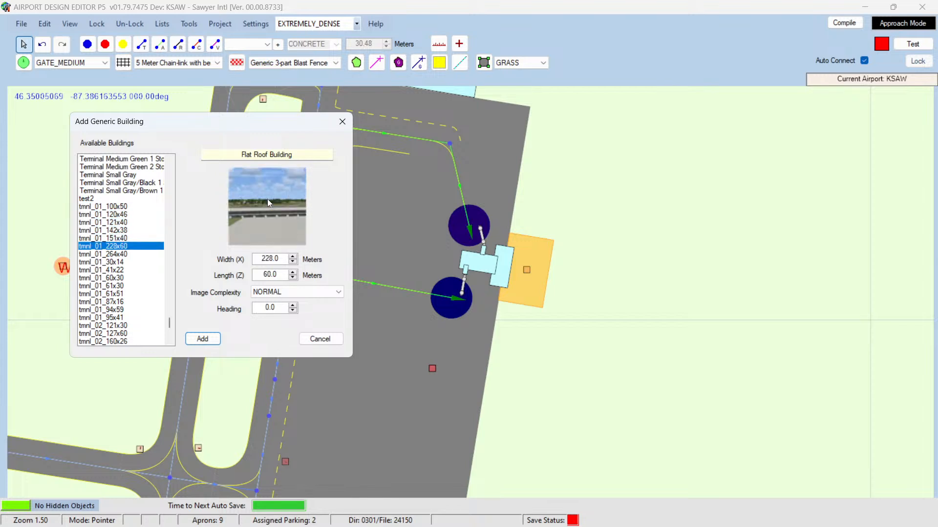
pyautogui.press('Down')
pyautogui.press('Down')
pyautogui.press('Down')
pyautogui.press('Down')
pyautogui.press('Down')
pyautogui.press('Down')
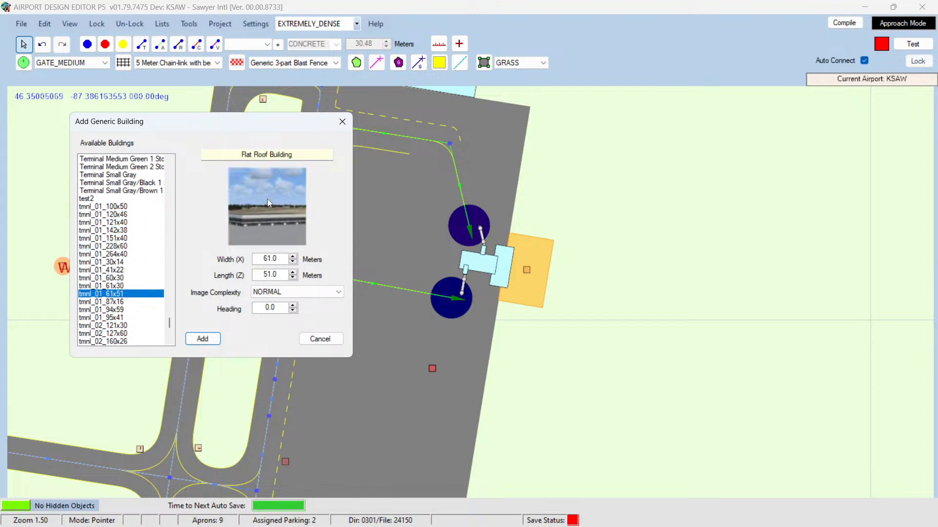
pyautogui.press('Down')
pyautogui.press('Down')
pyautogui.press('Down')
pyautogui.press('Down')
pyautogui.press('Down')
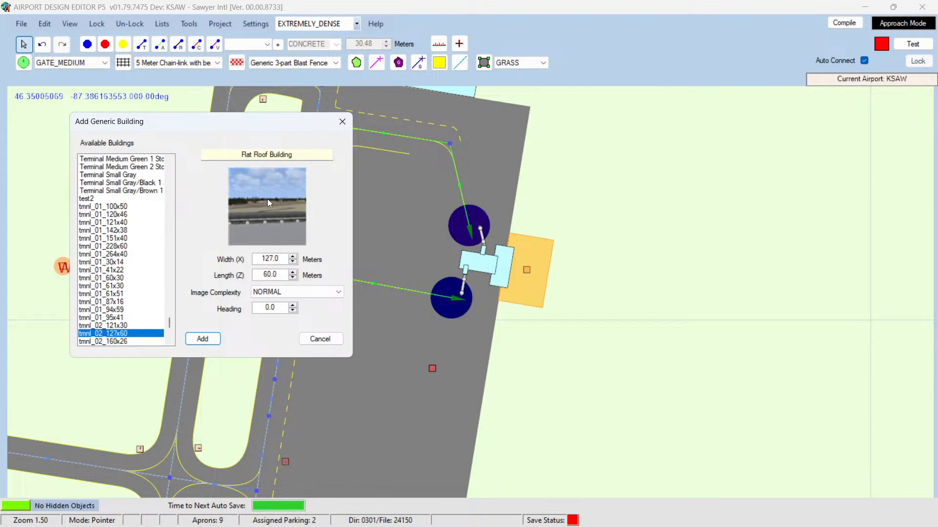
pyautogui.press('Up')
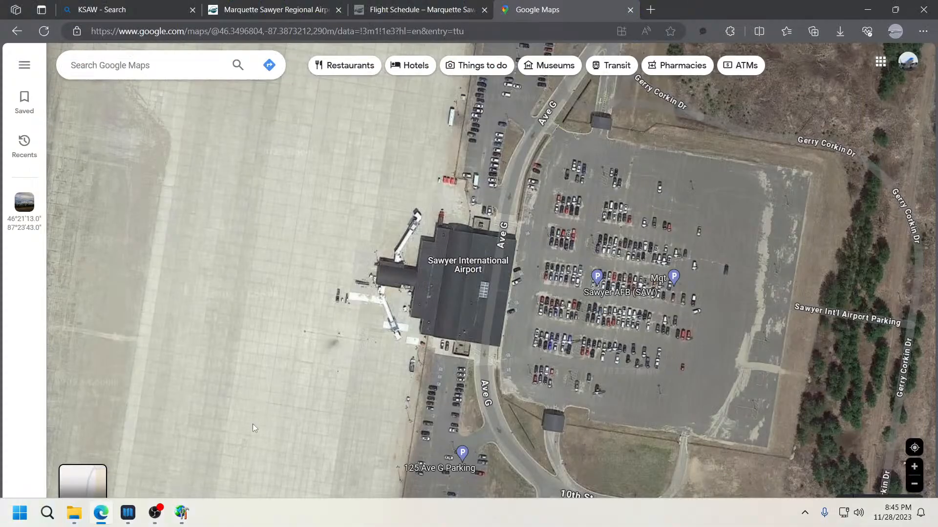
# Step: Switch to the browser, close the Flight Schedule tab and return to the Google Maps satellite view of the airport
pyautogui.click(102, 516)
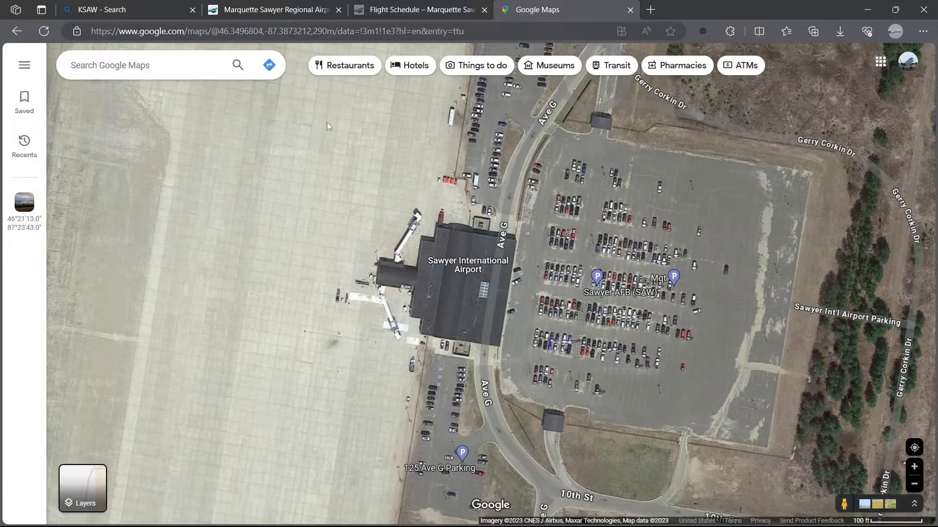
pyautogui.click(317, 11)
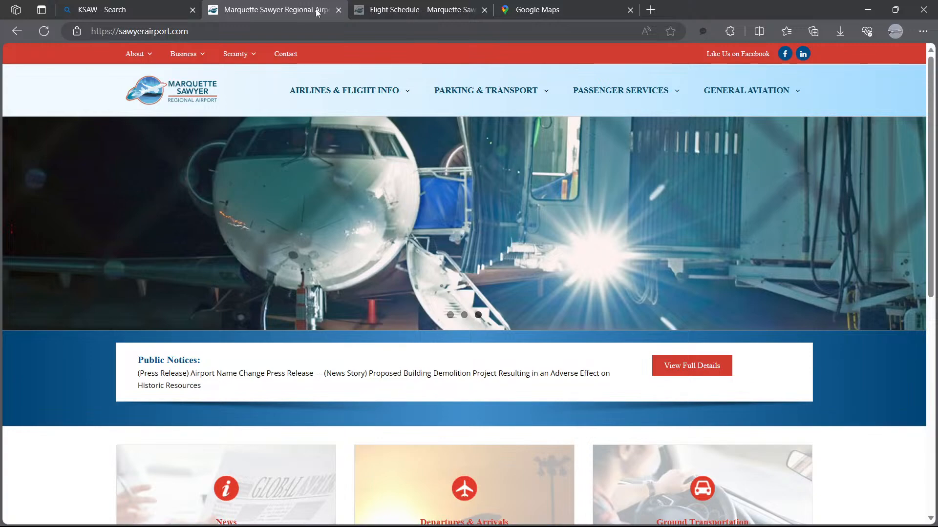
pyautogui.click(434, 10)
pyautogui.click(483, 10)
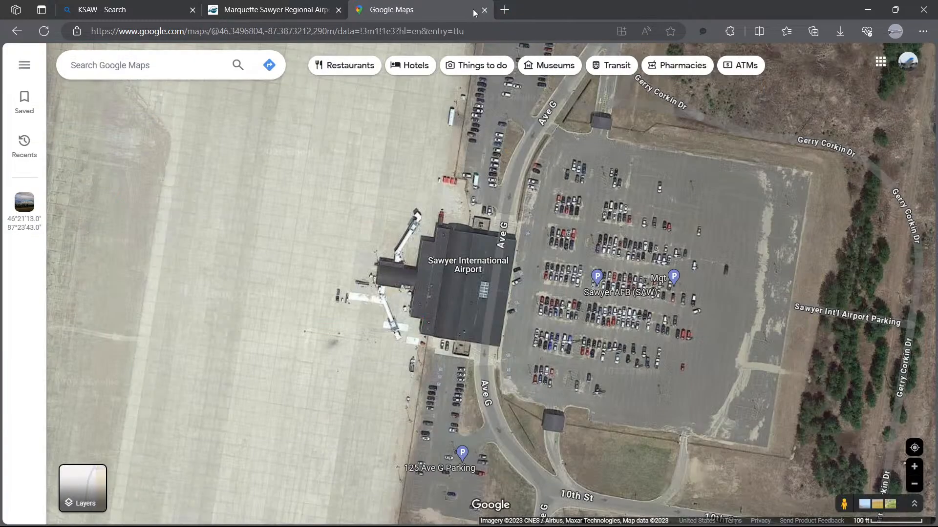
# Step: Open Street View on Ave G beside the terminal and examine the jetways and terminal building from the ground
pyautogui.click(911, 503)
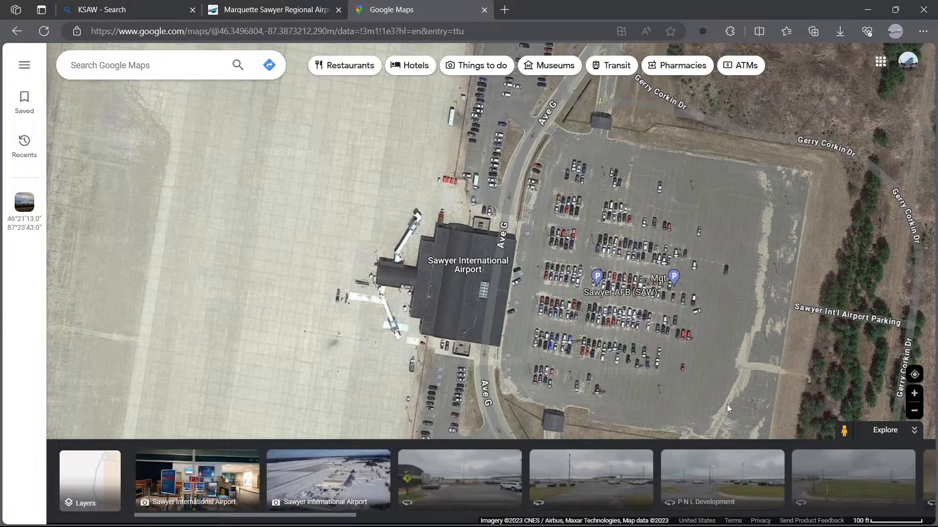
pyautogui.click(475, 473)
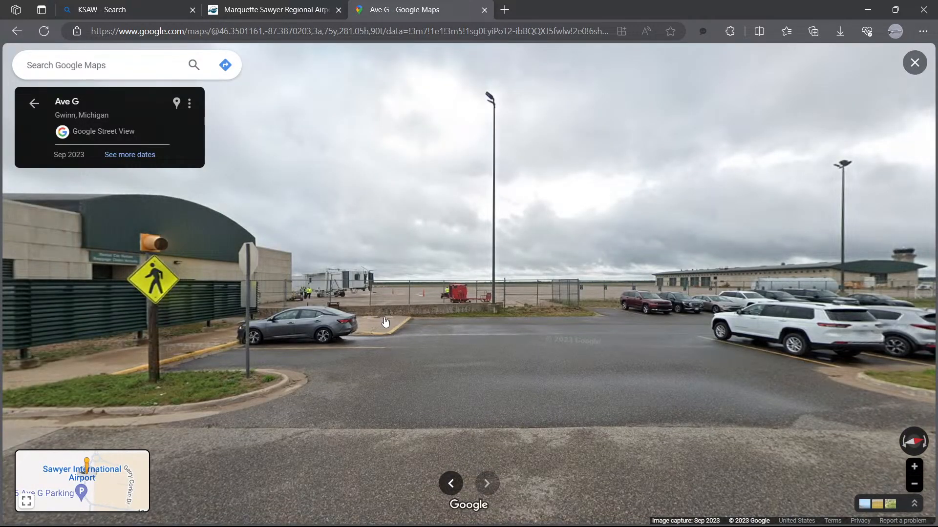
pyautogui.moveTo(385, 323); pyautogui.dragTo(669, 345)
pyautogui.moveTo(729, 327); pyautogui.dragTo(641, 310)
pyautogui.scroll(5, 637, 306)
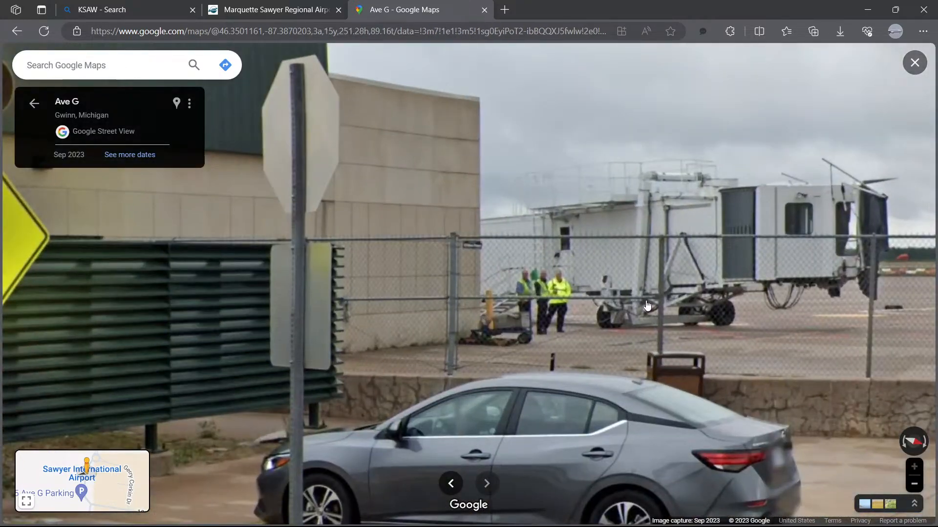
pyautogui.scroll(-4, 648, 308)
pyautogui.scroll(5, 650, 306)
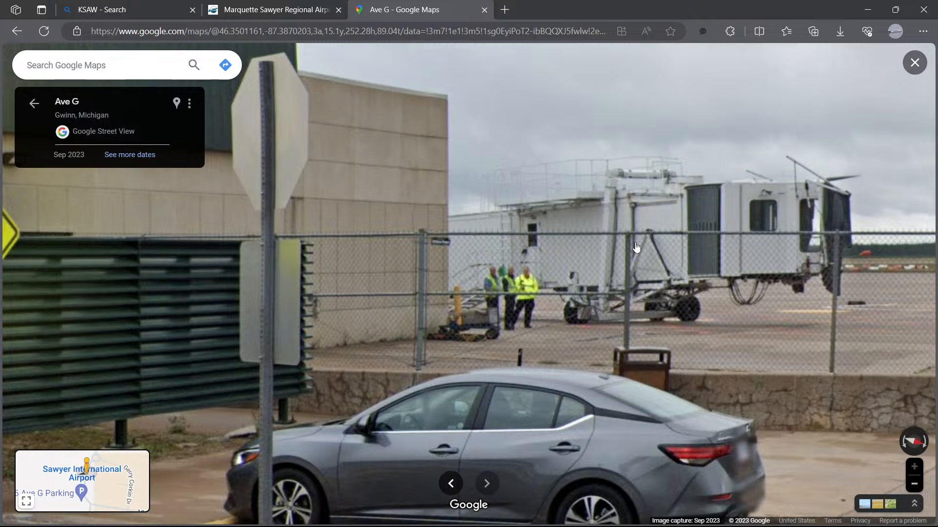
pyautogui.scroll(-5, 636, 248)
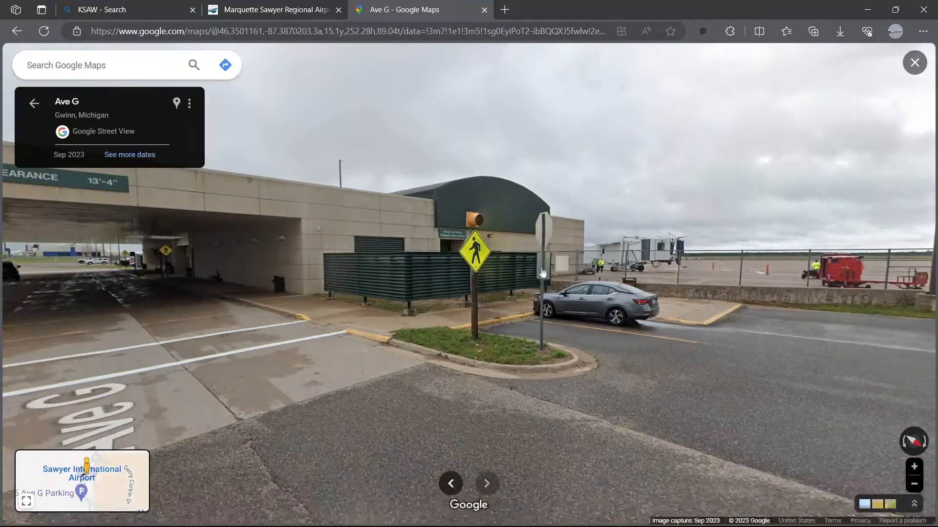
pyautogui.scroll(-3, 490, 287)
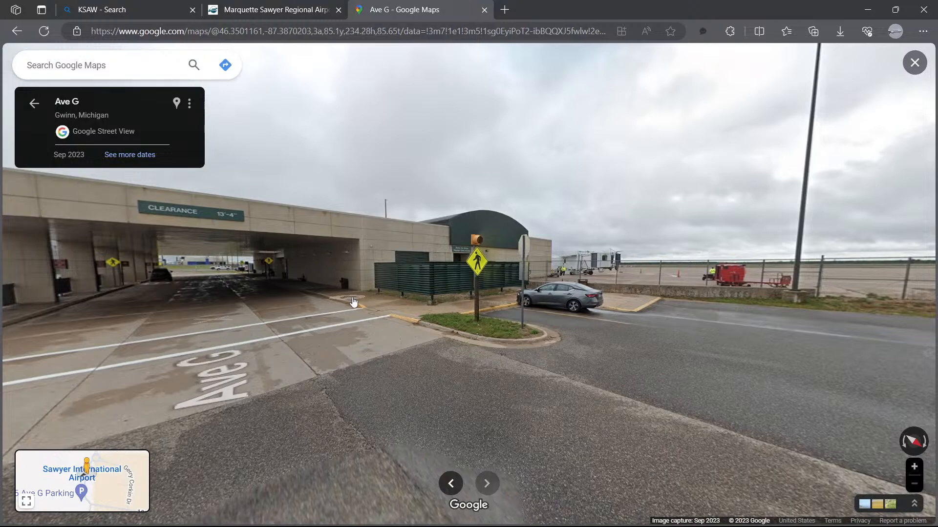
pyautogui.moveTo(354, 306); pyautogui.dragTo(469, 310)
pyautogui.scroll(4, 469, 311)
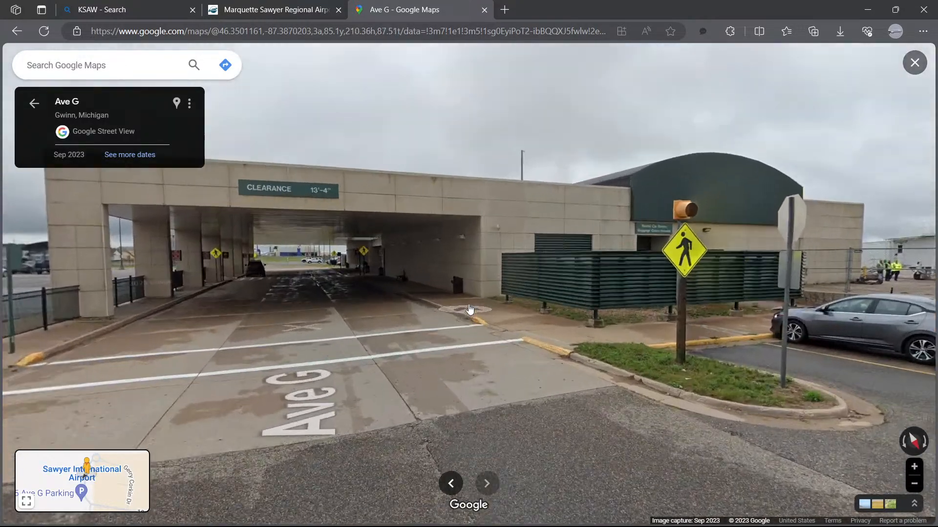
pyautogui.scroll(-4, 485, 309)
pyautogui.moveTo(514, 332); pyautogui.dragTo(463, 342)
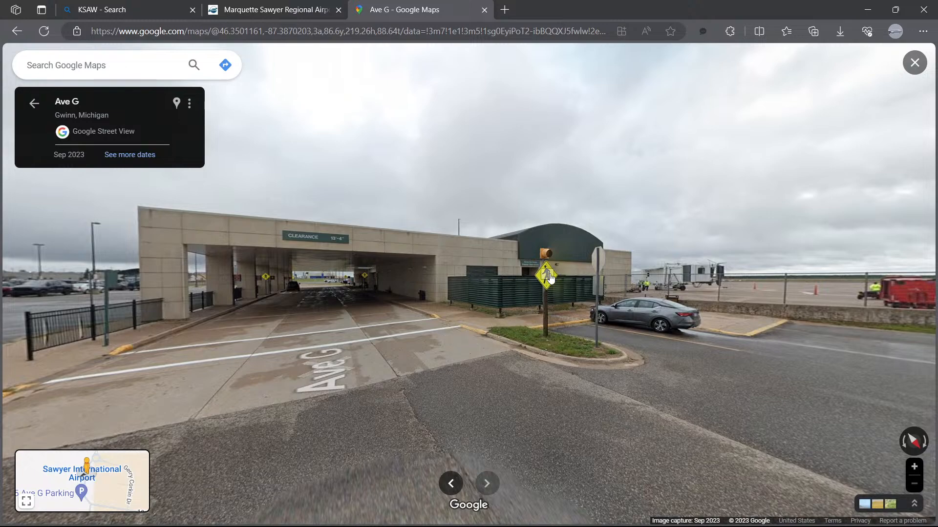
pyautogui.click(547, 277)
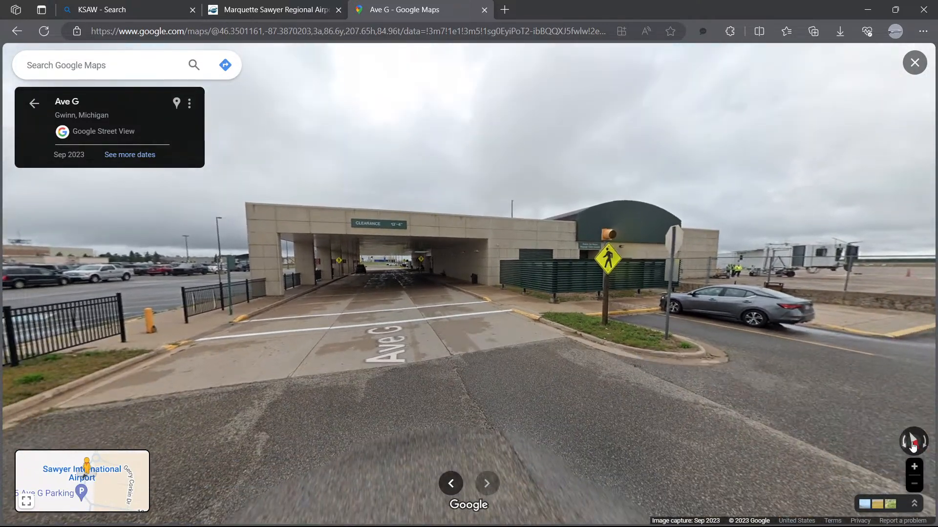
# Step: Return to the satellite imagery and examine the terminal building's footprint from above
pyautogui.click(913, 504)
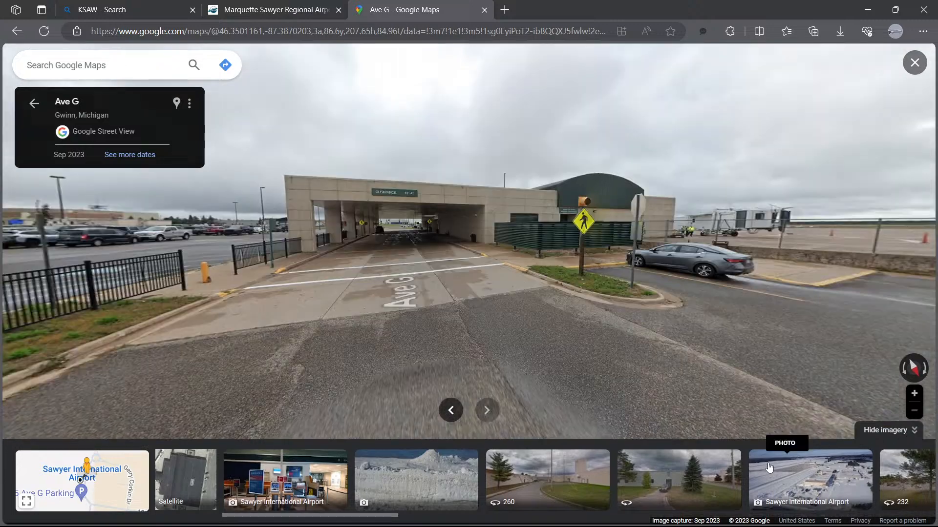
pyautogui.click(171, 479)
pyautogui.scroll(2, 464, 379)
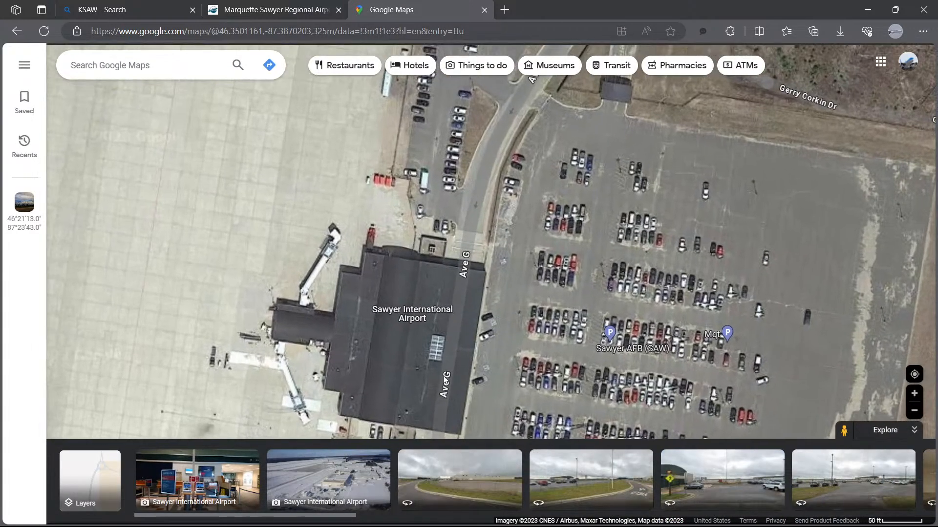
pyautogui.scroll(5, 430, 354)
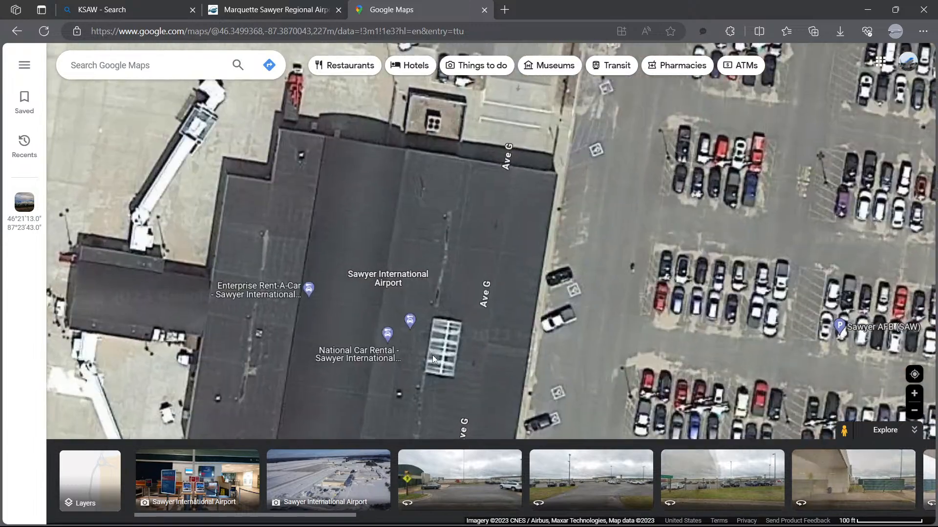
pyautogui.scroll(-5, 442, 362)
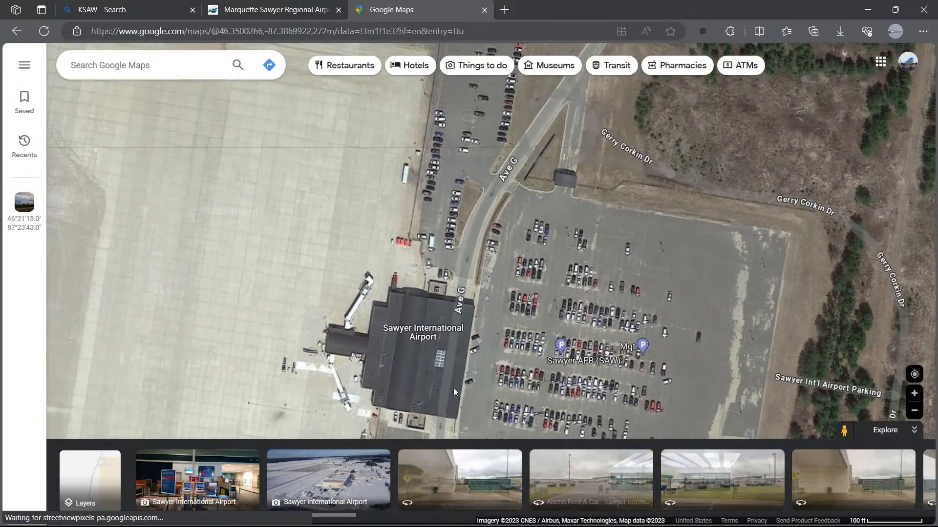
pyautogui.moveTo(482, 400); pyautogui.dragTo(486, 323)
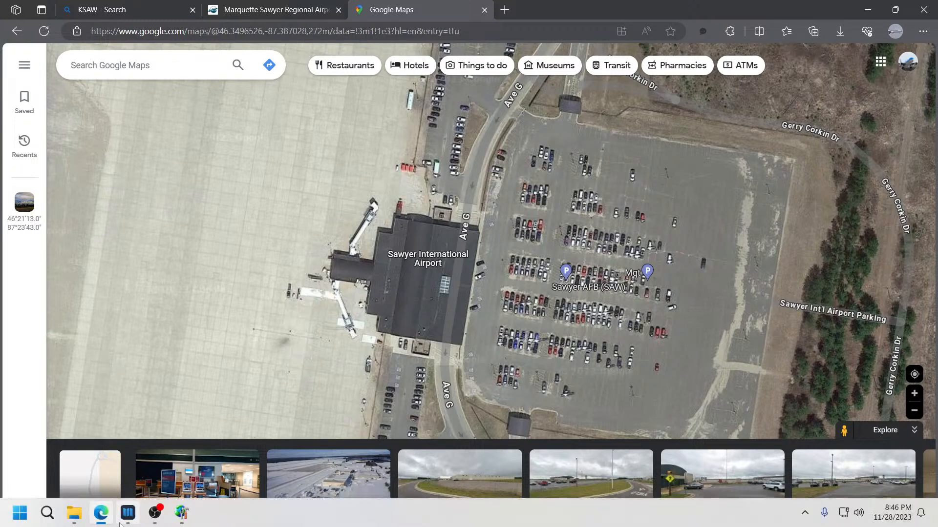
# Step: Switch back to Airport Design Editor and preview the tmnl_02 through tmnl_07 building types in the generic building list
pyautogui.moveTo(181, 513)
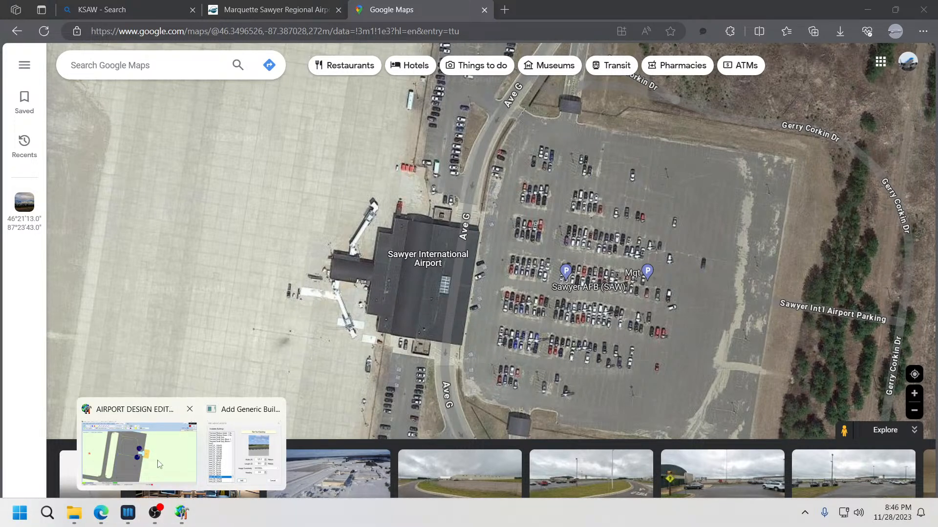
pyautogui.click(174, 461)
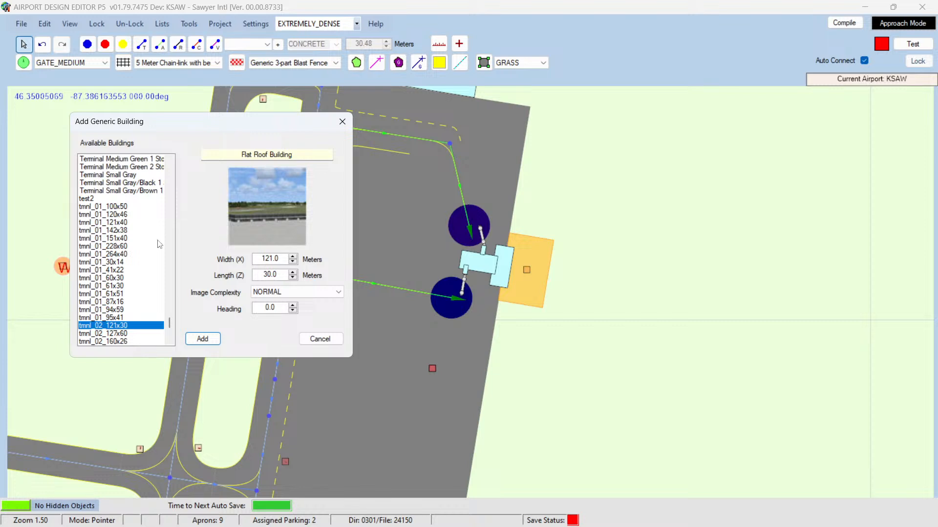
pyautogui.press('Down')
pyautogui.press('Down')
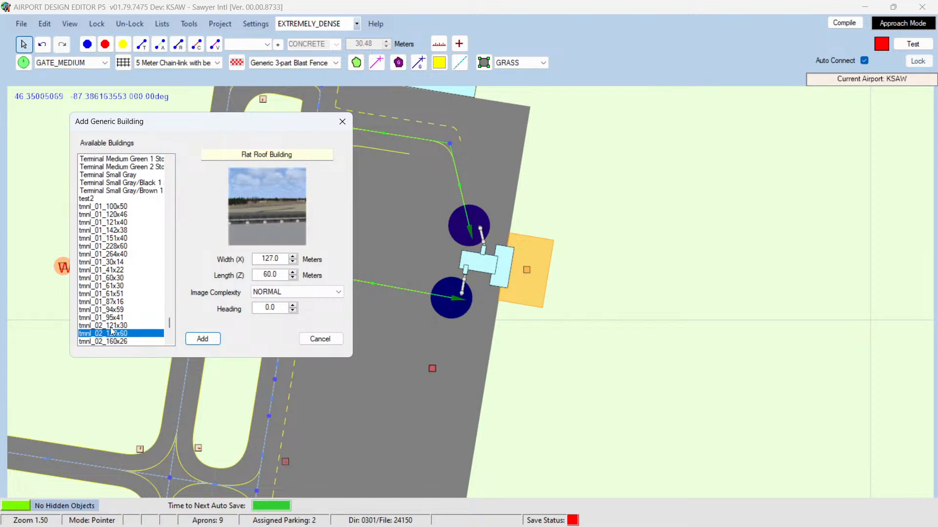
pyautogui.press('Down')
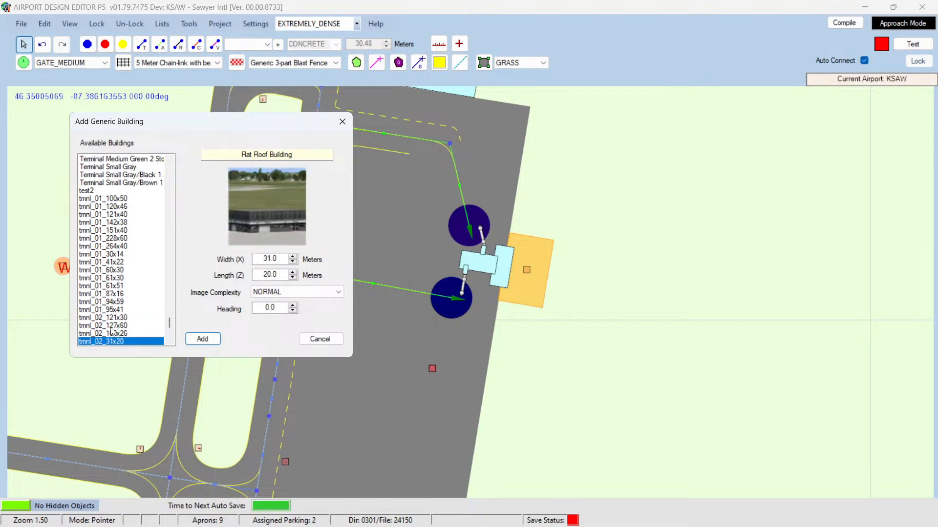
pyautogui.press('Down')
pyautogui.press('Down')
pyautogui.press('Down')
pyautogui.press('Down')
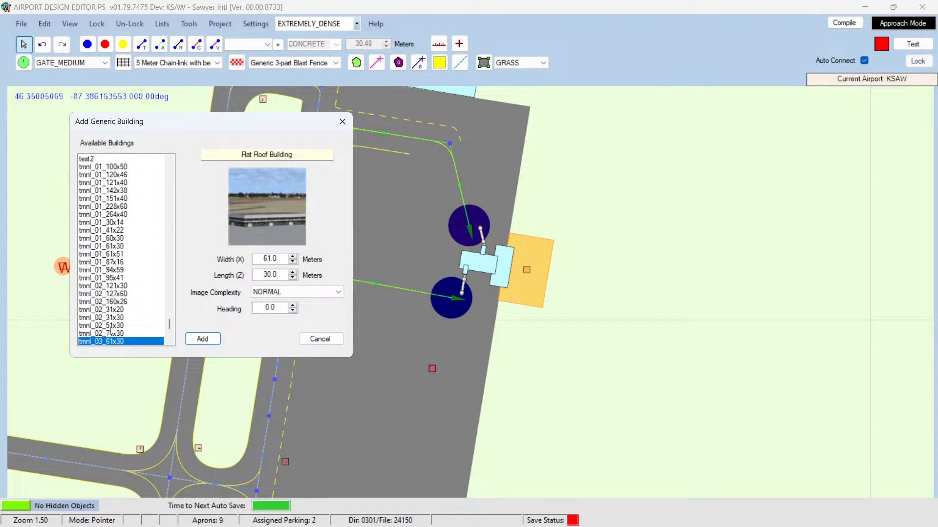
pyautogui.press('Down')
pyautogui.press('Down')
pyautogui.press('Down')
pyautogui.press('Down')
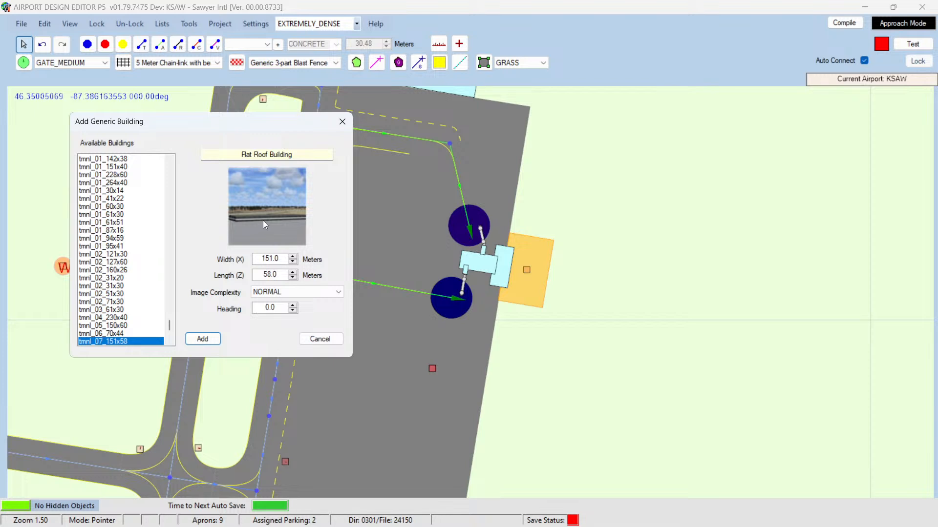
pyautogui.press('Down')
pyautogui.press('Up')
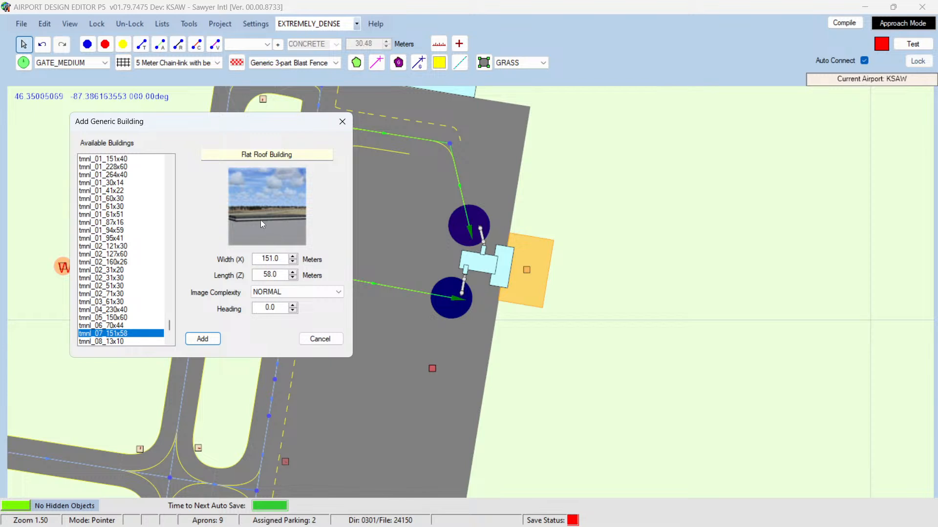
# Step: Preview the remaining building types down to Warehouse Large, then select tmnl_09_101x26
pyautogui.press('Down')
pyautogui.press('Down')
pyautogui.press('Down')
pyautogui.press('Down')
pyautogui.press('Down')
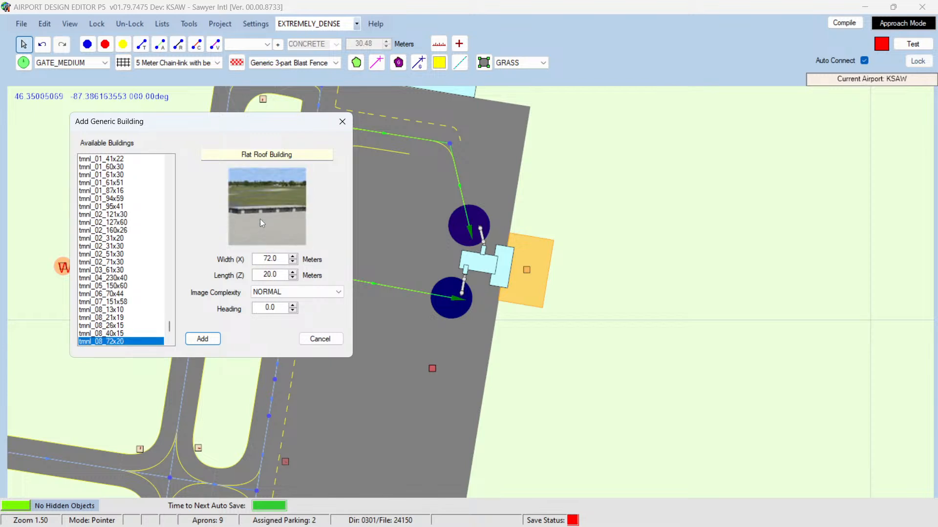
pyautogui.press('Down')
pyautogui.press('Down')
pyautogui.press('Down')
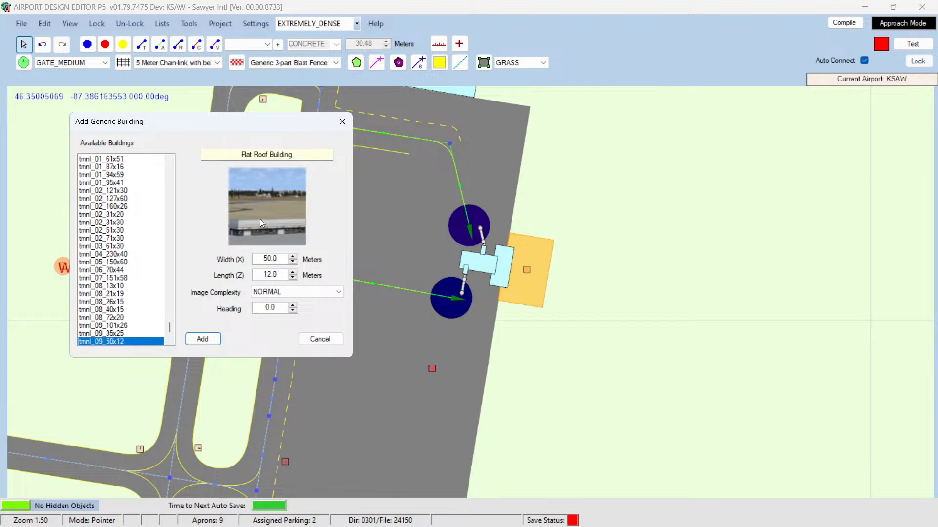
pyautogui.press('Down')
pyautogui.press('Down')
pyautogui.press('Down')
pyautogui.press('Down')
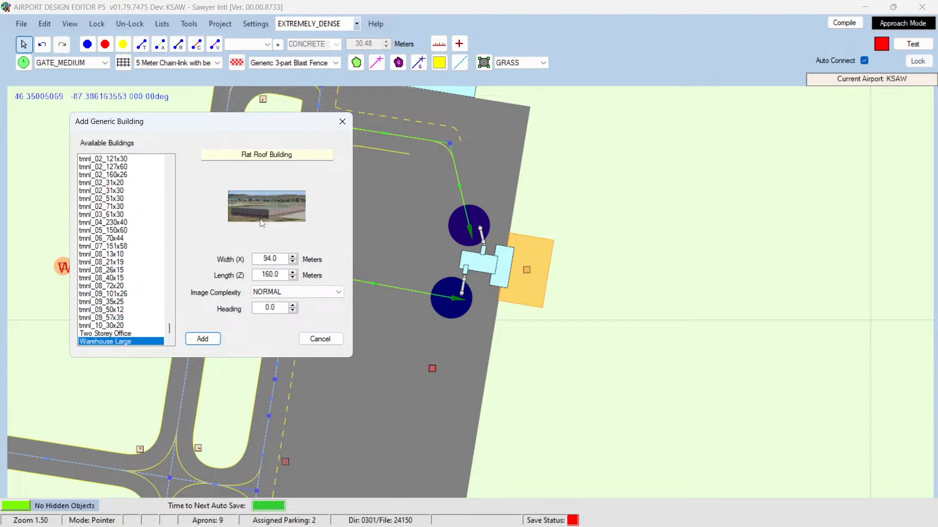
pyautogui.press('Up')
pyautogui.press('Up')
pyautogui.press('Up')
pyautogui.press('Up')
pyautogui.press('Up')
pyautogui.press('Up')
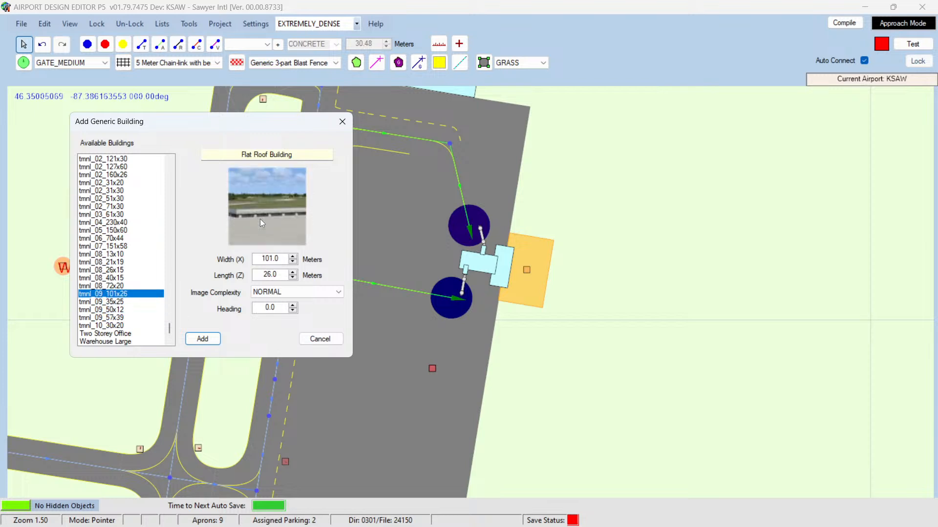
# Step: Pick the tmnl_08_72x20 terminal type from the building list and add it to the map
pyautogui.press('Up')
pyautogui.press('Up')
pyautogui.press('Up')
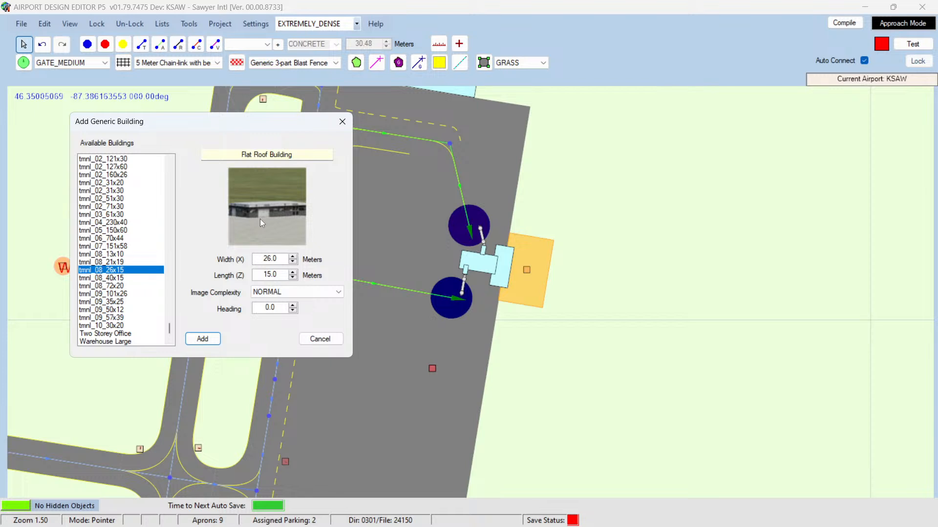
pyautogui.press('Up')
pyautogui.press('Up')
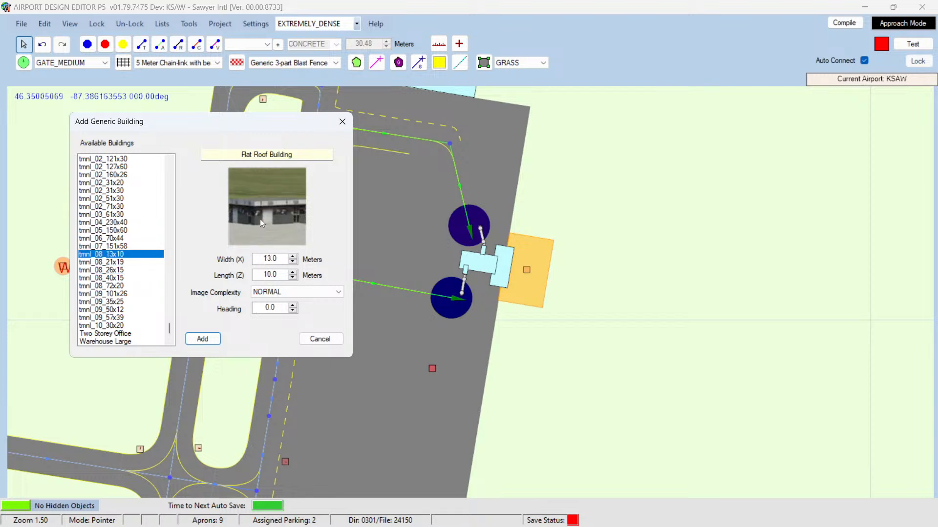
pyautogui.press('Down')
pyautogui.press('Down')
pyautogui.press('Down')
pyautogui.press('Down')
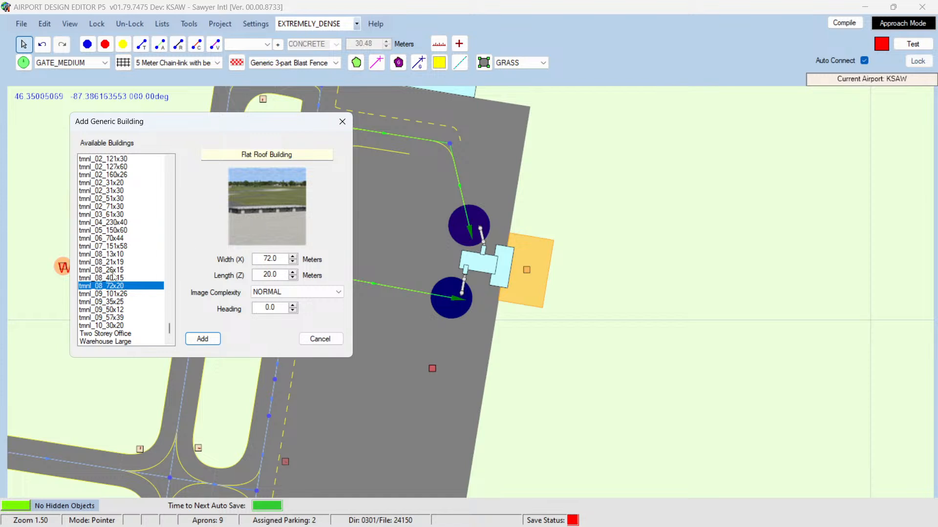
pyautogui.click(201, 339)
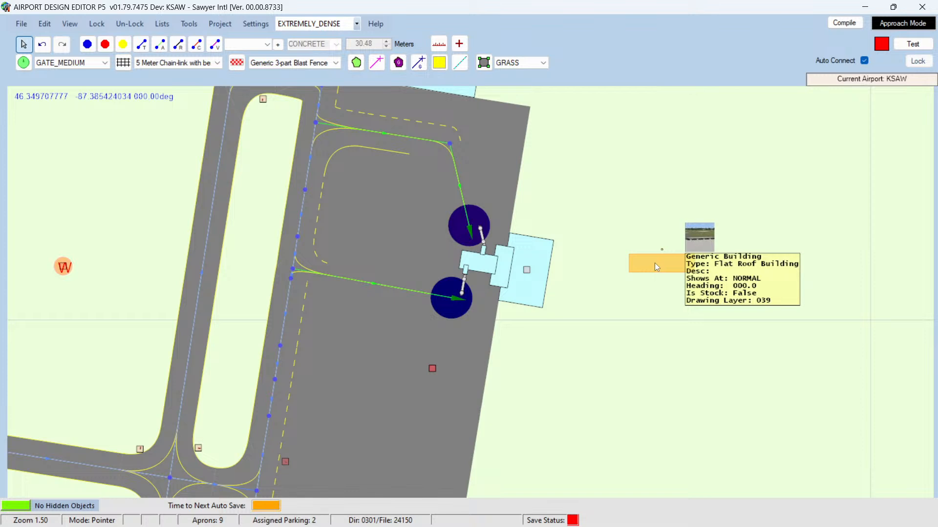
# Step: Open the existing terminal building's properties to check its size and heading, then close them
pyautogui.moveTo(672, 266)
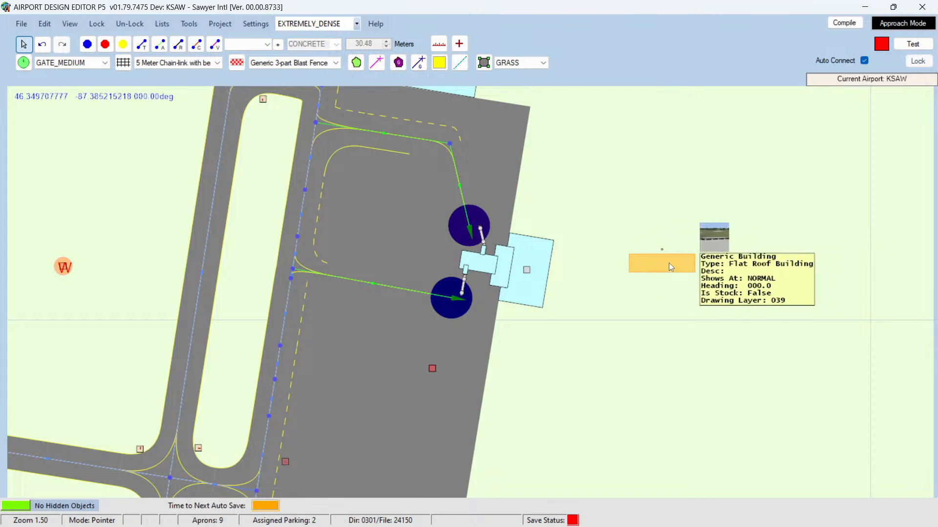
pyautogui.moveTo(539, 252)
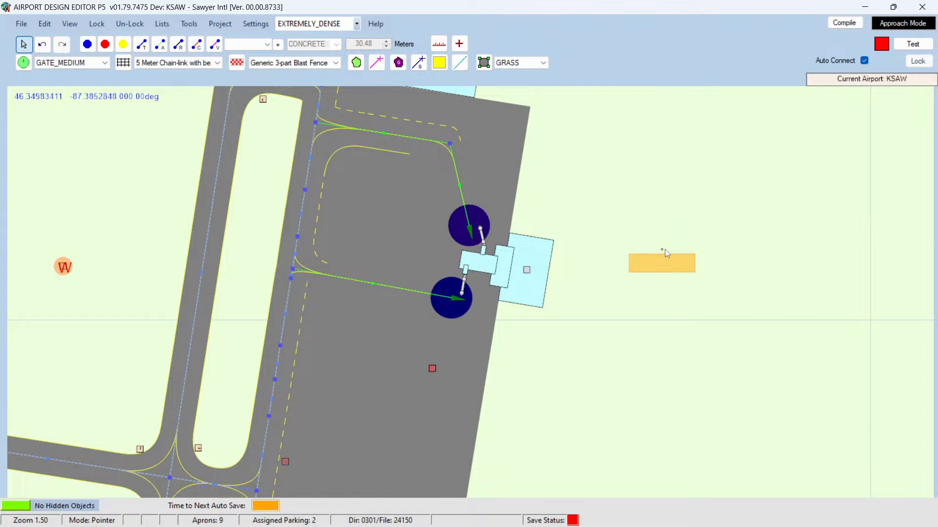
pyautogui.moveTo(642, 274)
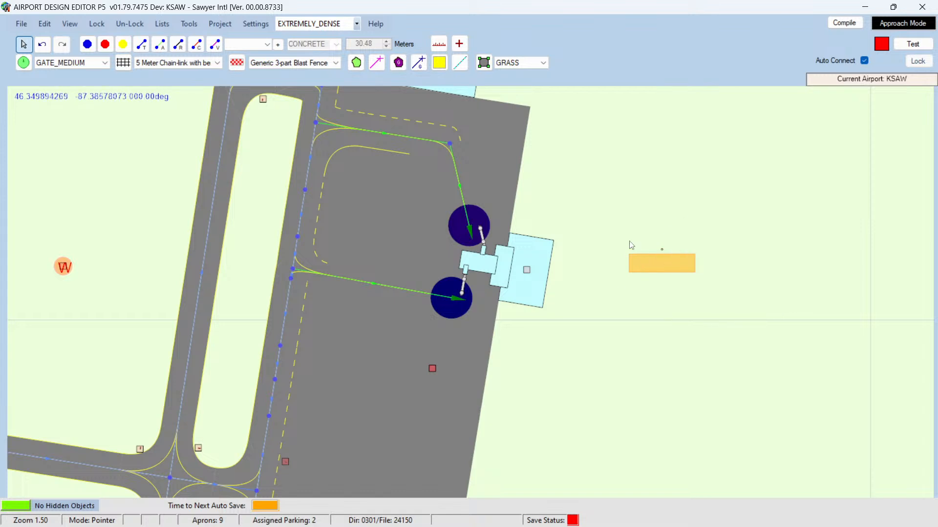
pyautogui.doubleClick(537, 251)
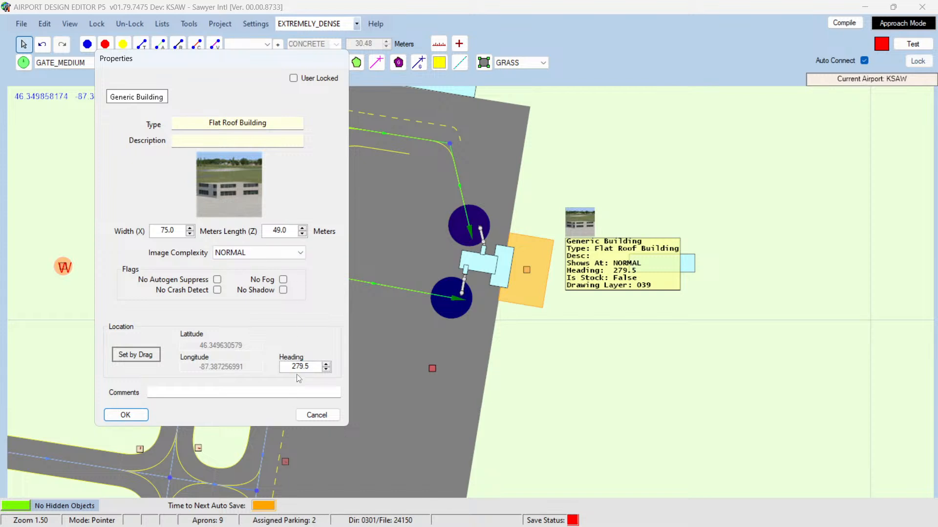
pyautogui.click(316, 415)
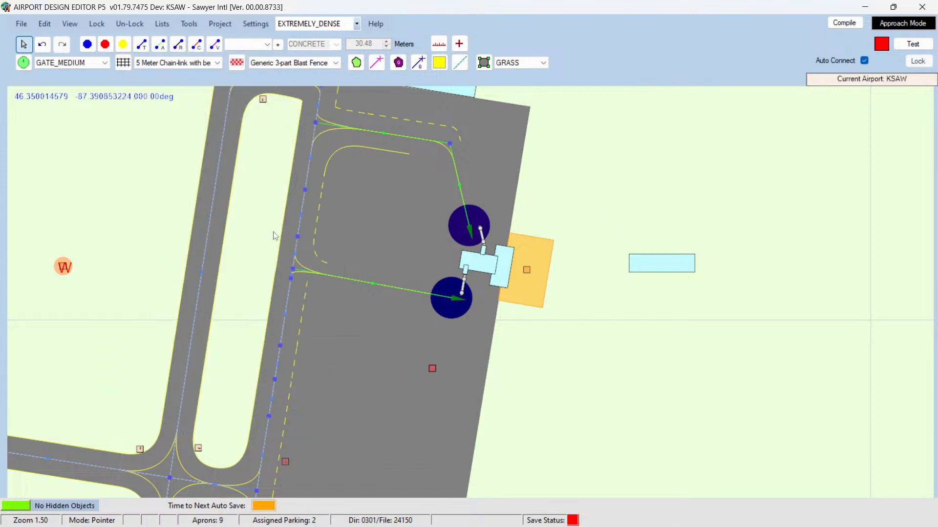
# Step: Set the new building to 75 m wide, 49 m long, heading 279.50, and move it near the terminal
pyautogui.doubleClick(649, 263)
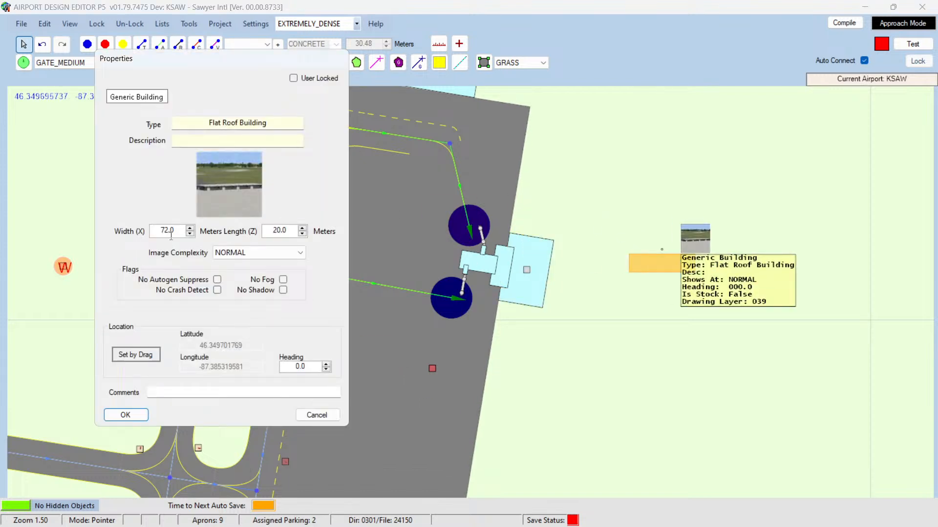
pyautogui.moveTo(159, 231); pyautogui.dragTo(190, 231)
pyautogui.press('Left')
pyautogui.doubleClick(156, 230)
pyautogui.write('7')
pyautogui.press('Tab')
pyautogui.write('49')
pyautogui.doubleClick(293, 366)
pyautogui.write('279.50')
pyautogui.click(126, 415)
pyautogui.moveTo(655, 267); pyautogui.dragTo(582, 198)
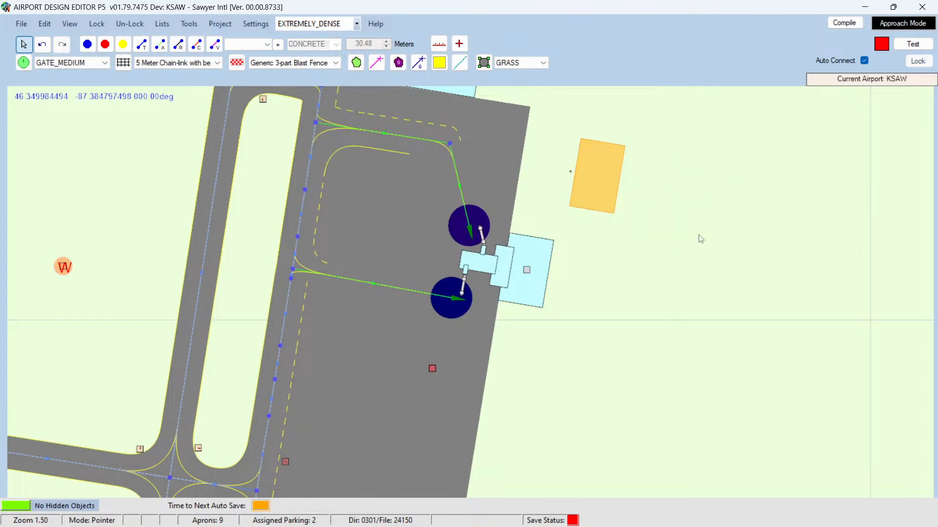
# Step: Inspect the properties of the small building beside the jetways, then close them
pyautogui.click(504, 260)
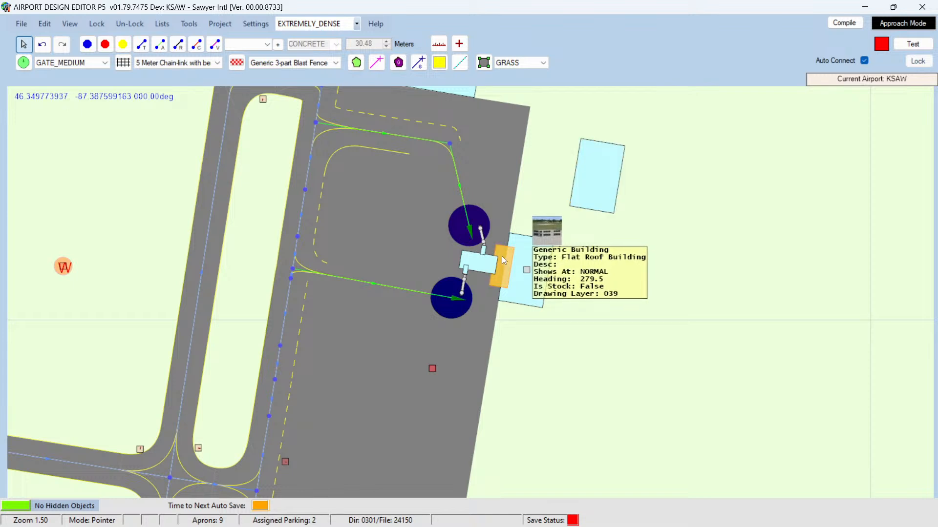
pyautogui.doubleClick(503, 256)
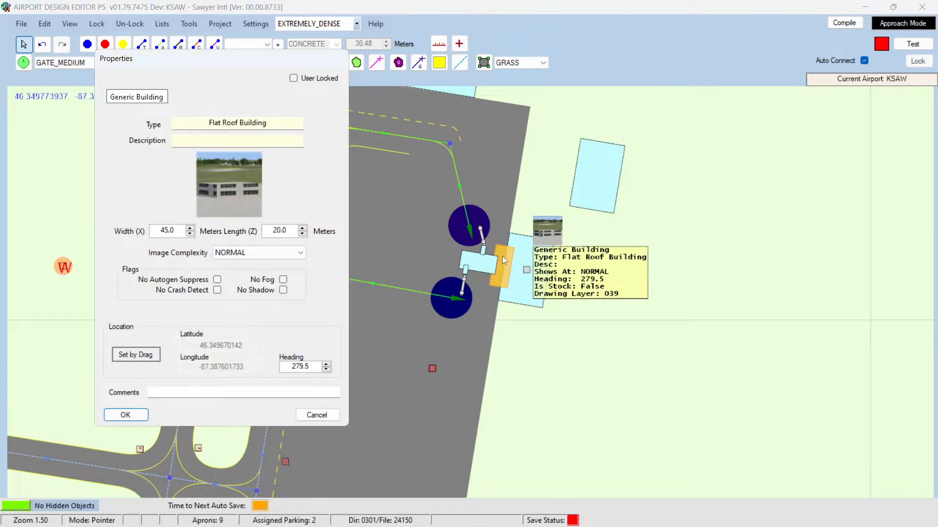
pyautogui.click(317, 415)
pyautogui.click(655, 287)
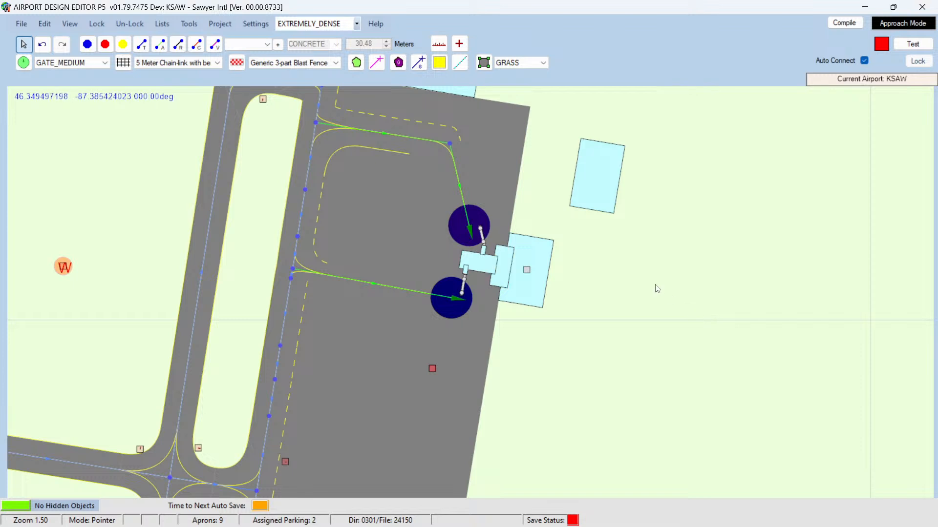
# Step: Try to add another tmnl_08_72x20 generic building on the empty ground east of the terminal
pyautogui.rightClick(657, 289)
pyautogui.moveTo(690, 325)
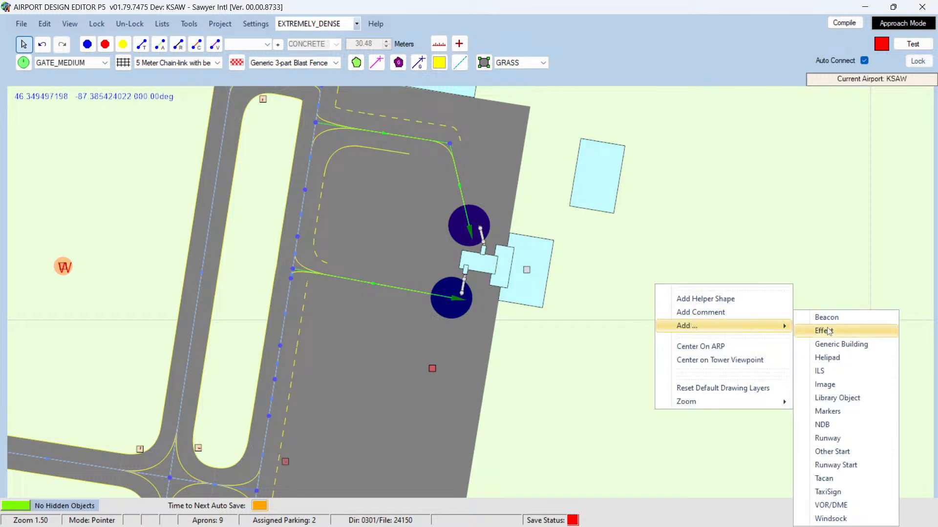
pyautogui.click(834, 345)
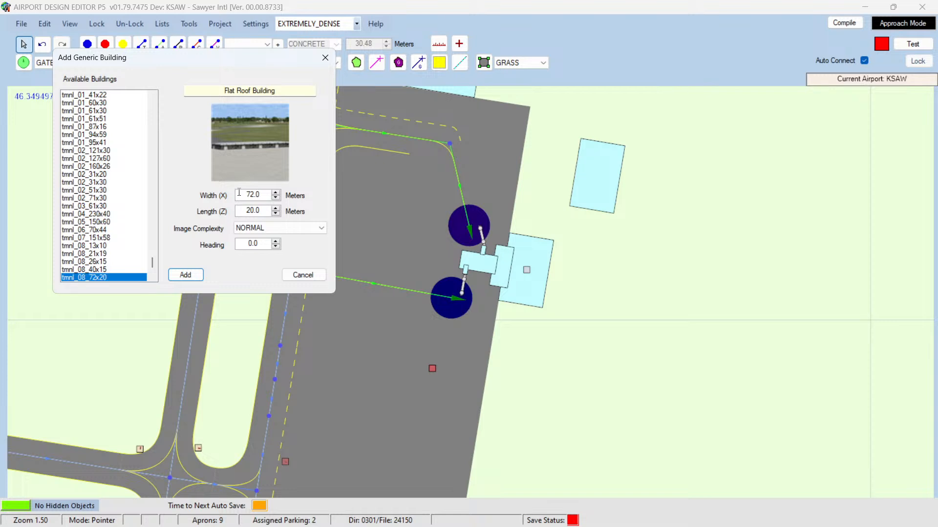
pyautogui.click(185, 275)
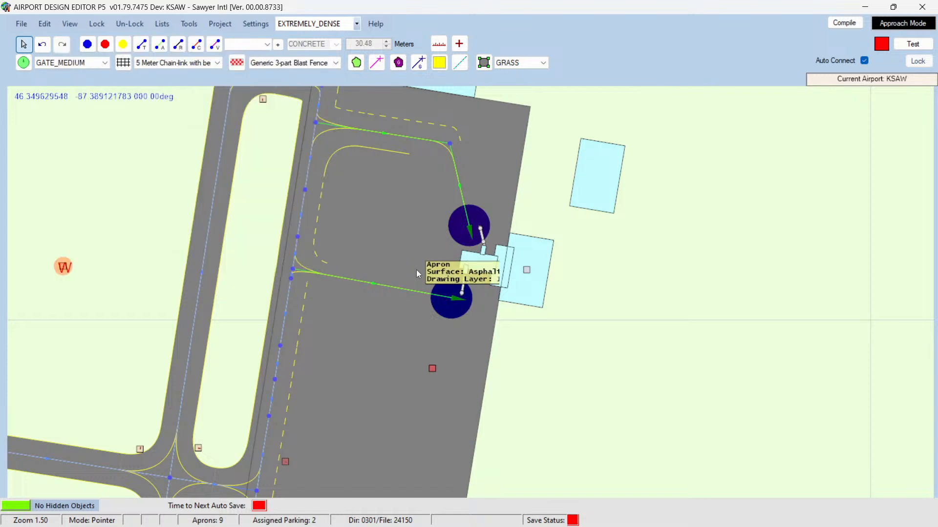
# Step: Add a second tmnl_08_72x20 building 45 m wide with heading 279.0, and arrange both new buildings side by side
pyautogui.doubleClick(505, 257)
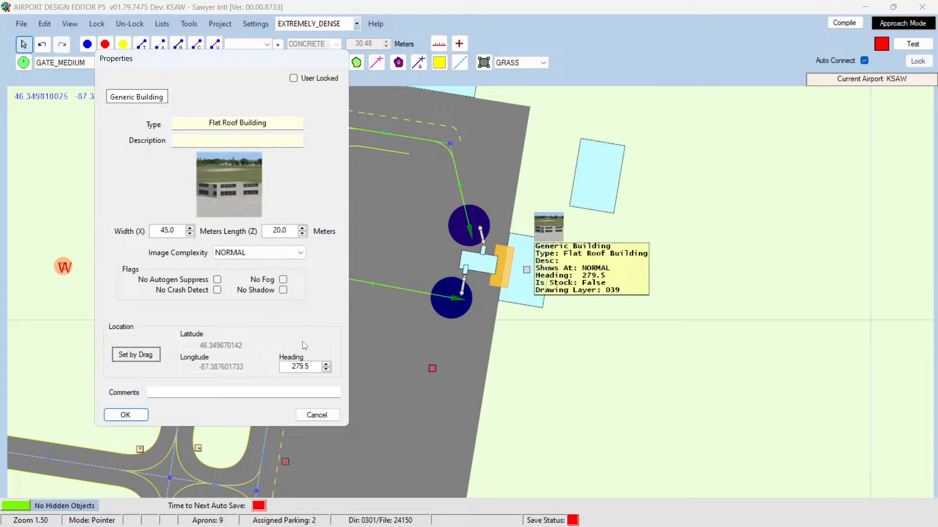
pyautogui.click(316, 414)
pyautogui.rightClick(615, 269)
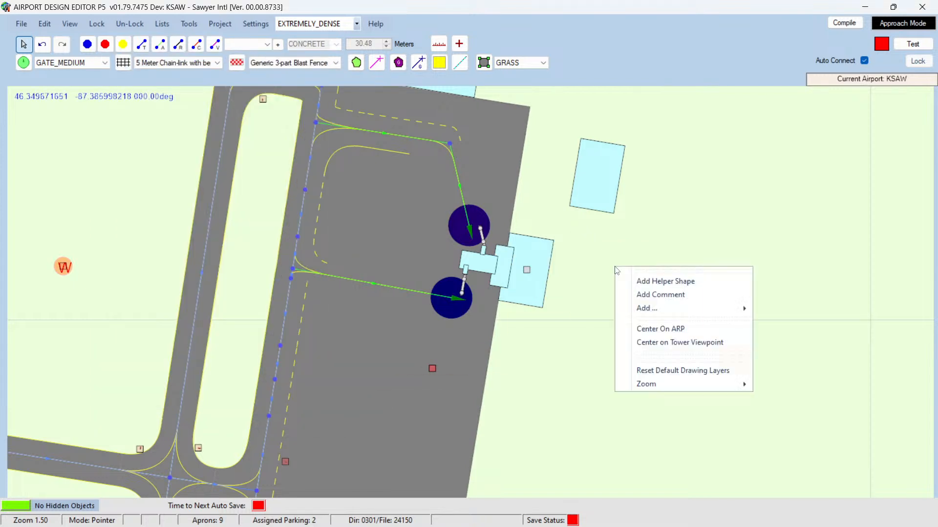
pyautogui.moveTo(663, 308)
pyautogui.click(776, 337)
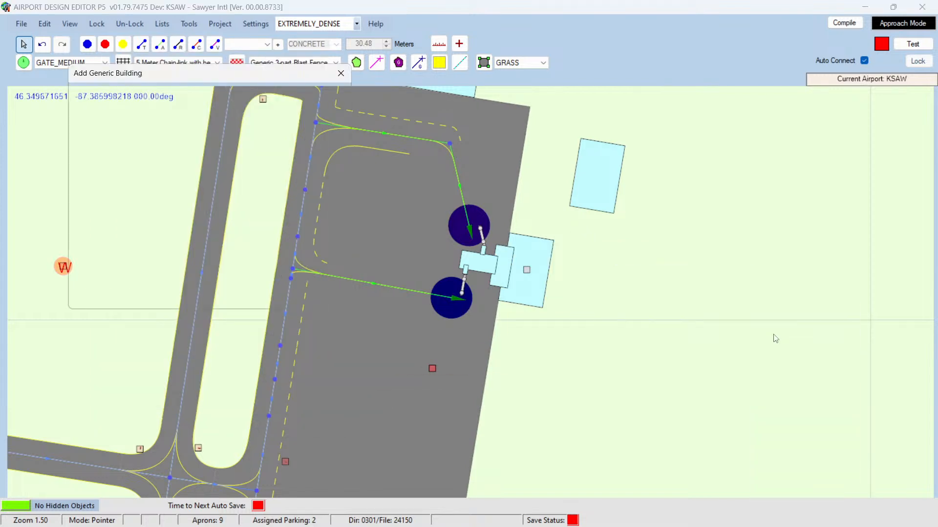
pyautogui.moveTo(256, 212); pyautogui.dragTo(318, 209)
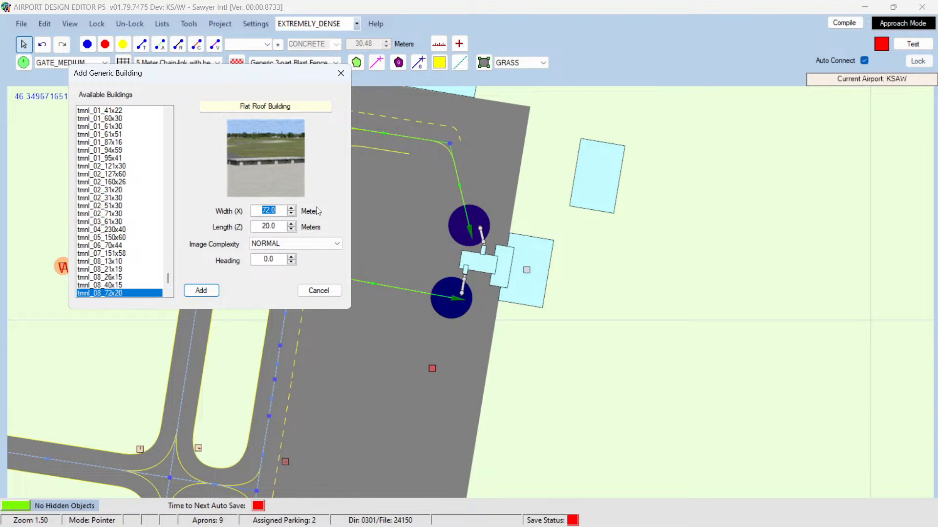
pyautogui.write('45')
pyautogui.press('Tab')
pyautogui.click(275, 263)
pyautogui.moveTo(274, 263); pyautogui.dragTo(237, 263)
pyautogui.write('279.0')
pyautogui.click(214, 291)
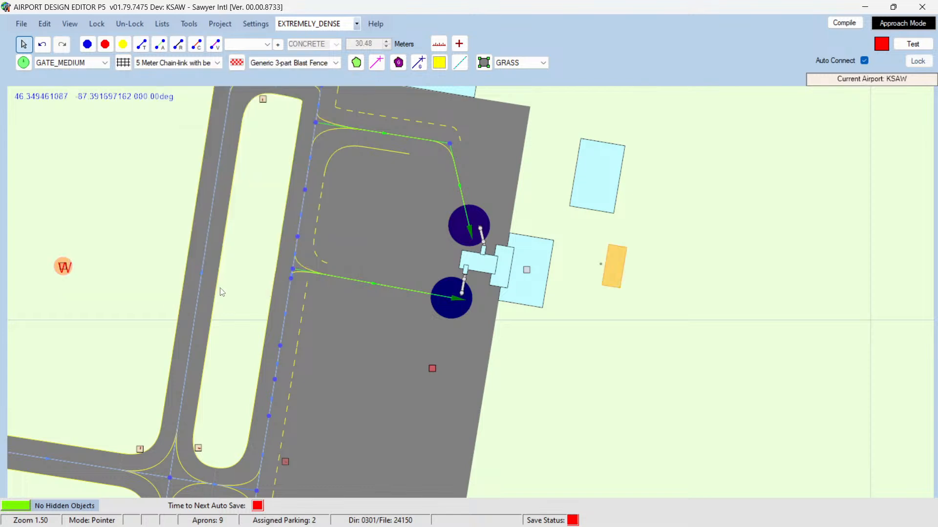
pyautogui.moveTo(611, 273); pyautogui.dragTo(579, 244)
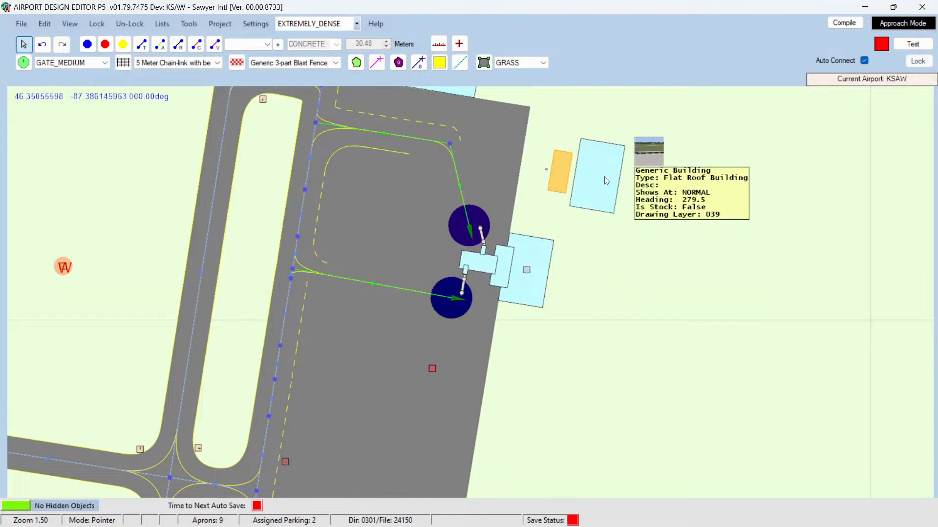
pyautogui.moveTo(601, 171); pyautogui.dragTo(628, 181)
pyautogui.moveTo(565, 176); pyautogui.dragTo(588, 177)
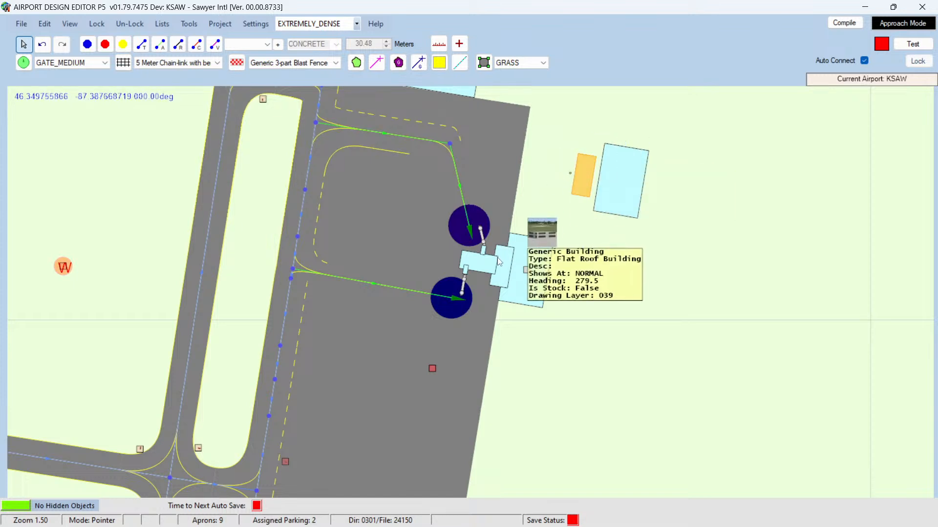
# Step: Inspect the properties of the building piece between the jetways, then close them
pyautogui.click(481, 270)
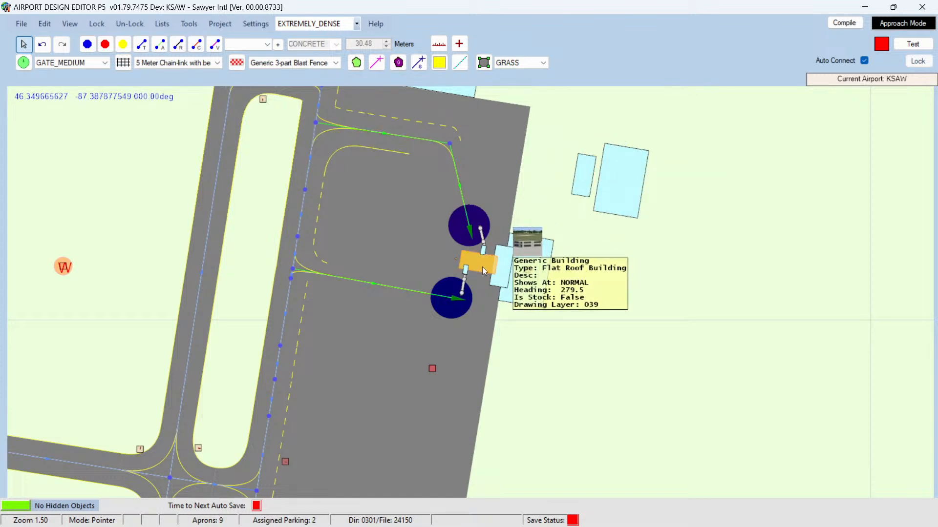
pyautogui.doubleClick(482, 267)
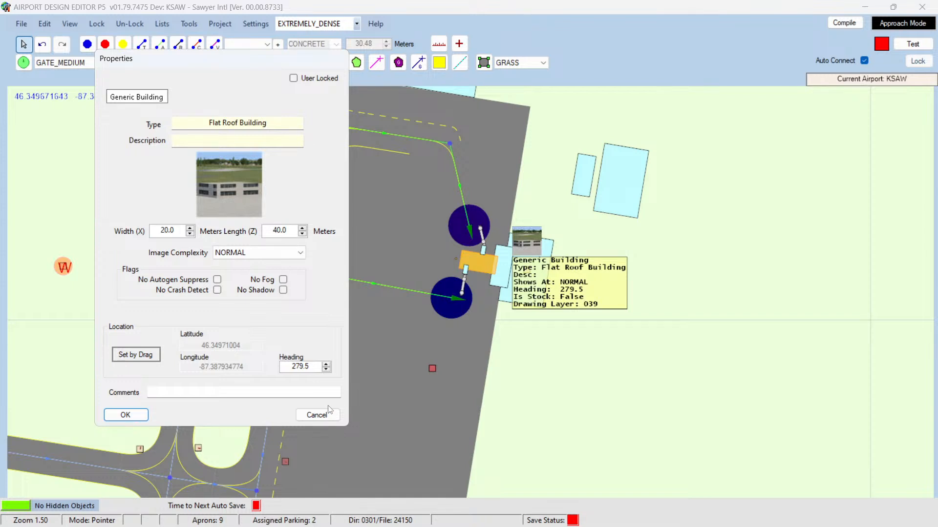
pyautogui.click(317, 414)
# Step: Add a third tmnl_08_72x20 building 20 m wide, 40 m long, heading 270.00, and place it beside the others
pyautogui.rightClick(672, 256)
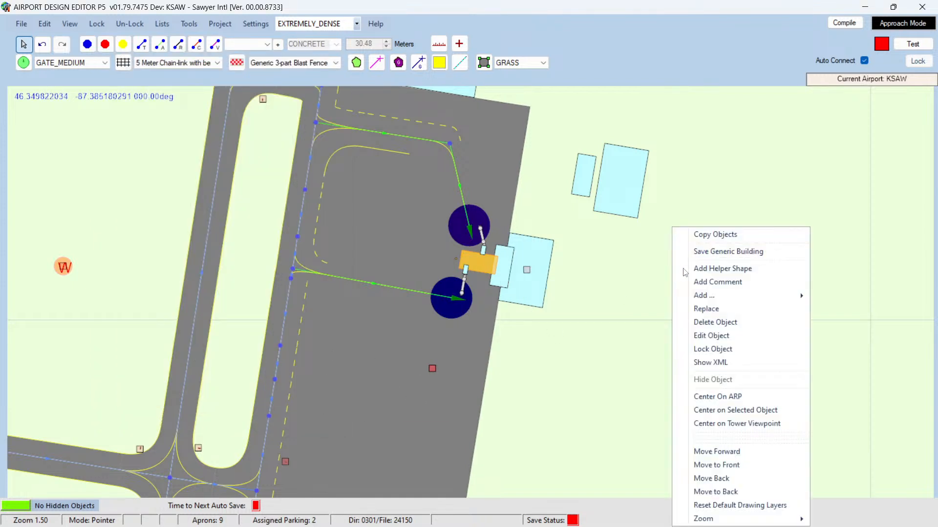
pyautogui.moveTo(733, 295)
pyautogui.click(846, 322)
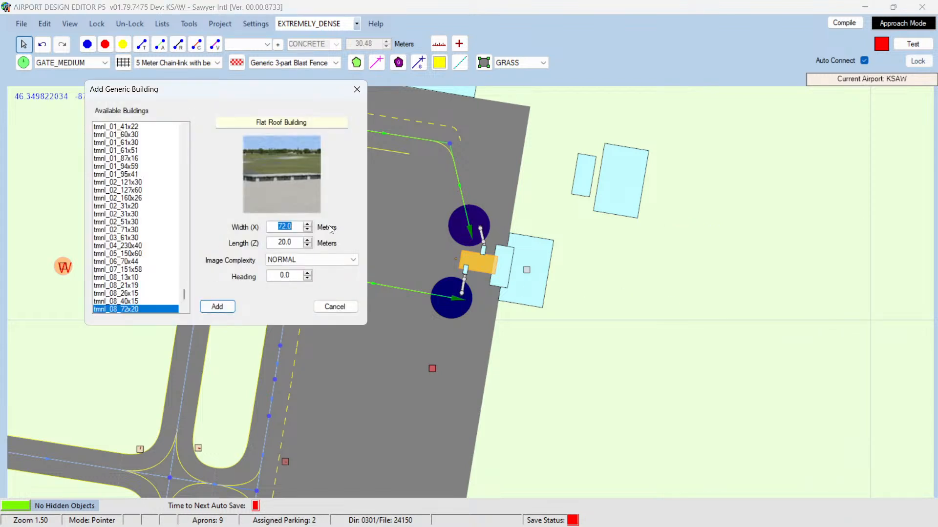
pyautogui.write('20')
pyautogui.press('Tab')
pyautogui.write('40')
pyautogui.moveTo(284, 275); pyautogui.dragTo(318, 276)
pyautogui.press('BackSpace')
pyautogui.press('BackSpace')
pyautogui.write('270.00')
pyautogui.press('Return')
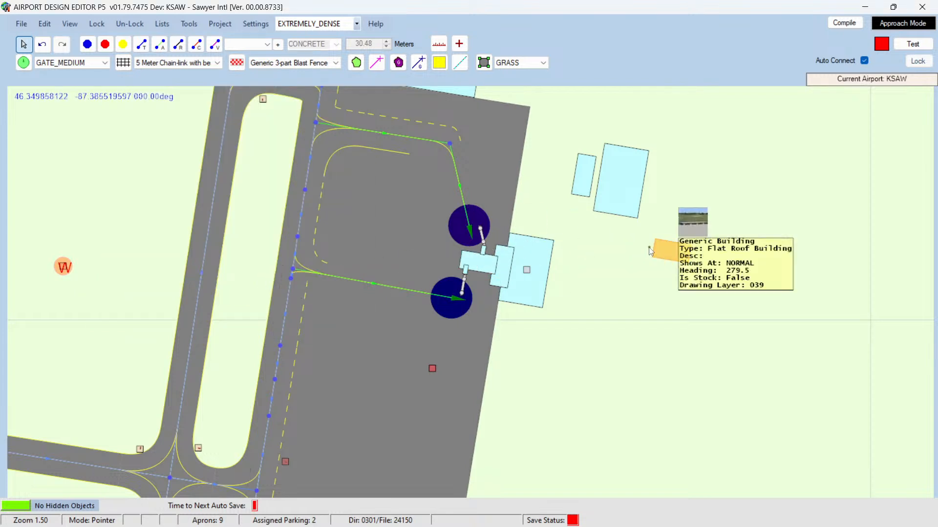
pyautogui.moveTo(661, 248); pyautogui.dragTo(539, 170)
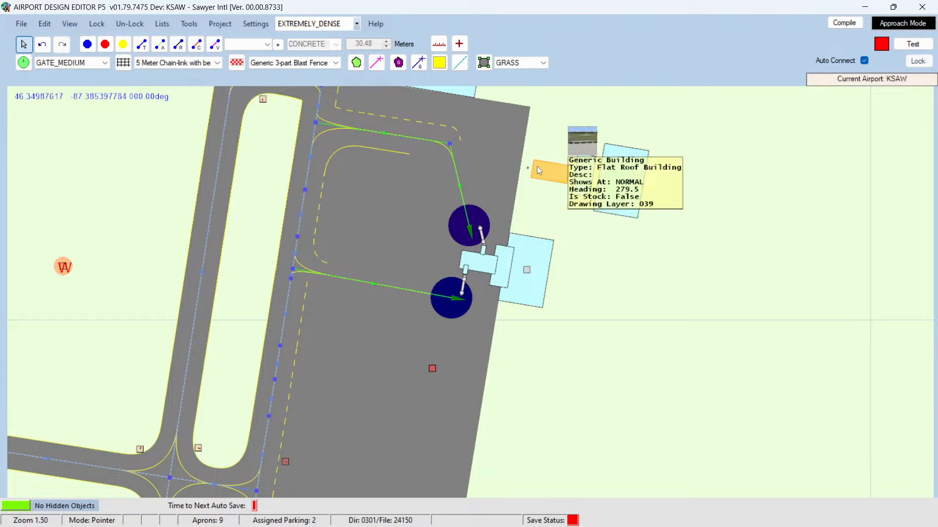
# Step: Inspect the properties of the small jetway-side building piece, then close them
pyautogui.click(484, 251)
pyautogui.doubleClick(484, 252)
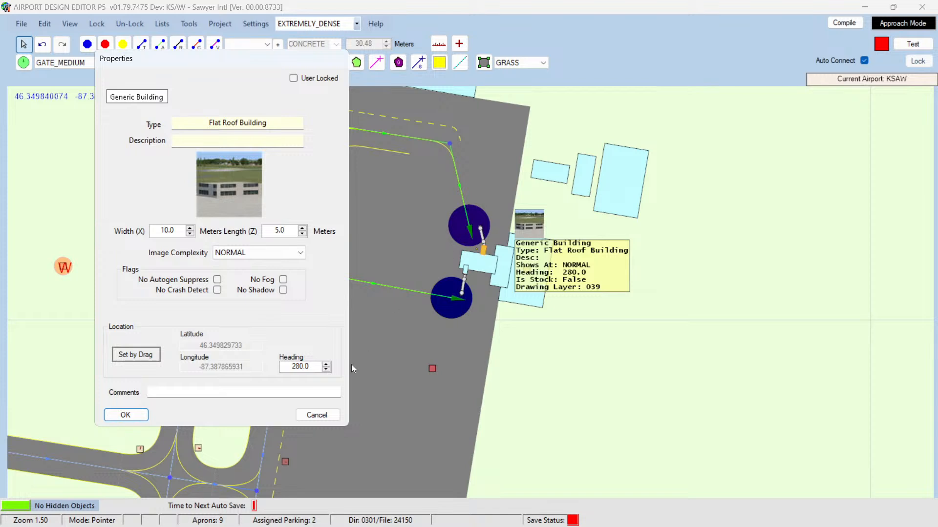
pyautogui.click(321, 418)
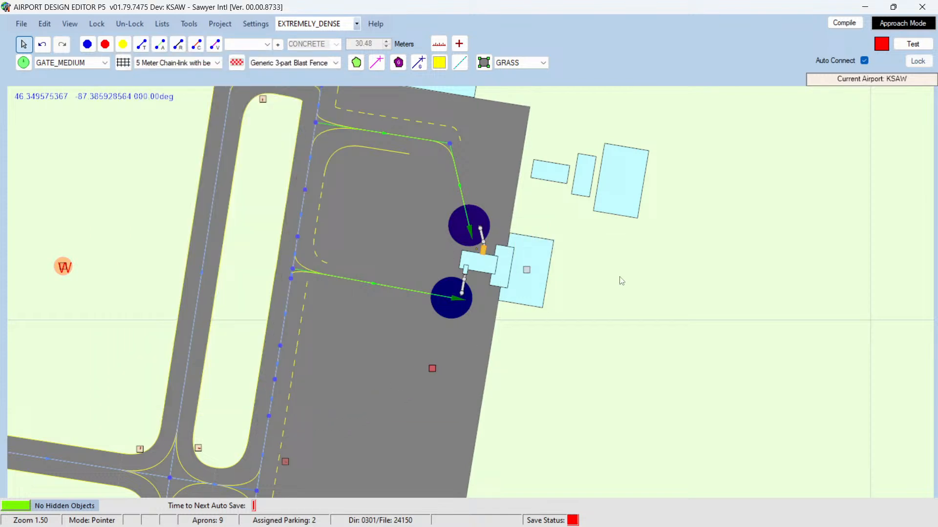
# Step: Add a fourth tmnl_08_72x20 generic building 10 m wide, 5 m long, with heading 280
pyautogui.rightClick(666, 258)
pyautogui.moveTo(712, 300)
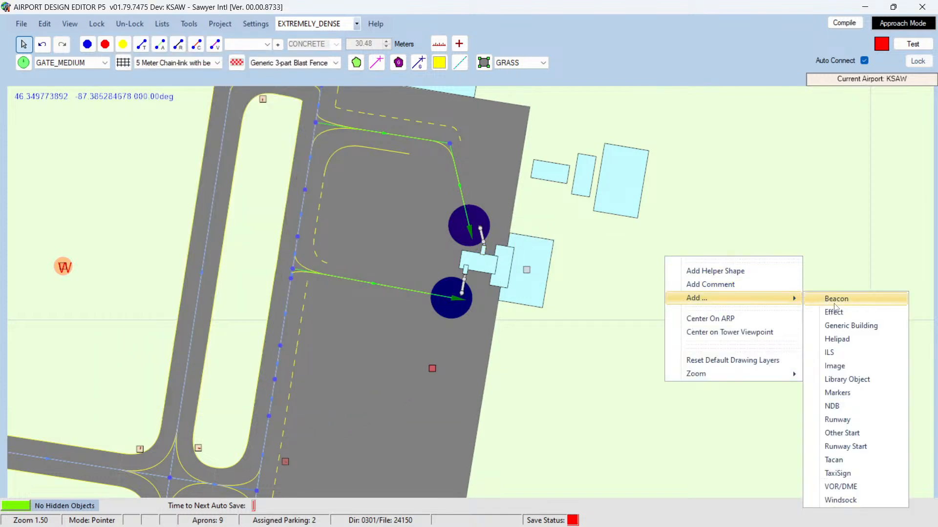
pyautogui.click(845, 329)
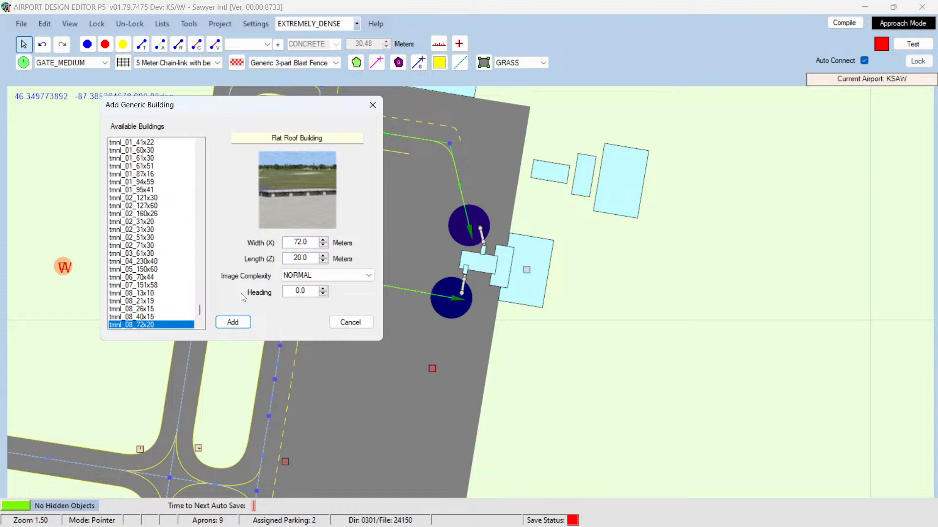
pyautogui.moveTo(293, 242); pyautogui.dragTo(361, 240)
pyautogui.write('10')
pyautogui.press('Tab')
pyautogui.write('5')
pyautogui.moveTo(288, 291); pyautogui.dragTo(338, 289)
pyautogui.write('280')
pyautogui.press('Return')
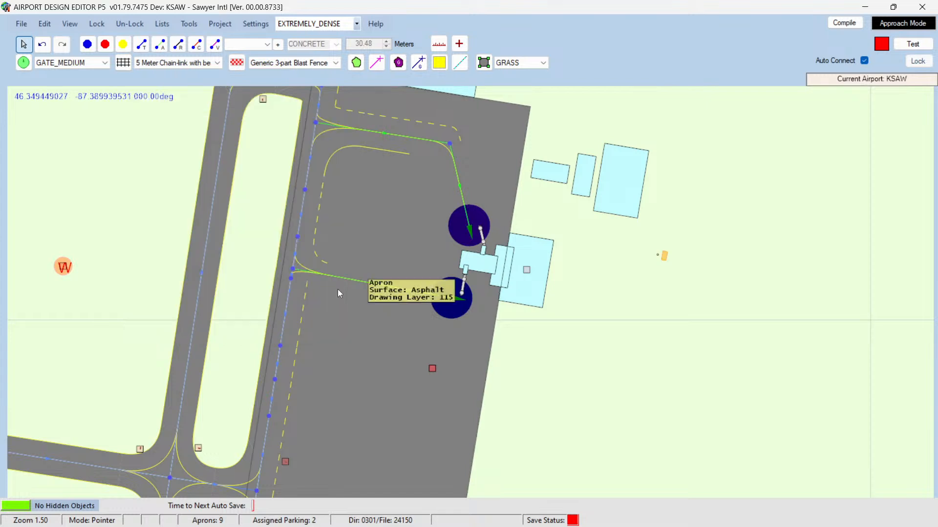
# Step: Move the small new building near the others, then copy it and paste a duplicate just below it
pyautogui.moveTo(664, 258)
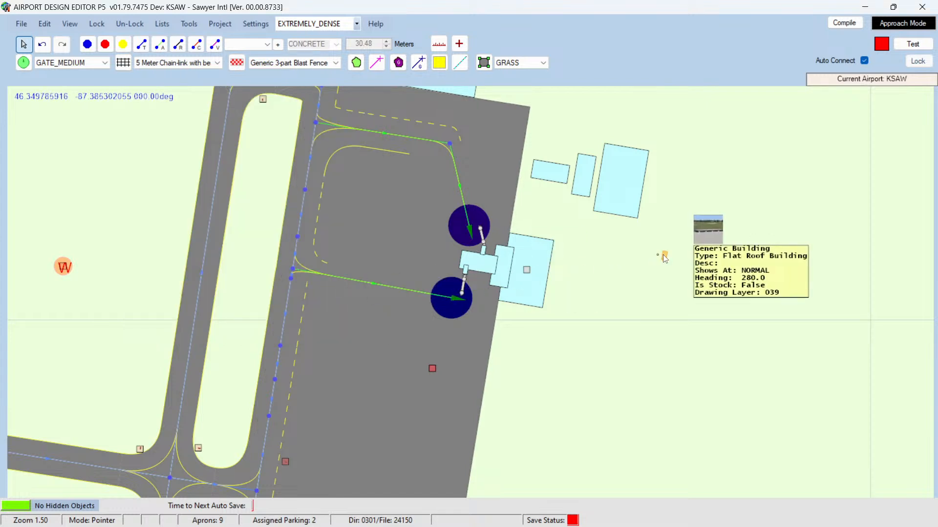
pyautogui.moveTo(665, 257); pyautogui.dragTo(557, 155)
pyautogui.rightClick(559, 156)
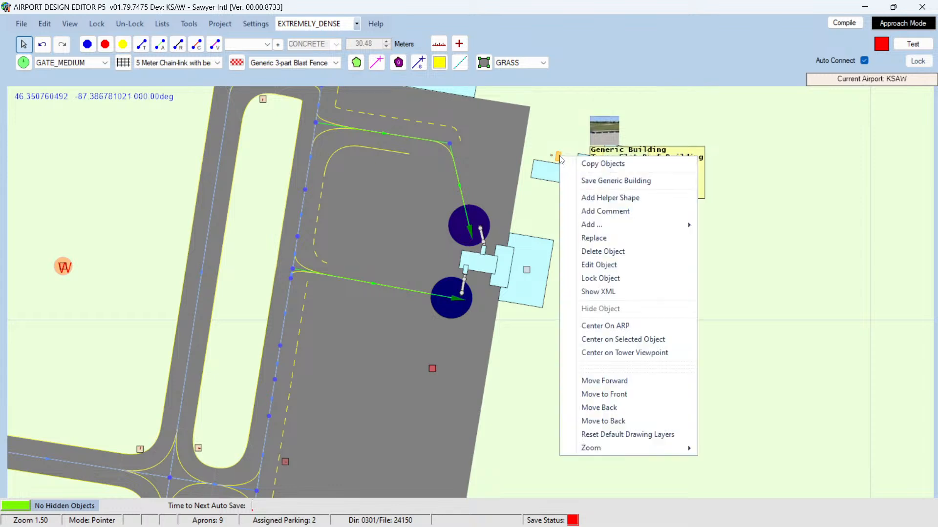
pyautogui.click(563, 163)
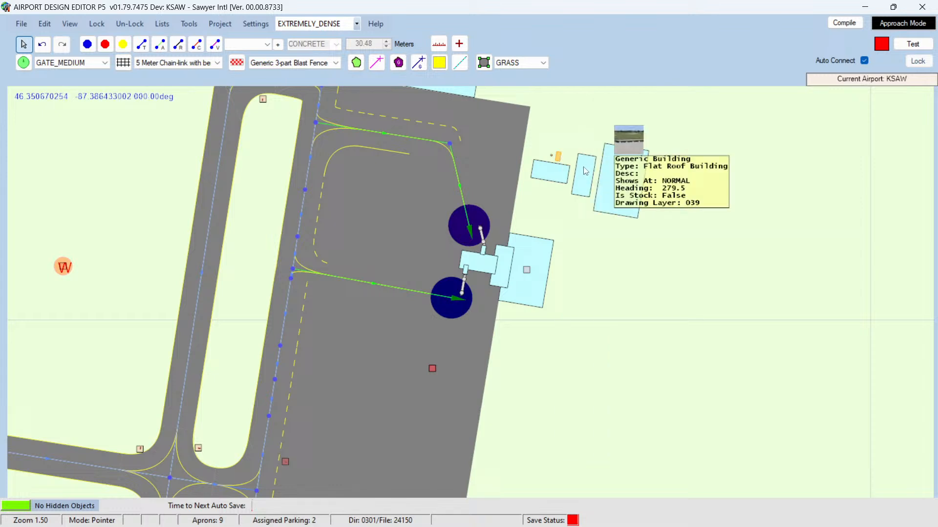
pyautogui.rightClick(561, 205)
pyautogui.click(574, 210)
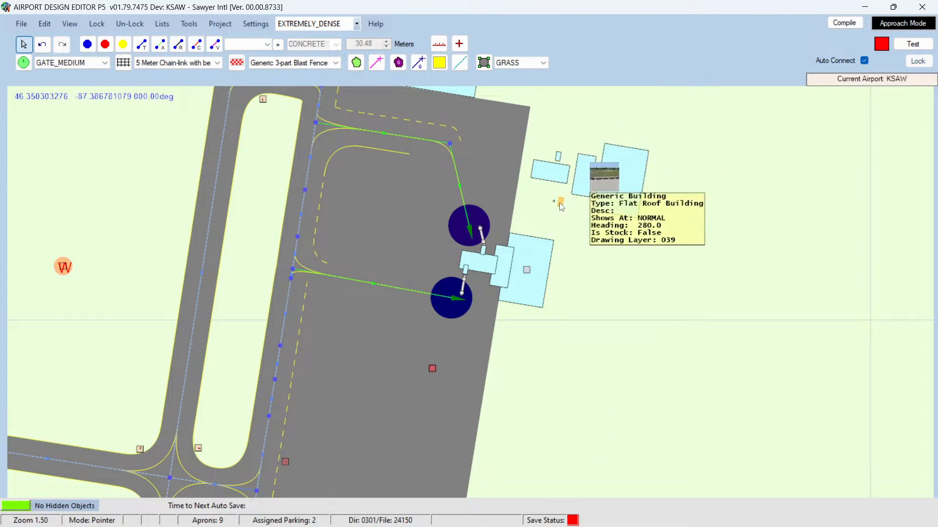
pyautogui.moveTo(552, 196); pyautogui.dragTo(548, 191)
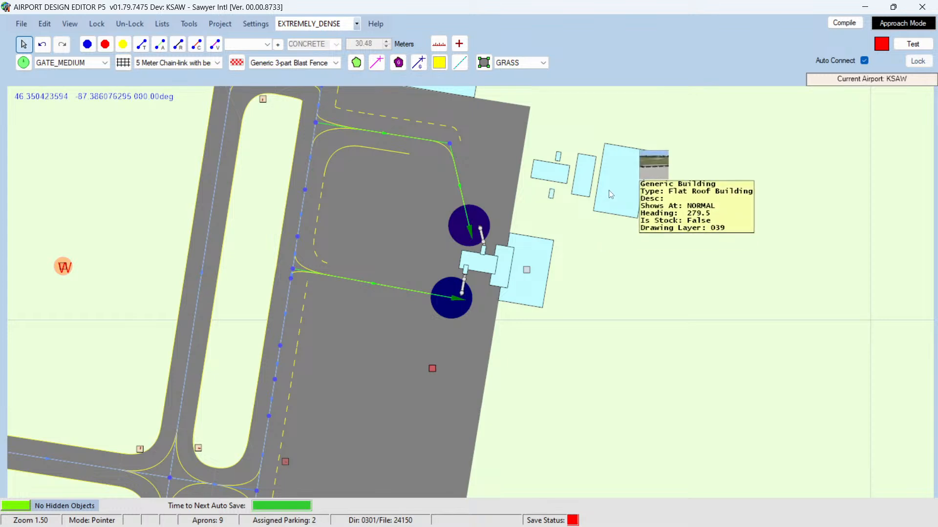
# Step: Delete the old terminal building and move the large new building into its place behind the jetways
pyautogui.moveTo(608, 197); pyautogui.dragTo(570, 295)
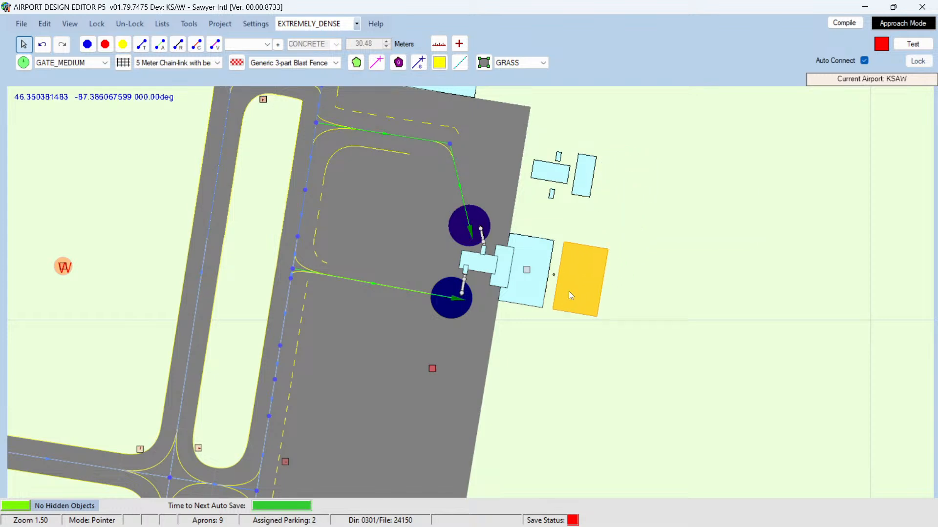
pyautogui.click(540, 289)
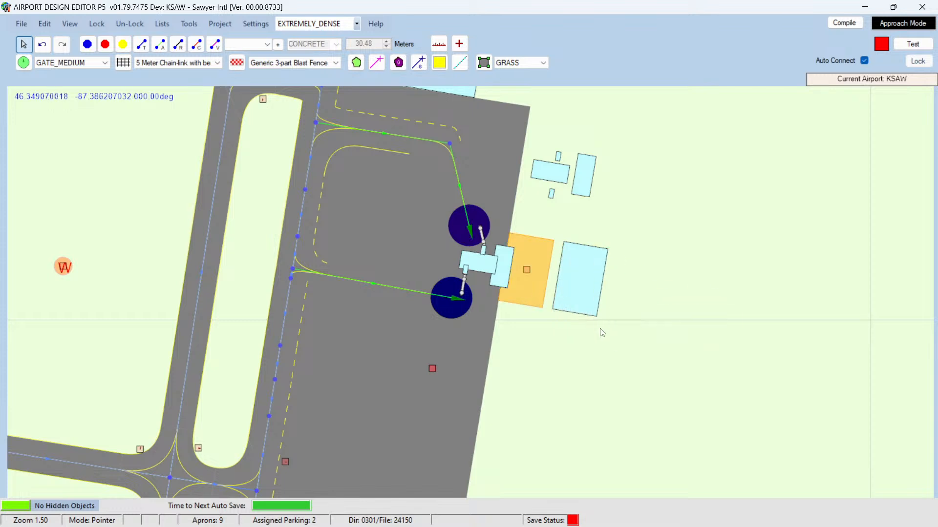
pyautogui.press('Delete')
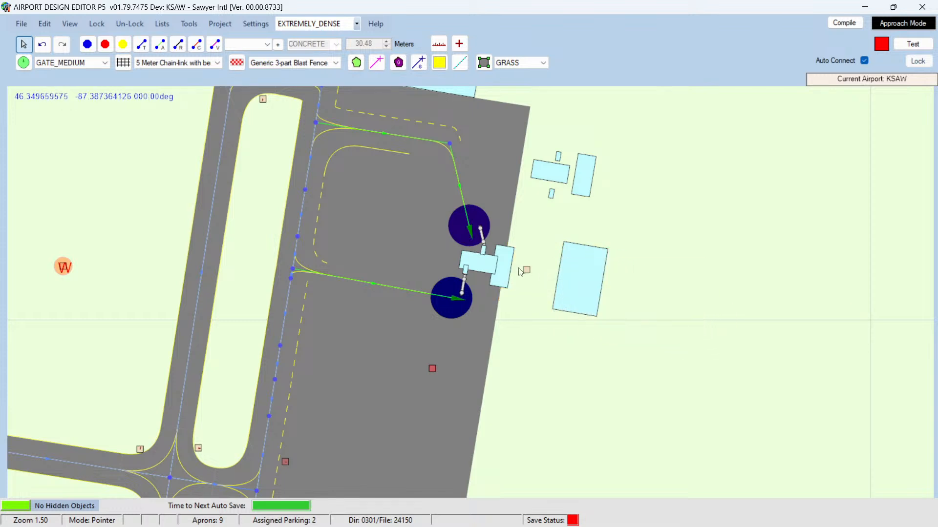
pyautogui.moveTo(580, 269); pyautogui.dragTo(522, 257)
pyautogui.click(588, 262)
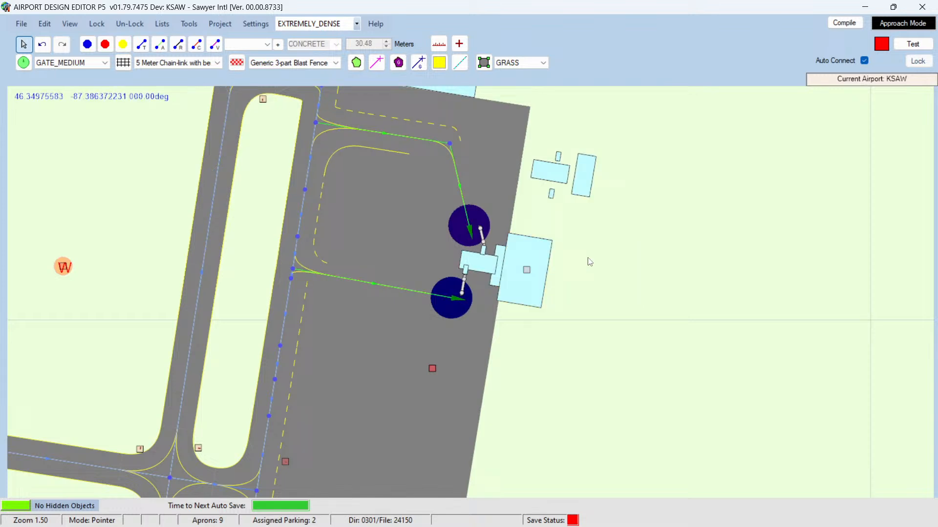
# Step: Delete the old building pieces between and beside the two jetways
pyautogui.click(505, 257)
pyautogui.moveTo(505, 257); pyautogui.dragTo(485, 255)
pyautogui.press('Delete')
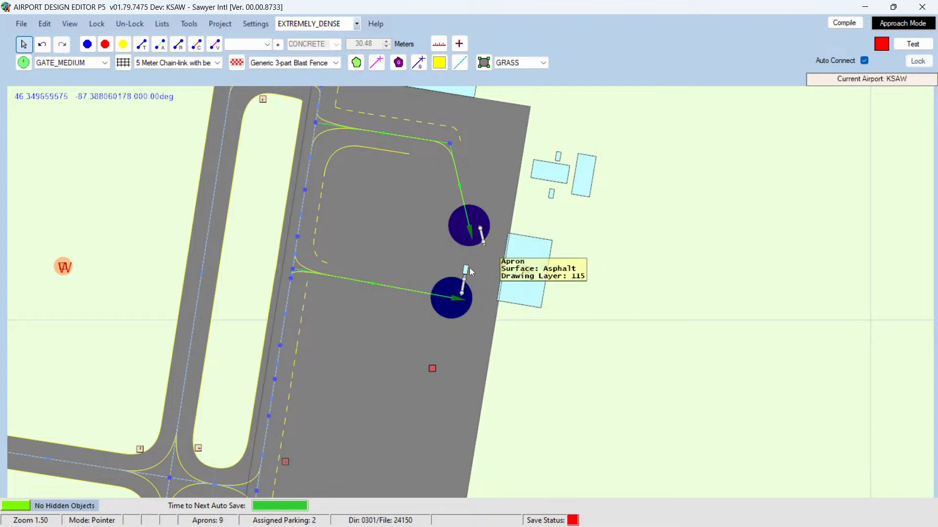
pyautogui.click(466, 268)
pyautogui.press('Delete')
# Step: Arrange the new buildings between the jetways, placing the two small ones at the jetway ends
pyautogui.moveTo(581, 163); pyautogui.dragTo(575, 191)
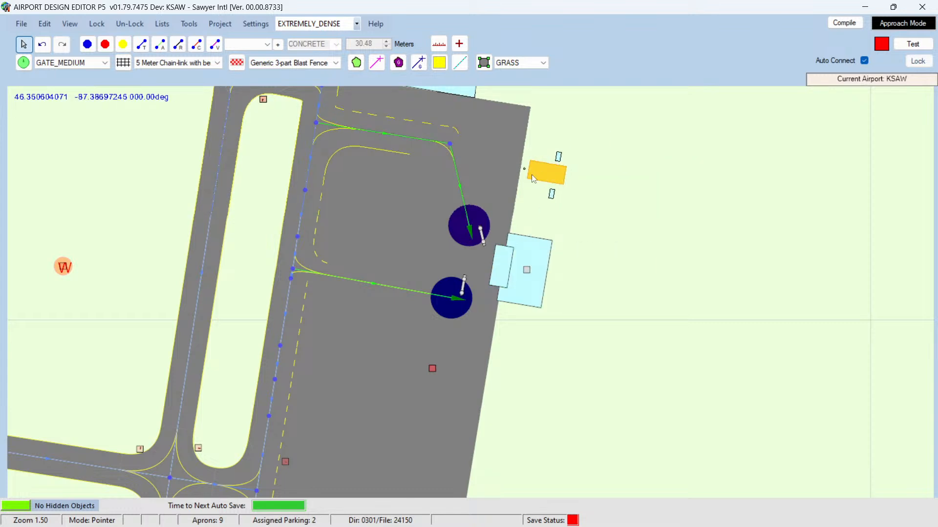
pyautogui.moveTo(532, 174); pyautogui.dragTo(490, 260)
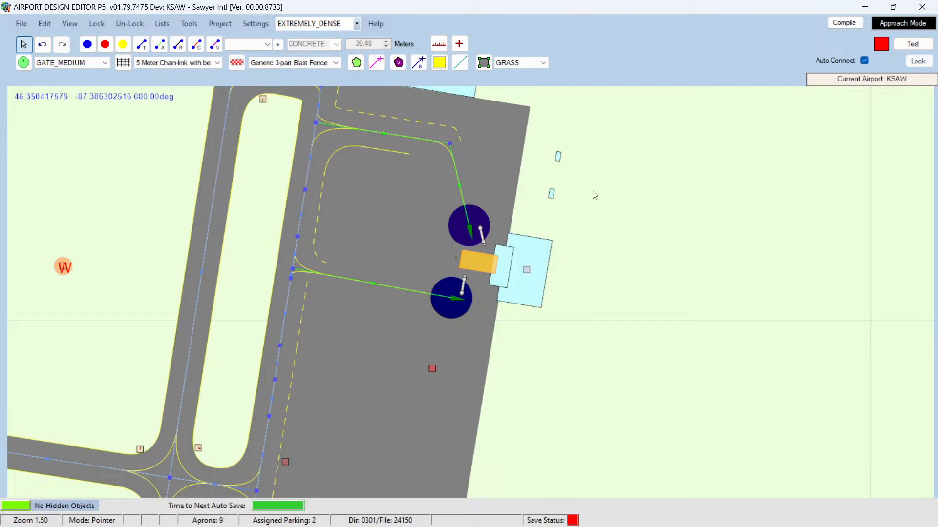
pyautogui.moveTo(559, 160); pyautogui.dragTo(482, 254)
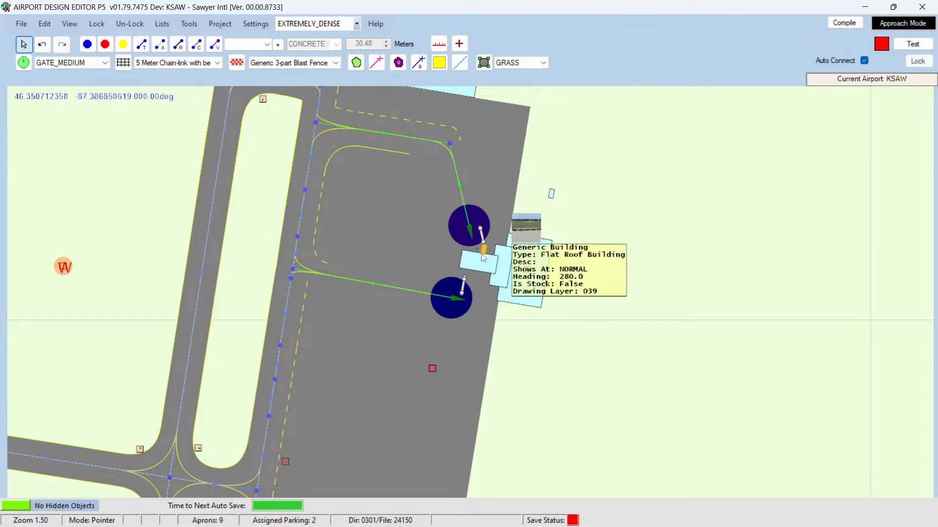
pyautogui.moveTo(553, 197); pyautogui.dragTo(468, 278)
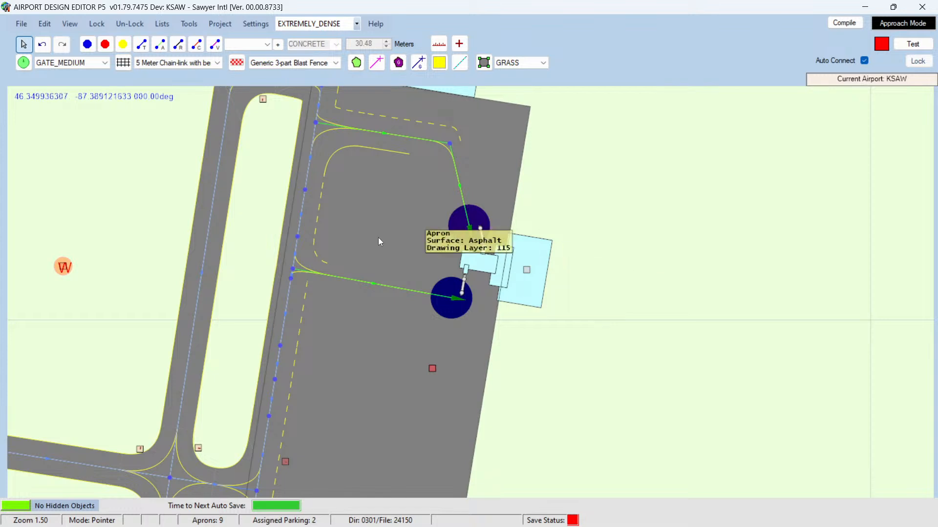
# Step: Switch to the browser and compare the terminal layout with the Google Maps satellite view of Sawyer International Airport
pyautogui.moveTo(135, 524)
pyautogui.click(101, 513)
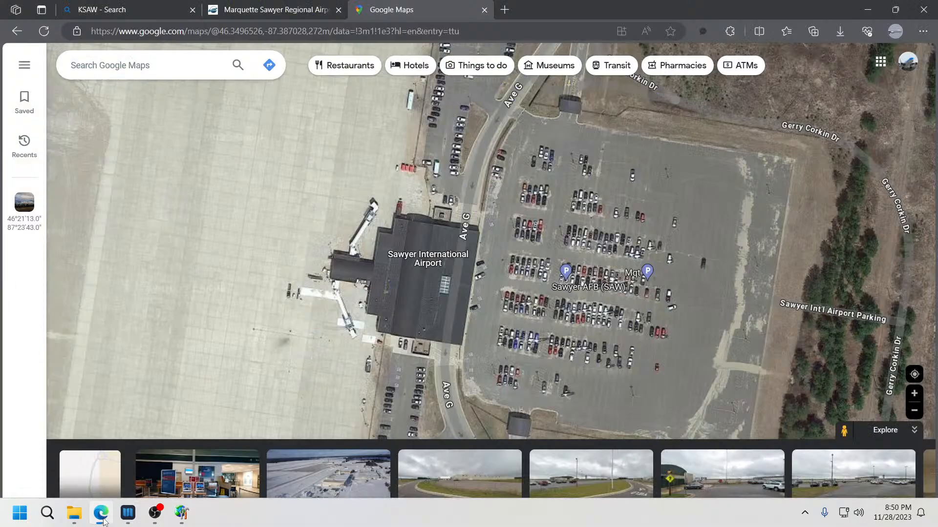
pyautogui.scroll(-2, 337, 282)
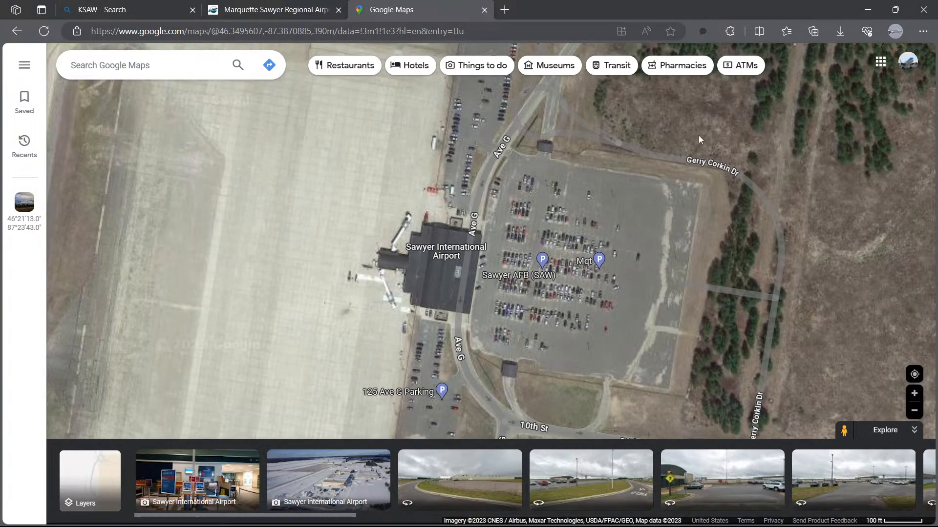
pyautogui.click(895, 10)
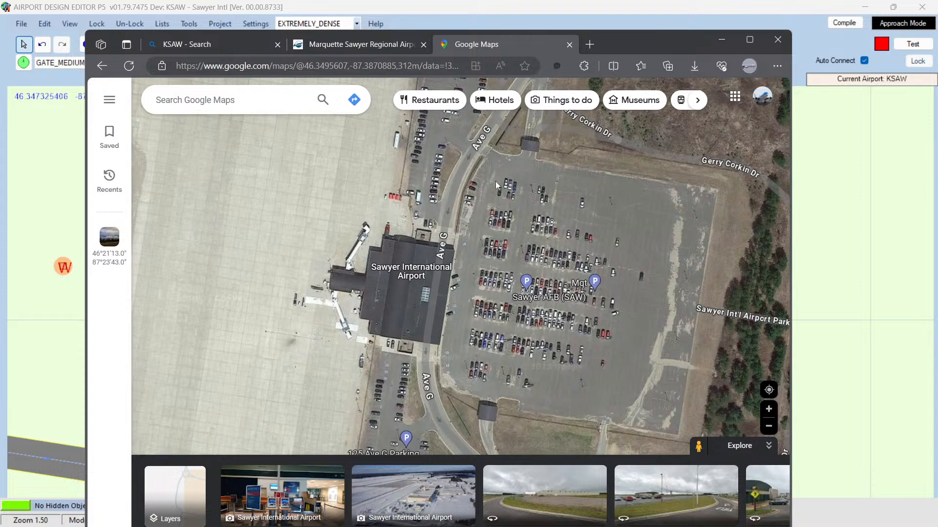
pyautogui.moveTo(647, 37); pyautogui.dragTo(538, 35)
pyautogui.moveTo(268, 232); pyautogui.dragTo(563, 222)
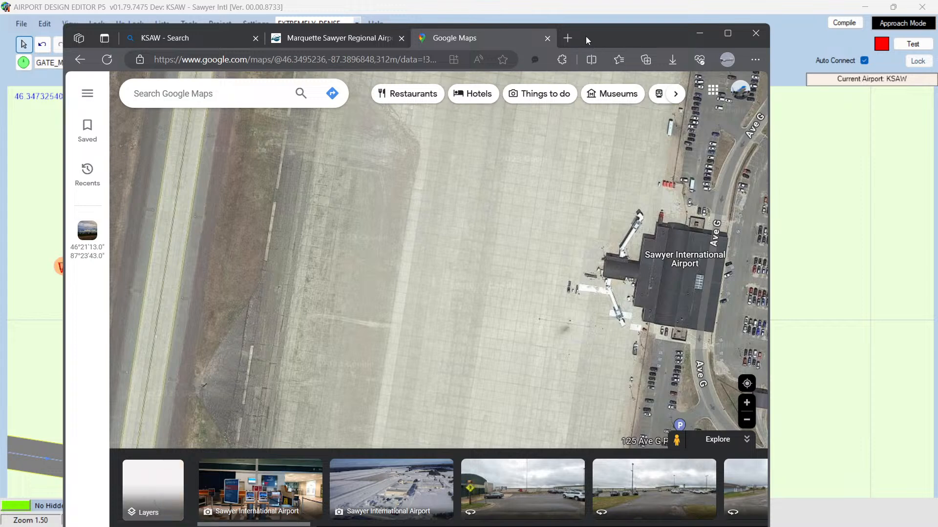
pyautogui.moveTo(588, 38); pyautogui.dragTo(309, 31)
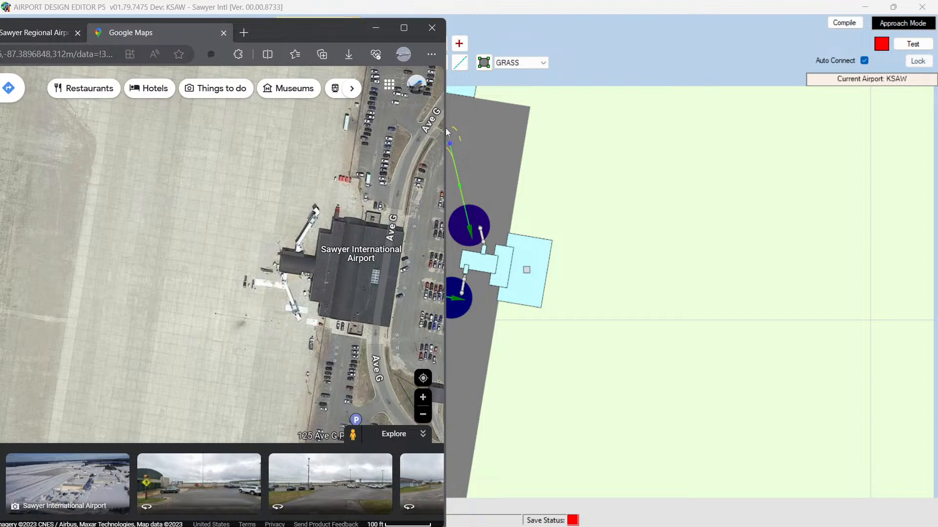
pyautogui.moveTo(447, 307)
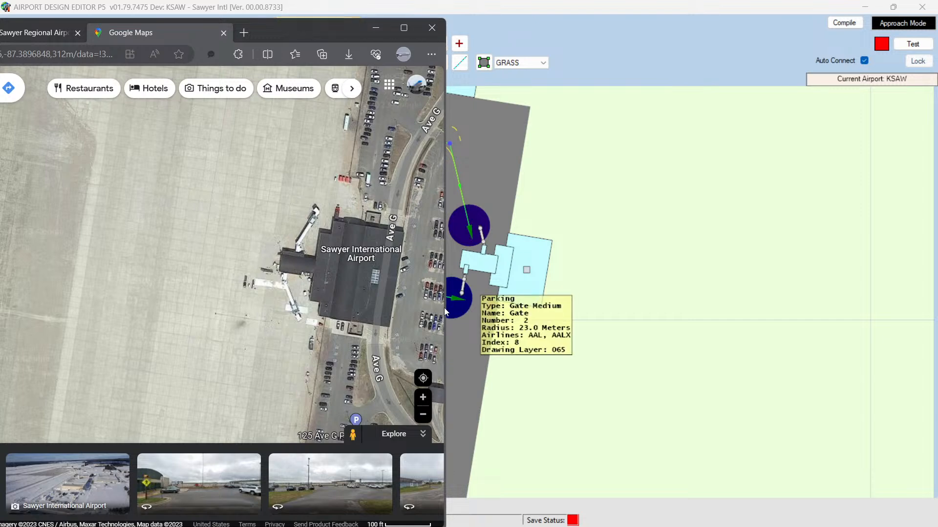
pyautogui.moveTo(447, 307); pyautogui.dragTo(686, 293)
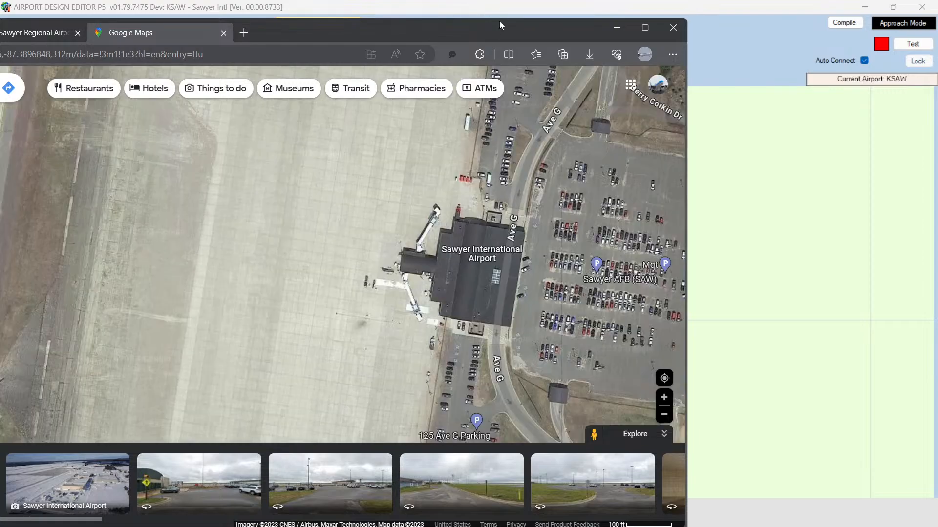
pyautogui.moveTo(499, 22); pyautogui.dragTo(628, 23)
pyautogui.doubleClick(610, 22)
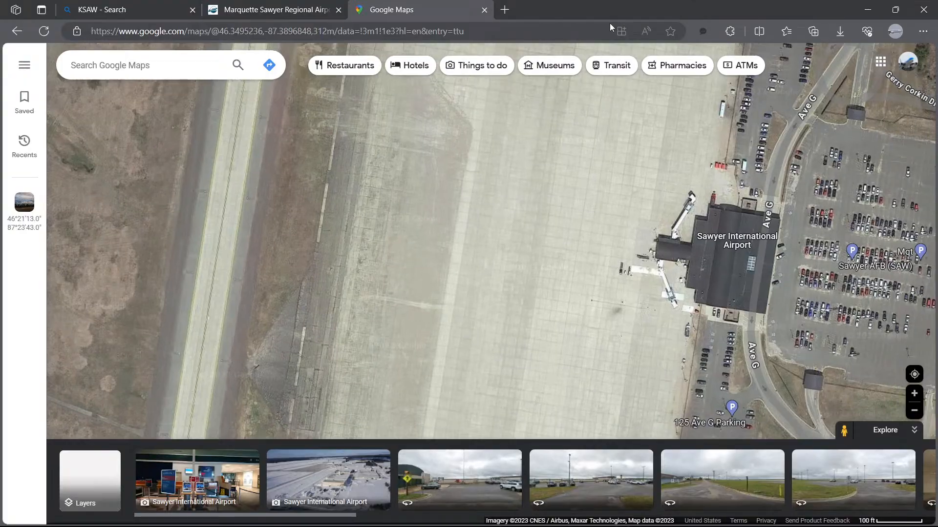
pyautogui.click(868, 8)
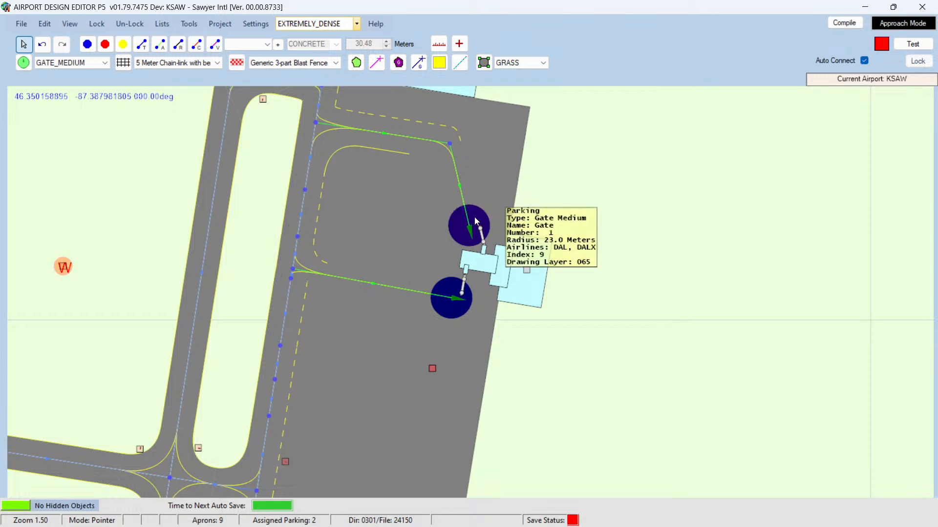
# Step: Select the parking tool with GATE_SMALL as the default parking type
pyautogui.moveTo(449, 280)
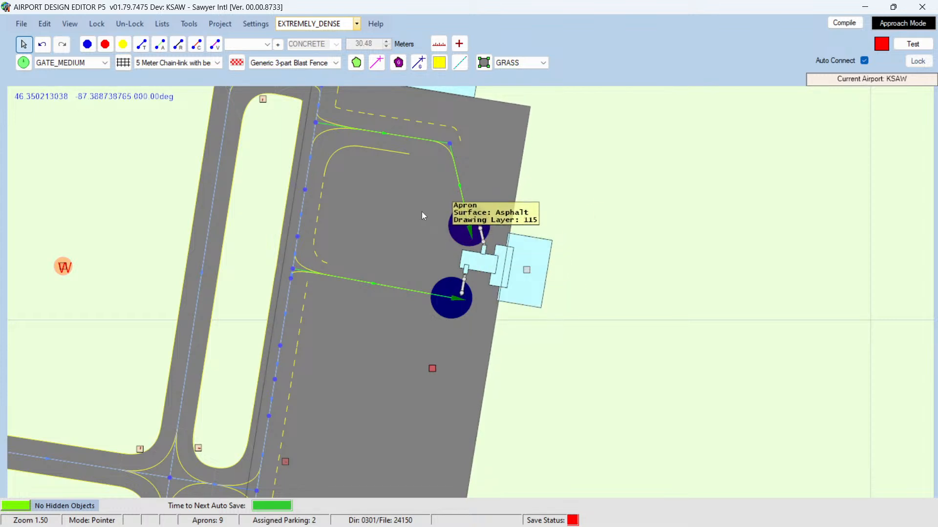
pyautogui.moveTo(458, 215)
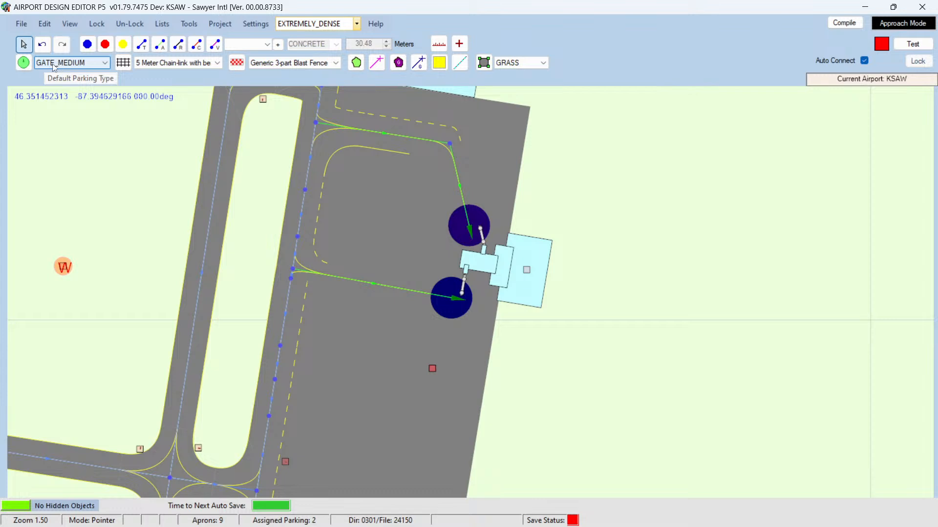
pyautogui.click(104, 65)
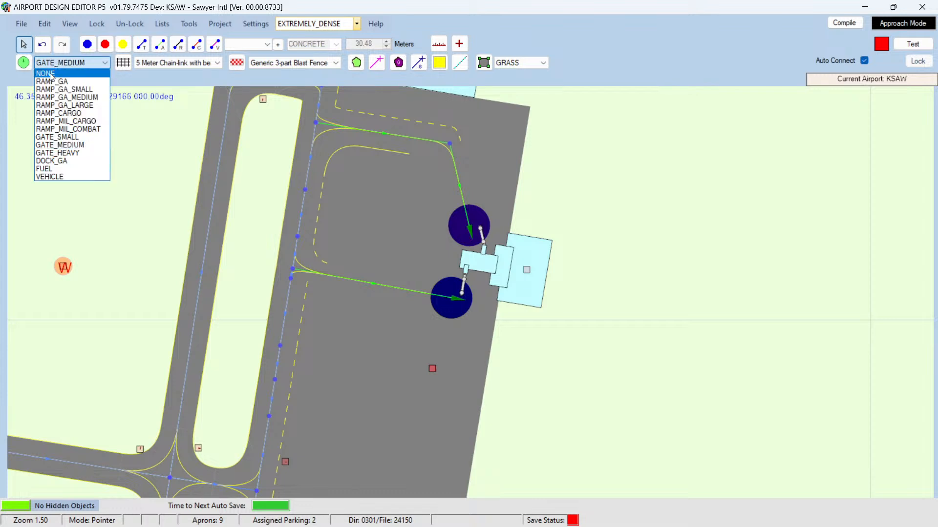
pyautogui.click(50, 74)
pyautogui.click(104, 64)
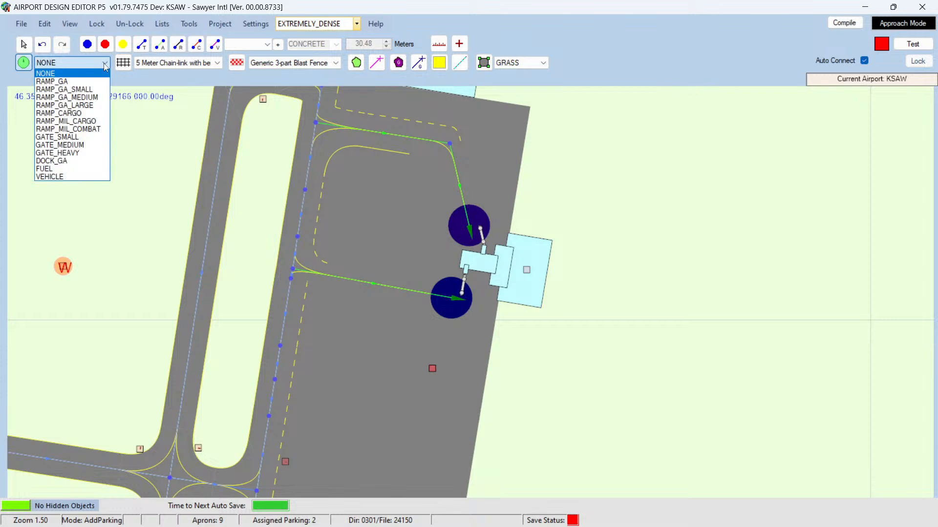
pyautogui.click(37, 66)
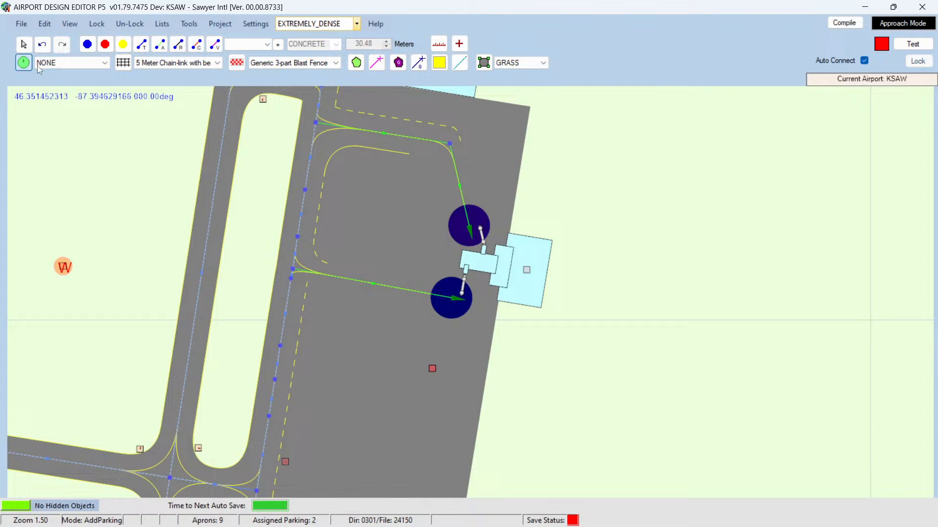
pyautogui.click(103, 65)
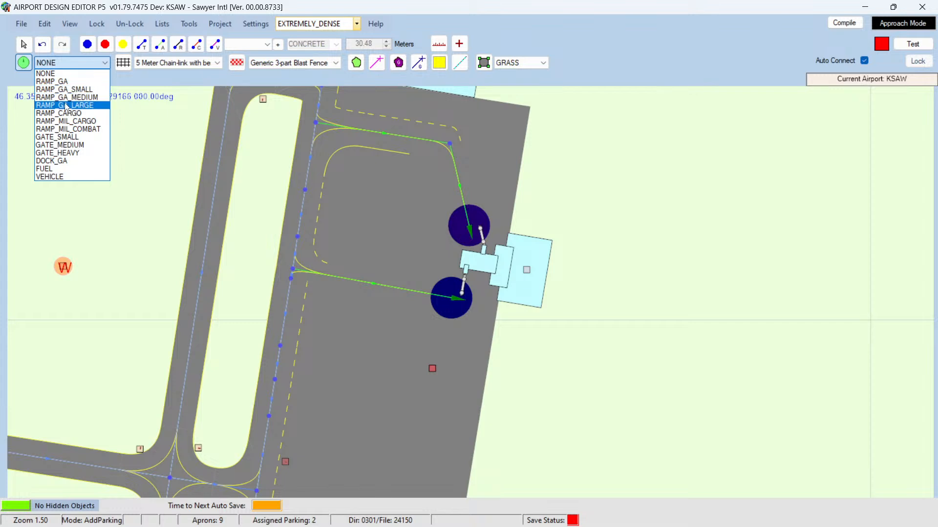
pyautogui.click(63, 136)
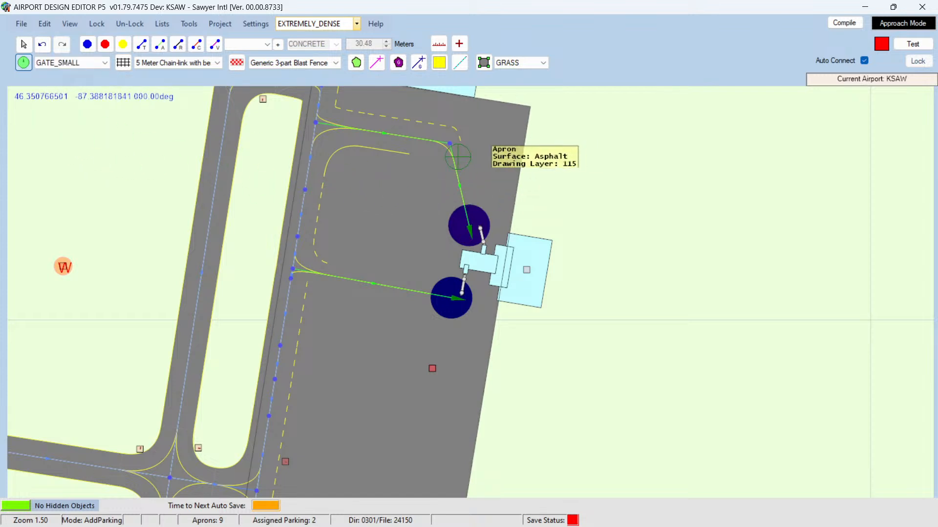
# Step: Place six GATE_SMALL parking spots on the apron west of the terminal
pyautogui.click(389, 193)
pyautogui.click(382, 249)
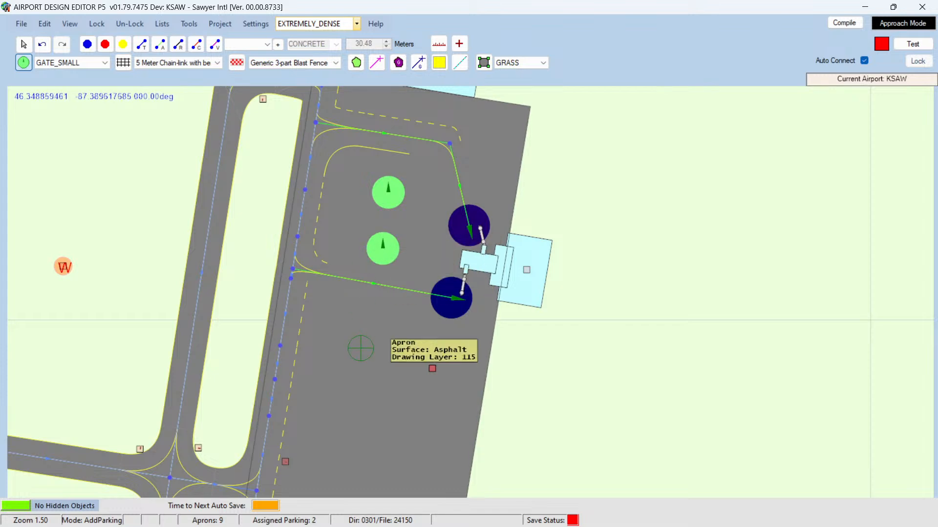
pyautogui.click(360, 348)
pyautogui.click(383, 316)
pyautogui.click(389, 393)
pyautogui.click(327, 411)
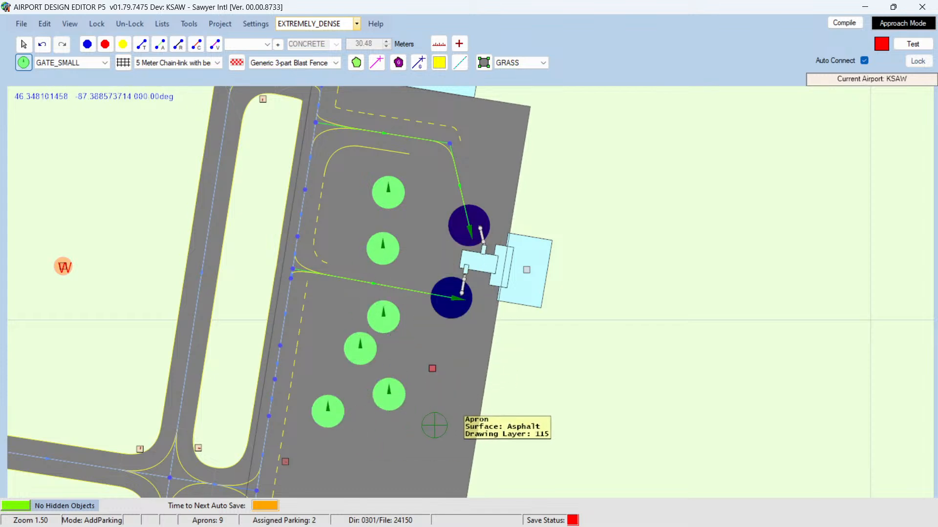
# Step: Place two more GATE_SMALL parking spots on the apron south of the terminal and return to the pointer
pyautogui.click(435, 424)
pyautogui.click(454, 366)
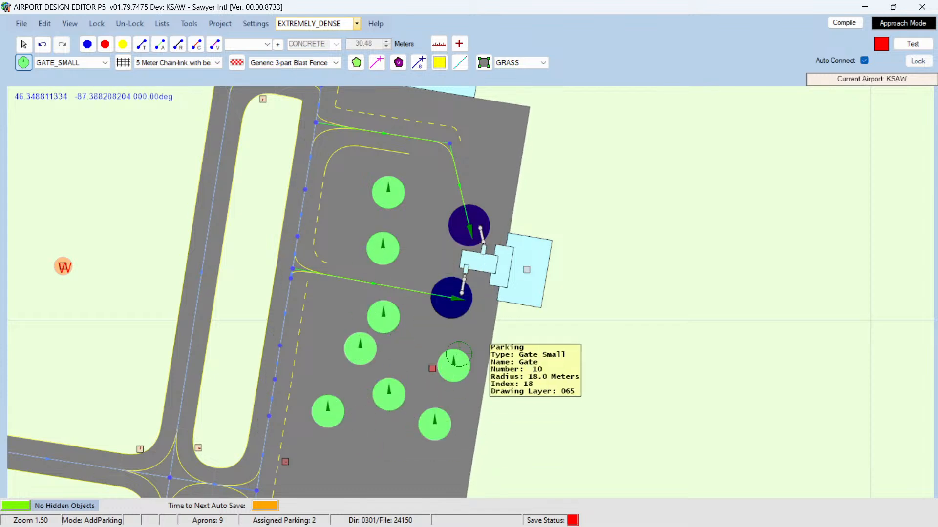
pyautogui.click(23, 44)
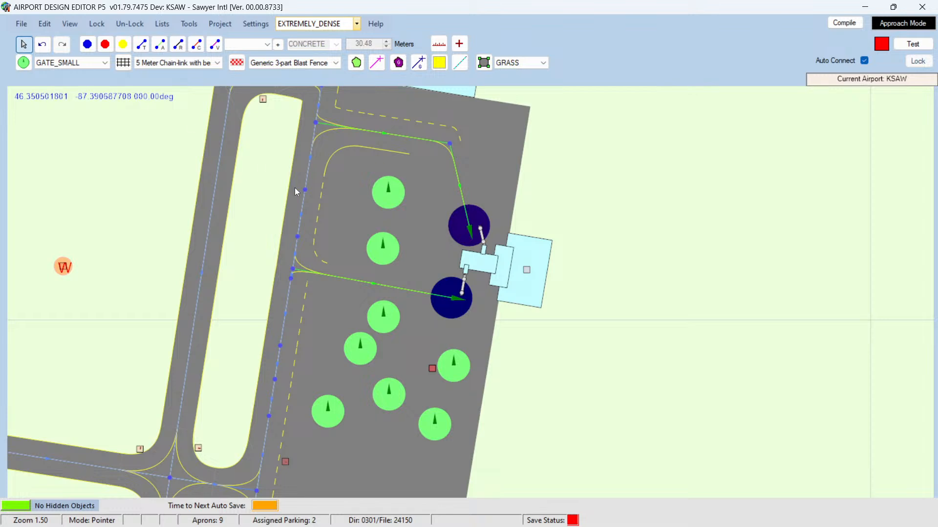
# Step: Rotate the northernmost small parking spot and move it closer to the upper jetway
pyautogui.click(386, 198)
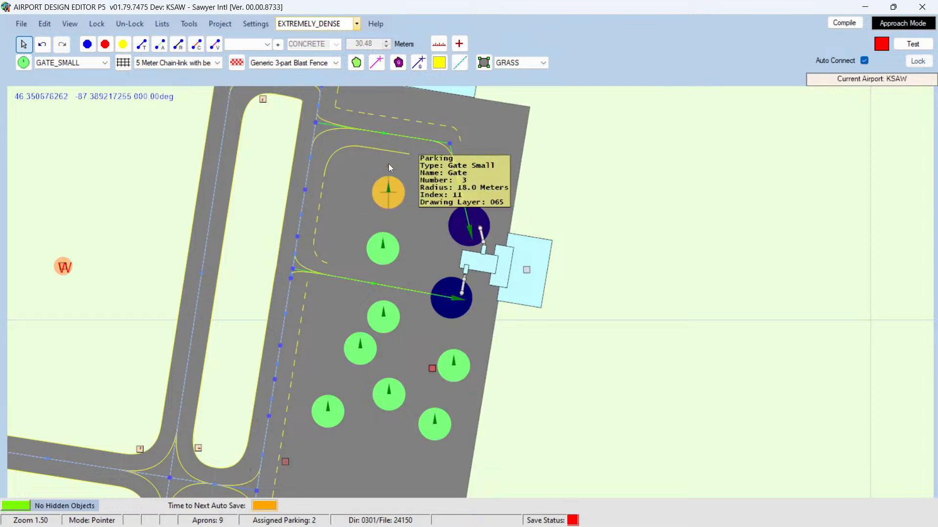
pyautogui.moveTo(389, 165); pyautogui.dragTo(409, 212)
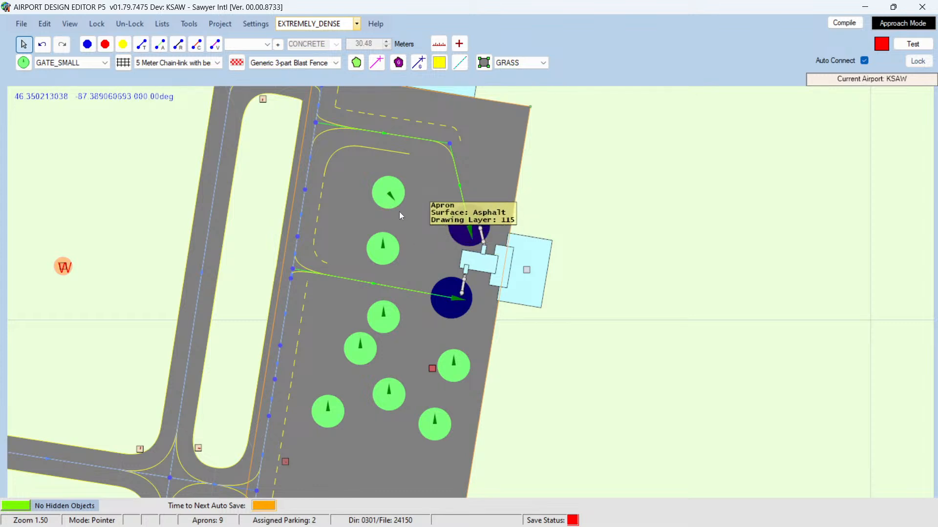
pyautogui.click(401, 212)
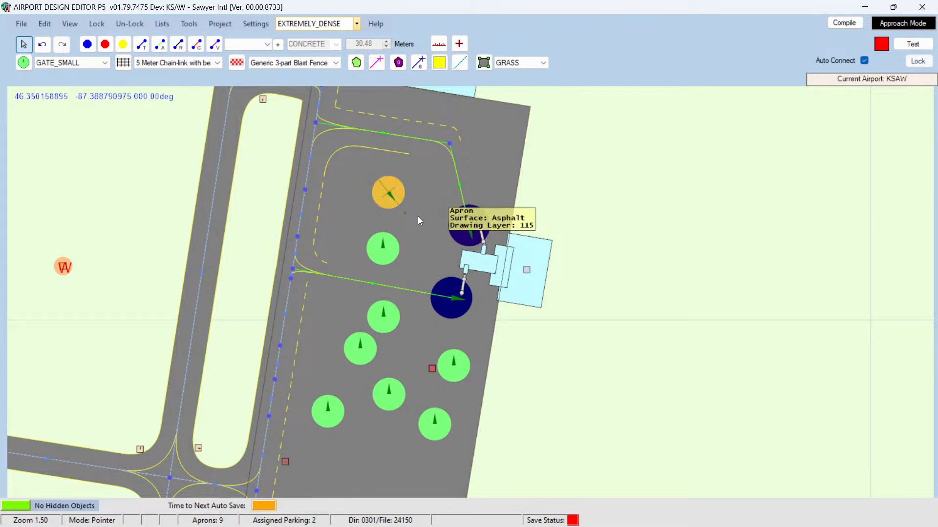
pyautogui.moveTo(397, 198); pyautogui.dragTo(443, 203)
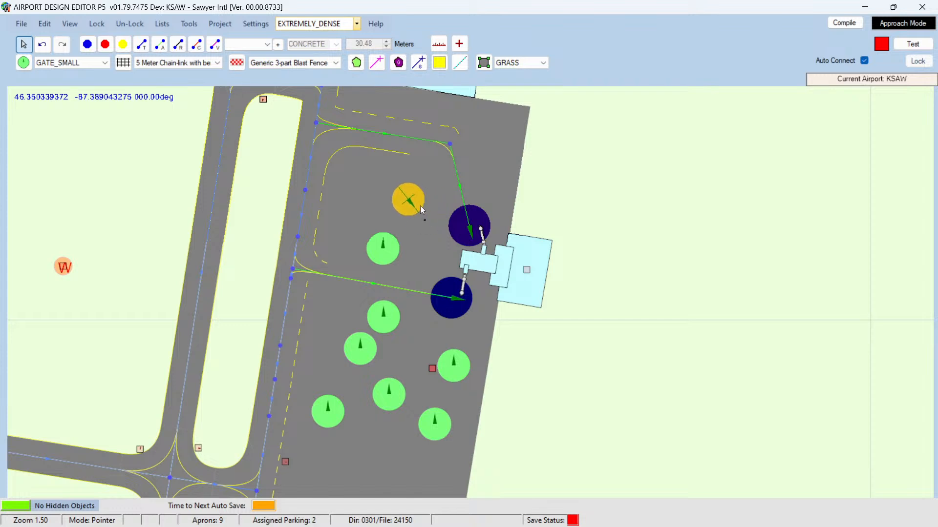
# Step: Delete all the GATE_SMALL parking spots from the apron west of the terminal
pyautogui.press('Delete')
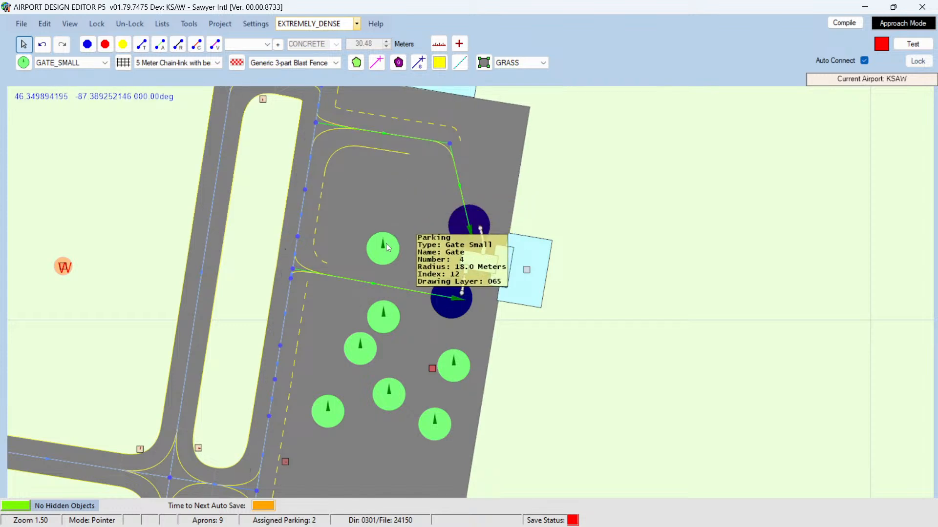
pyautogui.click(387, 245)
pyautogui.press('Delete')
pyautogui.click(384, 320)
pyautogui.press('Delete')
pyautogui.click(371, 350)
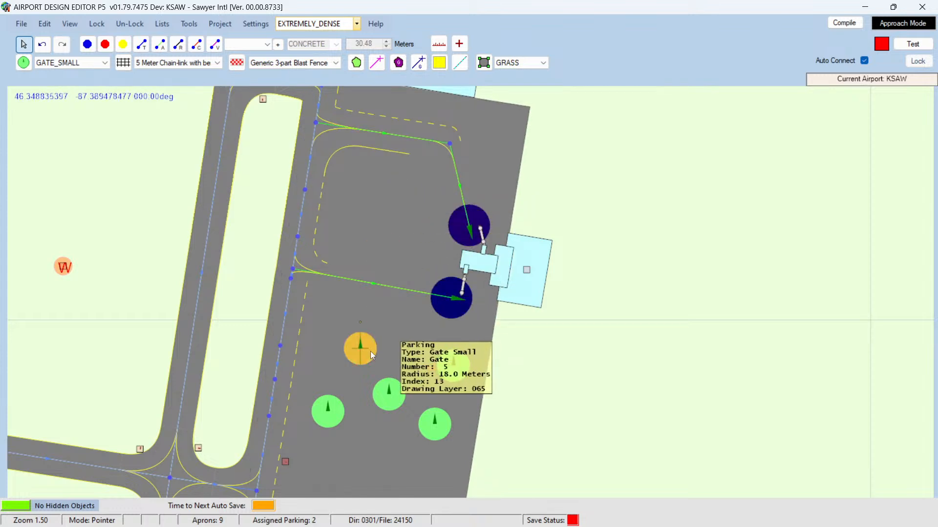
pyautogui.press('Delete')
pyautogui.click(399, 393)
pyautogui.press('Delete')
pyautogui.click(455, 367)
pyautogui.press('Delete')
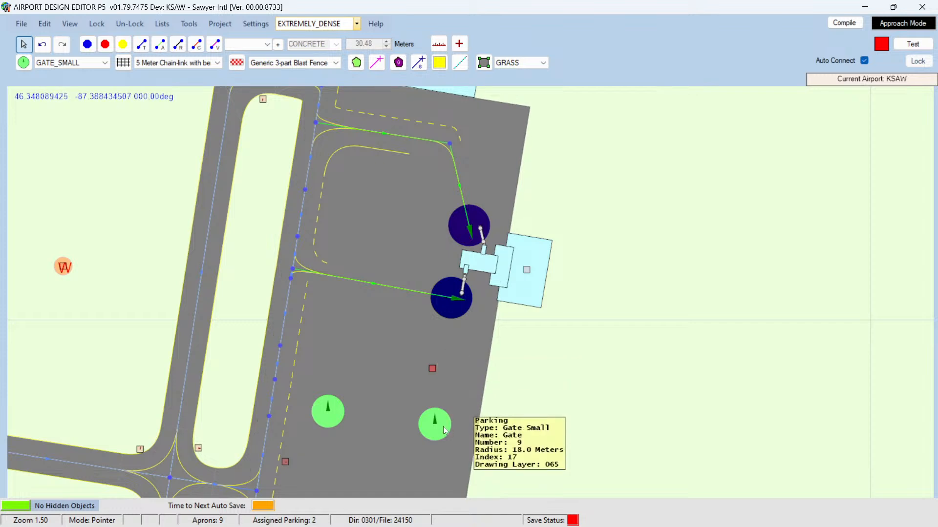
pyautogui.click(446, 431)
pyautogui.press('Delete')
pyautogui.click(336, 411)
pyautogui.press('Delete')
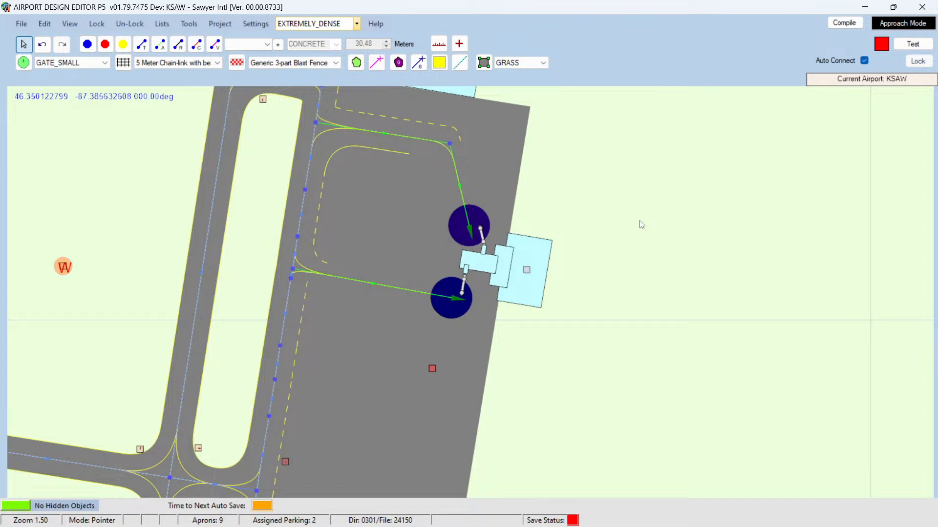
# Step: Open the properties of the parking spot at the upper jetway
pyautogui.doubleClick(475, 215)
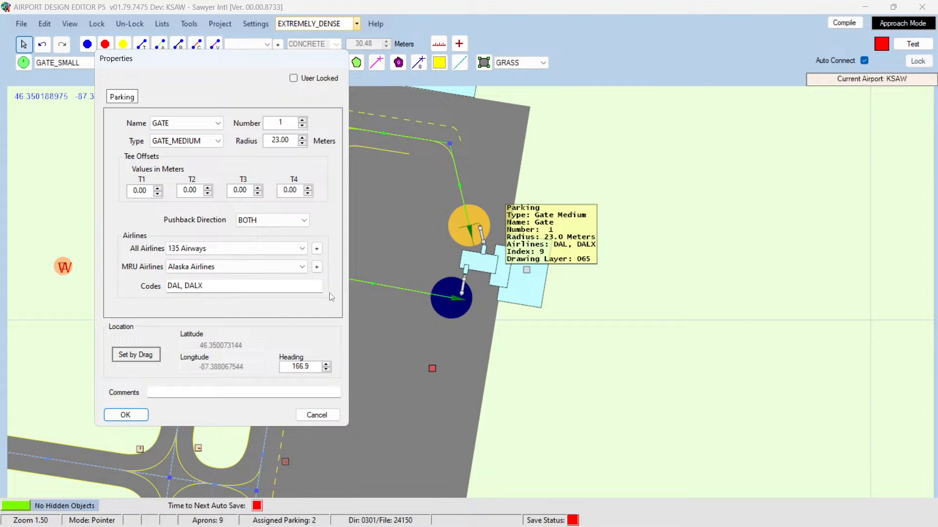
# Step: Check the properties of the parking spot at the lower jetway and close both parking property dialogs
pyautogui.click(313, 416)
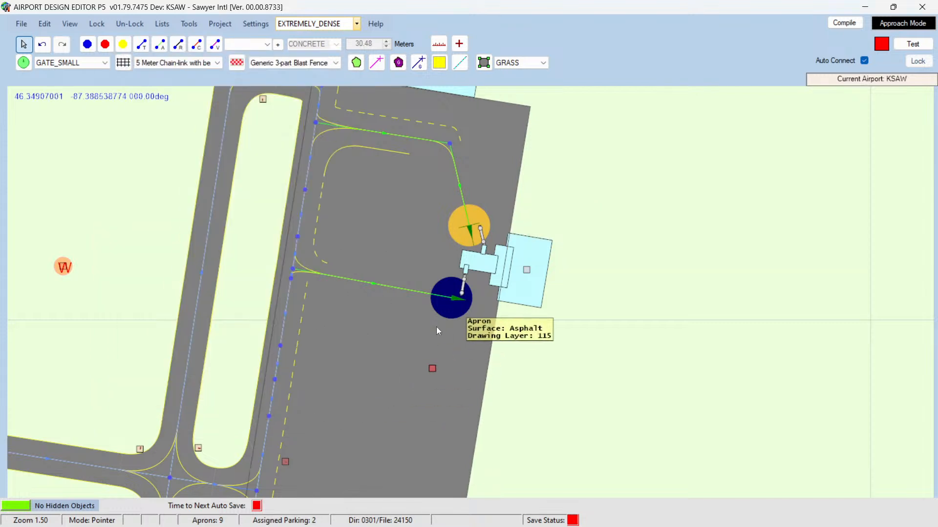
pyautogui.doubleClick(444, 308)
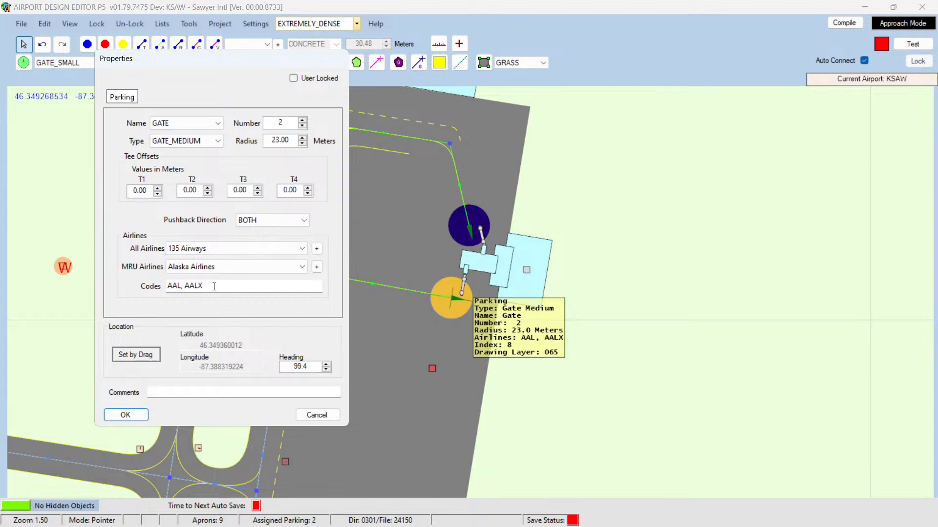
pyautogui.click(306, 416)
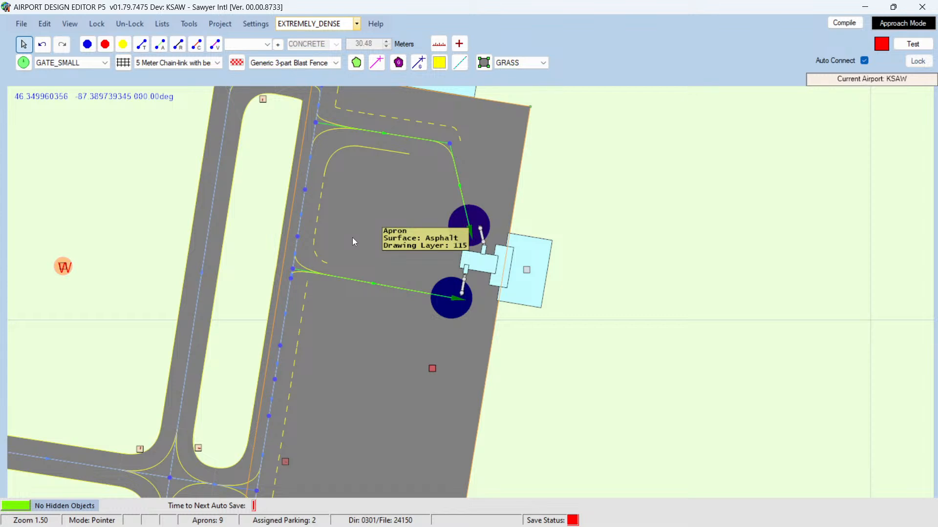
# Step: Compile the airport, including the unknown library objects, into the project's compile folder
pyautogui.click(844, 23)
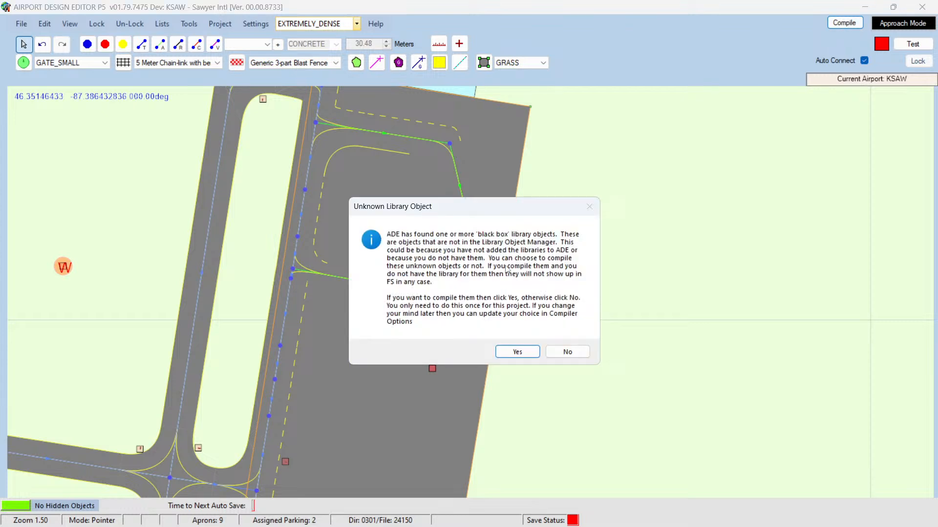
pyautogui.click(517, 353)
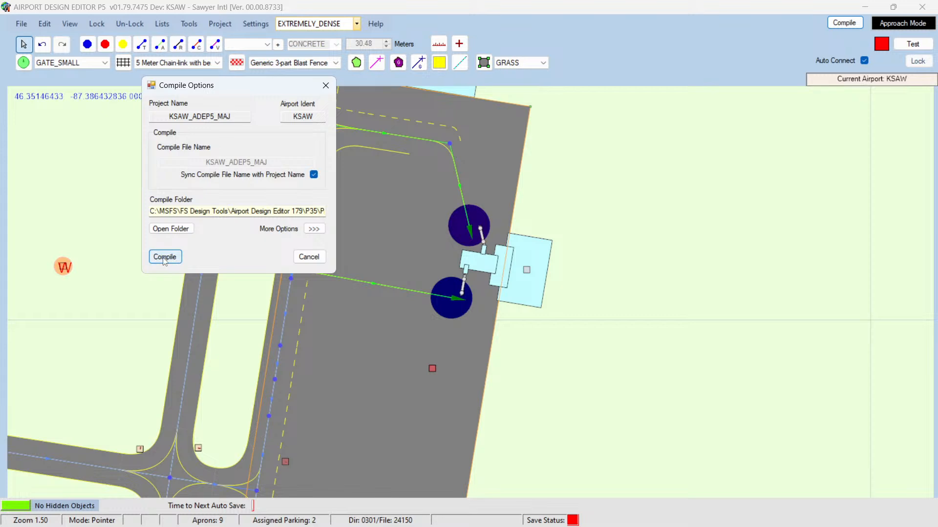
pyautogui.moveTo(217, 81); pyautogui.dragTo(269, 109)
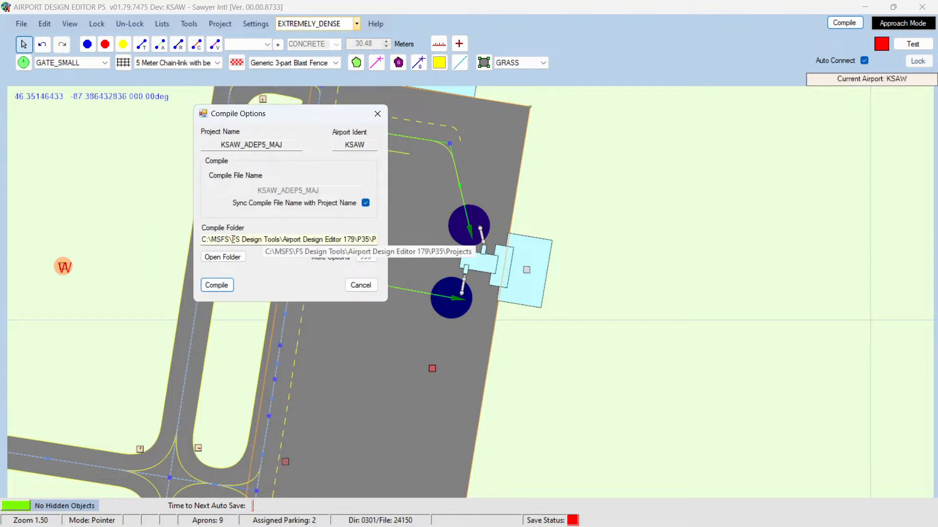
pyautogui.moveTo(232, 239); pyautogui.dragTo(376, 239)
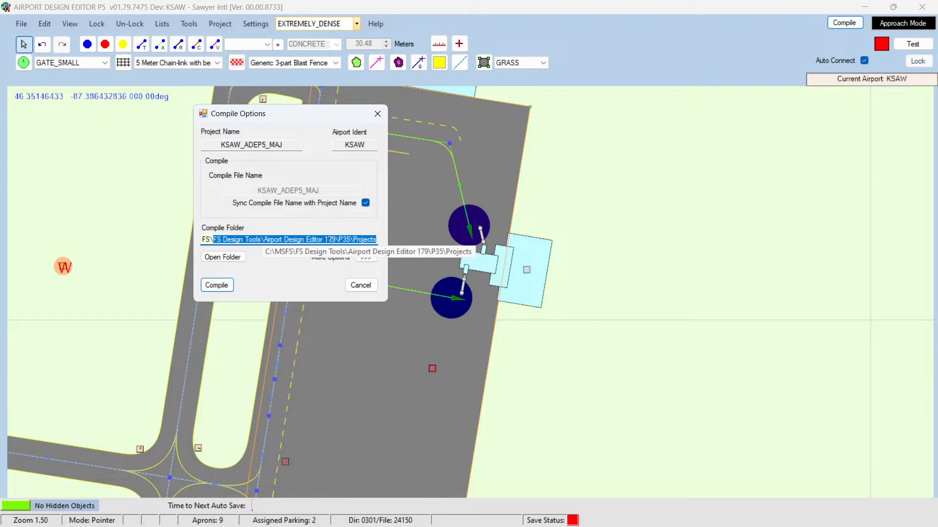
pyautogui.click(331, 240)
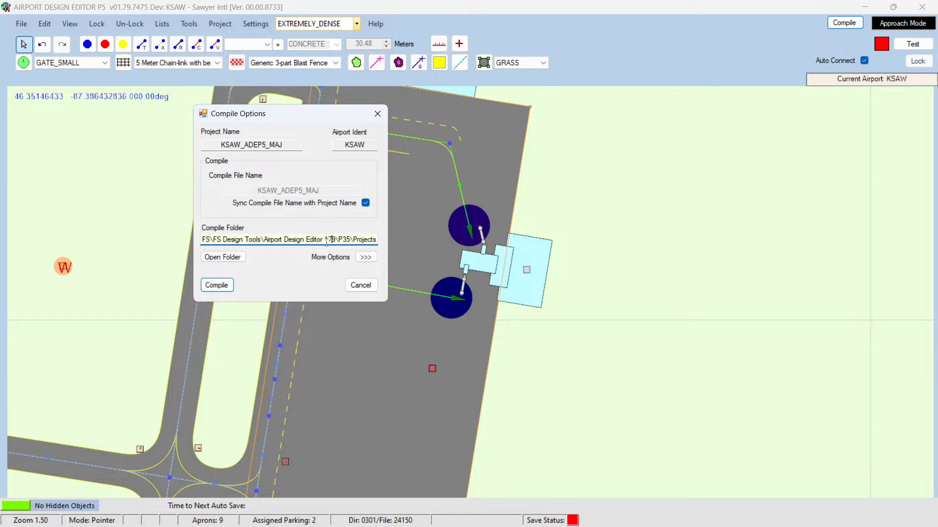
pyautogui.click(224, 286)
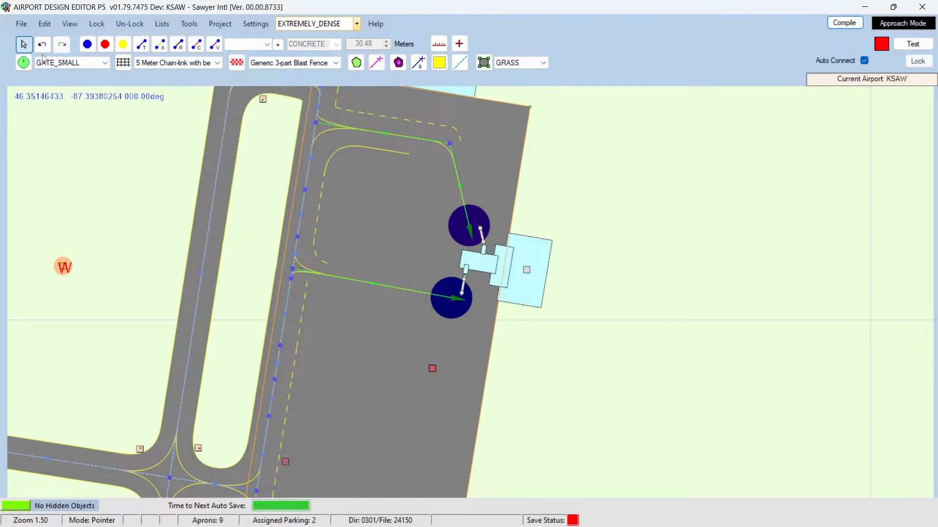
# Step: Save the airport project as KSAW_ADEP5_MAJ, replacing the existing project file
pyautogui.click(21, 24)
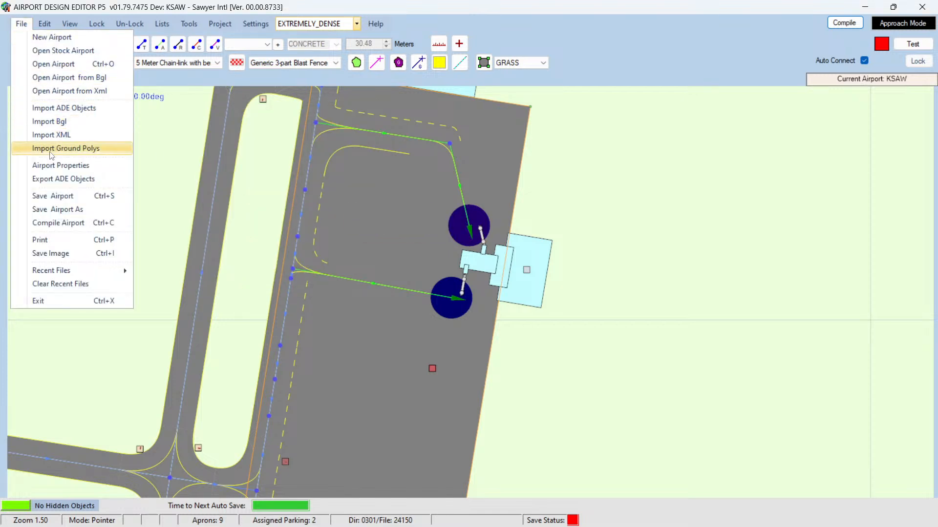
pyautogui.click(45, 196)
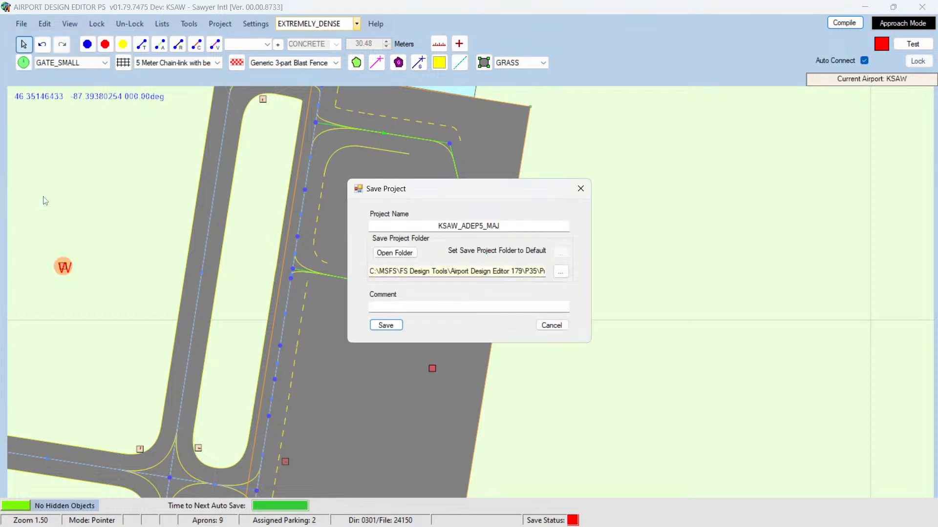
pyautogui.click(387, 326)
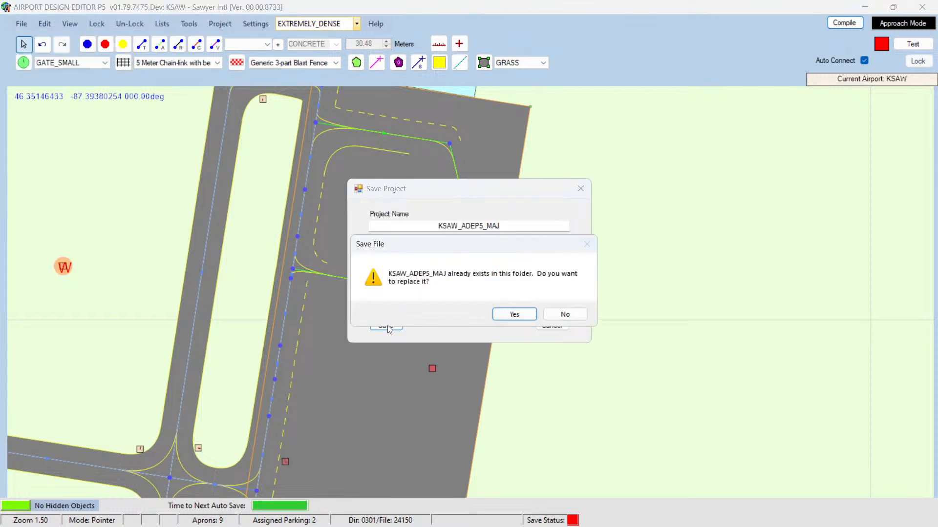
pyautogui.click(496, 314)
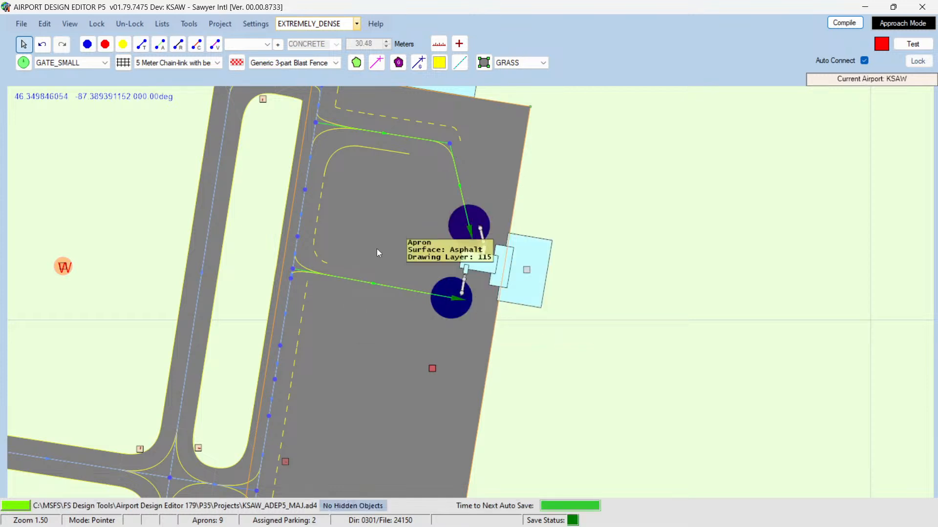
# Step: Open the Scenery and Projects folders in File Explorer and delete the KSAW_ADEP5_MAJ.ad4.bak backup file
pyautogui.moveTo(74, 513)
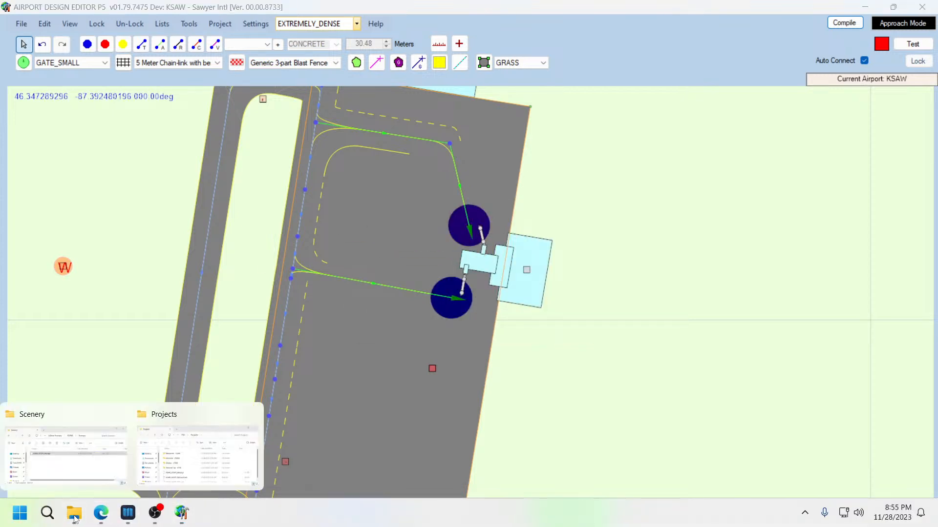
pyautogui.click(83, 477)
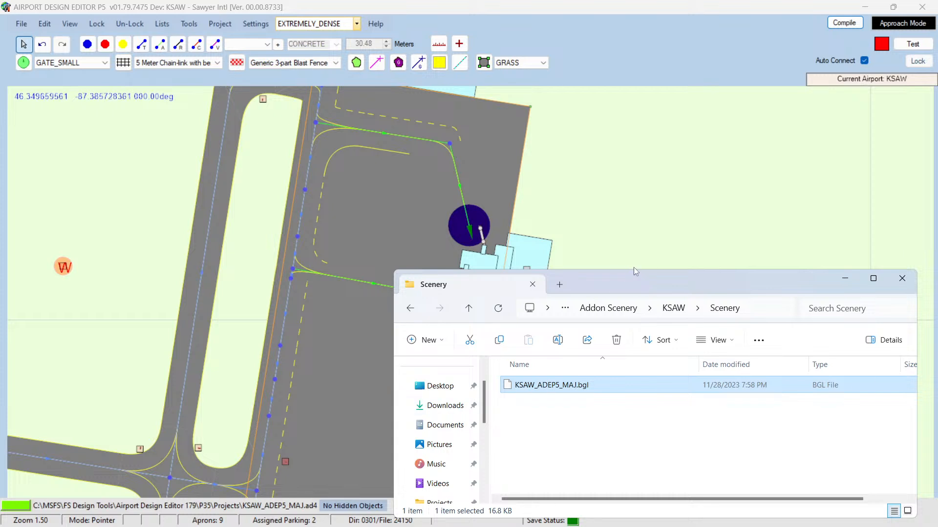
pyautogui.moveTo(641, 276); pyautogui.dragTo(648, 263)
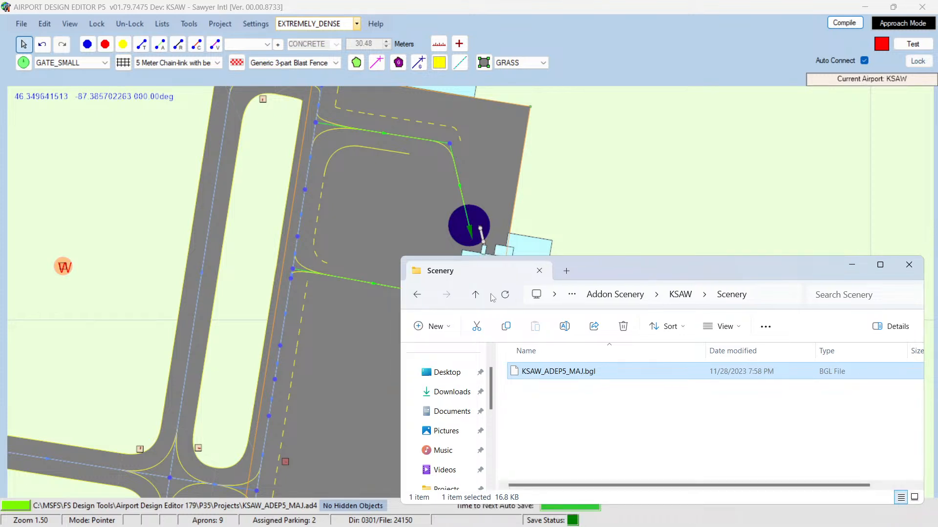
pyautogui.moveTo(74, 513)
pyautogui.click(181, 464)
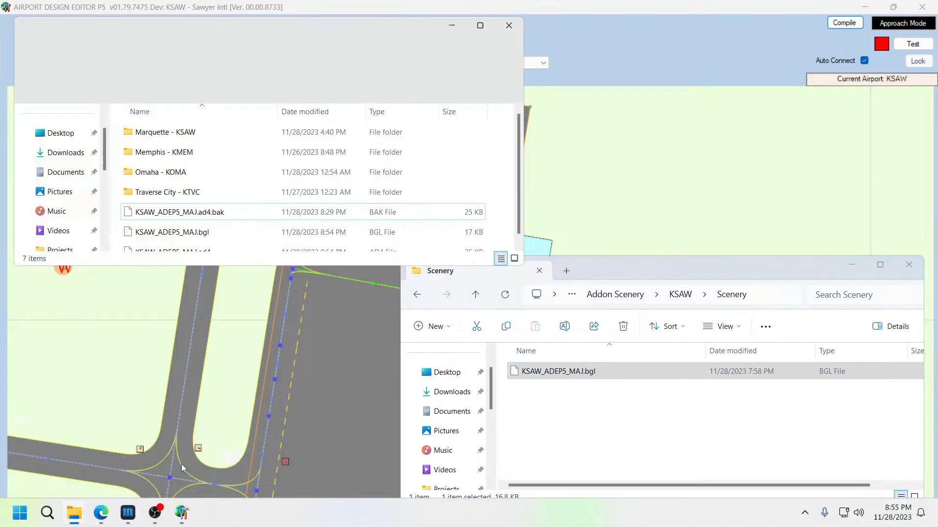
pyautogui.press('super+shift+s')
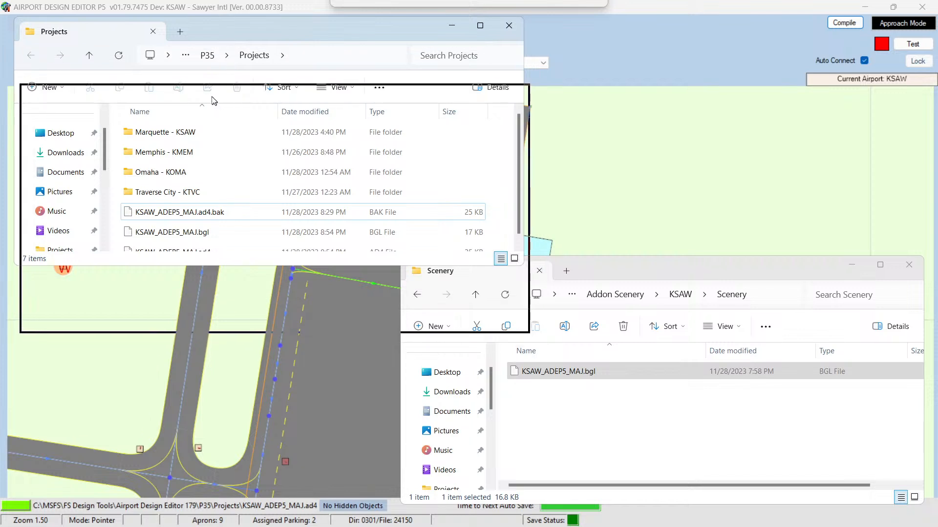
pyautogui.moveTo(203, 86); pyautogui.dragTo(202, 38)
pyautogui.scroll(-1, 214, 205)
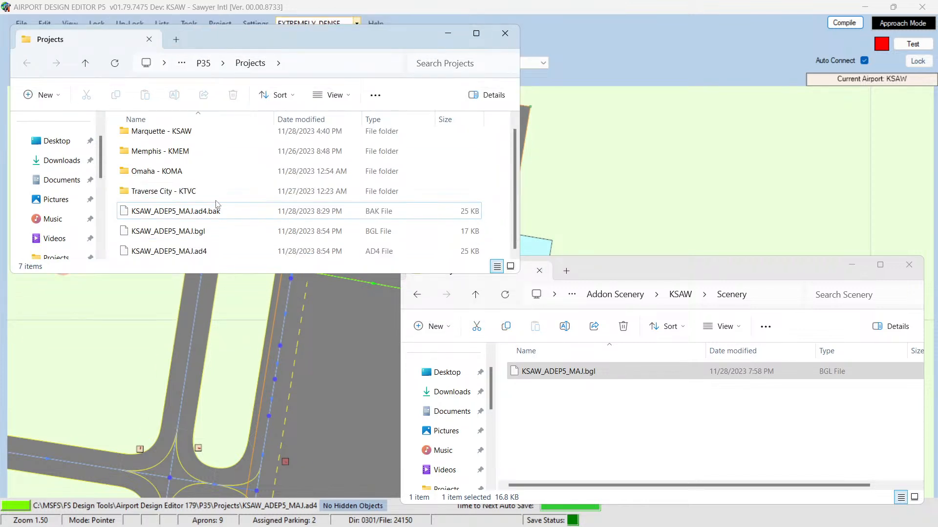
pyautogui.click(200, 213)
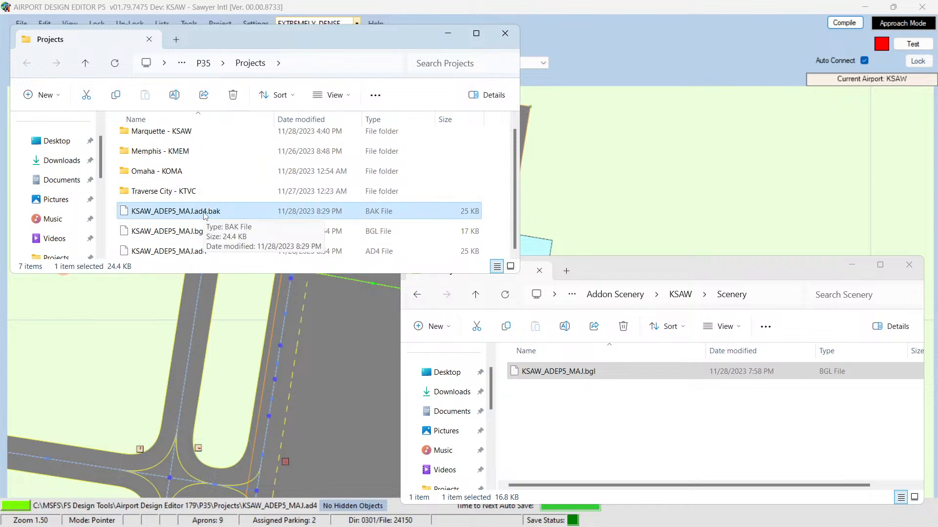
pyautogui.press('Delete')
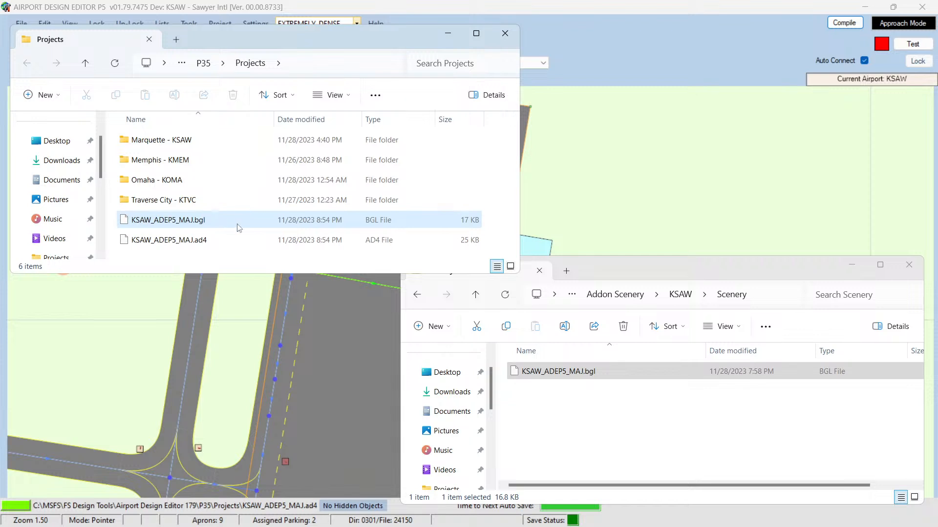
# Step: Review the compiled .bgl, the .ad4 project file and the other airport folders in the Projects folder
pyautogui.click(191, 241)
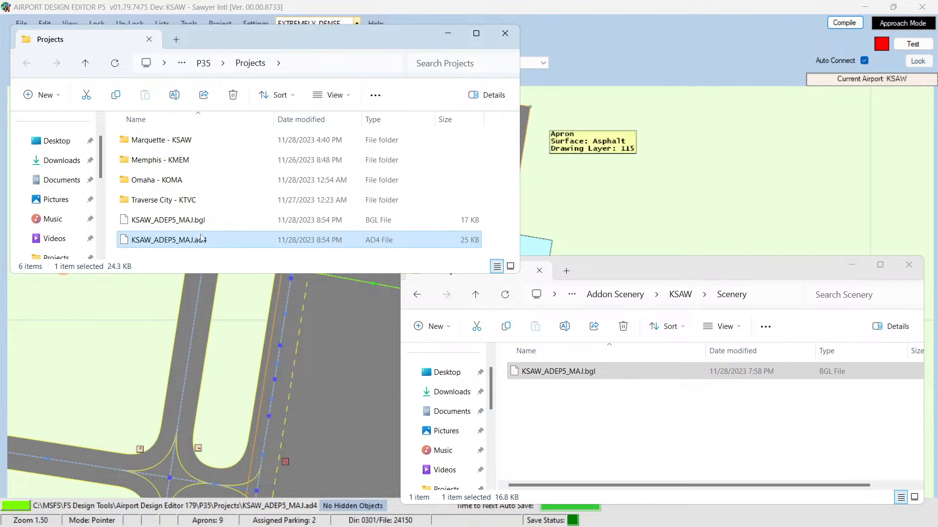
pyautogui.click(172, 221)
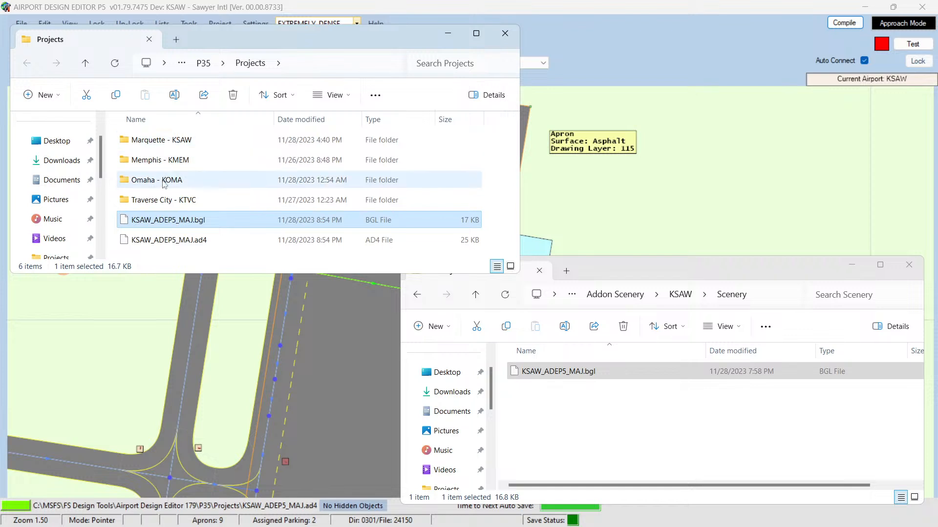
pyautogui.click(154, 166)
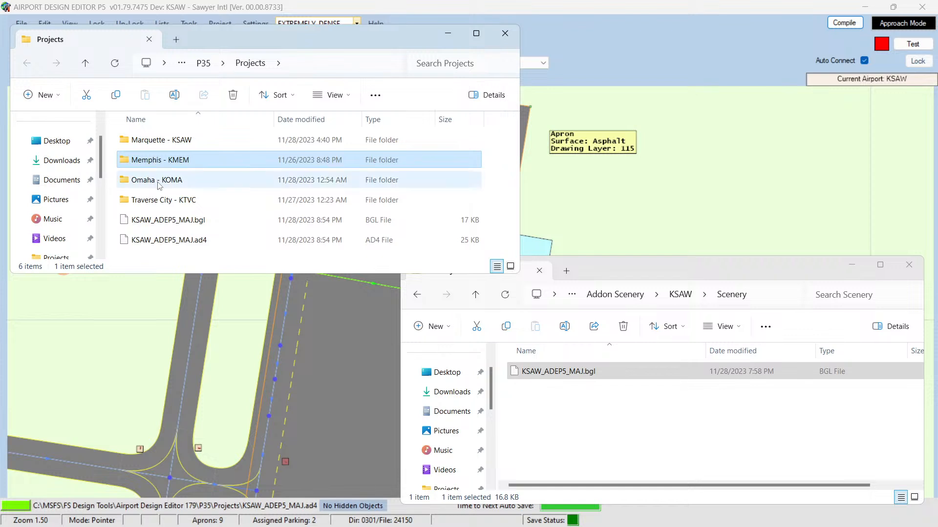
pyautogui.click(159, 183)
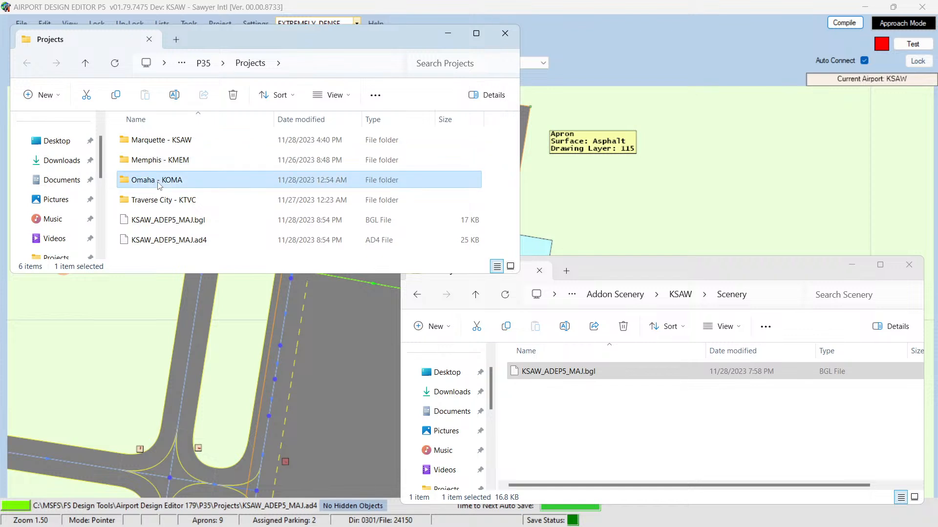
# Step: Switch to the browser, search for avsim library and open the AVSIM Library's What's New listing
pyautogui.click(102, 514)
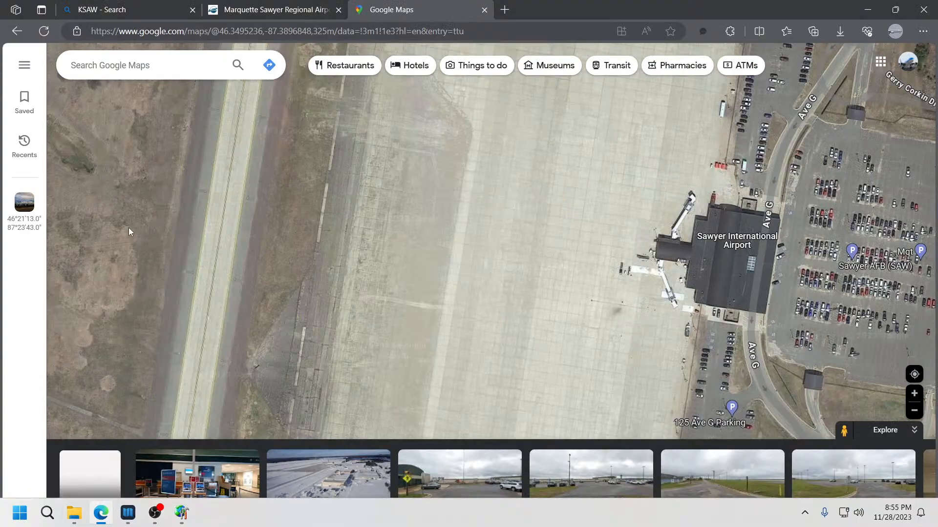
pyautogui.hotkey('ctrl', 't')
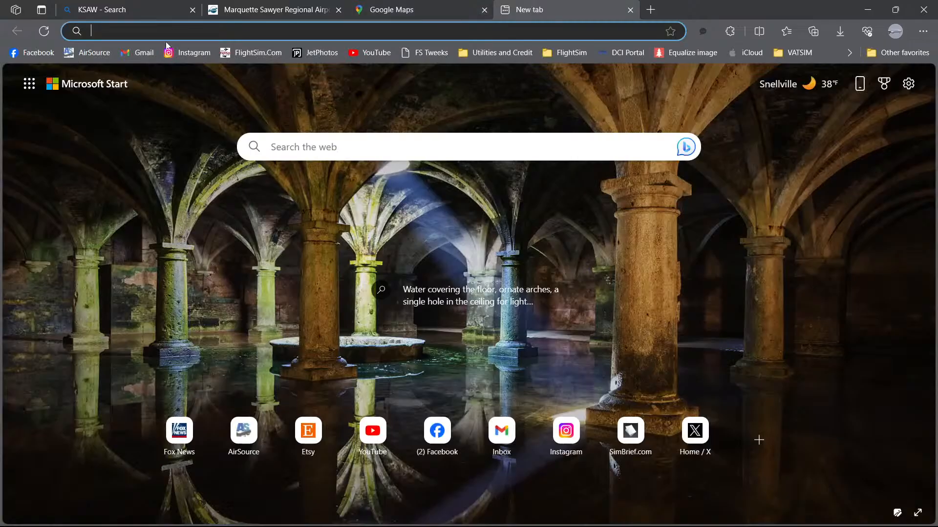
pyautogui.click(110, 32)
pyautogui.click(115, 64)
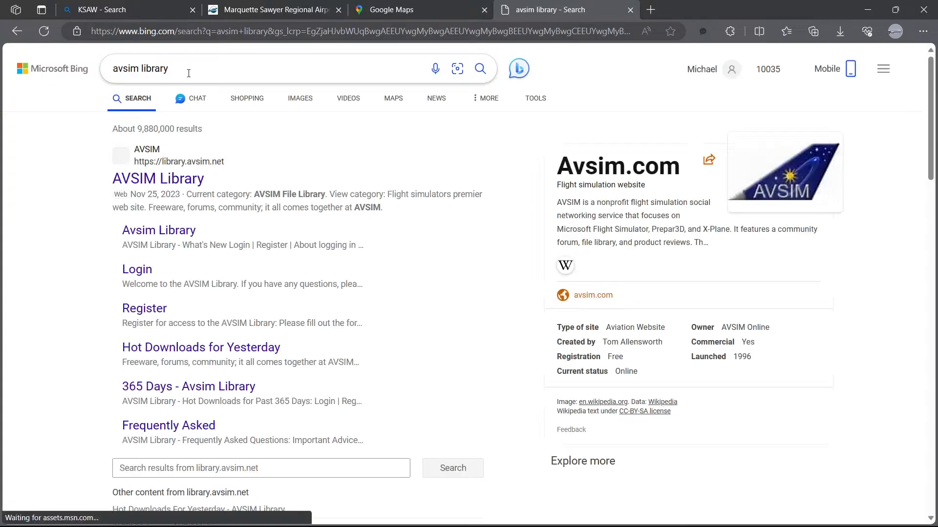
pyautogui.click(182, 180)
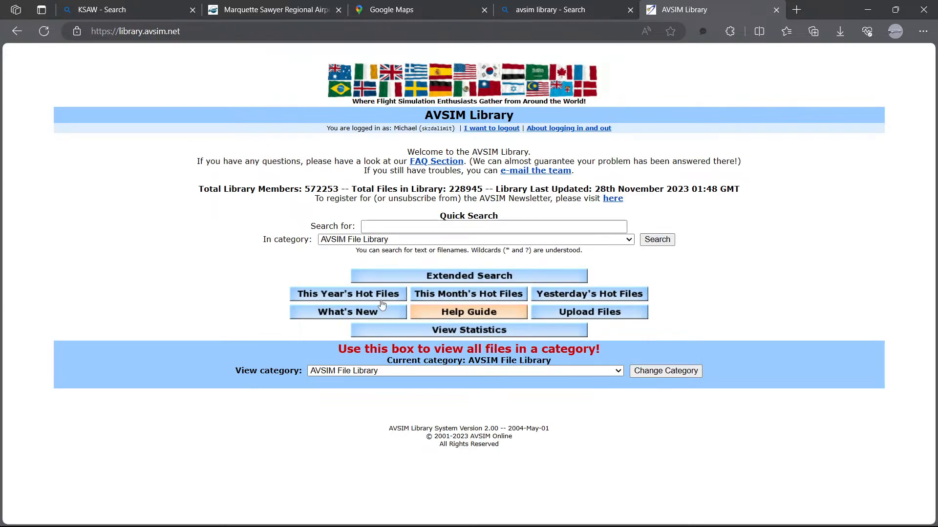
pyautogui.click(347, 312)
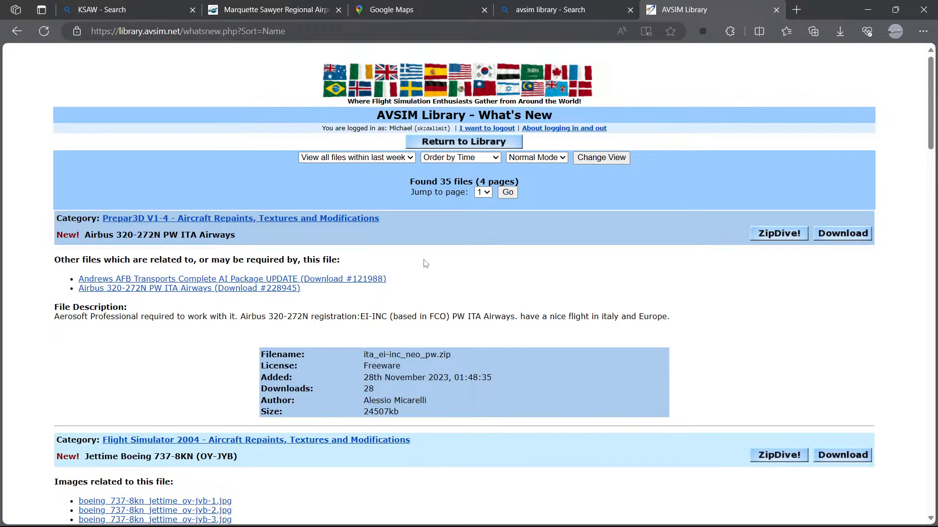
# Step: Browse the newly added files in the listing, then close the AVSIM and search tabs
pyautogui.scroll(-3, 424, 263)
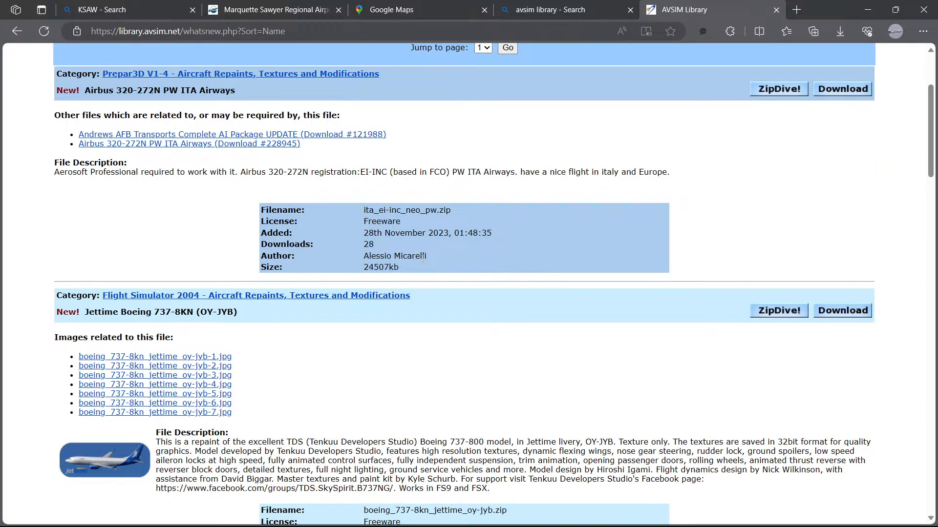
pyautogui.scroll(-12, 423, 259)
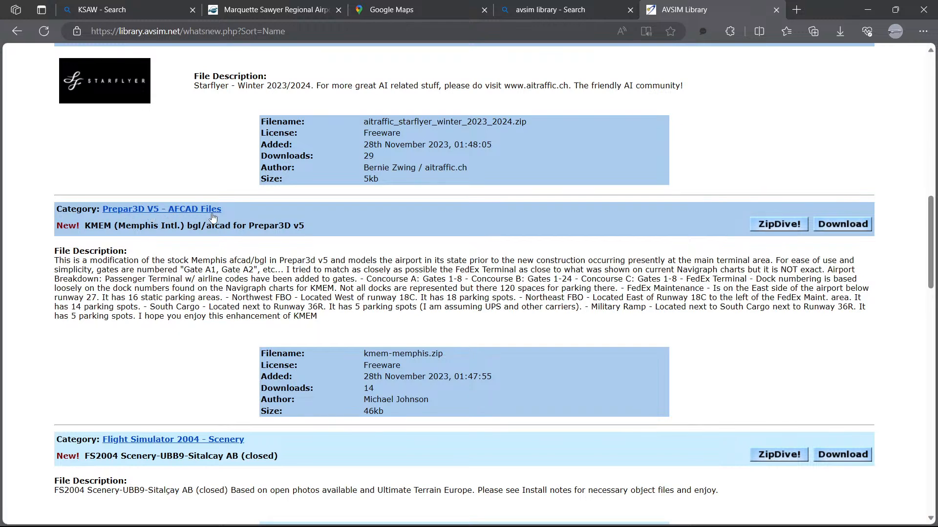
pyautogui.scroll(10, 199, 300)
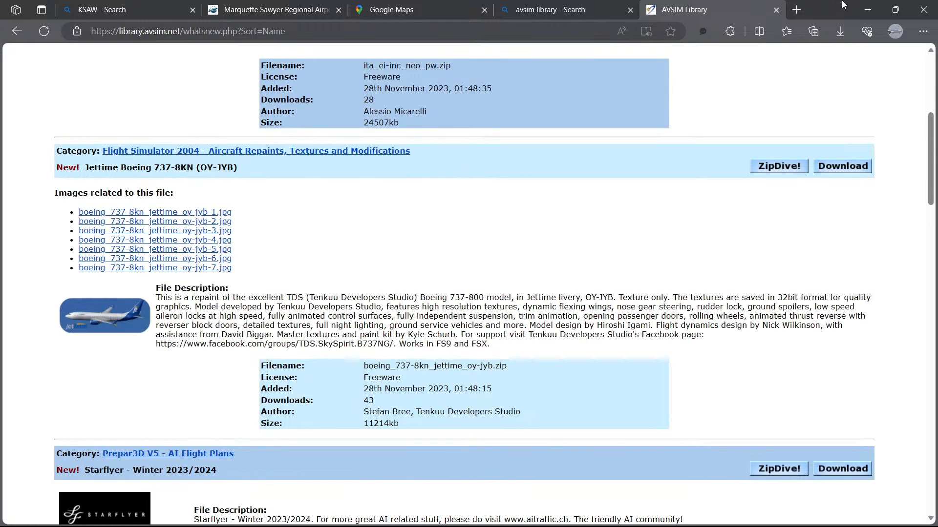
pyautogui.click(776, 10)
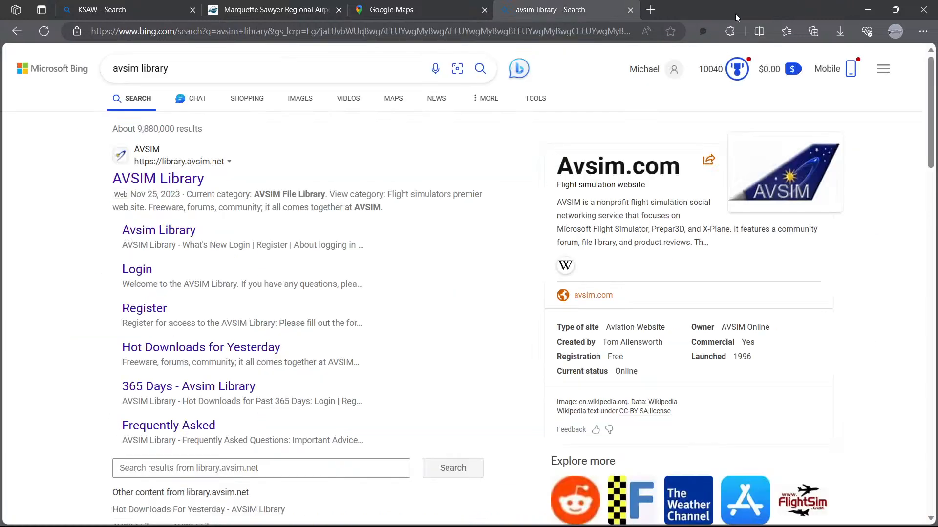
pyautogui.click(630, 9)
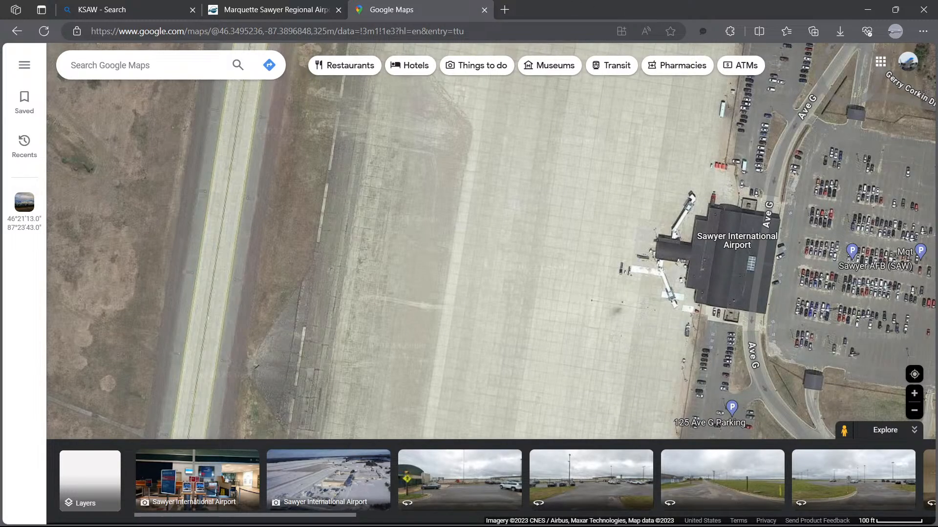
# Step: Bring up both File Explorer windows and browse the KSAW add-on folder's Scenery and Texture subfolders
pyautogui.click(181, 514)
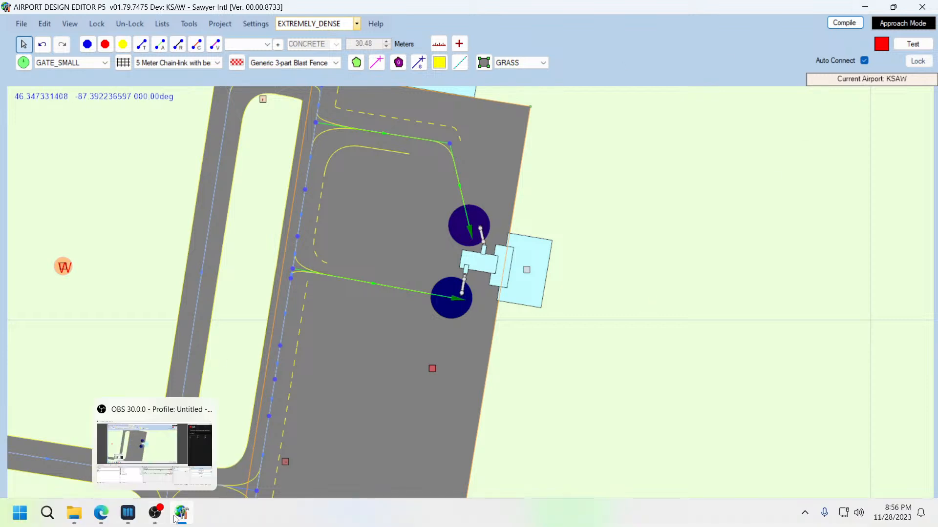
pyautogui.moveTo(74, 513)
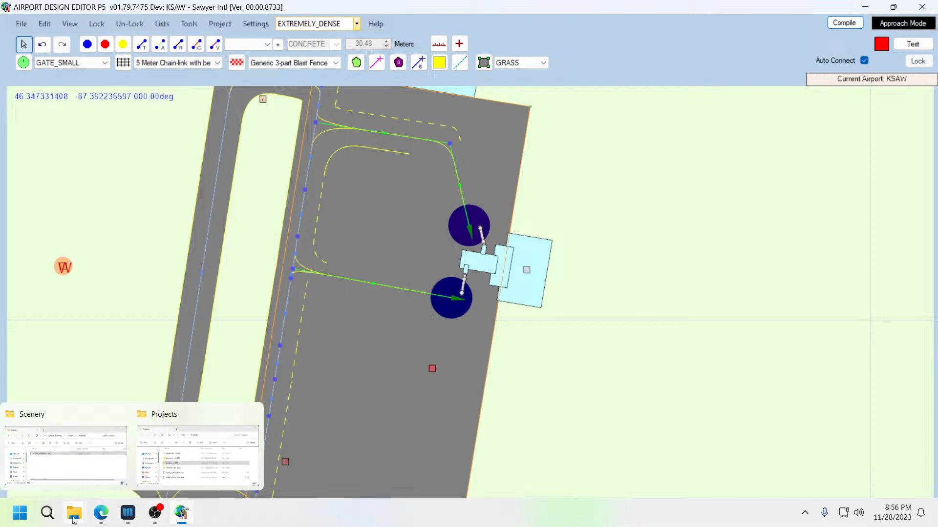
pyautogui.click(72, 464)
pyautogui.click(179, 458)
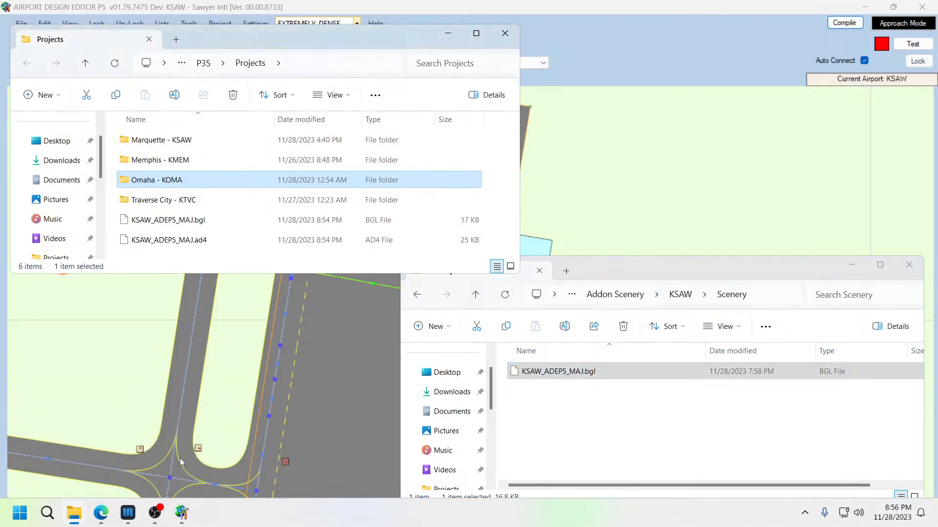
pyautogui.click(655, 262)
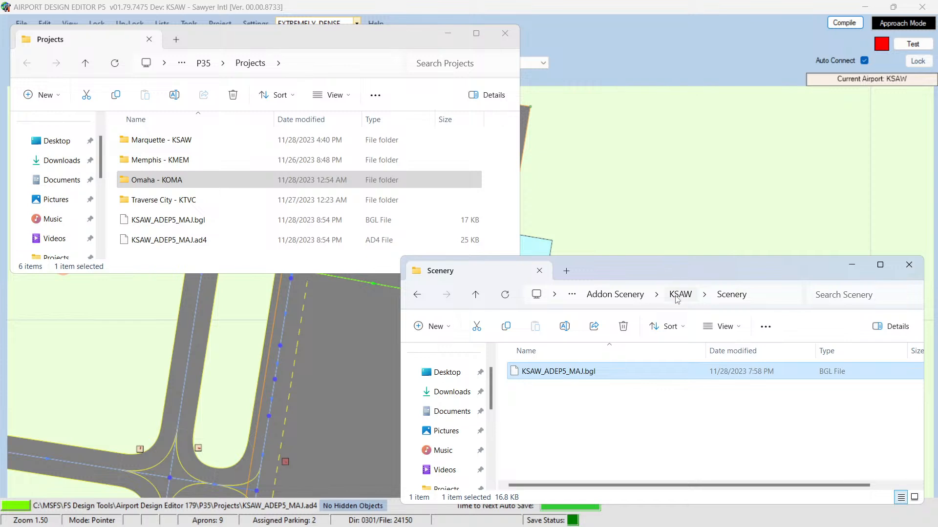
pyautogui.click(616, 295)
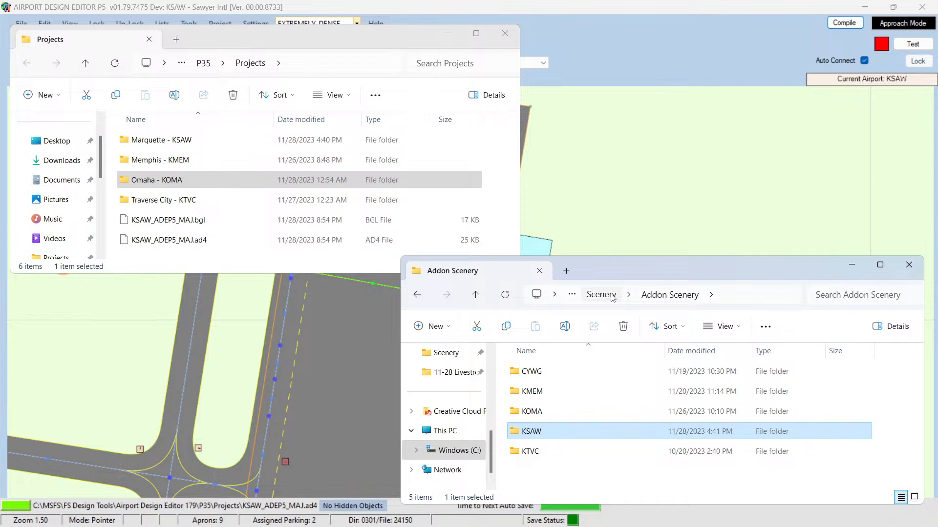
pyautogui.doubleClick(532, 435)
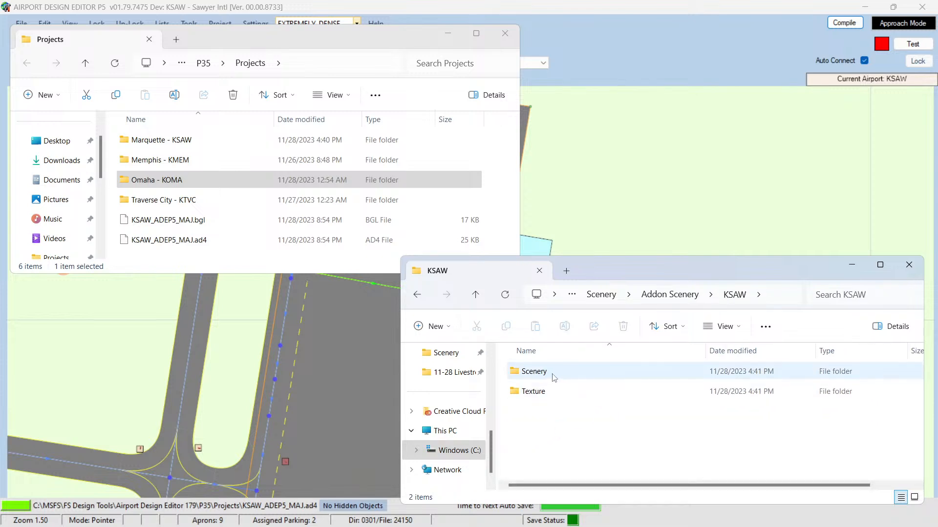
pyautogui.click(534, 372)
pyautogui.click(533, 391)
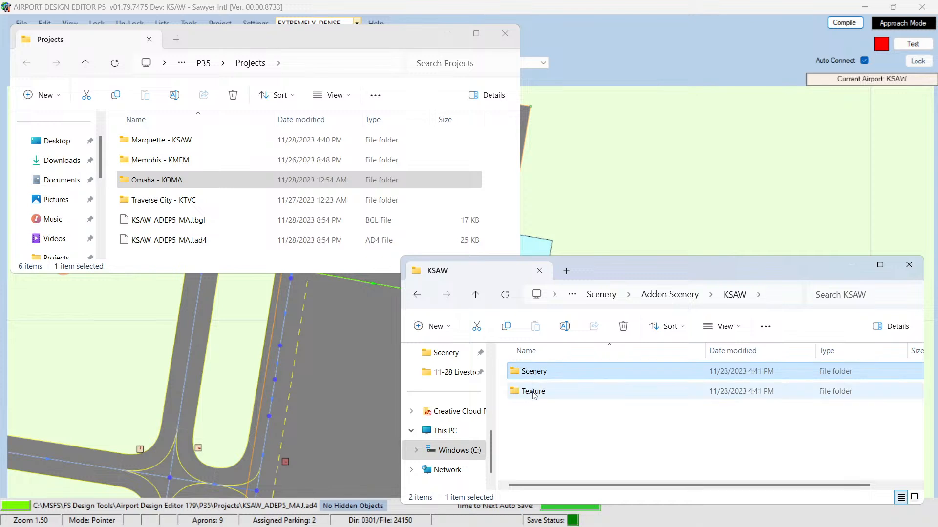
pyautogui.doubleClick(532, 391)
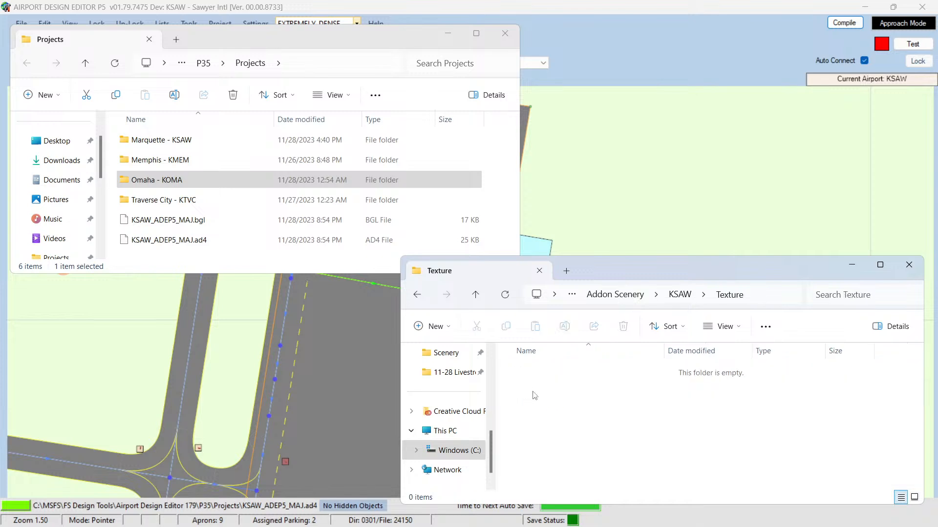
pyautogui.click(475, 297)
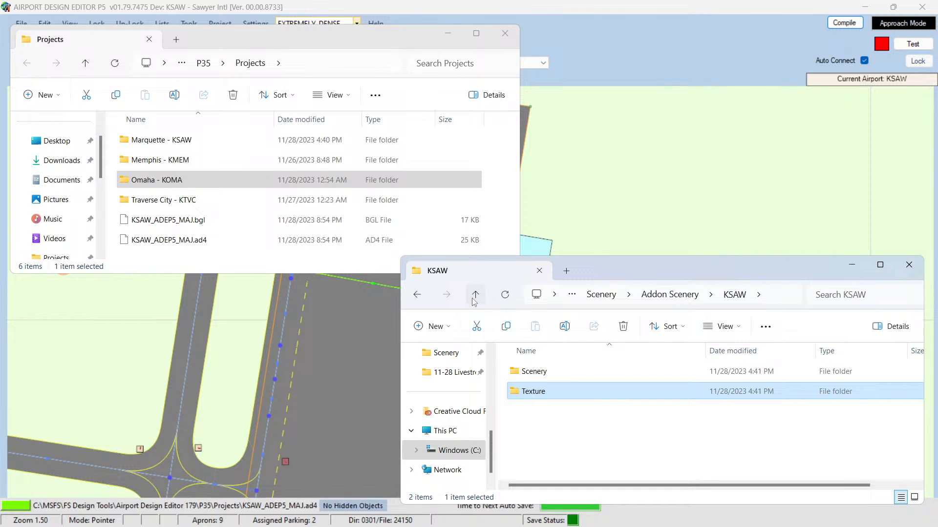
pyautogui.doubleClick(536, 373)
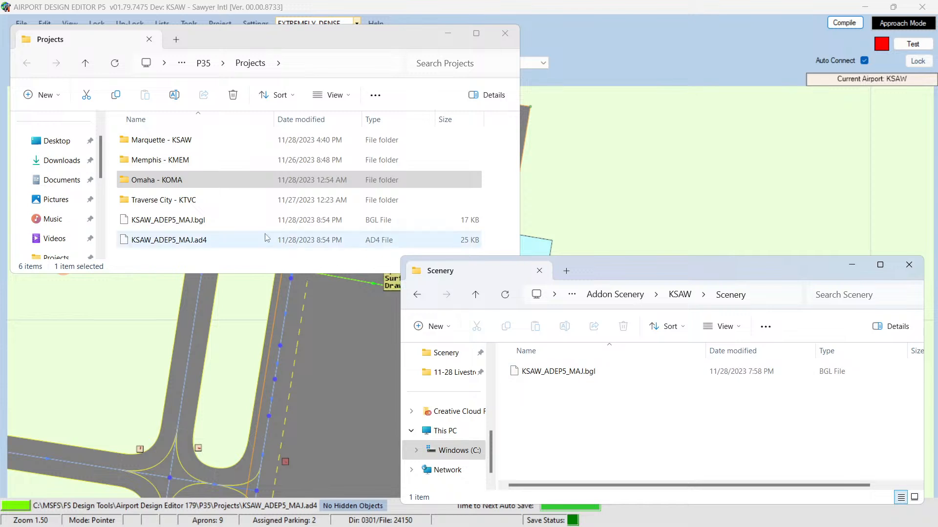
# Step: Copy KSAW_ADEP5_MAJ.bgl from the Projects folder into the KSAW add-on Scenery folder, replacing the existing file, and close that window
pyautogui.click(166, 223)
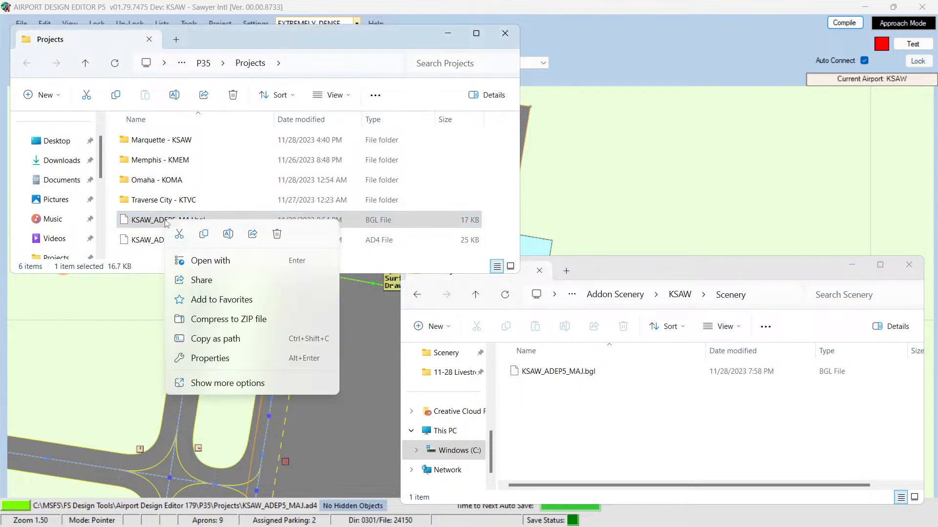
pyautogui.rightClick(166, 223)
pyautogui.click(204, 238)
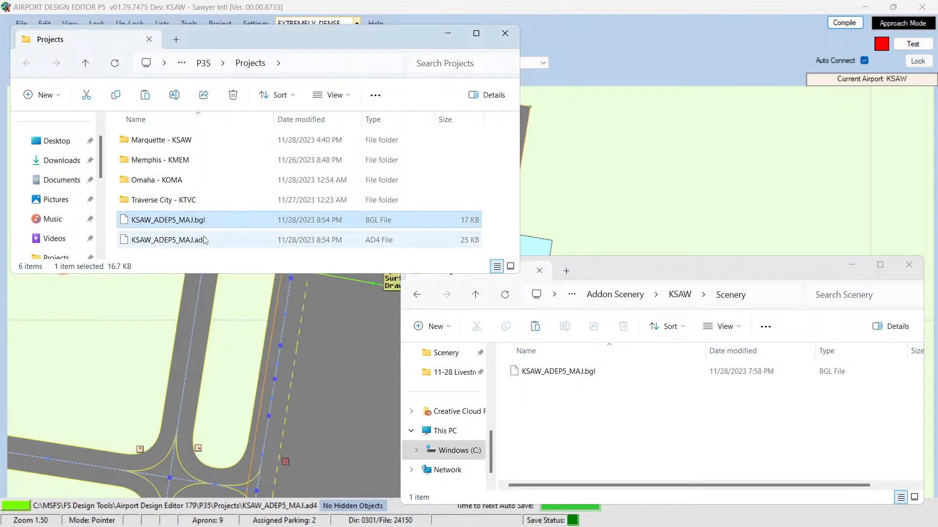
pyautogui.click(595, 436)
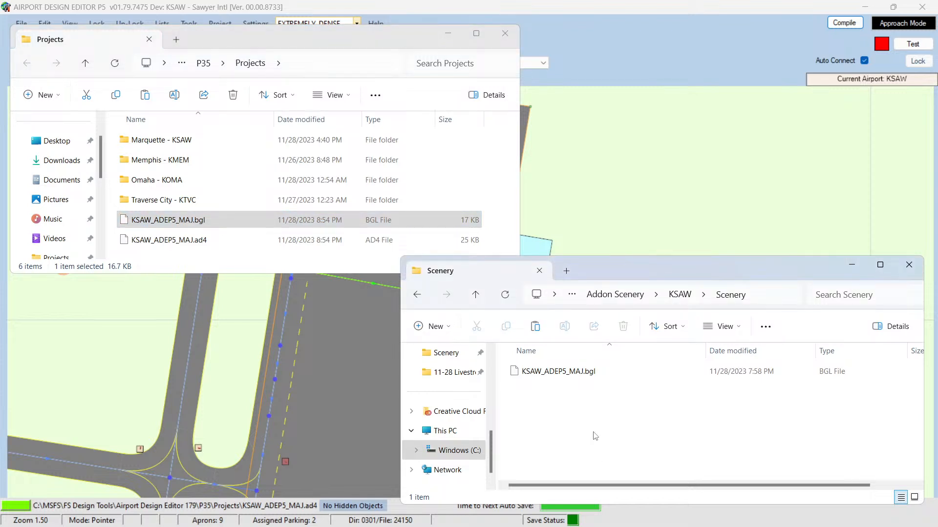
pyautogui.hotkey('ctrl', 'v')
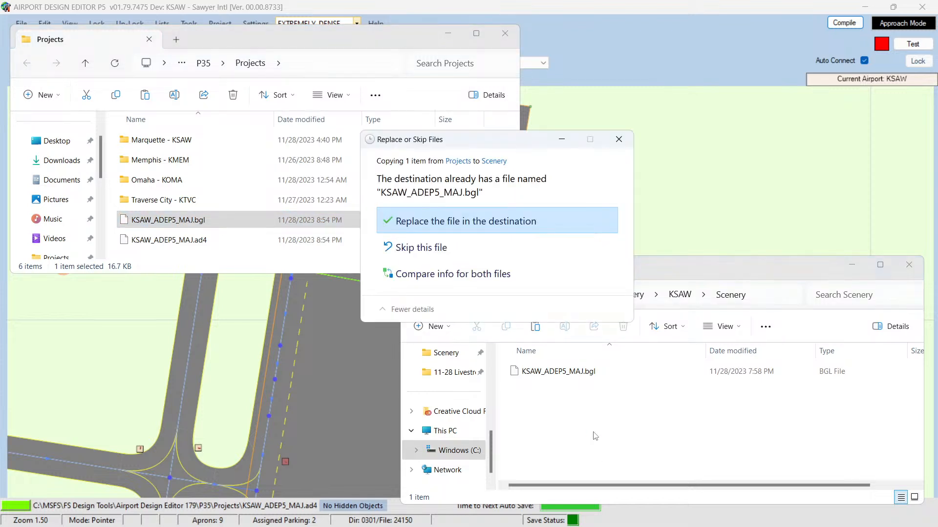
pyautogui.click(439, 220)
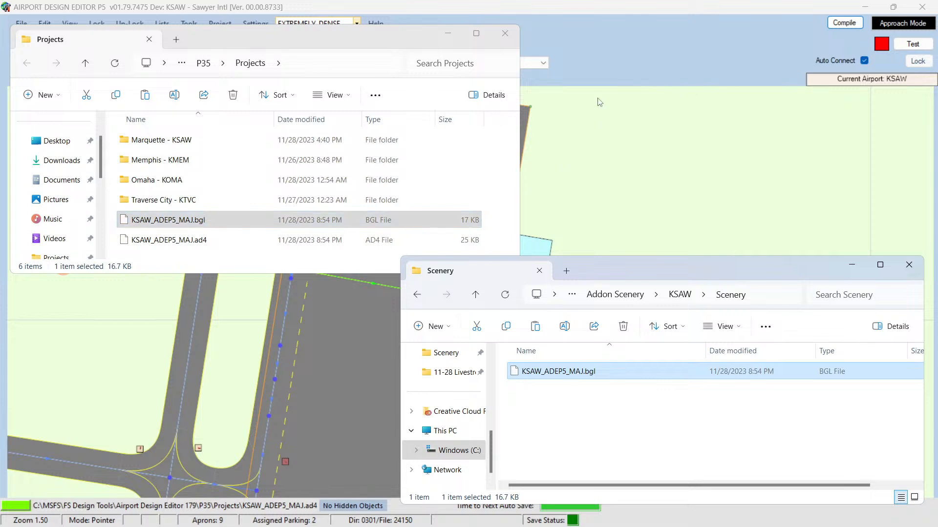
pyautogui.click(852, 266)
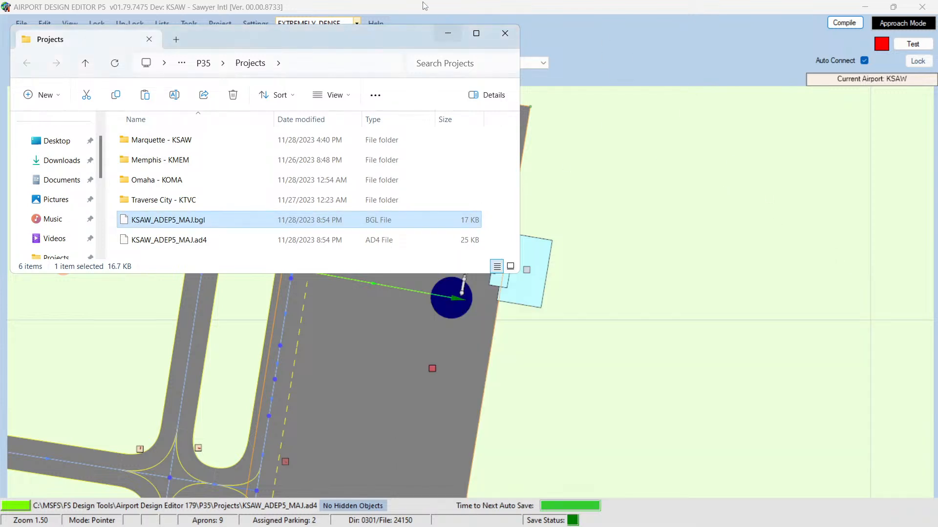
pyautogui.click(447, 35)
pyautogui.click(867, 6)
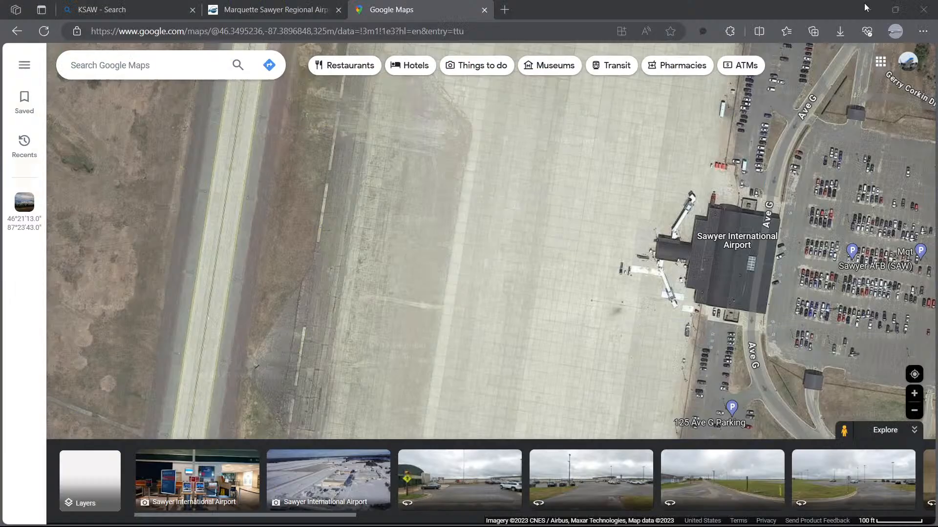
pyautogui.click(868, 9)
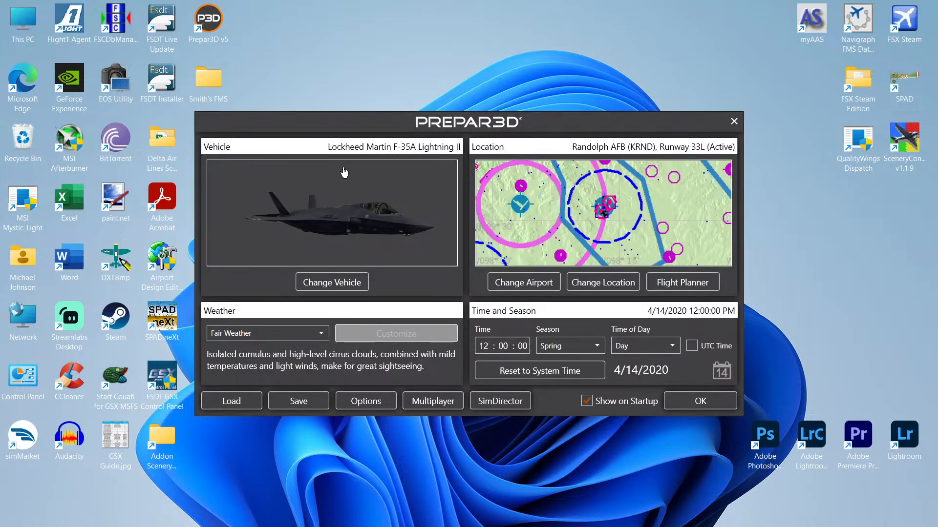
pyautogui.click(368, 402)
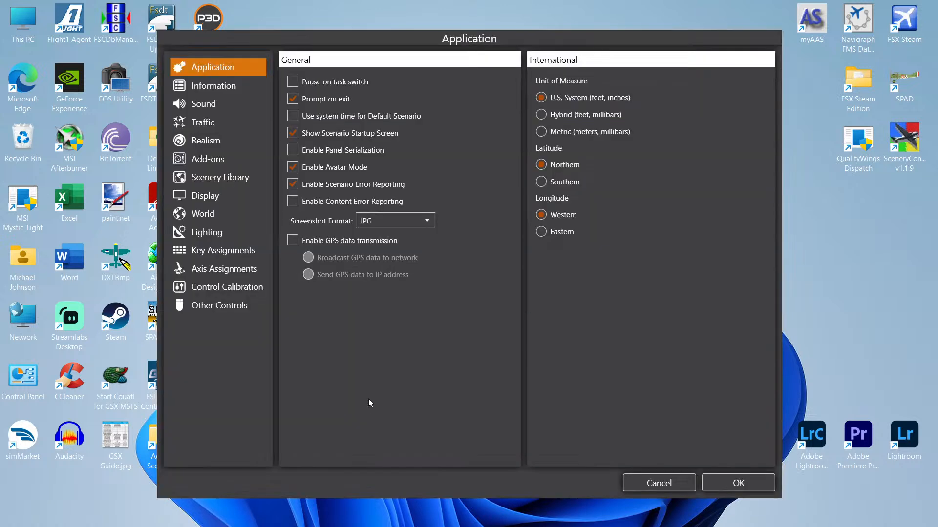
pyautogui.click(221, 179)
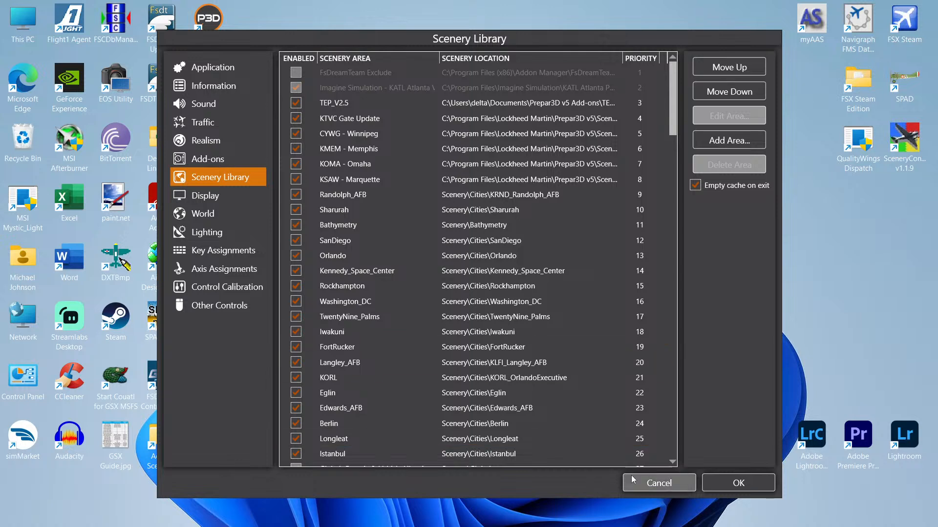
pyautogui.click(649, 478)
# Step: Open the Prepar3D Scenery Library options and review the listed scenery areas, selecting the KSAW - Marquette entry
pyautogui.click(365, 407)
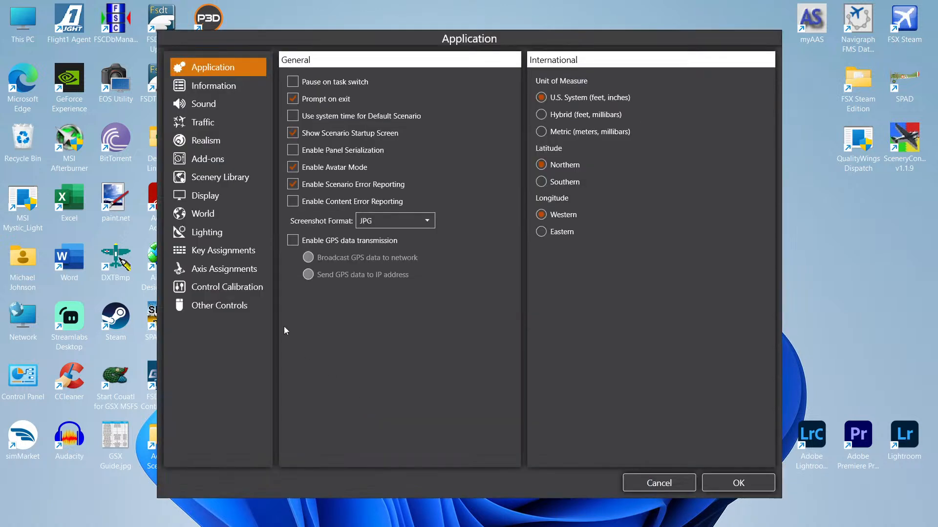
pyautogui.click(204, 178)
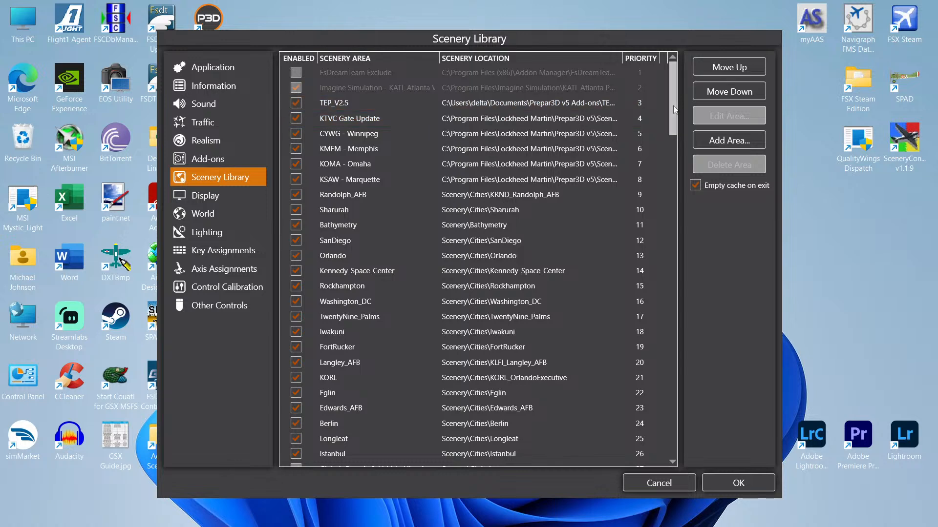
pyautogui.moveTo(673, 109); pyautogui.dragTo(674, 430)
pyautogui.scroll(13, 597, 438)
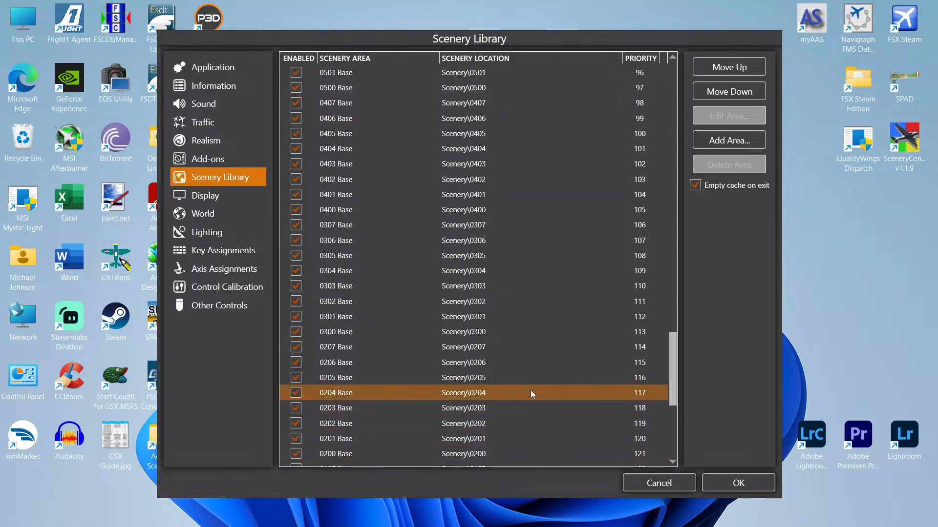
pyautogui.scroll(20, 524, 348)
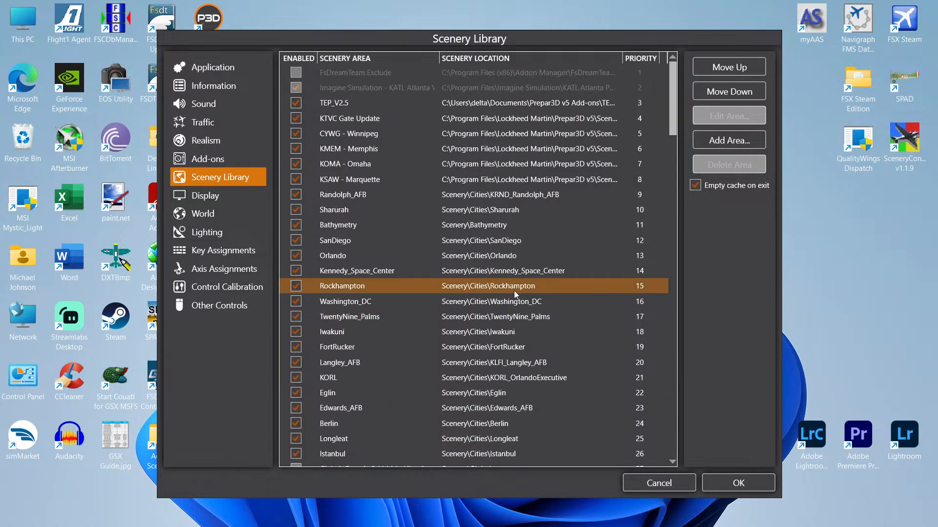
pyautogui.click(350, 180)
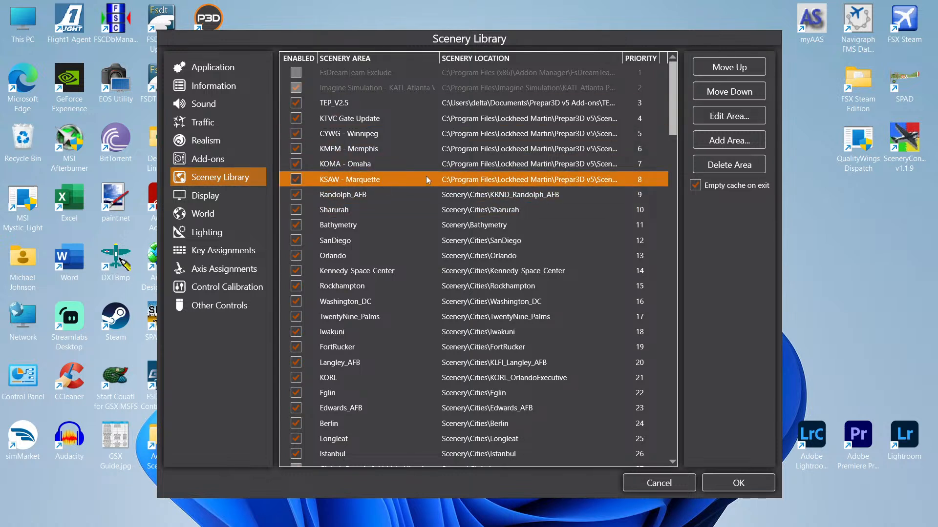
# Step: Try to add a scenery area by browsing to the Addon Scenery KSAW Scenery folder
pyautogui.click(350, 197)
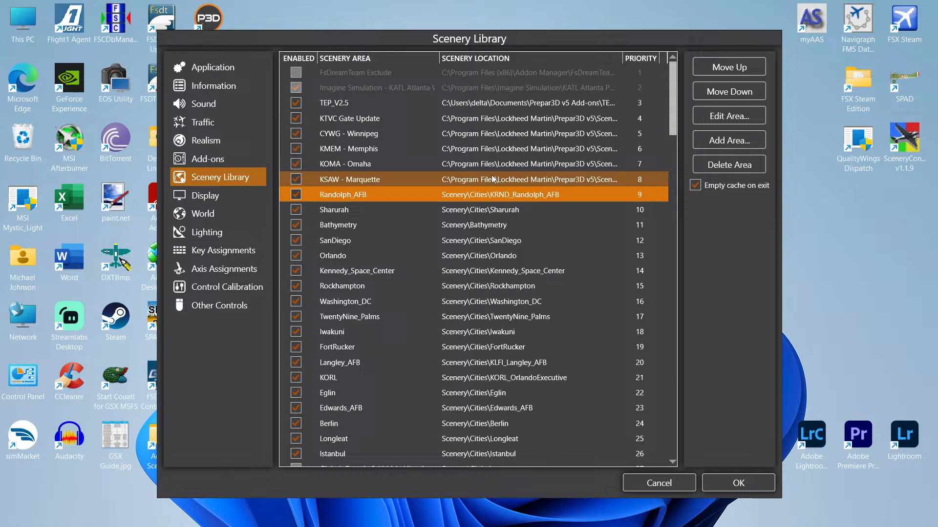
pyautogui.click(724, 142)
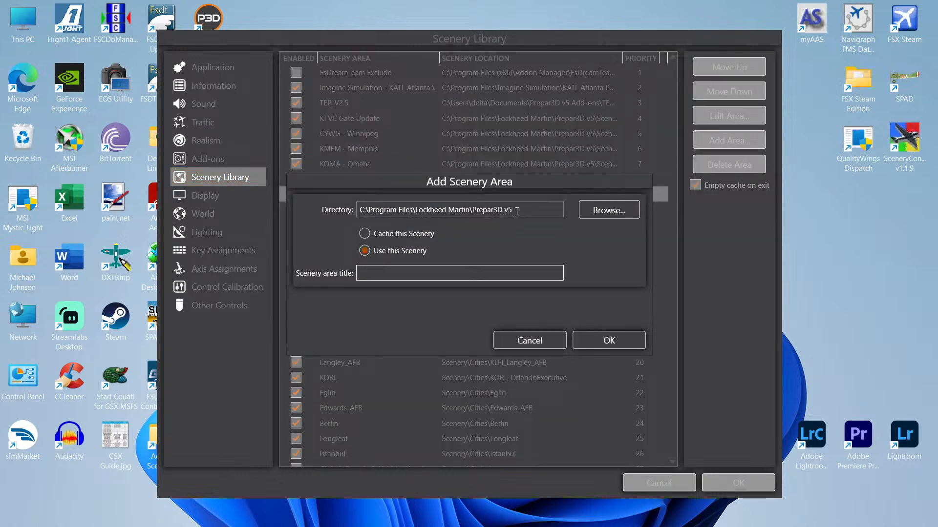
pyautogui.click(609, 212)
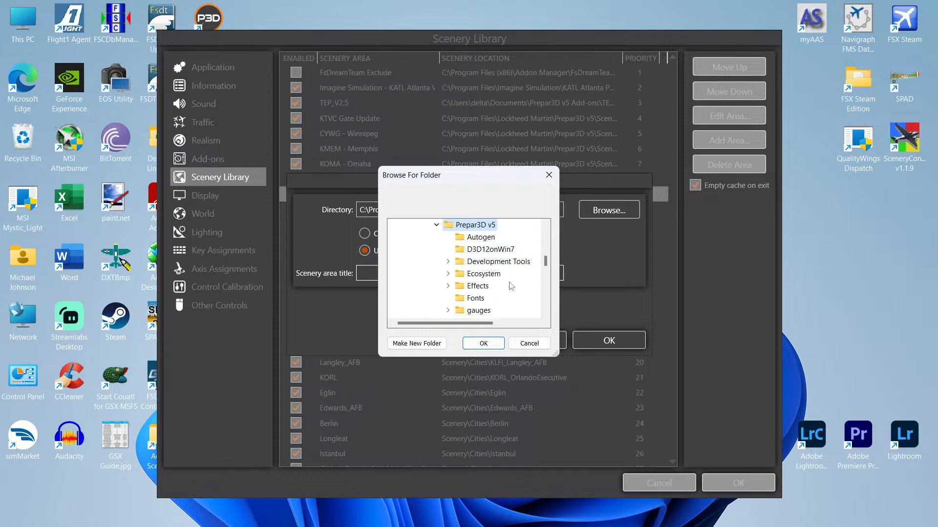
pyautogui.scroll(-3, 513, 286)
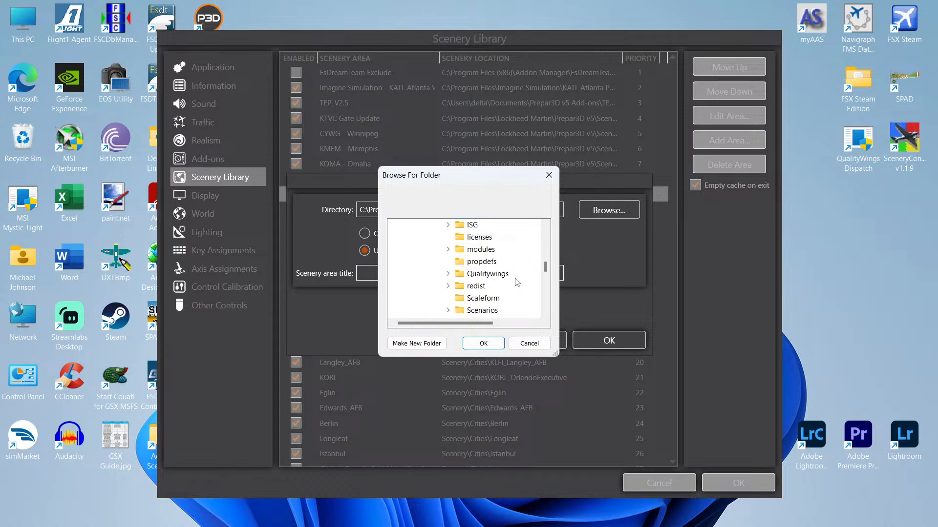
pyautogui.scroll(3, 518, 288)
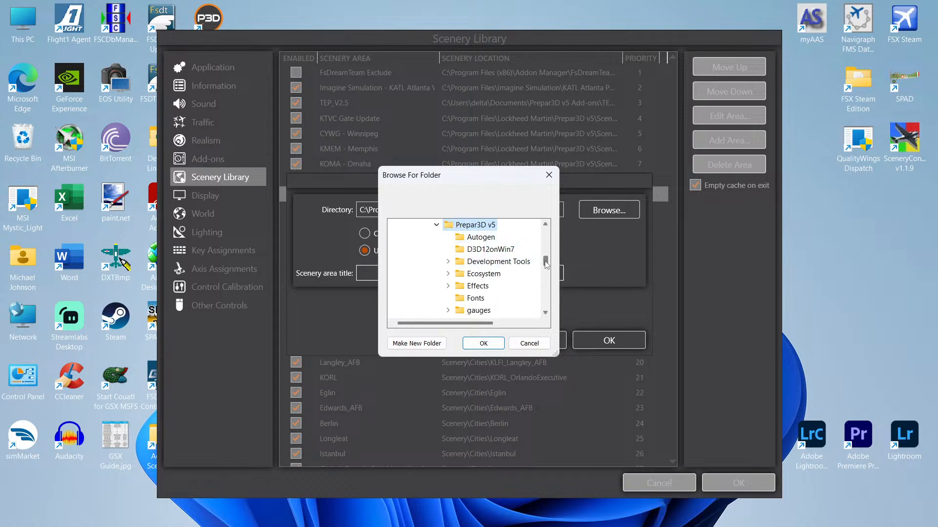
pyautogui.moveTo(544, 263); pyautogui.dragTo(547, 272)
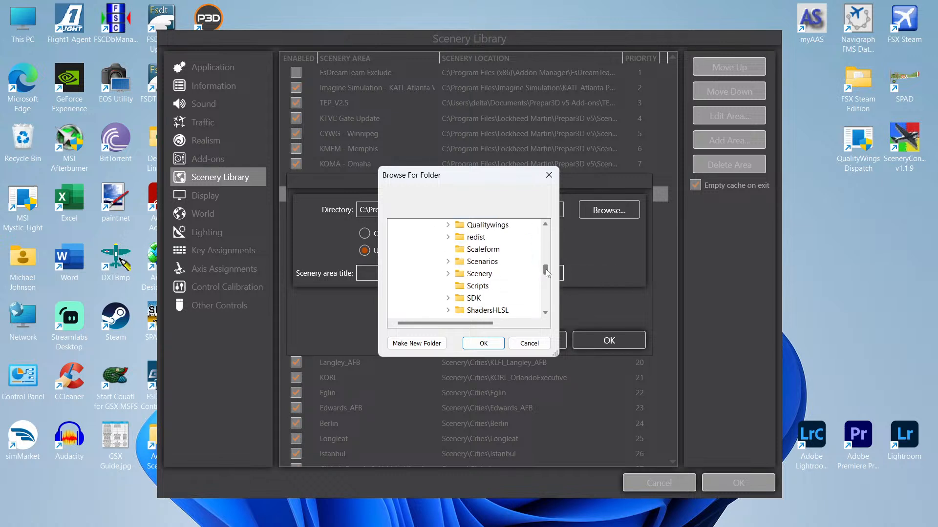
pyautogui.click(448, 274)
pyautogui.moveTo(546, 255); pyautogui.dragTo(553, 285)
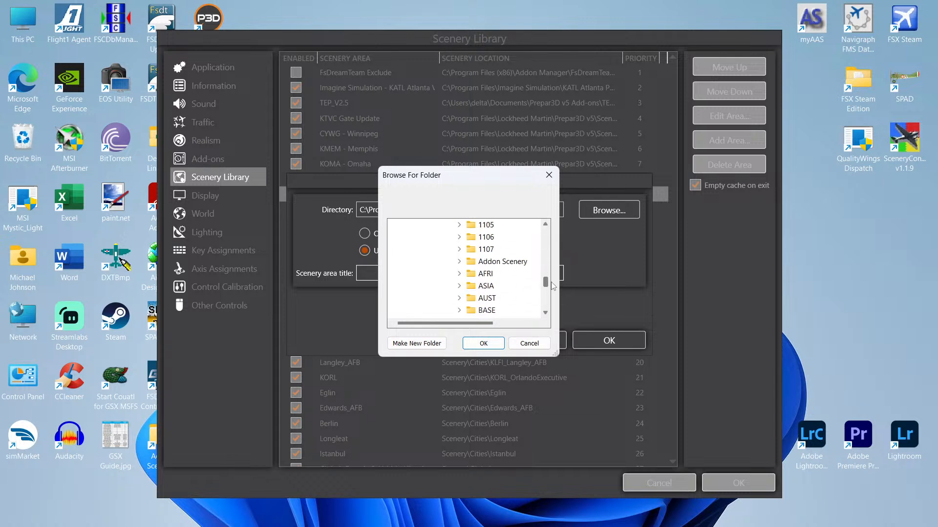
pyautogui.click(459, 262)
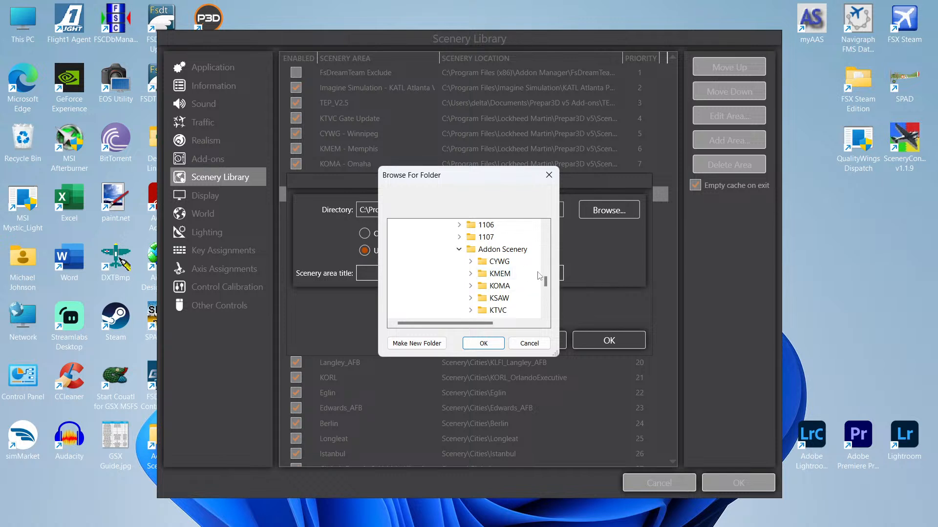
pyautogui.moveTo(546, 284); pyautogui.dragTo(546, 283)
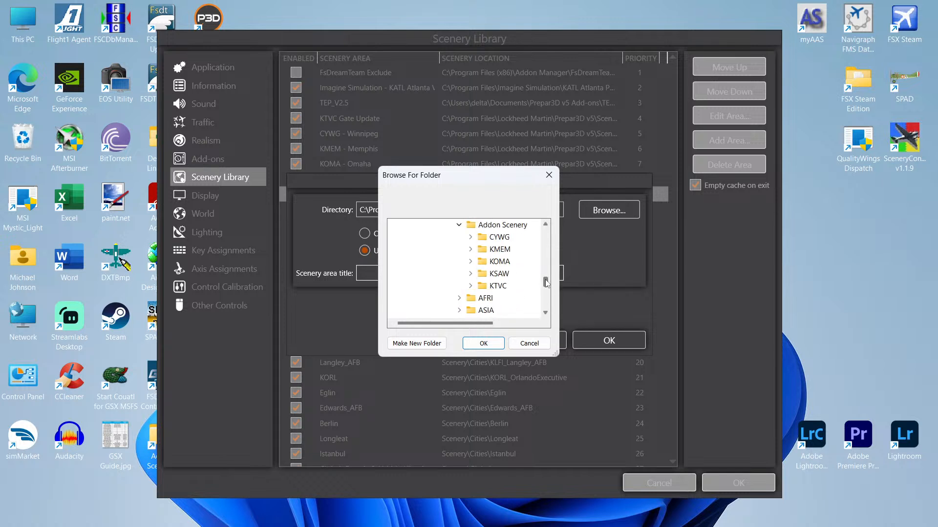
pyautogui.doubleClick(483, 275)
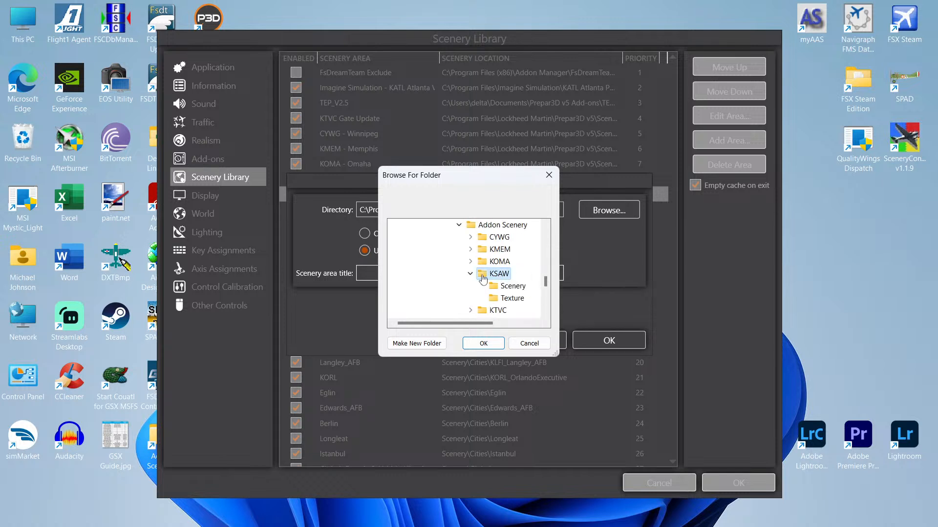
pyautogui.click(512, 286)
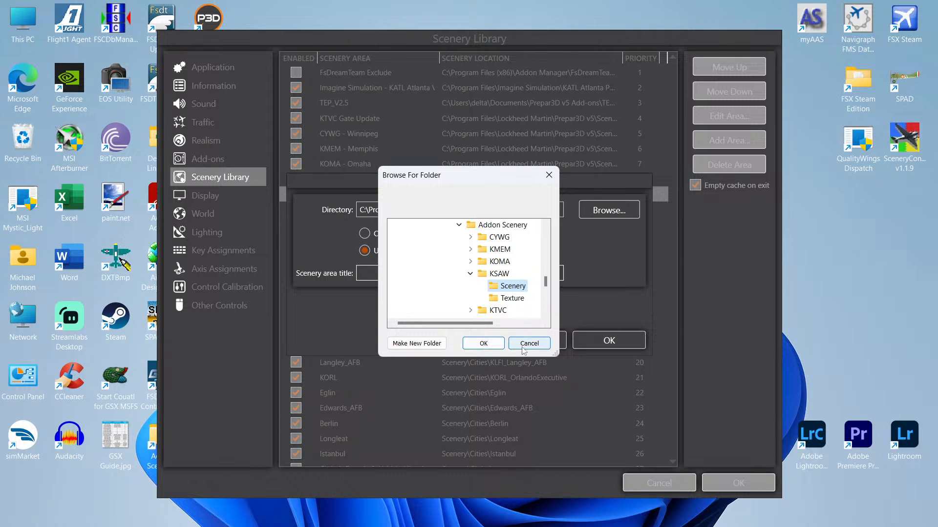
pyautogui.click(483, 344)
pyautogui.click(376, 272)
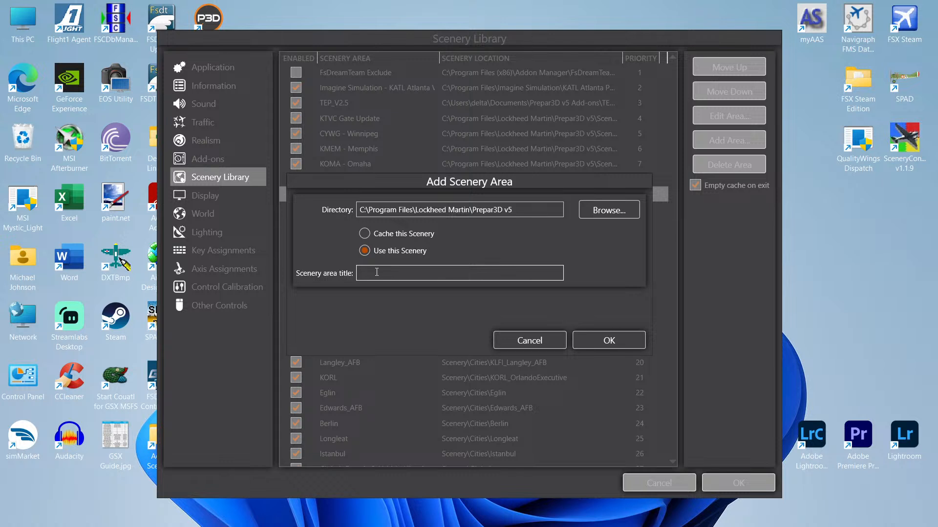
pyautogui.click(581, 340)
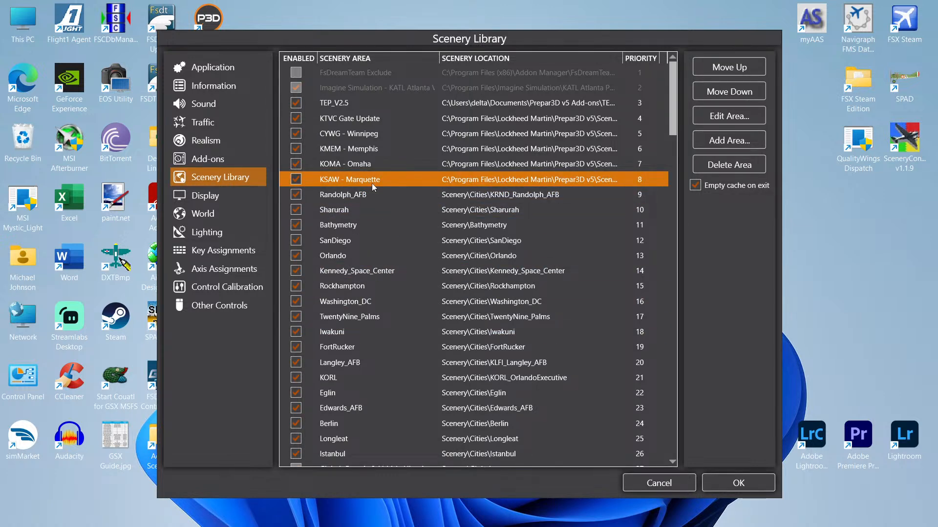
# Step: Accept the Scenery Library settings, load the KSAW Testing saved scenario and start the flight
pyautogui.click(737, 483)
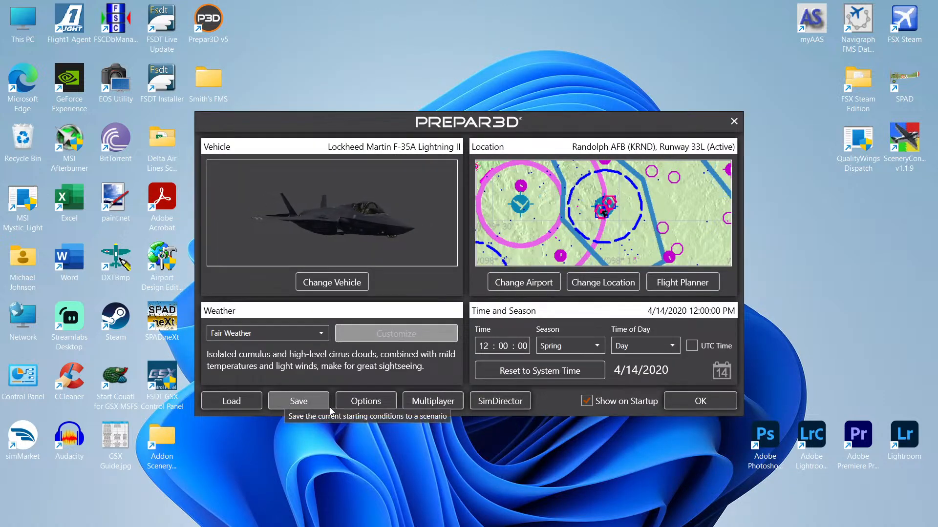
pyautogui.click(232, 401)
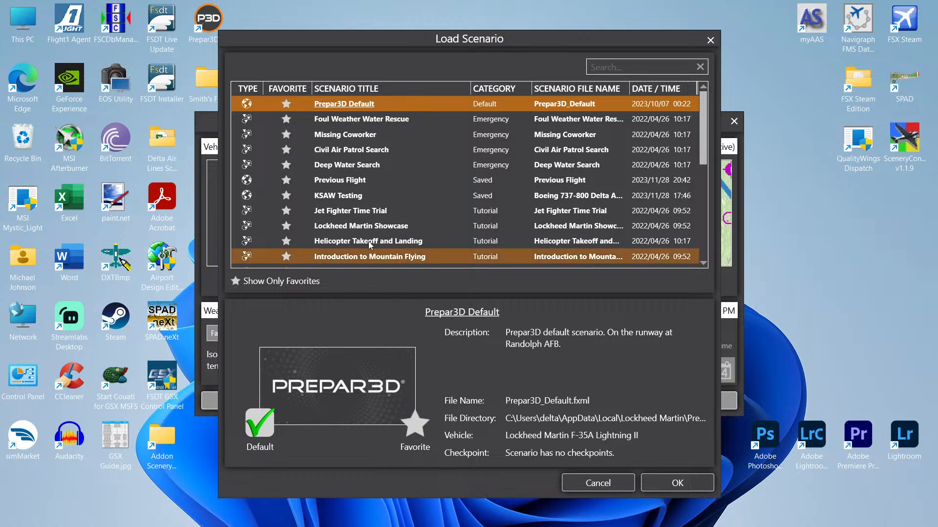
pyautogui.click(376, 196)
pyautogui.click(668, 481)
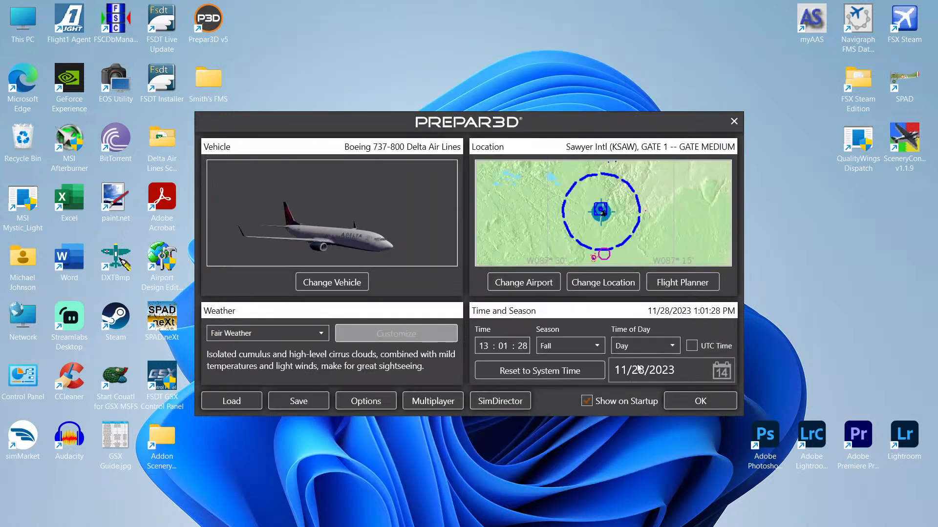
pyautogui.click(703, 408)
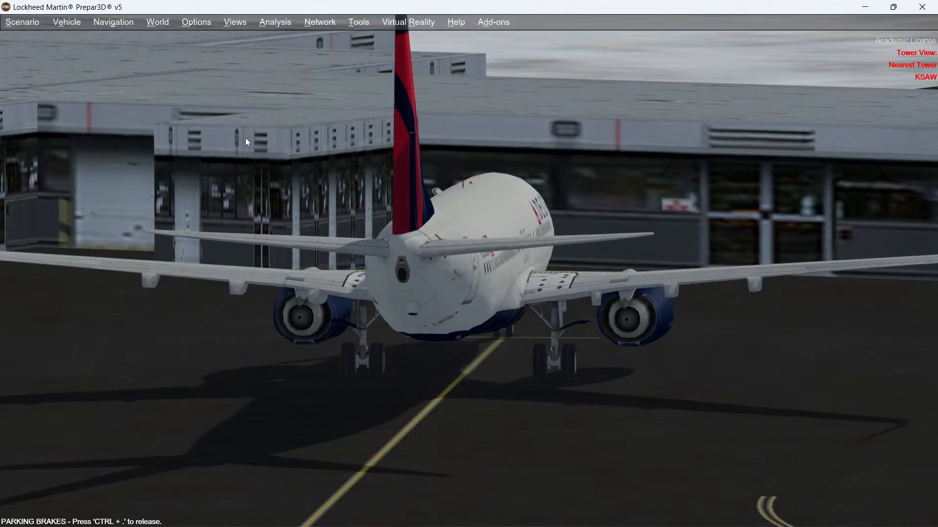
# Step: Switch between cockpit and outside views to inspect the aircraft and jetway at the KSAW gate
pyautogui.press('s')
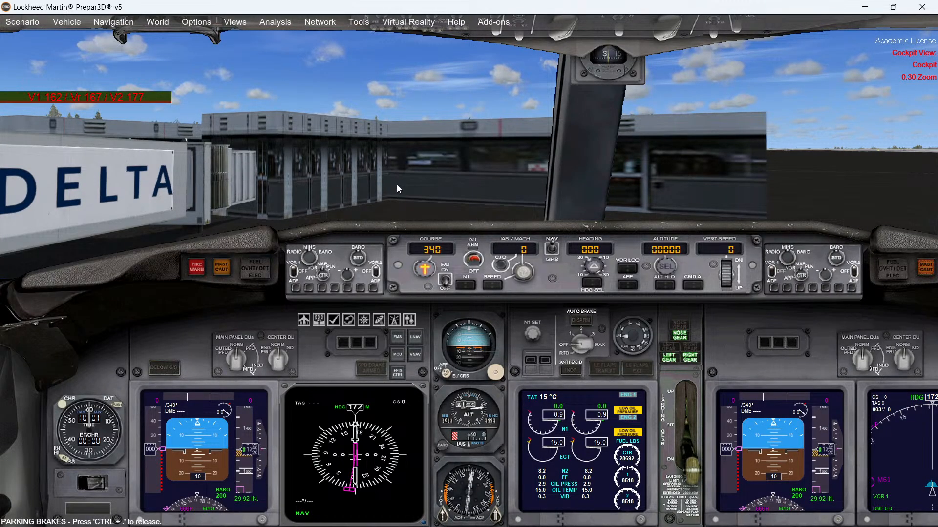
pyautogui.press('s')
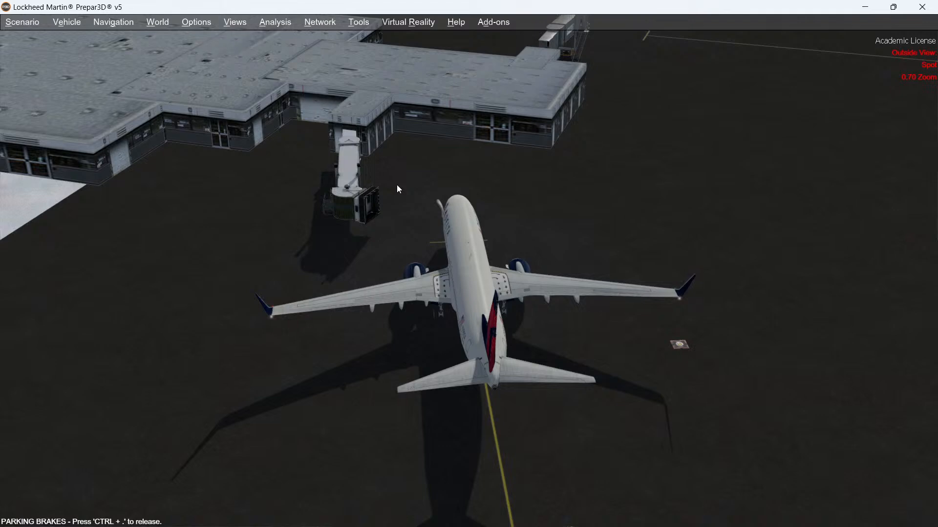
pyautogui.moveTo(396, 185); pyautogui.dragTo(229, 128, button='middle')
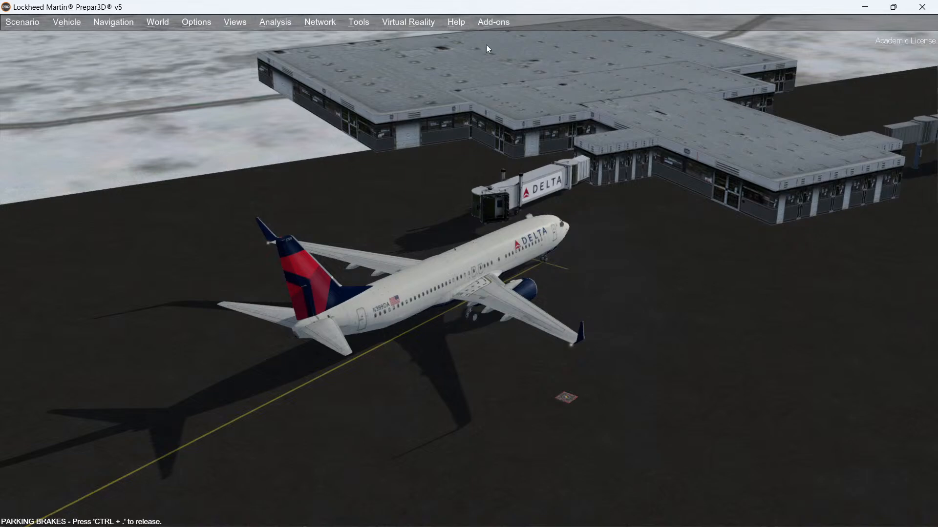
# Step: Open the GSX airport positions customization and preview Gate 1's parking editor, then exit it
pyautogui.click(493, 22)
pyautogui.moveTo(501, 133)
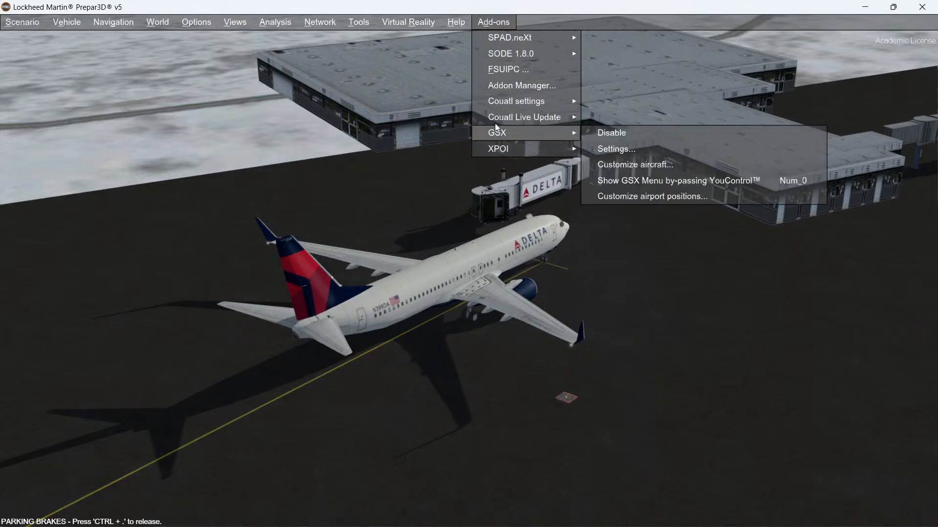
pyautogui.click(640, 197)
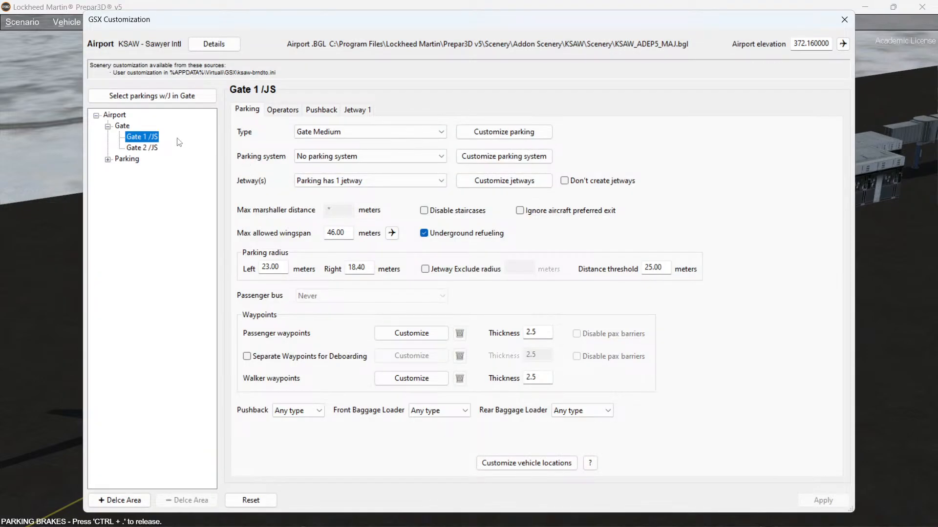
pyautogui.click(503, 131)
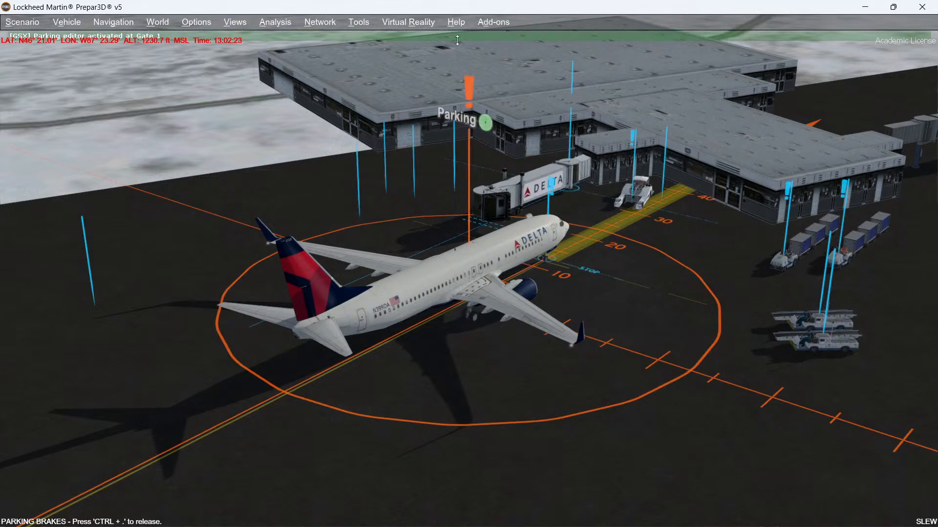
pyautogui.press('y')
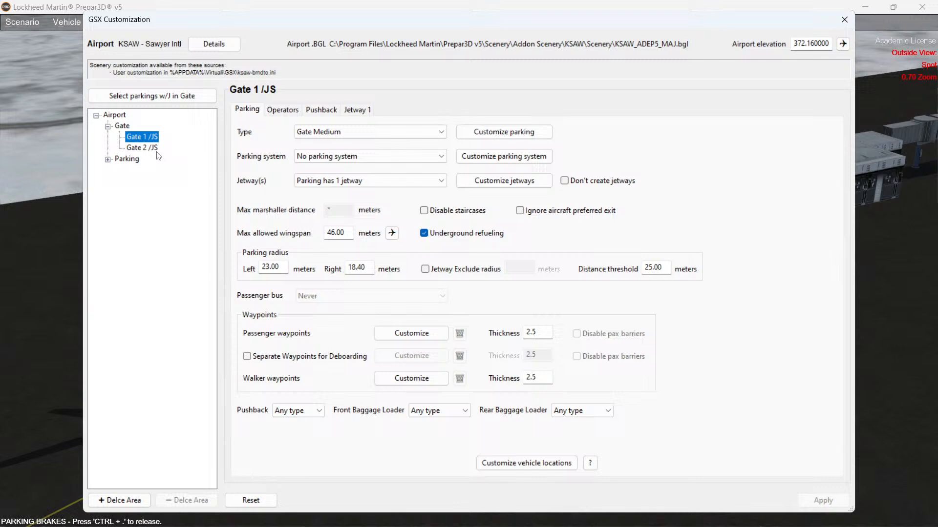
# Step: Preview Gate 2's parking editor, close the GSX customization, and zoom in on the Gate 2 jetway
pyautogui.click(146, 148)
pyautogui.click(506, 158)
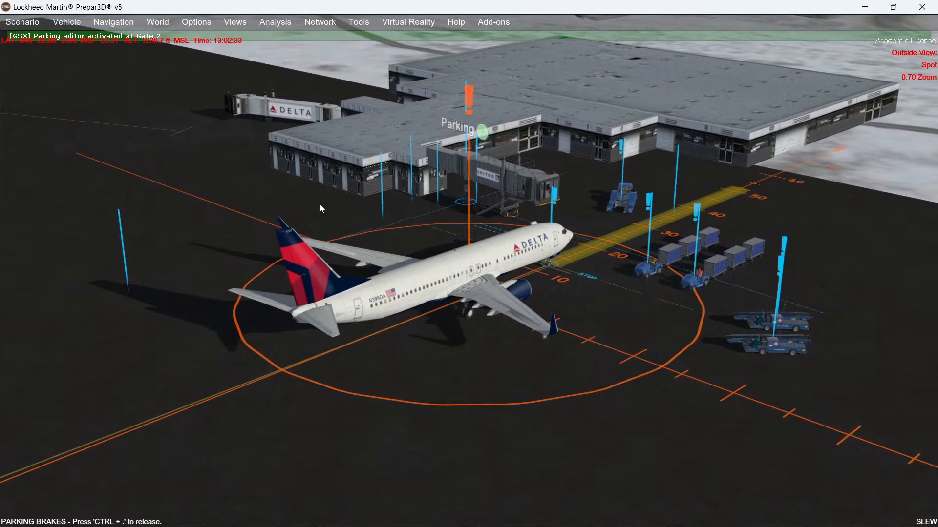
pyautogui.press('Escape')
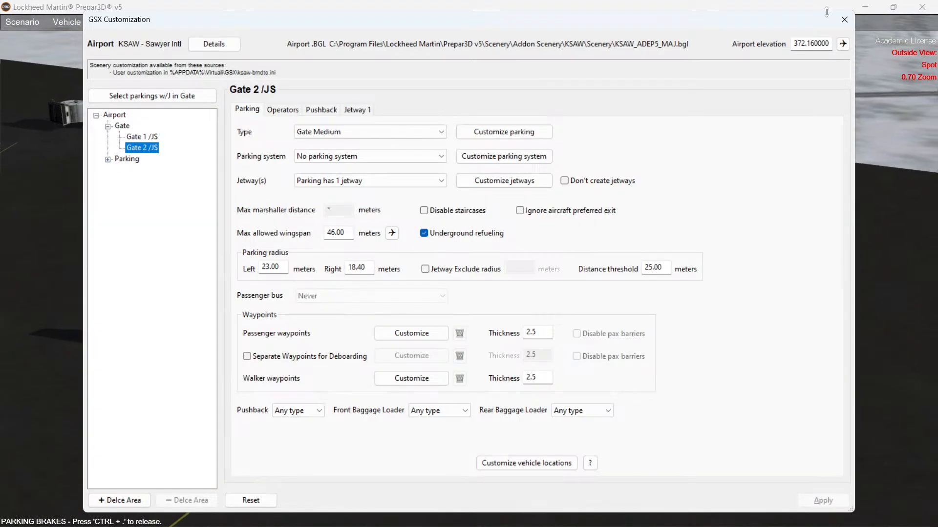
pyautogui.click(844, 20)
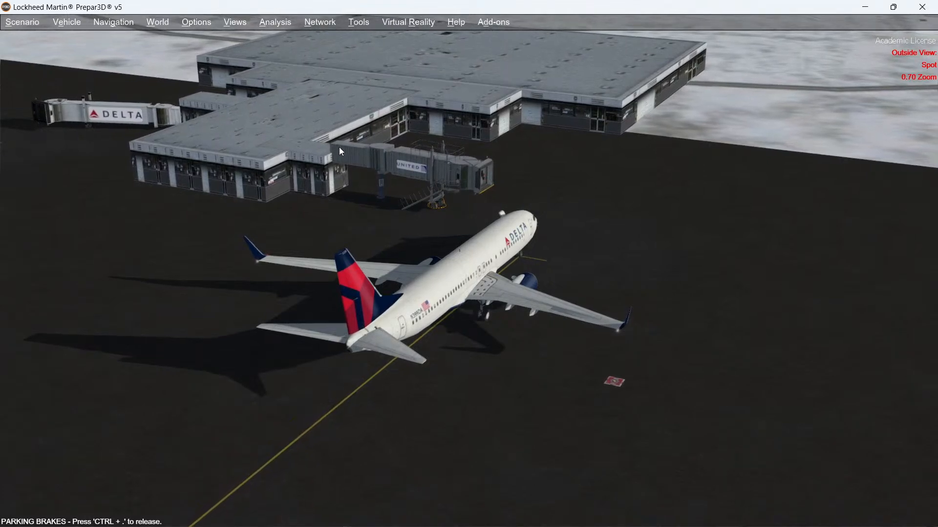
pyautogui.scroll(5, 344, 156)
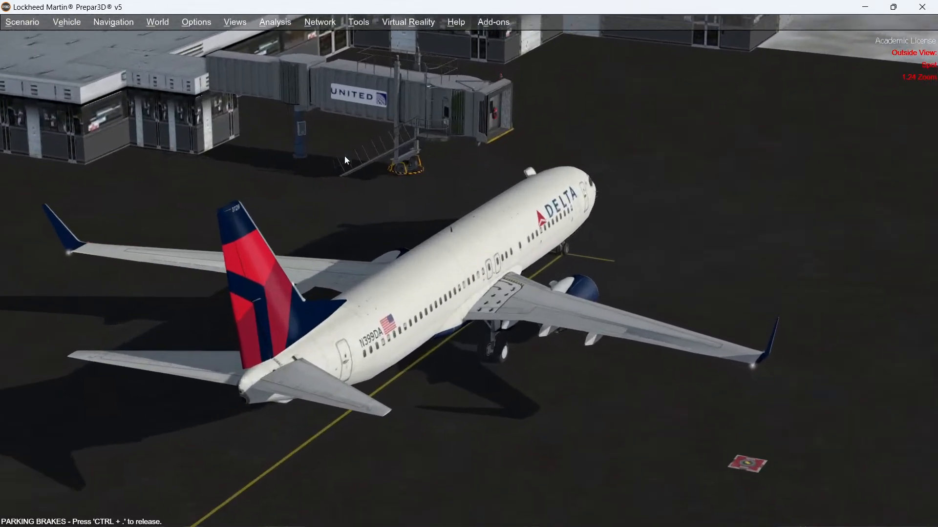
pyautogui.scroll(3, 345, 156)
pyautogui.moveTo(344, 156); pyautogui.dragTo(345, 156, button='middle')
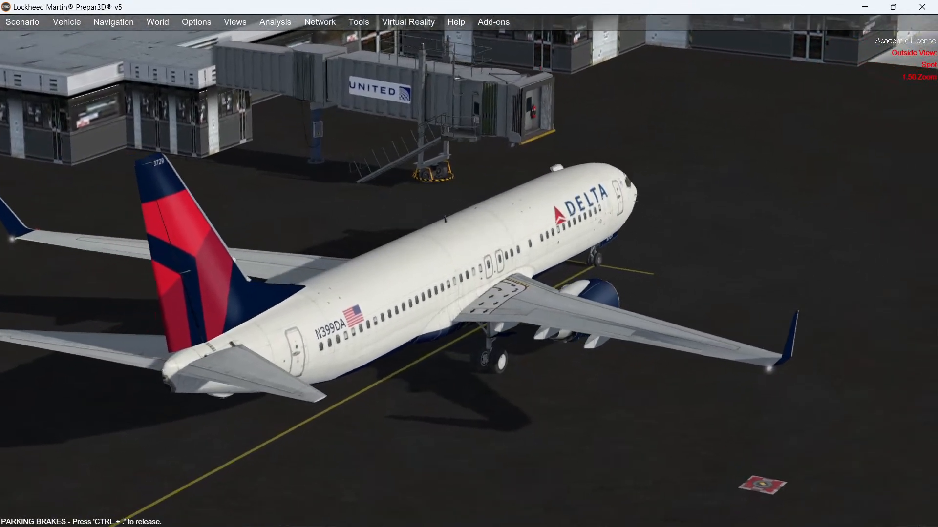
pyautogui.scroll(-5, 469, 264)
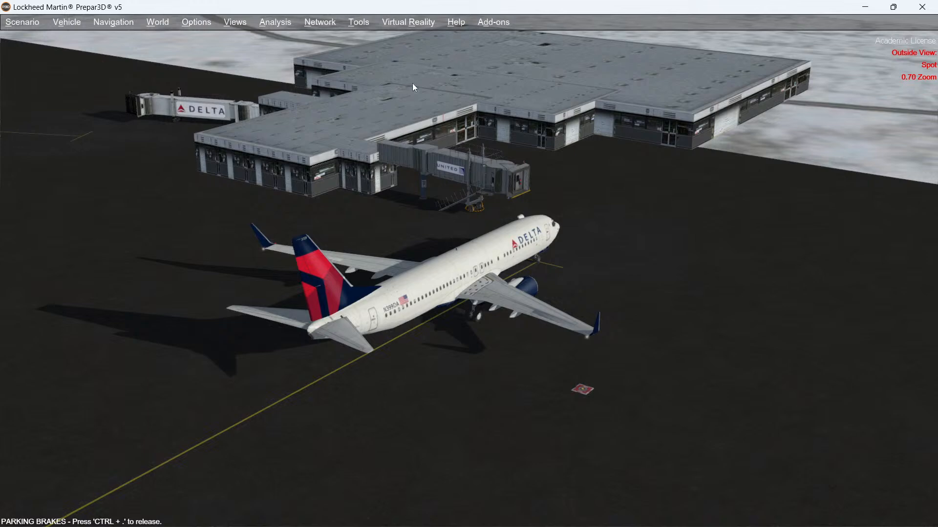
# Step: Reopen the GSX airport positions customization and view Gate 2's Jetway 1 settings
pyautogui.click(486, 23)
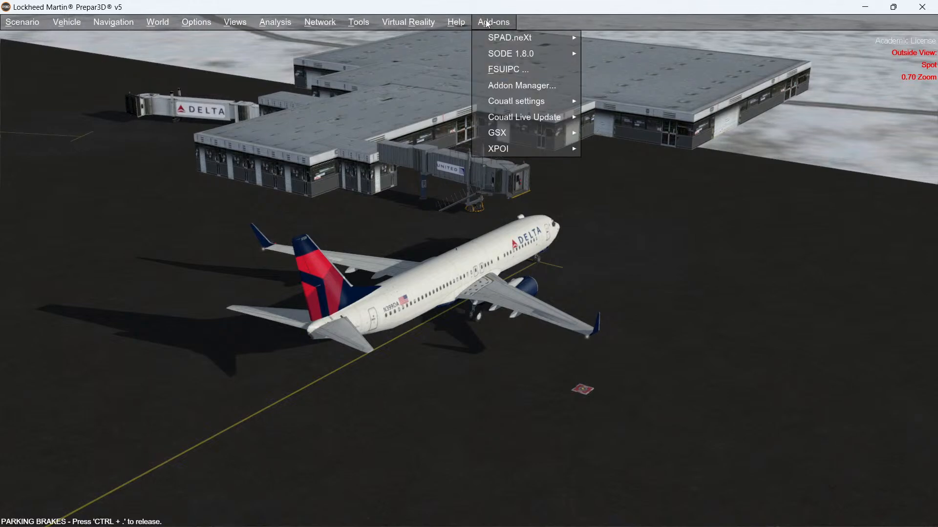
pyautogui.moveTo(508, 142)
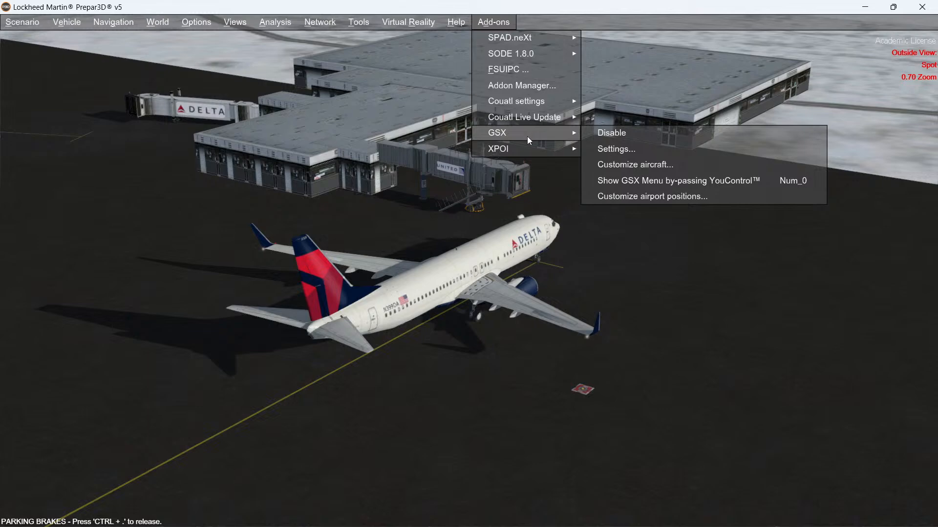
pyautogui.click(622, 198)
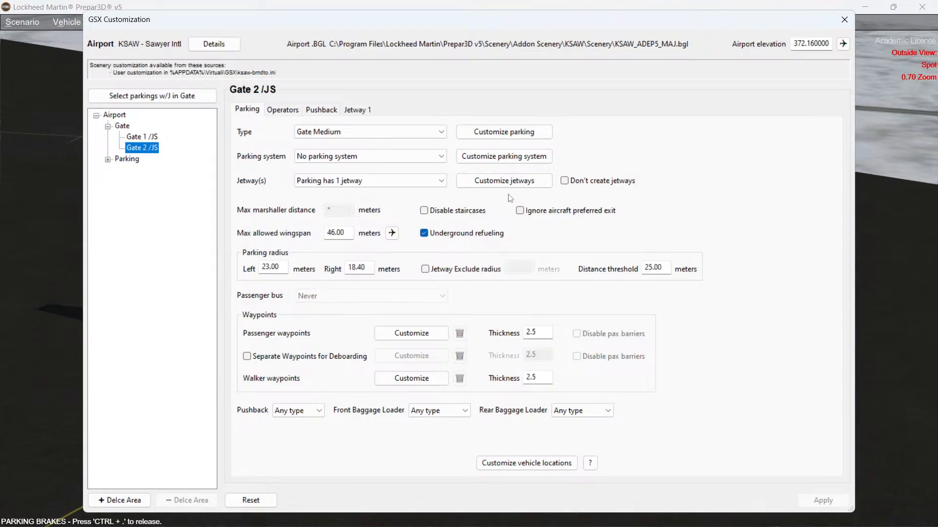
pyautogui.click(362, 112)
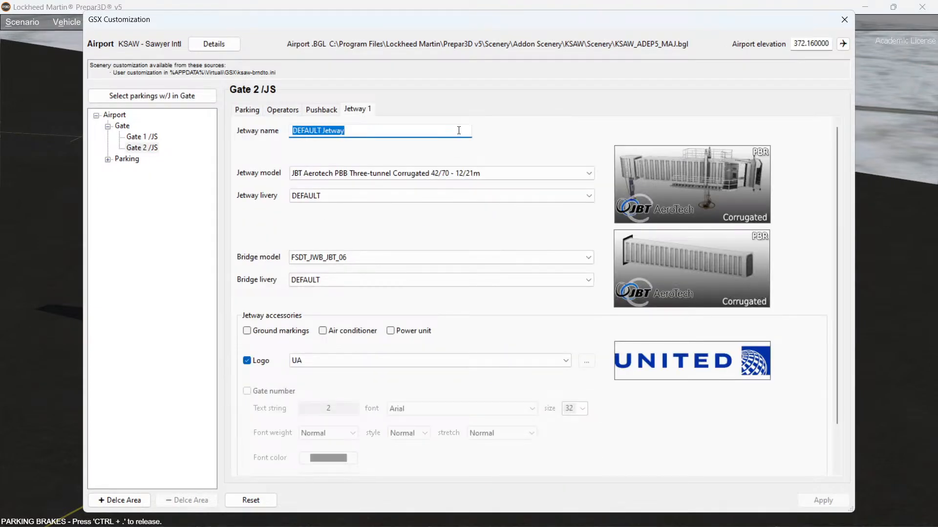
# Step: Set Gate 2's jetway model to ThyssenKrupp Low Level Three-tunnel LL 43/21-3 with the WHITE livery
pyautogui.click(590, 174)
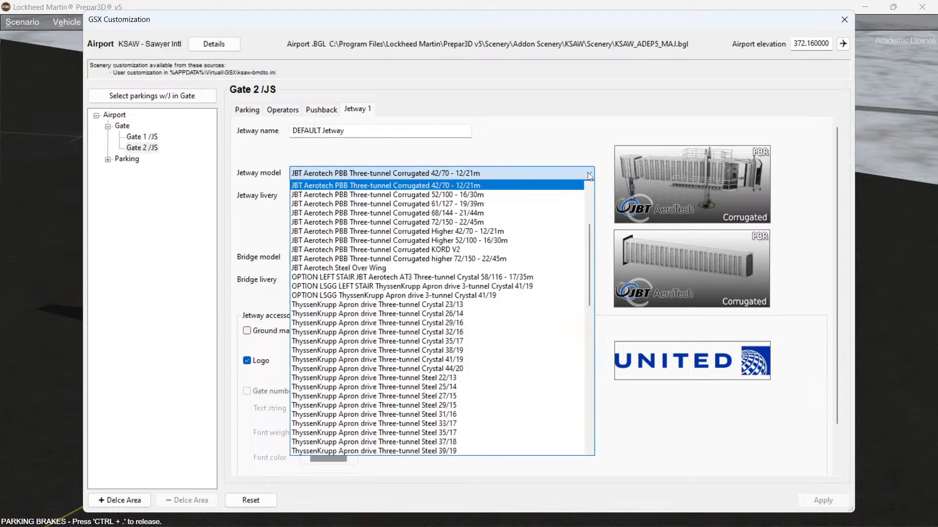
pyautogui.scroll(-4, 461, 268)
pyautogui.scroll(-6, 461, 268)
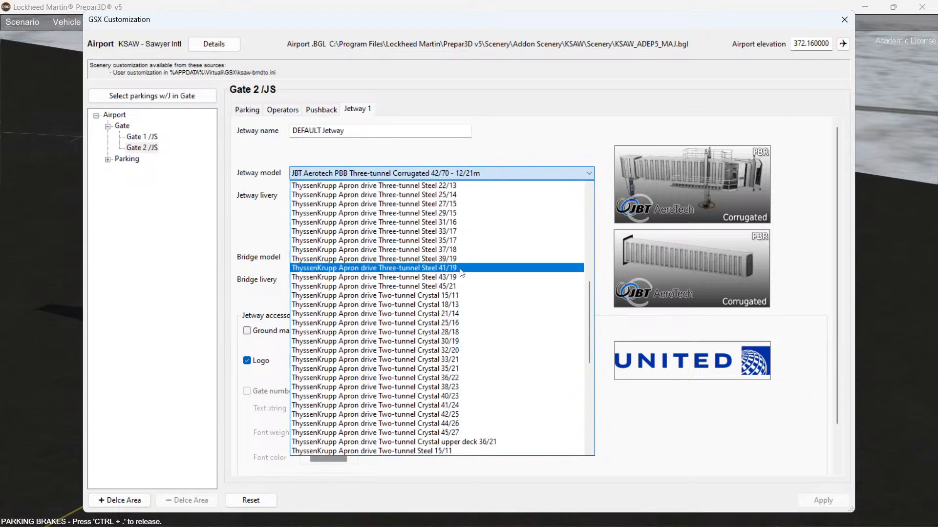
pyautogui.scroll(-8, 453, 299)
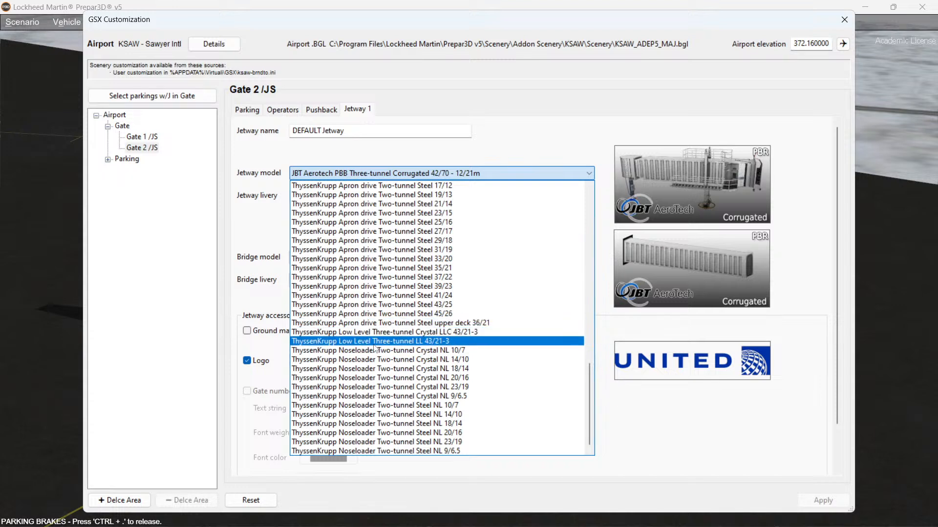
pyautogui.click(408, 341)
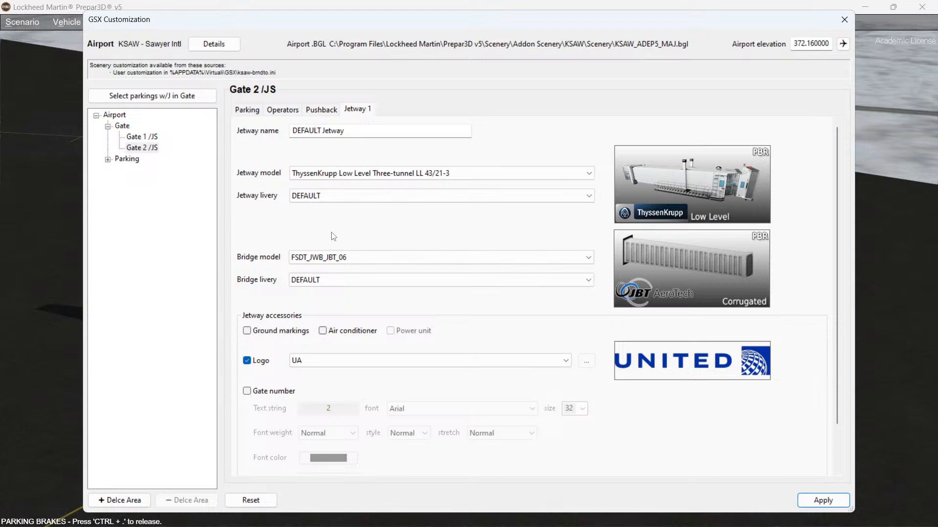
pyautogui.click(326, 197)
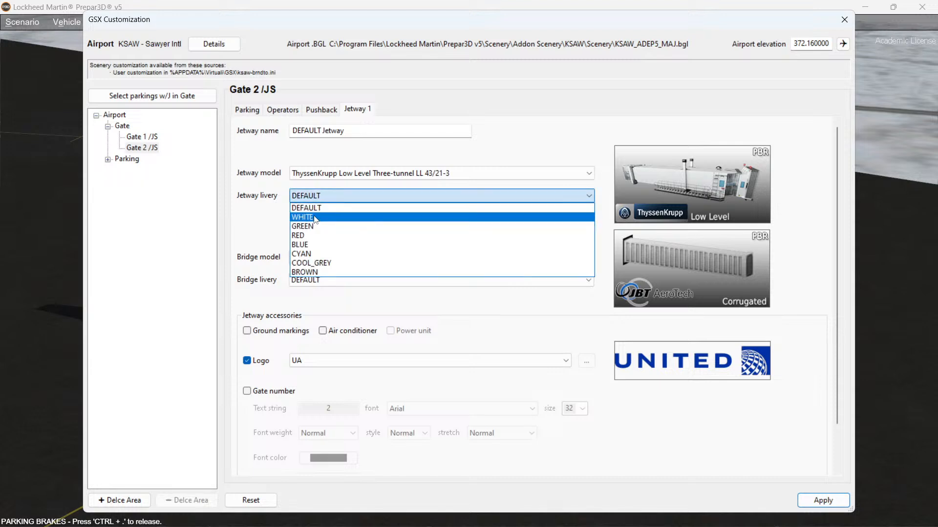
pyautogui.click(315, 218)
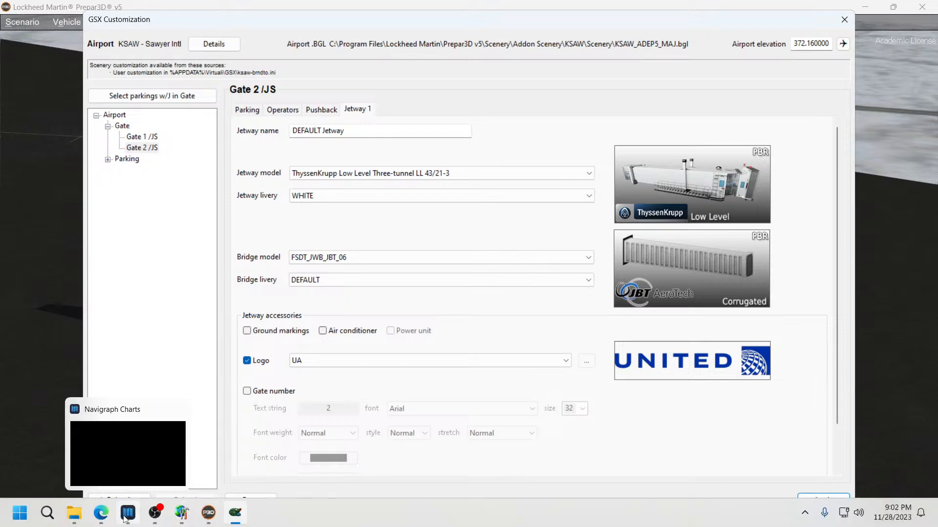
# Step: Switch to the browser and examine the real KSAW jetway in Google Maps Street View imagery
pyautogui.click(99, 514)
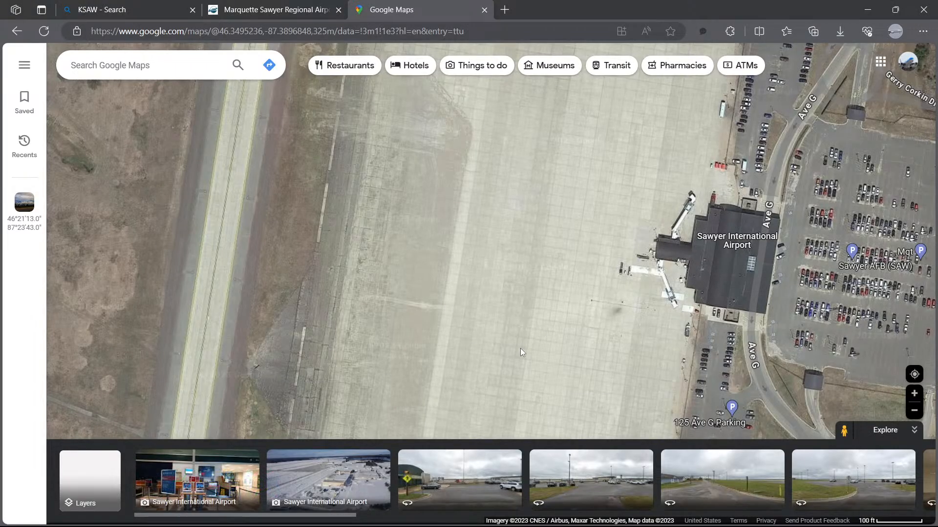
pyautogui.click(466, 464)
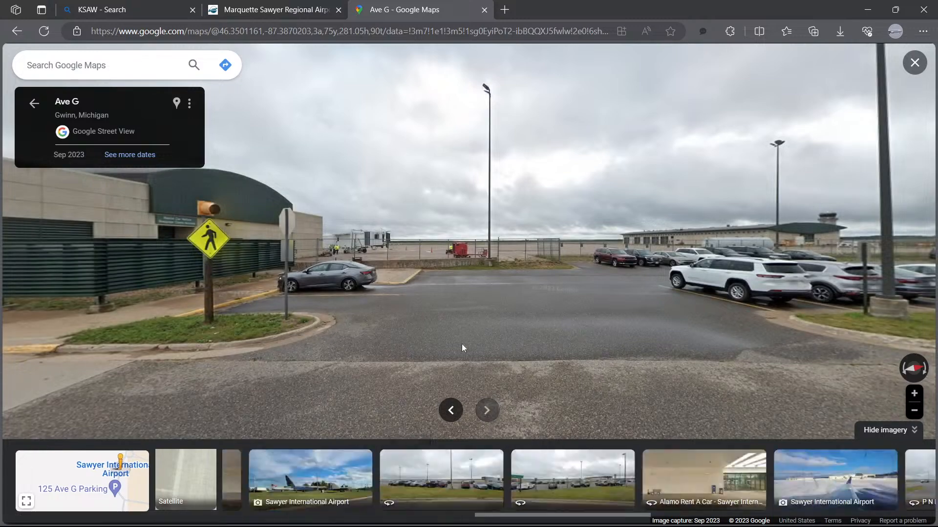
pyautogui.doubleClick(364, 263)
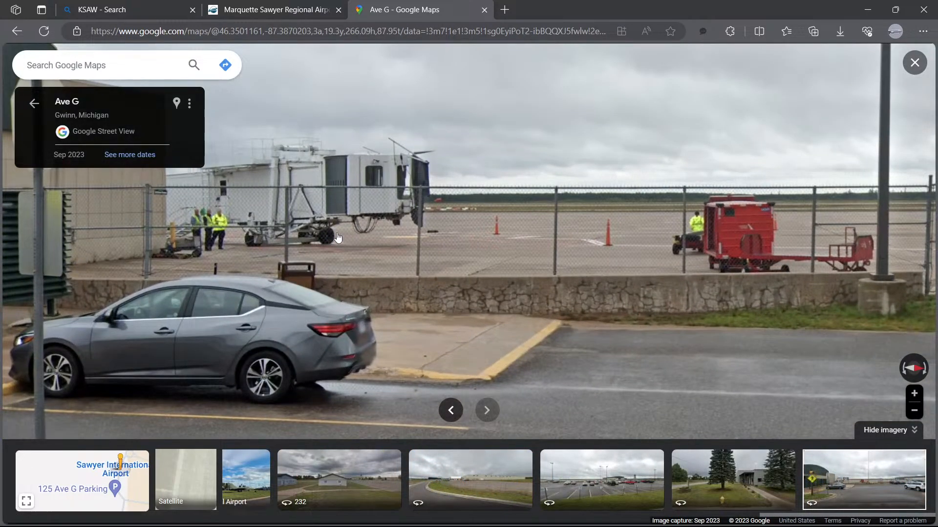
pyautogui.scroll(-3, 332, 236)
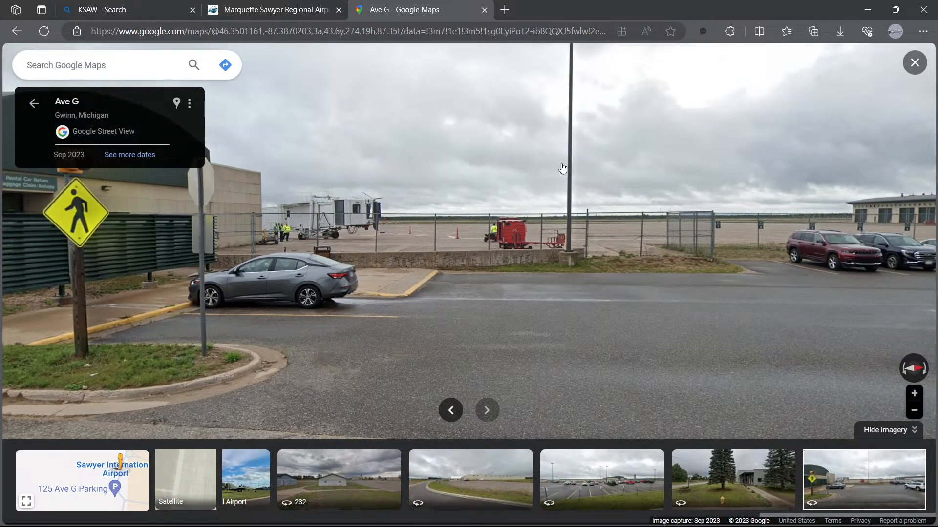
pyautogui.click(868, 12)
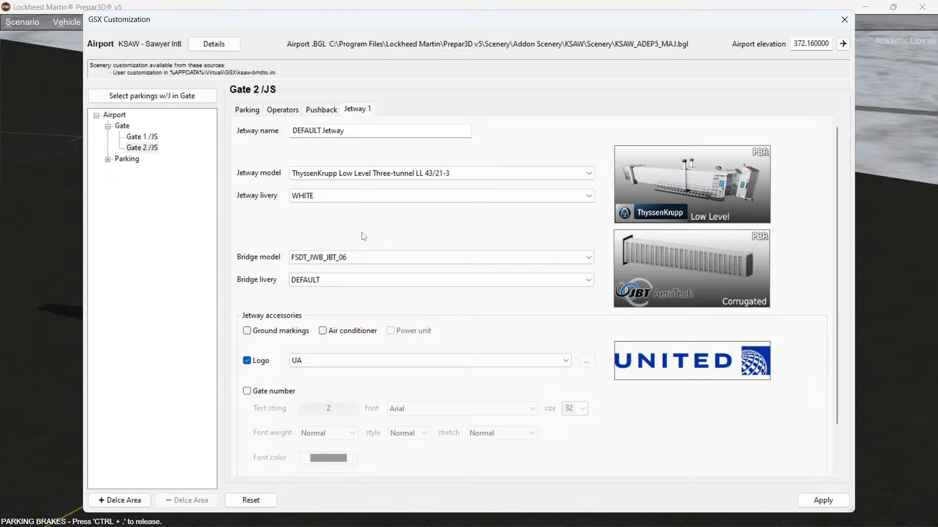
# Step: Apply the Gate 2 jetway changes and compare them with Gate 1's Jetway 1 settings
pyautogui.click(823, 501)
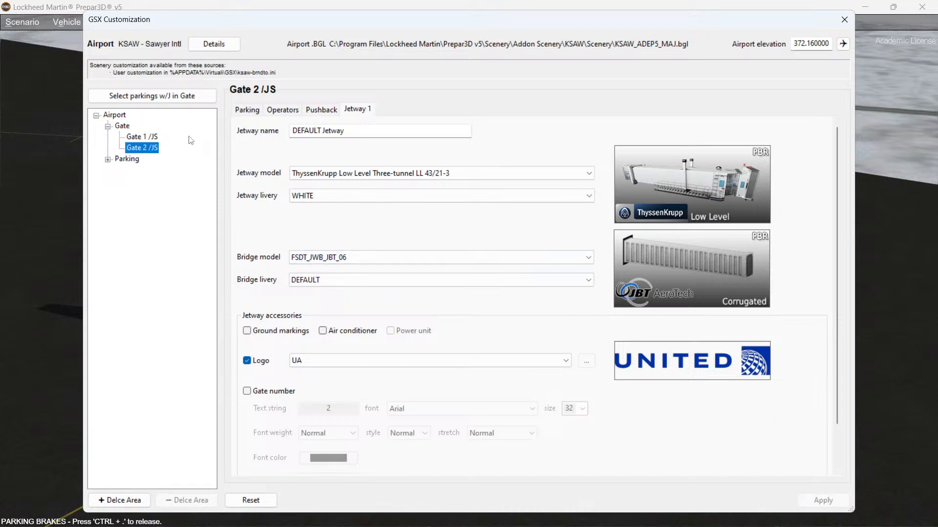
pyautogui.click(144, 137)
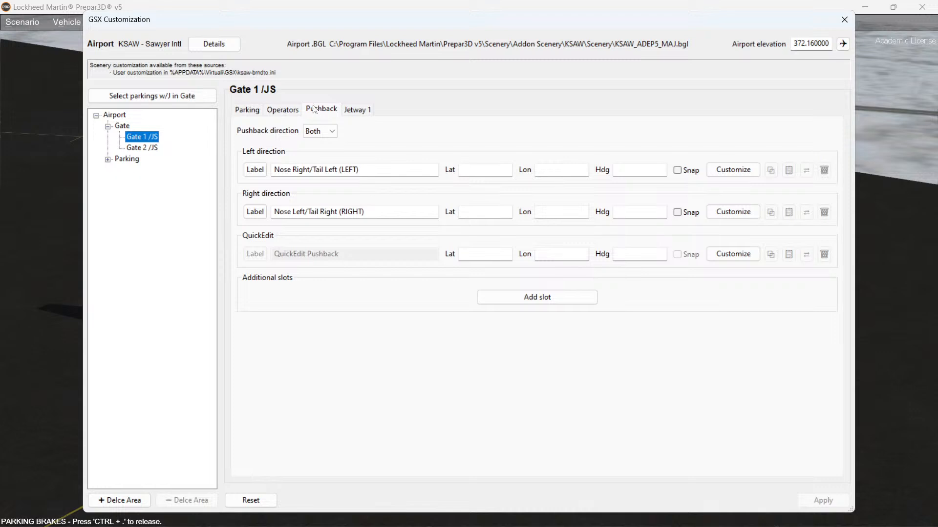
pyautogui.click(357, 109)
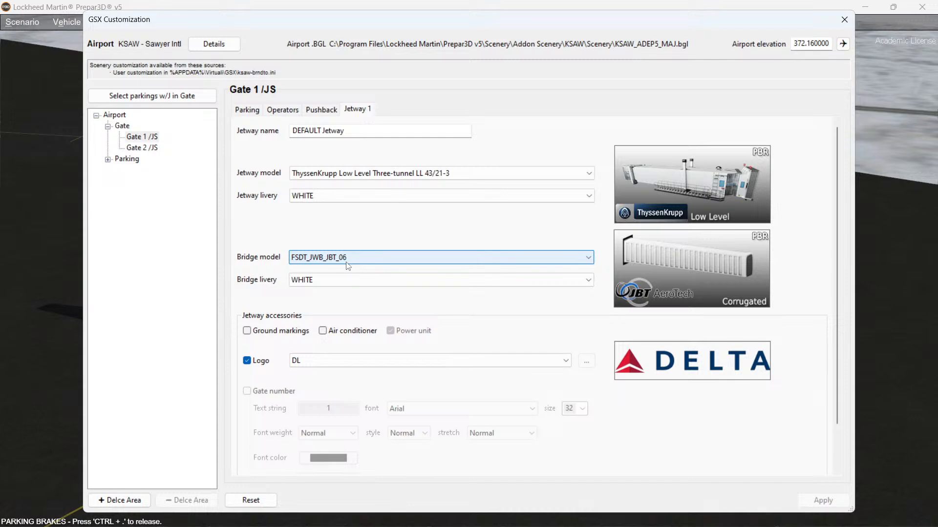
pyautogui.click(152, 148)
pyautogui.click(354, 111)
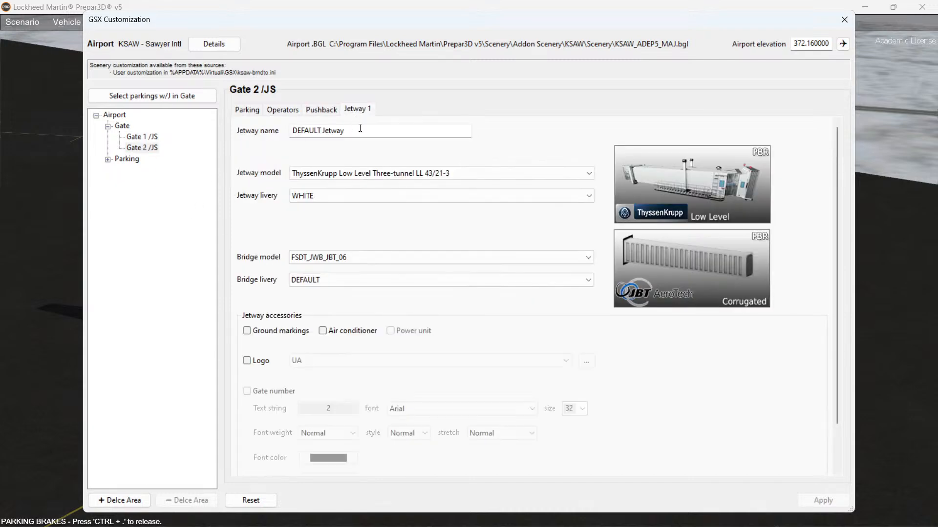
# Step: Set Gate 2's bridge livery to WHITE, re-enable the UA logo, and apply the changes
pyautogui.click(322, 284)
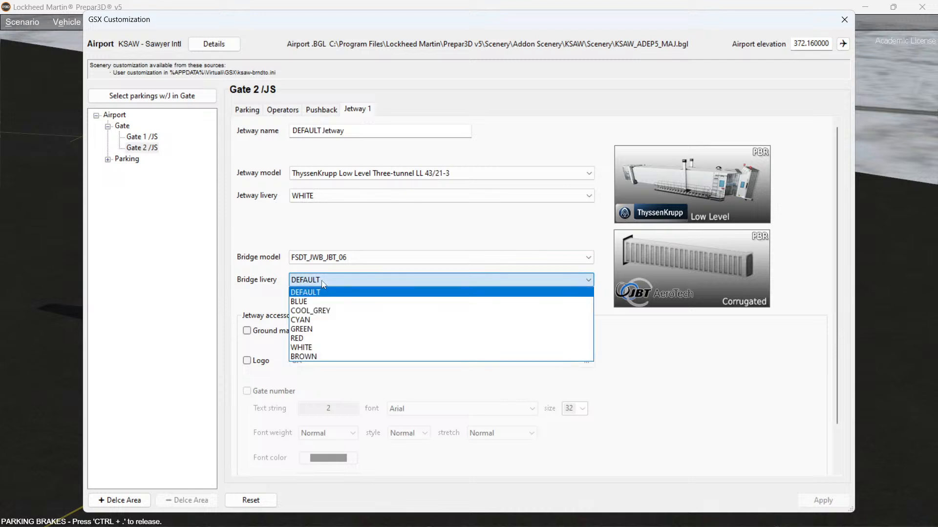
pyautogui.click(309, 344)
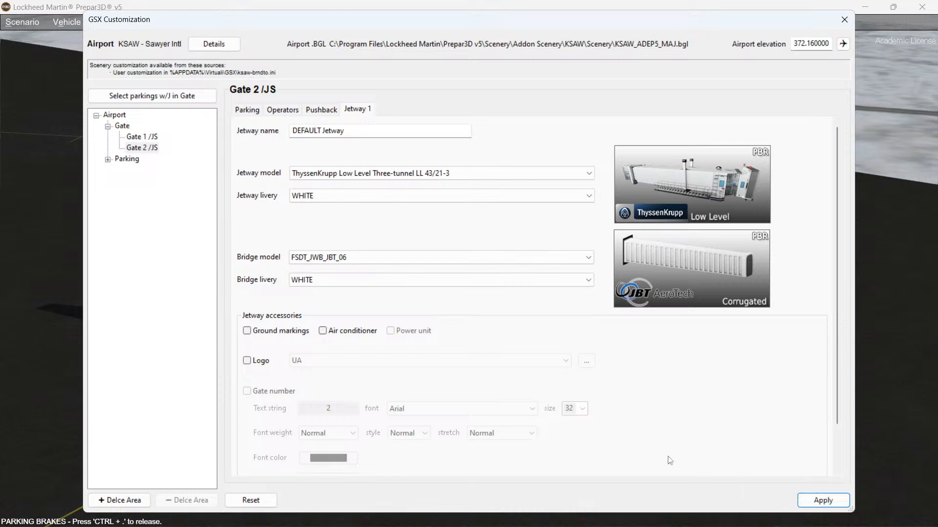
pyautogui.scroll(-1, 247, 365)
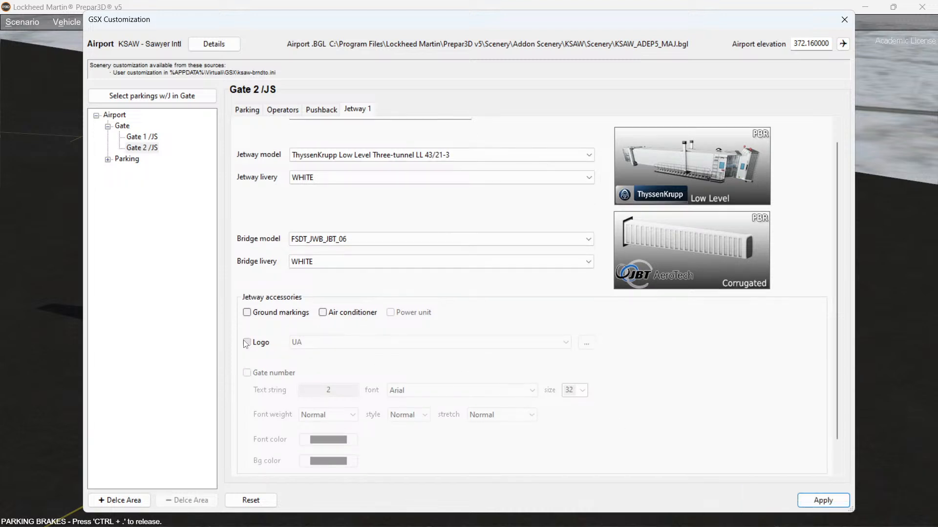
pyautogui.click(246, 343)
pyautogui.click(823, 501)
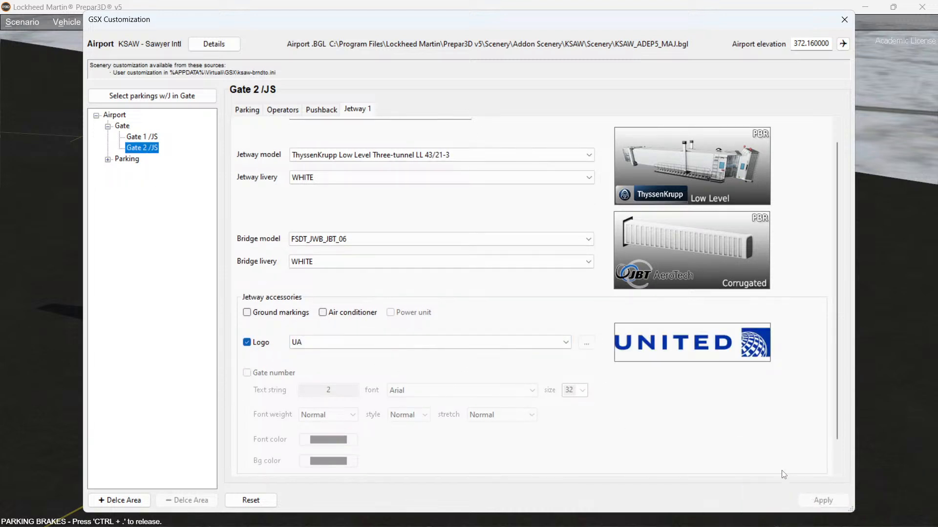
# Step: Close the GSX customization and inspect the updated Gate 2 jetway from outside the aircraft
pyautogui.click(844, 19)
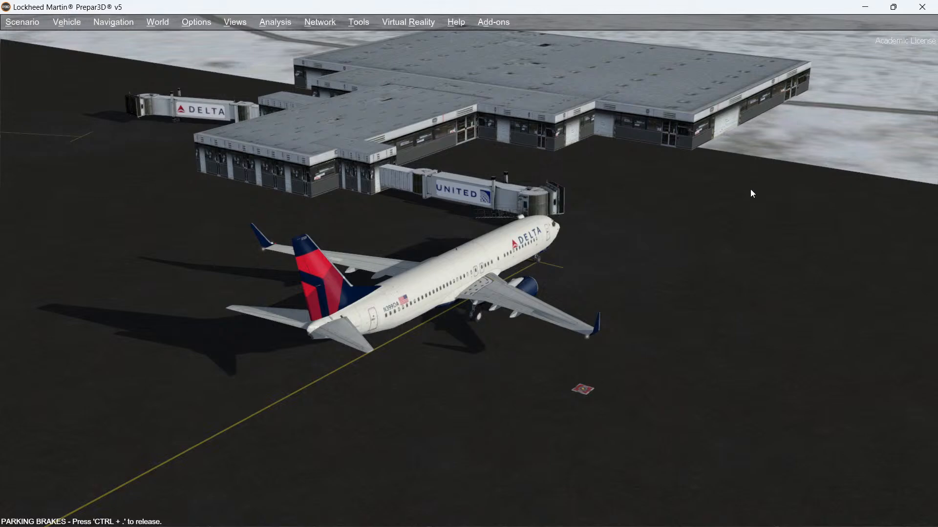
pyautogui.moveTo(750, 190); pyautogui.dragTo(751, 189, button='middle')
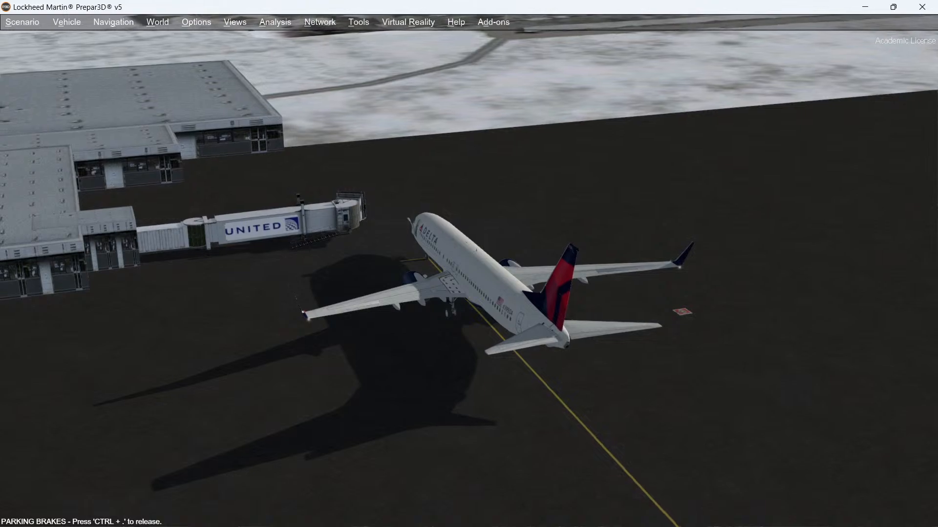
pyautogui.moveTo(751, 189); pyautogui.dragTo(750, 190, button='middle')
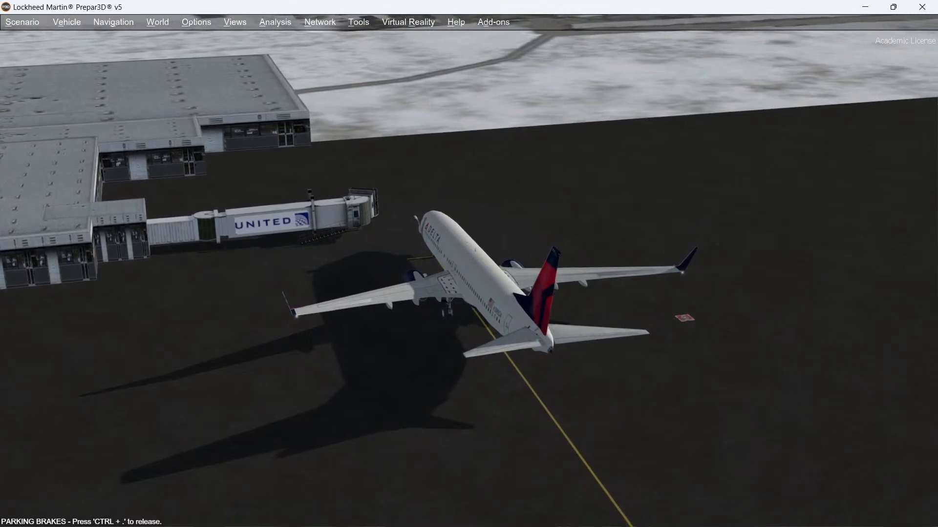
# Step: Open the GSX airport positions customization and enter Gate 2's 3D parking editor
pyautogui.click(485, 22)
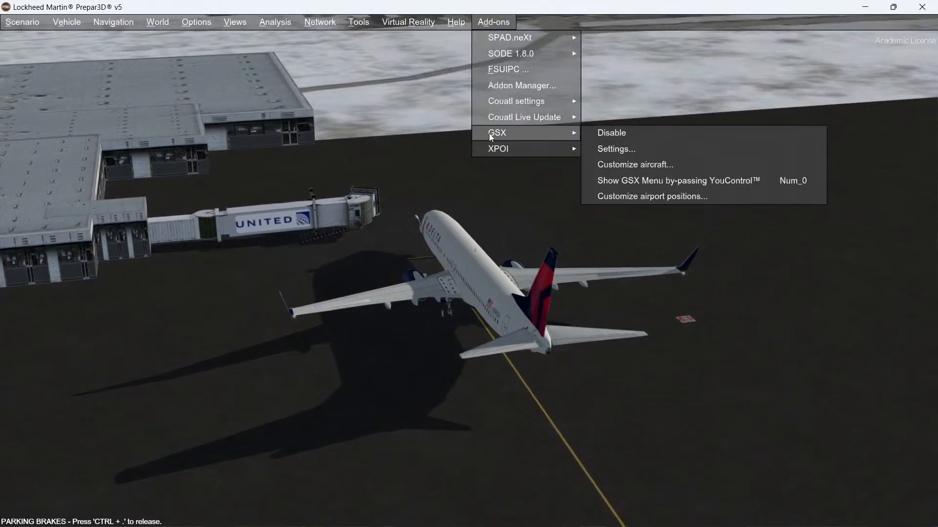
pyautogui.click(625, 196)
pyautogui.click(517, 130)
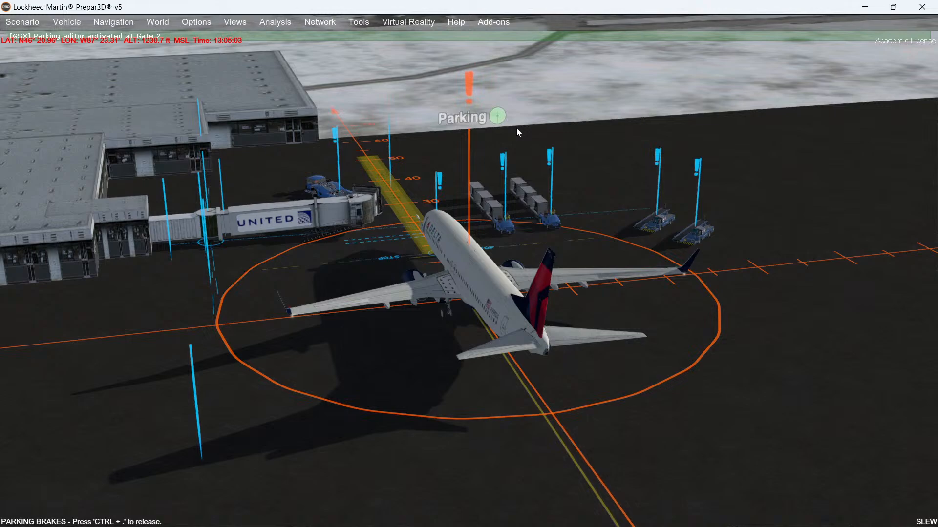
pyautogui.moveTo(516, 128); pyautogui.dragTo(350, 125, button='middle')
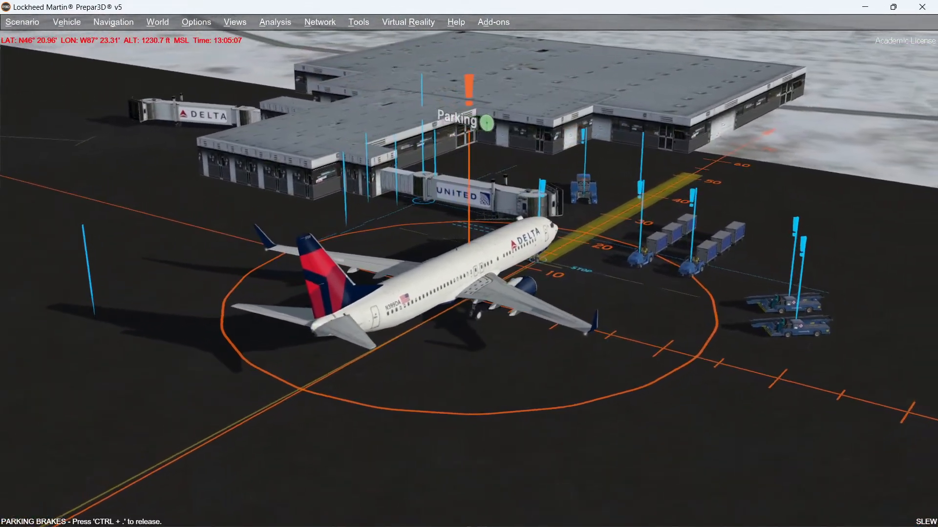
# Step: Cycle through Gate 2's parking editor objects to the jetway, then exit the editor and close the customization
pyautogui.press('Tab')
pyautogui.press('Tab')
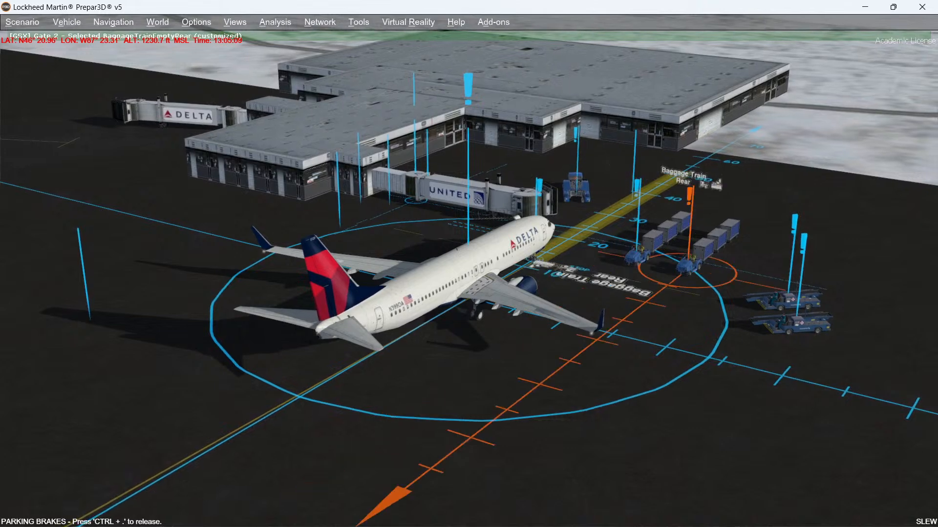
pyautogui.press('Tab')
pyautogui.press('Tab')
pyautogui.press('Tab')
pyautogui.press('Tab')
pyautogui.press('Tab')
pyautogui.press('Tab')
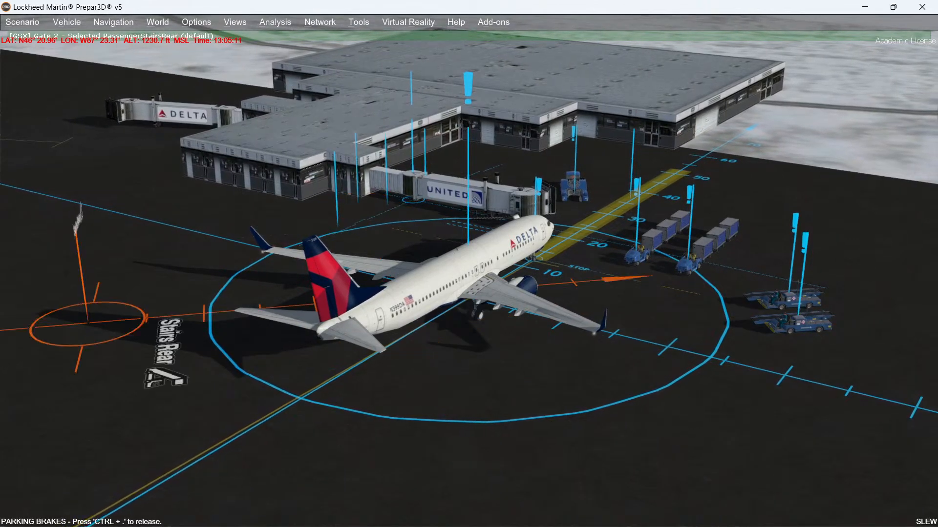
pyautogui.press('Tab')
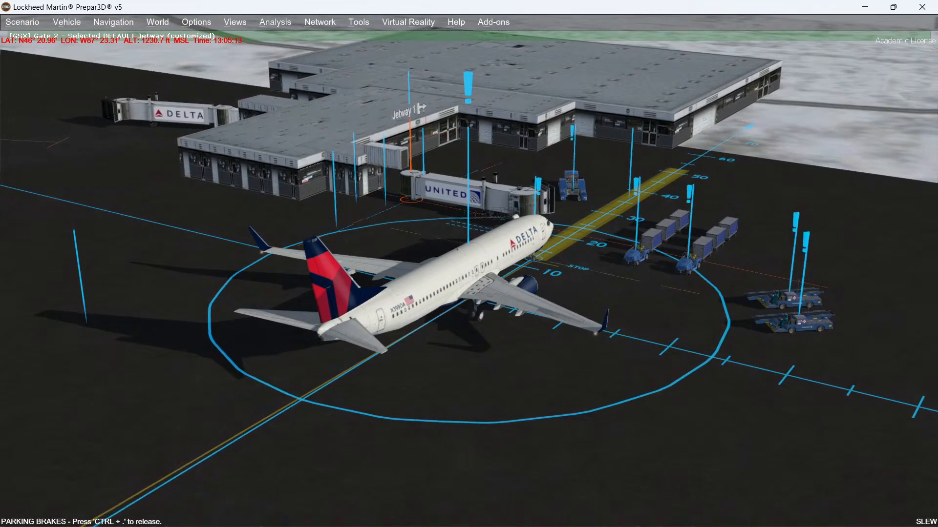
pyautogui.press('Left')
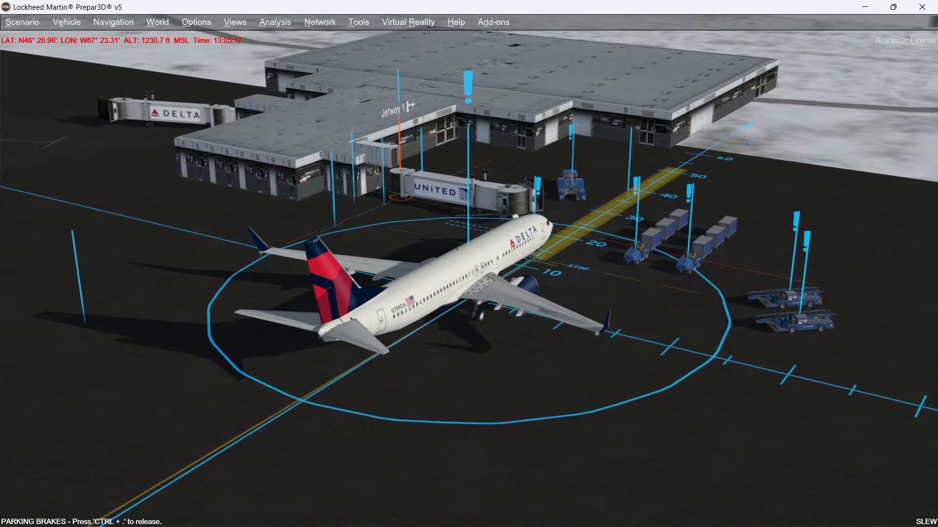
pyautogui.press('Escape')
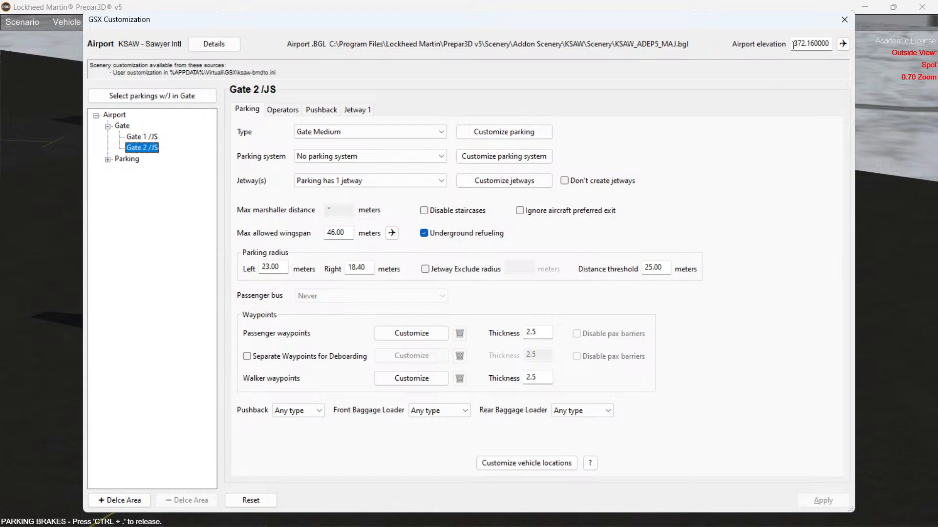
pyautogui.click(845, 20)
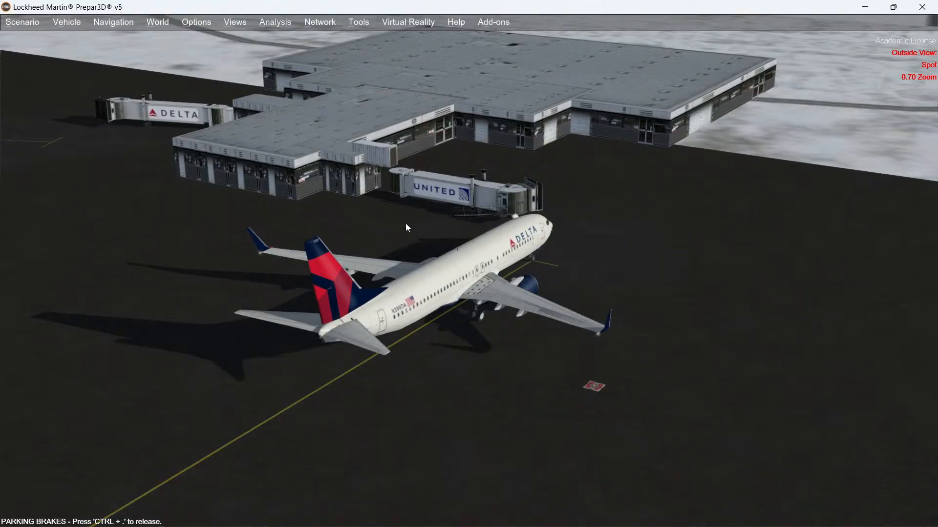
# Step: Reopen the GSX airport positions customization for Gate 2
pyautogui.moveTo(405, 224); pyautogui.dragTo(405, 224, button='middle')
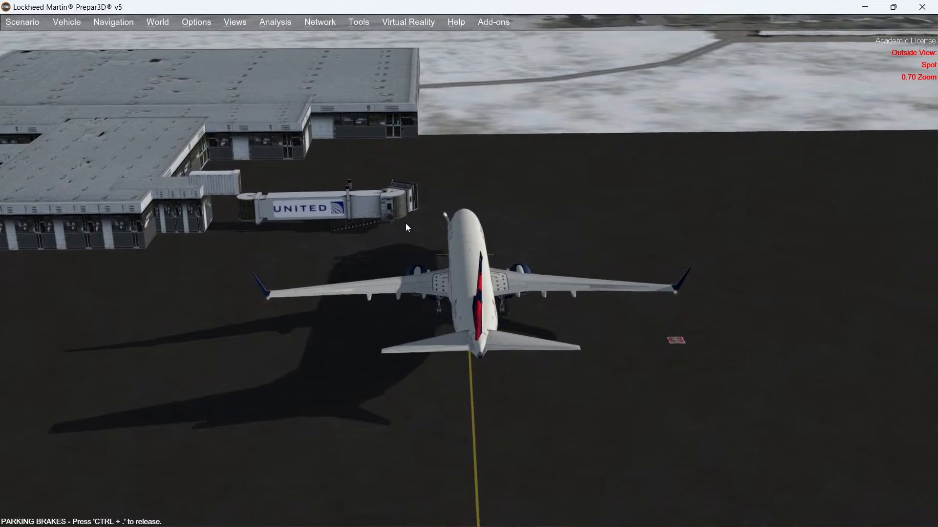
pyautogui.click(498, 21)
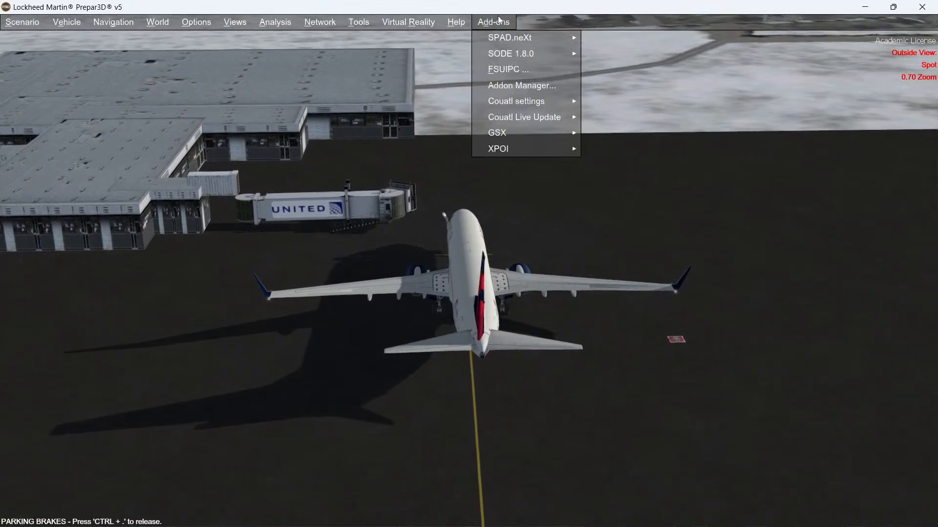
pyautogui.moveTo(498, 135)
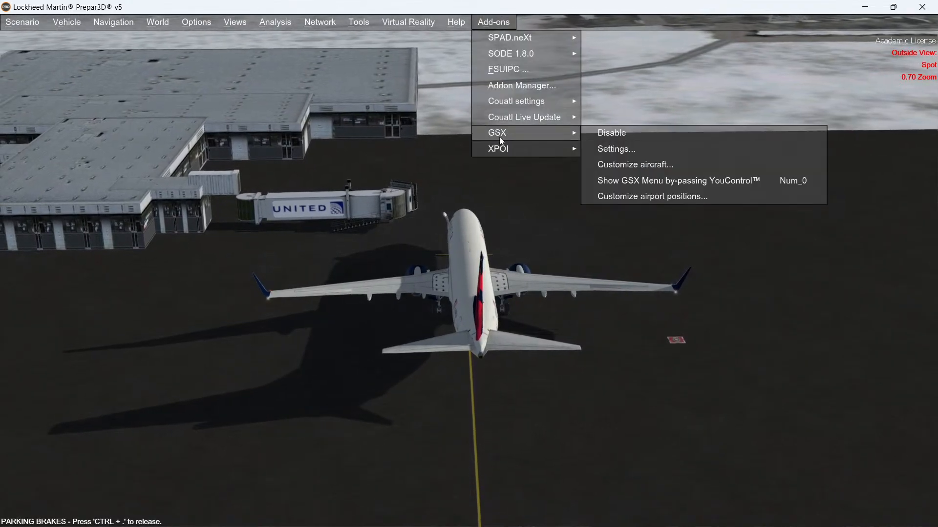
pyautogui.click(624, 196)
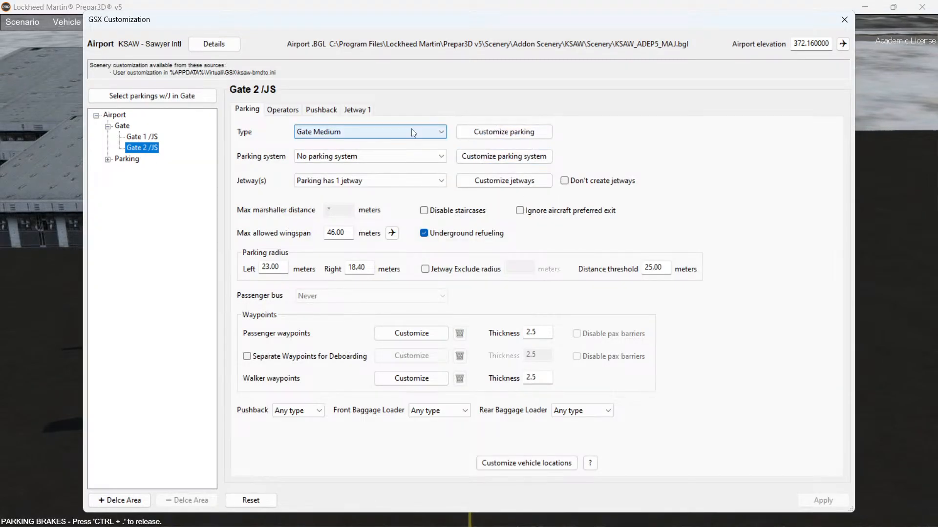
# Step: Enter Gate 2's 3D parking editor, cycle through its objects to the jetway, then leave the editor and close the customization
pyautogui.click(492, 133)
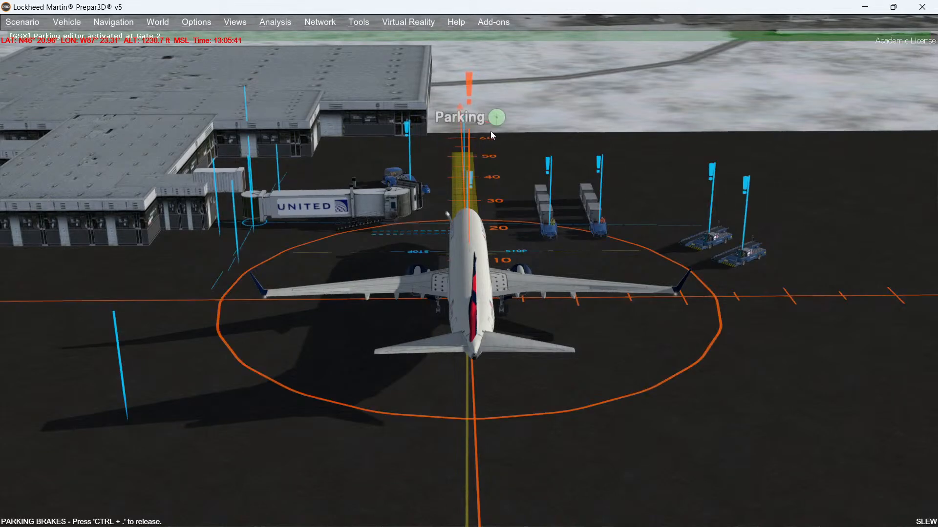
pyautogui.press('Tab')
pyautogui.press('Tab')
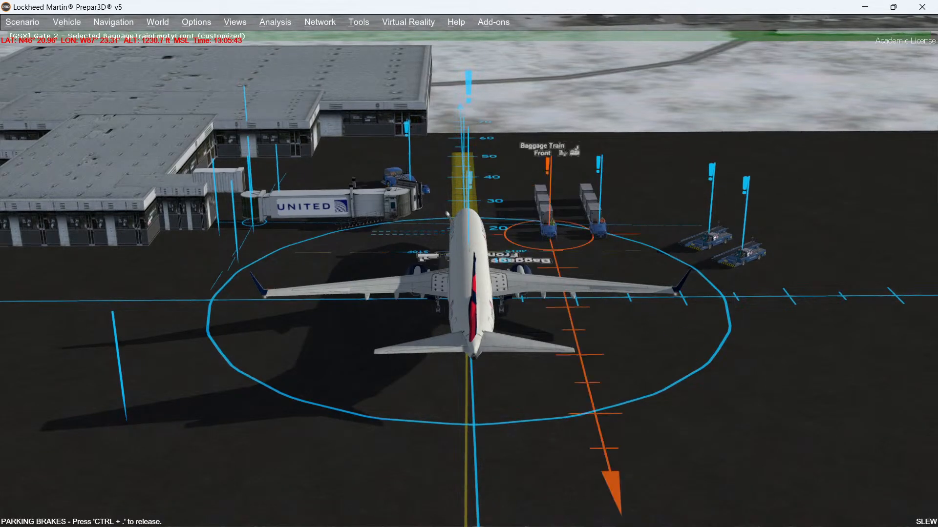
pyautogui.press('Tab')
pyautogui.press('Tab')
pyautogui.press('Tab')
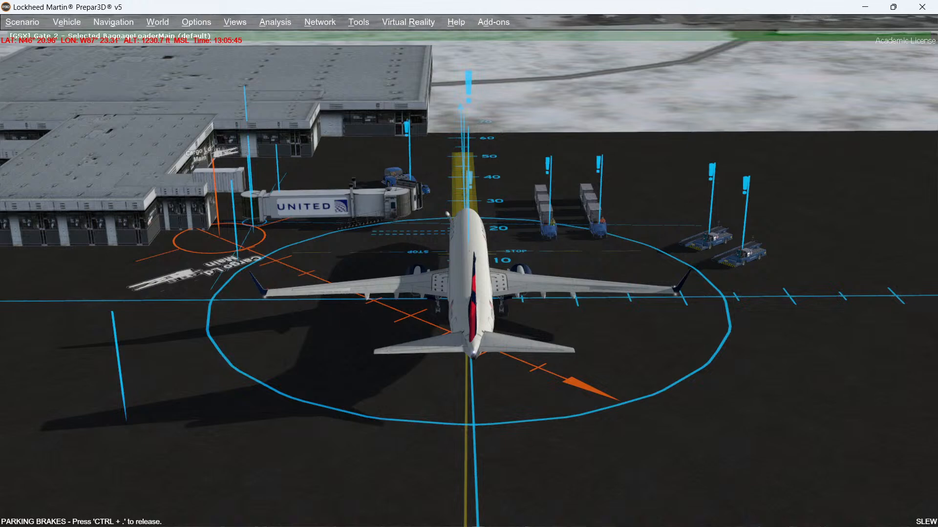
pyautogui.press('Tab')
pyautogui.press('Tab')
pyautogui.press('Tab')
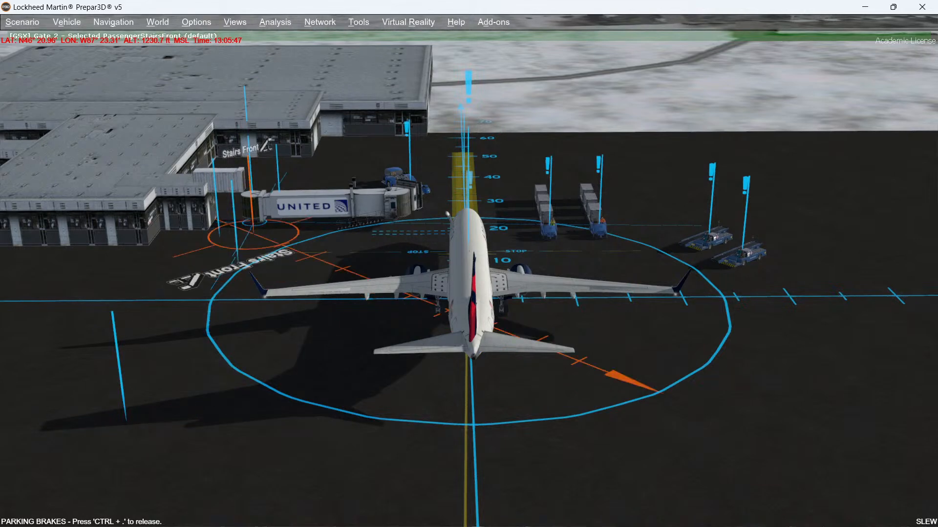
pyautogui.press('Tab')
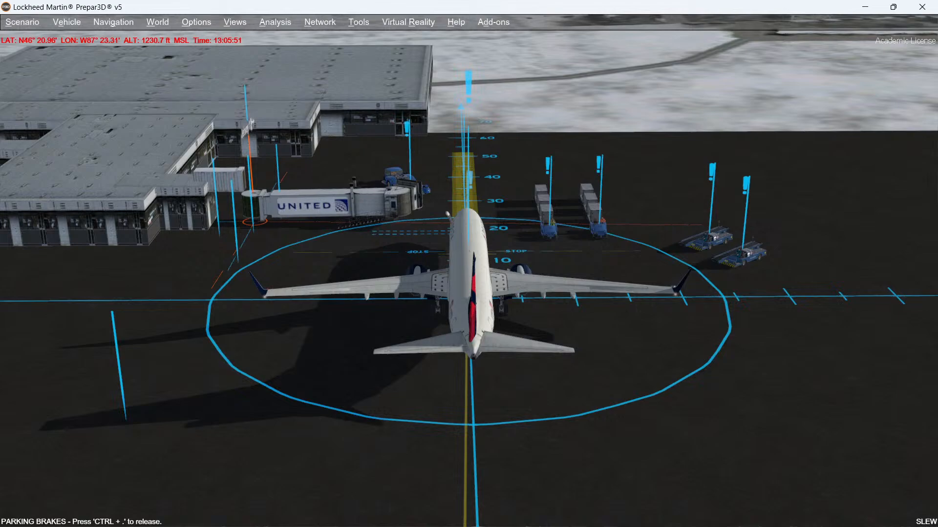
pyautogui.moveTo(469, 264); pyautogui.dragTo(173, 299, button='middle')
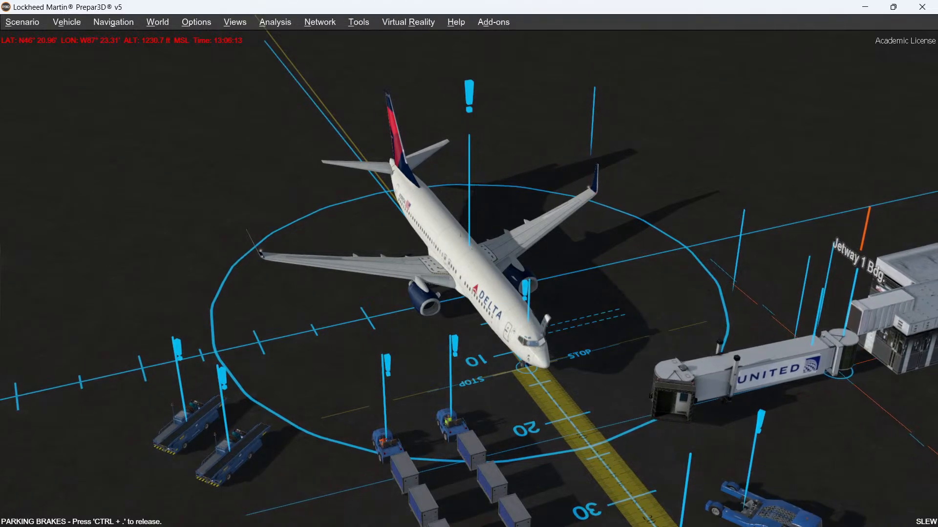
pyautogui.press('Escape')
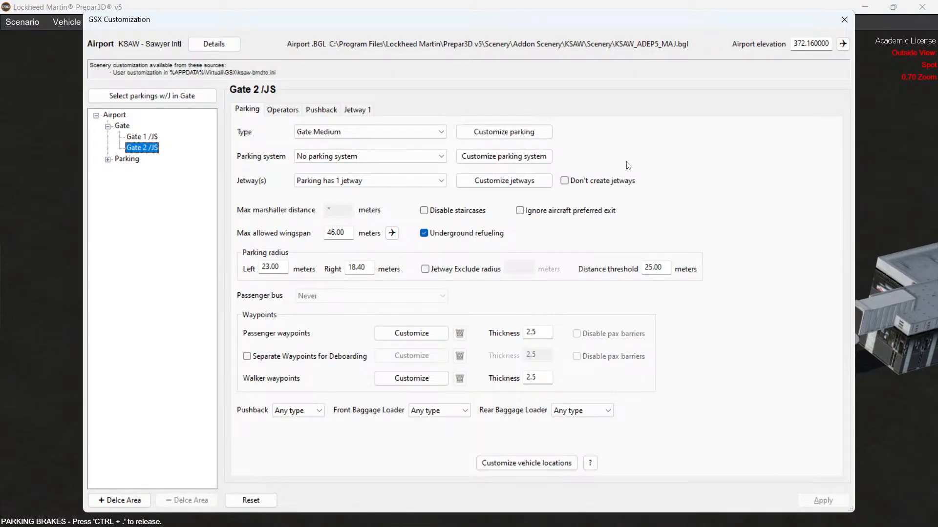
pyautogui.click(845, 20)
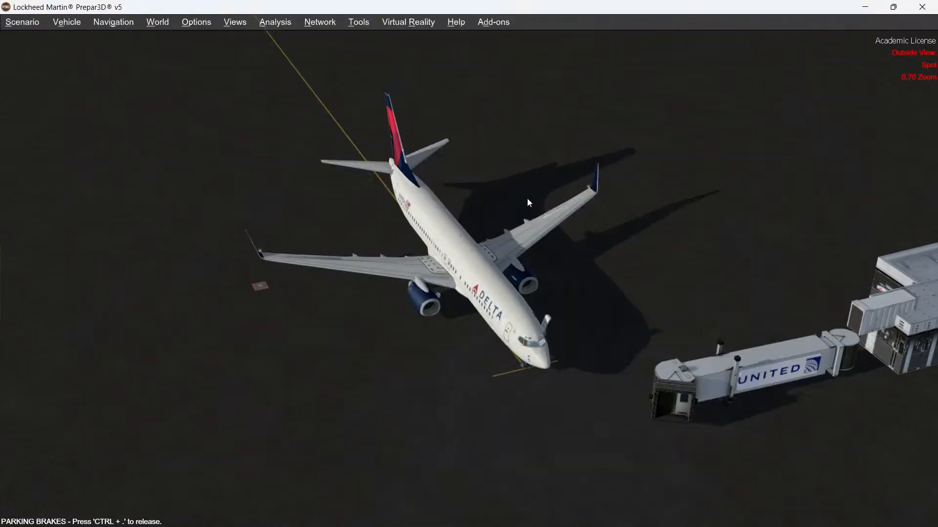
# Step: Reopen the airport positions customization and set Gate 2's Jetway 1 bridge model to FSDT_JWB_JBT_03 with WHITE livery, applying it
pyautogui.moveTo(526, 199); pyautogui.dragTo(526, 198, button='middle')
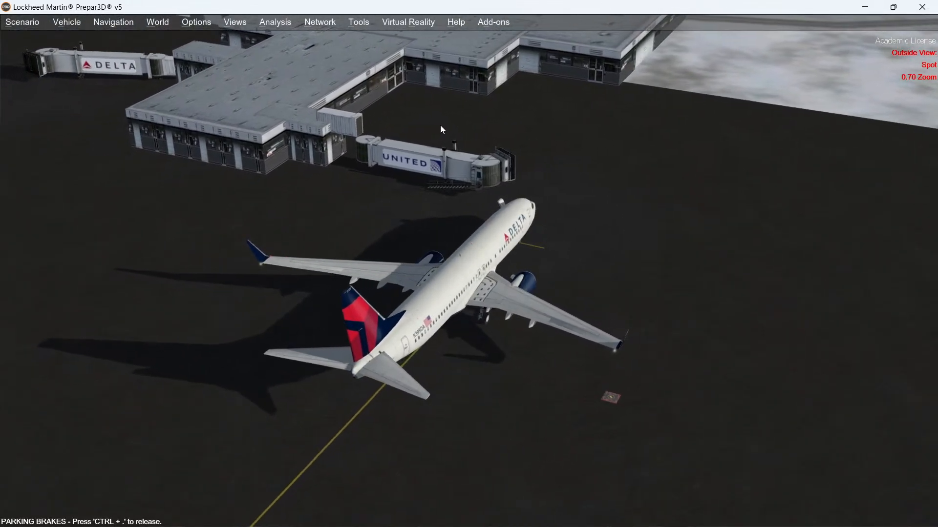
pyautogui.click(492, 22)
pyautogui.moveTo(509, 135)
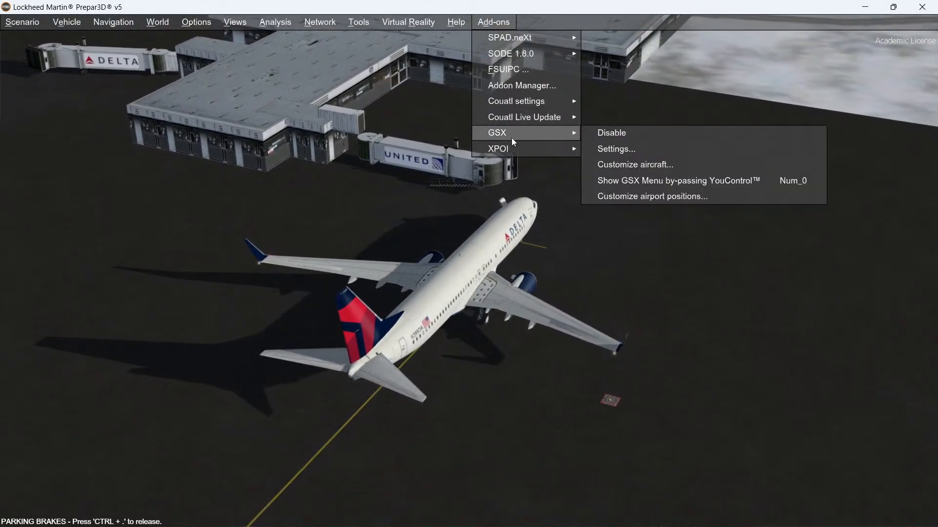
pyautogui.click(650, 197)
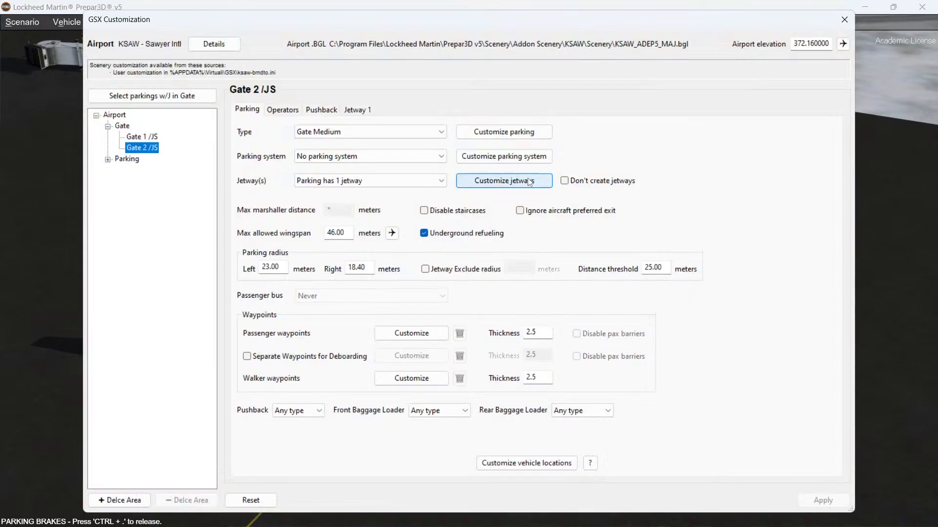
pyautogui.click(356, 111)
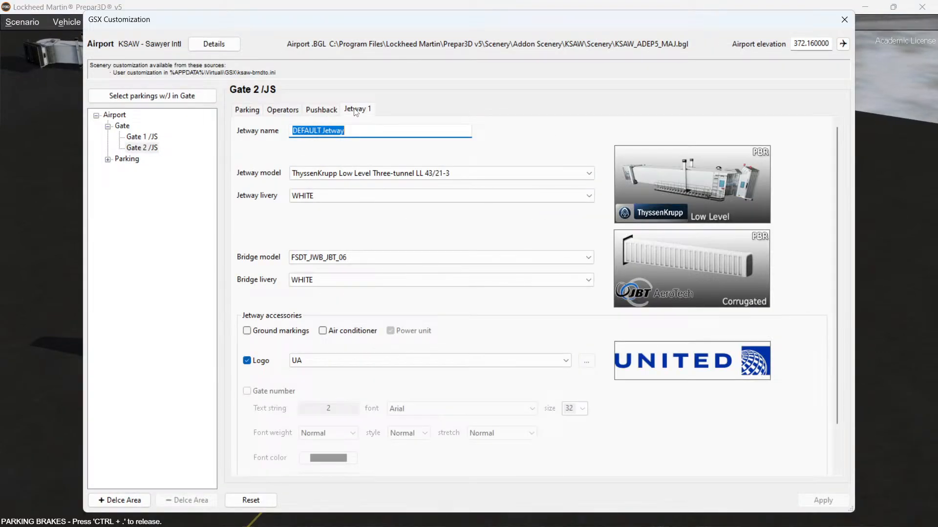
pyautogui.click(390, 261)
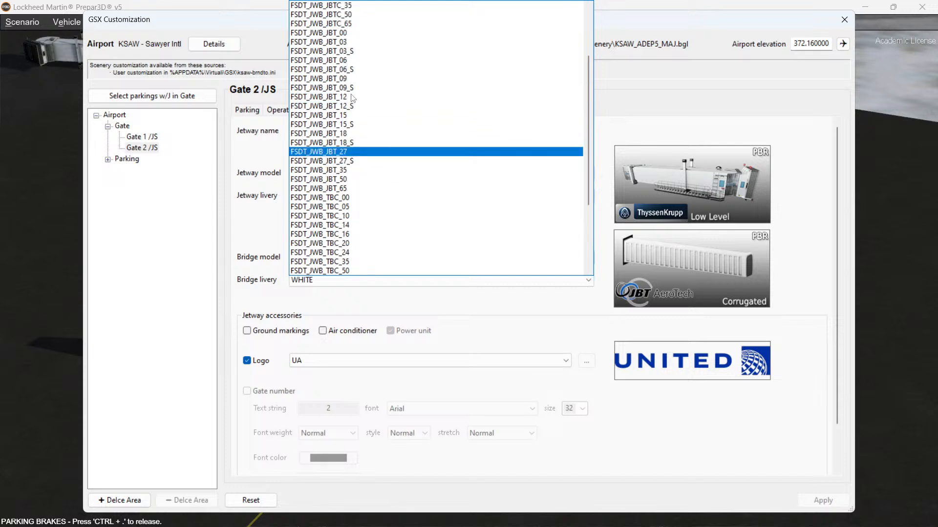
pyautogui.click(340, 42)
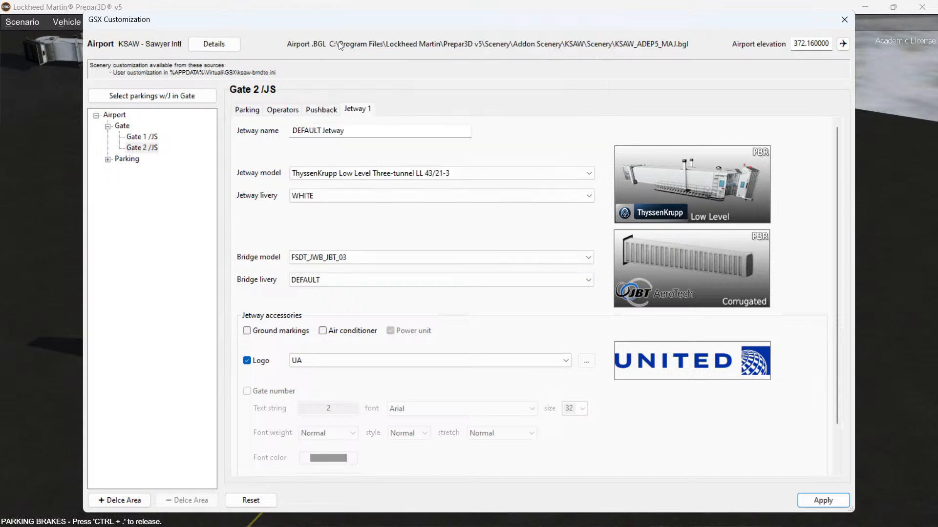
pyautogui.click(313, 282)
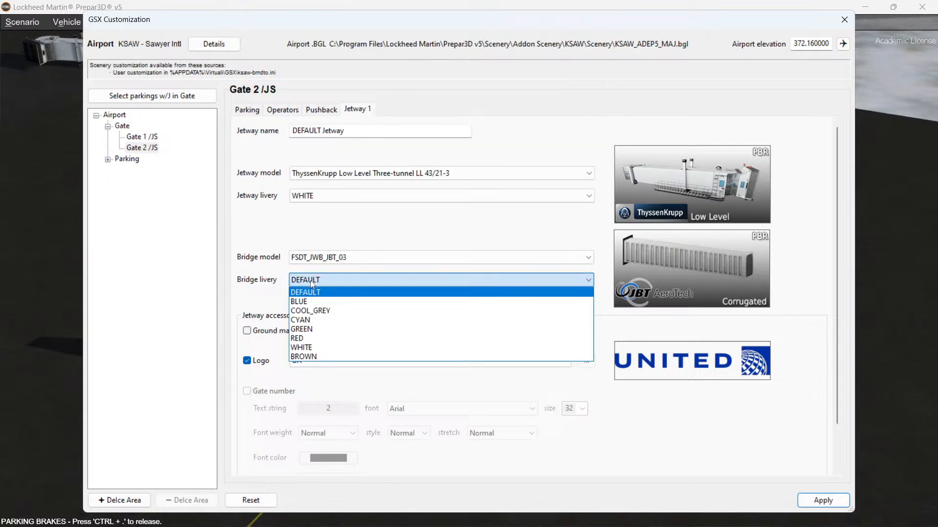
pyautogui.click(300, 348)
pyautogui.click(815, 498)
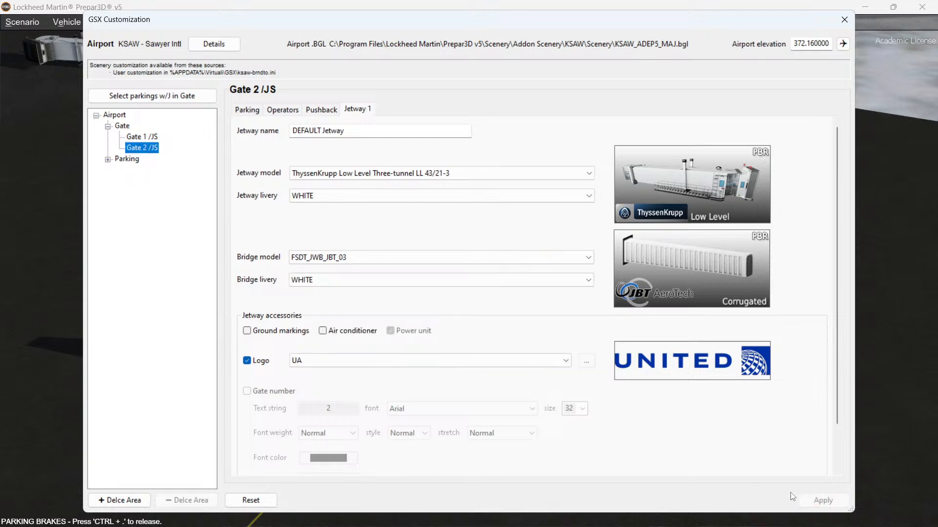
pyautogui.click(843, 20)
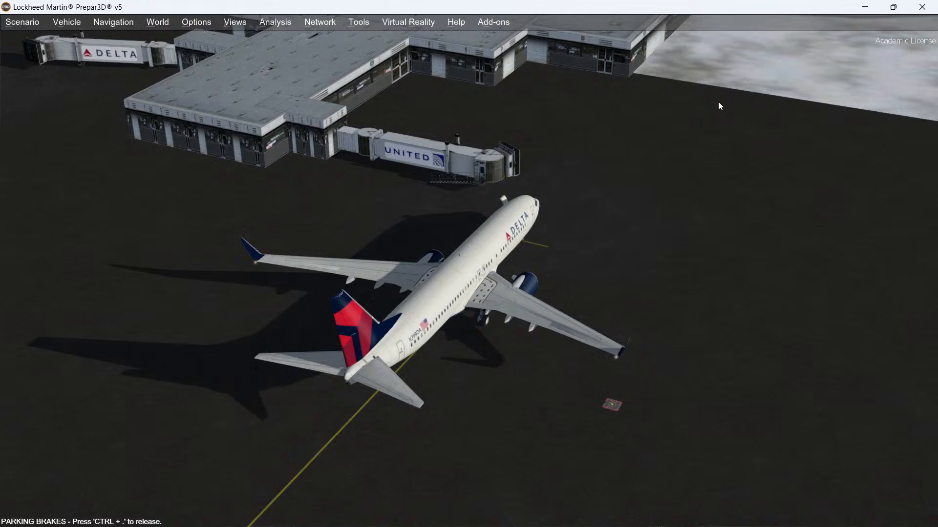
# Step: Reopen the airport positions customization, enter Gate 2's 3D parking editor and select the jetway
pyautogui.press('Right')
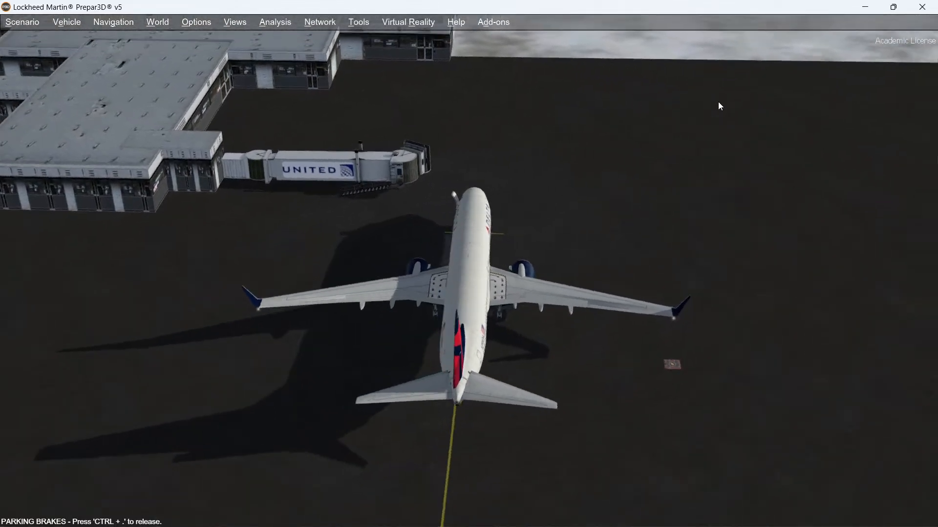
pyautogui.press('Right')
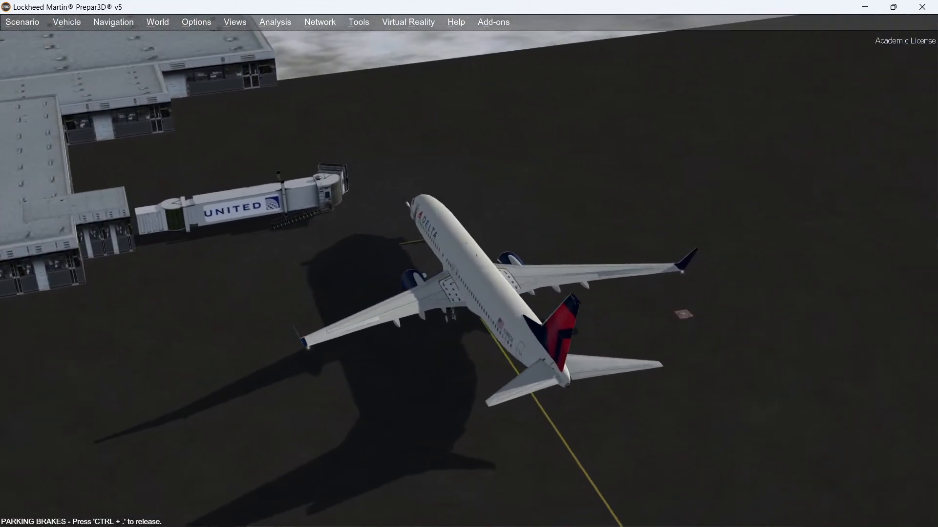
pyautogui.press('Left')
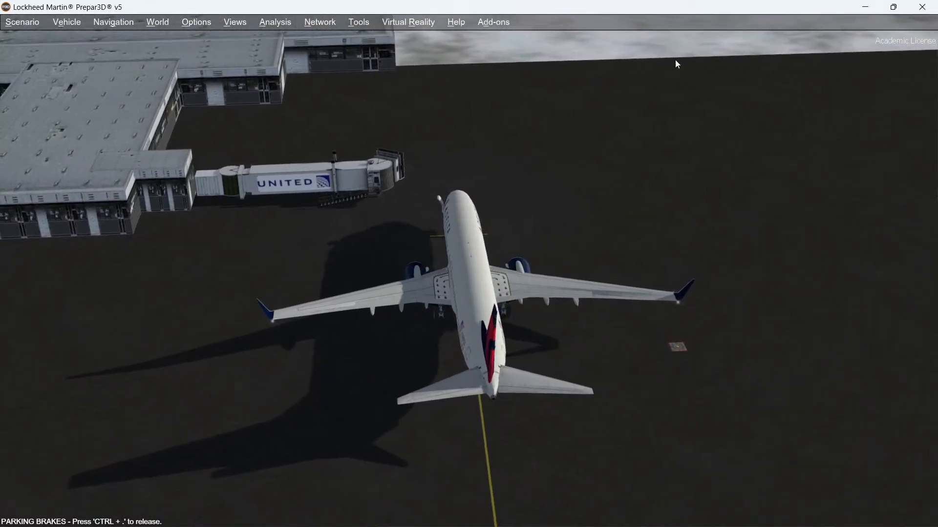
pyautogui.click(493, 22)
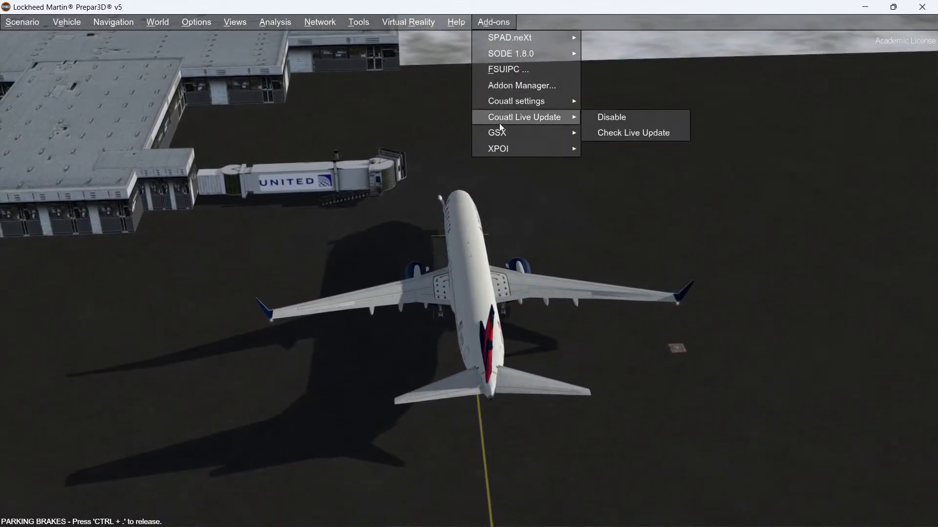
pyautogui.moveTo(500, 136)
pyautogui.click(633, 200)
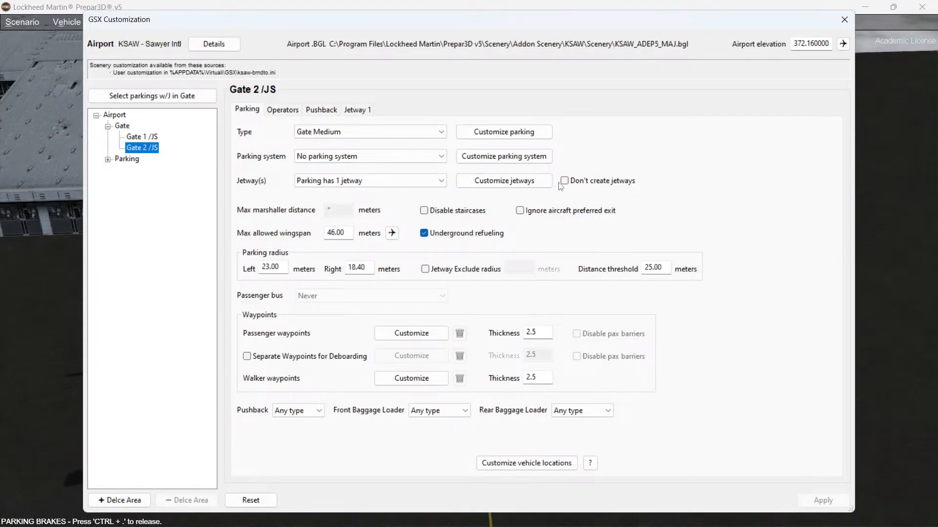
pyautogui.click(508, 133)
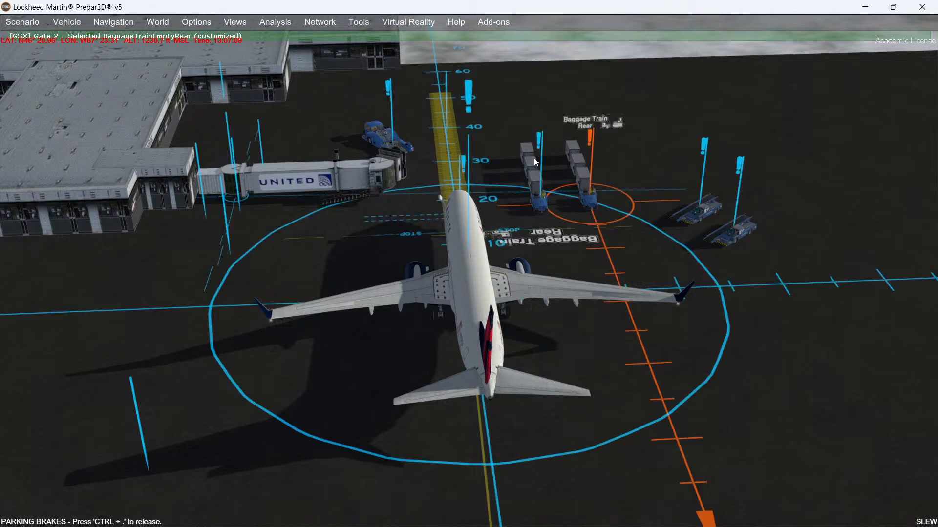
pyautogui.press('Tab')
pyautogui.press('Tab')
pyautogui.press('Tab')
pyautogui.press('Tab')
pyautogui.press('Tab')
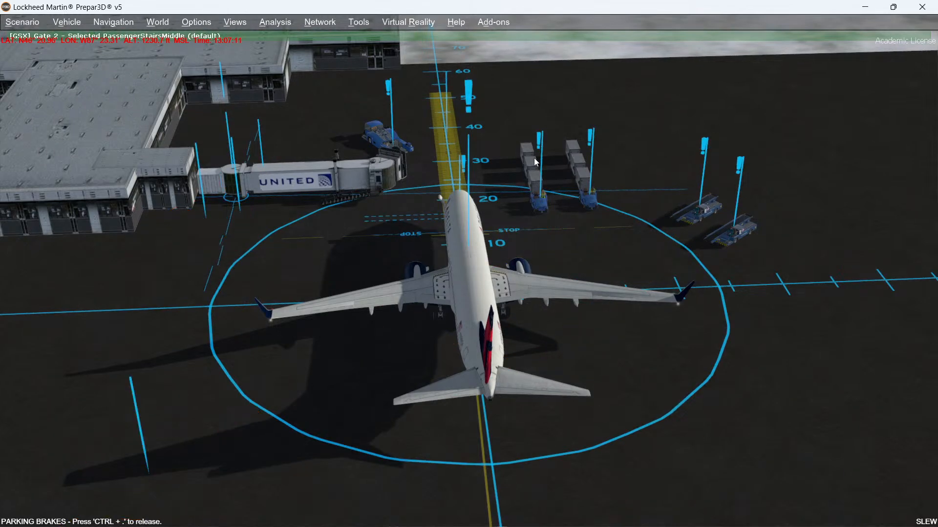
pyautogui.press('Tab')
pyautogui.press('Tab')
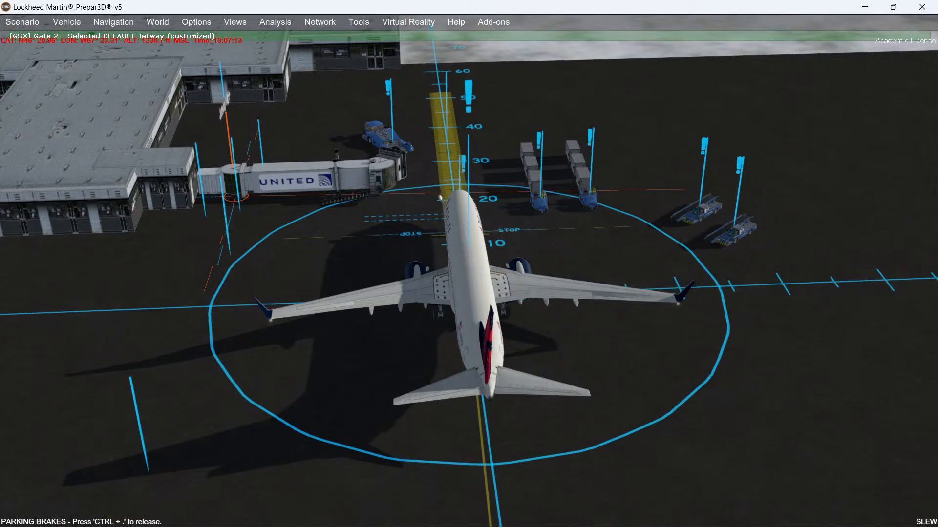
# Step: Nudge the Gate 2 jetway left toward the terminal in the parking editor
pyautogui.press('Left')
pyautogui.press('Left')
pyautogui.press('Left')
pyautogui.press('Left')
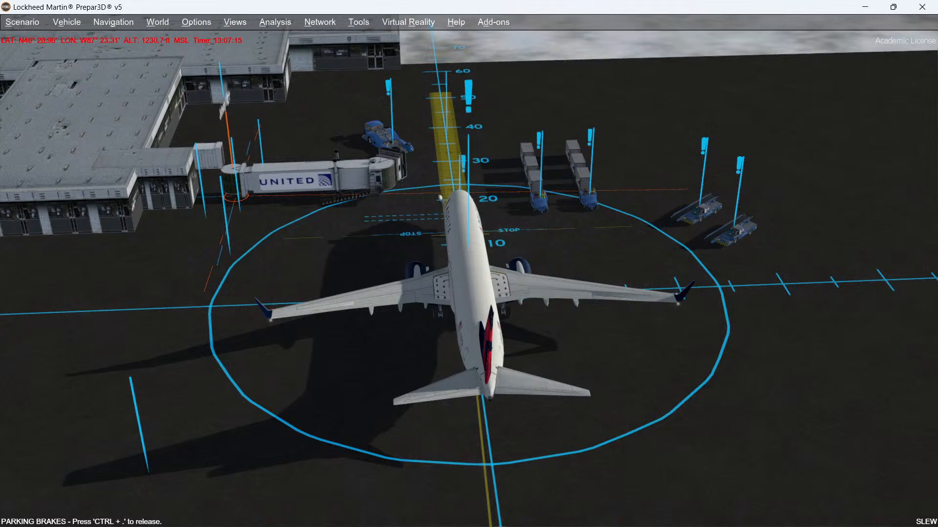
pyautogui.press('Left')
pyautogui.press('Left')
pyautogui.press('Left')
pyautogui.press('Left')
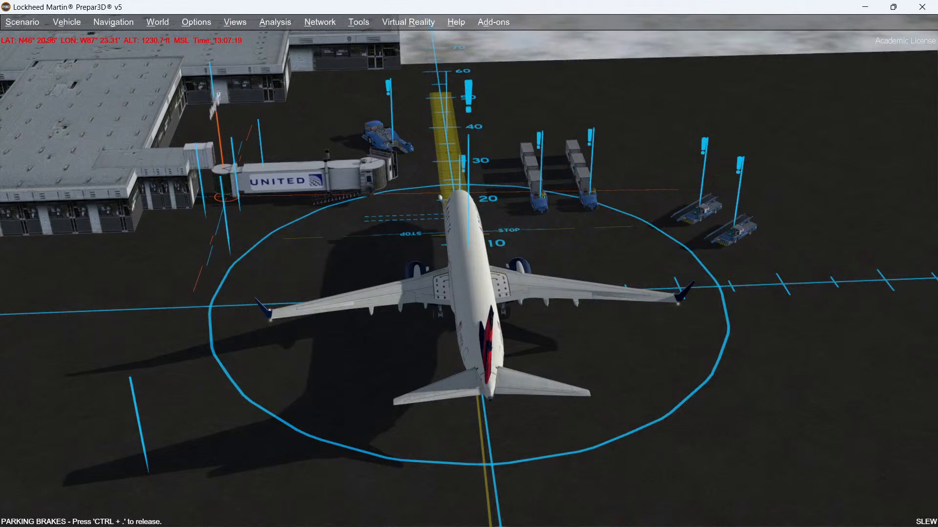
pyautogui.press('Left')
pyautogui.press('Left')
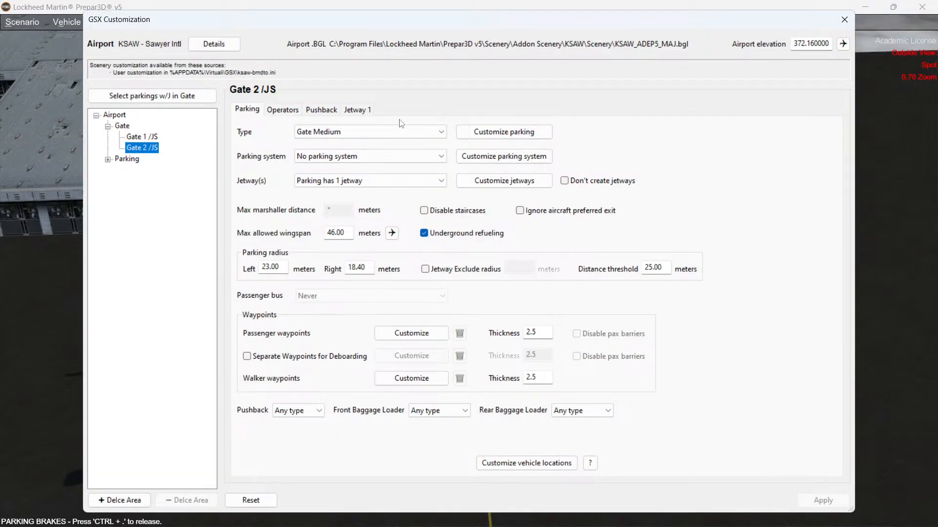
# Step: Reselect FSDT_JWB_JBT_03 as Jetway 1's bridge model, apply the change and close the customization
pyautogui.click(357, 110)
pyautogui.click(390, 257)
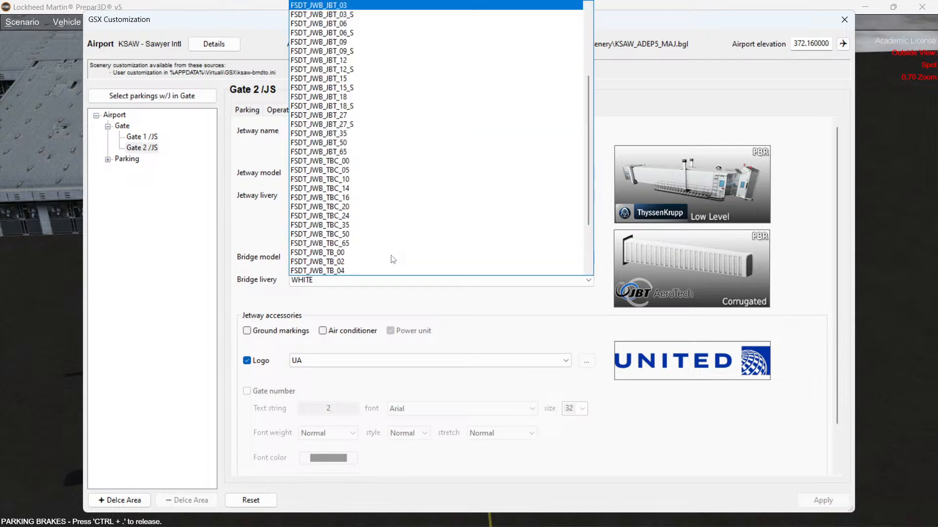
pyautogui.click(333, 5)
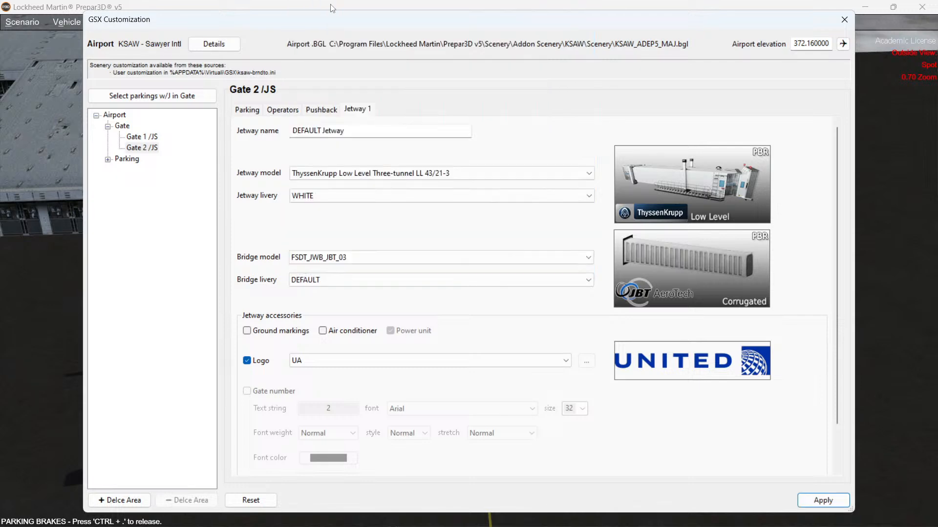
pyautogui.click(823, 501)
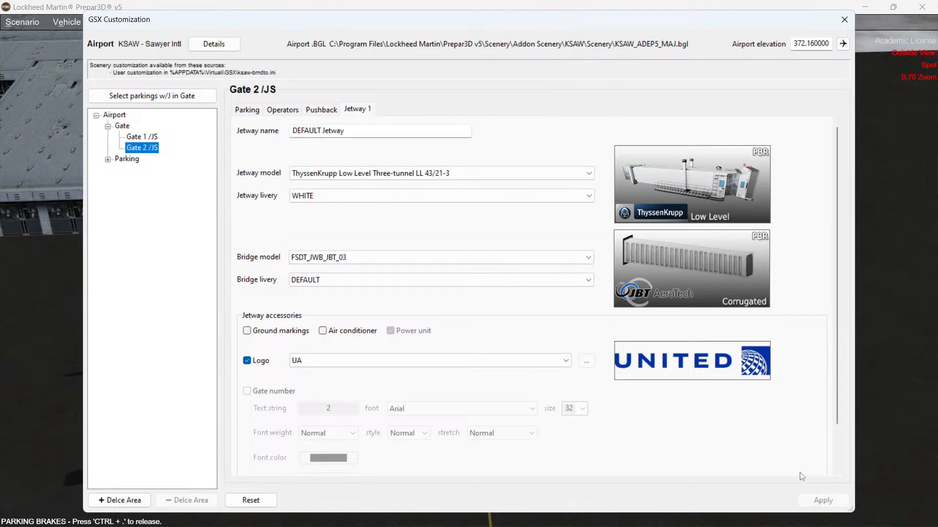
pyautogui.click(844, 21)
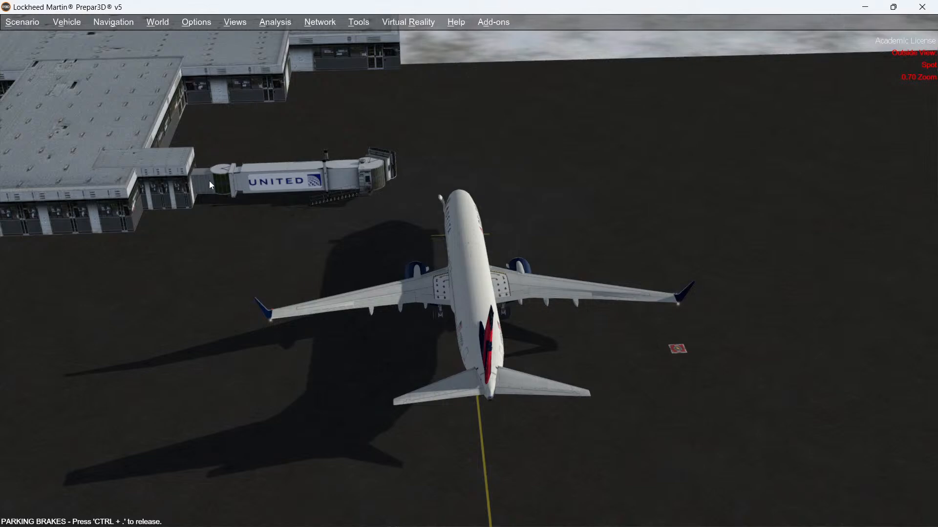
# Step: Reopen the GSX airport positions customization on Gate 2's Jetway 1 settings
pyautogui.press('Left')
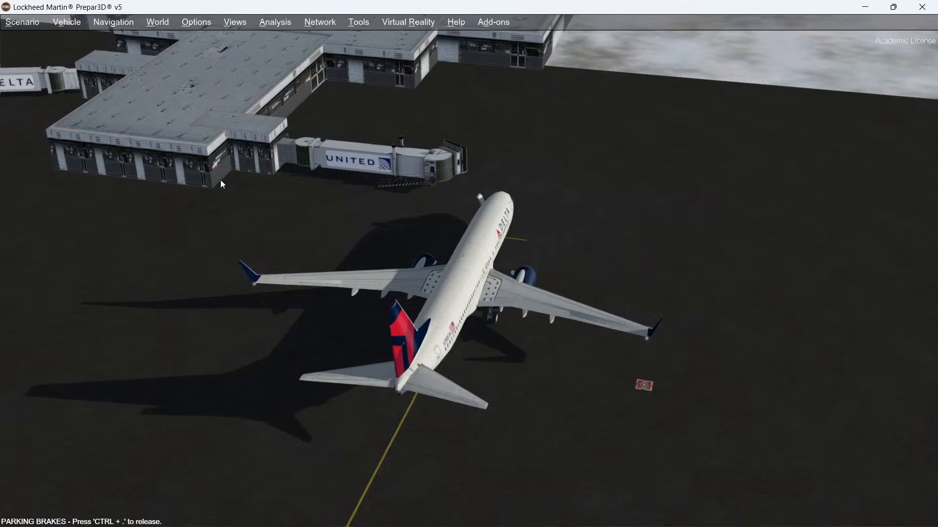
pyautogui.click(490, 23)
pyautogui.moveTo(554, 131)
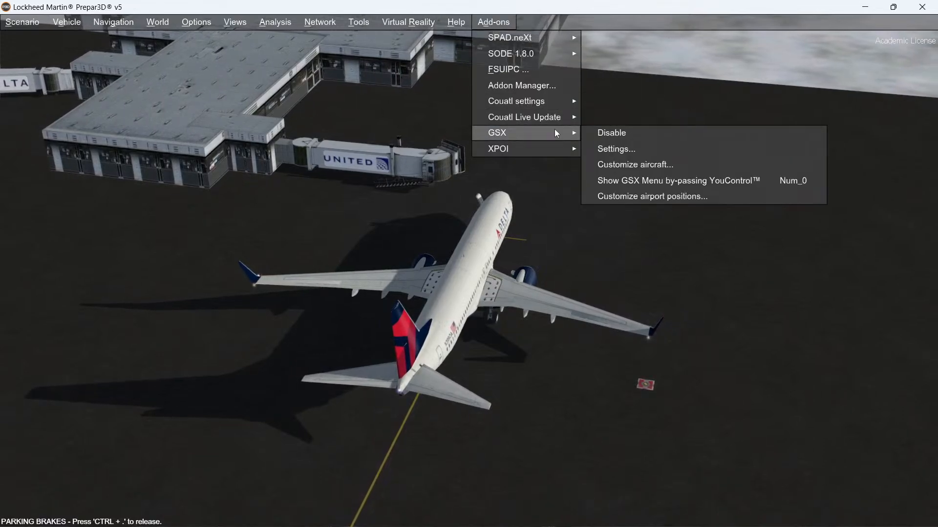
pyautogui.click(634, 195)
pyautogui.click(359, 110)
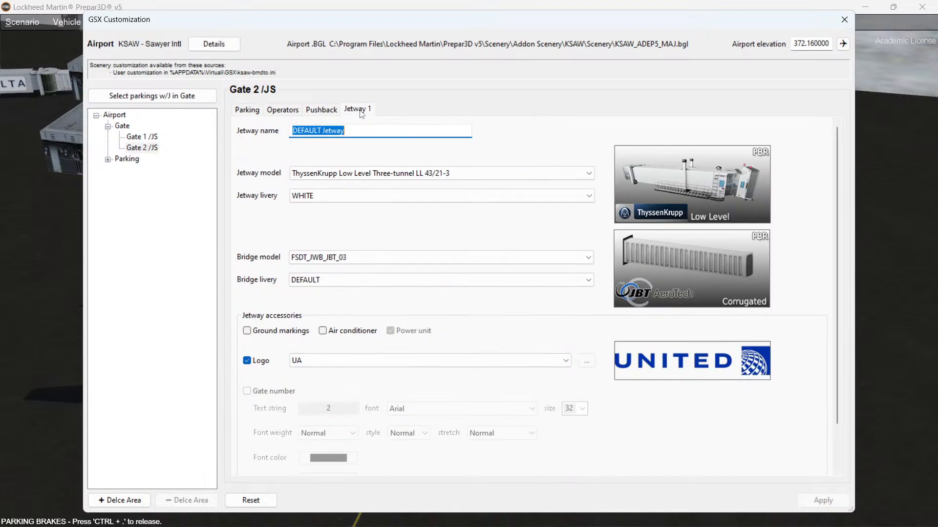
# Step: Set Jetway 1's bridge livery to WHITE, apply the change and close the customization
pyautogui.click(333, 284)
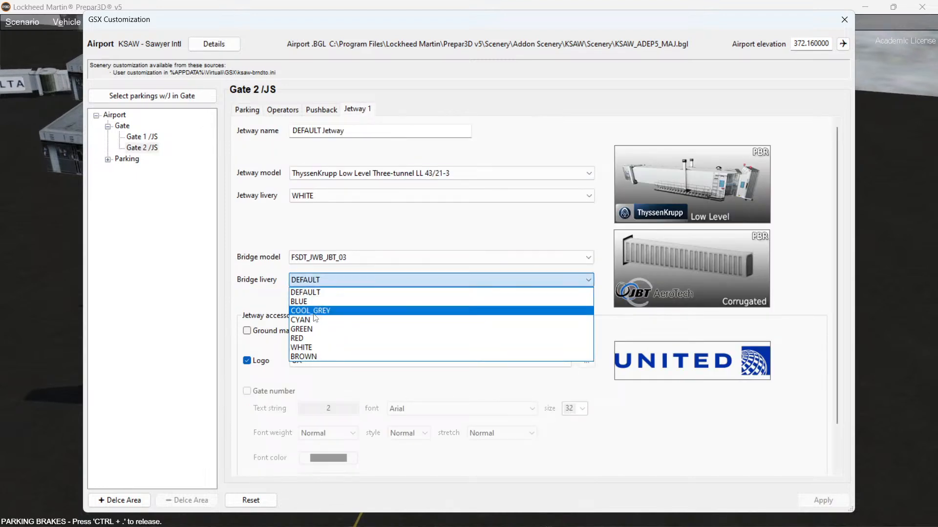
pyautogui.click(310, 348)
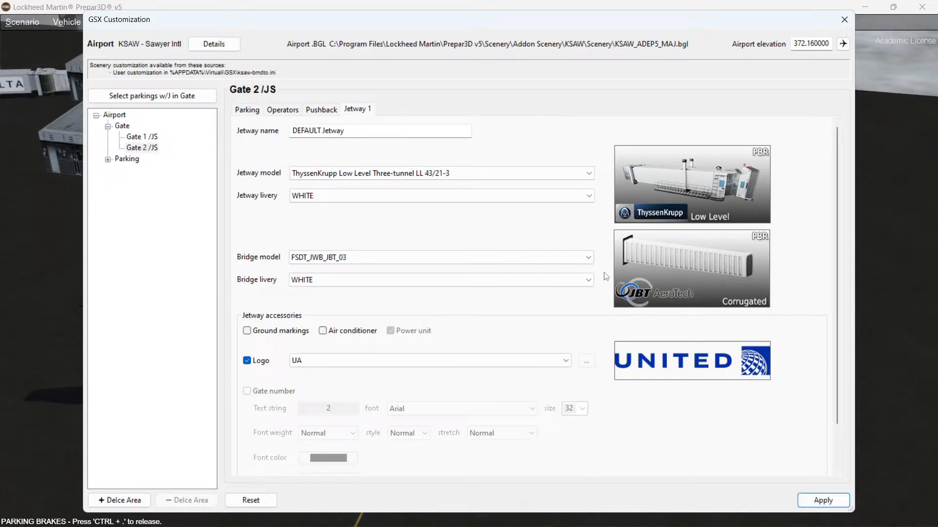
pyautogui.click(807, 498)
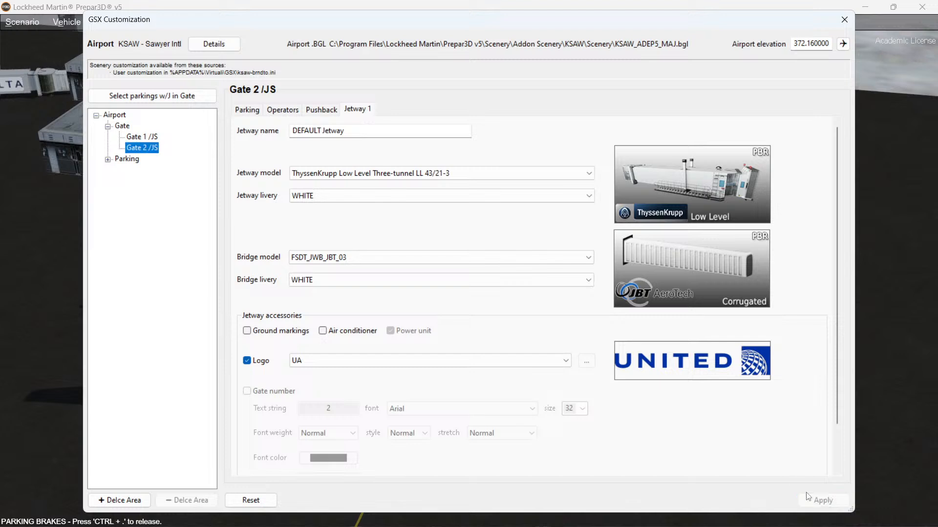
pyautogui.click(845, 19)
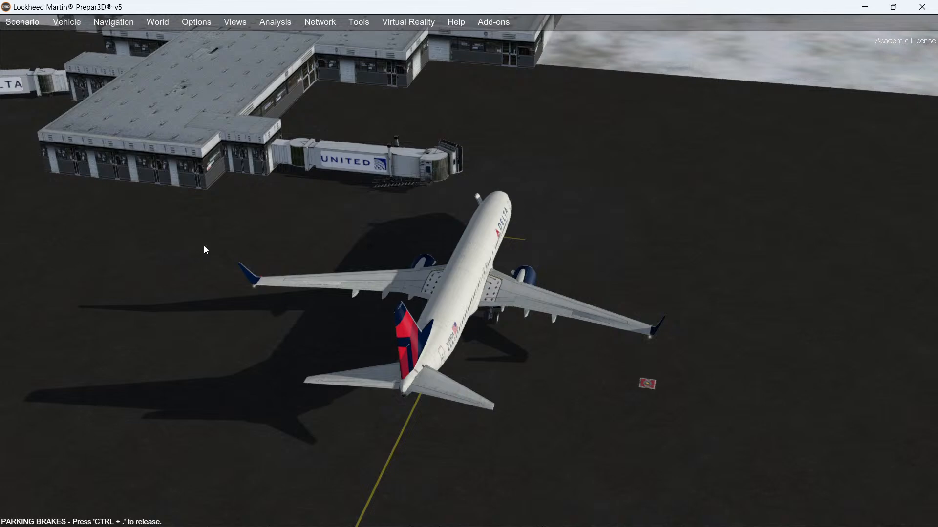
# Step: Dock the Gate 2 jetway to the aircraft's exit 1 through the GSX jetway service
pyautogui.moveTo(203, 246); pyautogui.dragTo(203, 246, button='middle')
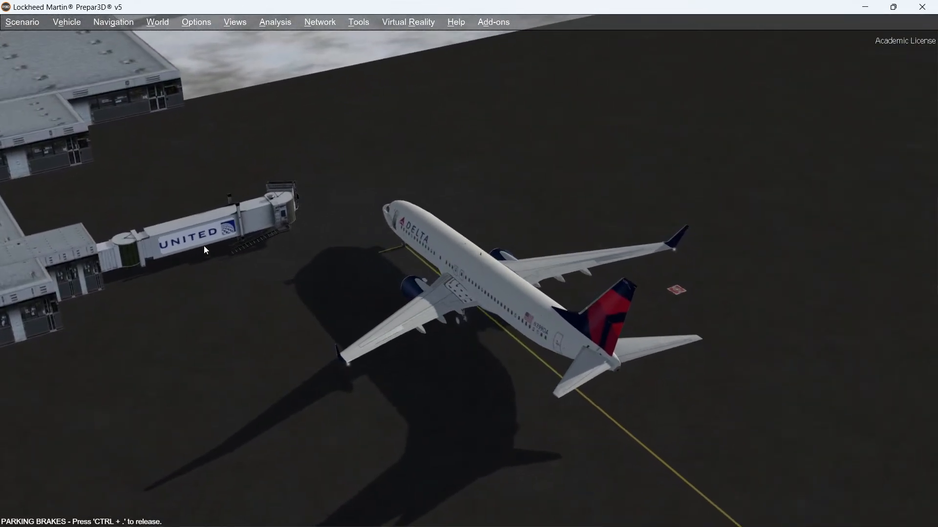
pyautogui.hotkey('ctrl', 'shift', 'F12')
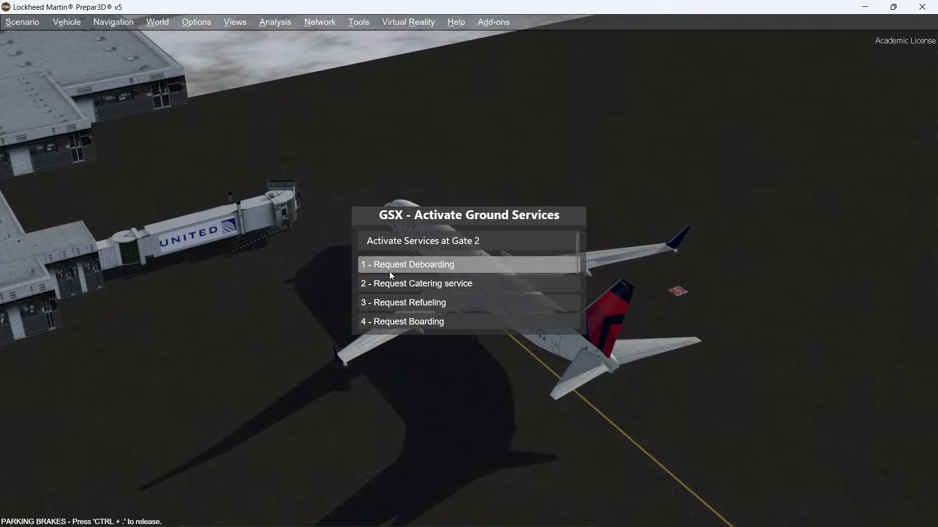
pyautogui.scroll(-2, 396, 298)
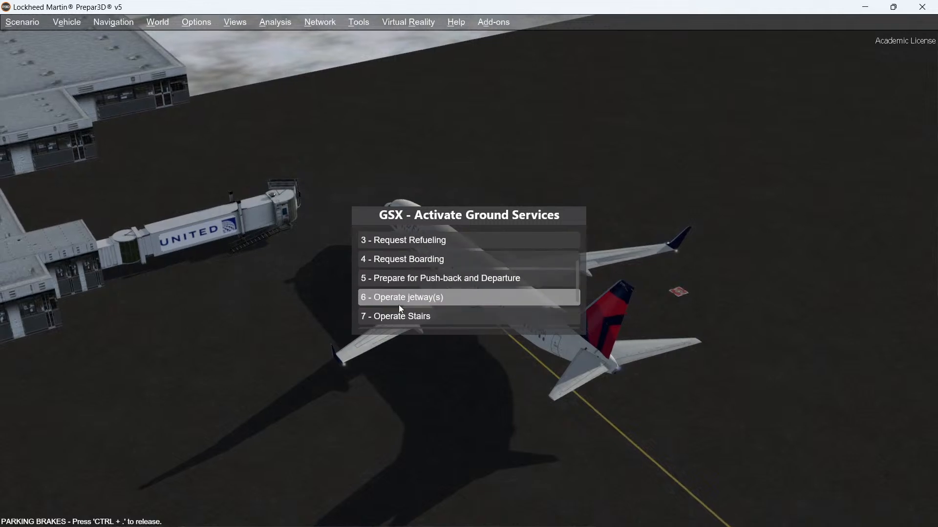
pyautogui.click(380, 278)
pyautogui.click(385, 268)
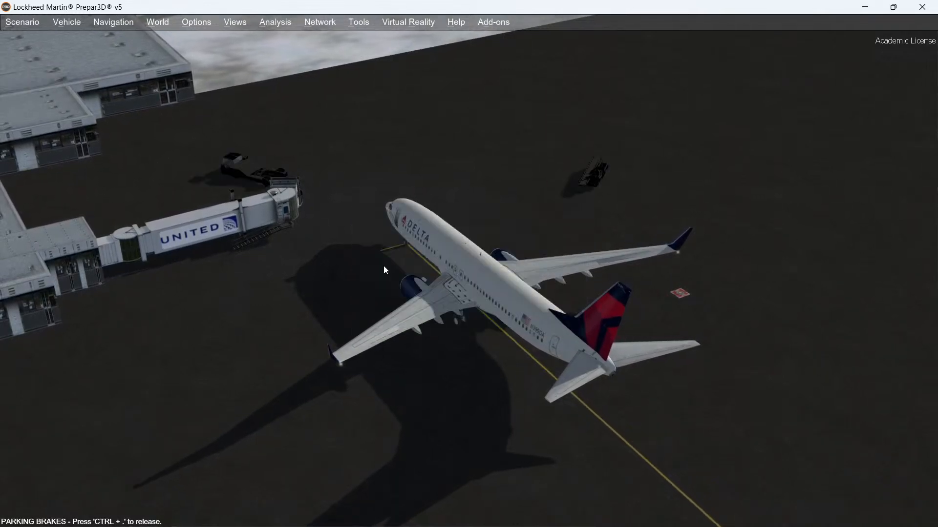
pyautogui.click(383, 266)
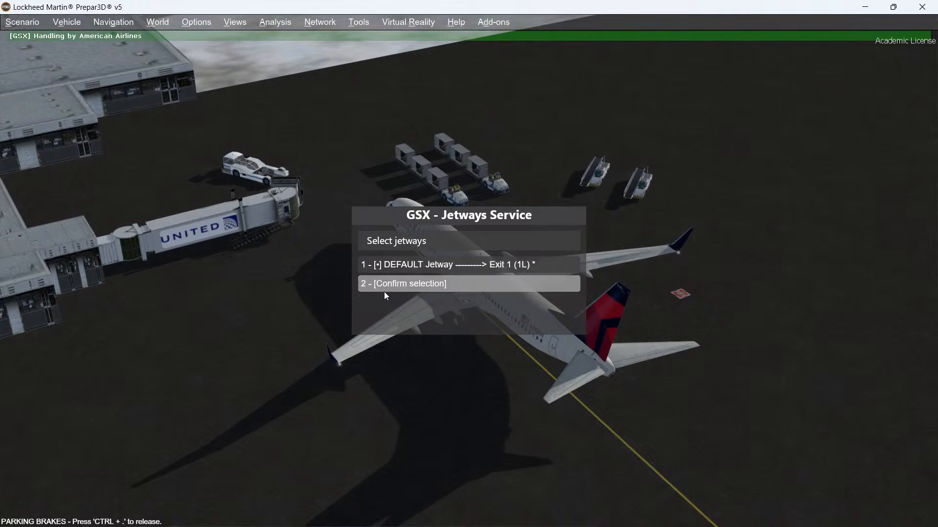
pyautogui.click(383, 284)
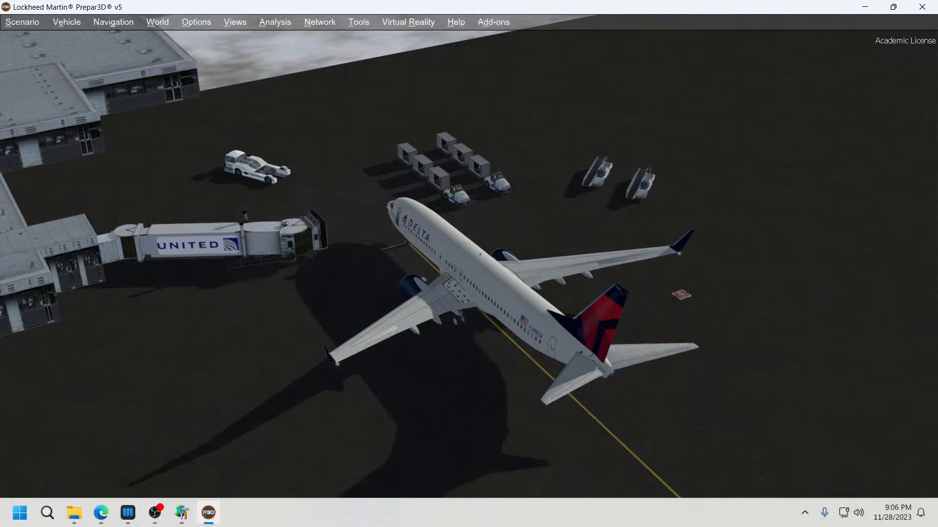
# Step: Examine the real airport's jetways in Google Maps street view and satellite imagery
pyautogui.click(101, 513)
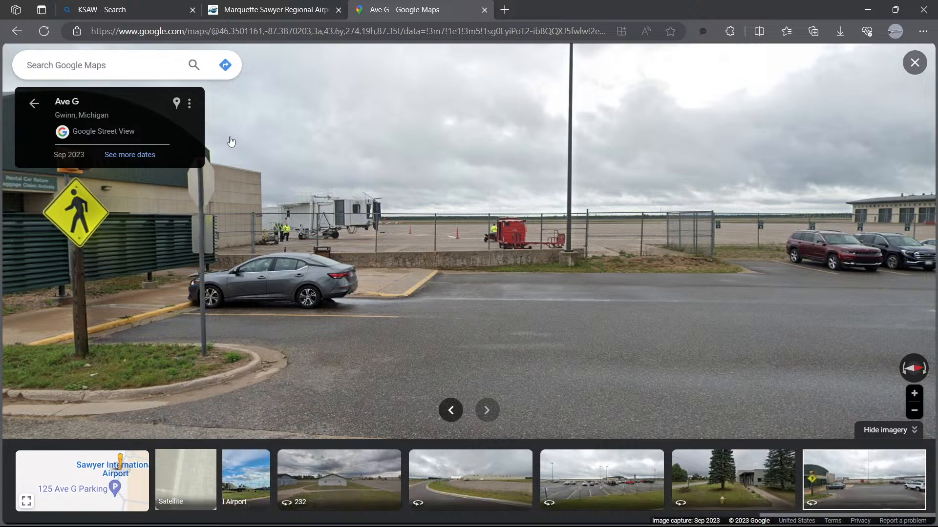
pyautogui.click(915, 431)
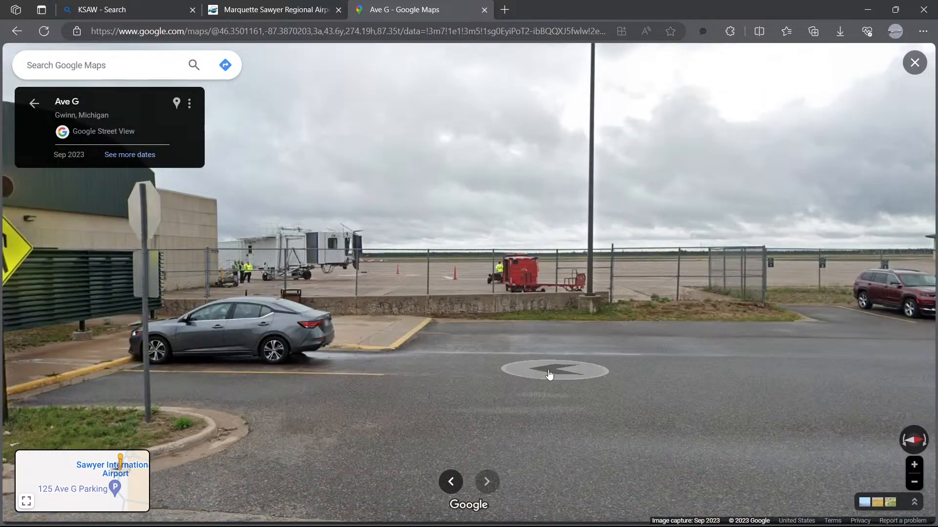
pyautogui.click(913, 504)
pyautogui.moveTo(108, 491)
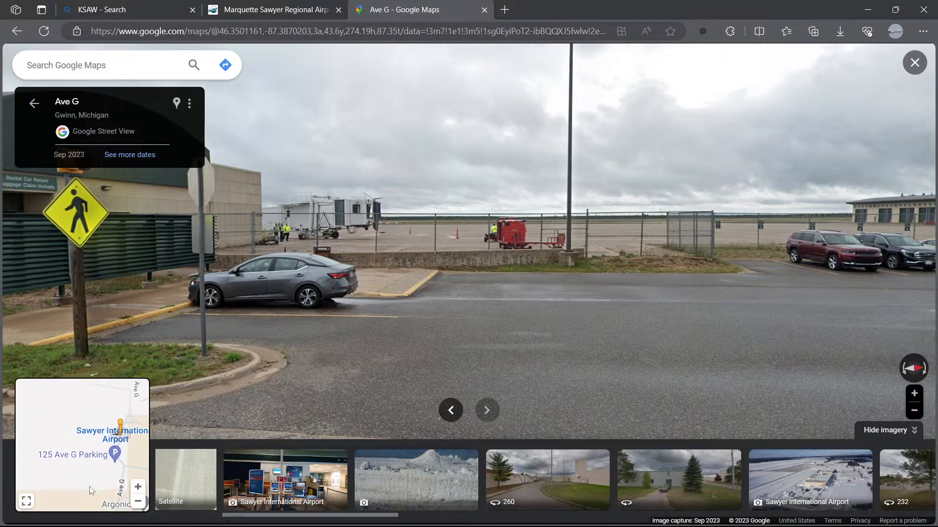
pyautogui.click(178, 482)
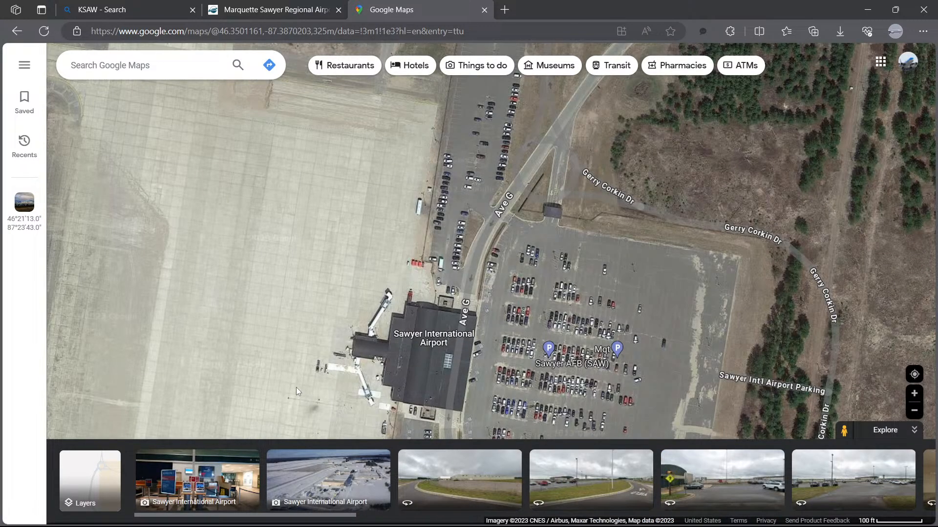
pyautogui.moveTo(303, 382); pyautogui.dragTo(351, 251)
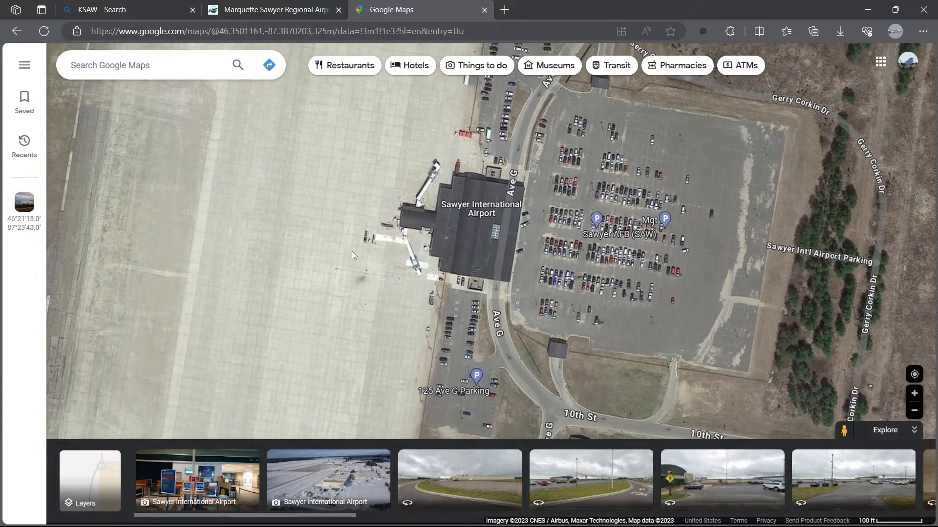
pyautogui.scroll(3, 396, 289)
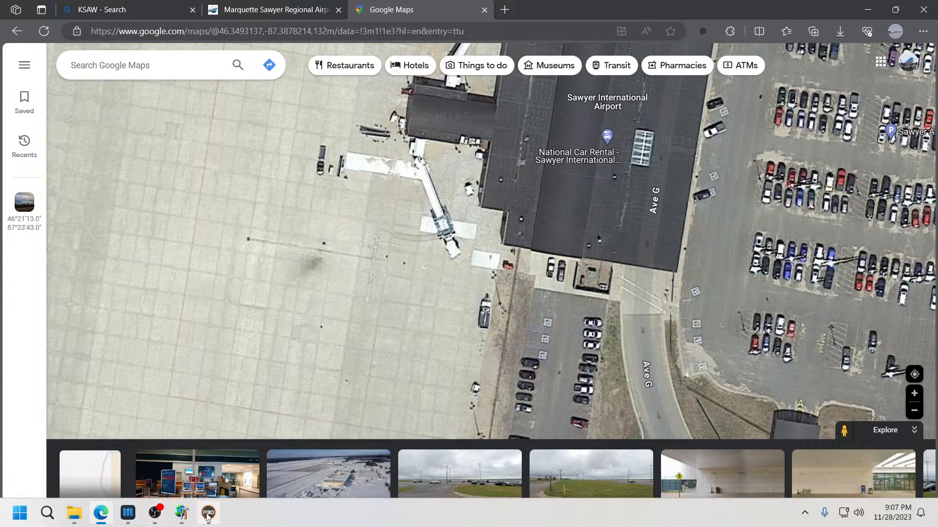
# Step: Return to Prepar3D and undock the Gate 2 jetway through the GSX jetway service
pyautogui.moveTo(209, 513)
pyautogui.click(248, 434)
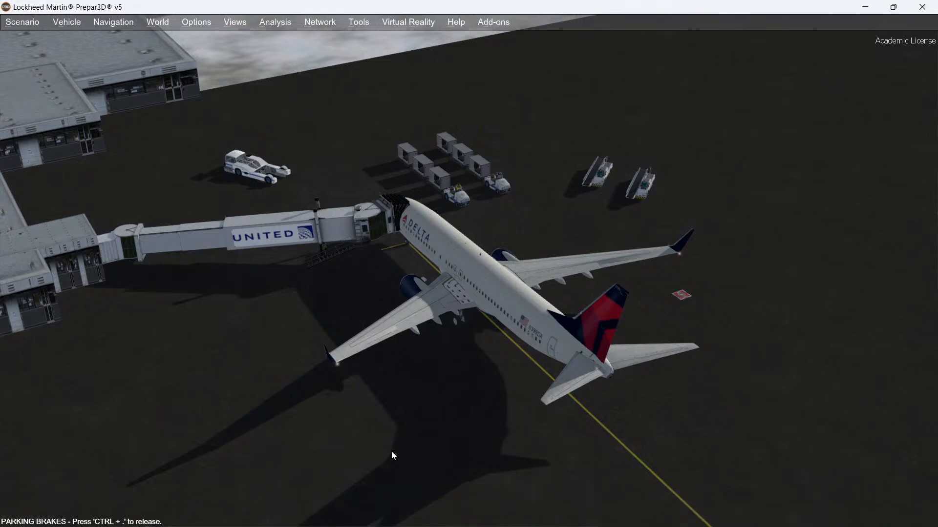
pyautogui.moveTo(391, 451); pyautogui.dragTo(391, 451, button='middle')
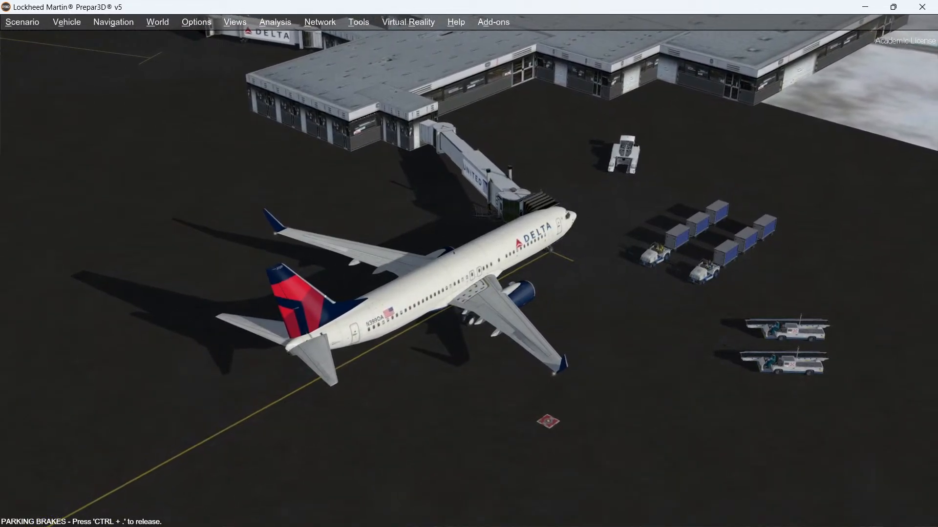
pyautogui.hotkey('ctrl', 'shift', 'F12')
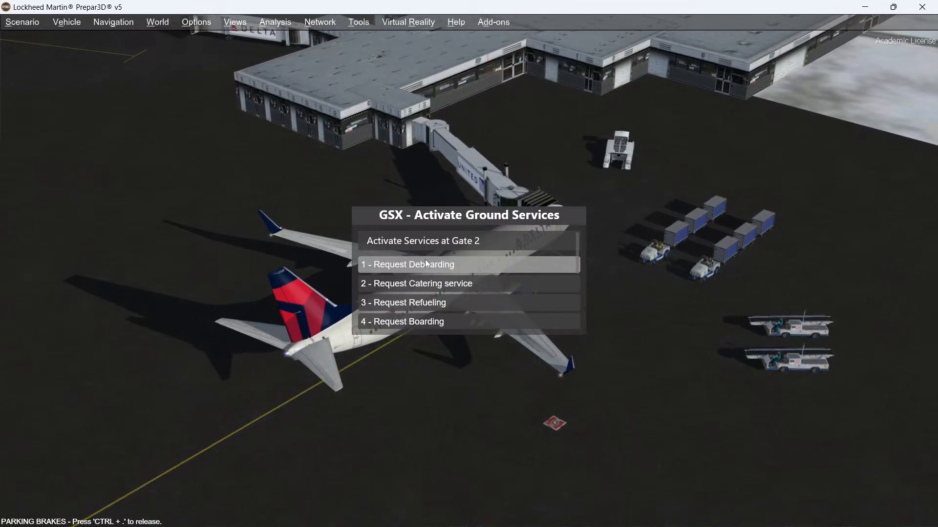
pyautogui.scroll(-5, 425, 259)
pyautogui.click(400, 241)
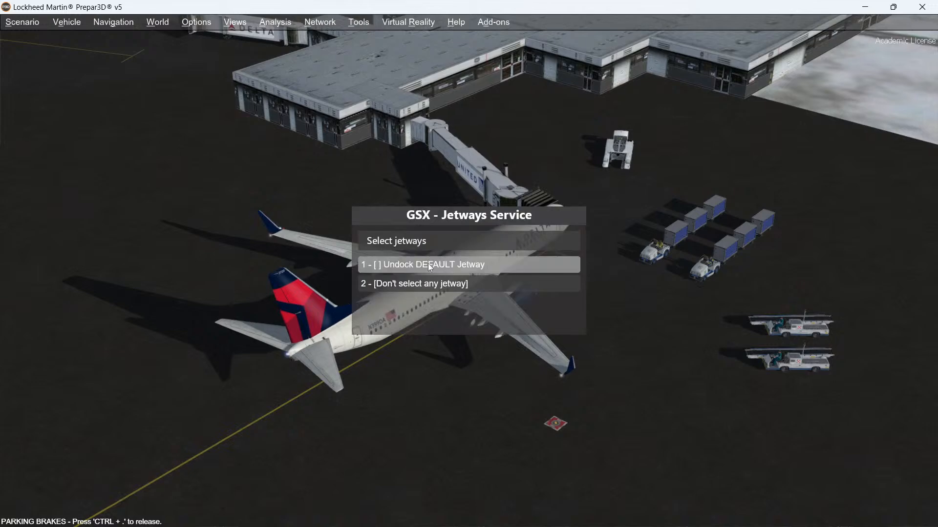
pyautogui.click(379, 266)
pyautogui.click(440, 284)
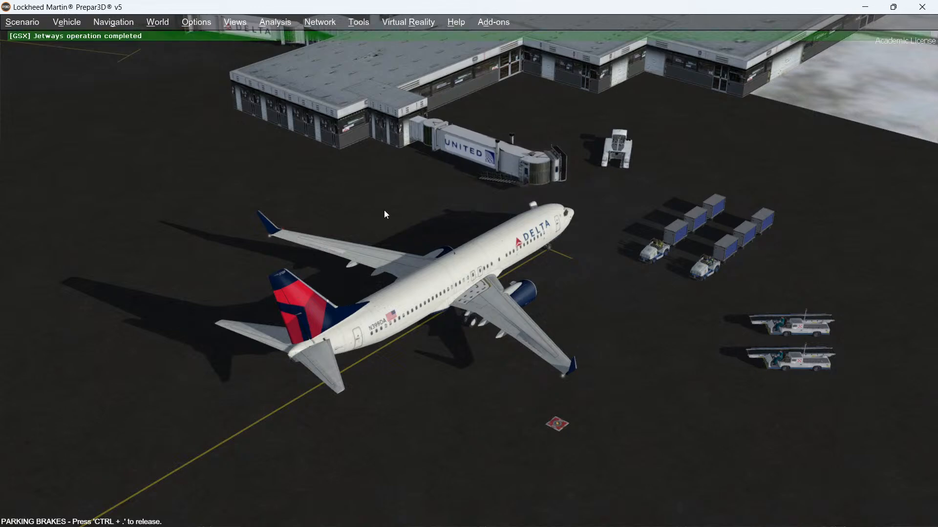
# Step: Open Gate 1's parking editor from the GSX airport positions customization to move there, then close the customization
pyautogui.click(491, 29)
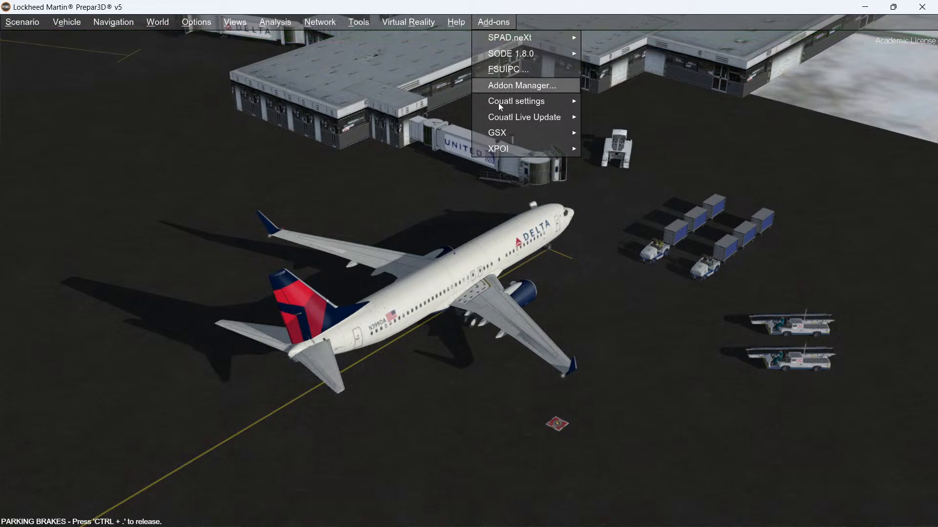
pyautogui.moveTo(500, 135)
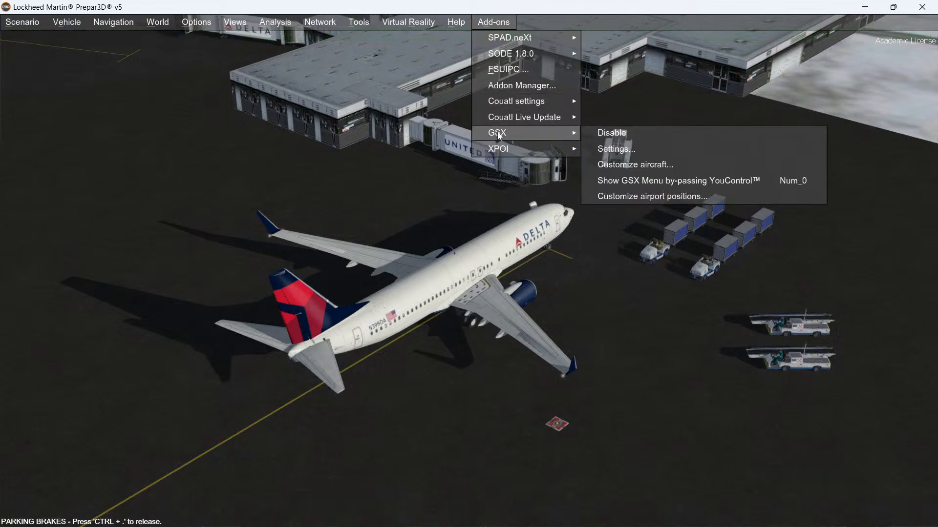
pyautogui.click(616, 195)
pyautogui.click(141, 137)
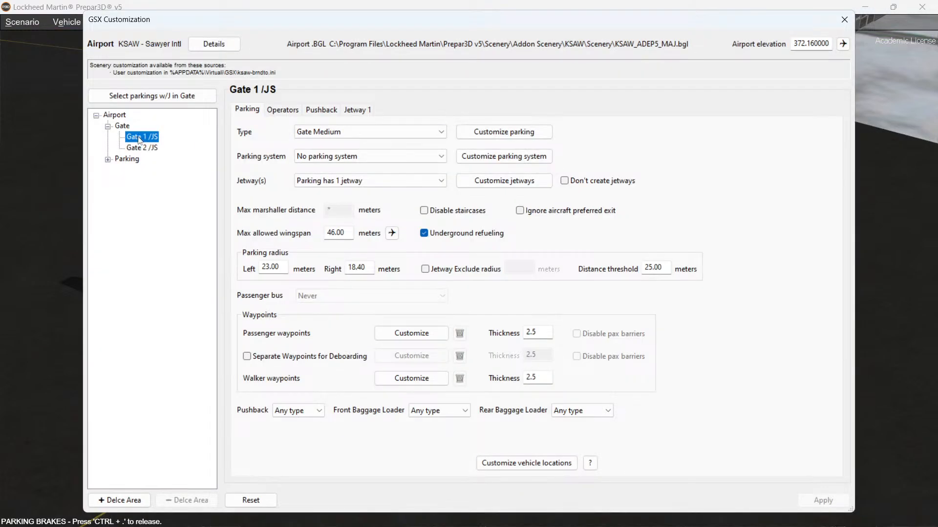
pyautogui.click(504, 131)
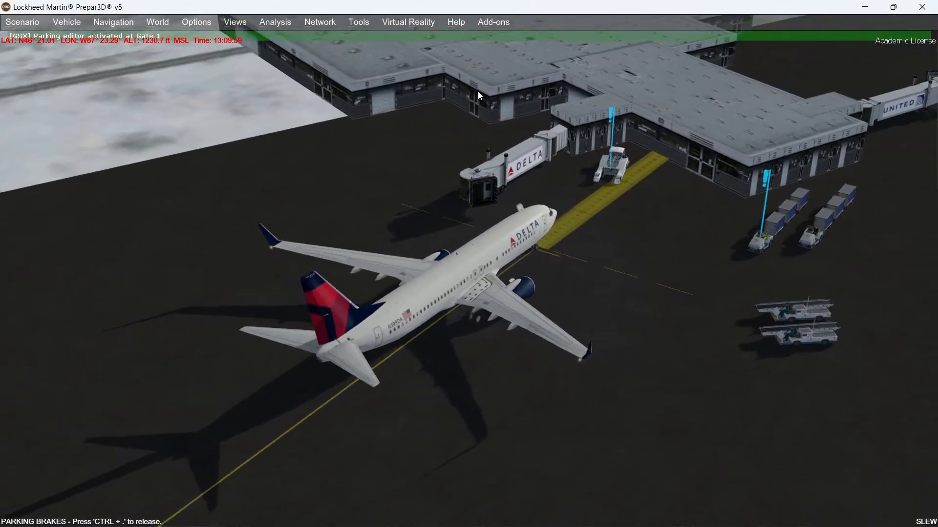
pyautogui.press('Escape')
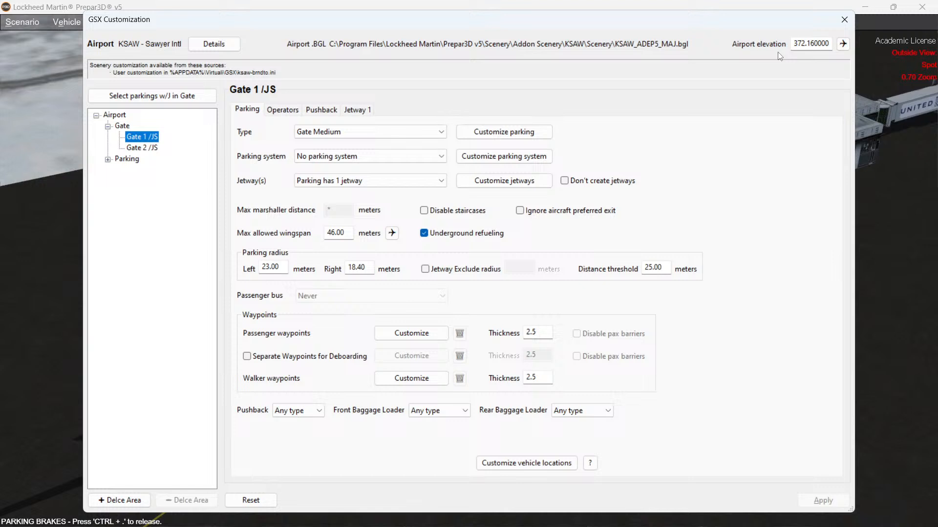
pyautogui.click(844, 20)
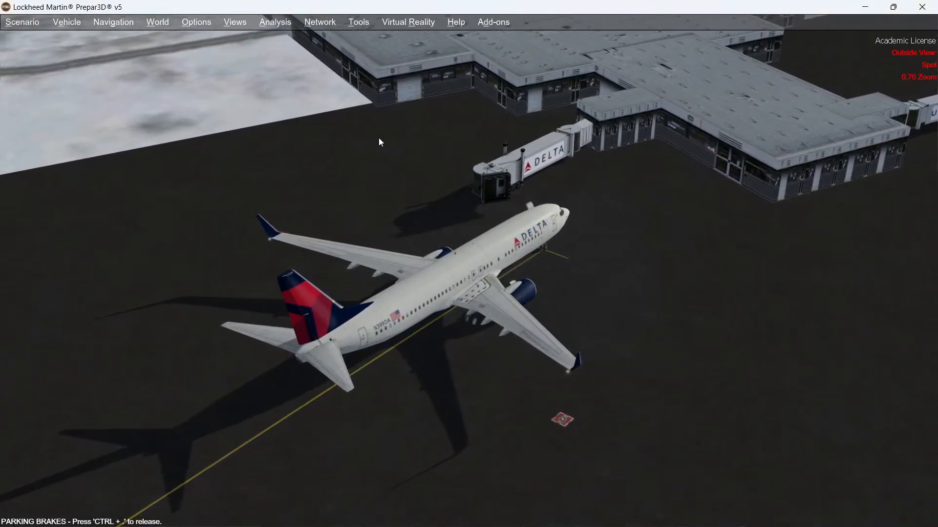
# Step: Dock the Gate 1 jetway to the aircraft's exit 1 through the GSX jetway service
pyautogui.hotkey('ctrl', 'shift', 'F12')
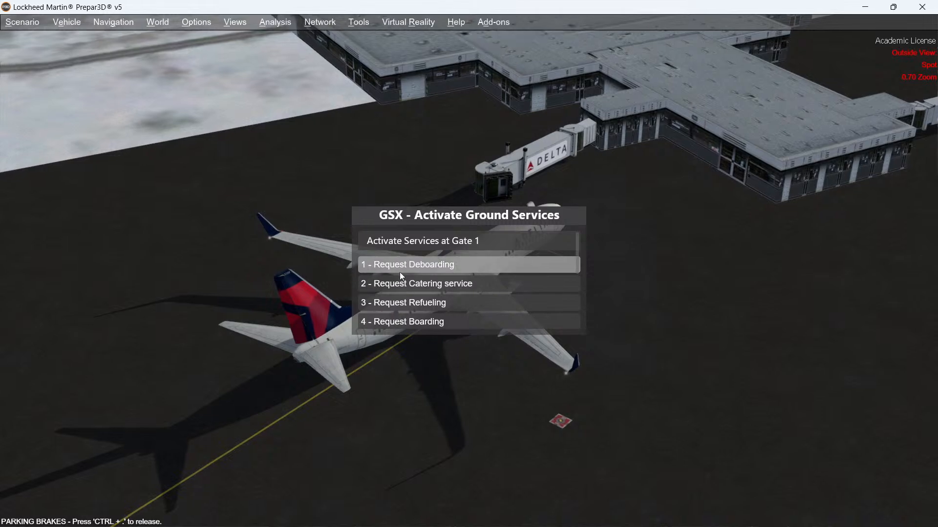
pyautogui.scroll(-3, 400, 271)
pyautogui.click(398, 284)
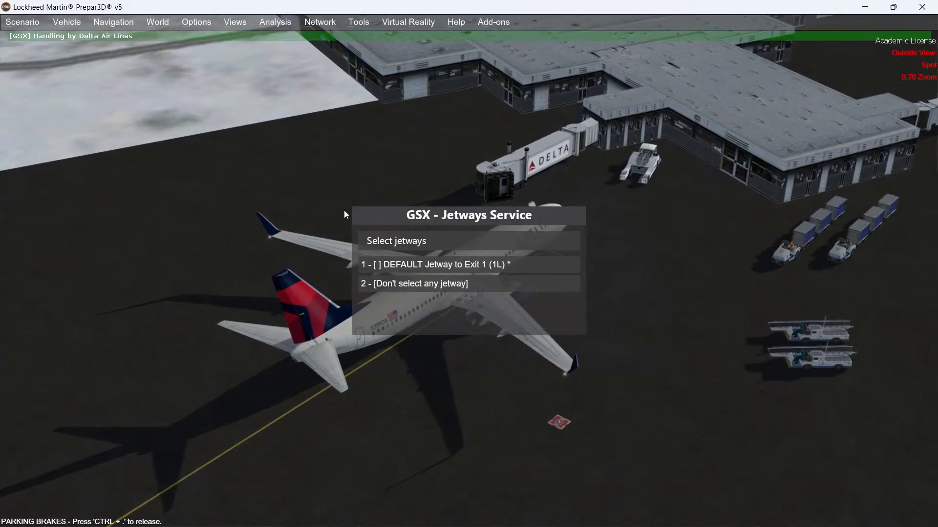
pyautogui.click(386, 265)
pyautogui.click(375, 285)
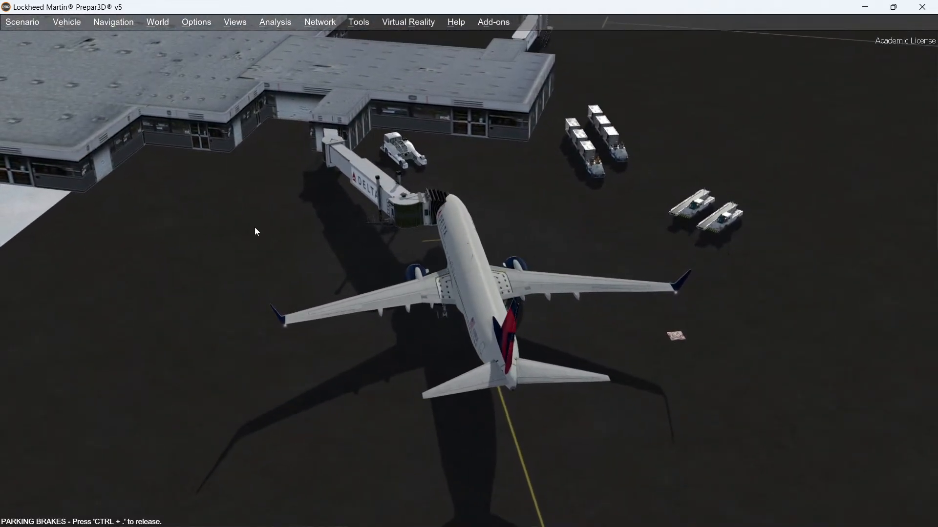
# Step: Undock the Gate 1 jetway through the GSX jetway service
pyautogui.hotkey('ctrl', 'shift', 'F12')
pyautogui.scroll(-1, 425, 288)
pyautogui.scroll(-2, 424, 285)
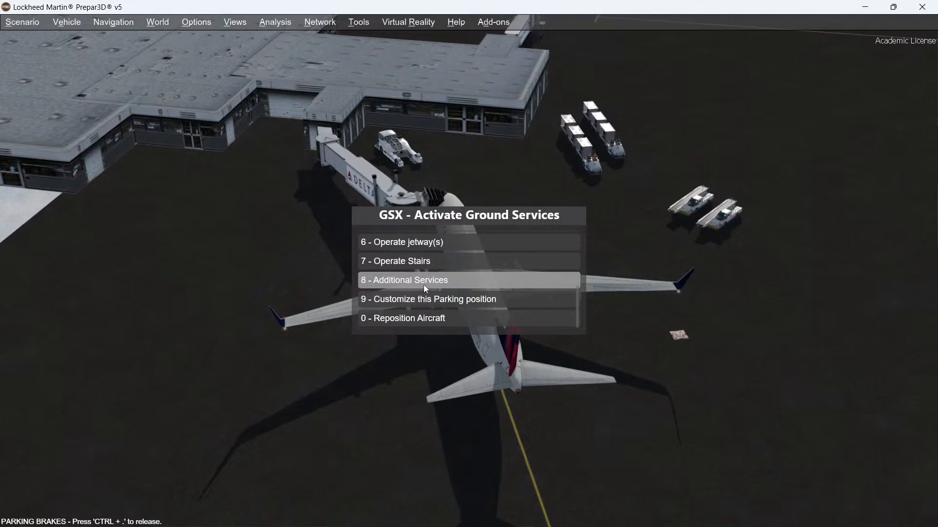
pyautogui.click(405, 240)
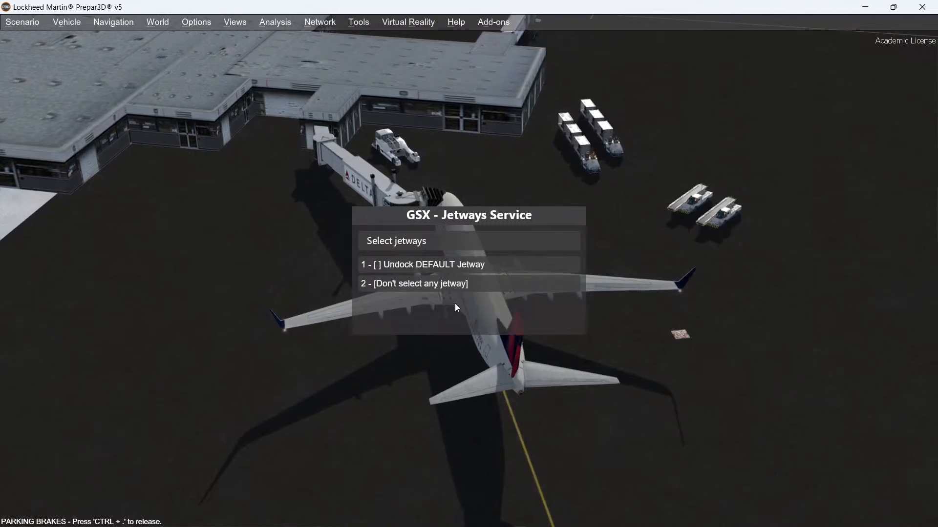
pyautogui.click(377, 266)
pyautogui.click(386, 285)
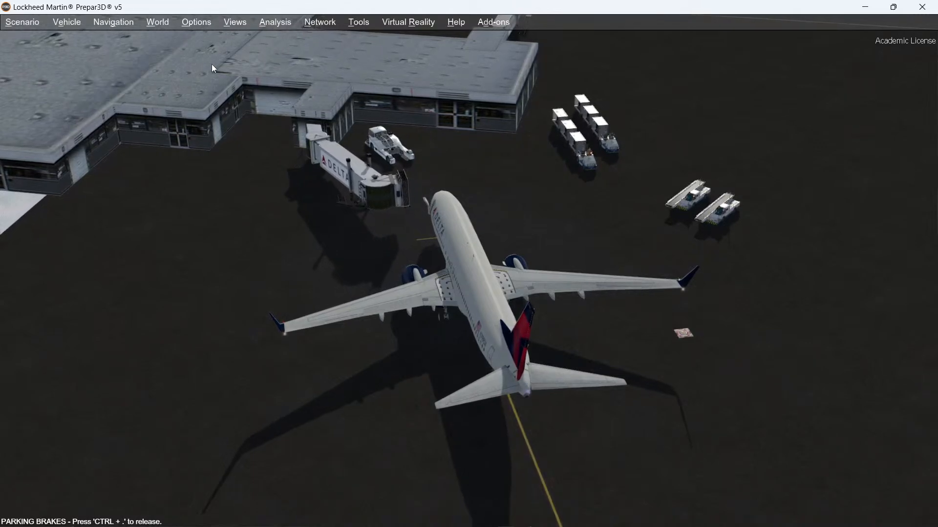
# Step: Switch back to the KSAW project in Airport Design Editor
pyautogui.moveTo(181, 525)
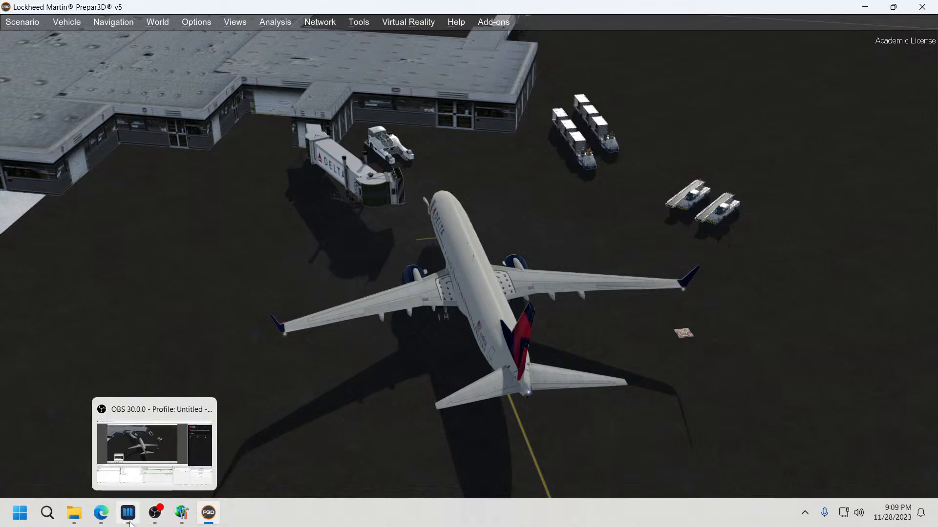
pyautogui.click(180, 517)
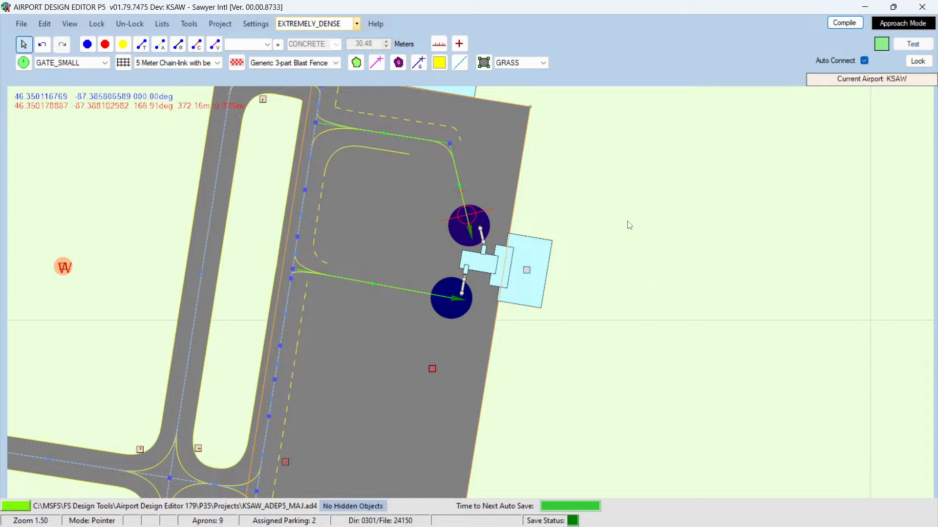
# Step: Add a Terminal Medium Green 1 Story generic building, 80 by 40 m, east of the gates after browsing the available buildings
pyautogui.rightClick(649, 217)
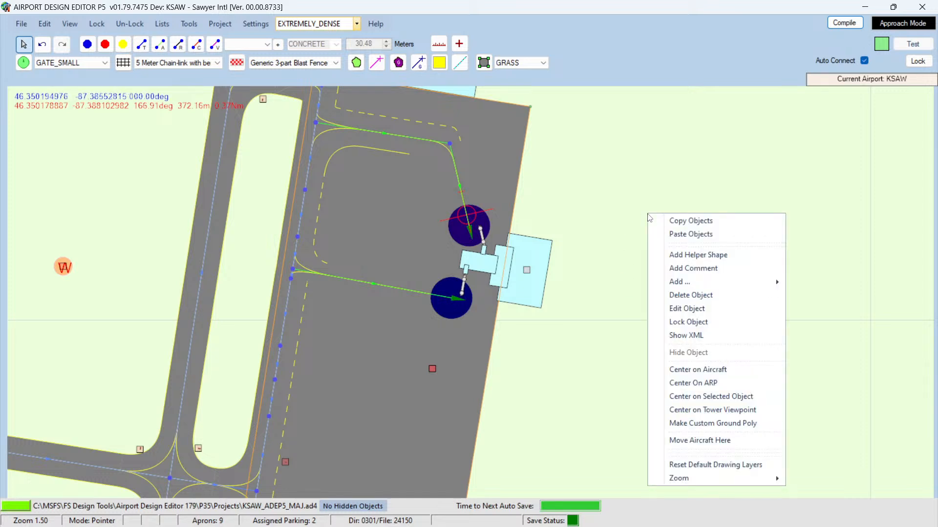
pyautogui.moveTo(681, 288)
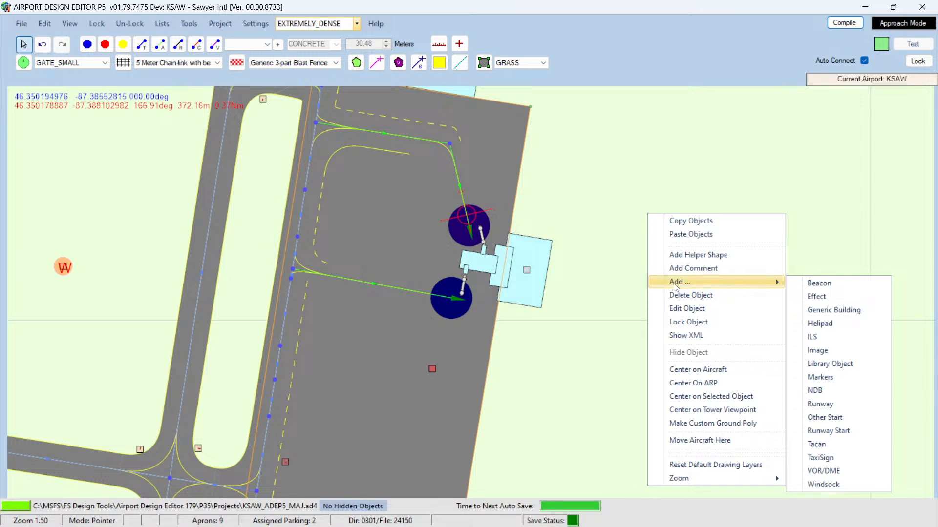
pyautogui.click(834, 310)
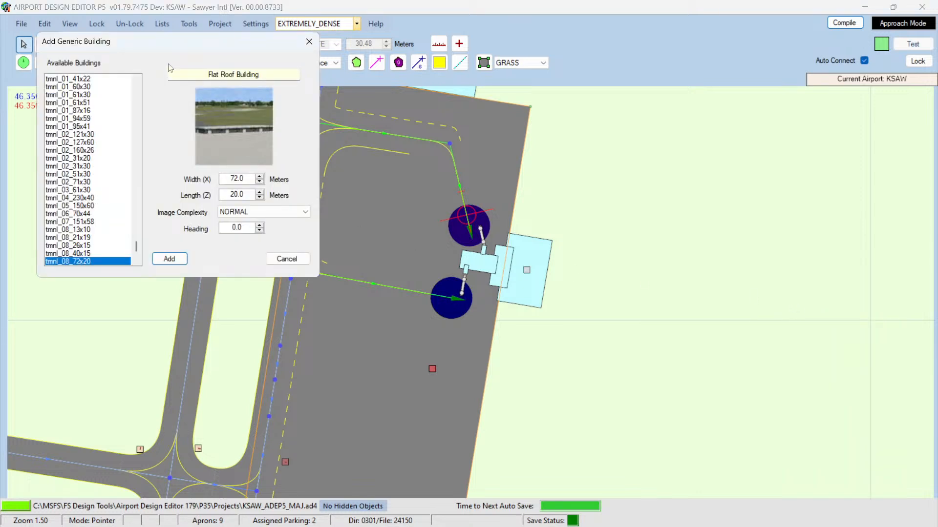
pyautogui.moveTo(166, 48); pyautogui.dragTo(251, 153)
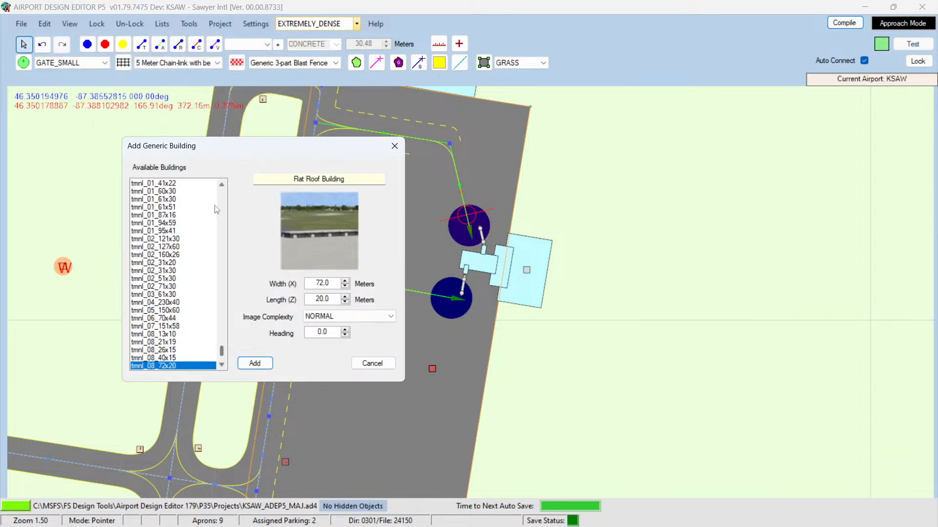
pyautogui.scroll(1, 188, 268)
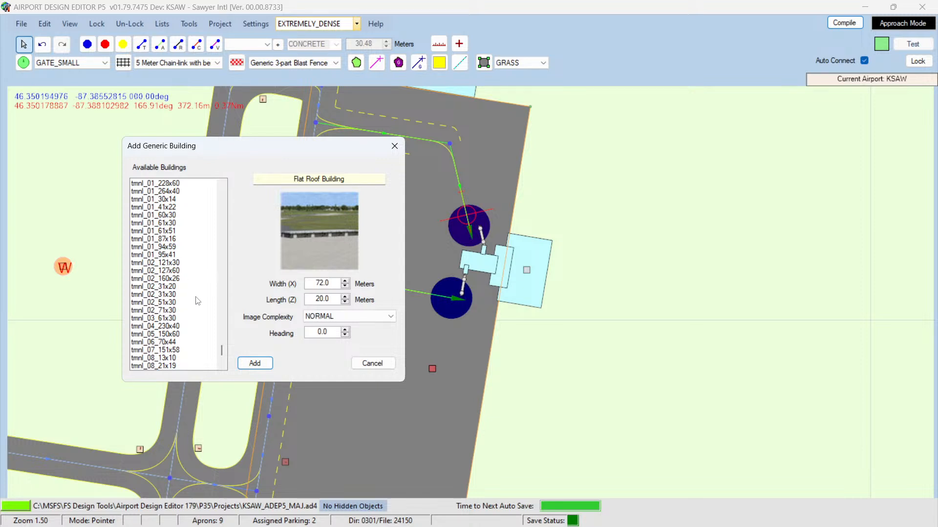
pyautogui.scroll(-1, 199, 313)
pyautogui.click(164, 359)
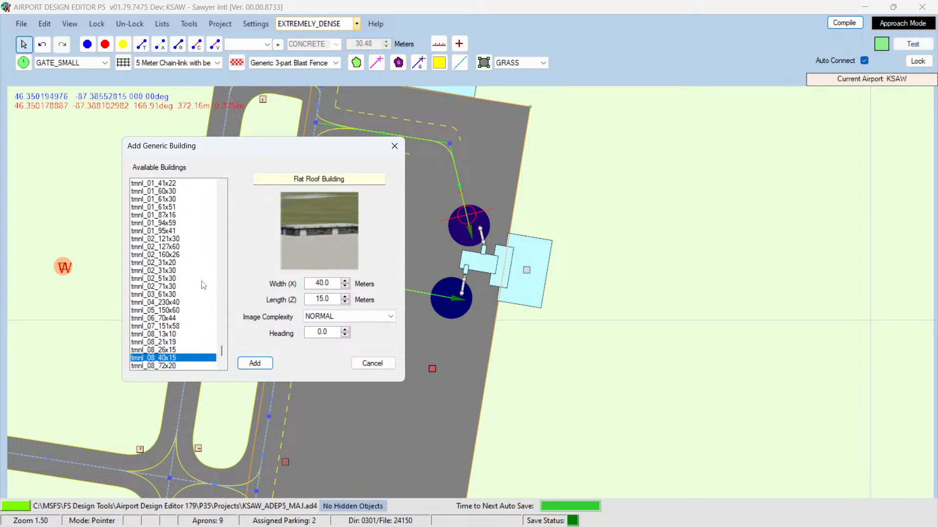
pyautogui.press('Up')
pyautogui.press('Up')
pyautogui.press('Up')
pyautogui.press('Up')
pyautogui.press('Up')
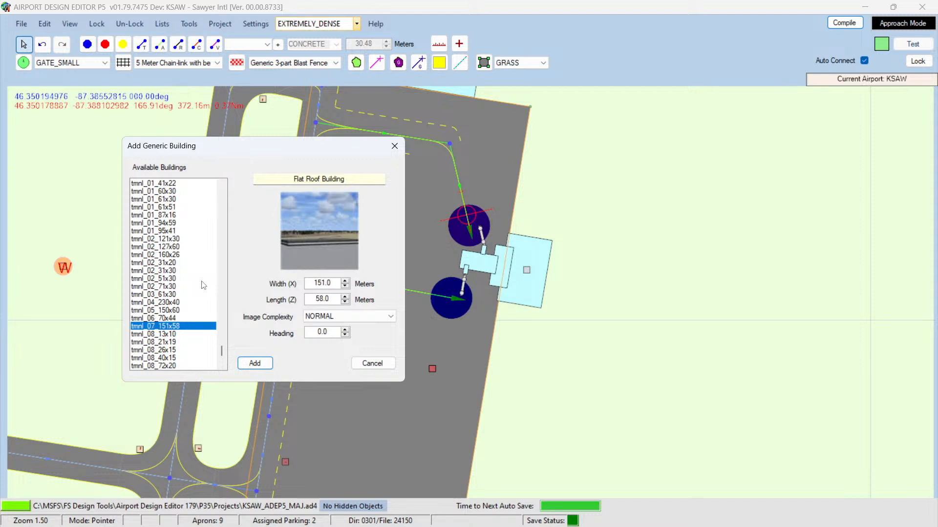
pyautogui.press('Down')
pyautogui.press('Up')
pyautogui.press('Up')
pyautogui.press('Up')
pyautogui.press('Up')
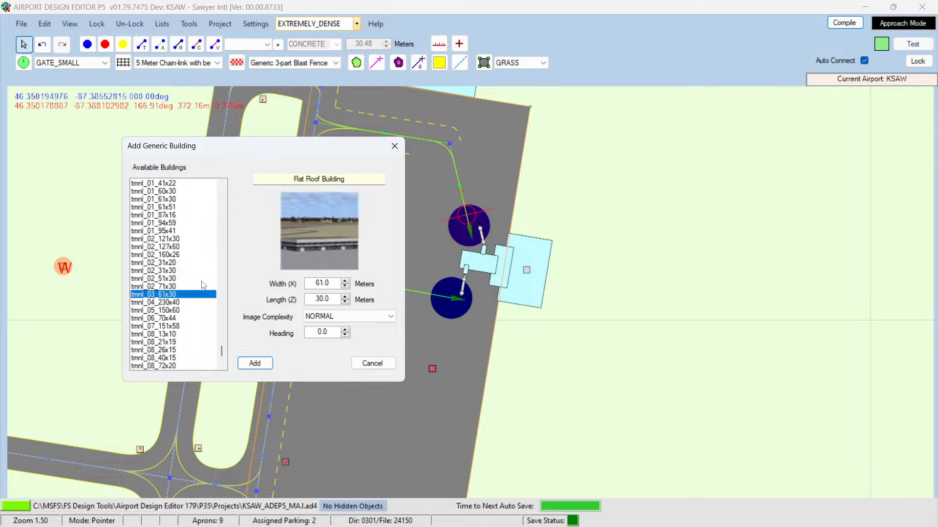
pyautogui.press('Up')
pyautogui.press('Up')
pyautogui.press('Up')
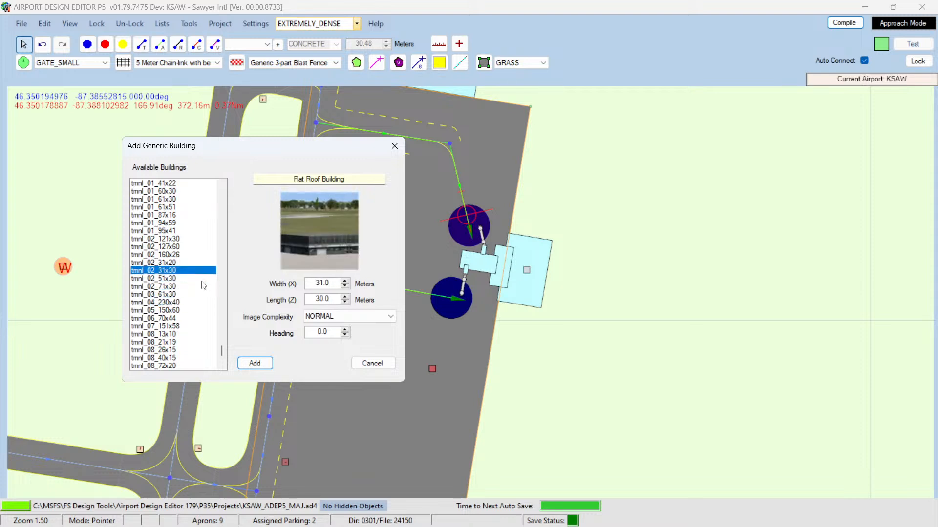
pyautogui.press('Up')
pyautogui.press('Up')
pyautogui.press('Up')
pyautogui.press('Up')
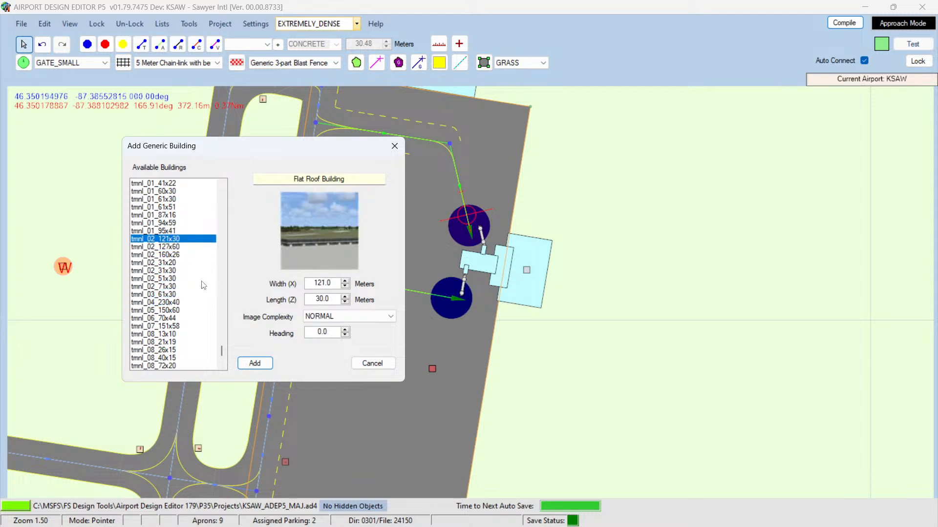
pyautogui.press('Up')
pyautogui.press('Up')
pyautogui.press('Up')
pyautogui.press('Up')
pyautogui.press('Up')
pyautogui.press('Up')
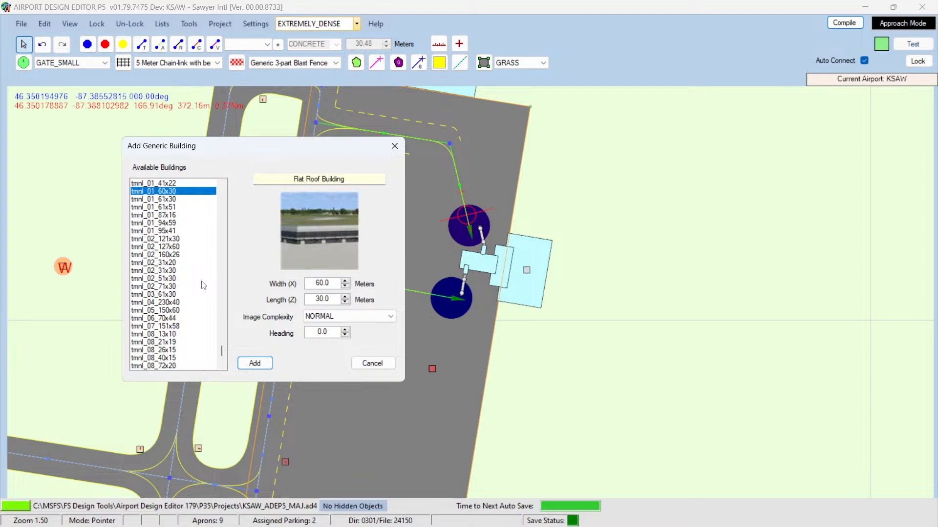
pyautogui.press('Up')
pyautogui.press('Up')
pyautogui.press('Up')
pyautogui.press('Up')
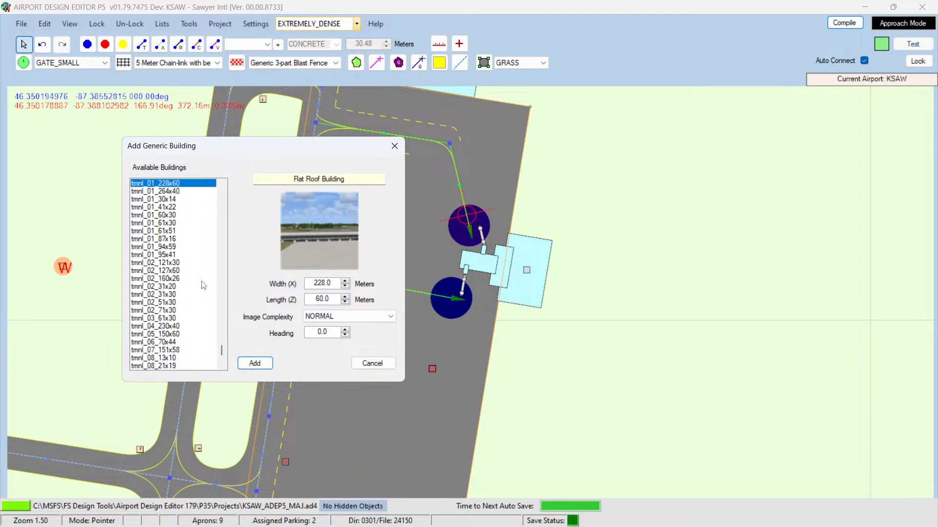
pyautogui.press('Up')
pyautogui.press('Up')
pyautogui.press('Up')
pyautogui.press('Up')
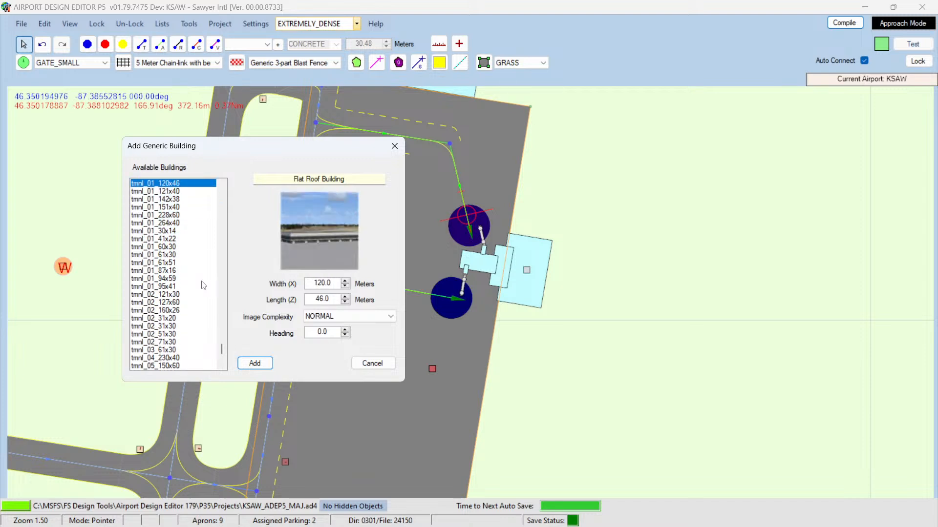
pyautogui.press('Up')
pyautogui.press('Up')
pyautogui.press('Up')
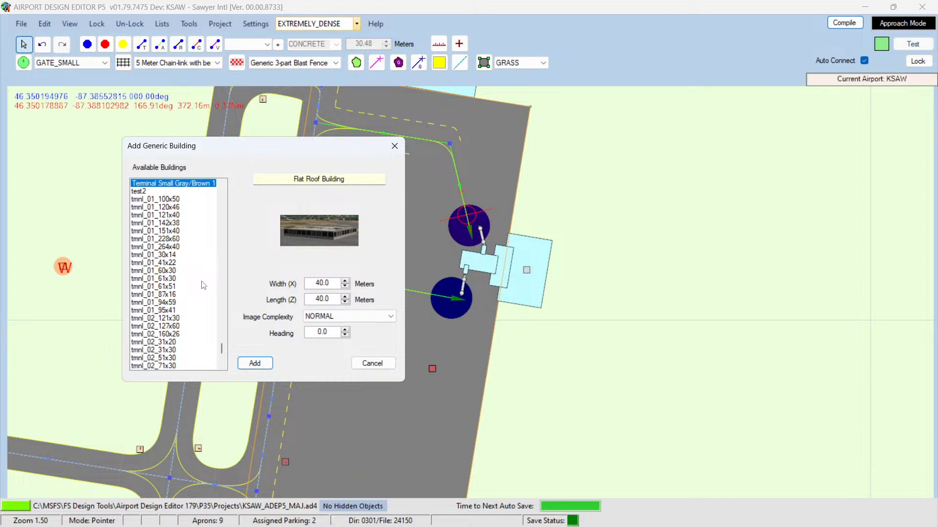
pyautogui.scroll(3, 201, 286)
pyautogui.press('Up')
pyautogui.press('Up')
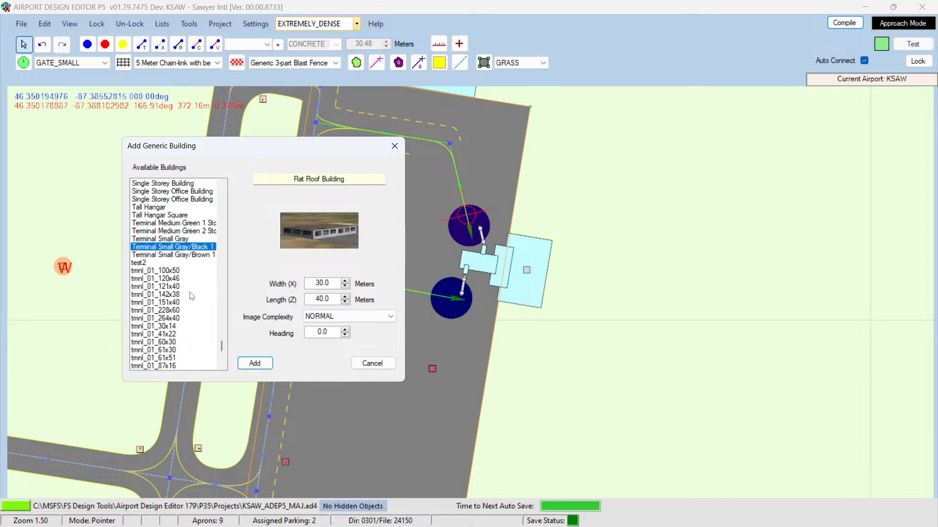
pyautogui.press('Up')
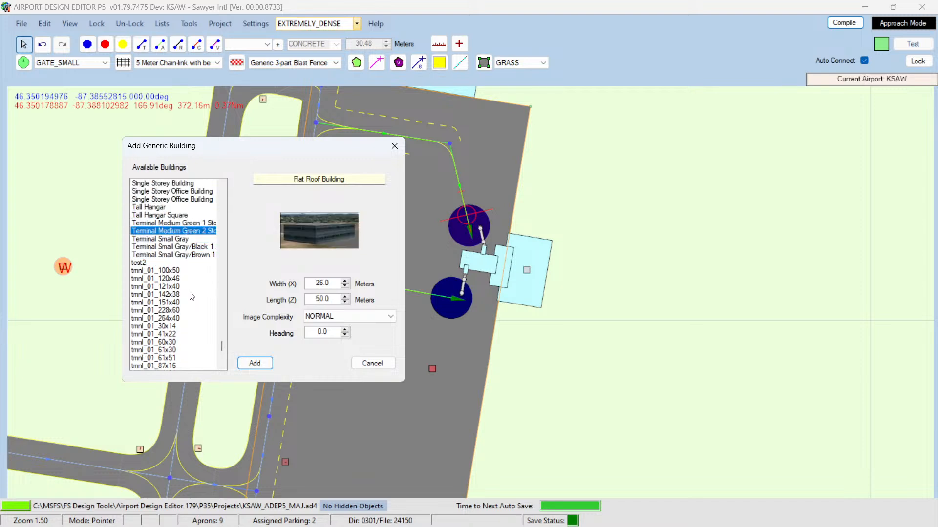
pyautogui.press('Up')
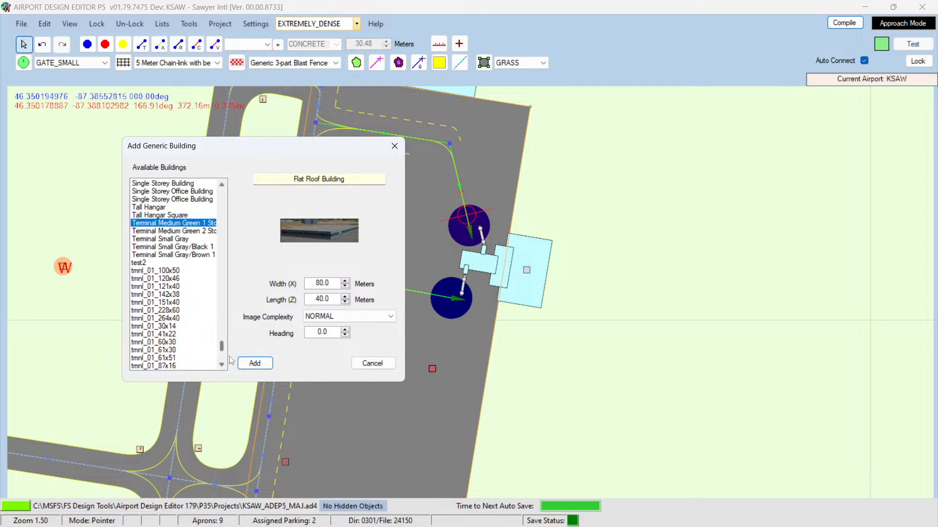
pyautogui.click(254, 364)
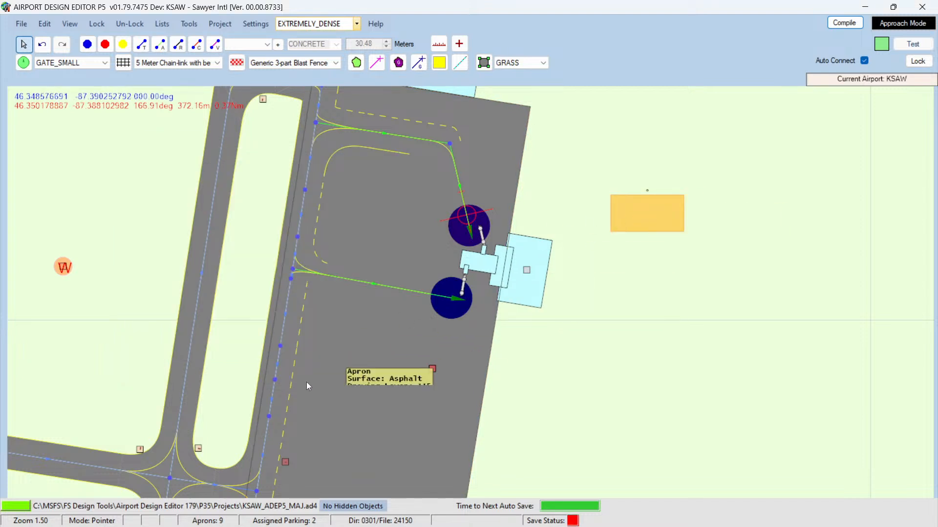
# Step: Switch briefly to Prepar3D to view the terminal, then return to Airport Design Editor
pyautogui.moveTo(175, 526)
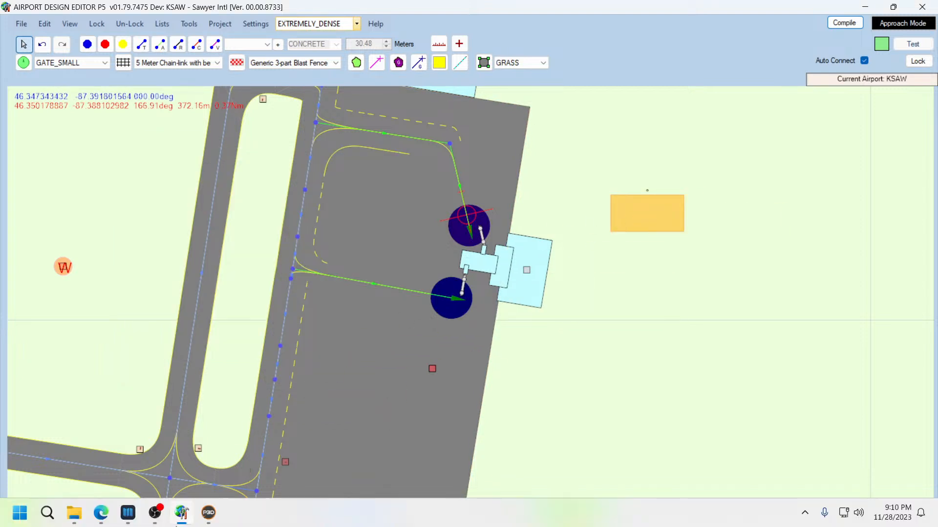
pyautogui.click(209, 513)
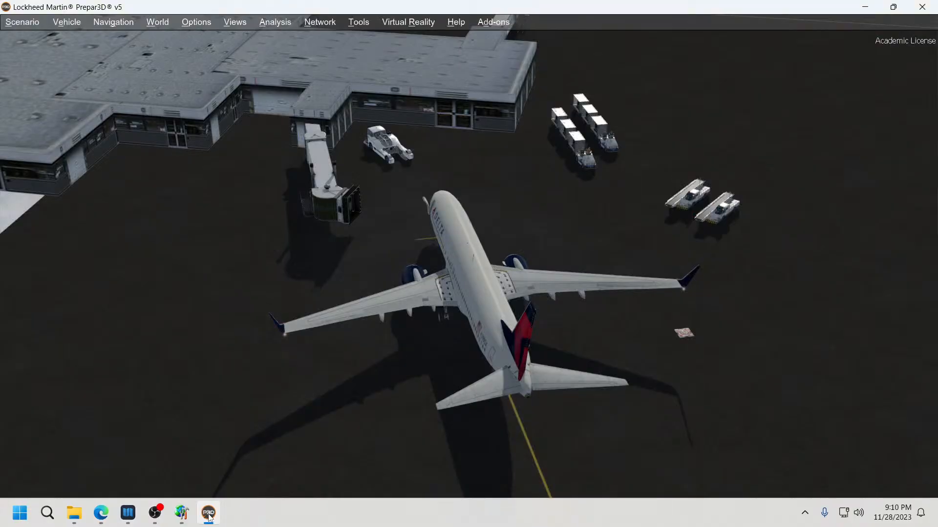
pyautogui.click(208, 514)
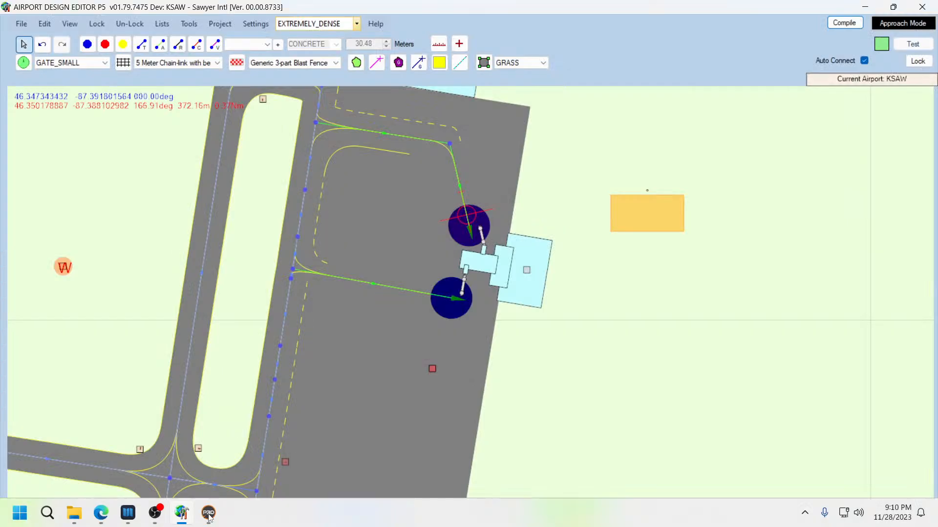
# Step: Inspect the properties of the new building and of the existing terminal building without changing them
pyautogui.doubleClick(634, 216)
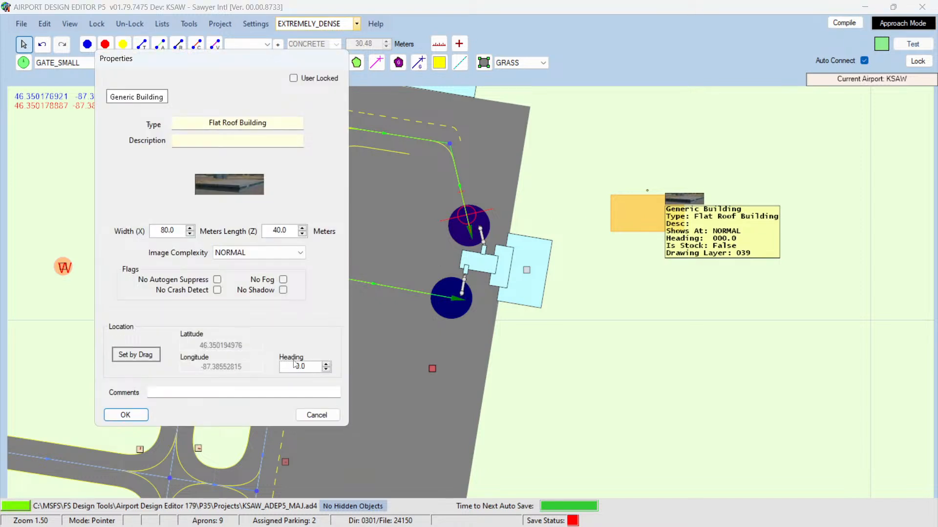
pyautogui.click(314, 418)
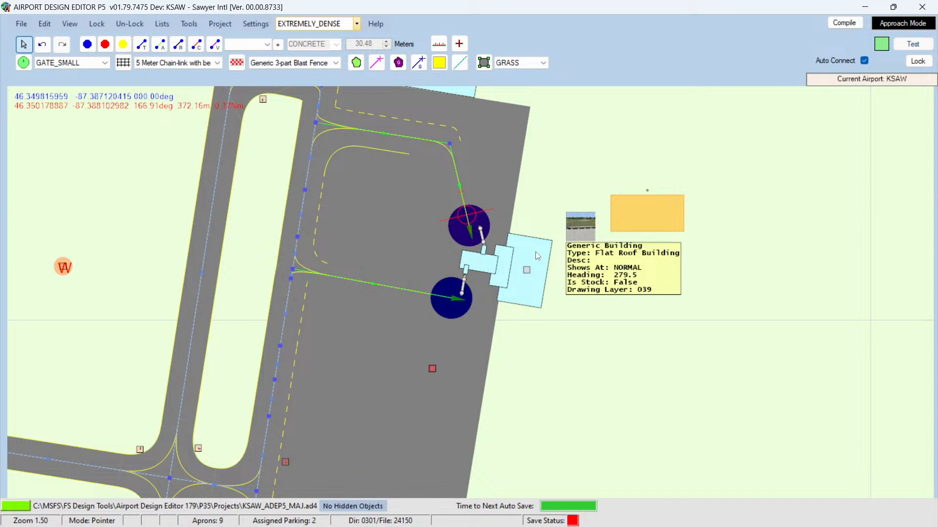
pyautogui.doubleClick(537, 255)
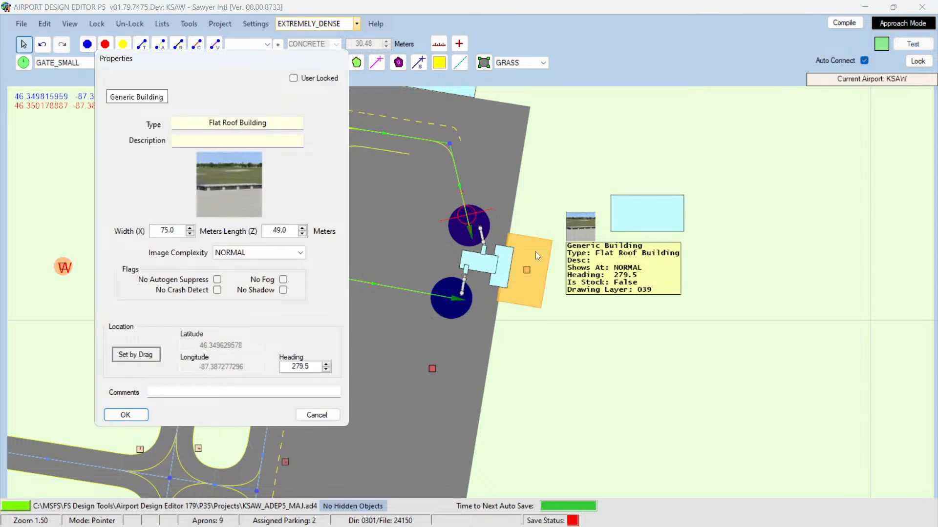
pyautogui.click(317, 416)
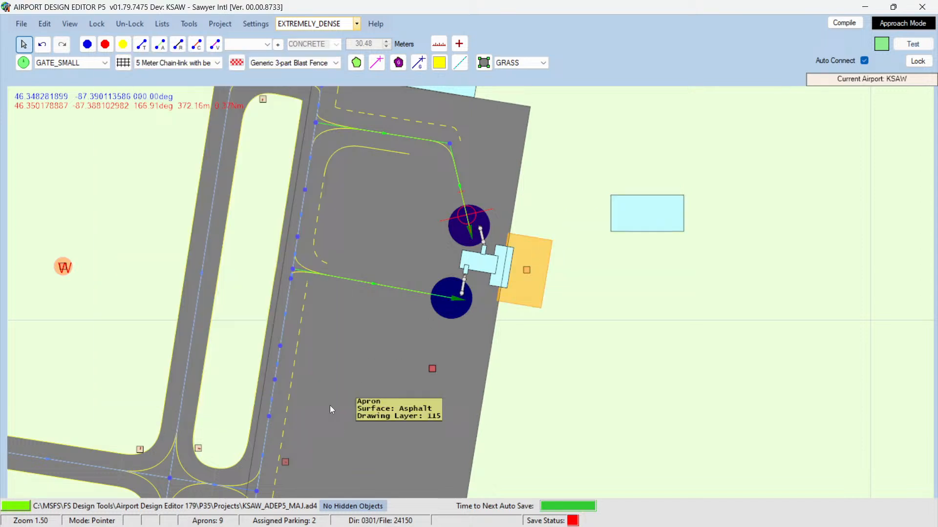
# Step: Resize the new building to the terminal's width and 49 m length, set its heading to 279.5, and move it southeast
pyautogui.doubleClick(637, 218)
pyautogui.doubleClick(155, 230)
pyautogui.press('BackSpace')
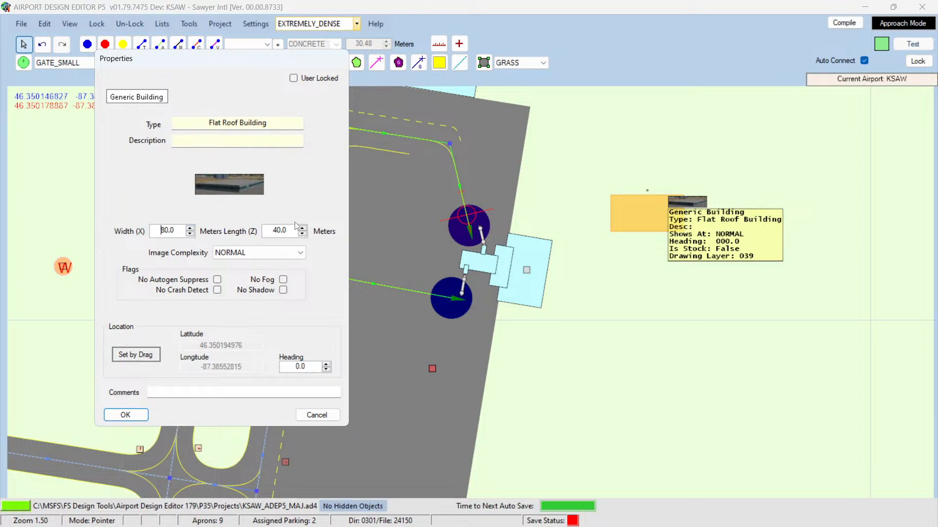
pyautogui.moveTo(272, 231); pyautogui.dragTo(323, 232)
pyautogui.write('49')
pyautogui.doubleClick(151, 229)
pyautogui.write('75')
pyautogui.doubleClick(306, 367)
pyautogui.write('279.5')
pyautogui.press('Return')
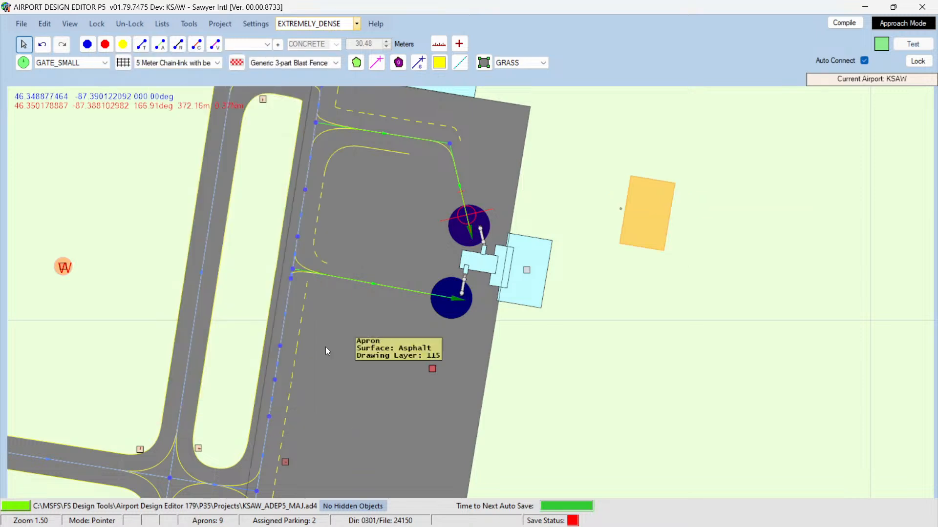
pyautogui.moveTo(655, 236); pyautogui.dragTo(682, 312)
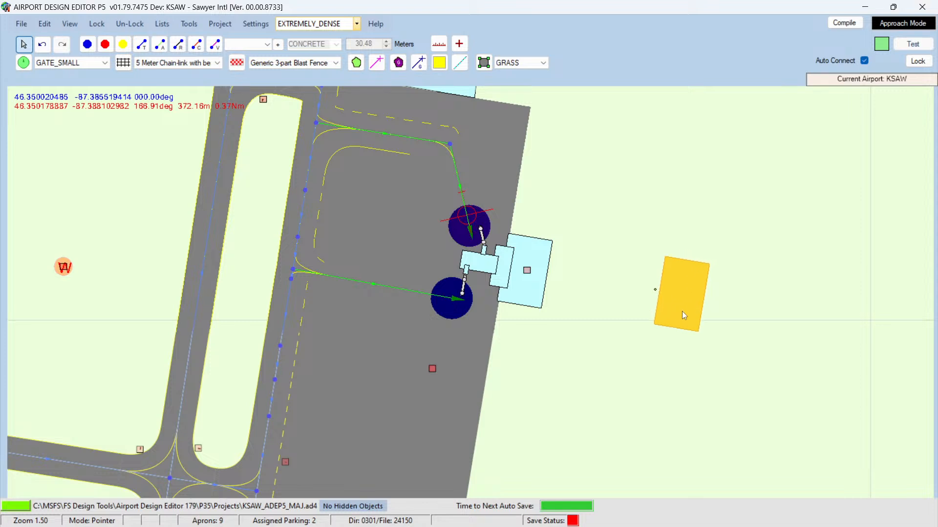
# Step: Add another Terminal Medium Green 1 Story building, 45 by 20 m with heading 279, beside the moved building
pyautogui.doubleClick(507, 264)
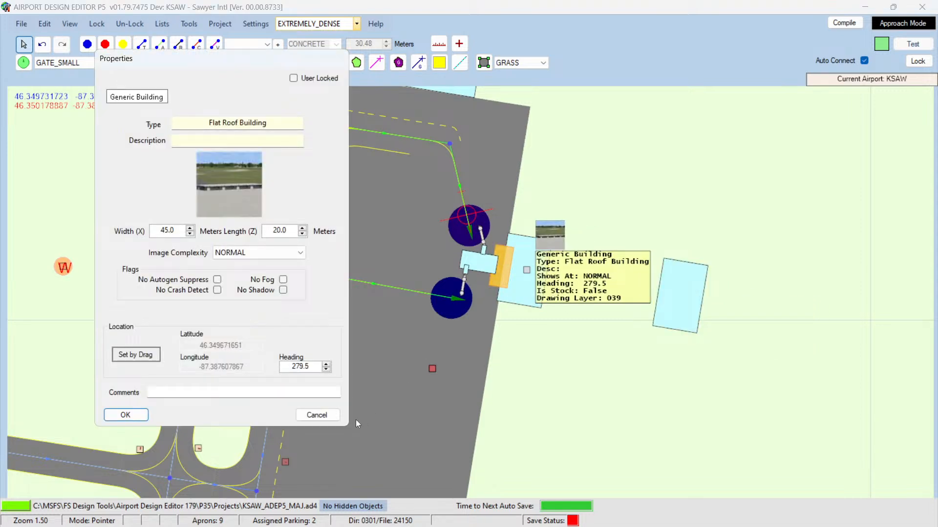
pyautogui.click(317, 415)
pyautogui.rightClick(629, 371)
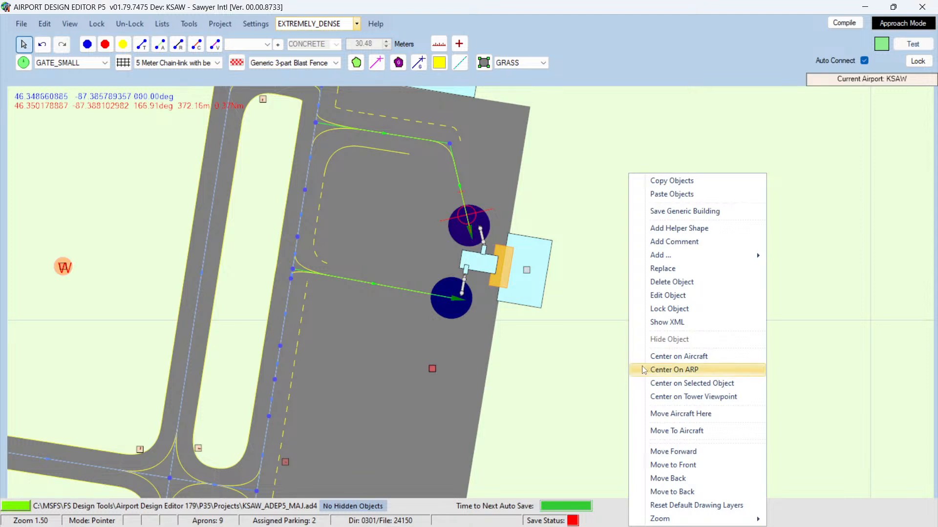
pyautogui.moveTo(675, 254)
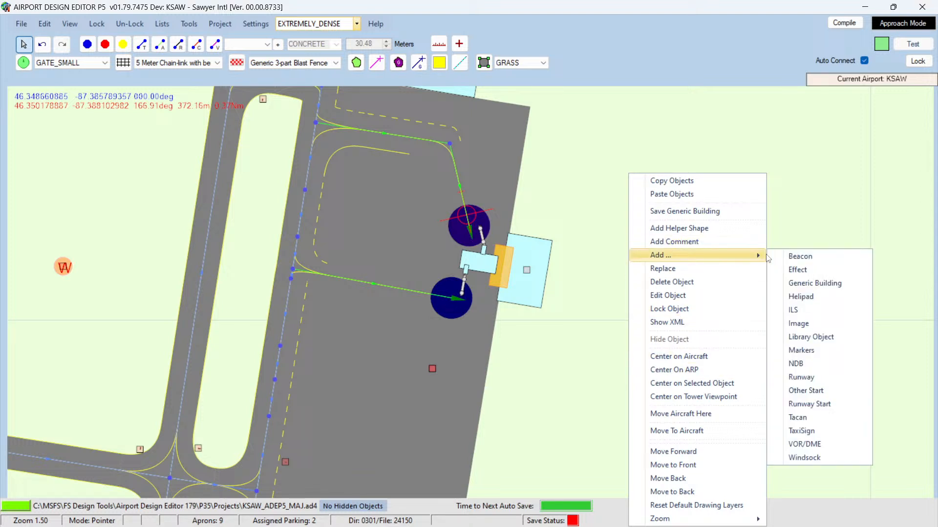
pyautogui.click(801, 282)
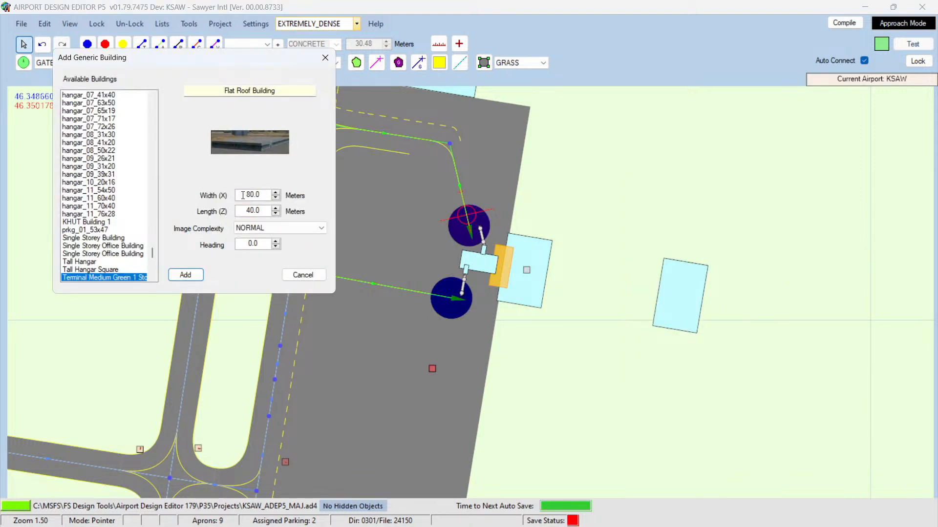
pyautogui.moveTo(243, 195); pyautogui.dragTo(271, 194)
pyautogui.write('45')
pyautogui.press('Tab')
pyautogui.write('20')
pyautogui.press('Tab')
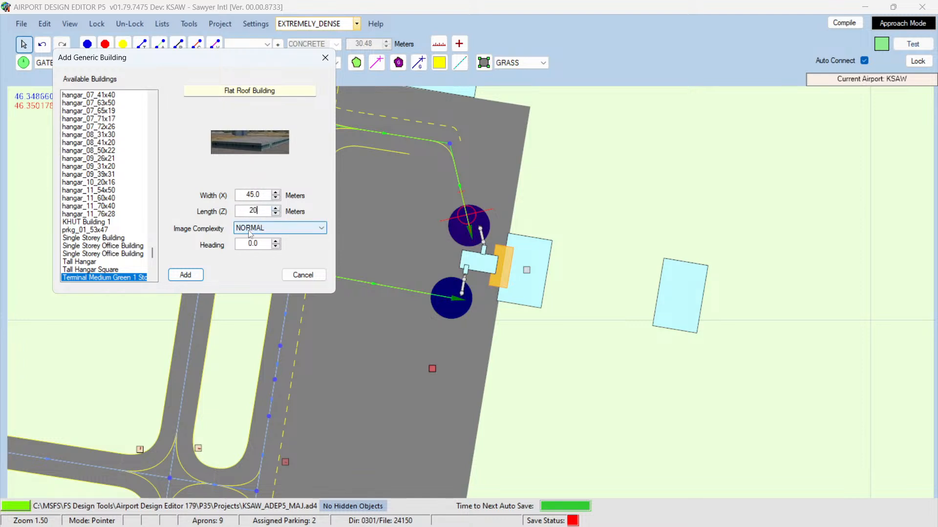
pyautogui.press('Tab')
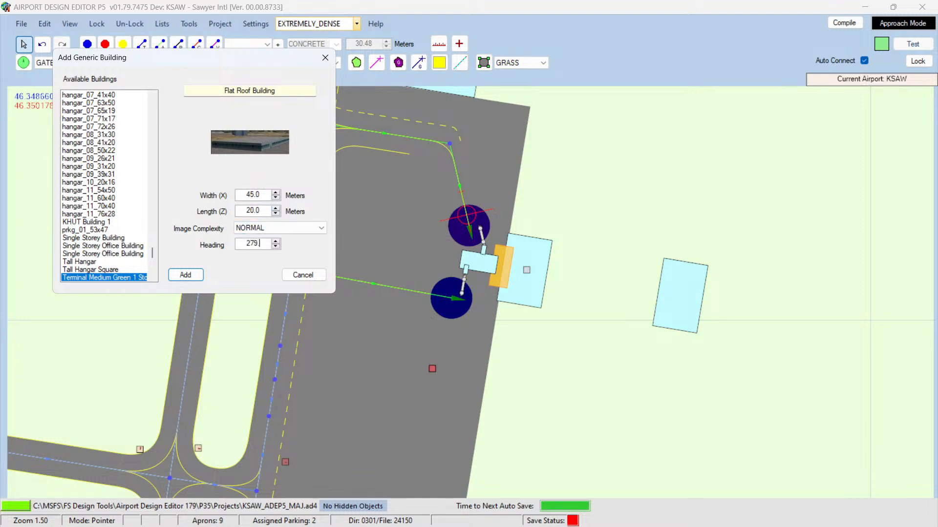
pyautogui.press('Return')
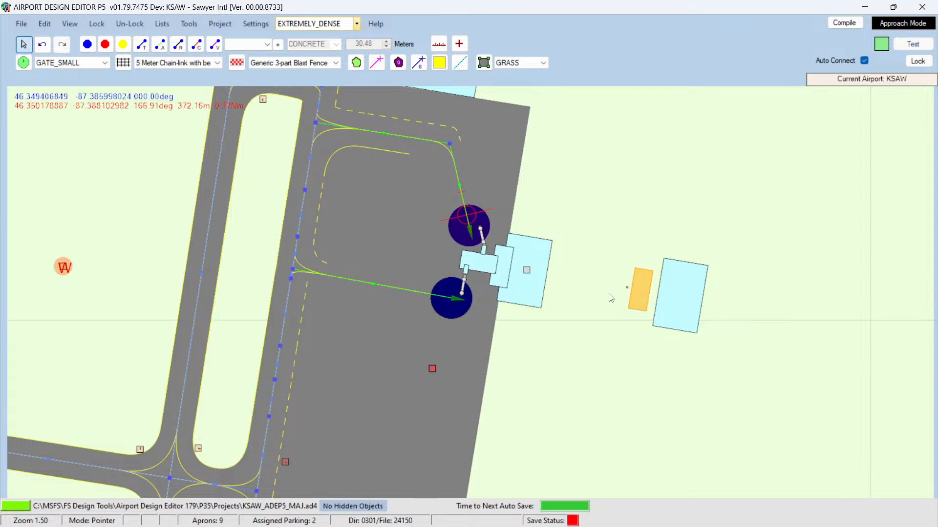
# Step: Add a Terminal Medium Green 1 Story building, 20 by 40 m with heading 279.5, and move it beside the other new buildings
pyautogui.doubleClick(480, 267)
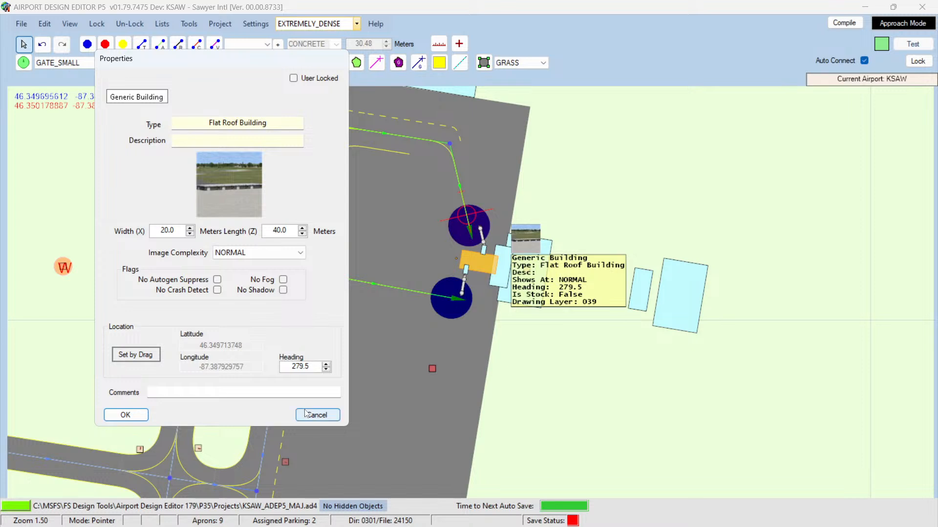
pyautogui.click(308, 416)
pyautogui.rightClick(577, 357)
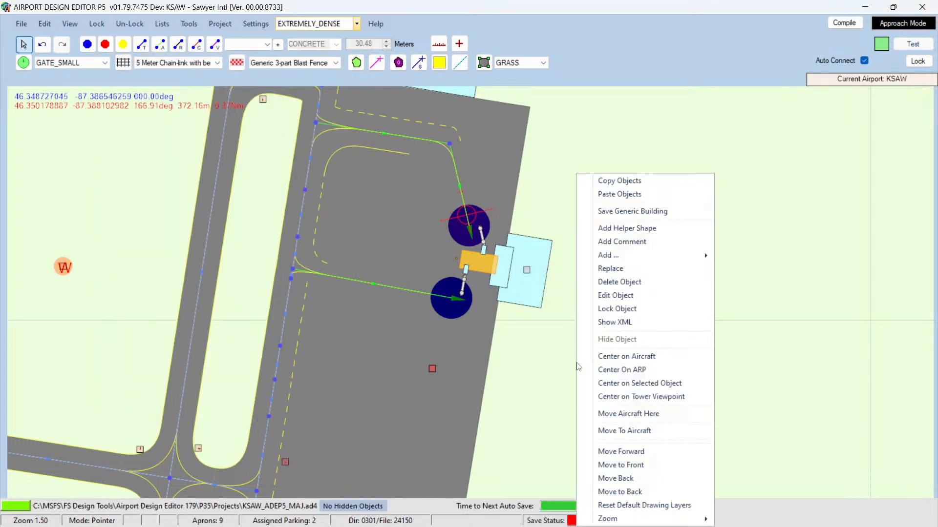
pyautogui.moveTo(617, 259)
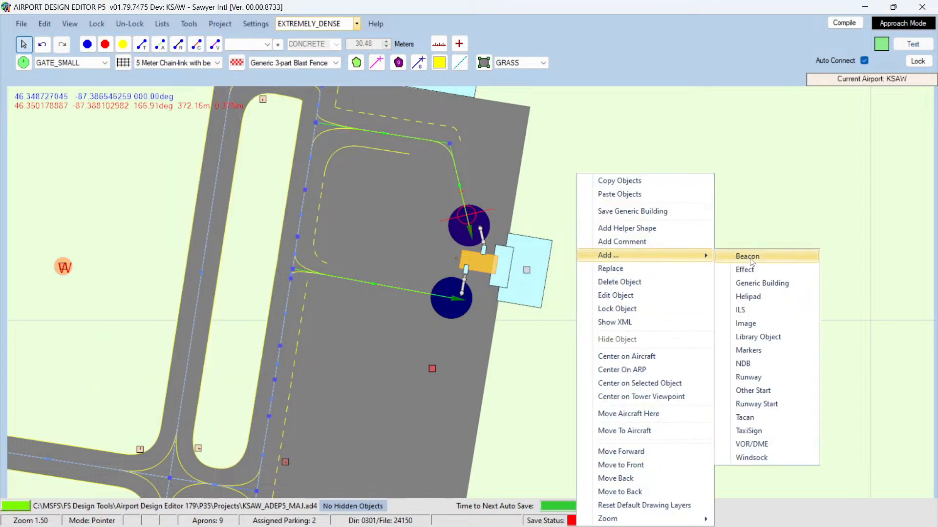
pyautogui.click(751, 285)
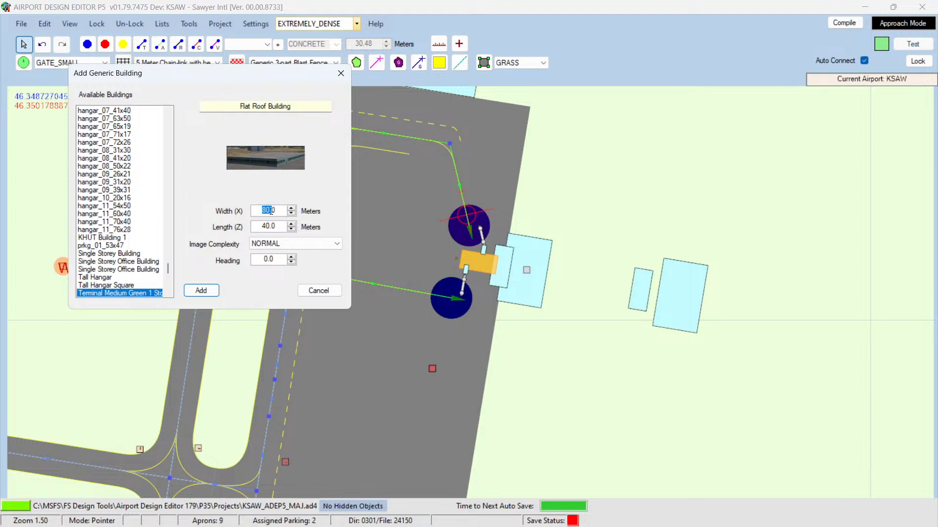
pyautogui.write('20')
pyautogui.doubleClick(264, 259)
pyautogui.write('279.5')
pyautogui.press('Return')
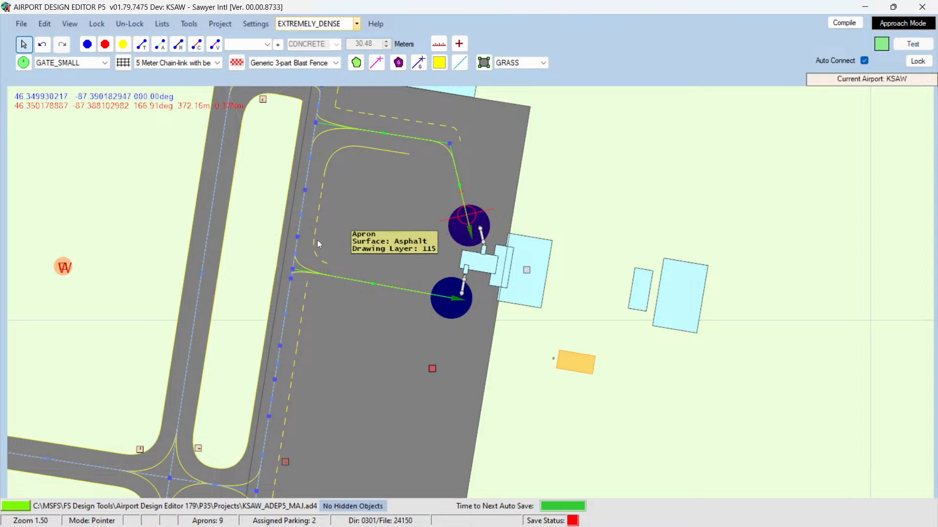
pyautogui.moveTo(570, 360); pyautogui.dragTo(599, 280)
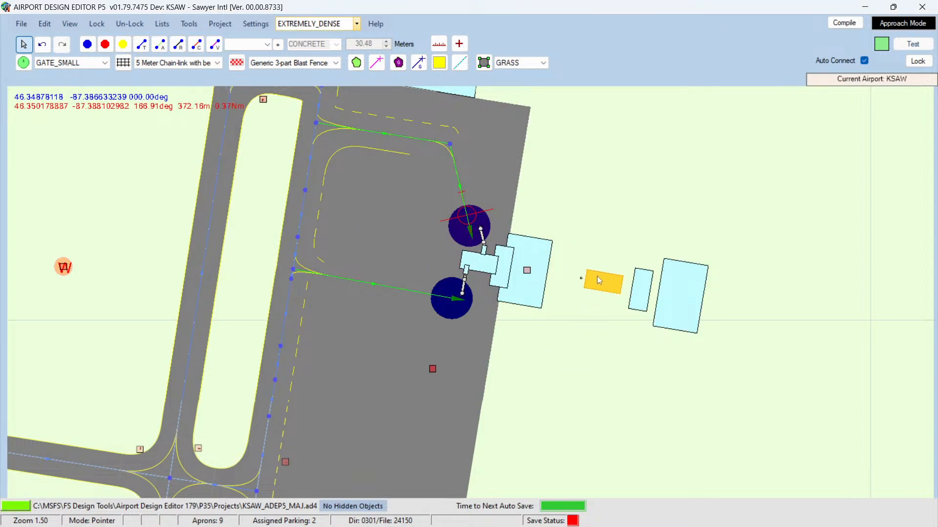
# Step: Add a small generic building about 10 by 5 m with heading 280 and move it east of the terminal
pyautogui.doubleClick(485, 253)
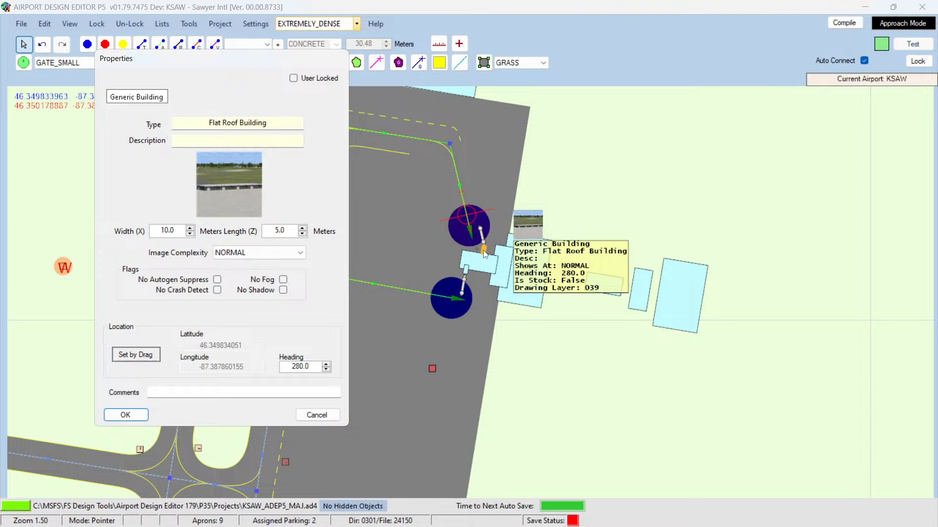
pyautogui.click(318, 415)
pyautogui.rightClick(595, 199)
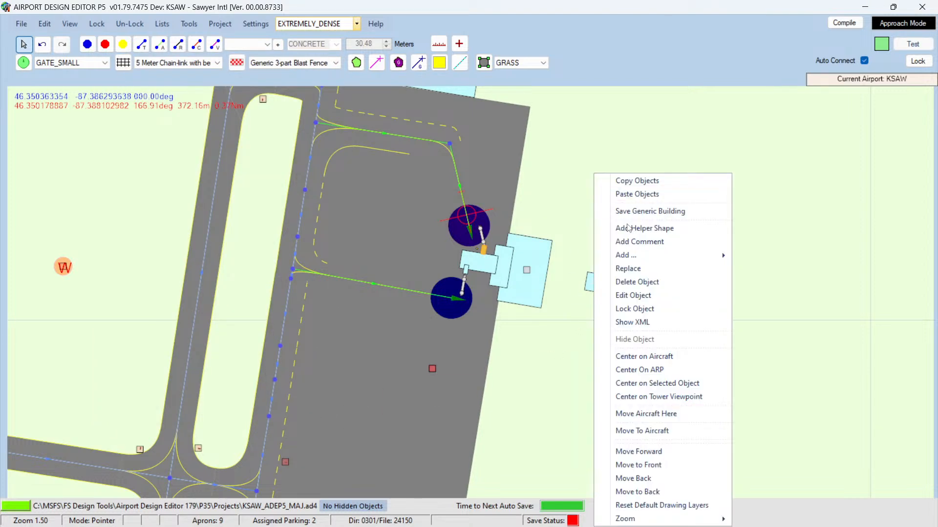
pyautogui.moveTo(640, 257)
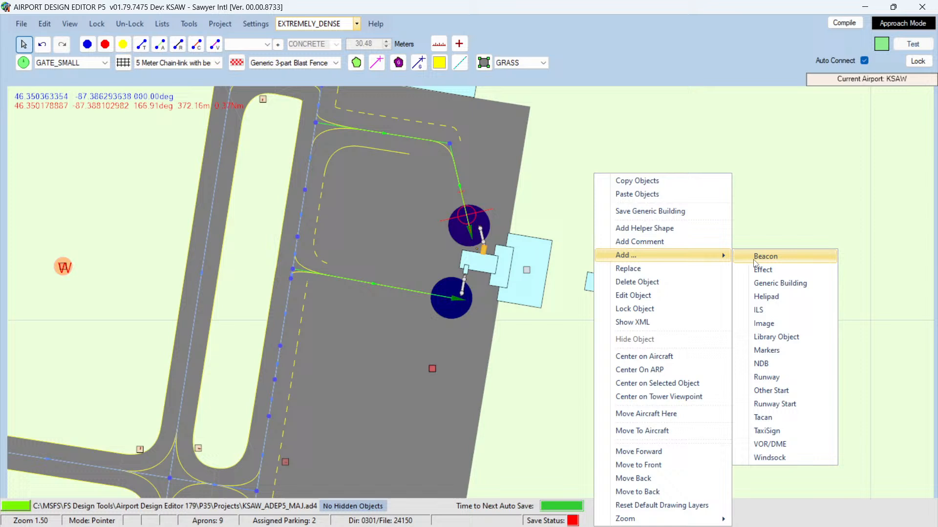
pyautogui.click(770, 283)
pyautogui.doubleClick(275, 227)
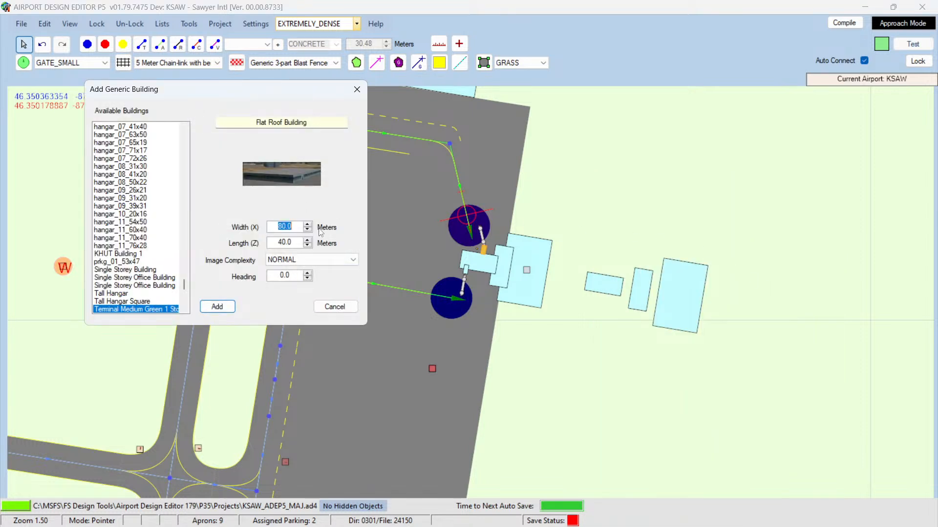
pyautogui.write('10')
pyautogui.moveTo(271, 242); pyautogui.dragTo(314, 246)
pyautogui.write('5')
pyautogui.moveTo(276, 275); pyautogui.dragTo(298, 275)
pyautogui.write('10')
pyautogui.press('Return')
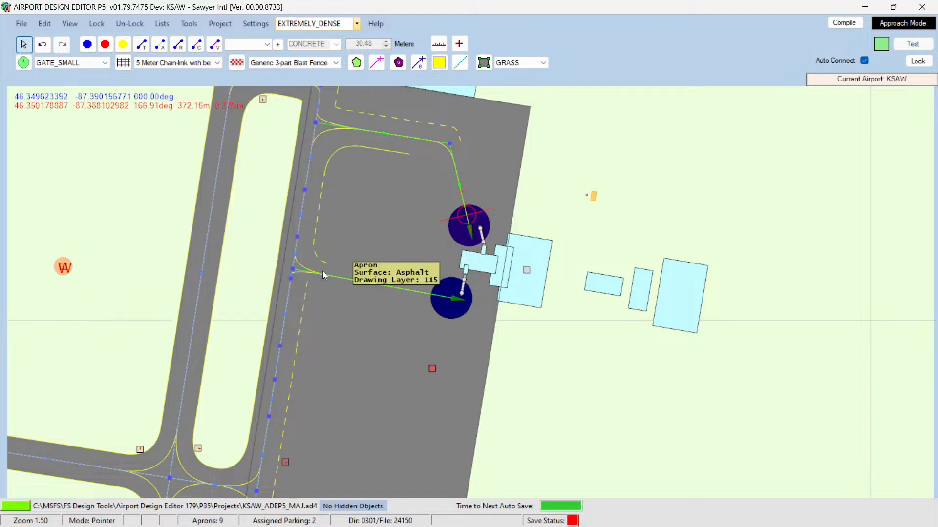
pyautogui.moveTo(595, 202)
pyautogui.mouseDown()
pyautogui.moveTo(619, 259)
pyautogui.moveTo(606, 264)
pyautogui.mouseUp()
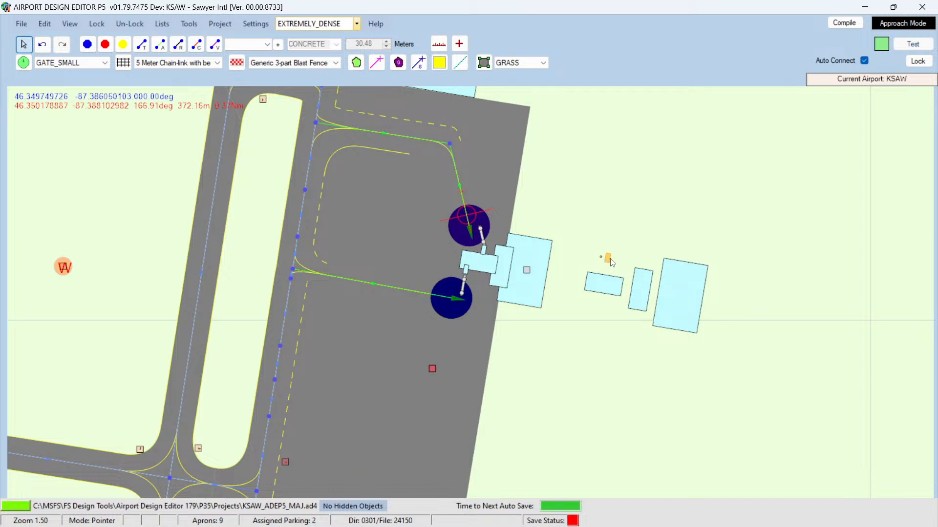
# Step: Copy the small building, paste a duplicate and move it below the original
pyautogui.rightClick(609, 261)
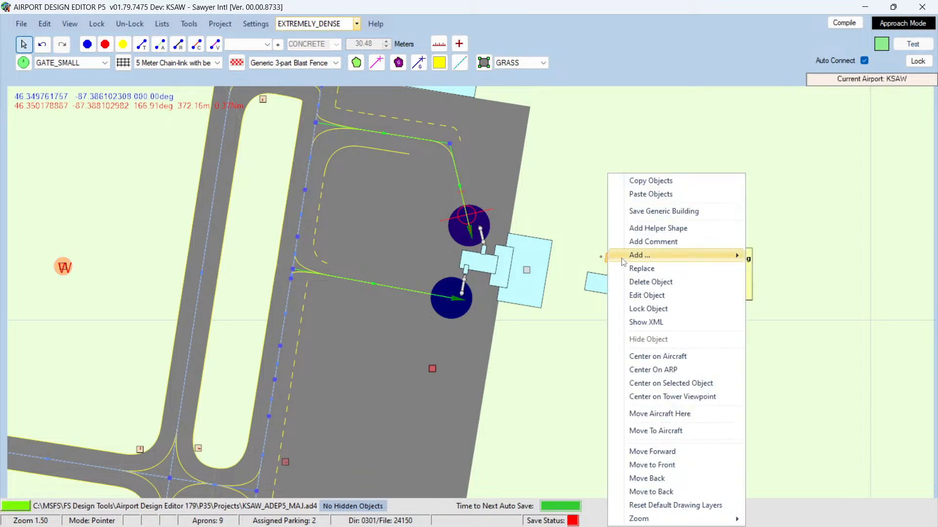
pyautogui.click(632, 185)
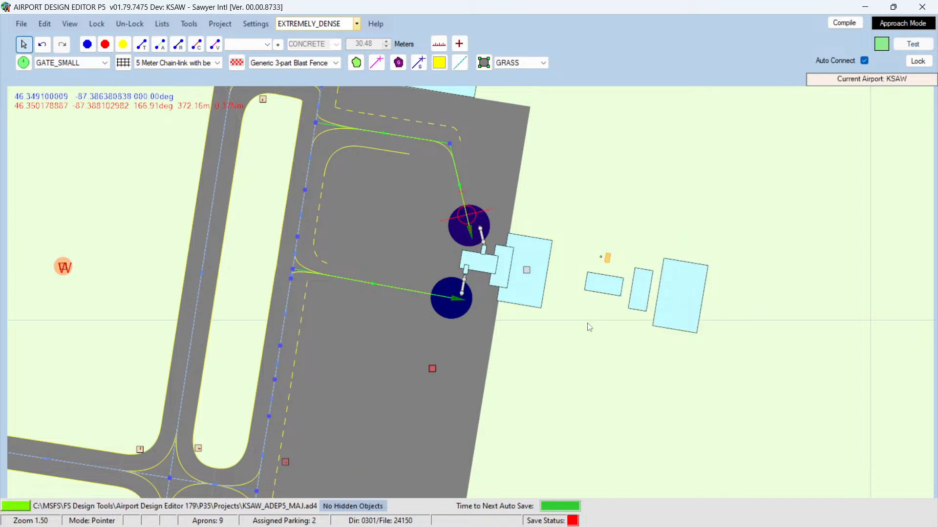
pyautogui.rightClick(588, 265)
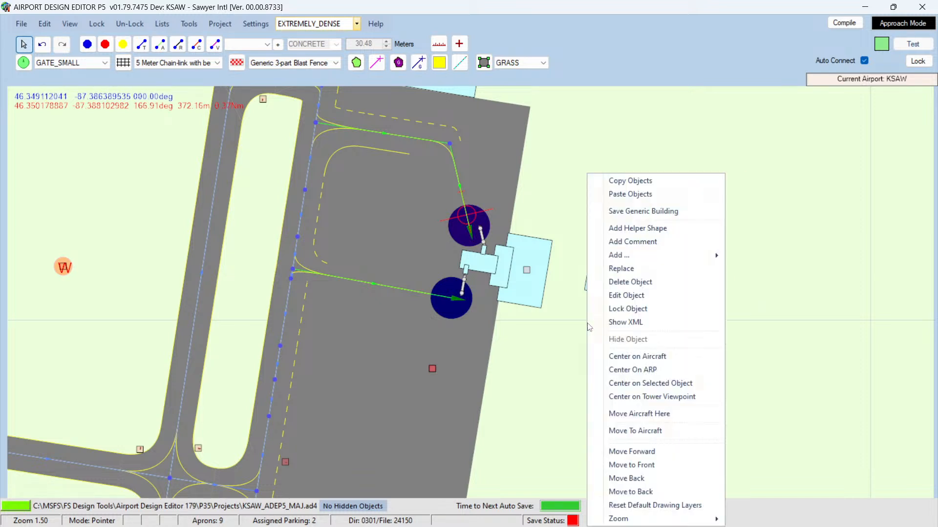
pyautogui.click(630, 194)
pyautogui.moveTo(587, 326); pyautogui.dragTo(596, 311)
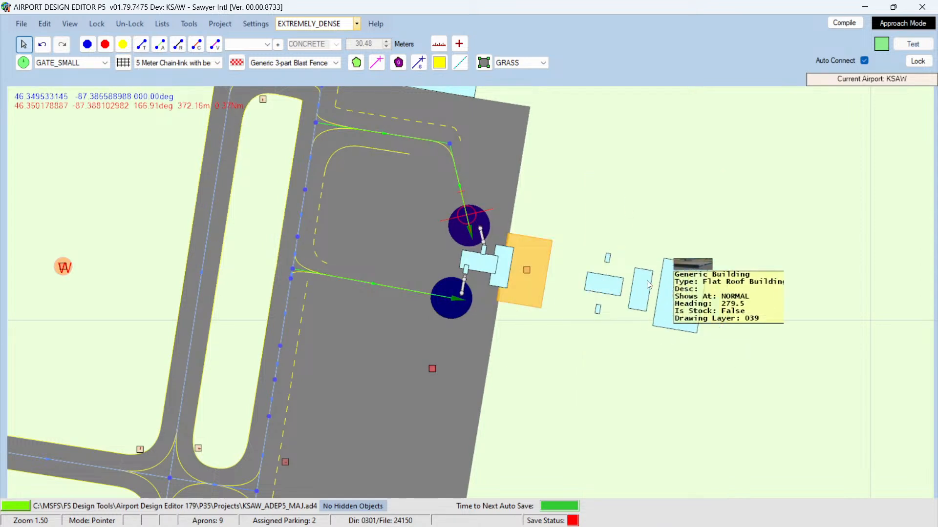
# Step: Move the large new building against the terminal and delete the extra buildings around the terminal
pyautogui.moveTo(689, 286); pyautogui.dragTo(585, 268)
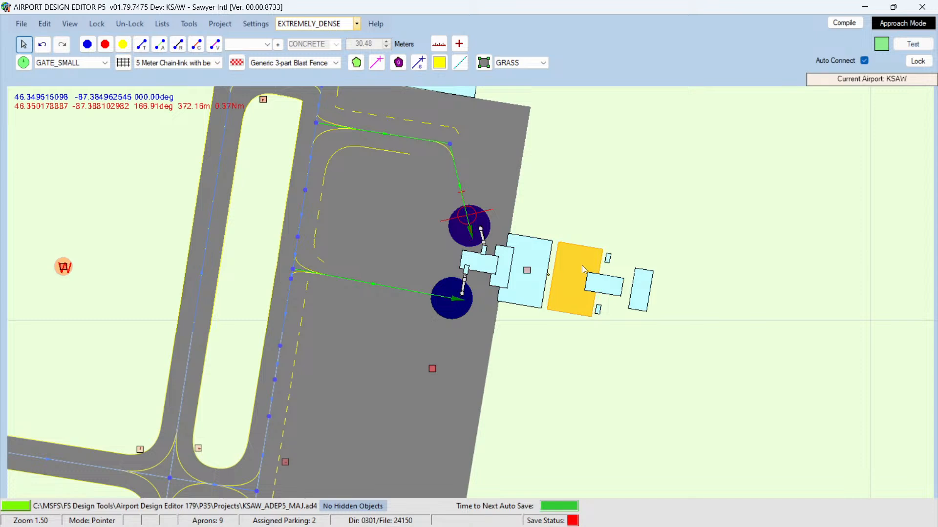
pyautogui.click(521, 307)
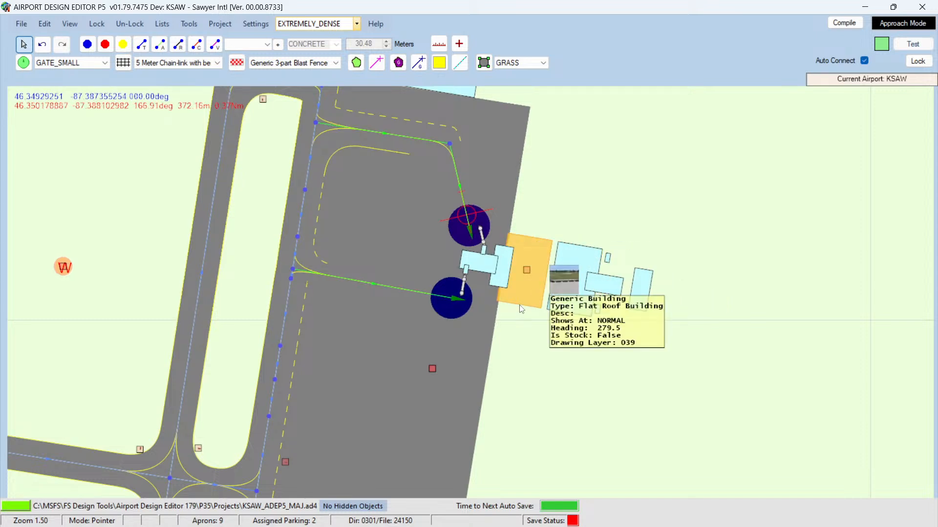
pyautogui.press('Delete')
pyautogui.moveTo(560, 272); pyautogui.dragTo(511, 266)
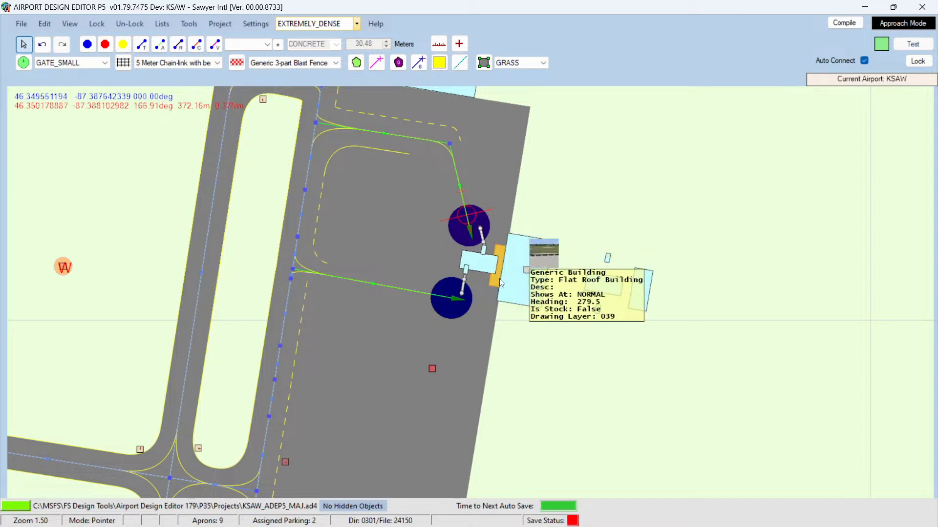
pyautogui.press('Delete')
pyautogui.click(491, 264)
pyautogui.press('Delete')
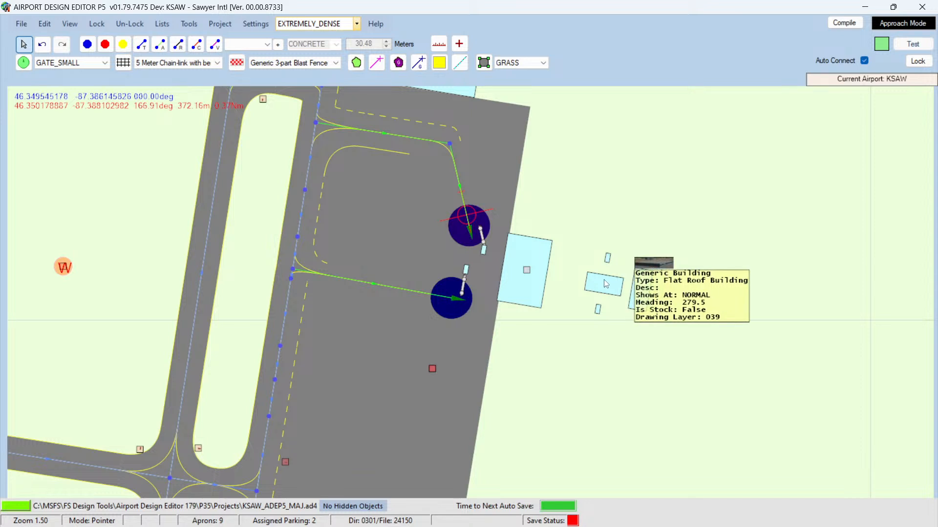
# Step: Reposition the remaining added building beside the terminal's west side
pyautogui.click(606, 286)
pyautogui.click(643, 286)
pyautogui.moveTo(644, 286); pyautogui.dragTo(500, 268)
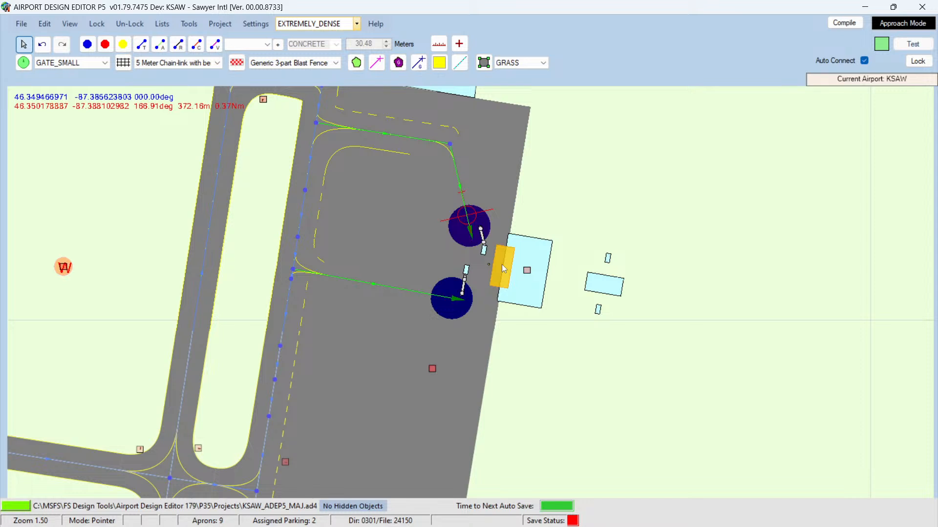
pyautogui.moveTo(502, 265); pyautogui.dragTo(558, 284)
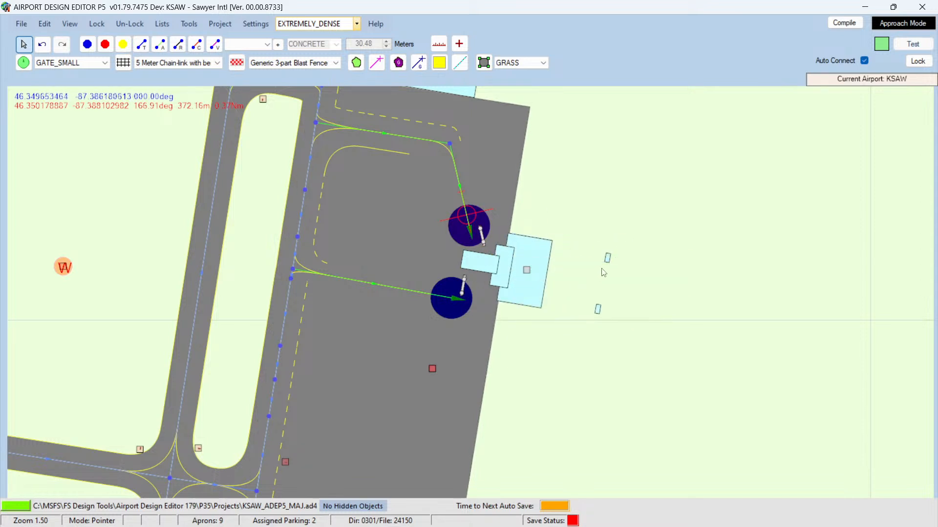
# Step: Move the two small buildings to the ends of the two jetways at the terminal
pyautogui.moveTo(611, 262); pyautogui.dragTo(483, 257)
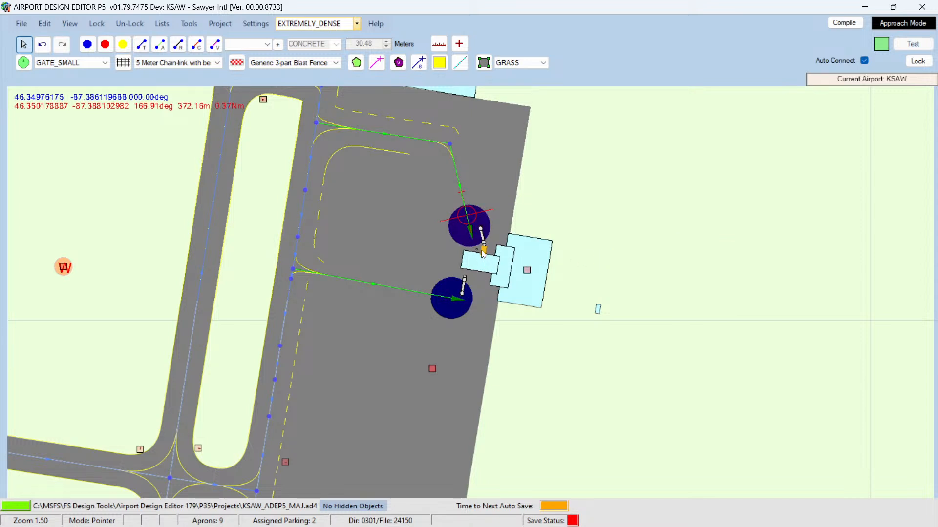
pyautogui.doubleClick(597, 310)
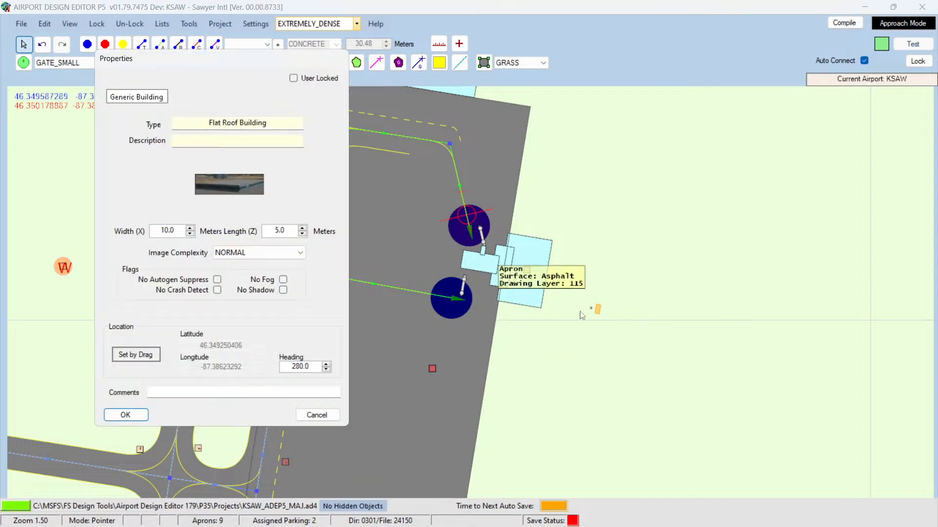
pyautogui.click(309, 415)
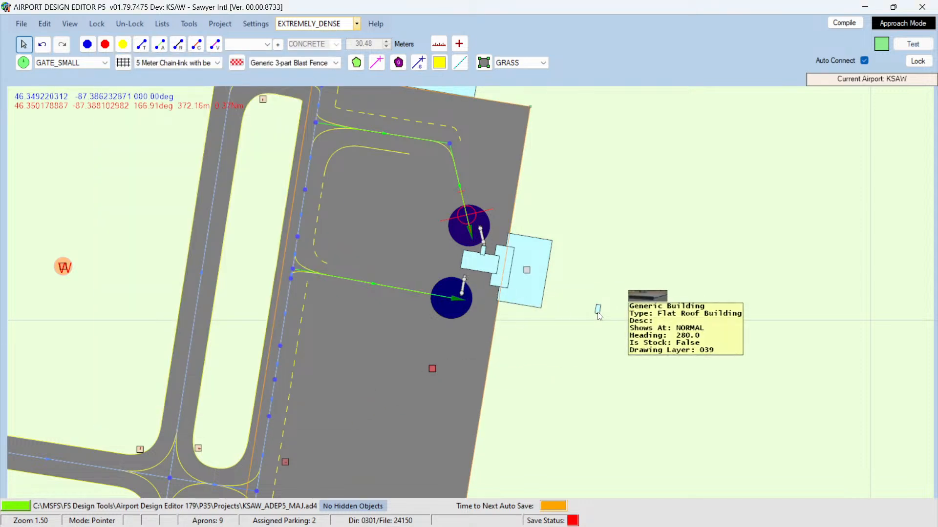
pyautogui.moveTo(599, 311); pyautogui.dragTo(466, 272)
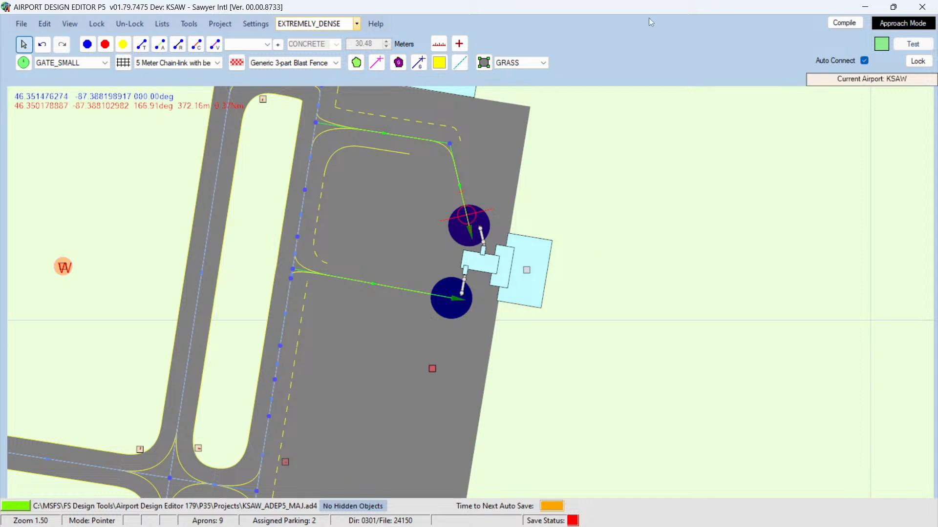
# Step: Compile the KSAW_ADEP5_MAJ project and save it
pyautogui.click(842, 24)
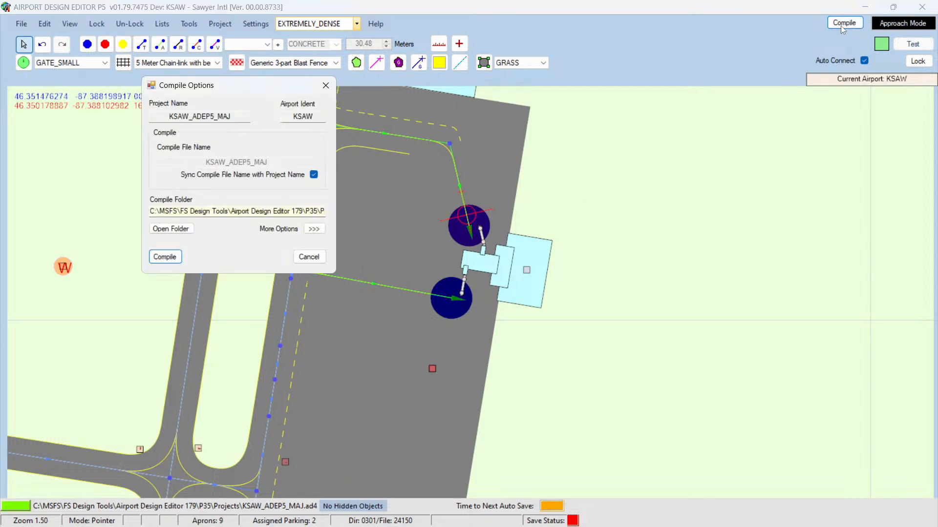
pyautogui.click(163, 256)
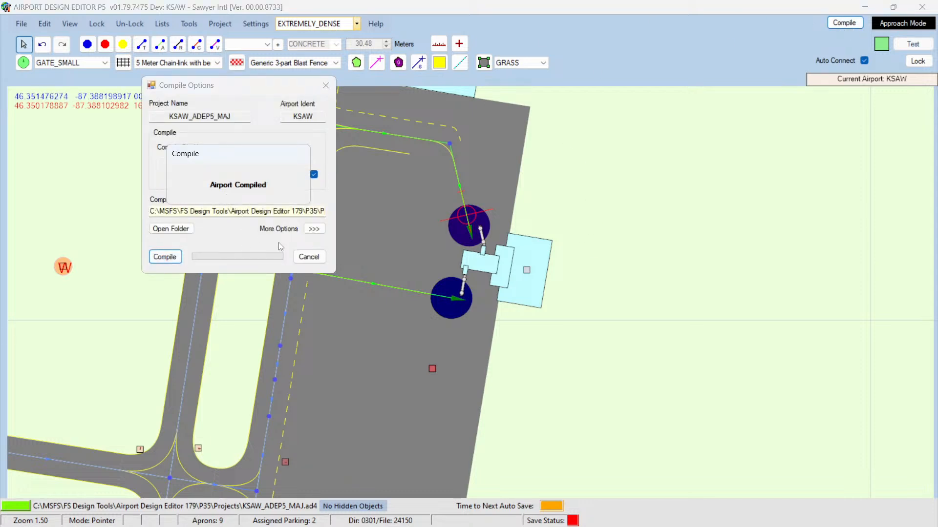
pyautogui.click(21, 23)
pyautogui.click(52, 195)
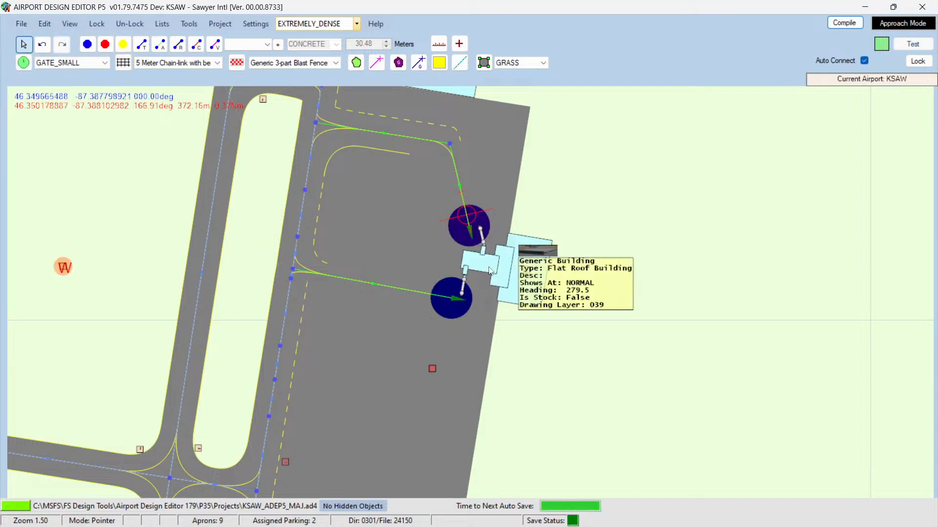
# Step: Minimize the editor and exit Prepar3D without saving
pyautogui.click(865, 6)
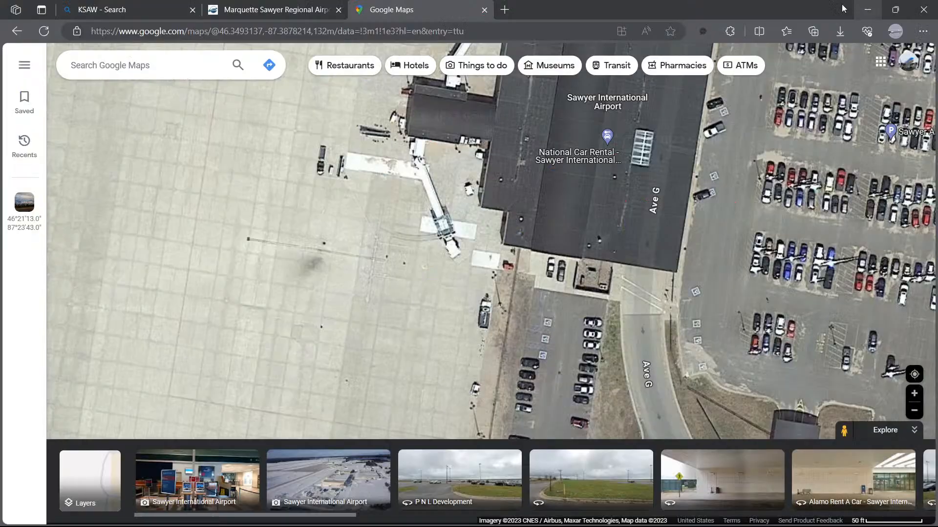
pyautogui.moveTo(236, 526)
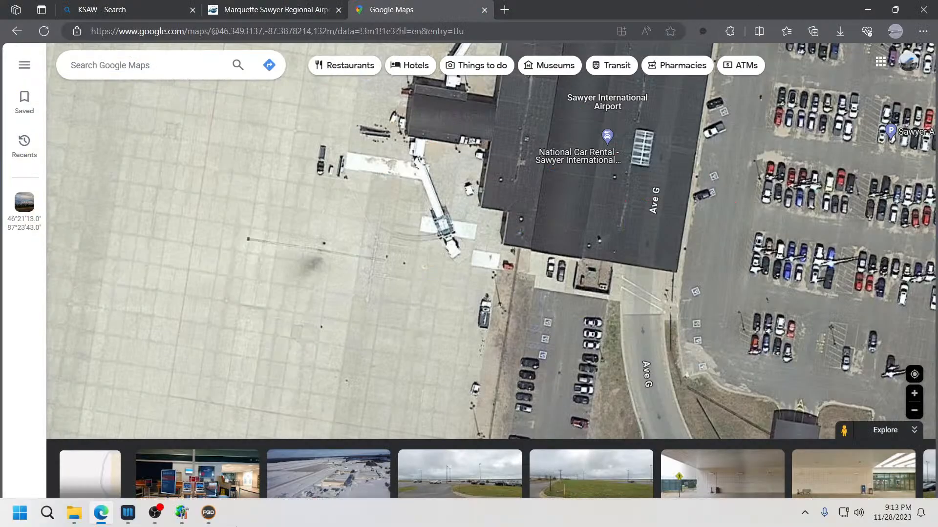
pyautogui.click(208, 512)
pyautogui.click(922, 8)
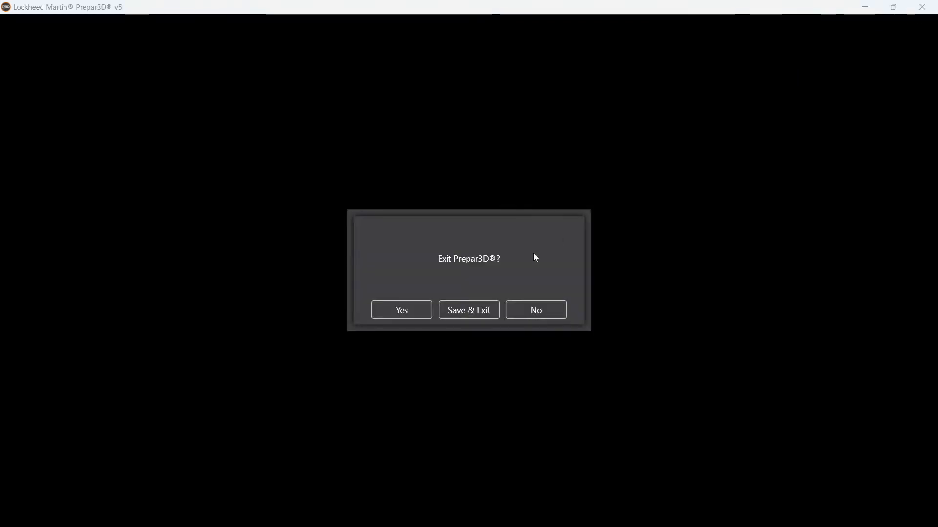
pyautogui.click(422, 315)
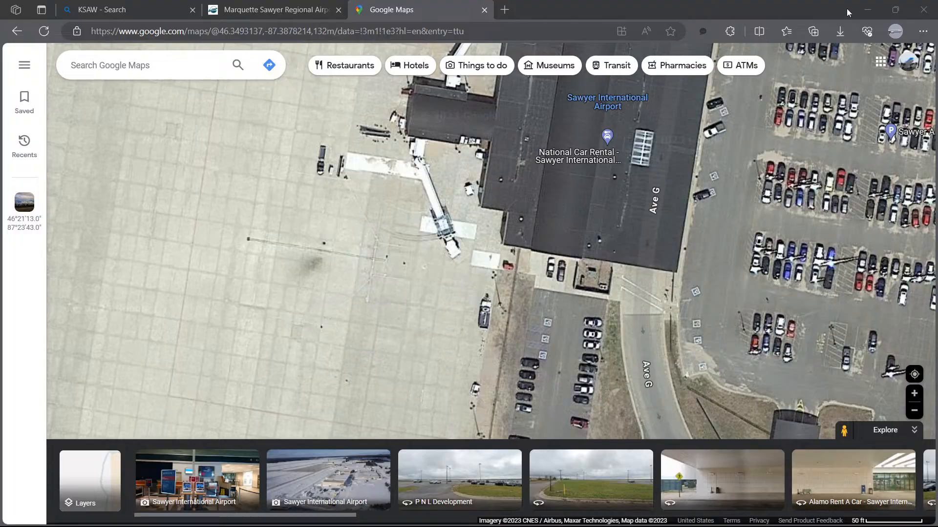
# Step: Minimize the browser and bring up the KSAW Scenery folder in File Explorer
pyautogui.click(868, 10)
pyautogui.moveTo(141, 521)
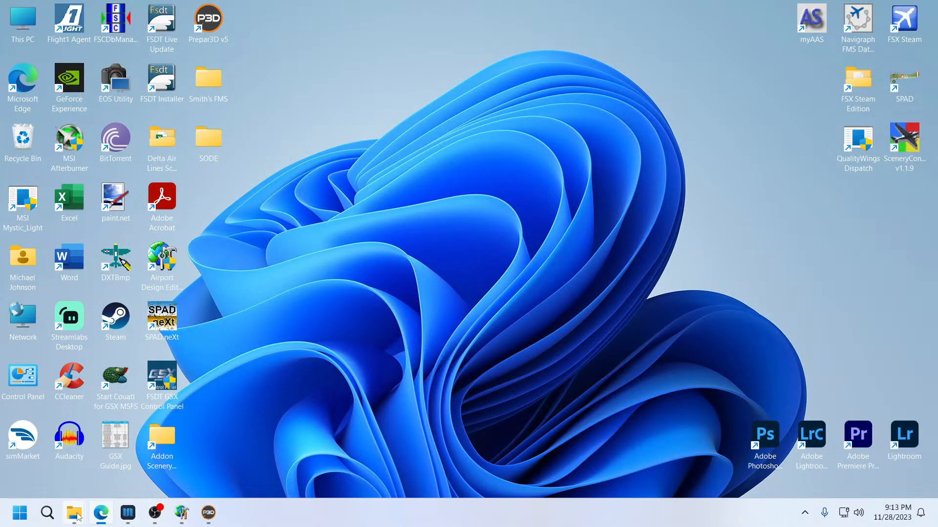
pyautogui.moveTo(74, 513)
pyautogui.click(70, 471)
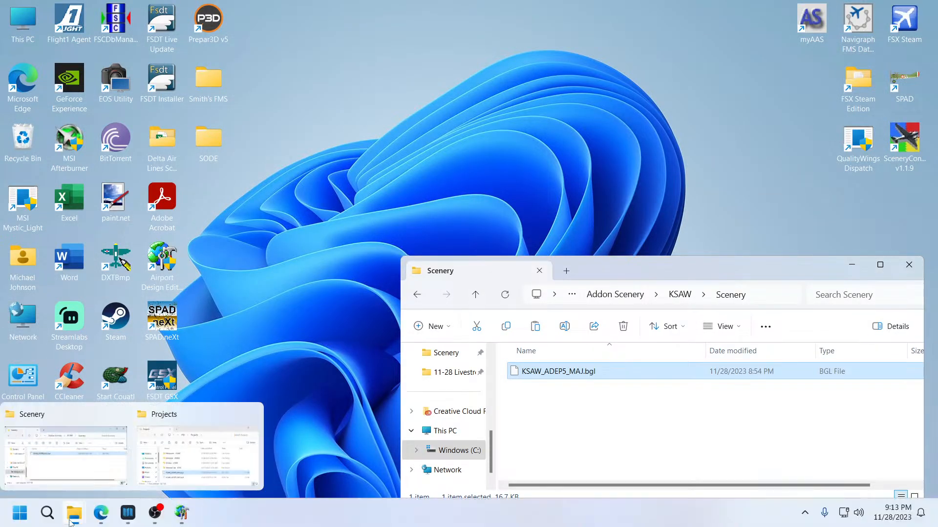
# Step: Open the Projects folder and delete the KSAW_ADEP5_MAJ.ad4.bak backup file
pyautogui.click(214, 467)
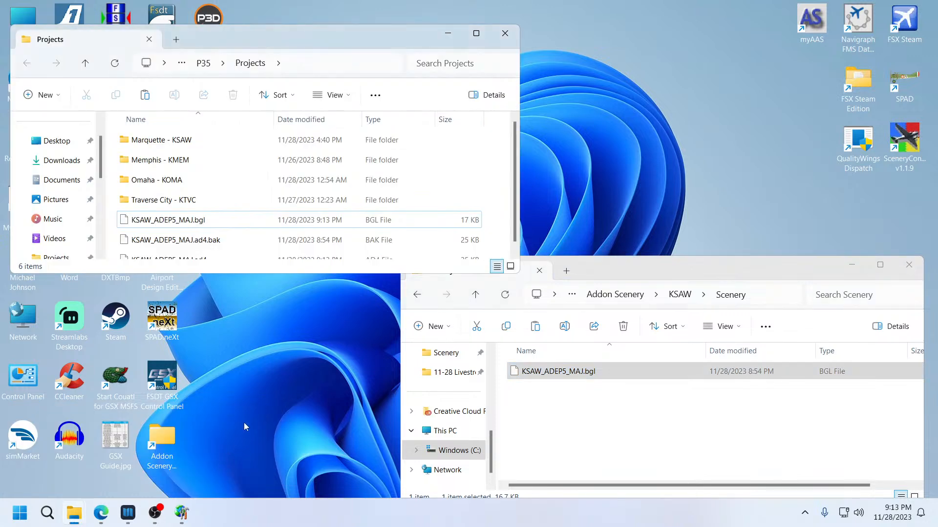
pyautogui.scroll(-1, 184, 237)
pyautogui.click(184, 238)
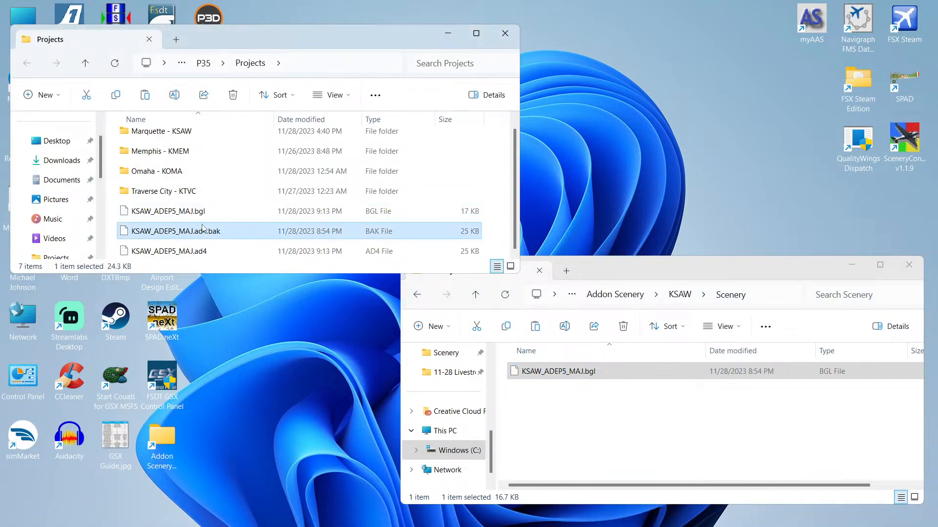
pyautogui.press('Delete')
# Step: Copy the newly compiled KSAW_ADEP5_MAJ.bgl from Projects into the KSAW Scenery folder, replacing the existing file
pyautogui.click(175, 221)
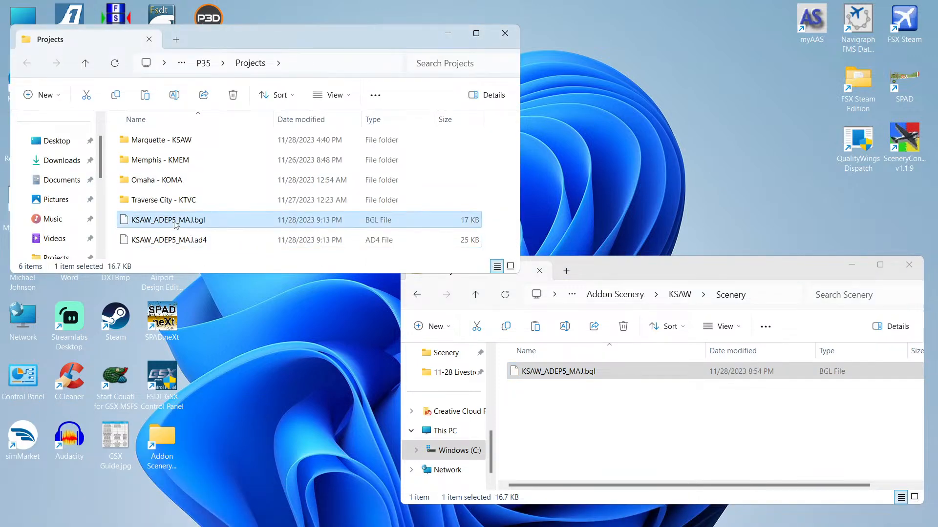
pyautogui.rightClick(174, 222)
pyautogui.click(213, 235)
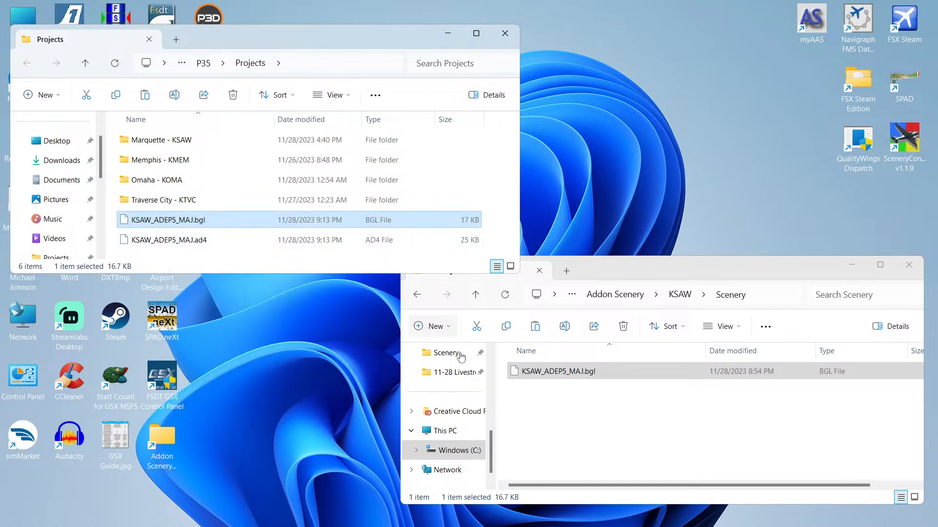
pyautogui.click(571, 437)
pyautogui.click(572, 436)
pyautogui.hotkey('ctrl', 'v')
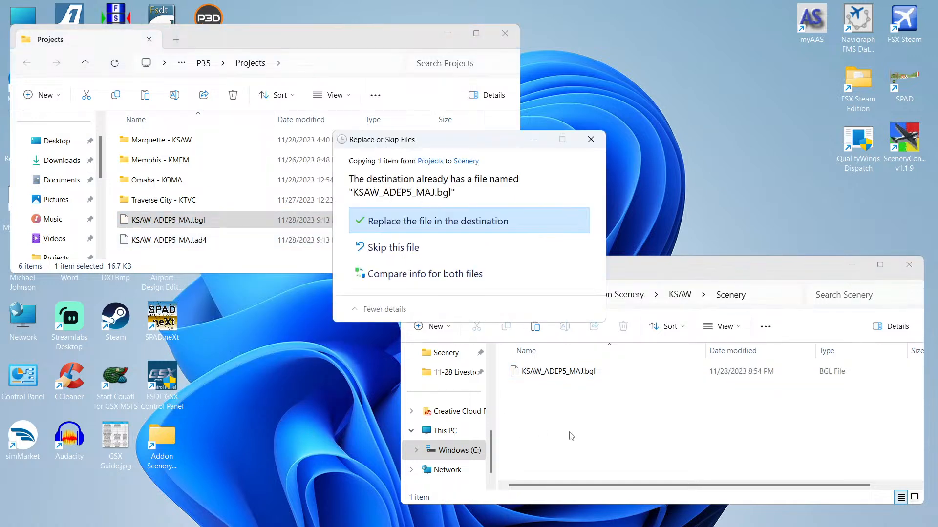
pyautogui.press('Return')
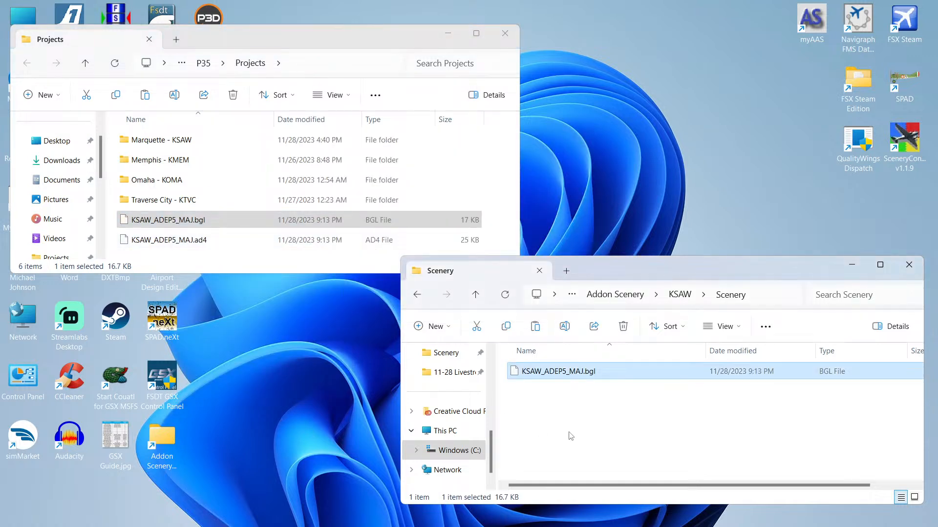
# Step: Launch Prepar3D v5 from the desktop
pyautogui.click(581, 437)
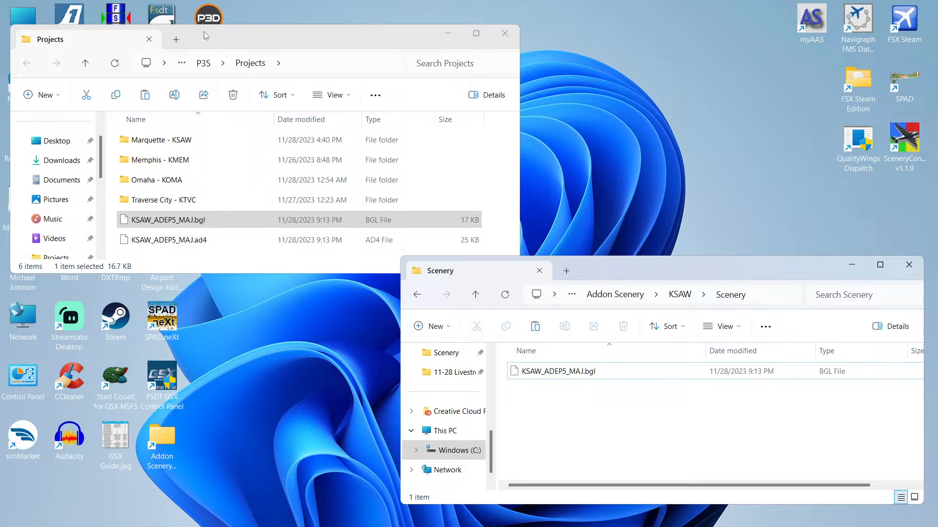
pyautogui.doubleClick(209, 17)
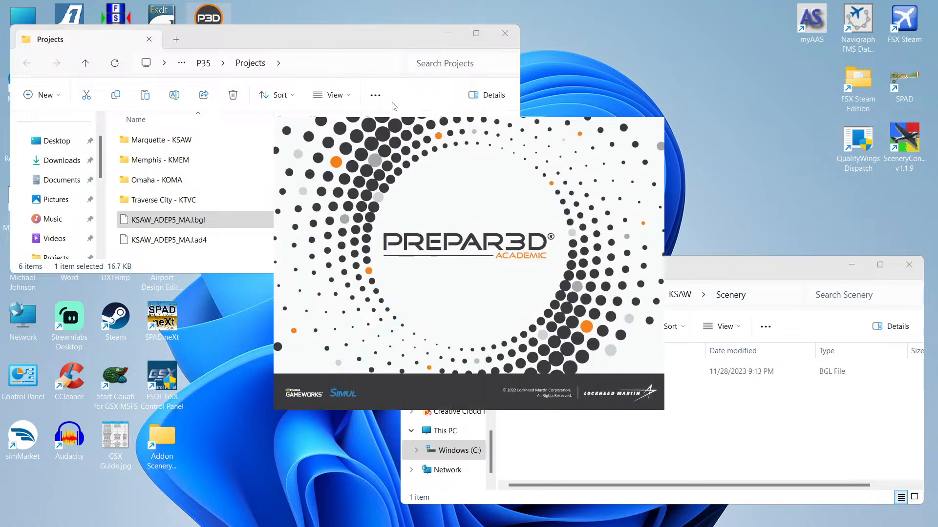
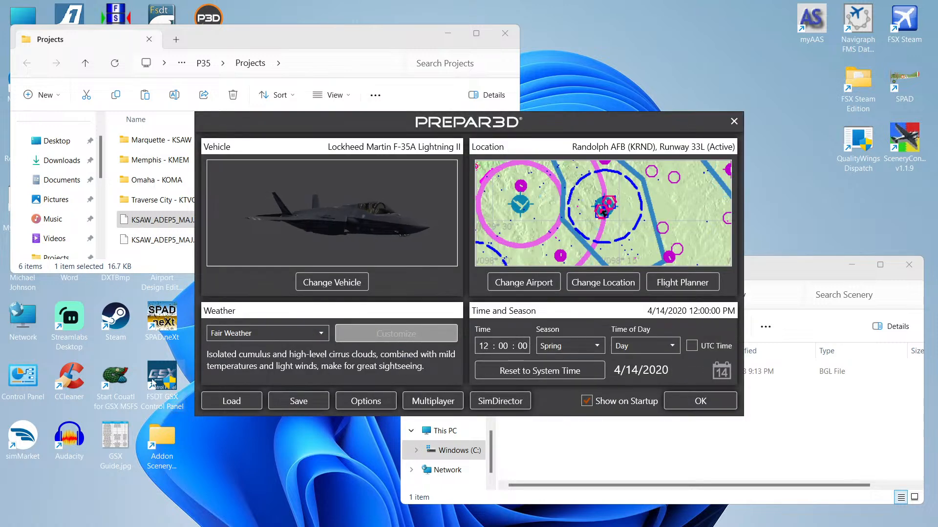
# Step: Load the saved KSAW Testing scenario
pyautogui.click(227, 400)
pyautogui.click(341, 196)
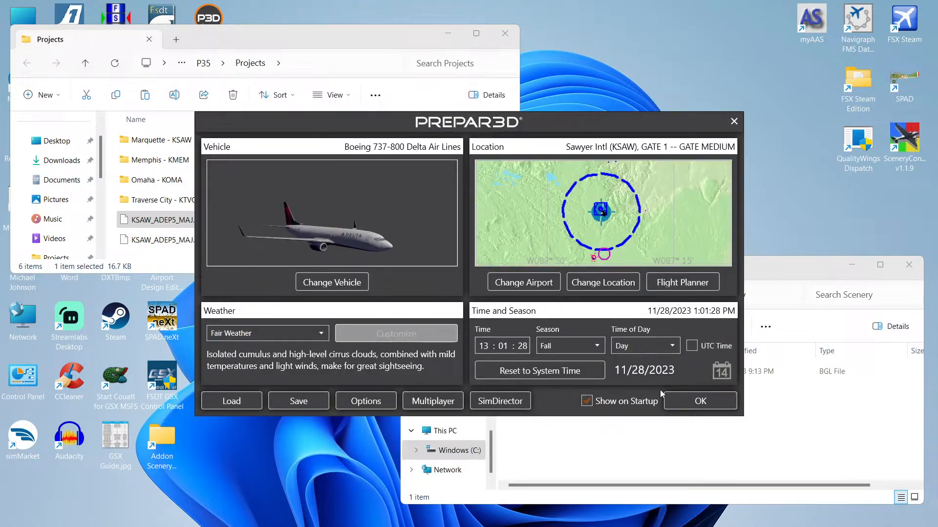
pyautogui.click(693, 403)
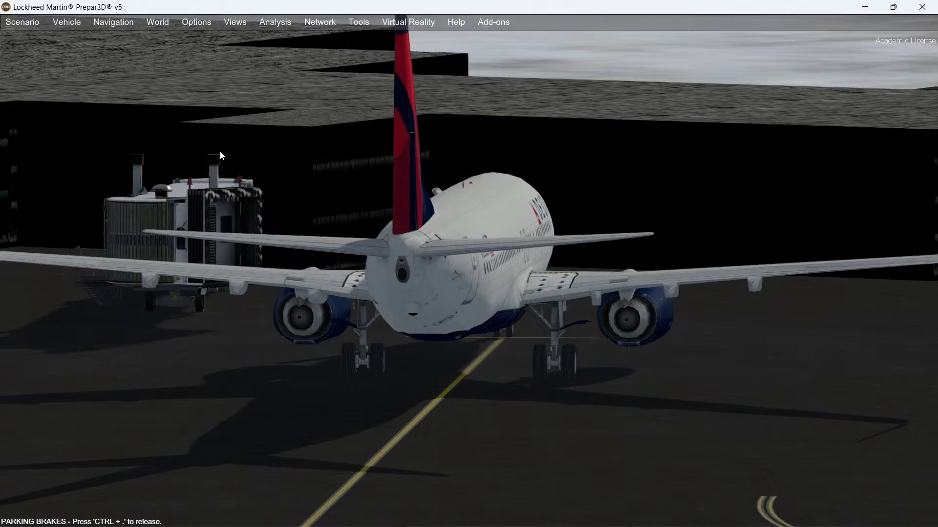
# Step: Switch between cockpit and outside views to inspect the jetways and terminal buildings around the parked aircraft
pyautogui.rightClick(277, 378)
pyautogui.click(217, 348)
pyautogui.press('s')
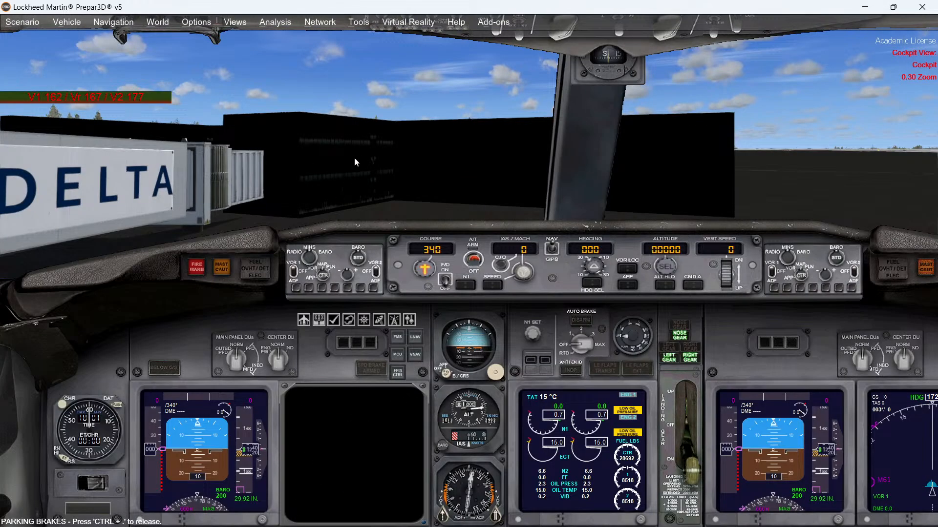
pyautogui.rightClick(354, 157)
pyautogui.moveTo(390, 113)
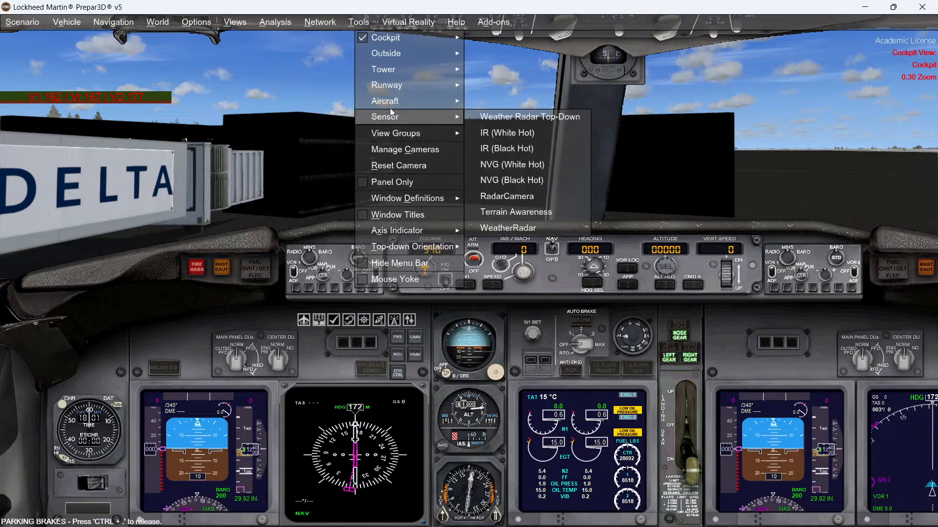
pyautogui.click(302, 108)
pyautogui.press('s')
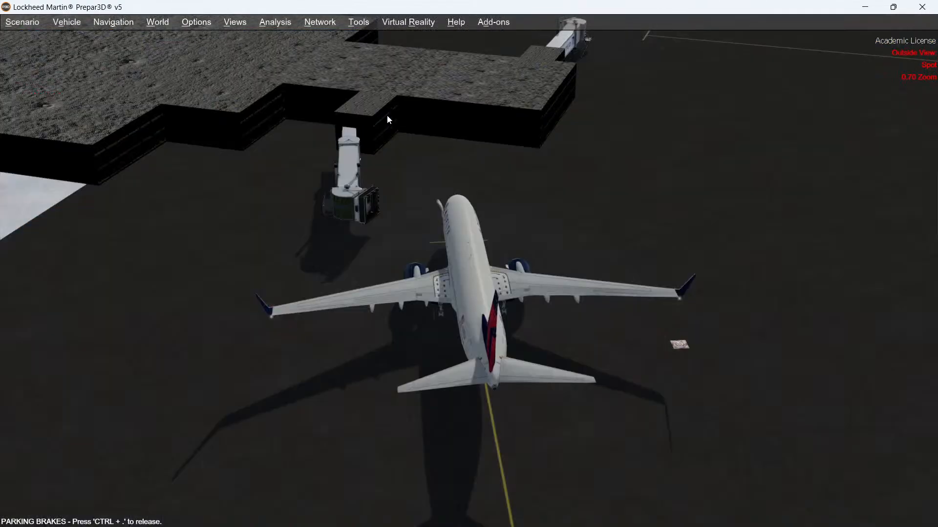
pyautogui.moveTo(387, 115); pyautogui.dragTo(387, 115, button='middle')
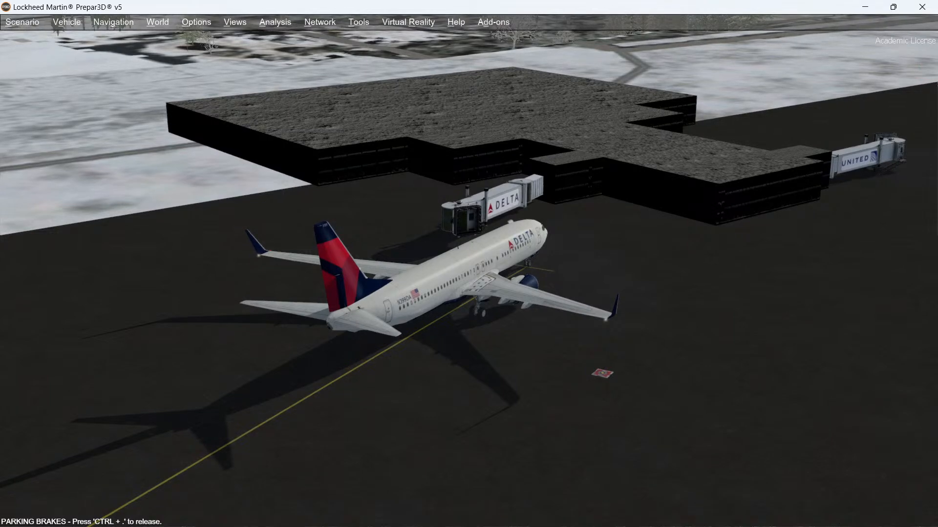
pyautogui.hotkey('shift', 'Return')
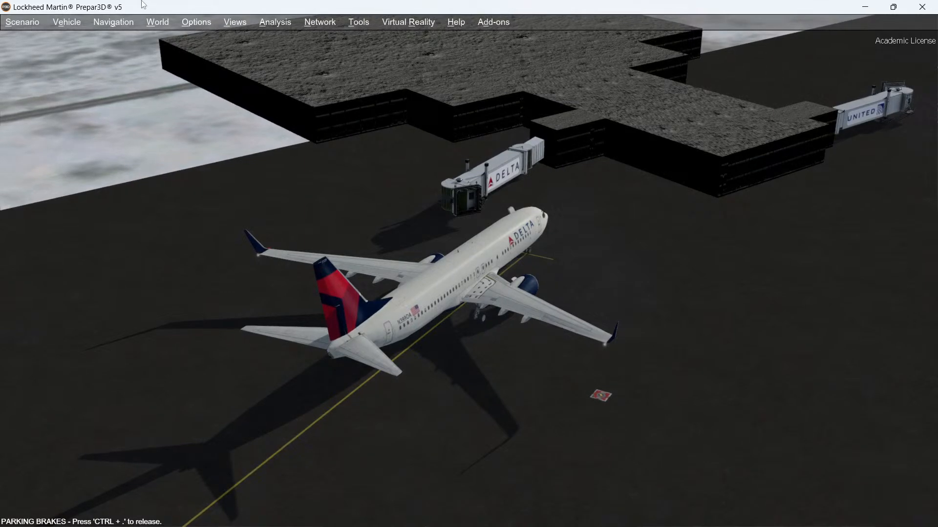
# Step: Return to Airport Design Editor and start adding a generic building beside the terminal at the gates
pyautogui.click(865, 8)
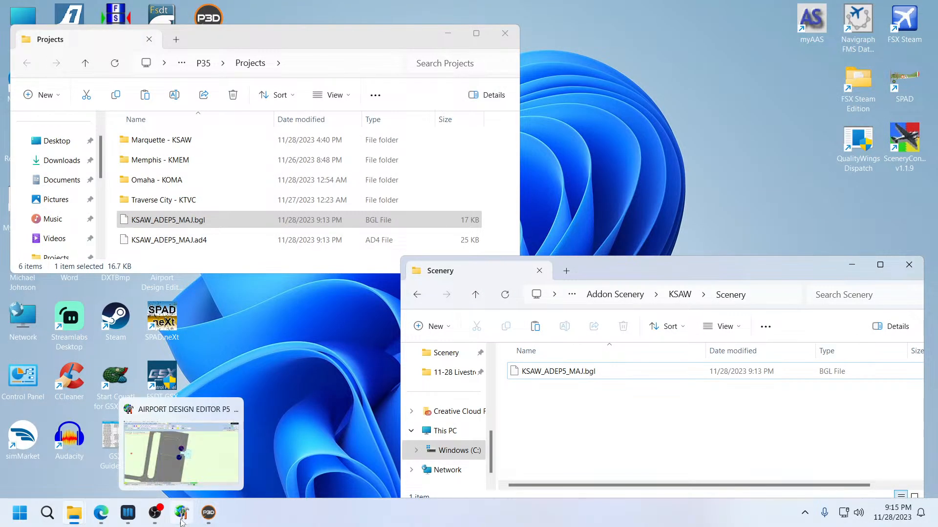
pyautogui.click(182, 517)
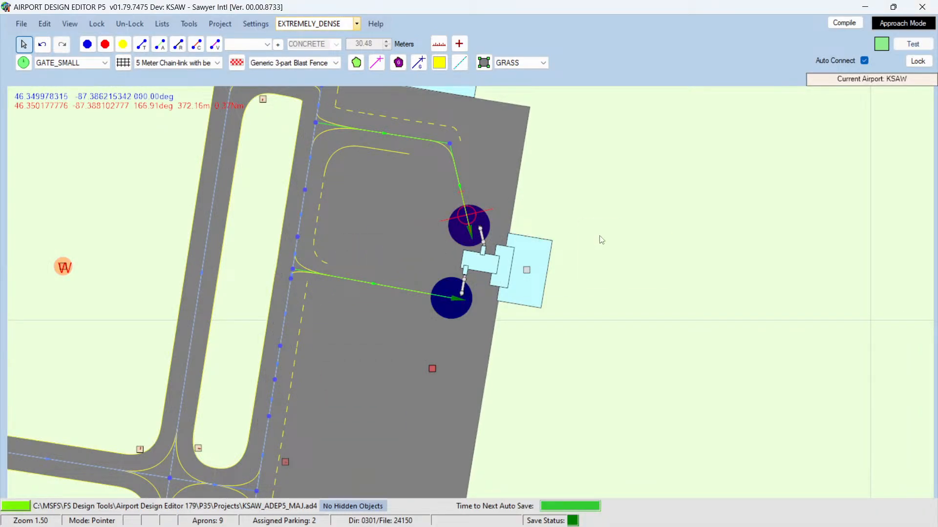
pyautogui.rightClick(529, 253)
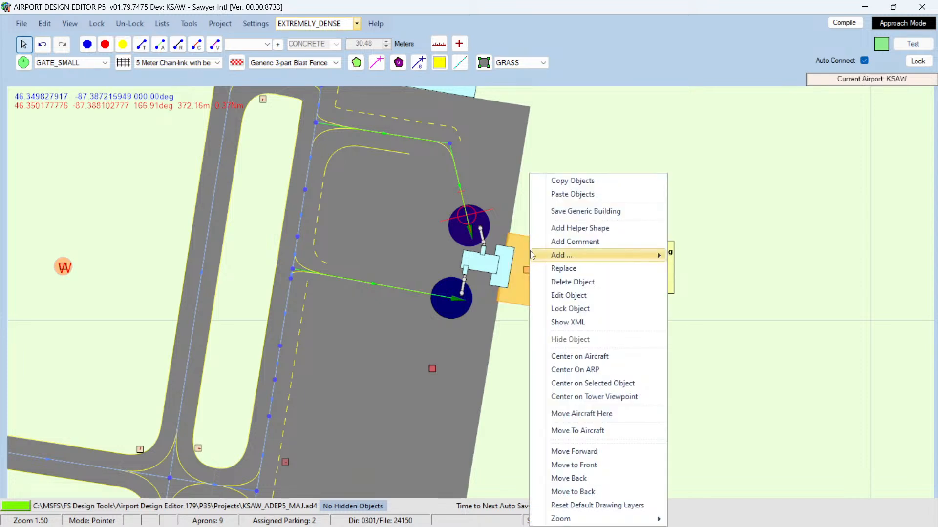
pyautogui.moveTo(638, 257)
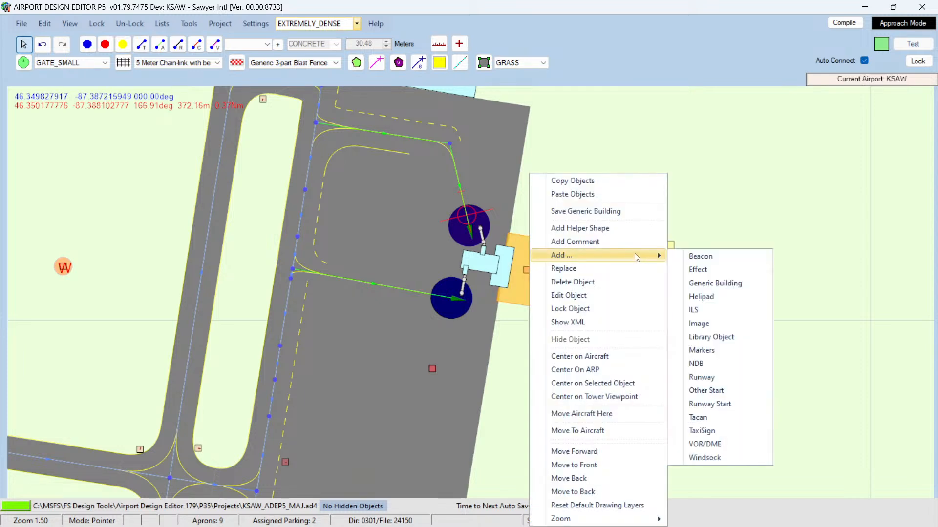
pyautogui.click(714, 284)
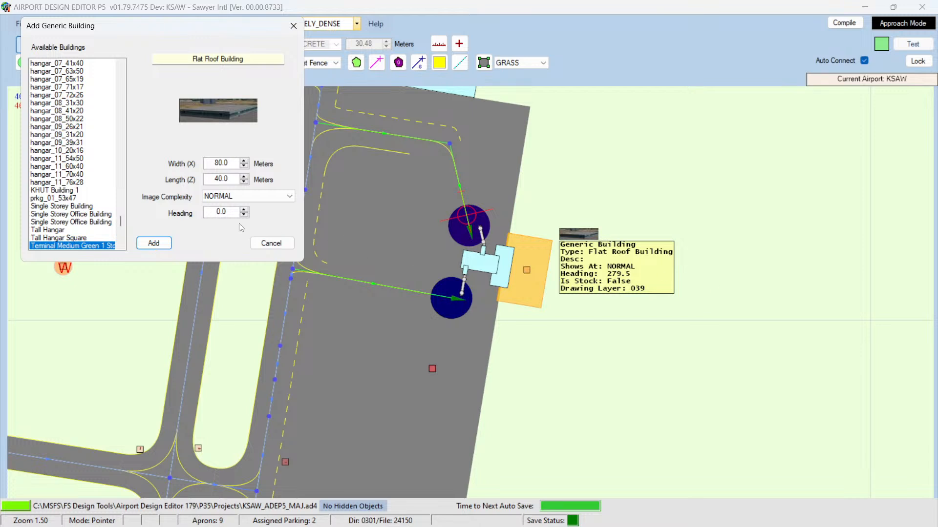
# Step: Reposition the Add Generic Building dialog and scroll the building list to the bldg_ entries
pyautogui.moveTo(126, 25); pyautogui.dragTo(230, 153)
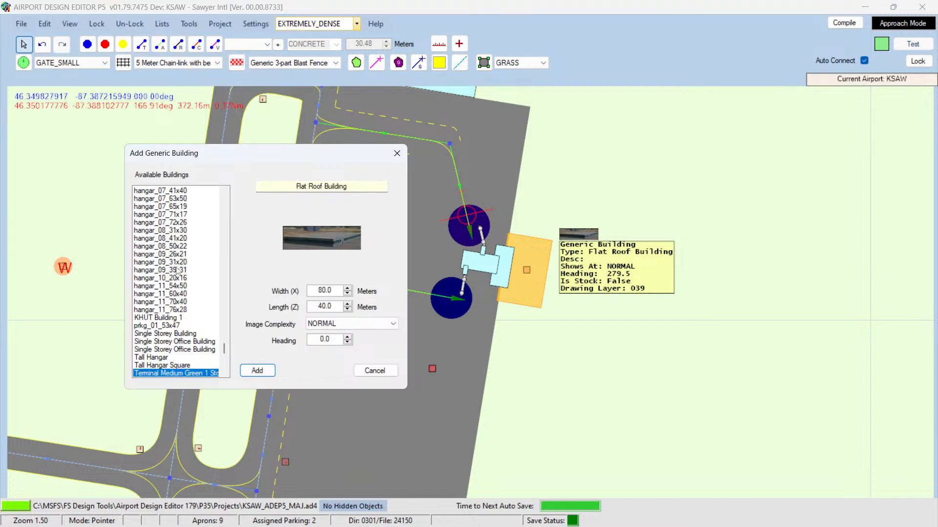
pyautogui.scroll(10, 177, 272)
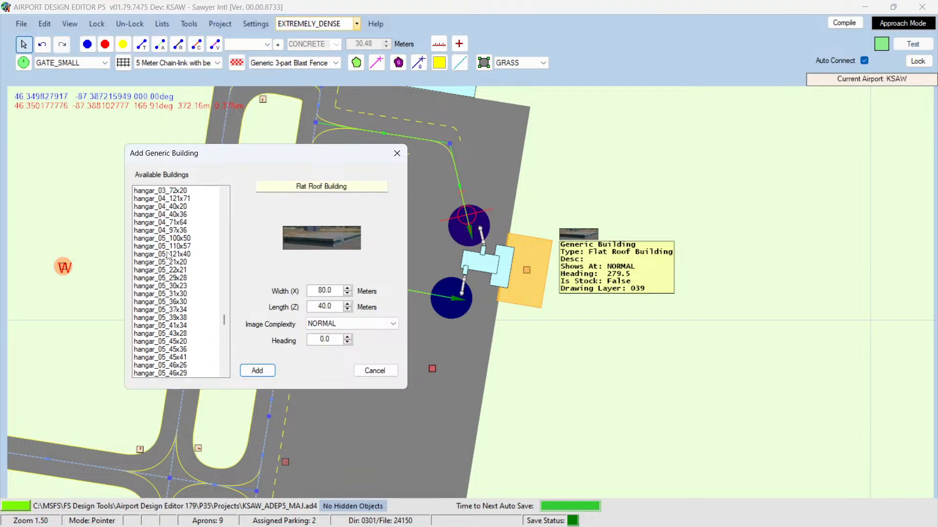
pyautogui.scroll(5, 167, 255)
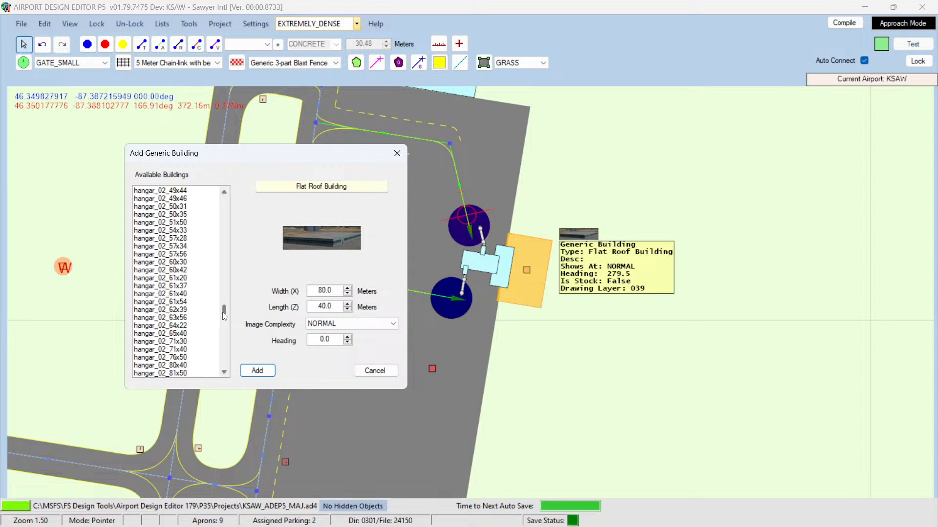
pyautogui.moveTo(224, 316); pyautogui.dragTo(221, 271)
pyautogui.scroll(-20, 153, 294)
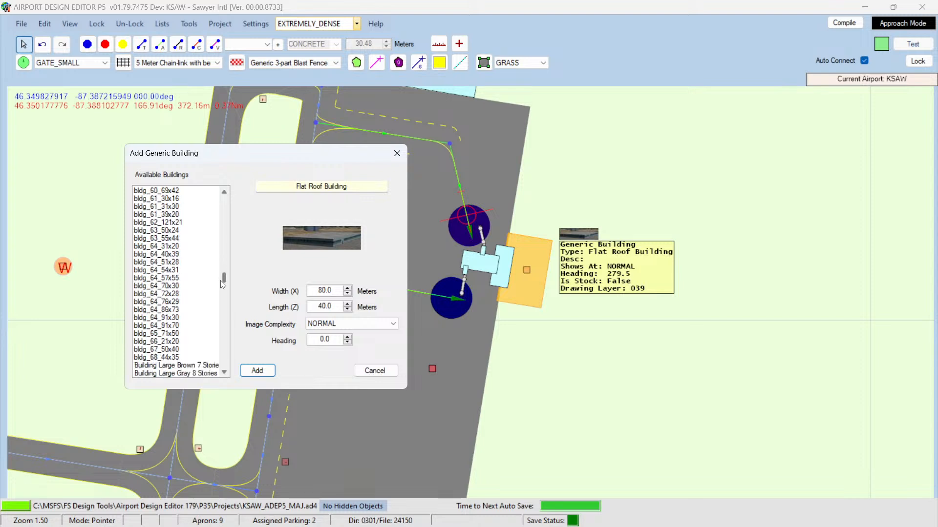
pyautogui.click(152, 302)
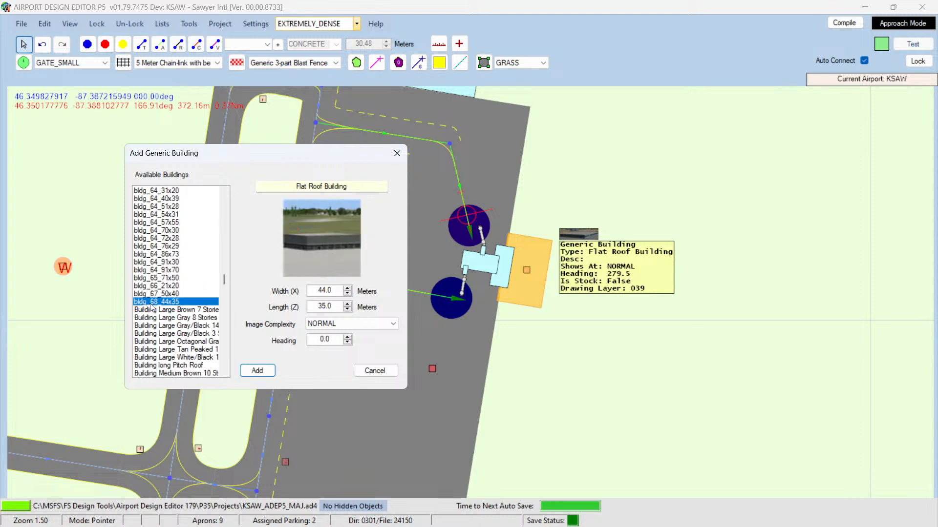
# Step: Browse the bldg_ building entries, select bldg_45_41x30, add it and drag it clear of the terminal
pyautogui.press('Up')
pyautogui.press('Up')
pyautogui.press('Up')
pyautogui.press('Up')
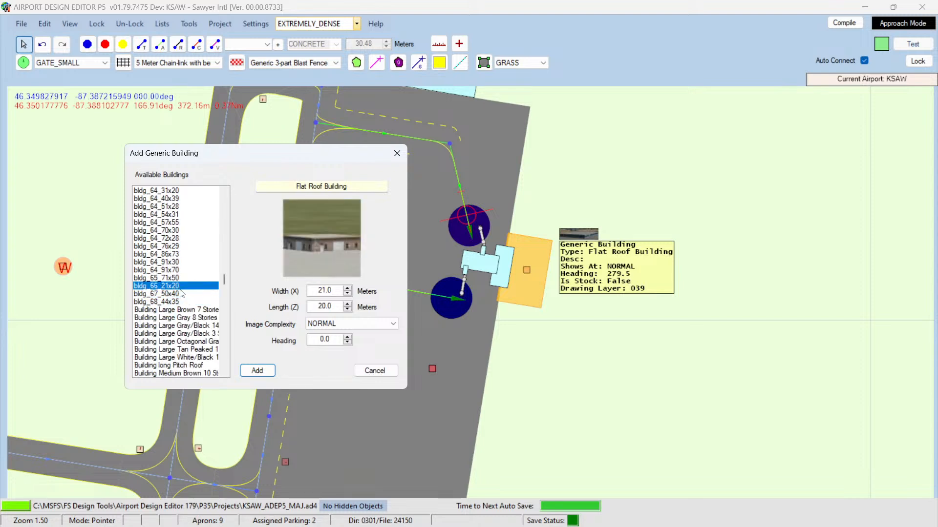
pyautogui.press('Up')
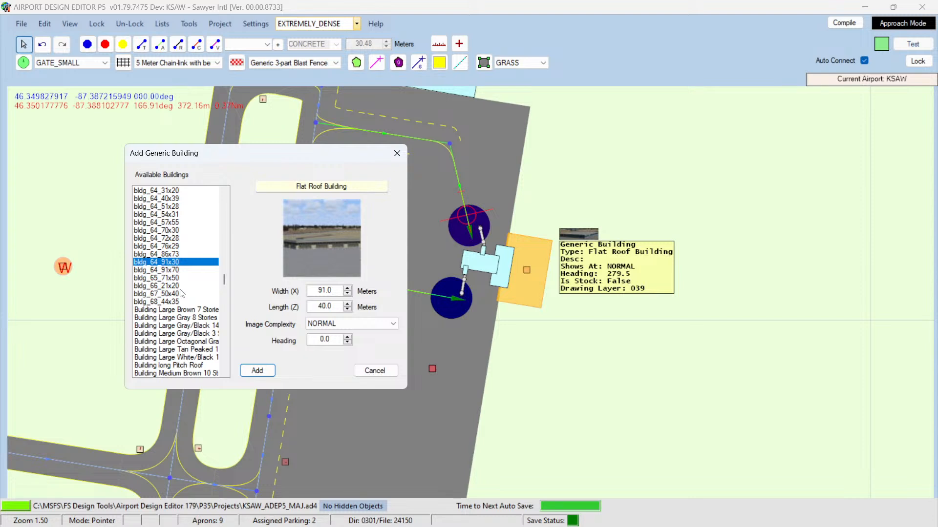
pyautogui.press('Up')
pyautogui.press('Up')
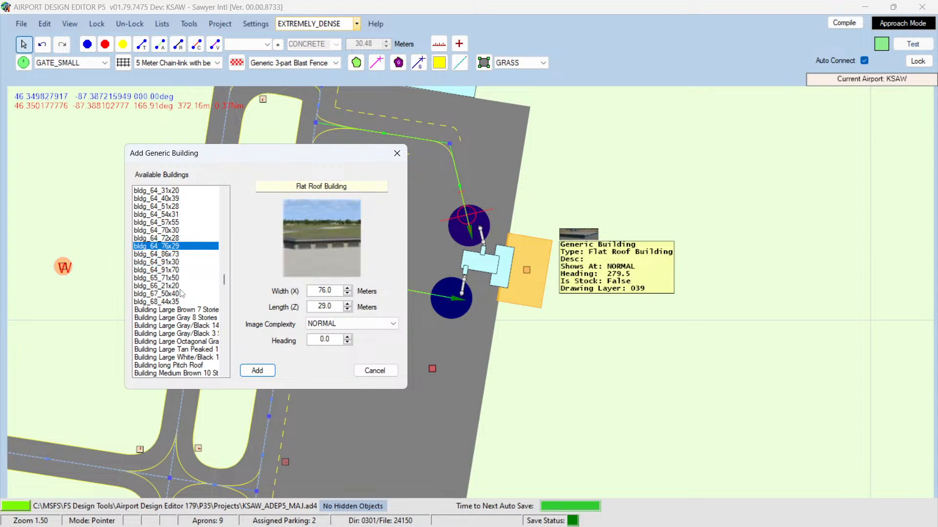
pyautogui.press('Up')
pyautogui.press('Up')
pyautogui.press('Up')
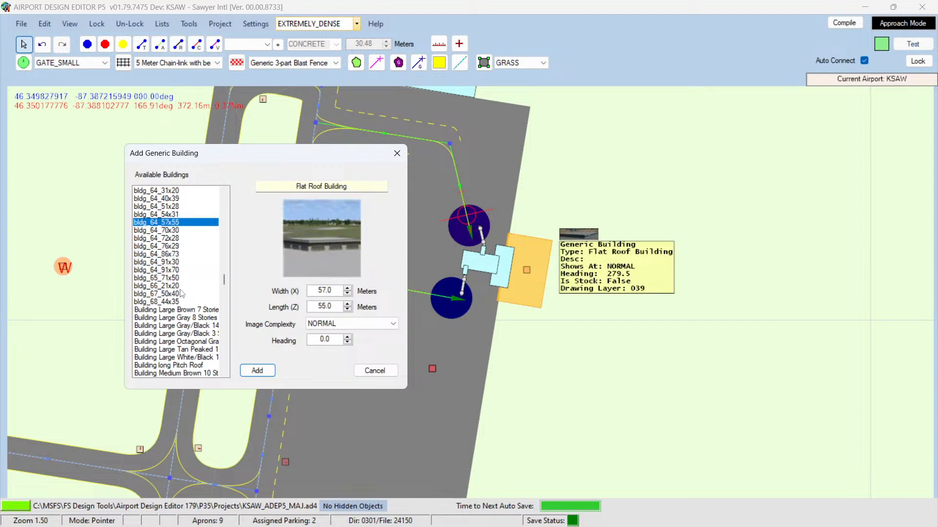
pyautogui.press('Up')
pyautogui.press('Up')
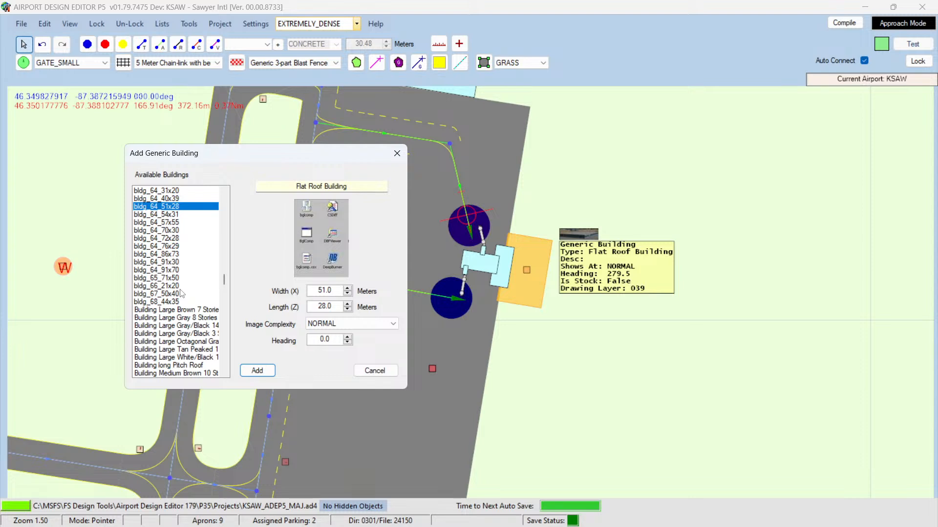
pyautogui.press('Up')
pyautogui.press('Up')
pyautogui.press('Up')
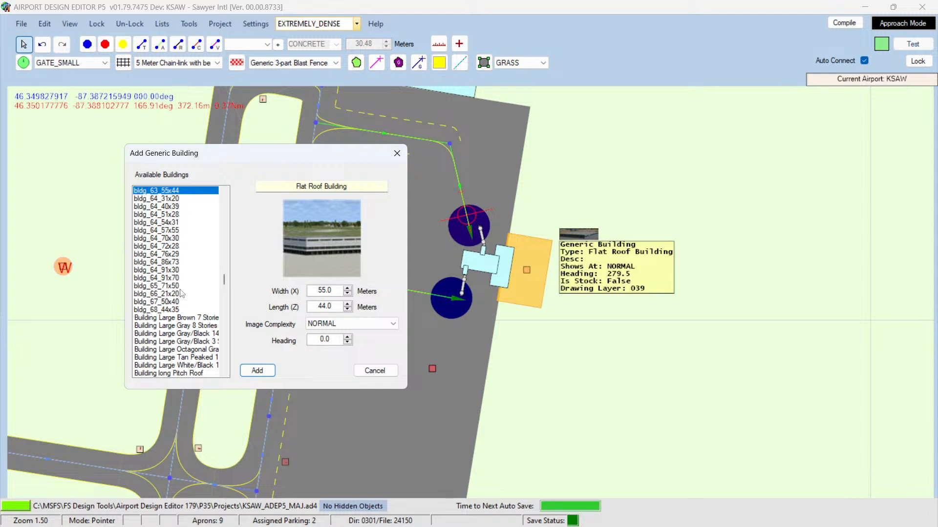
pyautogui.press('Up')
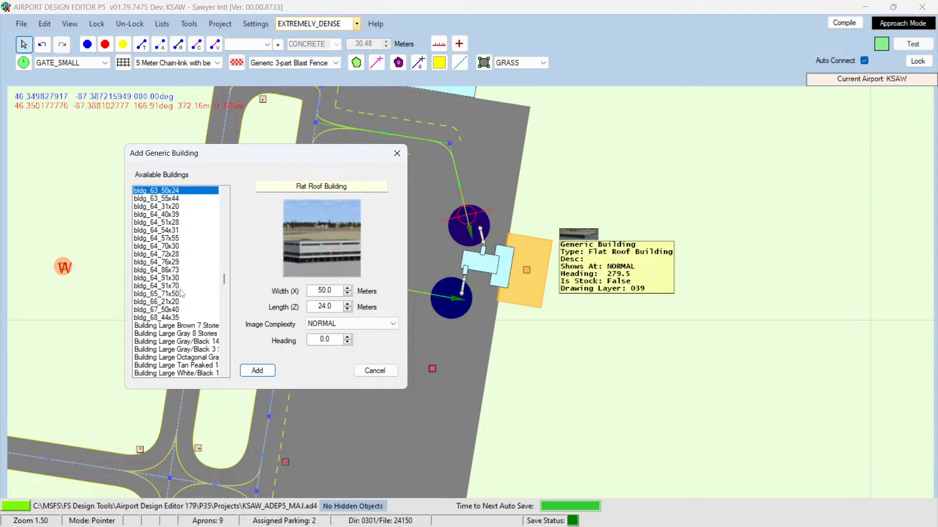
pyautogui.press('Down')
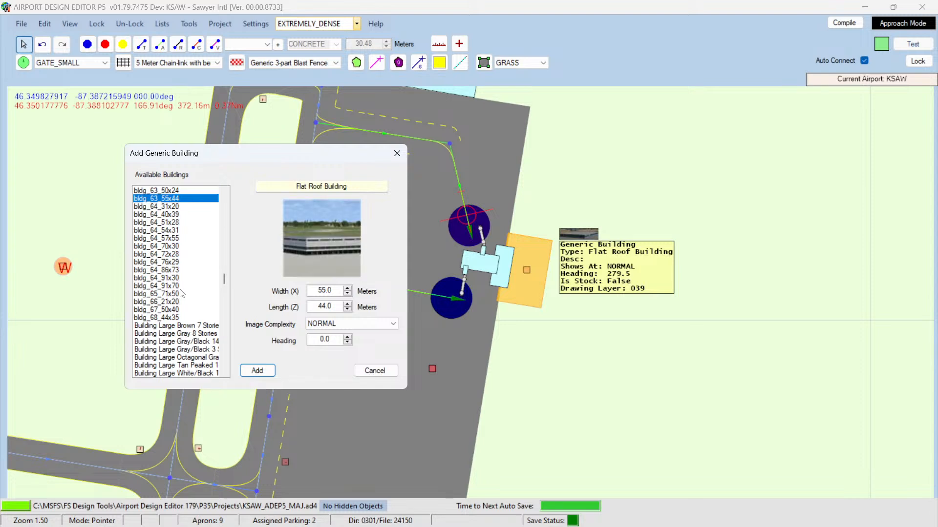
pyautogui.press('Up')
pyautogui.press('Up')
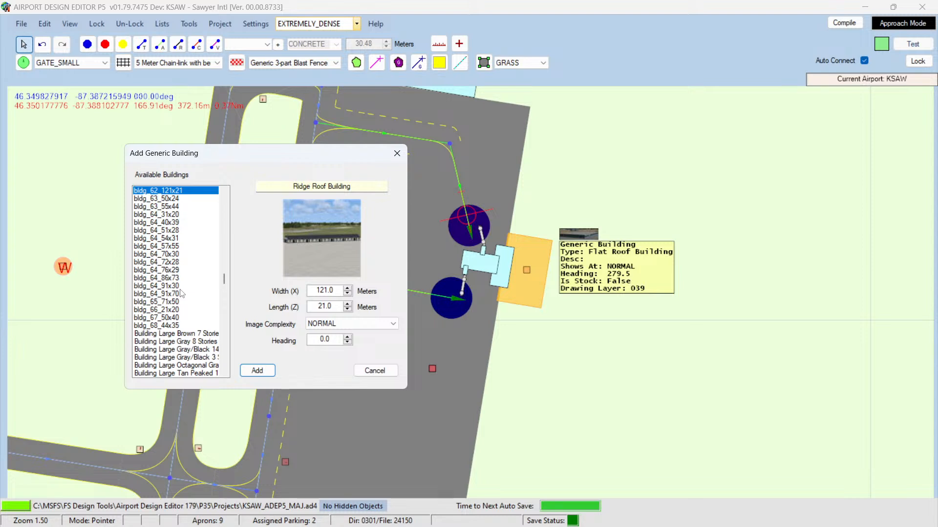
pyautogui.press('Up')
pyautogui.press('Up')
pyautogui.press('Up')
pyautogui.press('Up')
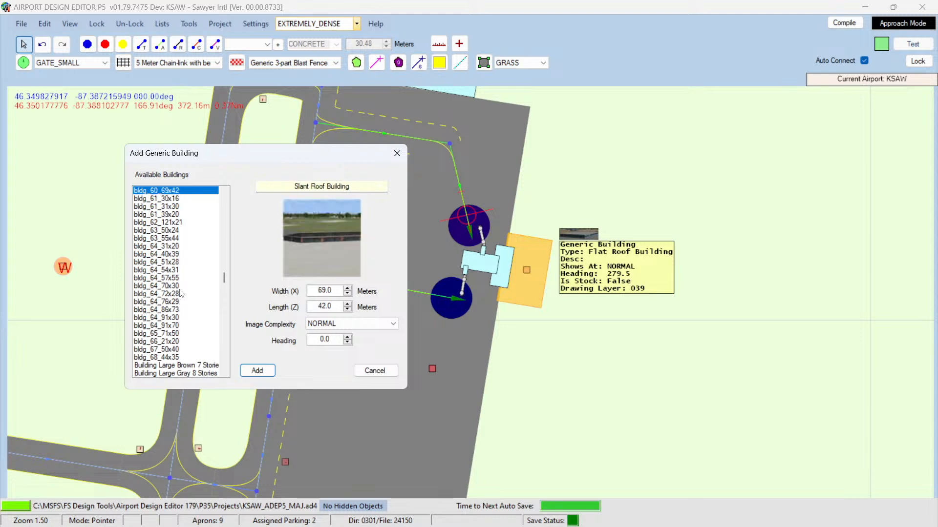
pyautogui.press('Up')
pyautogui.press('Down')
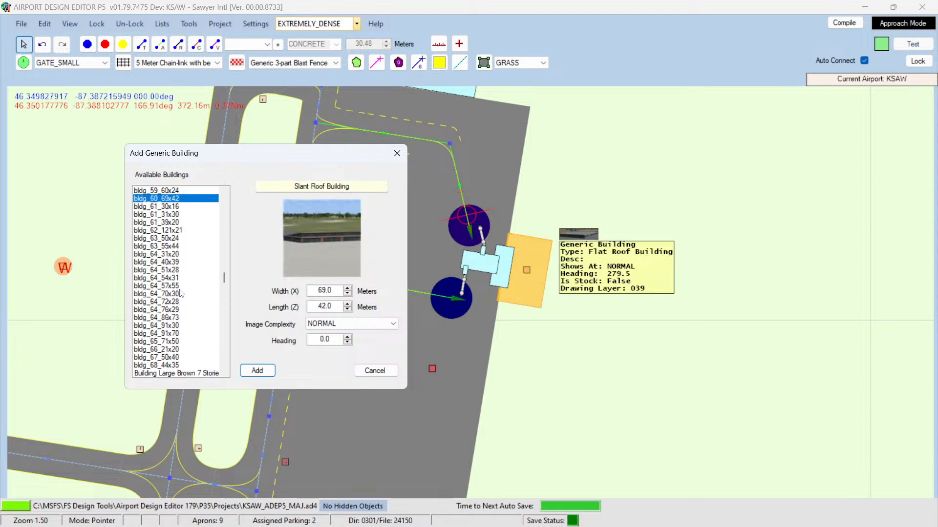
pyautogui.press('Up')
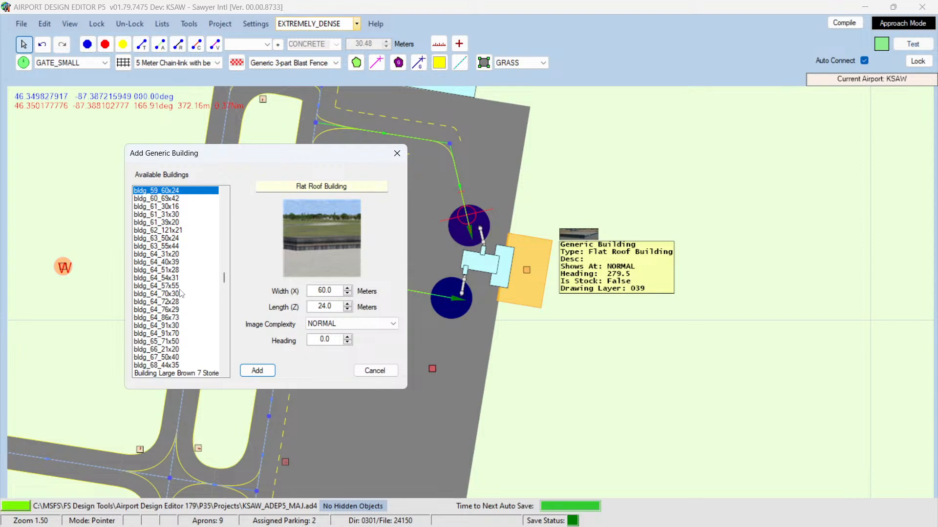
pyautogui.press('Up')
pyautogui.press('Up')
pyautogui.press('Up')
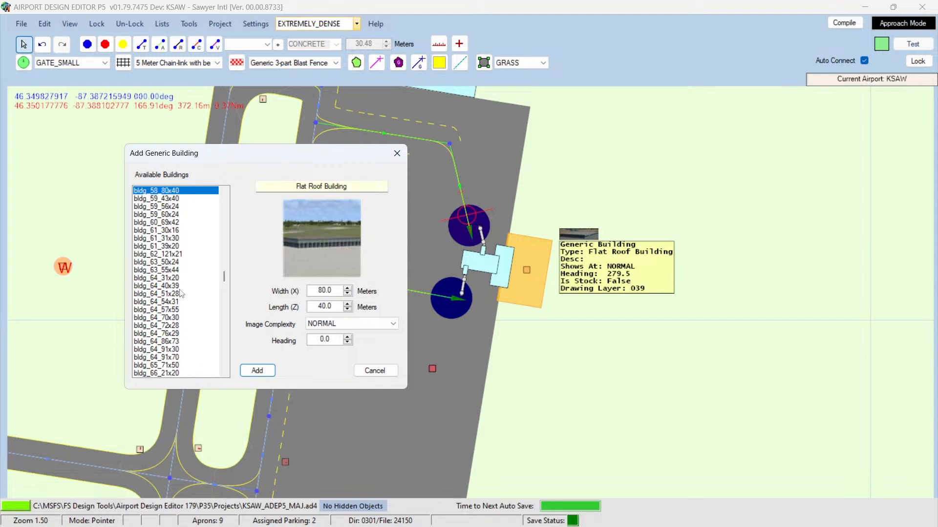
pyautogui.press('Up')
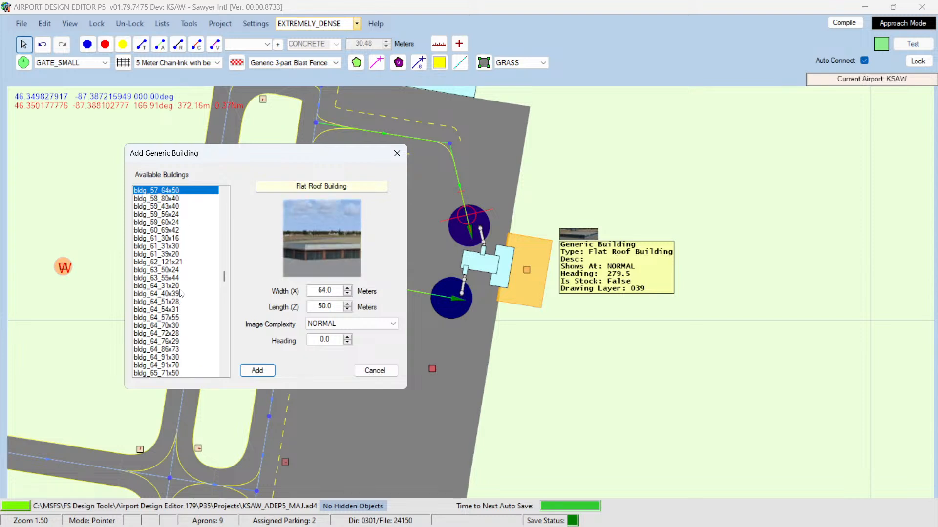
pyautogui.press('Up')
pyautogui.press('Up')
pyautogui.press('Up')
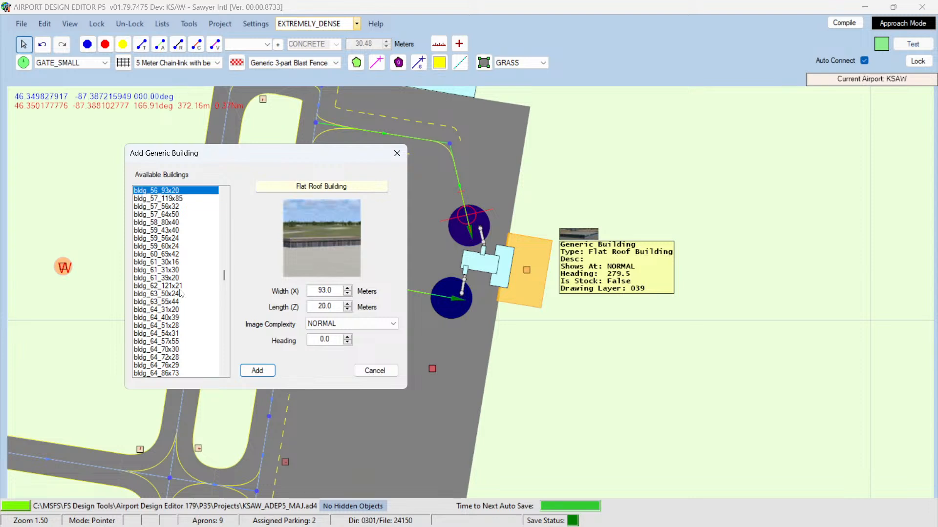
pyautogui.press('Up')
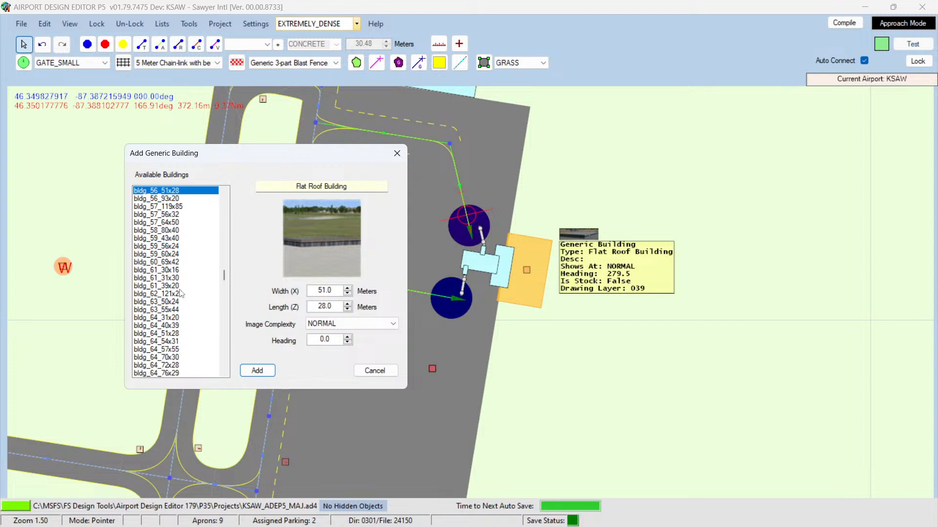
pyautogui.press('Up')
pyautogui.press('Up')
pyautogui.press('Up')
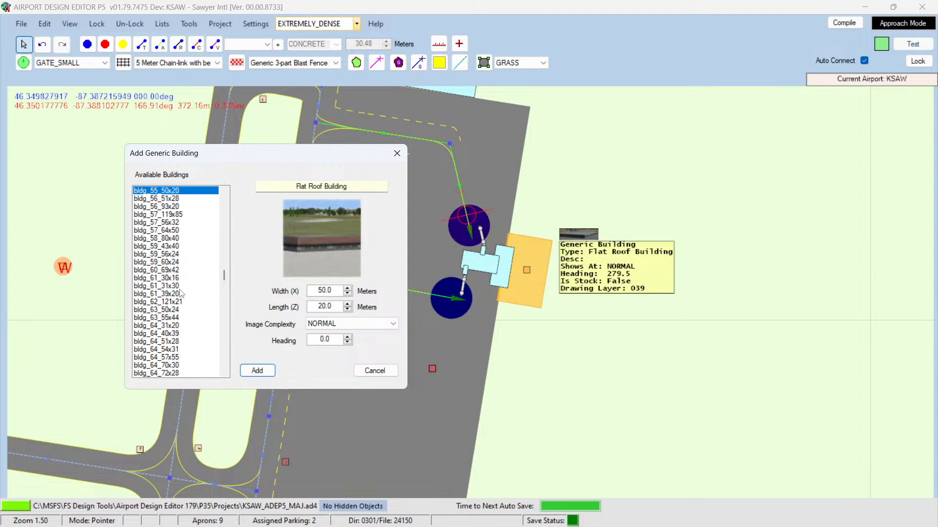
pyautogui.press('Up')
pyautogui.press('Up')
pyautogui.press('Up')
pyautogui.press('Up')
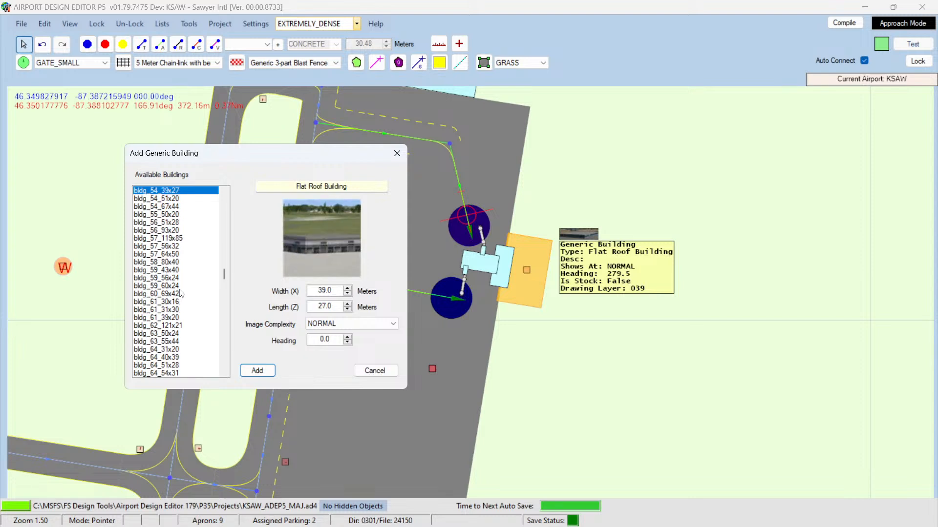
pyautogui.press('Up')
pyautogui.press('Up')
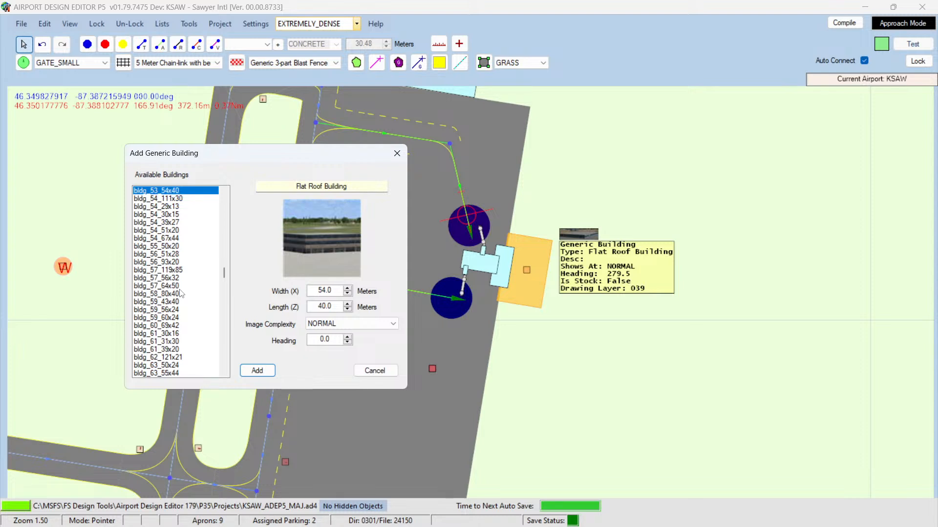
pyautogui.press('Down')
pyautogui.press('Down')
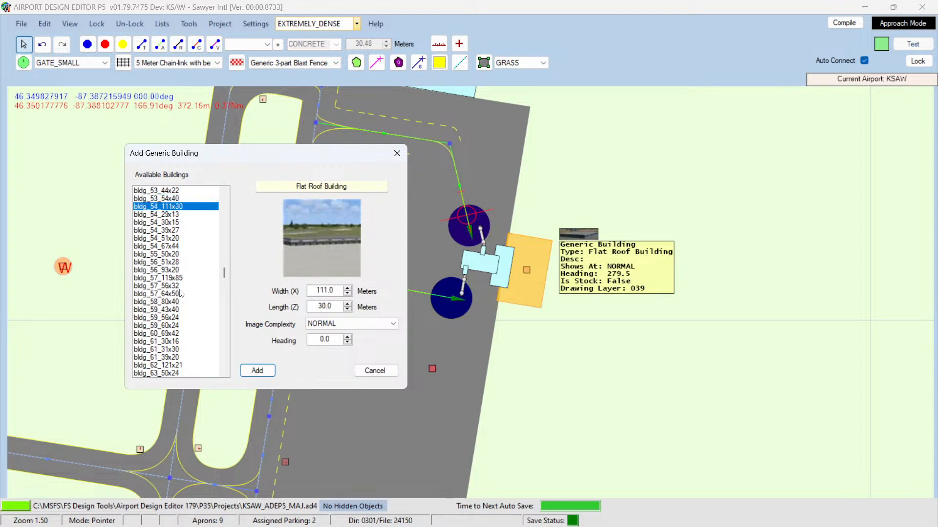
pyautogui.press('Down')
pyautogui.press('Down')
pyautogui.press('Down')
pyautogui.press('Down')
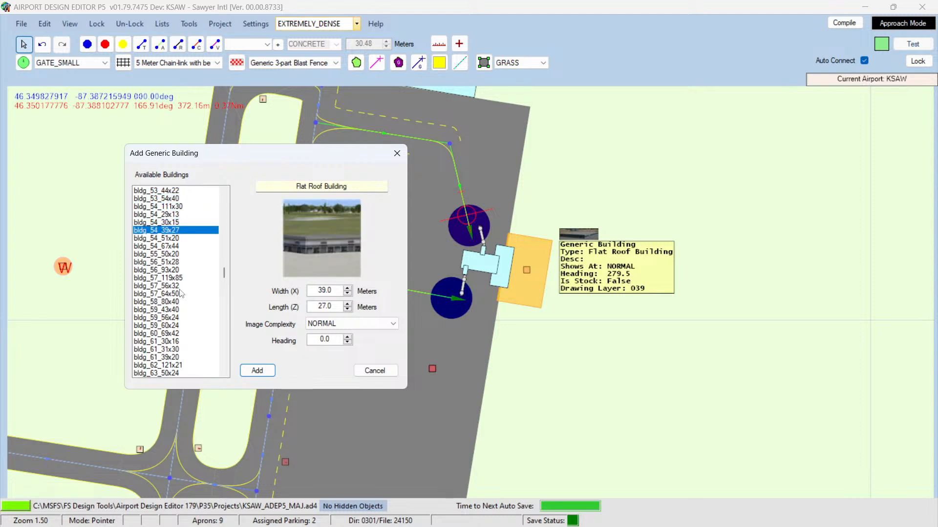
pyautogui.press('Up')
pyautogui.press('Up')
pyautogui.press('Up')
pyautogui.press('Up')
pyautogui.press('Up')
pyautogui.press('Up')
pyautogui.press('Up')
pyautogui.press('Up')
pyautogui.press('Up')
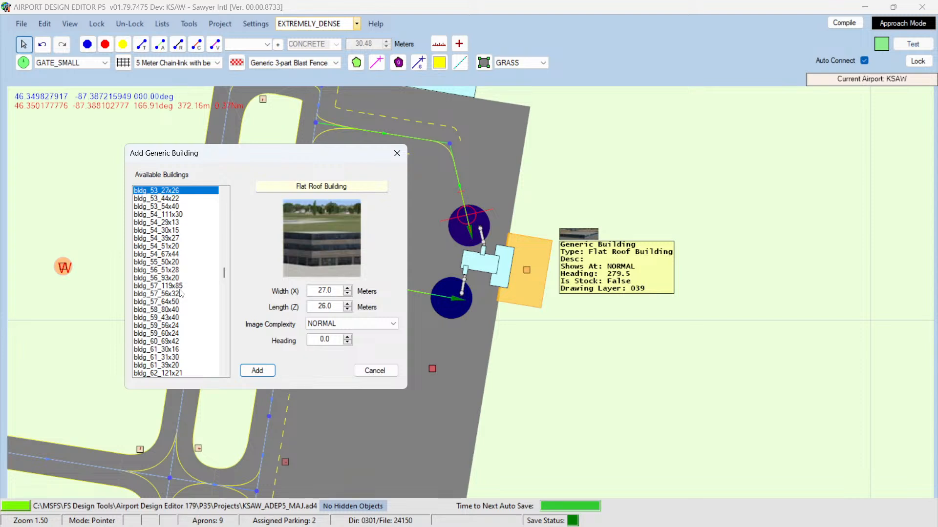
pyautogui.press('Up')
pyautogui.press('Down')
pyautogui.press('Down')
pyautogui.press('Down')
pyautogui.press('Up')
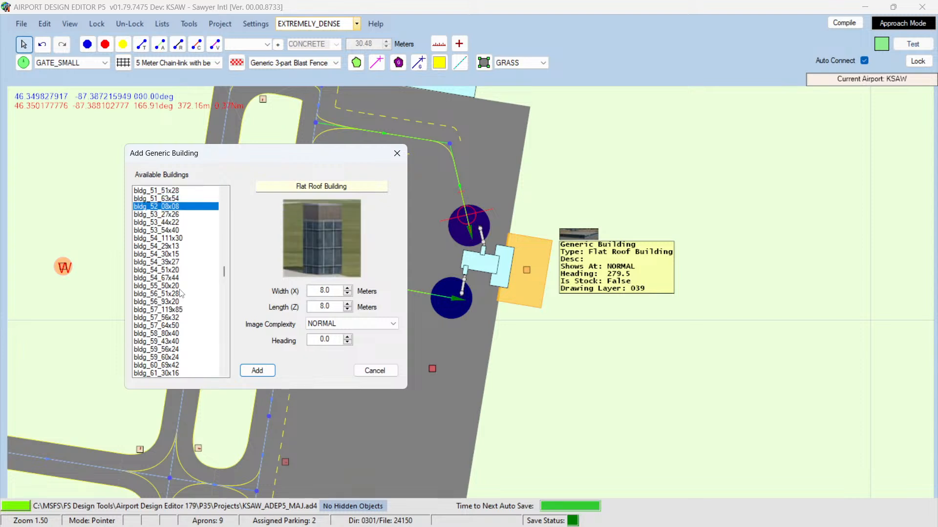
pyautogui.press('Up')
pyautogui.press('Up')
pyautogui.press('Up')
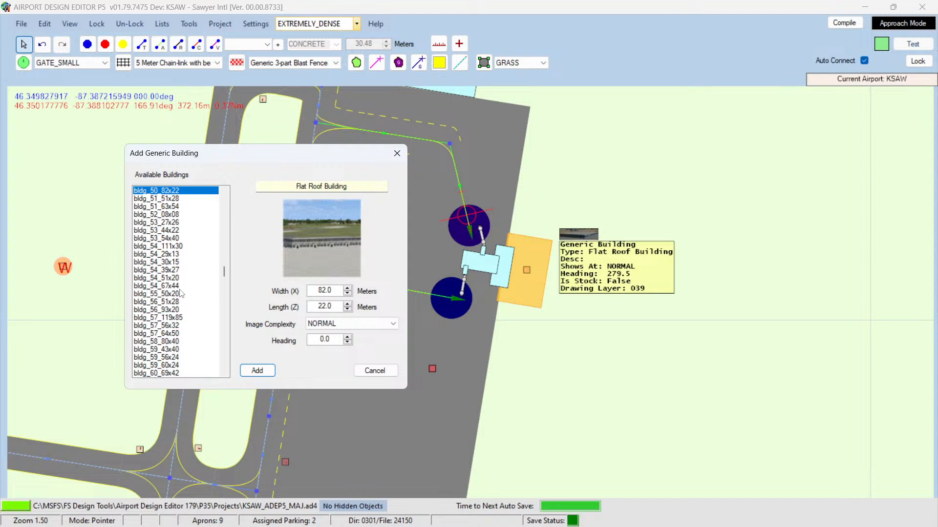
pyautogui.press('Up')
pyautogui.press('Up')
pyautogui.press('Up')
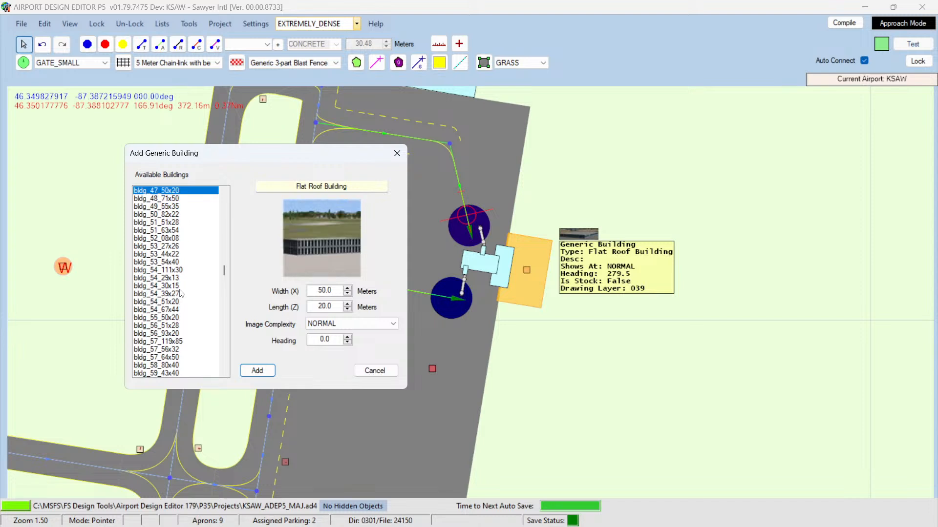
pyautogui.press('Down')
pyautogui.press('Up')
pyautogui.press('Up')
pyautogui.press('Up')
pyautogui.press('Up')
pyautogui.press('Up')
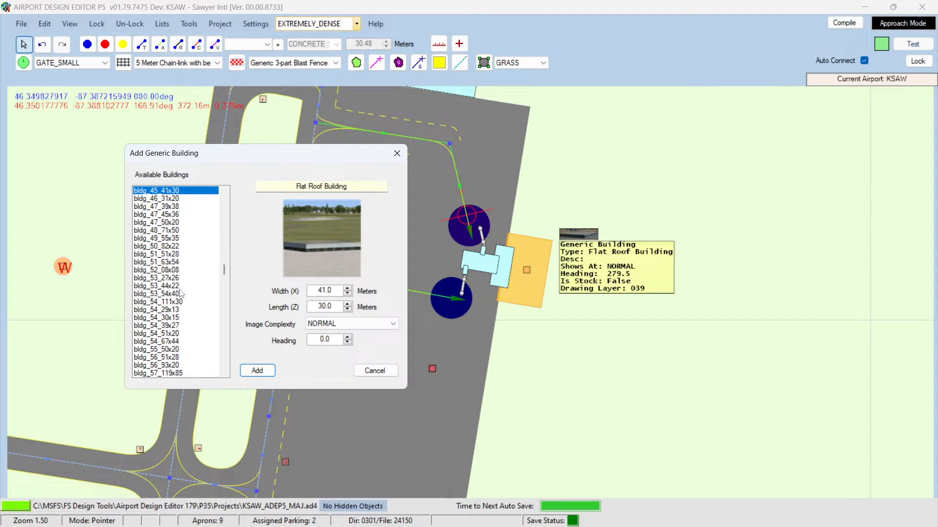
pyautogui.press('Up')
pyautogui.press('Down')
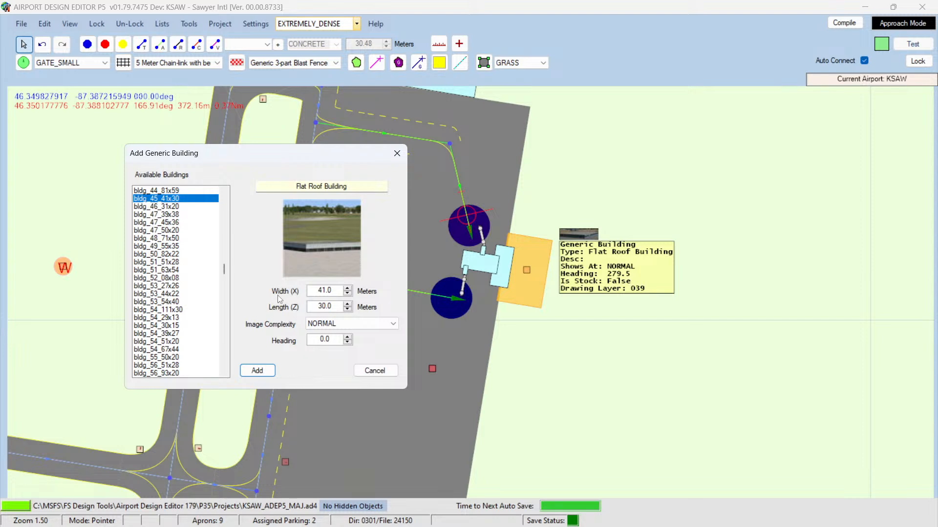
pyautogui.click(258, 371)
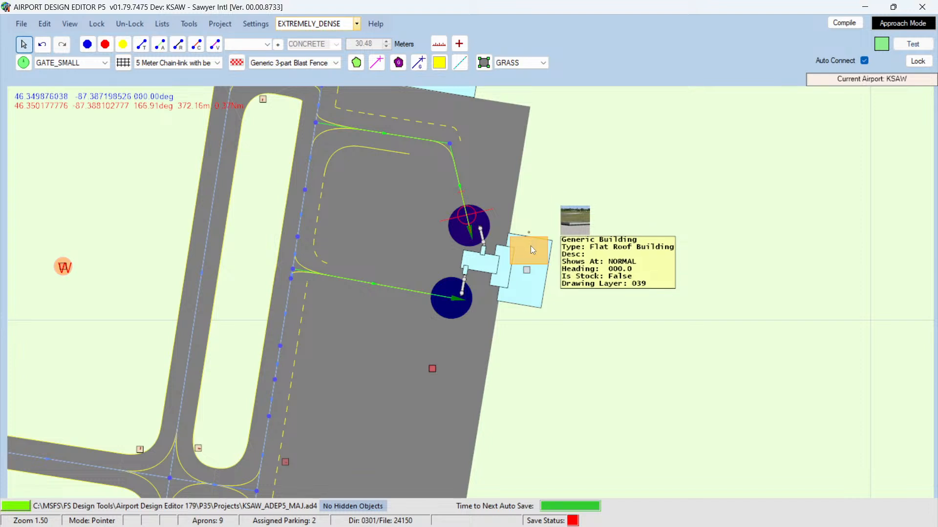
pyautogui.moveTo(531, 247); pyautogui.dragTo(653, 246)
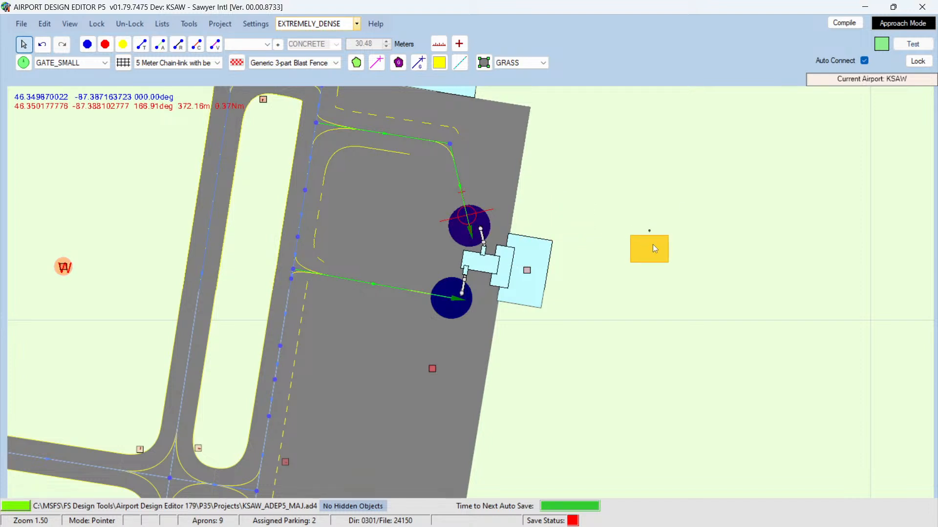
# Step: Check the existing building's properties, then set the new building's width to 20, length to 40 and heading to 279.5
pyautogui.doubleClick(478, 270)
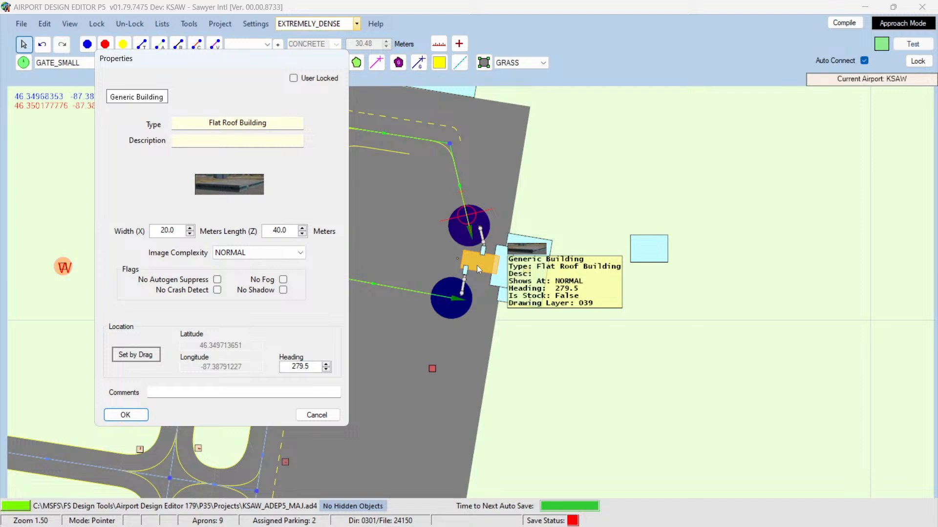
pyautogui.click(315, 415)
pyautogui.doubleClick(643, 242)
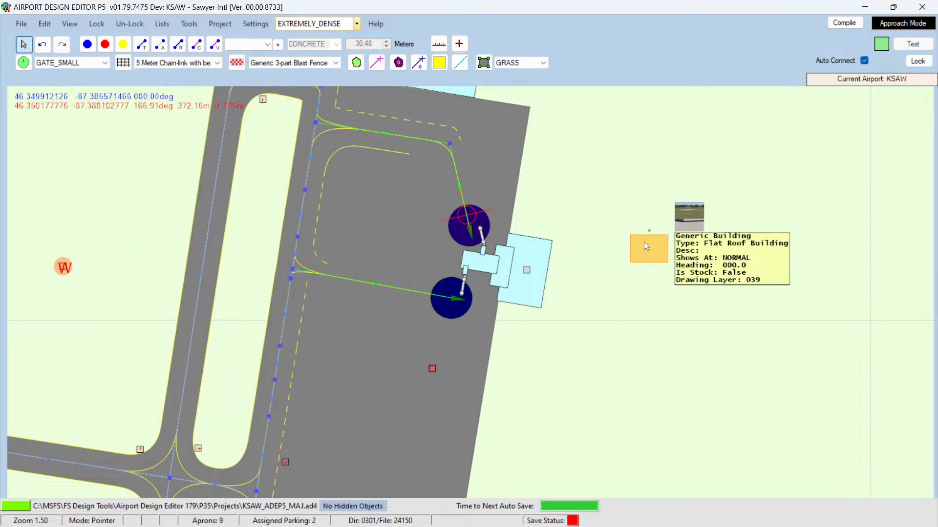
pyautogui.moveTo(179, 231); pyautogui.dragTo(136, 233)
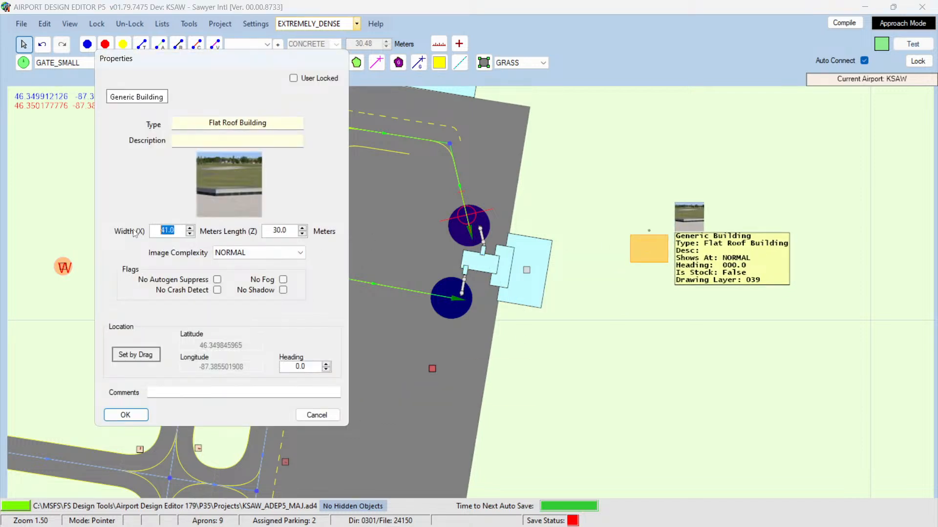
pyautogui.write('20')
pyautogui.moveTo(266, 233); pyautogui.dragTo(335, 233)
pyautogui.write('40')
pyautogui.moveTo(289, 369); pyautogui.dragTo(335, 370)
pyautogui.write('279.5')
pyautogui.press('Return')
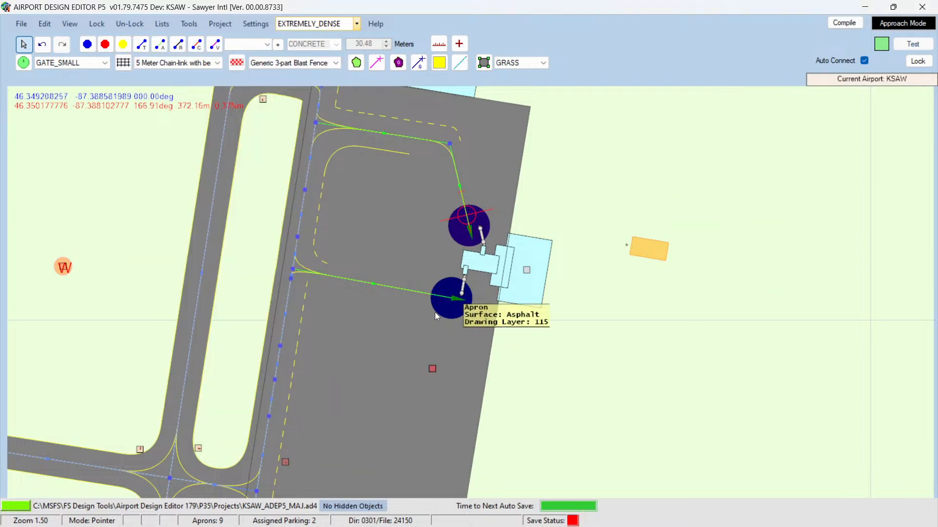
# Step: Move the new building next to the terminal beside the jetways
pyautogui.moveTo(499, 265); pyautogui.dragTo(431, 255)
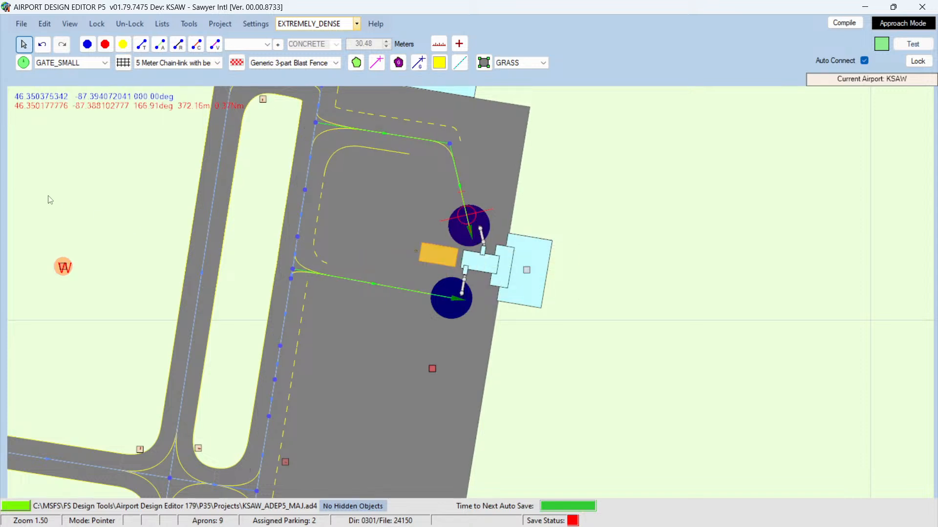
# Step: Compile the airport scenery
pyautogui.click(844, 23)
pyautogui.click(165, 257)
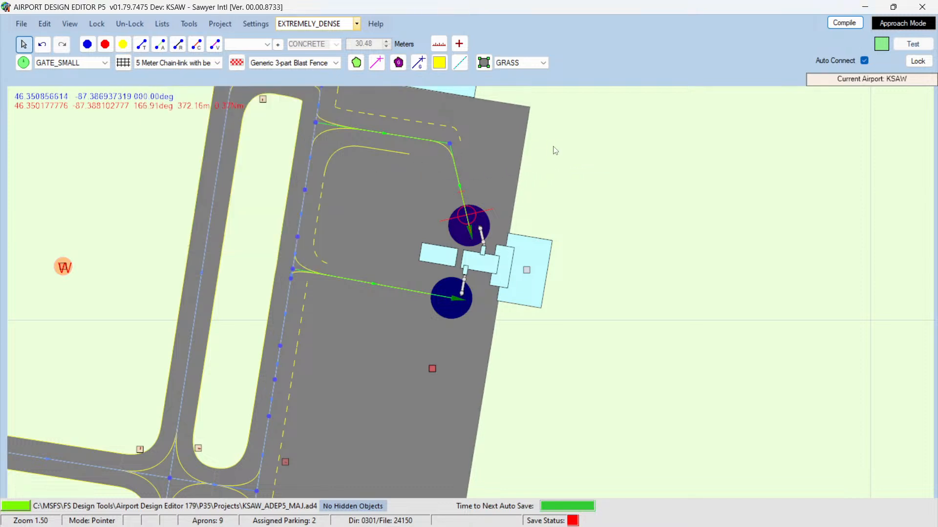
# Step: Close the running Prepar3D simulator
pyautogui.moveTo(209, 513)
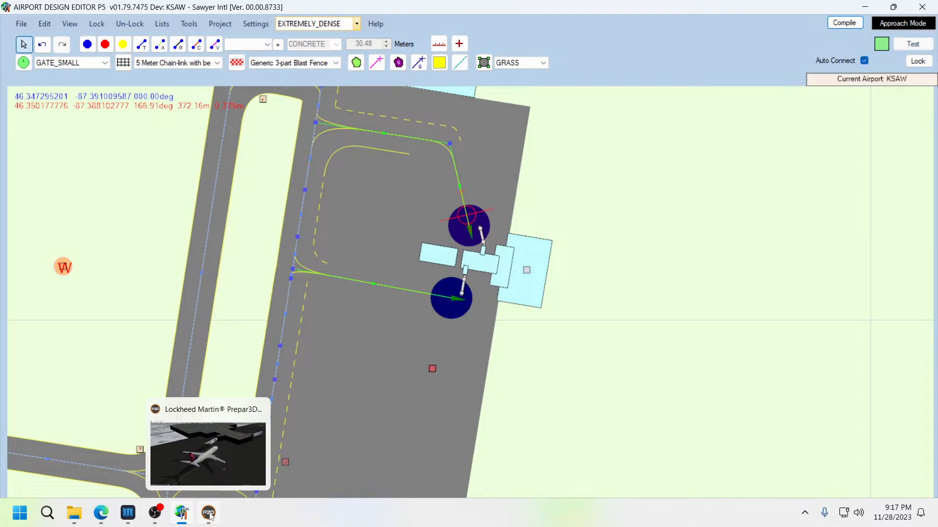
pyautogui.click(210, 514)
pyautogui.click(922, 6)
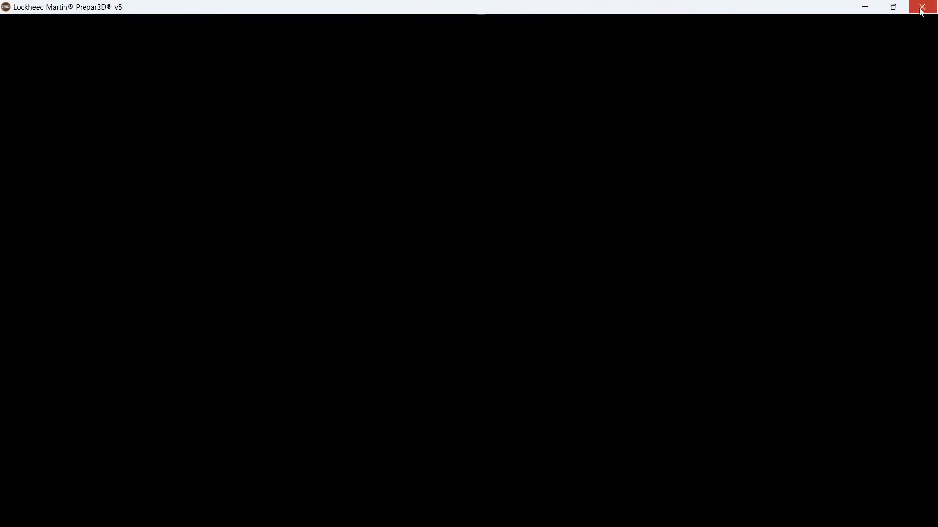
pyautogui.click(401, 310)
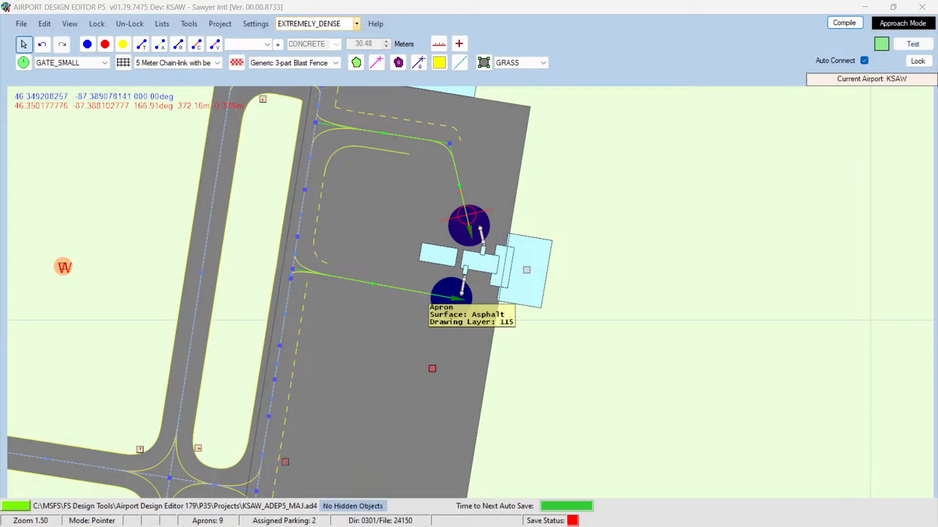
# Step: Copy the compiled KSAW_ADEP5_MAJ.bgl from the Projects folder into the KSAW add-on Scenery folder, replacing the old file
pyautogui.moveTo(76, 513)
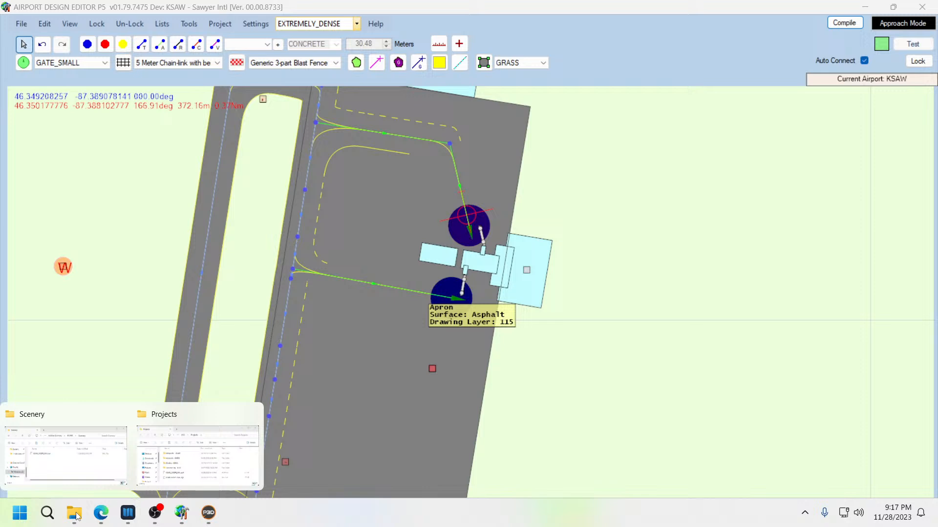
pyautogui.click(72, 475)
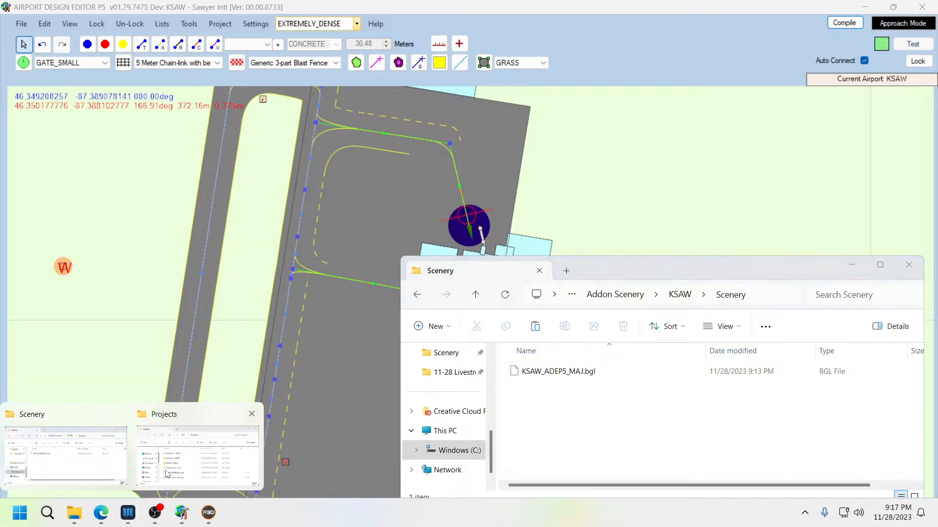
pyautogui.click(166, 470)
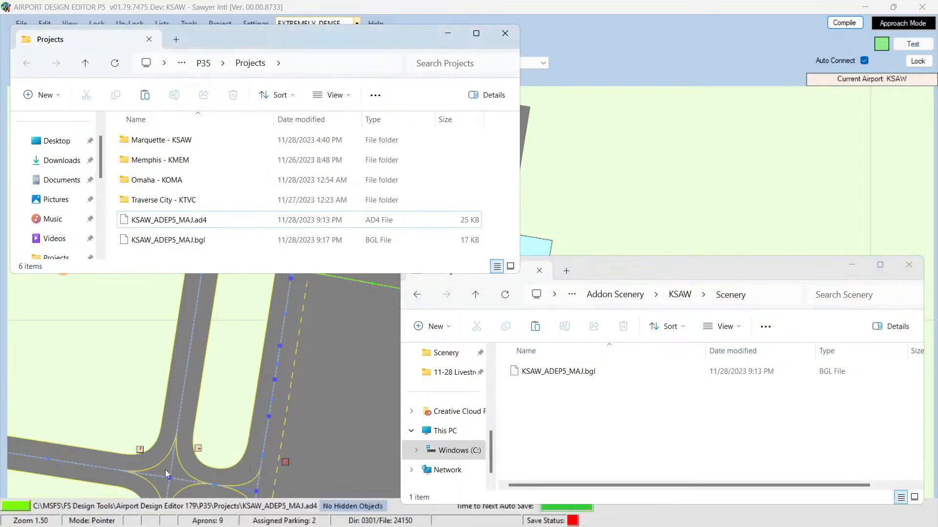
pyautogui.click(172, 244)
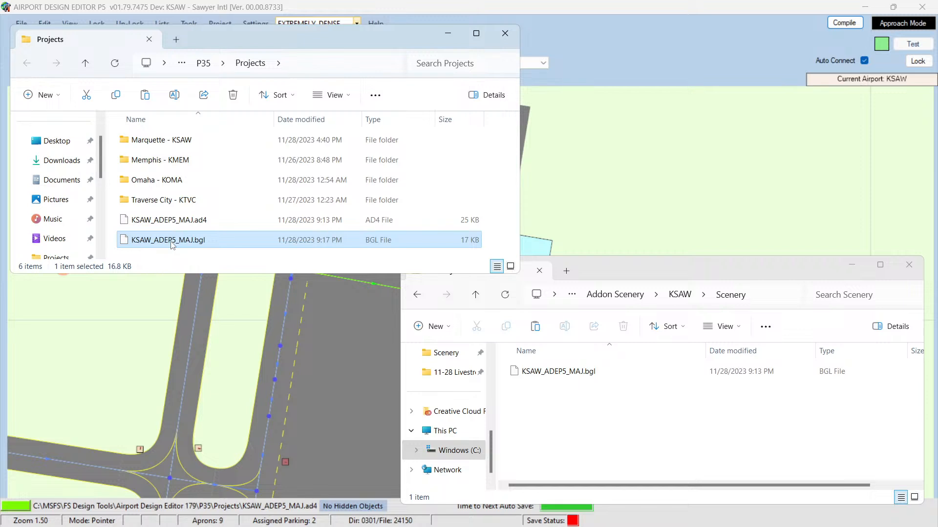
pyautogui.rightClick(171, 245)
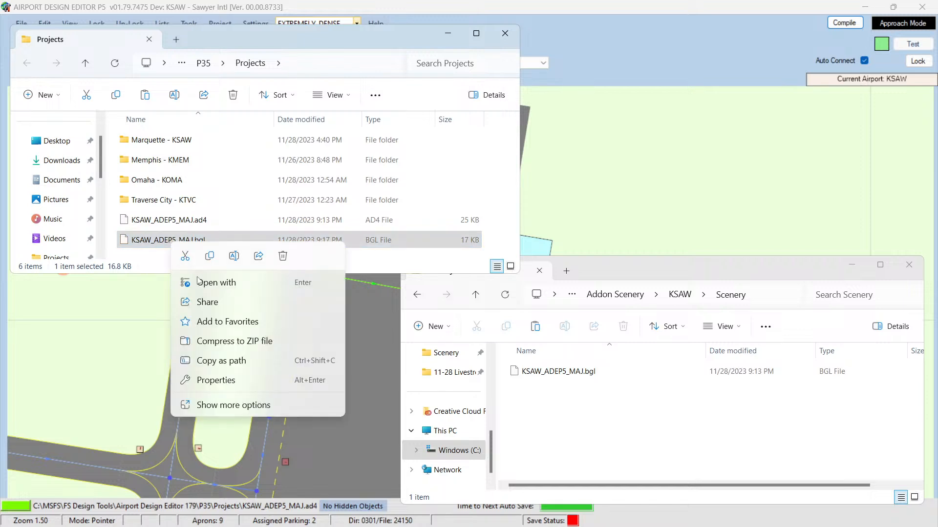
pyautogui.click(215, 260)
pyautogui.click(599, 486)
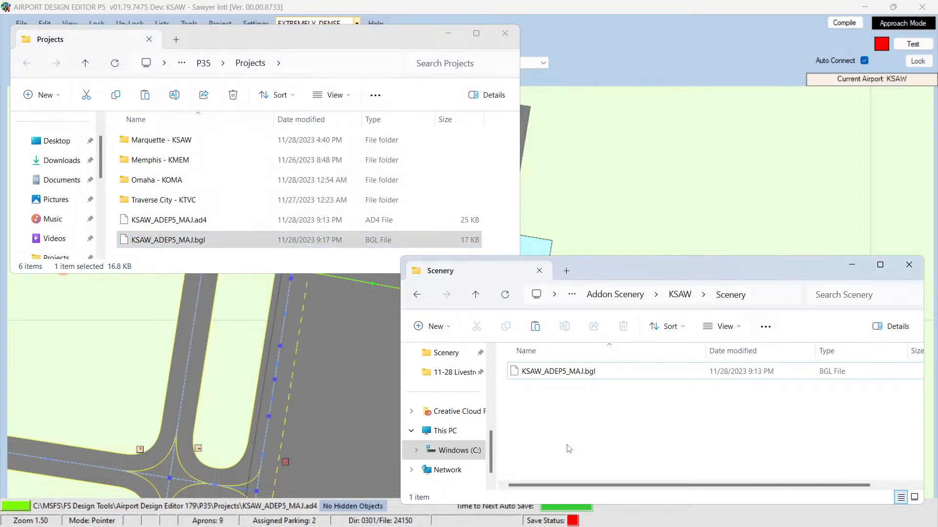
pyautogui.hotkey('ctrl', 'v')
pyautogui.press('Return')
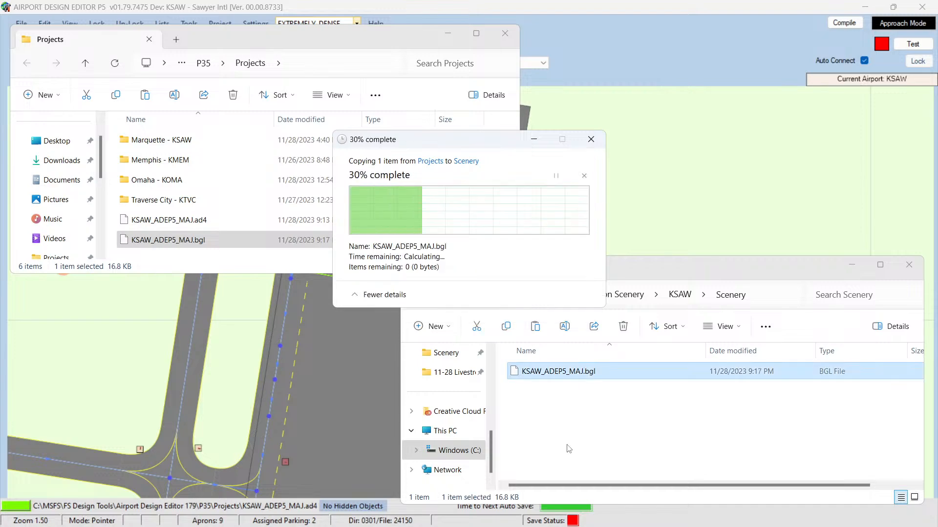
# Step: Launch Prepar3D, load the KSAW Testing scenario and start the flight
pyautogui.click(865, 7)
pyautogui.click(209, 21)
pyautogui.doubleClick(208, 21)
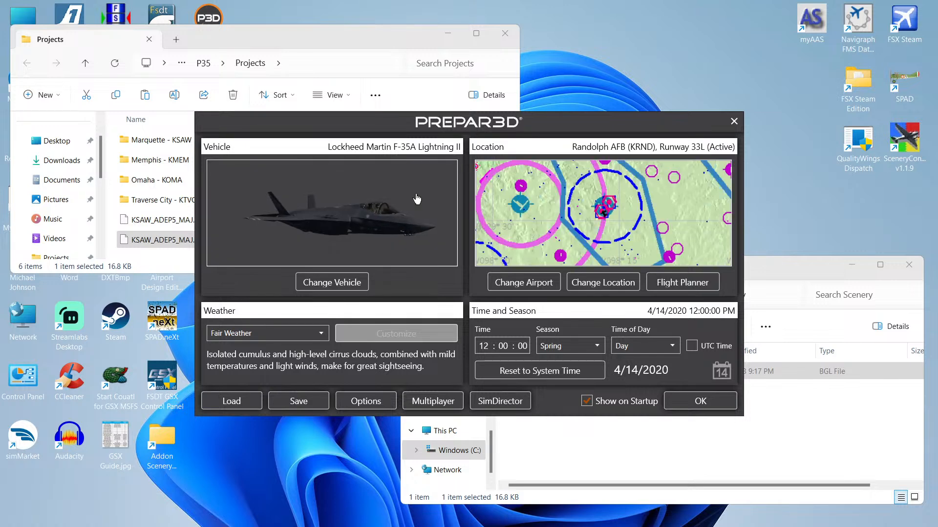
pyautogui.click(232, 401)
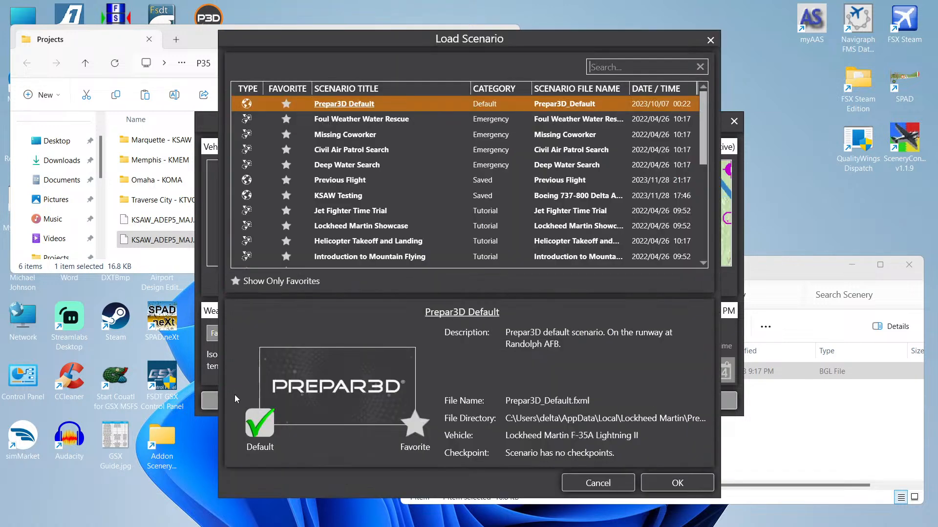
pyautogui.doubleClick(335, 198)
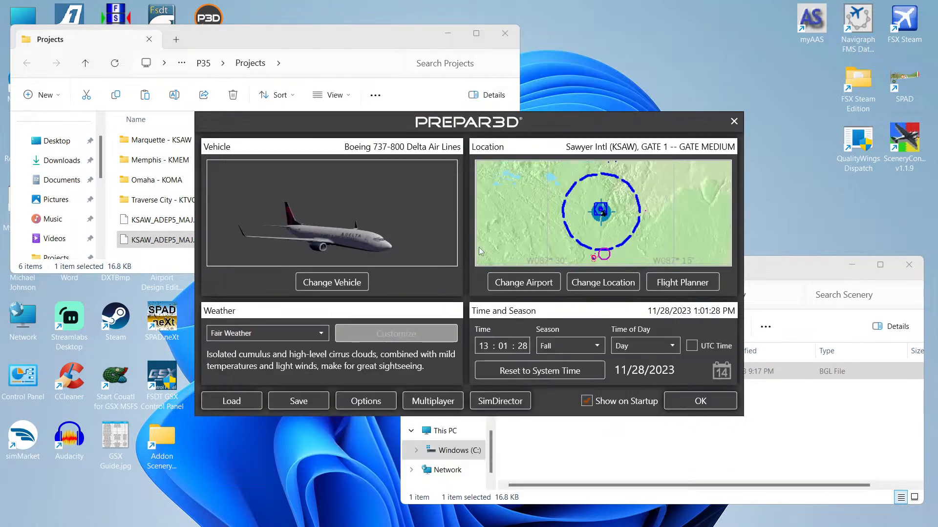
pyautogui.click(690, 402)
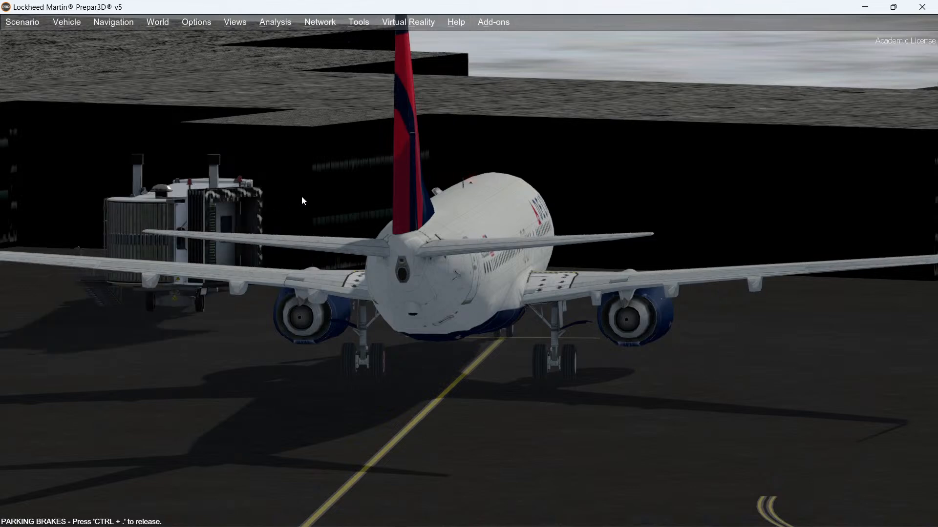
# Step: Switch to an outside view and inspect the terminal buildings and jetways around the parked aircraft
pyautogui.rightClick(328, 178)
pyautogui.moveTo(331, 179)
pyautogui.click(302, 159)
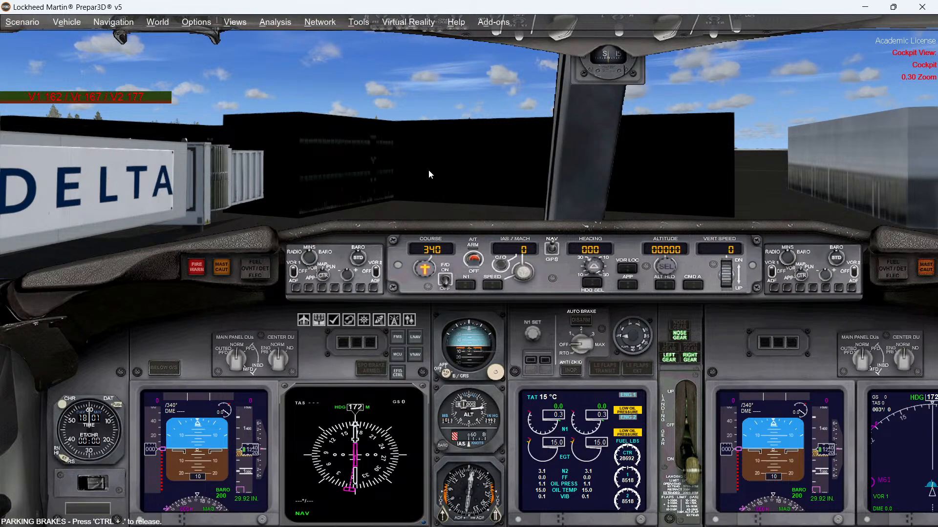
pyautogui.press('s')
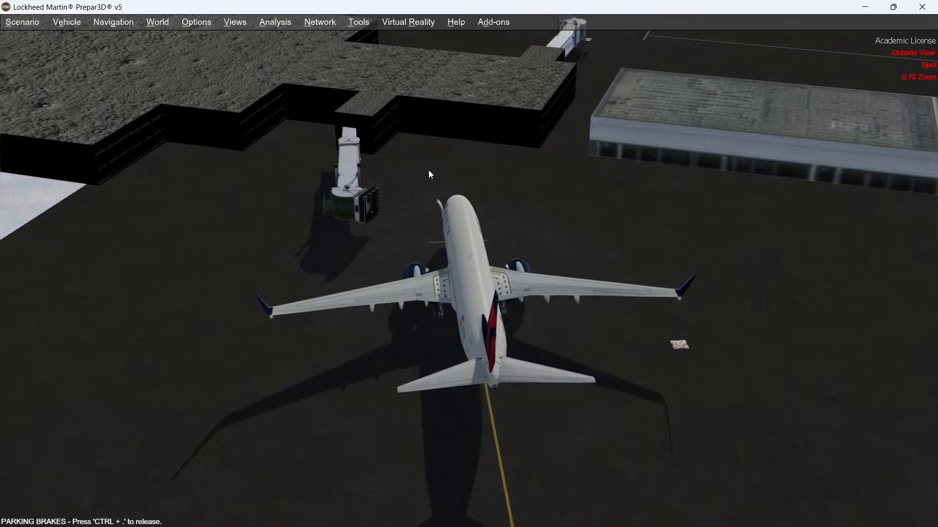
pyautogui.moveTo(429, 171); pyautogui.dragTo(429, 171, button='middle')
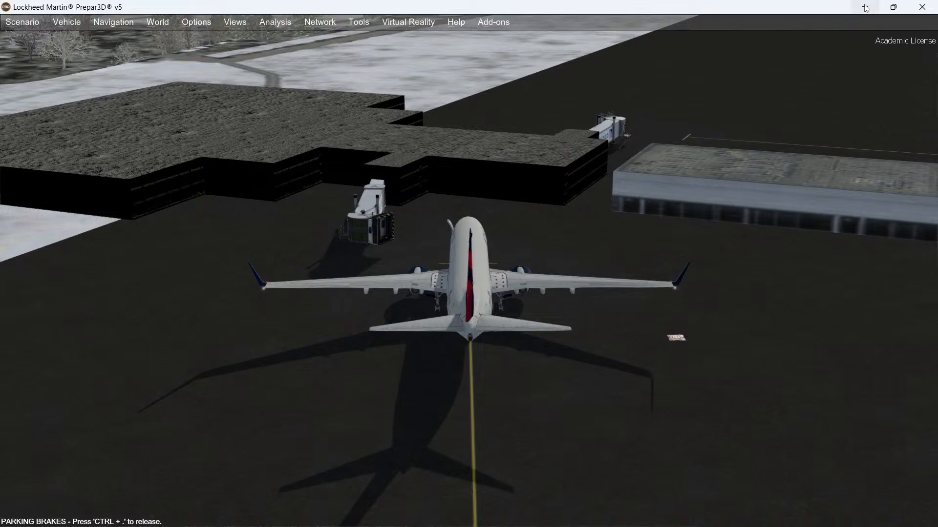
# Step: Exit Prepar3D and return to the airport editor
pyautogui.click(922, 7)
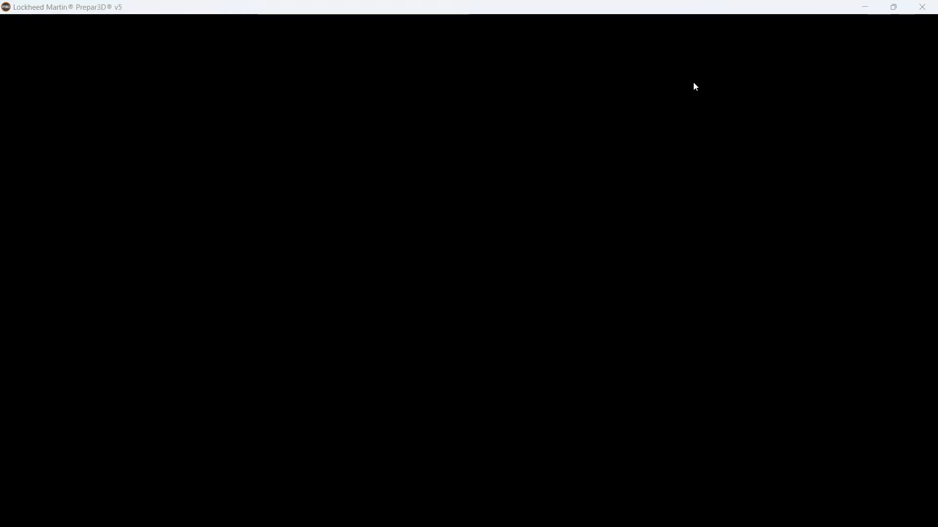
pyautogui.click(399, 310)
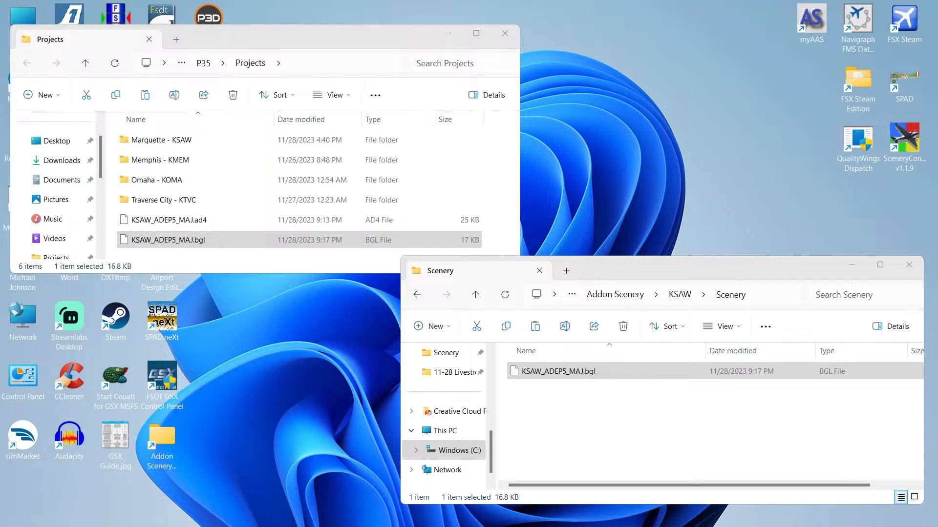
pyautogui.click(181, 519)
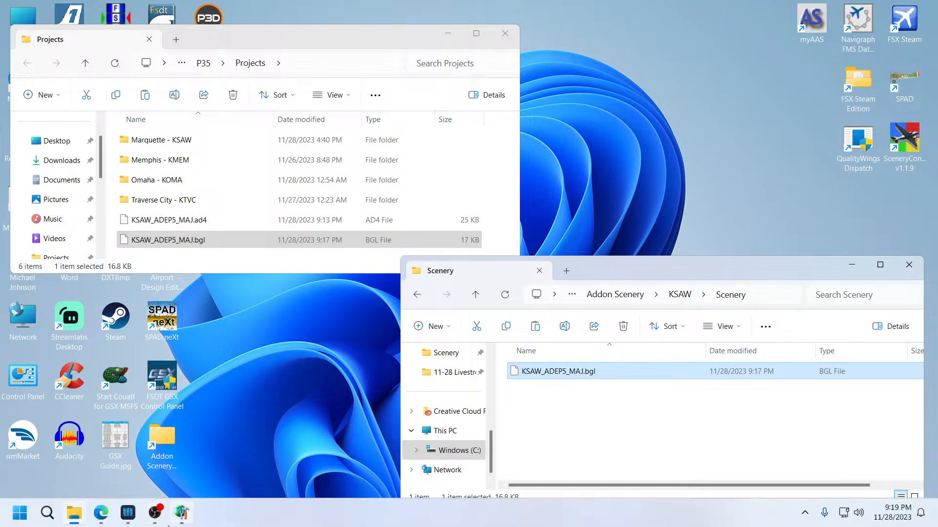
pyautogui.moveTo(153, 520)
pyautogui.click(181, 514)
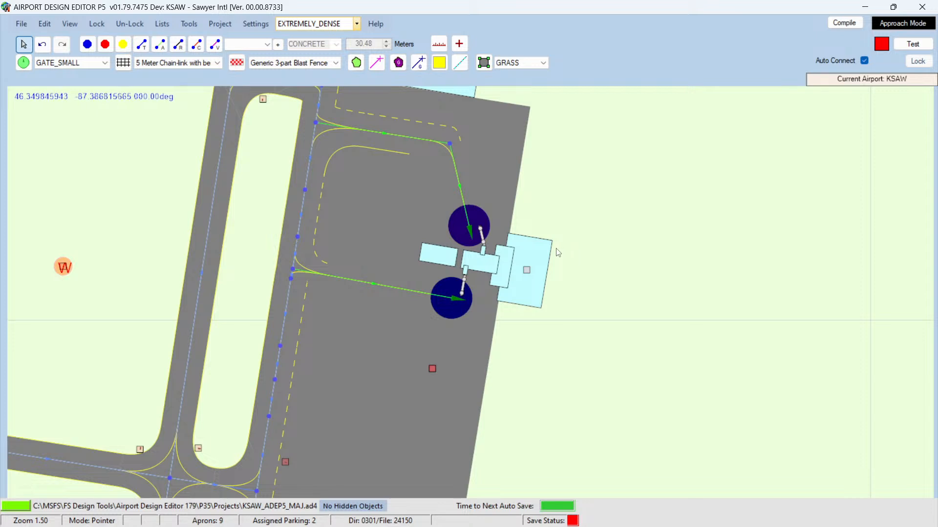
# Step: Add a generic bldg_45_41x30 building east of the terminal with width 5, length 10 and heading 280
pyautogui.moveTo(537, 249)
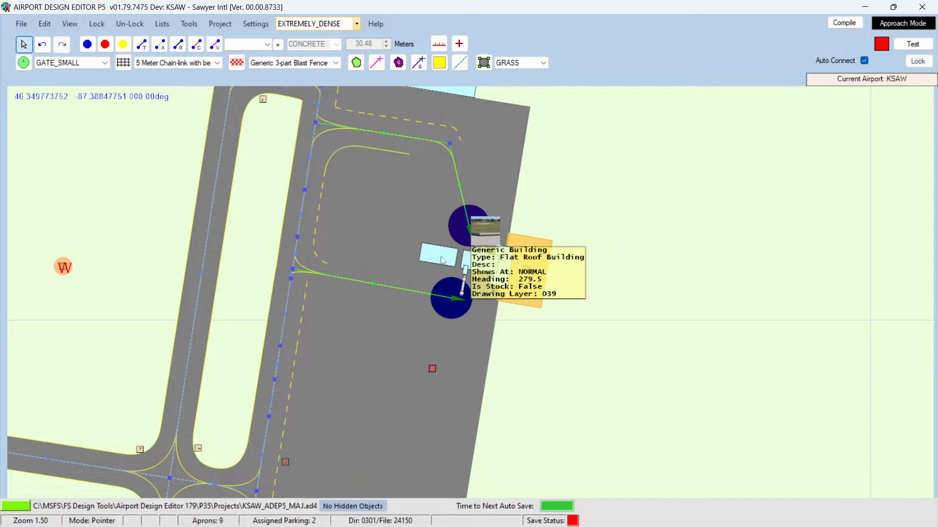
pyautogui.rightClick(619, 222)
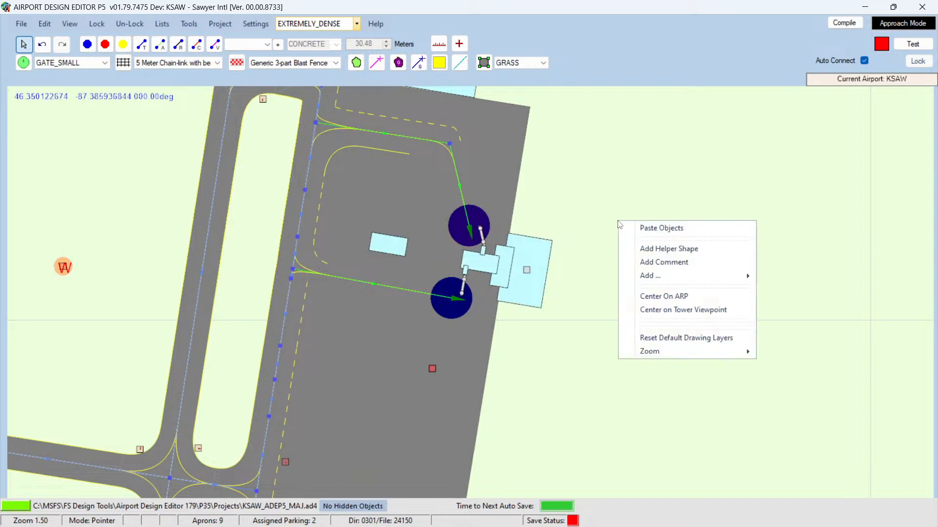
pyautogui.moveTo(735, 277)
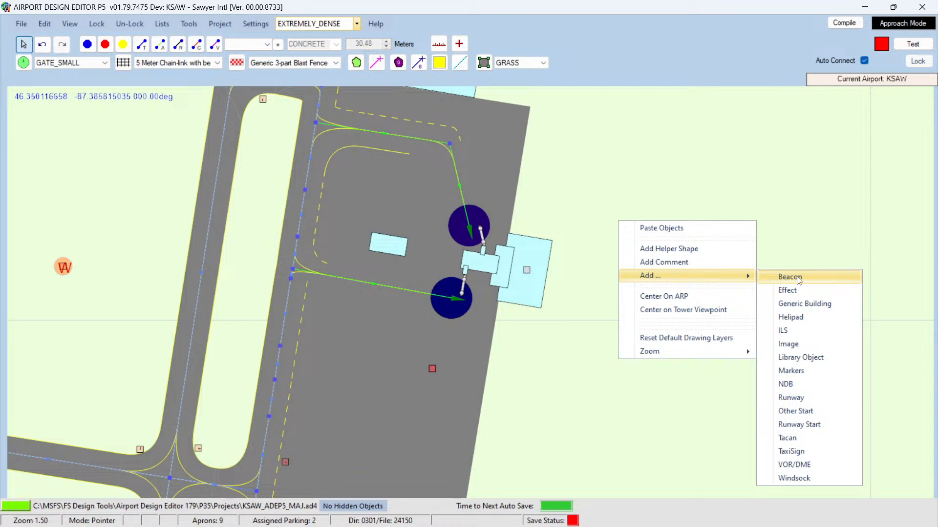
pyautogui.click(804, 304)
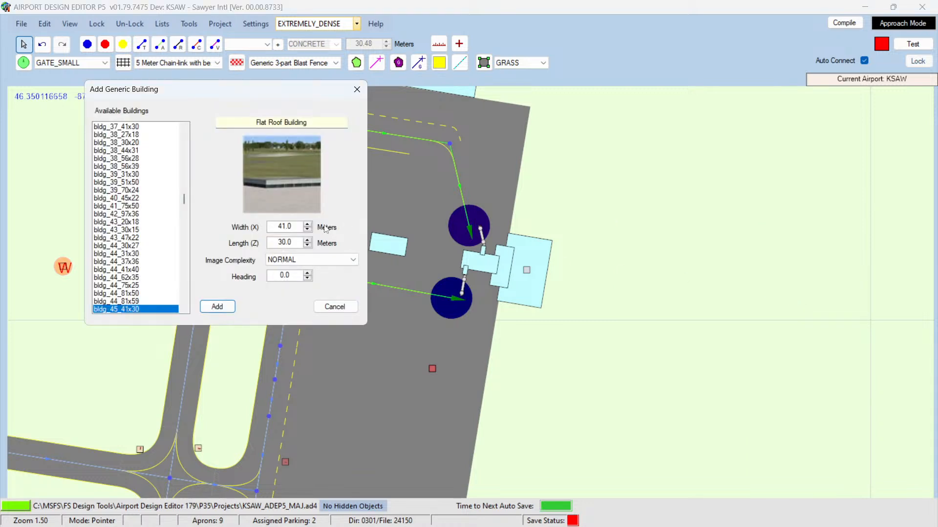
pyautogui.doubleClick(277, 224)
pyautogui.write('5')
pyautogui.press('Tab')
pyautogui.write('10')
pyautogui.doubleClick(278, 275)
pyautogui.write('280')
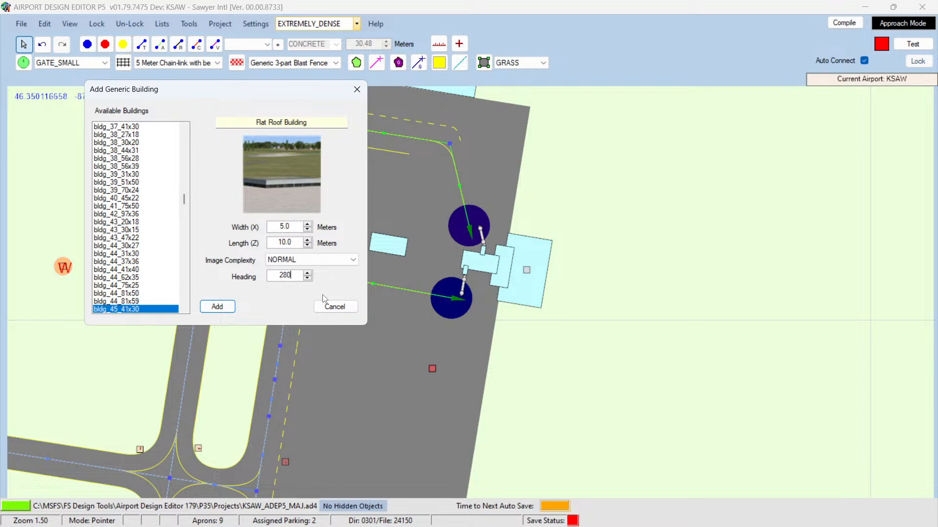
pyautogui.click(216, 307)
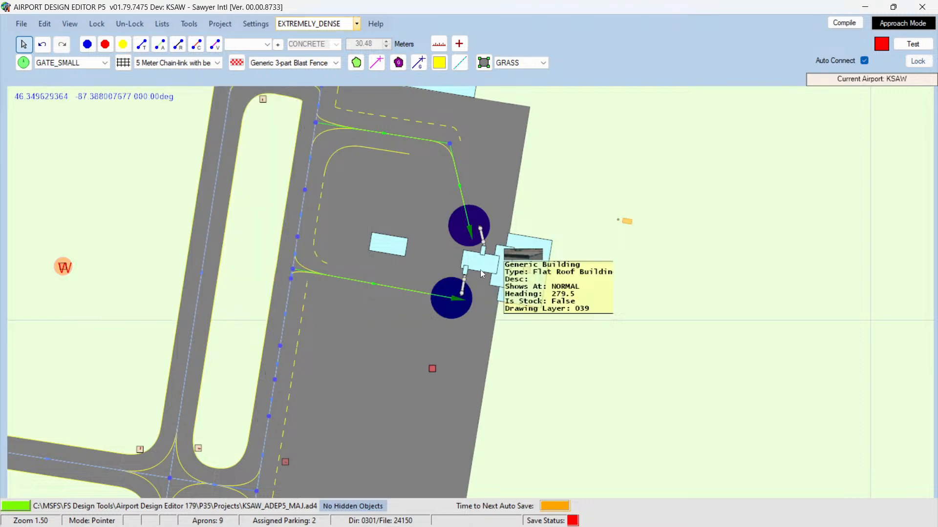
# Step: Check the small building's properties beside the jetway, then set the new building's width to 10 and length to 5
pyautogui.click(621, 235)
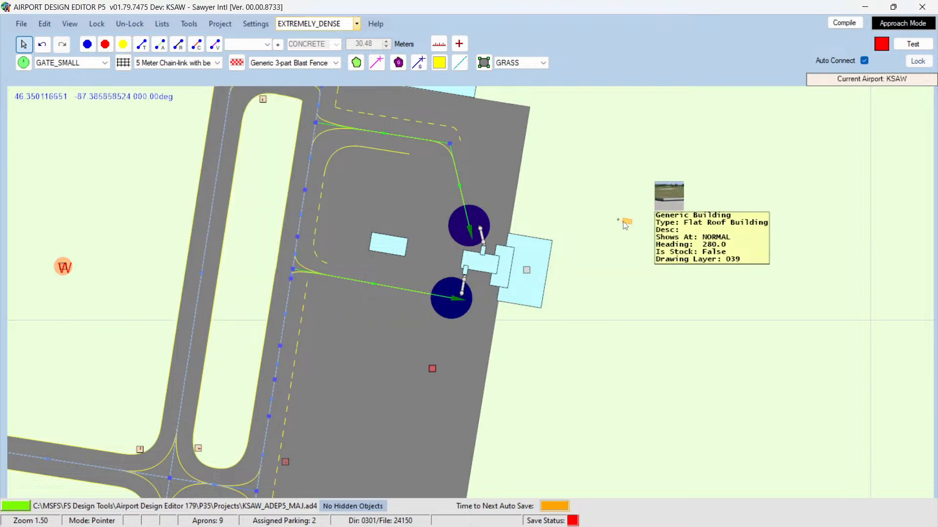
pyautogui.doubleClick(485, 254)
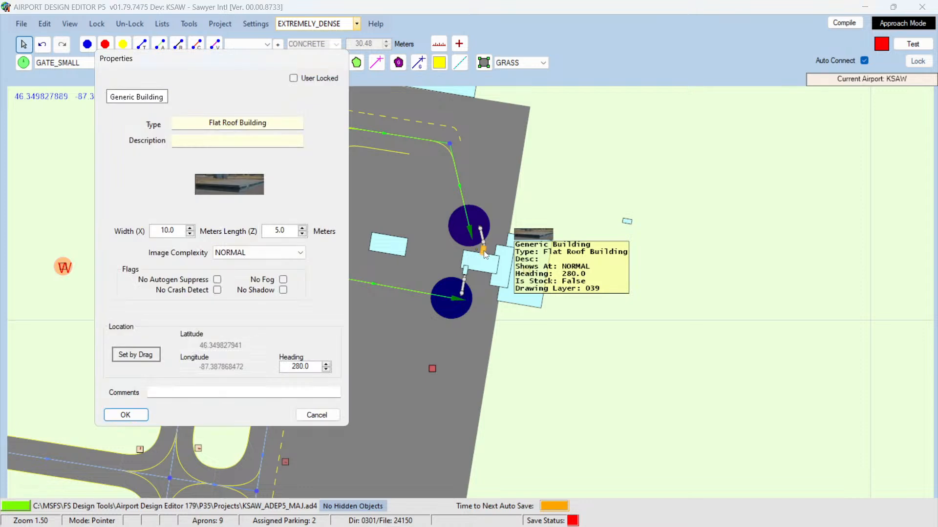
pyautogui.click(313, 414)
pyautogui.doubleClick(628, 222)
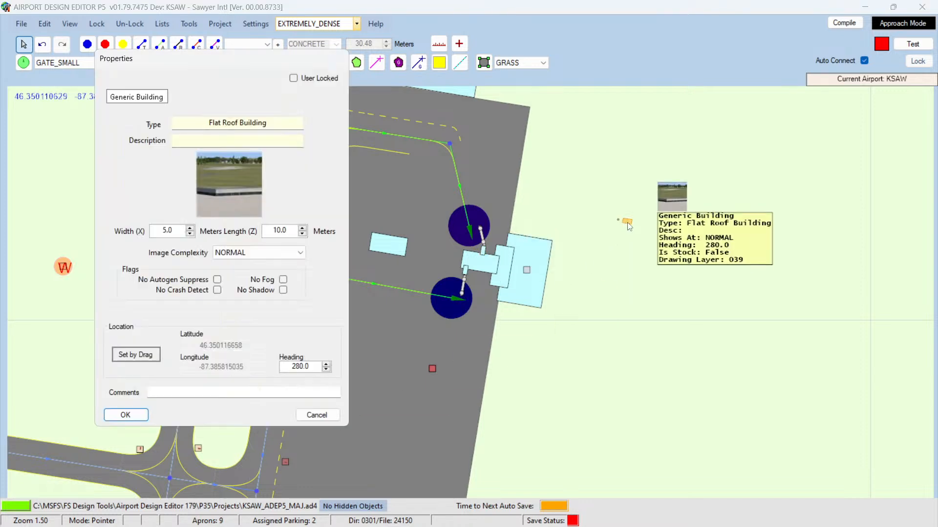
pyautogui.doubleClick(153, 231)
pyautogui.write('10')
pyautogui.press('Tab')
pyautogui.write('5')
pyautogui.click(125, 416)
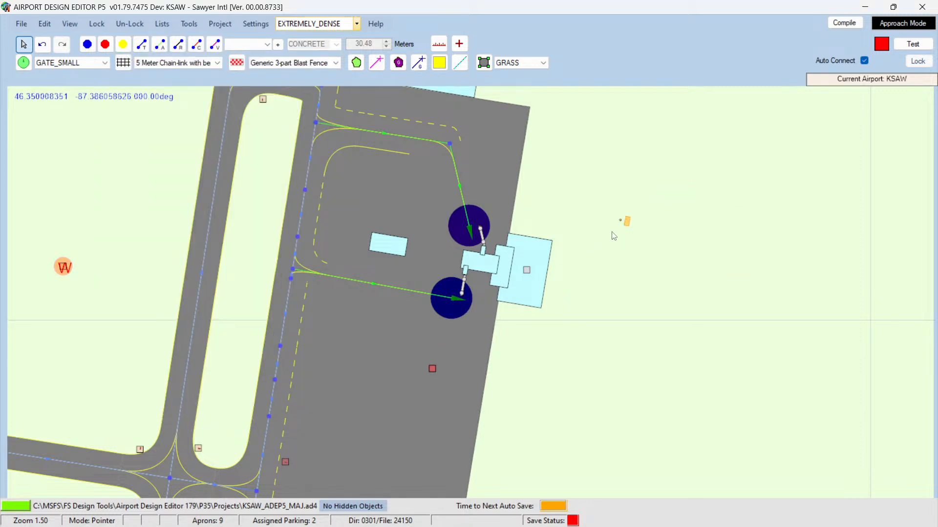
# Step: Copy the new building and paste a duplicate just south of it
pyautogui.rightClick(628, 226)
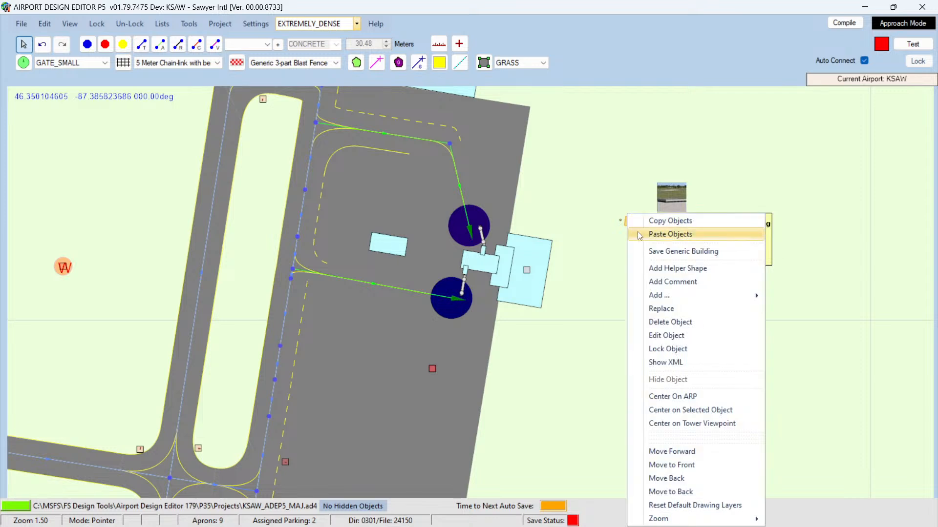
pyautogui.click(658, 224)
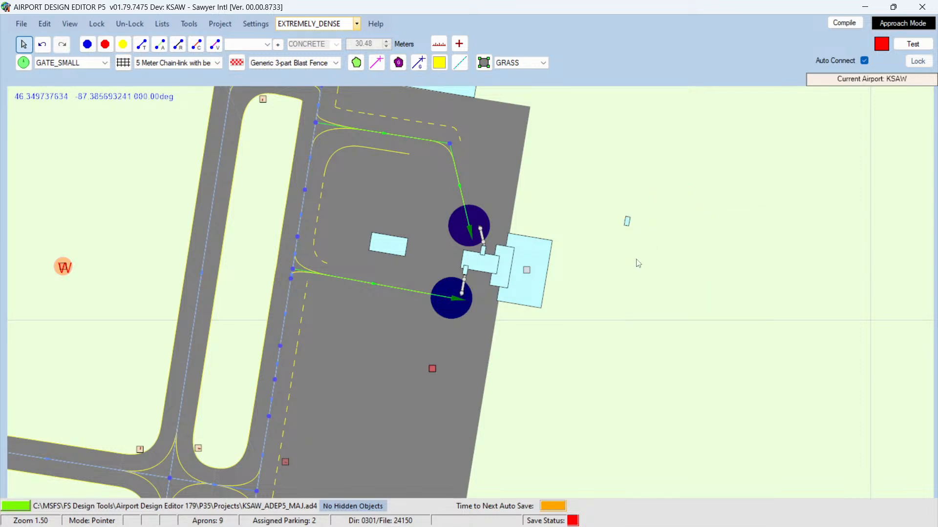
pyautogui.rightClick(636, 260)
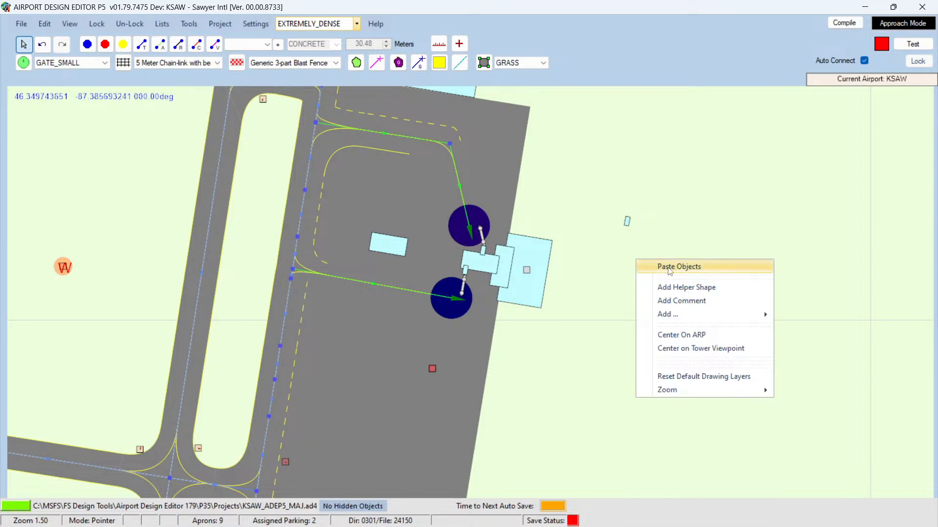
pyautogui.click(656, 266)
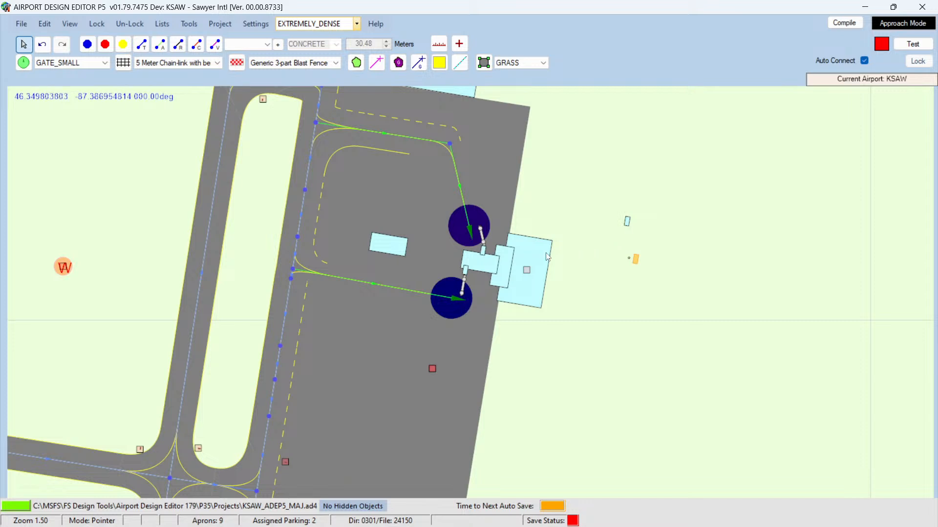
# Step: Delete the small building beside the lower jetway
pyautogui.moveTo(506, 260)
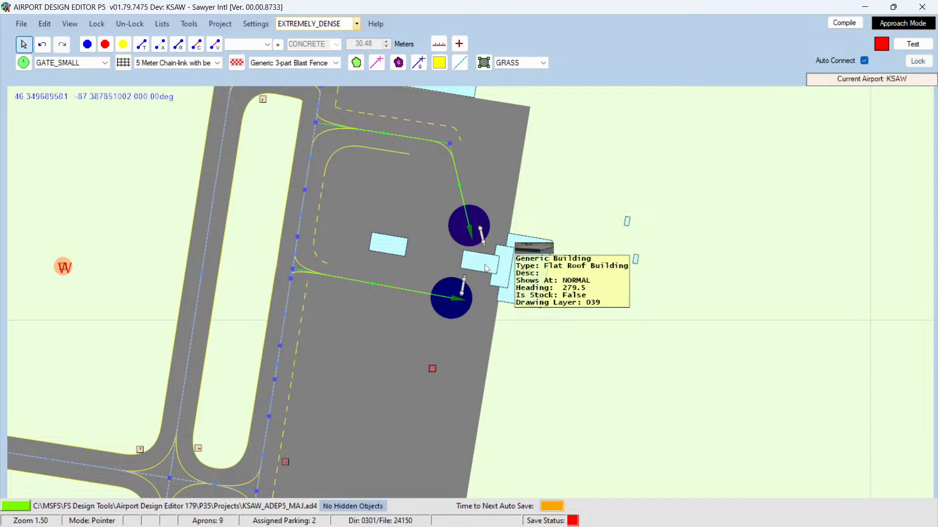
pyautogui.press('Delete')
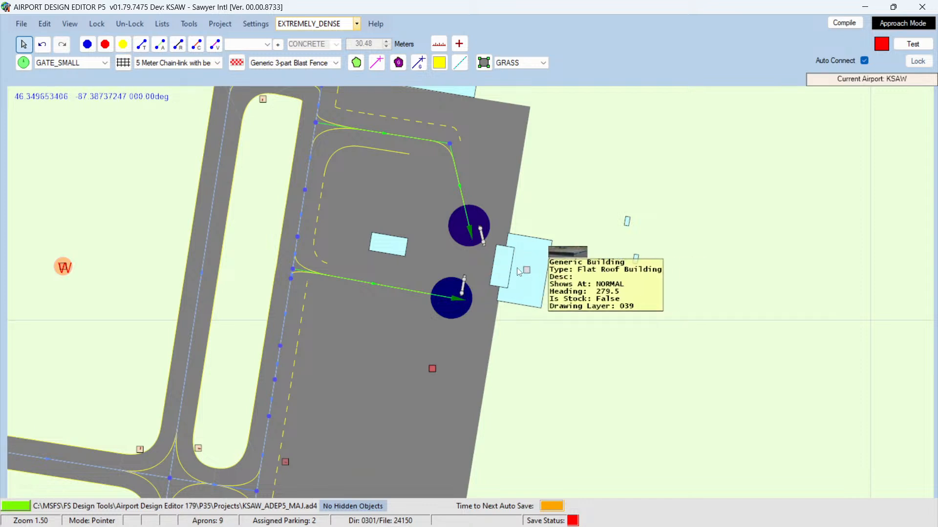
# Step: Inspect the properties of the narrow building in front of the terminal without changing them
pyautogui.click(501, 267)
pyautogui.doubleClick(500, 265)
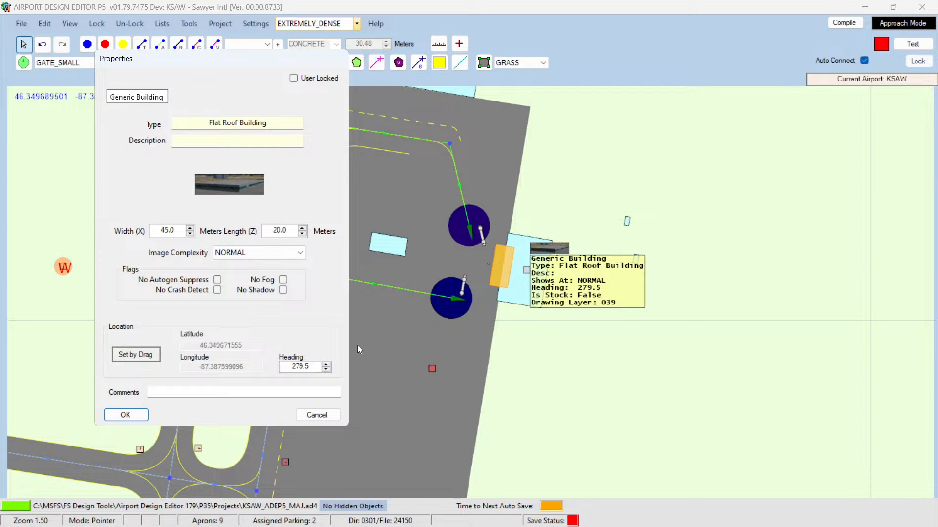
pyautogui.click(317, 415)
pyautogui.rightClick(647, 334)
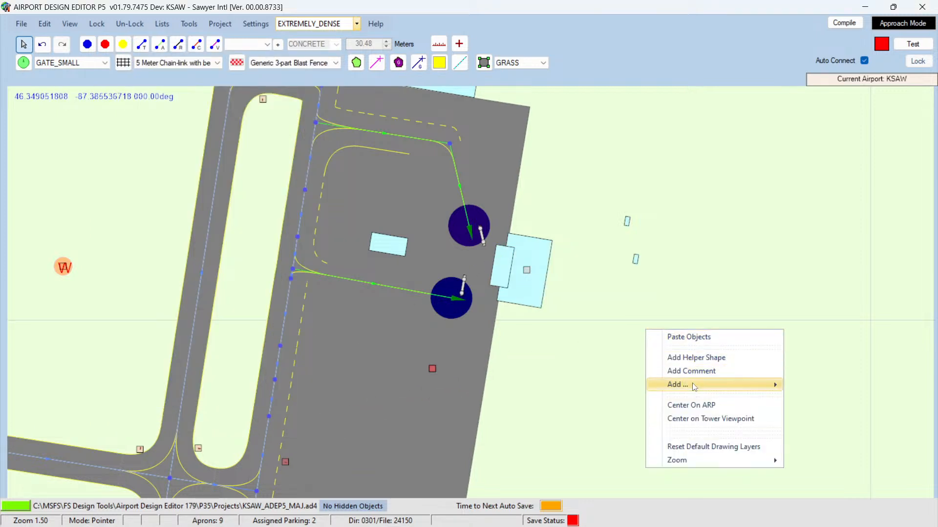
pyautogui.moveTo(694, 386)
pyautogui.click(824, 396)
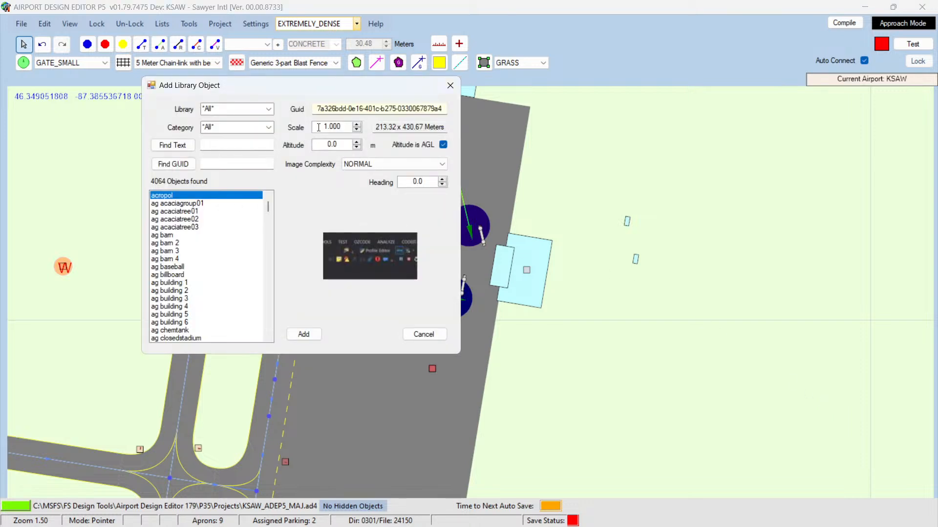
pyautogui.click(434, 334)
# Step: Add a generic bldg_45_41x30 building east of the terminal with width 45, length 15 and heading 279.5
pyautogui.rightClick(635, 278)
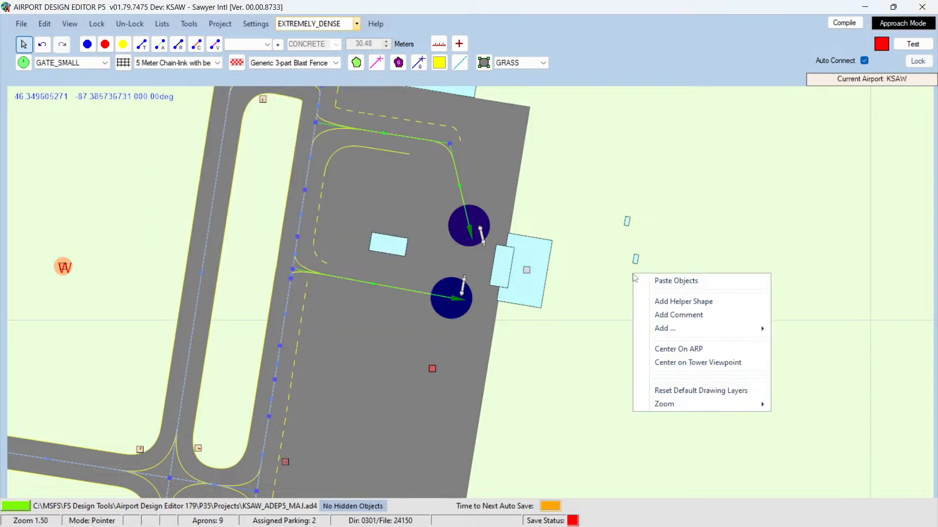
pyautogui.moveTo(675, 329)
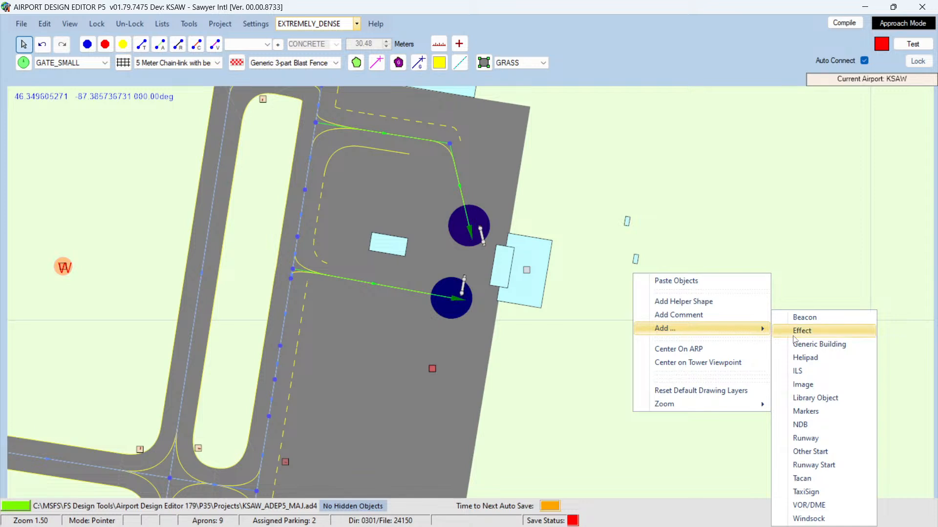
pyautogui.click(811, 345)
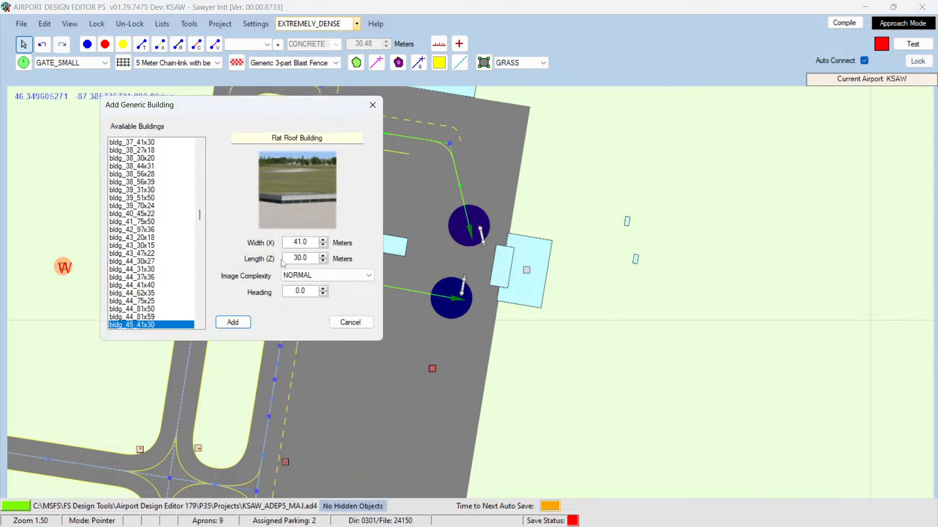
pyautogui.moveTo(286, 243); pyautogui.dragTo(336, 244)
pyautogui.write('45')
pyautogui.moveTo(285, 258); pyautogui.dragTo(316, 258)
pyautogui.write('15')
pyautogui.press('Tab')
pyautogui.press('Tab')
pyautogui.write('2790')
pyautogui.press('BackSpace')
pyautogui.write('.90')
pyautogui.press('Return')
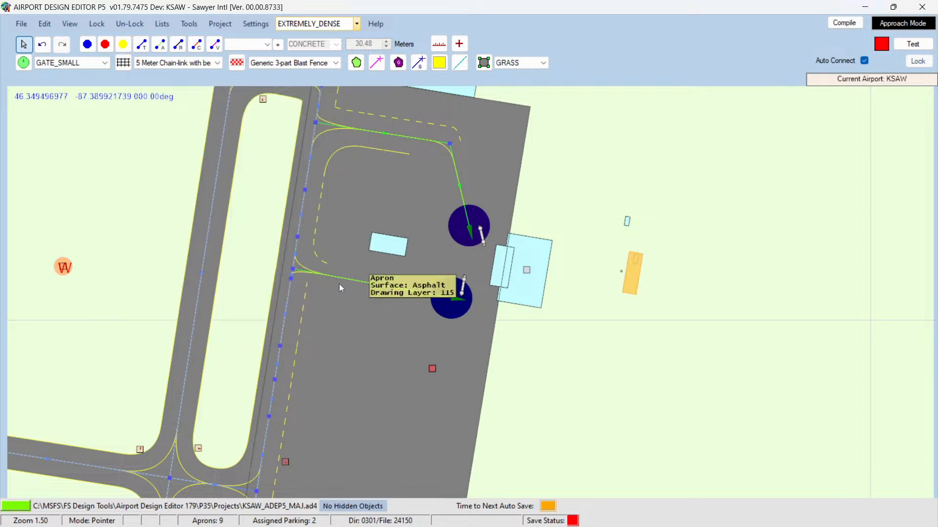
# Step: Reposition the new building east of the terminal and set its length to 10 m
pyautogui.moveTo(626, 281); pyautogui.dragTo(496, 278)
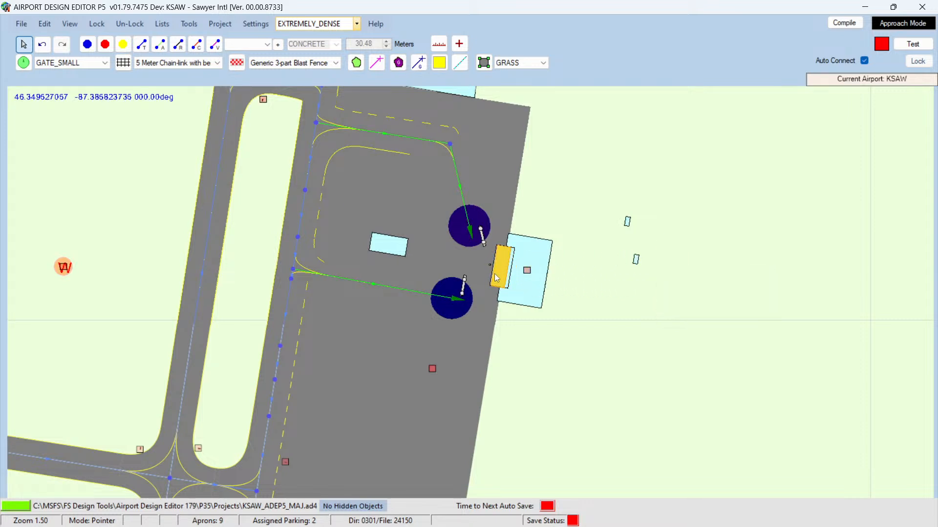
pyautogui.moveTo(524, 282)
pyautogui.mouseDown()
pyautogui.moveTo(614, 303)
pyautogui.moveTo(534, 276)
pyautogui.mouseUp()
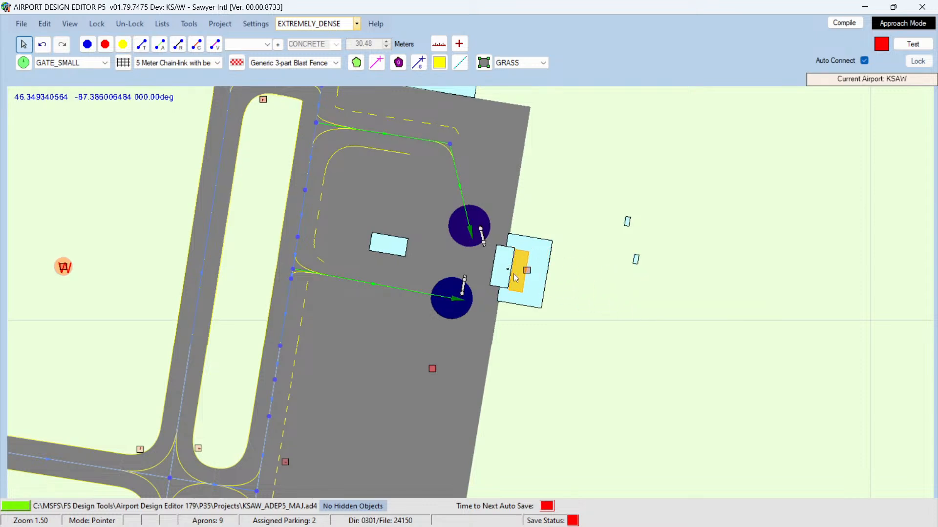
pyautogui.moveTo(516, 277); pyautogui.dragTo(587, 305)
pyautogui.doubleClick(586, 301)
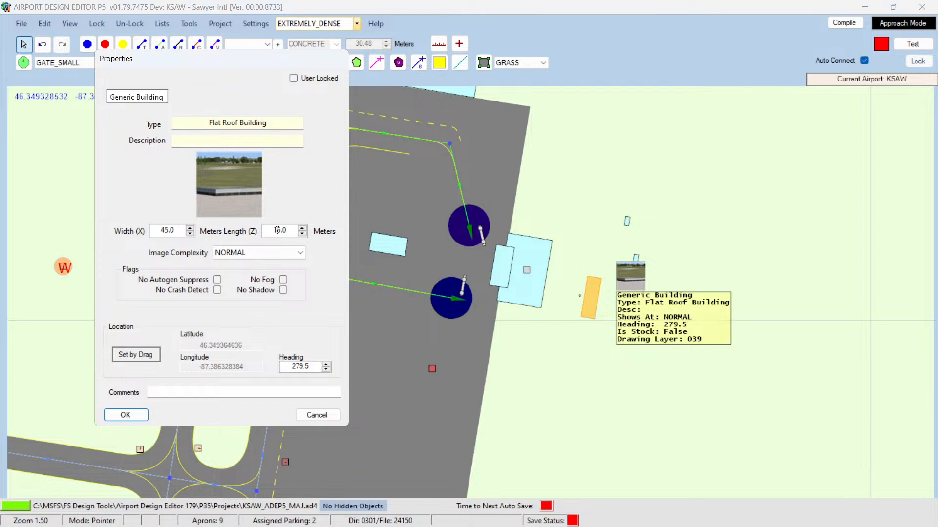
pyautogui.moveTo(277, 231); pyautogui.dragTo(282, 230)
pyautogui.write('0')
pyautogui.press('Return')
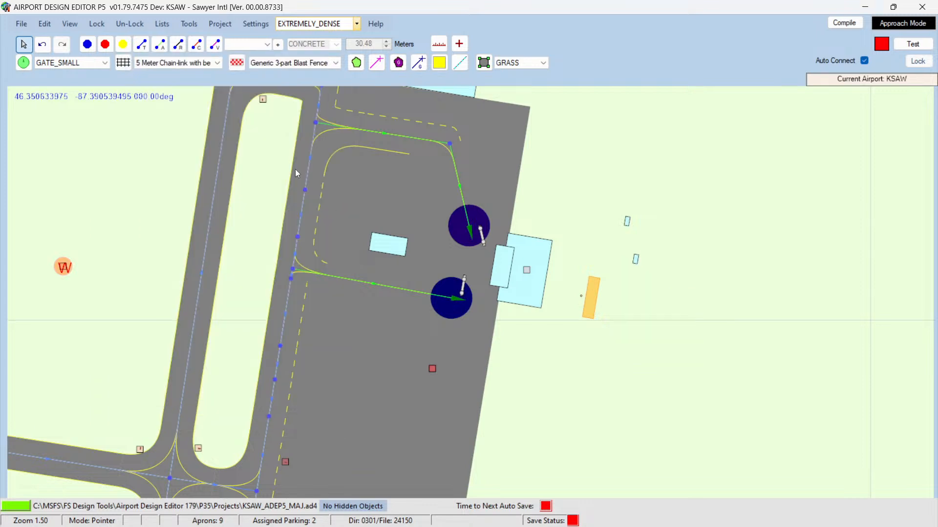
# Step: Check the main terminal building's properties without changing them
pyautogui.moveTo(591, 298); pyautogui.dragTo(498, 268)
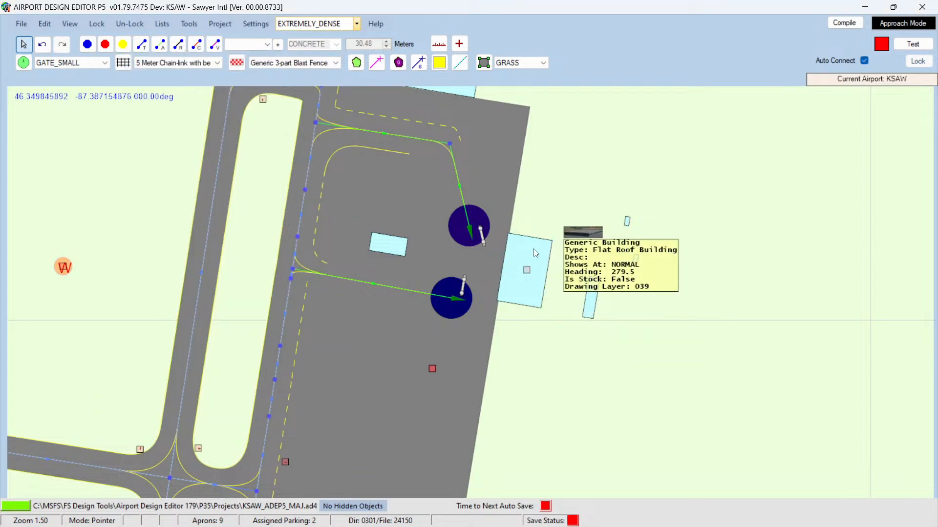
pyautogui.doubleClick(535, 252)
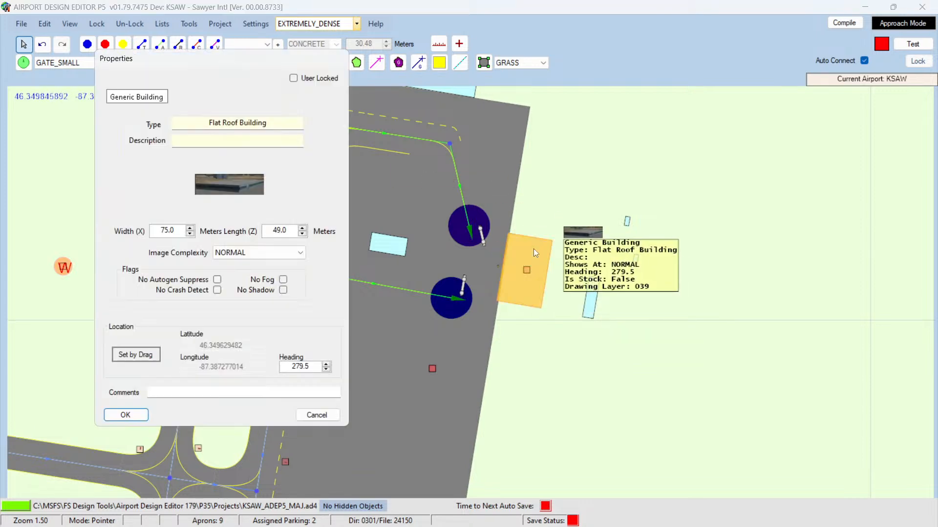
pyautogui.click(315, 414)
# Step: Add another generic building with width 75, length 49 and heading 279.5 east of the terminal
pyautogui.rightClick(698, 251)
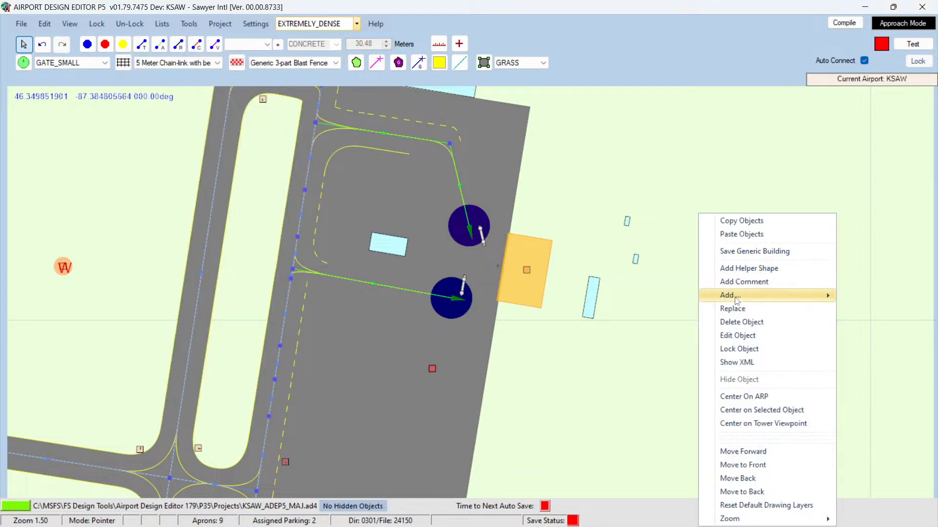
pyautogui.moveTo(736, 299)
pyautogui.click(639, 326)
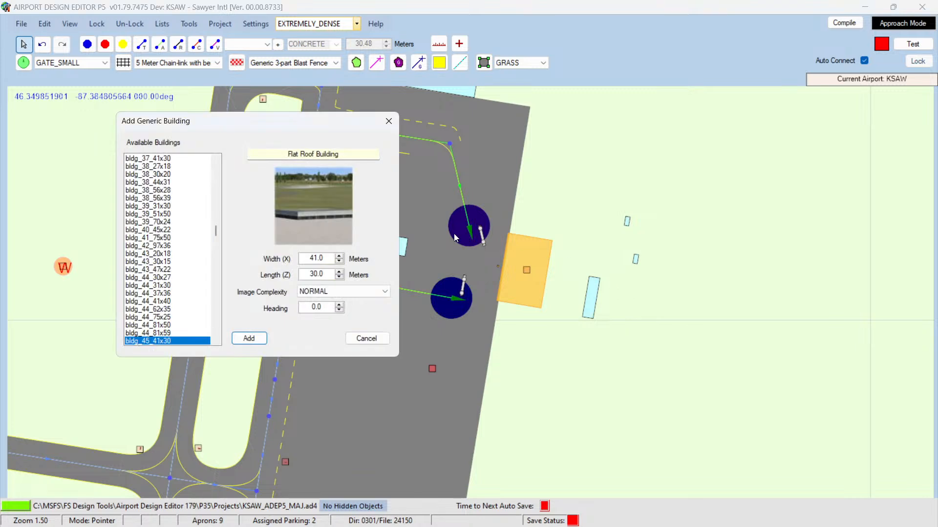
pyautogui.doubleClick(315, 257)
pyautogui.write('75')
pyautogui.press('Tab')
pyautogui.write('49')
pyautogui.doubleClick(304, 309)
pyautogui.write('279.50')
pyautogui.press('Return')
pyautogui.moveTo(713, 257)
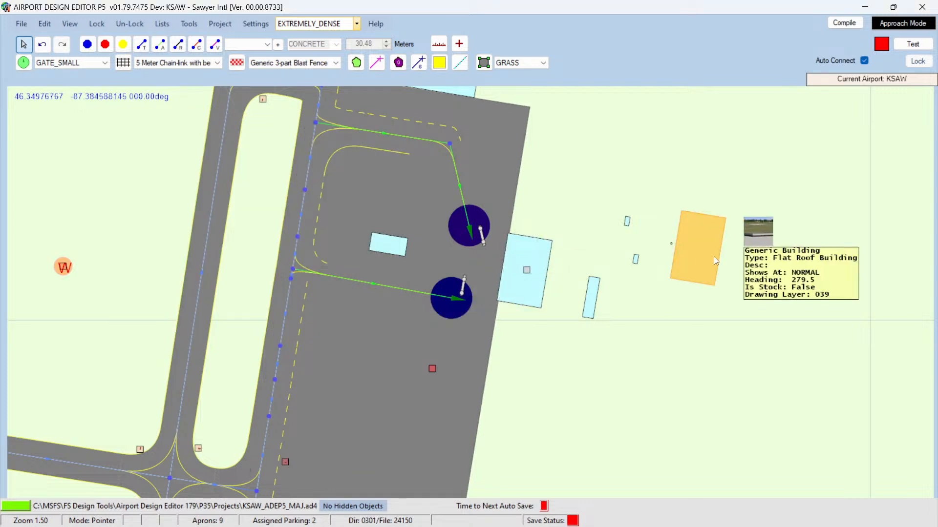
# Step: Move the new 75 by 49 building onto the existing terminal's footprint
pyautogui.moveTo(701, 256); pyautogui.dragTo(572, 288)
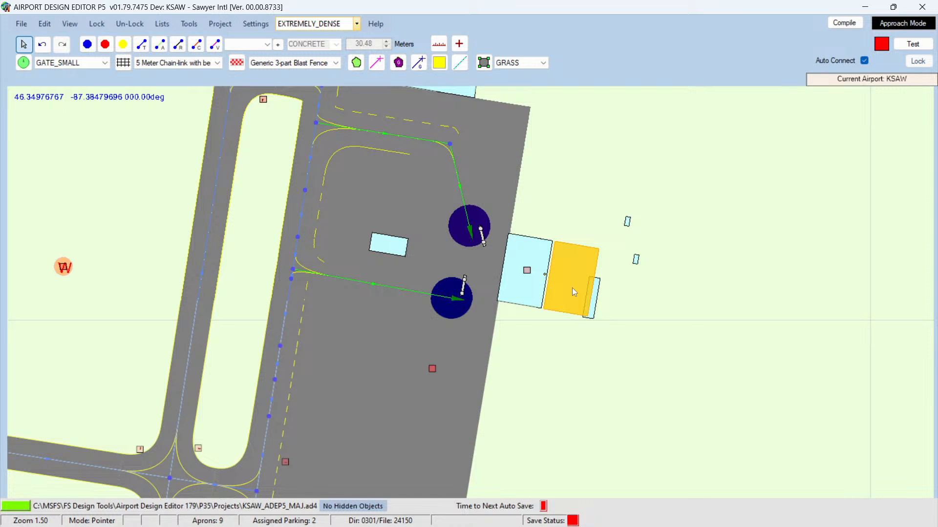
pyautogui.click(524, 296)
pyautogui.moveTo(525, 299)
pyautogui.mouseDown()
pyautogui.moveTo(548, 301)
pyautogui.moveTo(505, 291)
pyautogui.mouseUp()
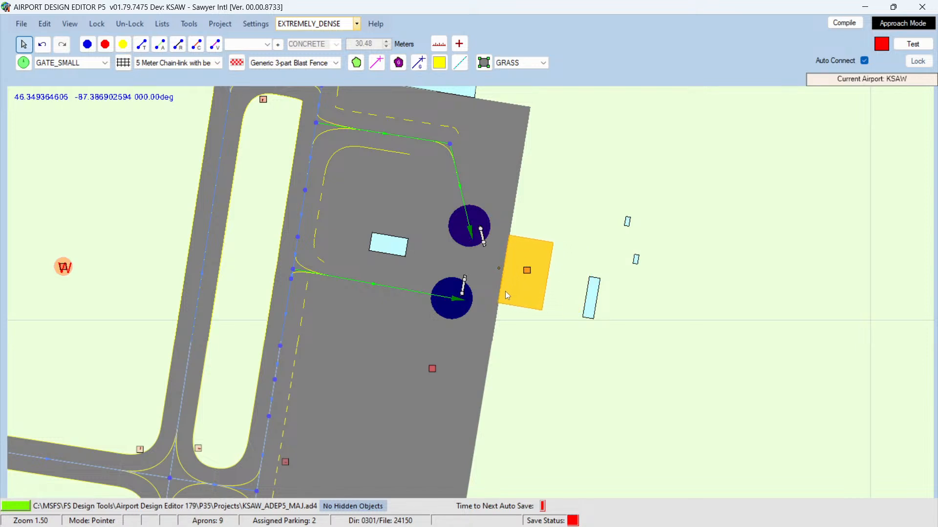
pyautogui.moveTo(505, 291); pyautogui.dragTo(504, 291)
# Step: Move the narrow building against the terminal's west face between the two jetways
pyautogui.click(592, 294)
pyautogui.moveTo(591, 293); pyautogui.dragTo(495, 264)
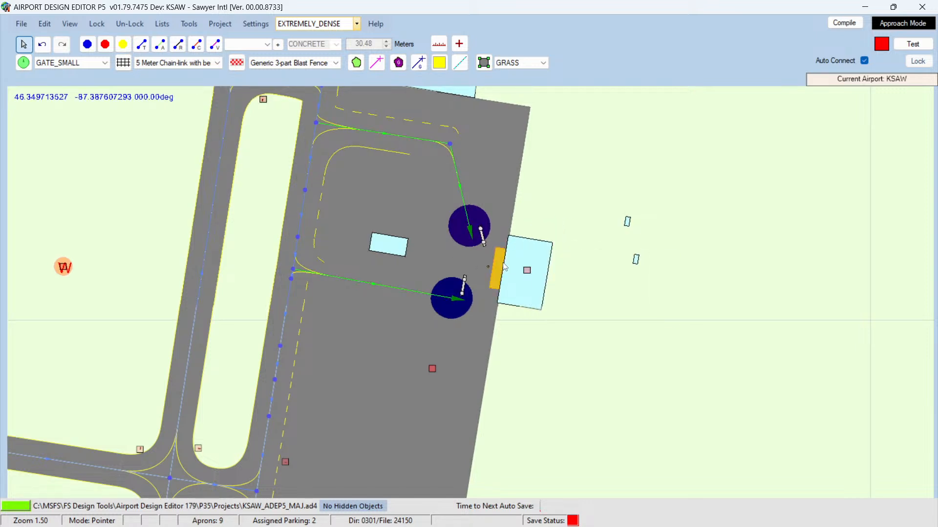
pyautogui.moveTo(508, 267); pyautogui.dragTo(503, 268)
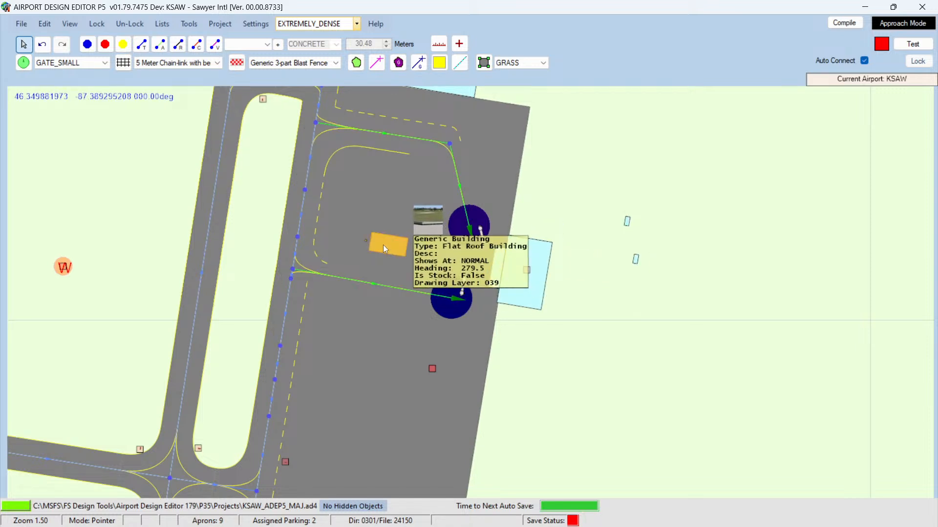
# Step: Move the small apron building up to the terminal front and change its length
pyautogui.moveTo(383, 245); pyautogui.dragTo(473, 260)
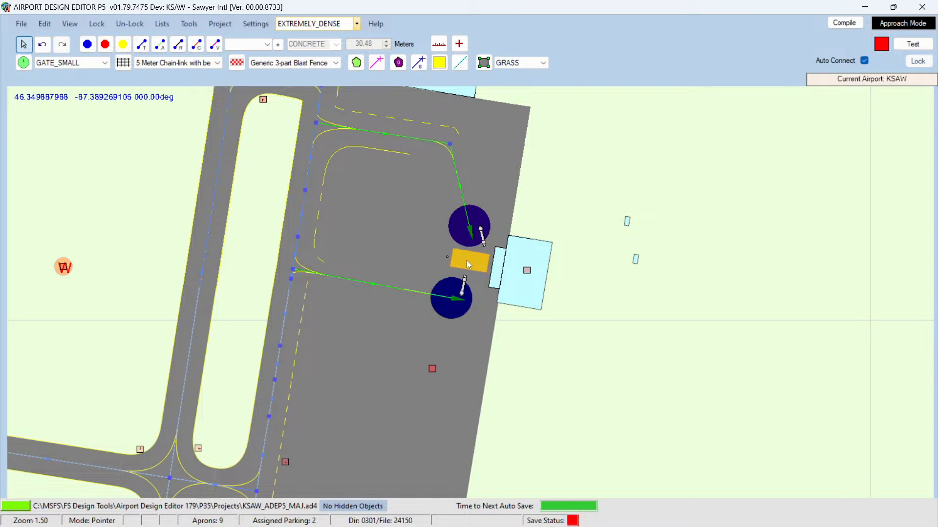
pyautogui.doubleClick(467, 260)
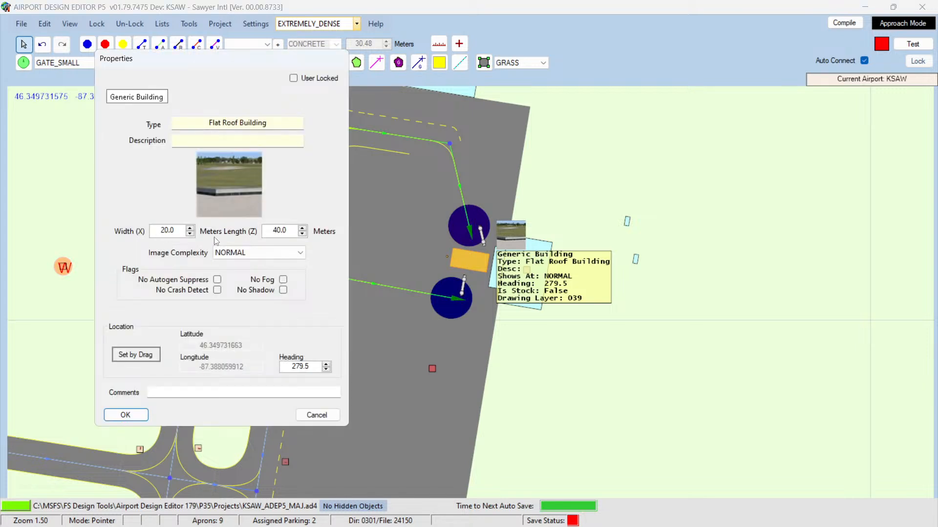
pyautogui.doubleClick(272, 230)
pyautogui.write('35')
pyautogui.press('Return')
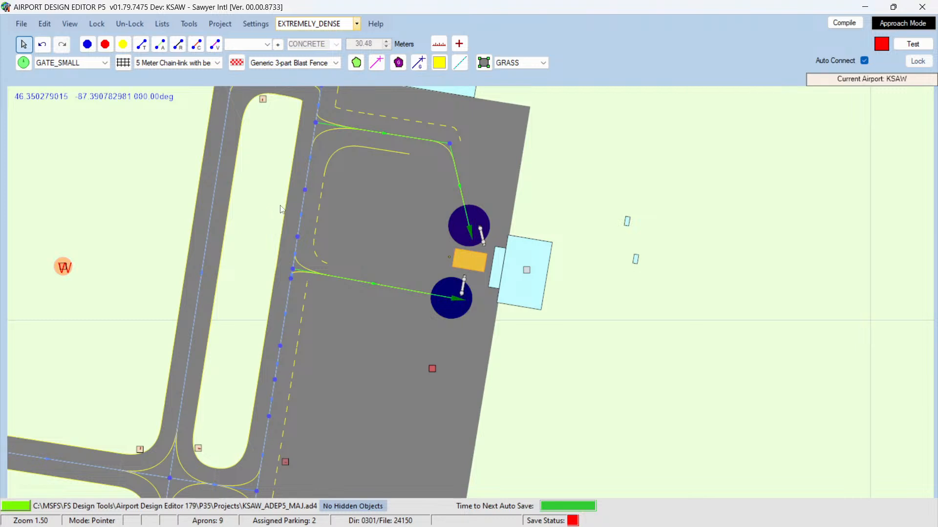
# Step: Move two small buildings from the grass east of the terminal to the jetway area and just east of the terminal
pyautogui.moveTo(466, 259); pyautogui.dragTo(472, 261)
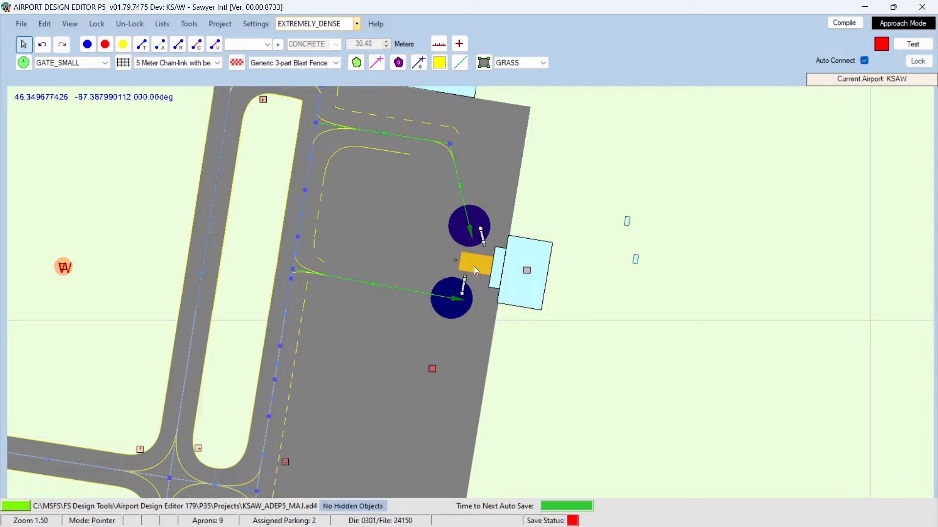
pyautogui.moveTo(627, 224)
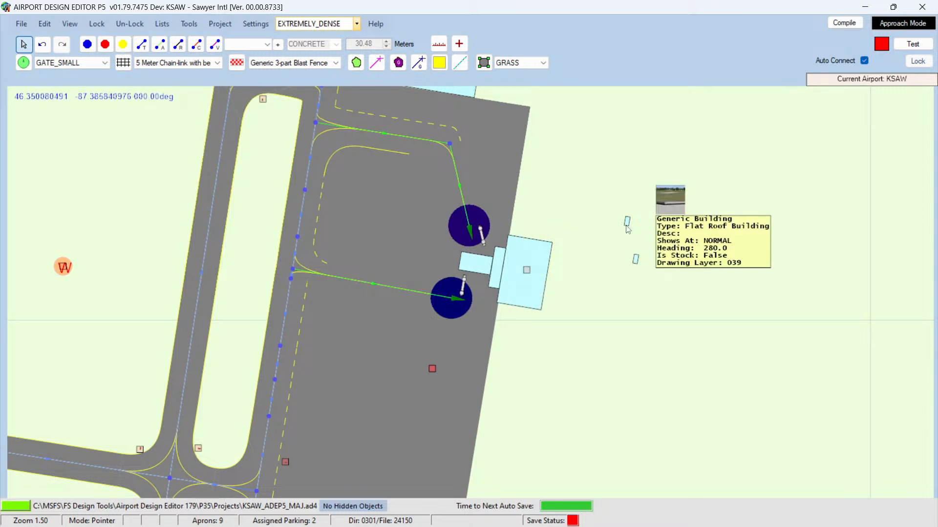
pyautogui.moveTo(627, 225); pyautogui.dragTo(480, 255)
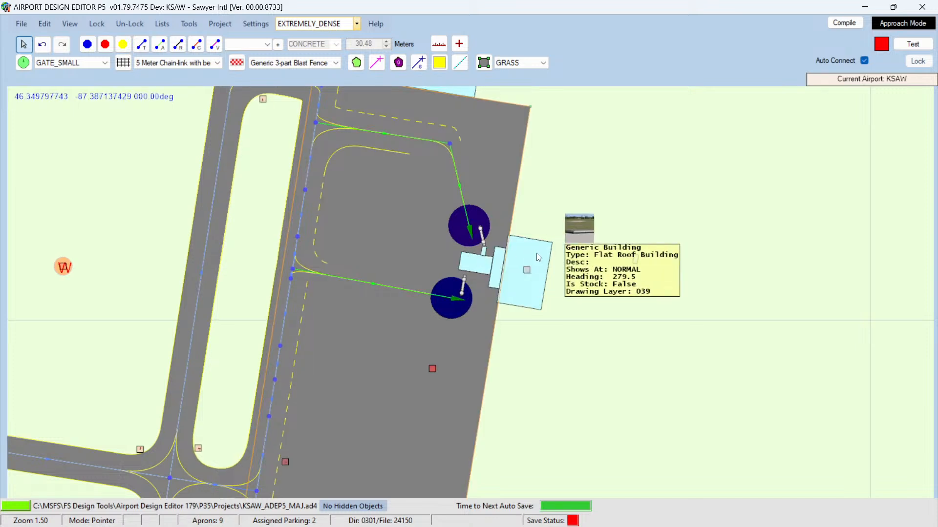
pyautogui.moveTo(636, 260)
pyautogui.moveTo(636, 260); pyautogui.dragTo(581, 301)
# Step: Delete the taxiway node where the lower gate's taxi path leaves the taxiway
pyautogui.moveTo(461, 305)
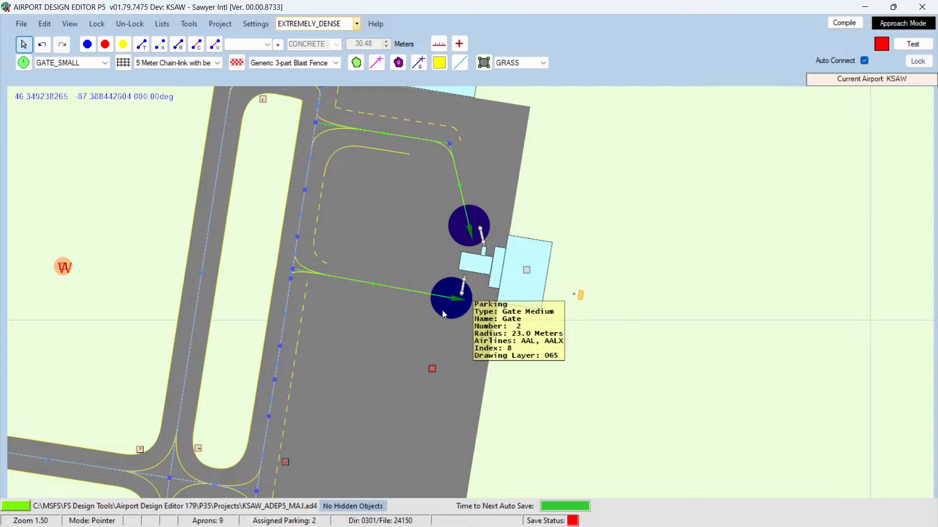
pyautogui.click(293, 271)
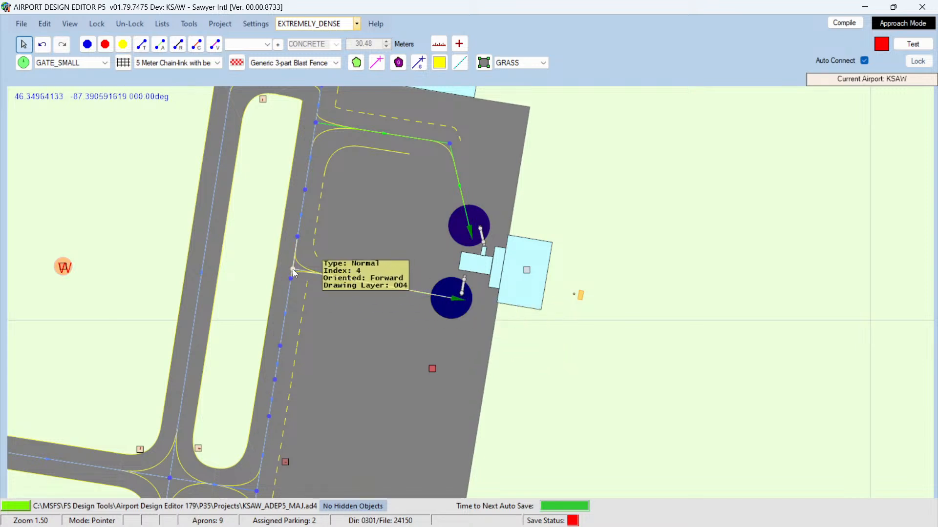
pyautogui.click(450, 306)
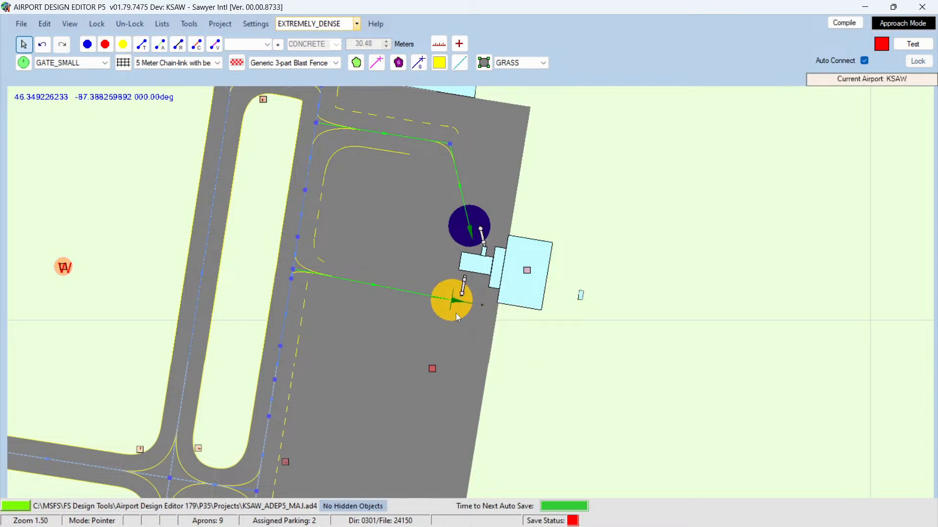
pyautogui.moveTo(455, 313); pyautogui.dragTo(455, 315)
pyautogui.press('Down')
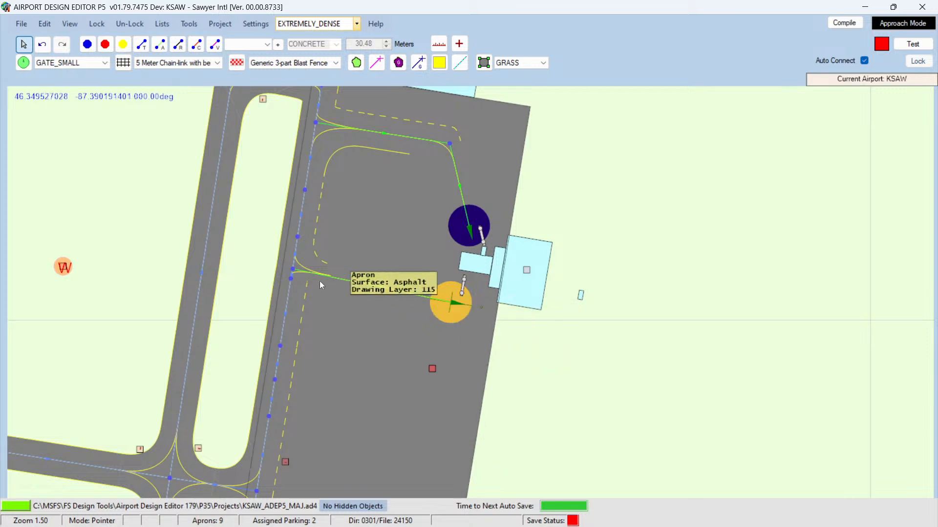
pyautogui.click(293, 271)
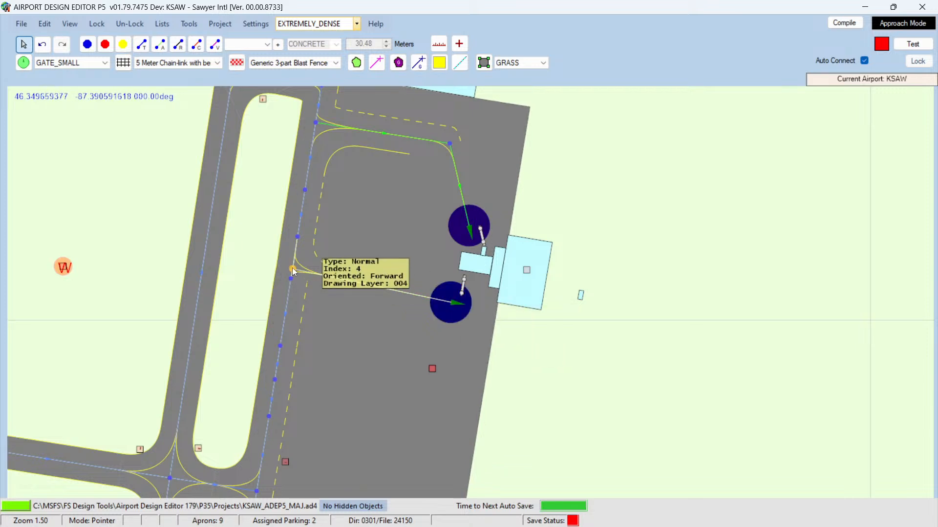
pyautogui.press('Delete')
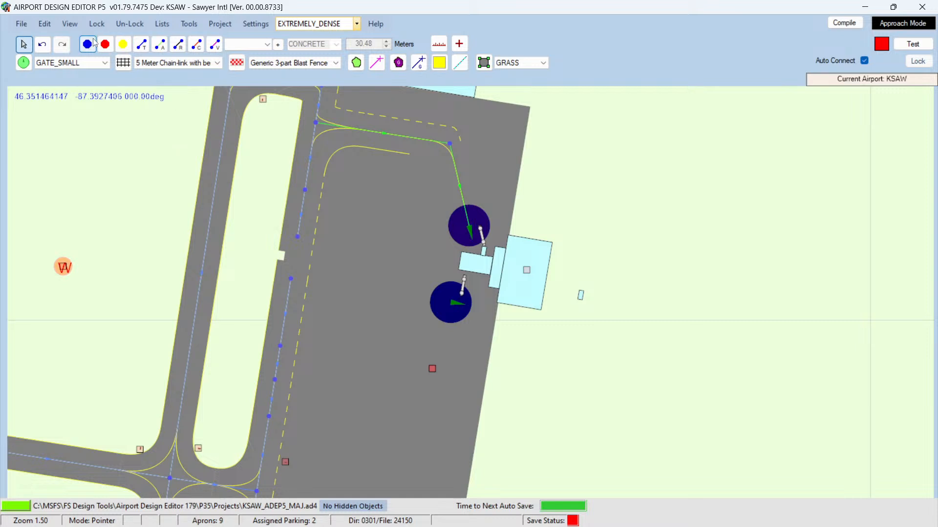
# Step: Add a taxiway node on the taxiway and draw a taxi path from it to the lower gate parking spot
pyautogui.click(141, 44)
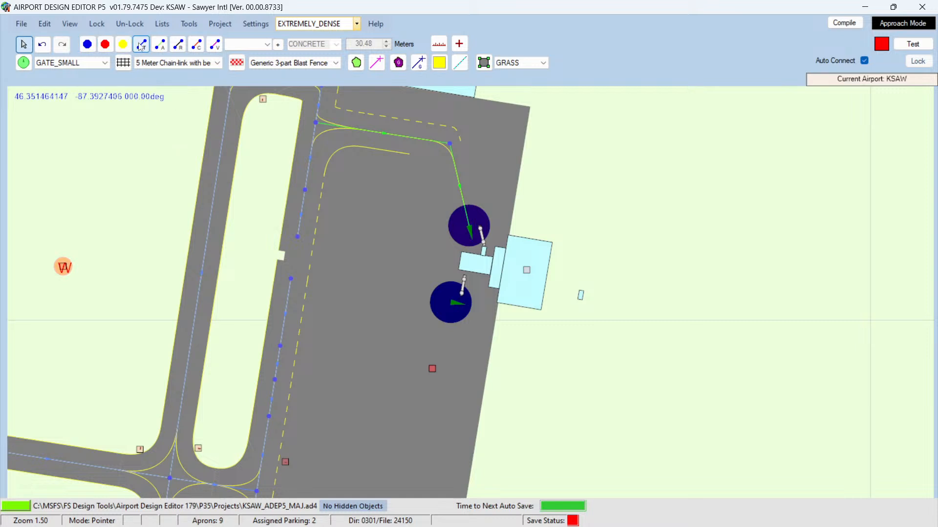
pyautogui.click(298, 237)
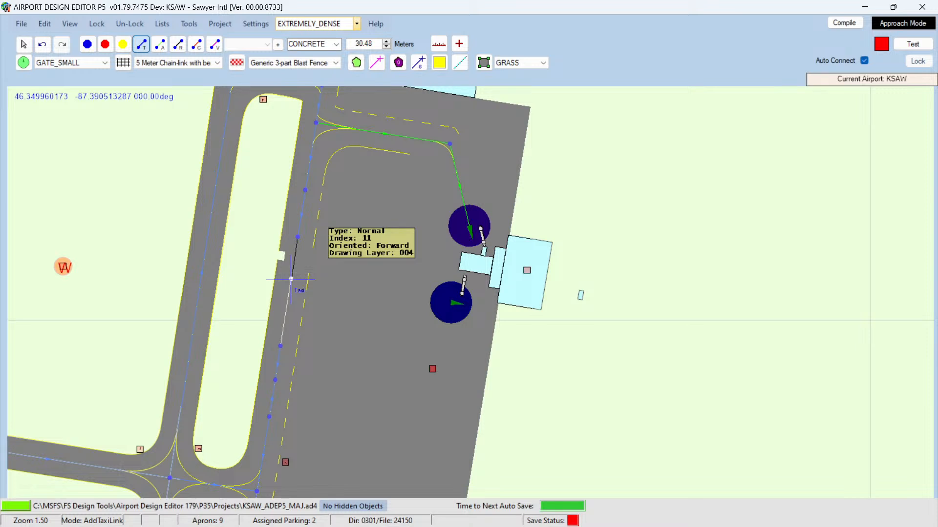
pyautogui.click(291, 279)
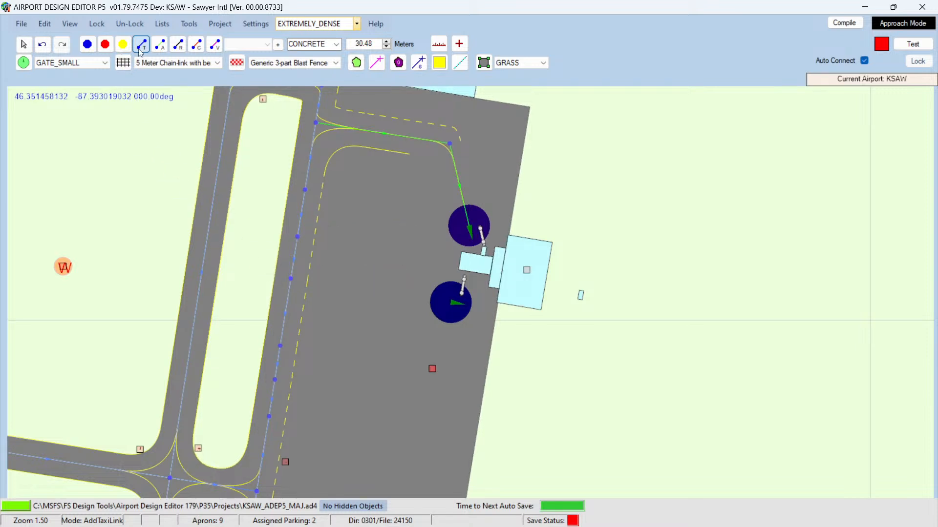
pyautogui.click(160, 44)
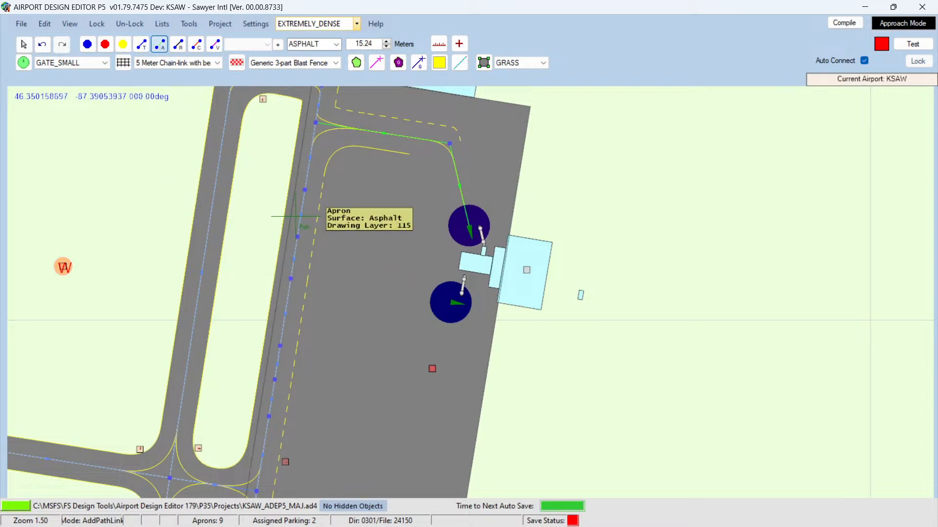
pyautogui.click(290, 278)
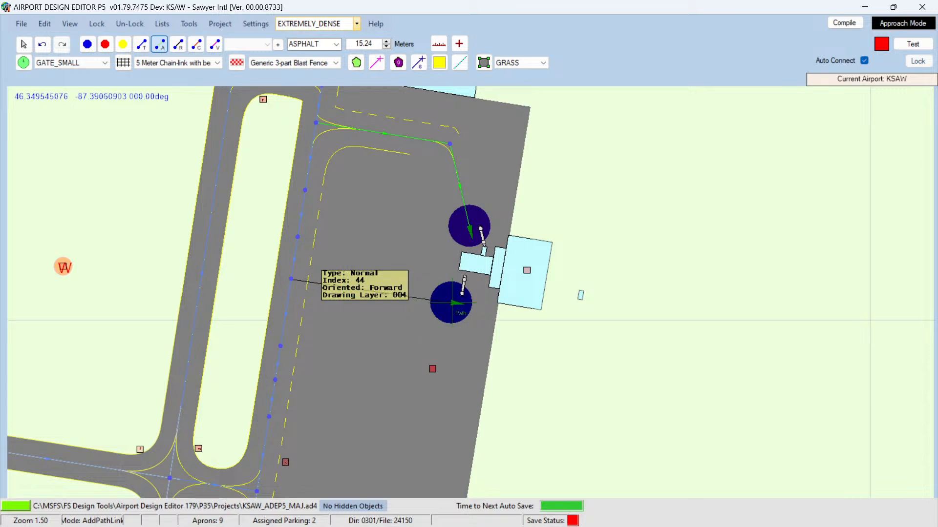
pyautogui.click(452, 303)
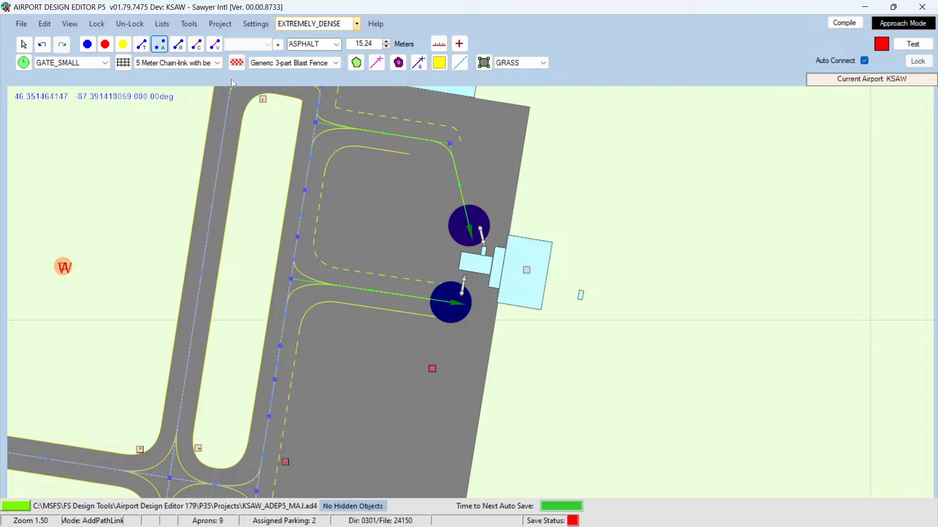
# Step: Move the small building from the grass east of the terminal to the front of the terminal between the jetways
pyautogui.click(24, 44)
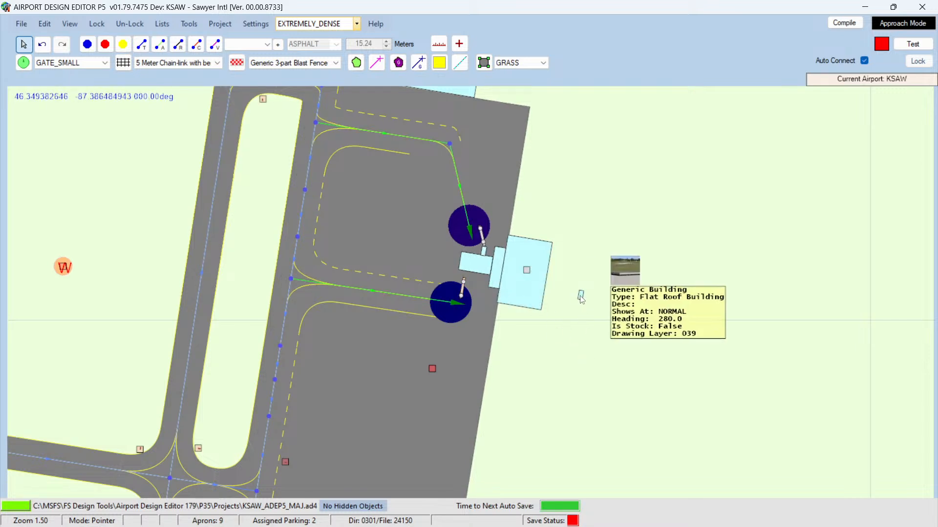
pyautogui.moveTo(581, 299)
pyautogui.mouseDown()
pyautogui.moveTo(482, 288)
pyautogui.moveTo(465, 275)
pyautogui.mouseUp()
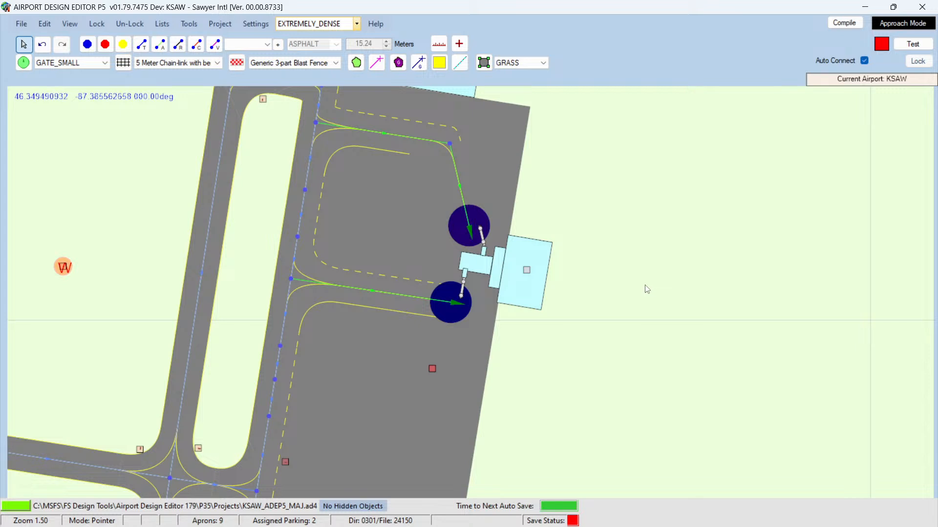
# Step: Compile the KSAW airport and save the project
pyautogui.click(844, 23)
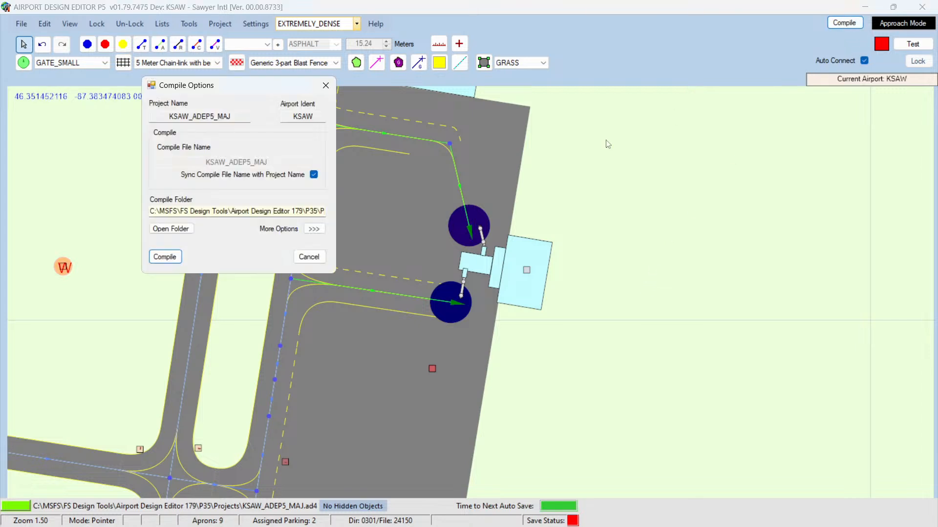
pyautogui.click(174, 258)
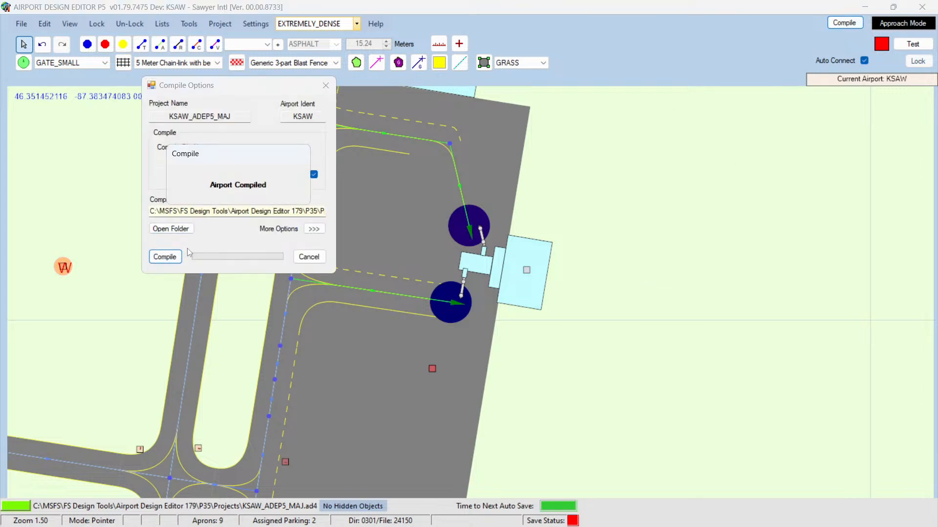
pyautogui.click(21, 24)
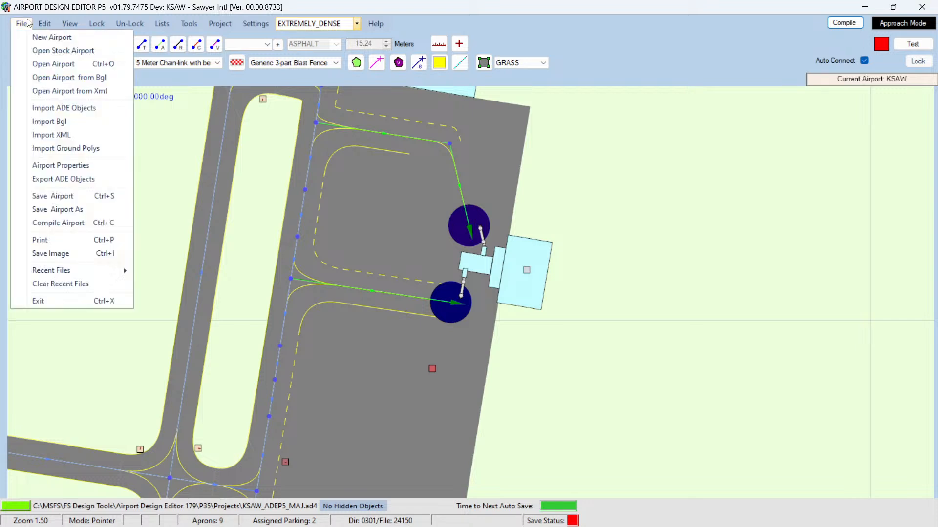
pyautogui.click(52, 197)
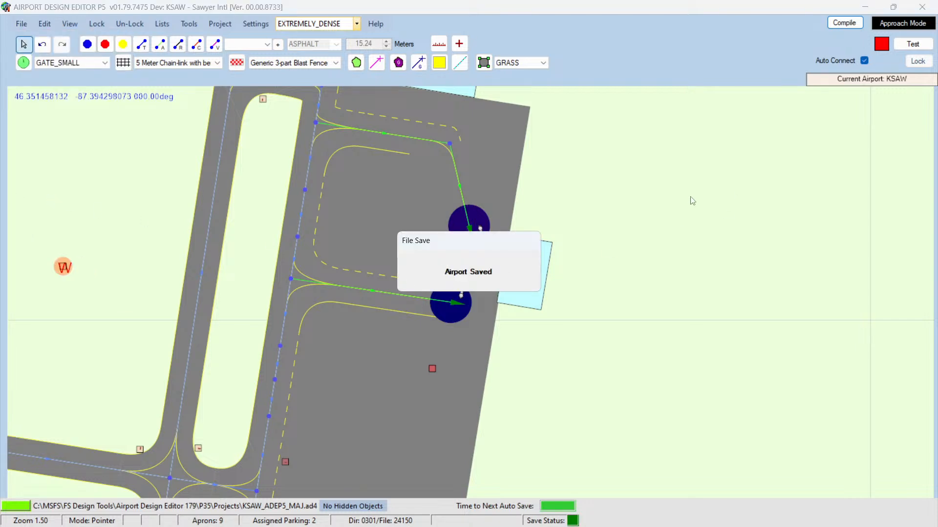
# Step: Delete the KSAW_ADEP5_MAJ.ad4.bak backup file from the Projects folder
pyautogui.click(866, 5)
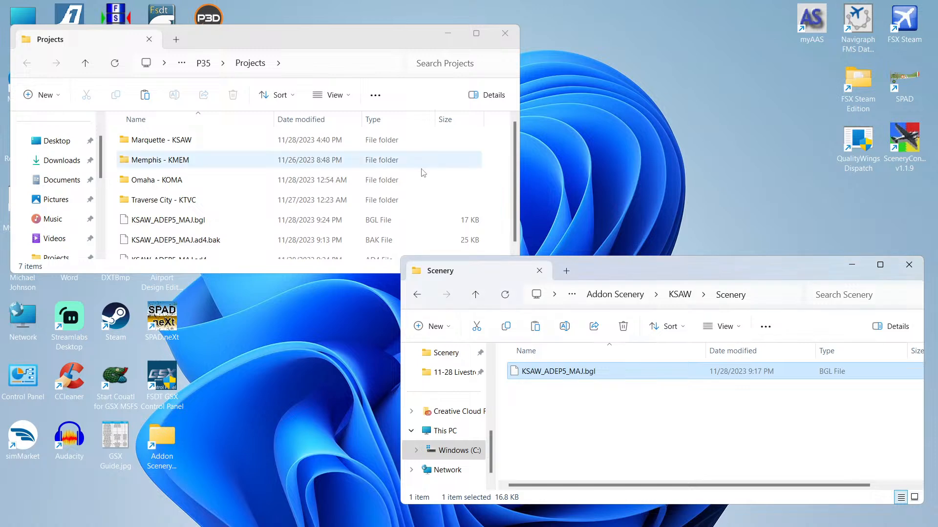
pyautogui.click(199, 241)
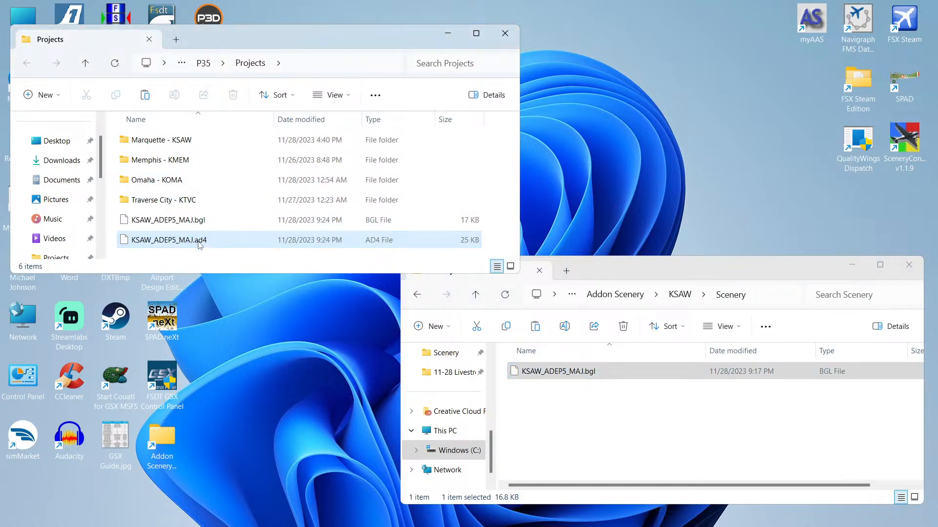
pyautogui.press('Delete')
# Step: Copy the compiled KSAW_ADEP5_MAJ.bgl into the KSAW add-on Scenery folder, replacing the existing file
pyautogui.rightClick(185, 223)
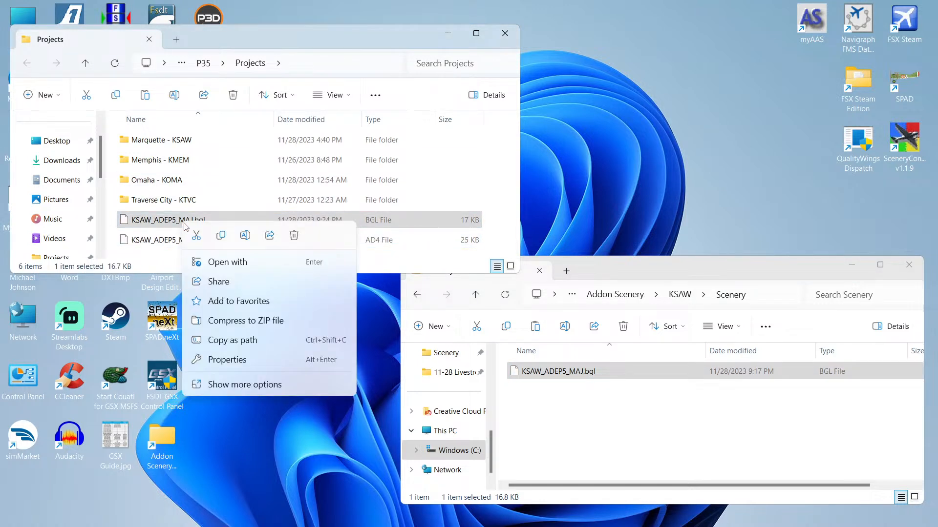
pyautogui.click(221, 236)
pyautogui.click(555, 442)
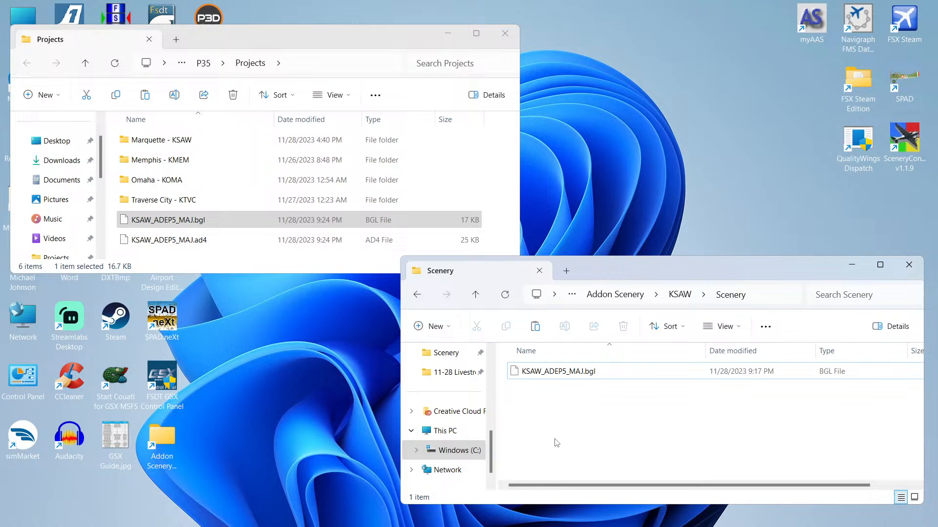
pyautogui.hotkey('ctrl', 'v')
pyautogui.click(472, 219)
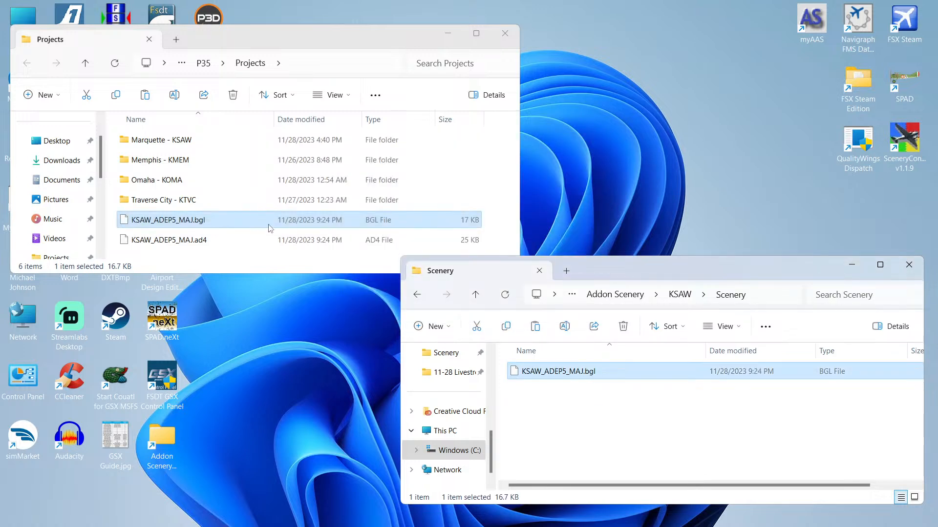
# Step: Launch Prepar3D and load the KSAW Testing scenario
pyautogui.click(209, 19)
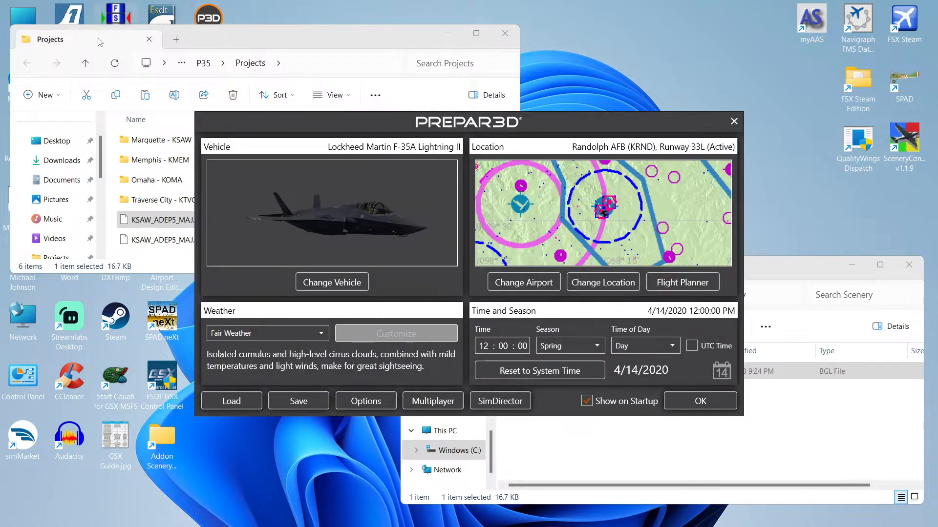
pyautogui.click(244, 403)
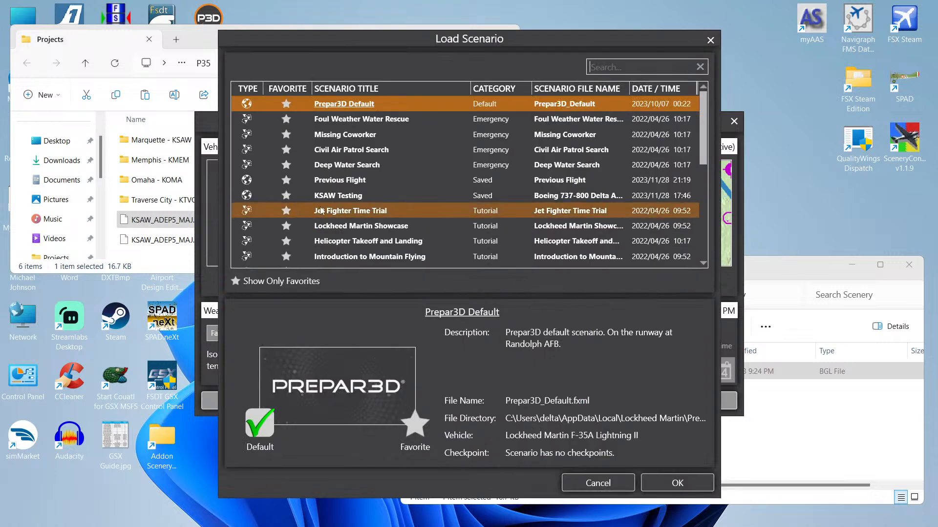
pyautogui.doubleClick(340, 195)
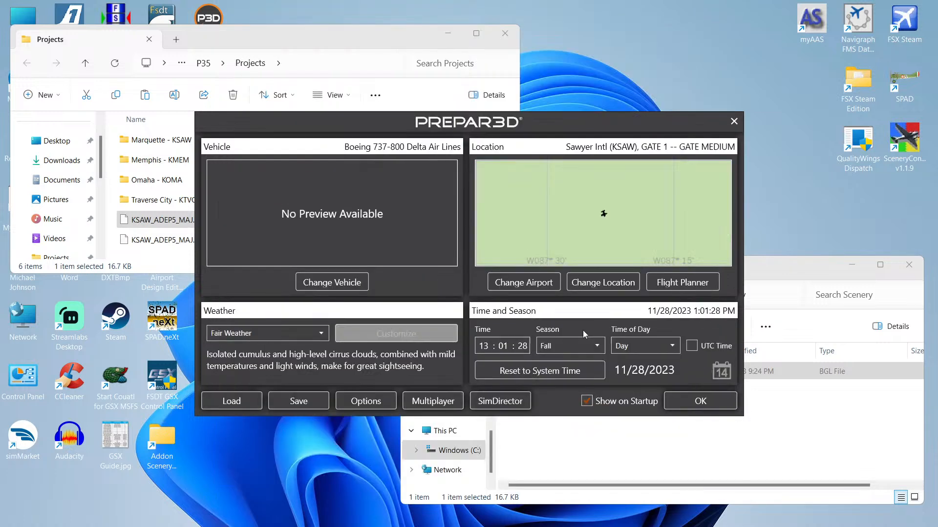
# Step: Reset the scenario to system time, set the time of day to Day, and start the flight
pyautogui.click(568, 372)
pyautogui.click(634, 346)
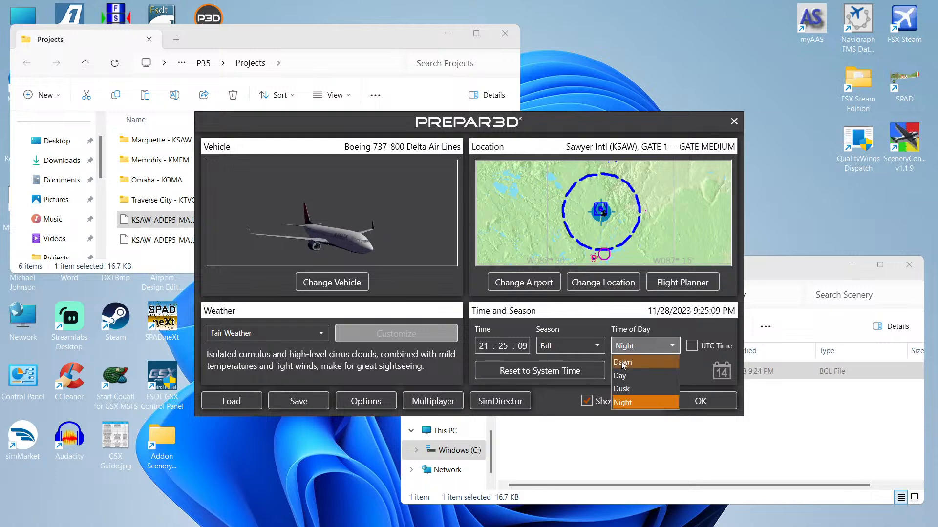
pyautogui.click(619, 376)
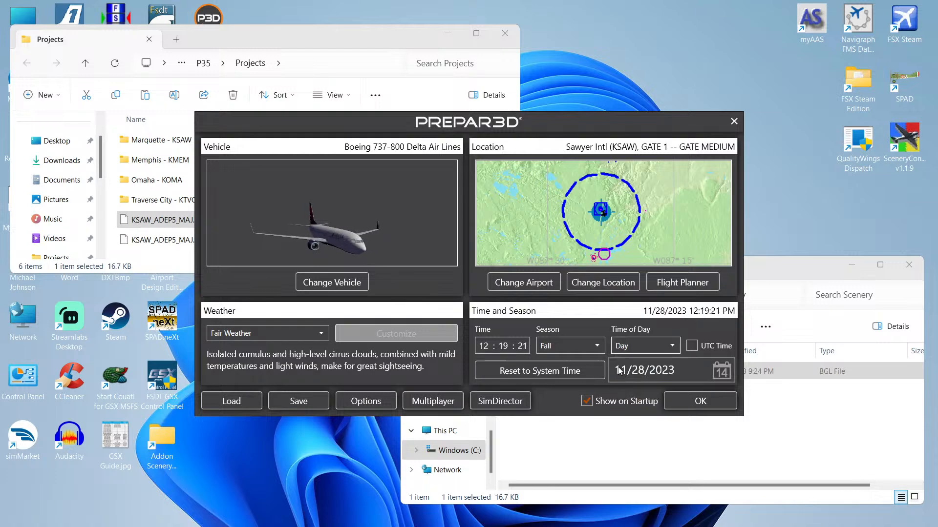
pyautogui.click(676, 400)
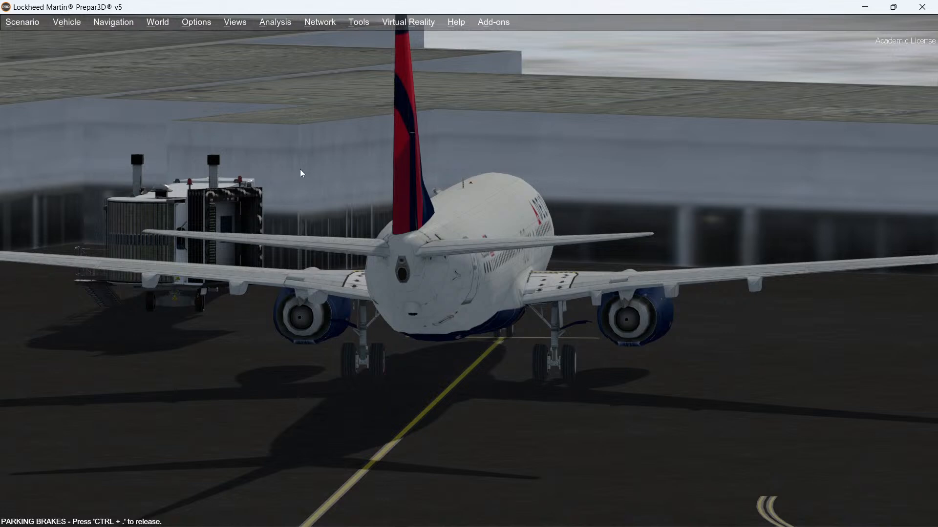
# Step: Switch to an outside spot view and orbit around the aircraft to inspect the jetways and terminal
pyautogui.press('s')
pyautogui.rightClick(370, 175)
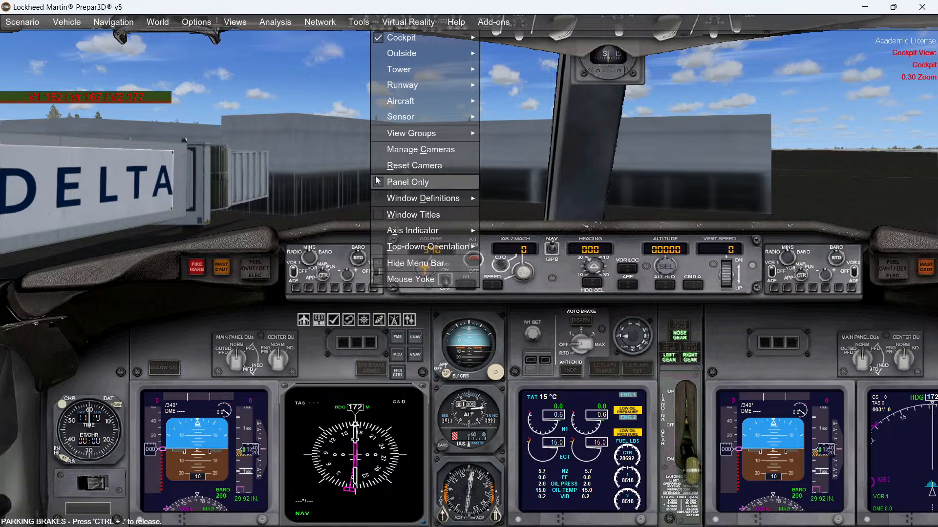
pyautogui.moveTo(404, 54)
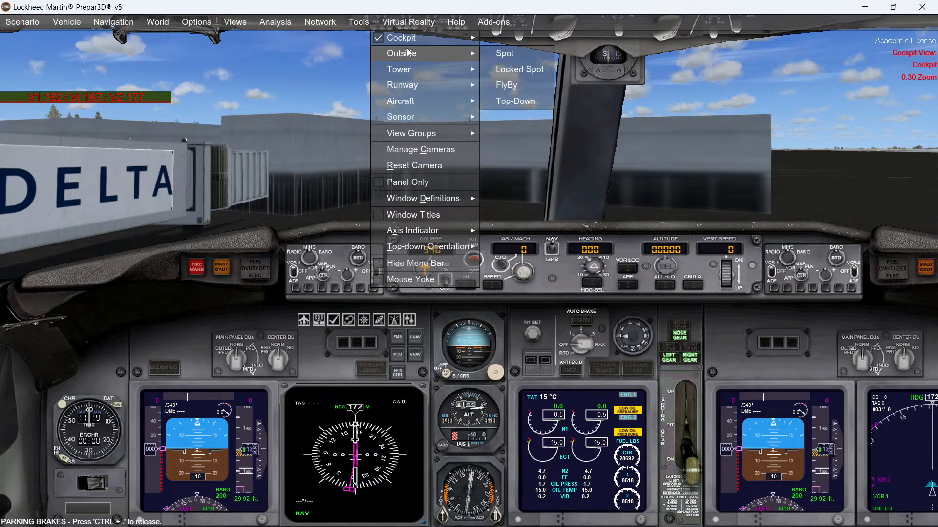
pyautogui.click(283, 77)
pyautogui.press('s')
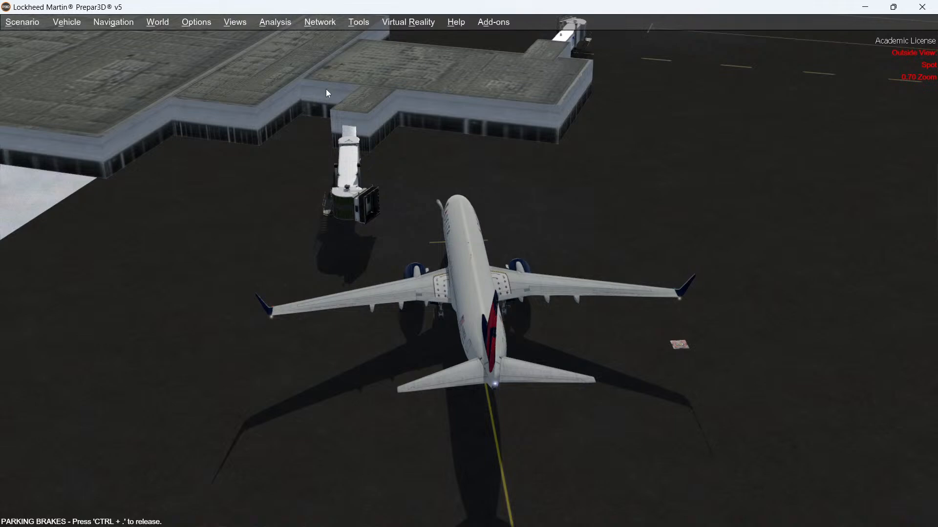
pyautogui.press('Left')
pyautogui.press('Left')
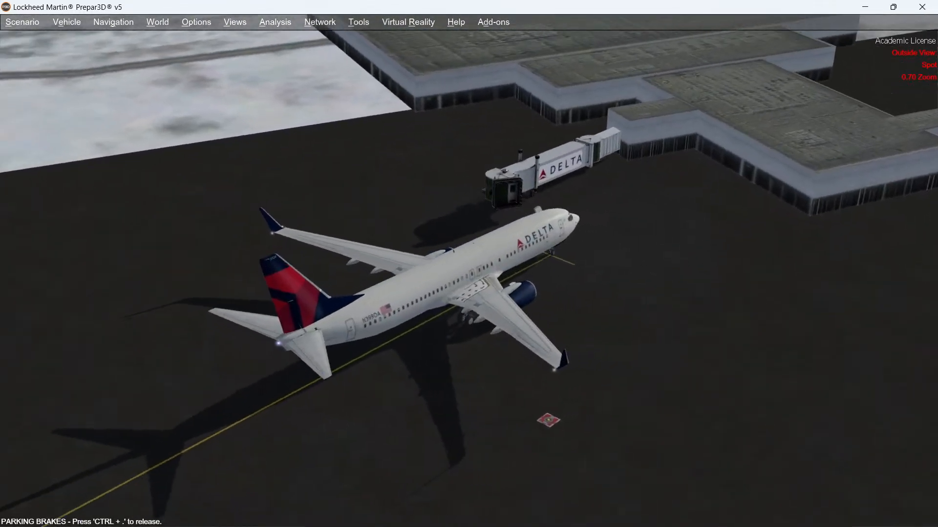
pyautogui.press('Up')
pyautogui.press('Left')
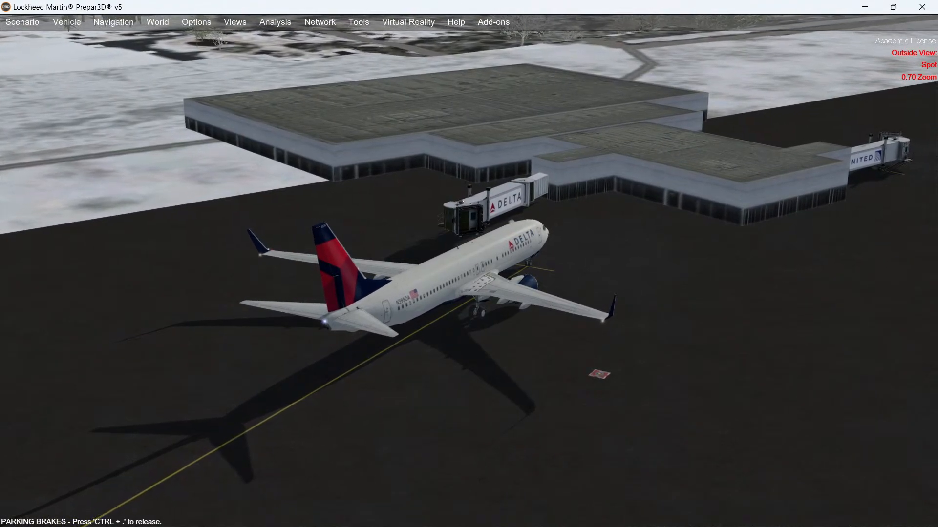
pyautogui.press('Left')
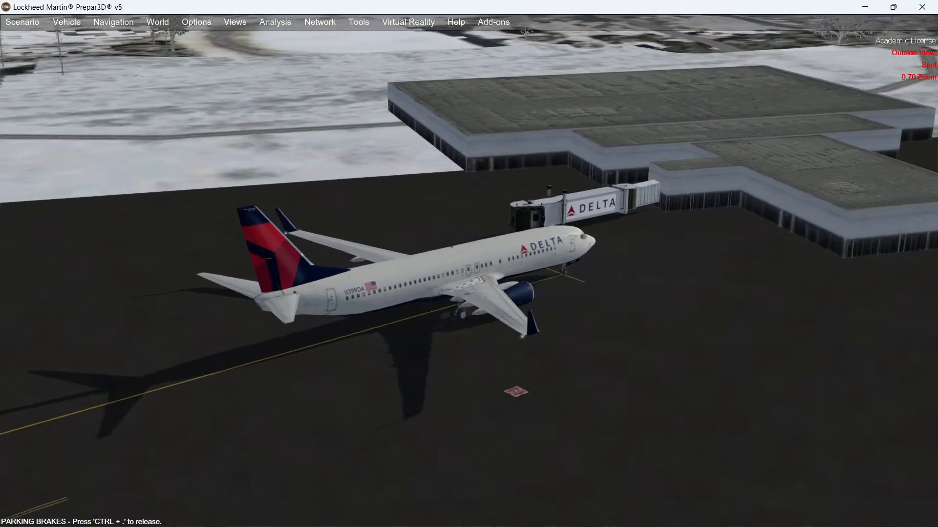
pyautogui.press('Right')
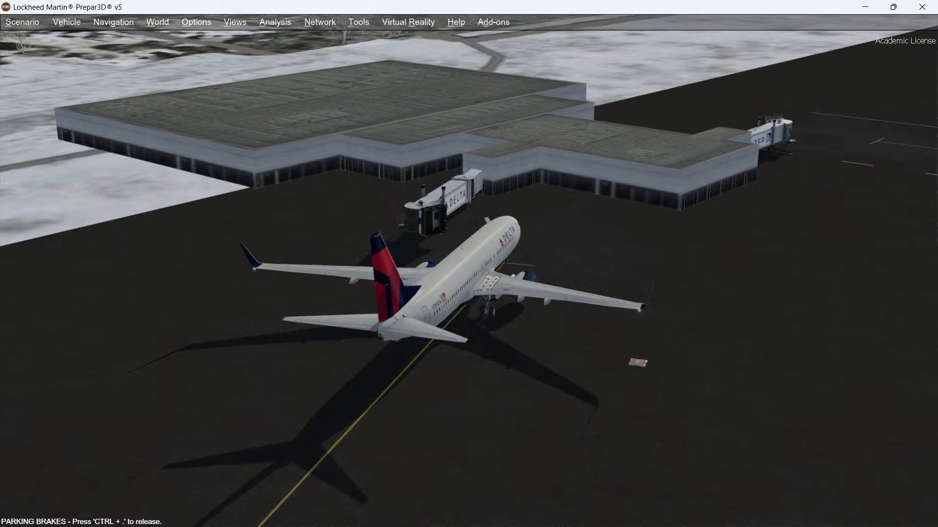
pyautogui.click(182, 513)
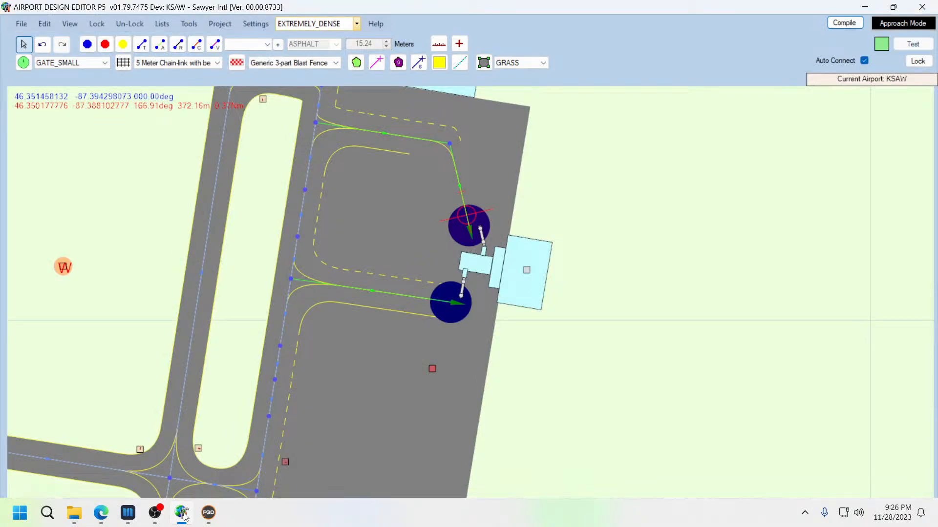
pyautogui.click(209, 514)
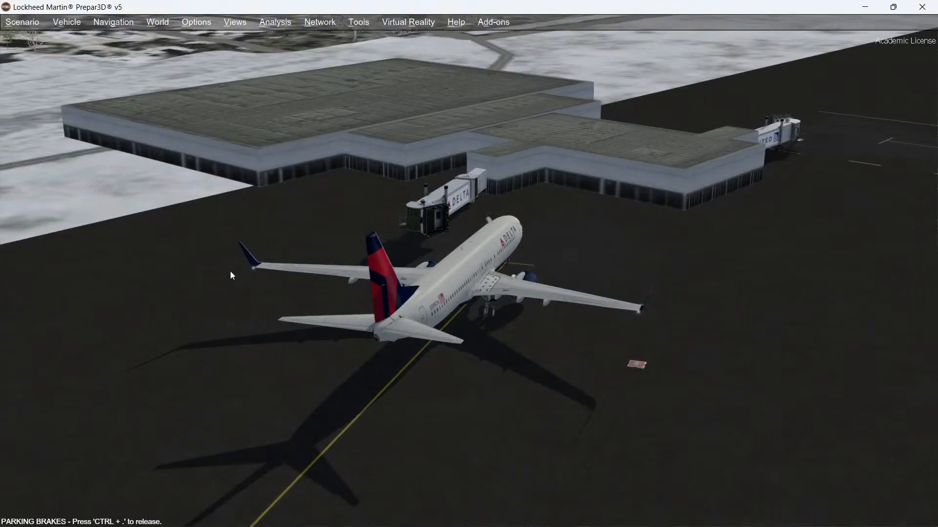
pyautogui.moveTo(230, 271); pyautogui.dragTo(230, 271, button='middle')
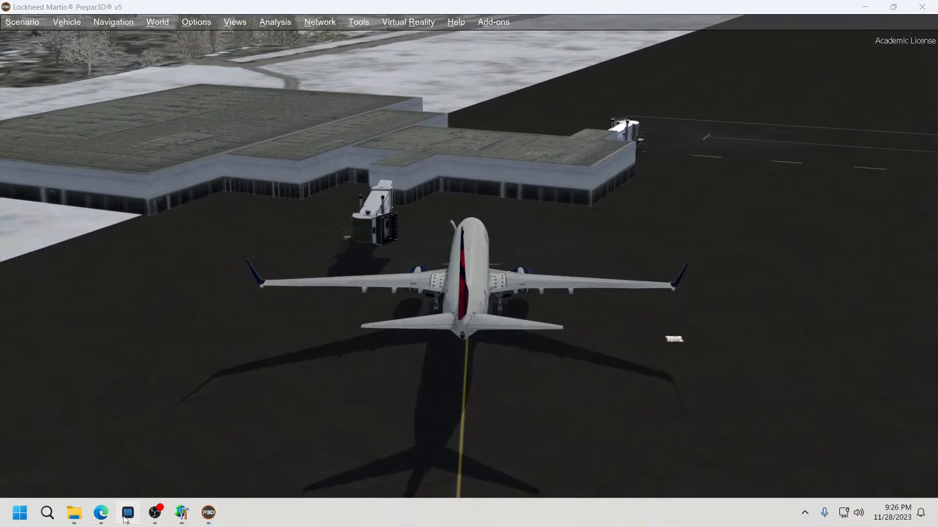
# Step: Open Navigraph Charts and zoom into the KSAW airport diagram
pyautogui.click(128, 512)
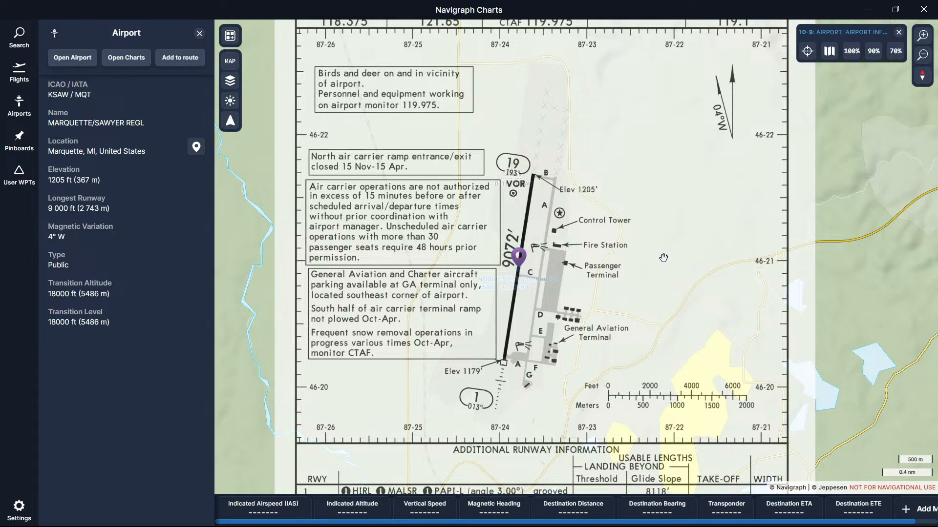
pyautogui.scroll(3, 586, 251)
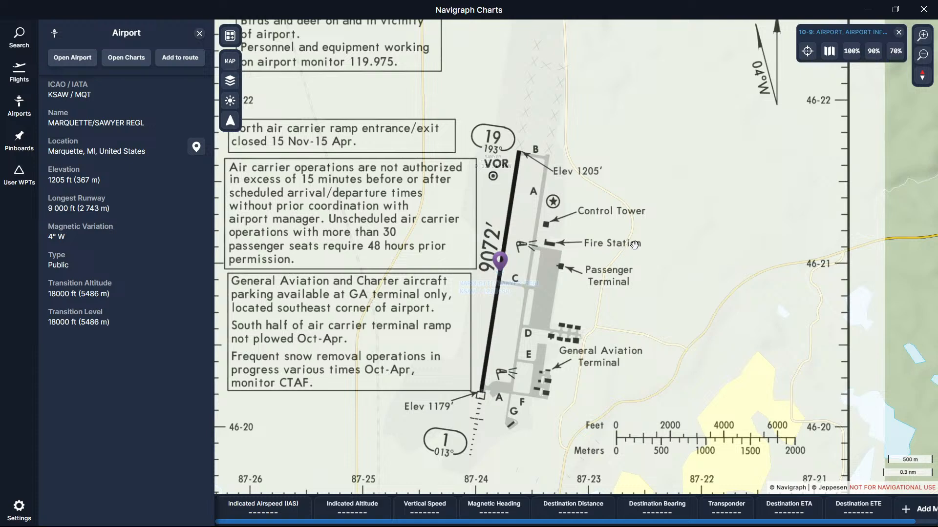
# Step: Switch to the simulator and change the outside view to inspect the aircraft parked at the jetway
pyautogui.moveTo(122, 520)
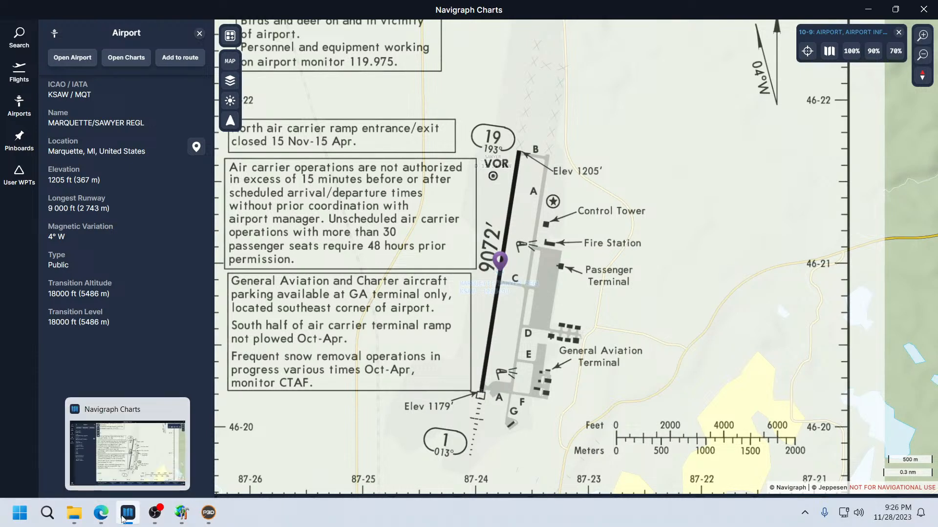
pyautogui.click(208, 513)
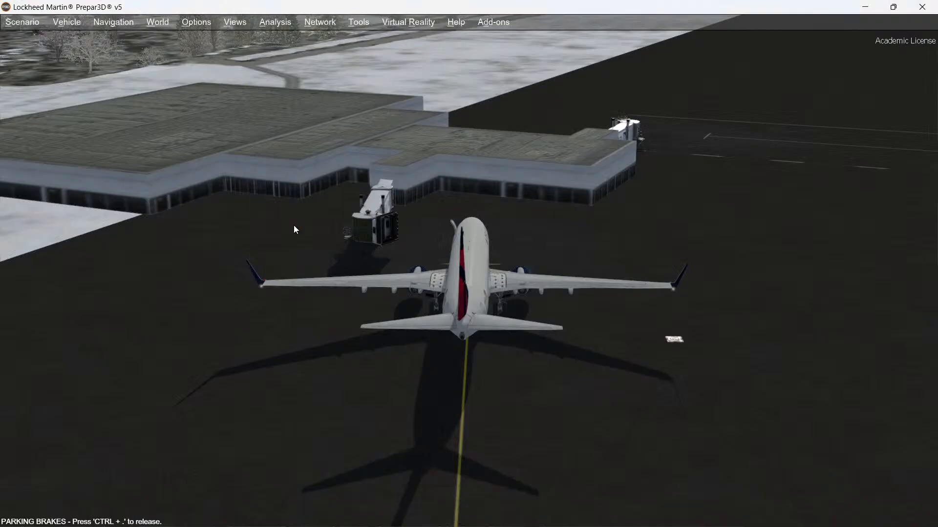
pyautogui.hotkey('ctrl', 'shift', 'BackSpace')
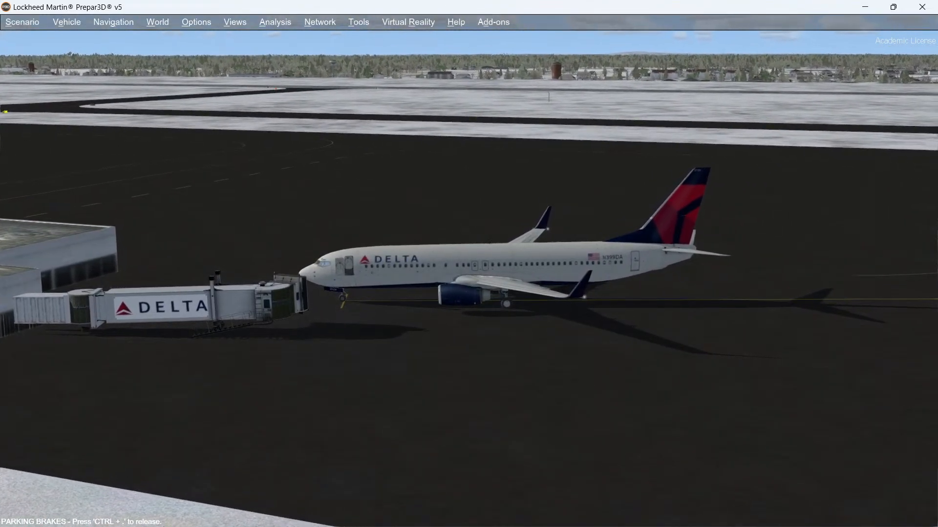
pyautogui.moveTo(163, 525)
# Step: In the airport editor, open the properties of runway 01/19 and review its Runway, Pattern and Markings settings without changes
pyautogui.click(181, 513)
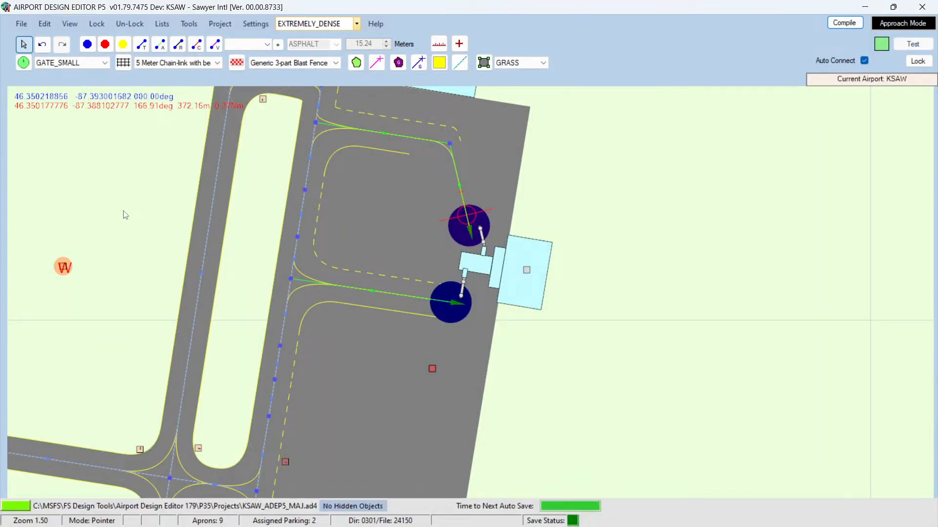
pyautogui.press('Left')
pyautogui.press('Left')
pyautogui.press('Left')
pyautogui.press('Left')
pyautogui.press('Left')
pyautogui.press('Left')
pyautogui.press('Left')
pyautogui.press('Left')
pyautogui.press('Left')
pyautogui.press('Left')
pyautogui.press('Left')
pyautogui.press('Left')
pyautogui.press('Left')
pyautogui.press('Left')
pyautogui.press('Left')
pyautogui.press('Left')
pyautogui.press('Left')
pyautogui.press('Left')
pyautogui.press('Left')
pyautogui.press('Left')
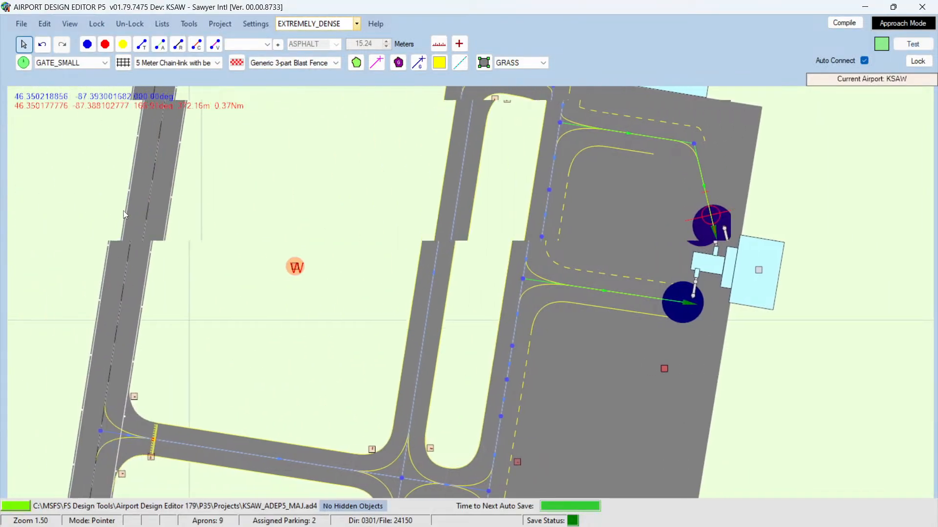
pyautogui.scroll(1, 144, 222)
pyautogui.moveTo(254, 219)
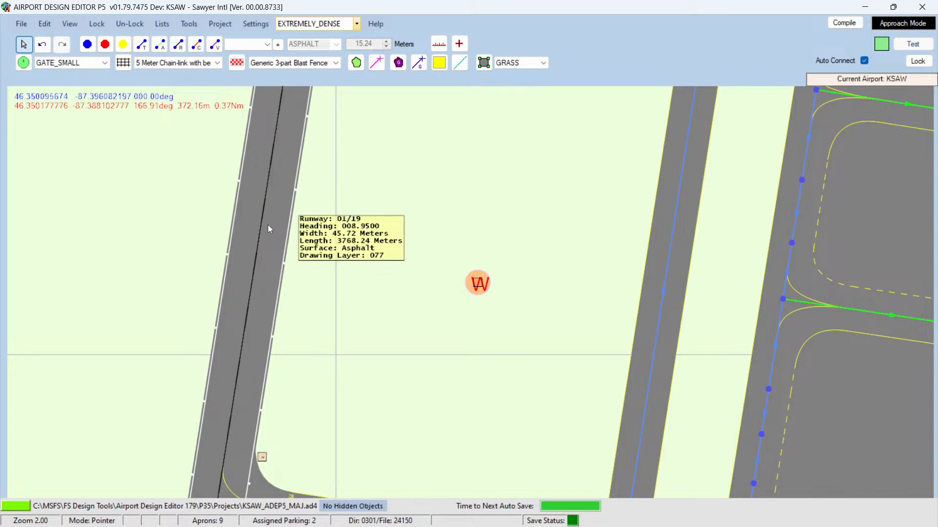
pyautogui.click(267, 229)
pyautogui.doubleClick(268, 226)
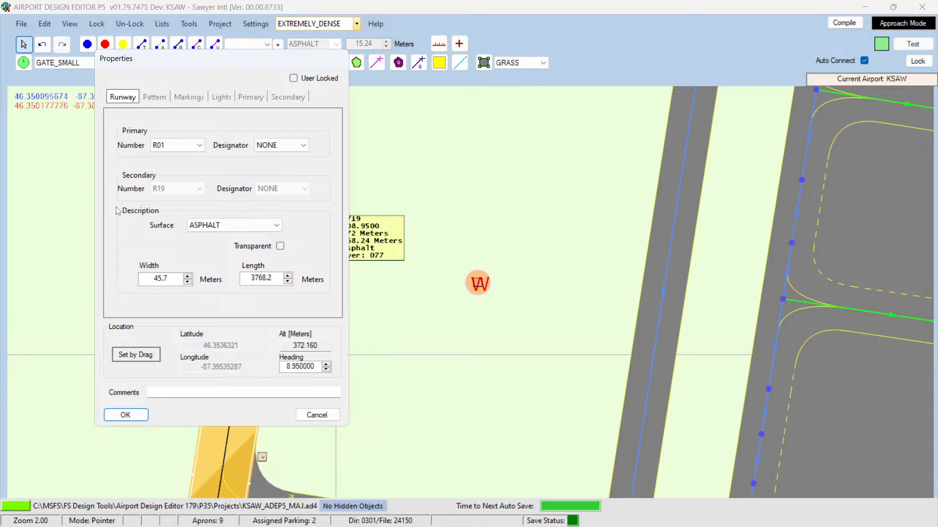
pyautogui.click(159, 98)
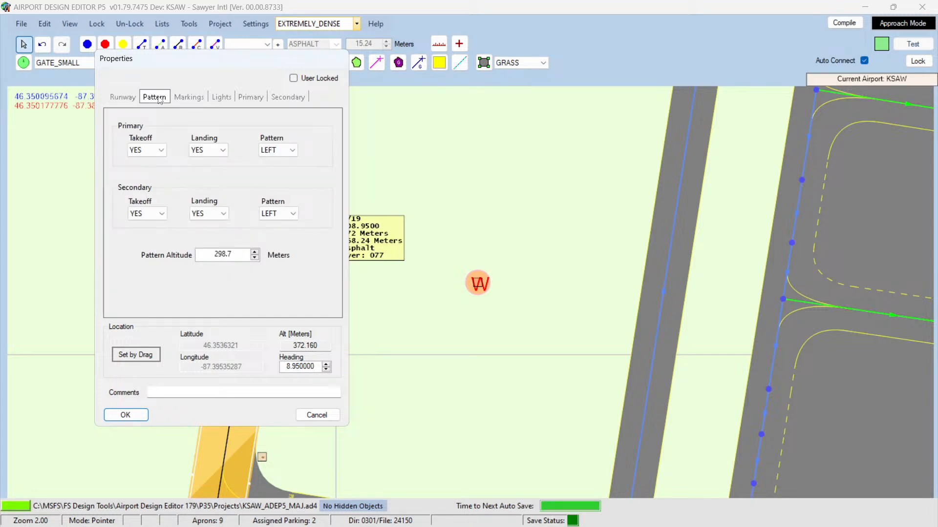
pyautogui.click(183, 100)
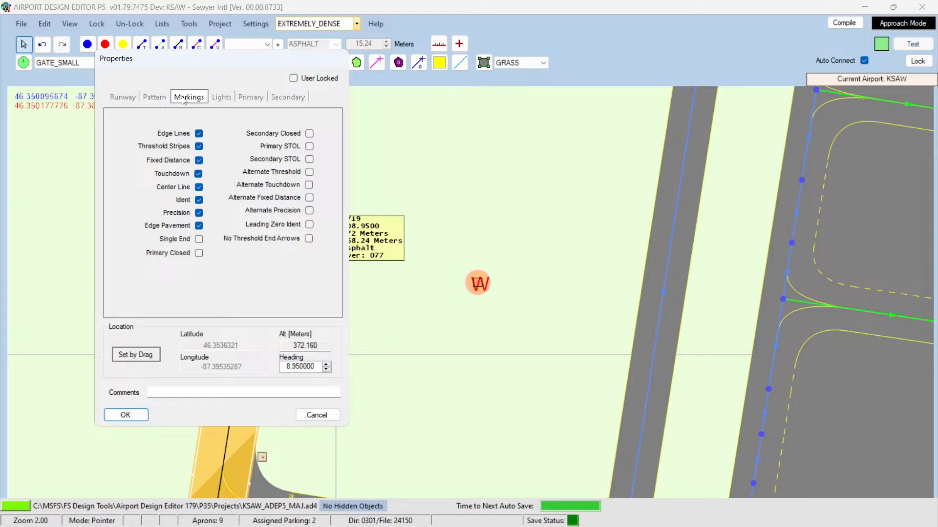
pyautogui.click(317, 415)
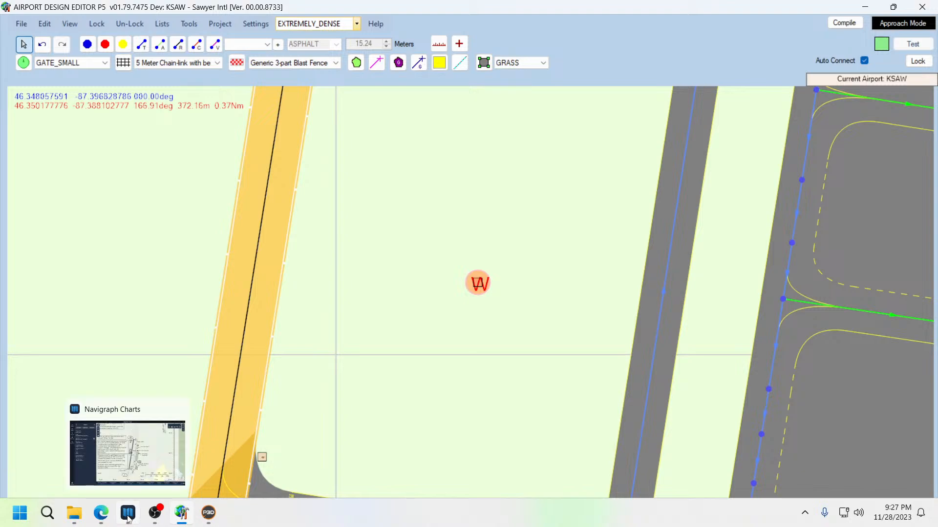
# Step: Examine the satellite imagery of the runway 19 threshold and the connecting taxiway in Google Maps
pyautogui.click(101, 513)
pyautogui.scroll(-6, 268, 233)
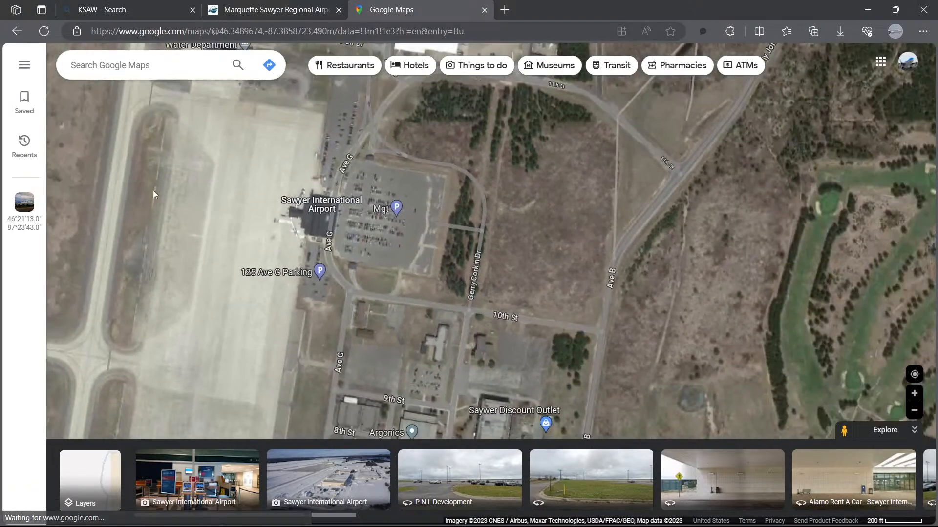
pyautogui.moveTo(204, 190); pyautogui.dragTo(472, 234)
pyautogui.scroll(-3, 393, 184)
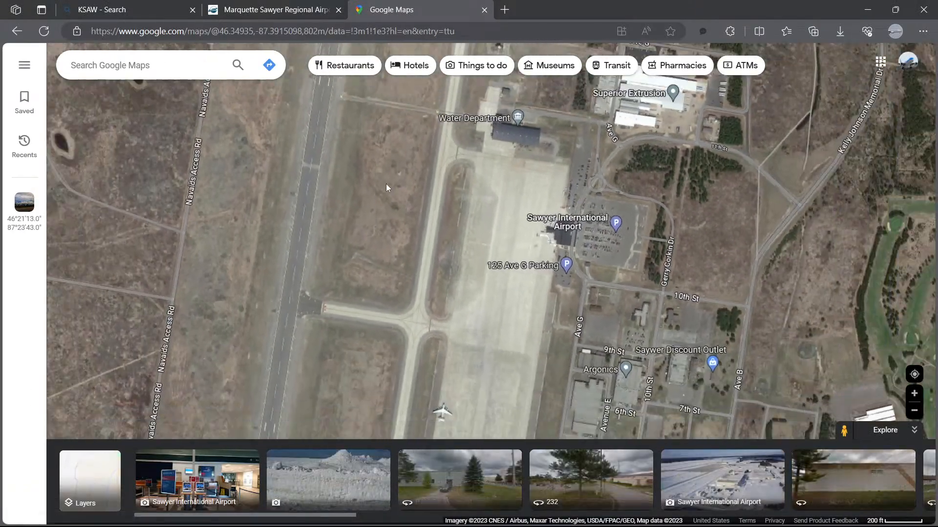
pyautogui.moveTo(362, 171); pyautogui.dragTo(367, 321)
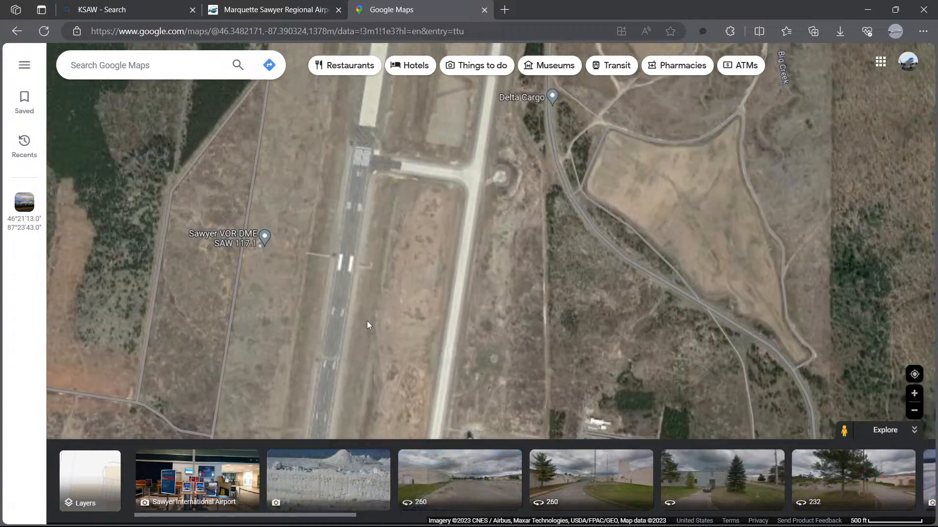
pyautogui.moveTo(388, 187); pyautogui.dragTo(386, 269)
pyautogui.scroll(5, 362, 228)
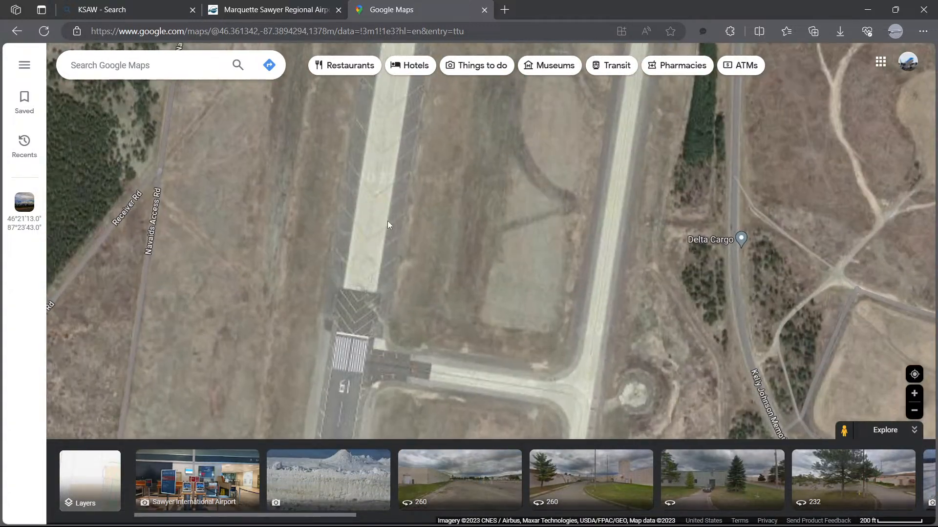
pyautogui.scroll(1, 384, 227)
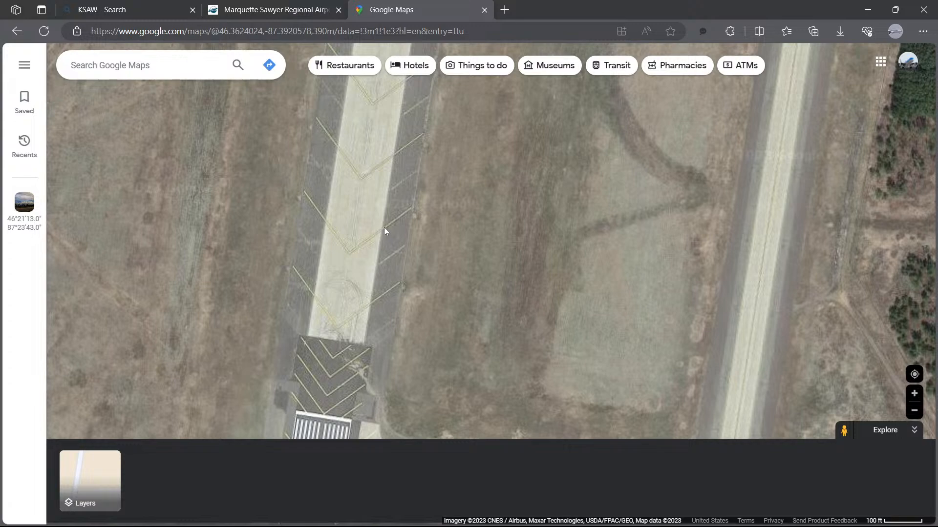
pyautogui.scroll(-2, 384, 227)
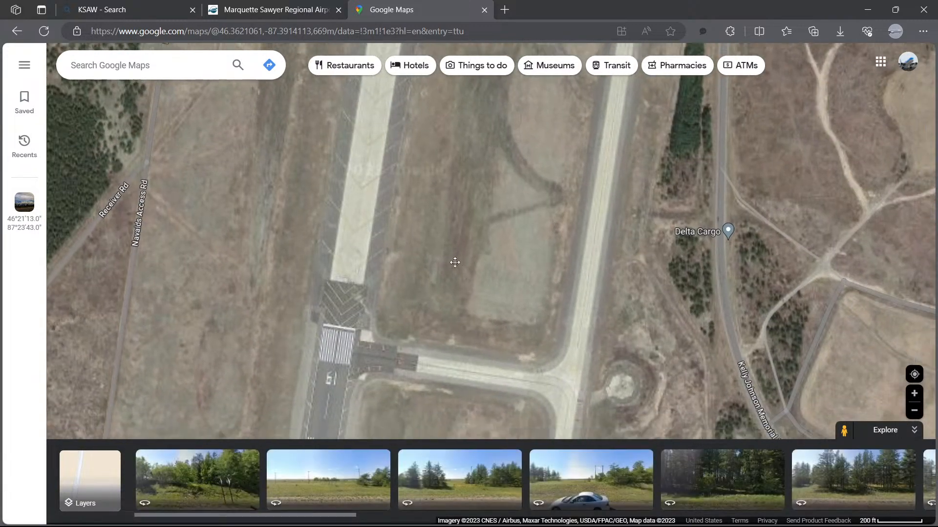
pyautogui.scroll(2, 496, 304)
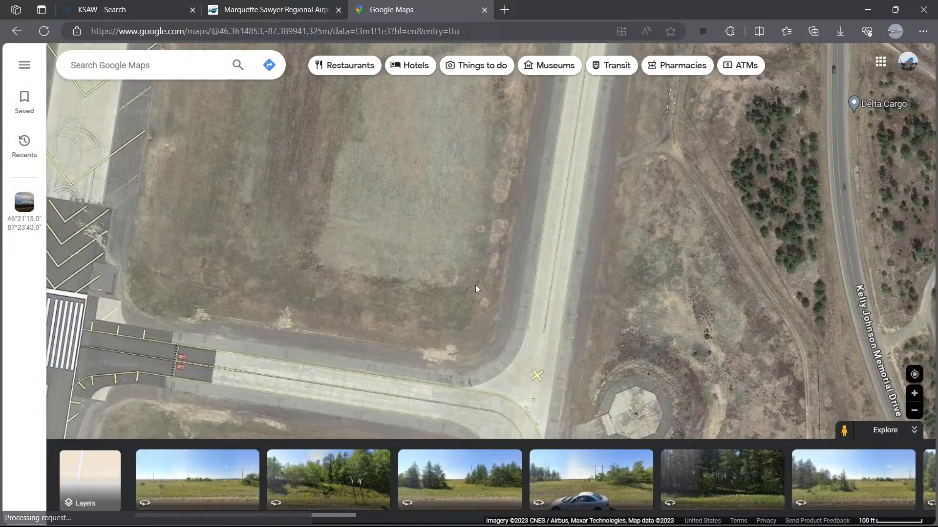
pyautogui.scroll(-1, 476, 286)
pyautogui.moveTo(412, 320); pyautogui.dragTo(409, 261)
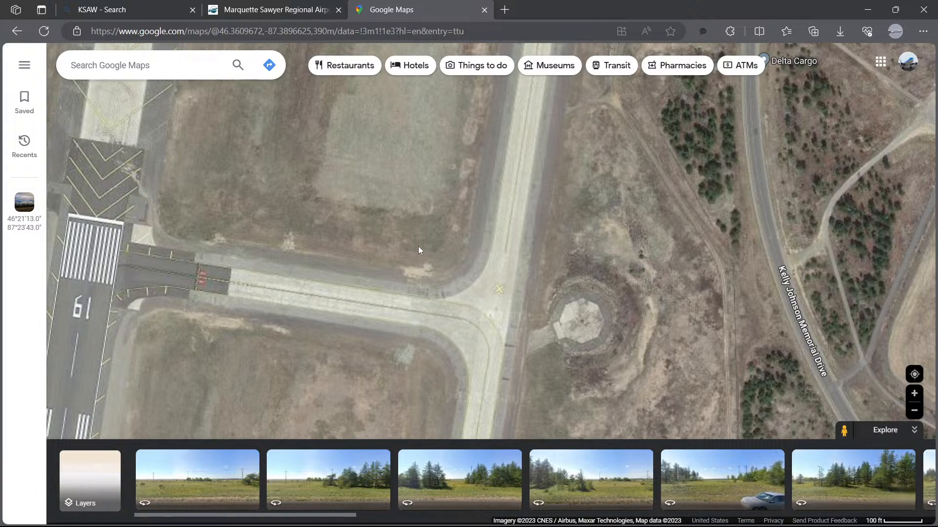
pyautogui.moveTo(219, 156); pyautogui.dragTo(387, 232)
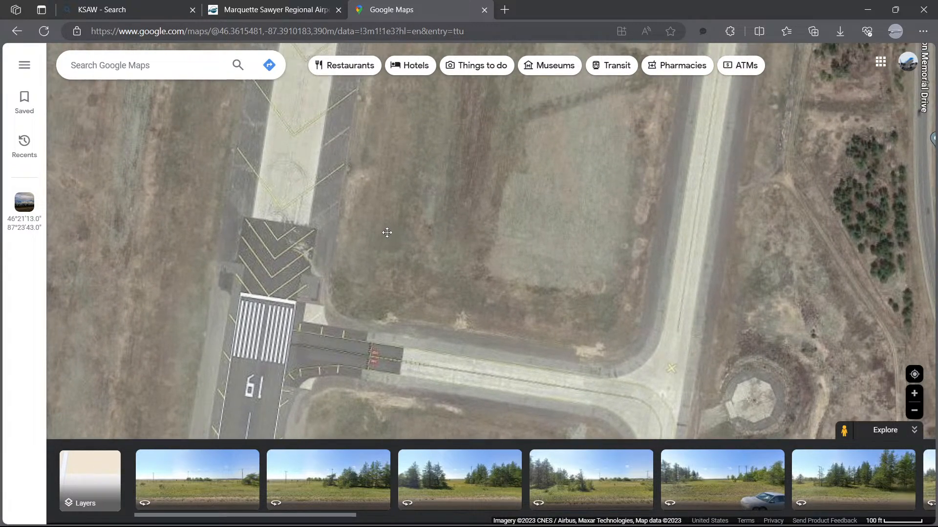
pyautogui.moveTo(297, 167); pyautogui.dragTo(303, 249)
pyautogui.scroll(-3, 315, 189)
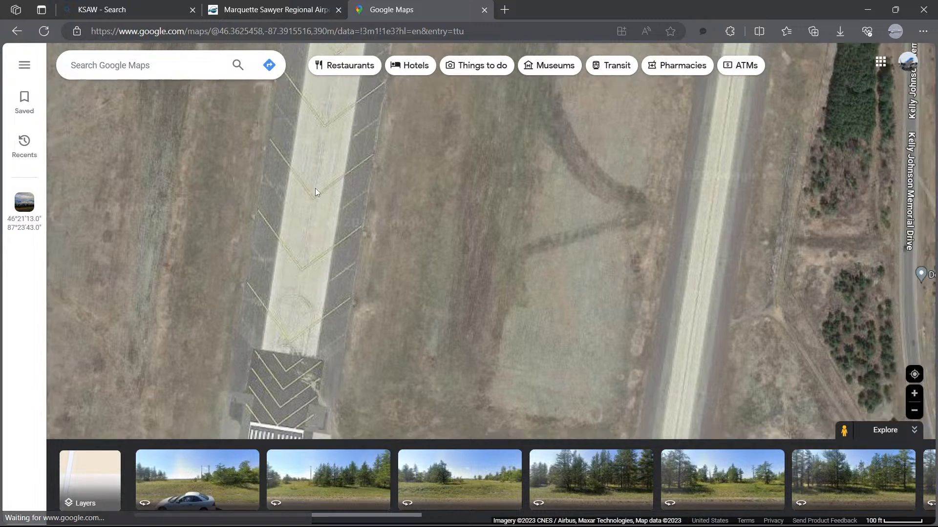
pyautogui.scroll(-3, 315, 193)
pyautogui.moveTo(382, 170); pyautogui.dragTo(375, 306)
pyautogui.moveTo(370, 194); pyautogui.dragTo(369, 297)
pyautogui.moveTo(387, 178); pyautogui.dragTo(384, 203)
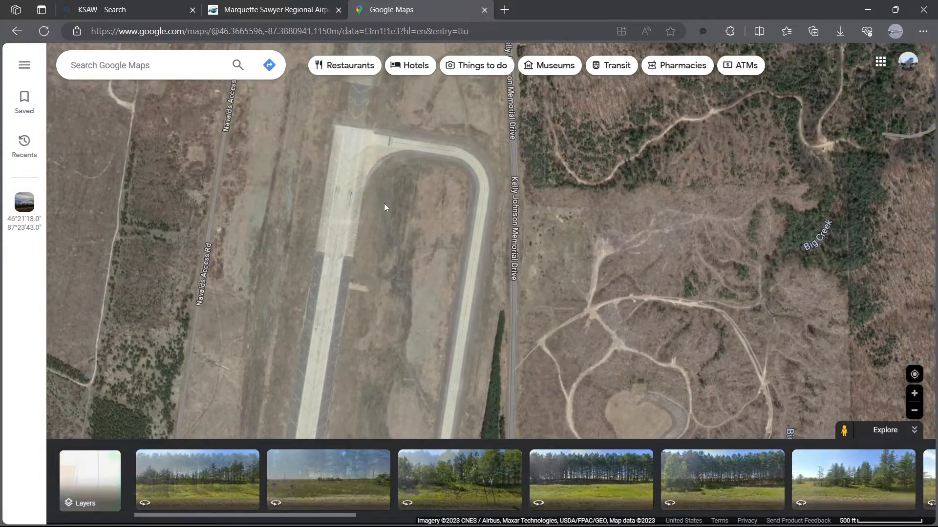
pyautogui.moveTo(383, 235); pyautogui.dragTo(378, 181)
pyautogui.moveTo(374, 294); pyautogui.dragTo(403, 171)
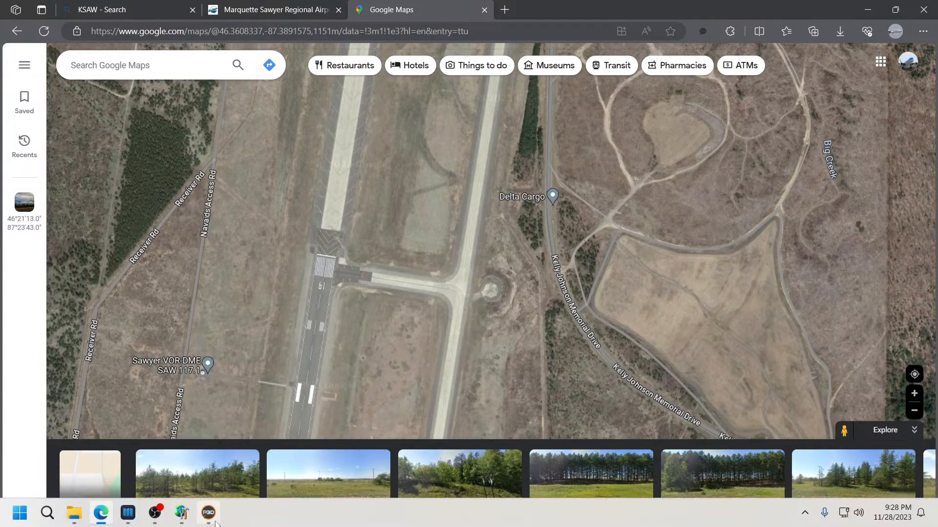
# Step: Delete the runway-type taxipath segment along the northern part of runway 01/19 near the connecting taxiway
pyautogui.click(182, 513)
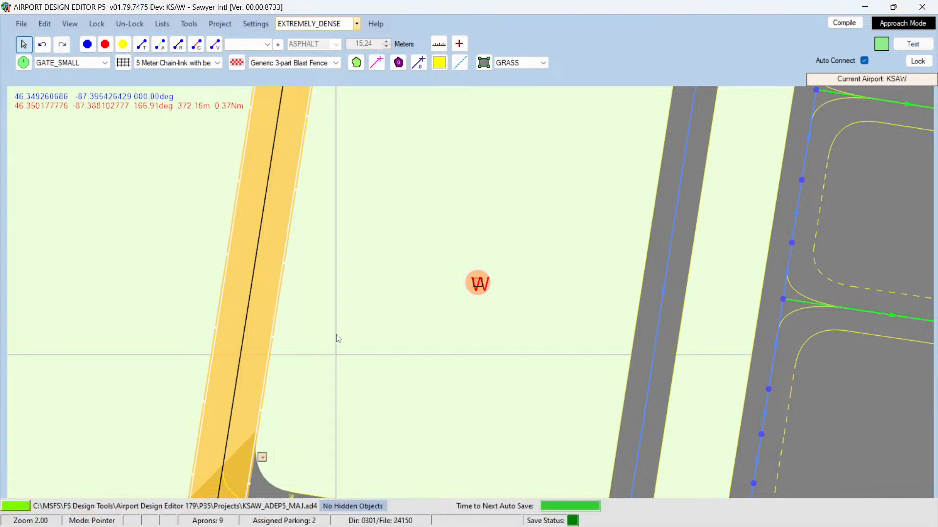
pyautogui.scroll(-5, 384, 308)
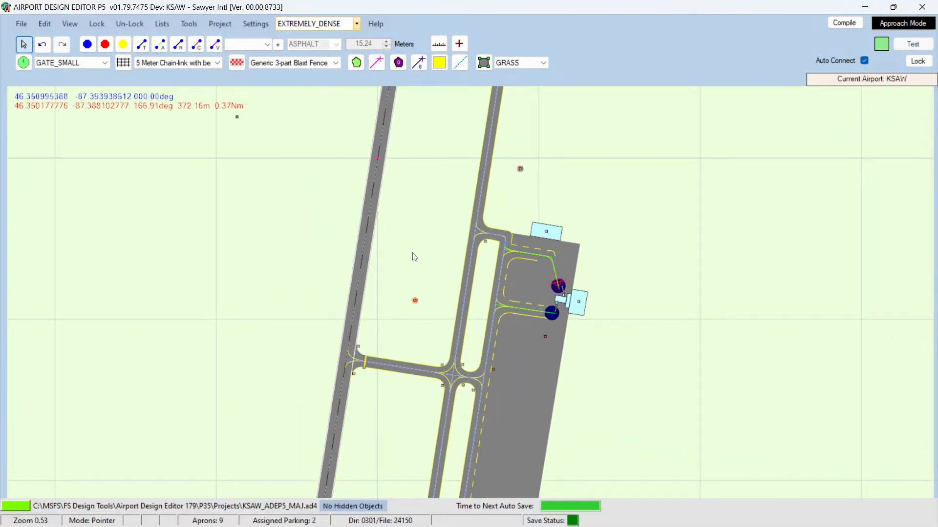
pyautogui.press('Up')
pyautogui.press('Up')
pyautogui.press('Up')
pyautogui.press('Up')
pyautogui.press('Up')
pyautogui.press('Up')
pyautogui.press('Up')
pyautogui.press('Up')
pyautogui.press('Up')
pyautogui.press('Up')
pyautogui.press('Up')
pyautogui.press('Up')
pyautogui.press('Up')
pyautogui.press('Up')
pyautogui.press('Up')
pyautogui.press('Up')
pyautogui.press('Up')
pyautogui.press('Up')
pyautogui.press('Up')
pyautogui.press('Up')
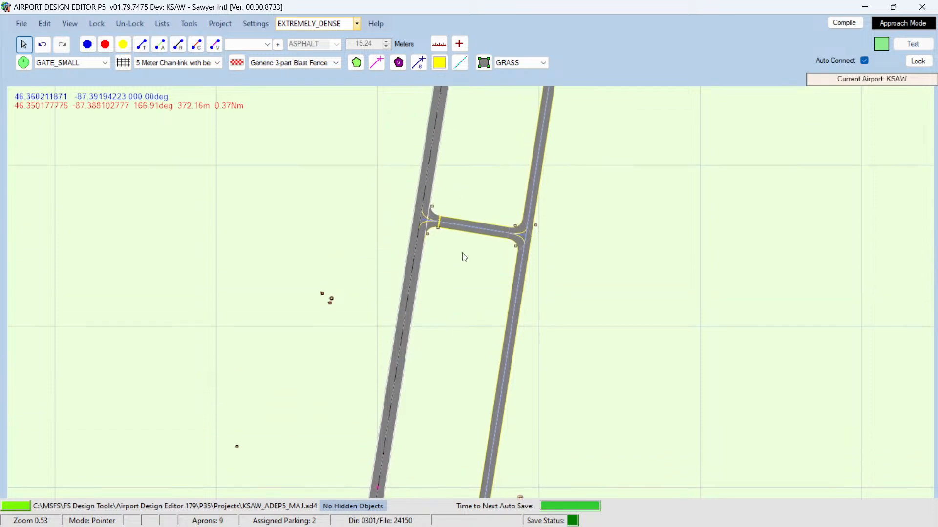
pyautogui.press('Up')
pyautogui.press('Up')
pyautogui.press('Up')
pyautogui.moveTo(426, 224)
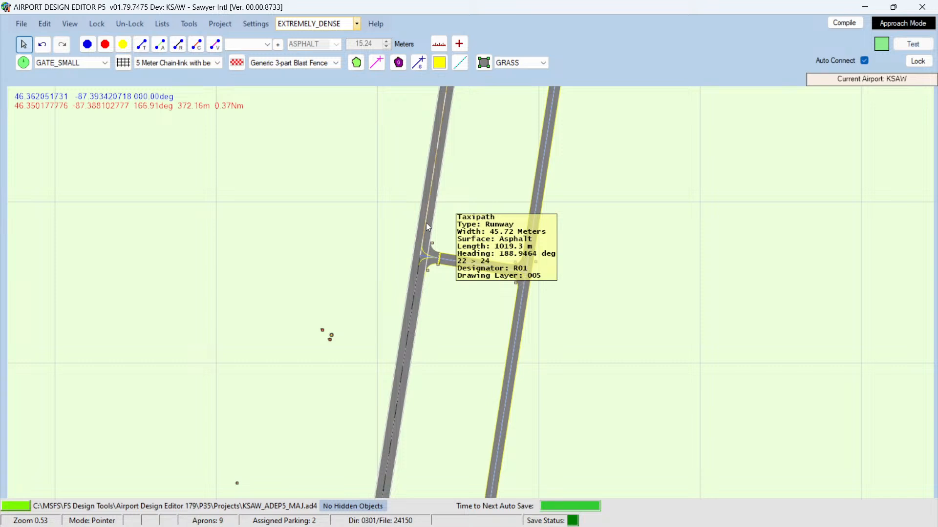
pyautogui.press('Delete')
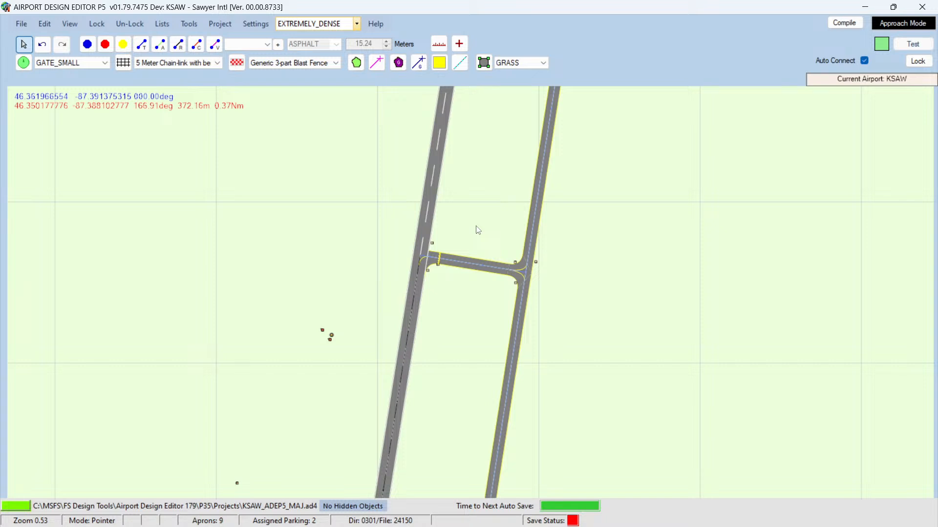
# Step: Reopen the runway 01/19 properties and close them without changes
pyautogui.doubleClick(422, 231)
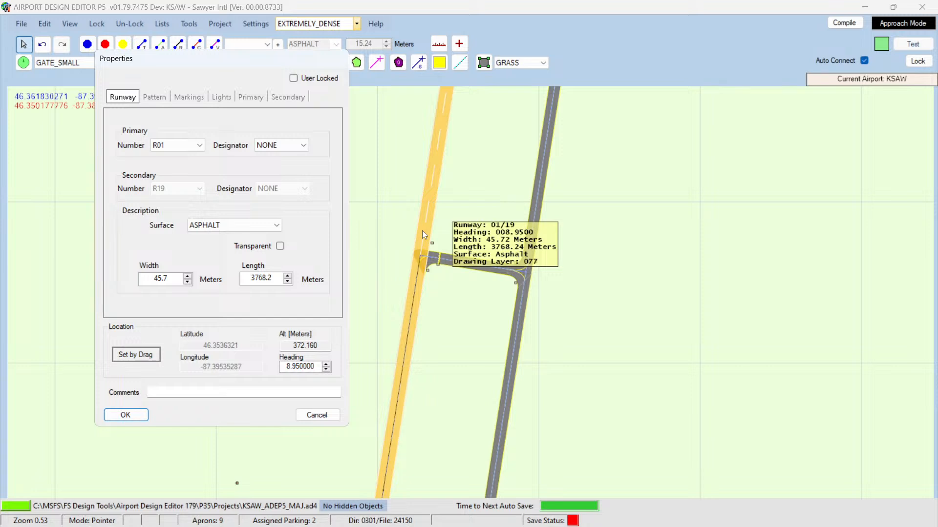
pyautogui.click(317, 415)
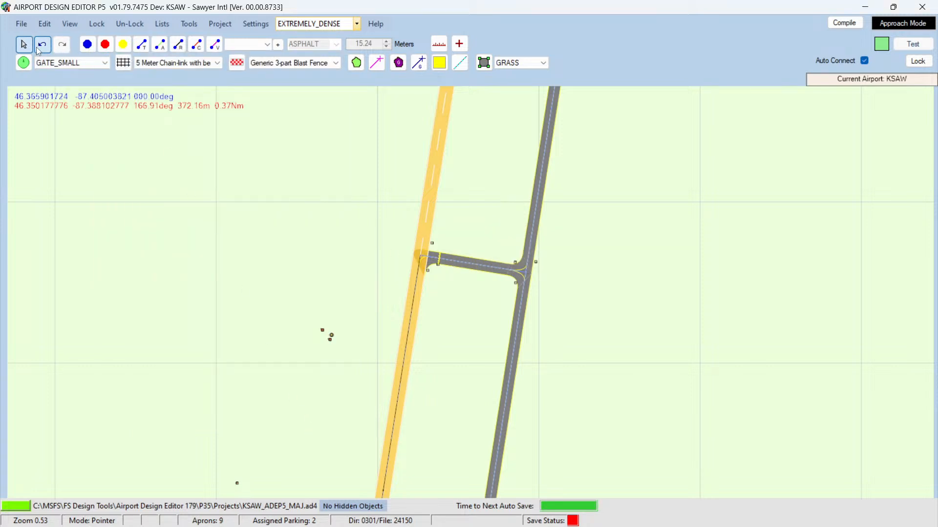
pyautogui.click(258, 236)
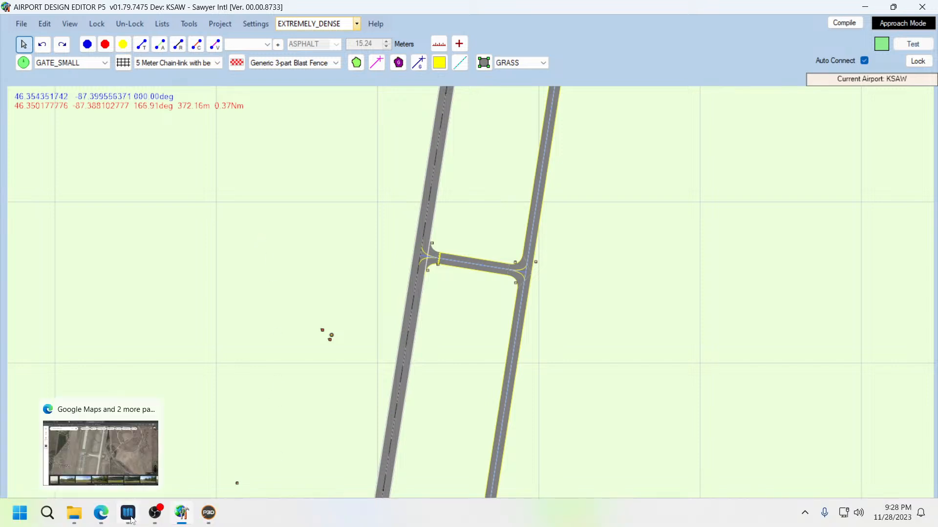
# Step: Review the KSAW airport chart's diagram and additional runway information in Navigraph Charts
pyautogui.click(130, 519)
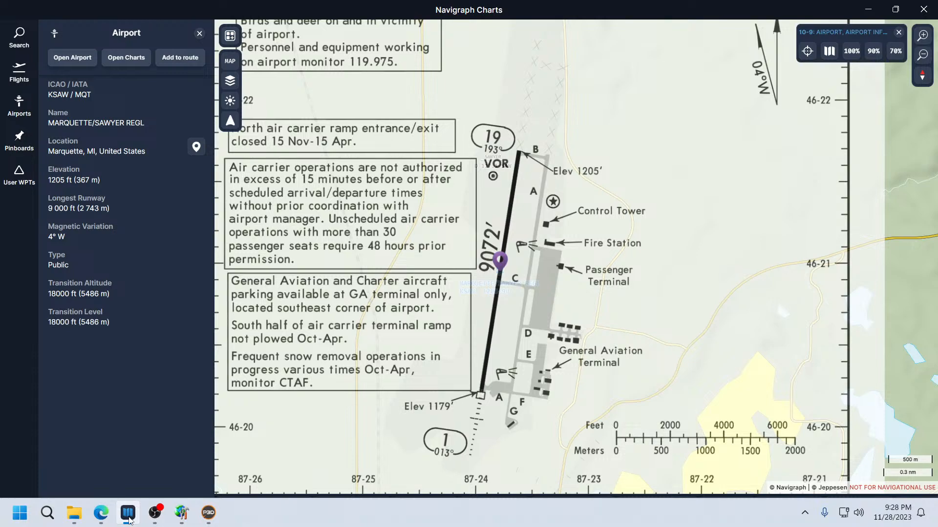
pyautogui.moveTo(402, 267); pyautogui.dragTo(459, 334)
pyautogui.scroll(-2, 471, 303)
pyautogui.scroll(-2, 470, 303)
pyautogui.moveTo(473, 264); pyautogui.dragTo(429, 243)
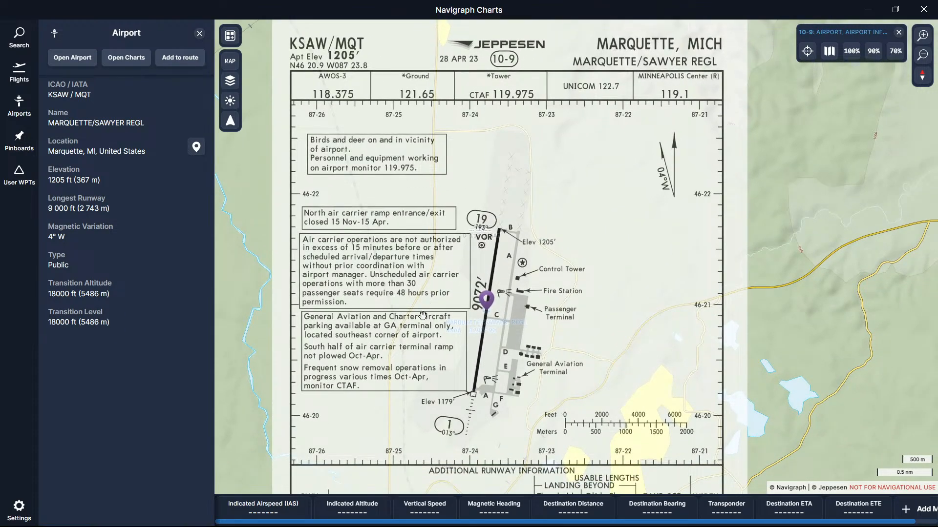
pyautogui.moveTo(423, 318); pyautogui.dragTo(426, 278)
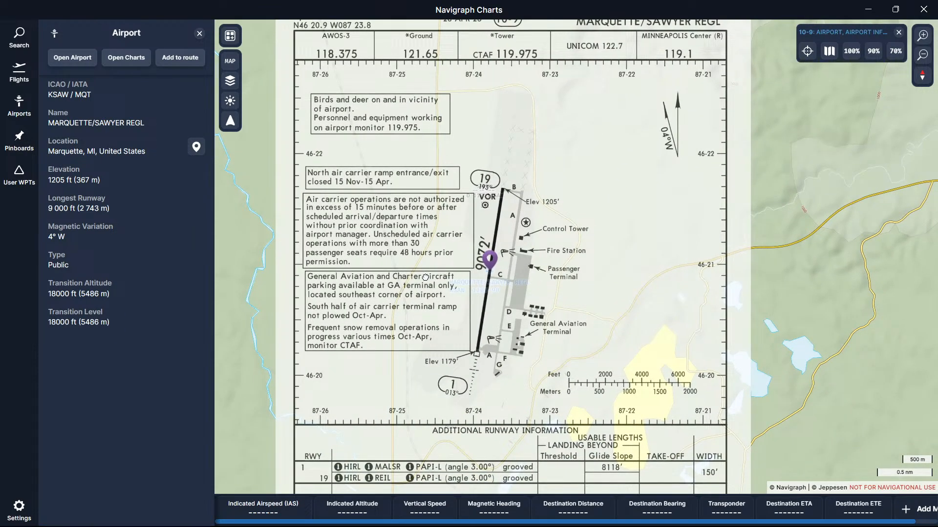
pyautogui.moveTo(434, 348); pyautogui.dragTo(440, 155)
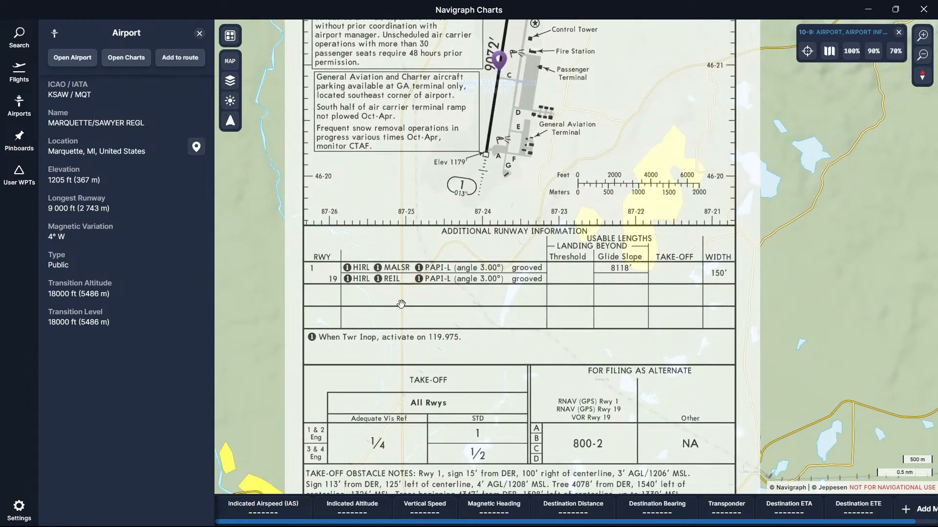
pyautogui.scroll(-3, 406, 238)
pyautogui.moveTo(406, 238); pyautogui.dragTo(405, 238)
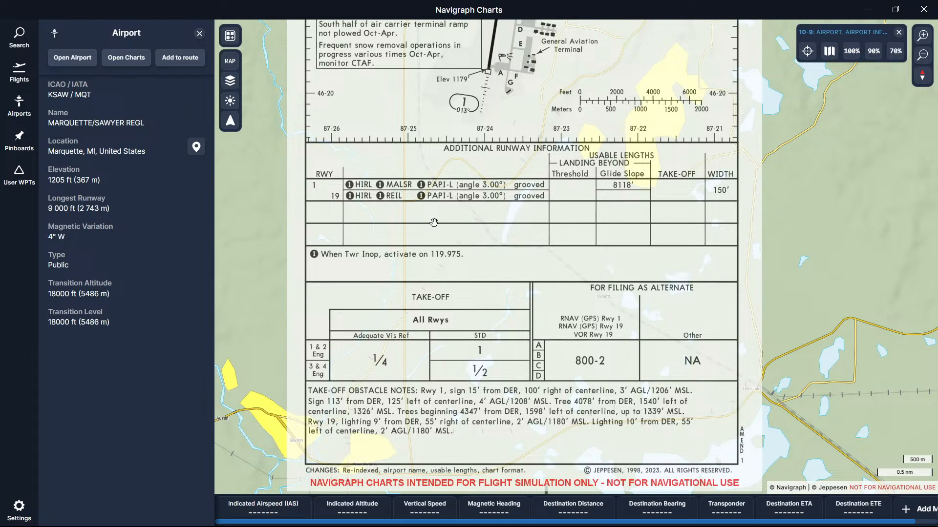
# Step: Examine the KSAW airport diagram on the Navigraph chart, around runway 01/19 and its taxiways
pyautogui.scroll(6, 433, 223)
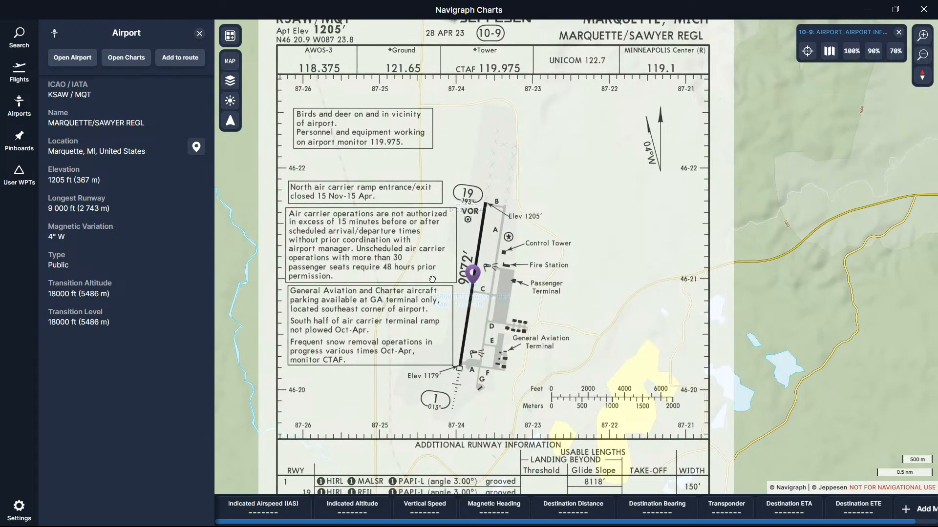
pyautogui.moveTo(432, 279); pyautogui.dragTo(457, 320)
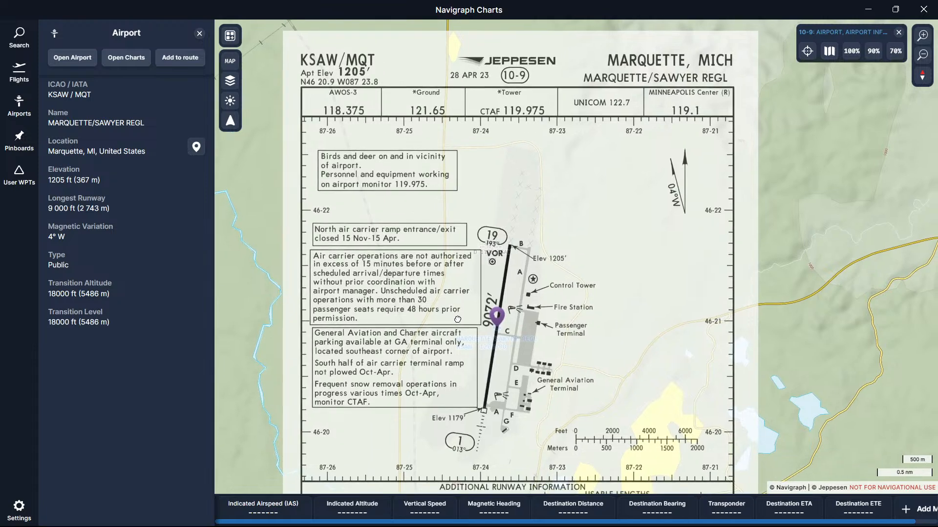
pyautogui.moveTo(467, 354); pyautogui.dragTo(461, 323)
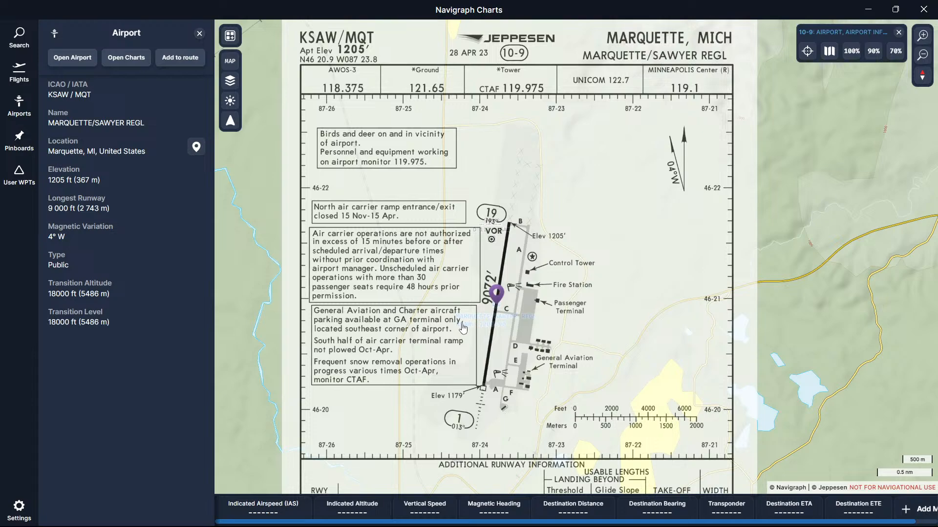
pyautogui.moveTo(220, 524)
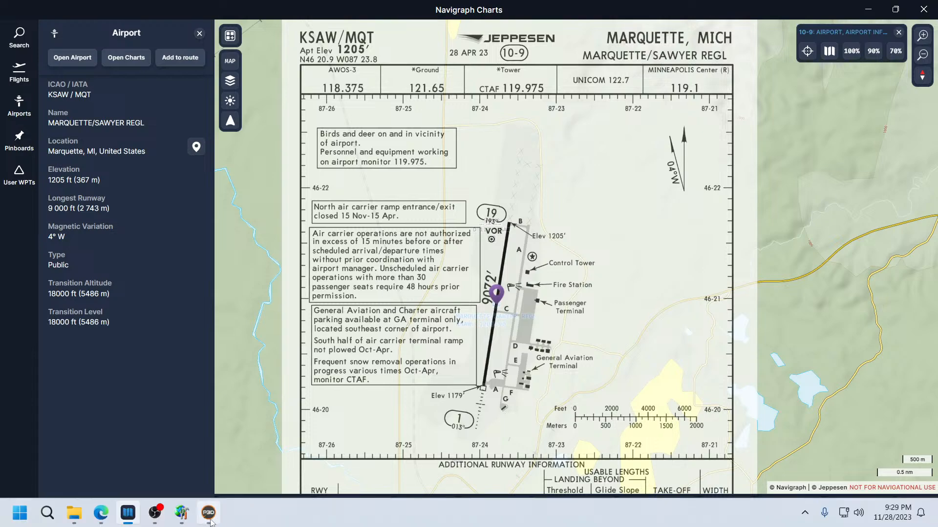
# Step: Switch to Airport Design Editor and open the runway 01/19 properties for comparison
pyautogui.click(183, 520)
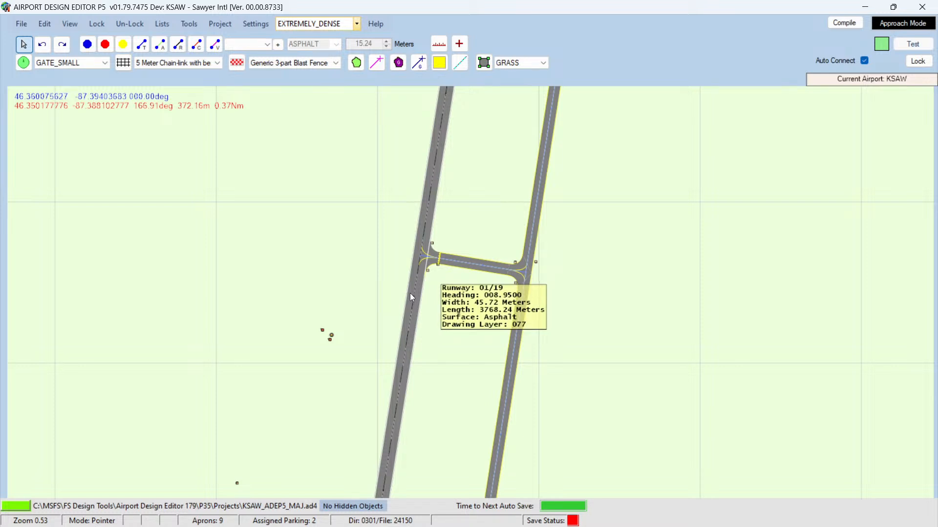
pyautogui.doubleClick(409, 294)
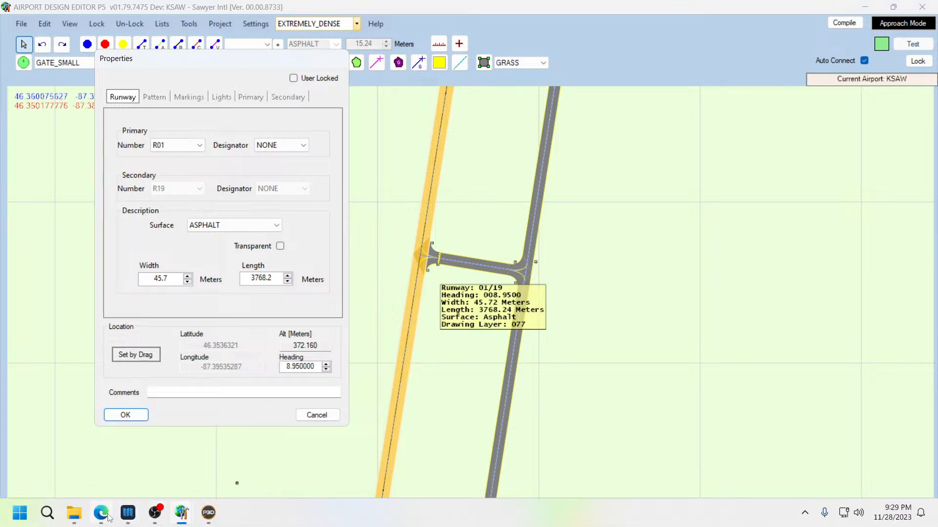
# Step: Open the Sawyer International Airport Wikipedia article from the KSAW search and review its runway and facility details
pyautogui.click(103, 514)
pyautogui.click(138, 8)
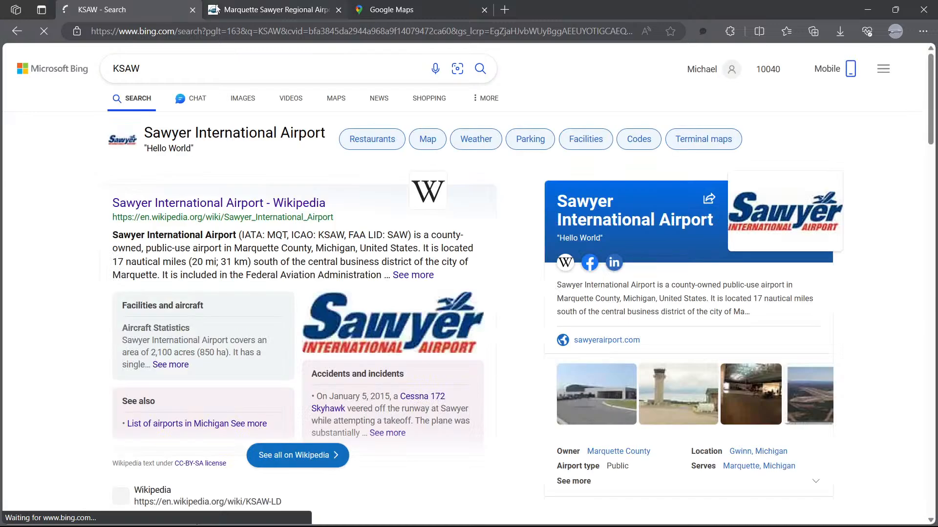
pyautogui.click(237, 204)
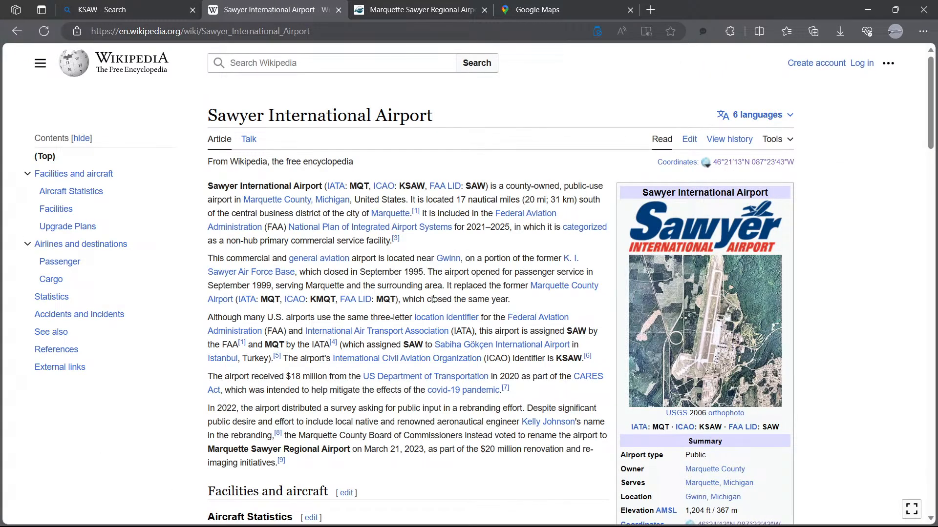
pyautogui.scroll(-3, 434, 299)
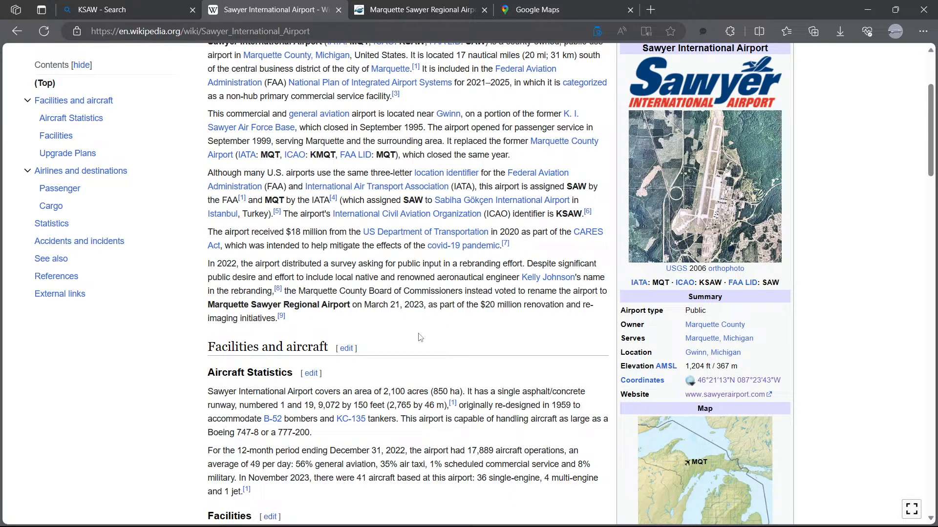
pyautogui.scroll(-2, 412, 333)
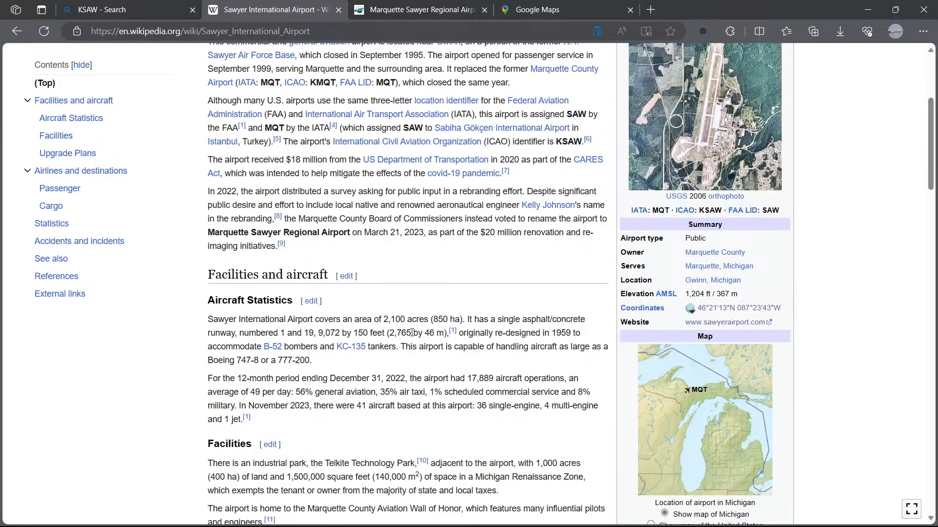
pyautogui.scroll(-4, 412, 333)
pyautogui.moveTo(413, 336)
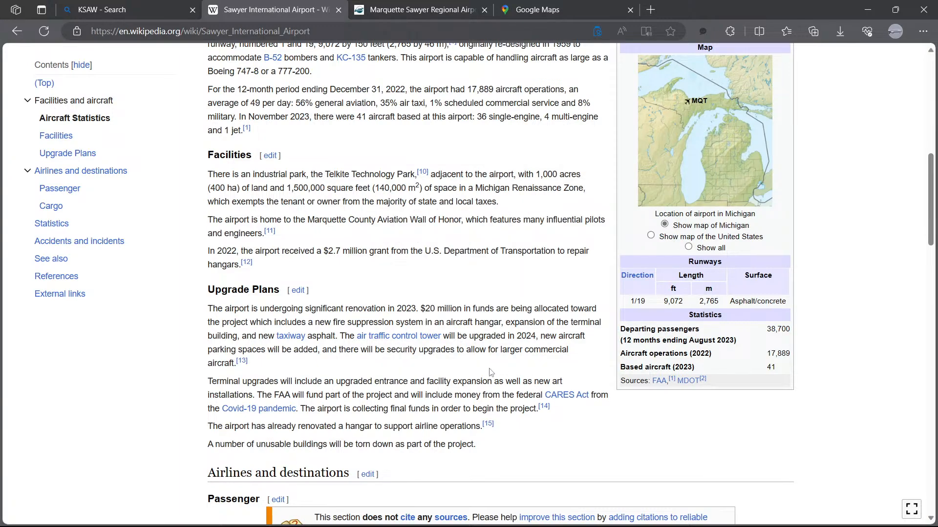
pyautogui.scroll(-7, 491, 372)
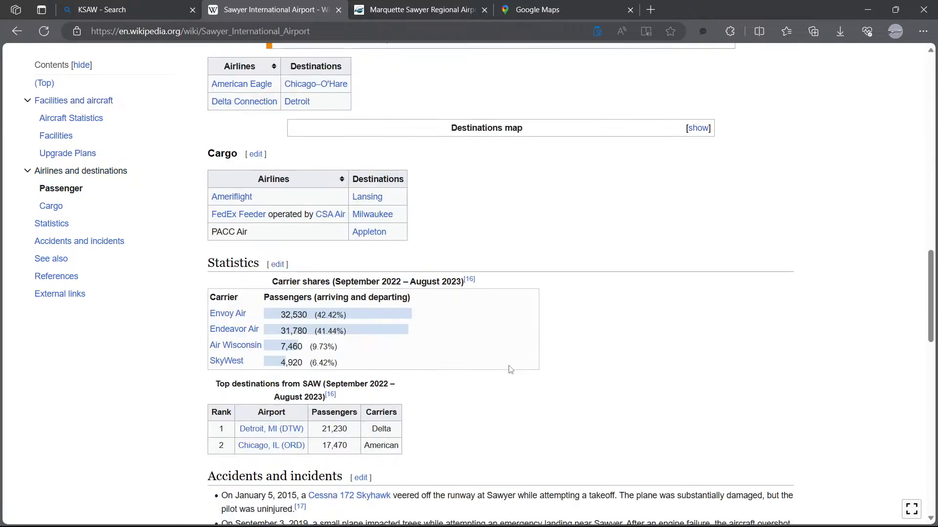
pyautogui.scroll(-4, 511, 370)
pyautogui.scroll(6, 511, 361)
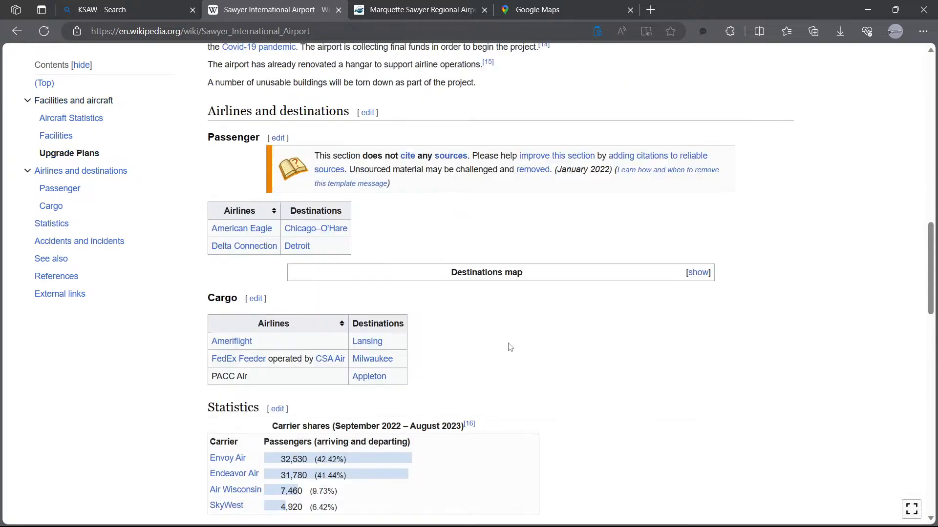
pyautogui.scroll(12, 511, 347)
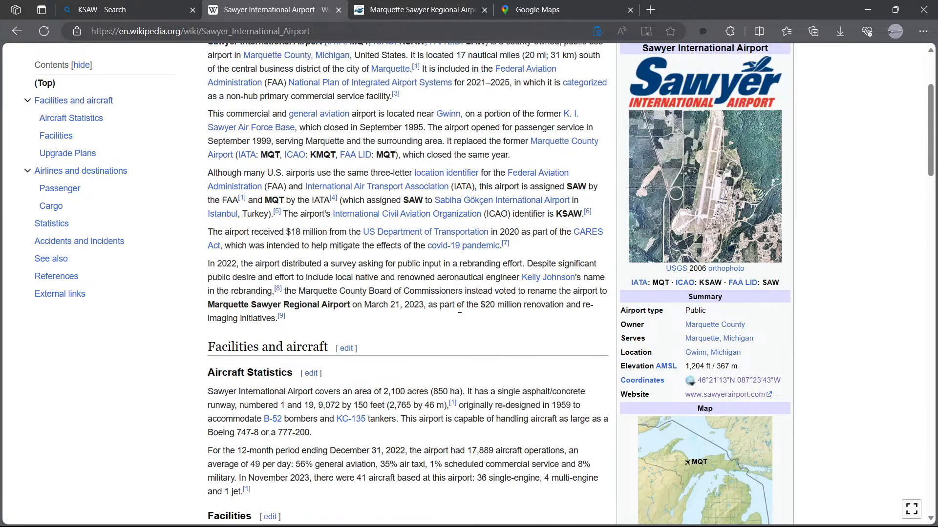
pyautogui.scroll(2, 457, 307)
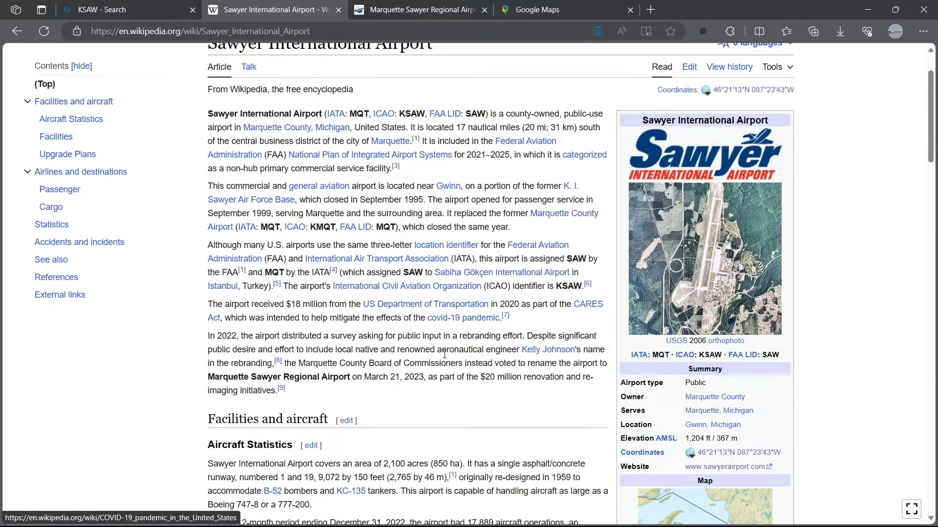
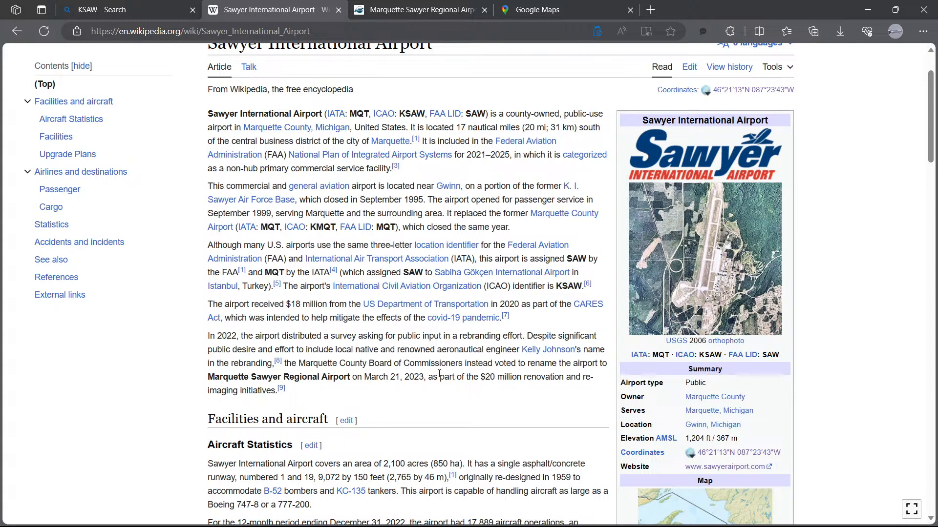
# Step: Read through the Wikipedia article's introduction and aircraft statistics on runway 1/19 dimensions
pyautogui.scroll(-1, 427, 393)
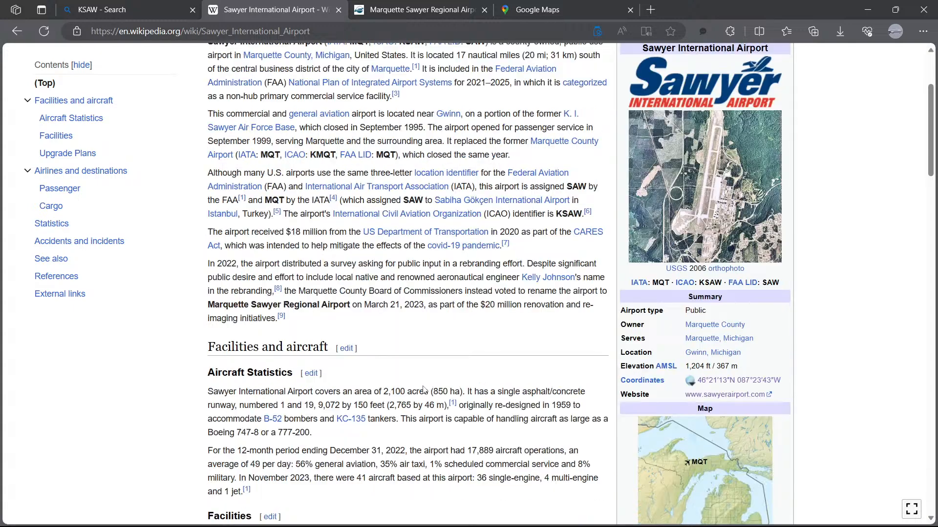
pyautogui.scroll(-2, 415, 354)
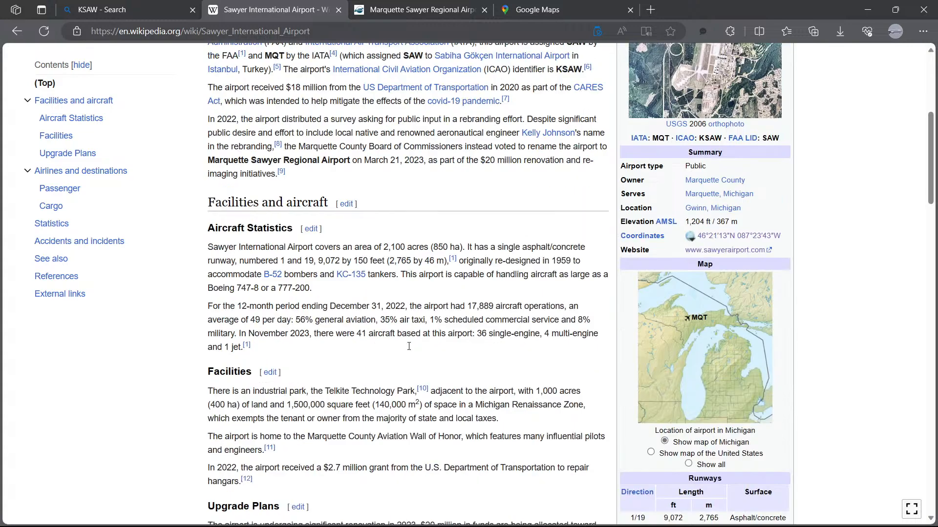
pyautogui.scroll(3, 403, 353)
pyautogui.scroll(1, 403, 353)
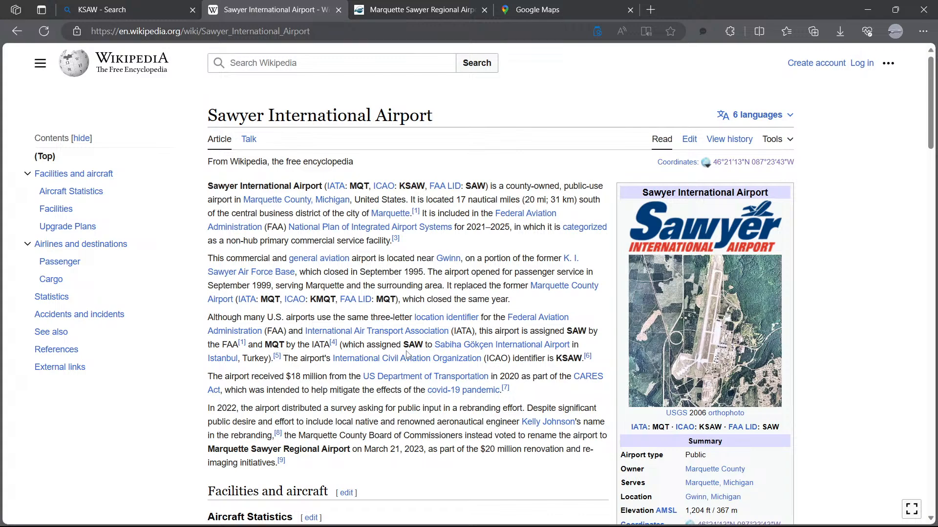
# Step: Return to the KSAW search results and open the AirNav page for Marquette/Sawyer Regional Airport
pyautogui.click(133, 8)
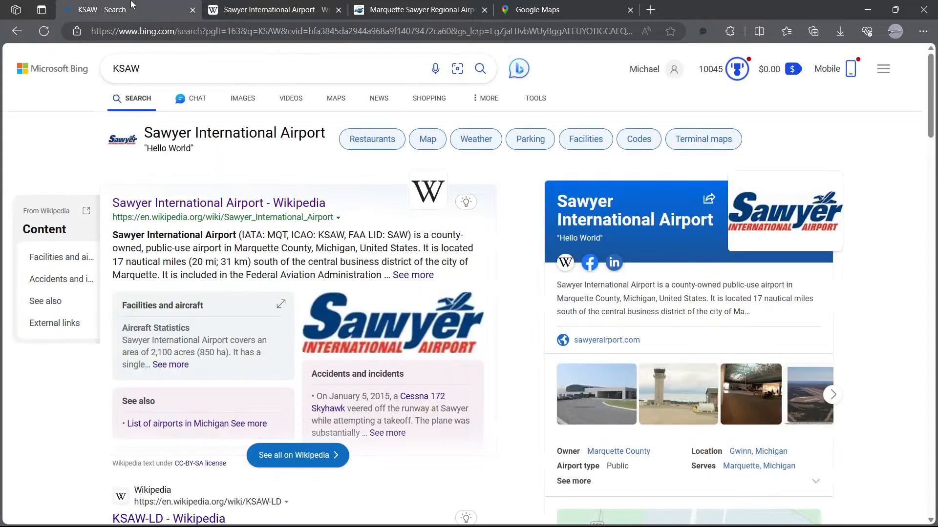
pyautogui.scroll(-4, 313, 332)
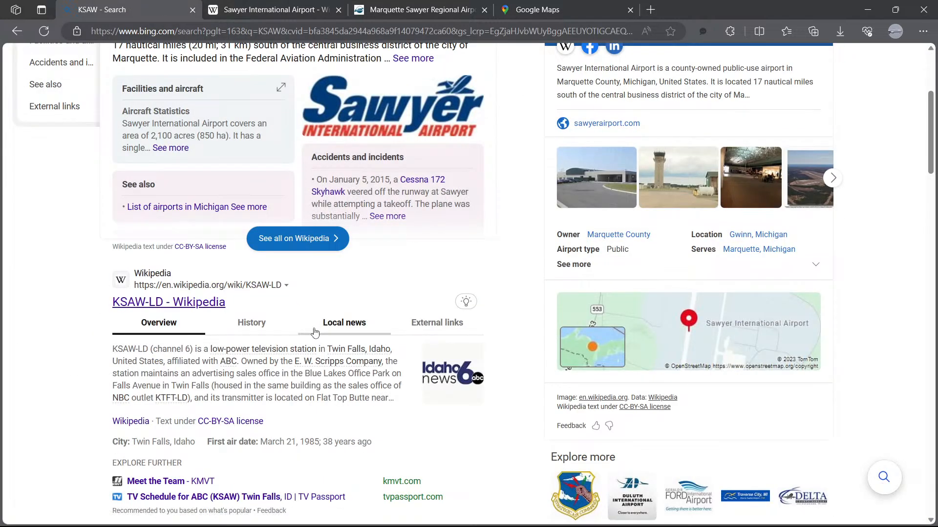
pyautogui.scroll(-2, 318, 337)
pyautogui.scroll(-7, 318, 337)
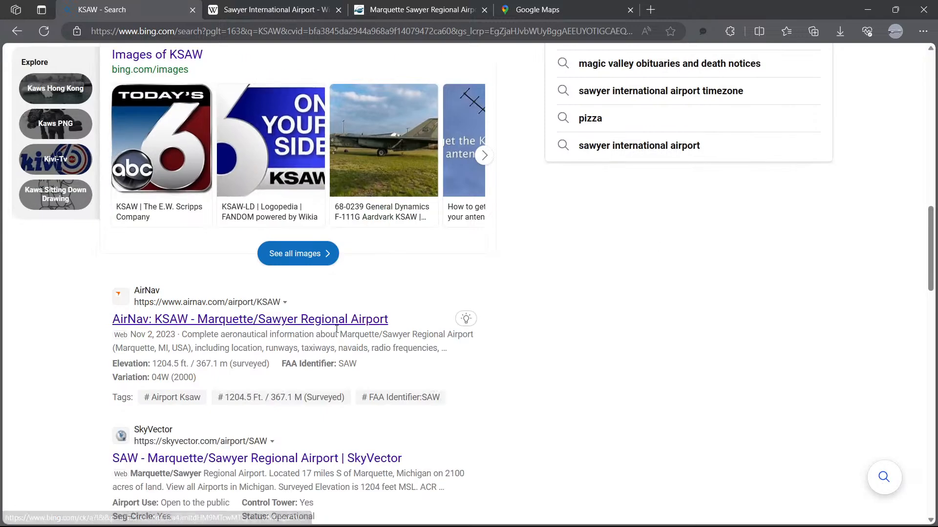
pyautogui.click(246, 320)
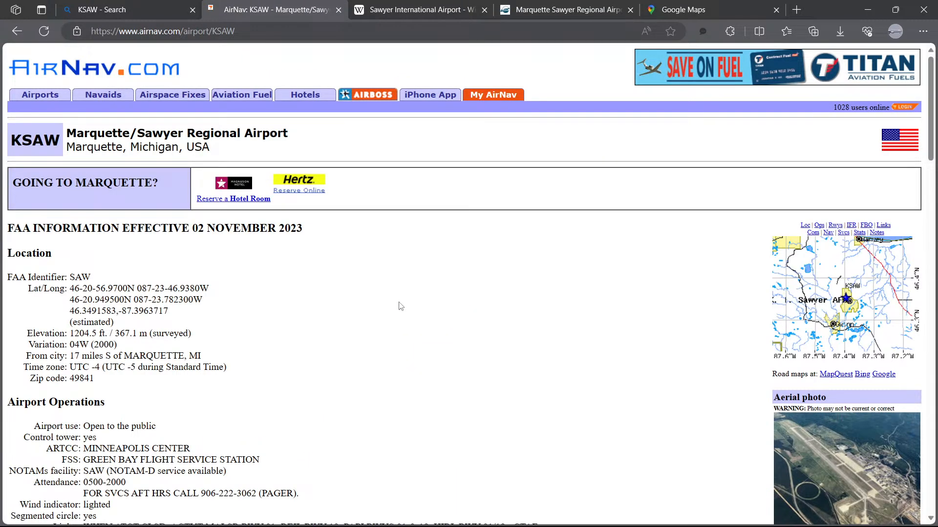
# Step: Review the AirNav page's runway 1/19 information, dimensions and the rest of the airport details
pyautogui.scroll(-1, 386, 300)
pyautogui.scroll(-6, 379, 299)
pyautogui.scroll(-4, 371, 298)
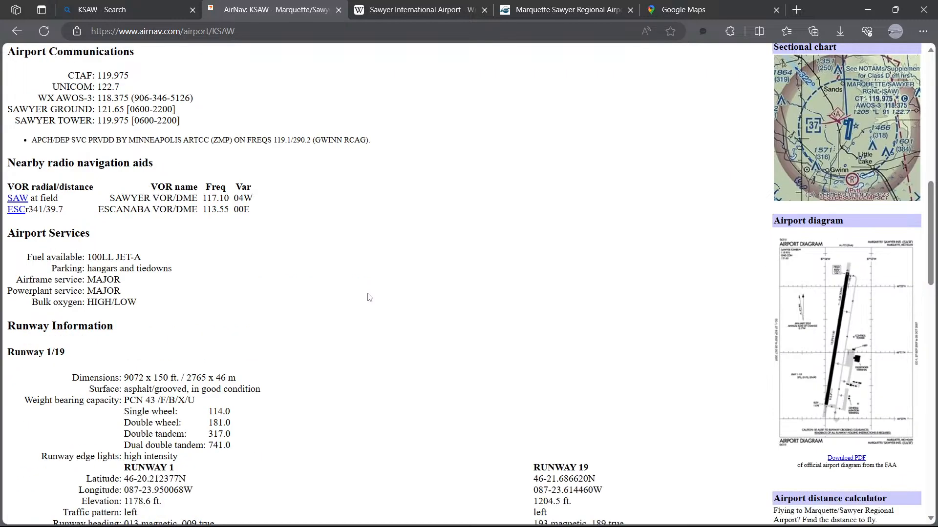
pyautogui.scroll(-1, 369, 297)
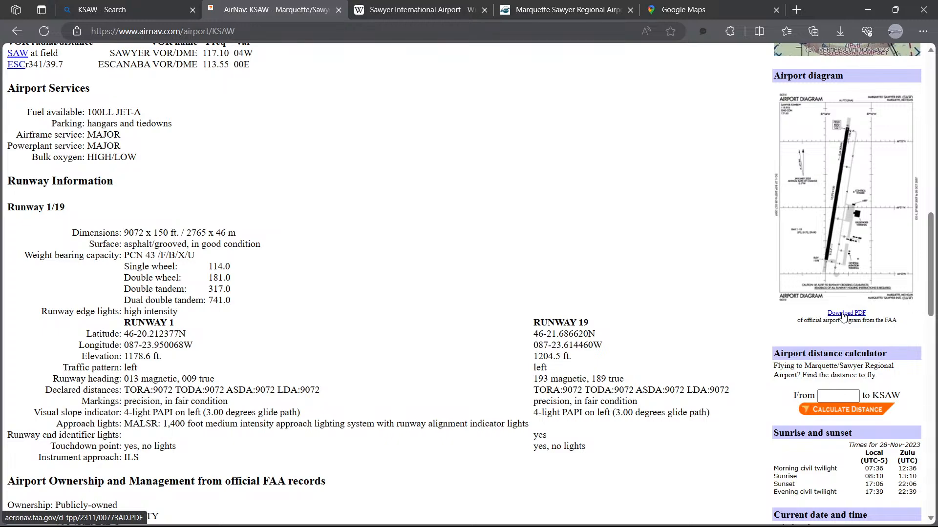
pyautogui.scroll(-4, 344, 281)
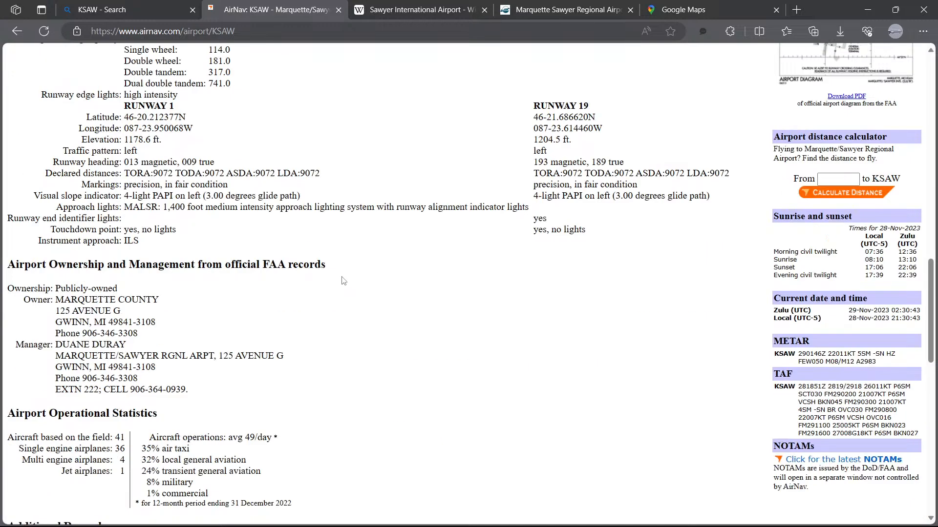
pyautogui.scroll(-7, 342, 279)
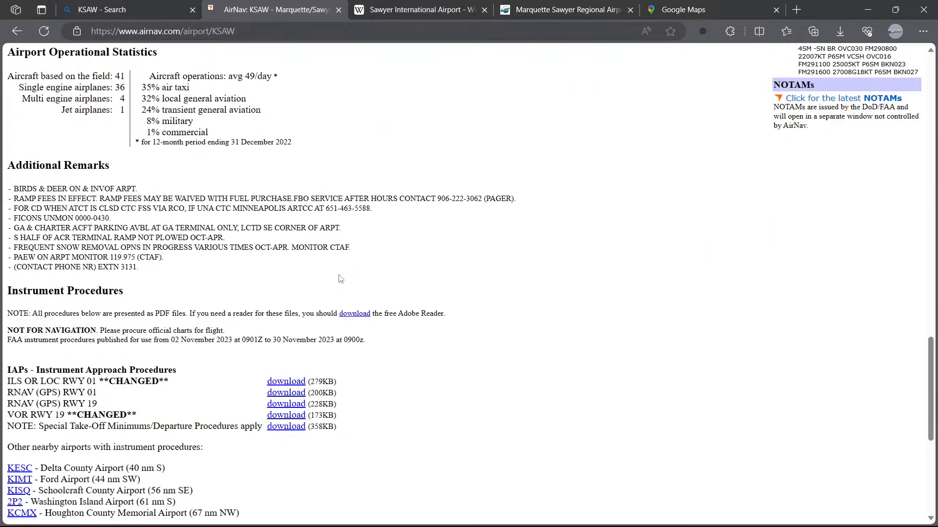
pyautogui.scroll(-4, 340, 278)
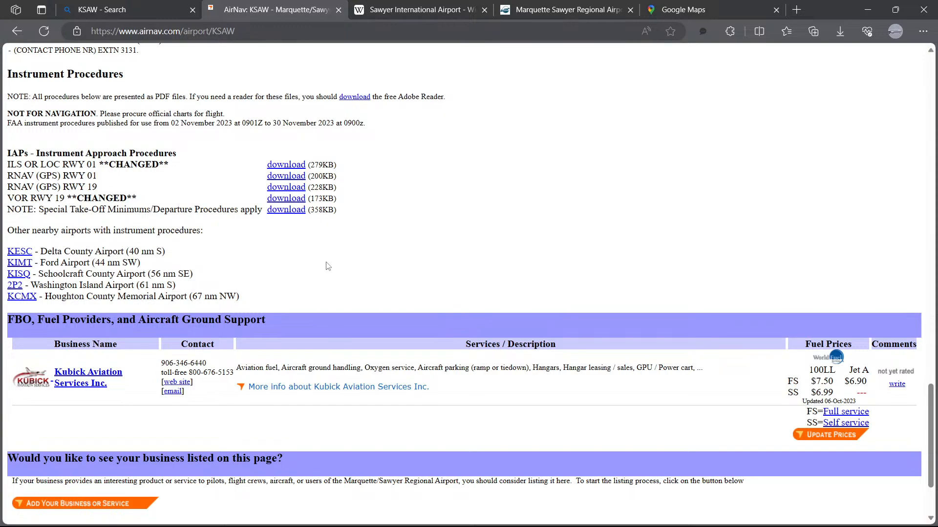
pyautogui.scroll(-2, 326, 264)
pyautogui.scroll(10, 326, 264)
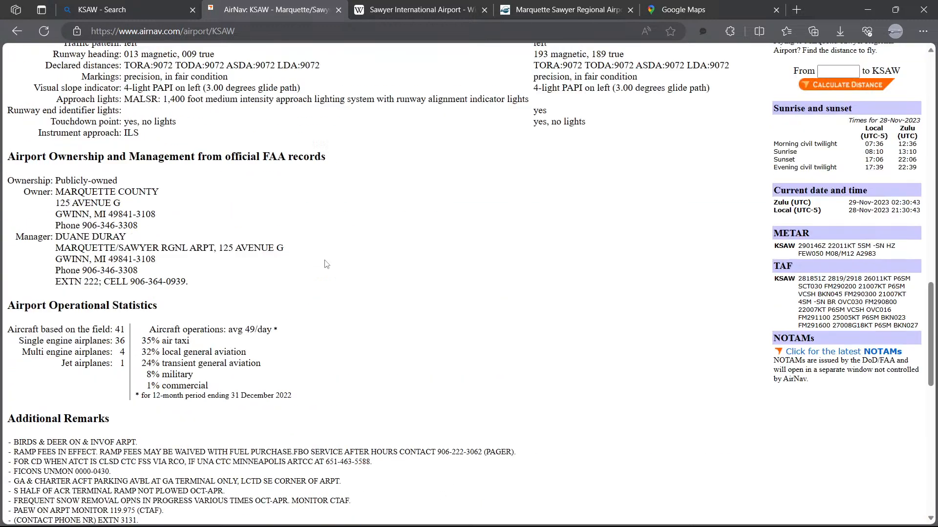
pyautogui.scroll(1, 326, 264)
pyautogui.scroll(3, 323, 257)
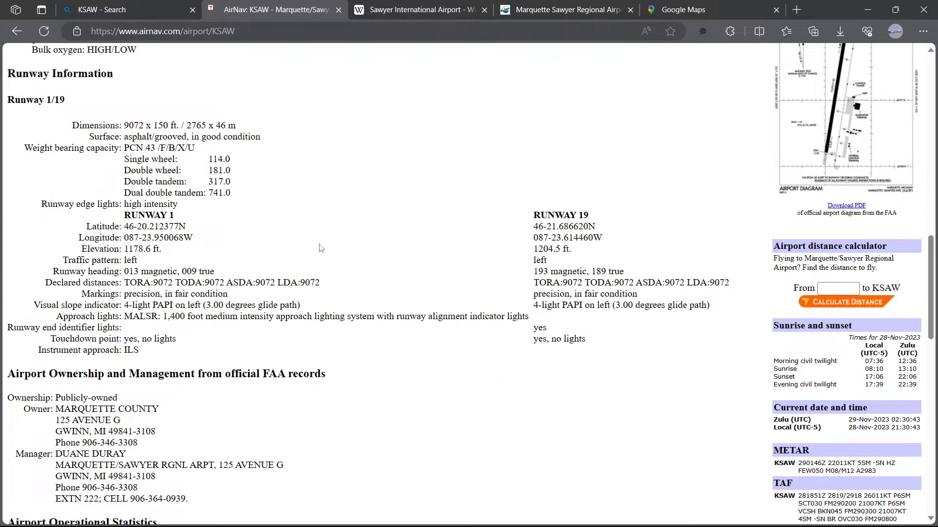
pyautogui.scroll(1, 321, 245)
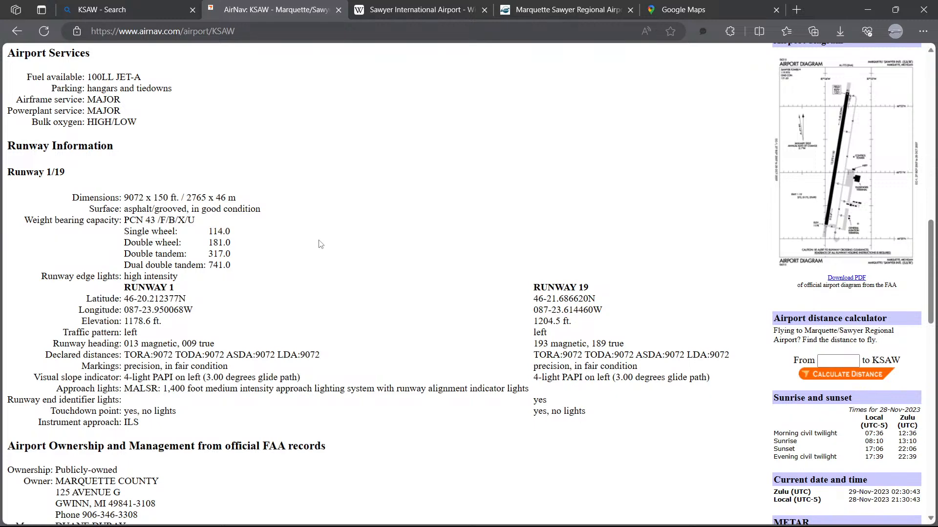
pyautogui.scroll(1, 320, 244)
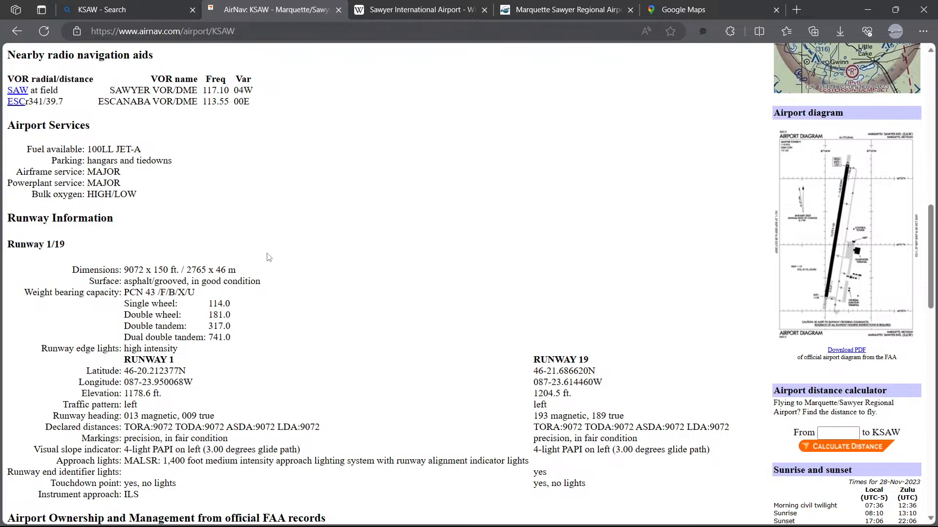
pyautogui.moveTo(187, 270); pyautogui.dragTo(206, 270)
pyautogui.click(272, 286)
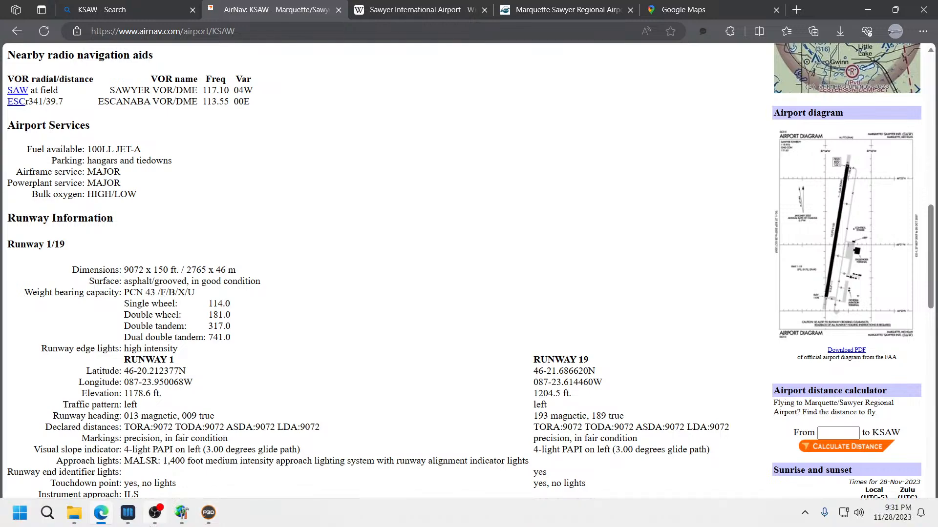
# Step: Switch to Airport Design Editor and set runway 01/19's width to 46 m and length to 2765 m
pyautogui.moveTo(182, 513)
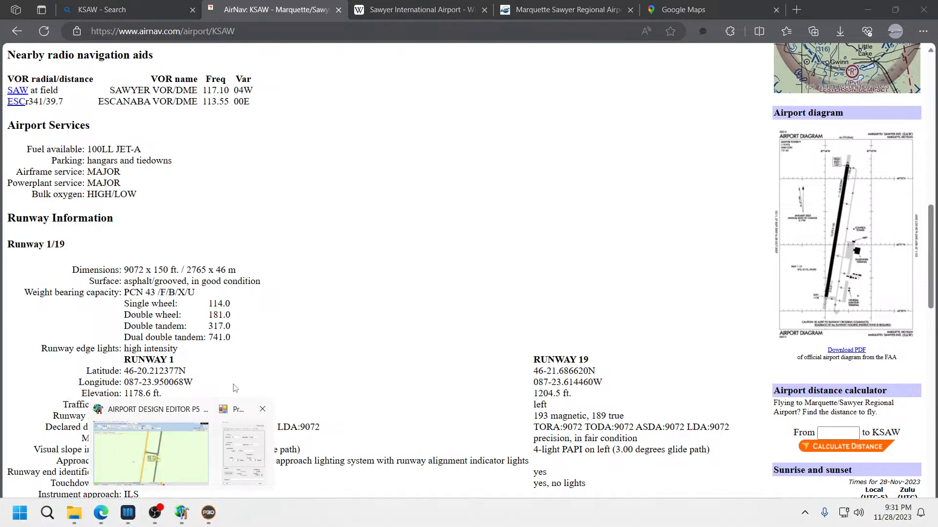
pyautogui.click(168, 456)
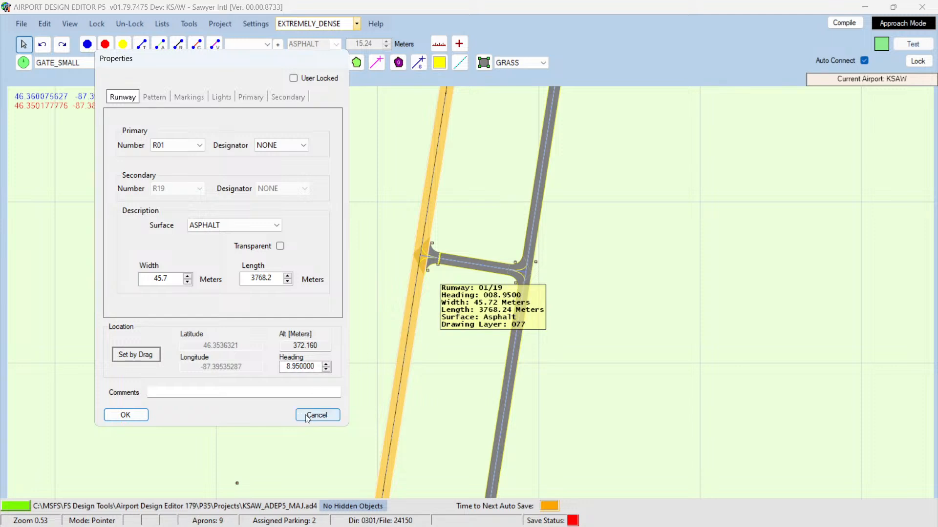
pyautogui.moveTo(171, 279); pyautogui.dragTo(131, 279)
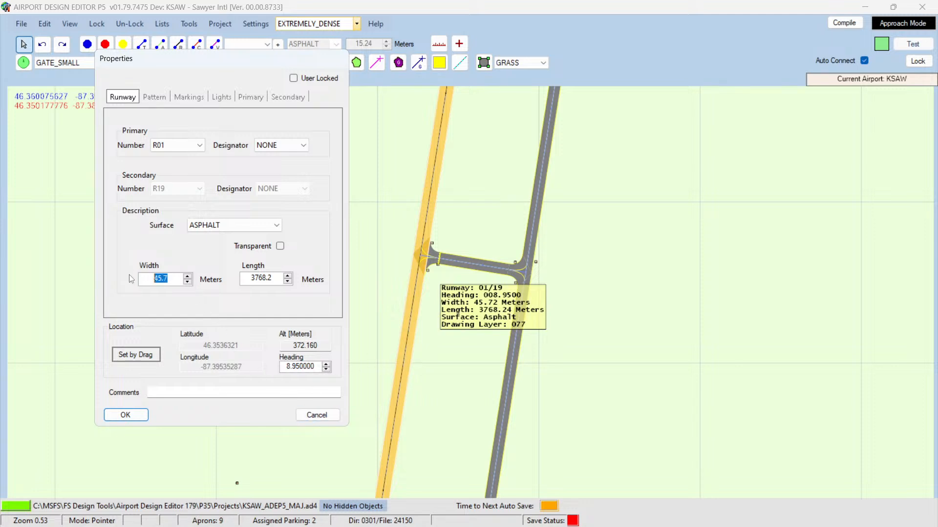
pyautogui.write('46')
pyautogui.moveTo(253, 278); pyautogui.dragTo(306, 276)
pyautogui.write('2765')
pyautogui.click(126, 415)
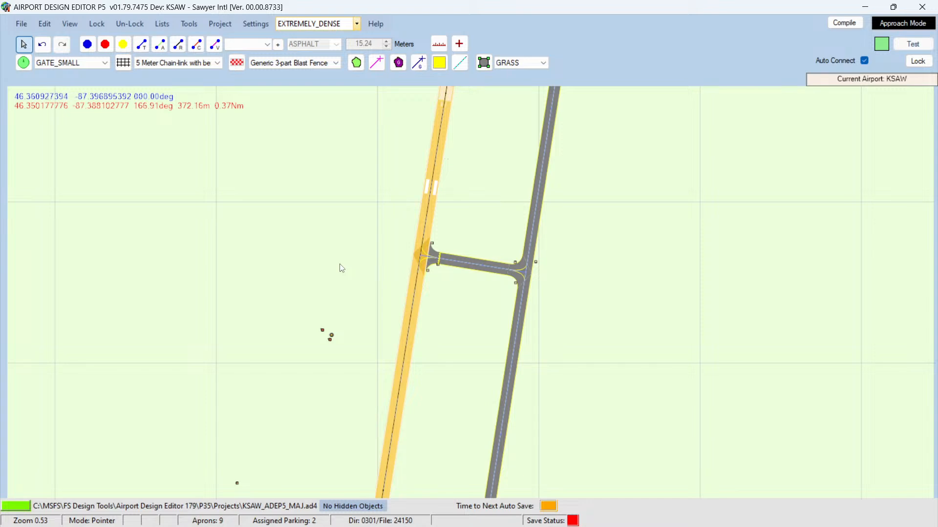
# Step: Inspect the resized runway across the airport layout, around its southern threshold and taxiway intersection
pyautogui.scroll(-5, 341, 272)
pyautogui.scroll(-3, 325, 278)
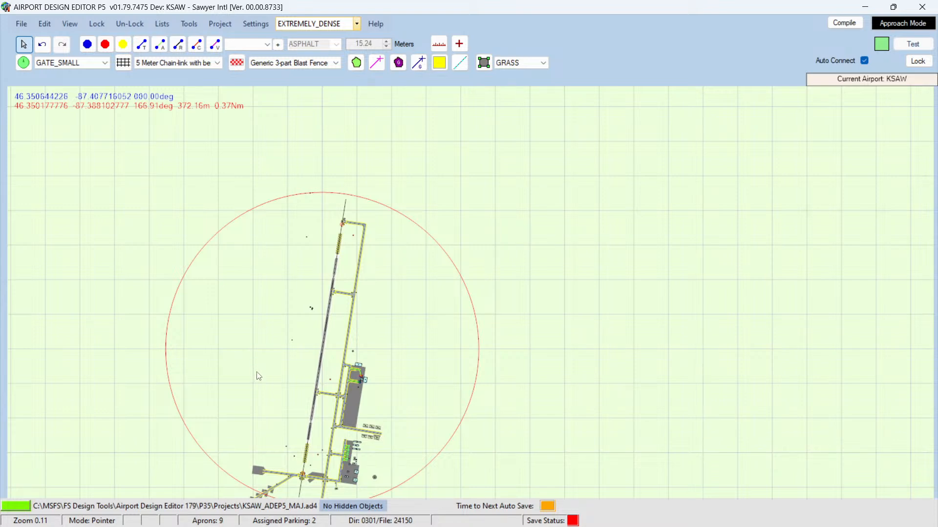
pyautogui.scroll(3, 277, 387)
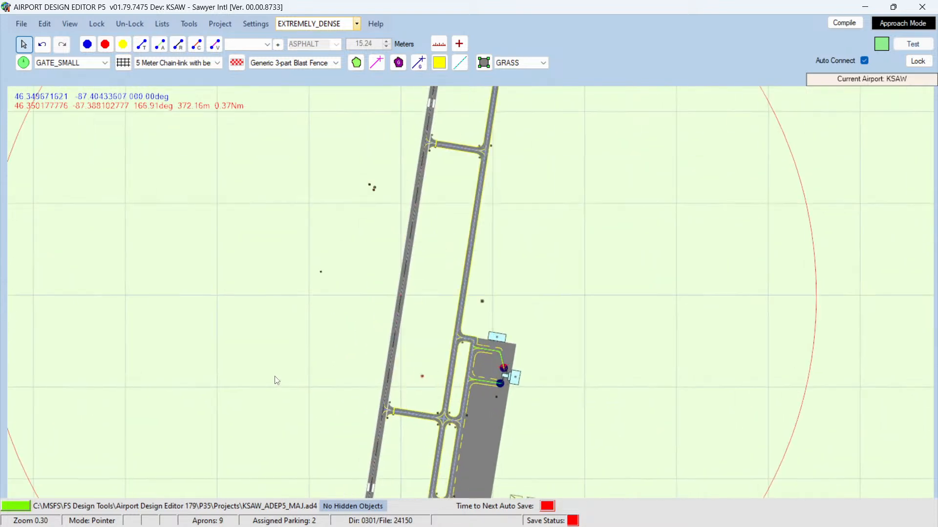
pyautogui.press('Down')
pyautogui.press('Down')
pyautogui.press('Down')
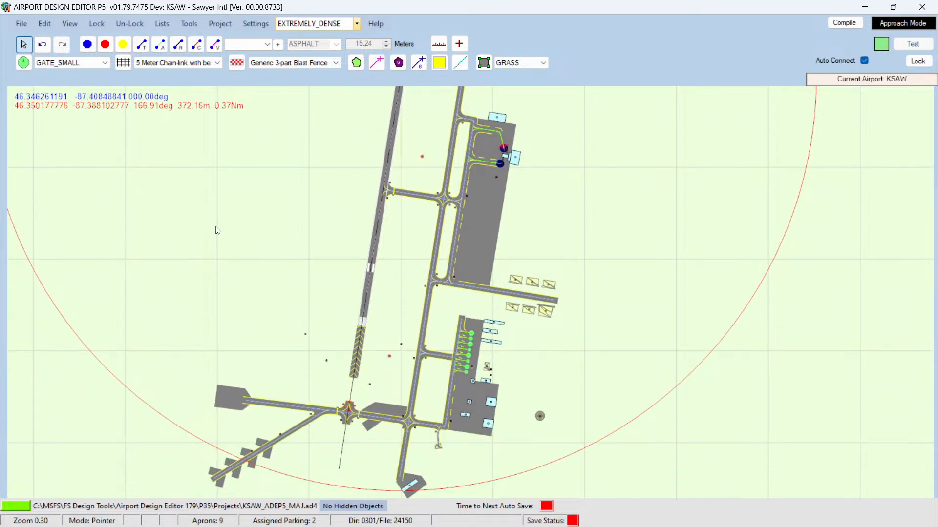
pyautogui.click(364, 292)
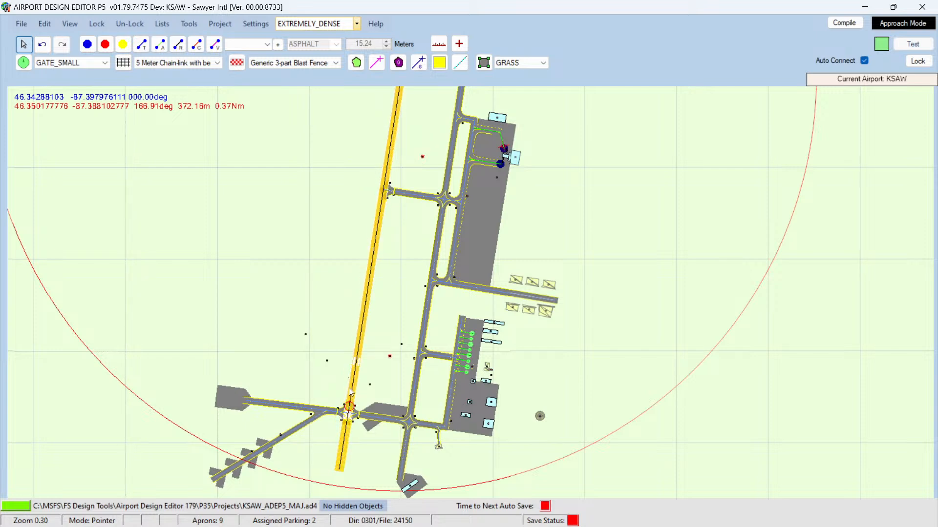
pyautogui.scroll(8, 349, 392)
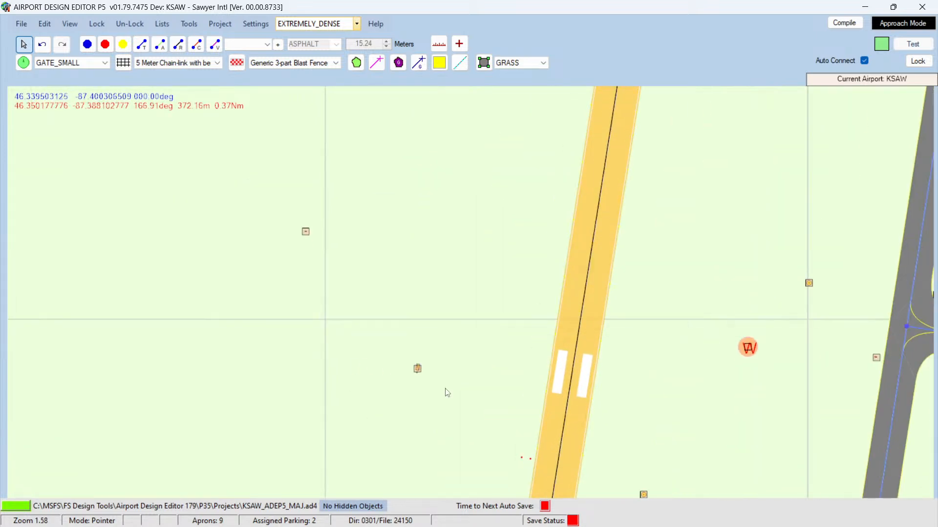
pyautogui.press('Down')
pyautogui.press('Down')
pyautogui.press('Down')
pyautogui.press('Down')
pyautogui.press('Down')
pyautogui.press('Down')
pyautogui.press('Down')
pyautogui.press('Down')
pyautogui.press('Down')
pyautogui.press('Down')
pyautogui.press('Down')
pyautogui.press('Down')
pyautogui.press('Down')
pyautogui.press('Down')
pyautogui.press('Down')
pyautogui.press('Down')
pyautogui.press('Down')
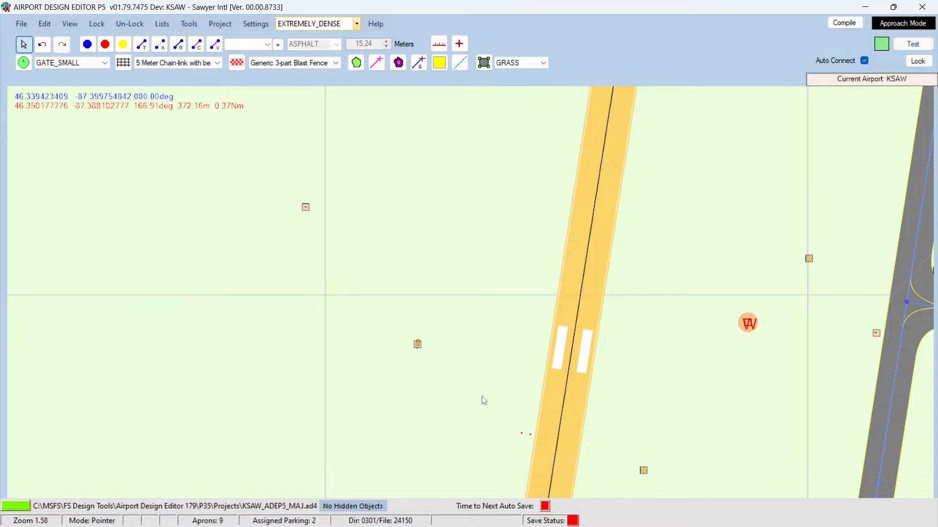
pyautogui.press('Down')
pyautogui.press('Down')
pyautogui.press('Down')
pyautogui.press('Down')
pyautogui.press('Down')
pyautogui.press('Down')
pyautogui.press('Down')
pyautogui.press('Down')
pyautogui.press('Down')
pyautogui.press('Down')
pyautogui.press('Down')
pyautogui.press('Down')
pyautogui.press('Down')
pyautogui.press('Down')
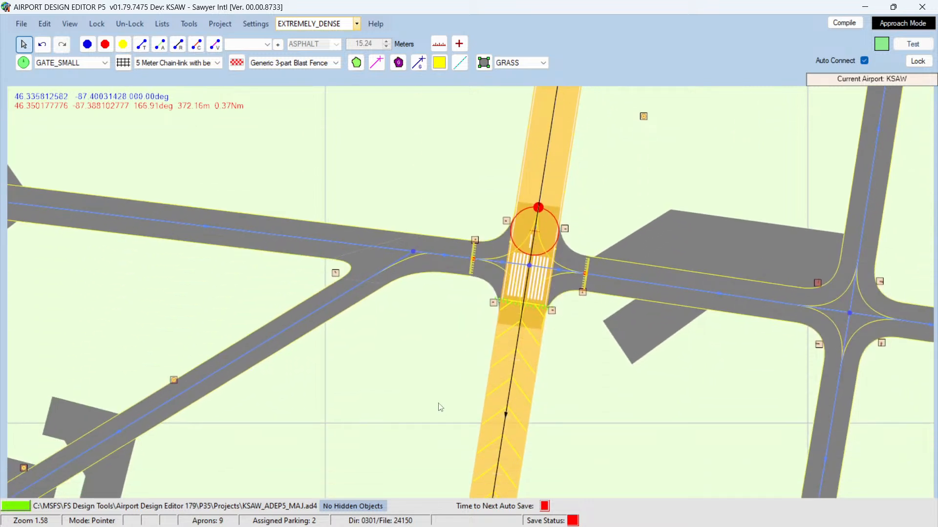
pyautogui.click(435, 384)
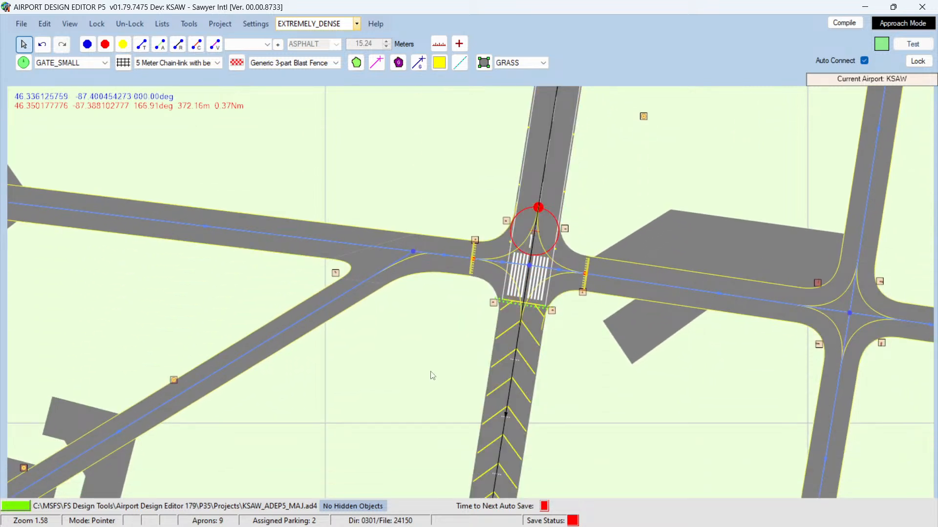
pyautogui.press('Up')
# Step: Examine the northern end of the runway and its runway taxipath
pyautogui.press('Up')
pyautogui.scroll(-10, 431, 405)
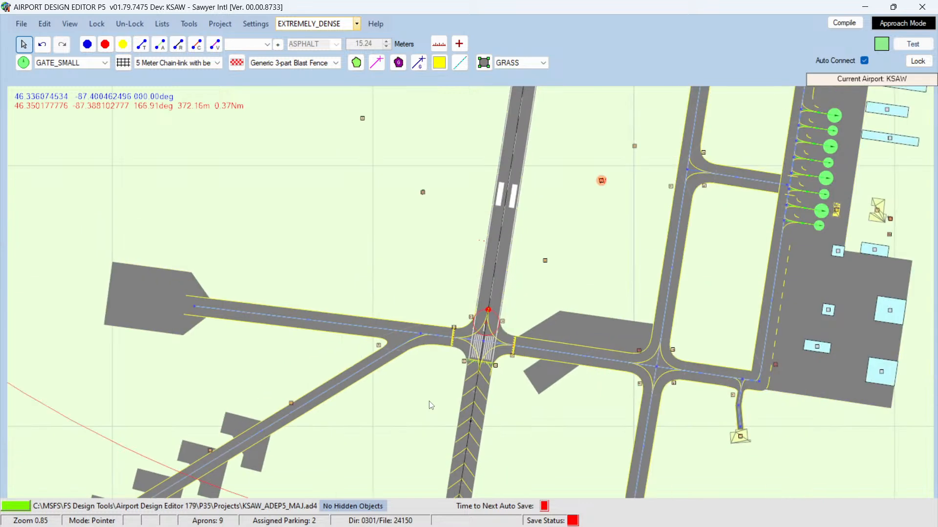
pyautogui.press('Up')
pyautogui.press('Up')
pyautogui.press('Up')
pyautogui.press('Up')
pyautogui.press('Up')
pyautogui.press('Up')
pyautogui.press('Up')
pyautogui.press('Up')
pyautogui.press('Up')
pyautogui.press('Up')
pyautogui.press('Up')
pyautogui.press('Up')
pyautogui.press('Up')
pyautogui.press('Up')
pyautogui.press('Up')
pyautogui.press('Up')
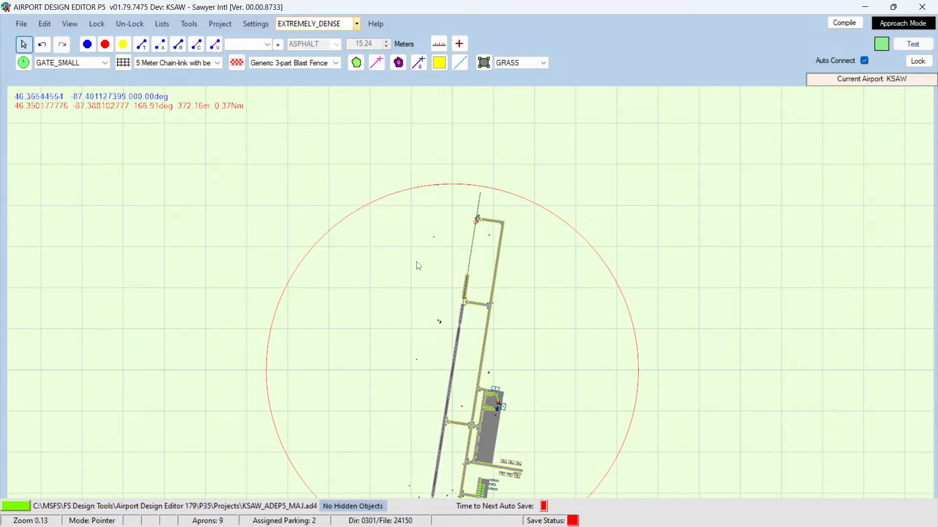
pyautogui.scroll(3, 419, 266)
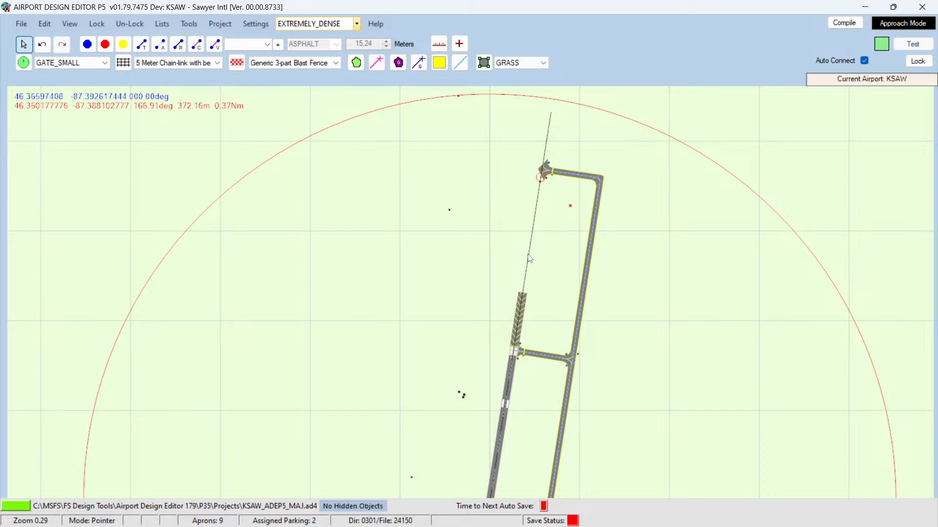
pyautogui.moveTo(530, 259)
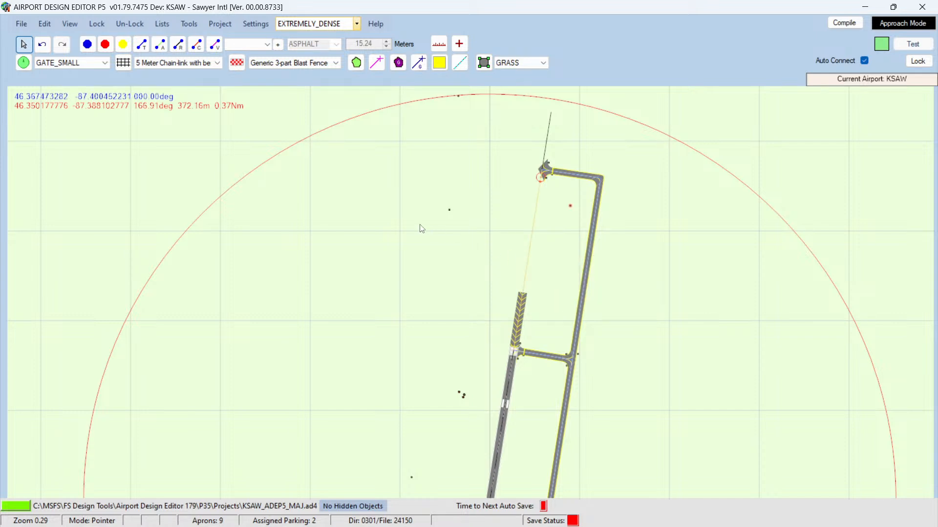
pyautogui.moveTo(549, 140)
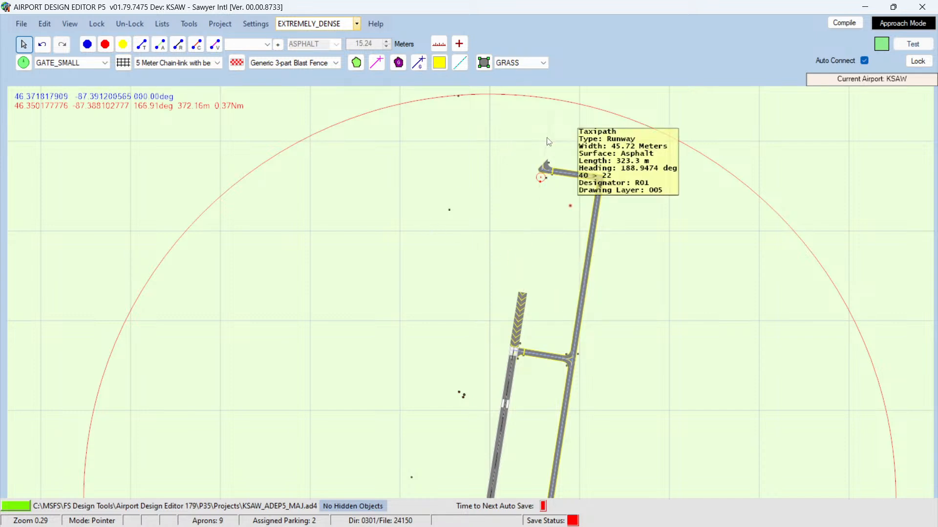
pyautogui.moveTo(541, 184)
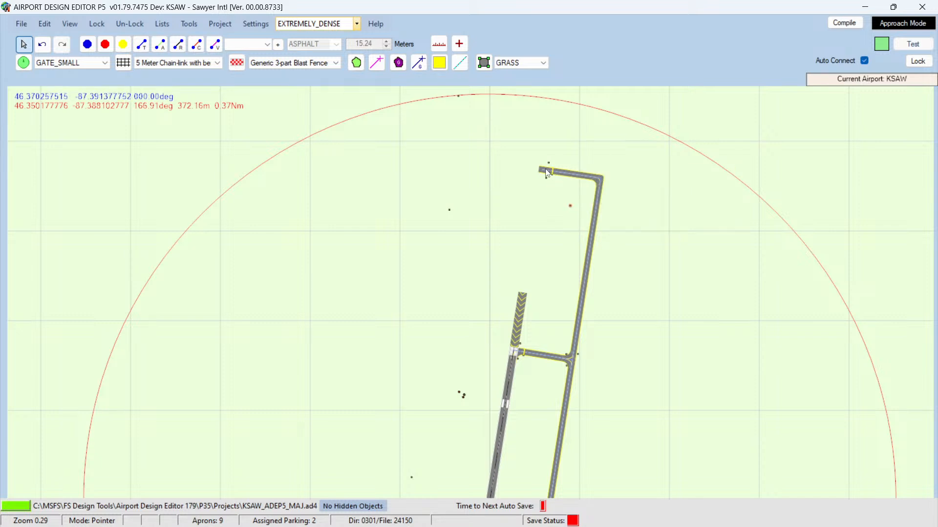
# Step: Delete taxiway A's taxipath segments at the northern end of the runway
pyautogui.press('Delete')
pyautogui.moveTo(599, 200)
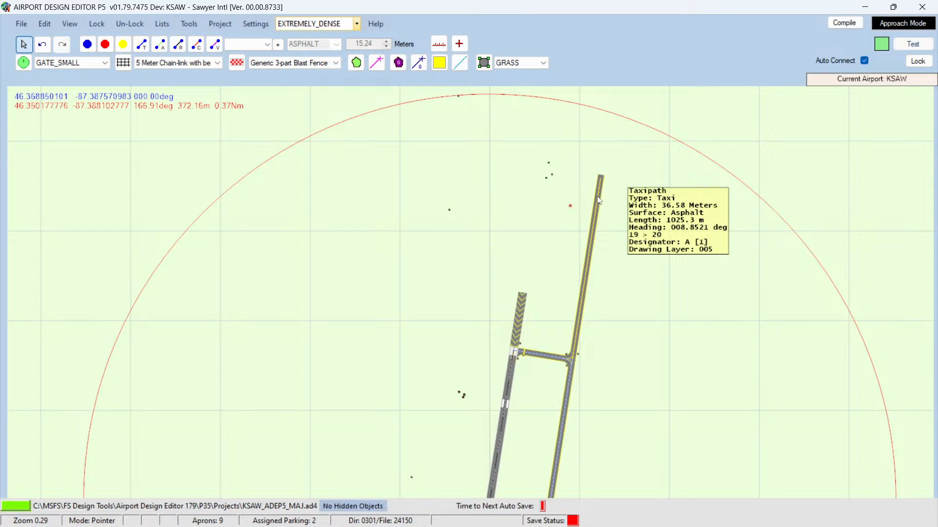
pyautogui.press('Delete')
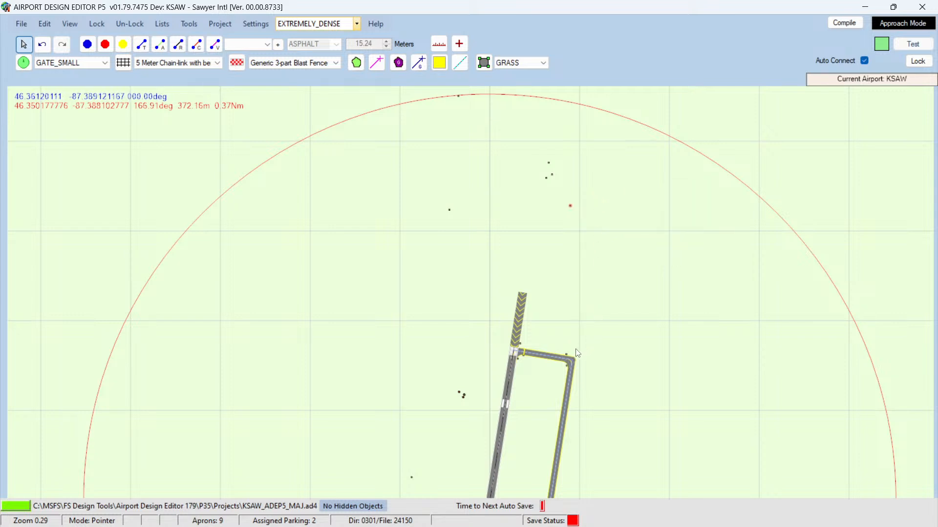
# Step: Delete the two leftover taxipath nodes north of the runway
pyautogui.moveTo(579, 357)
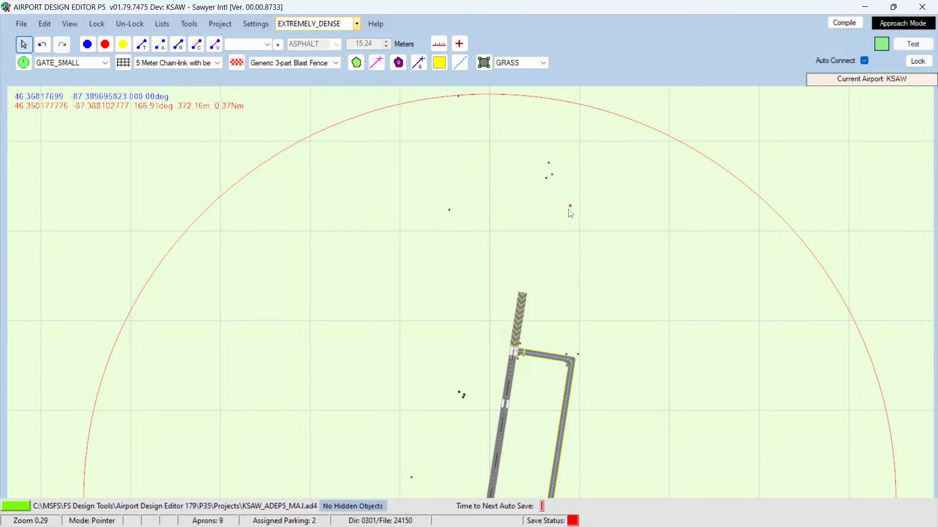
pyautogui.scroll(1, 573, 221)
pyautogui.scroll(5, 574, 222)
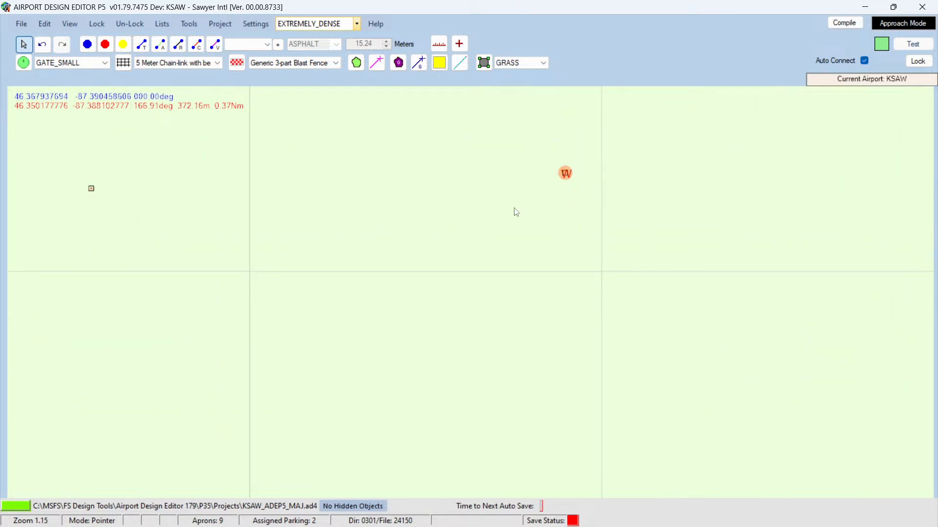
pyautogui.press('Up')
pyautogui.press('Up')
pyautogui.press('Up')
pyautogui.press('Up')
pyautogui.press('Up')
pyautogui.press('Up')
pyautogui.press('Up')
pyautogui.press('Up')
pyautogui.press('Up')
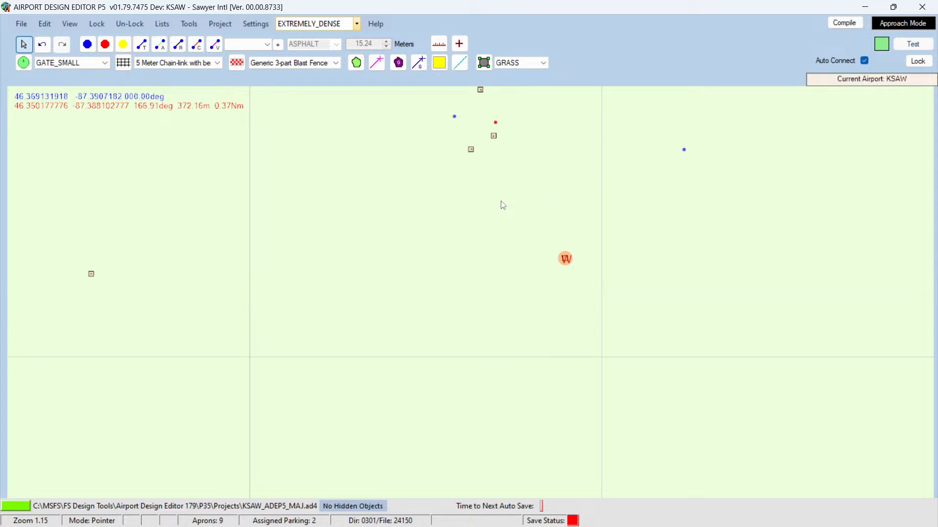
pyautogui.moveTo(481, 214)
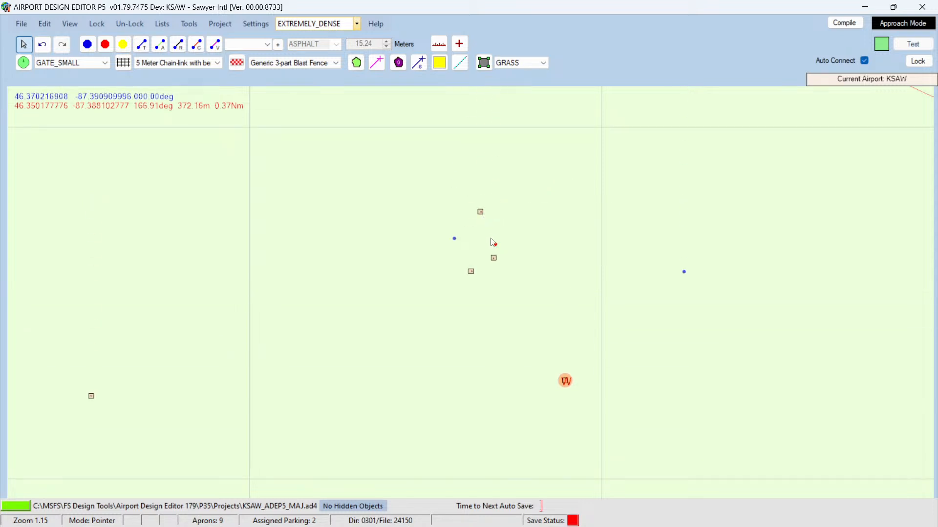
pyautogui.moveTo(496, 246)
pyautogui.click(684, 272)
pyautogui.press('Delete')
pyautogui.click(455, 239)
pyautogui.press('Delete')
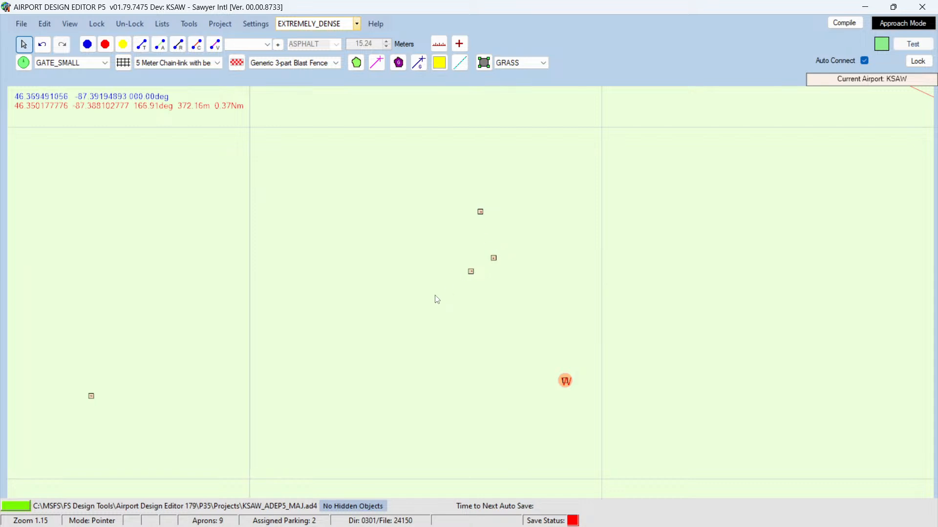
# Step: Examine the revised northern taxiway and the overall airport layout
pyautogui.scroll(-2, 438, 315)
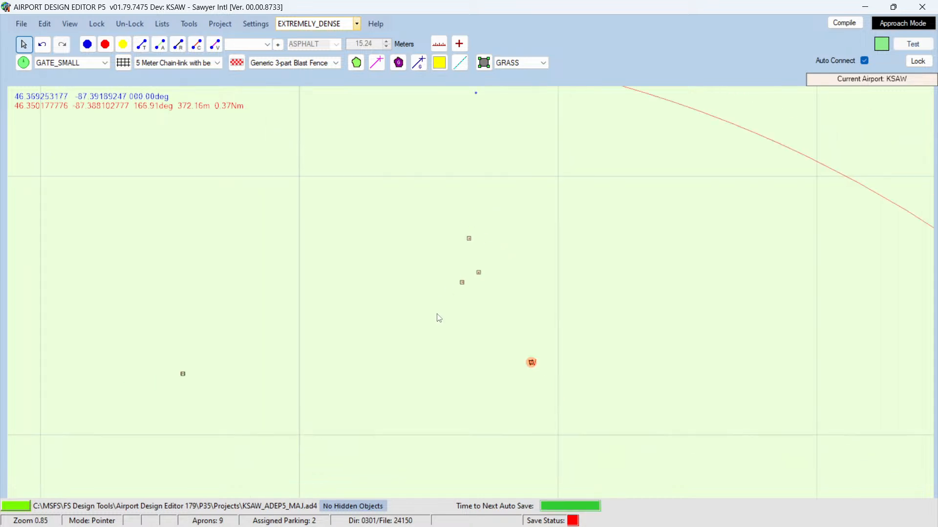
pyautogui.press('Down')
pyautogui.press('Down')
pyautogui.press('Down')
pyautogui.press('Down')
pyautogui.press('Down')
pyautogui.press('Down')
pyautogui.press('Down')
pyautogui.press('Down')
pyautogui.press('Down')
pyautogui.press('Down')
pyautogui.press('Down')
pyautogui.press('Down')
pyautogui.press('Down')
pyautogui.press('Down')
pyautogui.press('Down')
pyautogui.press('Down')
pyautogui.press('Down')
pyautogui.press('Down')
pyautogui.press('Down')
pyautogui.press('Down')
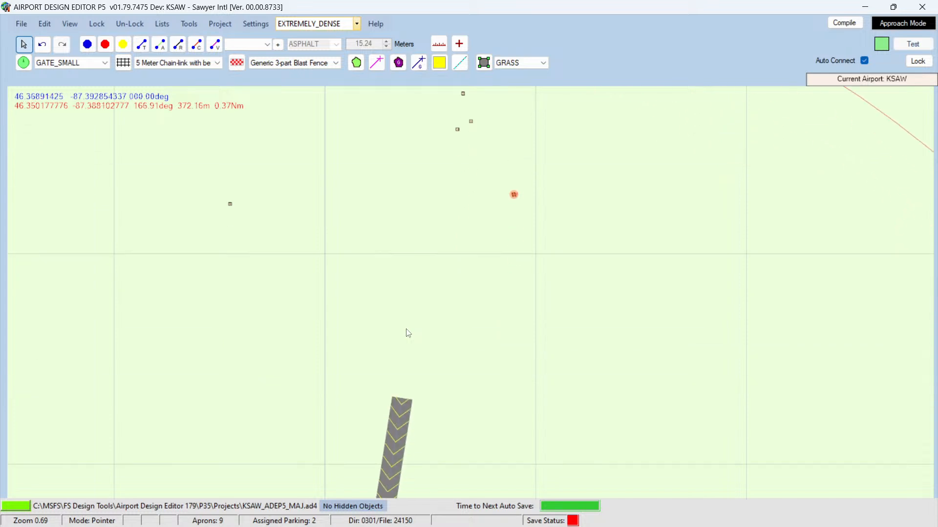
pyautogui.press('Down')
pyautogui.press('Down')
pyautogui.press('Down')
pyautogui.press('Down')
pyautogui.press('Down')
pyautogui.press('Down')
pyautogui.press('Down')
pyautogui.press('Down')
pyautogui.press('Down')
pyautogui.press('Down')
pyautogui.press('Down')
pyautogui.press('Down')
pyautogui.press('Down')
pyautogui.press('Down')
pyautogui.press('Down')
pyautogui.press('Down')
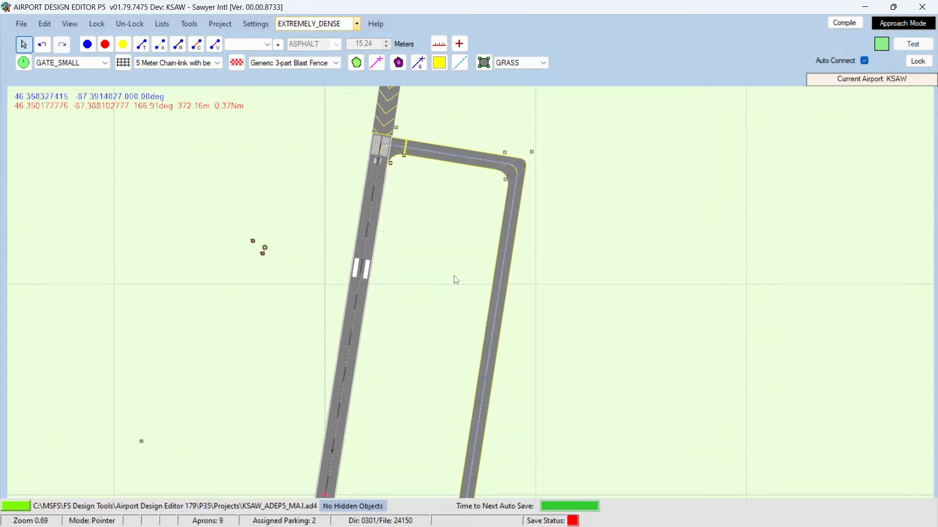
pyautogui.moveTo(533, 155)
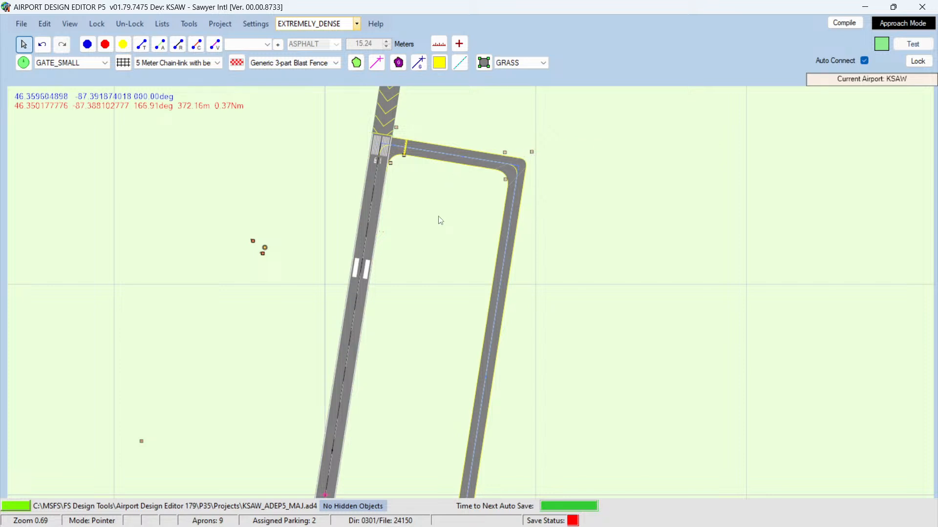
pyautogui.press('Up')
pyautogui.press('Up')
pyautogui.scroll(-3, 451, 302)
pyautogui.press('Down')
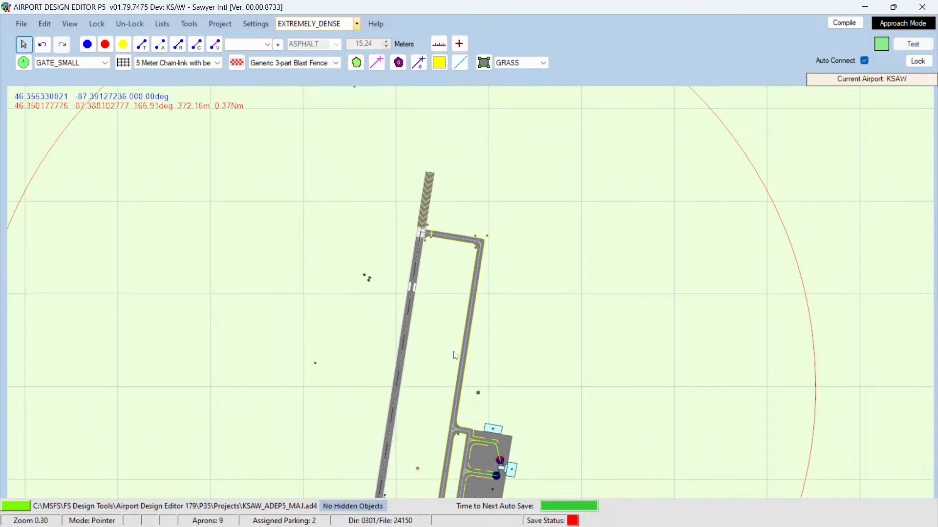
pyautogui.press('Down')
pyautogui.press('Down')
pyautogui.press('Down')
pyautogui.press('Down')
pyautogui.press('Down')
pyautogui.press('Down')
pyautogui.press('Down')
pyautogui.press('Down')
pyautogui.press('Down')
pyautogui.press('Down')
pyautogui.press('Down')
pyautogui.press('Down')
pyautogui.press('Down')
pyautogui.scroll(-2, 441, 340)
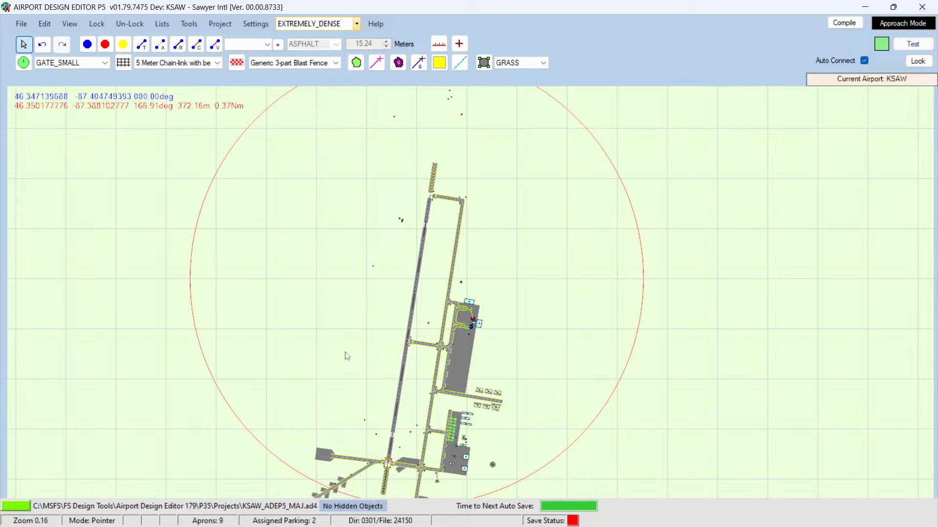
pyautogui.press('Down')
pyautogui.press('Down')
pyautogui.press('Down')
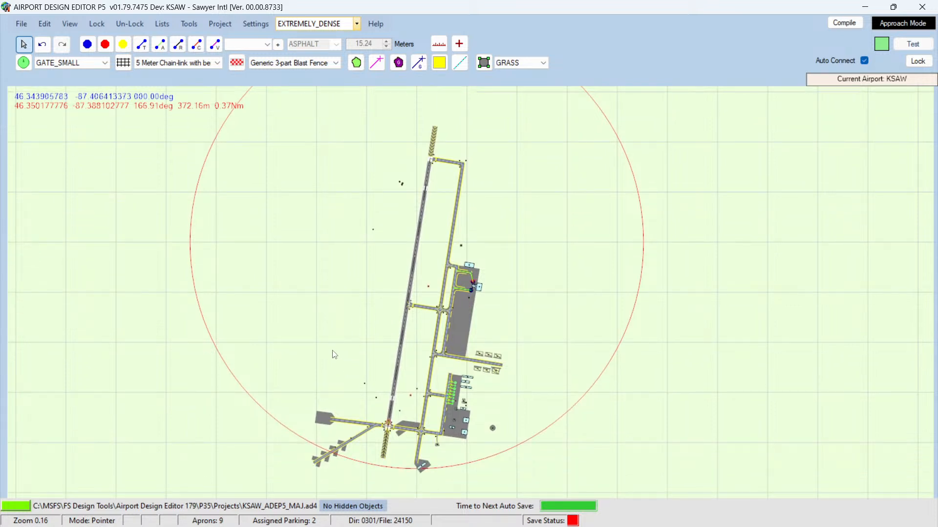
pyautogui.press('Down')
pyautogui.press('Down')
pyautogui.press('Up')
# Step: Switch to the browser to review runway 1/19 details on the AirNav page, then return to the editor
pyautogui.moveTo(153, 526)
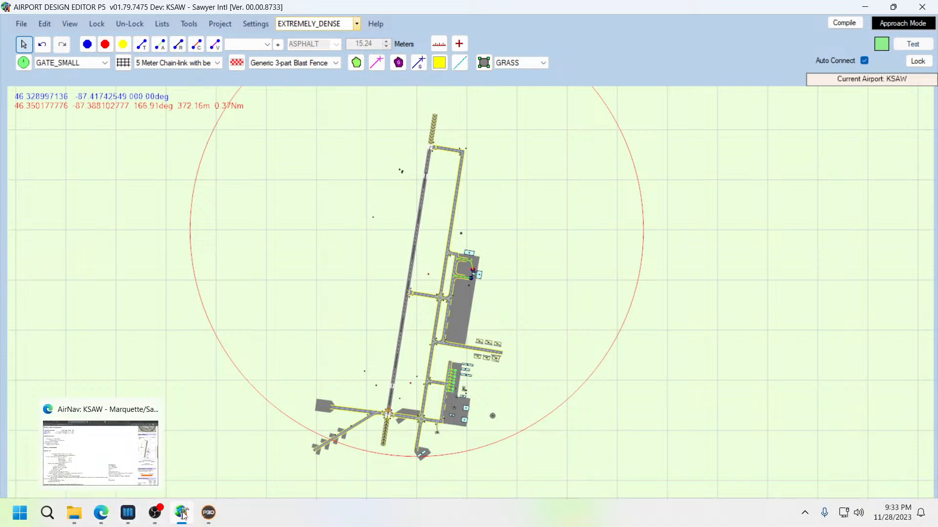
pyautogui.click(96, 516)
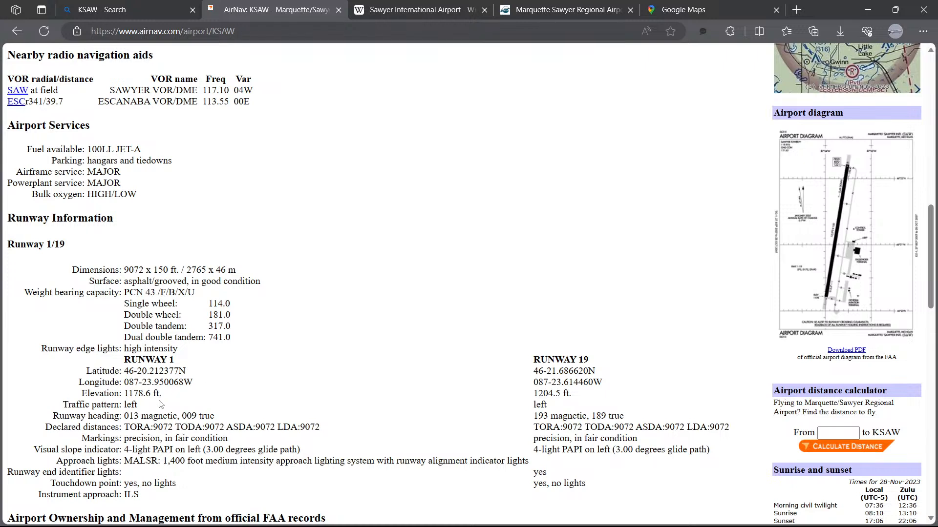
pyautogui.scroll(-2, 168, 412)
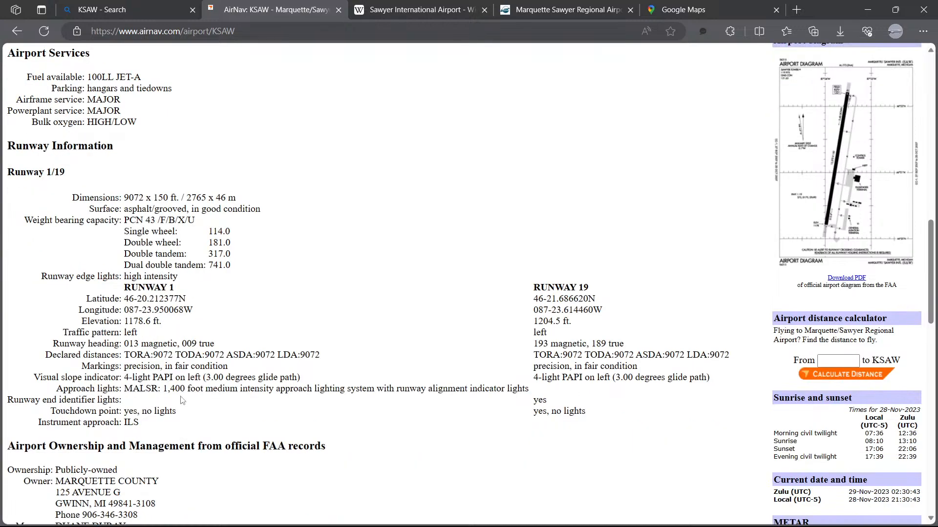
pyautogui.scroll(-2, 187, 393)
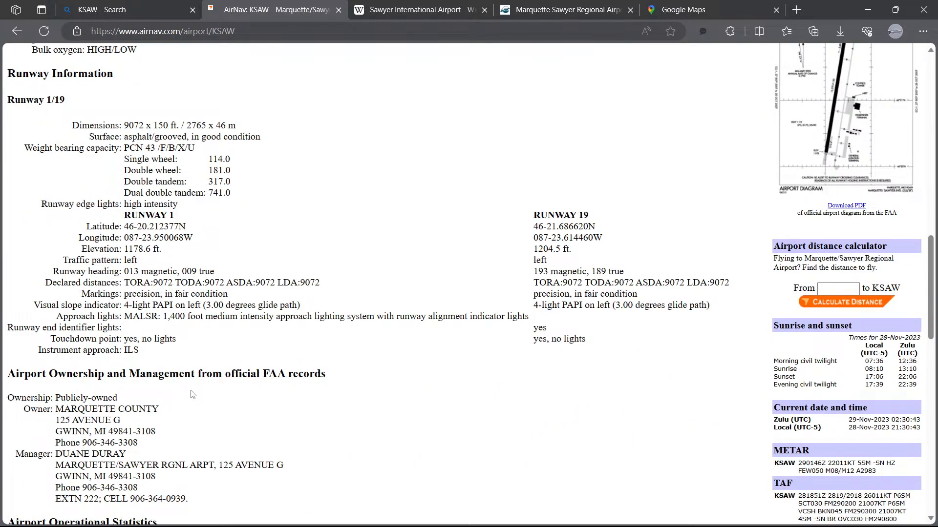
pyautogui.scroll(8, 192, 395)
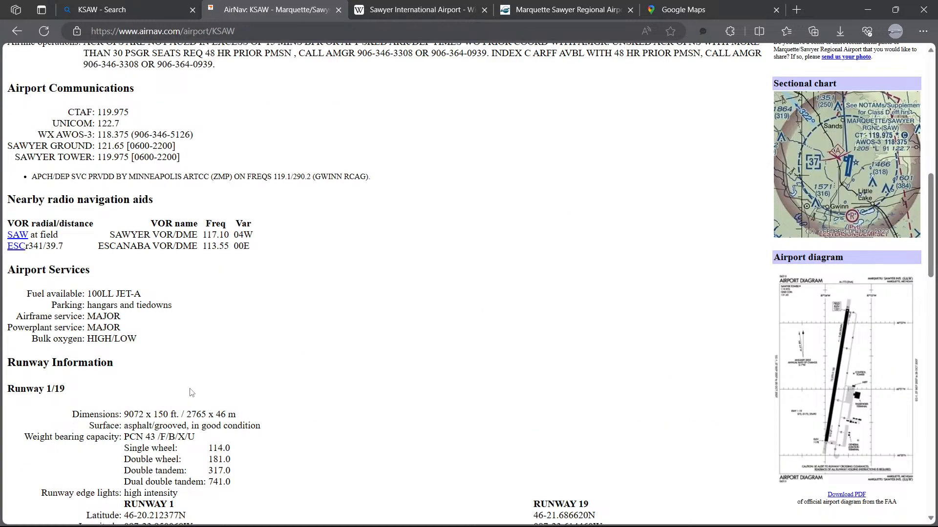
pyautogui.scroll(2, 191, 393)
pyautogui.scroll(-2, 219, 398)
pyautogui.moveTo(142, 521)
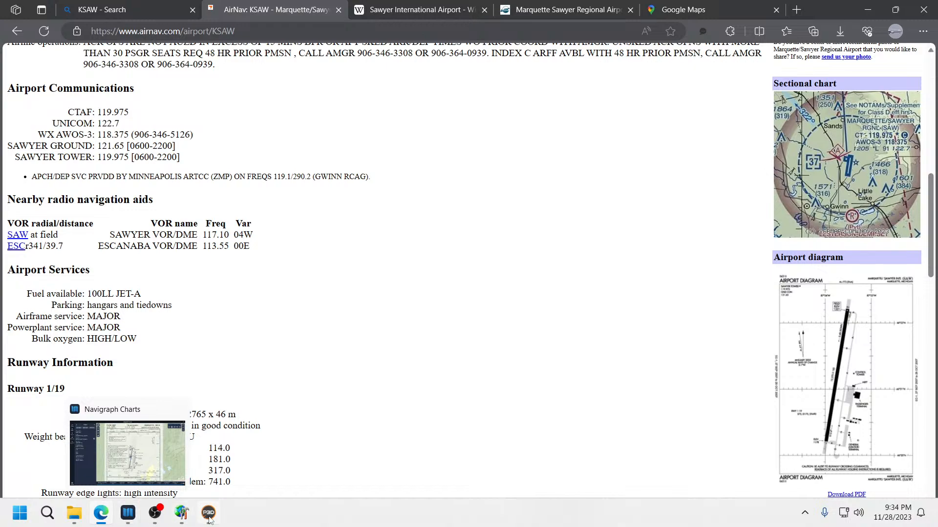
pyautogui.click(180, 517)
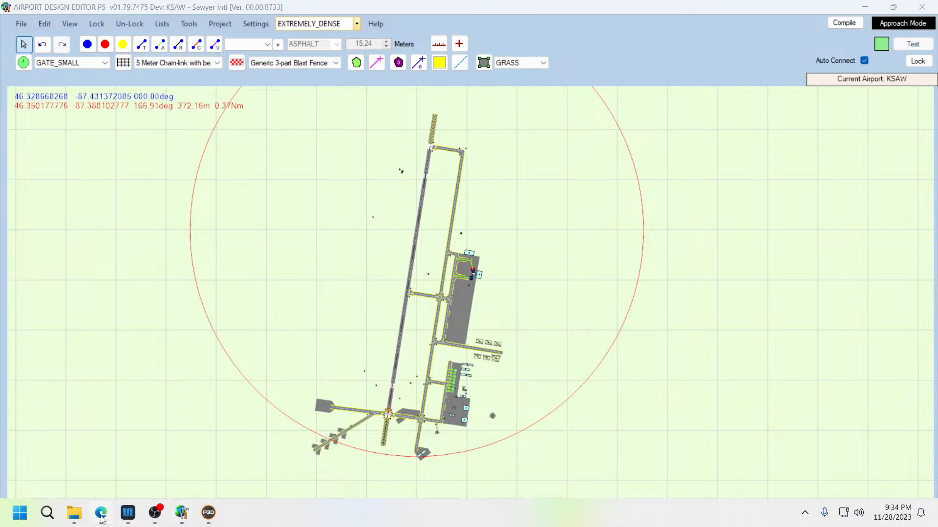
# Step: Switch to the browser and study the runway 1 threshold and nearby taxiways in Google Maps satellite view
pyautogui.click(101, 514)
pyautogui.click(415, 11)
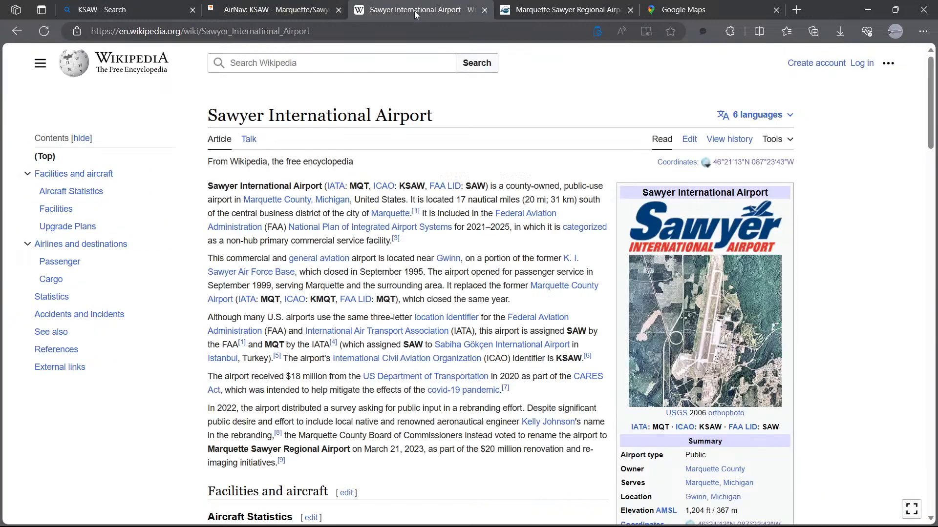
pyautogui.click(543, 9)
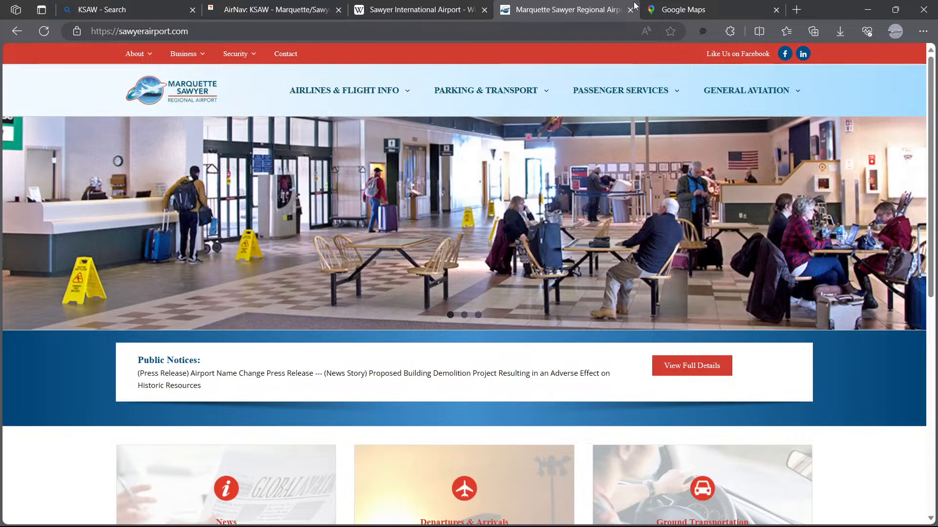
pyautogui.click(676, 9)
pyautogui.moveTo(369, 262); pyautogui.dragTo(416, 204)
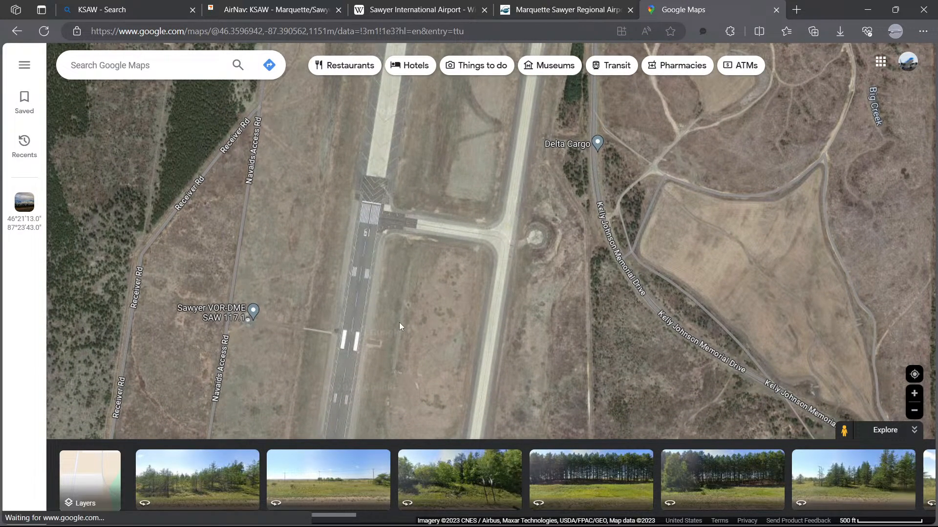
pyautogui.scroll(-2, 417, 204)
pyautogui.moveTo(406, 344); pyautogui.dragTo(423, 161)
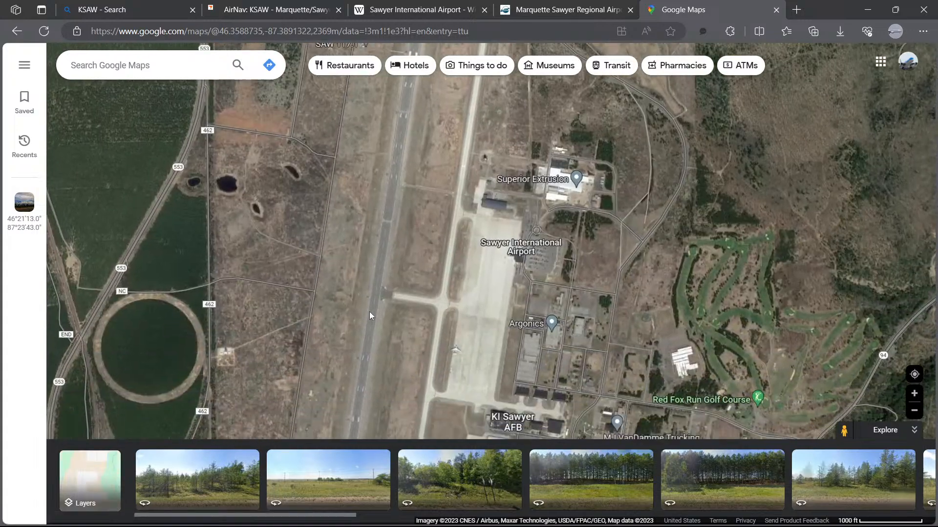
pyautogui.moveTo(373, 316); pyautogui.dragTo(421, 151)
pyautogui.scroll(5, 415, 263)
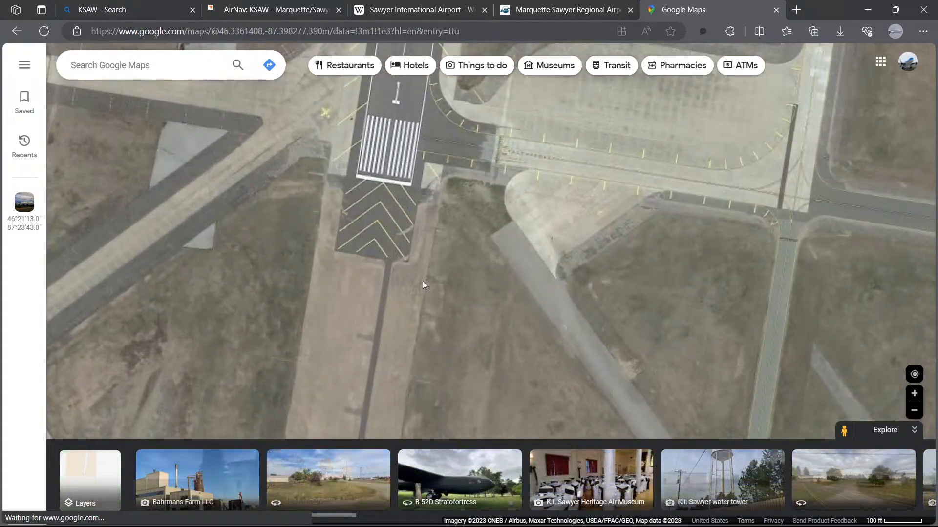
pyautogui.scroll(-1, 423, 280)
pyautogui.scroll(-1, 422, 280)
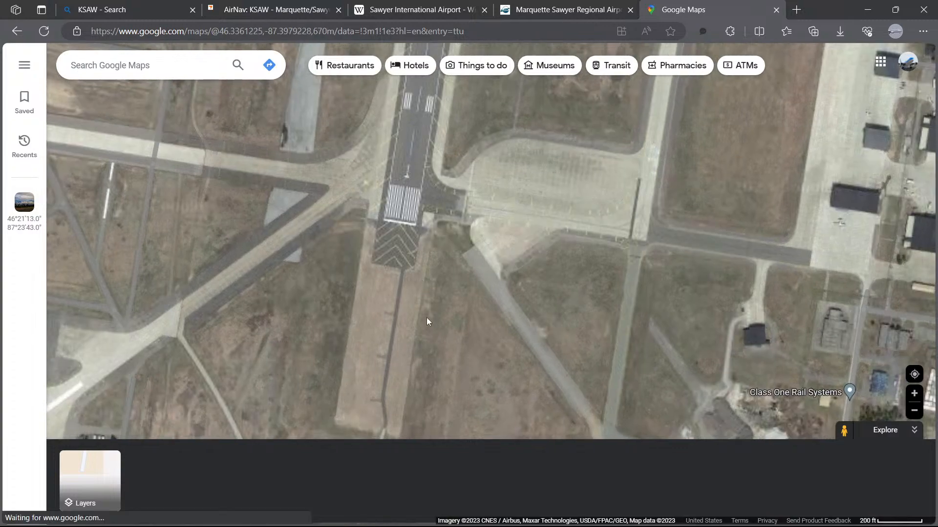
pyautogui.scroll(1, 429, 313)
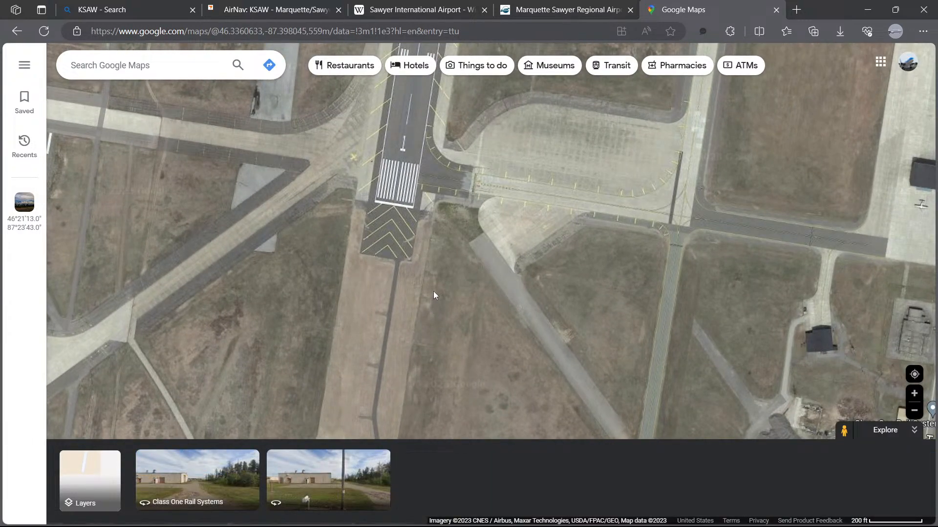
pyautogui.scroll(-1, 433, 291)
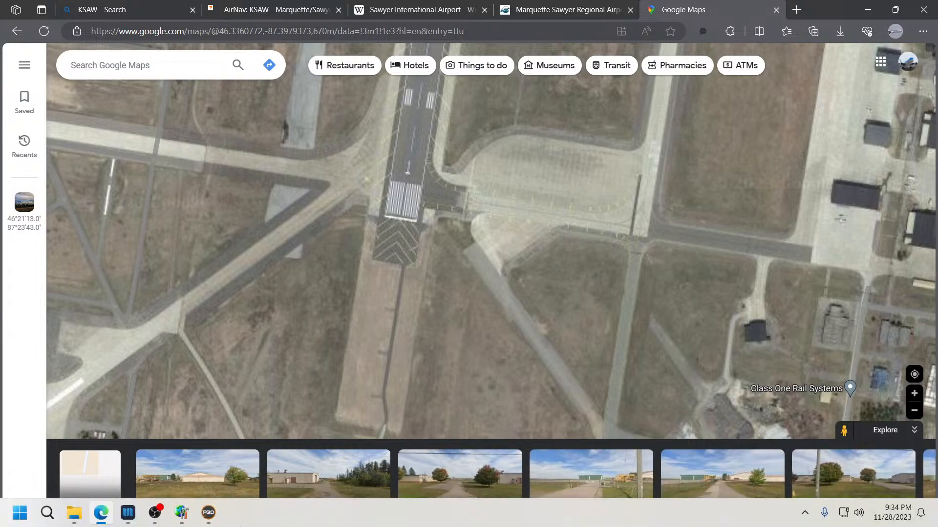
pyautogui.click(180, 515)
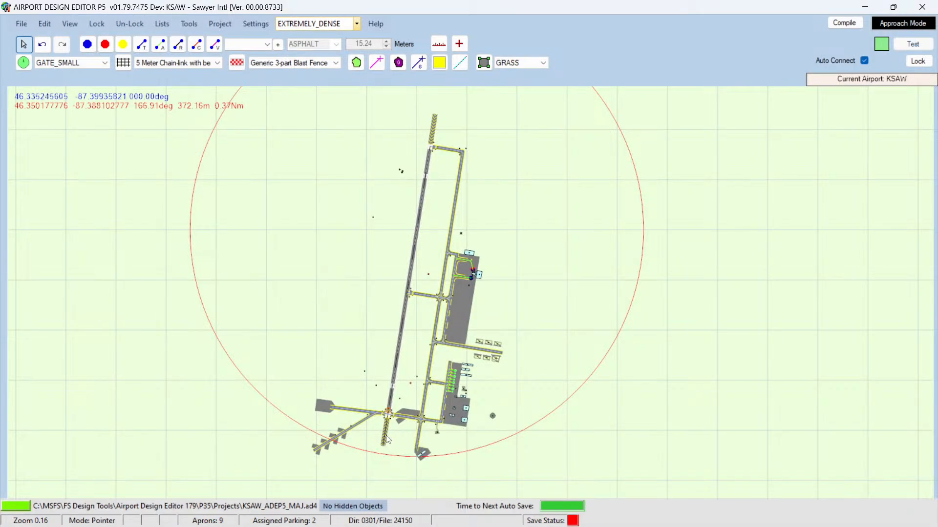
# Step: Inspect the runway 1 end and the runway 1/19 alignment in the airport layout
pyautogui.moveTo(387, 438)
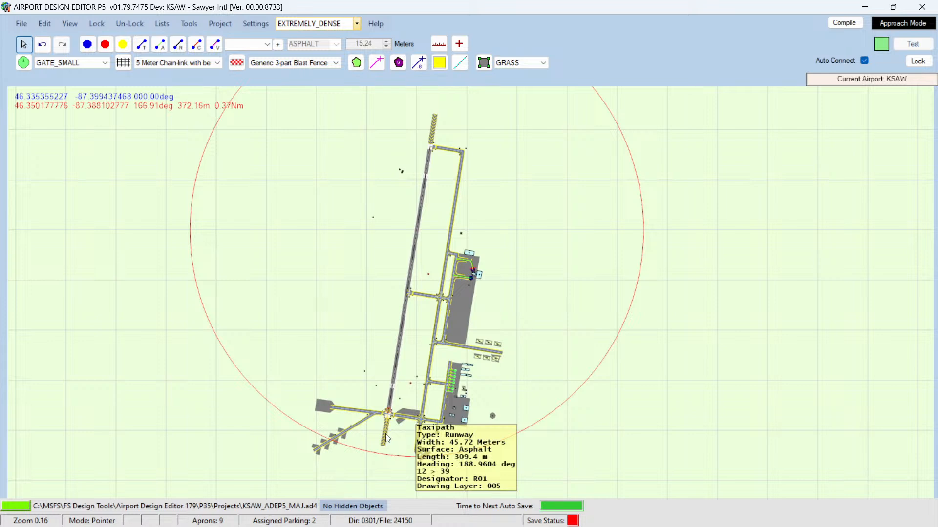
pyautogui.doubleClick(387, 438)
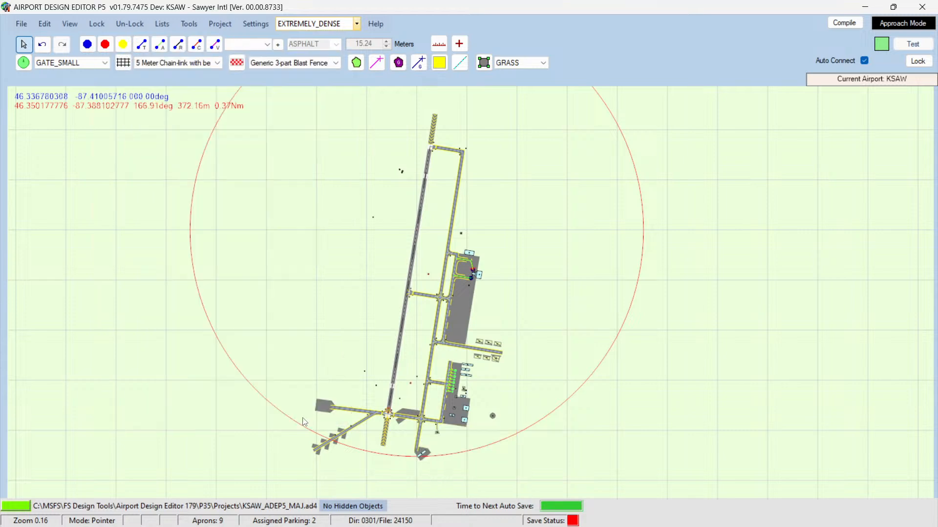
pyautogui.click(304, 420)
pyautogui.scroll(3, 400, 374)
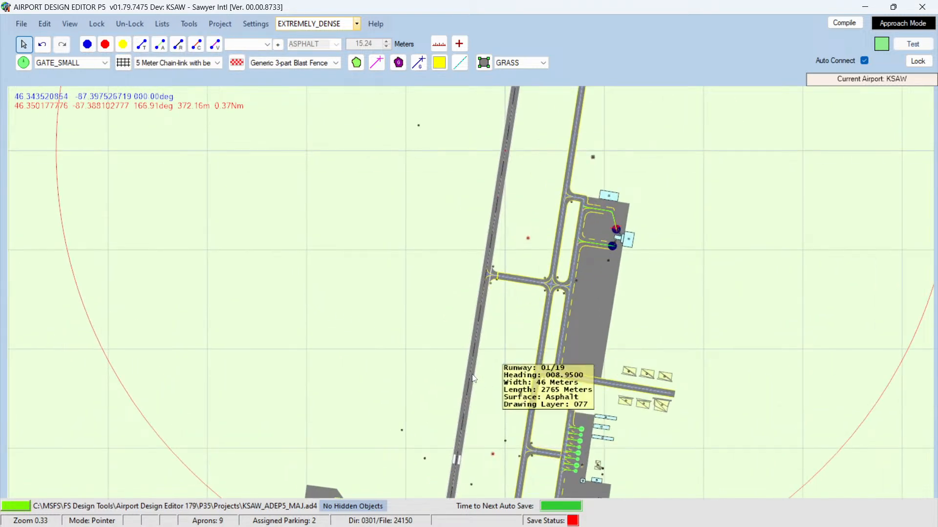
pyautogui.doubleClick(468, 377)
pyautogui.click(332, 416)
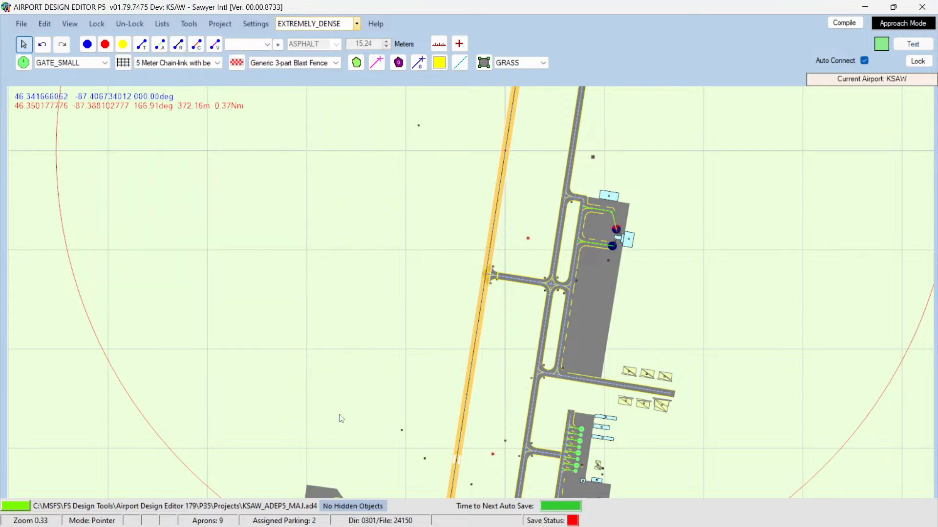
pyautogui.scroll(-3, 404, 398)
pyautogui.scroll(-1, 403, 398)
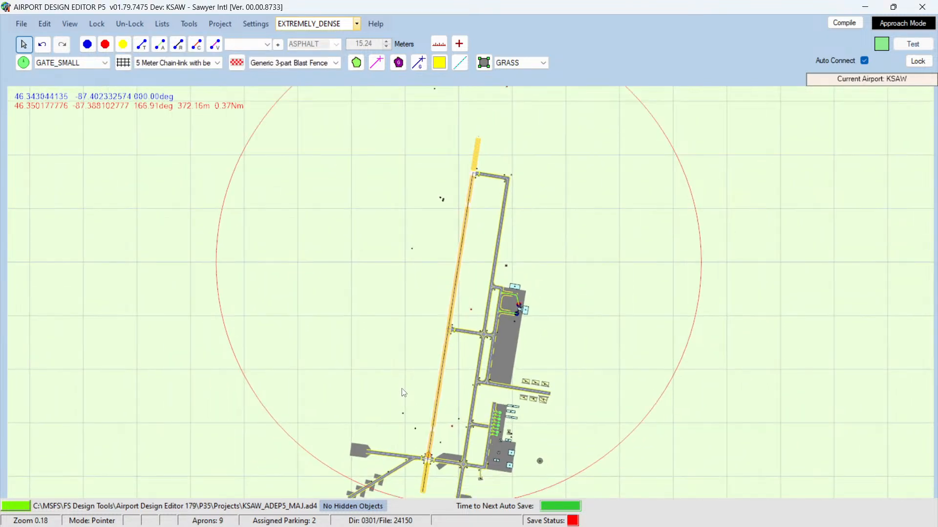
pyautogui.scroll(-1, 404, 386)
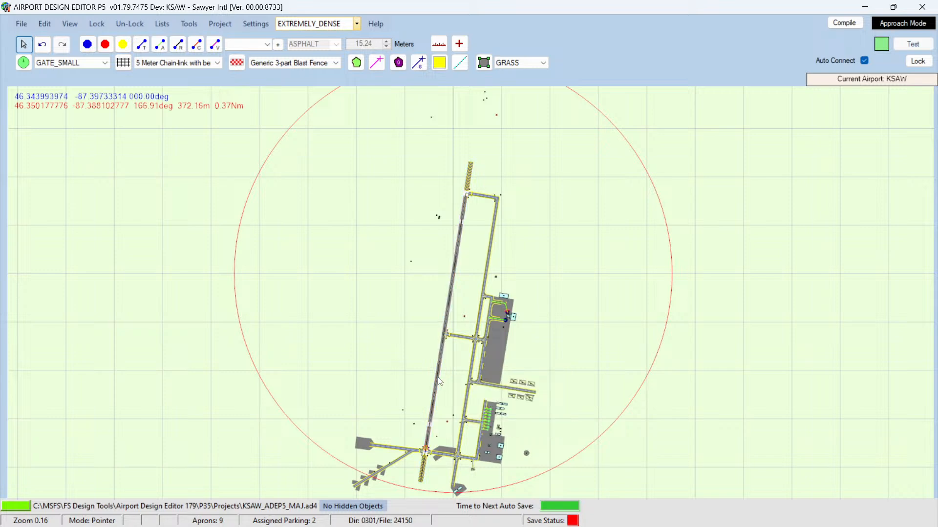
pyautogui.scroll(5, 439, 381)
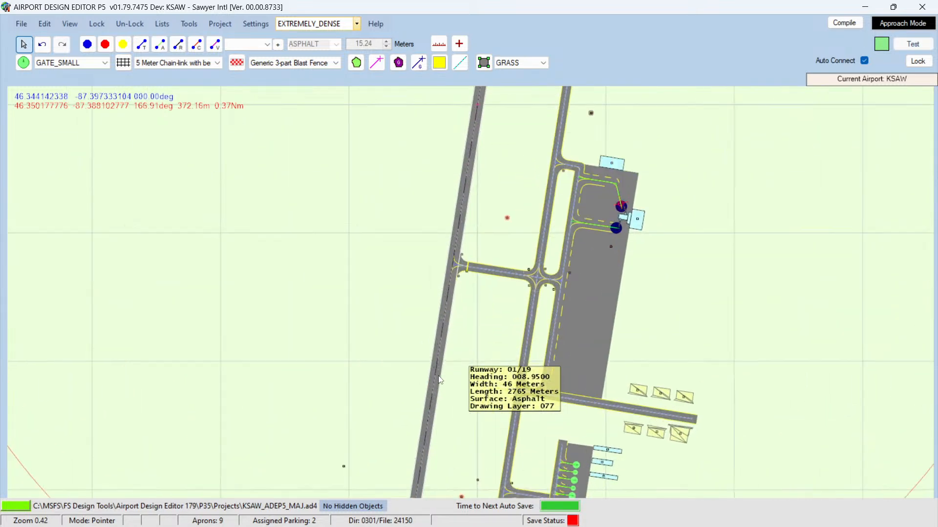
# Step: Open runway 1/19's properties and review its Pattern, Markings, Lights, Primary and Secondary settings
pyautogui.doubleClick(438, 382)
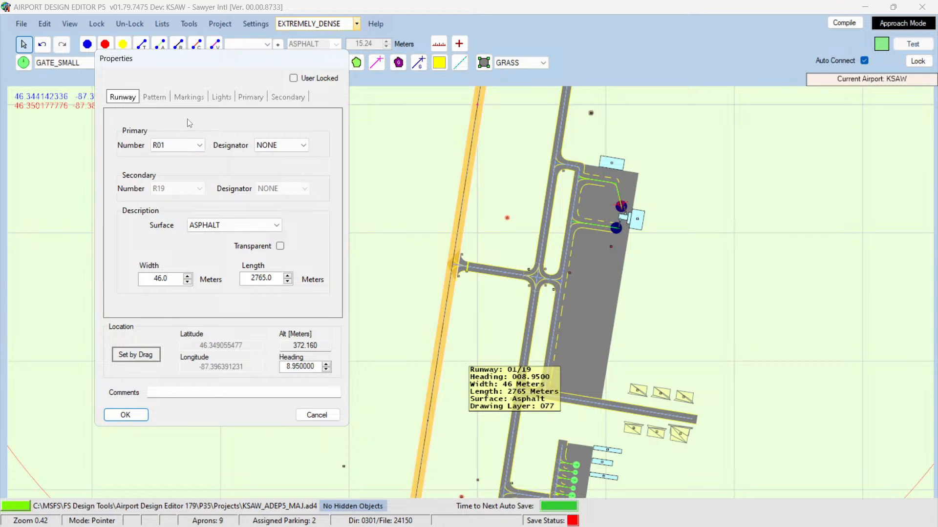
pyautogui.click(154, 98)
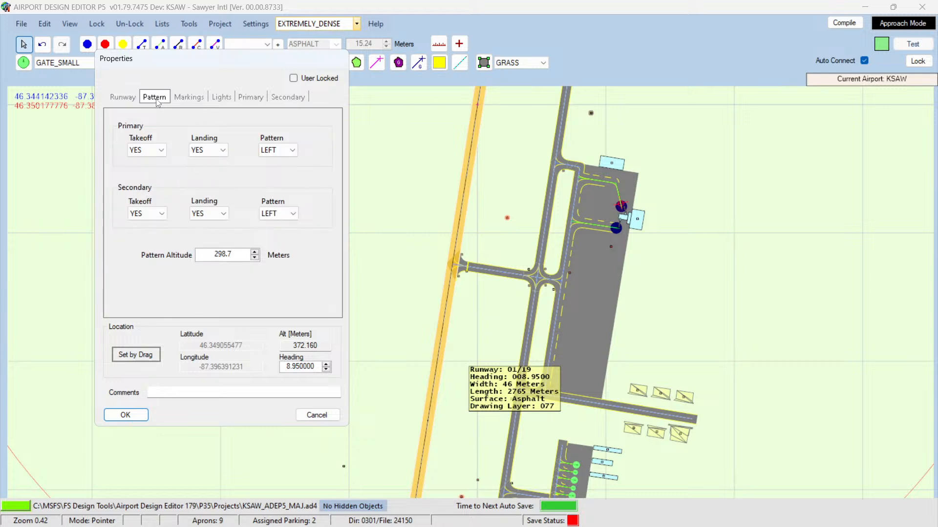
pyautogui.click(189, 98)
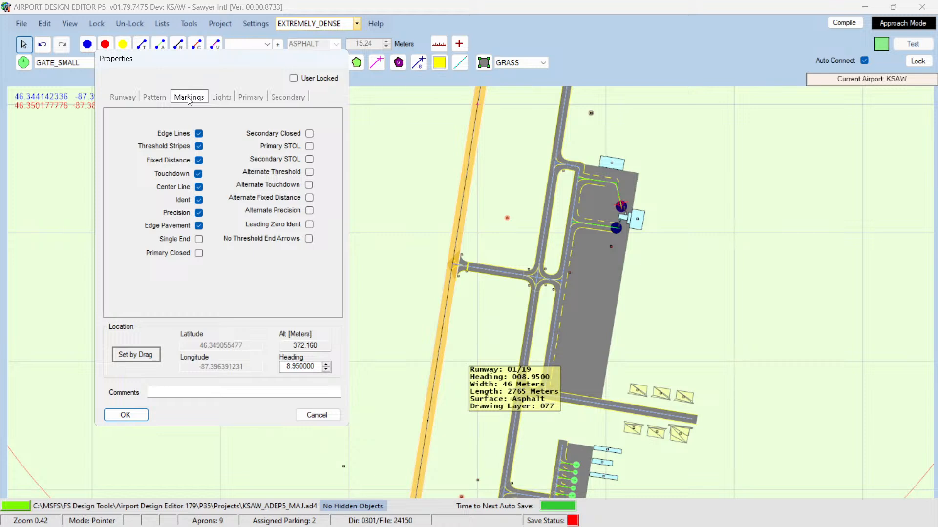
pyautogui.click(222, 99)
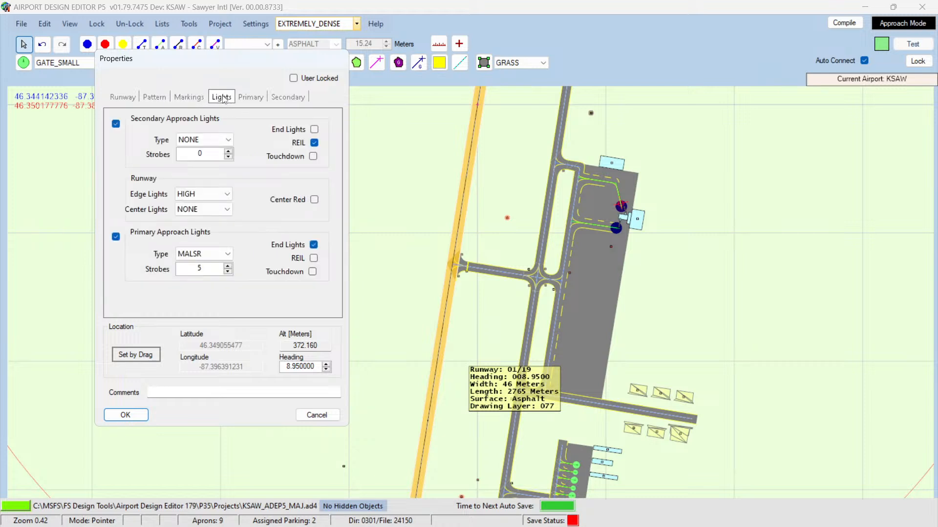
pyautogui.click(257, 98)
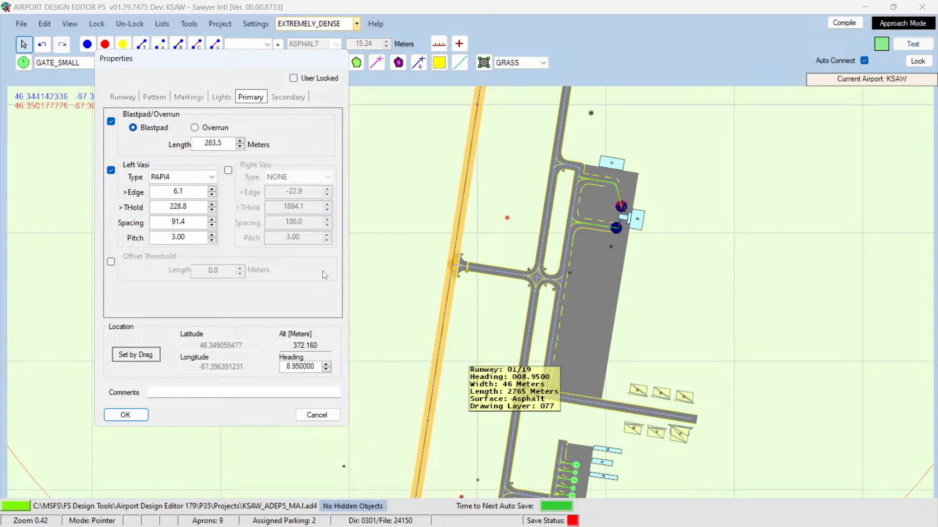
pyautogui.click(291, 97)
pyautogui.click(254, 97)
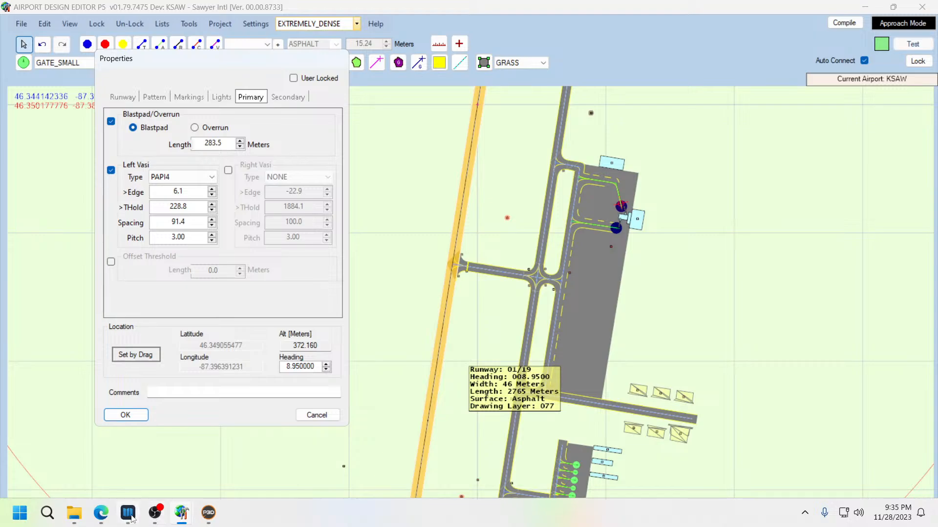
# Step: Switch to Navigraph Charts and study the KSAW airport chart around both runway ends and taxiways
pyautogui.click(128, 513)
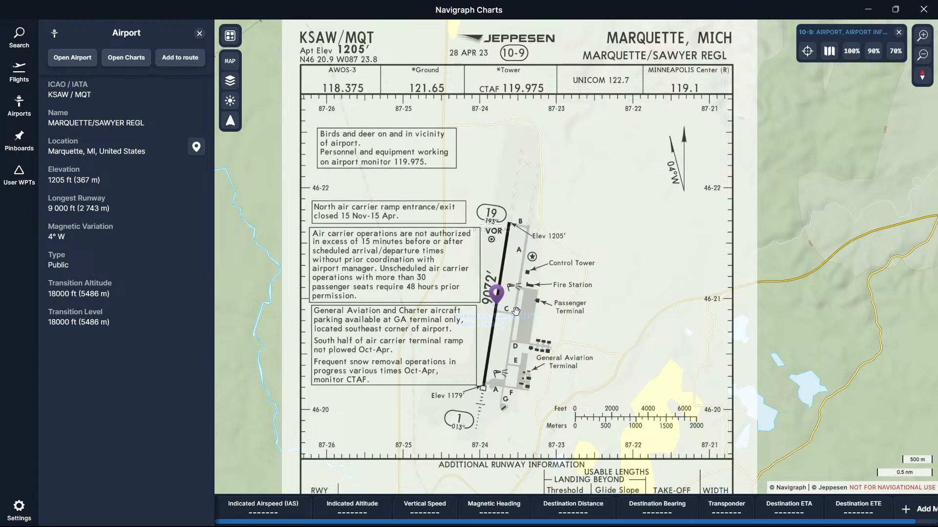
pyautogui.scroll(3, 513, 320)
pyautogui.moveTo(495, 405); pyautogui.dragTo(601, 310)
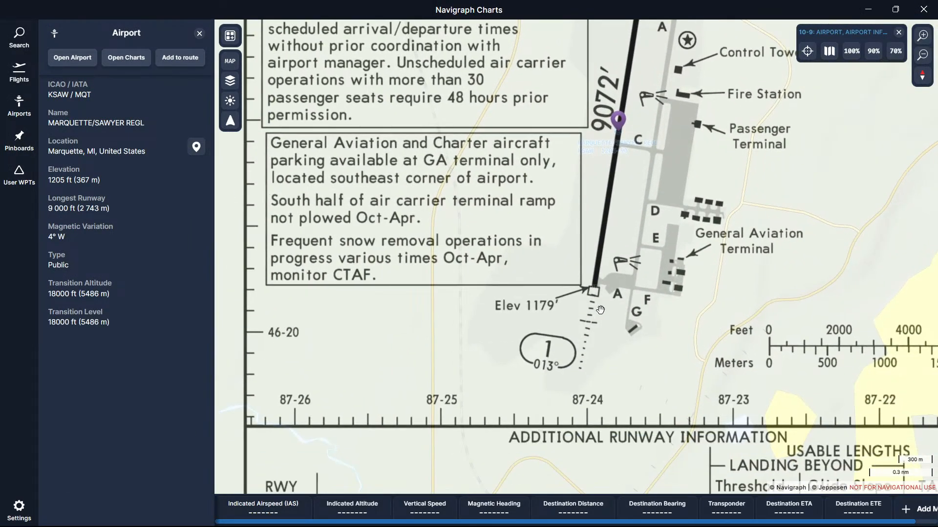
pyautogui.scroll(3, 601, 310)
pyautogui.scroll(-4, 599, 311)
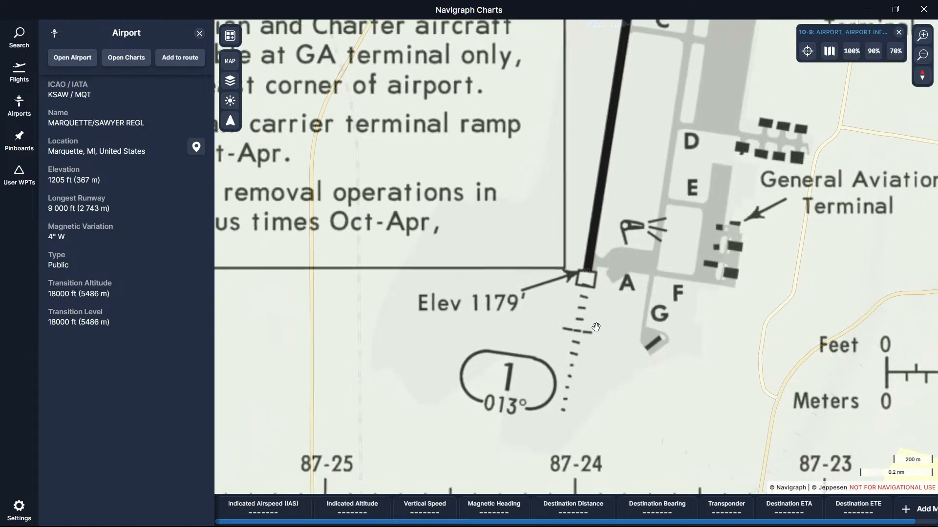
pyautogui.scroll(-3, 596, 330)
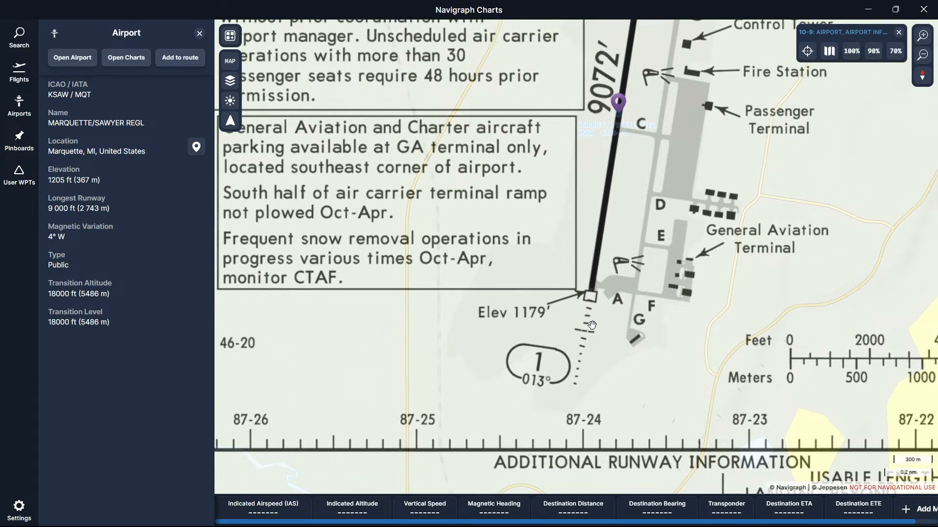
pyautogui.moveTo(624, 129); pyautogui.dragTo(594, 303)
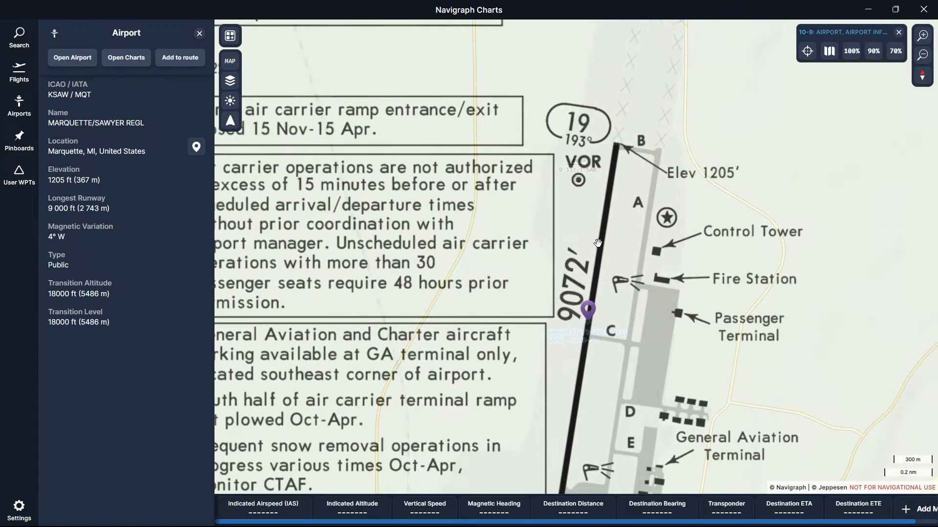
pyautogui.moveTo(619, 146); pyautogui.dragTo(597, 215)
pyautogui.scroll(5, 601, 223)
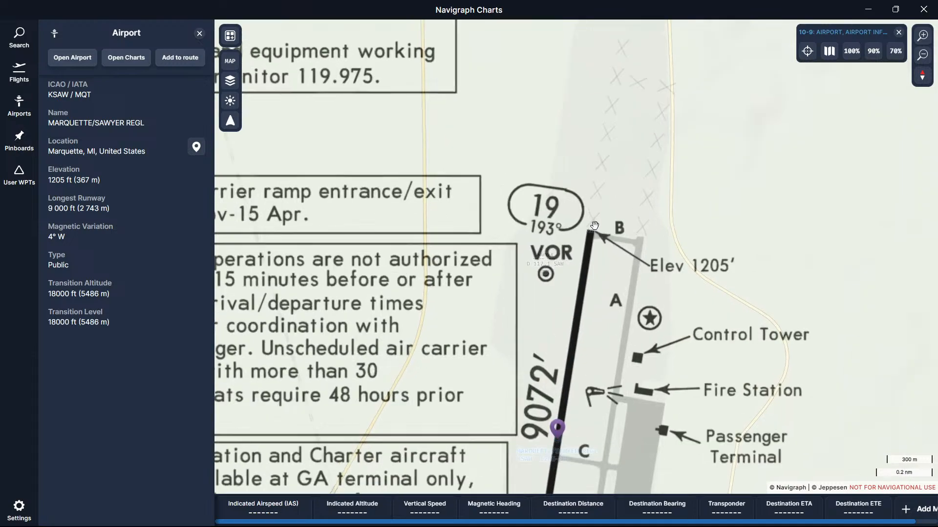
pyautogui.scroll(-6, 601, 223)
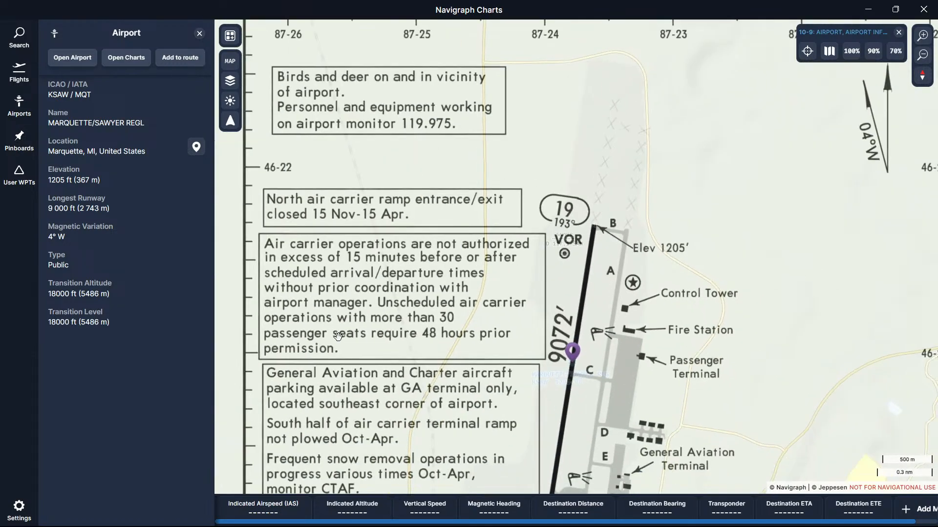
# Step: Switch to the browser and view the AirNav airport diagram image in a new tab, then close it
pyautogui.click(127, 513)
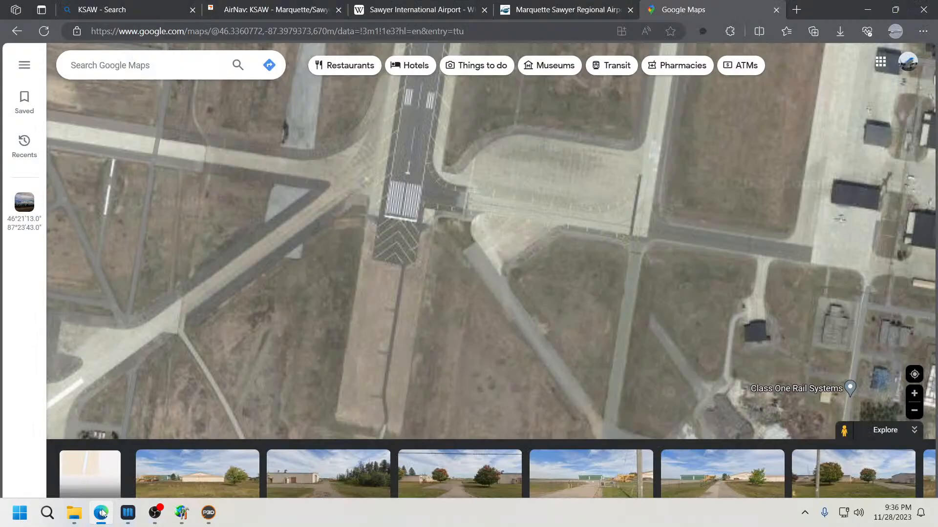
pyautogui.click(258, 8)
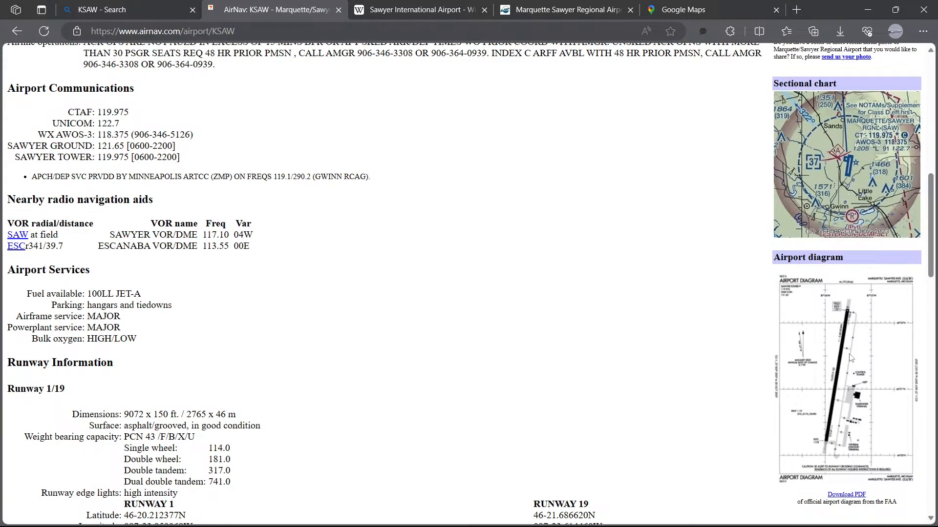
pyautogui.rightClick(815, 340)
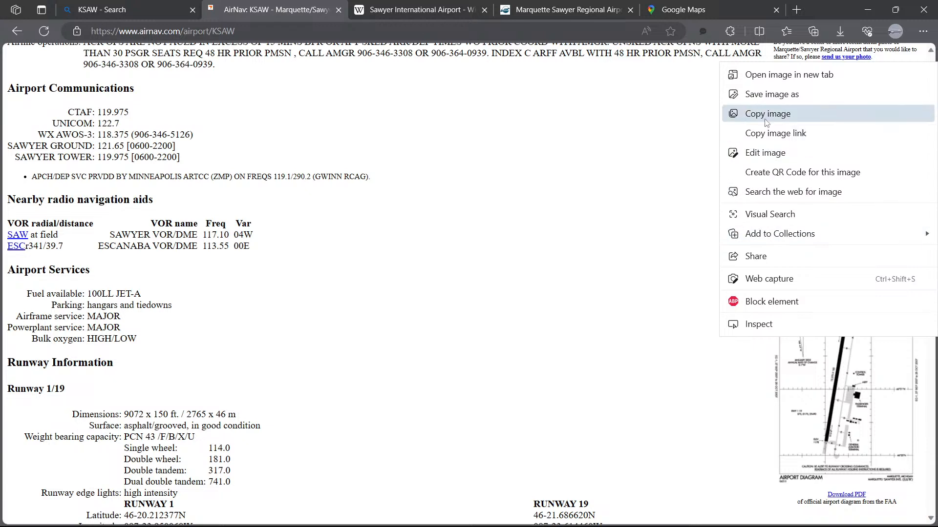
pyautogui.click(768, 78)
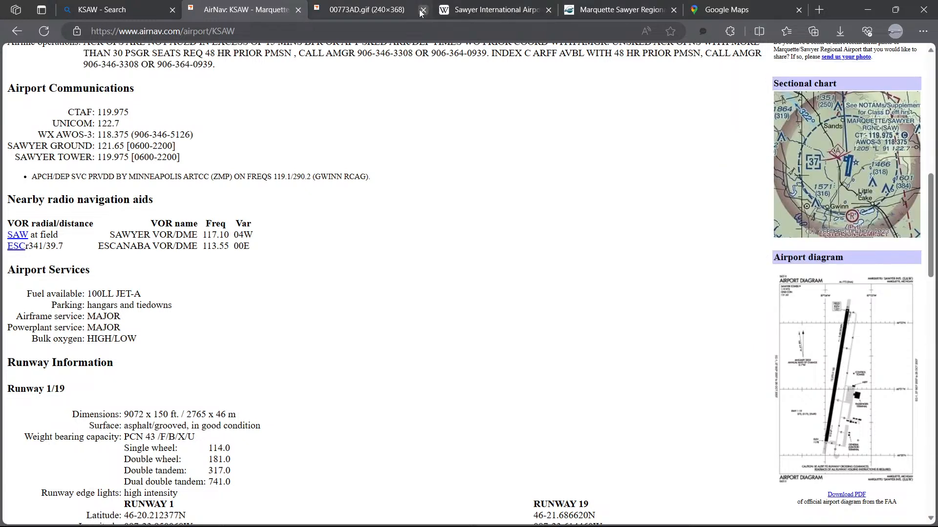
pyautogui.click(366, 10)
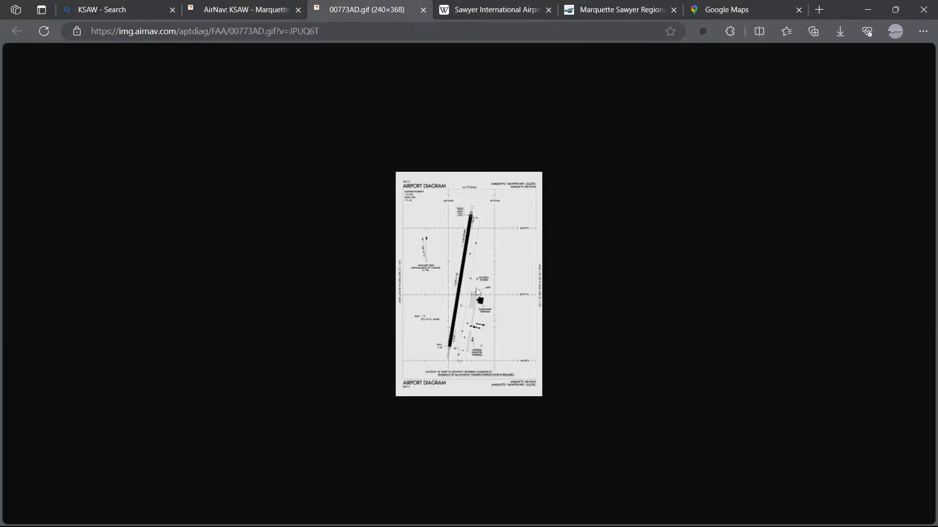
pyautogui.click(423, 9)
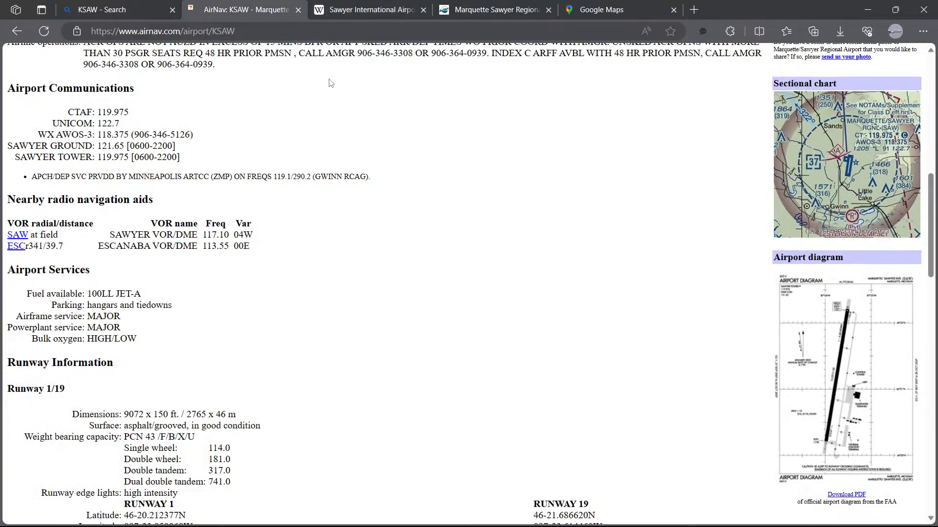
# Step: Open the FAA airport diagram PDF, study the runway and taxiway layout, then close its tab
pyautogui.click(836, 495)
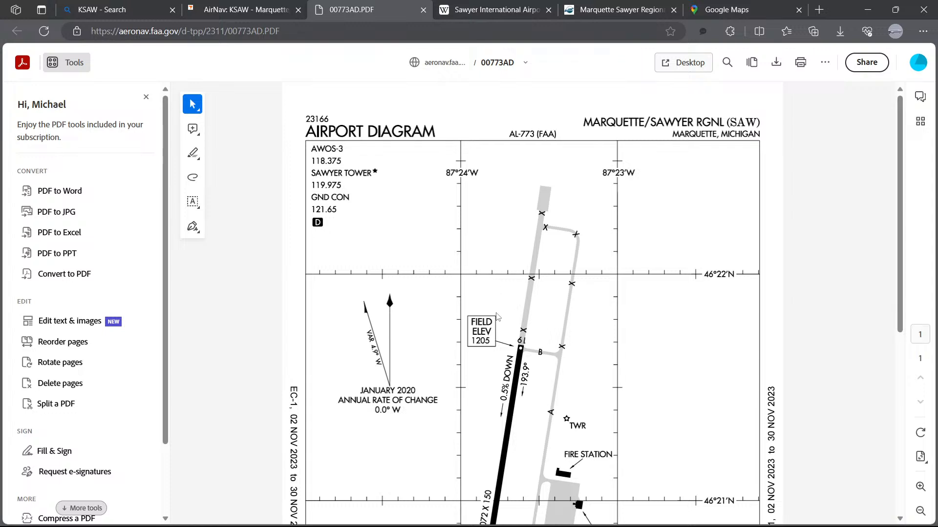
pyautogui.moveTo(480, 392); pyautogui.dragTo(484, 322)
pyautogui.click(479, 370)
pyautogui.scroll(-7, 484, 370)
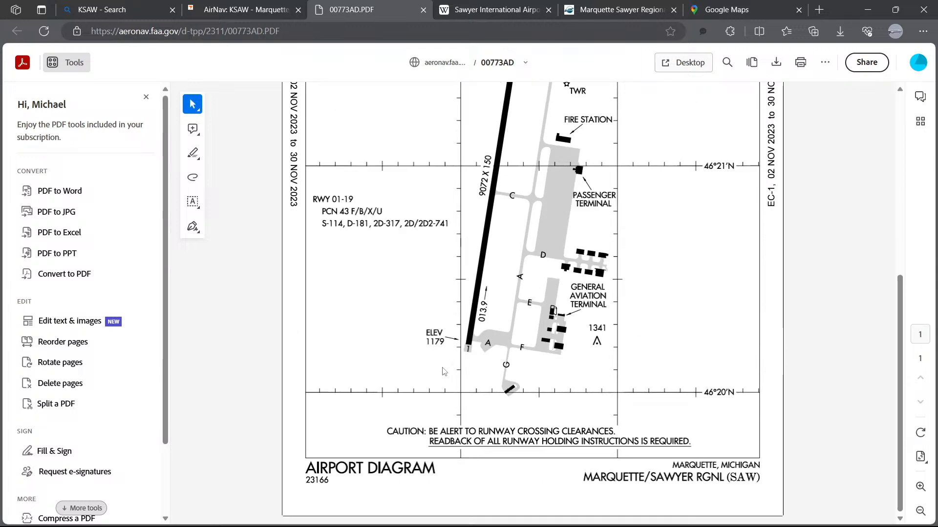
pyautogui.scroll(3, 427, 367)
pyautogui.scroll(2, 415, 356)
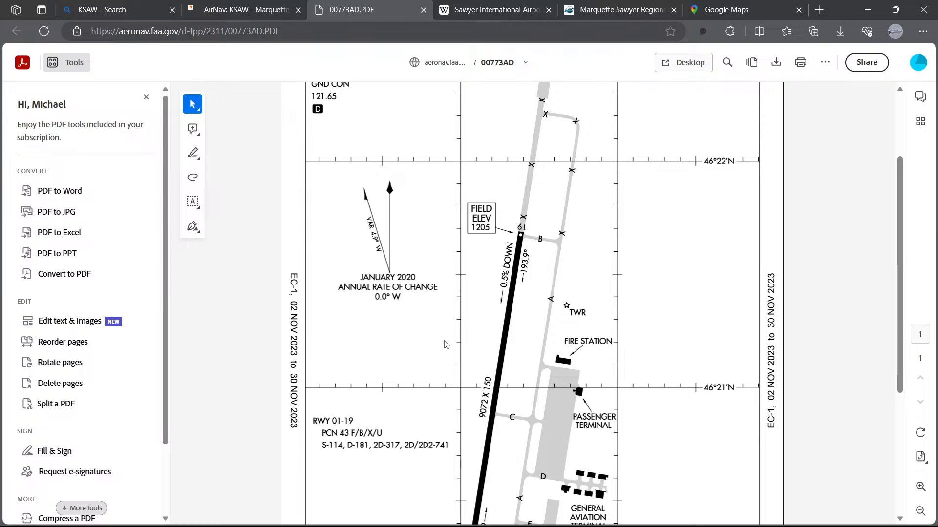
pyautogui.scroll(1, 445, 345)
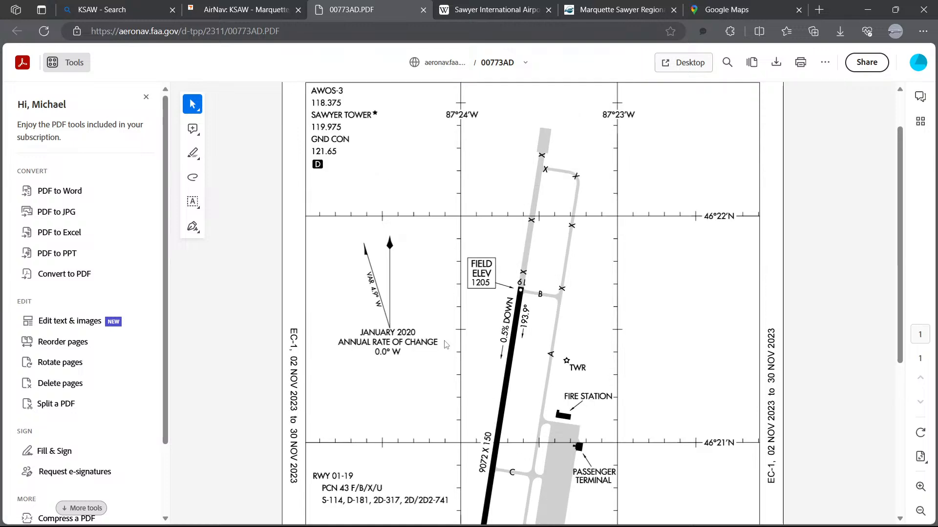
pyautogui.scroll(-5, 465, 246)
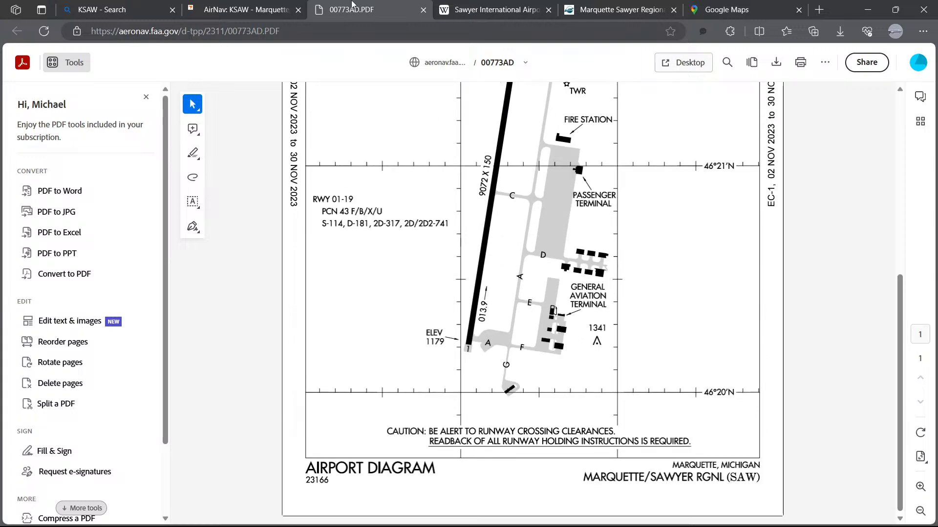
pyautogui.click(423, 9)
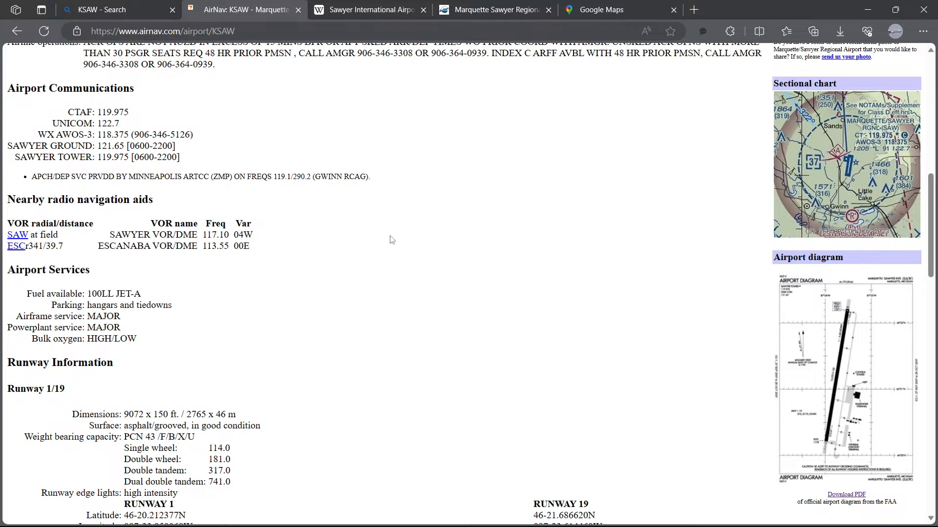
# Step: Scroll through the AirNav runway 1/19 information and additional remarks
pyautogui.scroll(-4, 423, 272)
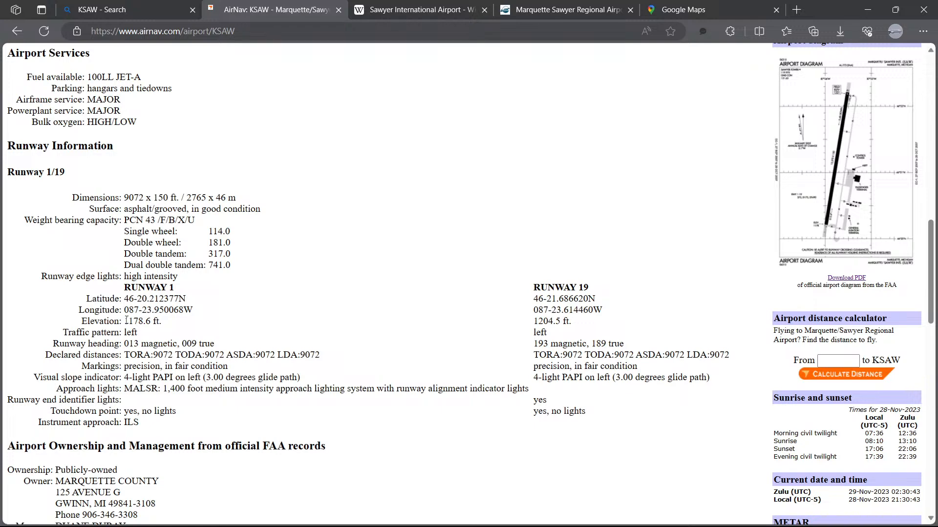
pyautogui.scroll(-1, 228, 324)
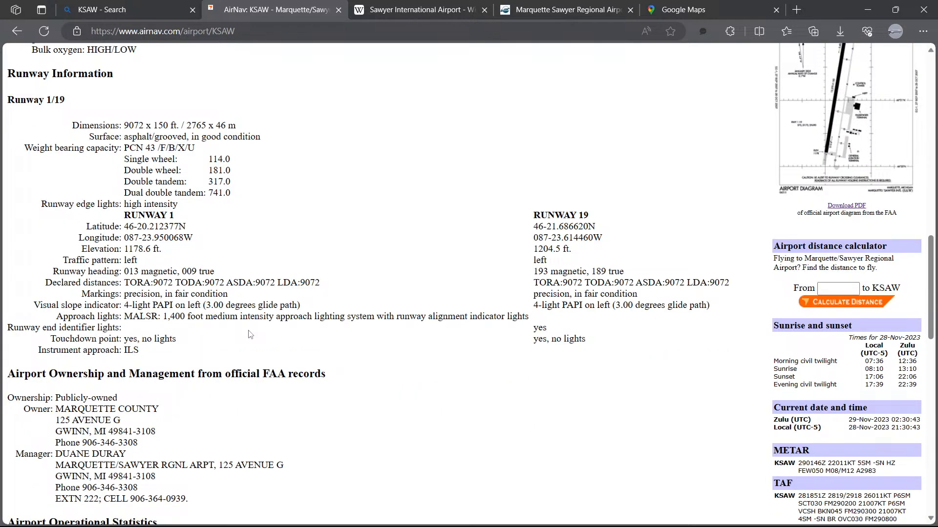
pyautogui.scroll(-3, 250, 334)
pyautogui.scroll(-1, 355, 316)
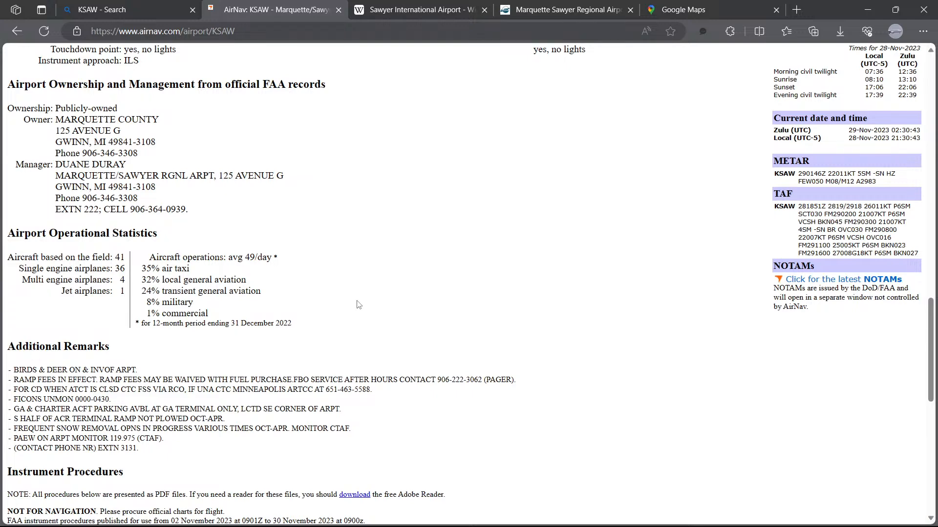
# Step: Scroll through the AirNav page's location, airport operations, communications and runway information sections
pyautogui.scroll(-3, 359, 305)
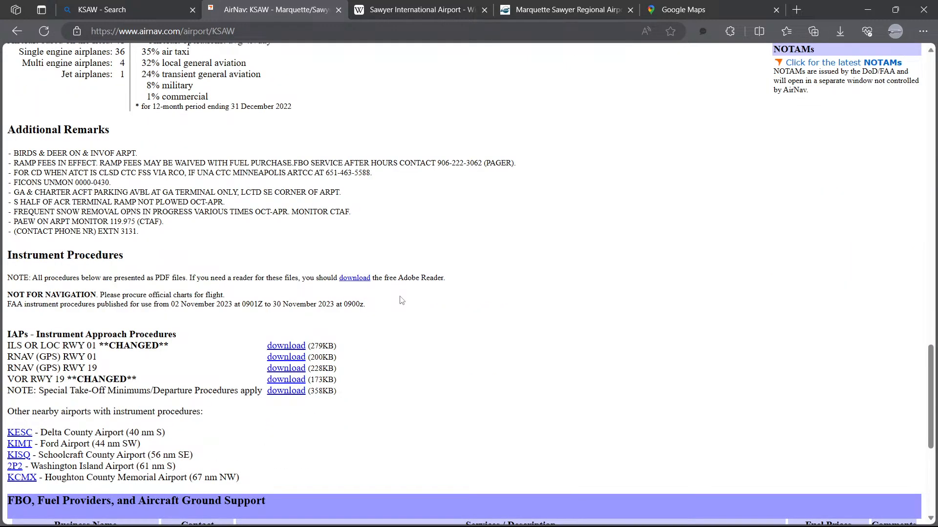
pyautogui.scroll(5, 400, 300)
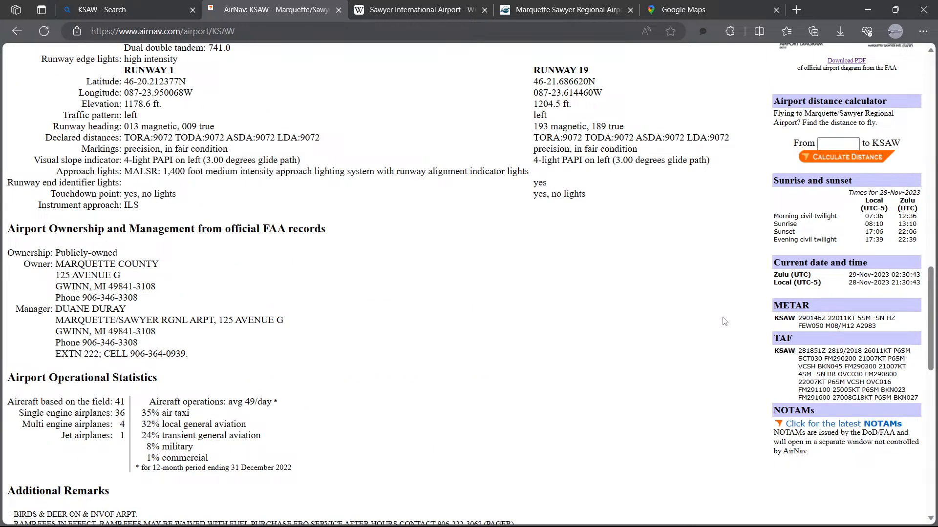
pyautogui.scroll(2, 724, 321)
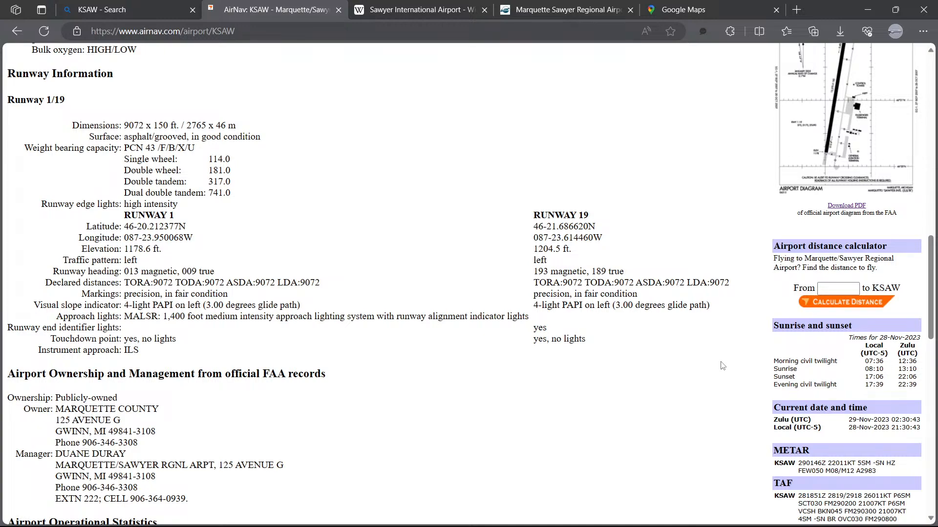
pyautogui.scroll(2, 722, 366)
pyautogui.scroll(5, 719, 363)
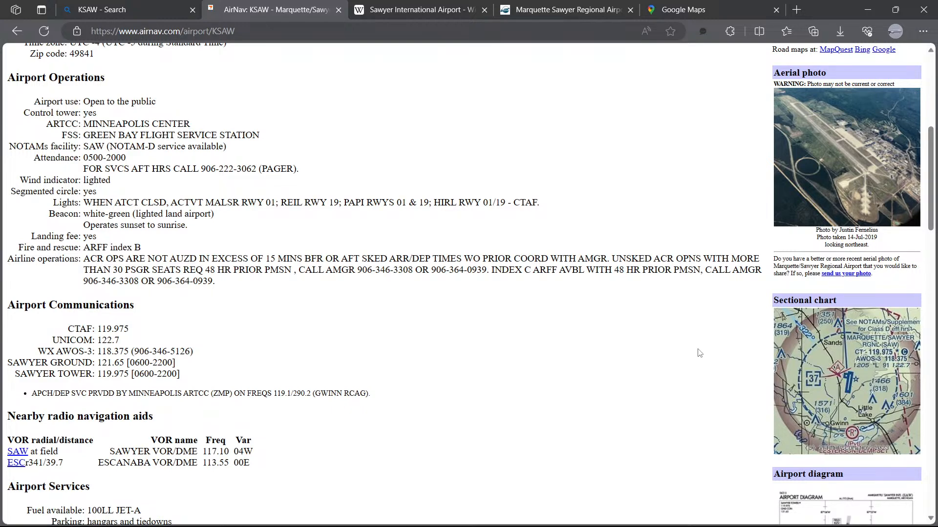
pyautogui.scroll(3, 696, 352)
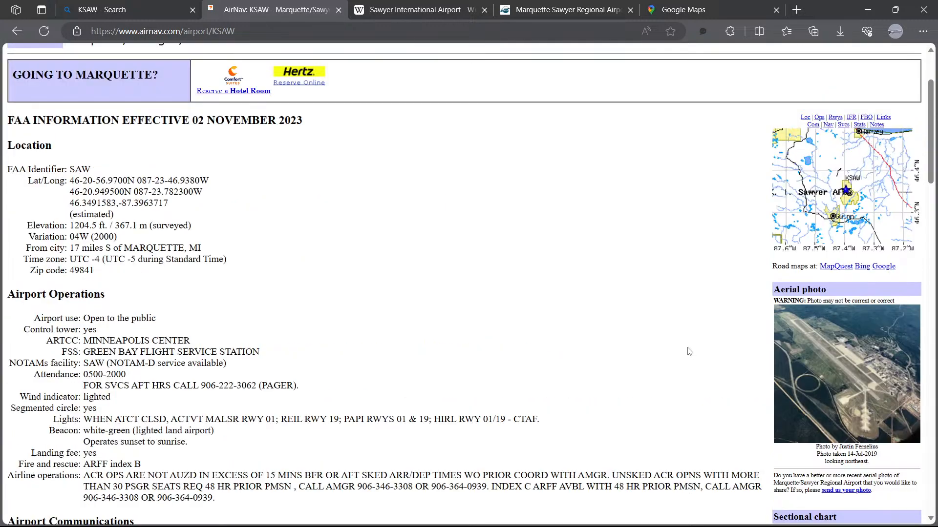
pyautogui.scroll(-1, 450, 316)
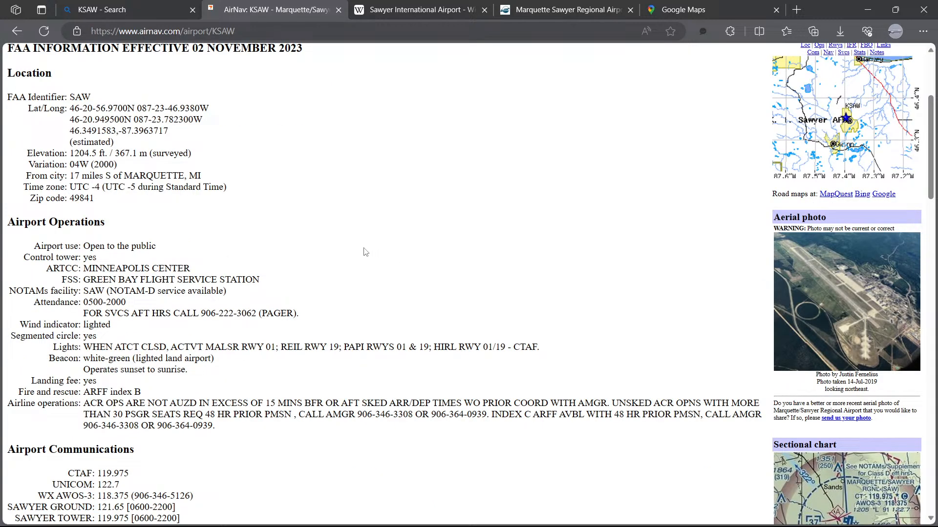
pyautogui.scroll(-1, 359, 251)
pyautogui.scroll(-1, 312, 250)
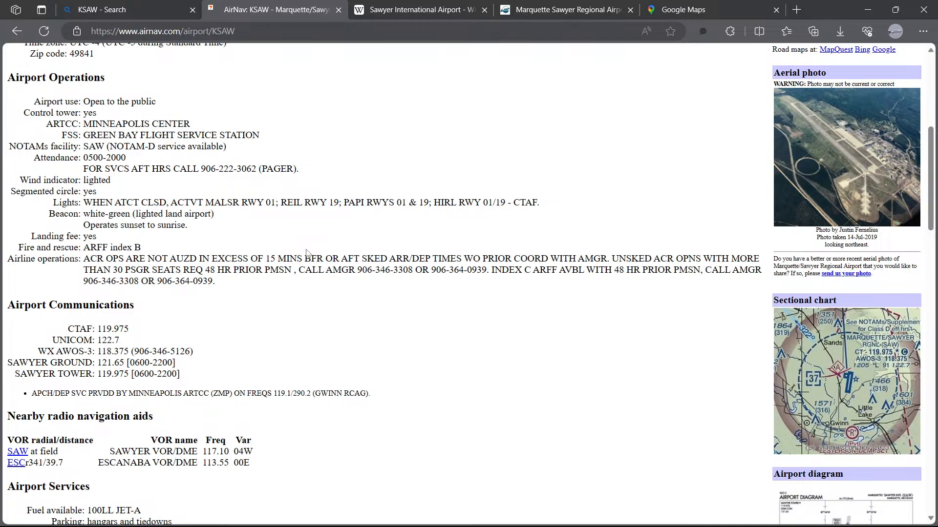
pyautogui.scroll(-3, 307, 252)
# Step: Switch to Airport Design Editor, cancel the runway properties dialog, and survey the whole airport layout up to the north runway end
pyautogui.moveTo(179, 521)
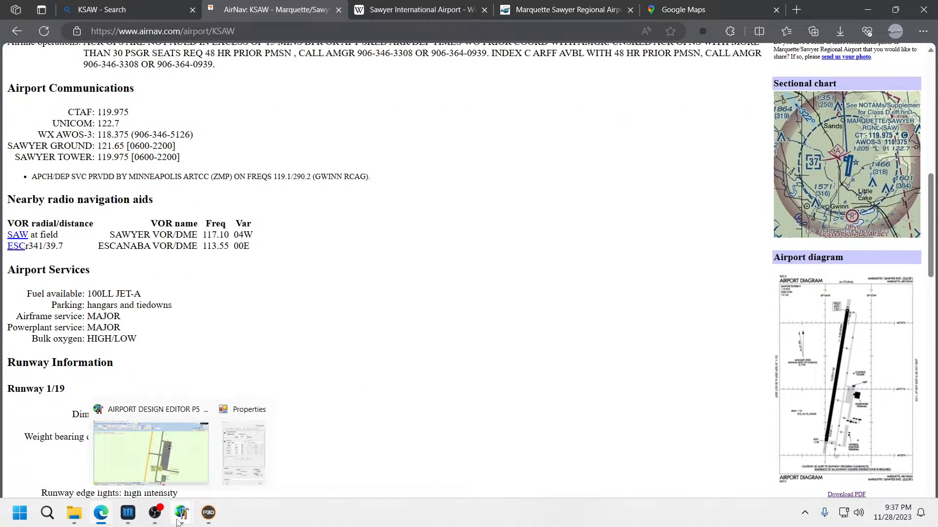
pyautogui.click(244, 433)
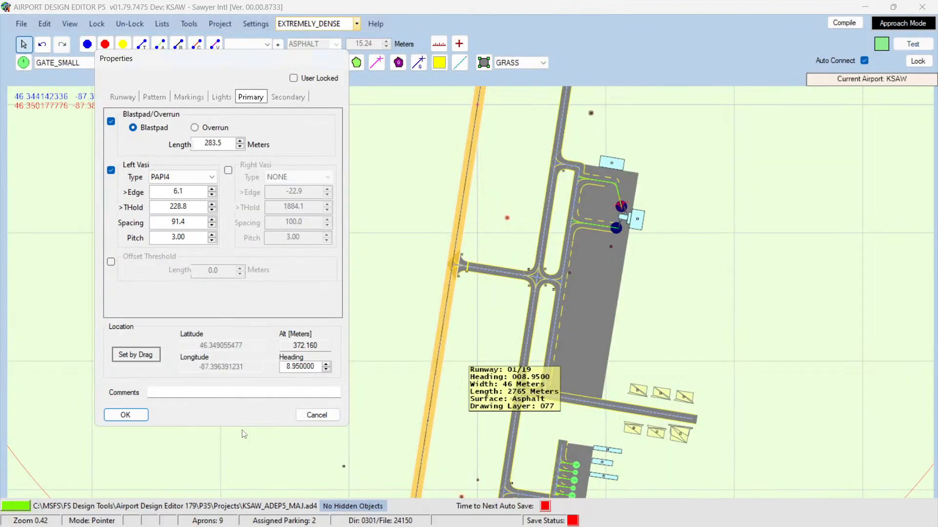
pyautogui.click(317, 416)
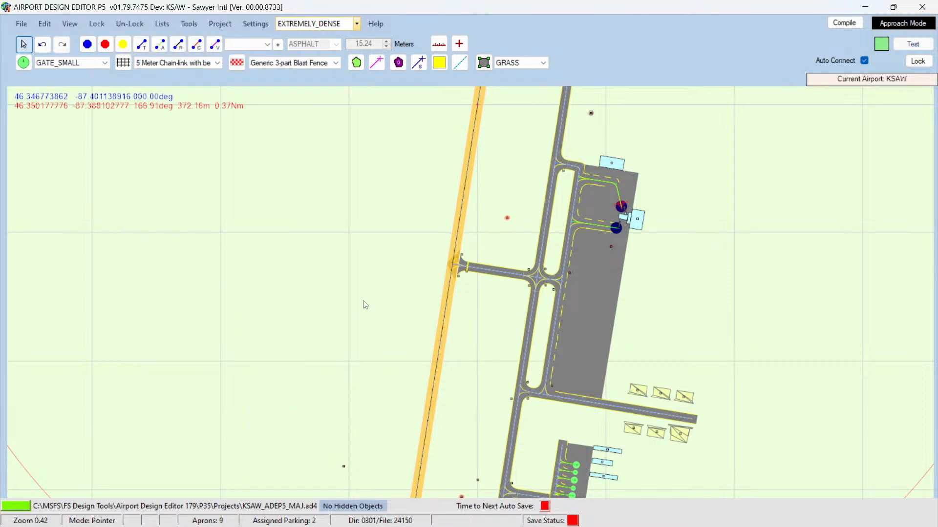
pyautogui.click(361, 300)
pyautogui.scroll(-5, 362, 300)
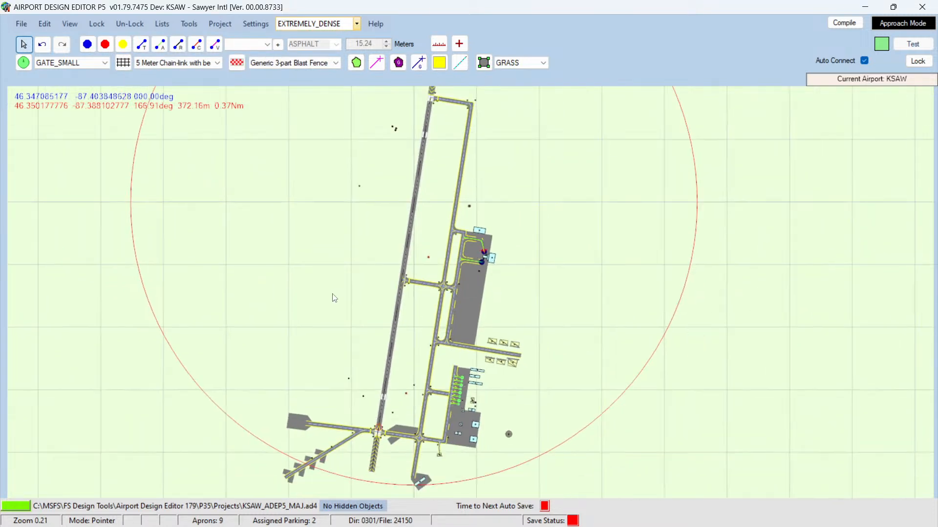
pyautogui.scroll(-4, 332, 299)
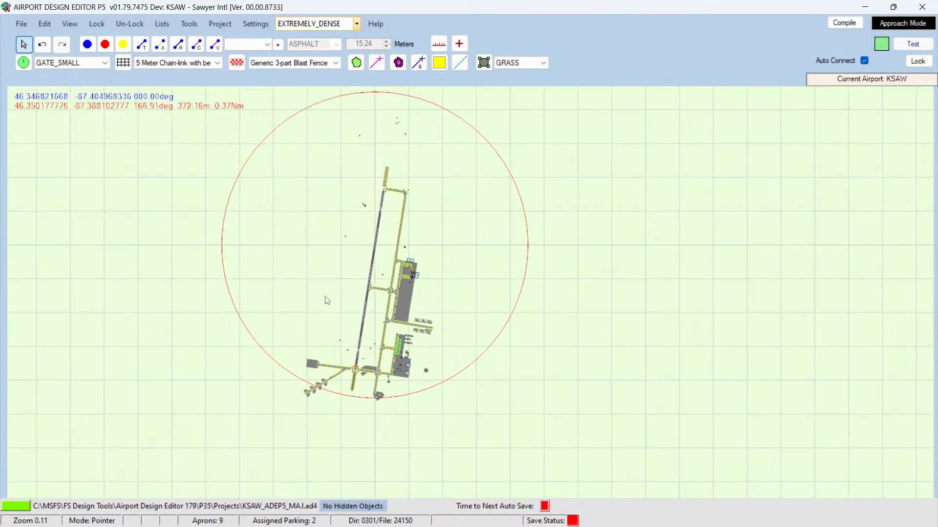
pyautogui.scroll(5, 308, 303)
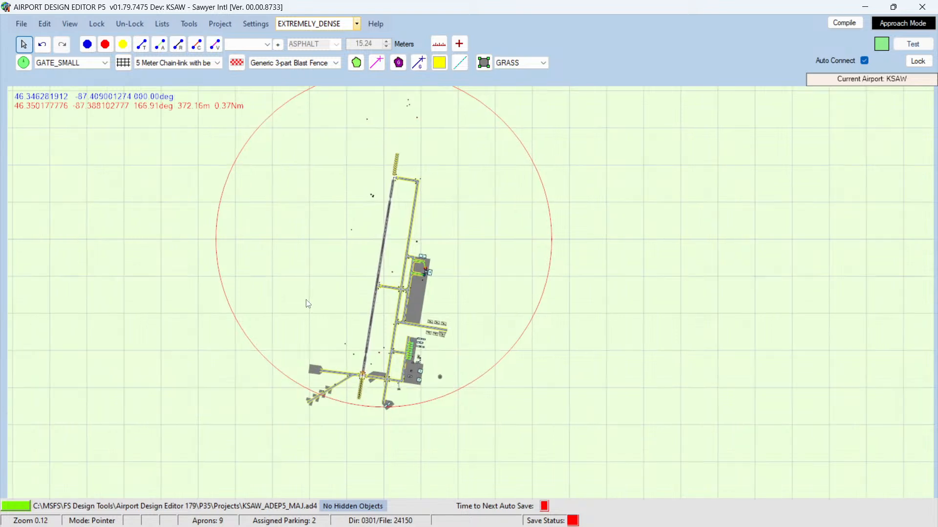
pyautogui.scroll(1, 322, 304)
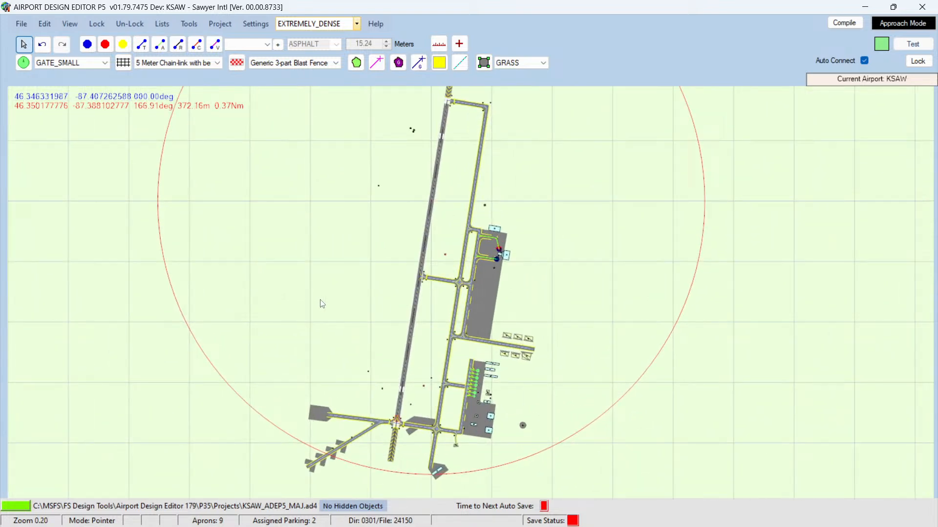
pyautogui.press('Up')
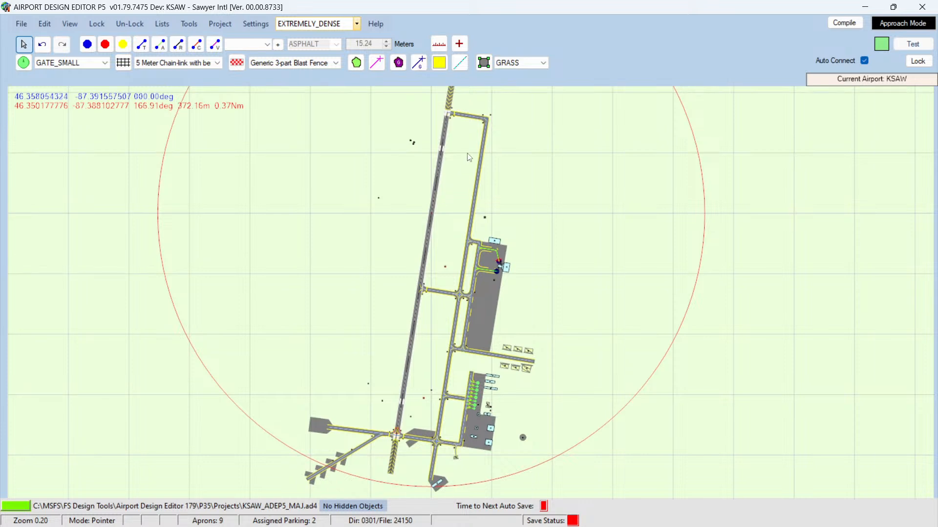
pyautogui.press('Up')
pyautogui.press('Up')
pyautogui.press('Up')
pyautogui.press('Up')
pyautogui.press('Up')
pyautogui.press('Up')
pyautogui.press('Up')
pyautogui.press('Up')
pyautogui.press('Up')
pyautogui.press('Up')
pyautogui.press('Up')
pyautogui.press('Up')
pyautogui.press('Up')
pyautogui.press('Up')
pyautogui.moveTo(473, 291)
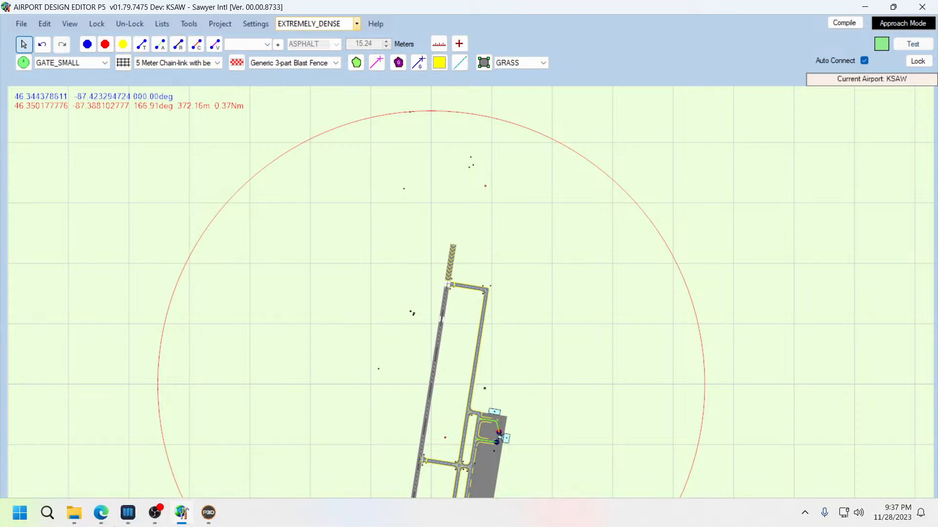
# Step: Compare the Navigraph KSAW chart's taxiways with the editor's taxipaths A, B and C along the runway
pyautogui.click(129, 513)
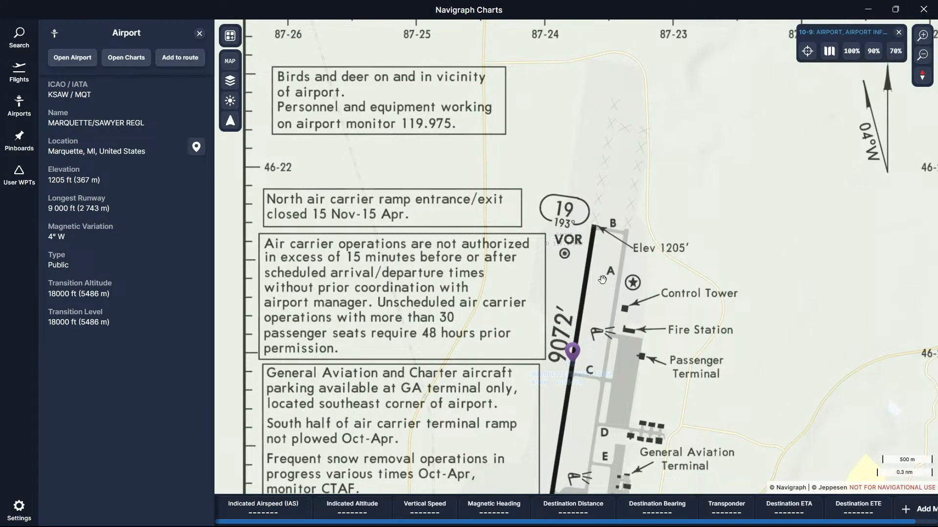
pyautogui.moveTo(585, 401); pyautogui.dragTo(577, 247)
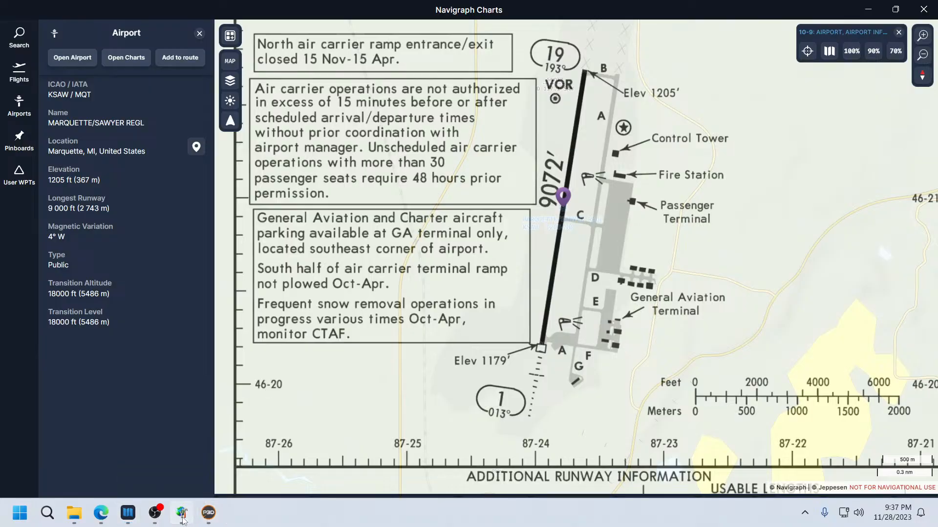
pyautogui.click(182, 515)
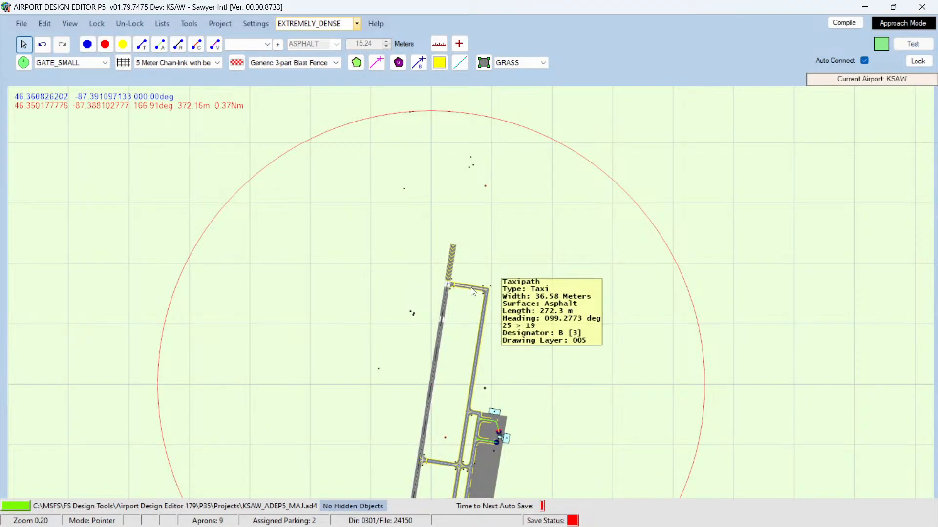
pyautogui.moveTo(486, 310)
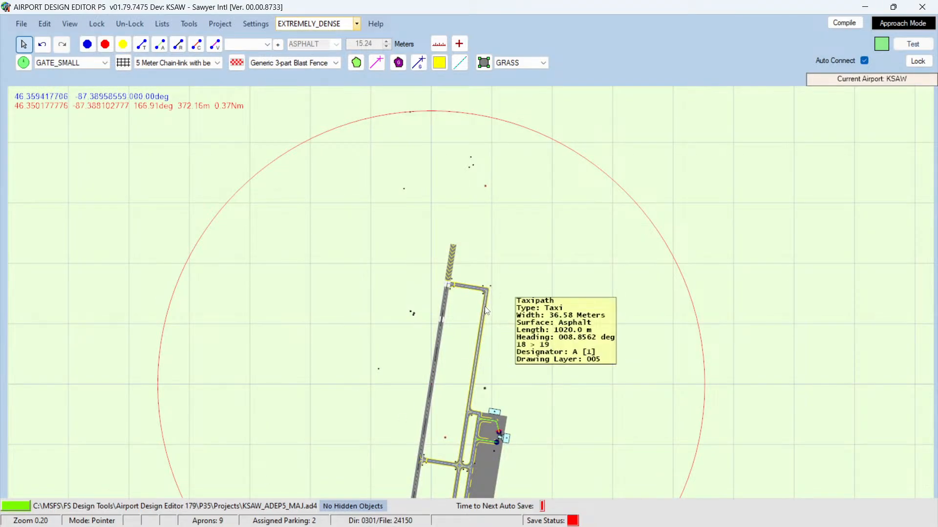
pyautogui.scroll(-5, 438, 378)
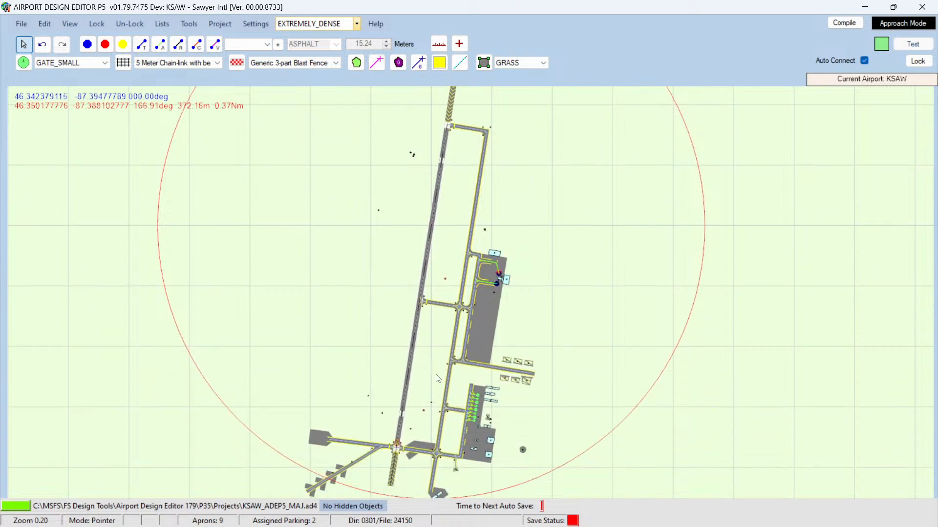
pyautogui.moveTo(437, 295)
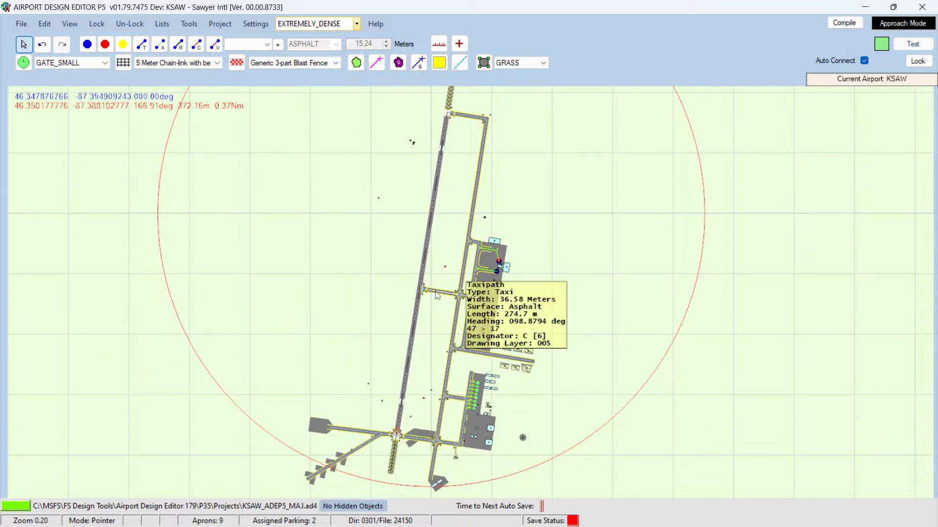
pyautogui.moveTo(423, 442)
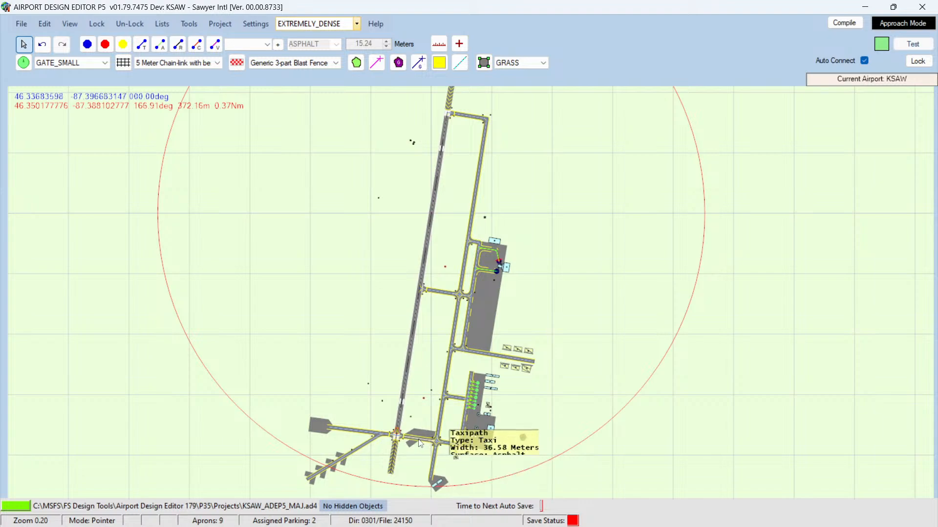
# Step: Switch between the chart and the editor to examine the southern aprons and taxiways, zooming into the south terminal area
pyautogui.moveTo(200, 505)
pyautogui.click(131, 519)
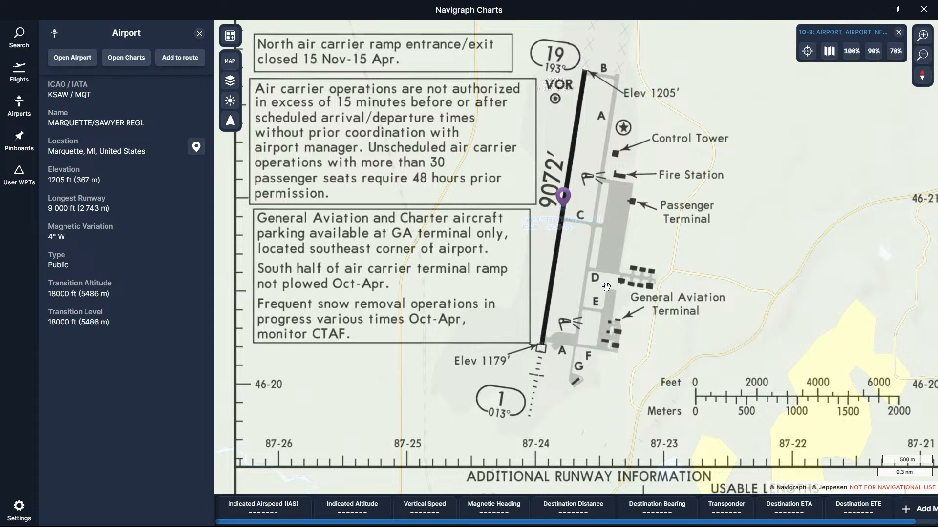
pyautogui.moveTo(205, 522)
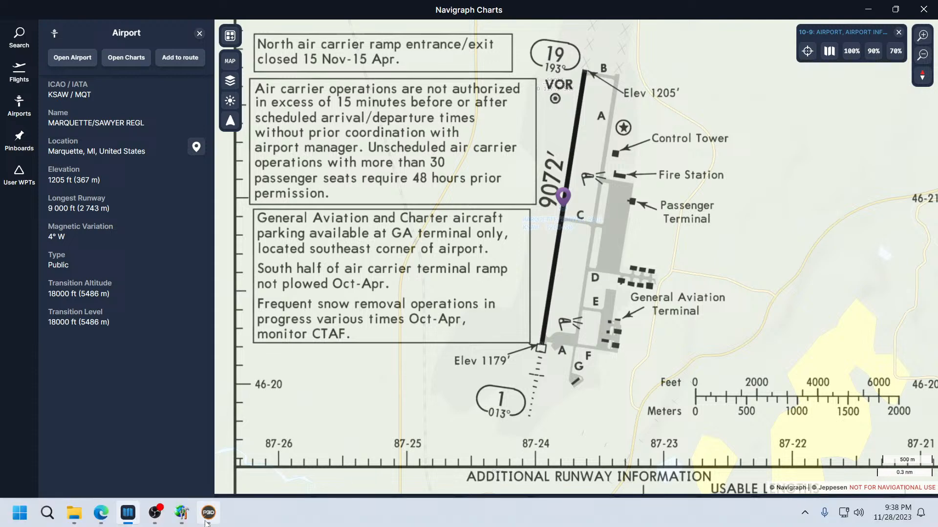
pyautogui.click(181, 513)
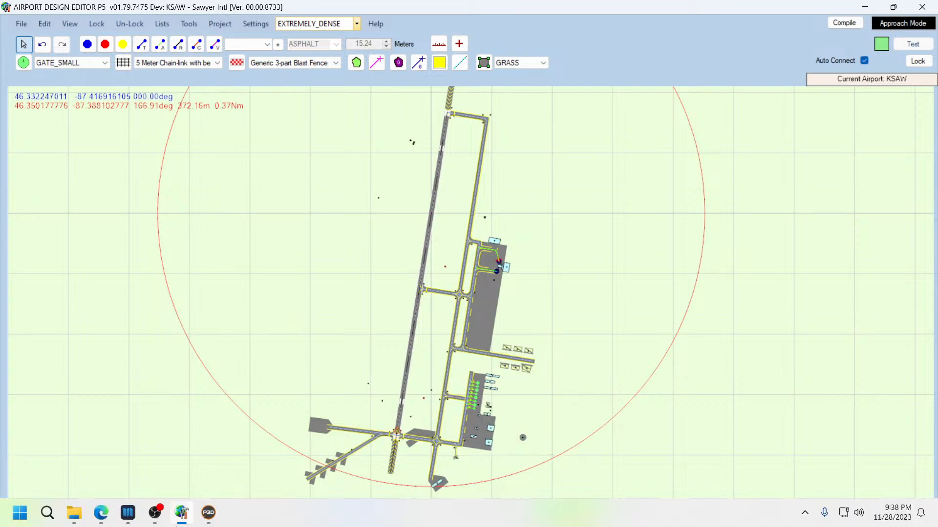
pyautogui.click(129, 514)
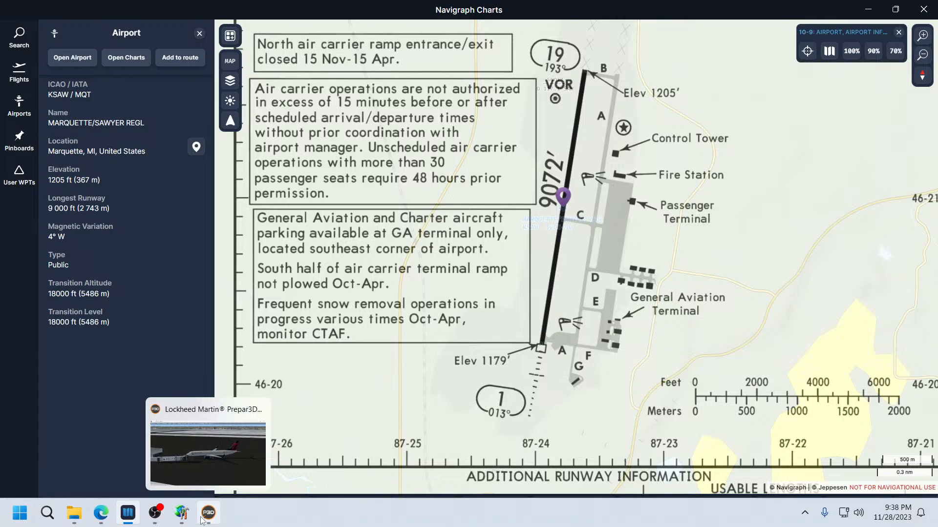
pyautogui.click(181, 513)
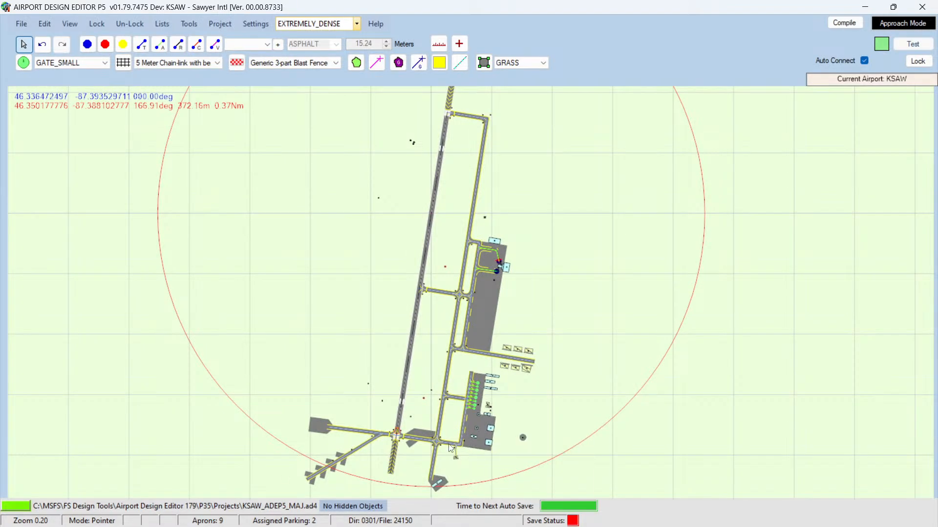
pyautogui.moveTo(450, 448)
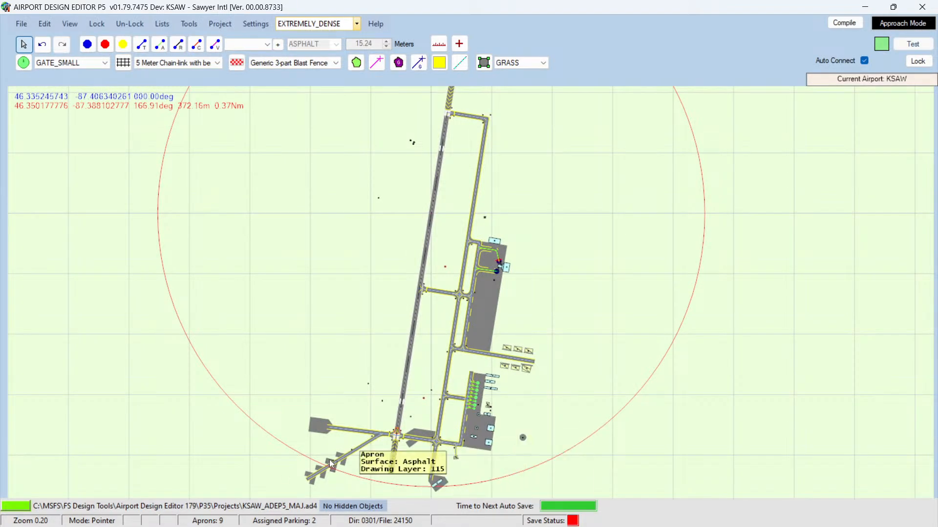
pyautogui.moveTo(435, 461)
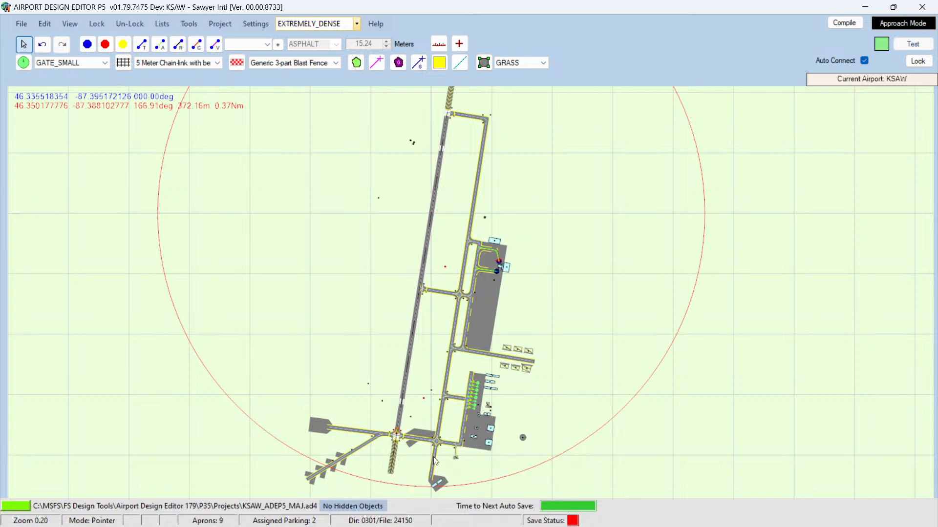
pyautogui.scroll(-5, 433, 447)
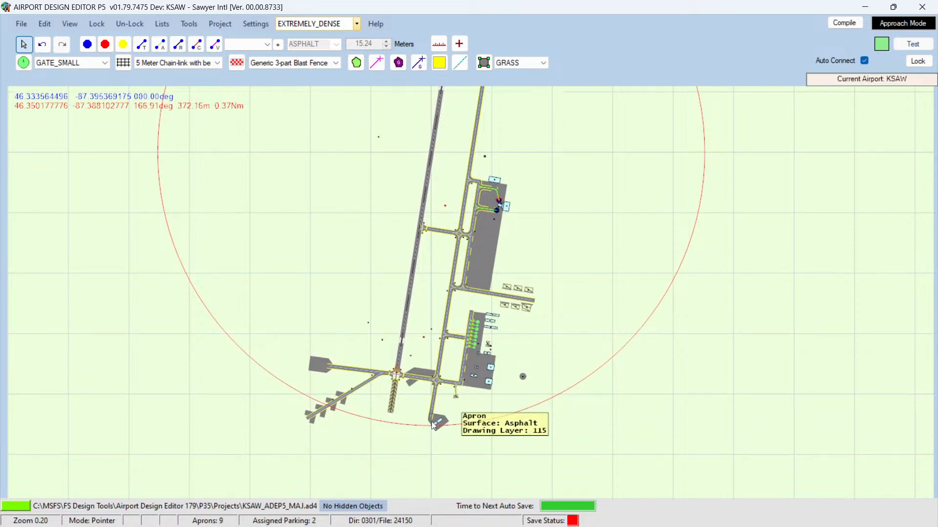
pyautogui.moveTo(433, 416)
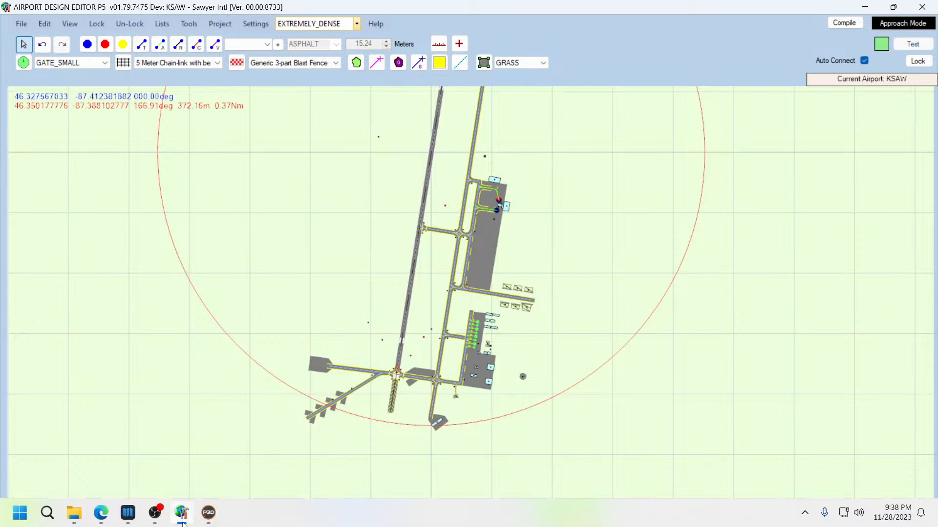
pyautogui.click(129, 515)
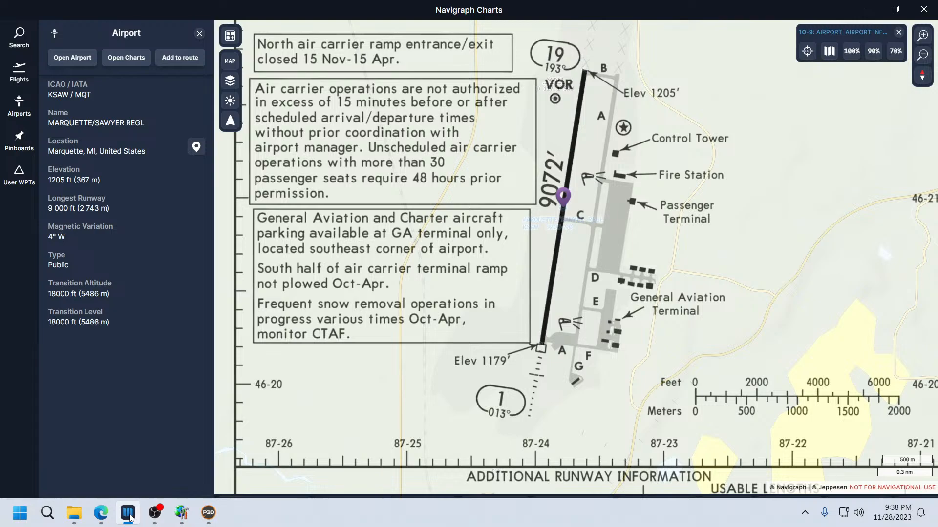
pyautogui.click(130, 515)
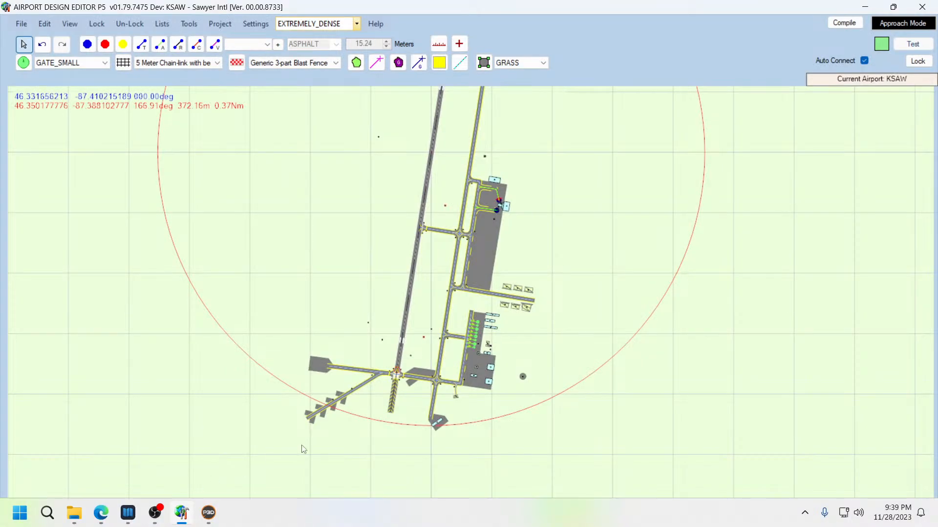
pyautogui.scroll(8, 432, 360)
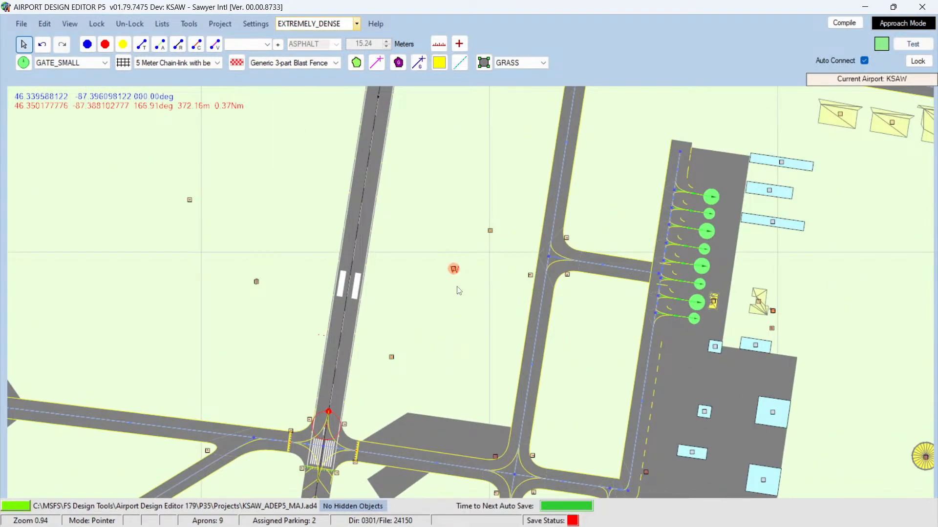
# Step: Survey the editor's airport layout from the south terminal apron up to the northern apron and taxiways
pyautogui.moveTo(456, 273)
pyautogui.moveTo(393, 360)
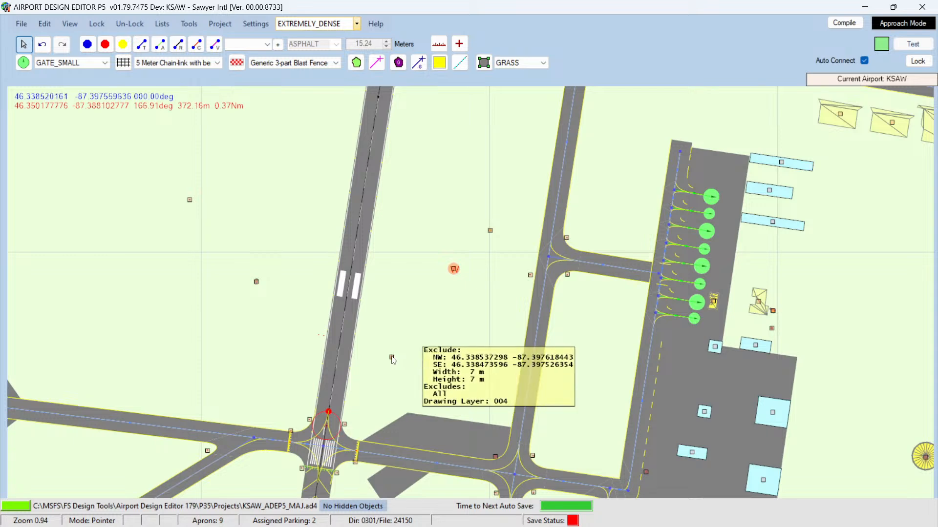
pyautogui.moveTo(347, 429)
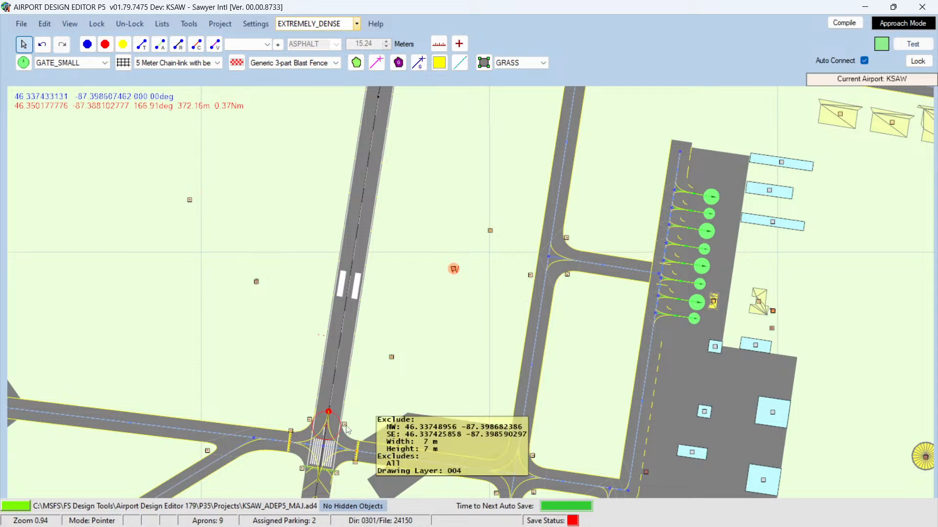
pyautogui.scroll(-4, 463, 385)
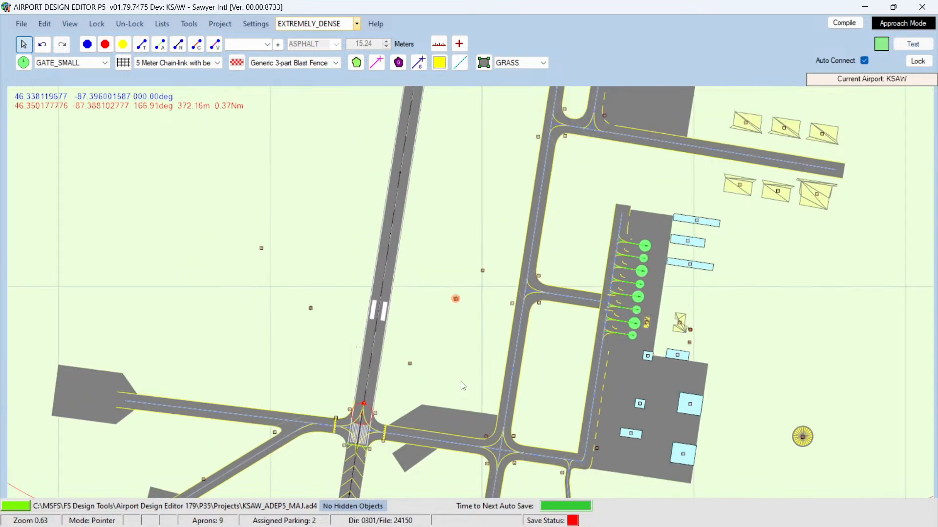
pyautogui.press('Up')
pyautogui.press('Up')
pyautogui.press('Up')
pyautogui.press('Up')
pyautogui.press('Up')
pyautogui.press('Up')
pyautogui.press('Up')
pyautogui.press('Up')
pyautogui.press('Up')
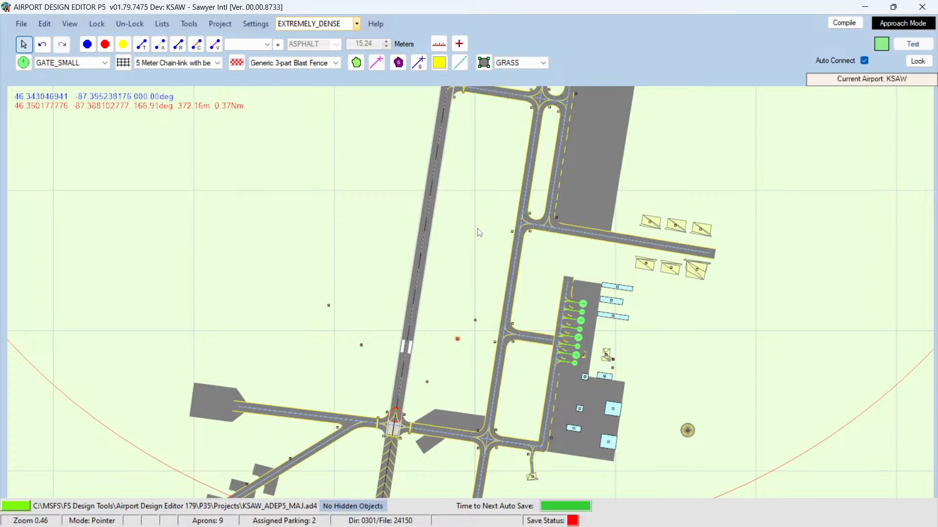
pyautogui.press('Up')
pyautogui.press('Up')
pyautogui.press('Up')
pyautogui.press('Up')
pyautogui.press('Up')
pyautogui.press('Up')
pyautogui.press('Up')
pyautogui.press('Up')
pyautogui.press('Up')
pyautogui.press('Up')
pyautogui.press('Up')
pyautogui.moveTo(508, 267)
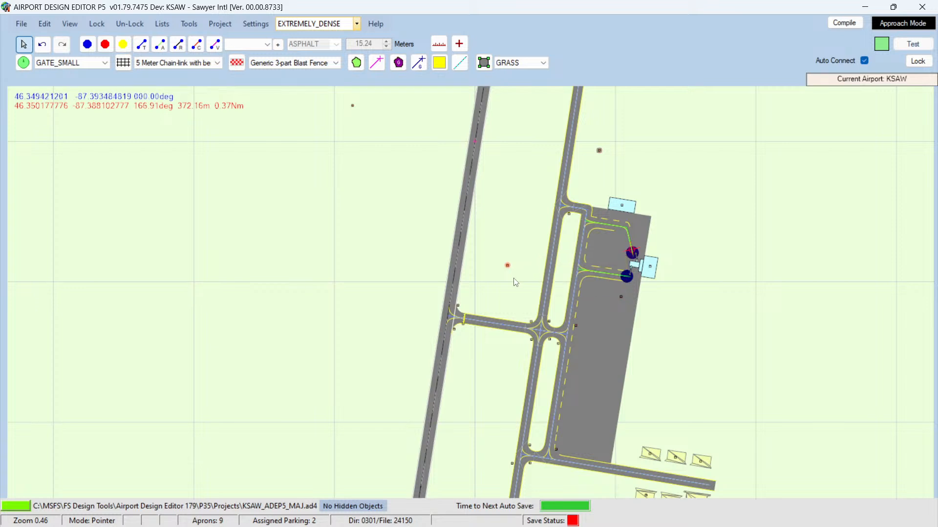
pyautogui.scroll(-3, 383, 298)
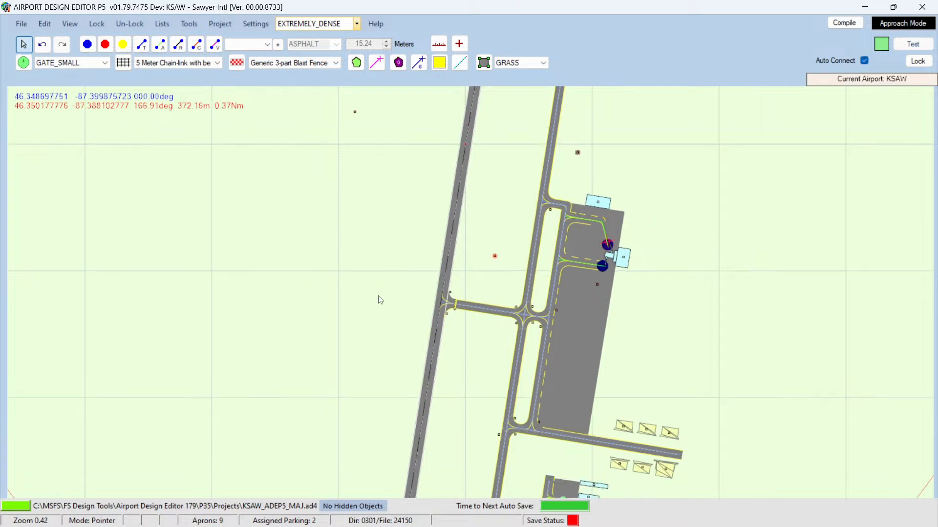
# Step: Compile the KSAW_ADEP5_MAJ project with the default compile options
pyautogui.click(841, 23)
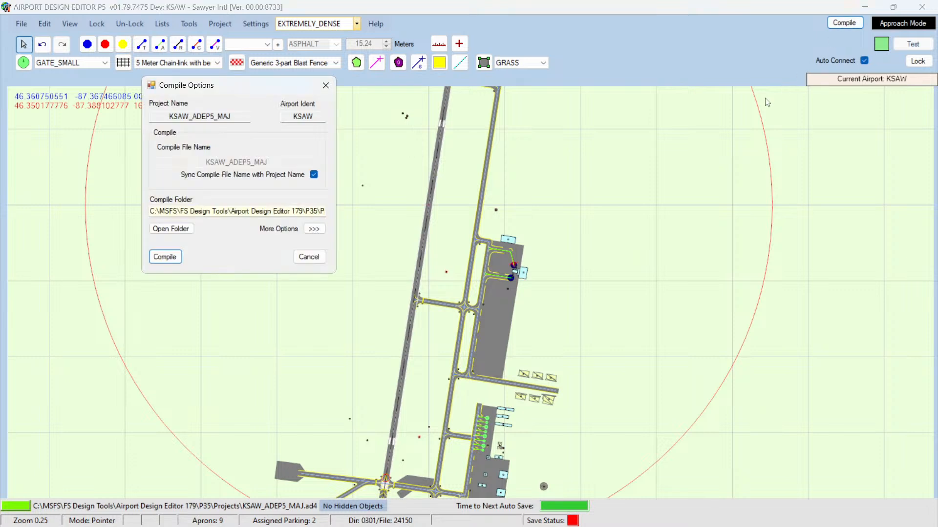
pyautogui.click(165, 257)
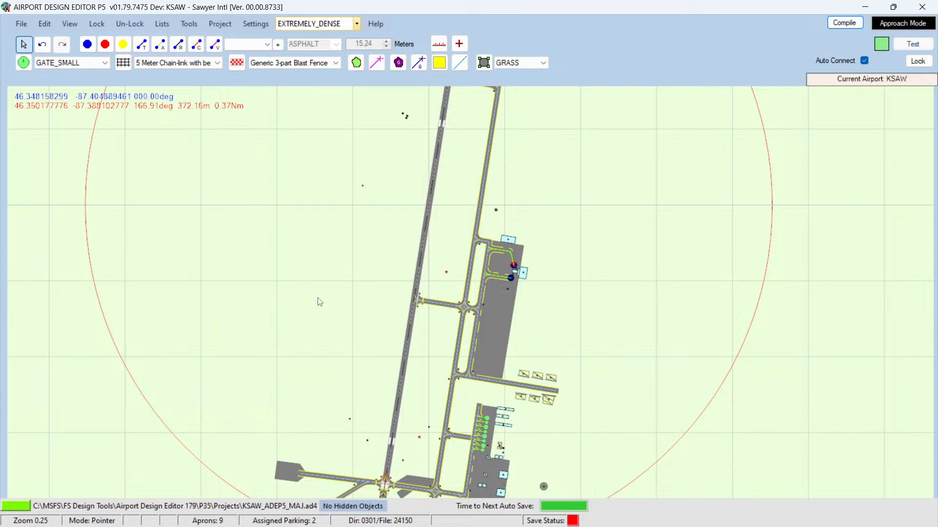
# Step: Pan over the northern hangar area in the editor, then switch to the simulator and inspect the aircraft at the jetway
pyautogui.press('Down')
pyautogui.press('Down')
pyautogui.press('Down')
pyautogui.press('Down')
pyautogui.press('Down')
pyautogui.press('Down')
pyautogui.press('Down')
pyautogui.press('Down')
pyautogui.press('Down')
pyautogui.press('Down')
pyautogui.press('Down')
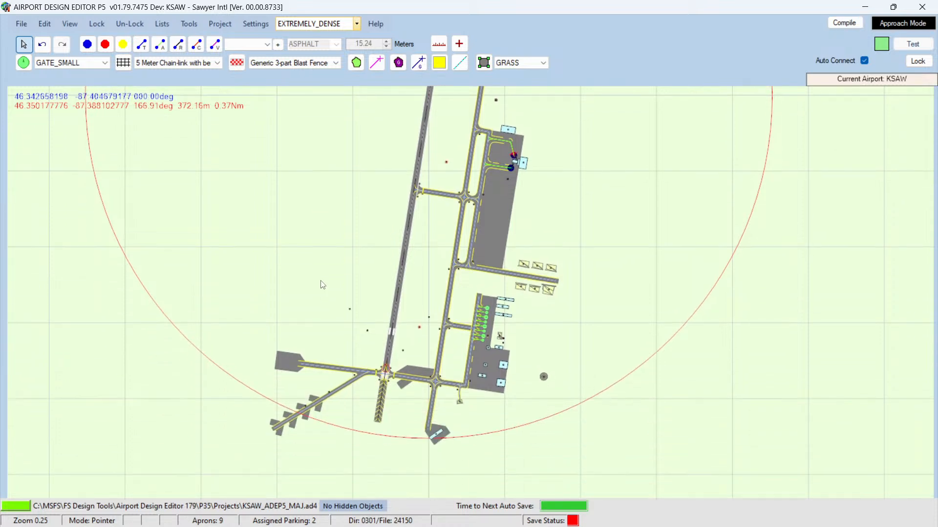
pyautogui.scroll(3, 349, 277)
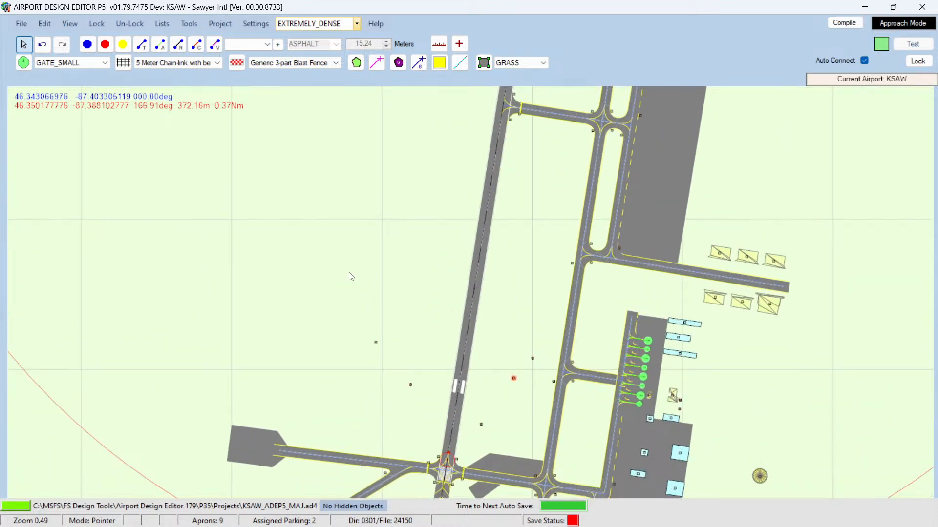
pyautogui.scroll(1, 349, 273)
pyautogui.press('Right')
pyautogui.press('Right')
pyautogui.press('Right')
pyautogui.press('Right')
pyautogui.press('Right')
pyautogui.press('Right')
pyautogui.press('Right')
pyautogui.press('Right')
pyautogui.press('Right')
pyautogui.press('Right')
pyautogui.press('Right')
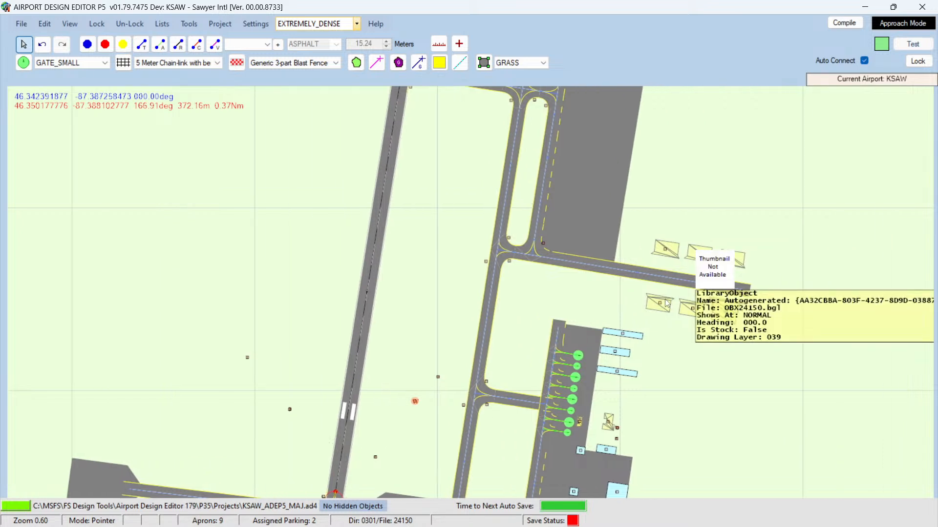
pyautogui.scroll(3, 678, 275)
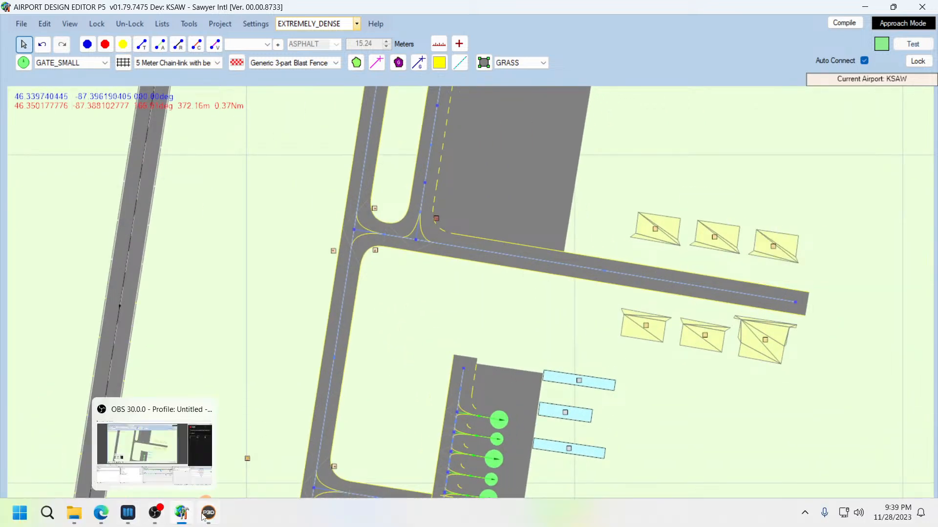
pyautogui.click(207, 515)
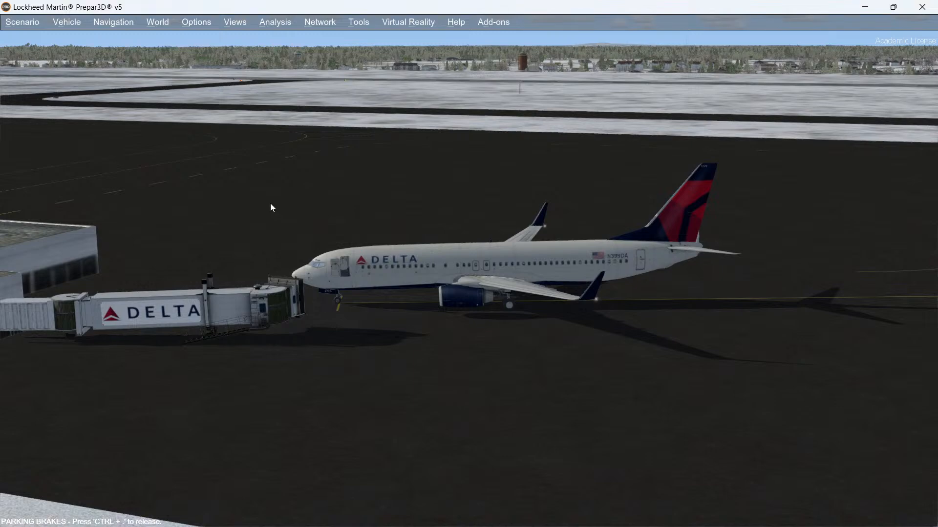
pyautogui.moveTo(271, 204); pyautogui.dragTo(269, 203, button='middle')
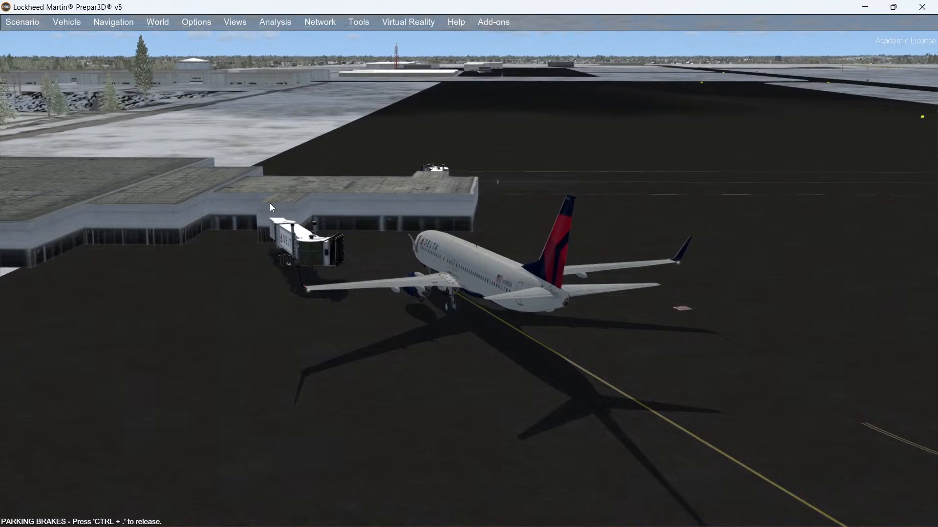
pyautogui.moveTo(180, 524)
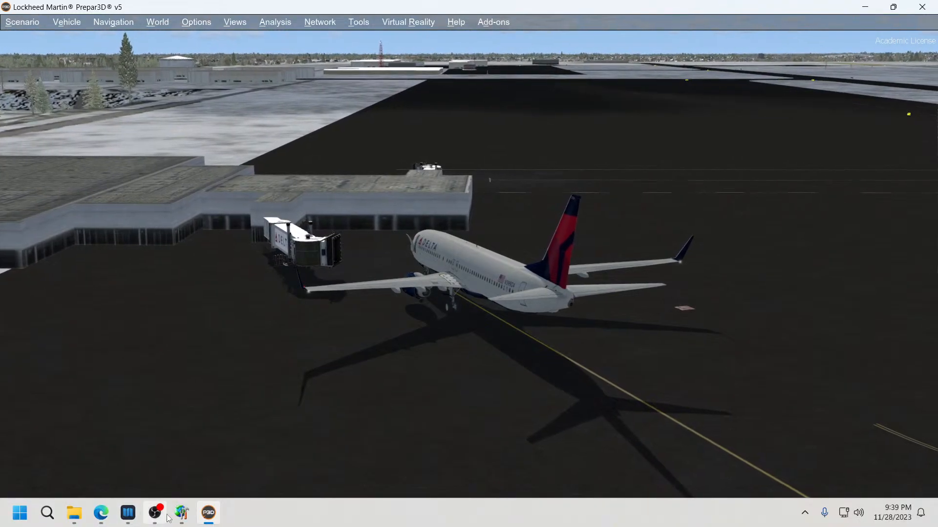
# Step: Move the simulator aircraft onto the taxiway beside the hangar buildings north of the terminal
pyautogui.click(182, 513)
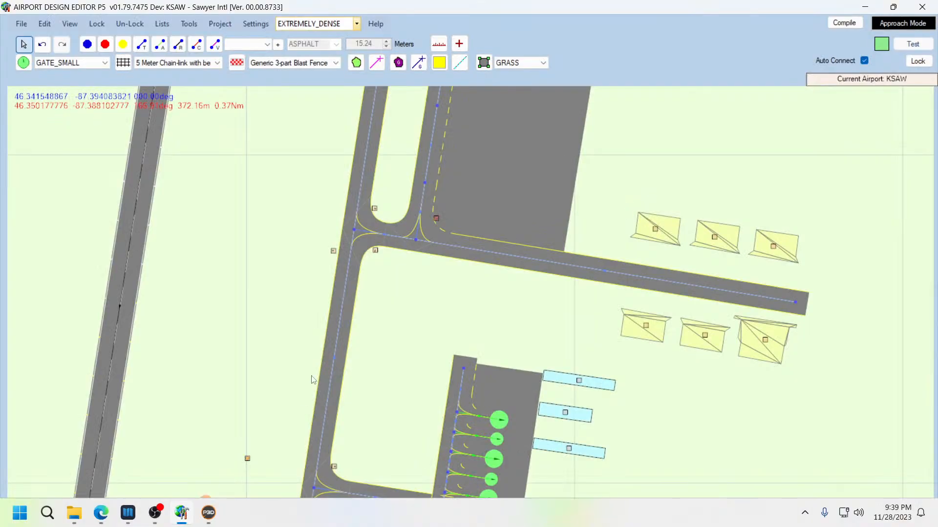
pyautogui.rightClick(608, 264)
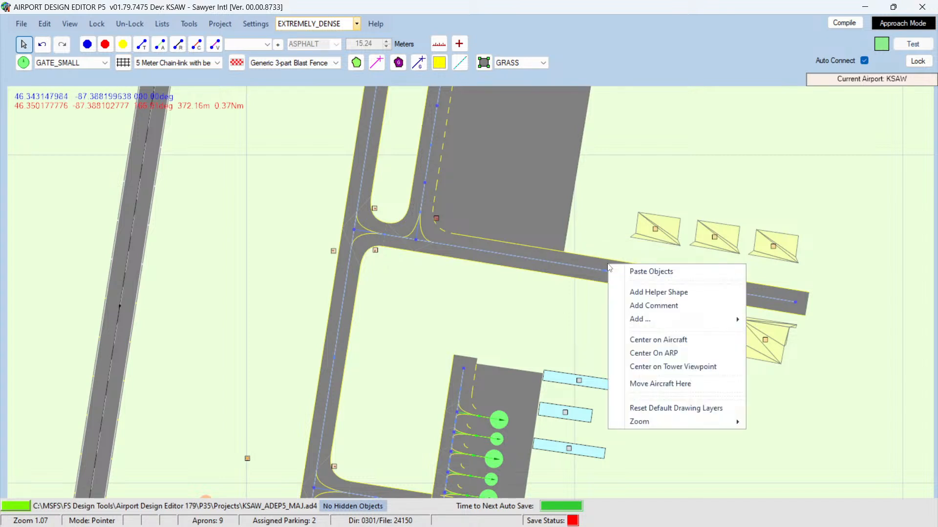
pyautogui.click(648, 385)
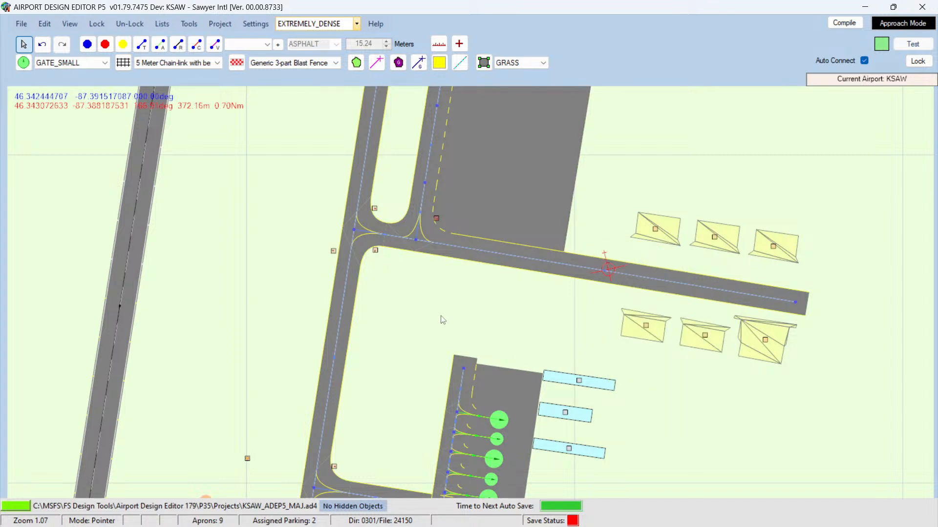
pyautogui.moveTo(105, 524)
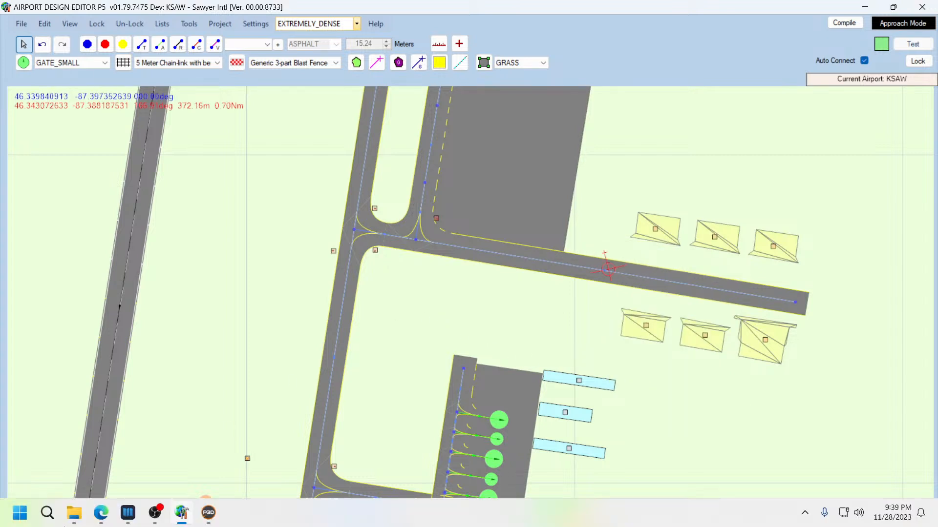
# Step: Switch to the simulator and orbit the view around the aircraft to examine the nearby hangars
pyautogui.click(207, 521)
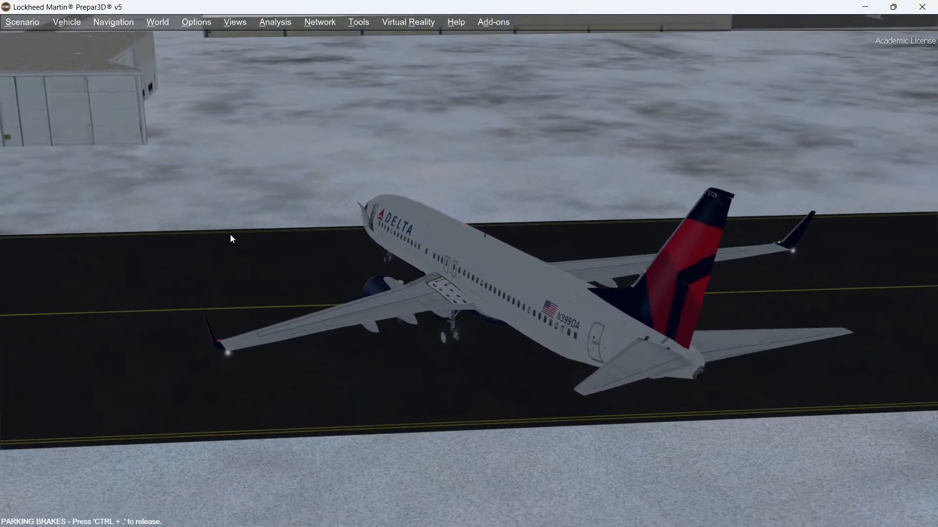
pyautogui.moveTo(230, 235); pyautogui.dragTo(230, 235, button='middle')
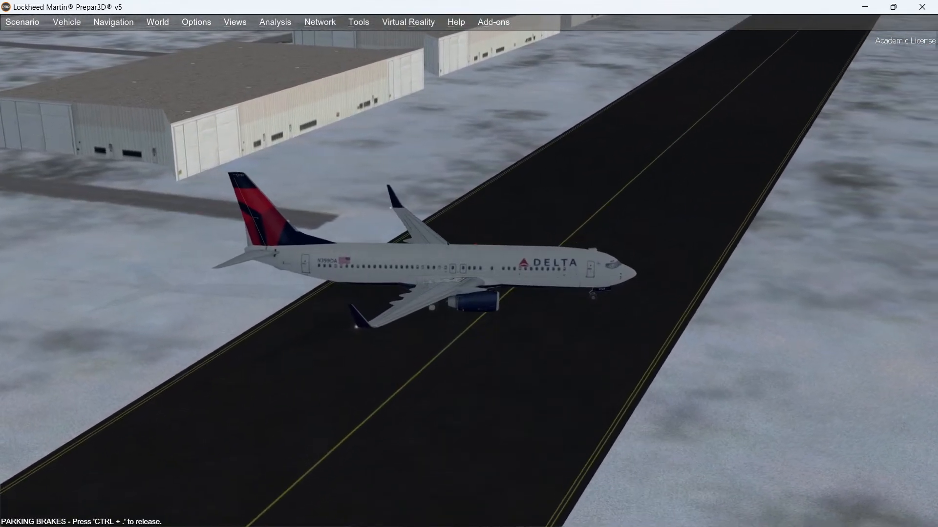
pyautogui.moveTo(230, 235); pyautogui.dragTo(230, 235, button='middle')
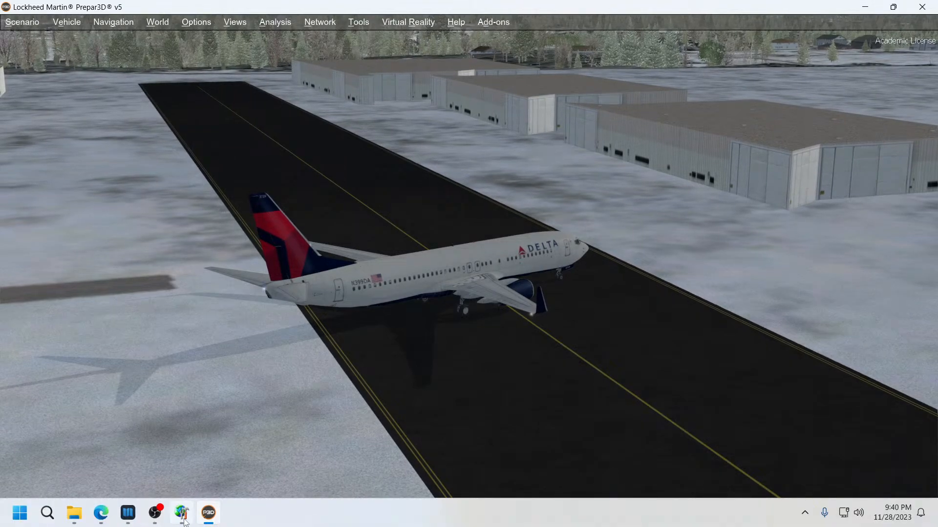
# Step: Switch to the Navigraph chart and zoom into the General Aviation Terminal area near taxiways D and E
pyautogui.click(128, 515)
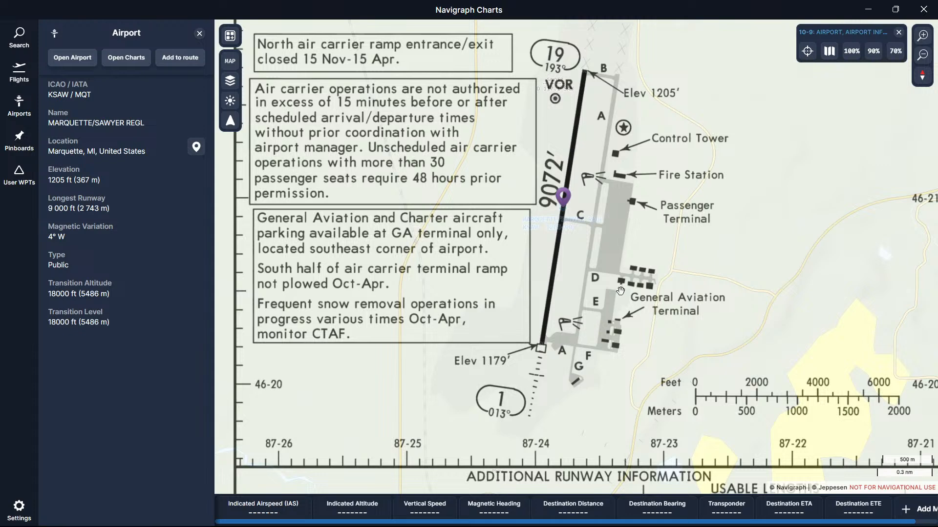
pyautogui.scroll(5, 634, 296)
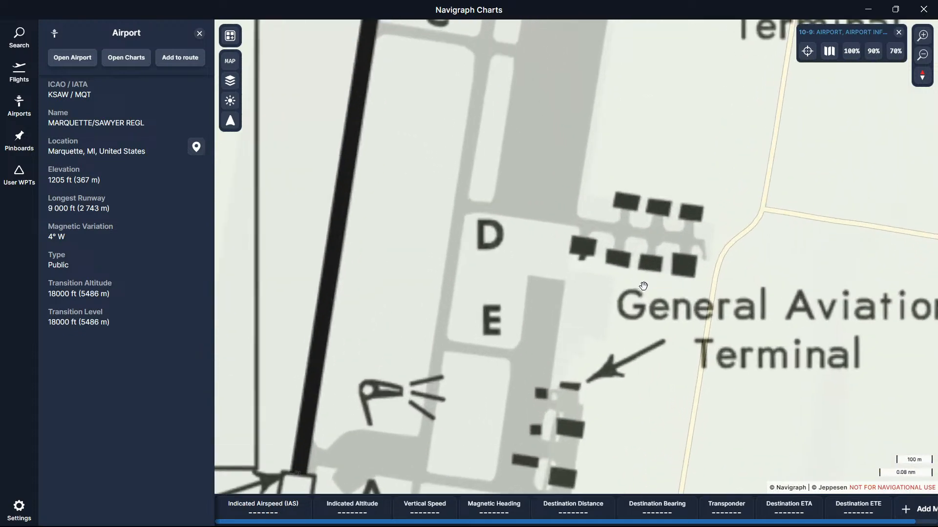
pyautogui.moveTo(619, 285); pyautogui.dragTo(570, 327)
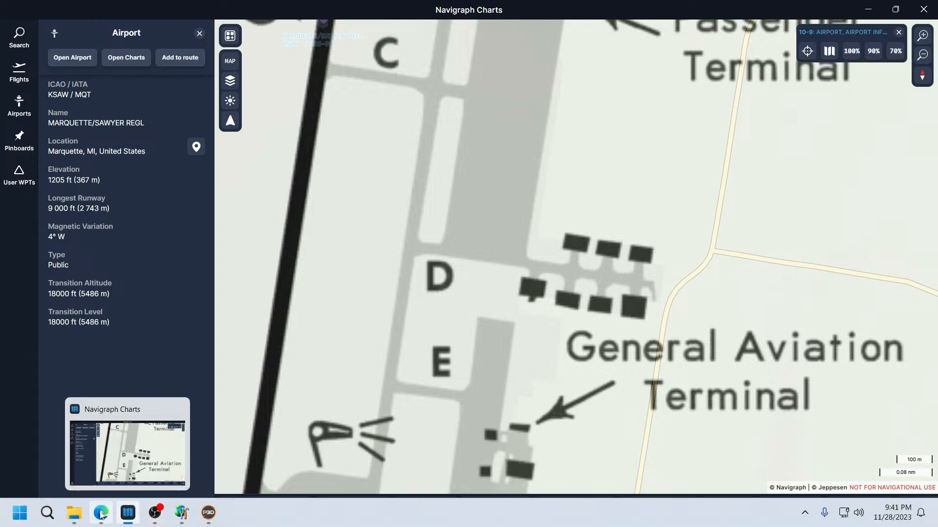
# Step: Open a new browser tab and search the web for hangers at KI Sawyer
pyautogui.click(101, 513)
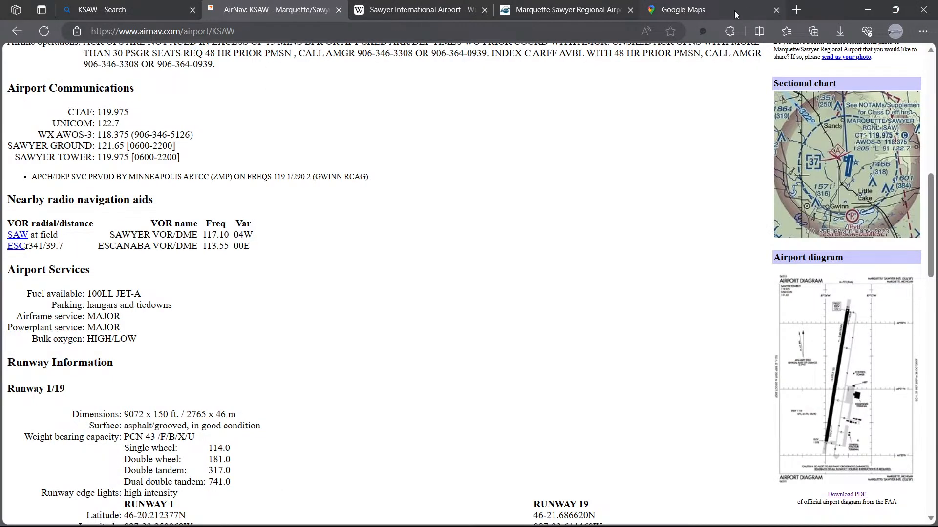
pyautogui.click(722, 9)
pyautogui.click(796, 10)
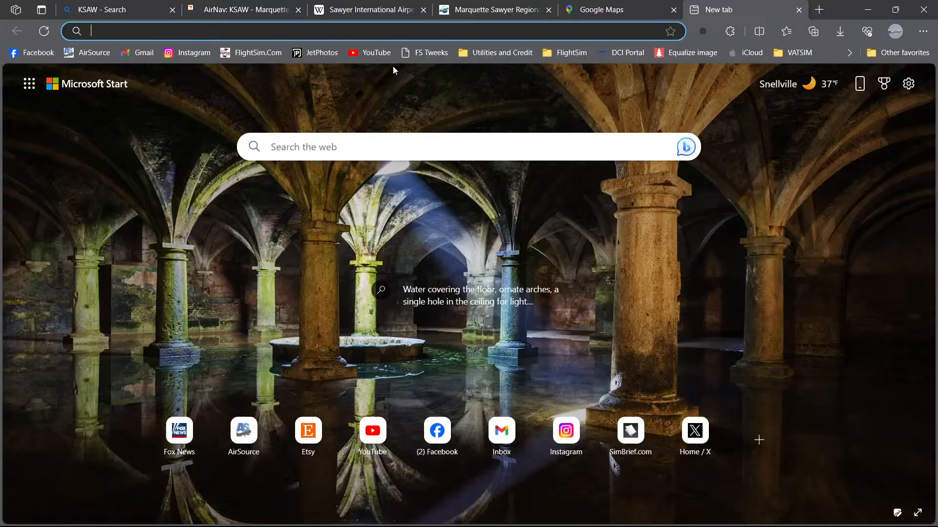
pyautogui.click(268, 31)
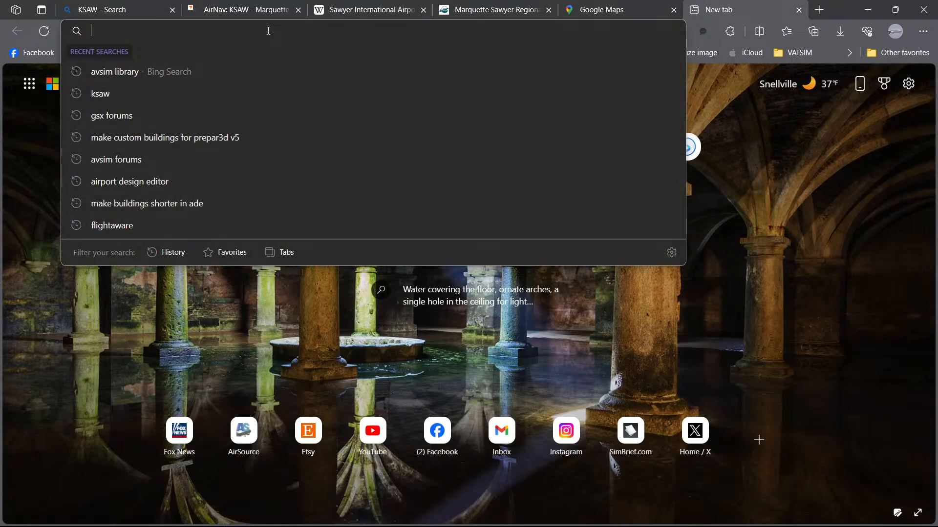
pyautogui.write('hangers ')
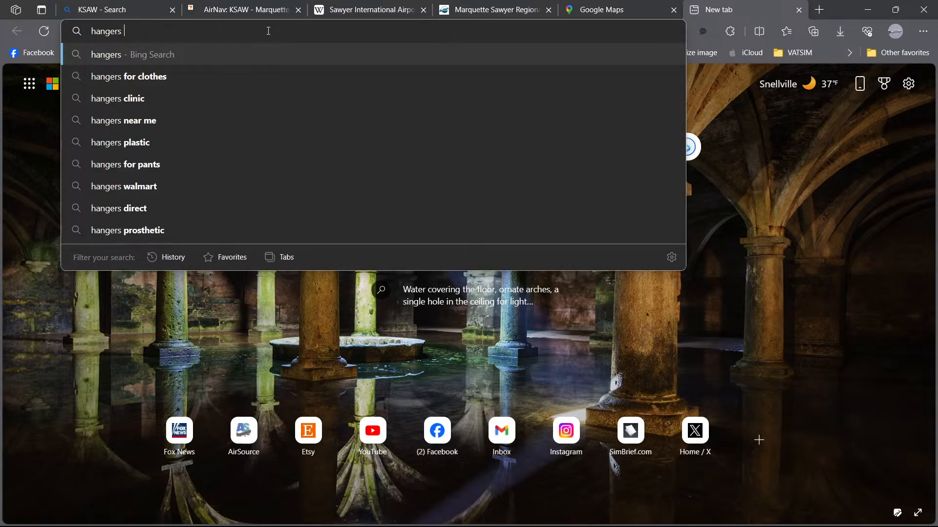
pyautogui.write('at KI S')
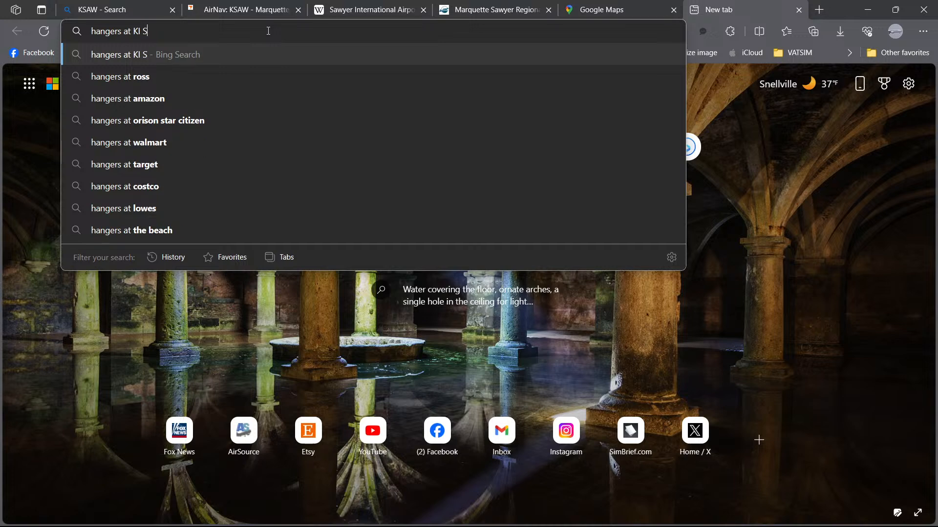
pyautogui.write('awyer')
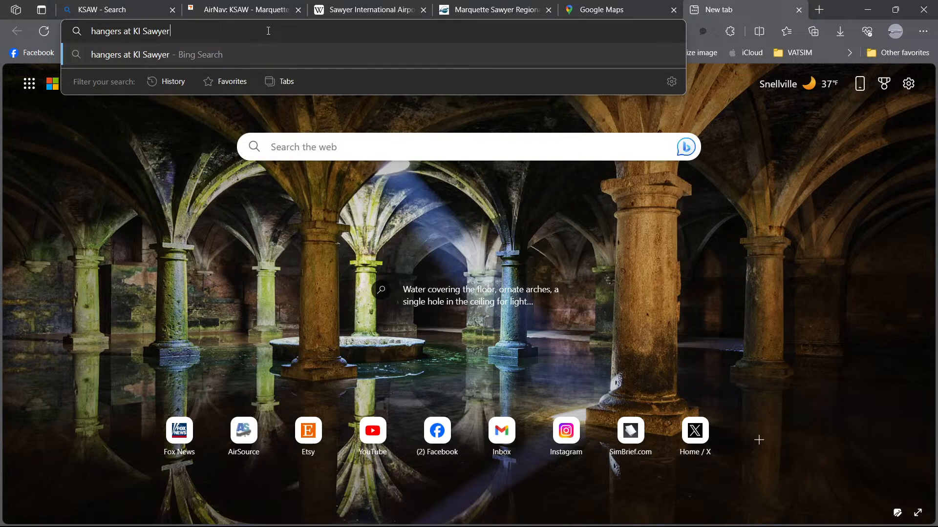
pyautogui.press('Return')
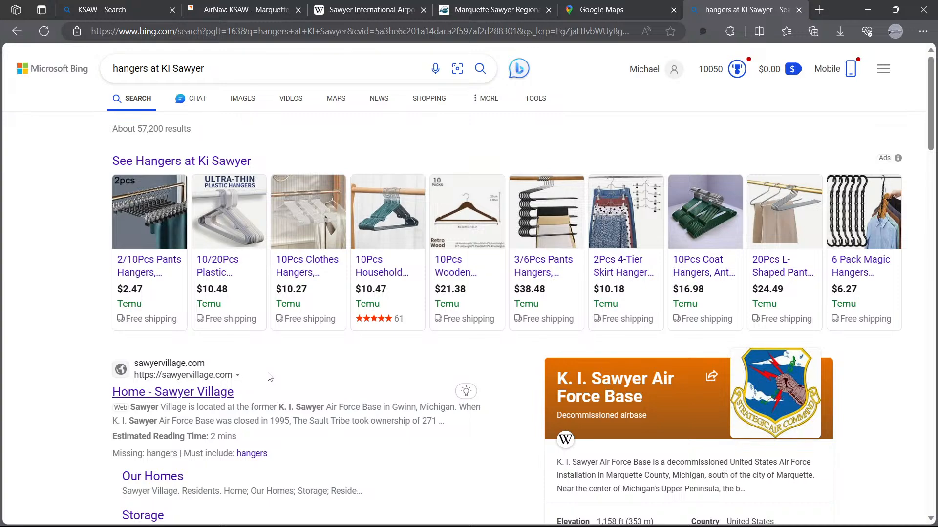
# Step: Scroll through the search results about K. I. Sawyer Air Force Base
pyautogui.scroll(-9, 272, 375)
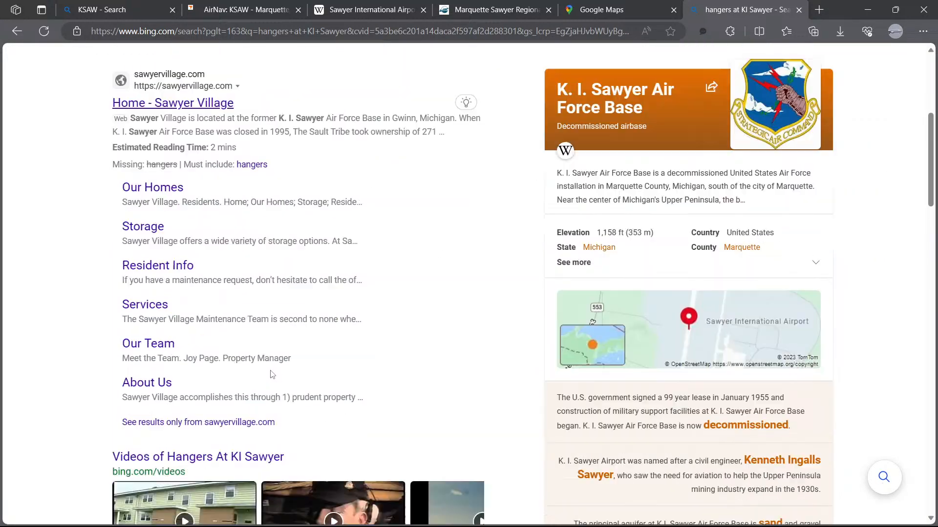
pyautogui.scroll(-6, 272, 375)
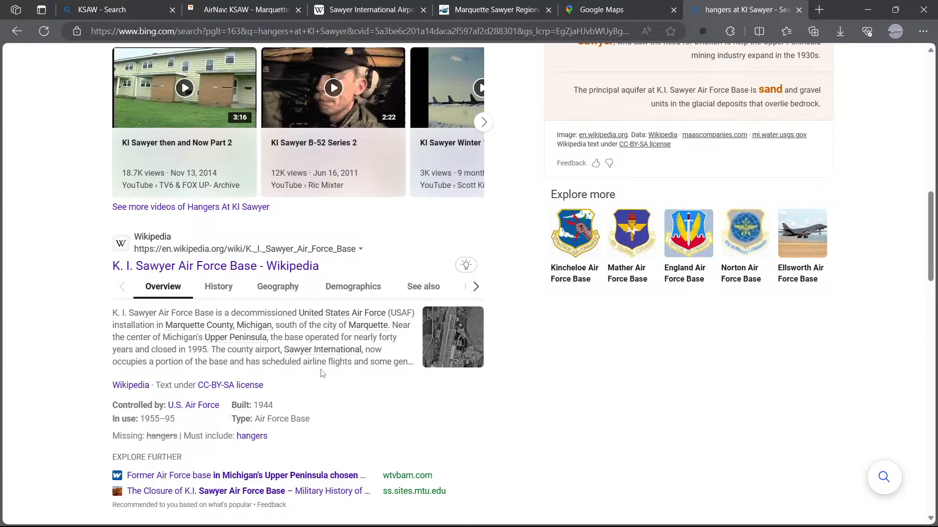
pyautogui.scroll(-6, 323, 373)
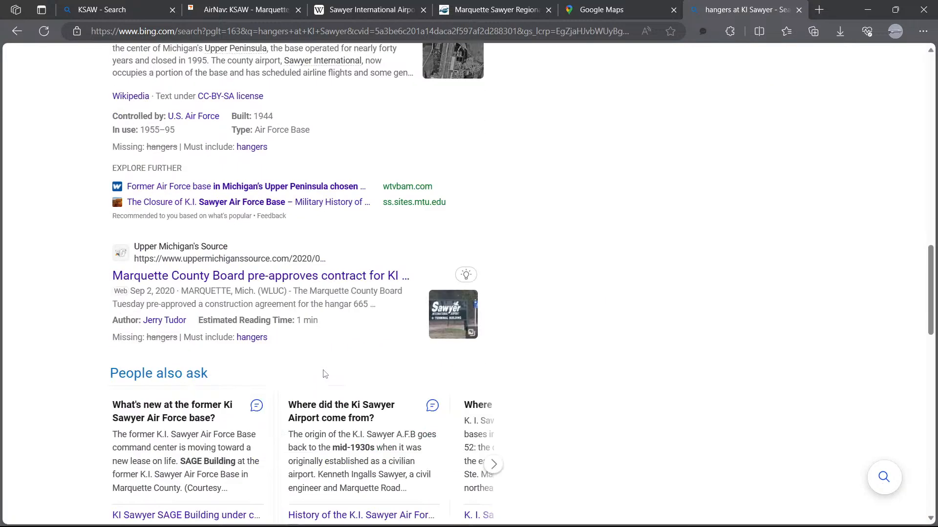
# Step: Refine the web search to "aircraft hangers at KI Sawyer"
pyautogui.scroll(20, 320, 373)
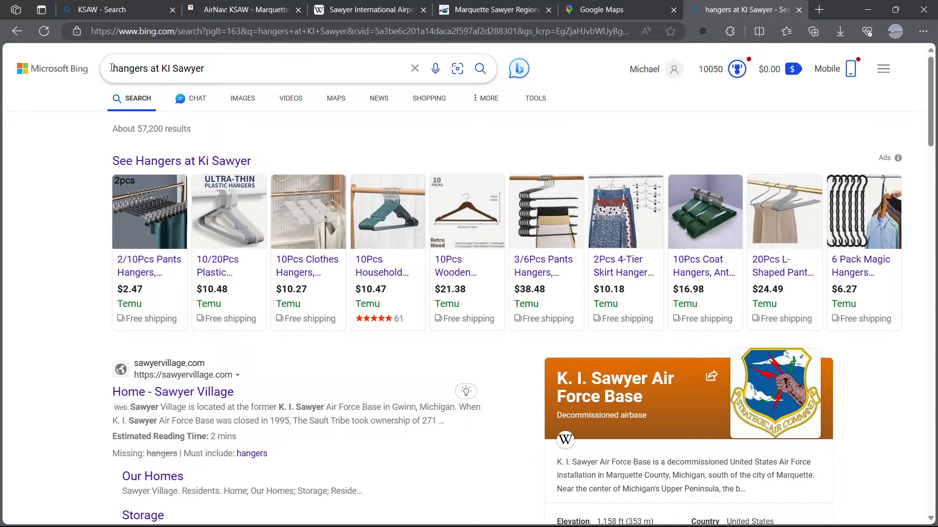
pyautogui.click(112, 68)
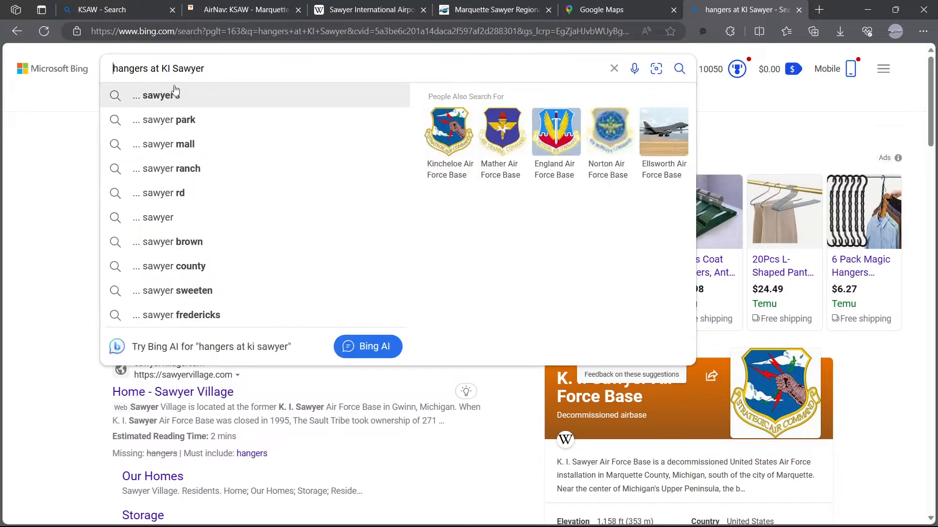
pyautogui.write('aircraft')
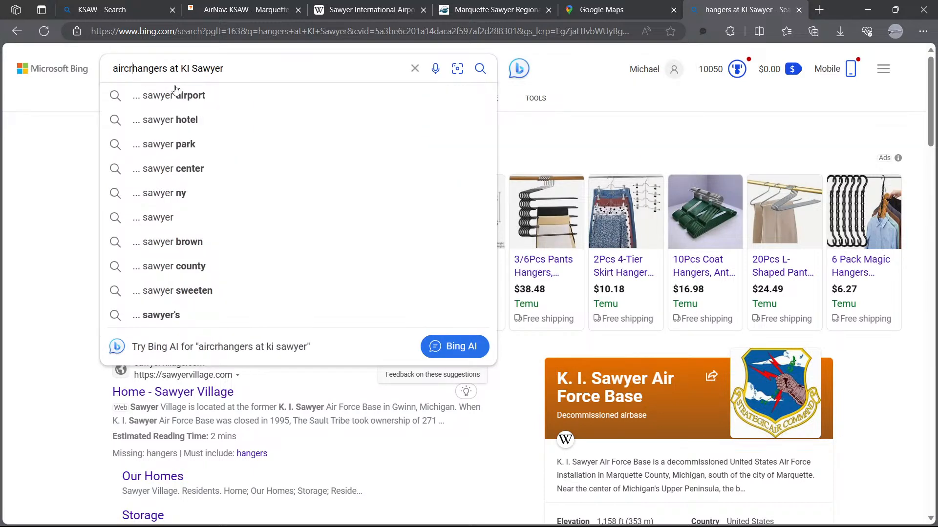
pyautogui.press('Return')
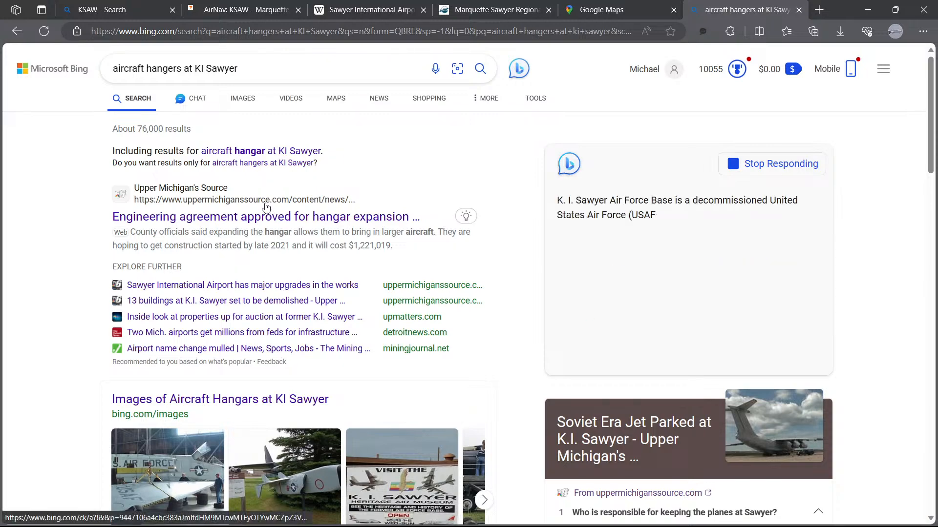
# Step: Scroll through the search results and open the image results for aircraft hangars at KI Sawyer
pyautogui.scroll(-3, 261, 230)
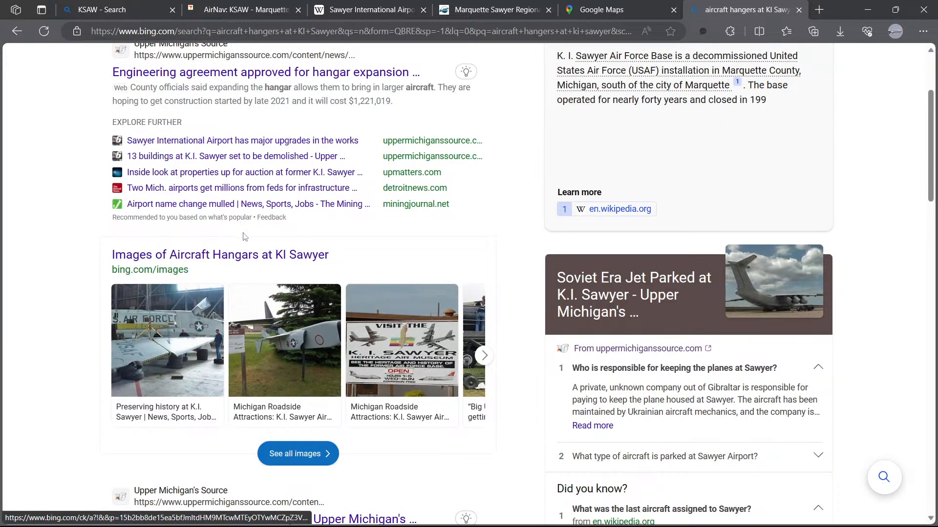
pyautogui.scroll(-2, 252, 256)
pyautogui.scroll(-3, 252, 256)
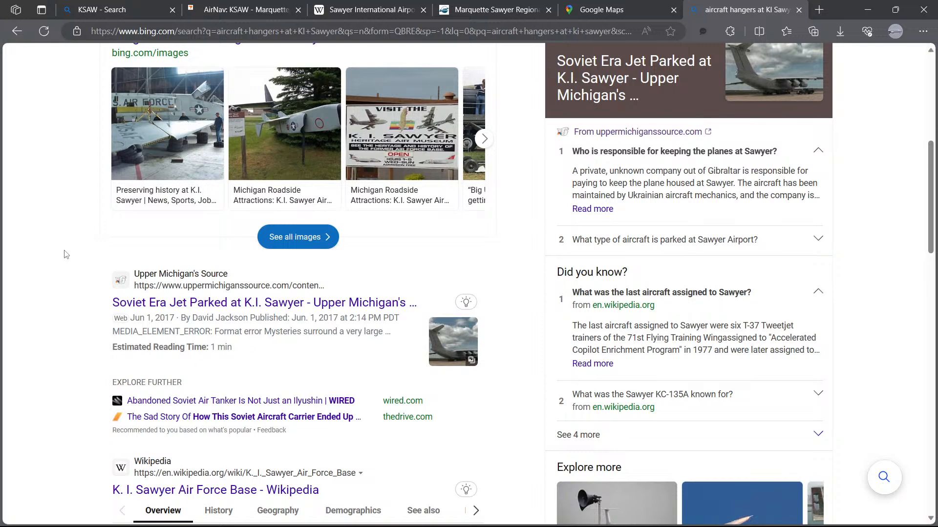
pyautogui.scroll(-4, 66, 254)
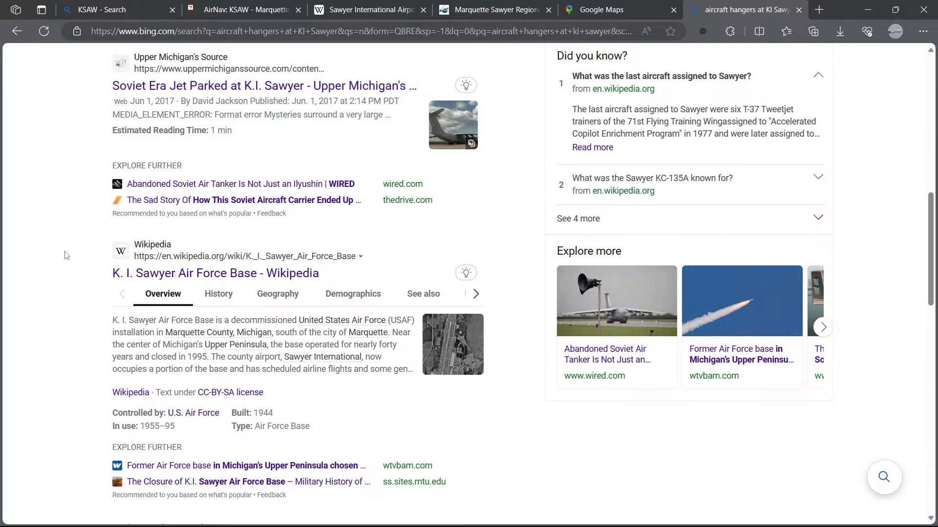
pyautogui.scroll(3, 89, 228)
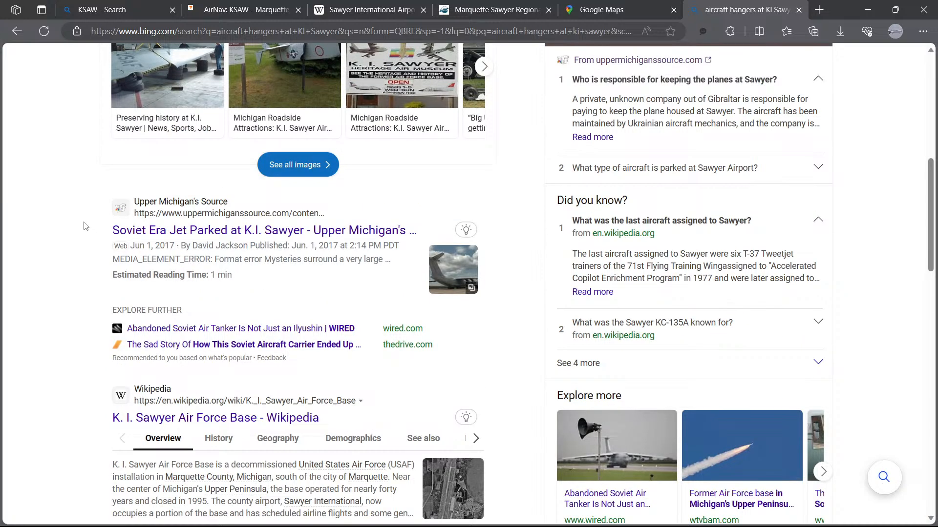
pyautogui.scroll(3, 84, 226)
pyautogui.scroll(2, 84, 226)
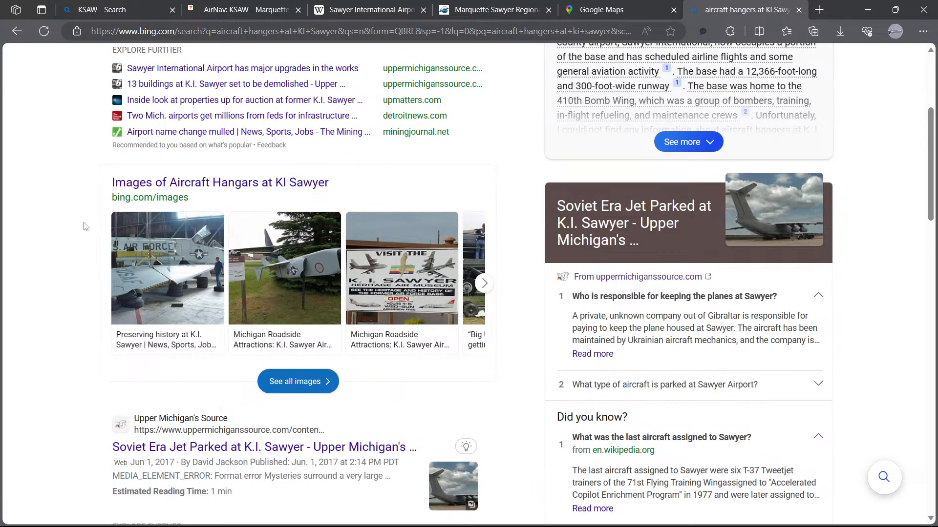
pyautogui.click(216, 186)
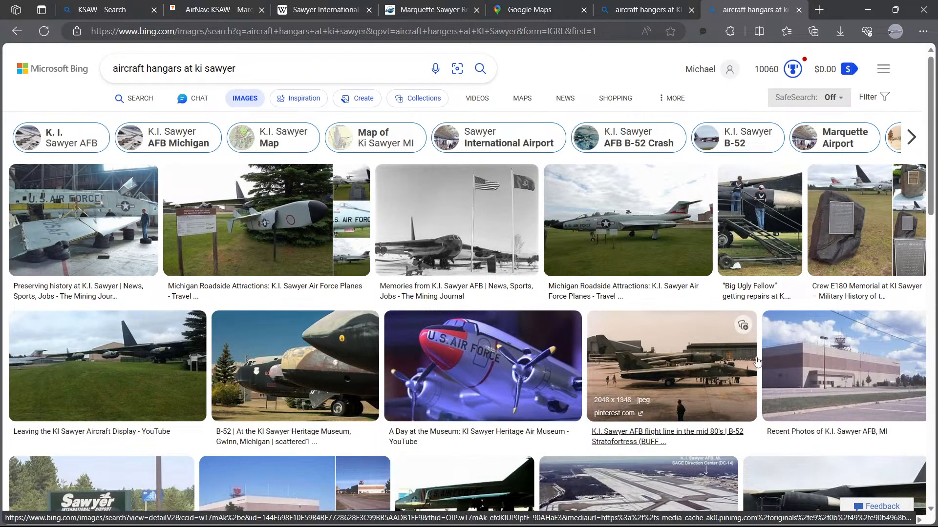
# Step: Browse the image results for photos of aircraft hangars at K. I. Sawyer
pyautogui.scroll(-3, 613, 352)
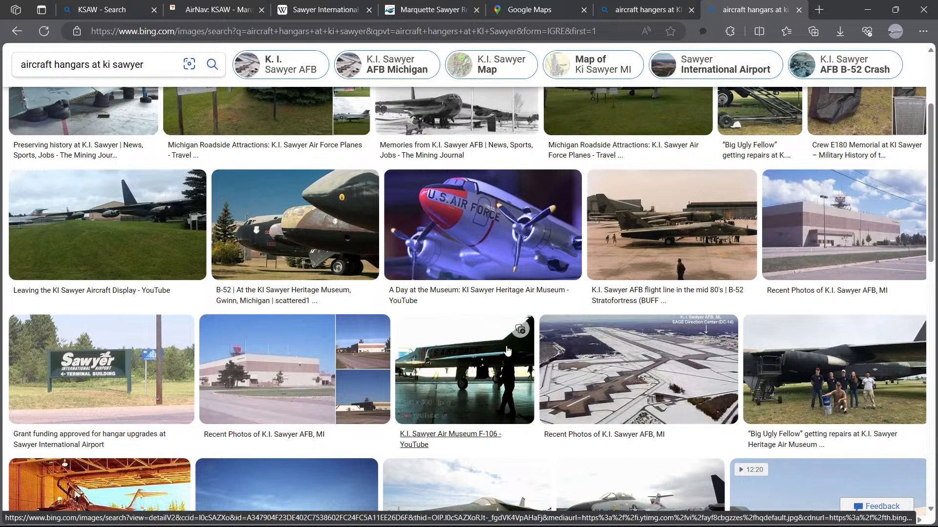
pyautogui.scroll(-3, 294, 384)
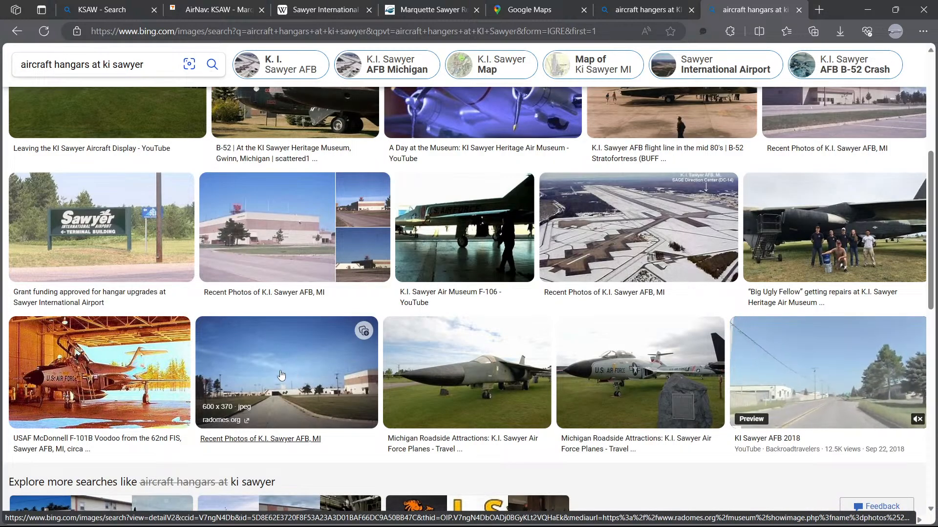
pyautogui.moveTo(412, 415); pyautogui.dragTo(383, 352)
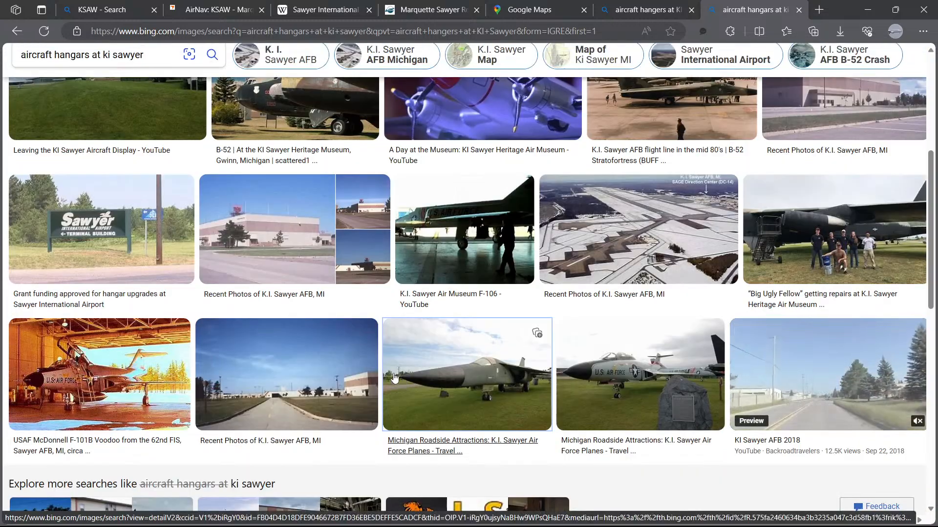
pyautogui.scroll(-7, 383, 362)
pyautogui.scroll(-6, 383, 361)
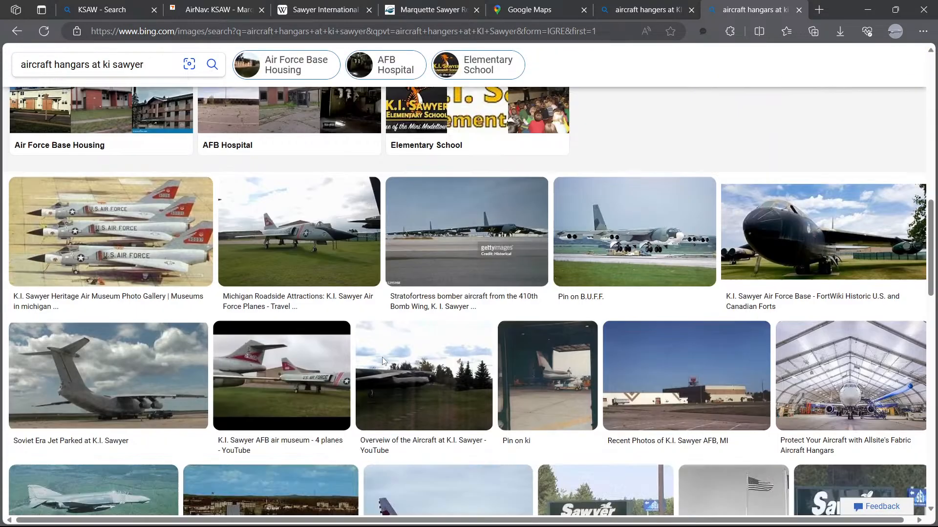
pyautogui.scroll(-3, 436, 364)
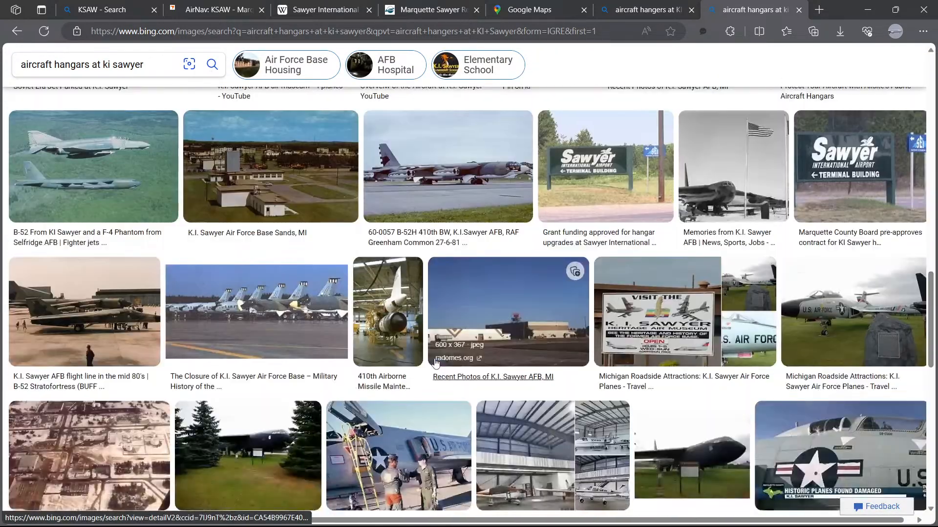
pyautogui.scroll(-10, 427, 357)
pyautogui.scroll(4, 419, 350)
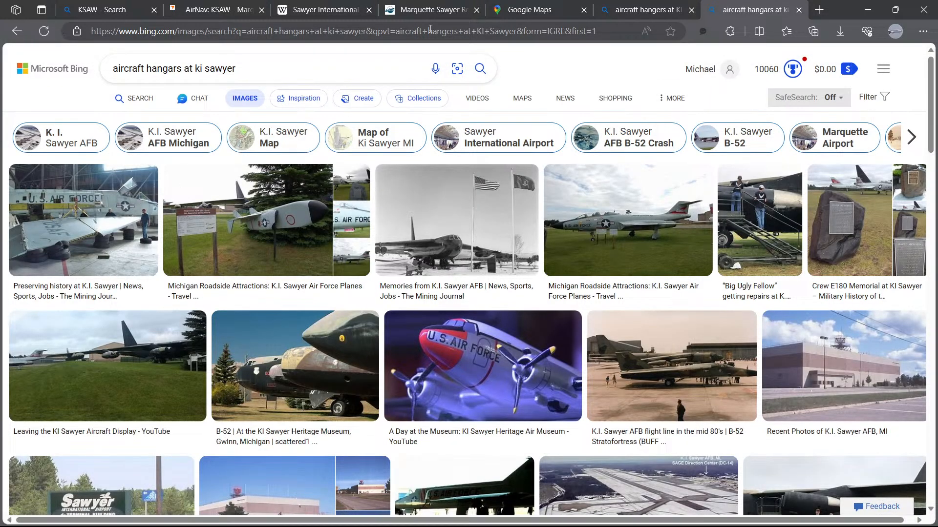
# Step: Close the images tab and rerun the search for the exact phrase "aircraft hangers at KI Sawyer"
pyautogui.click(798, 10)
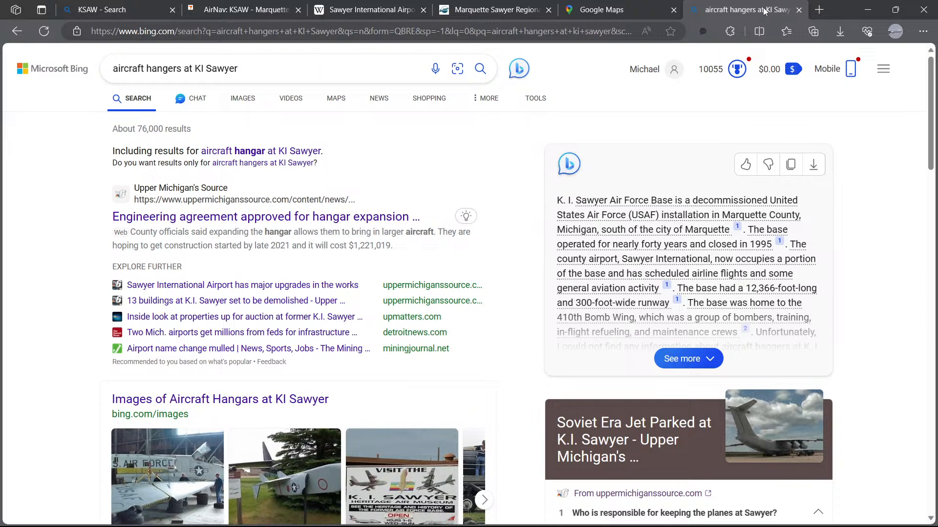
pyautogui.click(259, 166)
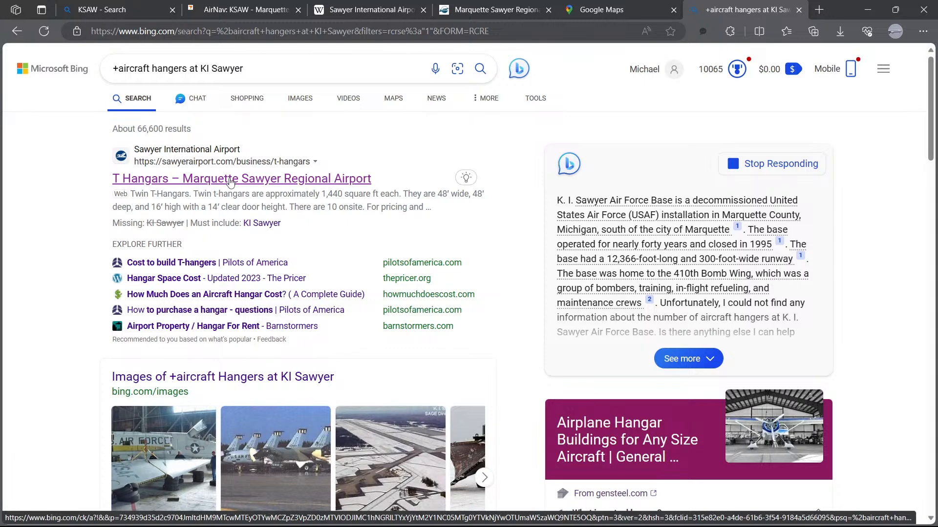
pyautogui.moveTo(230, 182)
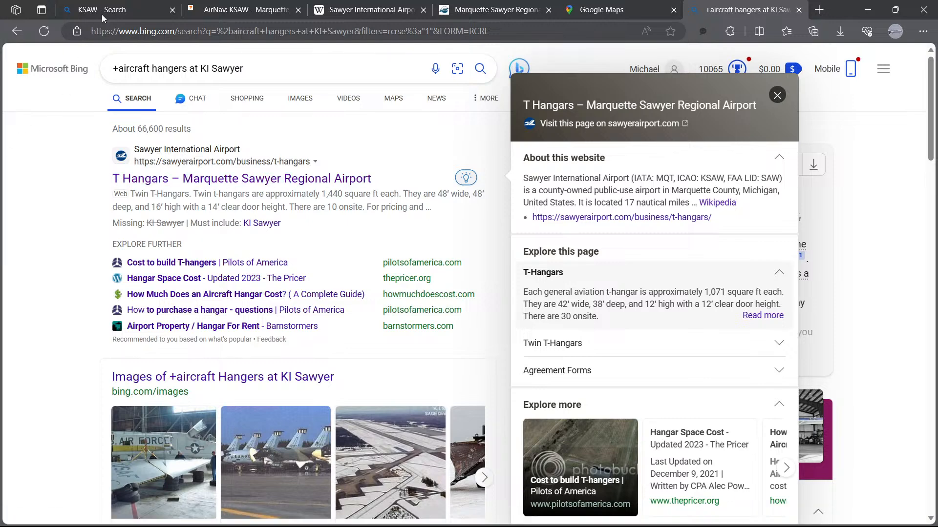
# Step: Open the K. I. Sawyer Air Force Base article from the Sawyer International Airport Wikipedia page and read through it
pyautogui.click(353, 9)
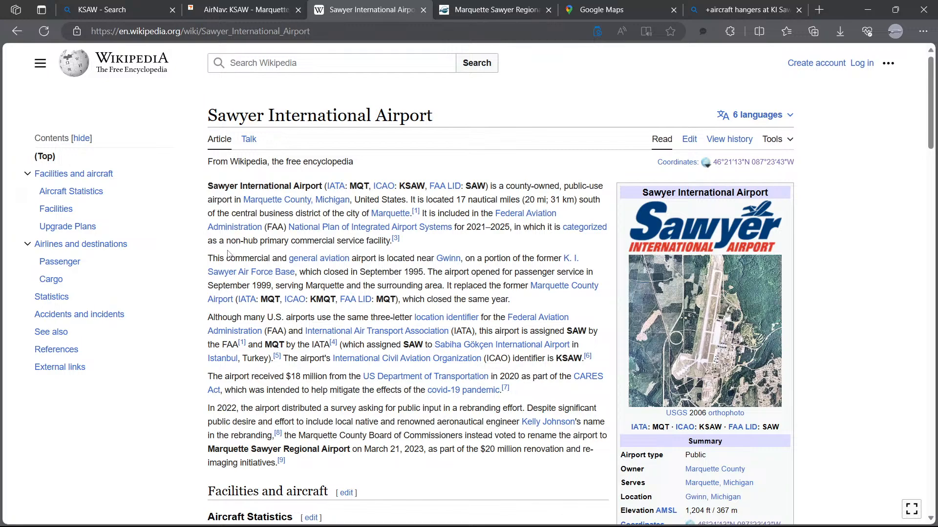
pyautogui.click(251, 272)
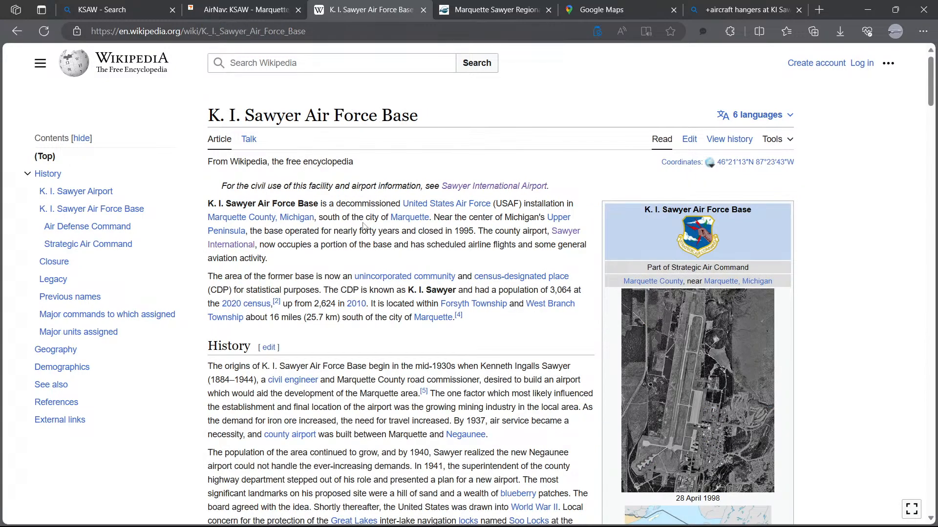
pyautogui.scroll(-7, 434, 229)
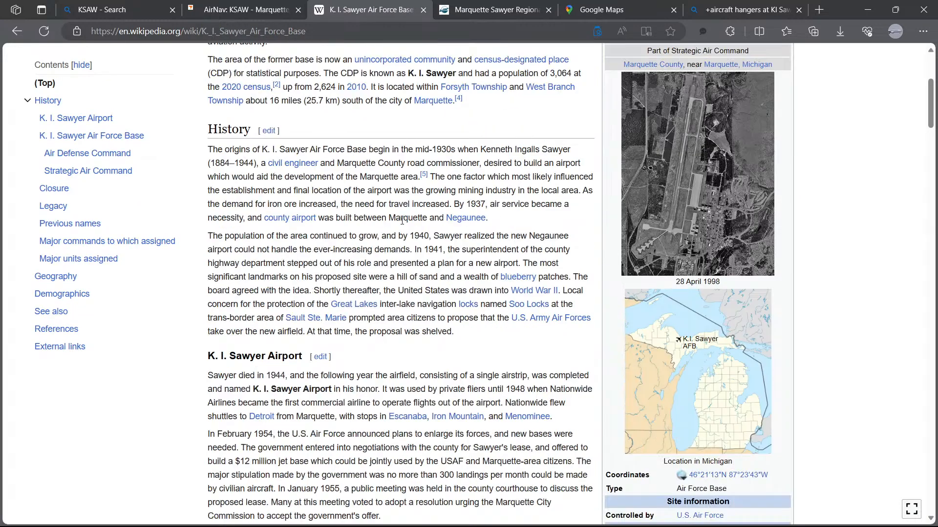
pyautogui.scroll(-9, 361, 231)
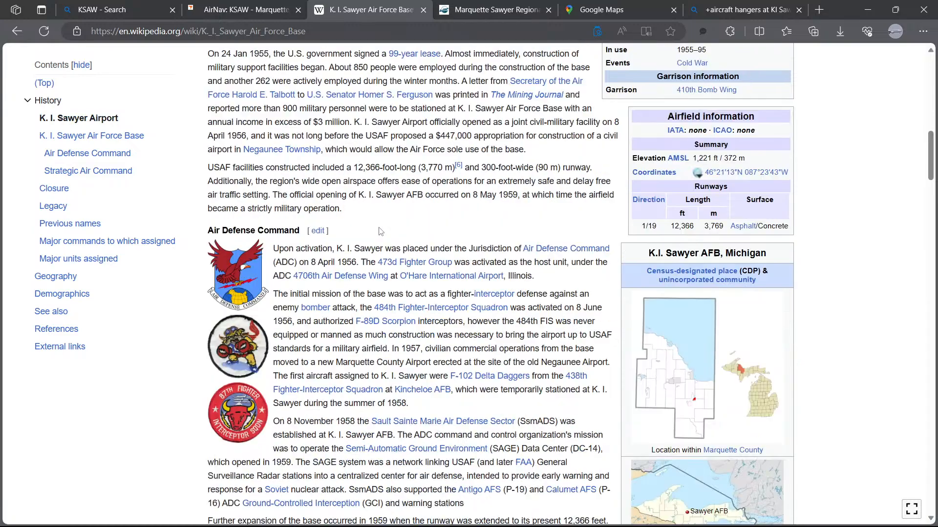
pyautogui.scroll(-7, 381, 231)
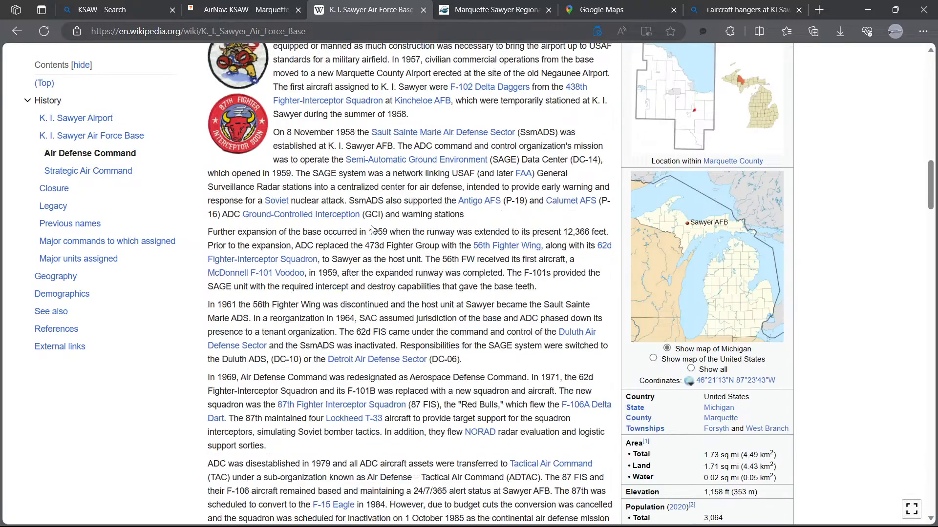
pyautogui.scroll(-6, 372, 229)
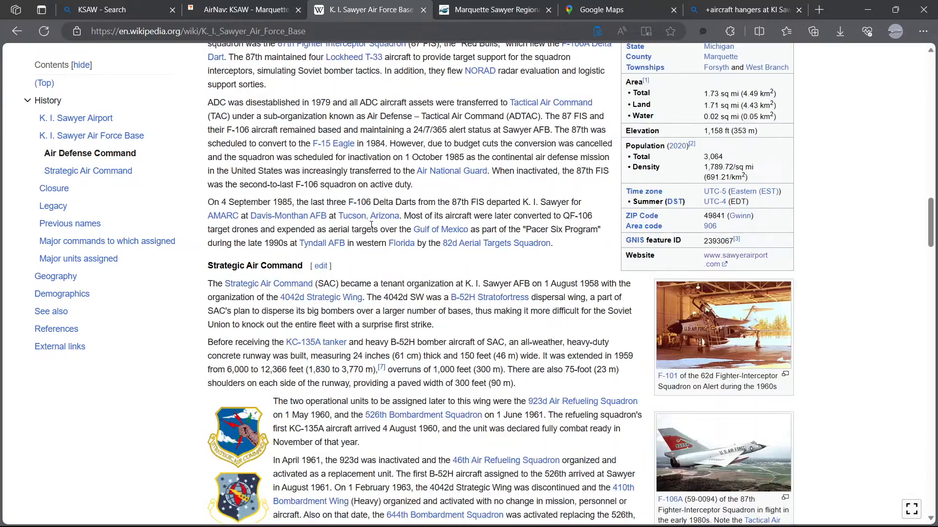
pyautogui.scroll(-2, 371, 225)
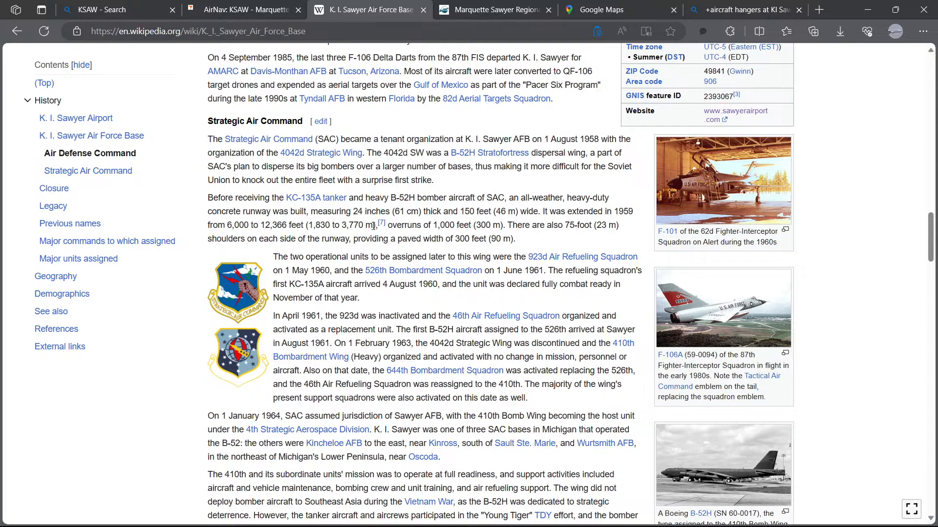
pyautogui.scroll(-7, 376, 226)
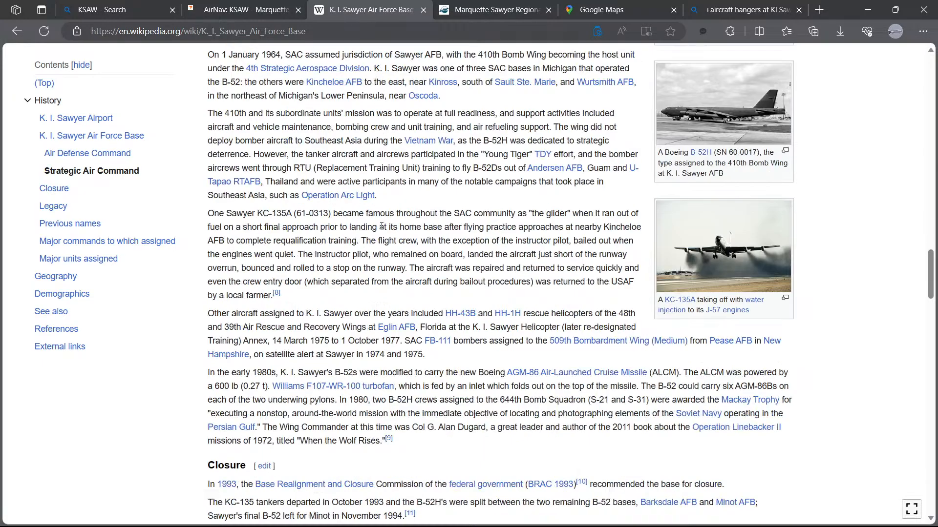
pyautogui.scroll(2, 381, 226)
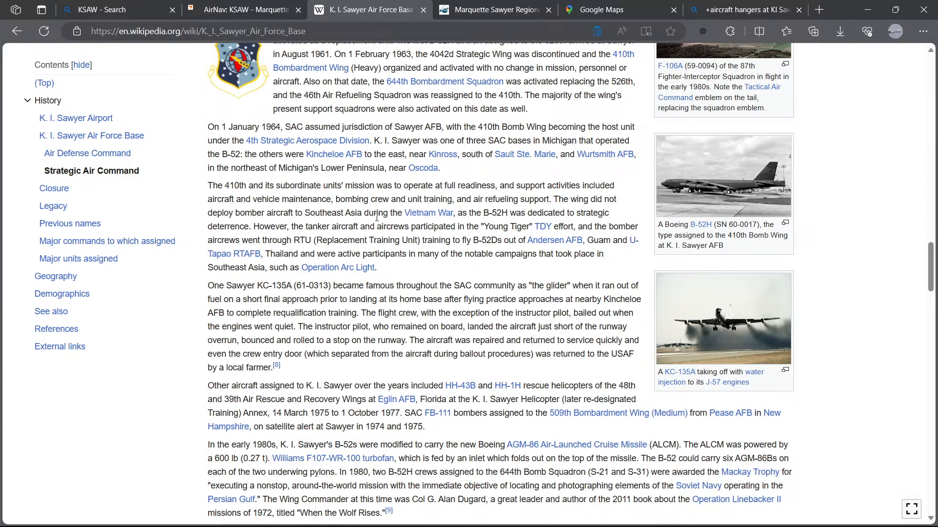
pyautogui.scroll(-4, 382, 223)
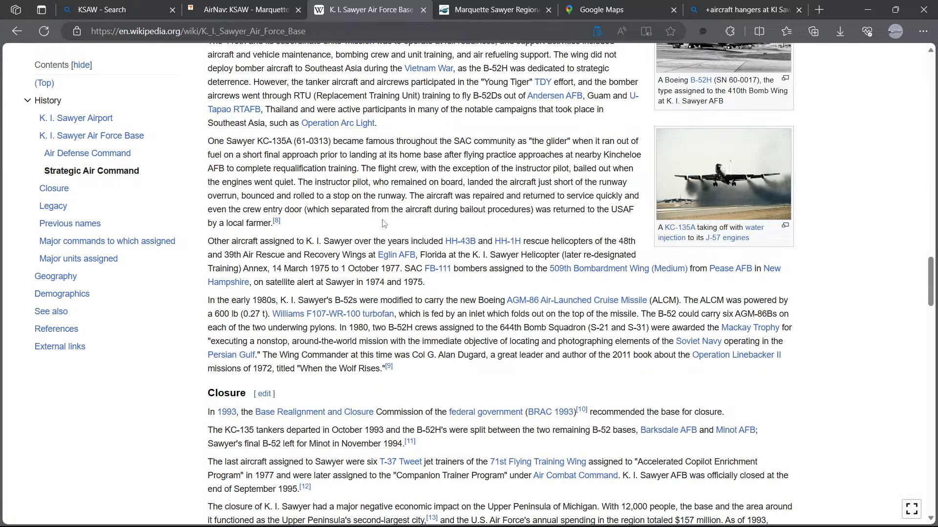
pyautogui.scroll(-2, 383, 223)
pyautogui.scroll(-4, 383, 224)
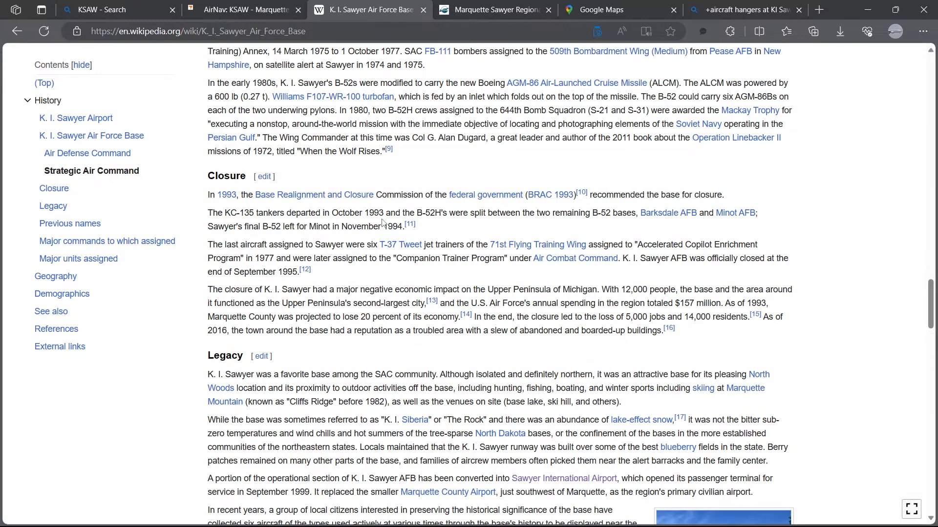
pyautogui.scroll(-4, 382, 224)
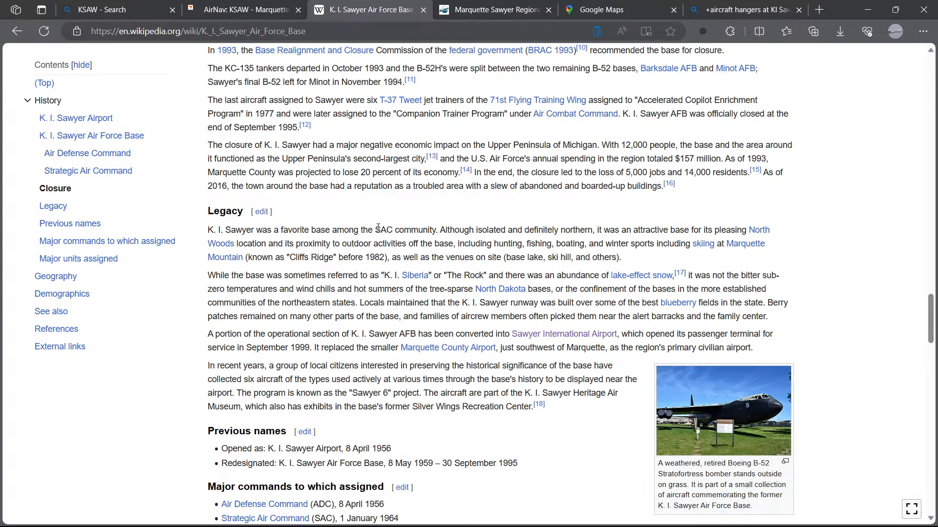
pyautogui.scroll(-8, 378, 228)
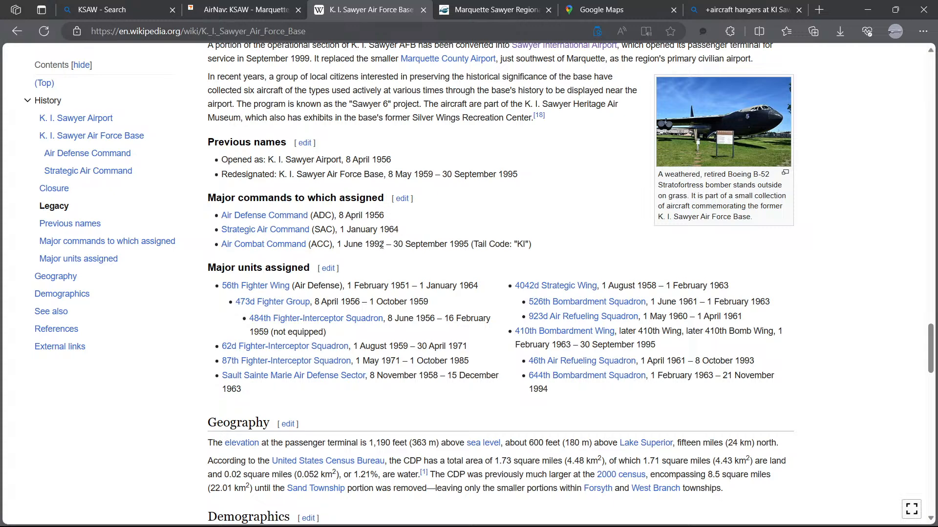
pyautogui.moveTo(559, 335)
pyautogui.scroll(2, 443, 256)
pyautogui.scroll(2, 441, 252)
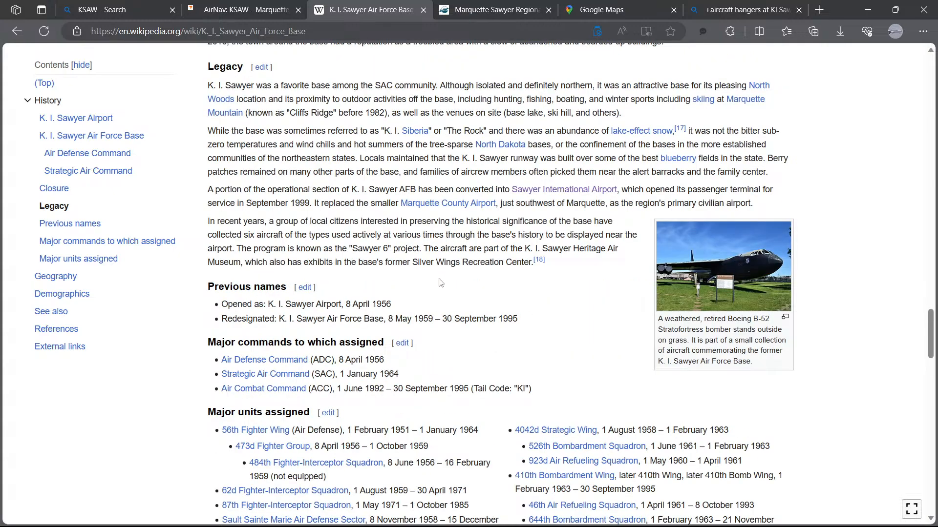
pyautogui.scroll(2, 441, 282)
pyautogui.scroll(-20, 440, 278)
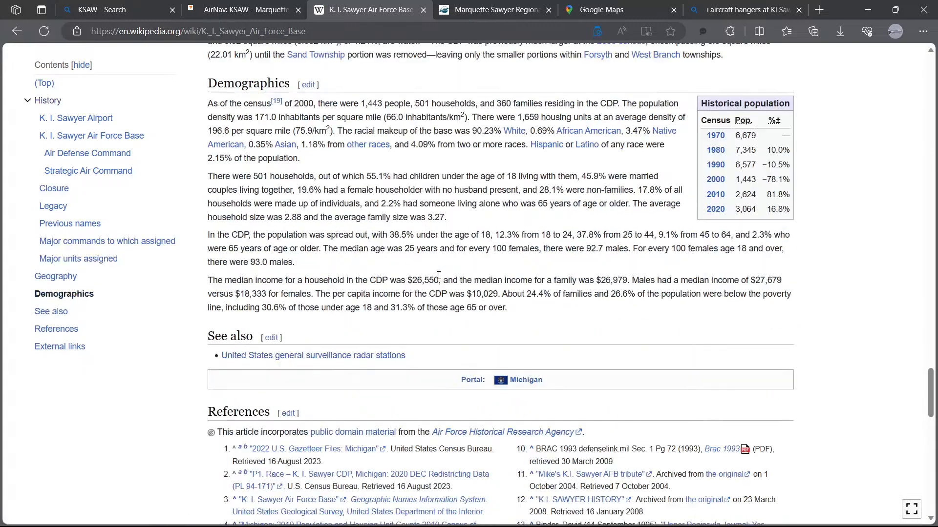
pyautogui.scroll(-5, 439, 271)
pyautogui.scroll(7, 437, 266)
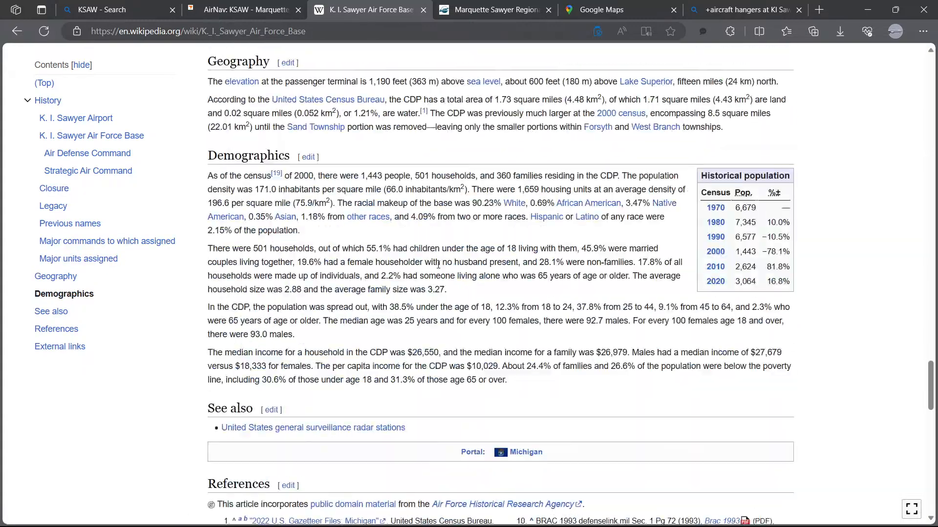
# Step: Scroll back up through the K. I. Sawyer Air Force Base article to its top
pyautogui.scroll(20, 436, 263)
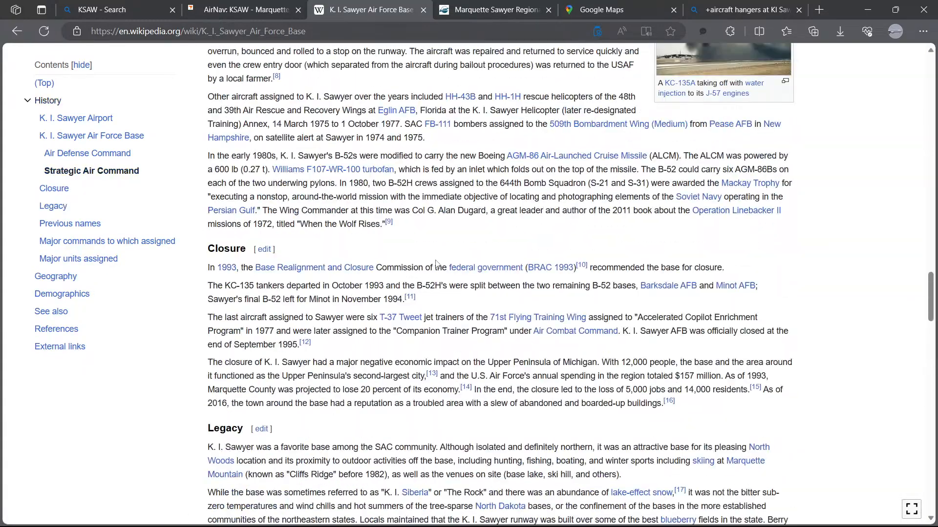
pyautogui.scroll(3, 436, 261)
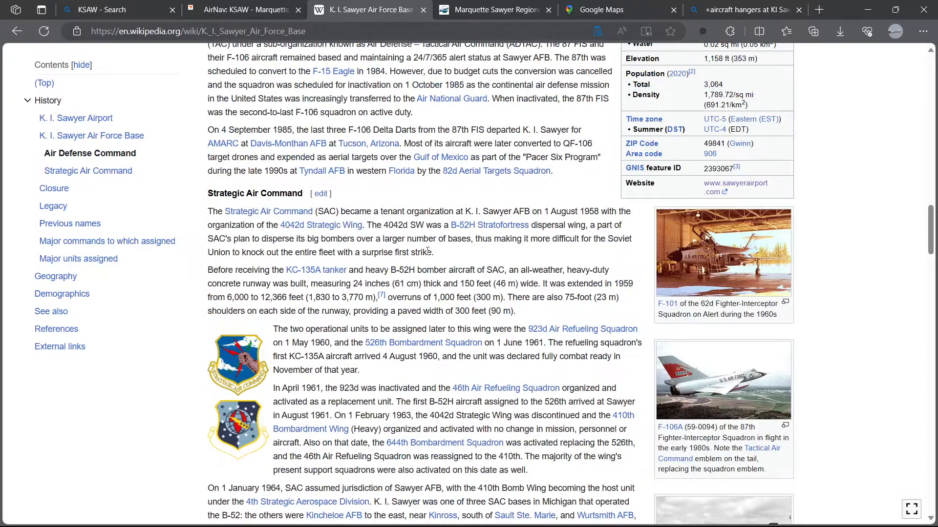
pyautogui.scroll(4, 432, 212)
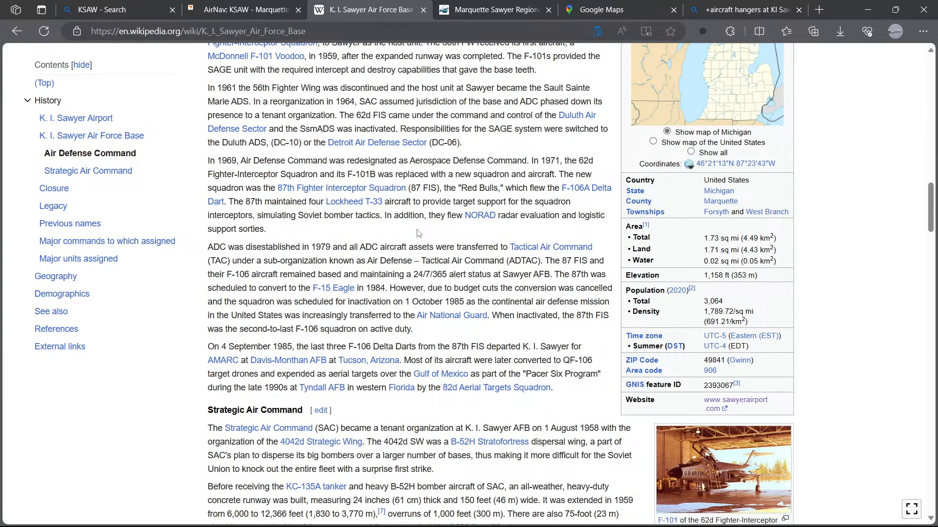
pyautogui.scroll(3, 418, 233)
pyautogui.scroll(2, 418, 229)
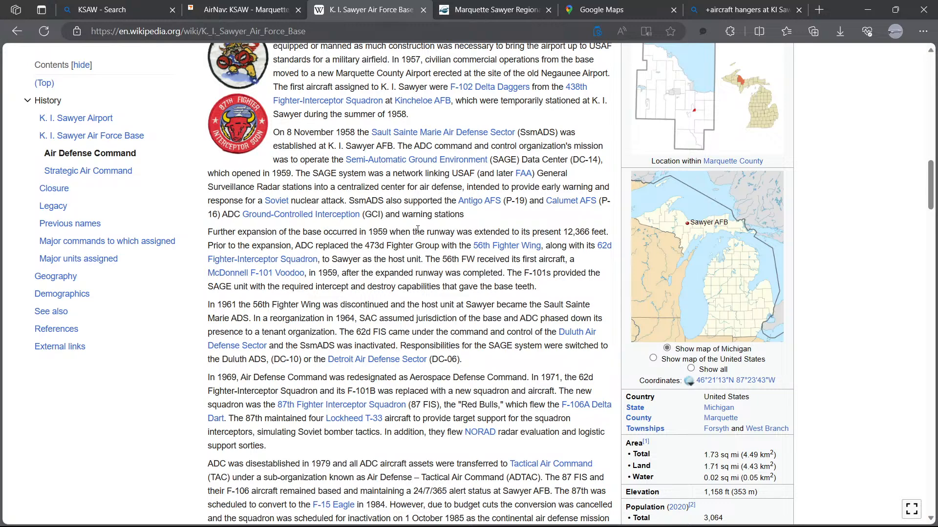
pyautogui.scroll(3, 417, 229)
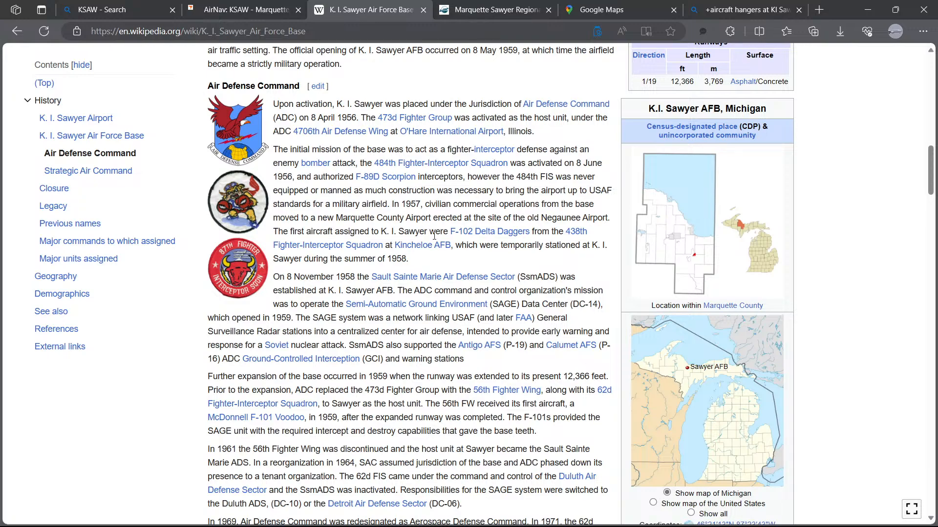
pyautogui.scroll(4, 434, 237)
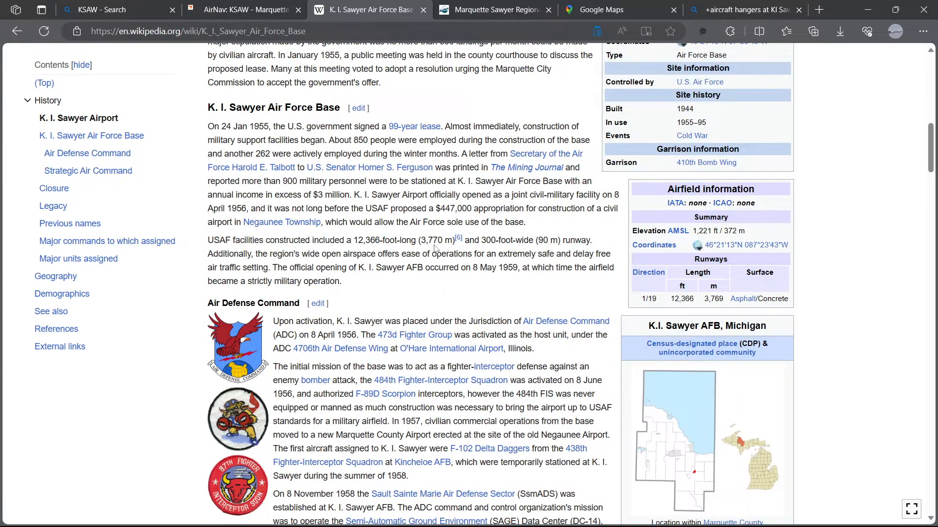
pyautogui.scroll(4, 434, 248)
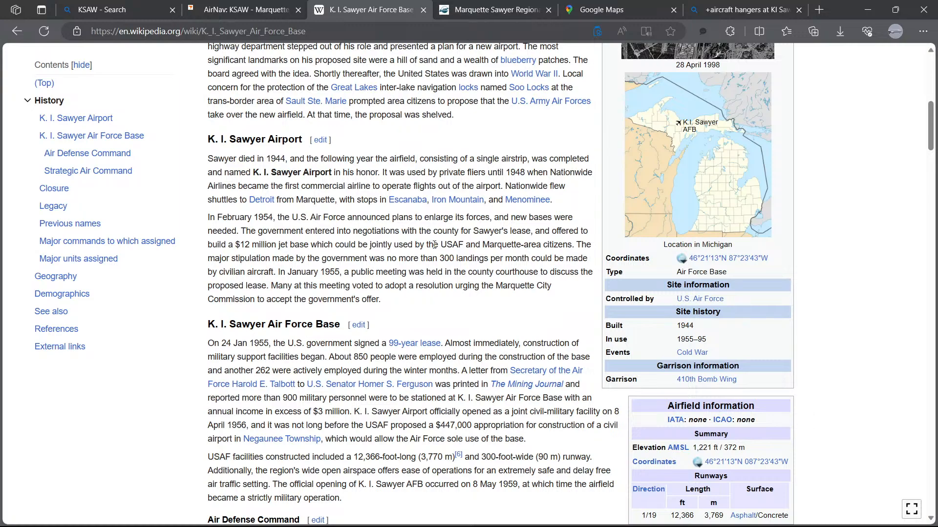
pyautogui.scroll(3, 434, 245)
pyautogui.scroll(6, 428, 246)
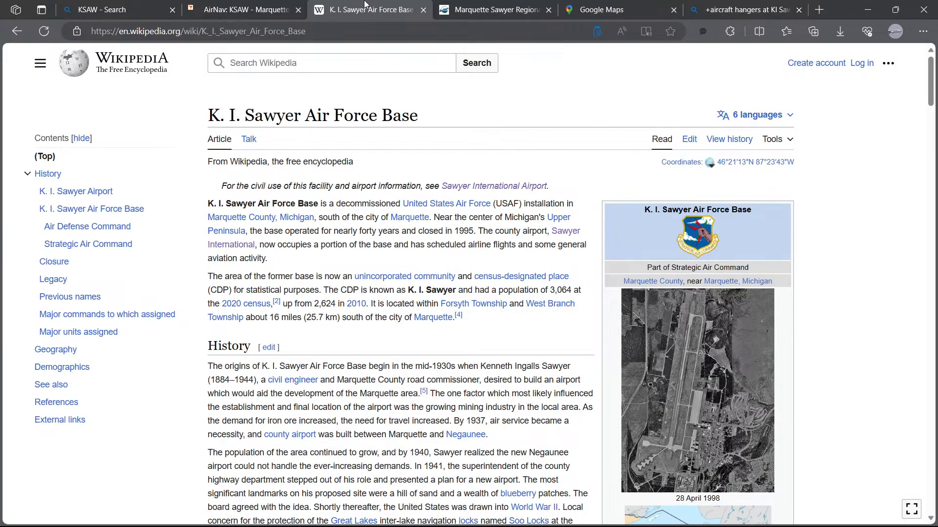
# Step: Close the image search tab and open the "I Survived K.I. Sawyer AFB Michigan" Facebook group in a new tab
pyautogui.click(765, 13)
pyautogui.click(799, 10)
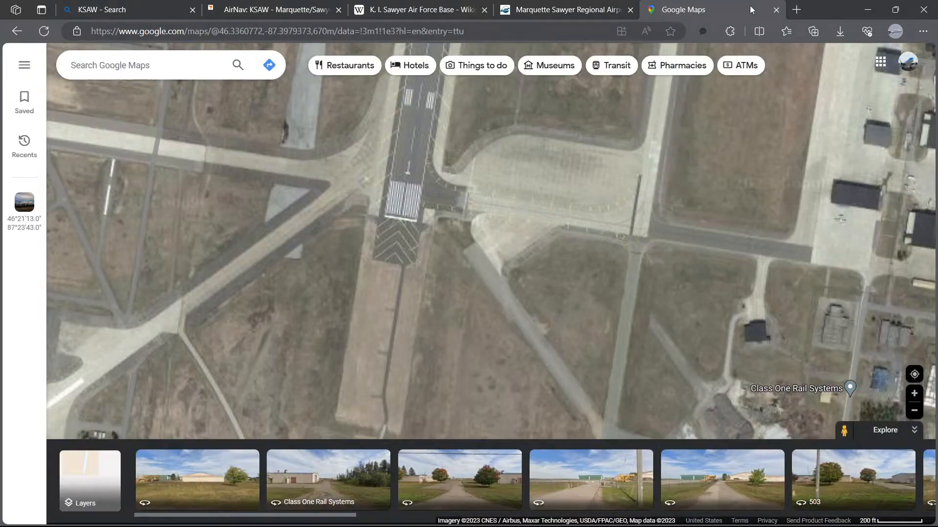
pyautogui.click(796, 10)
pyautogui.click(437, 432)
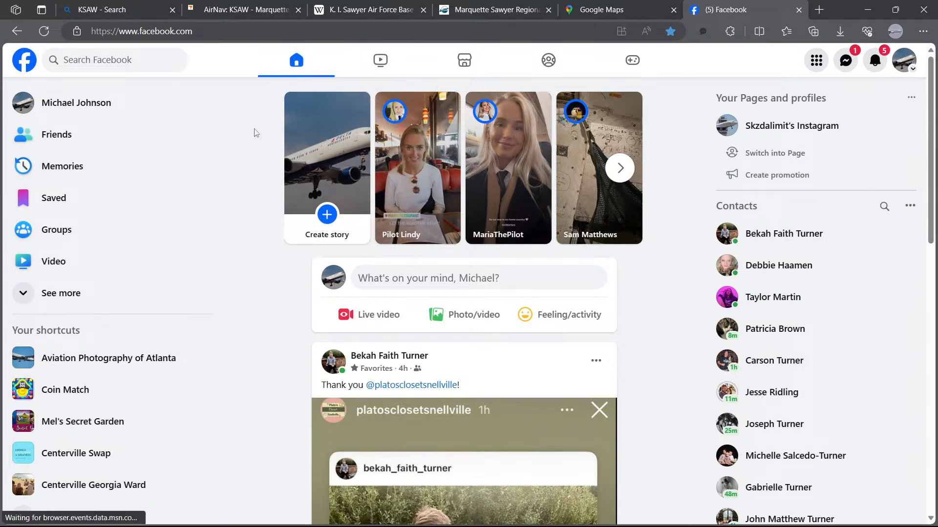
pyautogui.scroll(-1, 88, 390)
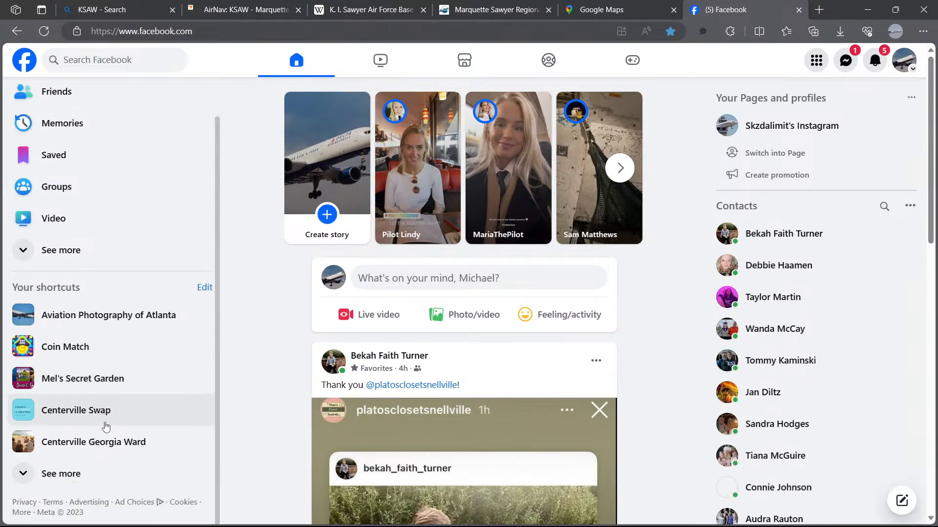
pyautogui.click(81, 472)
pyautogui.scroll(-4, 112, 442)
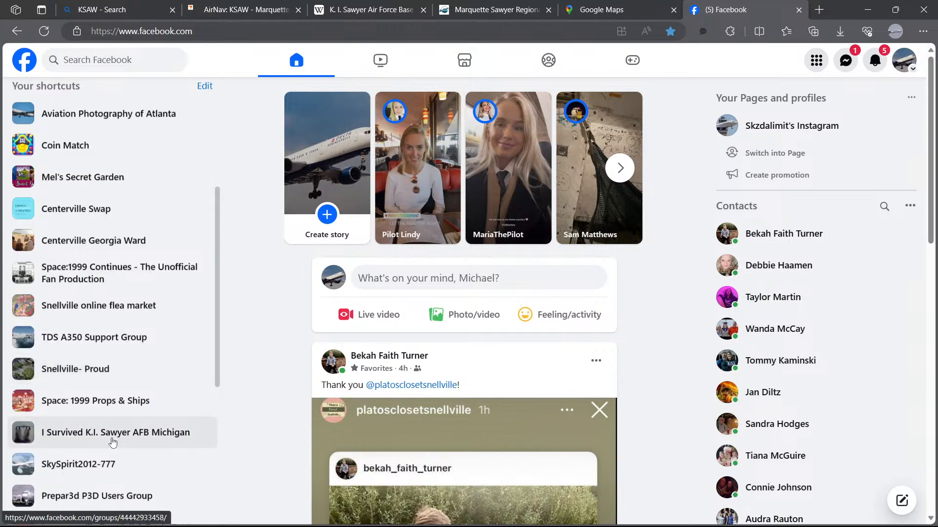
pyautogui.click(94, 433)
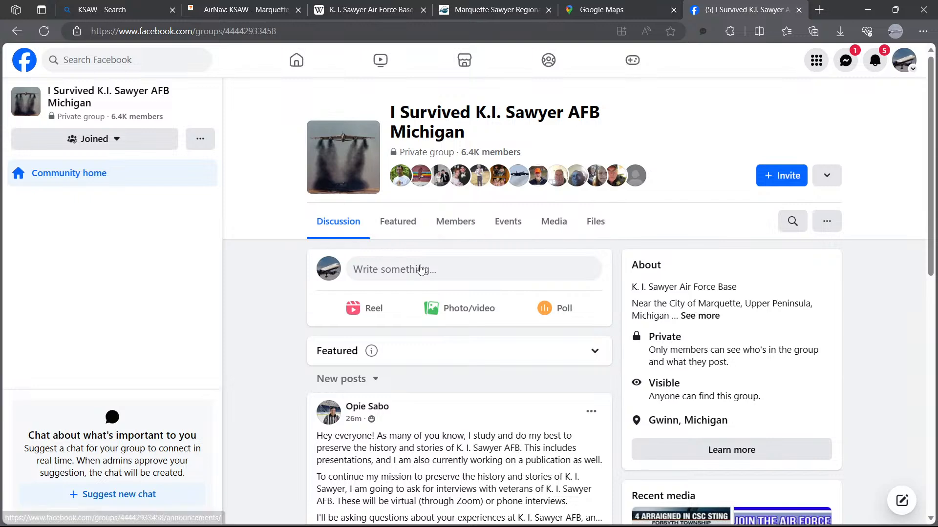
# Step: Browse the group's posts and search the group for "hangers"
pyautogui.scroll(-3, 476, 326)
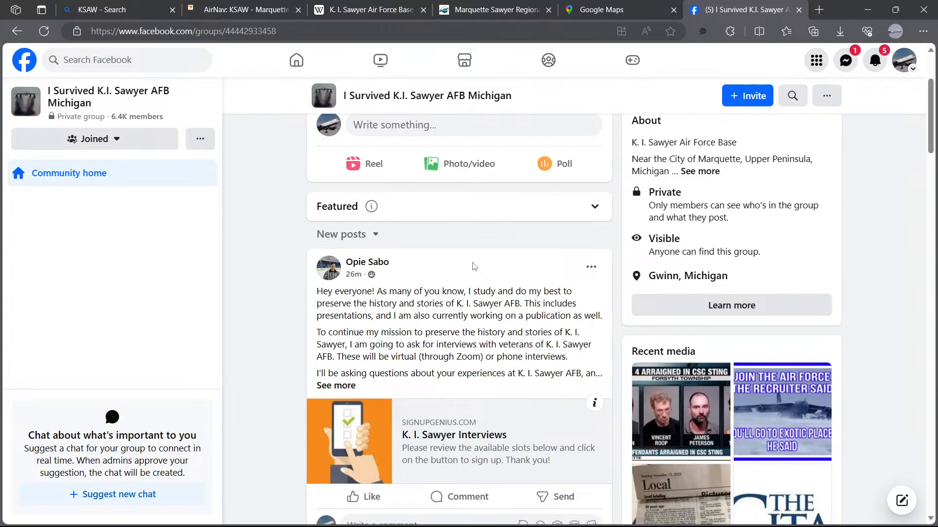
pyautogui.scroll(-6, 474, 269)
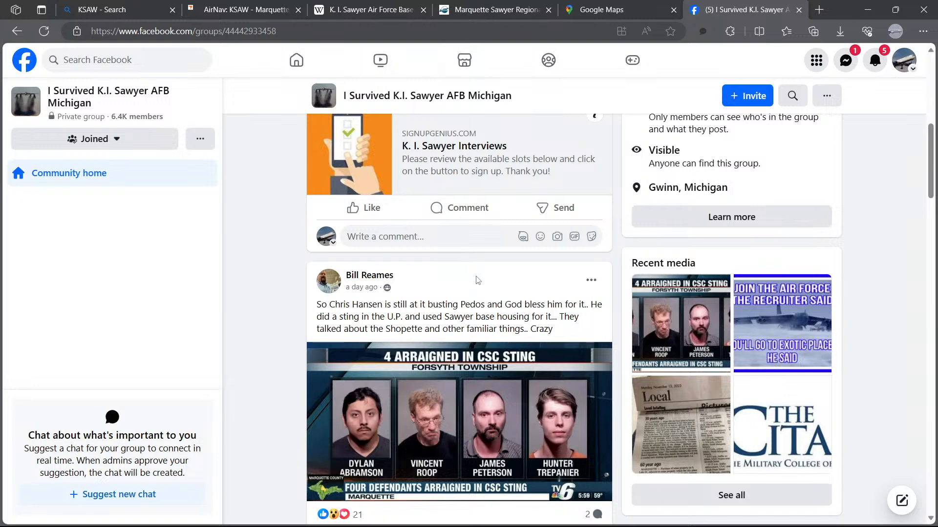
pyautogui.scroll(-10, 477, 280)
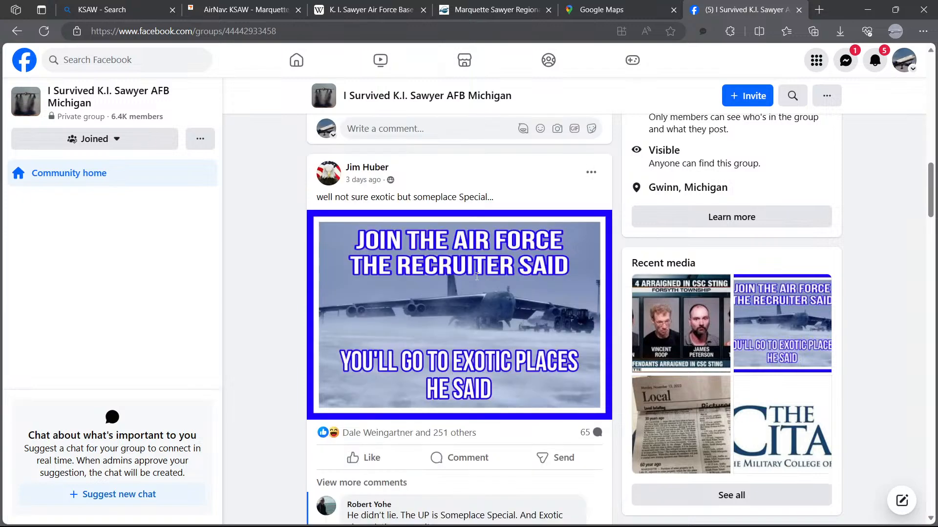
pyautogui.scroll(15, 474, 278)
pyautogui.scroll(4, 473, 276)
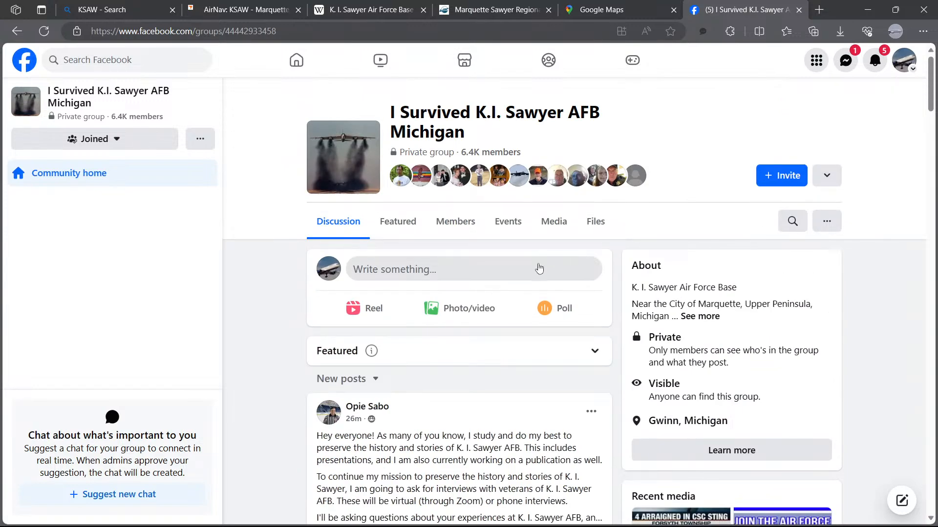
pyautogui.click(792, 220)
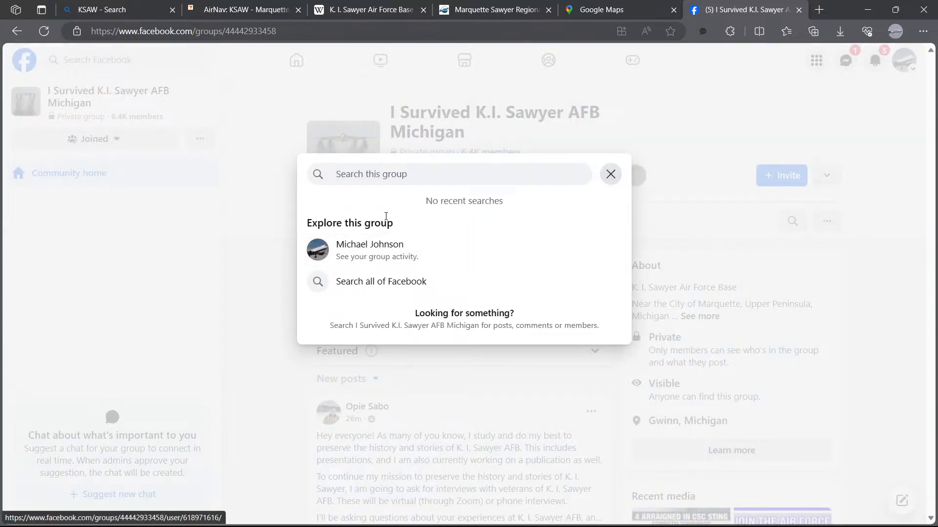
pyautogui.write('hanger')
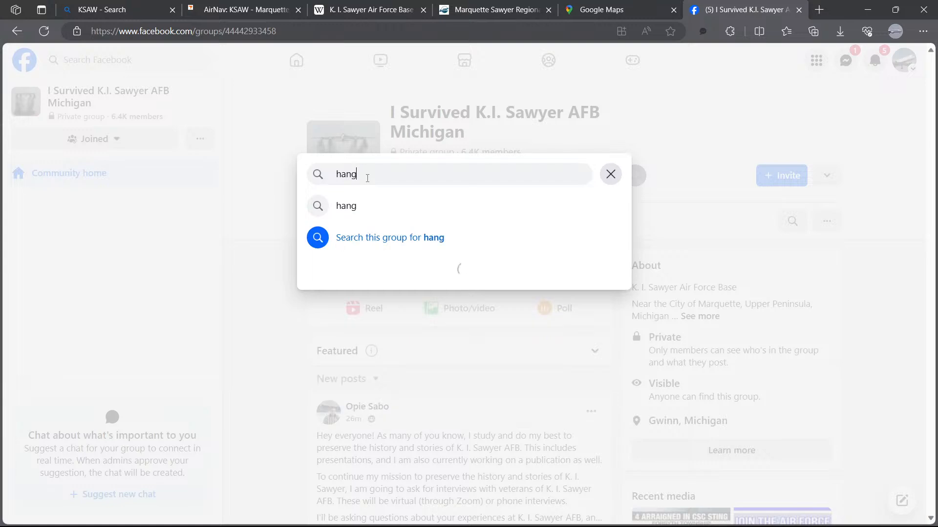
pyautogui.write('s')
pyautogui.press('Return')
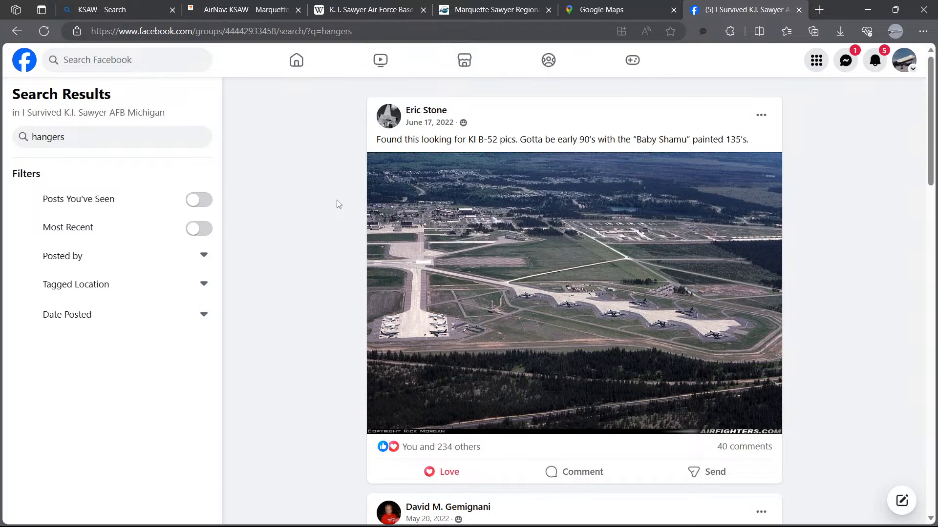
# Step: Scroll through the group's search results for photos of the base hangars
pyautogui.scroll(-15, 338, 208)
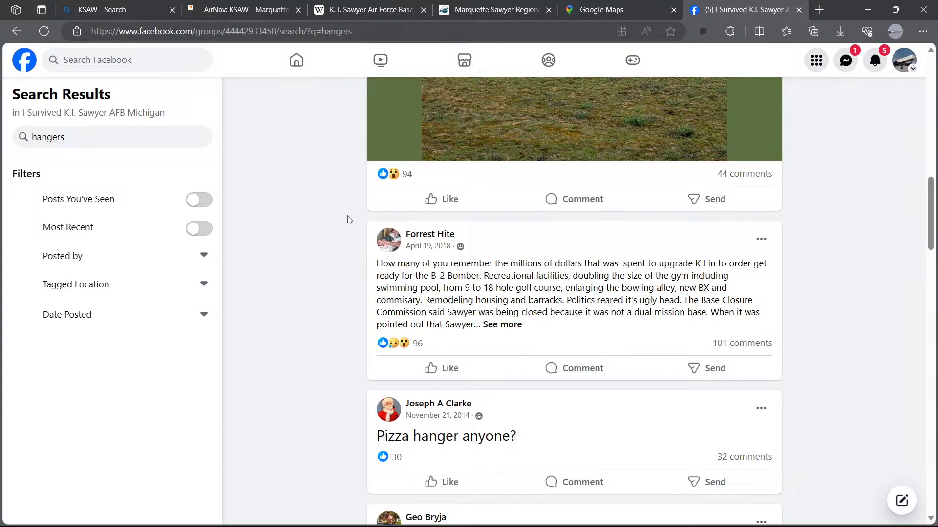
pyautogui.scroll(-9, 349, 219)
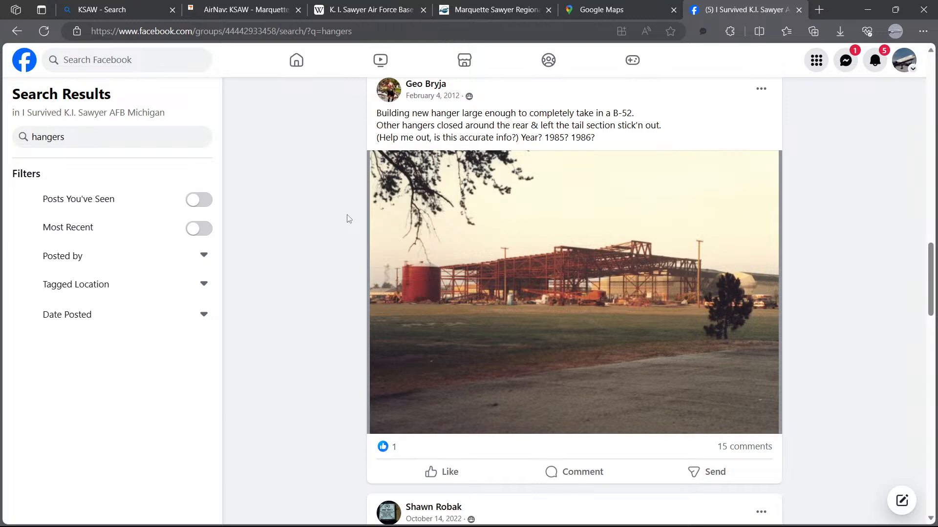
pyautogui.scroll(-14, 347, 218)
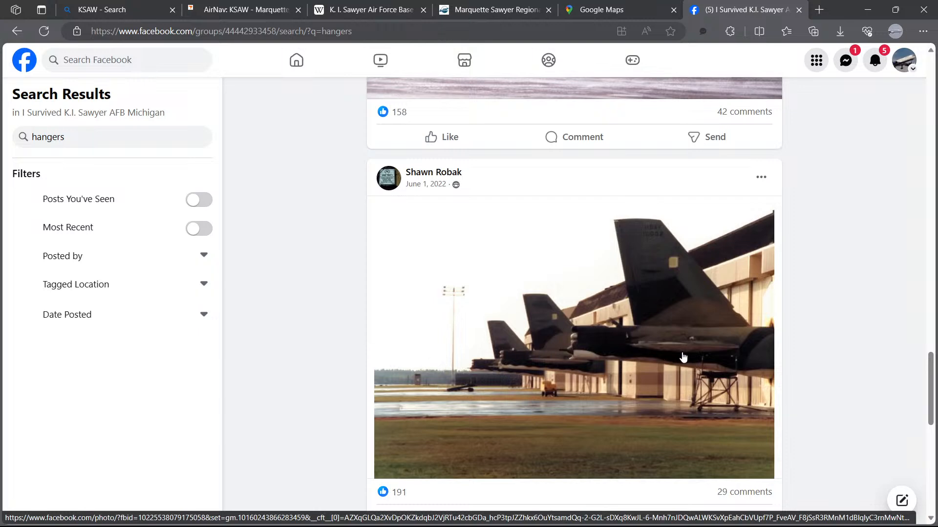
# Step: Switch to Navigraph Charts and examine the buildings near the General Aviation Terminal on the KSAW airport chart
pyautogui.moveTo(148, 514)
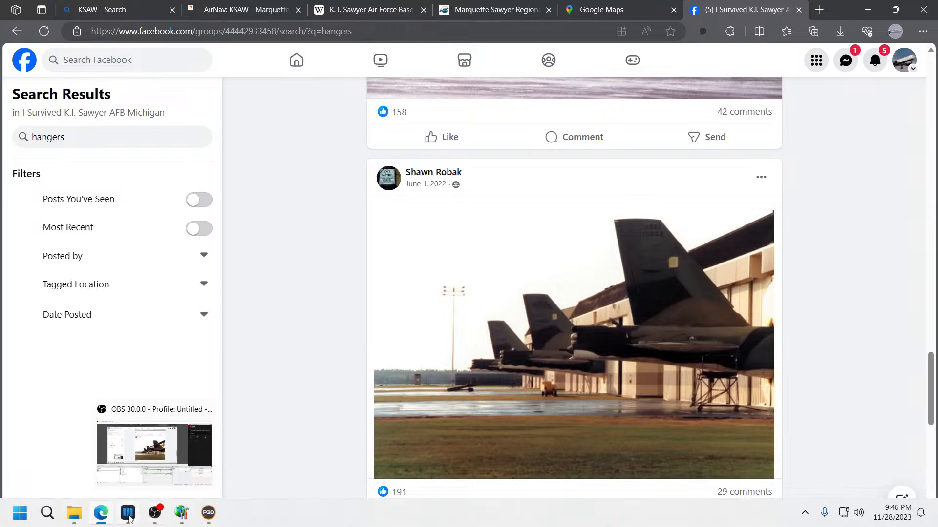
pyautogui.moveTo(99, 518)
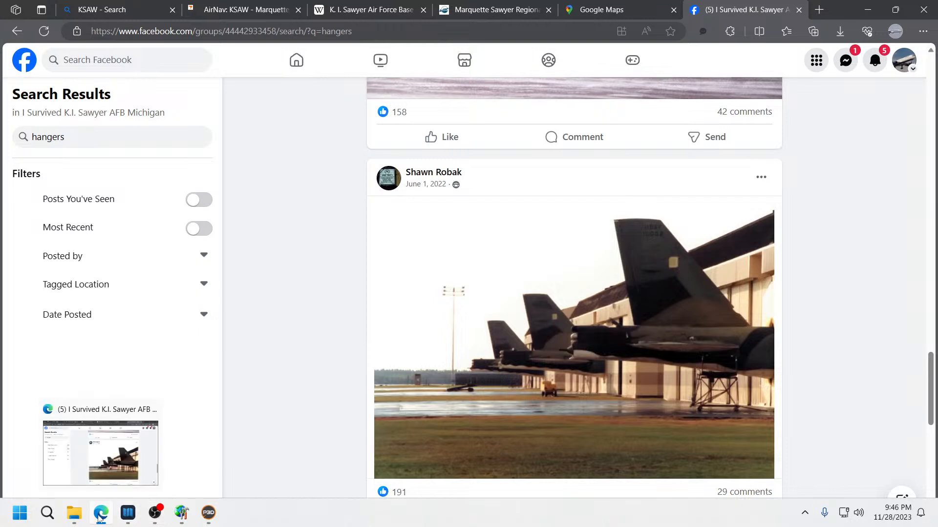
pyautogui.click(129, 519)
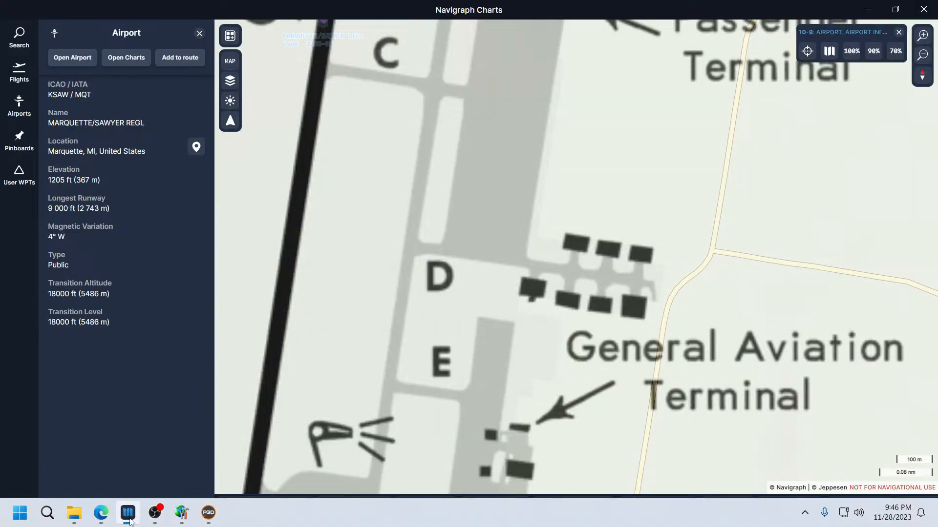
pyautogui.click(129, 519)
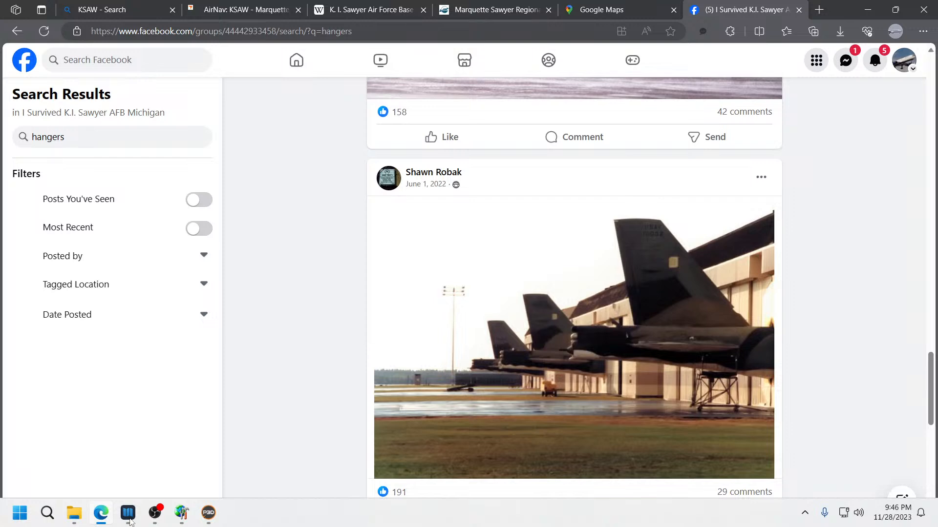
pyautogui.click(129, 520)
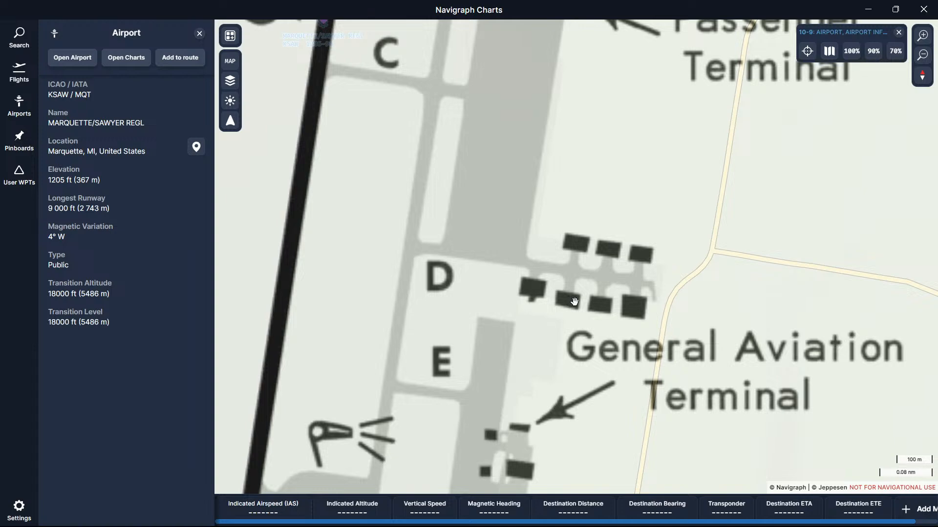
pyautogui.click(600, 306)
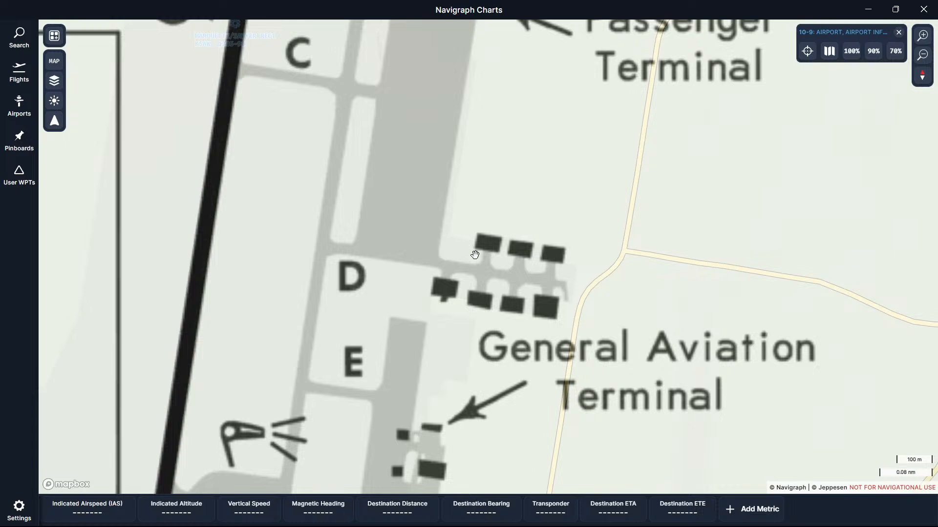
pyautogui.scroll(3, 477, 255)
pyautogui.scroll(-1, 479, 258)
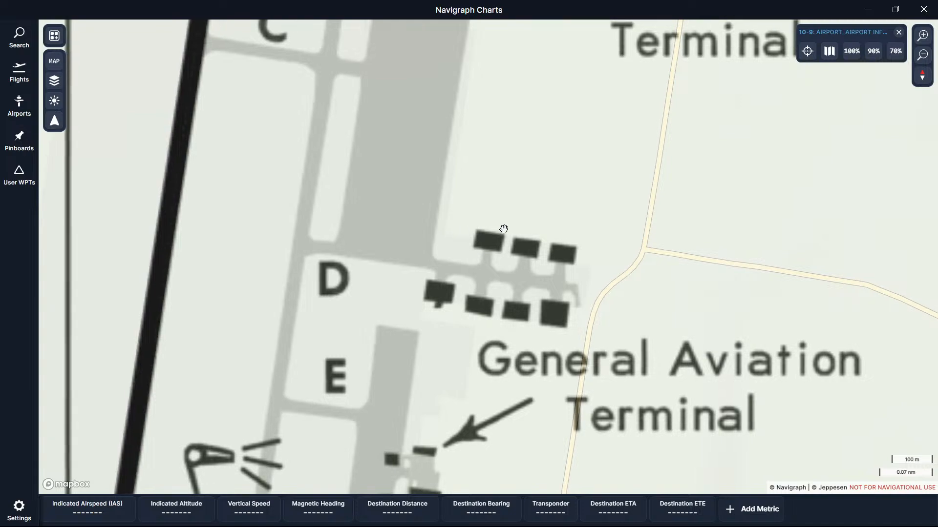
pyautogui.click(869, 9)
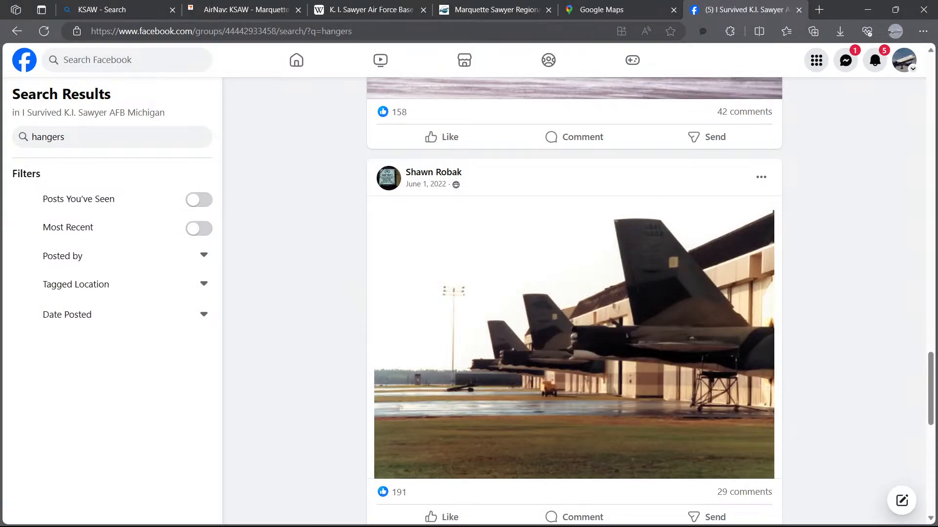
# Step: Copy one of the southern-row hangar buildings and paste the copy west of the row, just south of the eastward taxipath
pyautogui.click(185, 514)
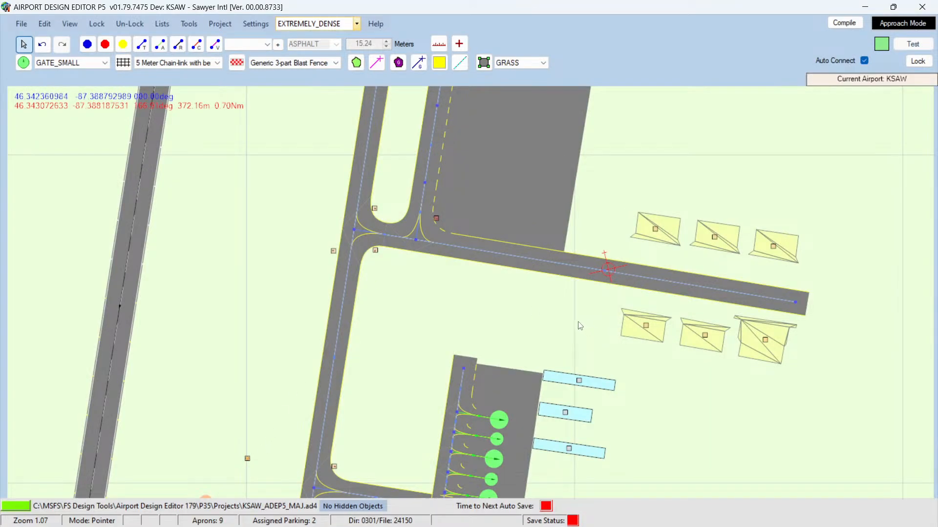
pyautogui.rightClick(747, 337)
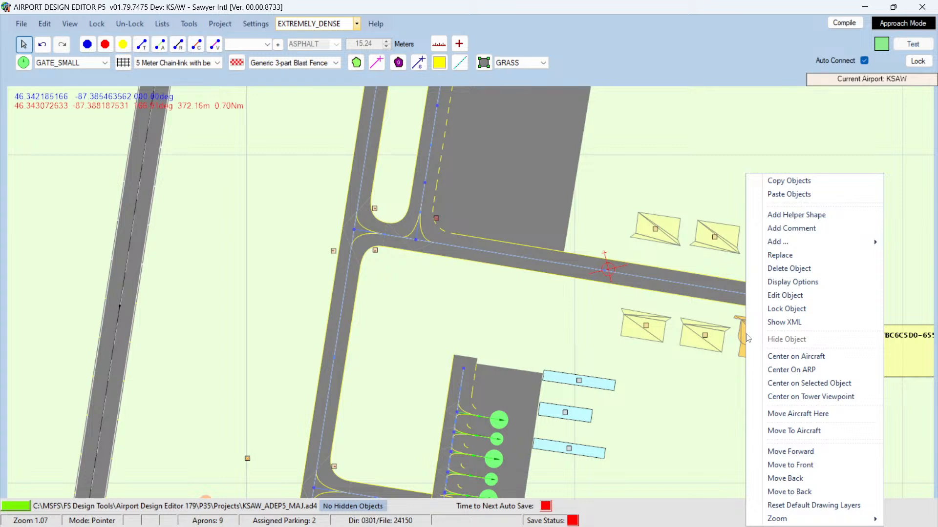
pyautogui.click(785, 181)
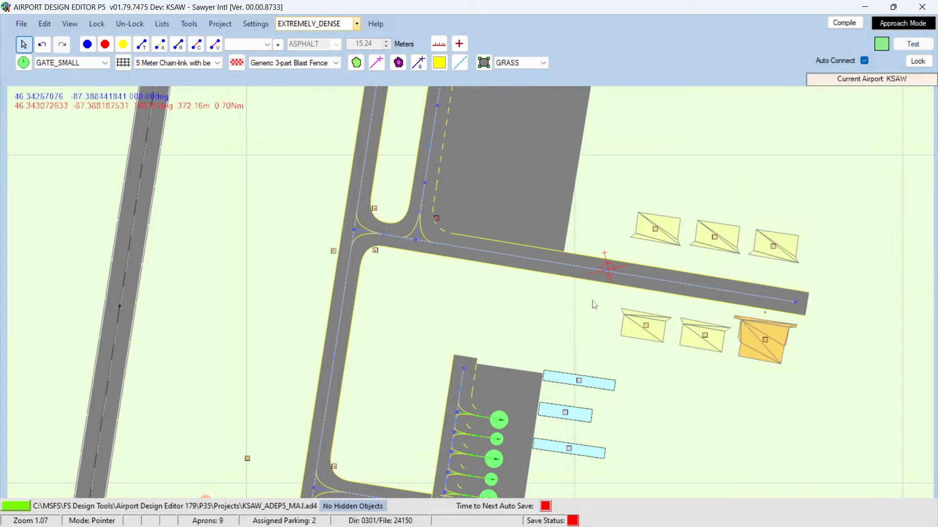
pyautogui.rightClick(523, 251)
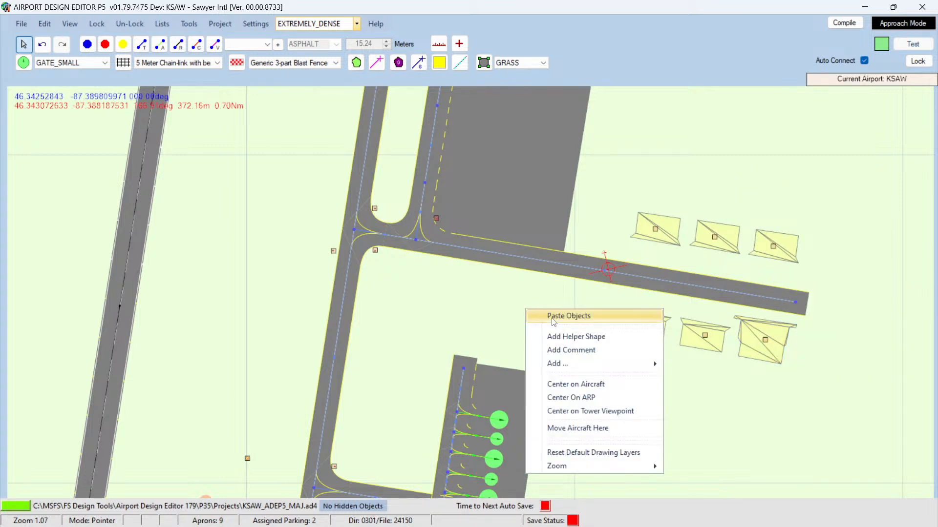
pyautogui.click(566, 255)
pyautogui.moveTo(534, 301); pyautogui.dragTo(593, 303)
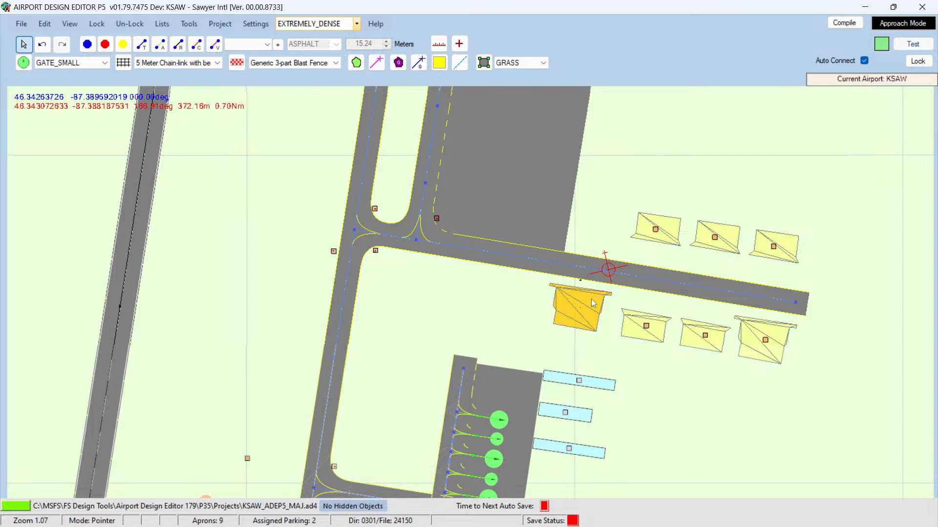
pyautogui.press('Right')
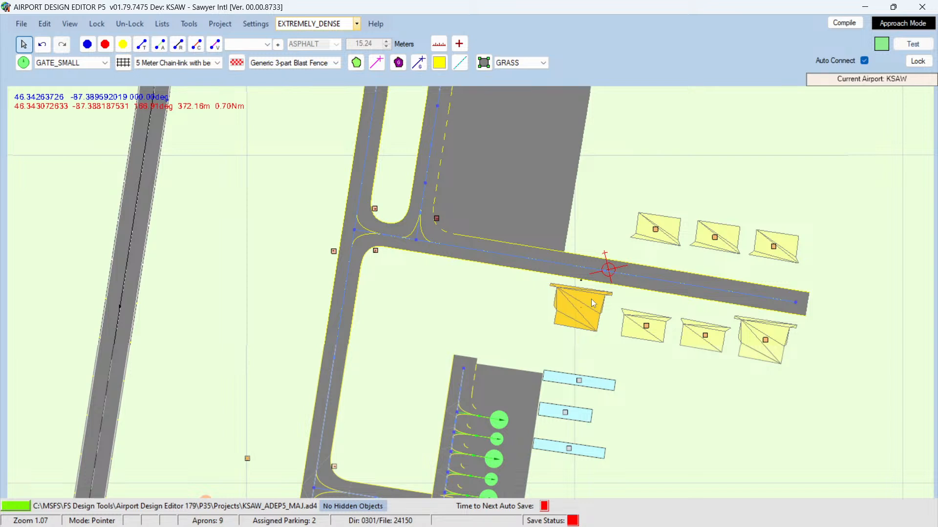
# Step: Delete the eastward taxipath running between the two rows of hangars
pyautogui.click(696, 329)
pyautogui.moveTo(696, 329)
pyautogui.mouseDown()
pyautogui.moveTo(693, 314)
pyautogui.moveTo(694, 330)
pyautogui.mouseUp()
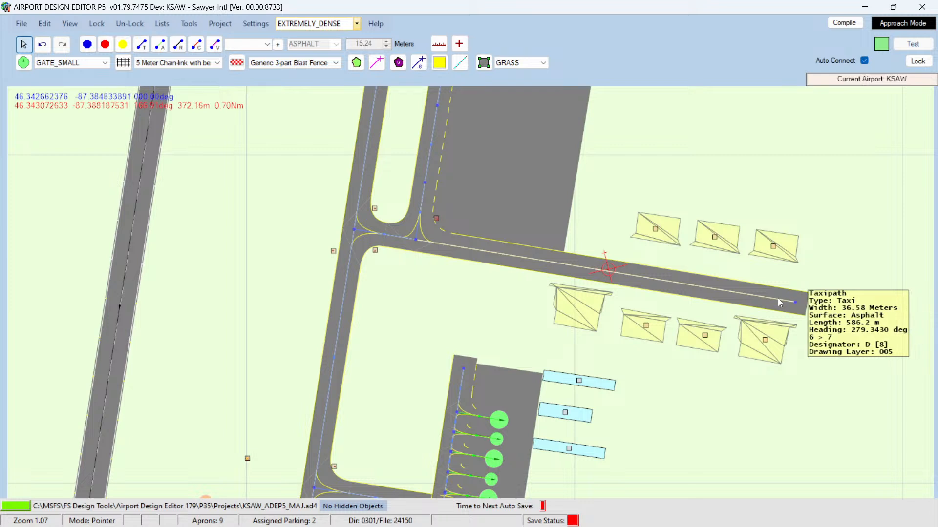
pyautogui.press('Delete')
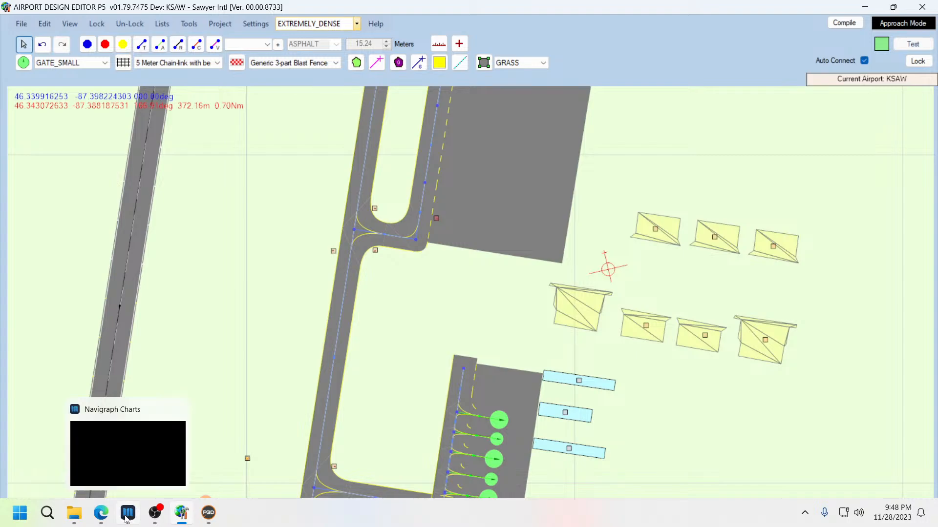
# Step: Compare with the Navigraph chart and move the second southern-row hangar slightly north to line up with the new hangar
pyautogui.click(127, 520)
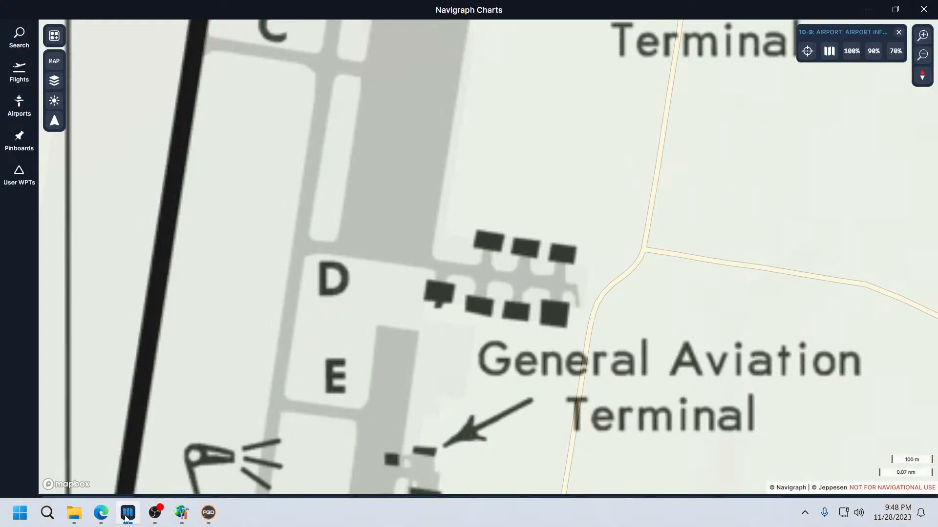
pyautogui.click(126, 520)
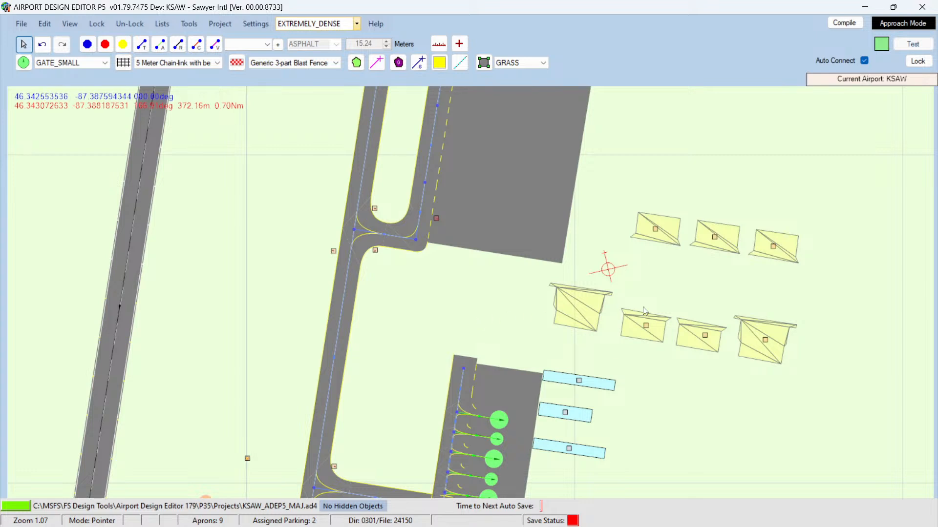
pyautogui.moveTo(688, 327)
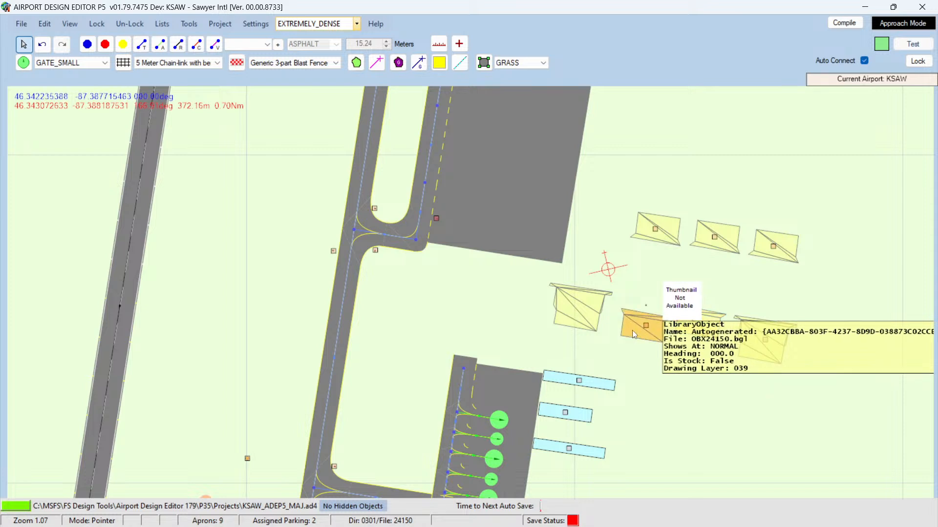
pyautogui.doubleClick(631, 313)
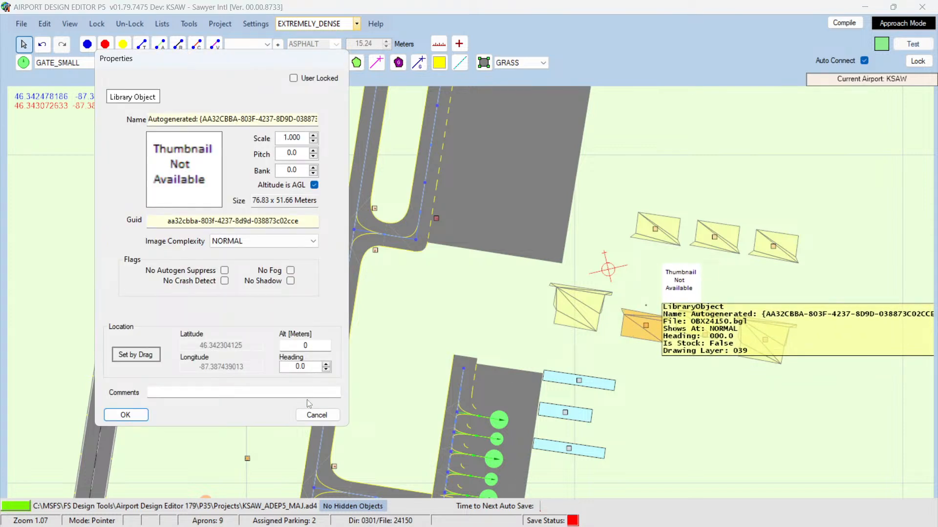
pyautogui.click(317, 415)
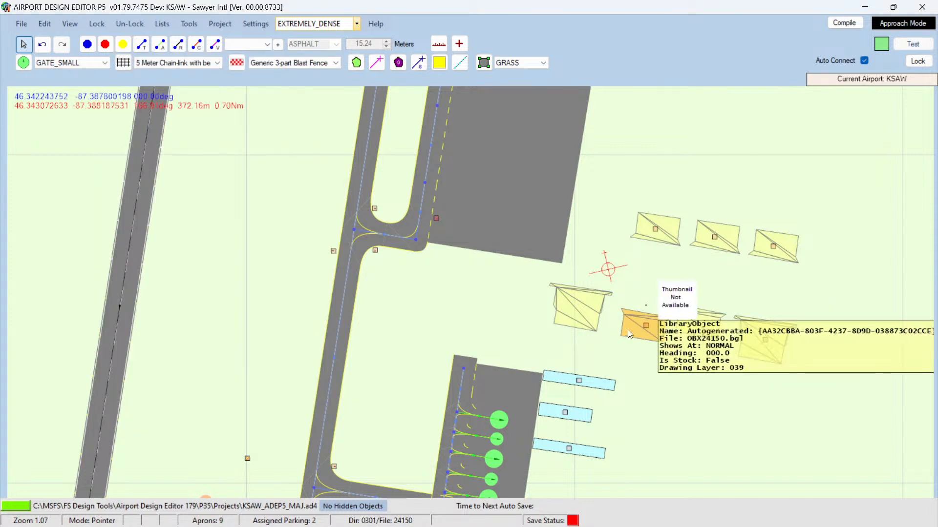
pyautogui.moveTo(628, 329); pyautogui.dragTo(625, 313)
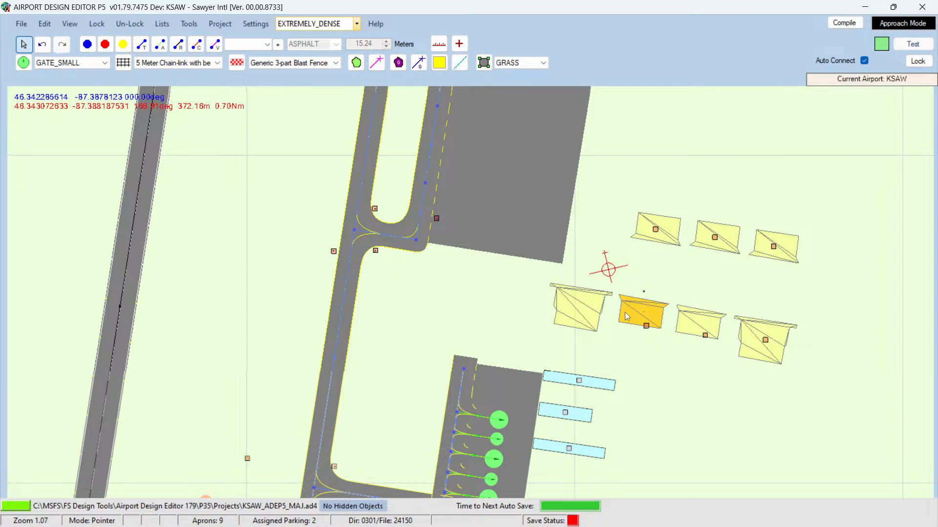
pyautogui.click(646, 327)
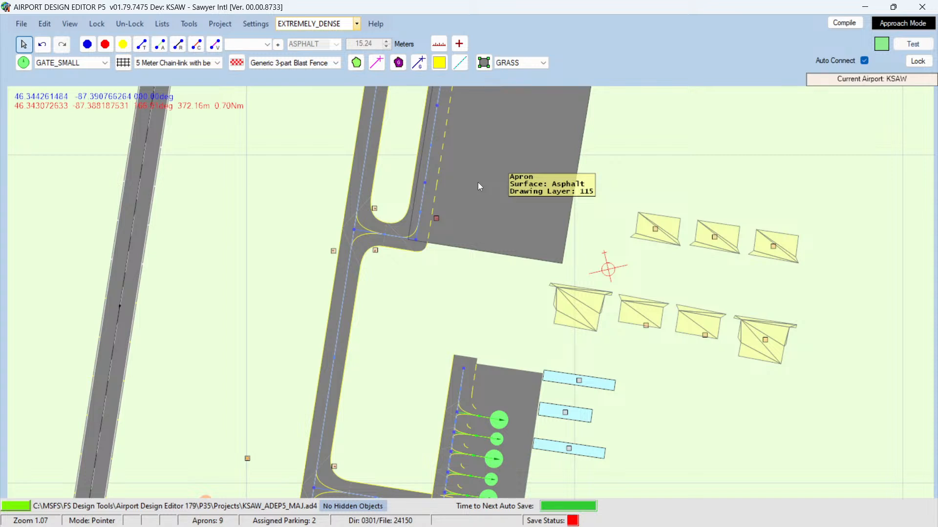
# Step: Change the main apron's surface to concrete
pyautogui.scroll(1, 478, 183)
pyautogui.scroll(5, 494, 195)
pyautogui.scroll(2, 538, 289)
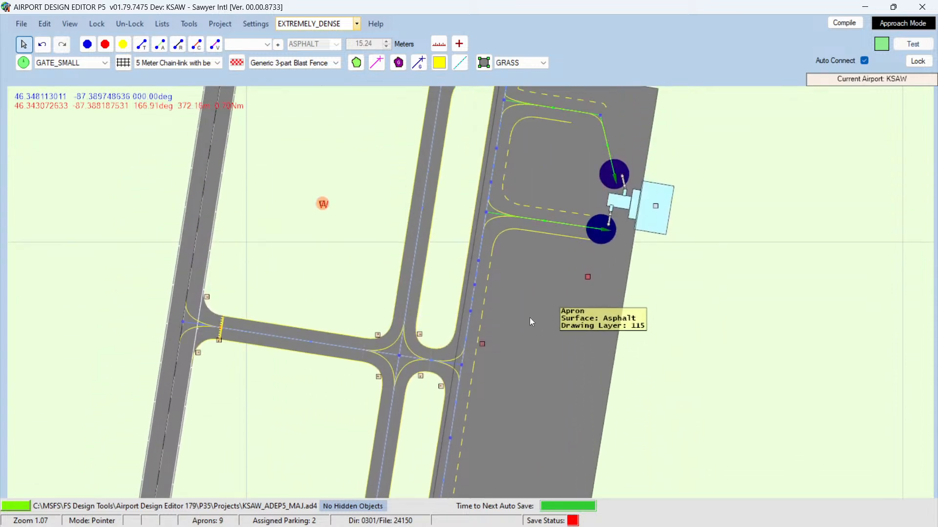
pyautogui.doubleClick(530, 347)
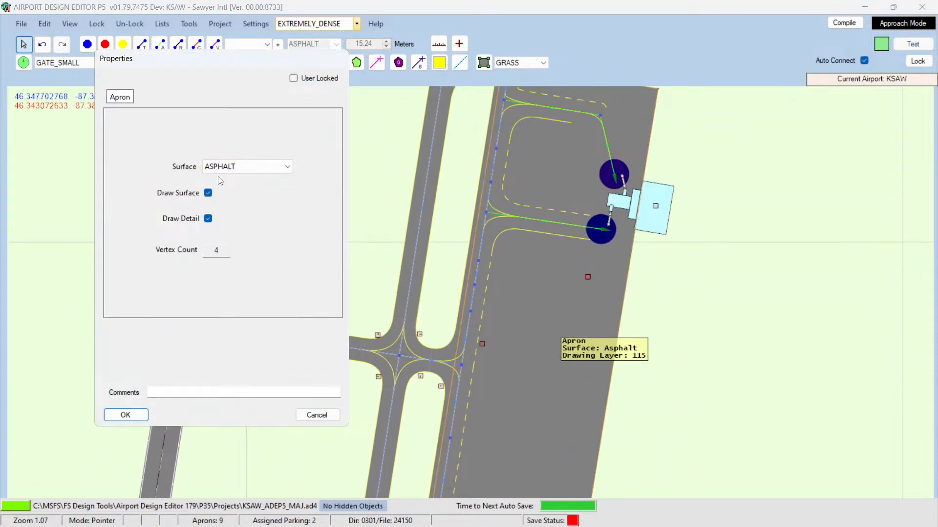
pyautogui.click(244, 167)
pyautogui.click(257, 179)
pyautogui.click(126, 415)
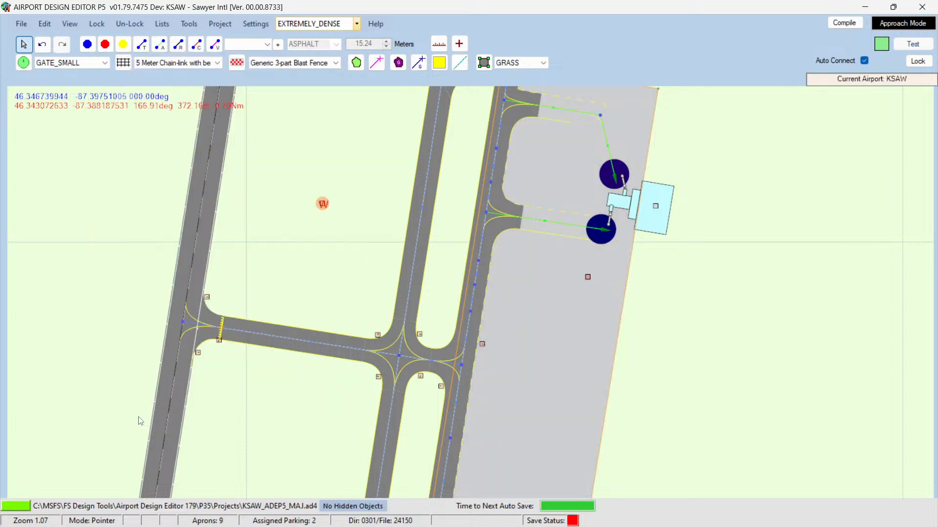
# Step: Review the KSAW reference tabs in the browser, including the AirNav airport details and diagram
pyautogui.click(287, 445)
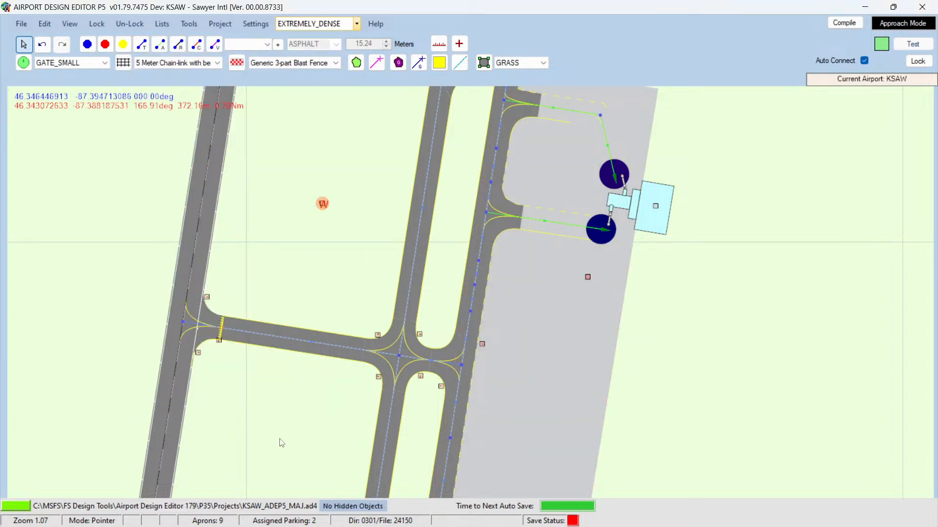
pyautogui.scroll(-5, 282, 443)
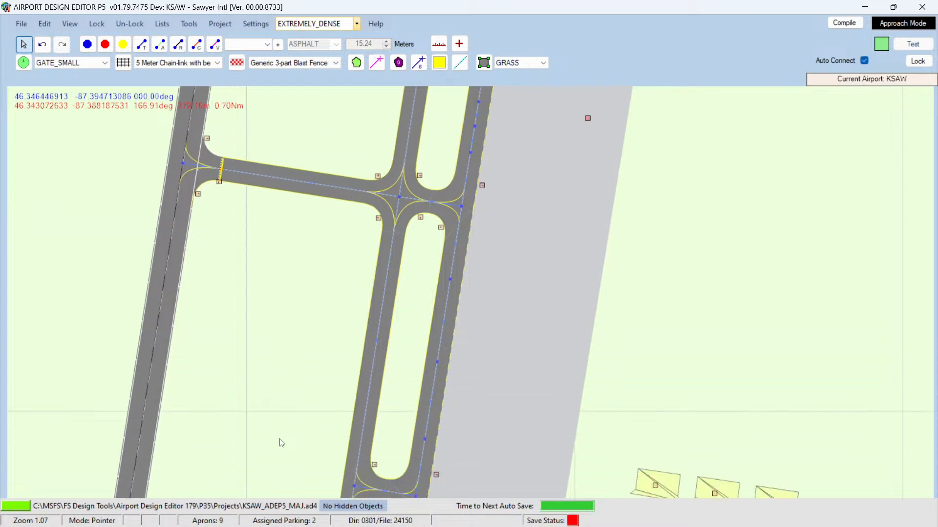
pyautogui.scroll(-4, 259, 413)
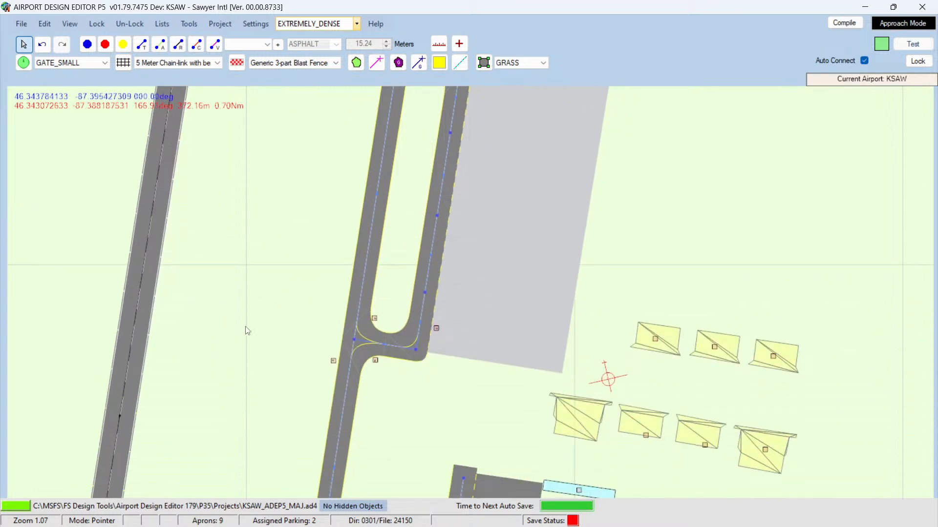
pyautogui.click(536, 297)
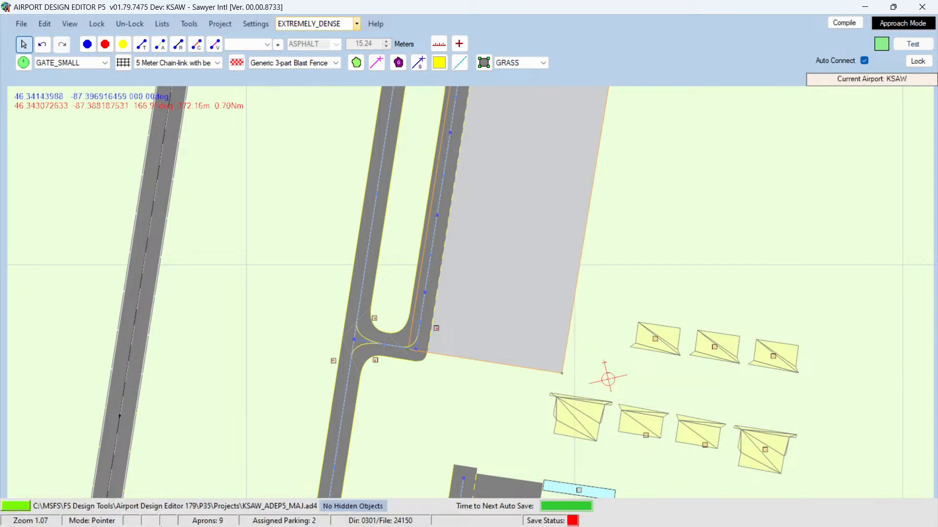
pyautogui.moveTo(153, 517)
pyautogui.click(102, 513)
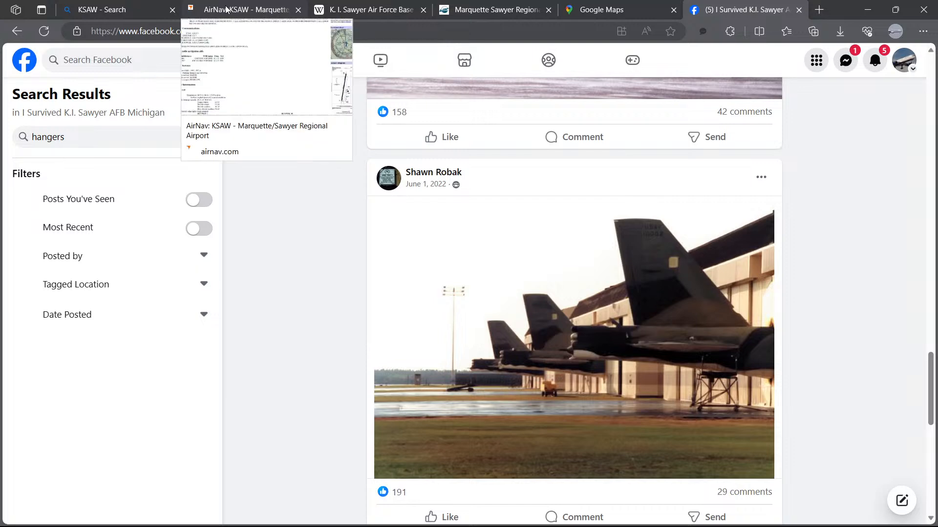
pyautogui.click(115, 13)
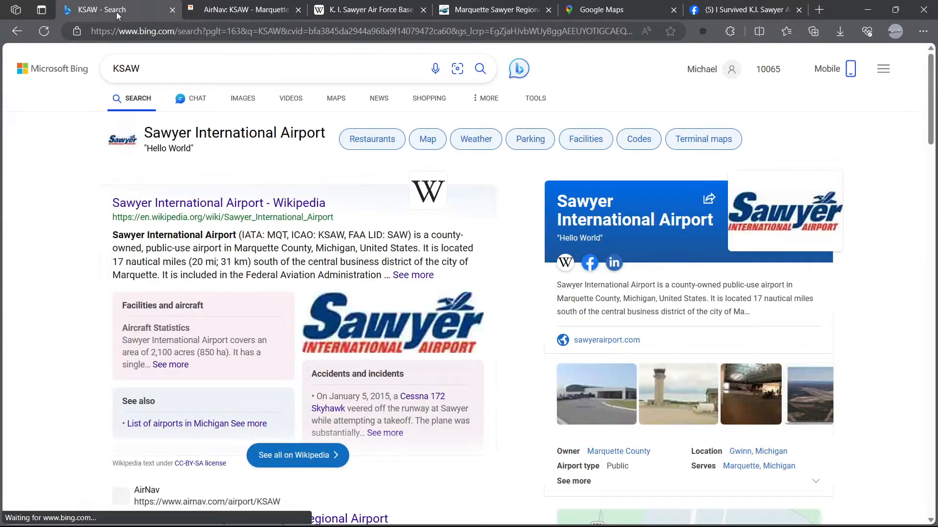
pyautogui.click(223, 13)
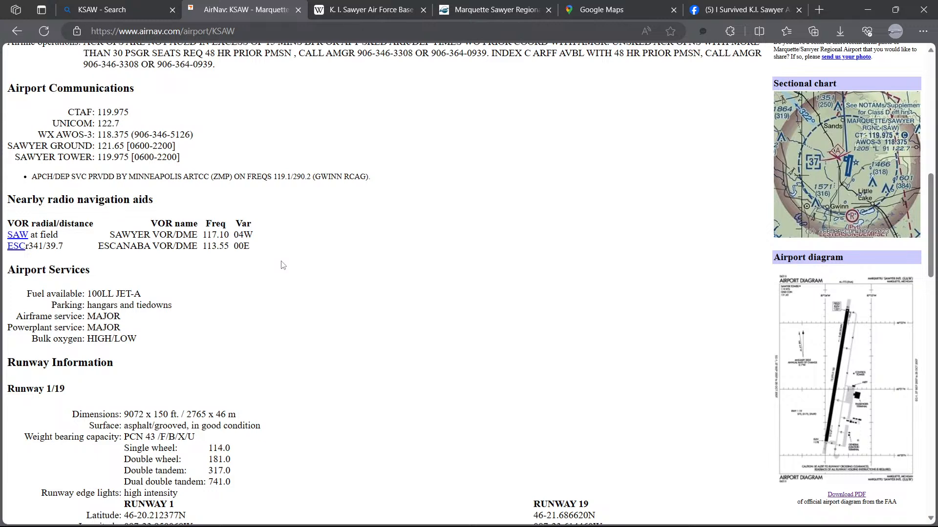
pyautogui.scroll(-3, 292, 264)
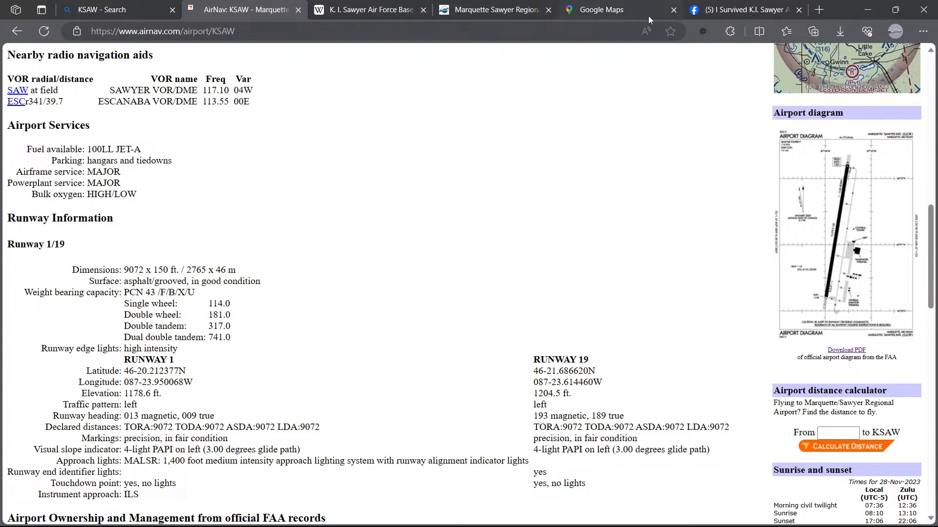
pyautogui.click(722, 10)
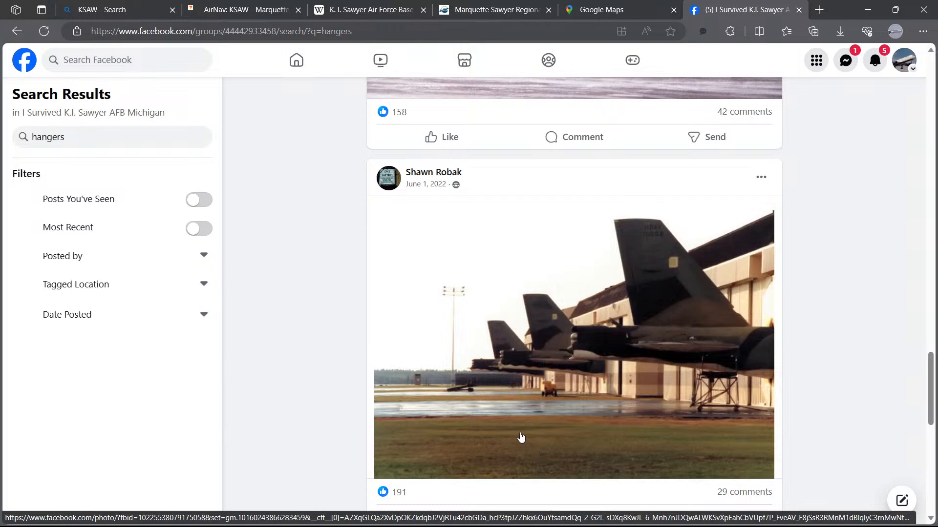
pyautogui.click(875, 62)
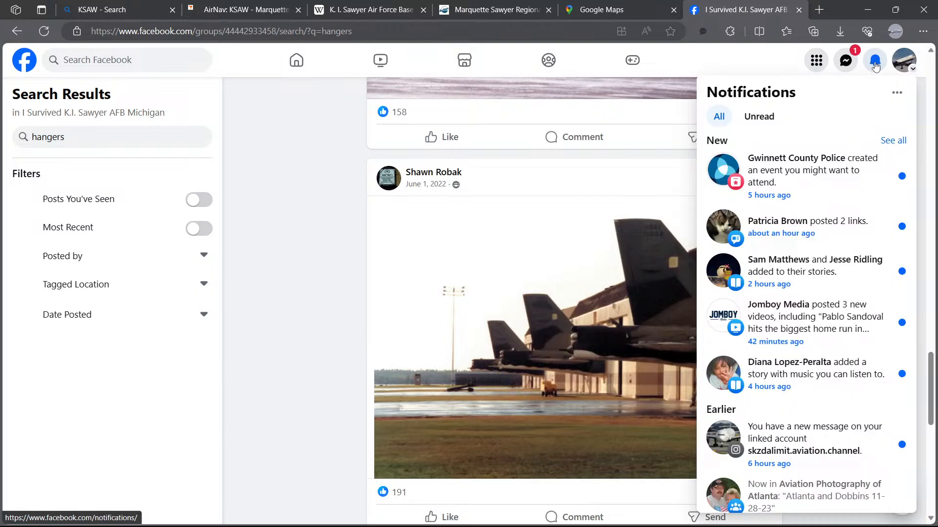
pyautogui.click(874, 61)
pyautogui.click(845, 61)
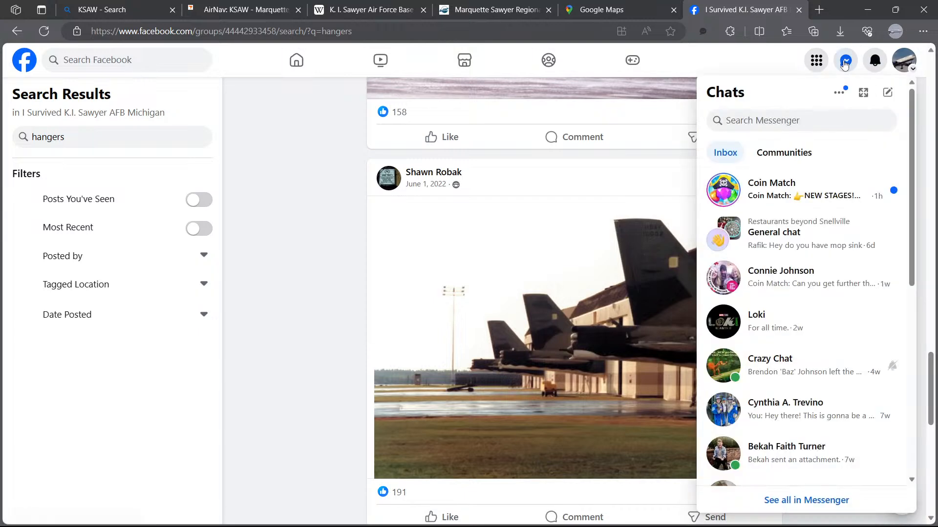
pyautogui.click(844, 62)
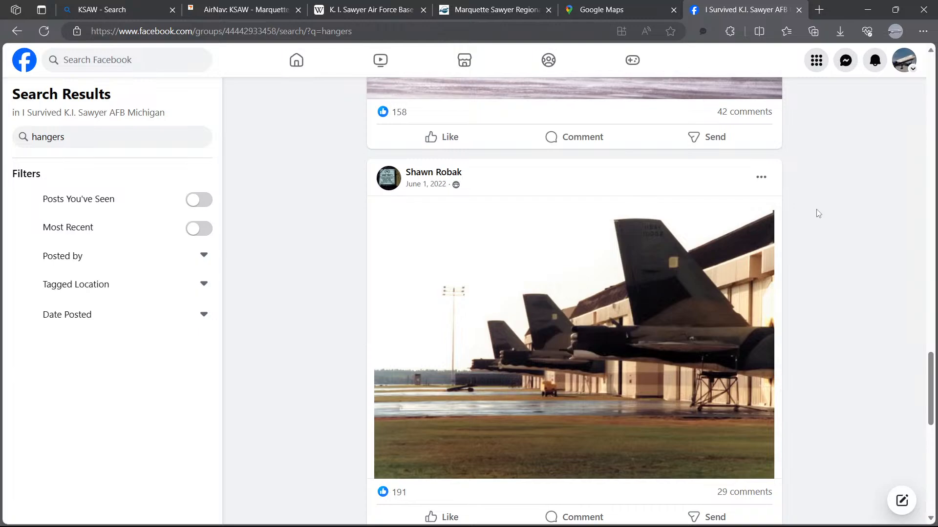
pyautogui.click(867, 9)
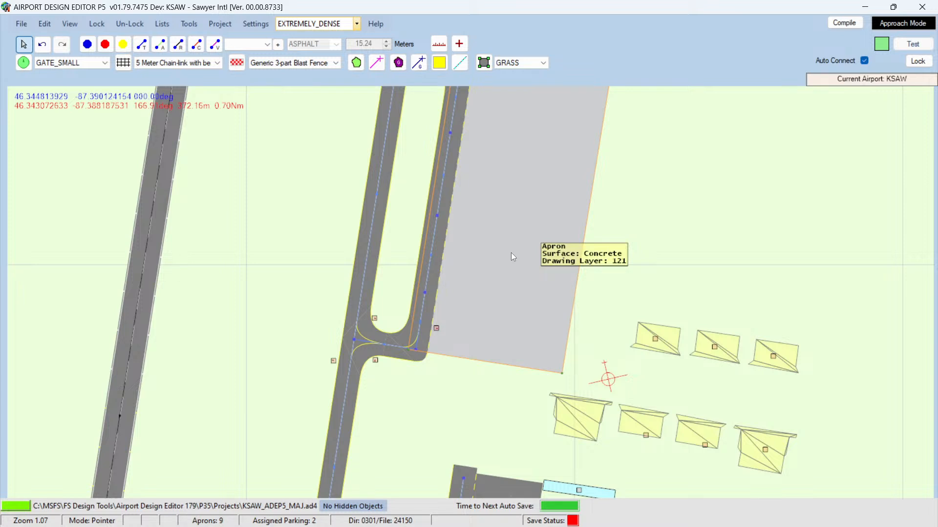
pyautogui.scroll(-5, 511, 253)
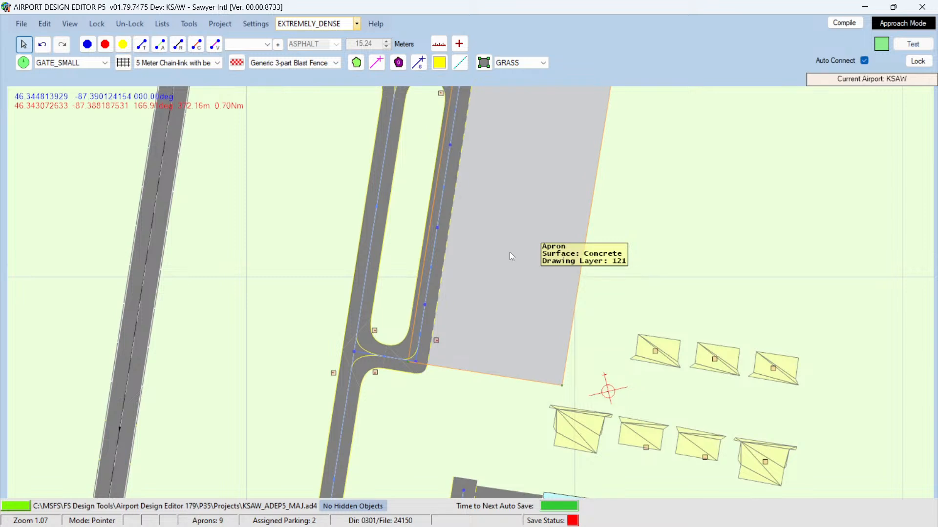
pyautogui.press('Up')
pyautogui.press('Up')
pyautogui.press('Up')
pyautogui.press('Up')
pyautogui.press('Up')
pyautogui.press('Up')
pyautogui.press('Up')
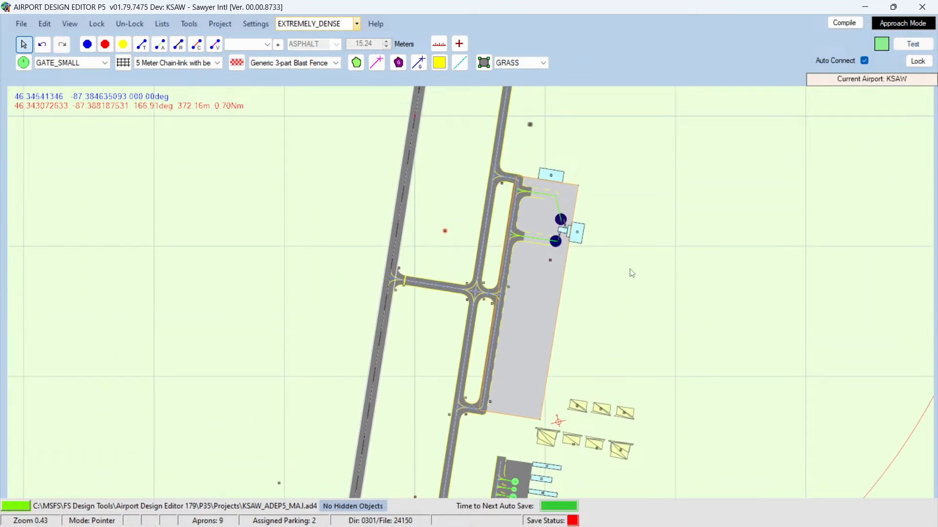
pyautogui.press('Down')
pyautogui.press('Down')
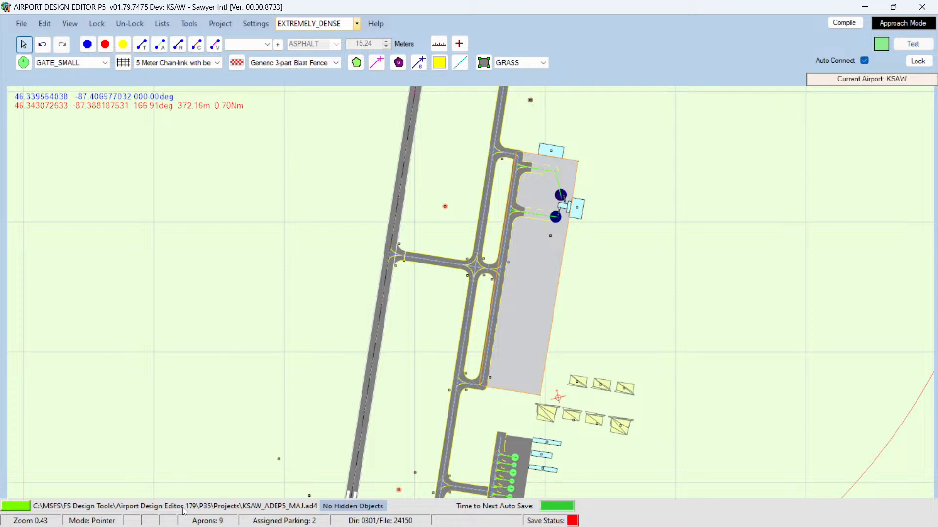
pyautogui.moveTo(182, 513)
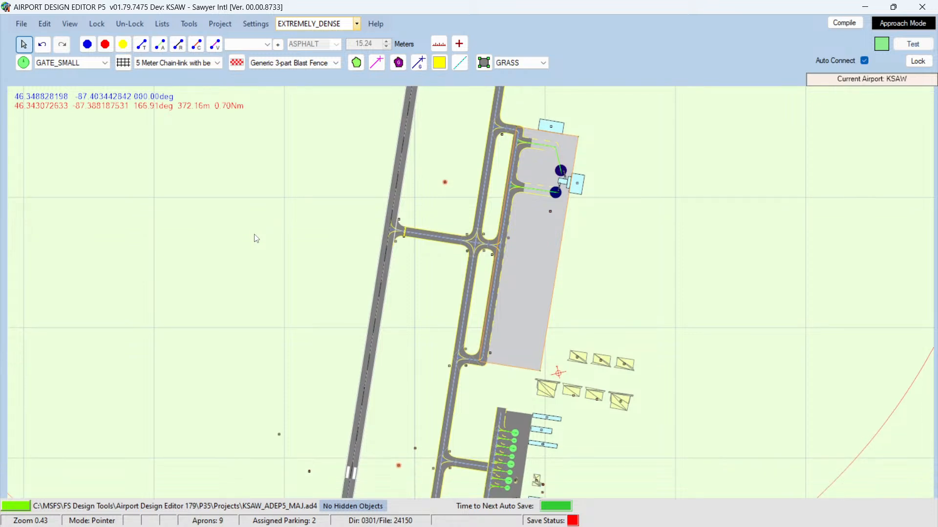
# Step: Zoom and pan the editor view to examine the hangar rows east of the main apron
pyautogui.scroll(3, 259, 261)
pyautogui.press('Down')
pyautogui.press('Down')
pyautogui.press('Down')
pyautogui.press('Down')
pyautogui.press('Down')
pyautogui.press('Down')
pyautogui.press('Down')
pyautogui.press('Down')
pyautogui.press('Down')
pyautogui.press('Down')
pyautogui.press('Down')
pyautogui.press('Down')
pyautogui.press('Down')
pyautogui.press('Down')
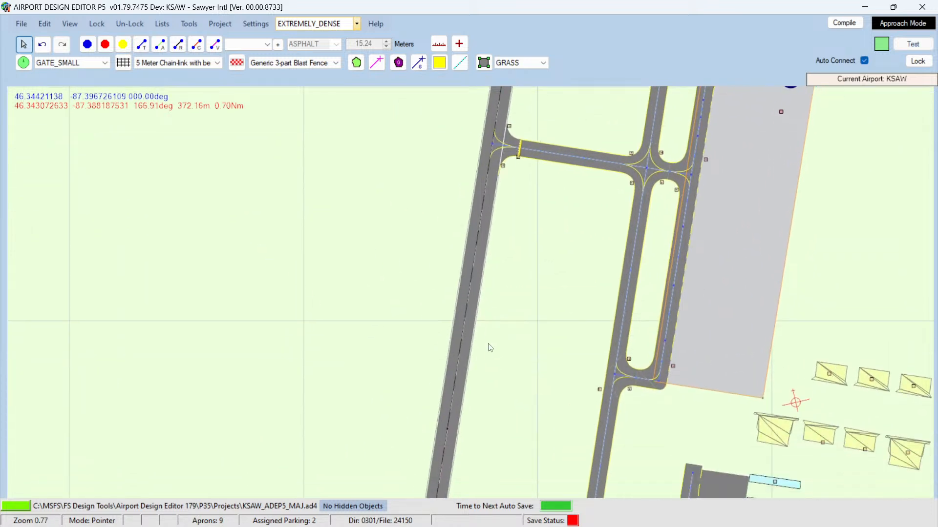
pyautogui.press('Right')
pyautogui.press('Right')
pyautogui.press('Right')
pyautogui.press('Right')
pyautogui.press('Right')
pyautogui.press('Right')
pyautogui.press('Right')
pyautogui.press('Right')
pyautogui.press('Right')
pyautogui.press('Right')
pyautogui.press('Right')
pyautogui.press('Right')
pyautogui.press('Right')
pyautogui.press('Right')
pyautogui.press('Right')
pyautogui.press('Right')
pyautogui.press('Right')
pyautogui.press('Right')
pyautogui.press('Right')
pyautogui.press('Right')
pyautogui.press('Right')
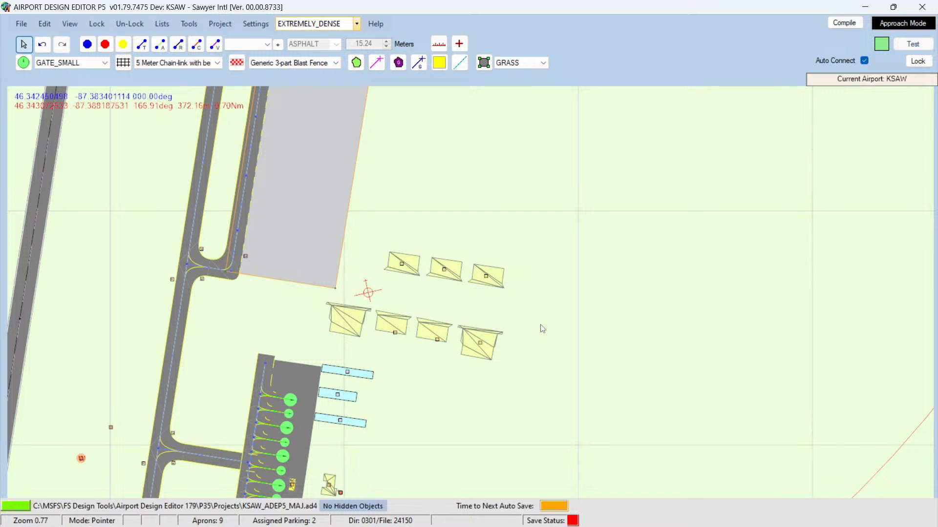
pyautogui.scroll(4, 541, 327)
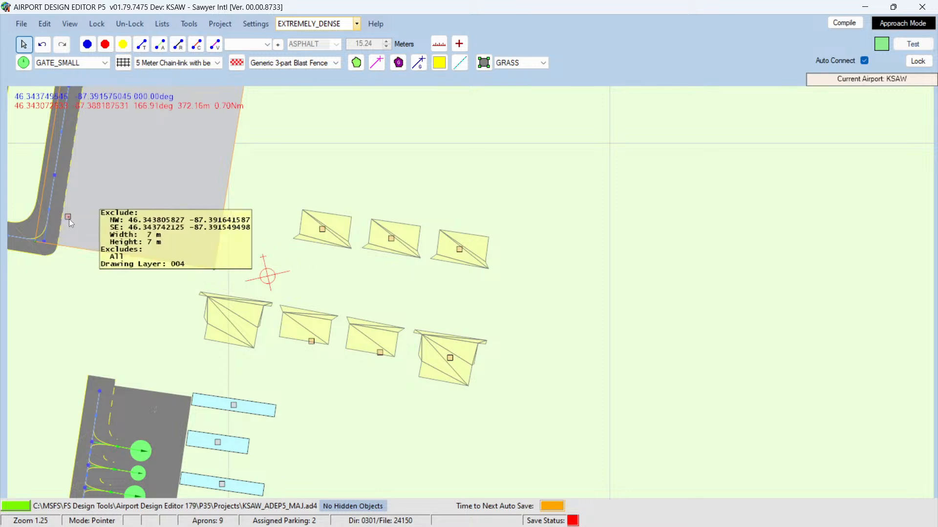
pyautogui.press('Right')
pyautogui.press('Right')
pyautogui.press('Right')
pyautogui.press('Right')
pyautogui.press('Right')
pyautogui.press('Right')
pyautogui.press('Right')
pyautogui.press('Right')
pyautogui.press('Right')
pyautogui.press('Right')
pyautogui.press('Right')
pyautogui.press('Right')
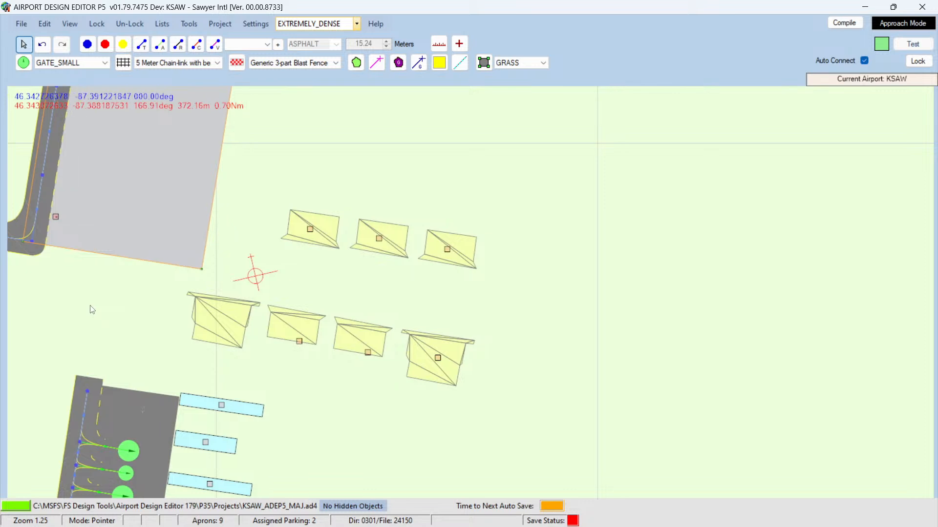
pyautogui.press('Left')
pyautogui.press('Left')
pyautogui.press('Left')
pyautogui.press('Left')
pyautogui.press('Left')
pyautogui.press('Left')
pyautogui.press('Left')
pyautogui.press('Left')
pyautogui.press('Left')
pyautogui.press('Left')
pyautogui.press('Left')
pyautogui.press('Left')
pyautogui.press('Left')
pyautogui.press('Left')
pyautogui.press('Left')
pyautogui.press('Left')
pyautogui.press('Left')
pyautogui.press('Left')
pyautogui.press('Left')
pyautogui.press('Left')
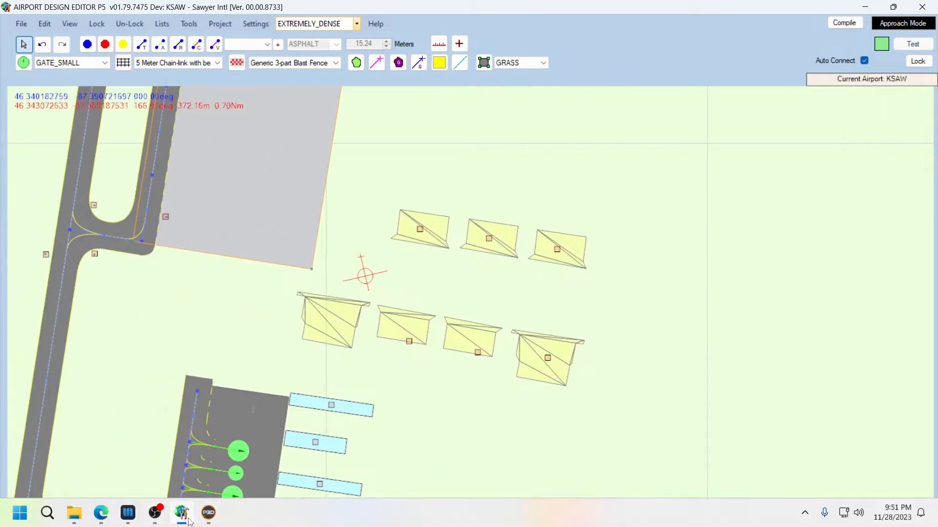
# Step: Switch to Prepar3D and rotate the view around the aircraft to inspect the hangars beside the taxiway
pyautogui.click(209, 513)
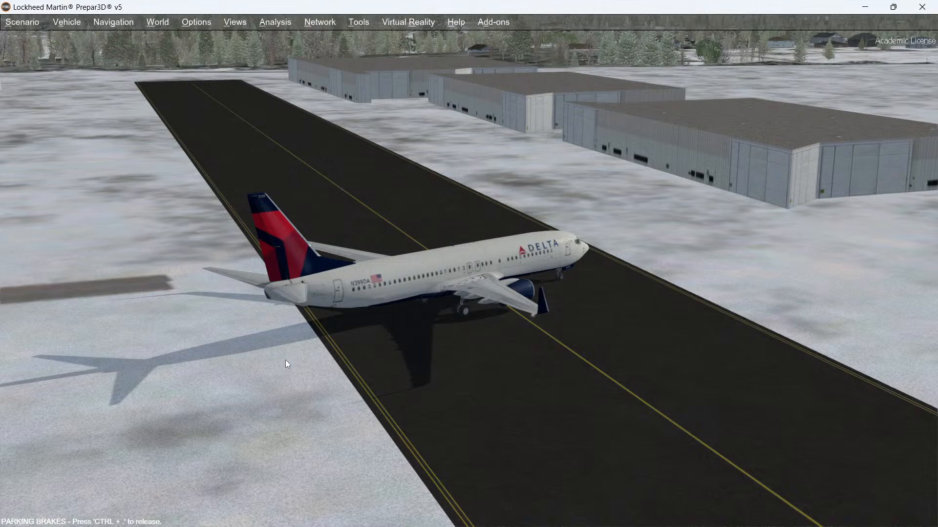
pyautogui.press('Left')
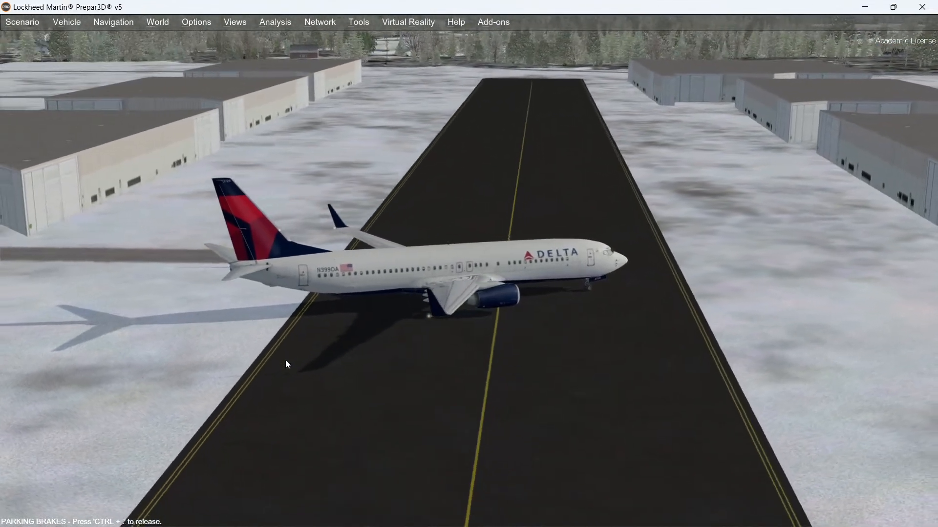
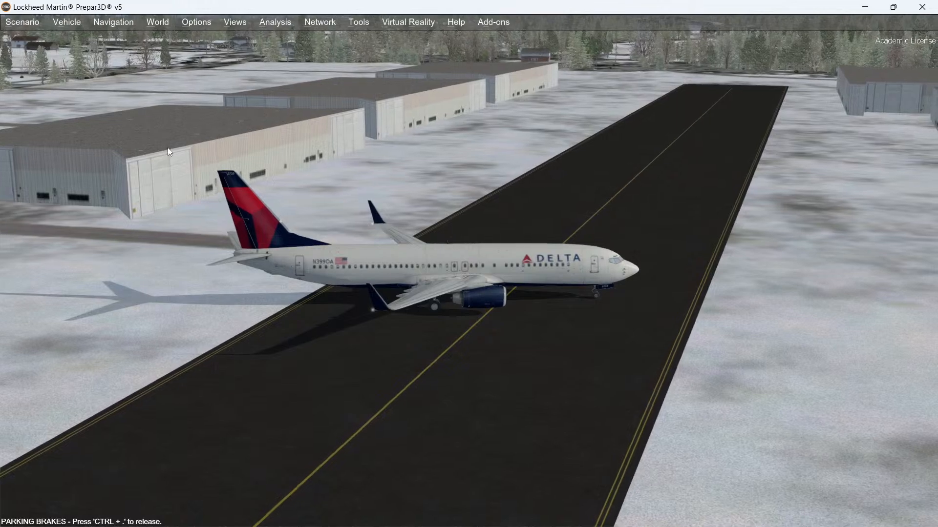
# Step: Switch to the airport editor and open taxiway D's link properties to inspect its surface options, closing without changes
pyautogui.click(865, 7)
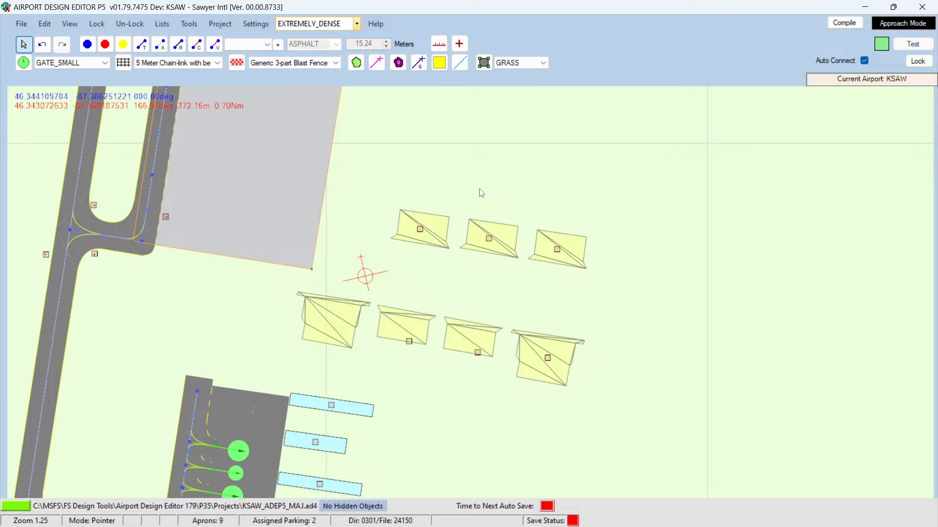
pyautogui.click(121, 249)
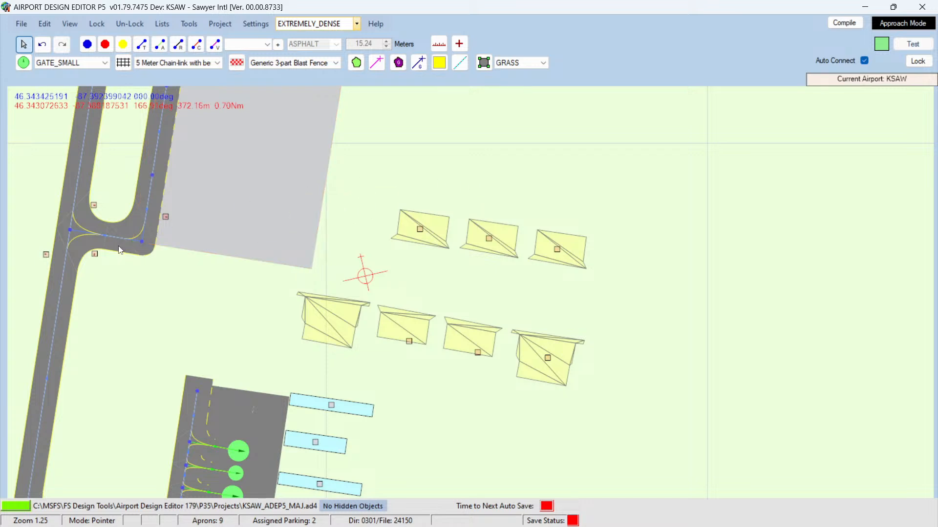
pyautogui.moveTo(115, 237)
pyautogui.doubleClick(114, 237)
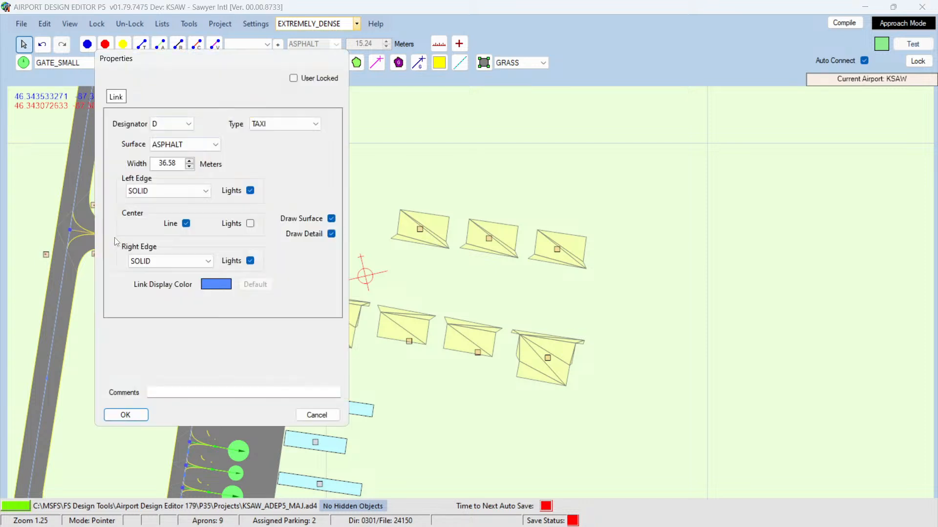
pyautogui.click(214, 145)
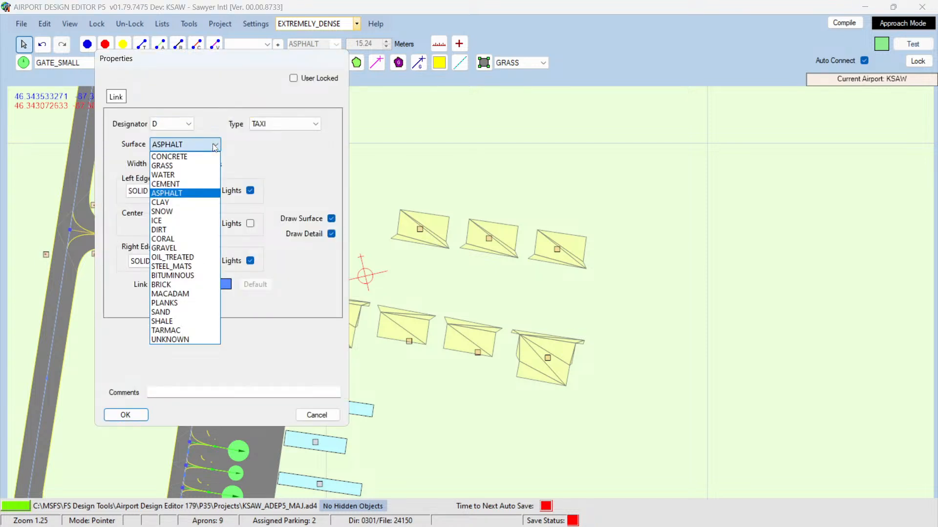
pyautogui.click(214, 145)
pyautogui.click(316, 415)
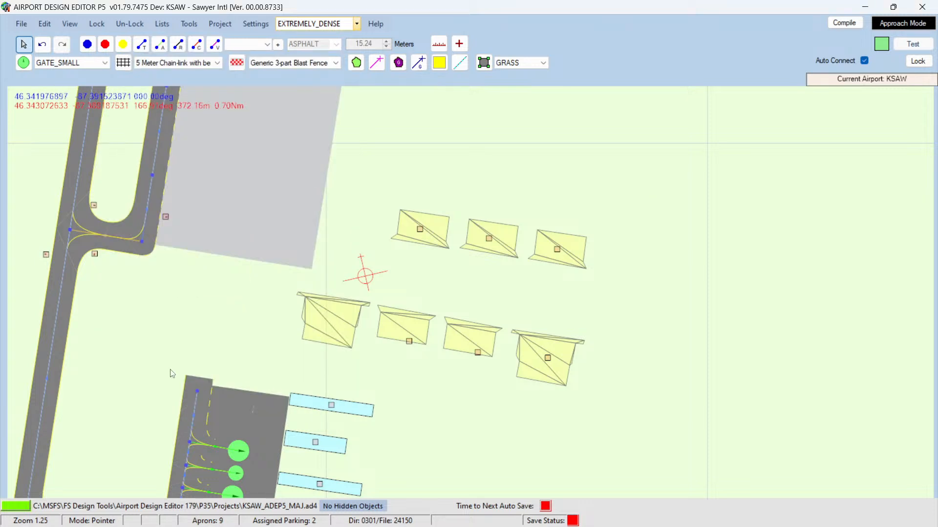
# Step: Pan north to the gate apron and inspect the properties of the path link leading to the gates, closing without changes
pyautogui.press('Left')
pyautogui.press('Left')
pyautogui.press('Left')
pyautogui.press('Left')
pyautogui.press('Left')
pyautogui.press('Left')
pyautogui.press('Left')
pyautogui.press('Left')
pyautogui.press('Left')
pyautogui.press('Left')
pyautogui.press('Left')
pyautogui.press('Left')
pyautogui.press('Left')
pyautogui.press('Left')
pyautogui.press('Left')
pyautogui.press('Left')
pyautogui.press('Left')
pyautogui.press('Left')
pyautogui.press('Left')
pyautogui.press('Left')
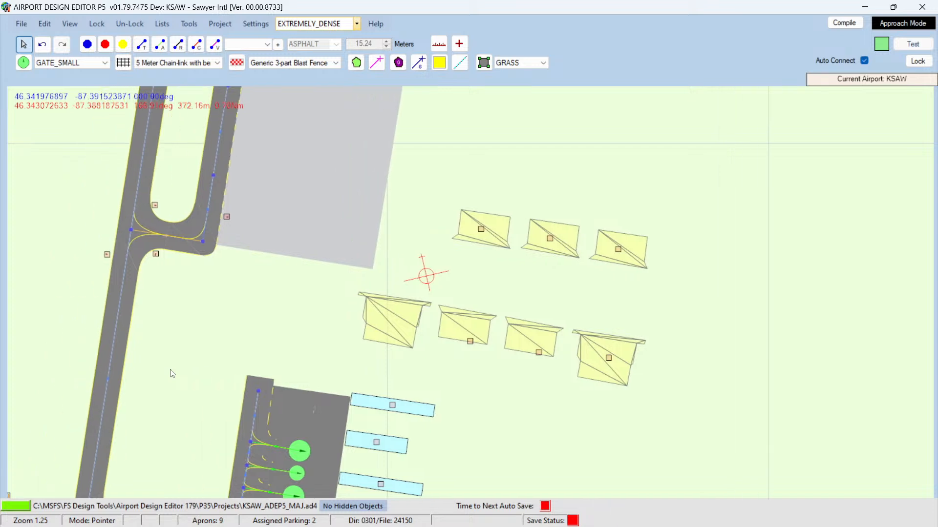
pyautogui.scroll(-5, 260, 339)
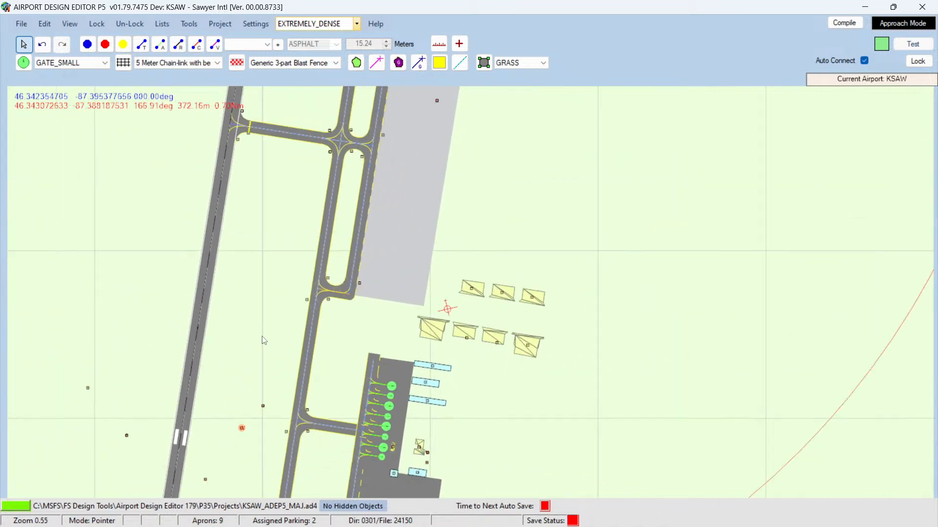
pyautogui.press('Down')
pyautogui.press('Down')
pyautogui.press('Down')
pyautogui.press('Down')
pyautogui.press('Down')
pyautogui.press('Down')
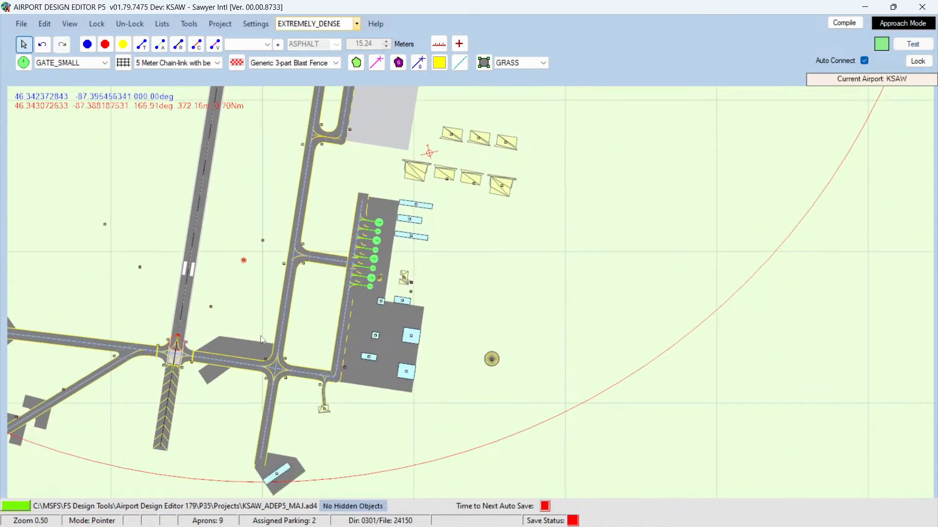
pyautogui.press('Down')
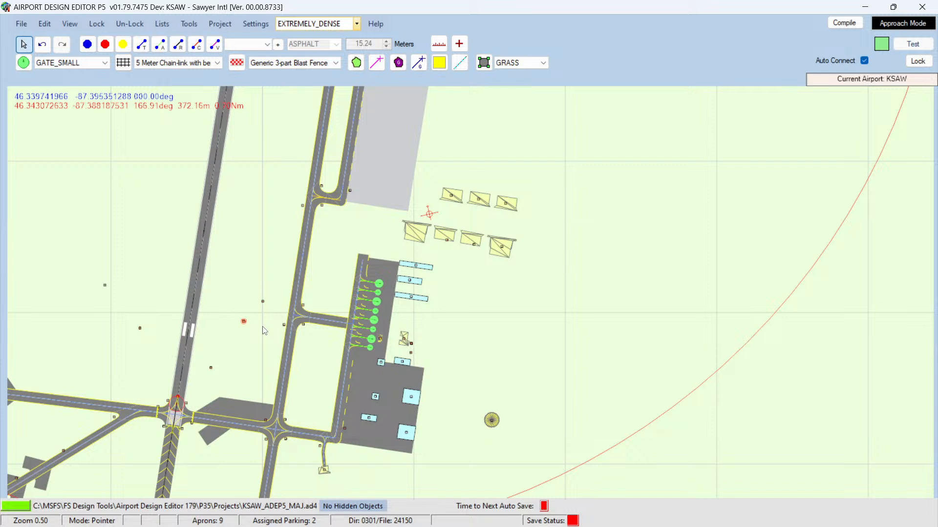
pyautogui.press('Up')
pyautogui.press('Up')
pyautogui.press('Up')
pyautogui.press('Up')
pyautogui.press('Up')
pyautogui.press('Up')
pyautogui.press('Up')
pyautogui.press('Up')
pyautogui.press('Up')
pyautogui.press('Up')
pyautogui.press('Up')
pyautogui.press('Up')
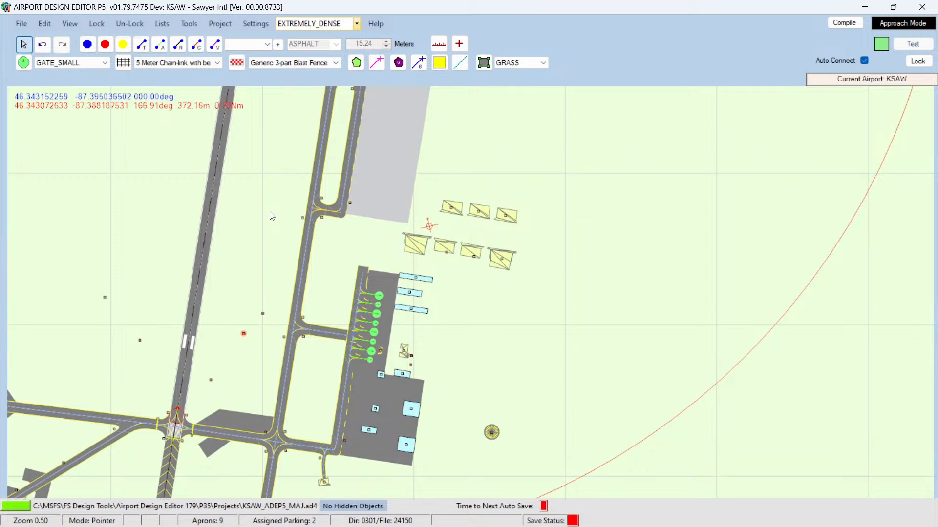
pyautogui.press('Up')
pyautogui.press('Up')
pyautogui.press('Up')
pyautogui.press('Up')
pyautogui.press('Up')
pyautogui.press('Up')
pyautogui.press('Up')
pyautogui.press('Up')
pyautogui.press('Up')
pyautogui.press('Up')
pyautogui.press('Up')
pyautogui.press('Up')
pyautogui.press('Up')
pyautogui.press('Up')
pyautogui.press('Up')
pyautogui.press('Up')
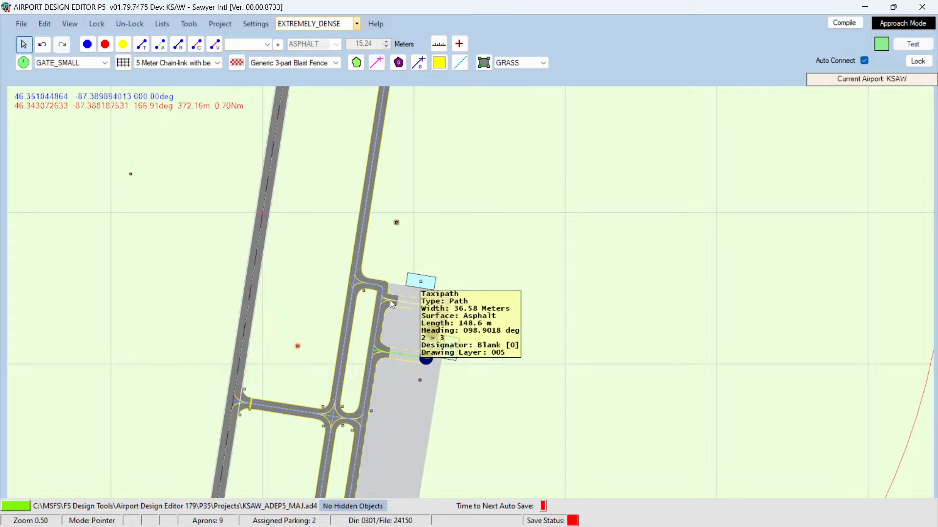
pyautogui.doubleClick(390, 300)
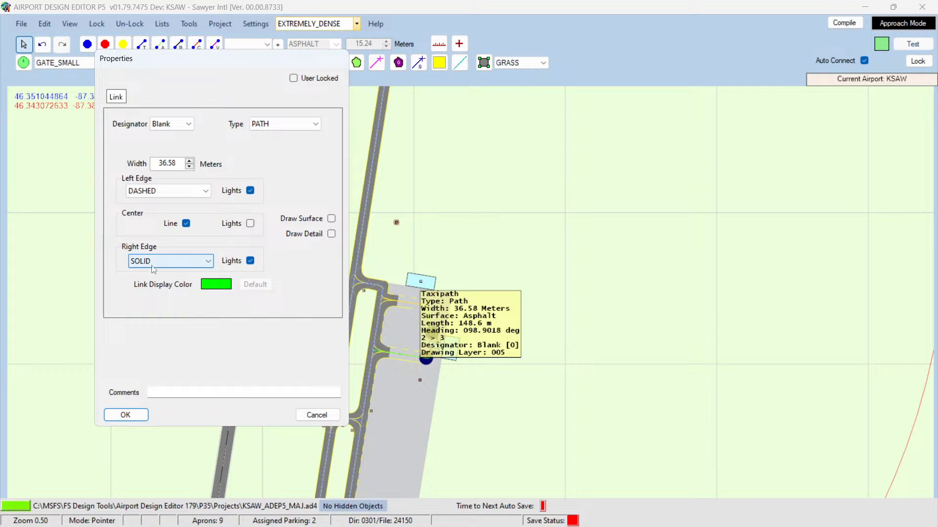
pyautogui.click(314, 414)
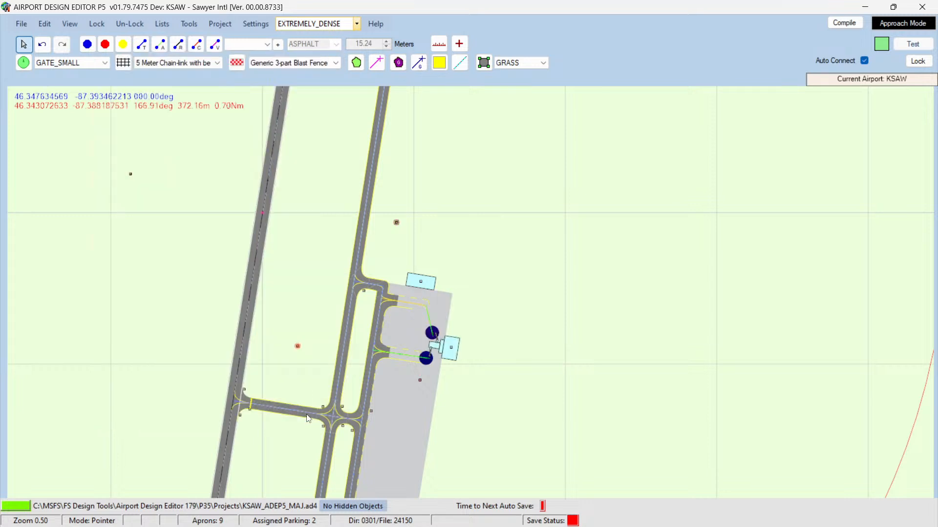
# Step: Set the surface of the taxi link along the apron's western edge, below the northern turn, to CONCRETE
pyautogui.scroll(5, 316, 369)
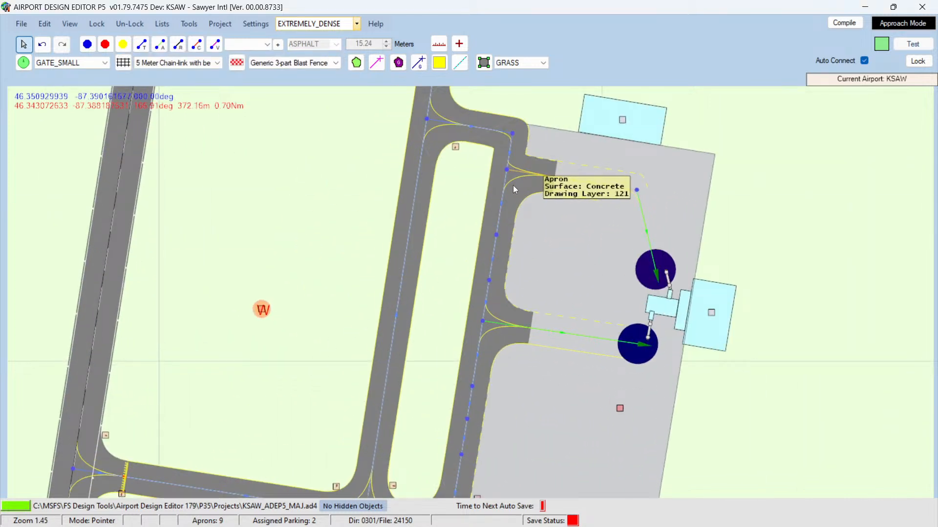
pyautogui.doubleClick(500, 210)
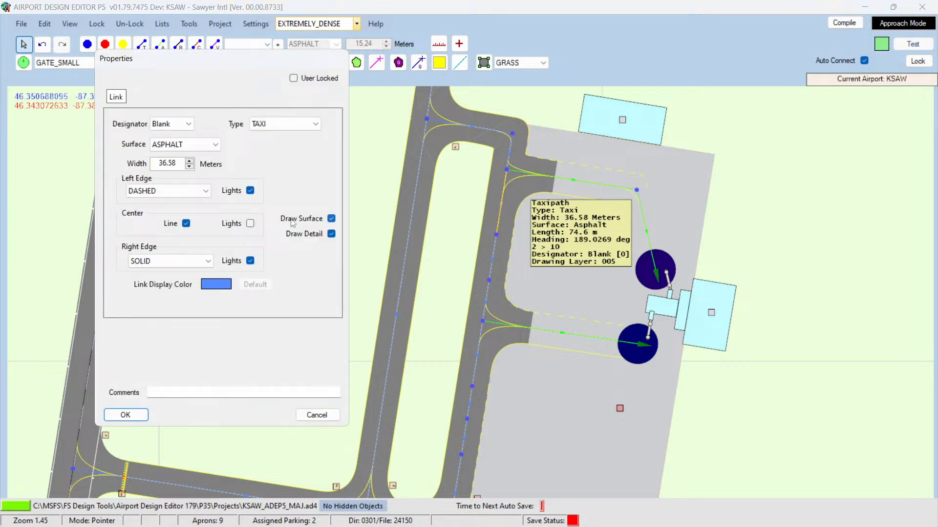
pyautogui.click(213, 145)
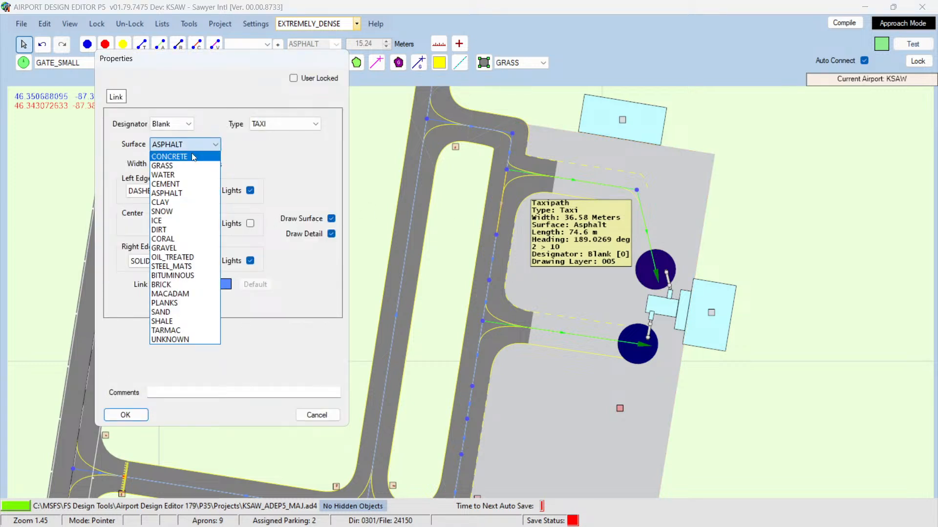
pyautogui.click(193, 154)
pyautogui.click(130, 415)
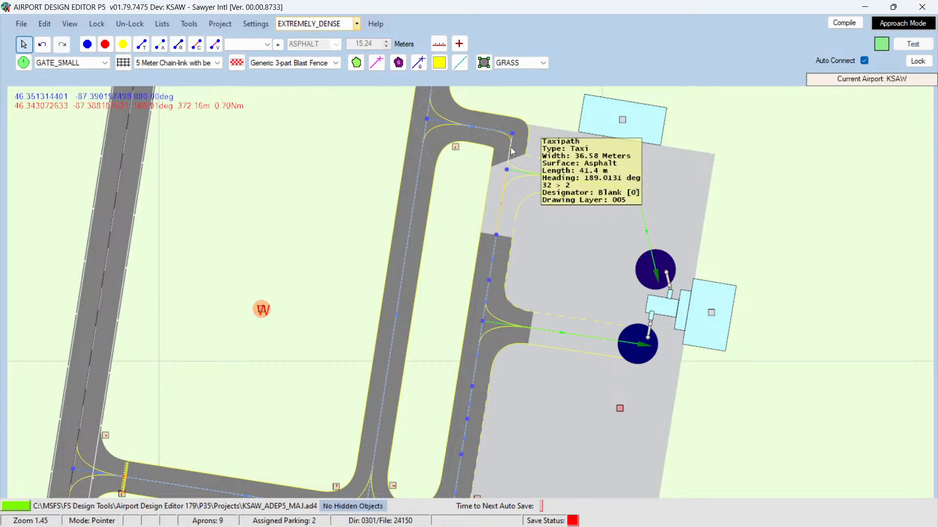
# Step: Set the surface of the short taxi connector at the apron's northern end to CONCRETE
pyautogui.doubleClick(491, 129)
pyautogui.click(213, 145)
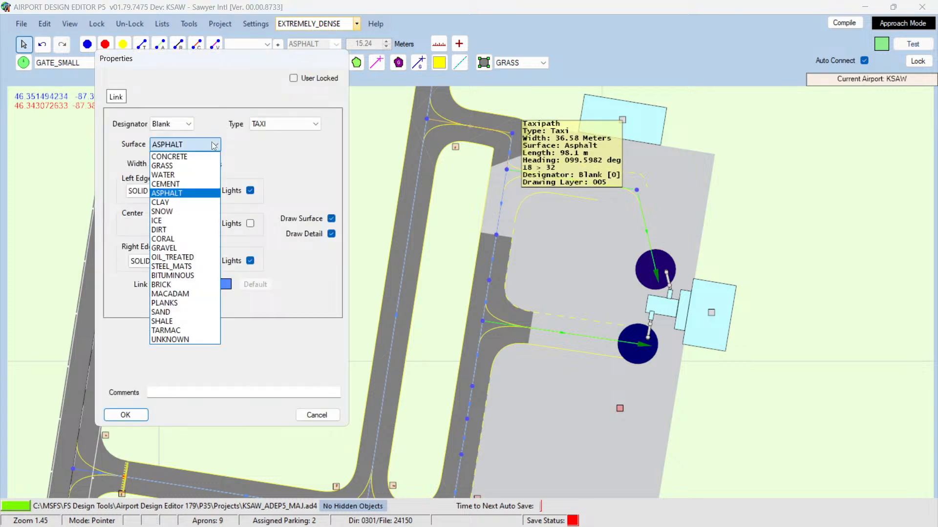
pyautogui.click(200, 155)
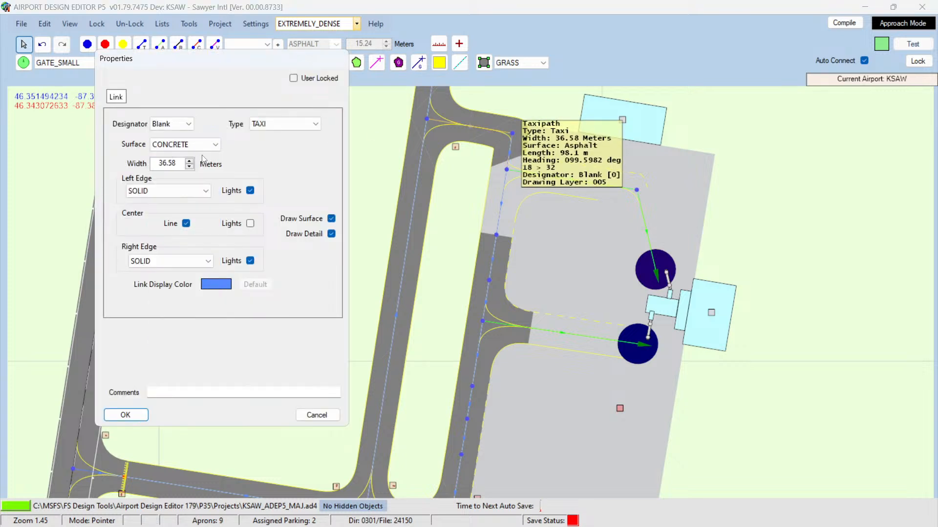
pyautogui.click(125, 415)
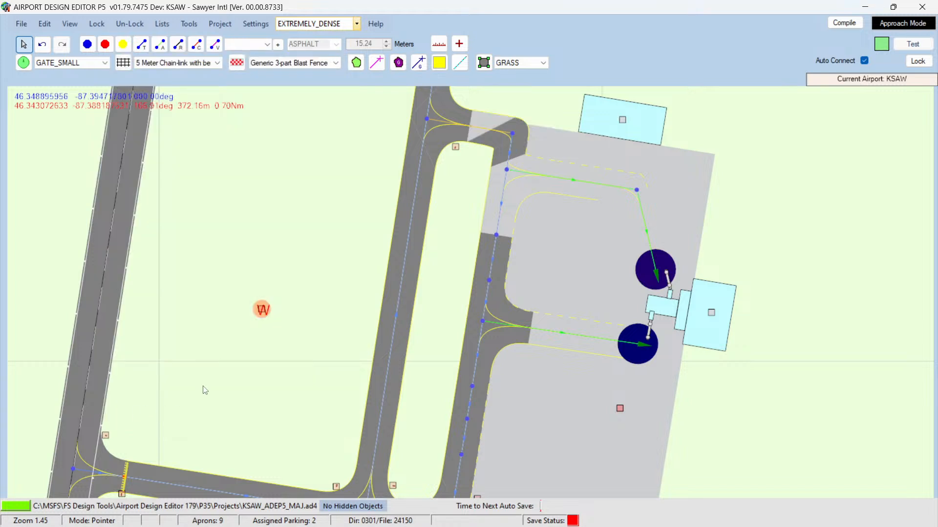
# Step: Recheck the northern connector, then set the surface of the adjoining taxi link at the apron's upper edge to CONCRETE
pyautogui.doubleClick(501, 132)
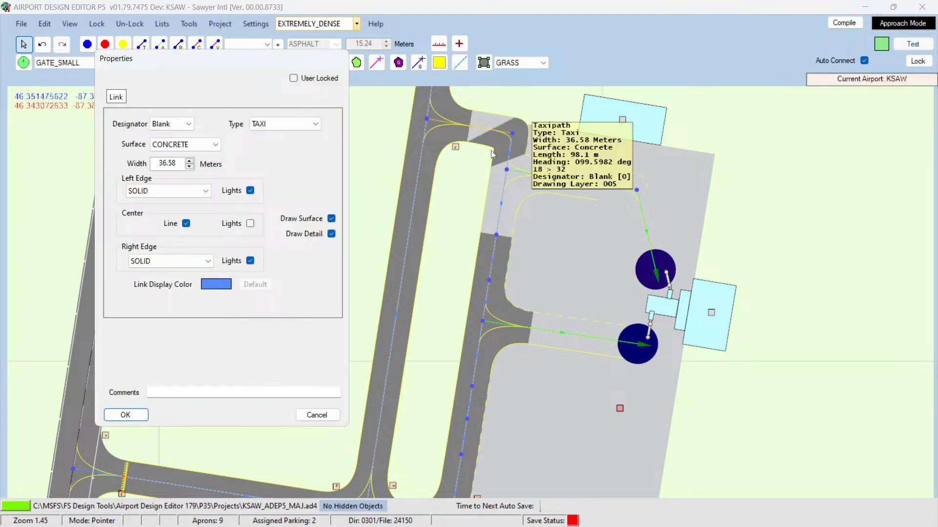
pyautogui.click(313, 415)
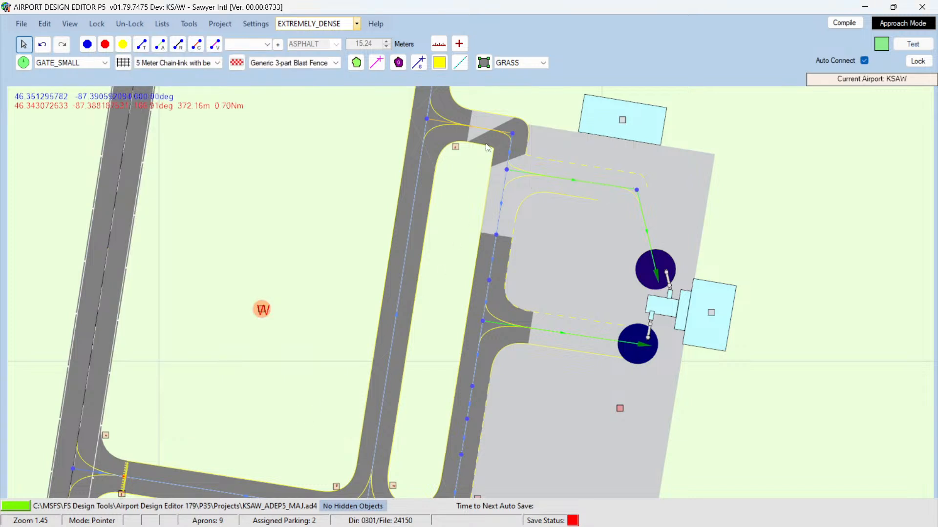
pyautogui.doubleClick(511, 140)
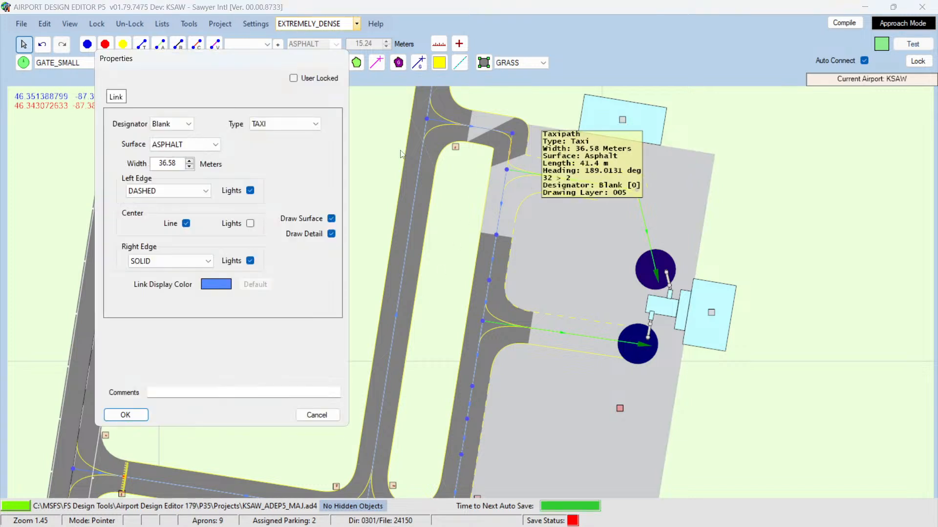
pyautogui.click(214, 144)
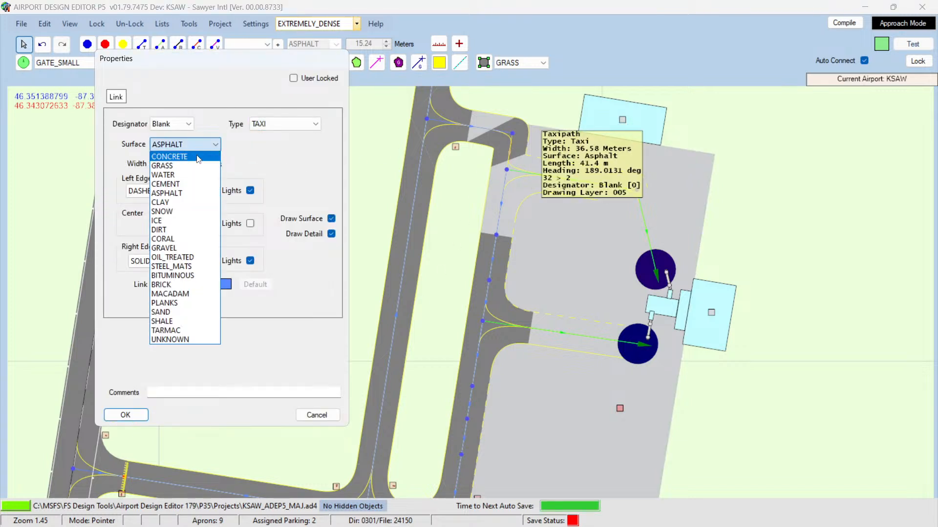
pyautogui.click(196, 166)
pyautogui.click(126, 414)
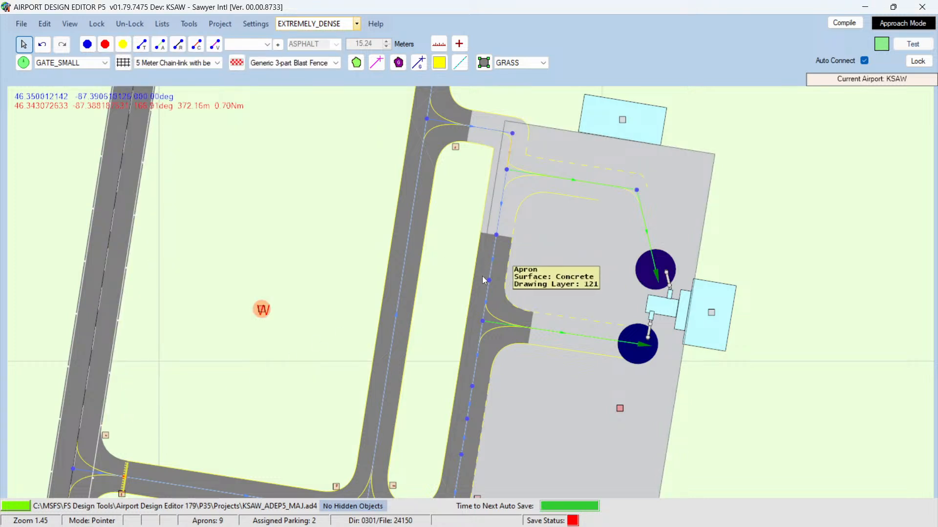
# Step: Set the surface of the taxi link along the apron edge beside the lower gate turnoff to CONCRETE
pyautogui.scroll(-5, 554, 292)
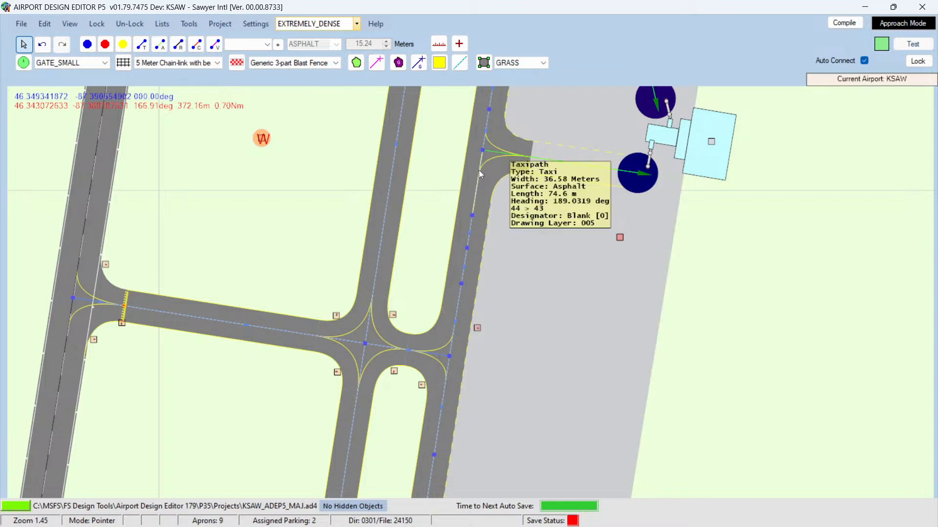
pyautogui.doubleClick(479, 171)
pyautogui.click(215, 145)
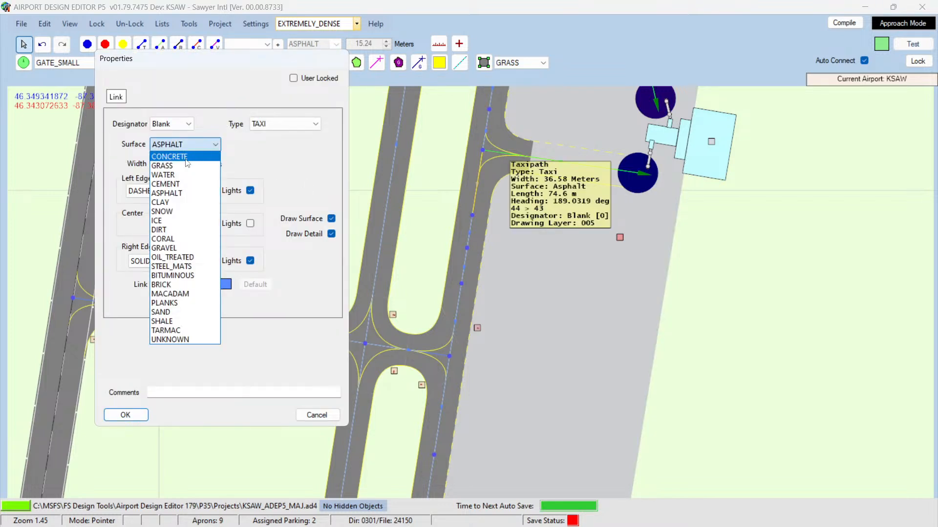
pyautogui.click(186, 153)
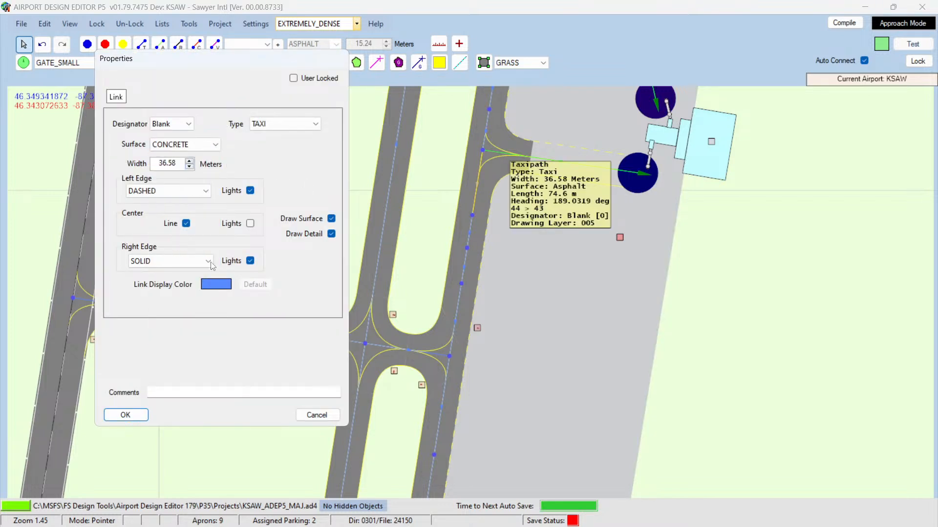
pyautogui.click(132, 415)
# Step: Set the surface of the taxi link along the middle of the apron's western edge to CONCRETE
pyautogui.scroll(2, 523, 226)
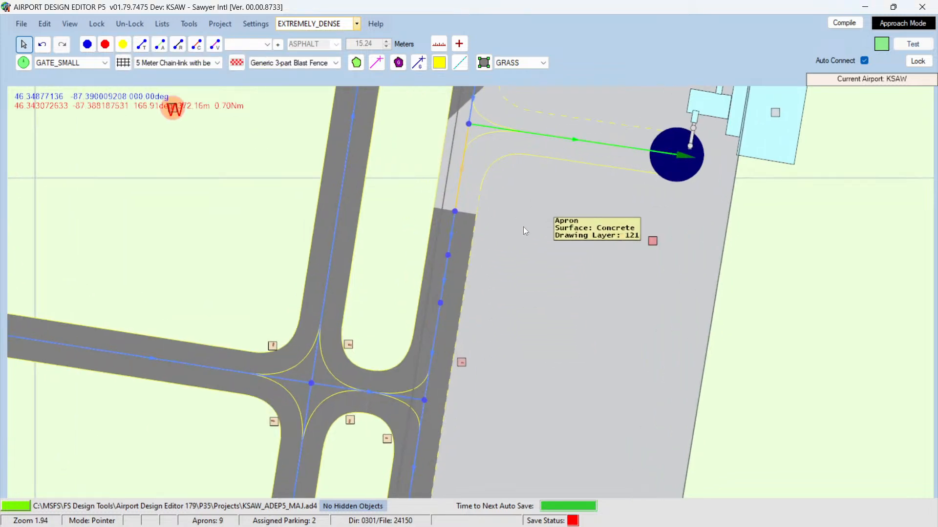
pyautogui.scroll(-4, 531, 245)
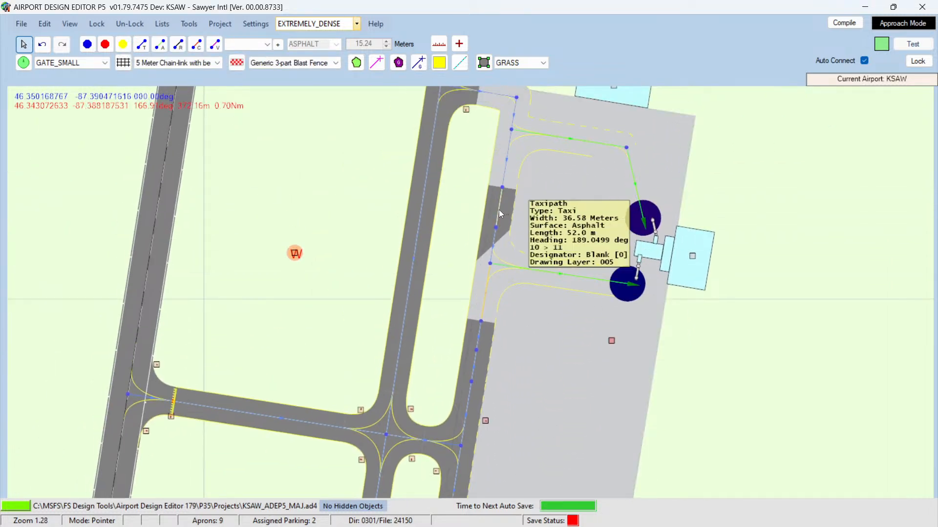
pyautogui.doubleClick(499, 199)
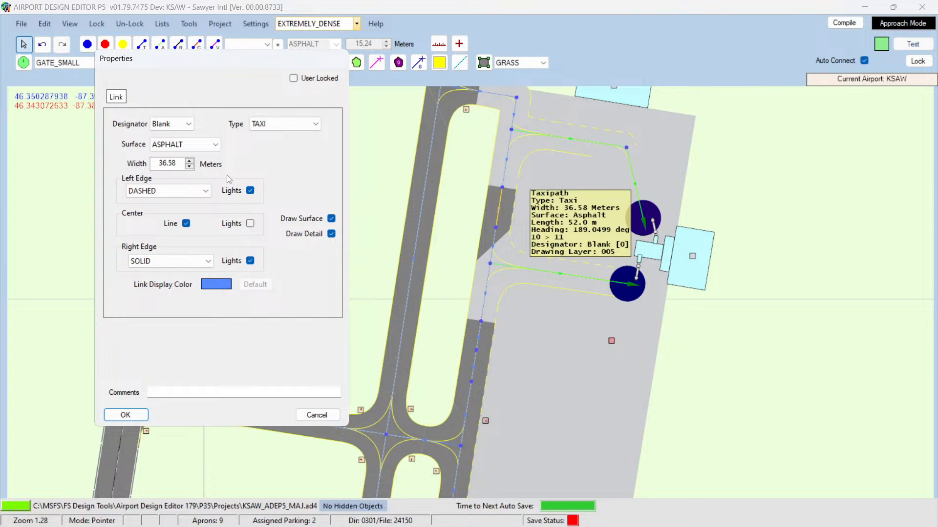
pyautogui.click(215, 145)
pyautogui.click(198, 161)
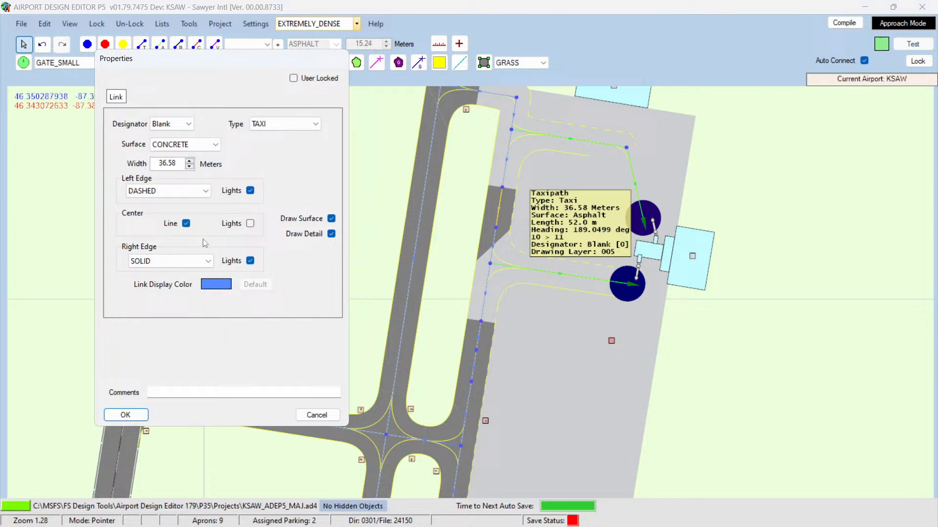
pyautogui.click(134, 422)
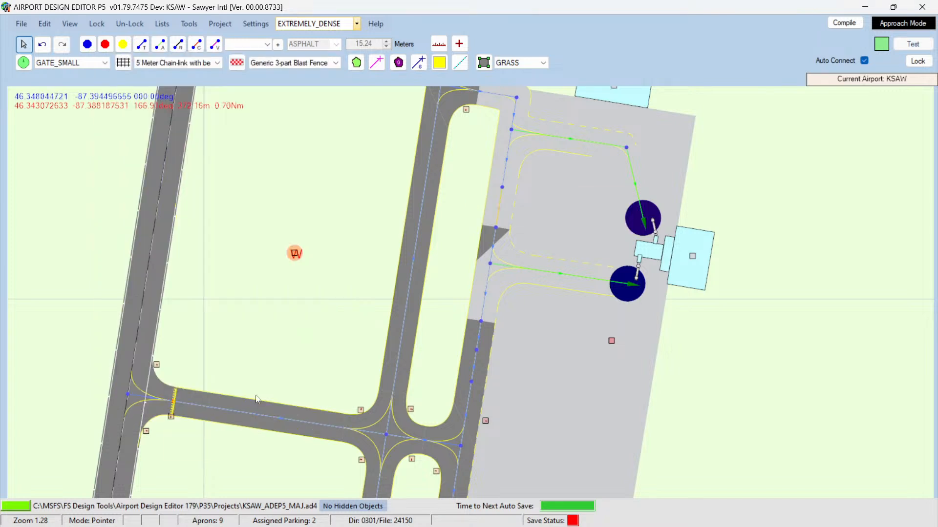
# Step: Set the surface of the next taxi link down the apron's western edge to CONCRETE
pyautogui.doubleClick(496, 241)
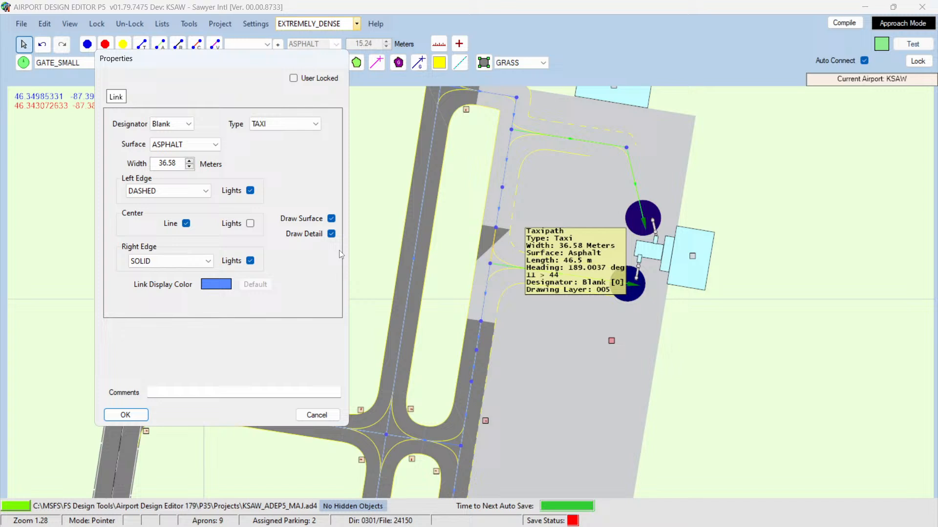
pyautogui.click(183, 144)
pyautogui.click(176, 152)
pyautogui.click(130, 418)
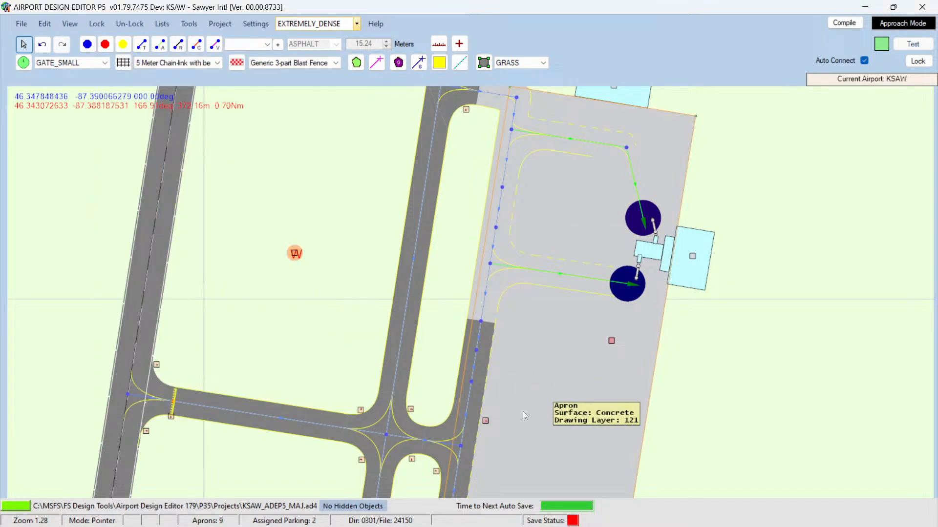
pyautogui.scroll(-1, 526, 409)
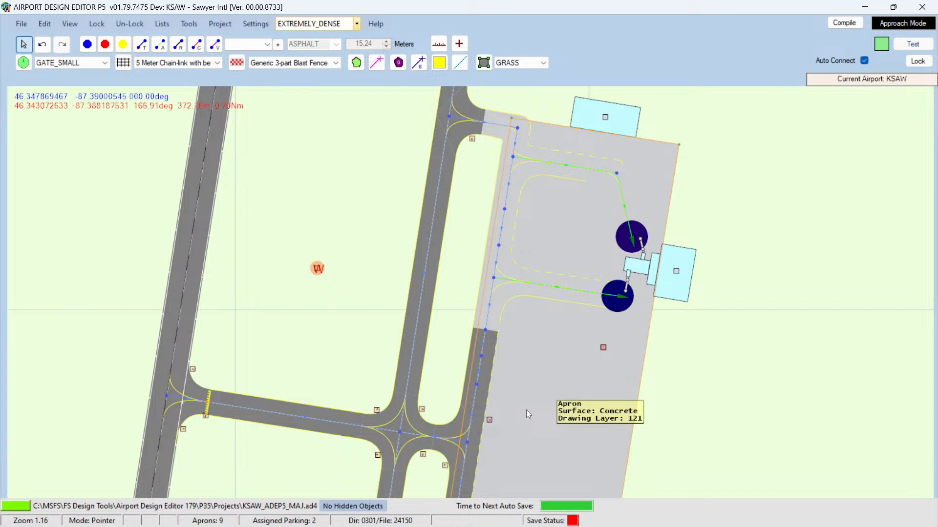
# Step: Compare the area south of the apron with the General Aviation Terminal layout in Navigraph Charts, then return to the editor
pyautogui.press('Down')
pyautogui.press('Down')
pyautogui.press('Down')
pyautogui.press('Down')
pyautogui.press('Down')
pyautogui.press('Down')
pyautogui.press('Down')
pyautogui.press('Down')
pyautogui.press('Down')
pyautogui.press('Down')
pyautogui.press('Down')
pyautogui.press('Down')
pyautogui.press('Down')
pyautogui.press('Down')
pyautogui.press('Down')
pyautogui.press('Down')
pyautogui.press('Down')
pyautogui.press('Down')
pyautogui.press('Down')
pyautogui.press('Down')
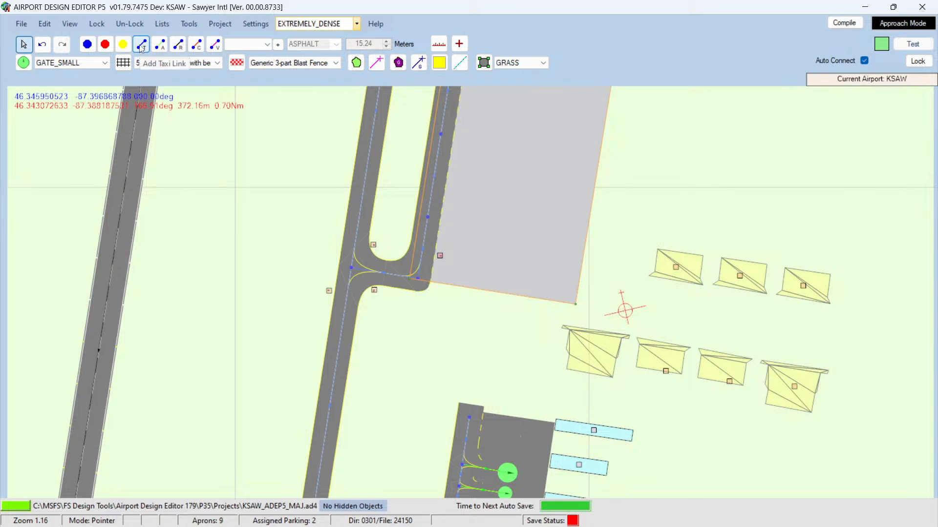
pyautogui.moveTo(104, 526)
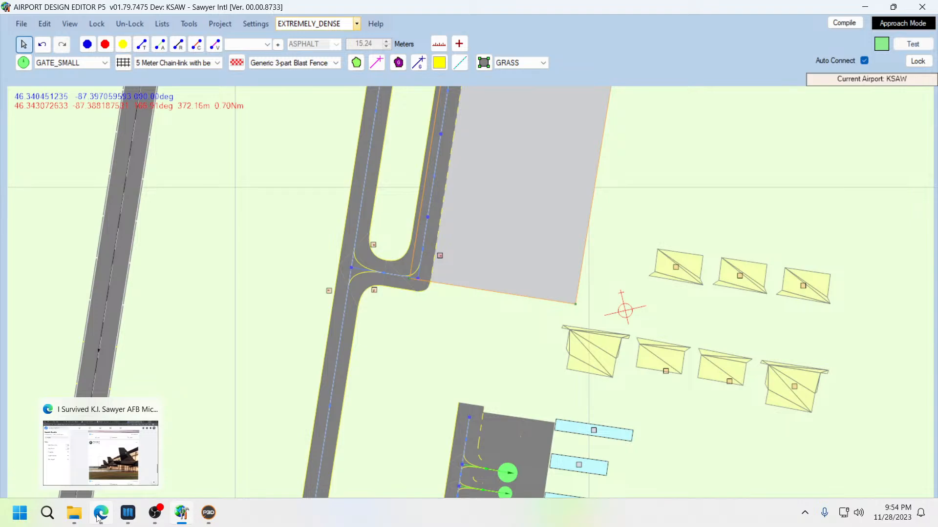
pyautogui.click(126, 519)
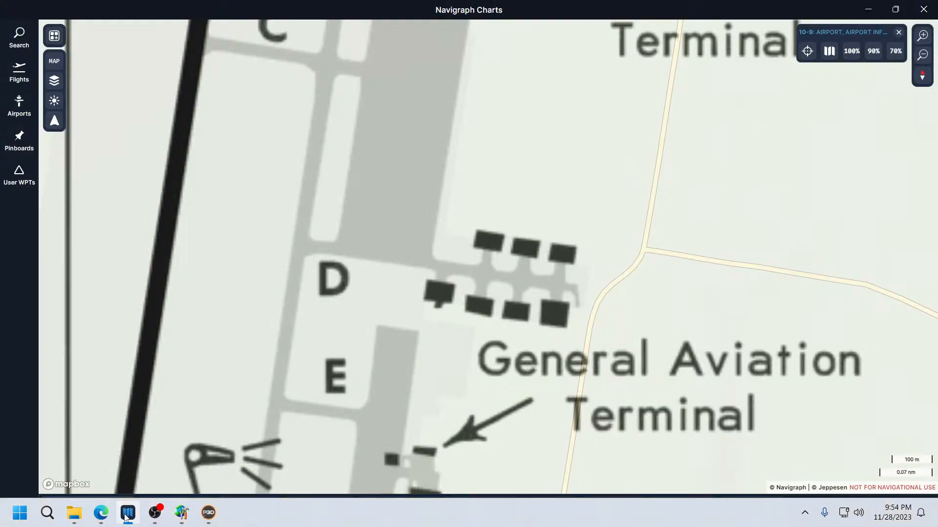
pyautogui.click(126, 519)
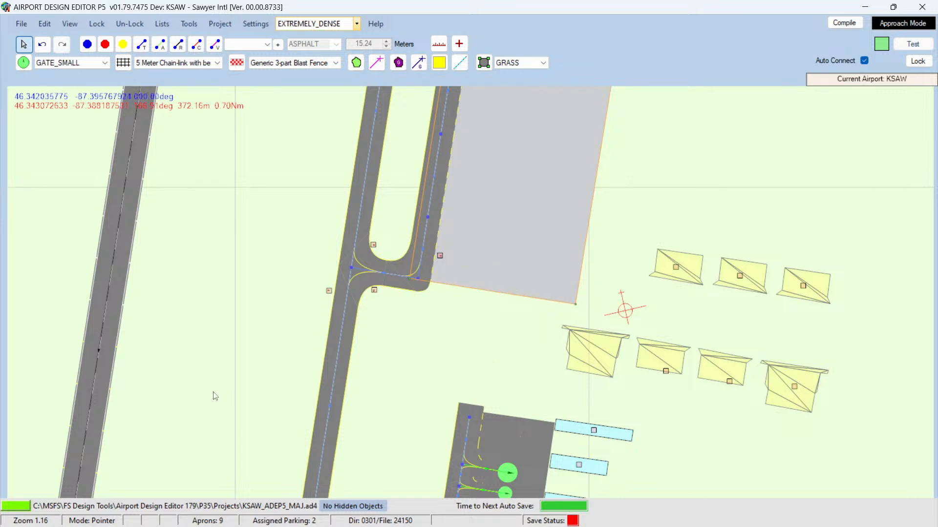
pyautogui.click(128, 514)
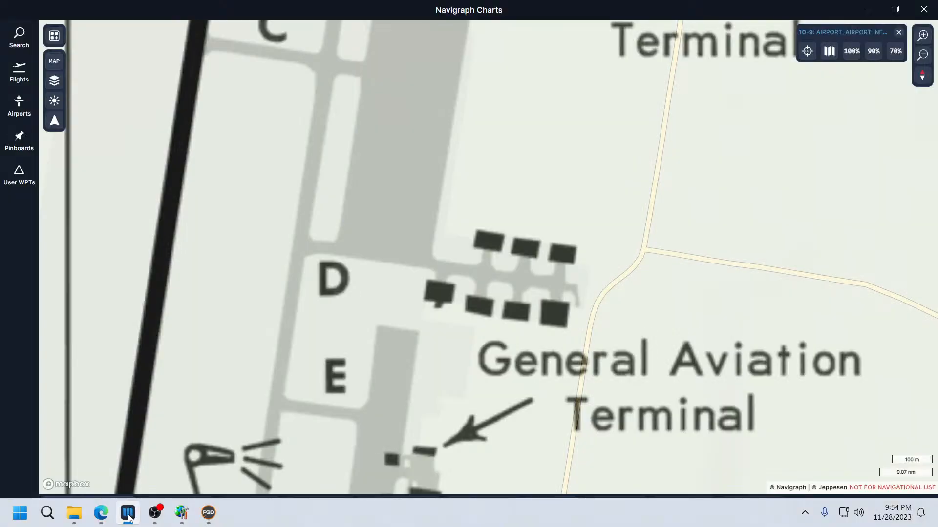
pyautogui.click(128, 513)
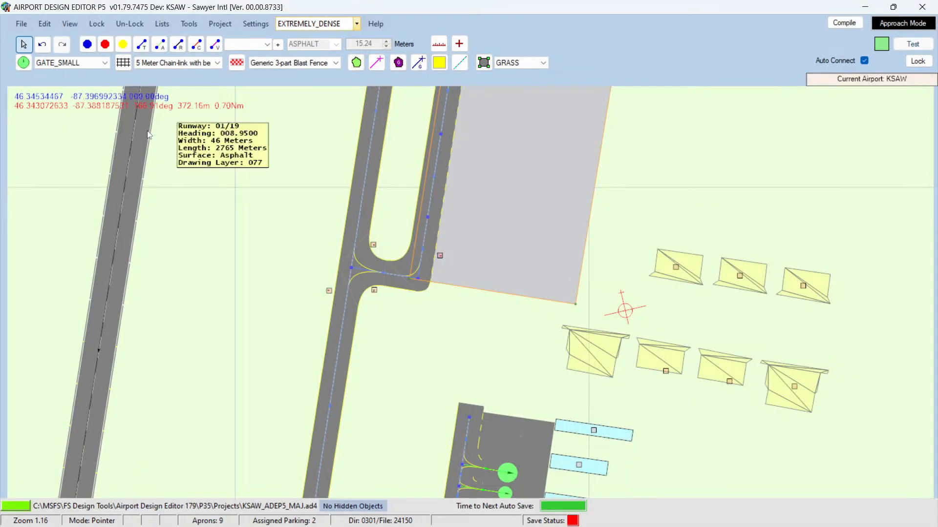
# Step: Draw a 30.48 m concrete taxi link from the hangar area east of the apron to the taxiway junction at its southern corner
pyautogui.click(141, 44)
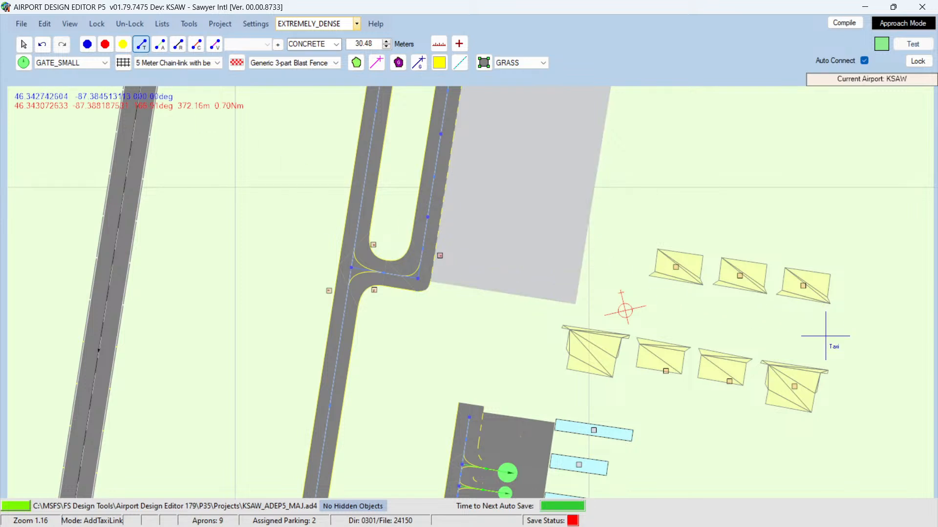
pyautogui.click(825, 336)
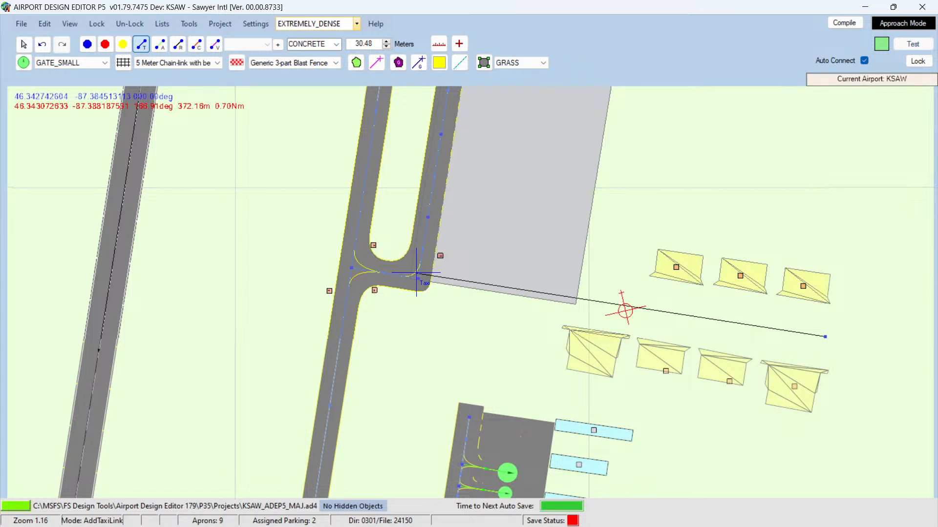
pyautogui.click(416, 274)
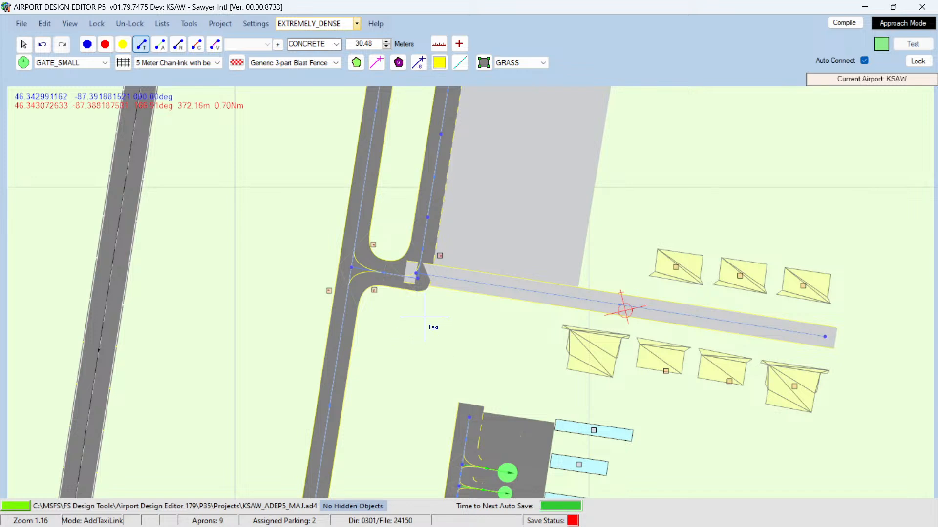
# Step: Move the new link's western end node off the junction onto the apron's edge just east of it
pyautogui.scroll(5, 421, 313)
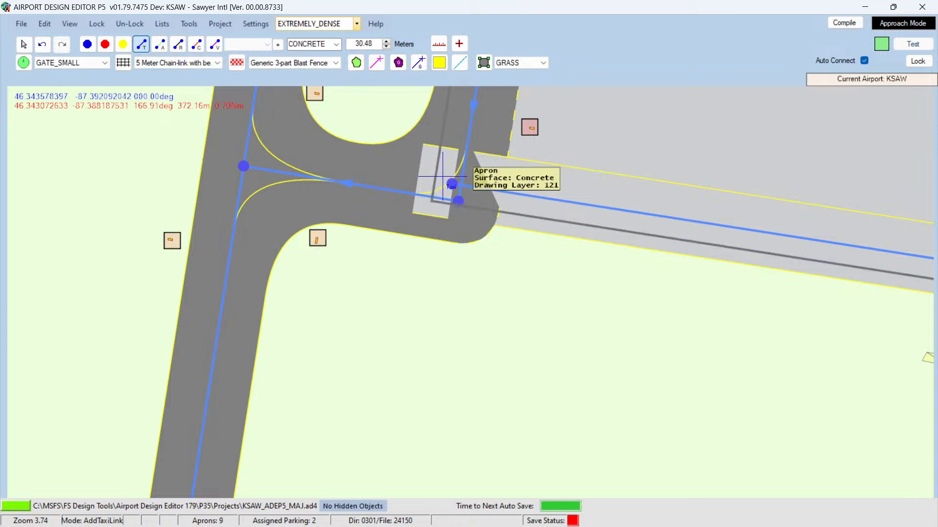
pyautogui.click(25, 44)
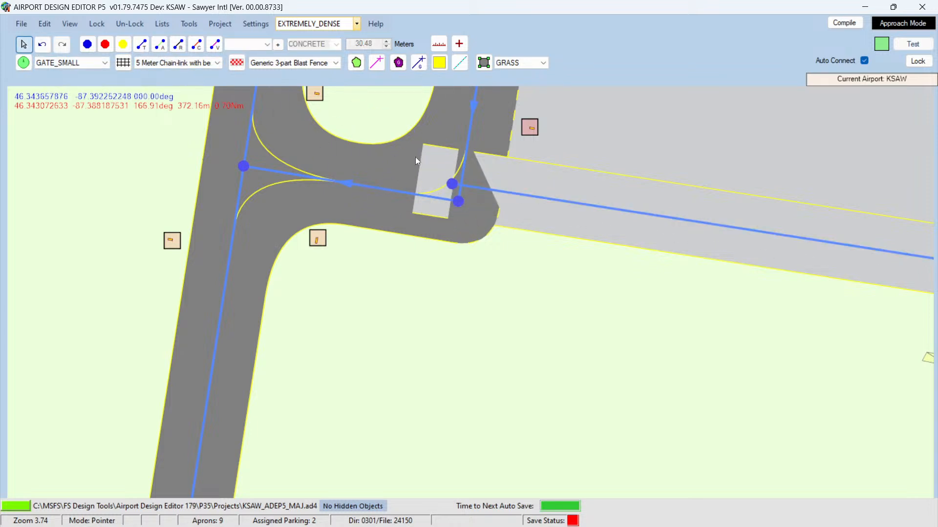
pyautogui.moveTo(451, 184); pyautogui.dragTo(509, 191)
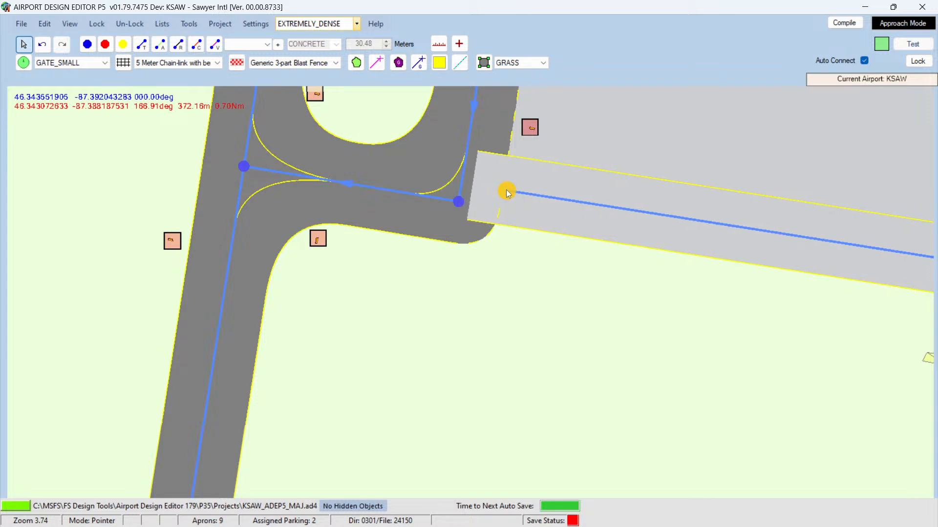
pyautogui.moveTo(506, 193); pyautogui.dragTo(505, 191)
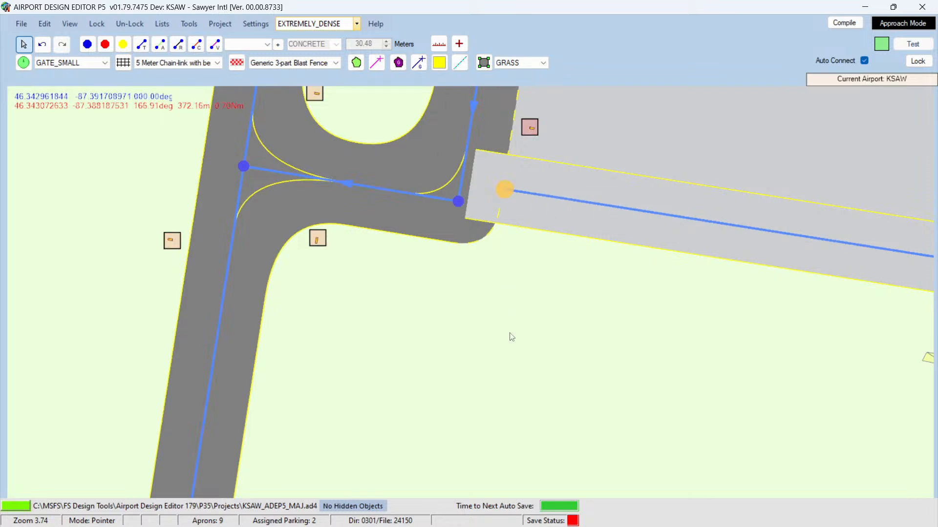
# Step: Set the surface of the taxiway D connector at the apron's southern corner to CONCRETE
pyautogui.doubleClick(403, 191)
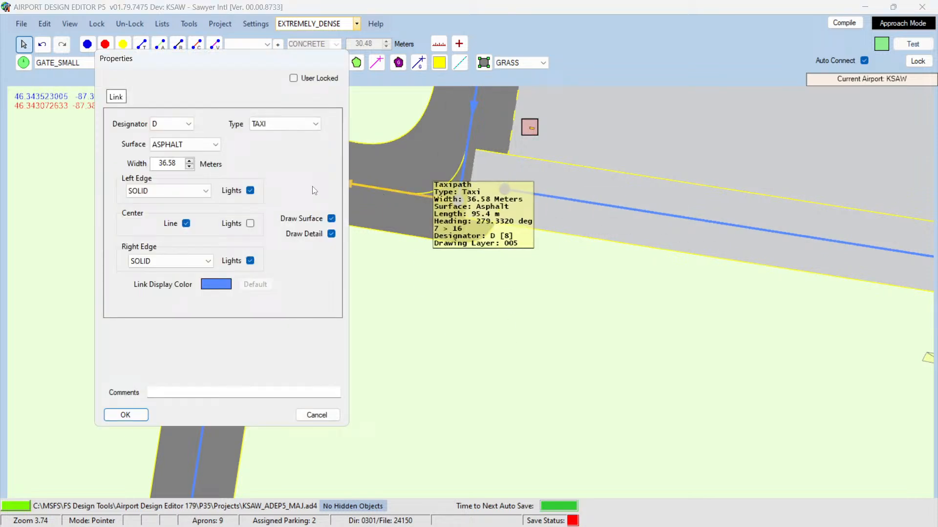
pyautogui.click(198, 147)
pyautogui.click(201, 157)
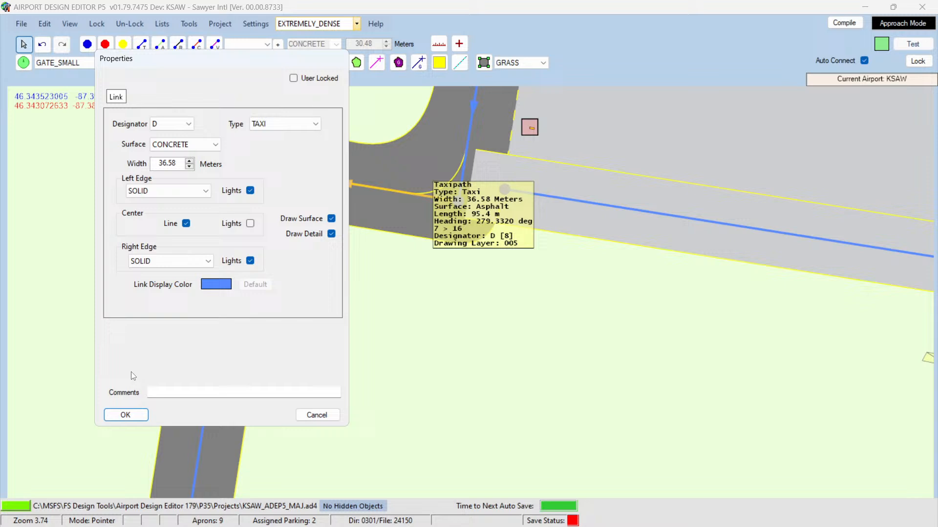
pyautogui.click(125, 418)
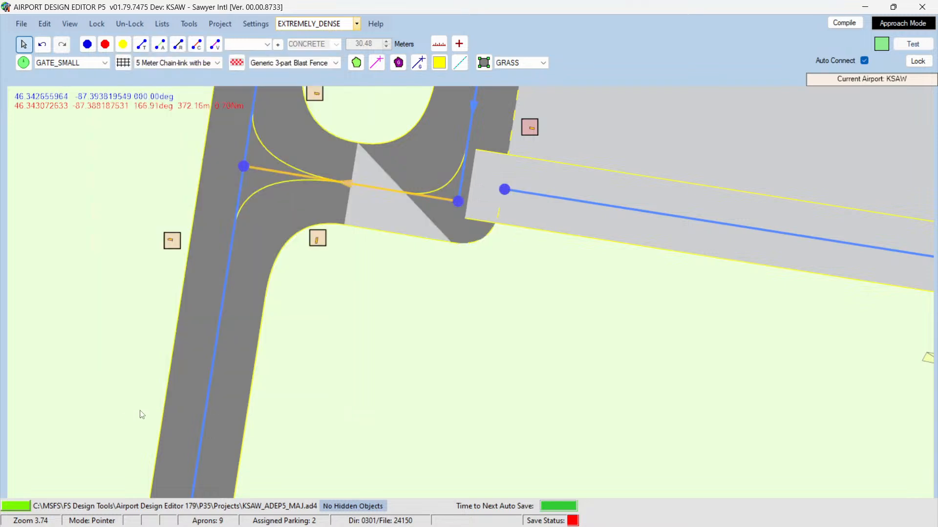
# Step: Set the surface of the taxi link running north along the apron's western edge from that corner to CONCRETE
pyautogui.doubleClick(464, 163)
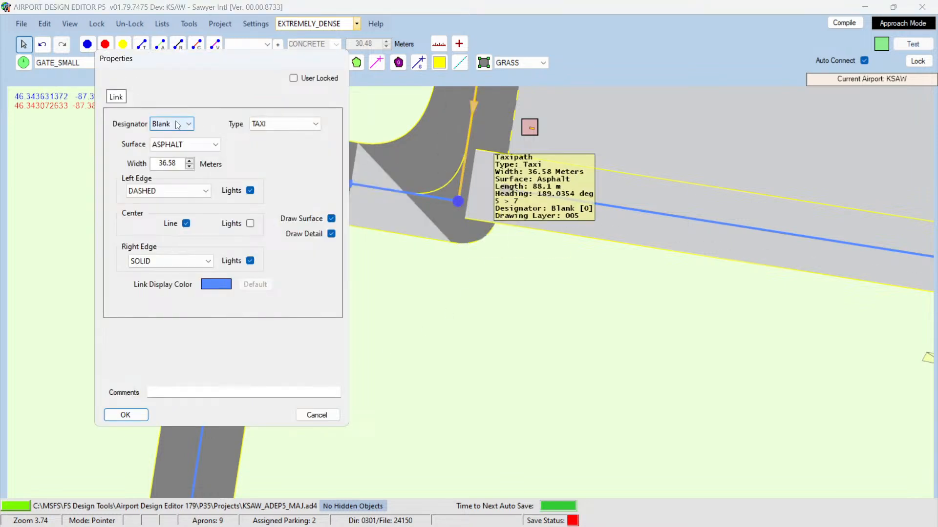
pyautogui.click(185, 144)
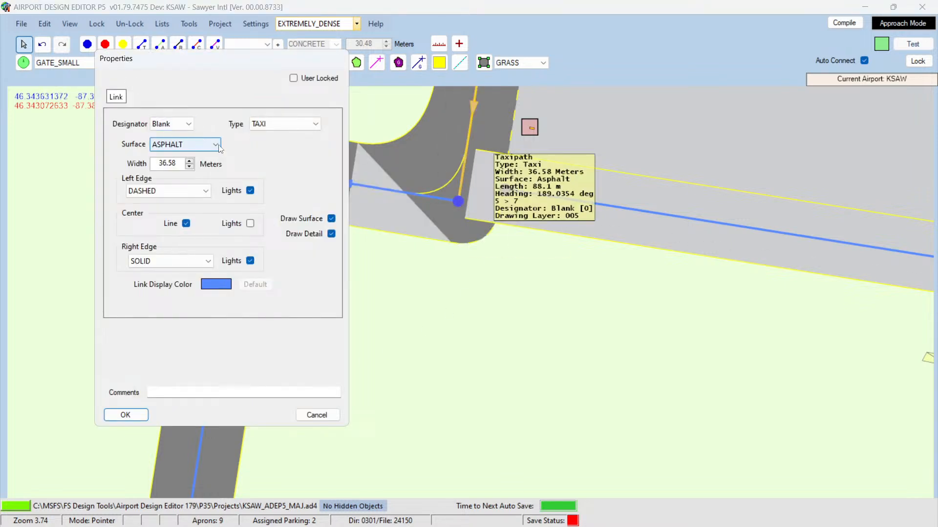
pyautogui.click(126, 415)
# Step: Set the width of the new concrete taxi link toward the hangars to 18 m
pyautogui.scroll(-5, 440, 368)
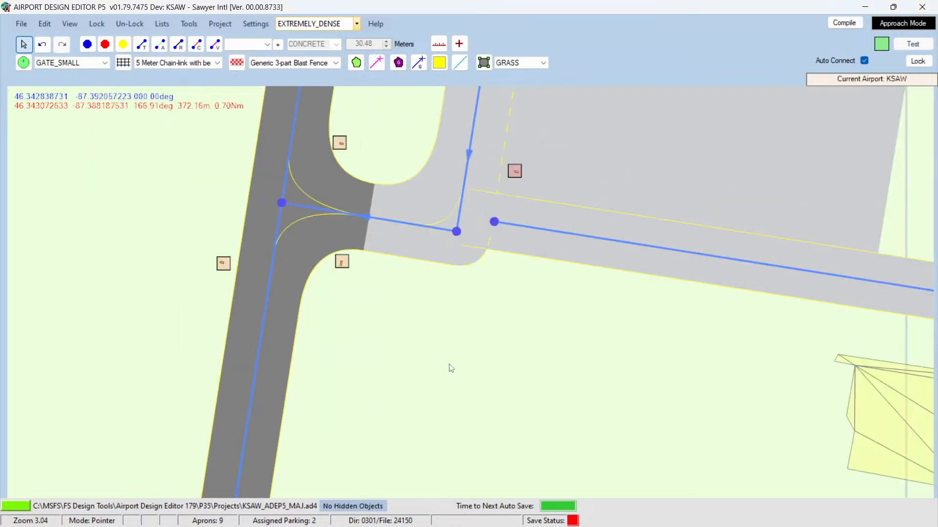
pyautogui.scroll(-1, 457, 380)
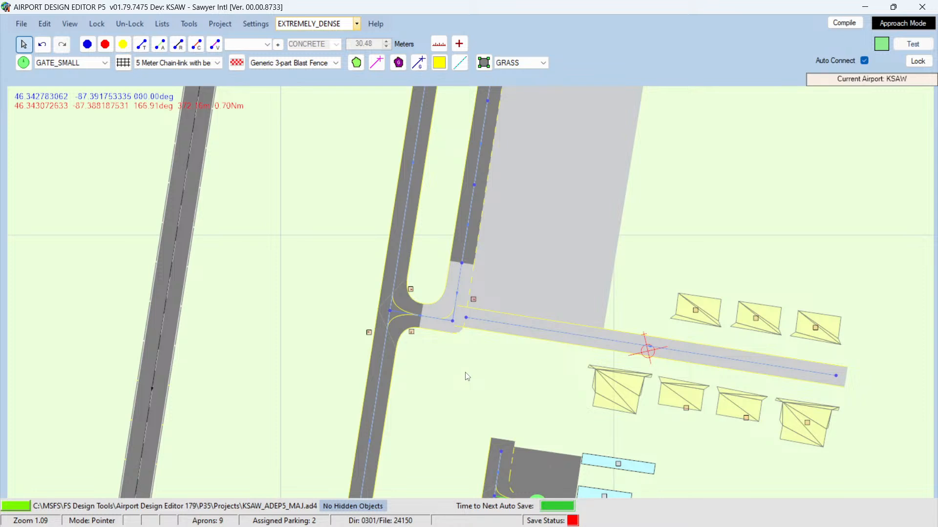
pyautogui.moveTo(737, 363)
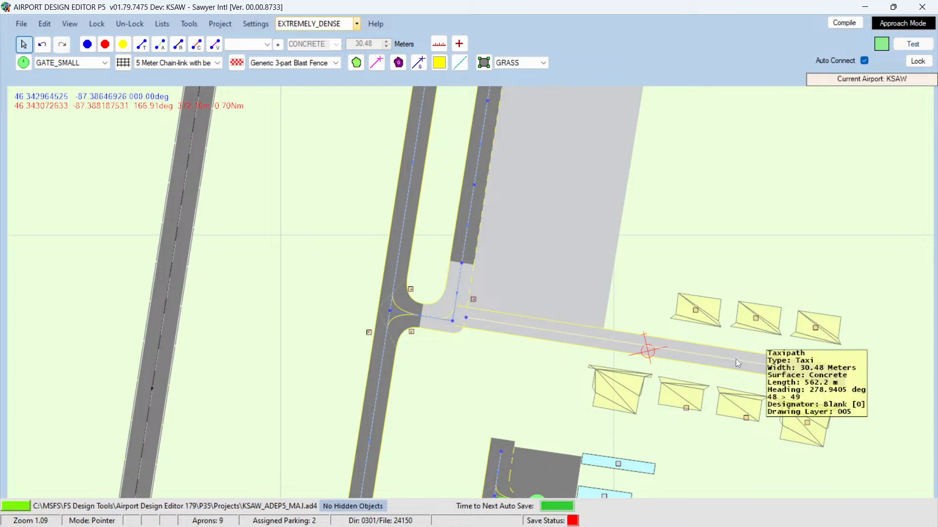
pyautogui.doubleClick(735, 359)
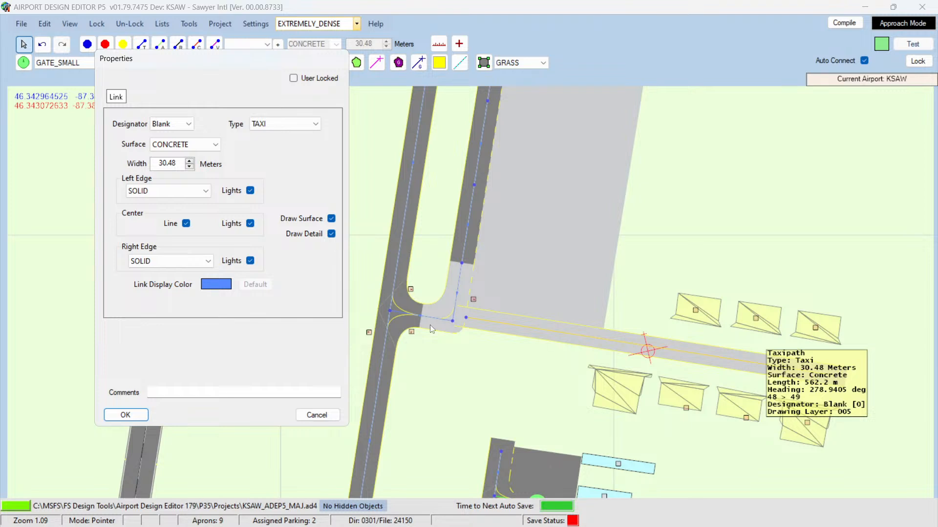
pyautogui.doubleClick(159, 162)
pyautogui.write('18')
pyautogui.press('Return')
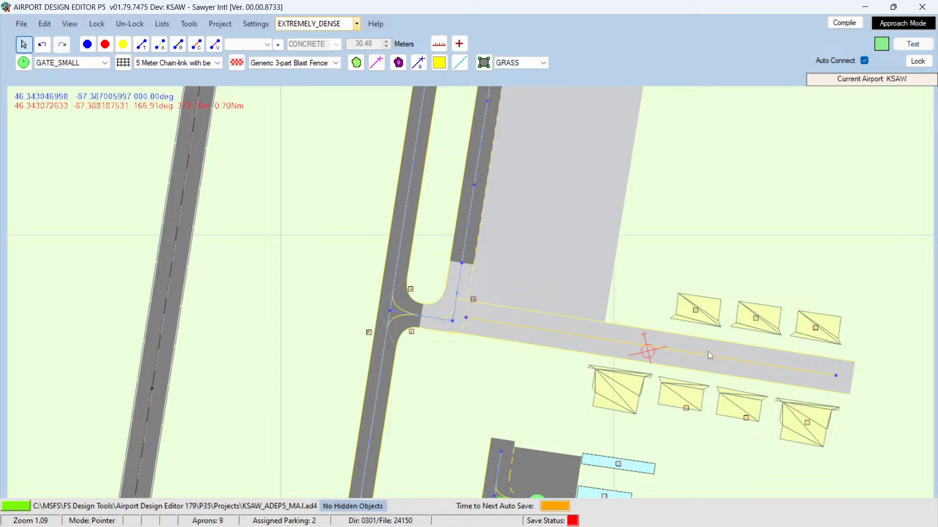
# Step: Delete the new taxi link and its eastern end node
pyautogui.press('Delete')
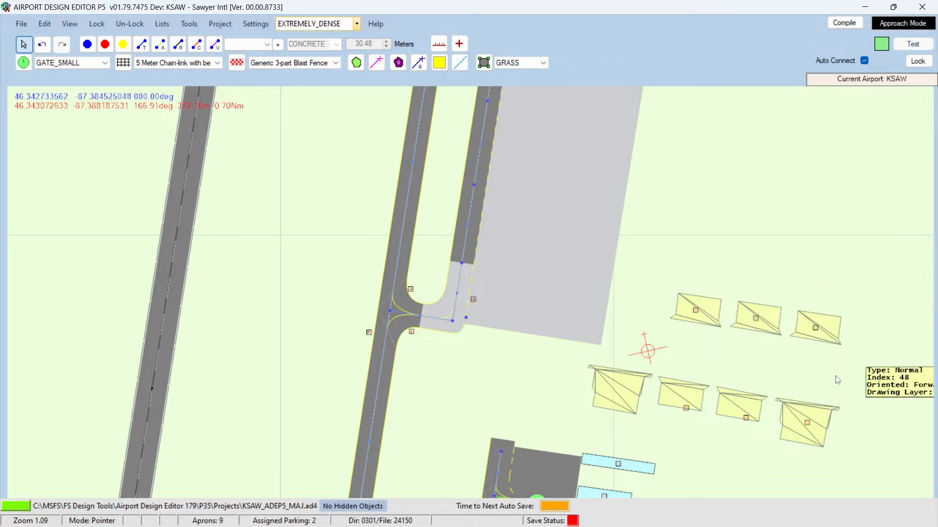
pyautogui.click(836, 377)
pyautogui.press('Delete')
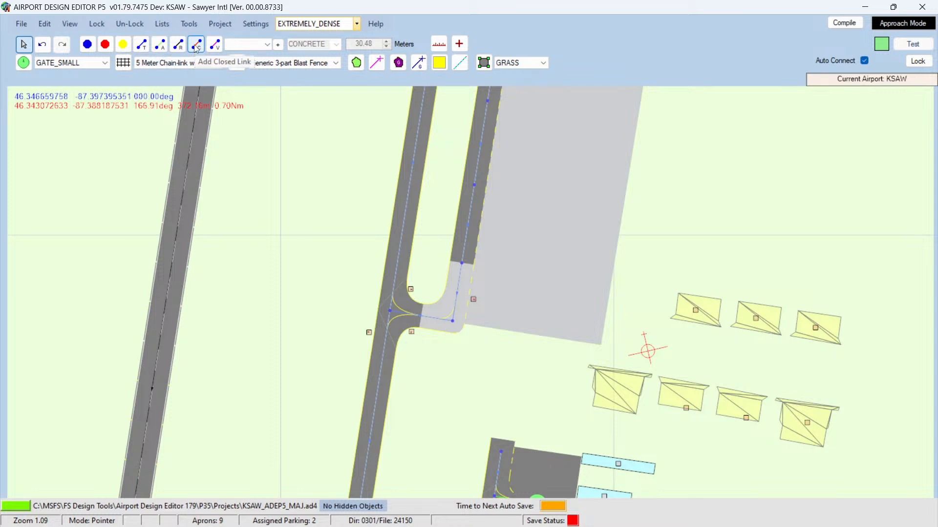
# Step: Set the default parking type to NONE
pyautogui.click(268, 45)
pyautogui.click(268, 44)
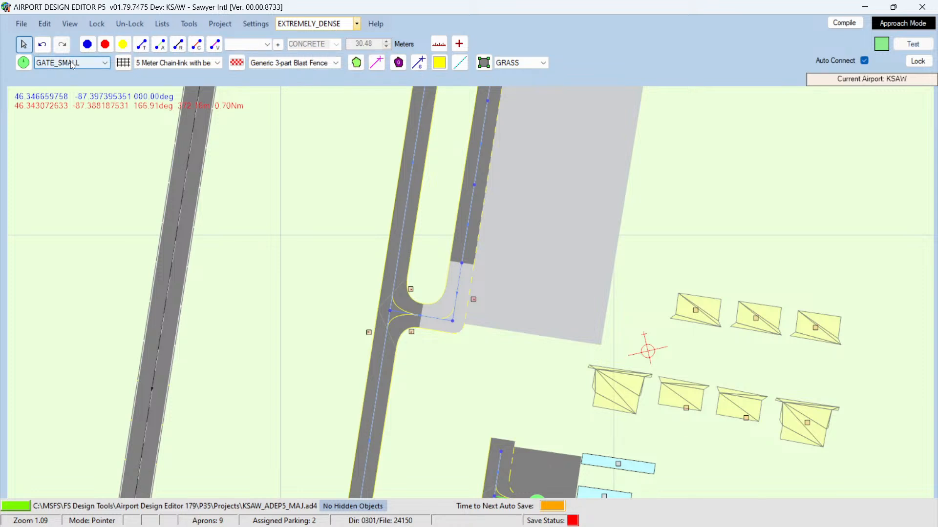
pyautogui.click(96, 61)
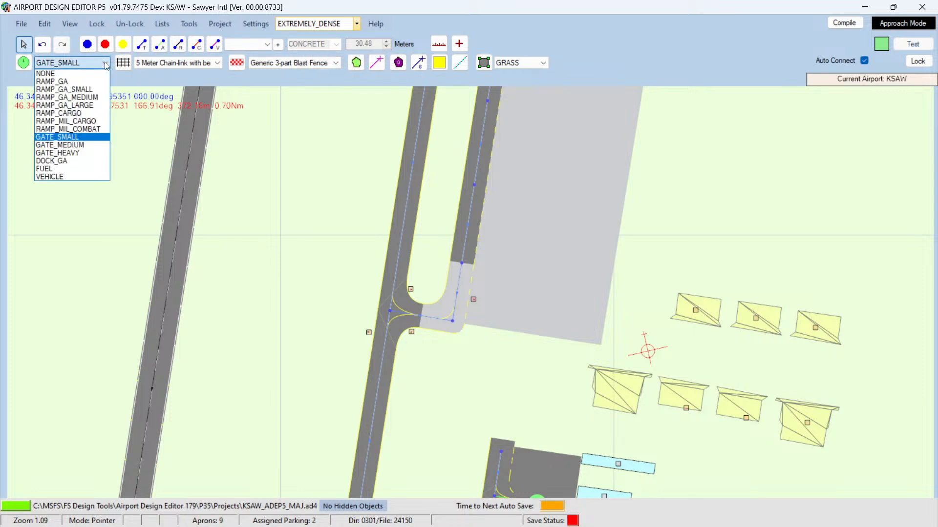
pyautogui.click(63, 72)
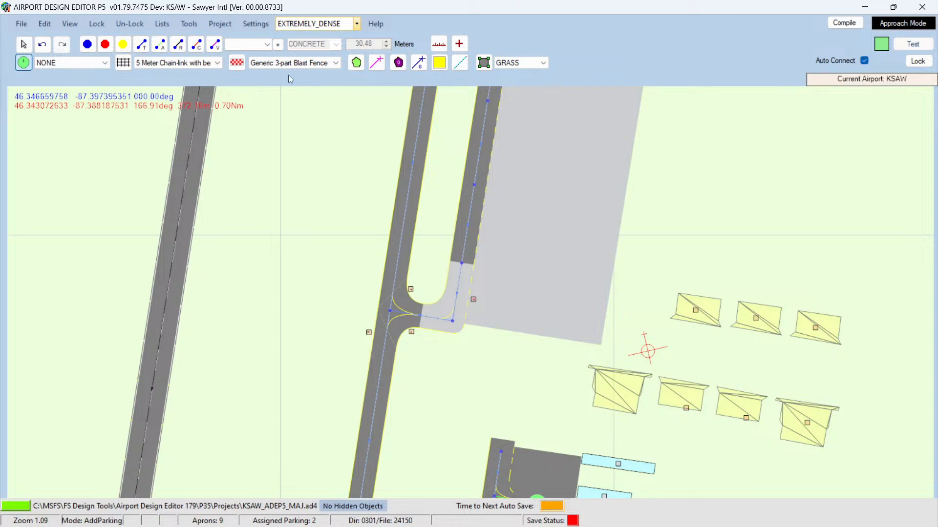
# Step: Outline a new apron over the grass above the northern row of hangars with the Add Aprons tool
pyautogui.click(484, 64)
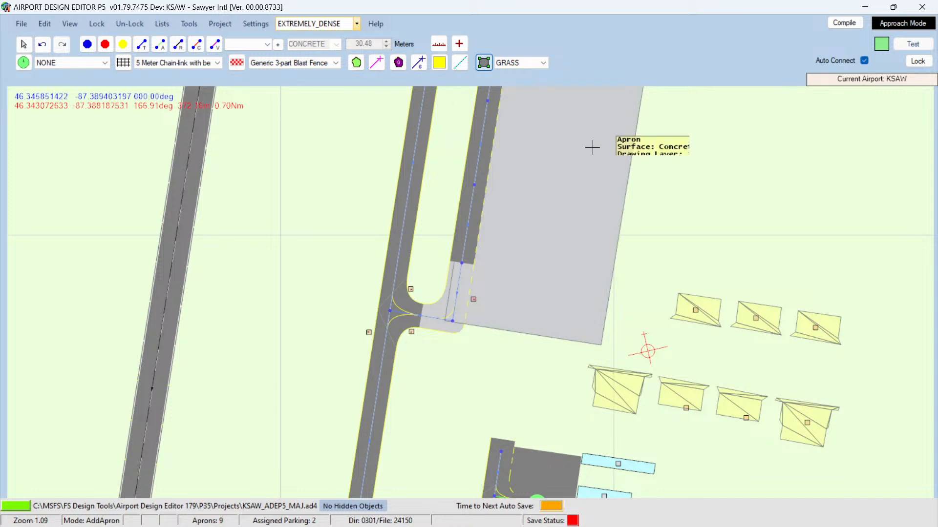
pyautogui.click(661, 224)
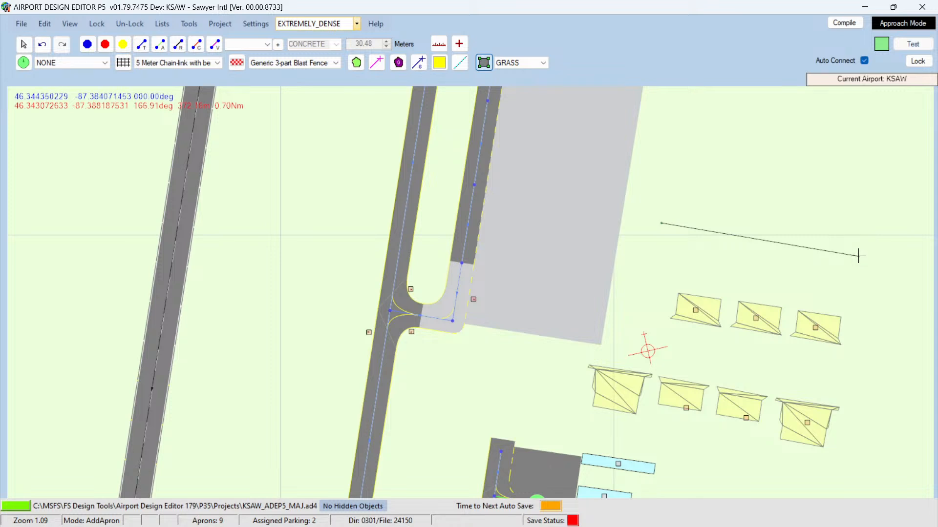
pyautogui.click(858, 256)
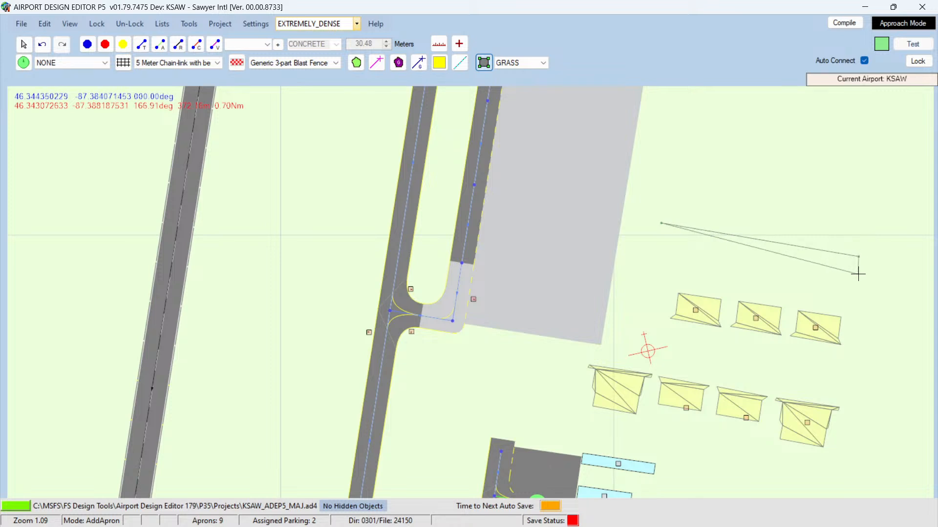
pyautogui.click(852, 298)
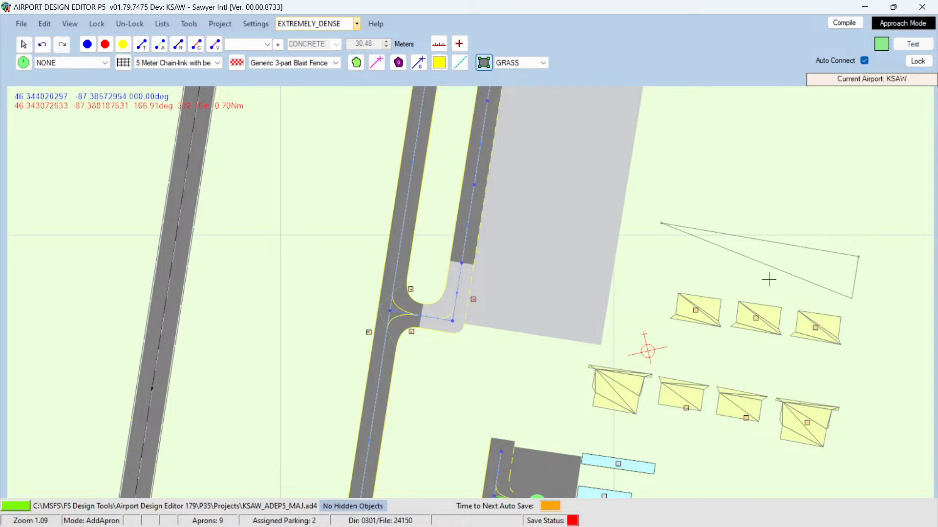
pyautogui.click(663, 223)
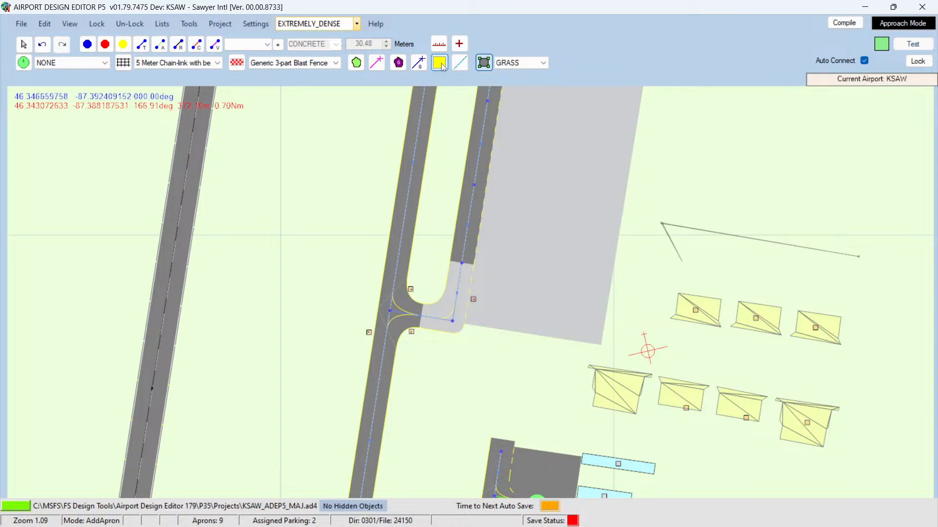
# Step: Undo the last two deletions to restore the taxi link and its end node
pyautogui.click(42, 45)
pyautogui.click(42, 46)
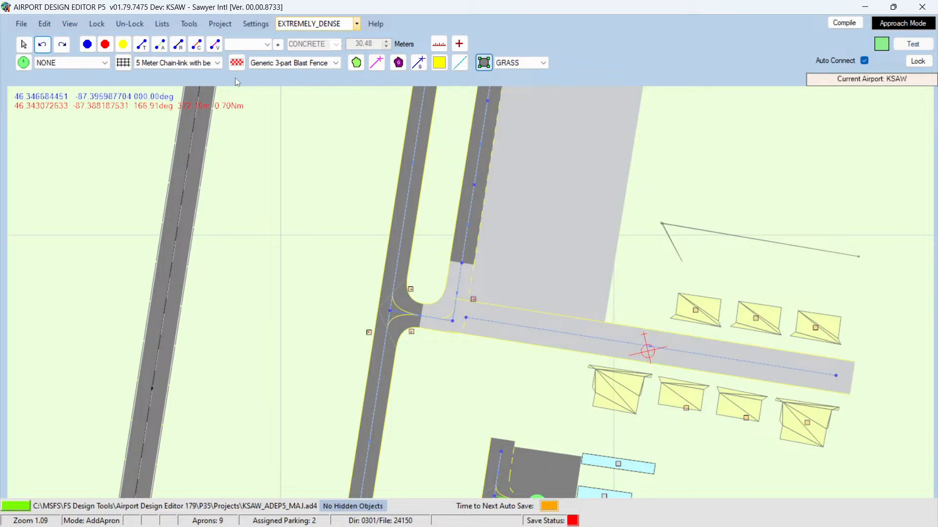
# Step: Abandon the unfinished apron outline and set the default apron surface to CONCRETE
pyautogui.click(24, 45)
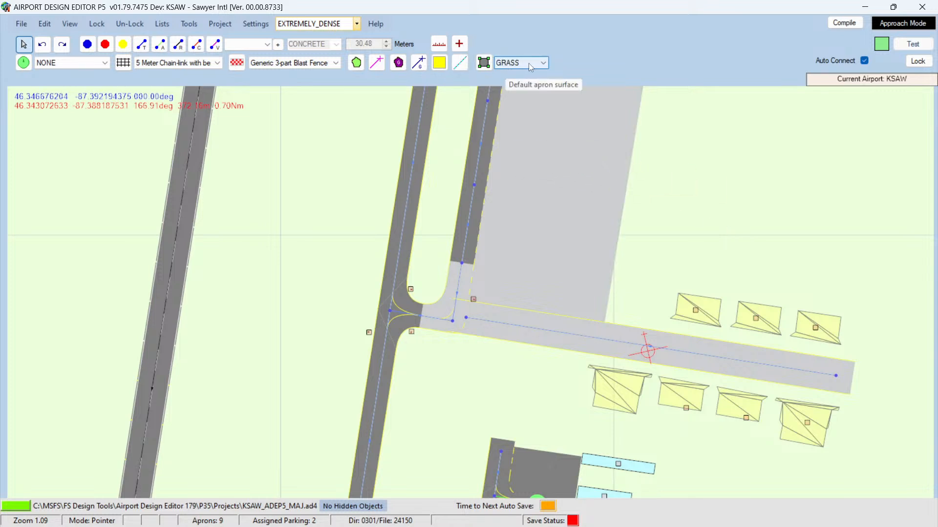
pyautogui.click(543, 64)
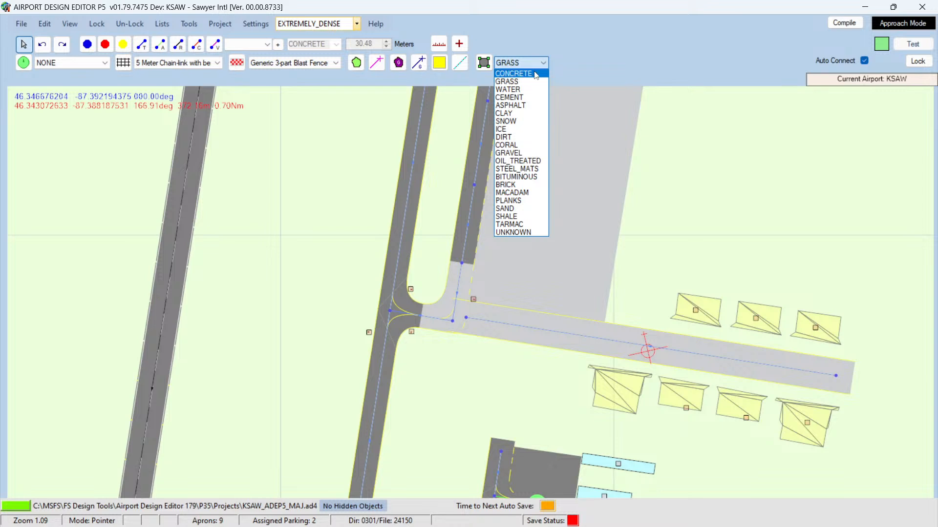
pyautogui.click(535, 74)
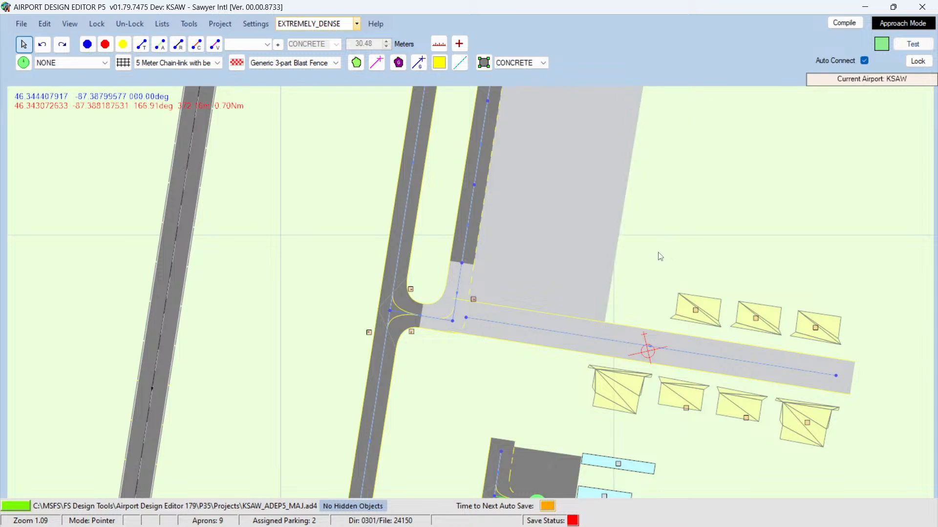
pyautogui.click(24, 48)
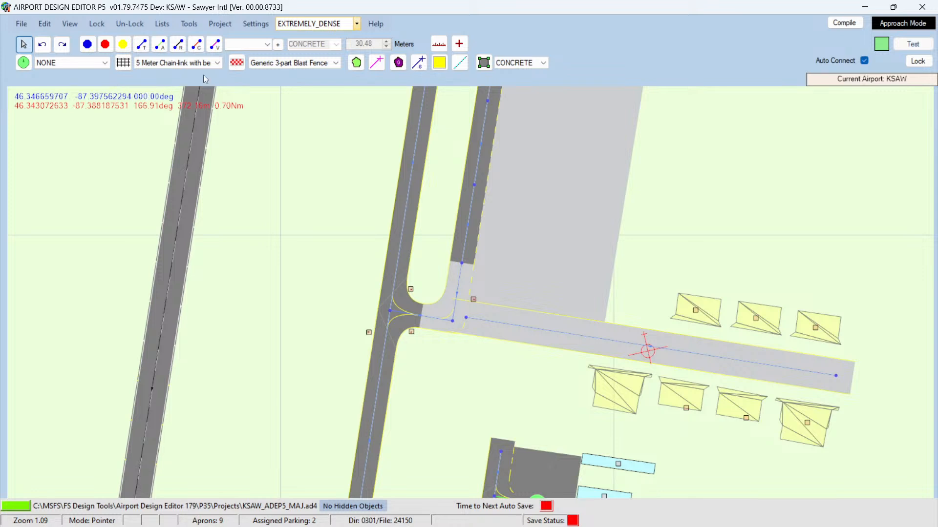
pyautogui.click(278, 45)
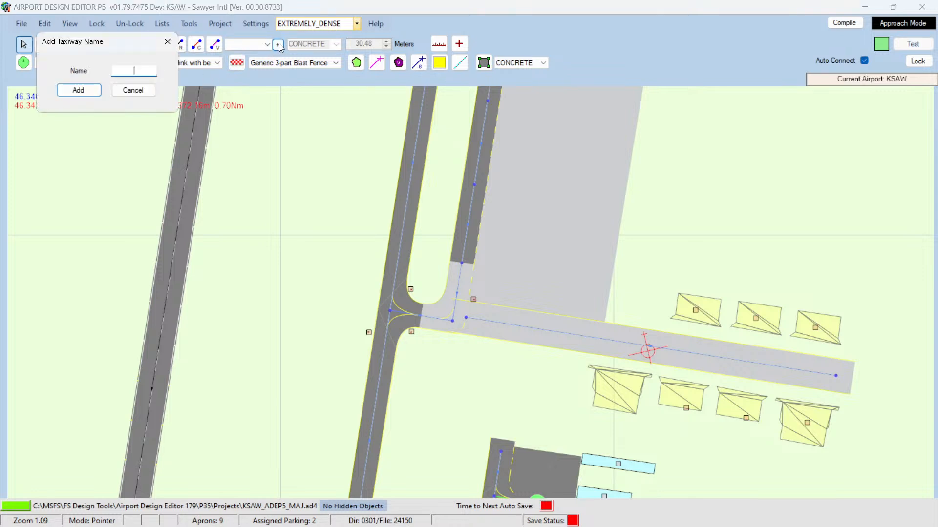
pyautogui.click(129, 92)
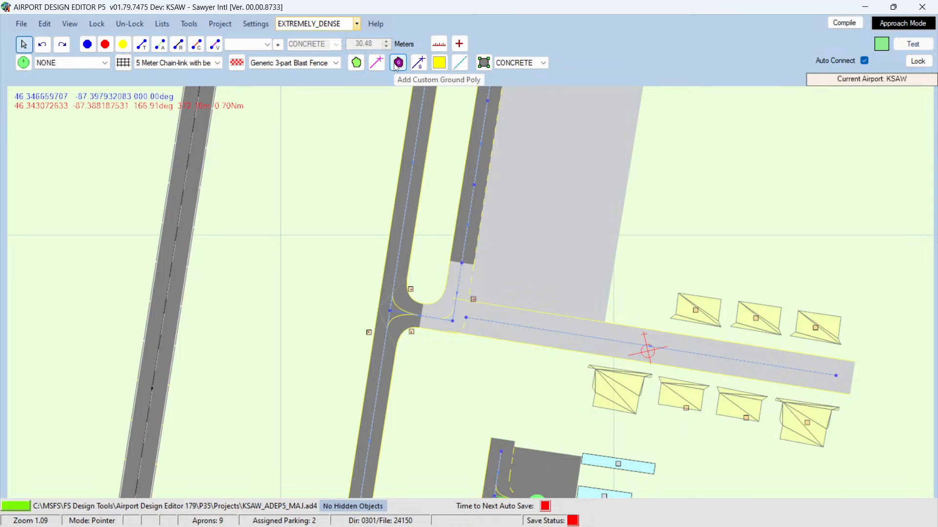
pyautogui.click(356, 63)
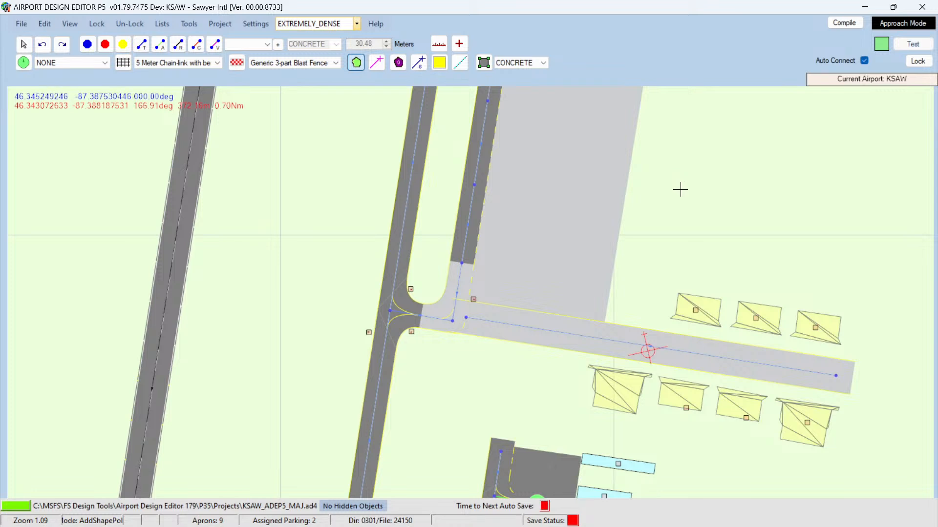
pyautogui.click(666, 192)
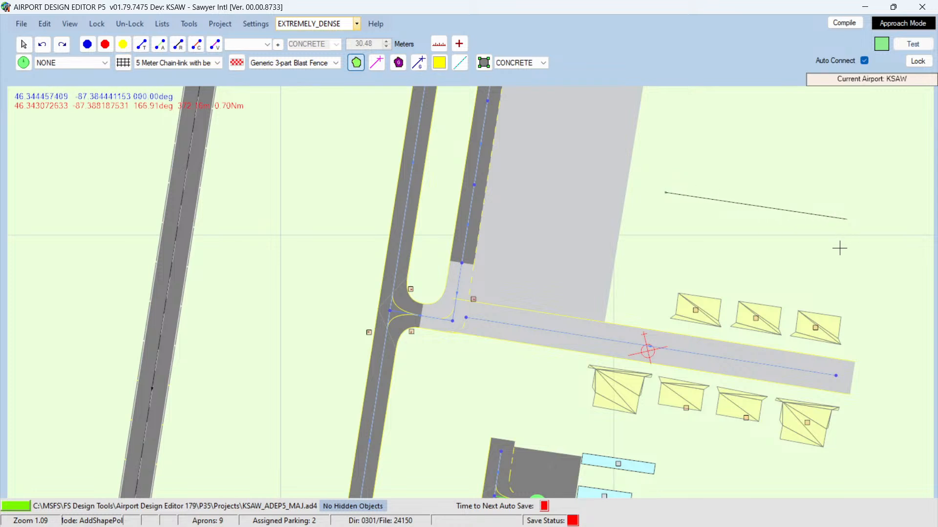
pyautogui.click(846, 219)
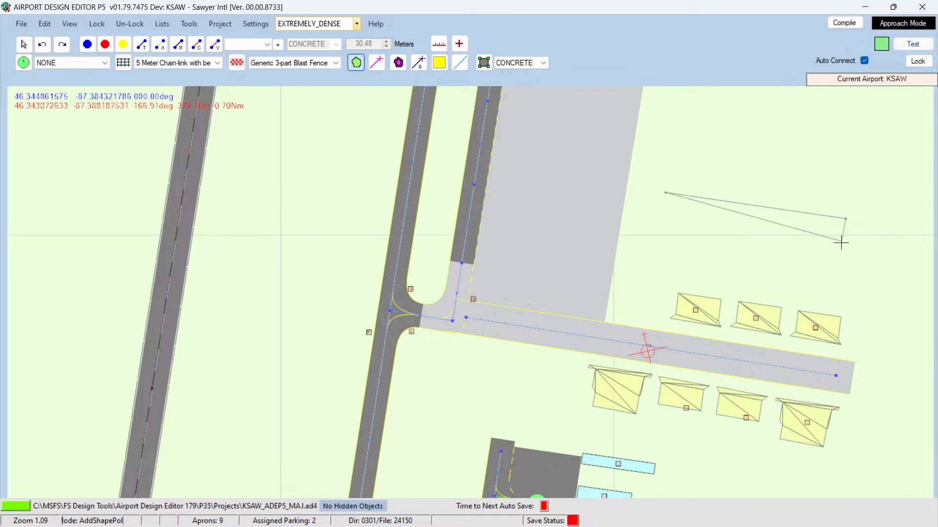
pyautogui.click(838, 268)
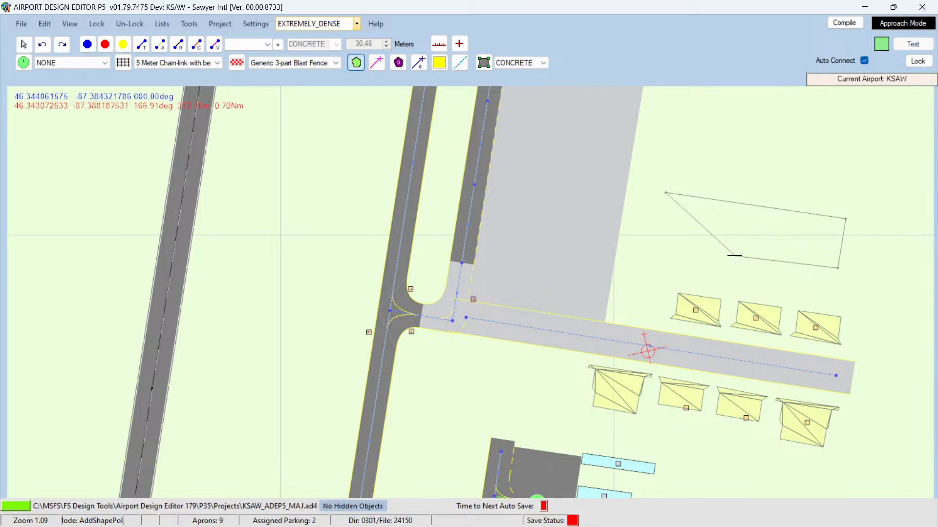
pyautogui.click(657, 239)
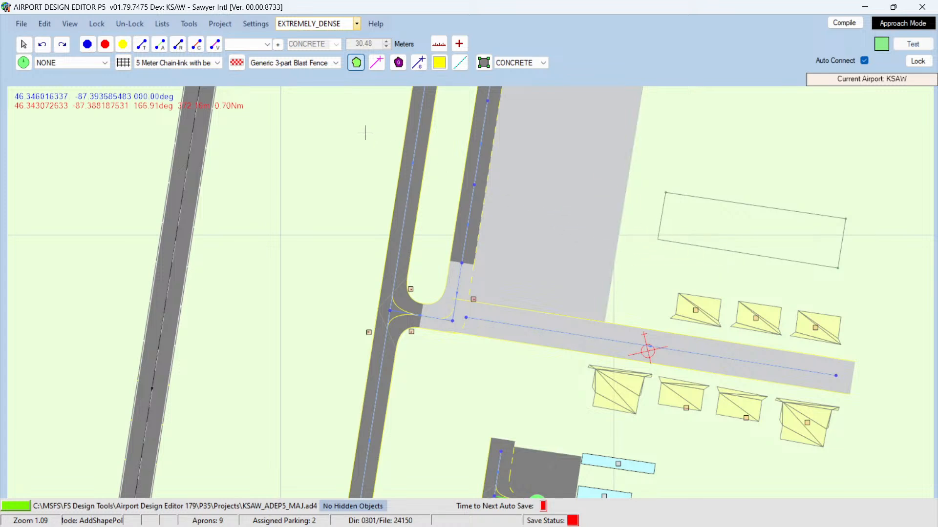
pyautogui.click(23, 44)
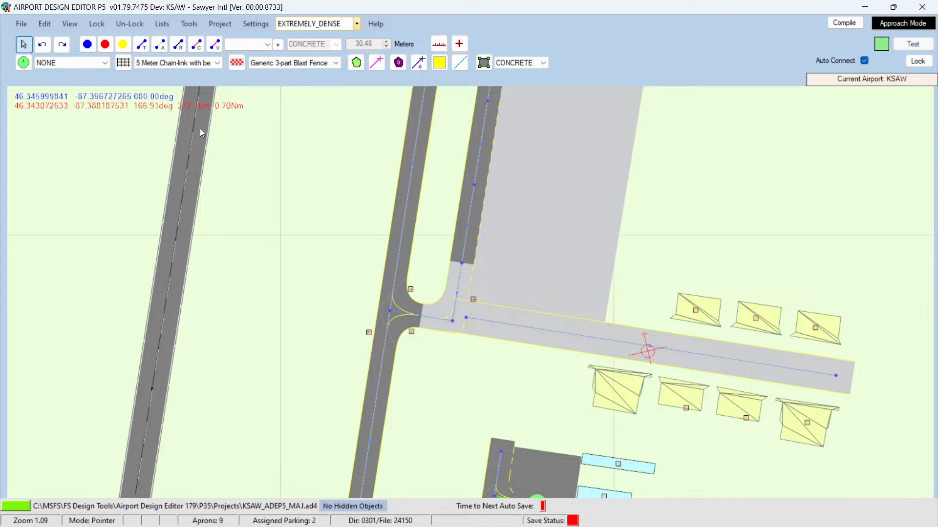
pyautogui.click(43, 46)
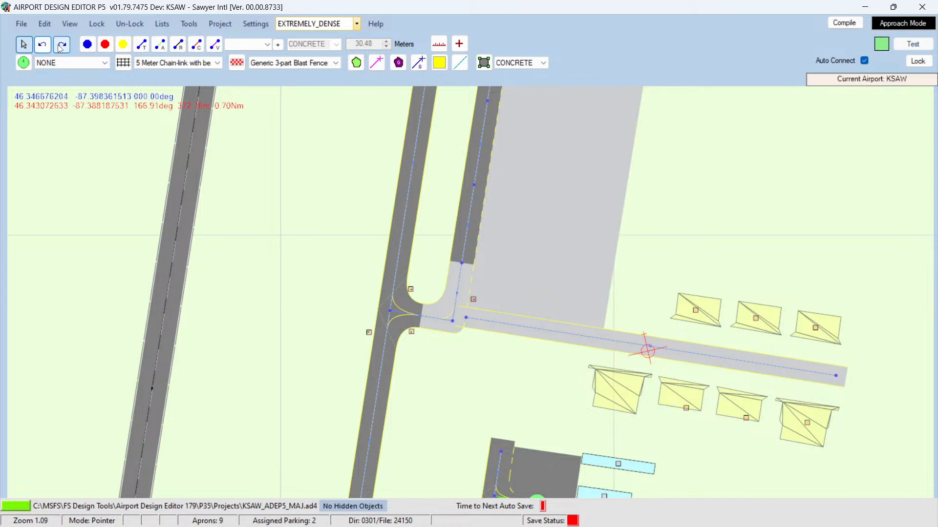
pyautogui.click(63, 48)
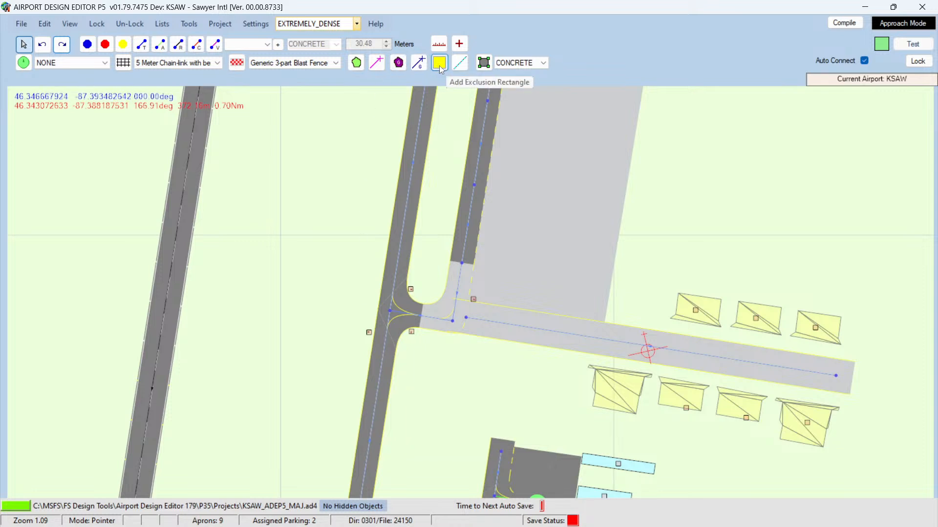
# Step: Try to outline a concrete apron over the grass above the northern row of hangars with the Add Aprons tool
pyautogui.click(484, 64)
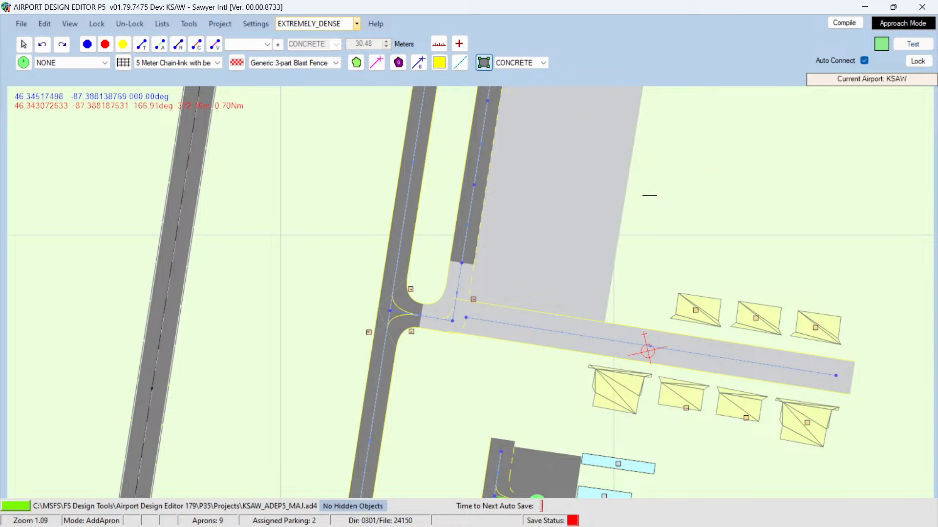
pyautogui.click(611, 239)
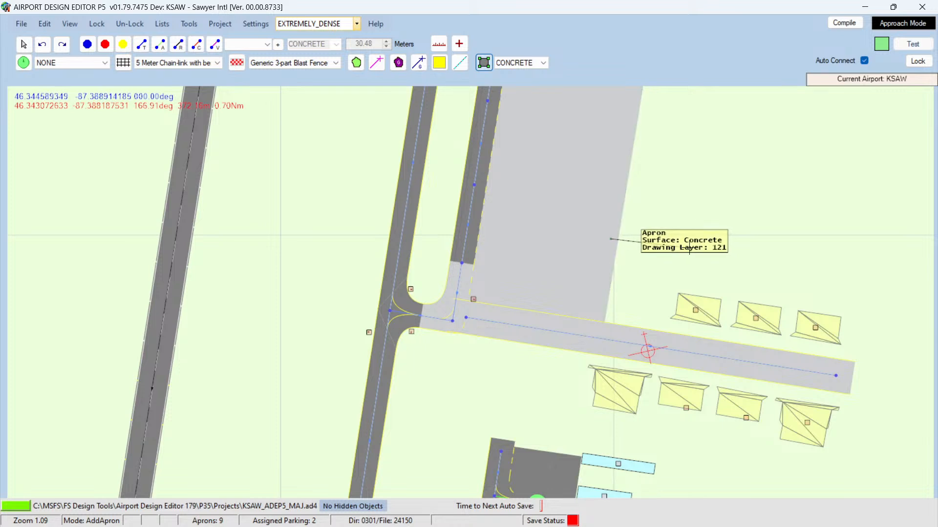
pyautogui.click(813, 268)
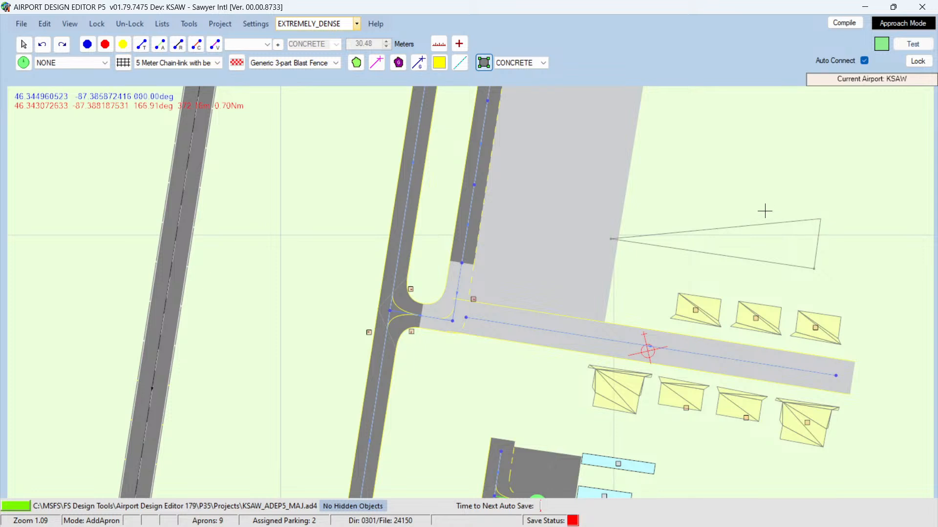
pyautogui.click(820, 219)
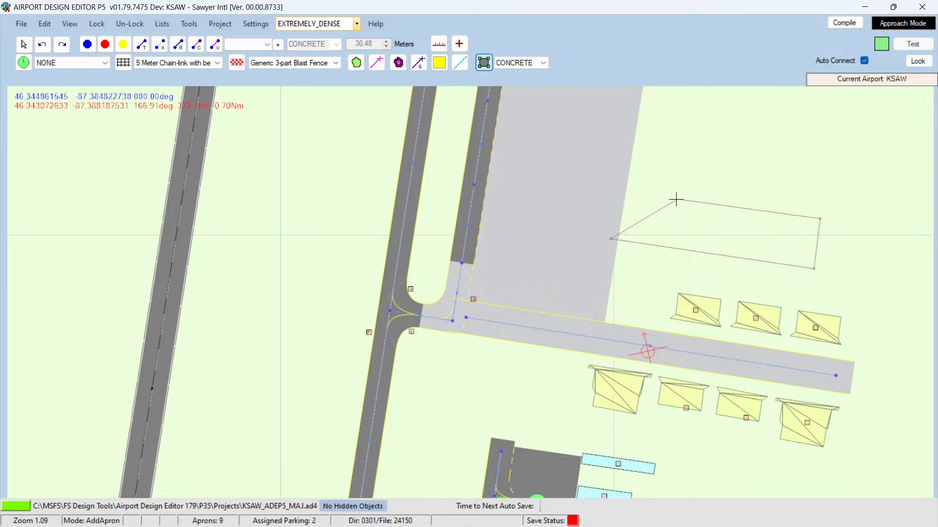
pyautogui.click(616, 192)
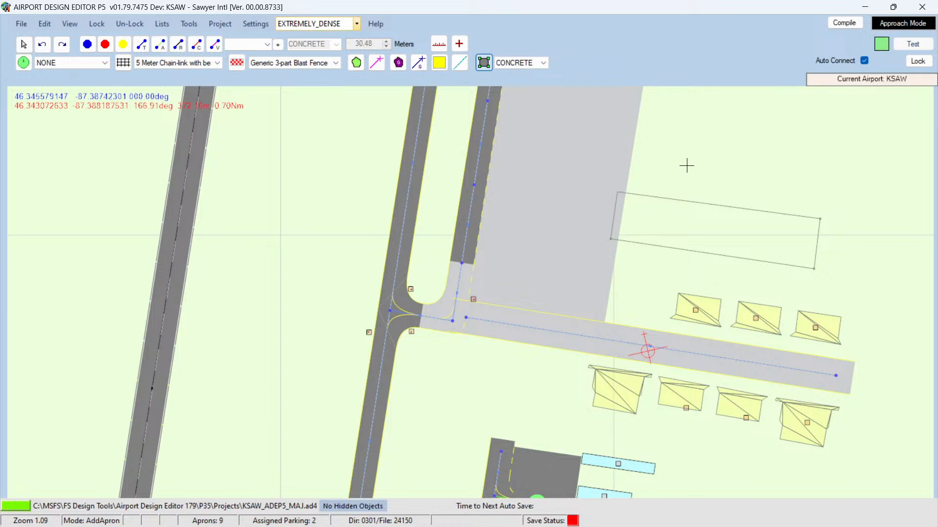
pyautogui.click(24, 44)
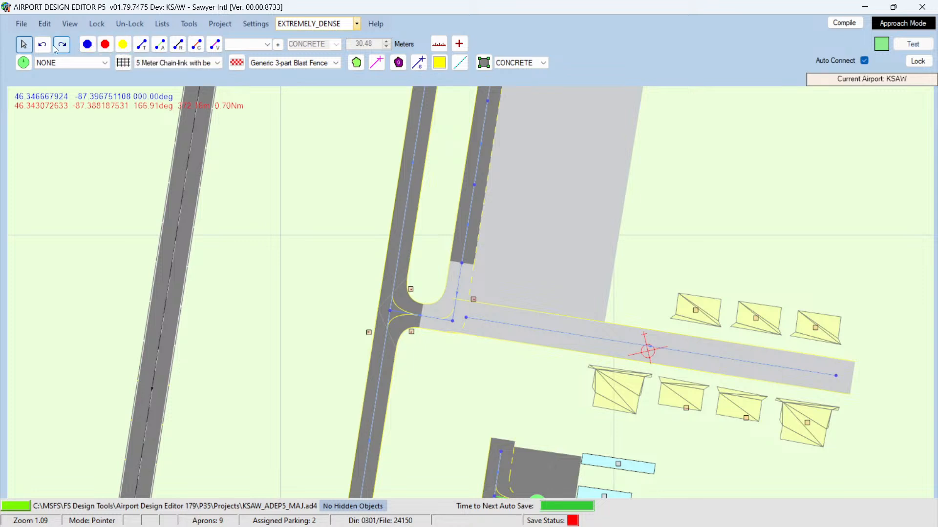
# Step: Inspect the properties of the large concrete apron north of the taxi link
pyautogui.click(105, 63)
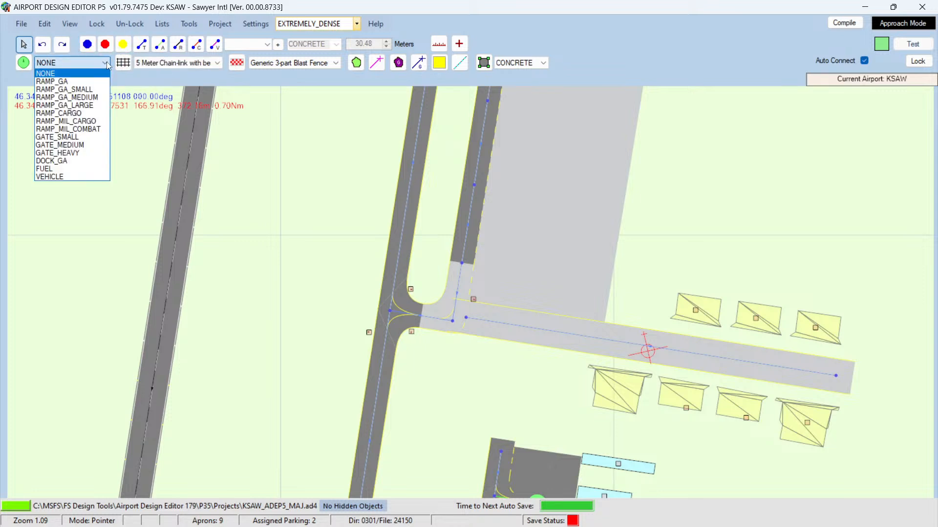
pyautogui.click(106, 62)
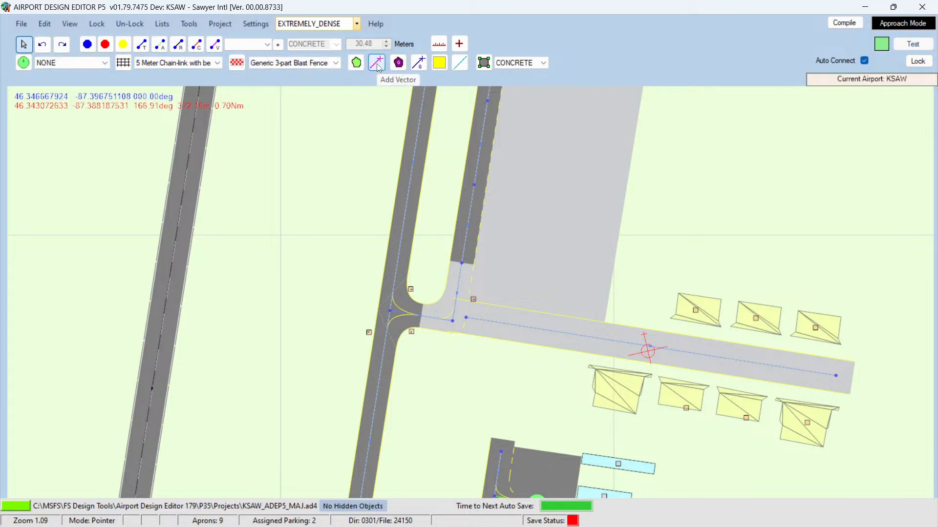
pyautogui.moveTo(551, 183)
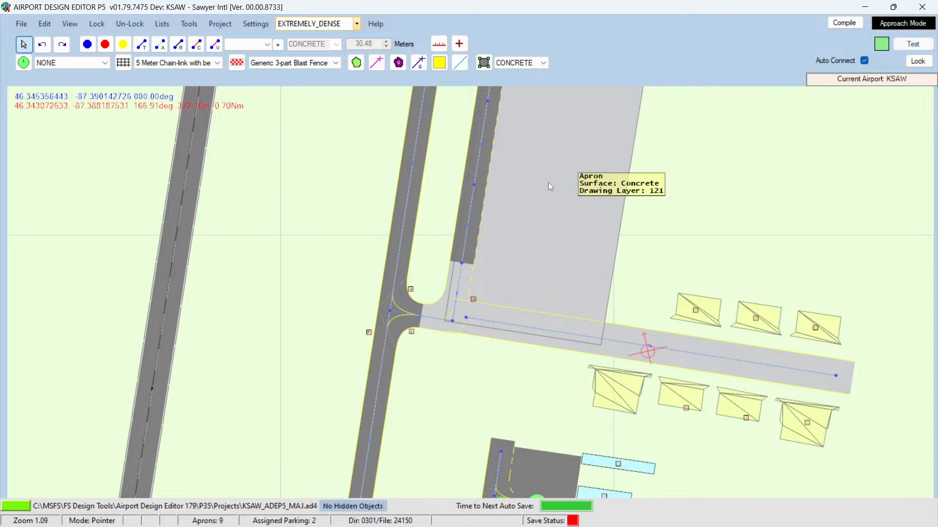
pyautogui.doubleClick(571, 208)
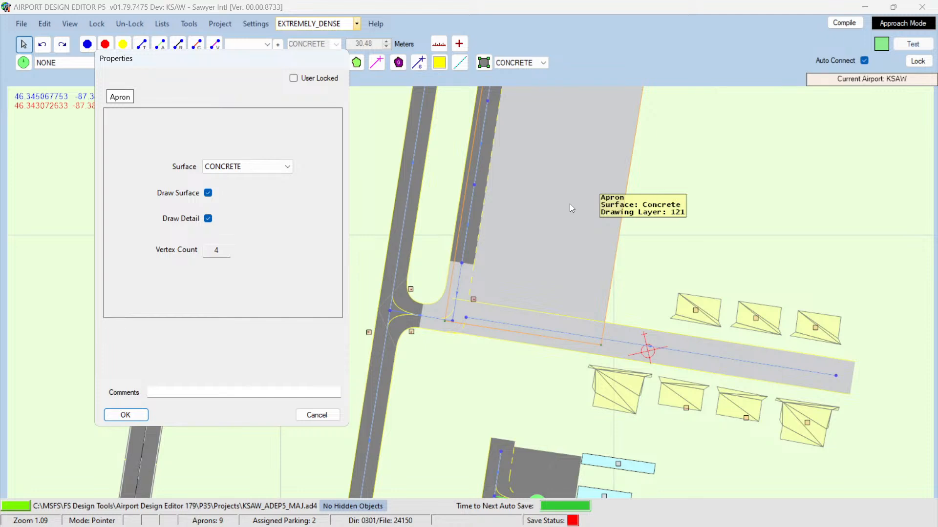
pyautogui.click(313, 416)
pyautogui.rightClick(712, 190)
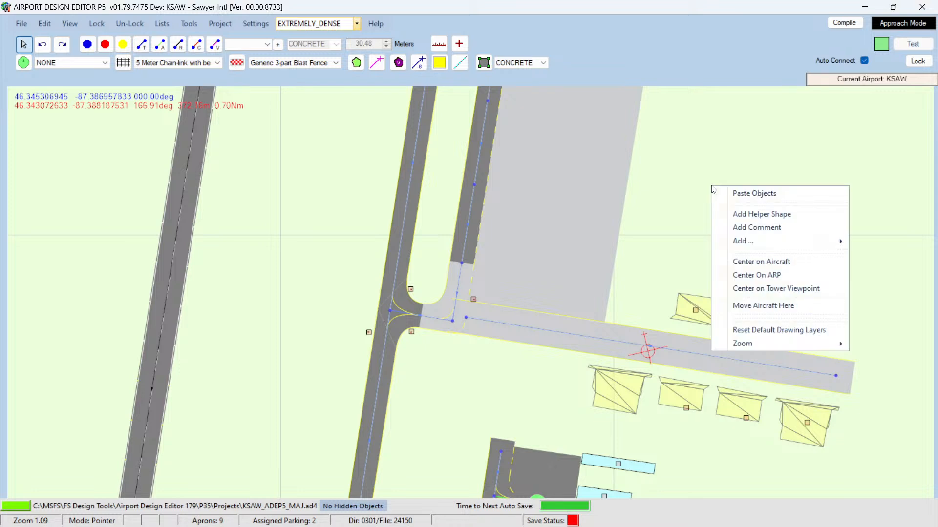
pyautogui.moveTo(746, 246)
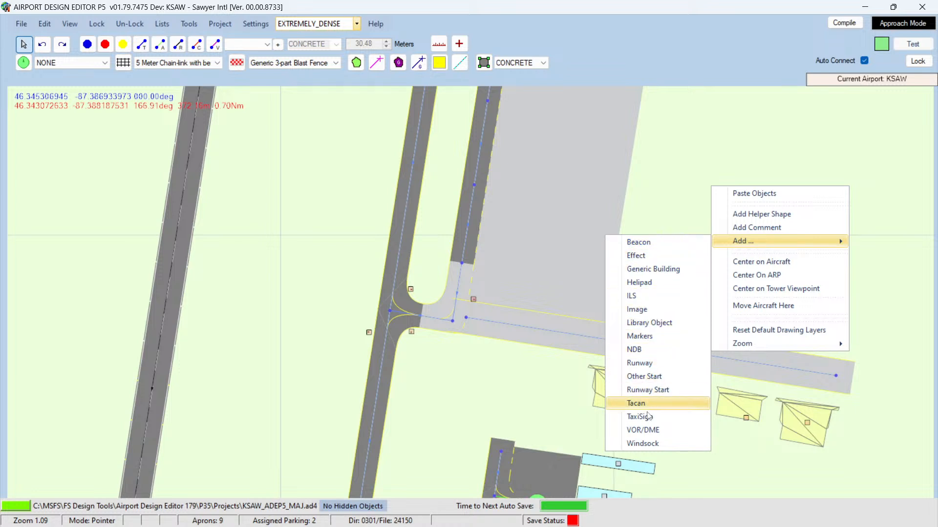
pyautogui.click(694, 224)
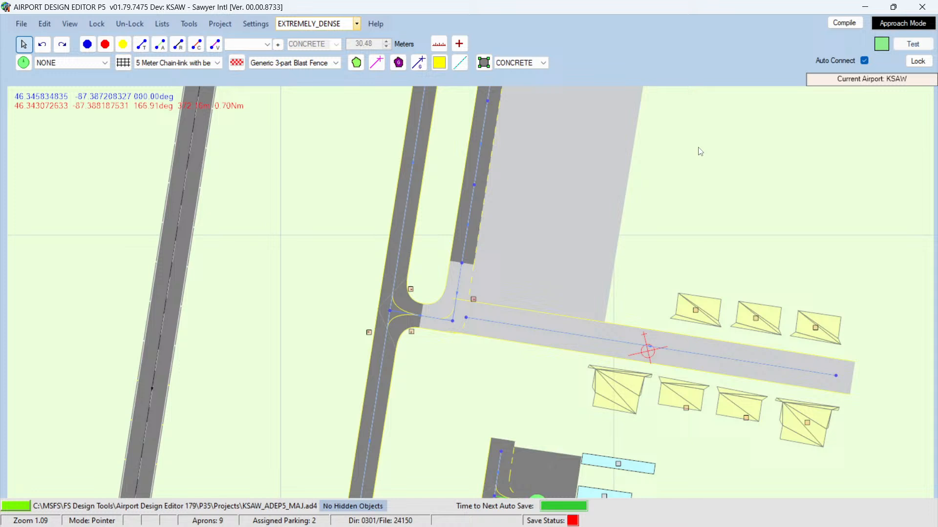
# Step: Copy the large concrete apron and paste a duplicate east of it over the hangar area
pyautogui.rightClick(536, 171)
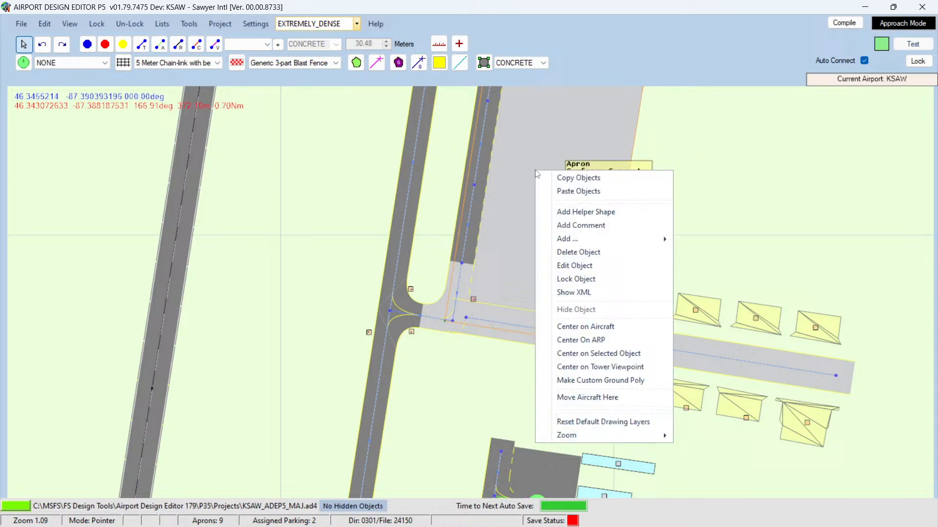
pyautogui.click(563, 180)
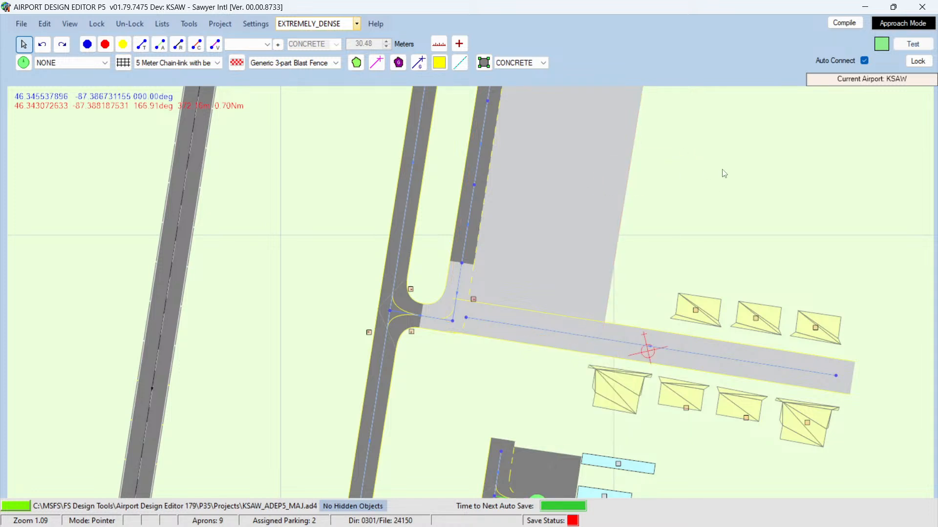
pyautogui.rightClick(724, 173)
pyautogui.click(766, 177)
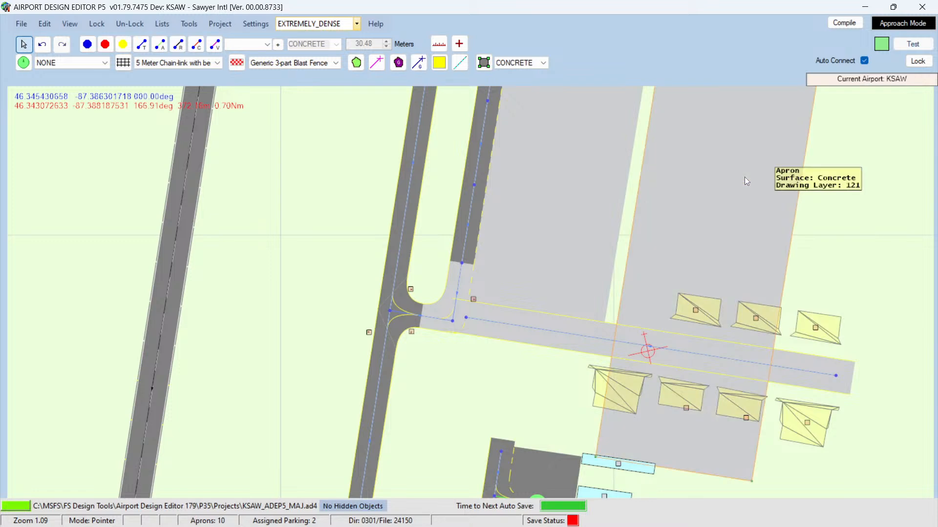
# Step: Move the pasted apron east of the hangars and drag two of its northern corners down to shorten it
pyautogui.scroll(-5, 708, 228)
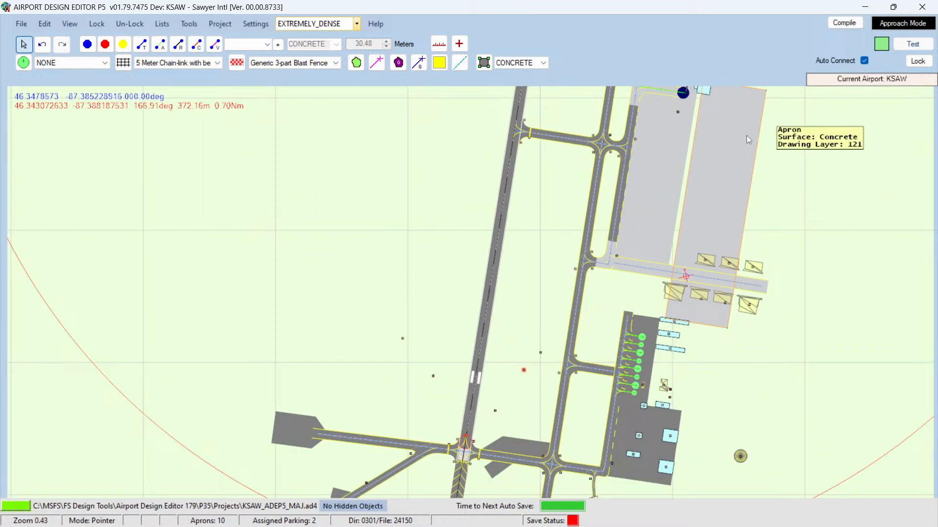
pyautogui.moveTo(726, 134); pyautogui.dragTo(846, 200)
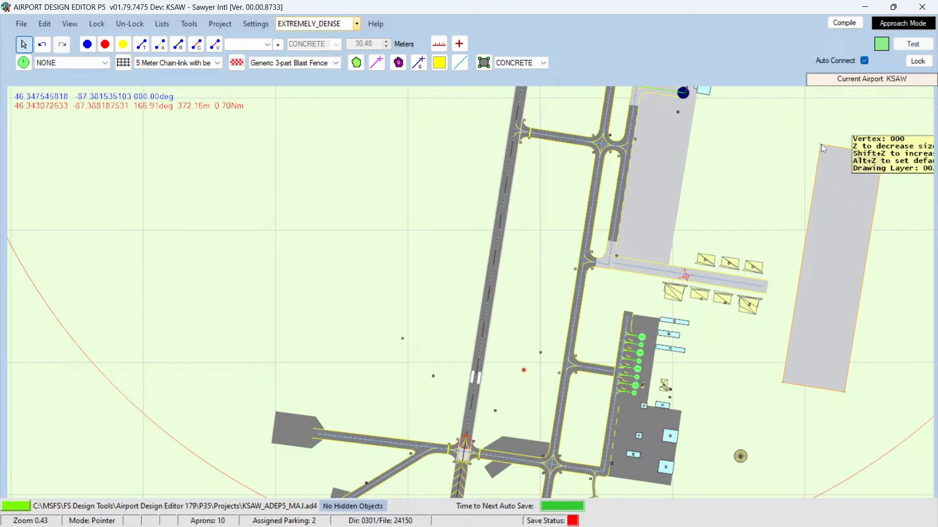
pyautogui.moveTo(822, 144); pyautogui.dragTo(802, 251)
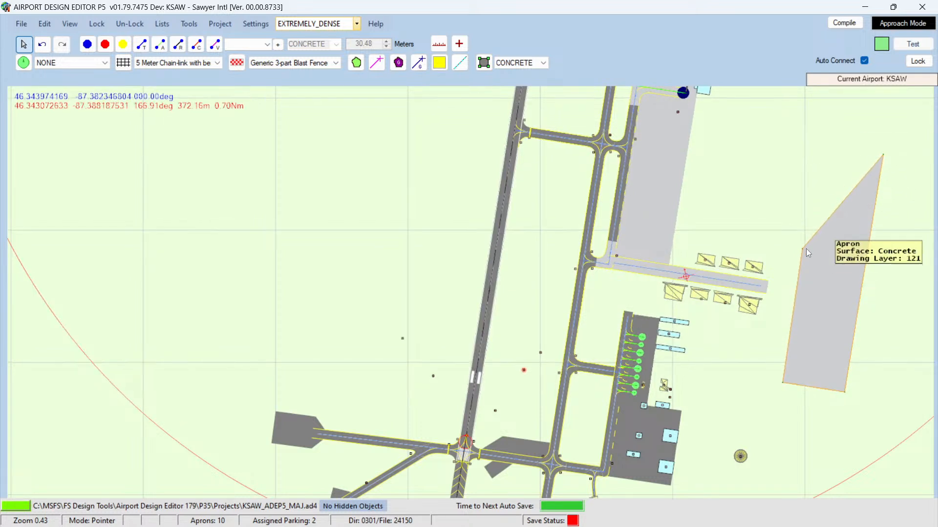
pyautogui.moveTo(883, 157); pyautogui.dragTo(870, 273)
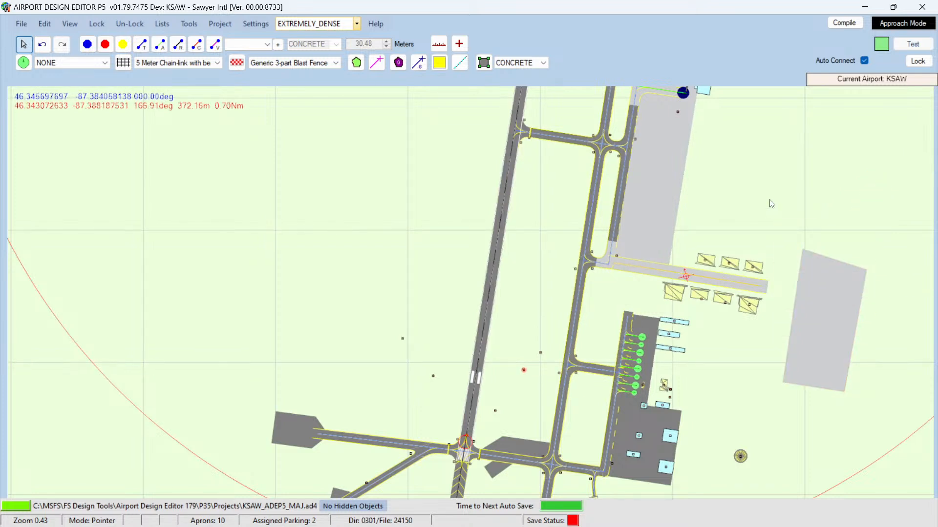
# Step: Delete the taxi link running toward the hangars
pyautogui.press('Delete')
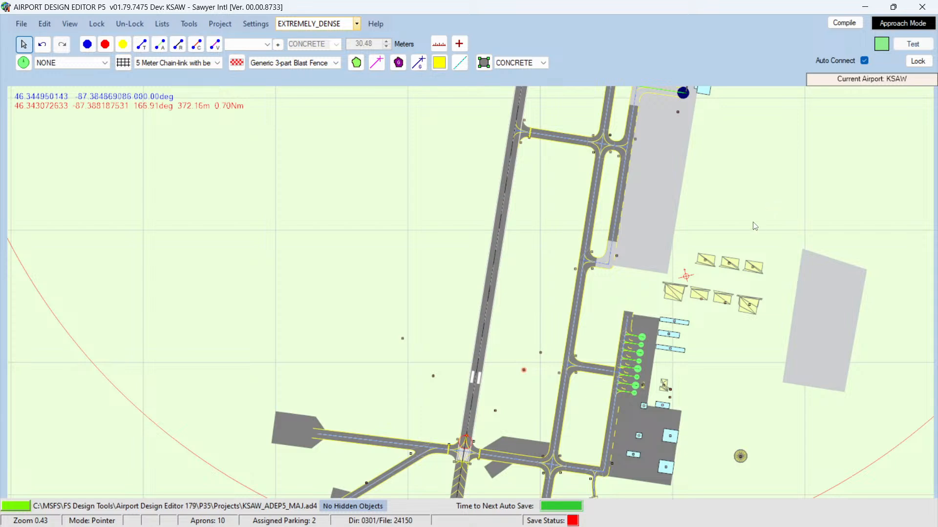
pyautogui.scroll(3, 767, 259)
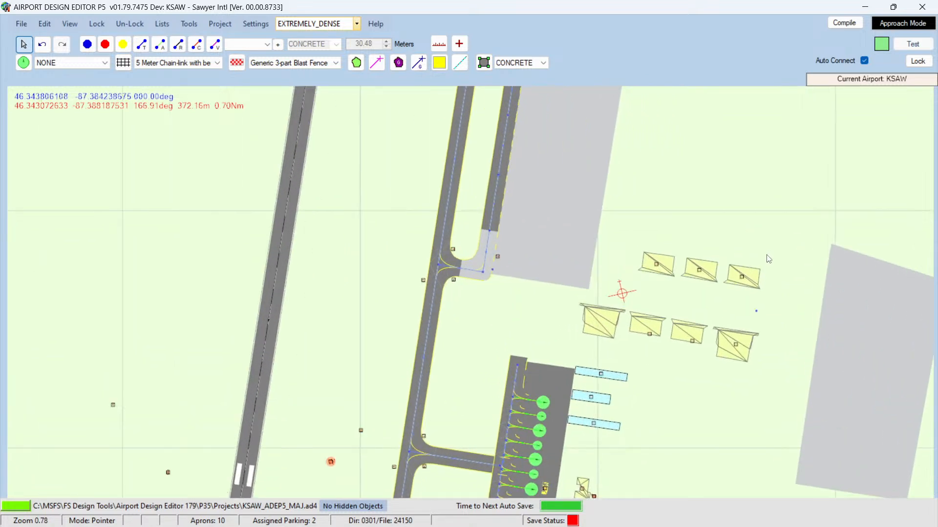
# Step: Move the duplicated concrete apron west so it overlaps the hangar rows
pyautogui.moveTo(845, 304); pyautogui.dragTo(822, 295)
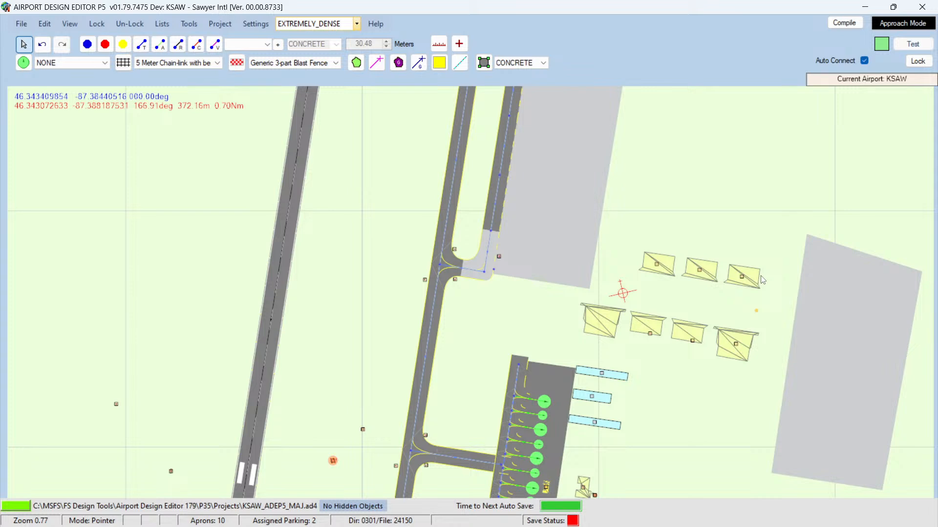
pyautogui.moveTo(827, 318); pyautogui.dragTo(757, 284)
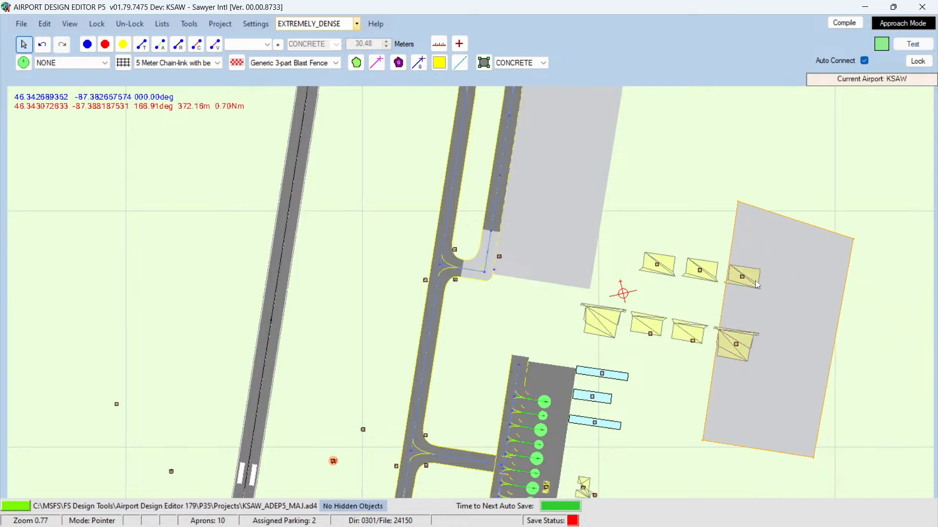
pyautogui.click(755, 281)
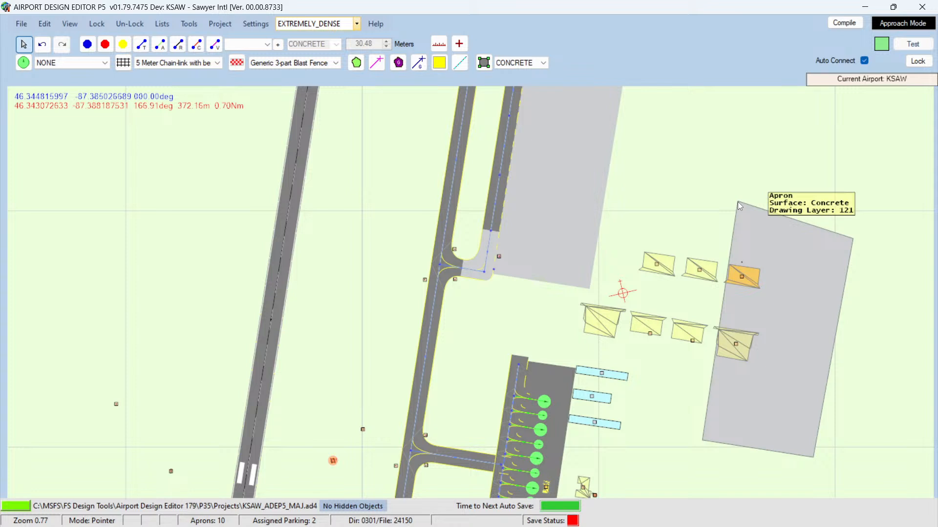
# Step: Drag the apron's four corners to reshape it into a narrow strip between the two hangar rows, reaching the main apron
pyautogui.click(697, 274)
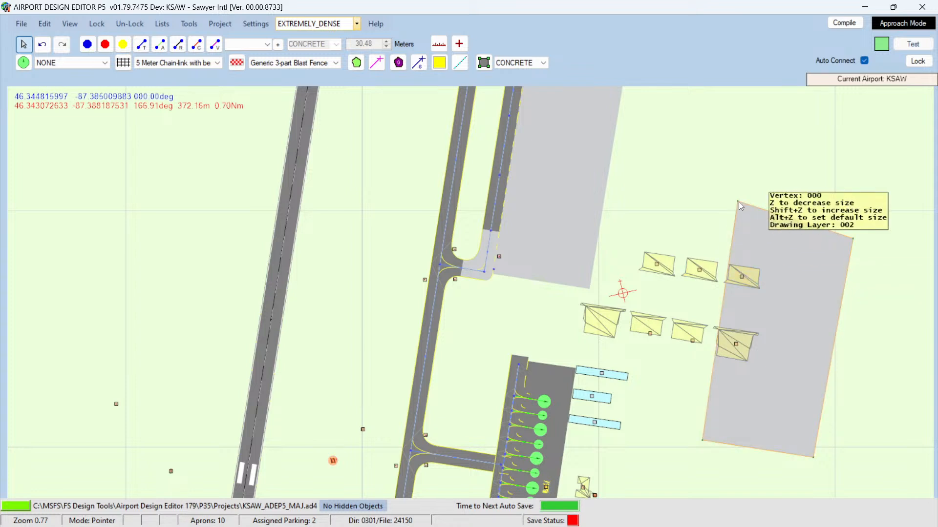
pyautogui.moveTo(739, 202); pyautogui.dragTo(588, 274)
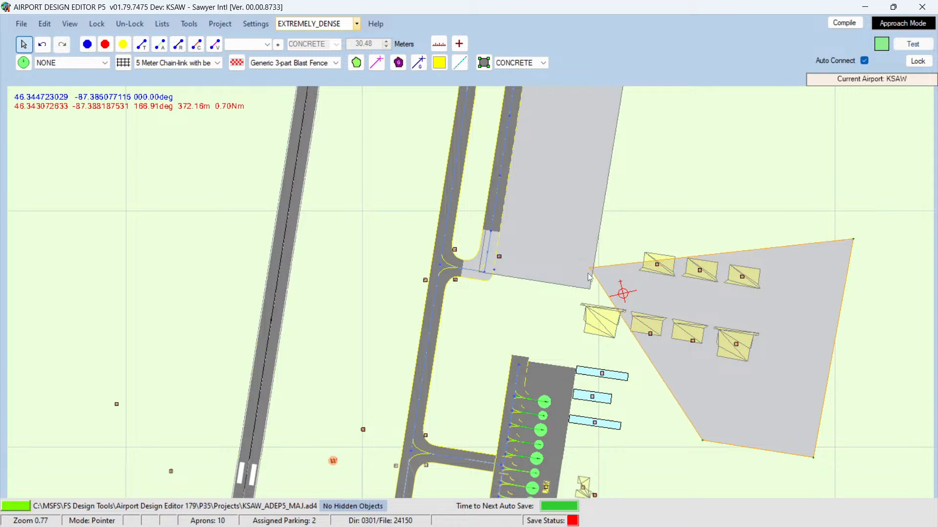
pyautogui.click(588, 273)
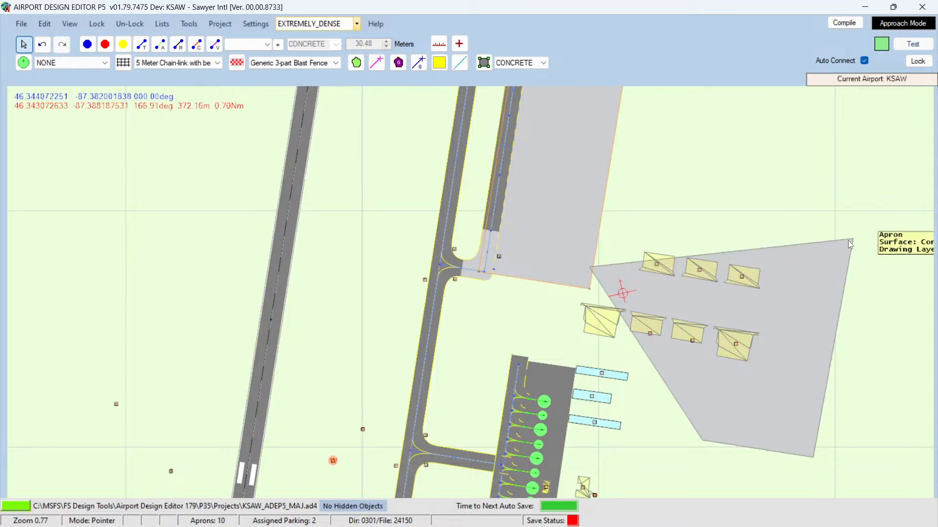
pyautogui.moveTo(851, 240); pyautogui.dragTo(833, 312)
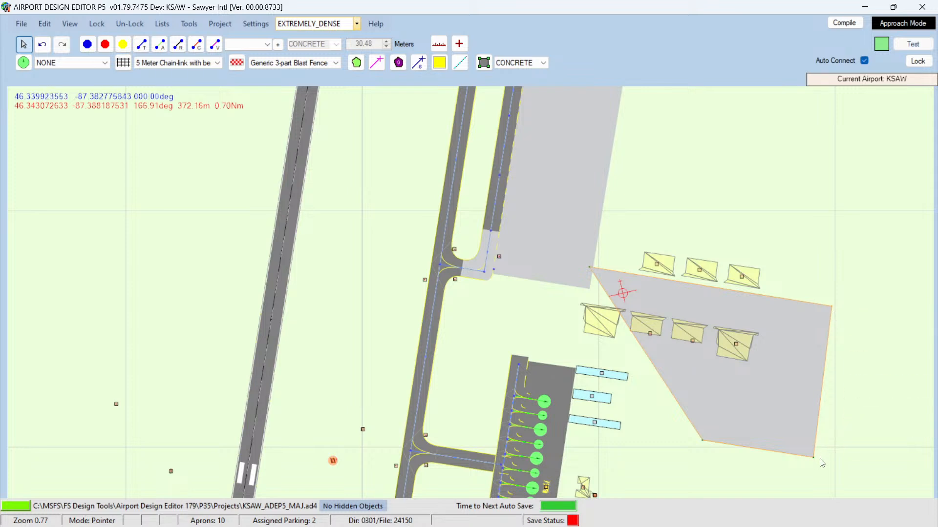
pyautogui.moveTo(813, 461); pyautogui.dragTo(825, 340)
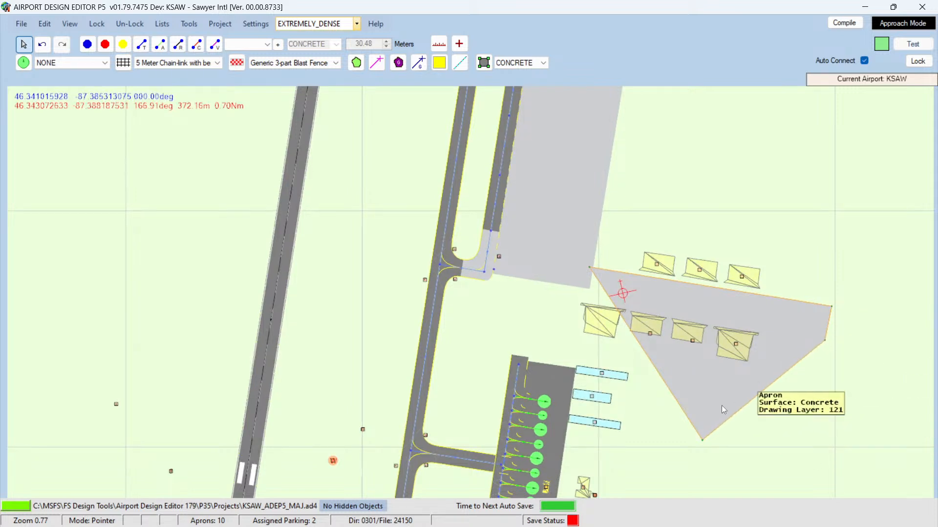
pyautogui.moveTo(702, 439); pyautogui.dragTo(574, 300)
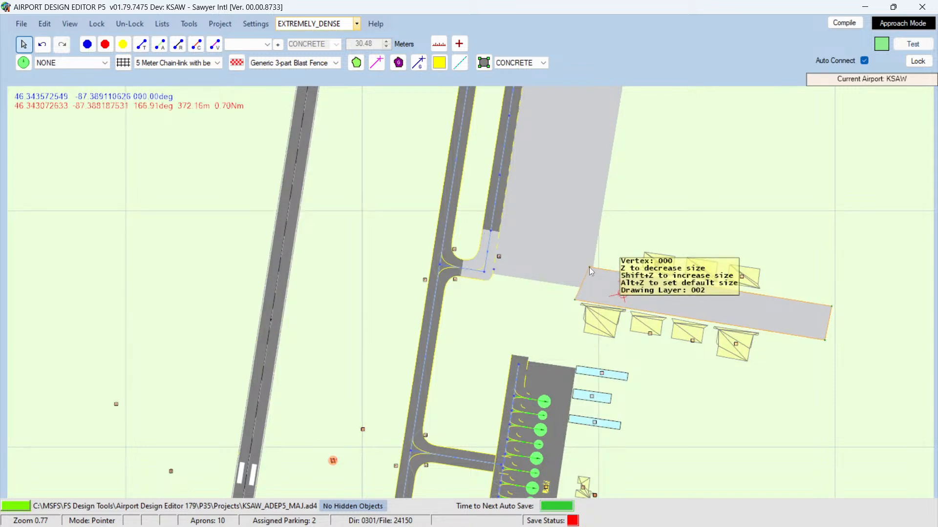
# Step: Fine-tune the strip's western and eastern corners to align with the main apron edge and hangars
pyautogui.moveTo(589, 268); pyautogui.dragTo(578, 265)
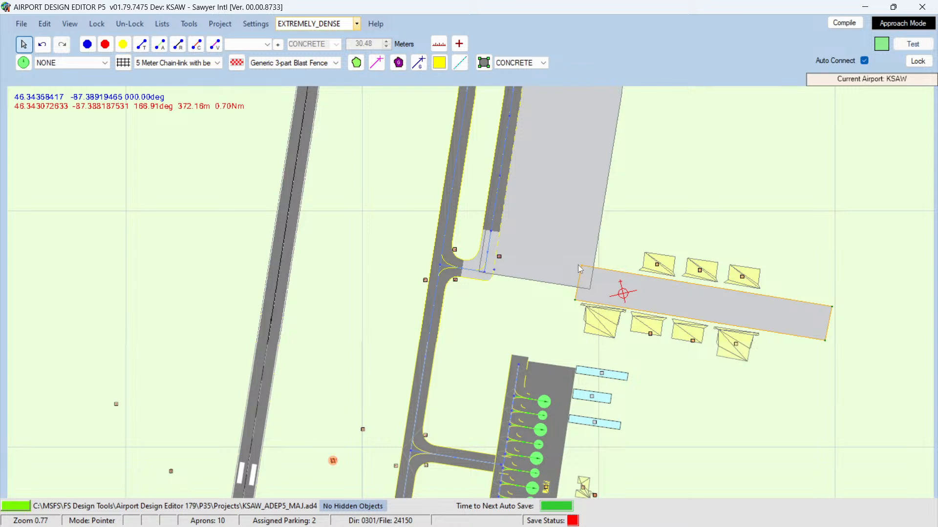
pyautogui.click(578, 296)
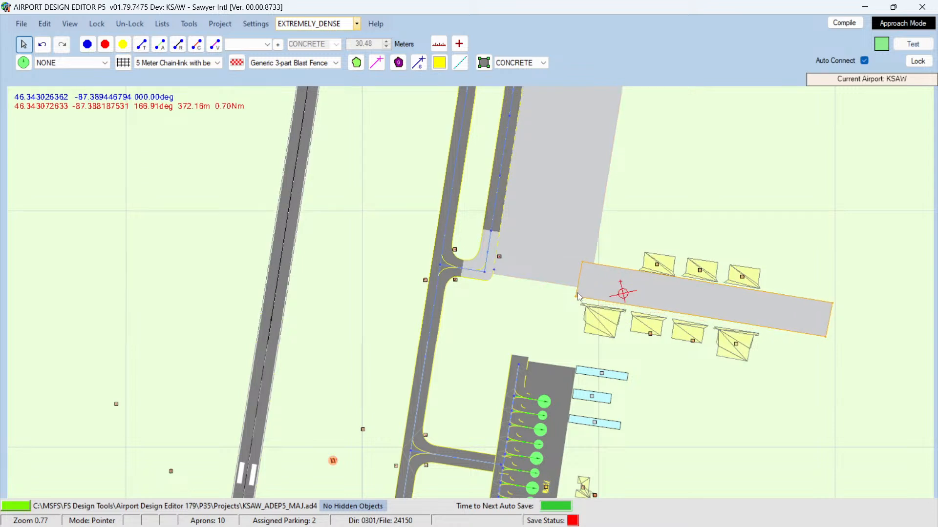
pyautogui.moveTo(578, 296); pyautogui.dragTo(578, 298)
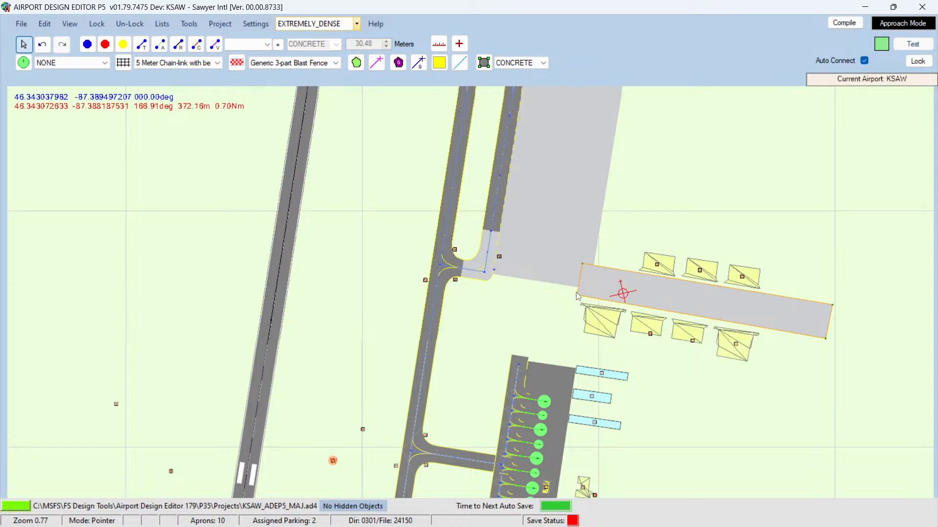
pyautogui.moveTo(578, 296); pyautogui.dragTo(578, 294)
pyautogui.moveTo(828, 338); pyautogui.dragTo(827, 330)
pyautogui.click(823, 336)
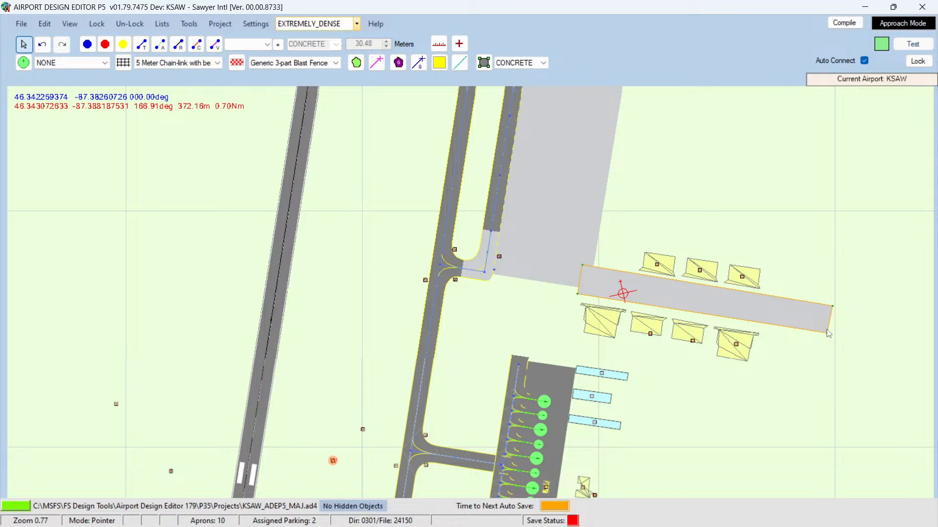
pyautogui.moveTo(751, 312); pyautogui.dragTo(752, 313)
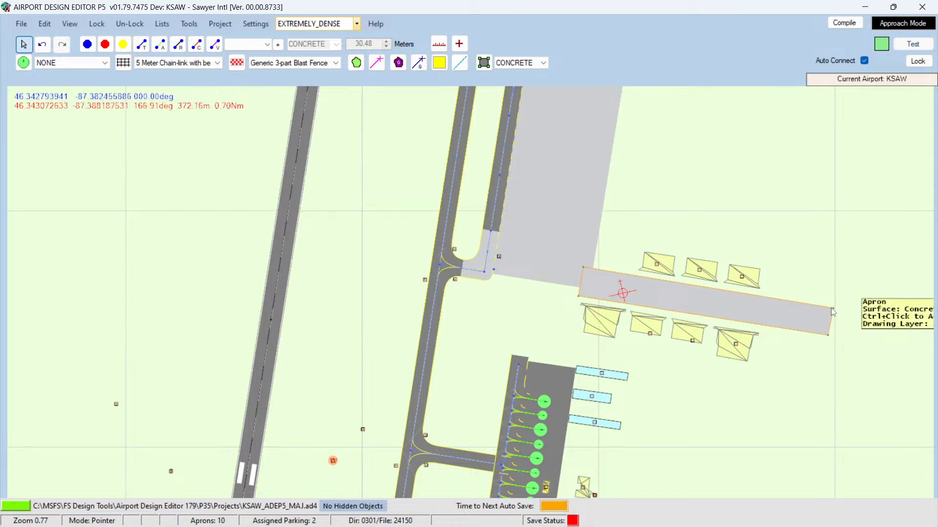
pyautogui.moveTo(831, 307); pyautogui.dragTo(827, 308)
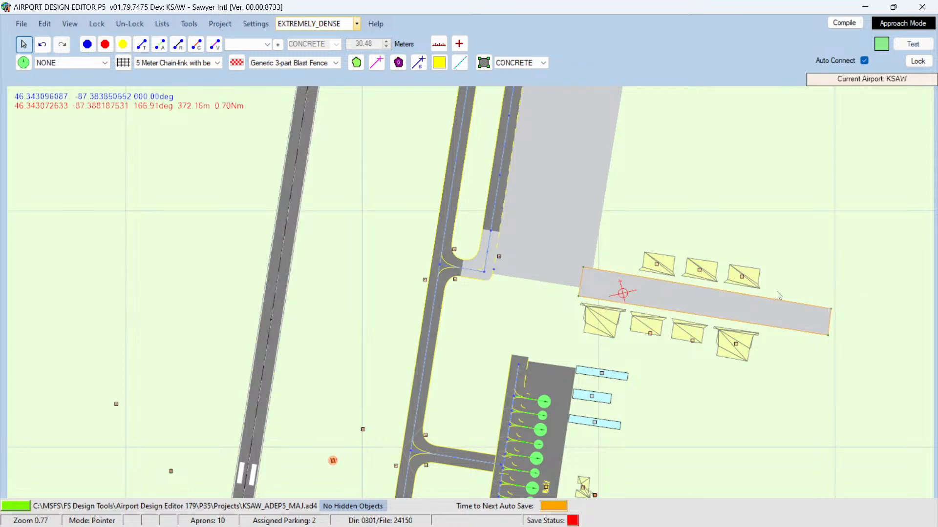
# Step: Shorten the strip by pulling both eastern corners west to end just past the last hangars
pyautogui.keyDown('shift'); pyautogui.scroll(4, 787, 209); pyautogui.keyUp('shift')
pyautogui.keyDown('shift'); pyautogui.scroll(-11, 727, 211); pyautogui.keyUp('shift')
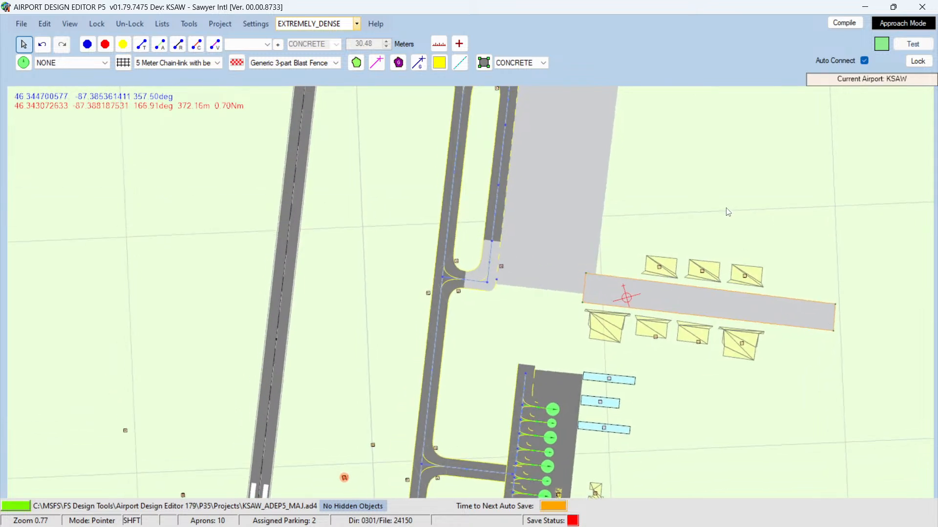
pyautogui.keyDown('shift'); pyautogui.scroll(1, 719, 212); pyautogui.keyUp('shift')
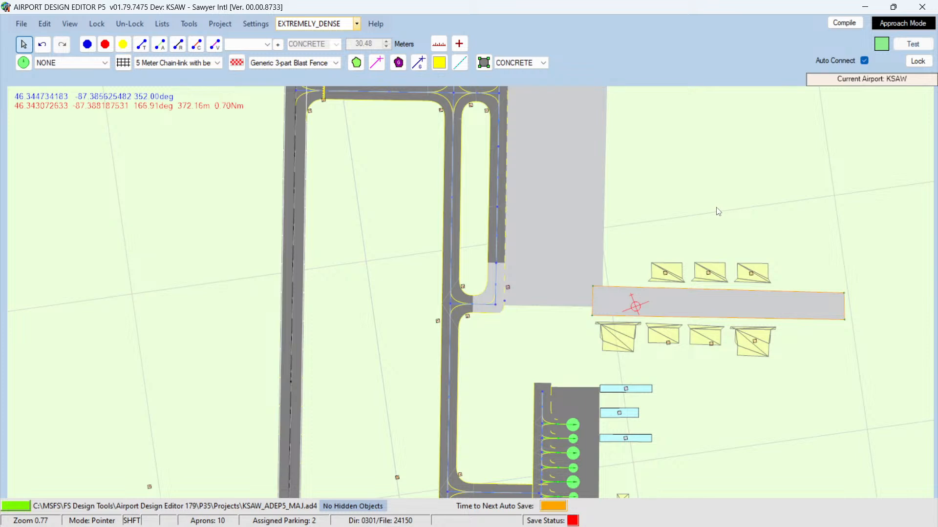
pyautogui.press('Right')
pyautogui.press('Right')
pyautogui.press('Right')
pyautogui.press('Right')
pyautogui.press('Right')
pyautogui.press('Right')
pyautogui.press('Right')
pyautogui.press('Right')
pyautogui.press('Right')
pyautogui.press('Right')
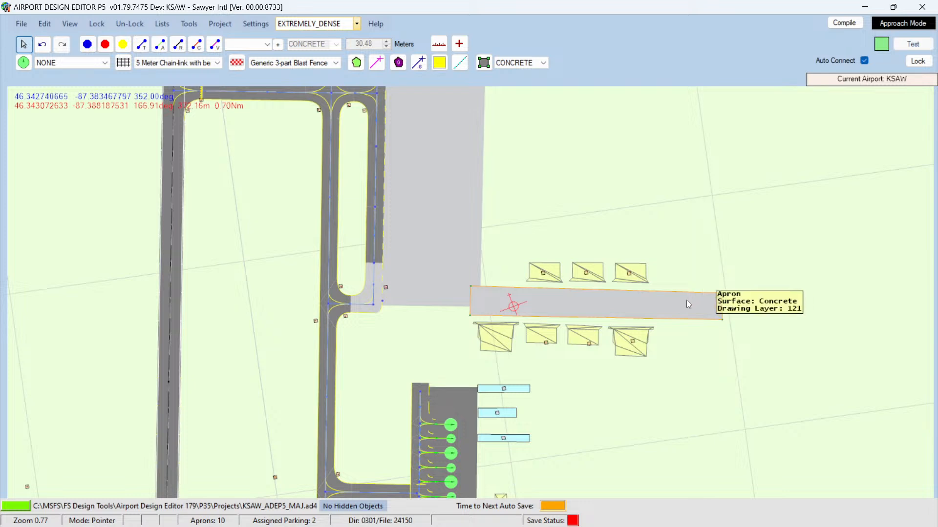
pyautogui.moveTo(721, 294); pyautogui.dragTo(657, 292)
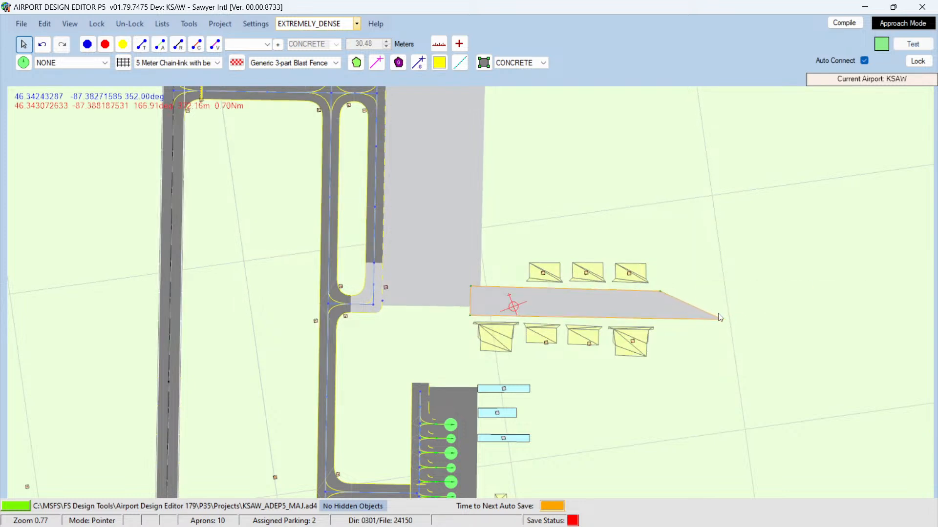
pyautogui.moveTo(723, 320); pyautogui.dragTo(656, 321)
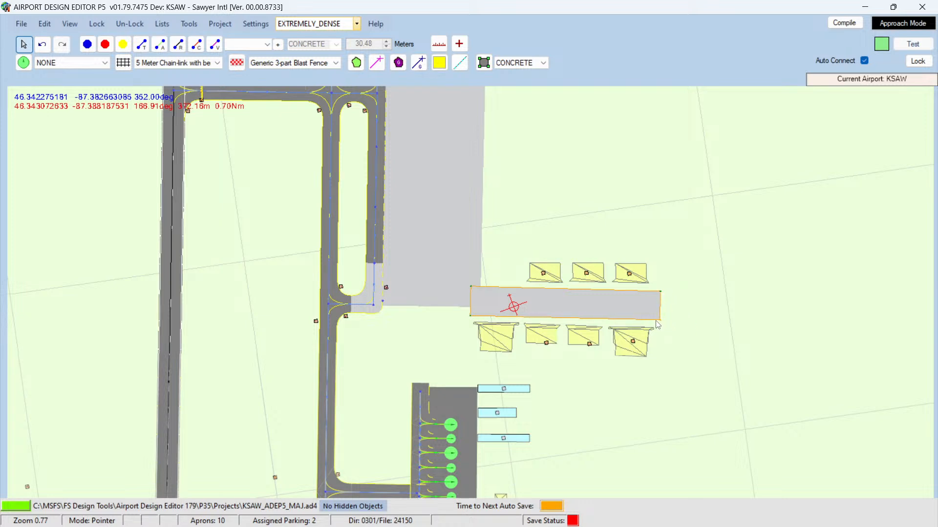
pyautogui.click(711, 323)
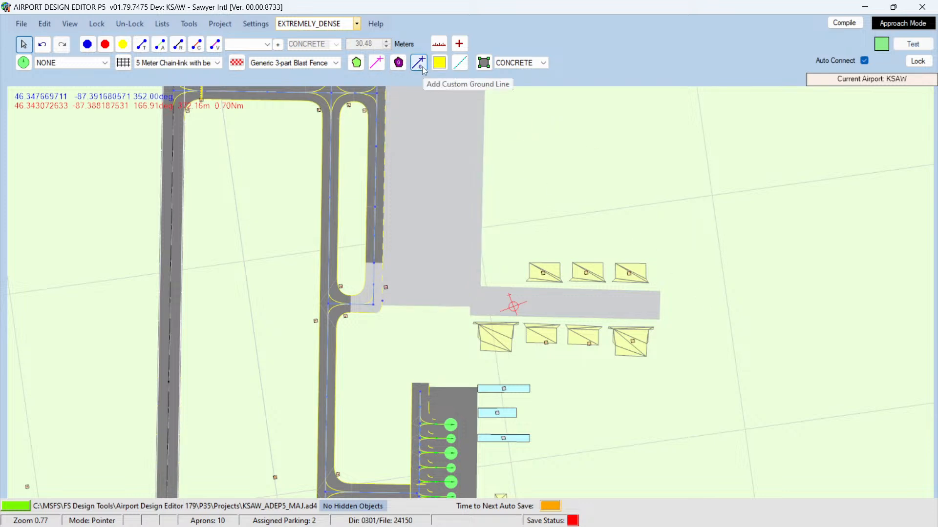
pyautogui.click(378, 64)
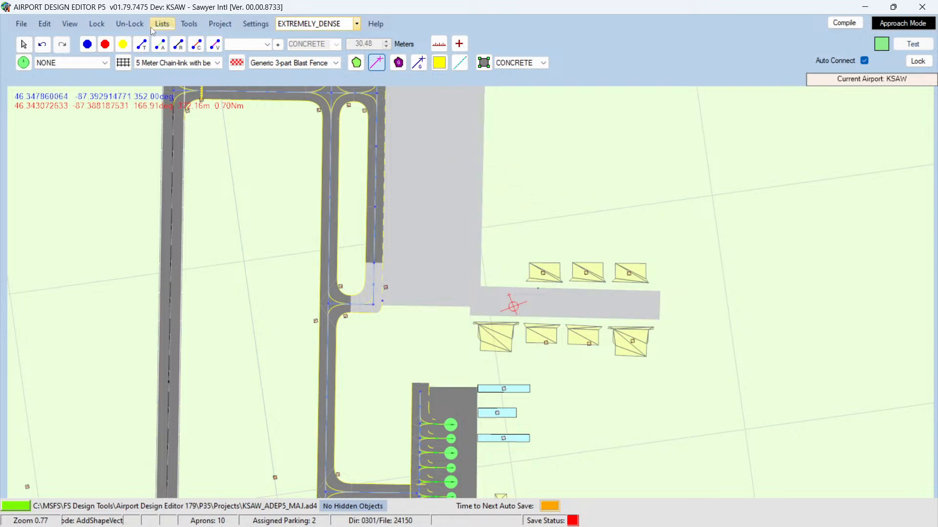
pyautogui.click(42, 44)
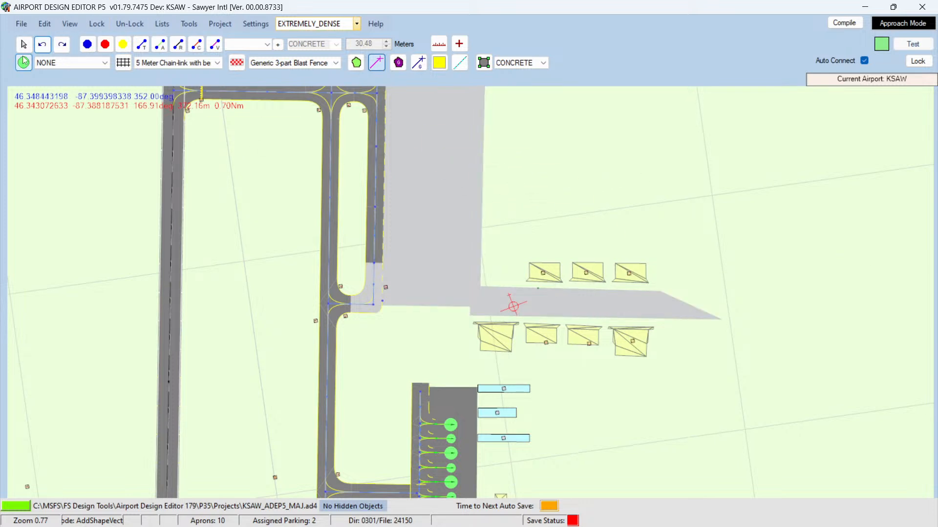
pyautogui.click(59, 49)
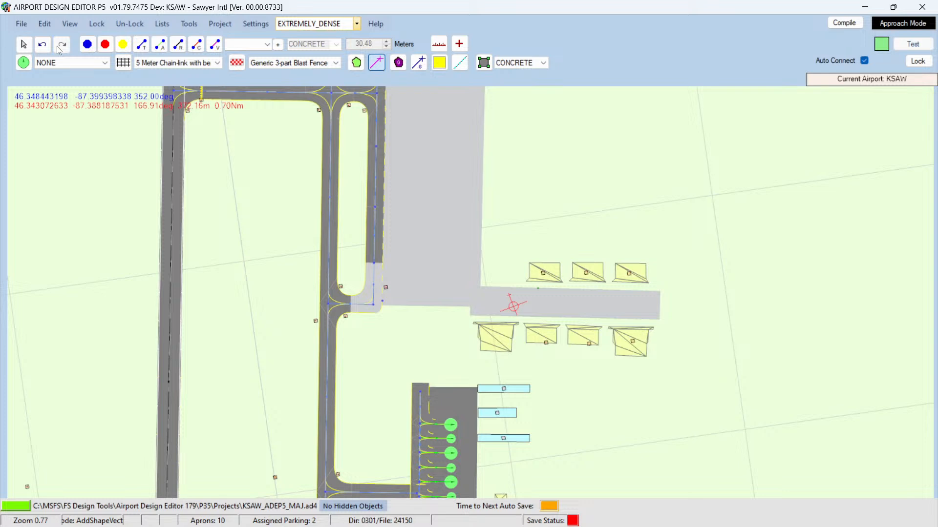
pyautogui.click(23, 45)
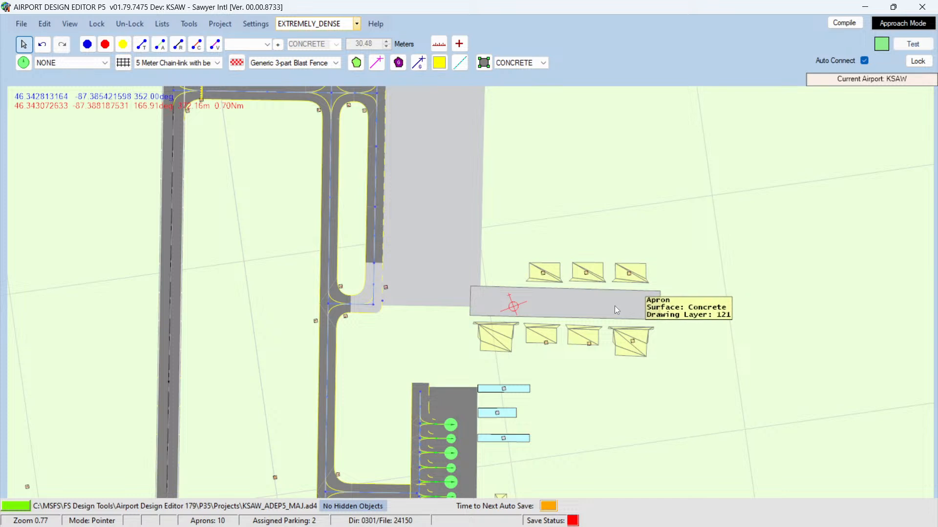
# Step: Nudge the hangar strip apron slightly west
pyautogui.moveTo(611, 304); pyautogui.dragTo(608, 303)
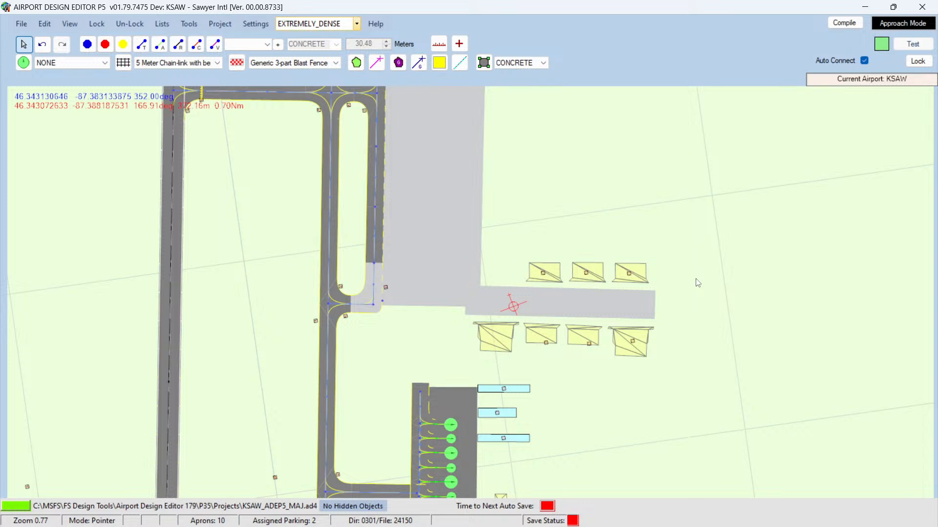
pyautogui.click(141, 45)
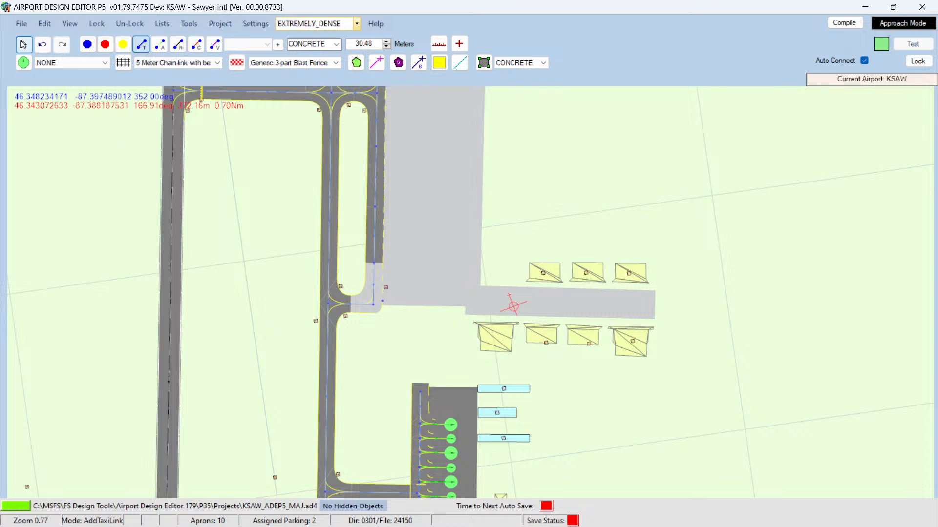
pyautogui.click(23, 45)
# Step: Copy the large concrete apron north of the strip and paste a duplicate east of the hangar area
pyautogui.scroll(-1, 552, 198)
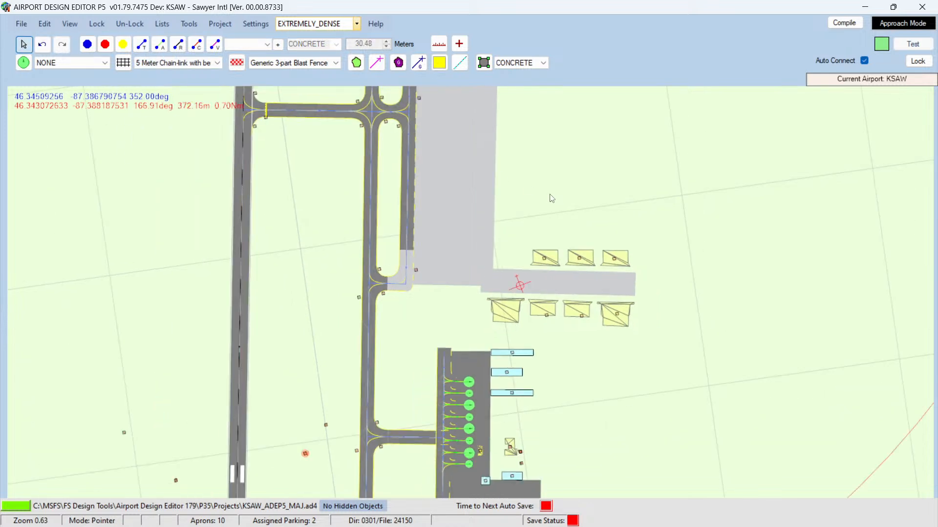
pyautogui.scroll(-2, 683, 288)
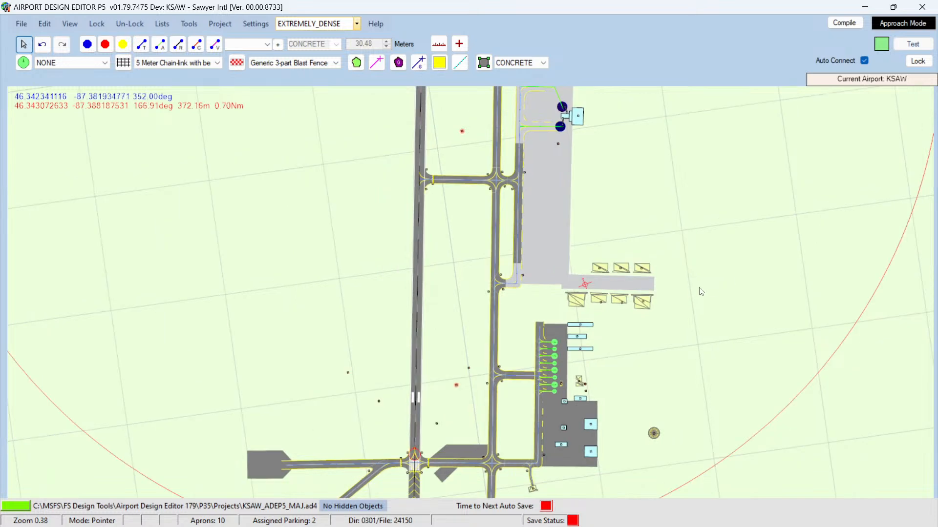
pyautogui.scroll(-3, 718, 289)
pyautogui.scroll(2, 723, 289)
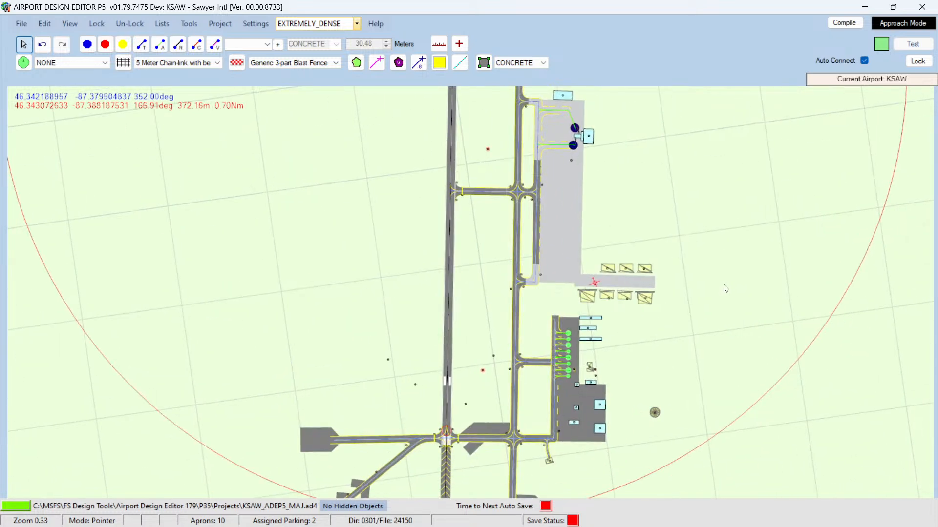
pyautogui.scroll(2, 720, 283)
pyautogui.scroll(-1, 679, 234)
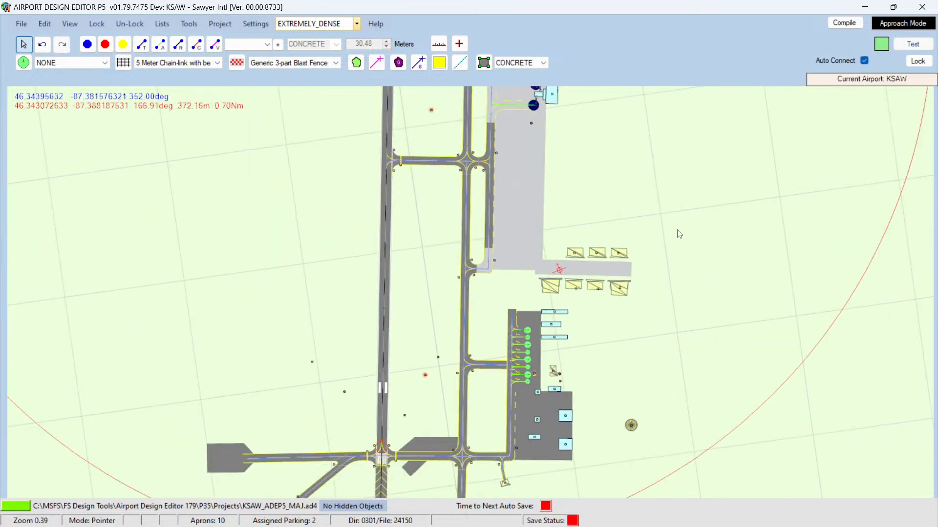
pyautogui.click(521, 187)
pyautogui.rightClick(521, 188)
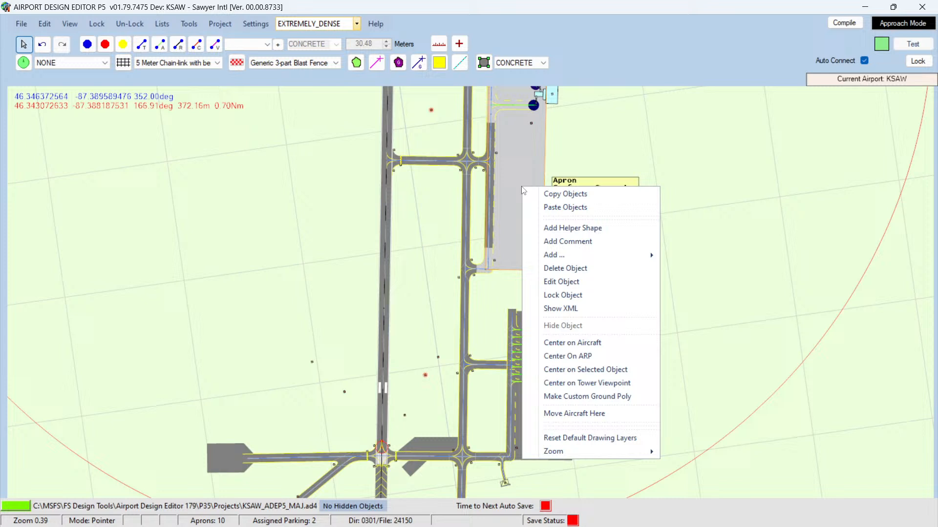
pyautogui.click(554, 194)
pyautogui.rightClick(645, 185)
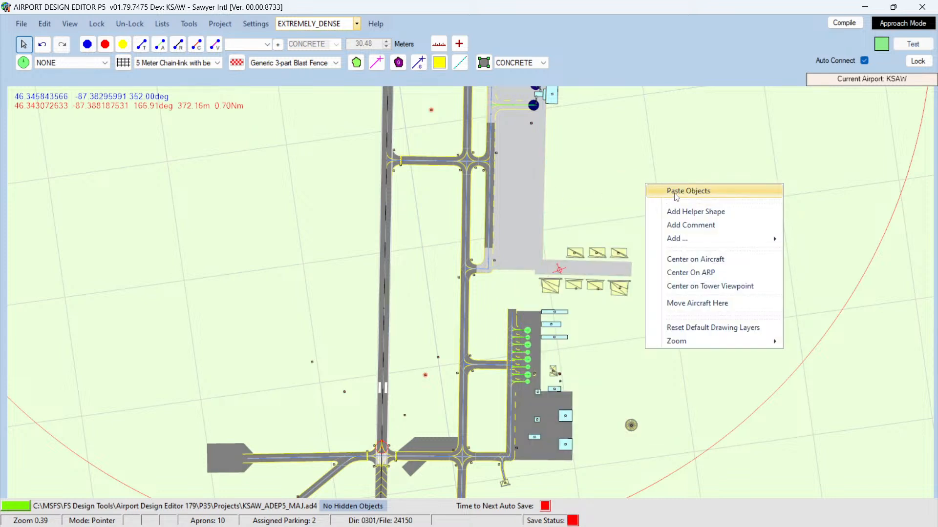
pyautogui.click(676, 193)
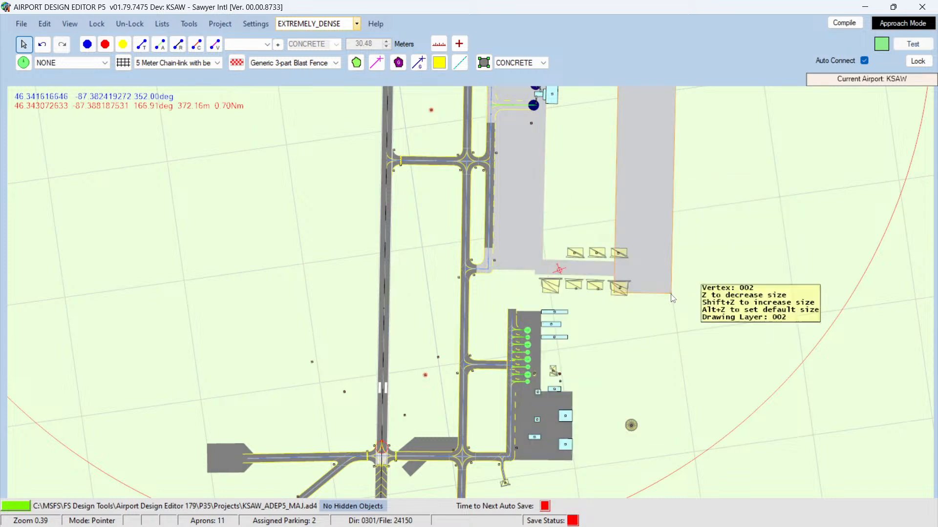
# Step: Reshape the duplicated apron into a small square patch and move it between the northeastern hangar and the strip as a link
pyautogui.moveTo(672, 295); pyautogui.dragTo(760, 194)
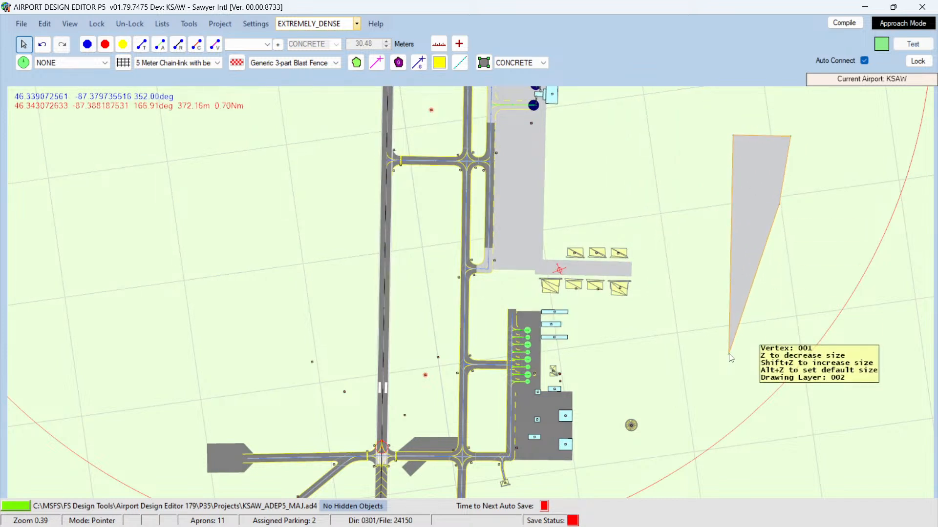
pyautogui.moveTo(731, 358); pyautogui.dragTo(766, 201)
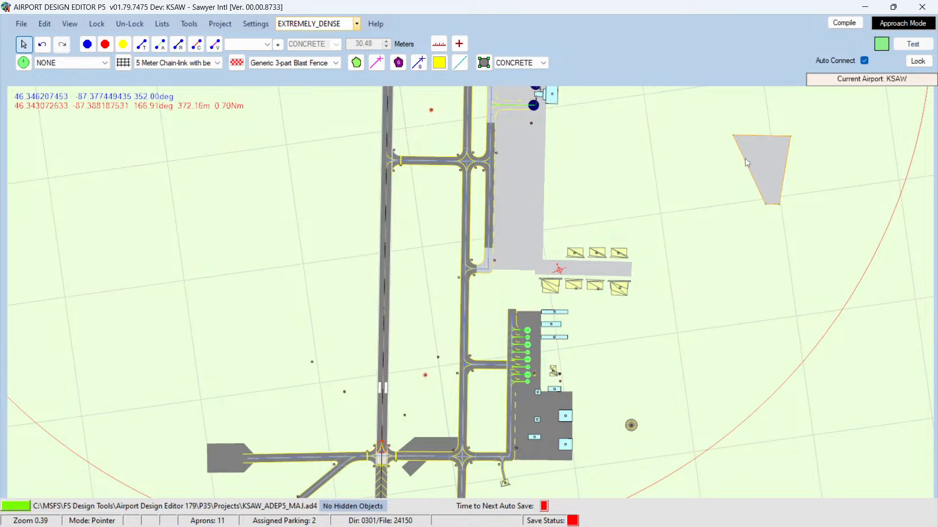
pyautogui.moveTo(734, 135); pyautogui.dragTo(661, 146)
pyautogui.scroll(2, 591, 189)
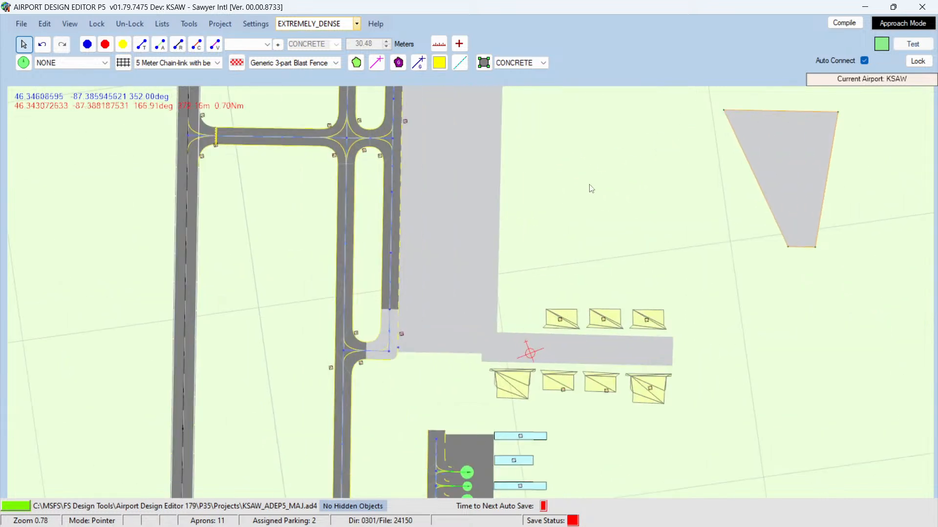
pyautogui.moveTo(724, 110); pyautogui.dragTo(792, 232)
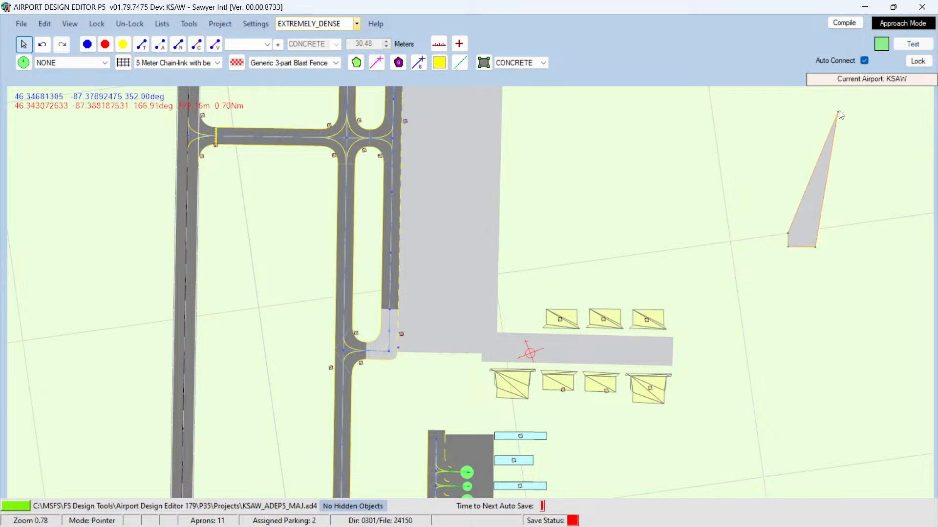
pyautogui.moveTo(839, 113); pyautogui.dragTo(814, 234)
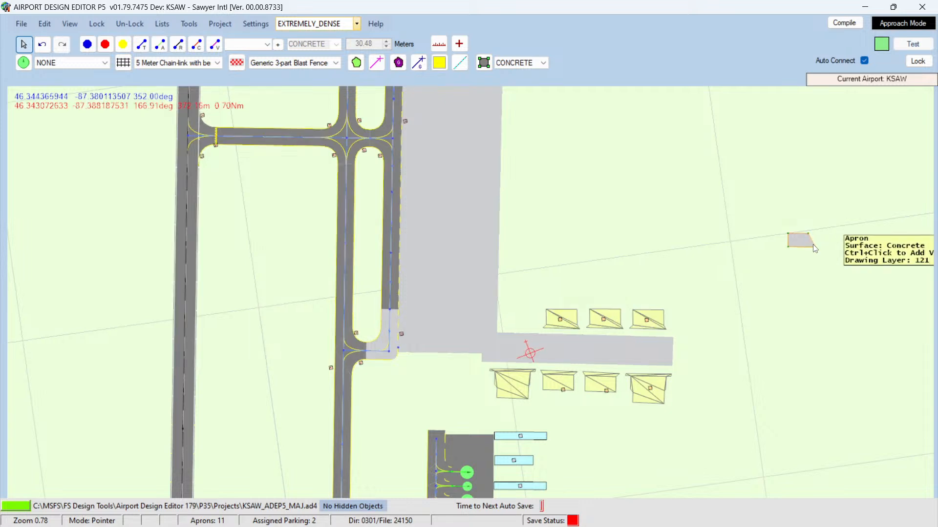
pyautogui.moveTo(817, 250); pyautogui.dragTo(809, 251)
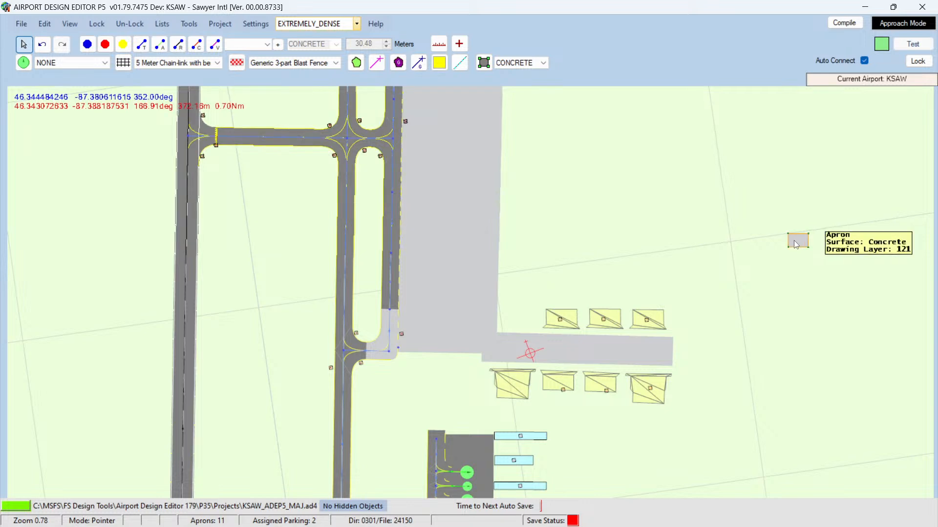
pyautogui.moveTo(795, 241); pyautogui.dragTo(646, 338)
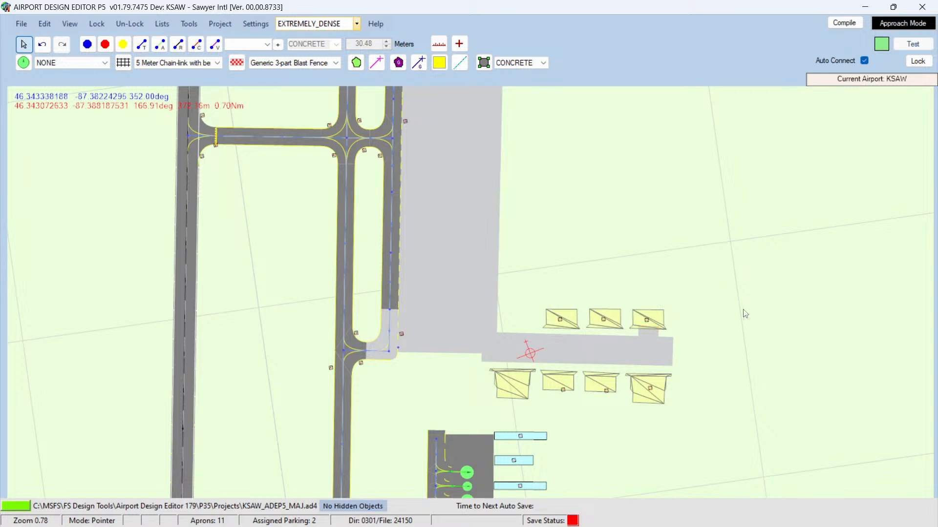
# Step: Switch to the browser and view the hangar photo in the Facebook search results
pyautogui.moveTo(136, 517)
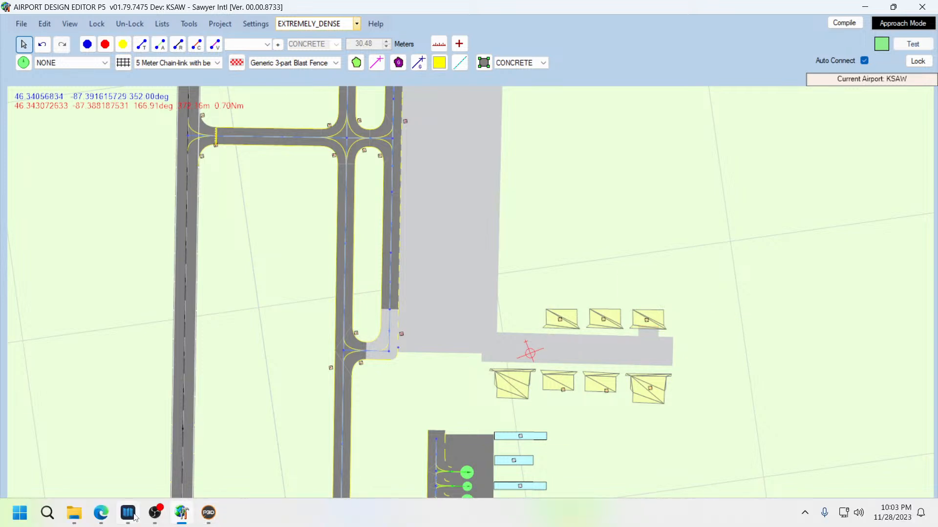
pyautogui.click(100, 512)
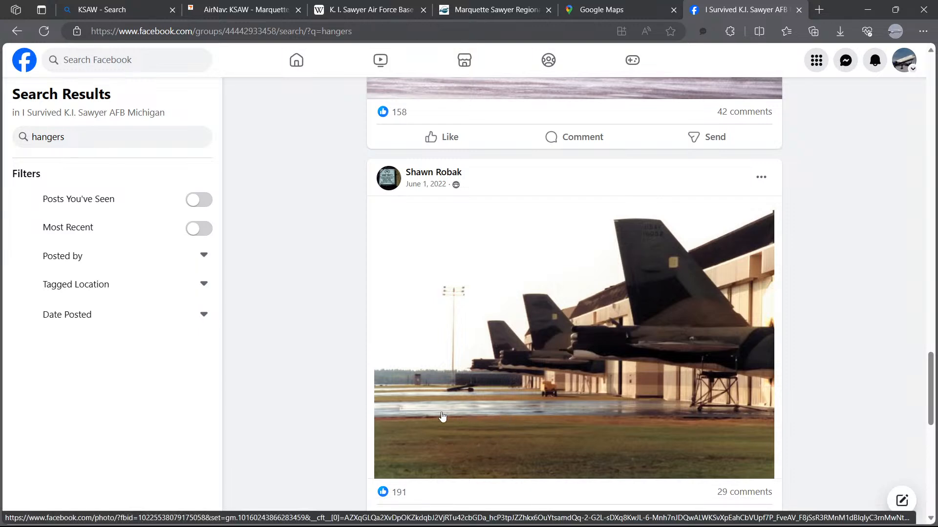
pyautogui.scroll(1, 455, 419)
pyautogui.scroll(-1, 458, 428)
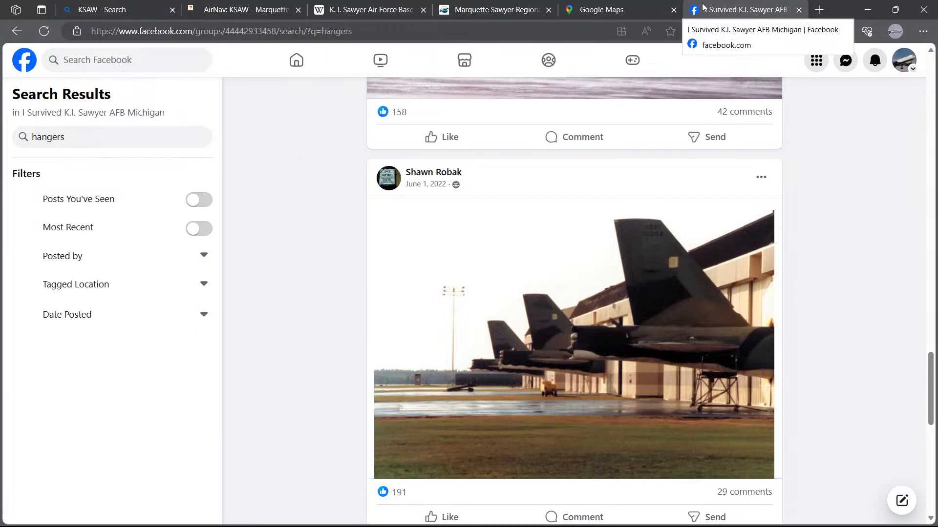
# Step: Pan and zoom the Google Maps satellite imagery to examine the hangar aprons and taxiways, then return to the editor
pyautogui.click(610, 10)
pyautogui.click(739, 10)
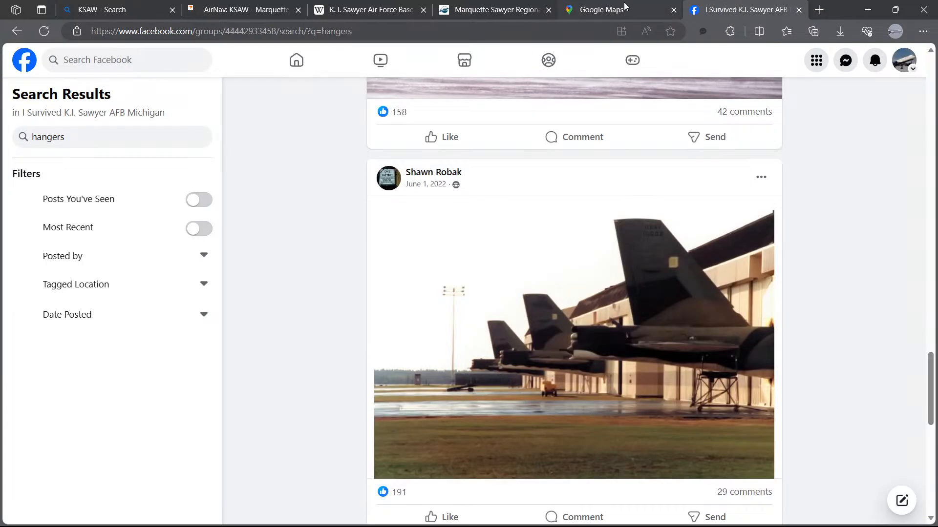
pyautogui.click(585, 8)
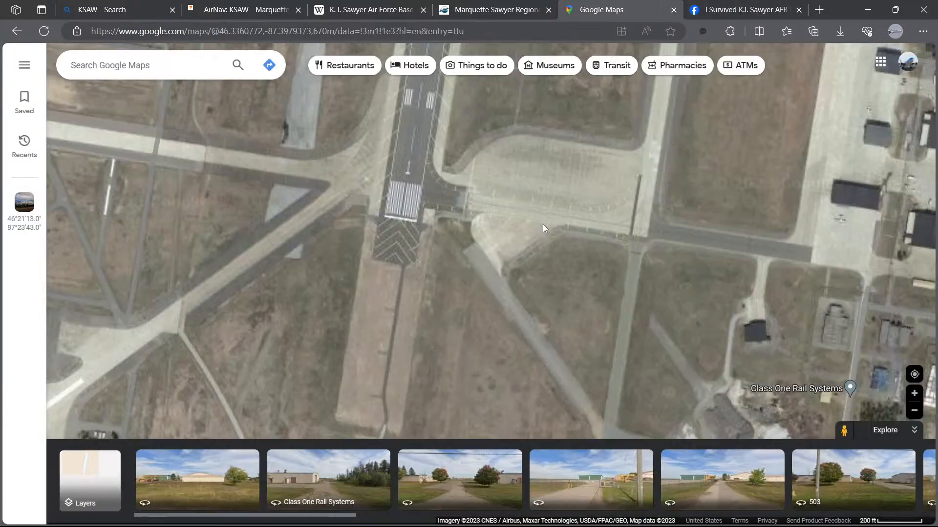
pyautogui.moveTo(736, 202); pyautogui.dragTo(488, 422)
pyautogui.moveTo(568, 240); pyautogui.dragTo(546, 430)
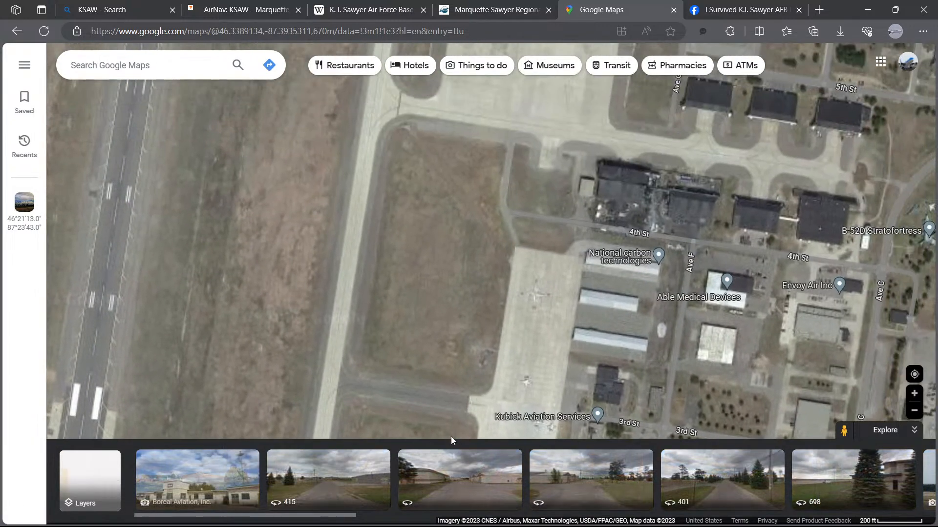
pyautogui.moveTo(494, 229); pyautogui.dragTo(323, 294)
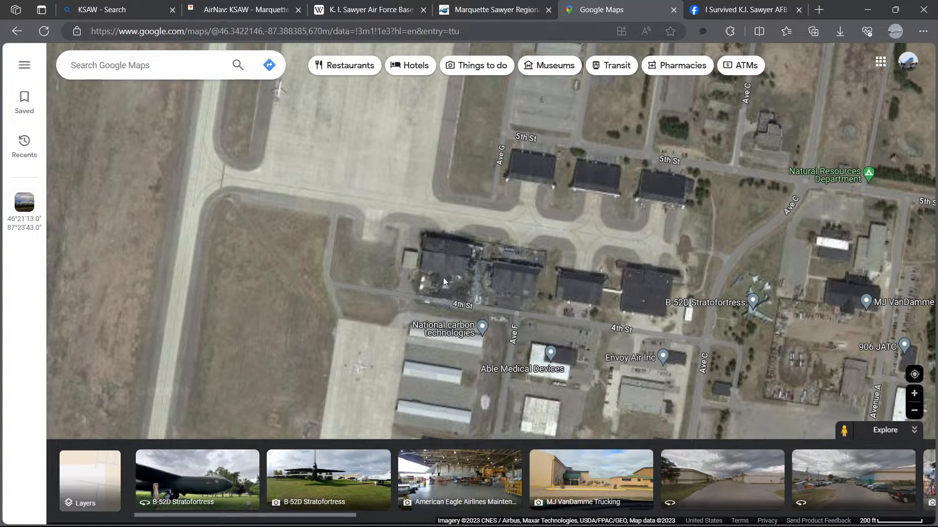
pyautogui.scroll(3, 444, 278)
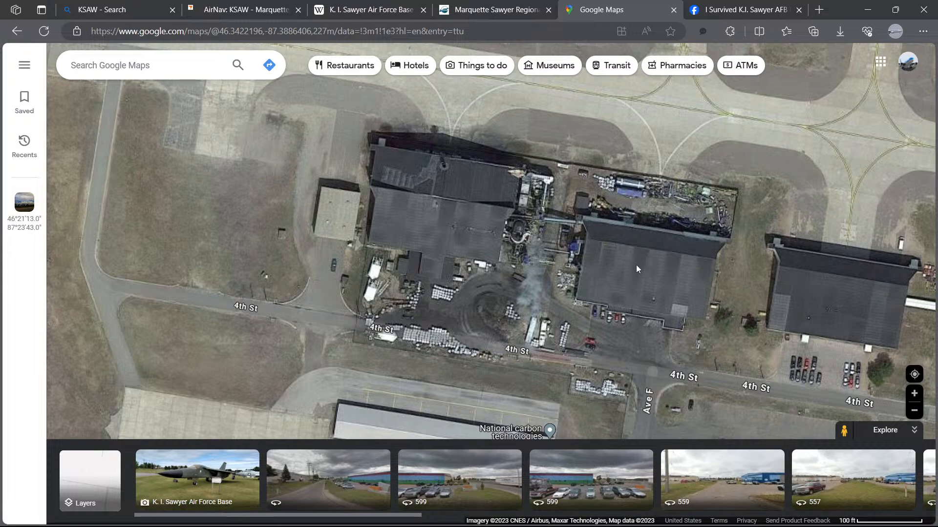
pyautogui.moveTo(636, 267); pyautogui.dragTo(604, 370)
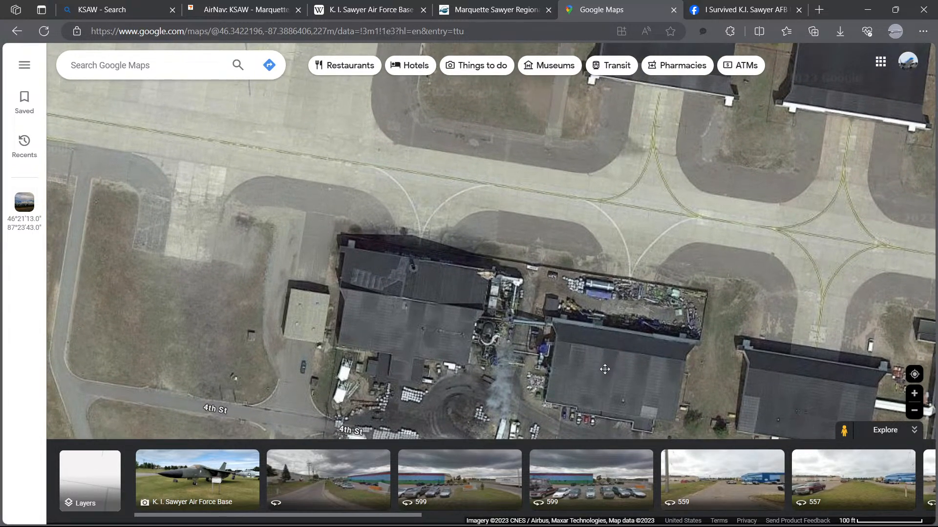
pyautogui.moveTo(733, 214); pyautogui.dragTo(752, 222)
pyautogui.moveTo(365, 214); pyautogui.dragTo(594, 249)
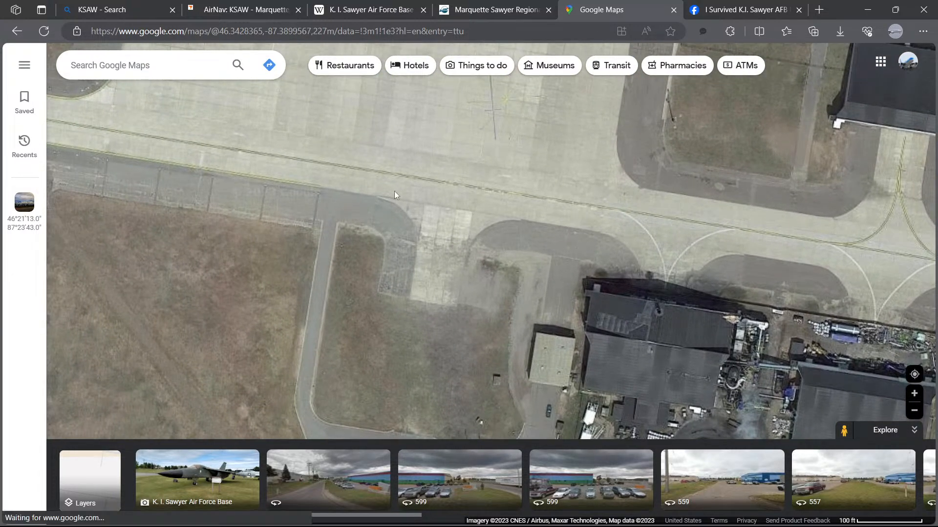
pyautogui.moveTo(393, 195)
pyautogui.mouseDown()
pyautogui.moveTo(602, 227)
pyautogui.moveTo(407, 199)
pyautogui.mouseUp()
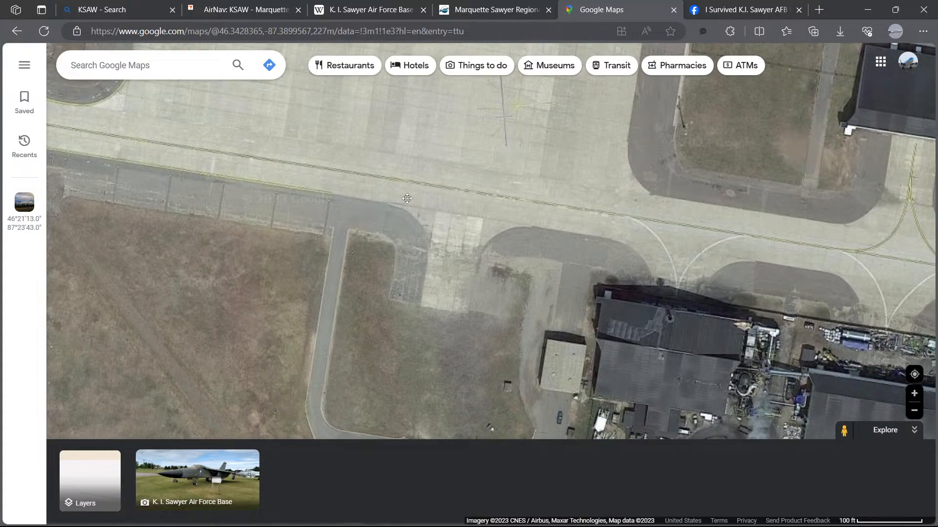
pyautogui.scroll(-3, 481, 212)
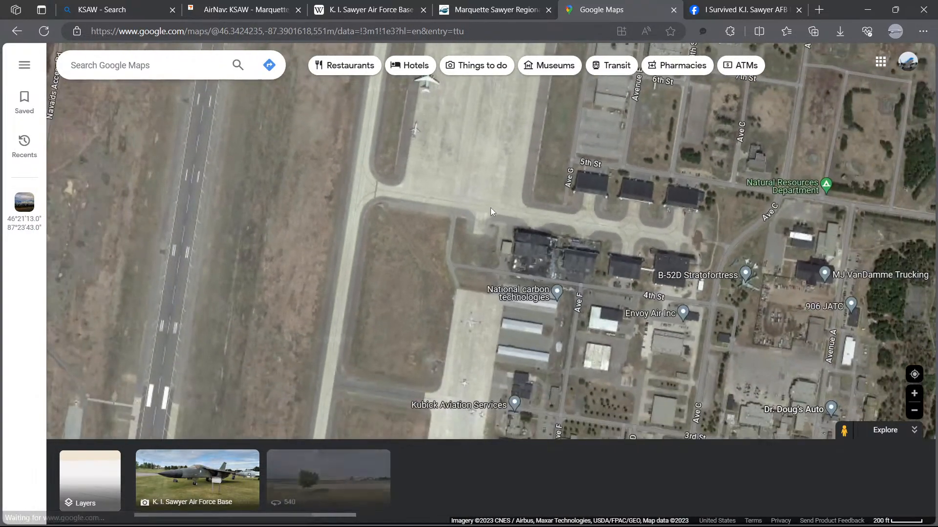
pyautogui.scroll(-1, 491, 209)
pyautogui.moveTo(491, 157); pyautogui.dragTo(422, 220)
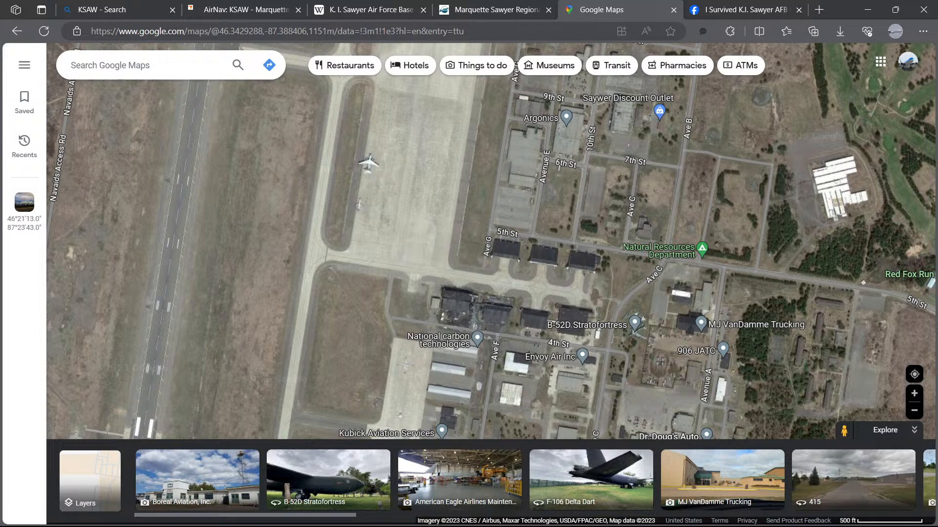
pyautogui.moveTo(204, 523)
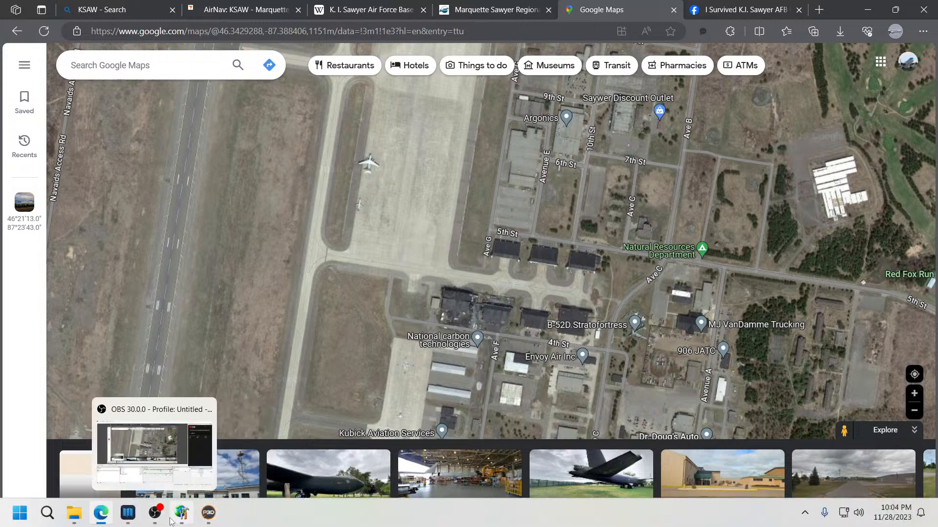
pyautogui.click(181, 512)
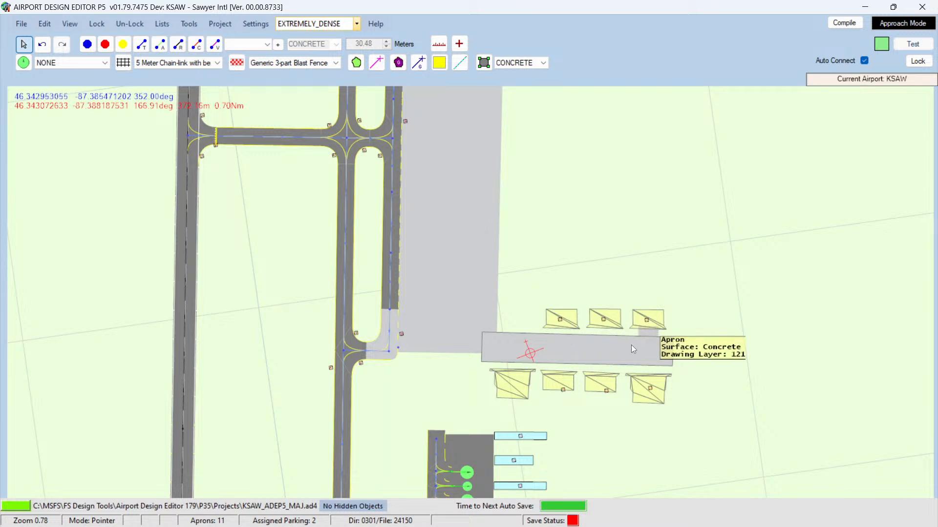
# Step: Change the hangar strip apron's surface to ASPHALT in its properties
pyautogui.doubleClick(642, 350)
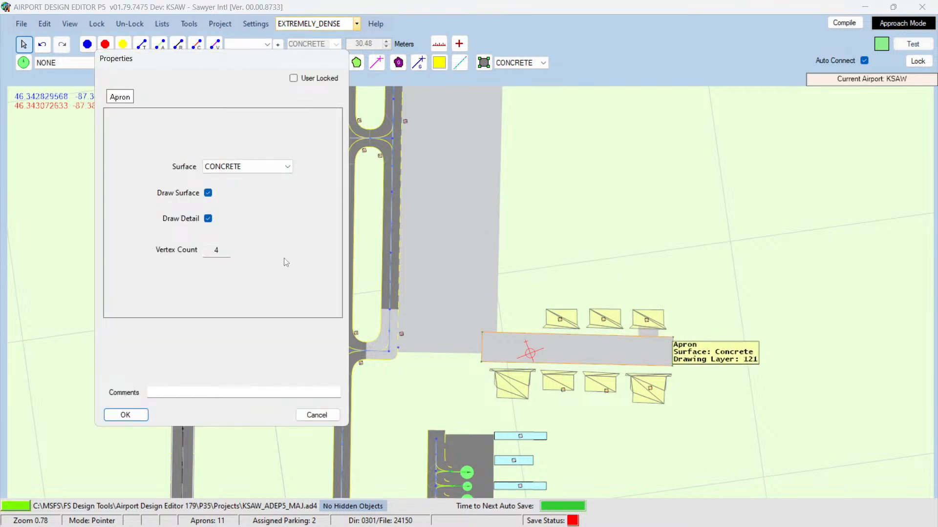
pyautogui.click(287, 166)
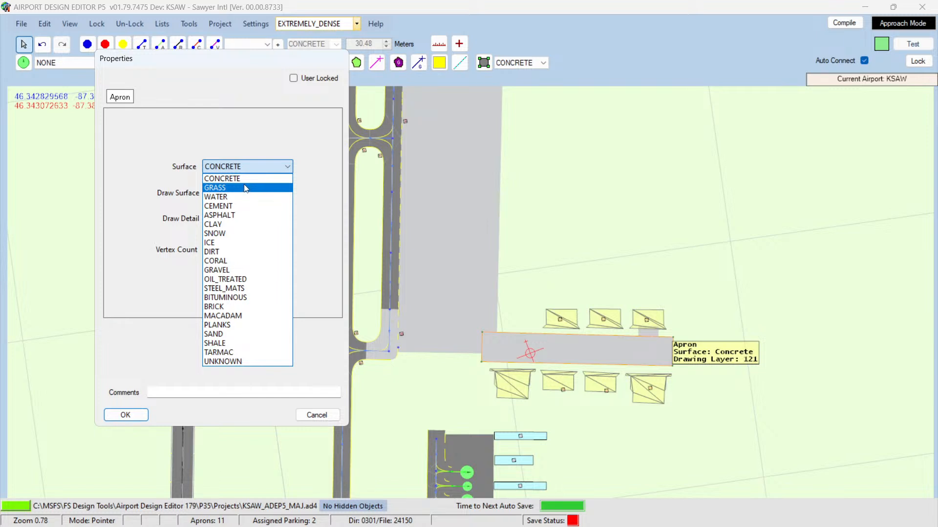
pyautogui.click(231, 217)
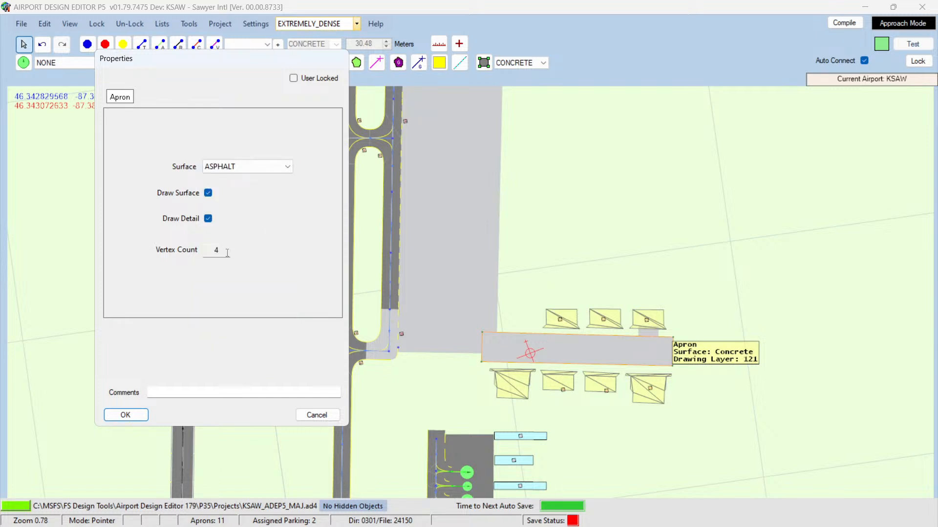
pyautogui.click(132, 415)
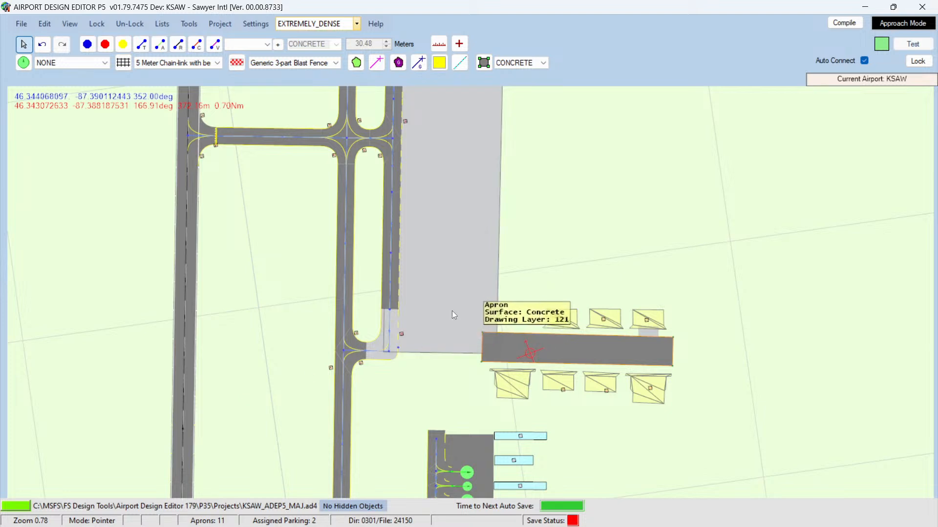
# Step: Open the main apron's properties to check its surface, then close them
pyautogui.doubleClick(435, 307)
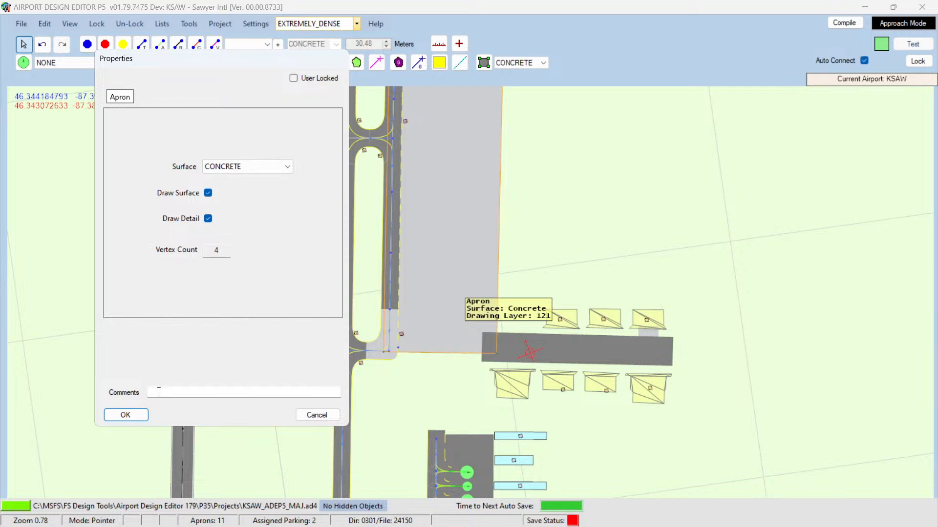
pyautogui.click(307, 419)
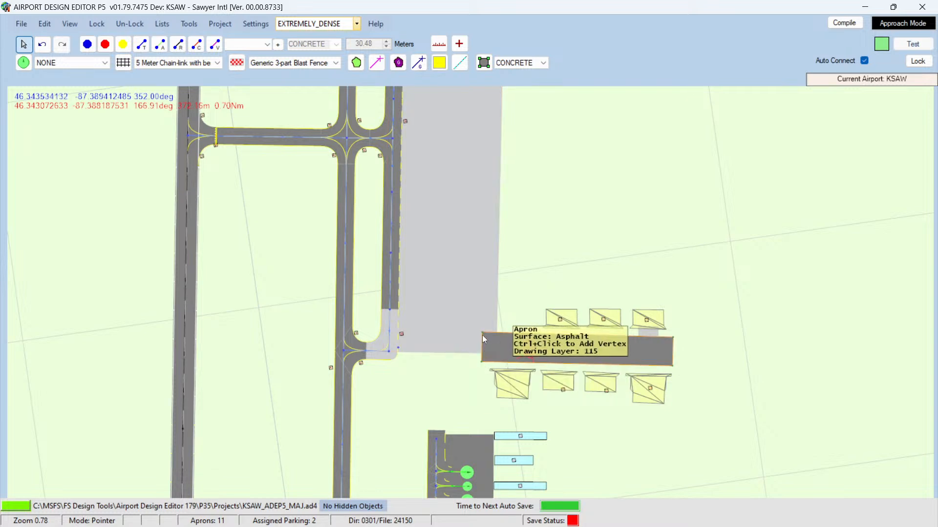
# Step: Pull the strip's northwest corner slightly east
pyautogui.moveTo(482, 332); pyautogui.dragTo(499, 334)
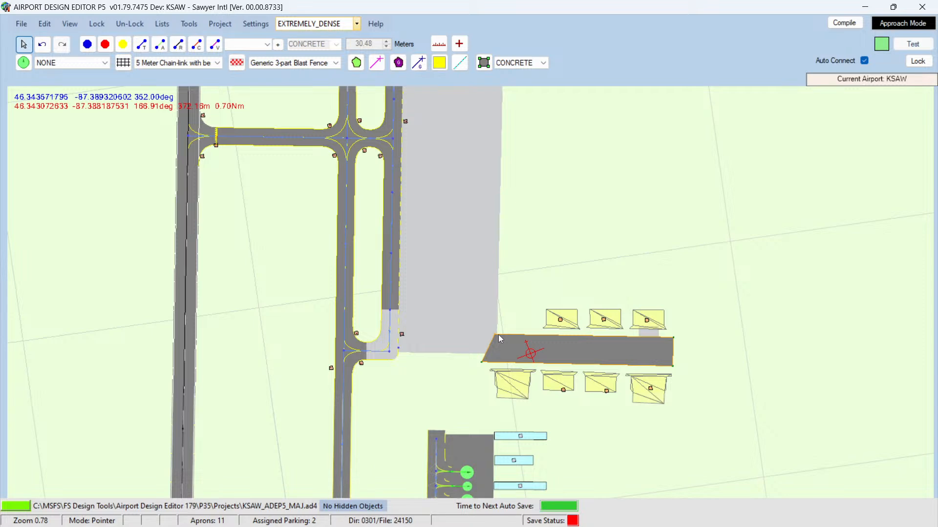
pyautogui.scroll(5, 497, 335)
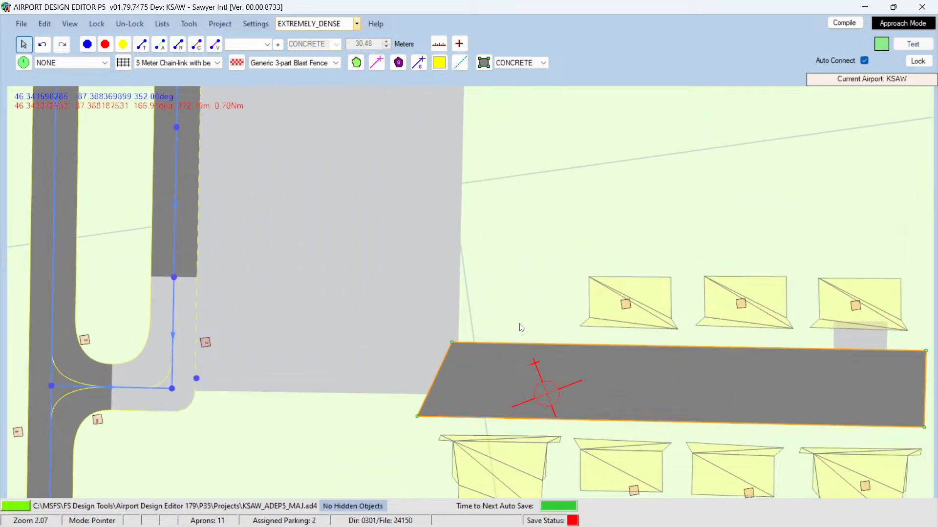
pyautogui.scroll(-1, 521, 328)
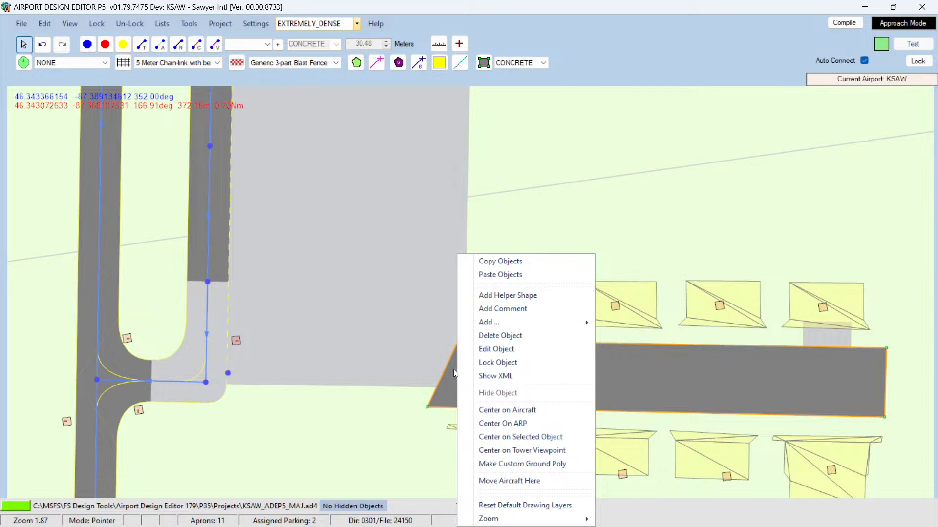
# Step: Open the strip apron's properties and uncheck Draw Detail
pyautogui.click(481, 349)
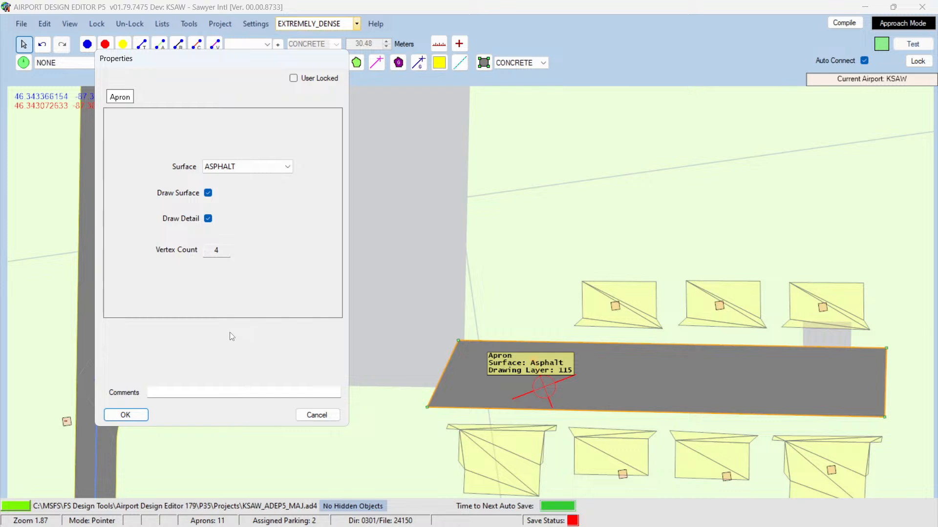
pyautogui.click(226, 250)
pyautogui.moveTo(225, 250); pyautogui.dragTo(202, 252)
pyautogui.click(209, 220)
pyautogui.click(312, 414)
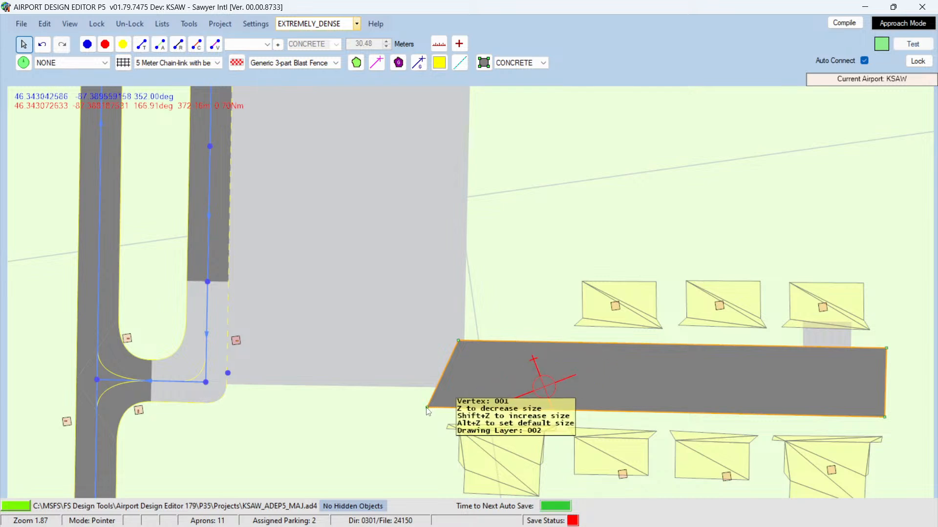
# Step: Move both western corners of the strip east to square its end against the main apron's edge
pyautogui.moveTo(428, 410); pyautogui.dragTo(468, 410)
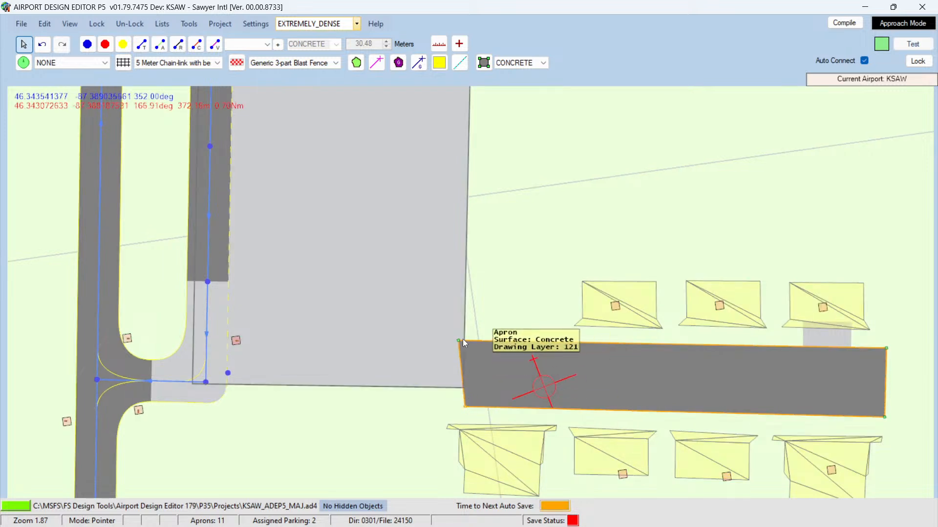
pyautogui.moveTo(458, 340); pyautogui.dragTo(469, 340)
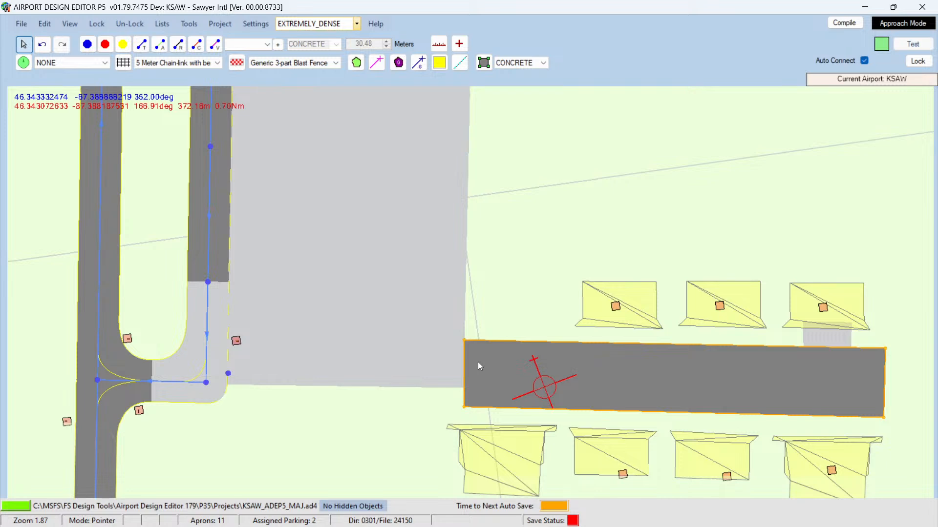
# Step: Copy the small concrete apron in front of the northeast hangar
pyautogui.click(513, 315)
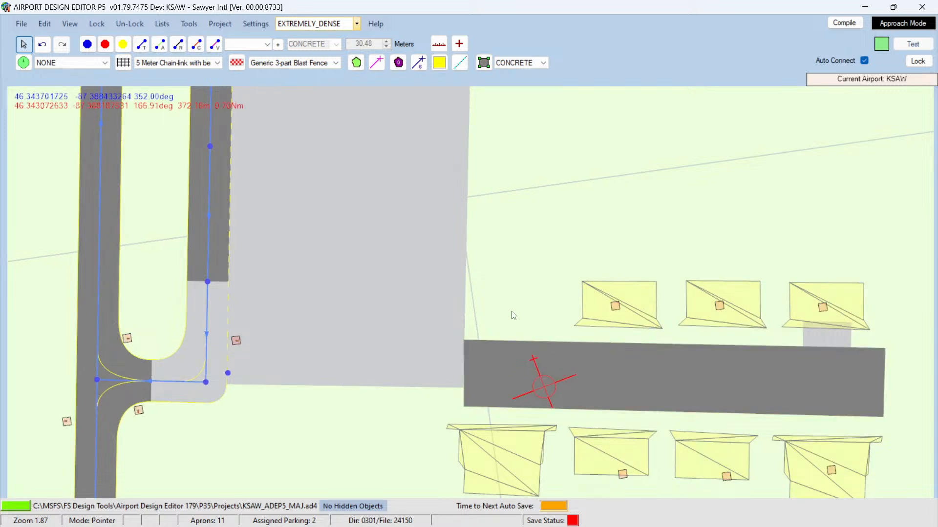
pyautogui.click(825, 341)
pyautogui.rightClick(823, 338)
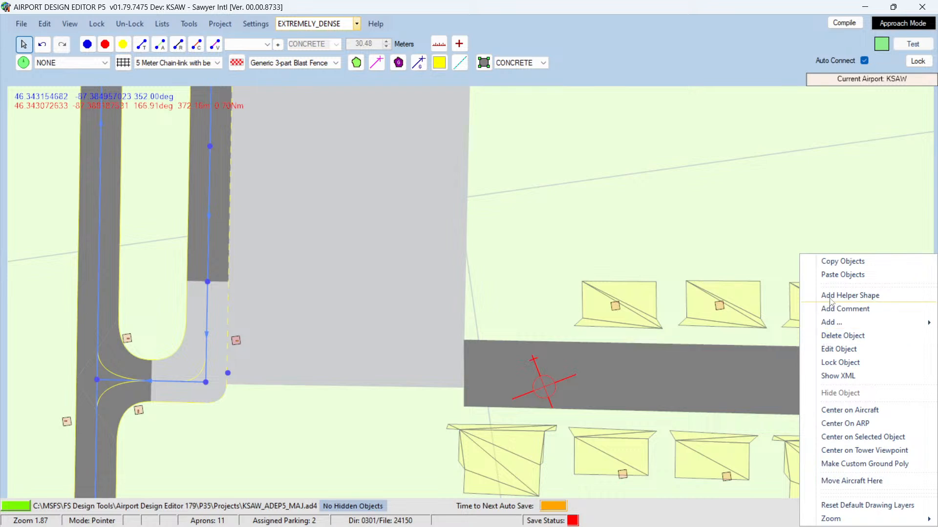
pyautogui.click(832, 265)
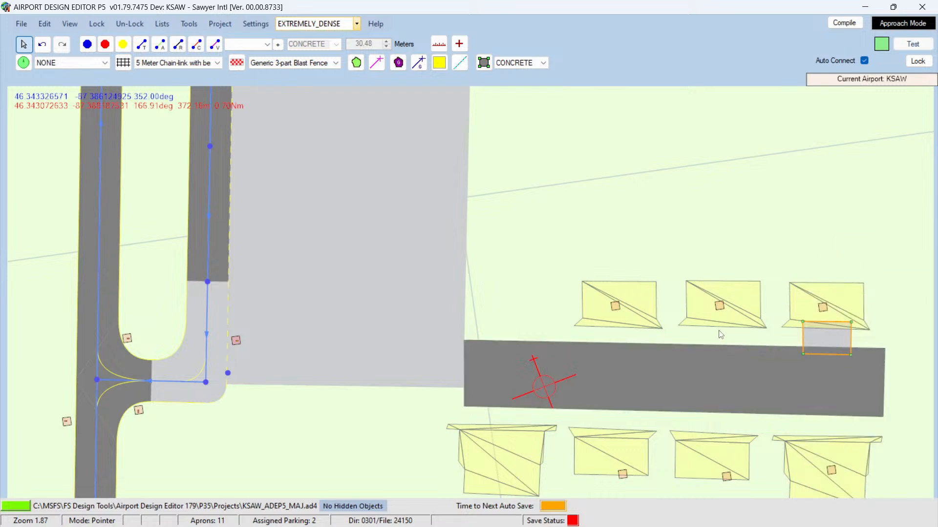
# Step: Paste copies of the small apron in front of the other two northern hangars, nudging one into place
pyautogui.rightClick(722, 337)
pyautogui.click(741, 342)
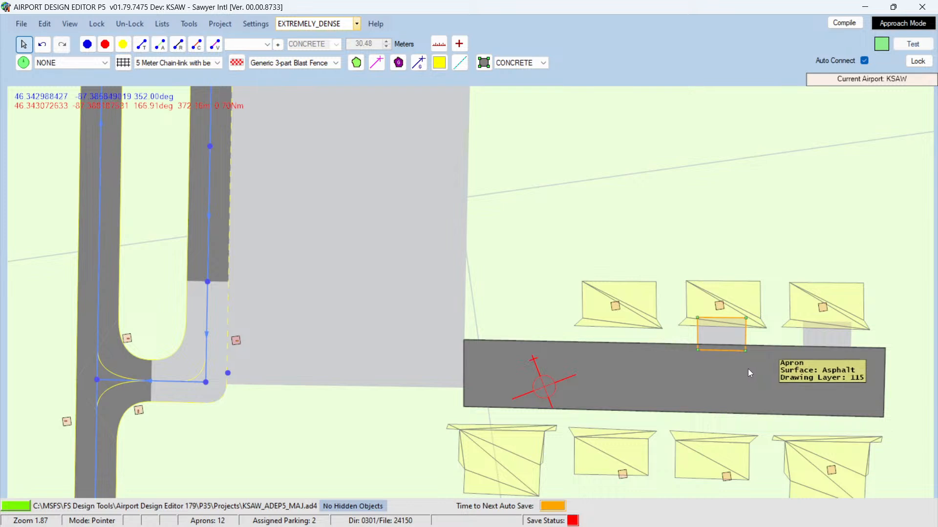
pyautogui.click(621, 336)
pyautogui.rightClick(623, 340)
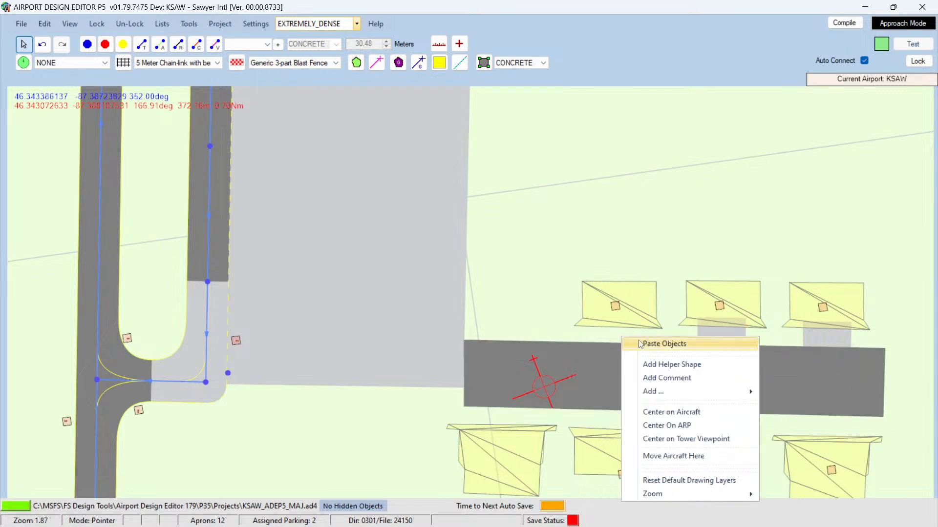
pyautogui.click(625, 340)
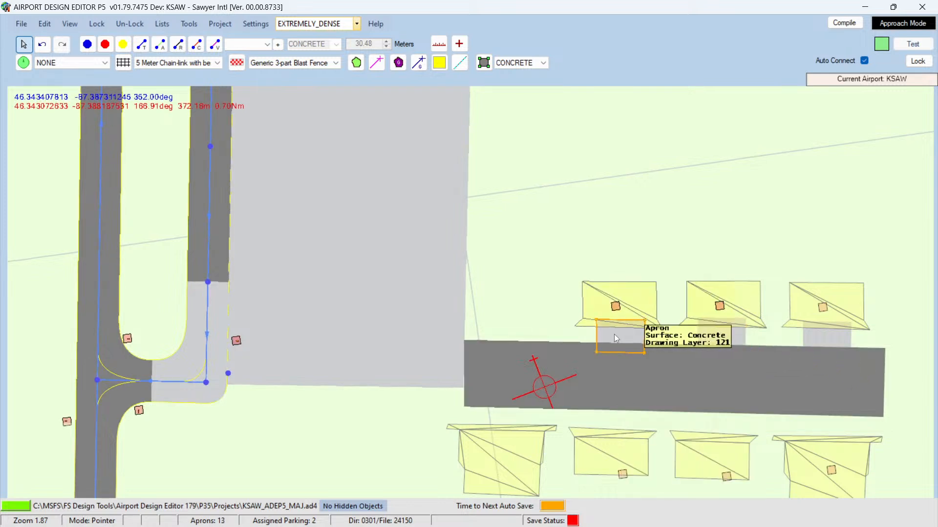
pyautogui.moveTo(614, 335); pyautogui.dragTo(614, 334)
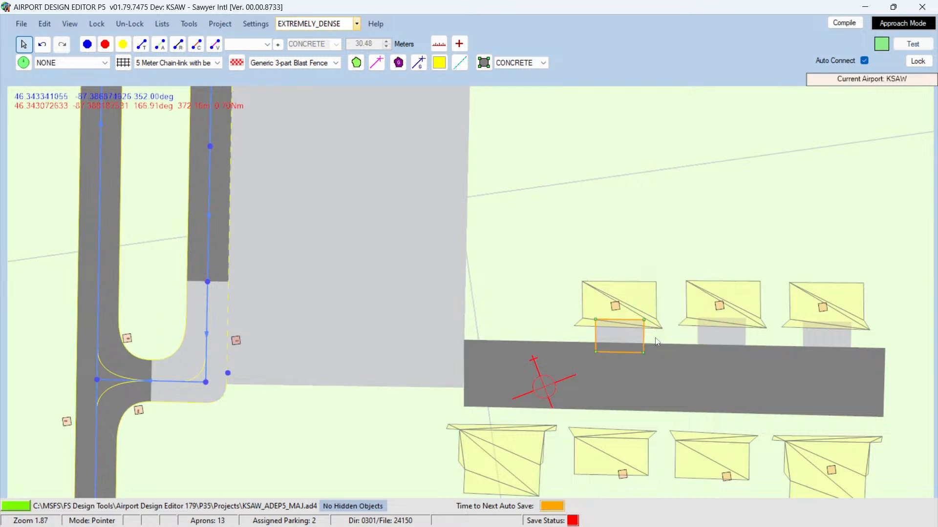
pyautogui.click(675, 334)
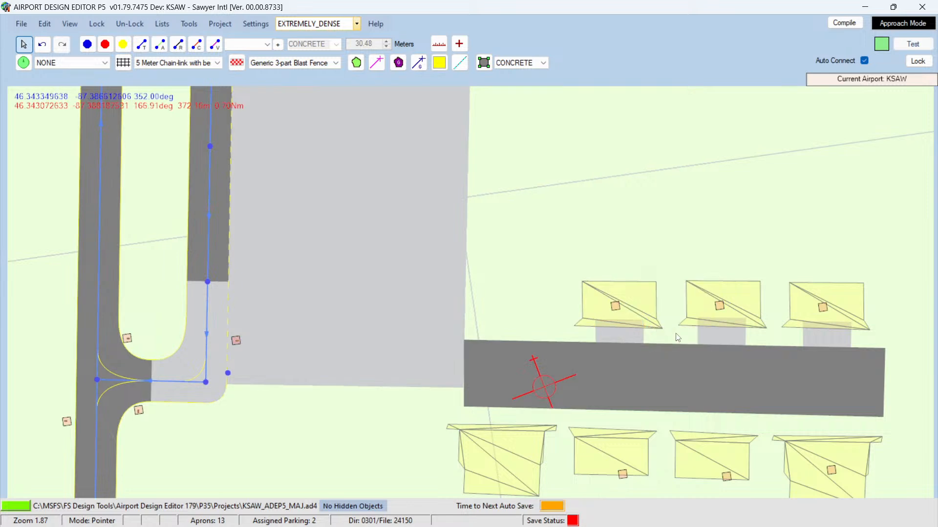
# Step: Paste four more copies of the small apron in front of each southern hangar
pyautogui.rightClick(828, 430)
pyautogui.click(833, 370)
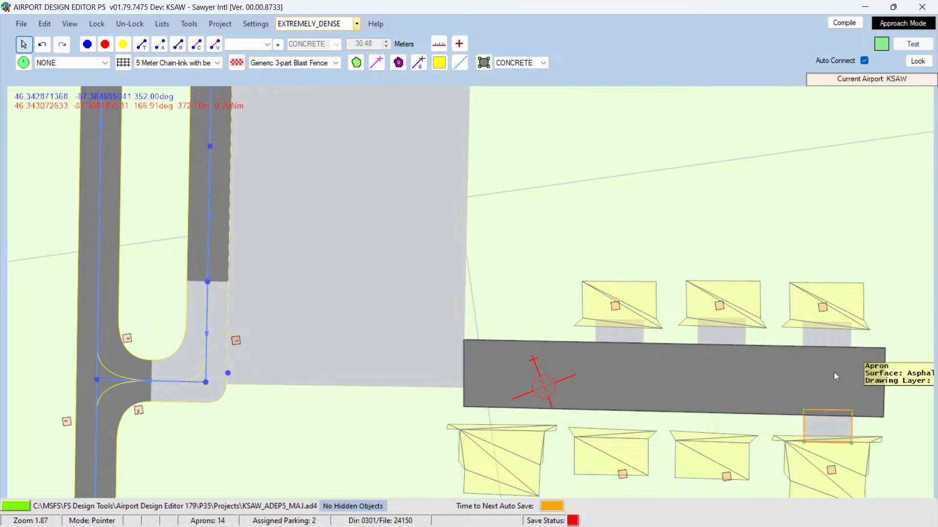
pyautogui.rightClick(711, 362)
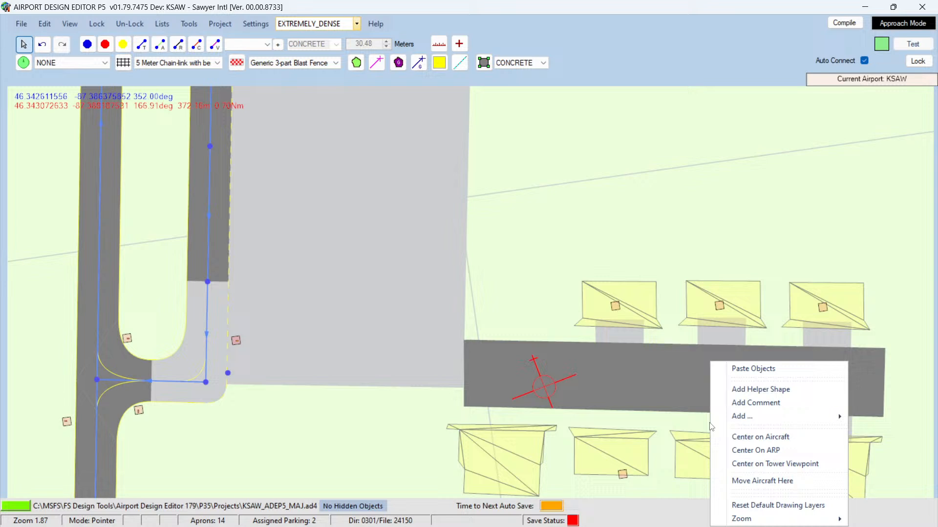
pyautogui.click(752, 370)
pyautogui.rightClick(610, 422)
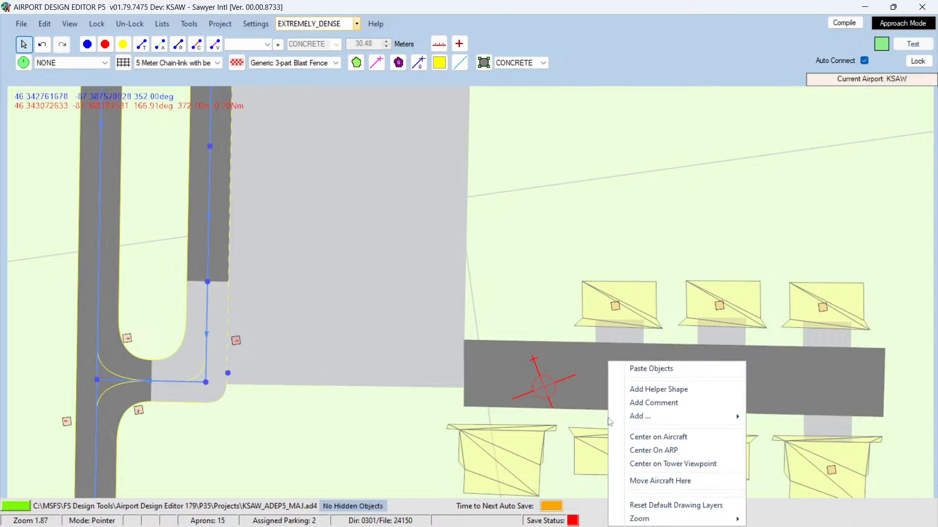
pyautogui.click(644, 367)
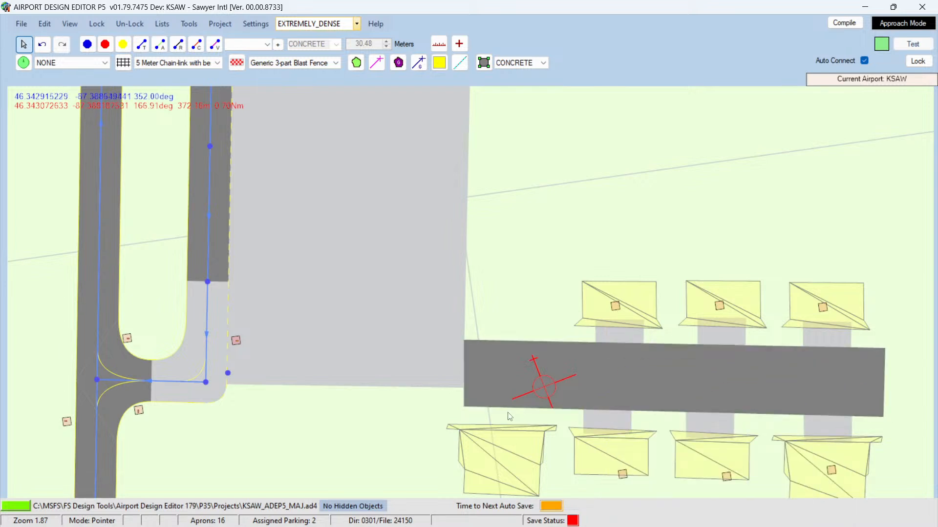
pyautogui.rightClick(508, 362)
pyautogui.click(539, 367)
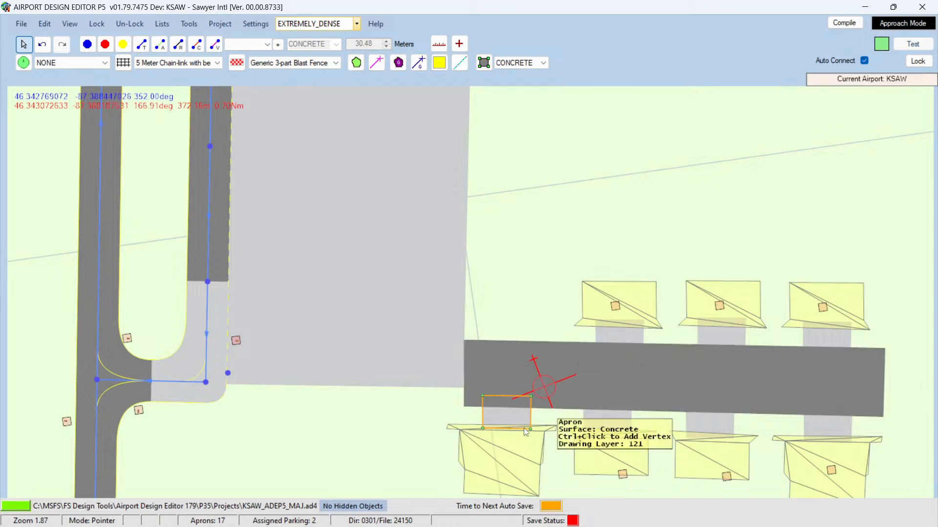
# Step: Nudge the western and middle southern hangar aprons slightly to line up with their hangar doors
pyautogui.moveTo(509, 415); pyautogui.dragTo(503, 416)
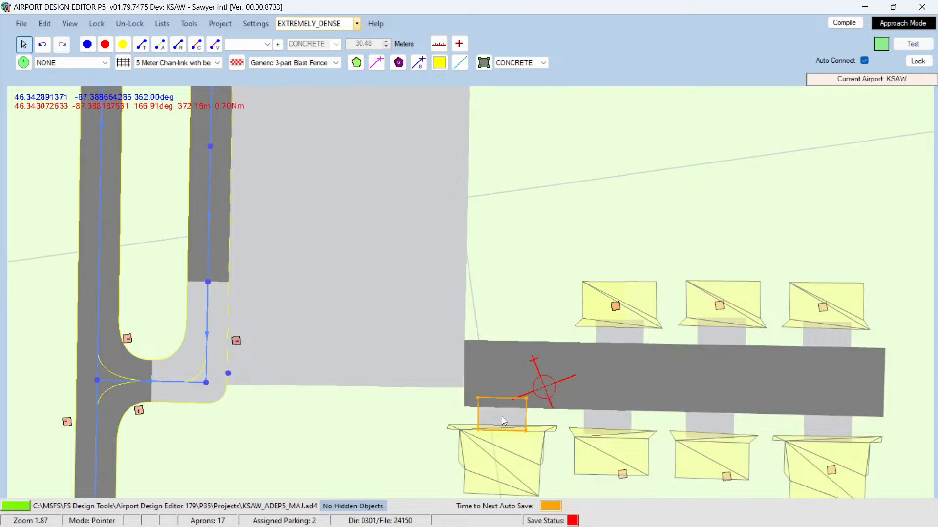
pyautogui.click(651, 422)
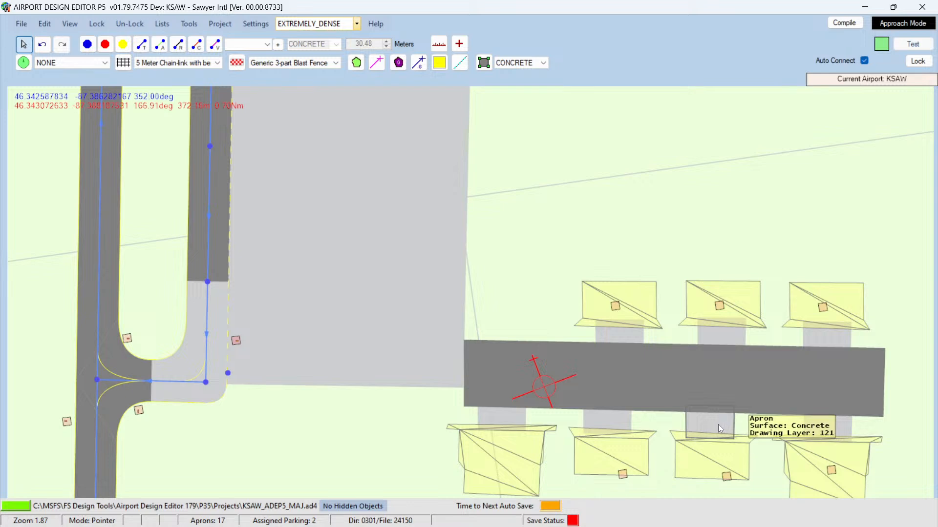
pyautogui.moveTo(719, 425); pyautogui.dragTo(725, 428)
pyautogui.click(818, 421)
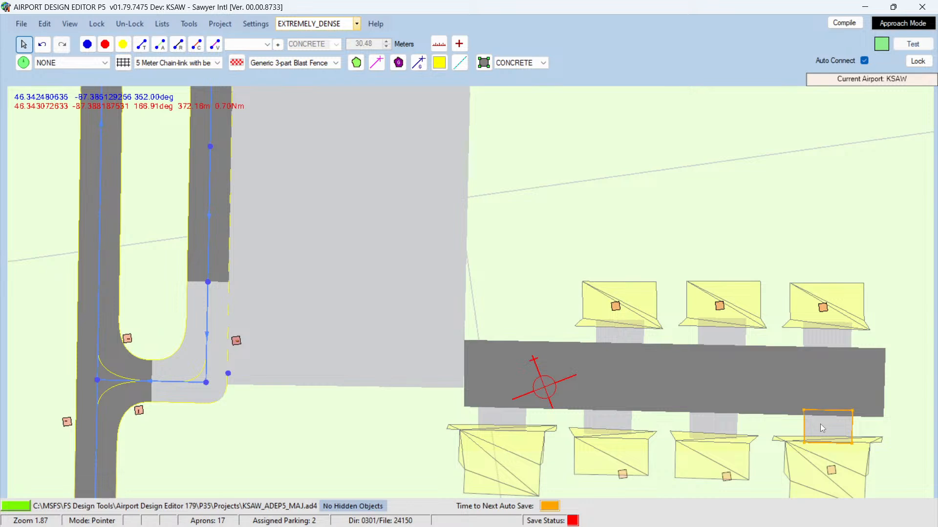
pyautogui.click(229, 373)
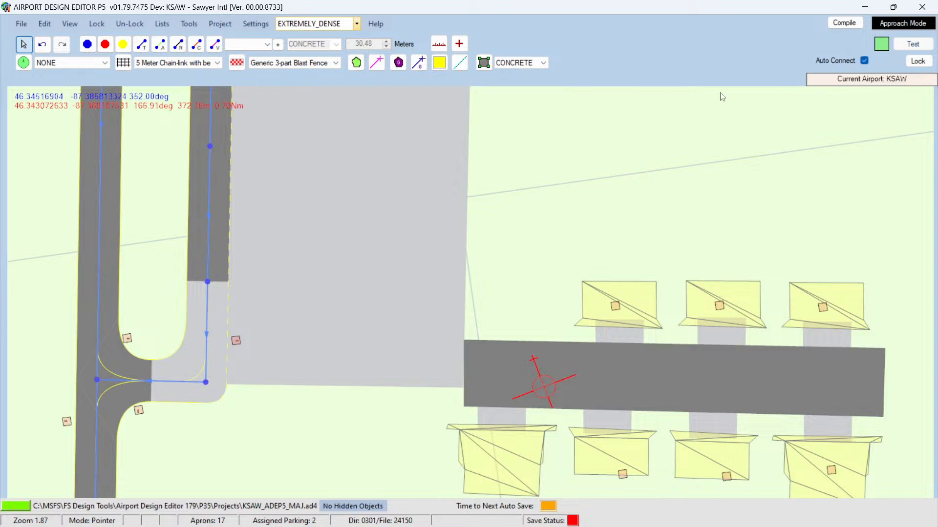
# Step: Compile the airport and save the project
pyautogui.click(839, 23)
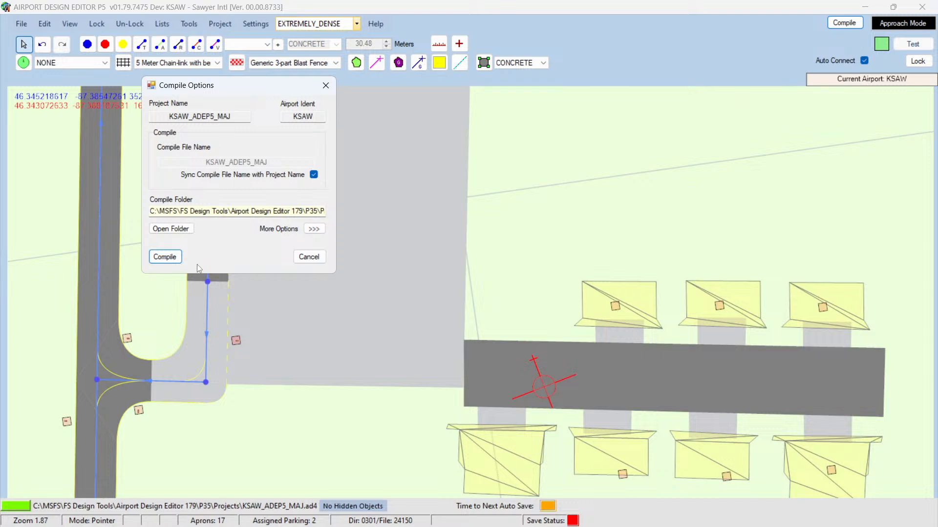
pyautogui.click(165, 256)
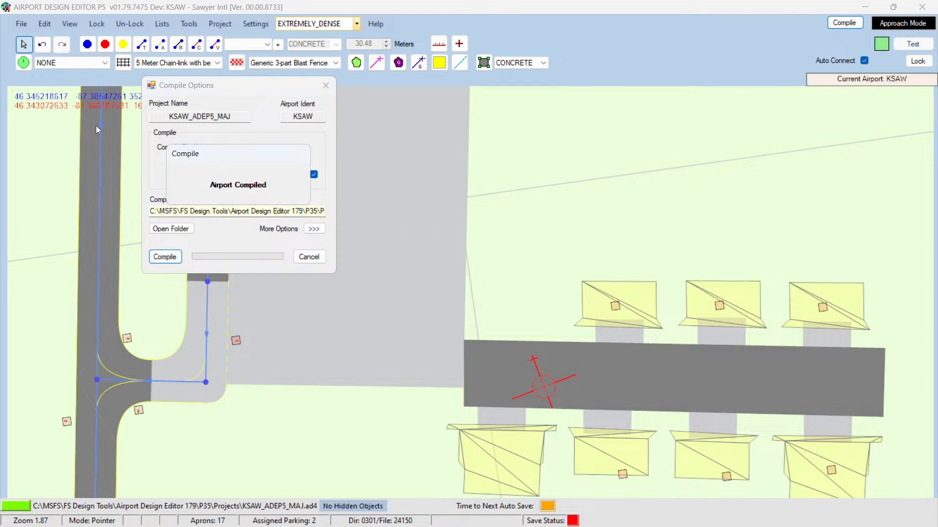
pyautogui.click(20, 23)
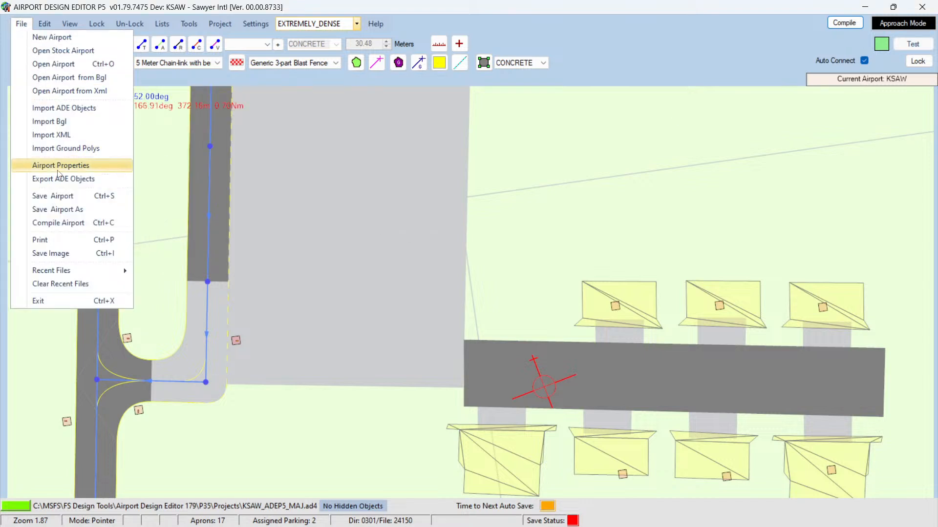
pyautogui.click(52, 195)
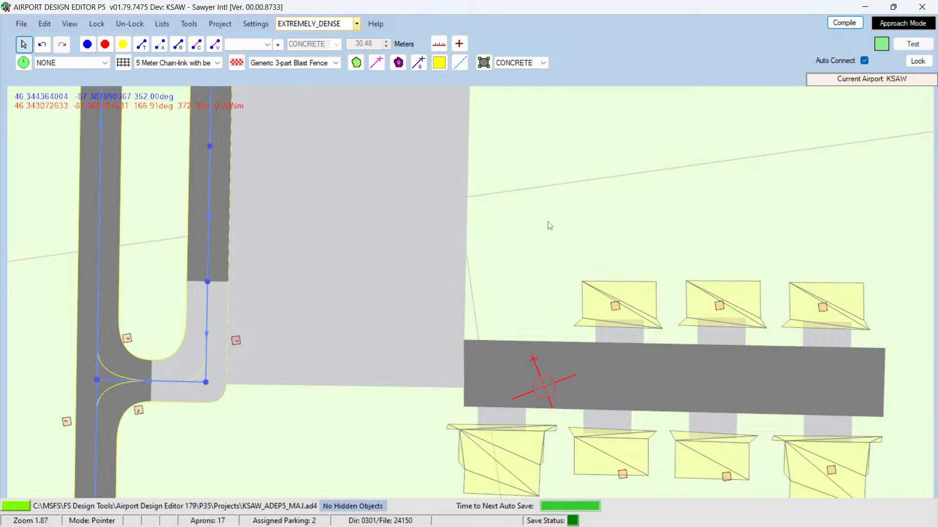
# Step: Draw a concrete taxi link along the hangar strip apron from its east end to its west end
pyautogui.click(141, 44)
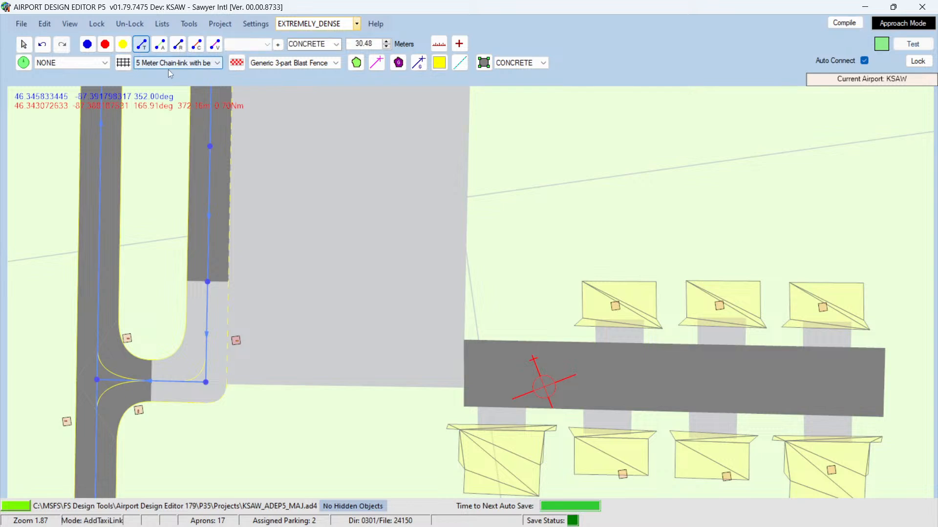
pyautogui.click(875, 383)
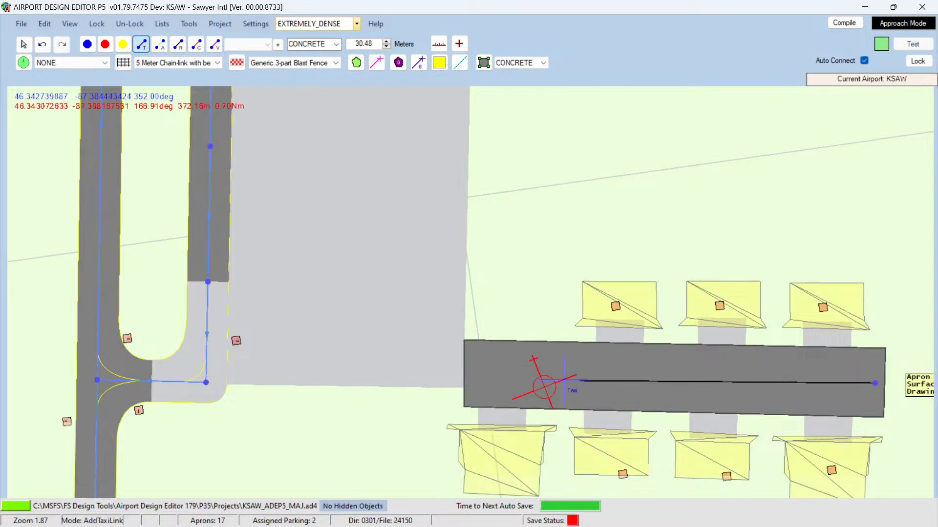
pyautogui.click(466, 375)
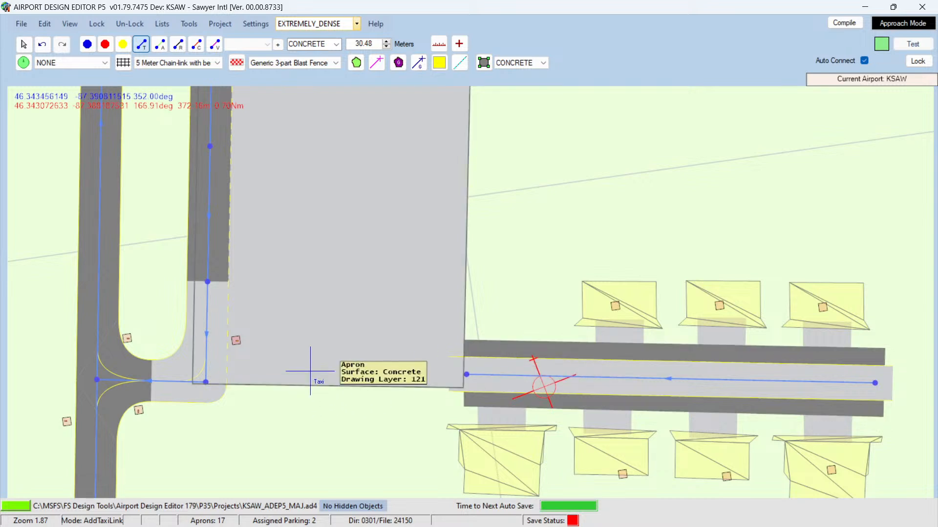
pyautogui.click(23, 44)
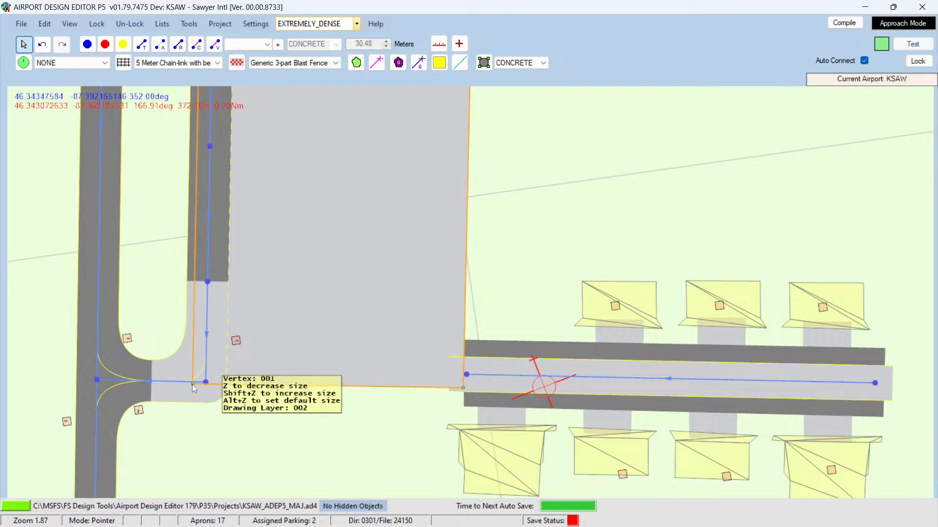
# Step: Move the main apron's two southern corners south so its edge lines up with the strip apron's southern edge
pyautogui.moveTo(192, 385); pyautogui.dragTo(192, 394)
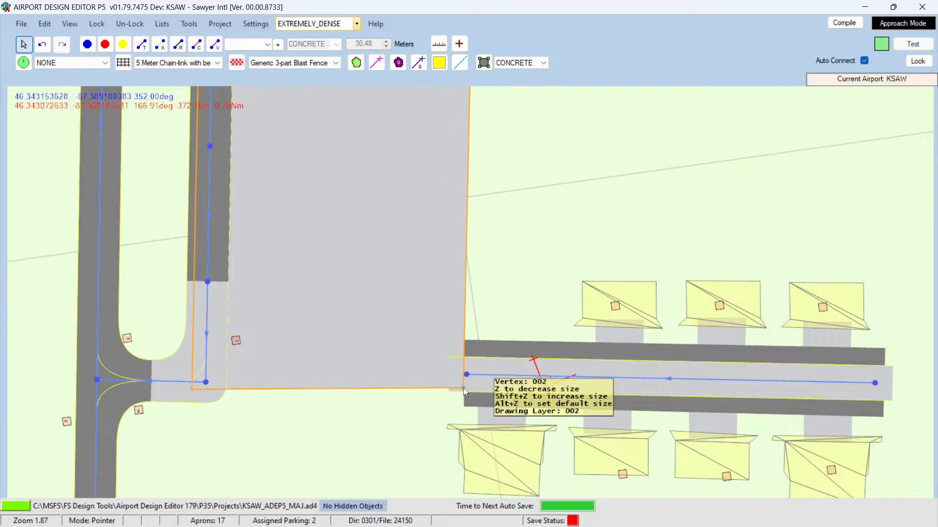
pyautogui.moveTo(463, 388); pyautogui.dragTo(465, 412)
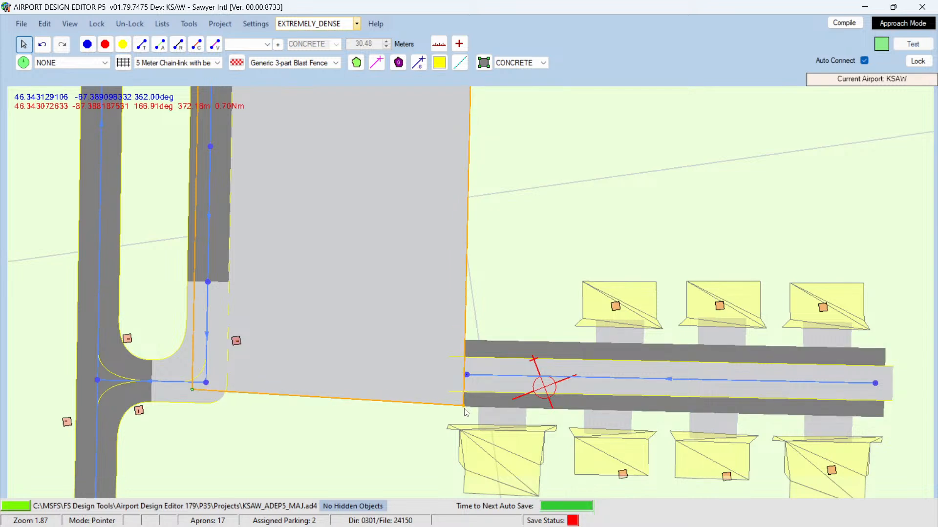
pyautogui.click(464, 409)
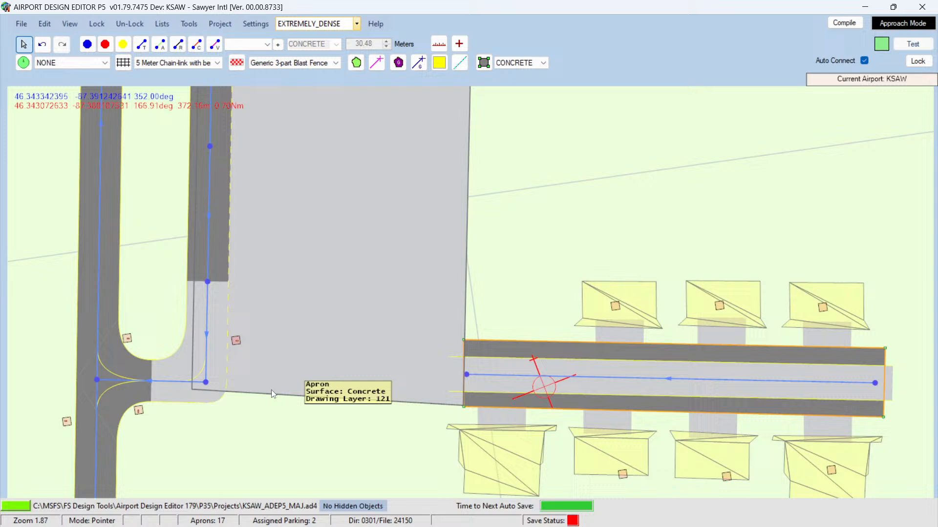
pyautogui.click(192, 390)
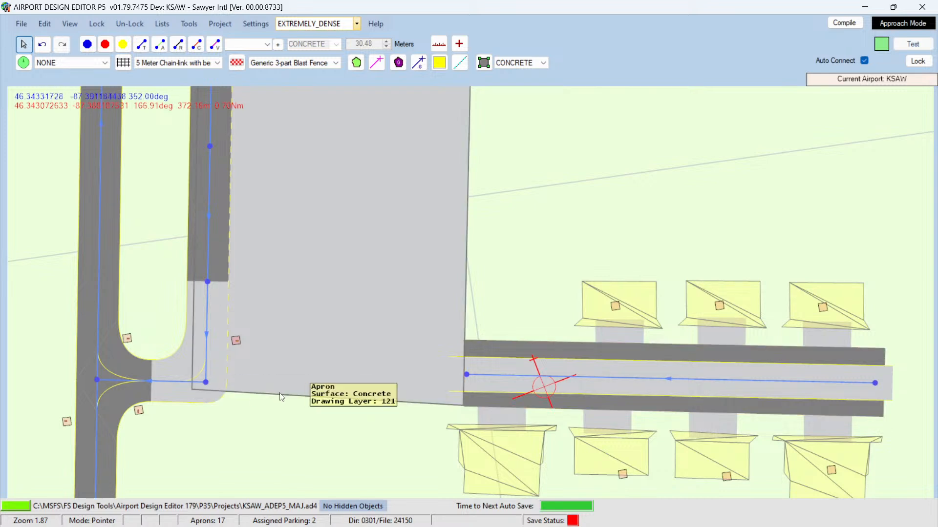
pyautogui.click(190, 390)
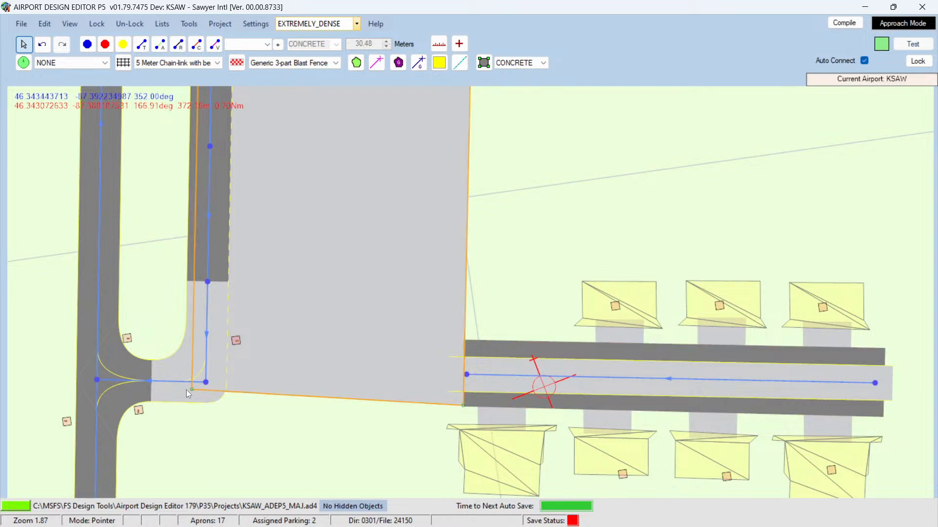
pyautogui.moveTo(192, 391); pyautogui.dragTo(194, 407)
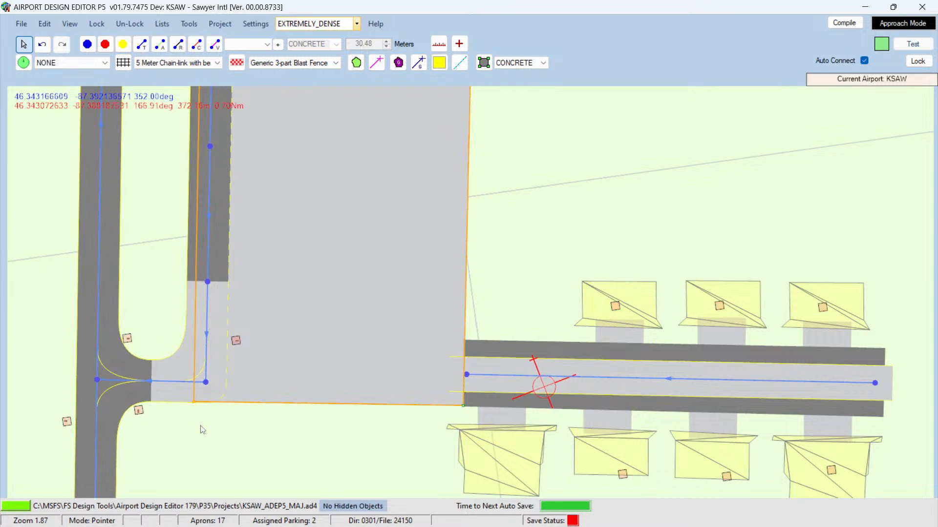
pyautogui.click(202, 426)
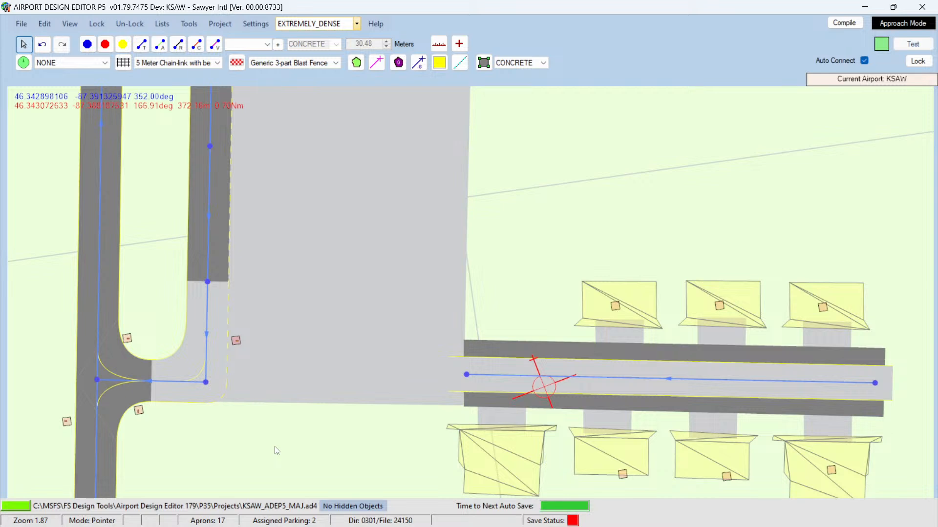
# Step: Set the designator of the taxi link along the hangar strip apron to D
pyautogui.doubleClick(647, 379)
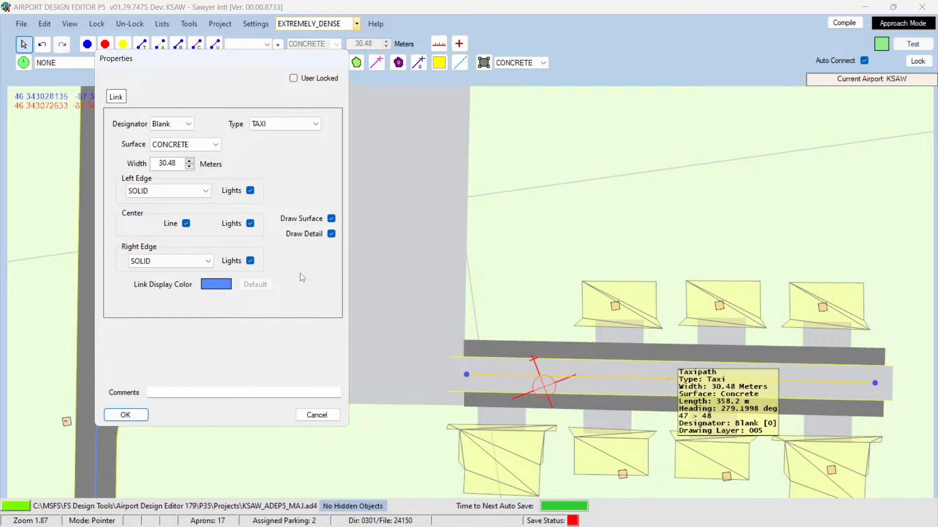
pyautogui.click(188, 124)
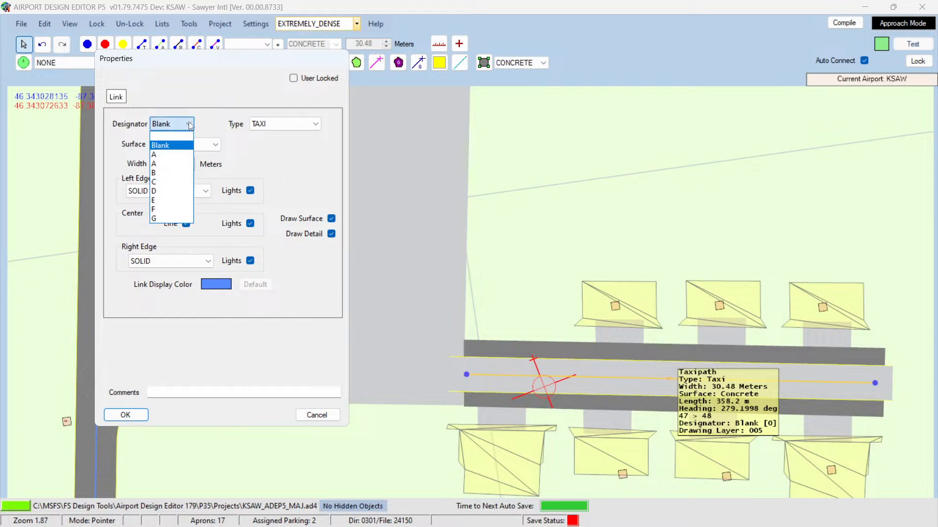
pyautogui.click(163, 191)
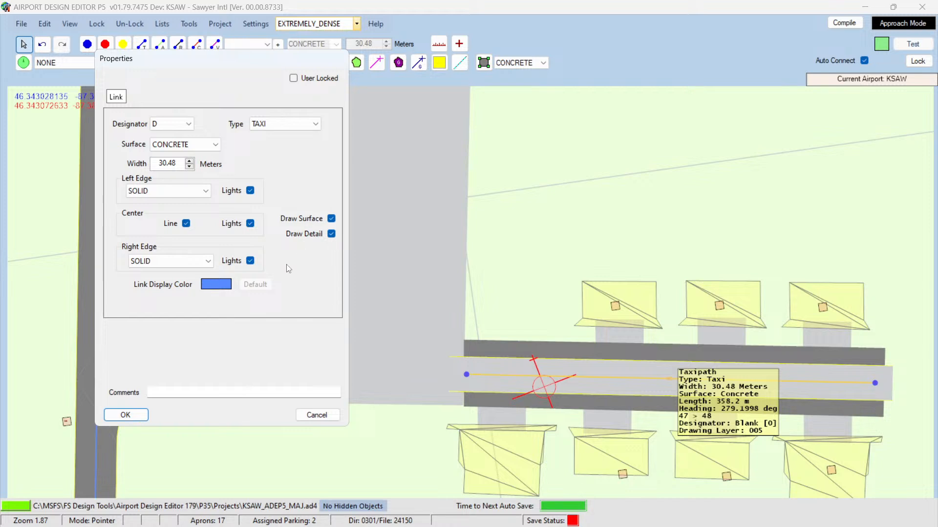
pyautogui.click(132, 414)
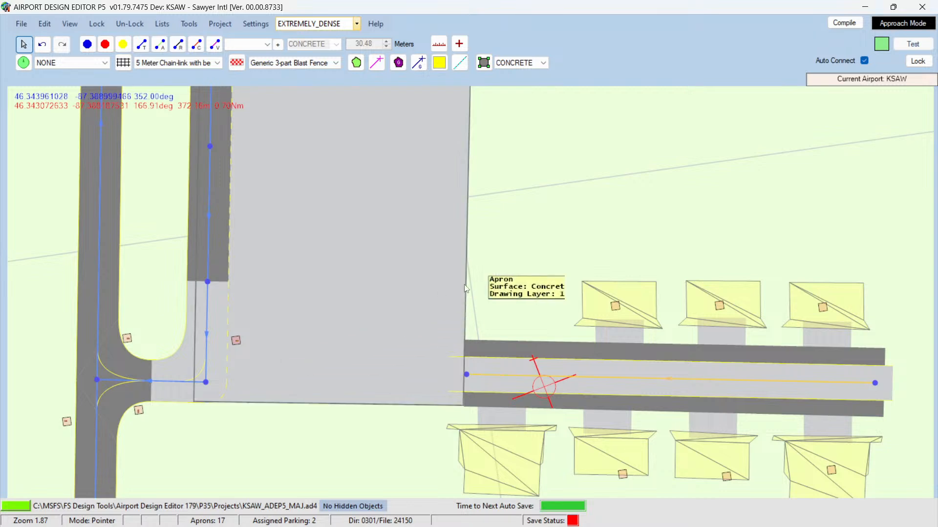
# Step: Delete the taxi link along the hangar strip apron
pyautogui.click(537, 274)
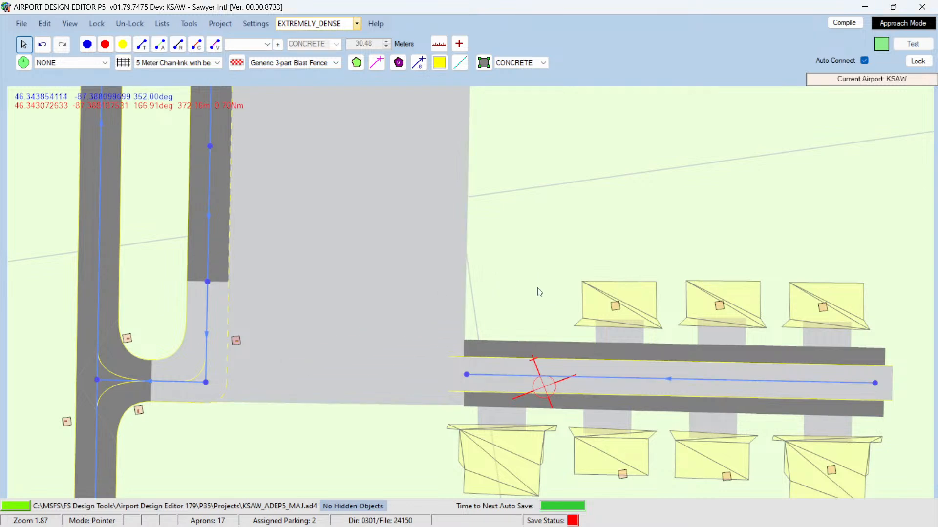
pyautogui.click(467, 376)
pyautogui.click(794, 371)
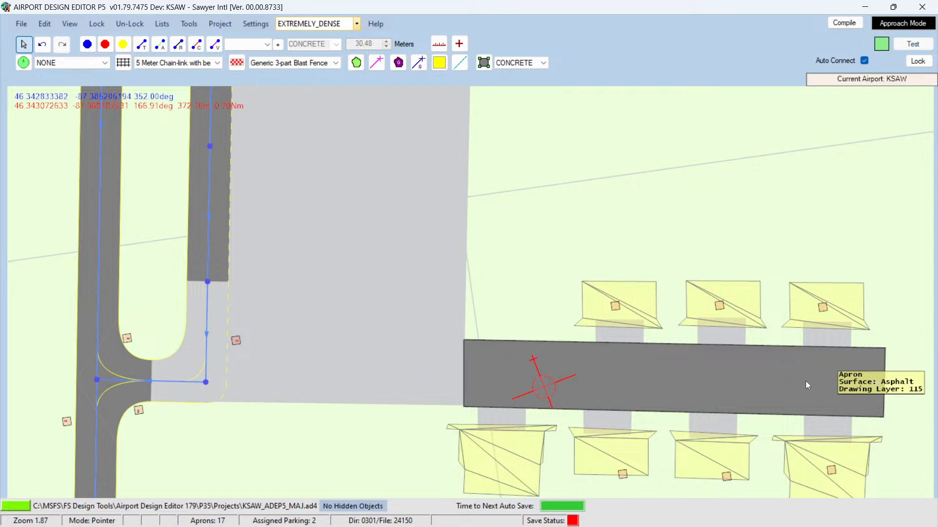
pyautogui.click(86, 46)
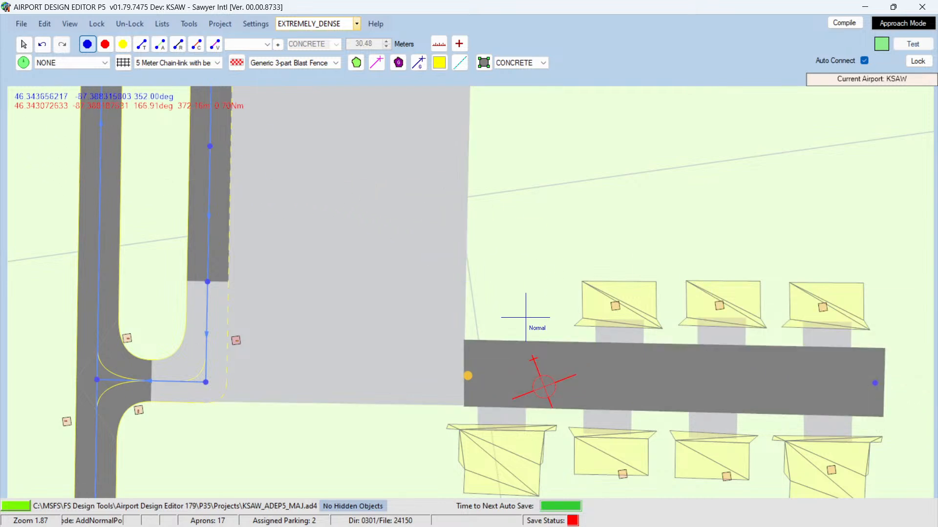
pyautogui.click(23, 44)
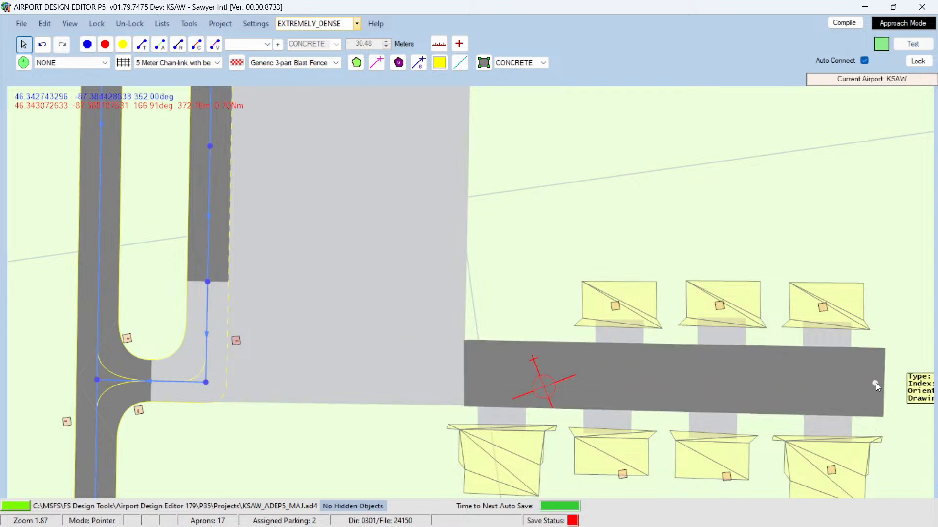
# Step: Redraw a concrete taxi link along the strip apron from west to east and pull its east end slightly inward
pyautogui.click(141, 48)
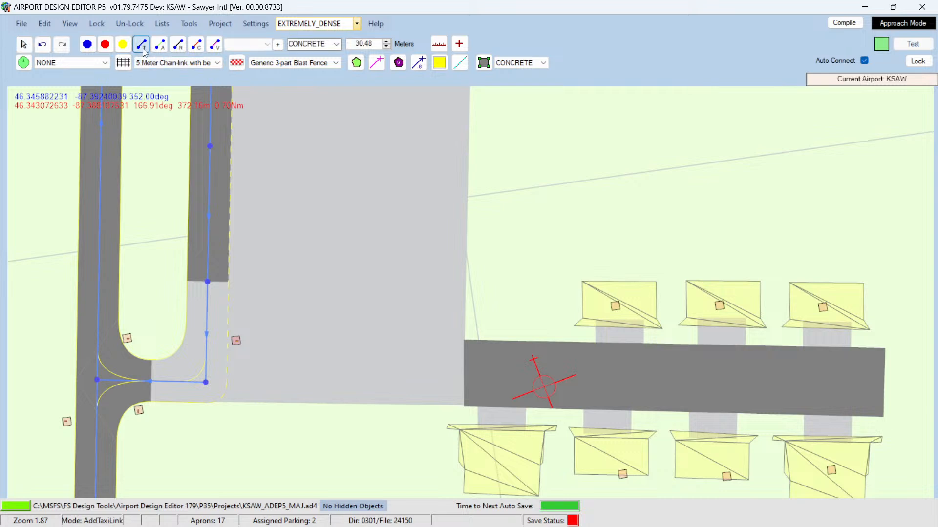
pyautogui.click(468, 374)
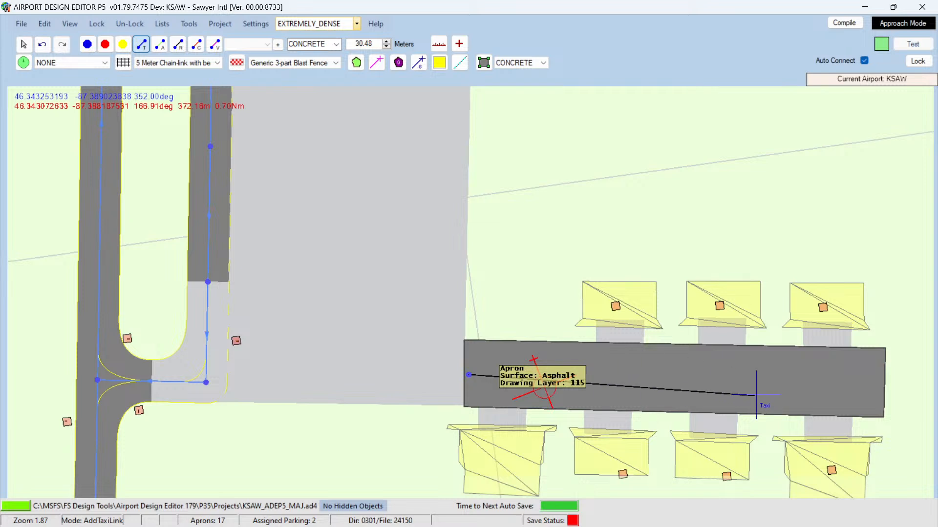
pyautogui.click(878, 384)
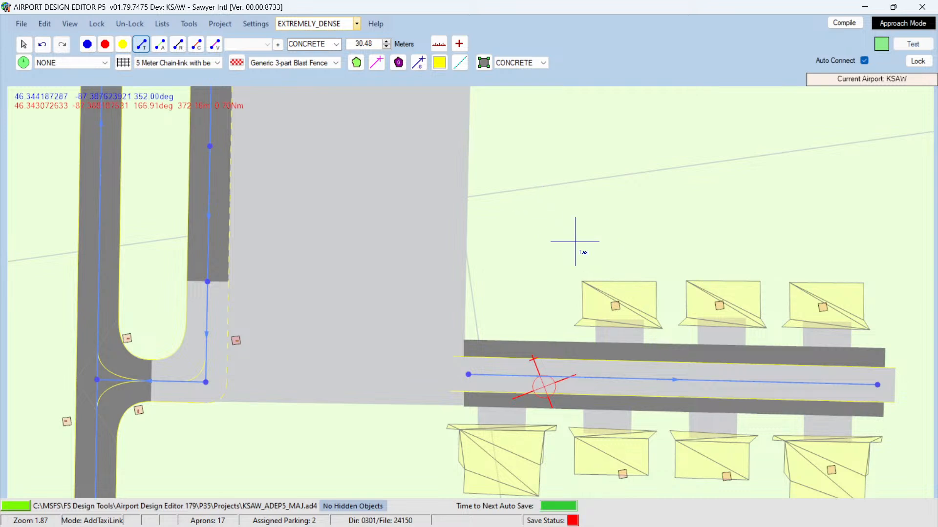
pyautogui.click(24, 53)
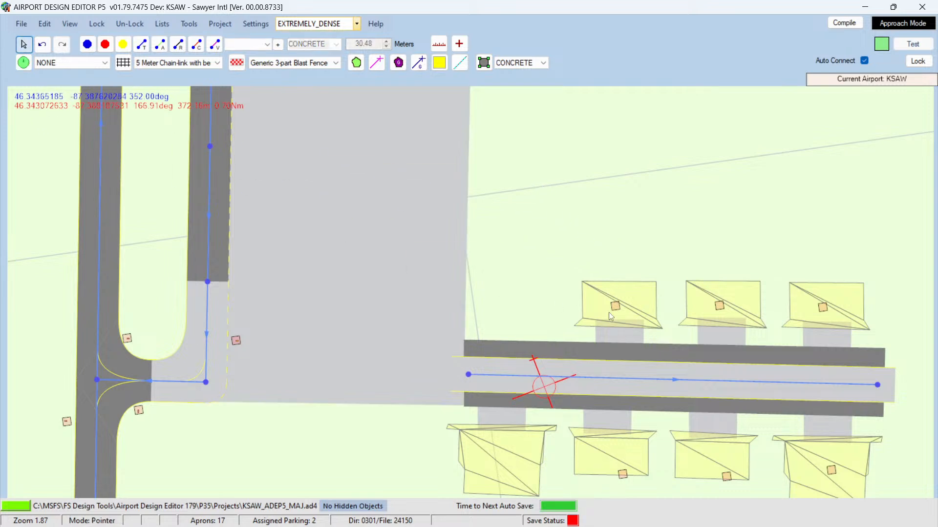
pyautogui.moveTo(878, 385)
pyautogui.moveTo(877, 385); pyautogui.dragTo(865, 385)
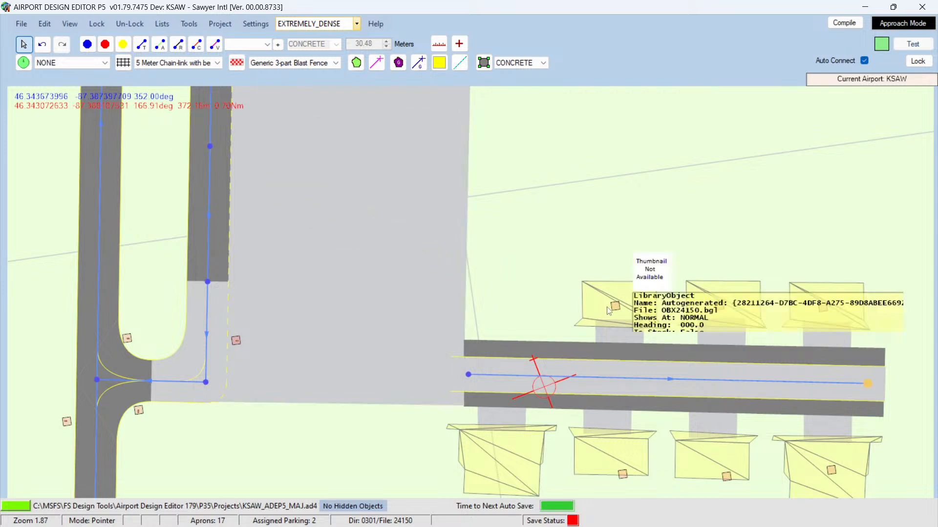
# Step: Draw three taxi link spurs north from the strip taxi link into the northern hangar aprons
pyautogui.click(619, 379)
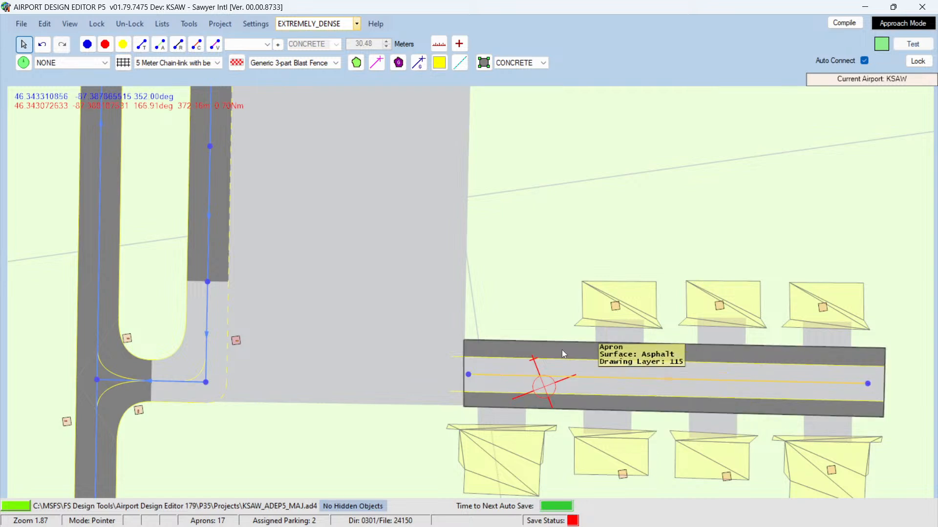
pyautogui.click(137, 45)
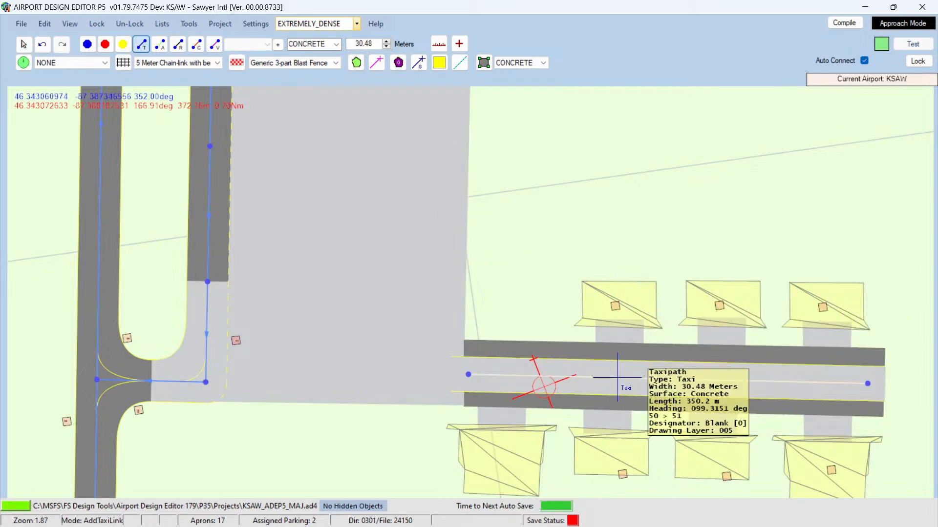
pyautogui.click(618, 378)
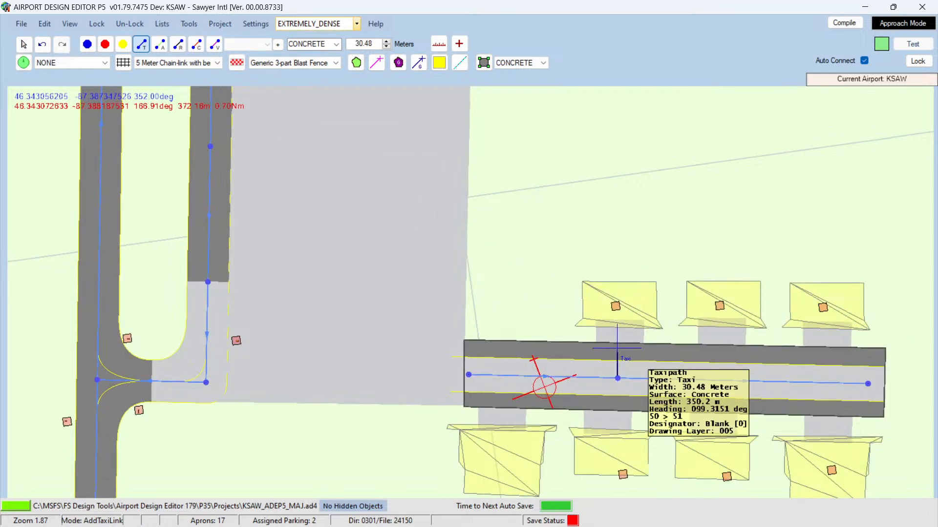
pyautogui.click(618, 336)
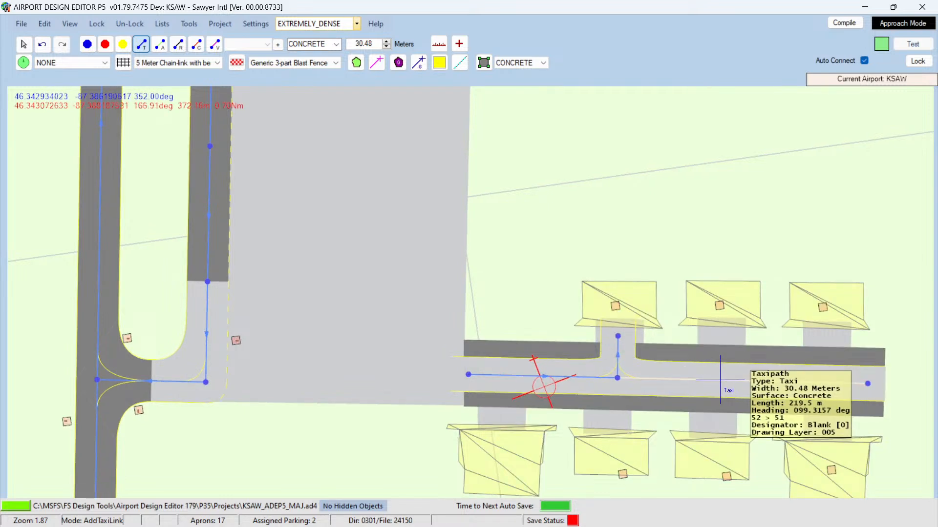
pyautogui.click(720, 380)
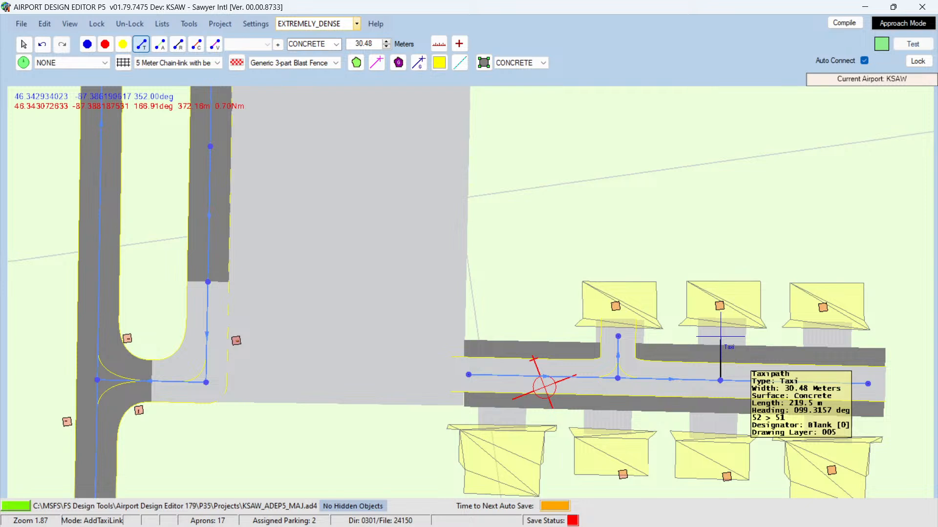
pyautogui.click(721, 337)
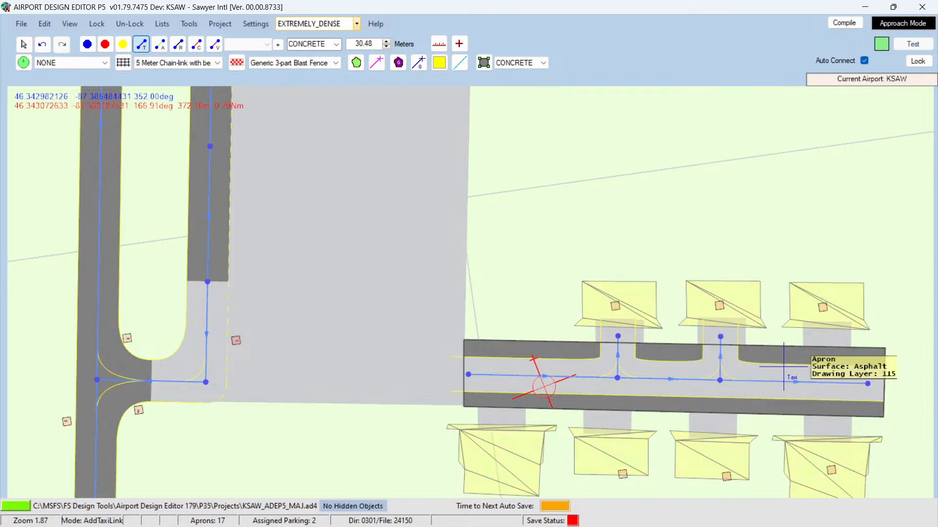
pyautogui.click(824, 383)
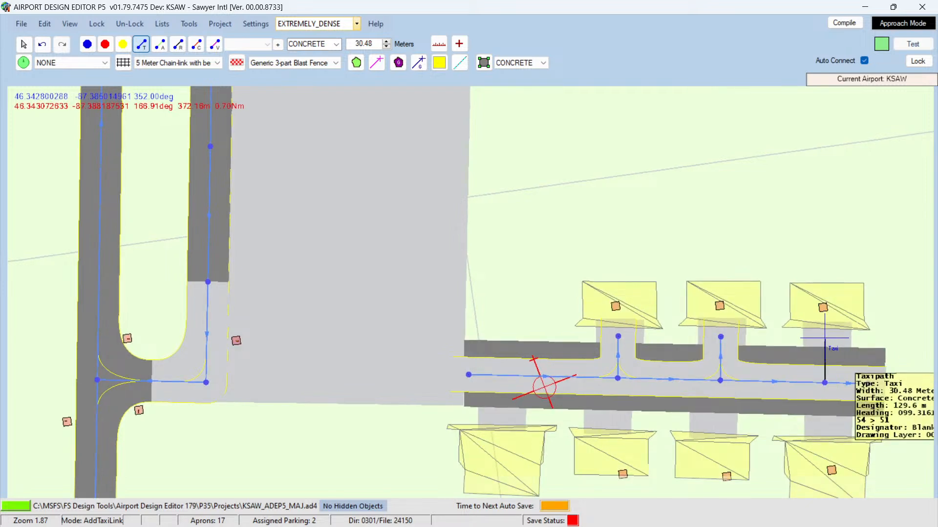
pyautogui.click(824, 338)
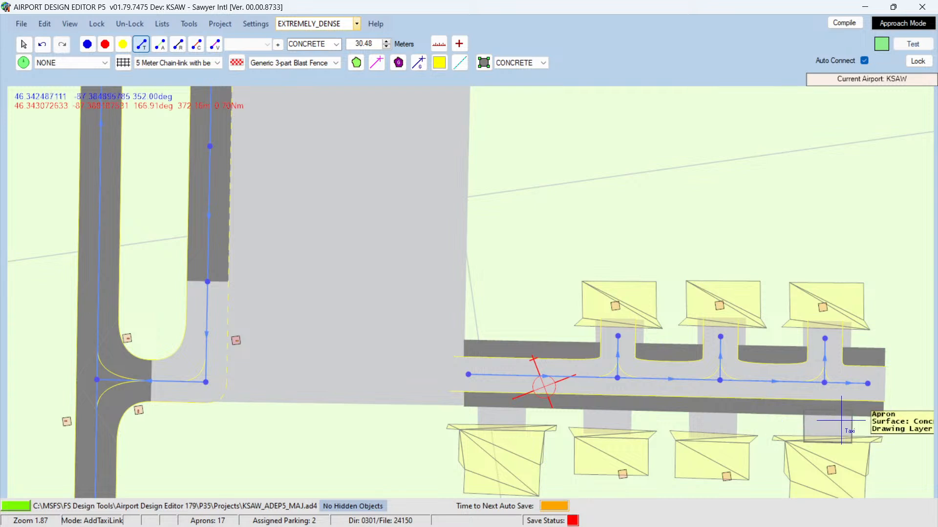
# Step: Draw four taxi link spurs south from the strip taxi link into the southern hangar aprons
pyautogui.click(825, 382)
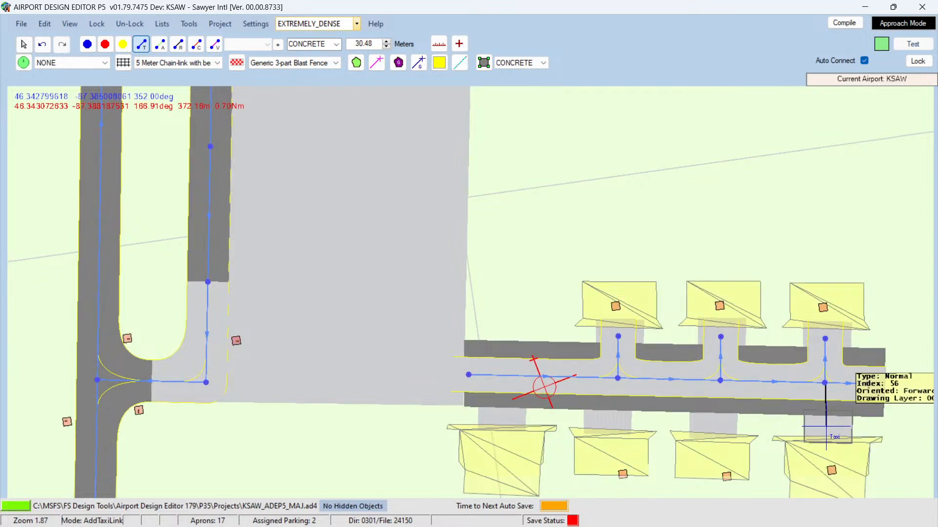
pyautogui.click(826, 426)
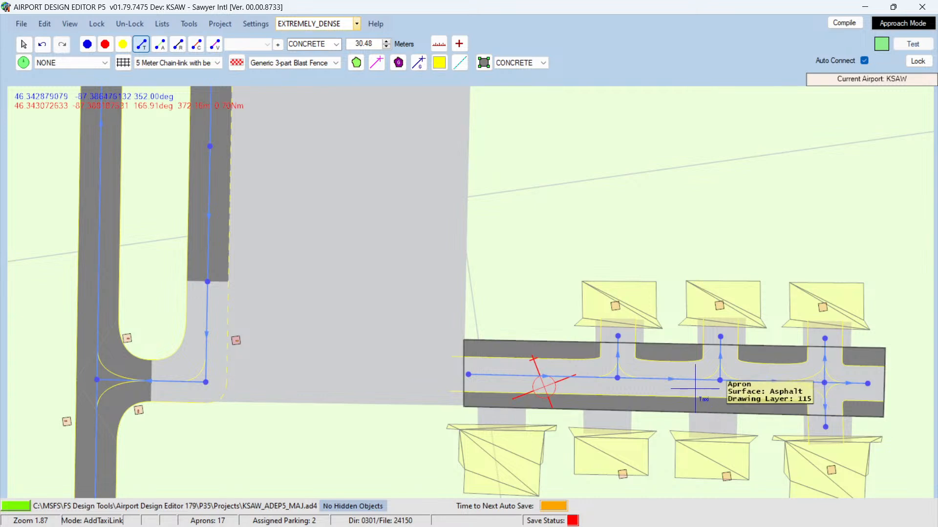
pyautogui.click(720, 380)
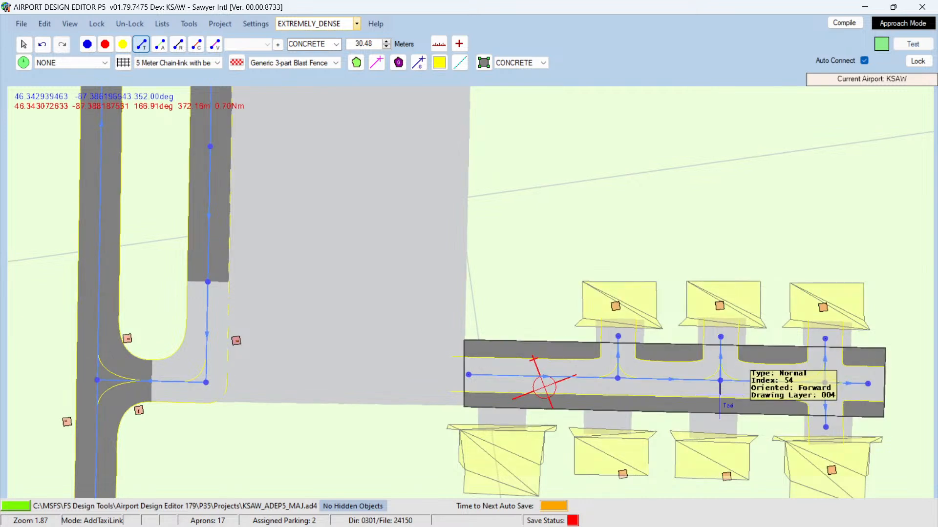
pyautogui.click(718, 421)
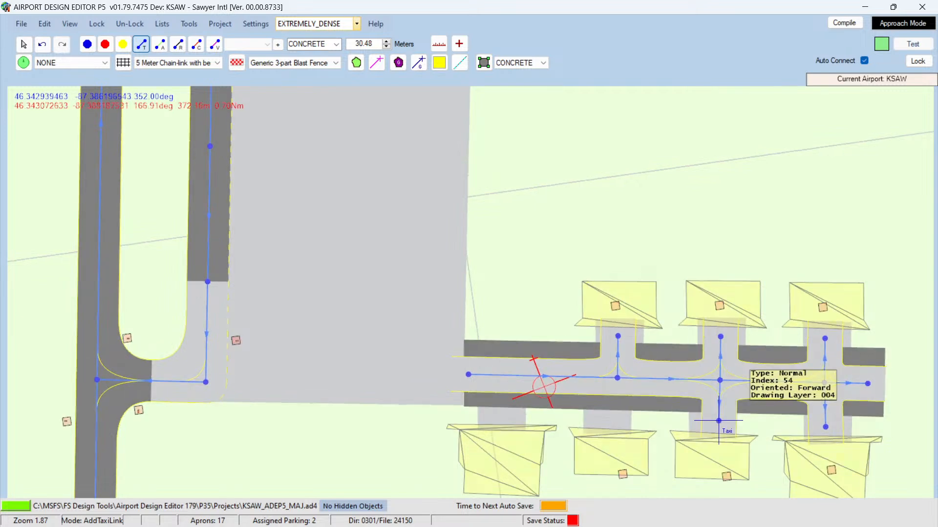
pyautogui.click(618, 378)
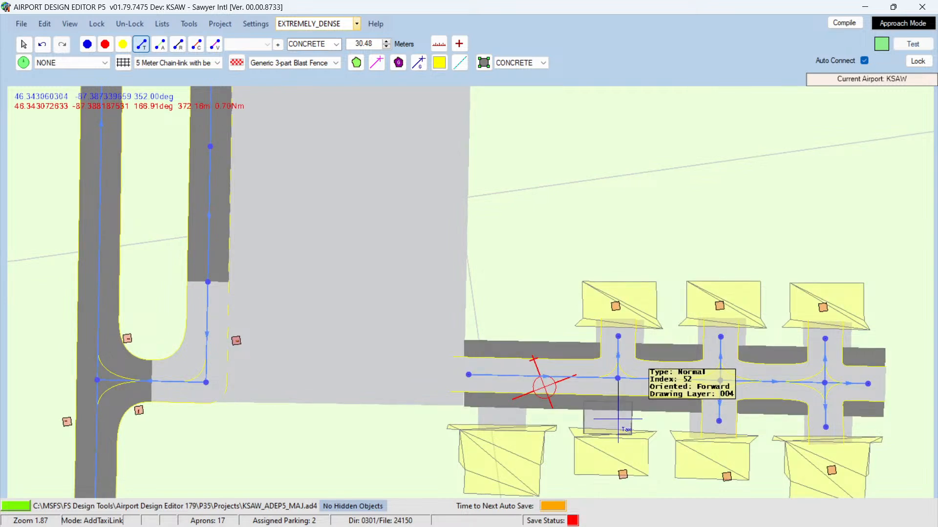
pyautogui.click(618, 419)
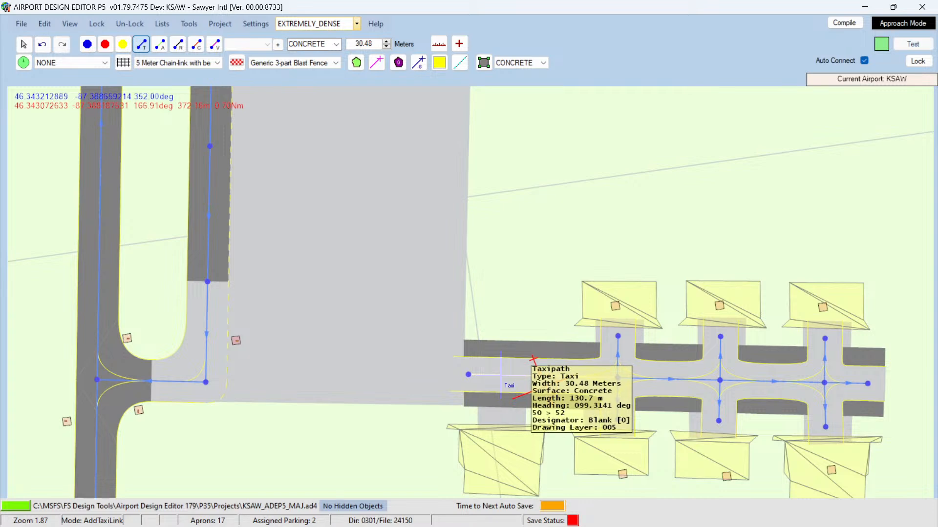
pyautogui.click(501, 375)
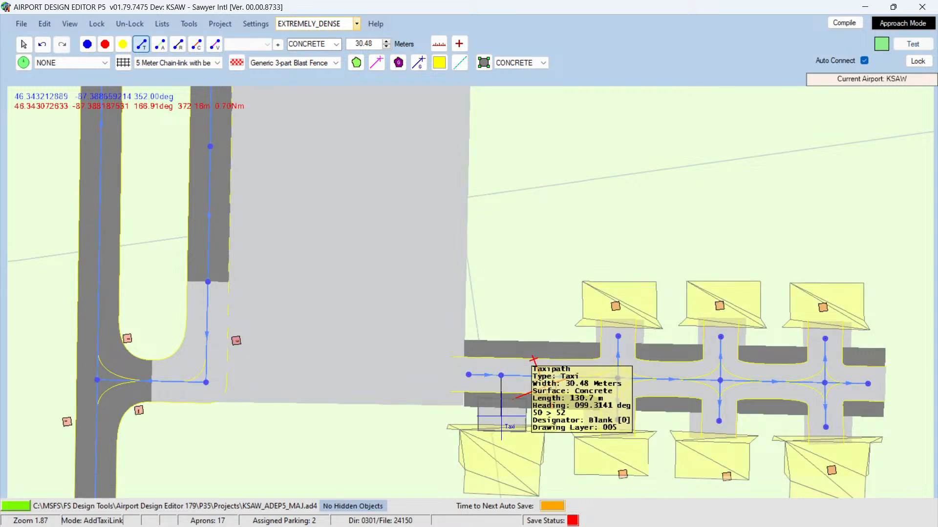
pyautogui.click(501, 416)
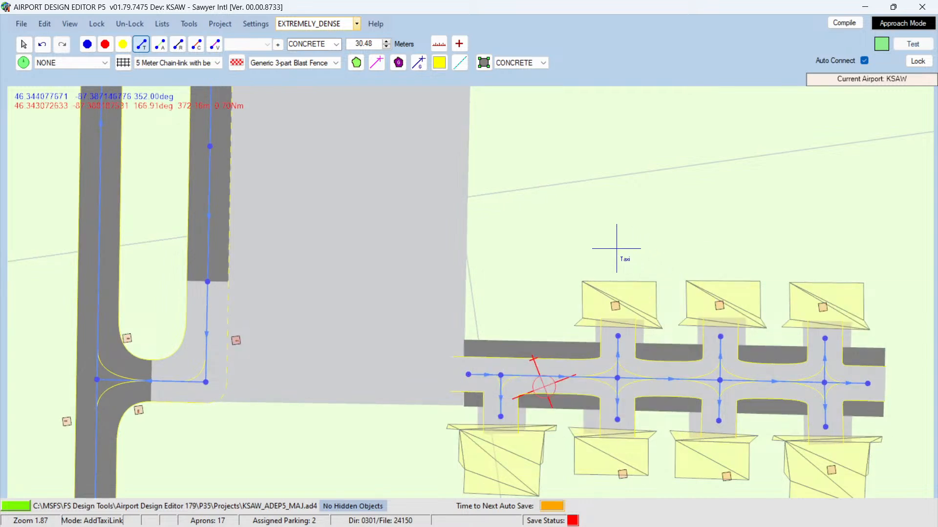
pyautogui.click(20, 51)
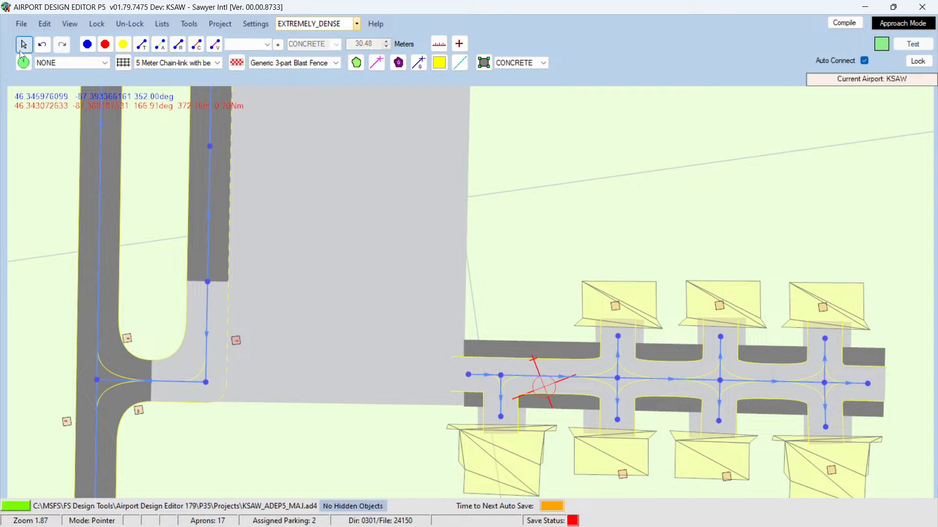
# Step: Shift the two middle southern hangar aprons and their hangar objects slightly east to line up with the spurs
pyautogui.click(741, 337)
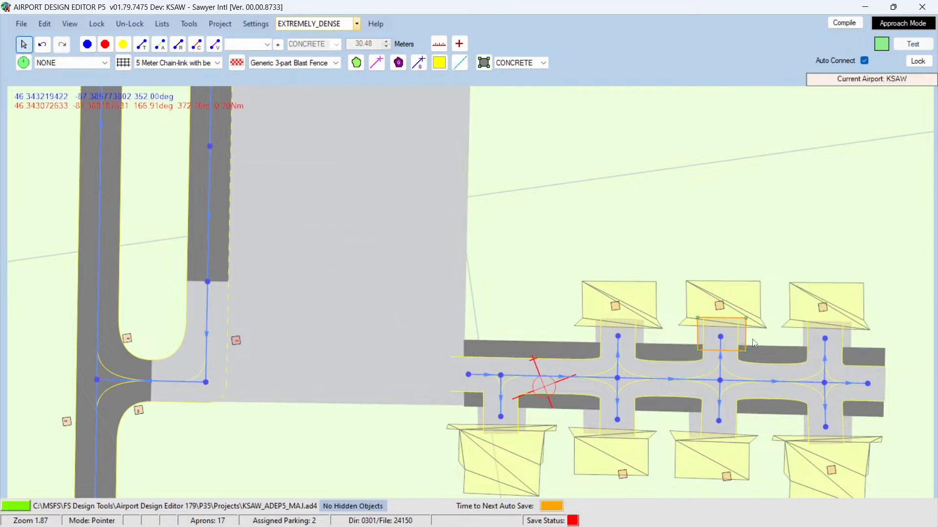
pyautogui.click(845, 338)
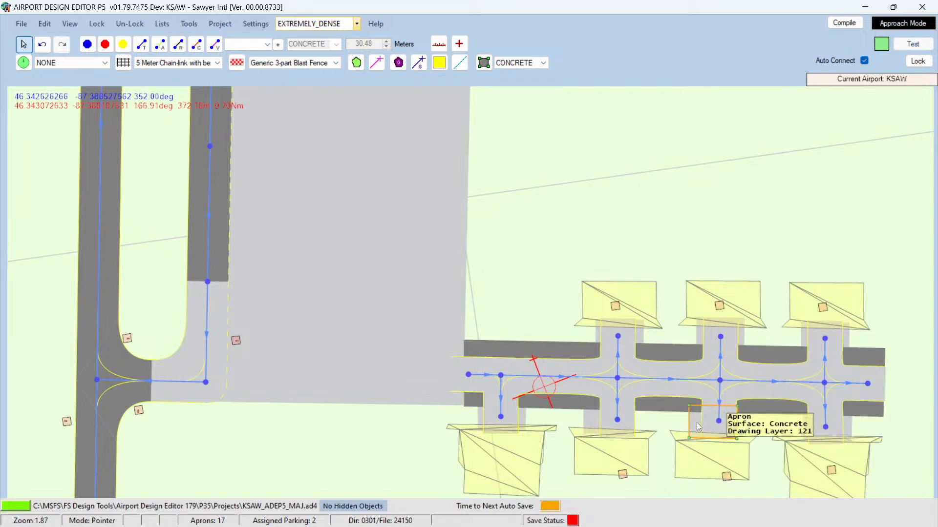
pyautogui.moveTo(699, 422); pyautogui.dragTo(706, 423)
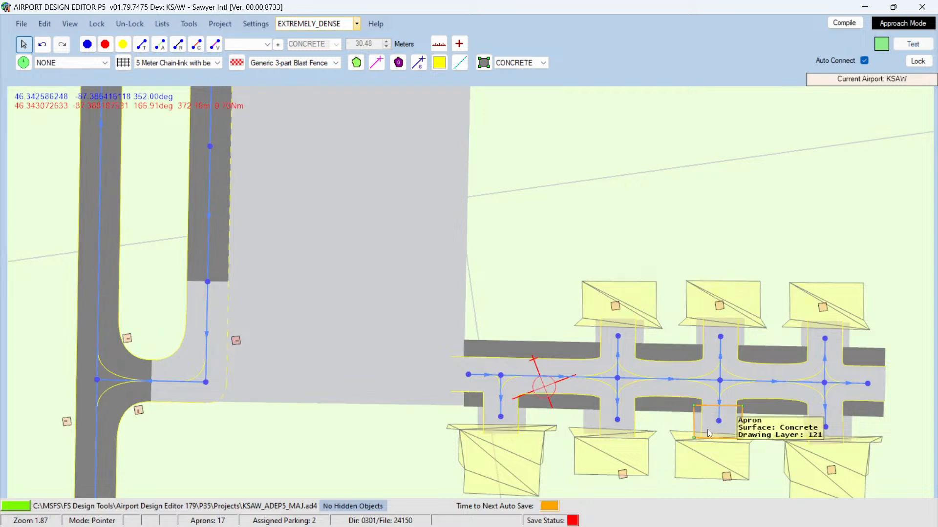
pyautogui.moveTo(719, 456); pyautogui.dragTo(724, 456)
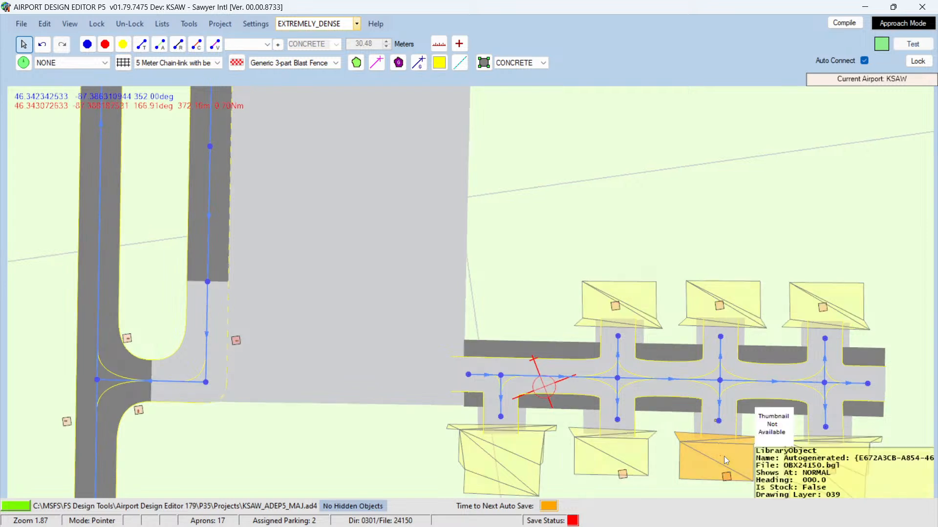
pyautogui.click(609, 423)
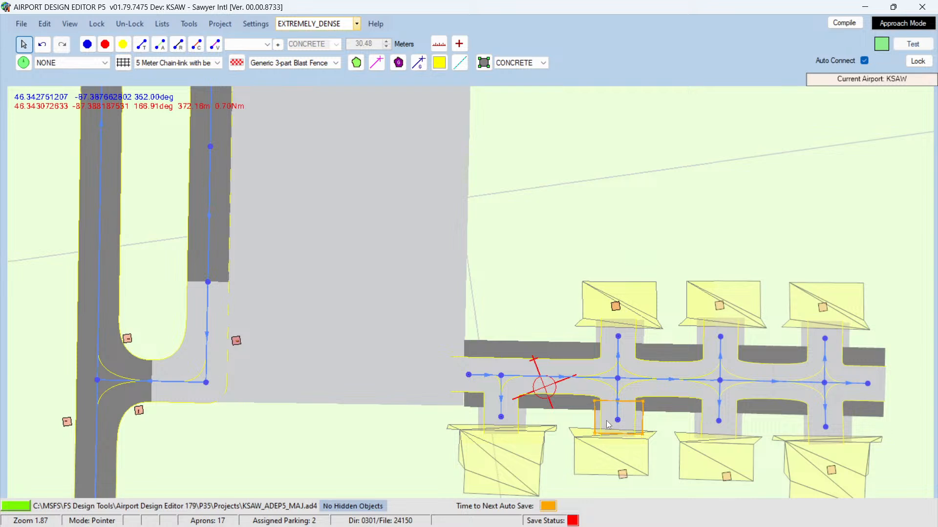
pyautogui.click(621, 455)
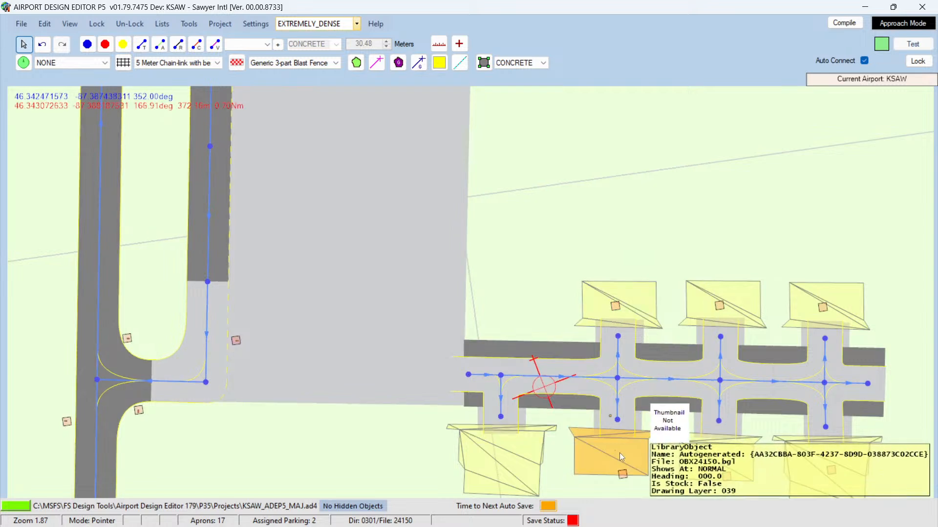
pyautogui.moveTo(620, 452); pyautogui.dragTo(627, 451)
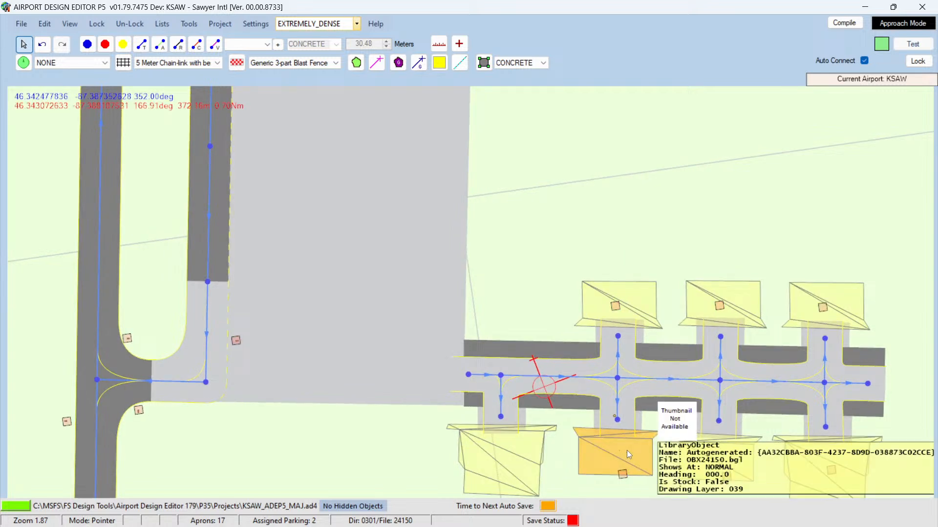
pyautogui.click(638, 420)
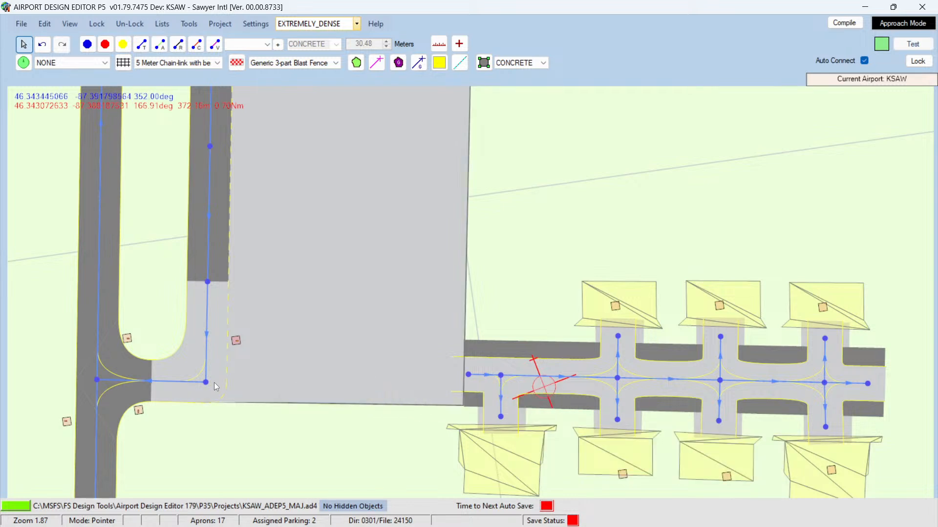
# Step: Draw a concrete taxi link from the western taxiway junction east to the start of the strip taxi link
pyautogui.click(141, 44)
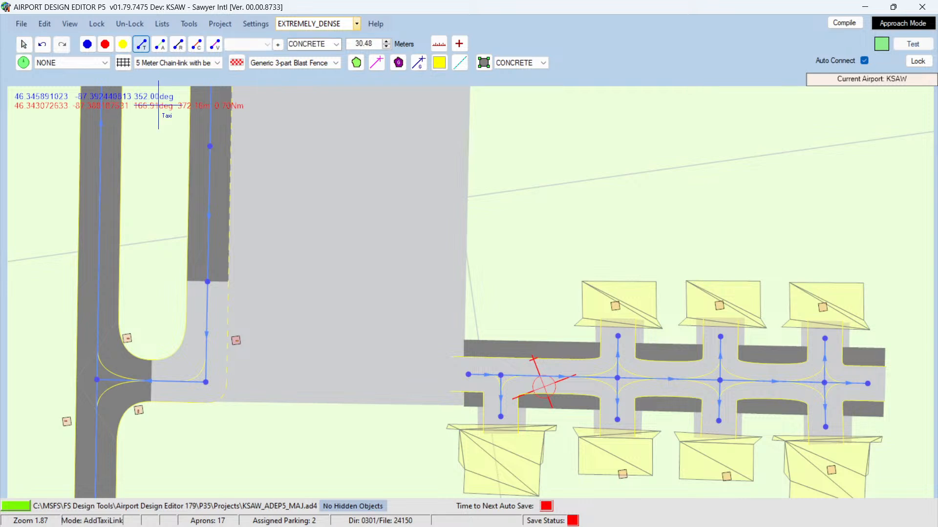
pyautogui.click(205, 365)
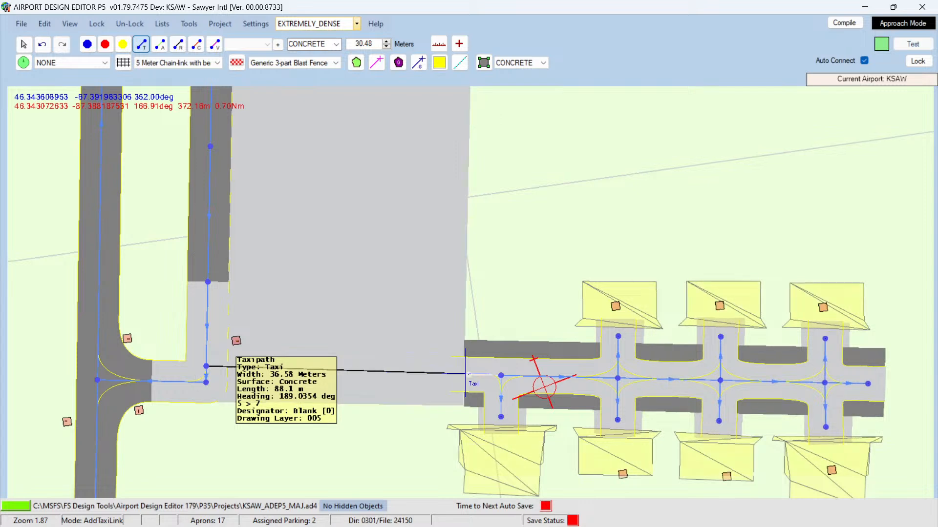
pyautogui.click(467, 373)
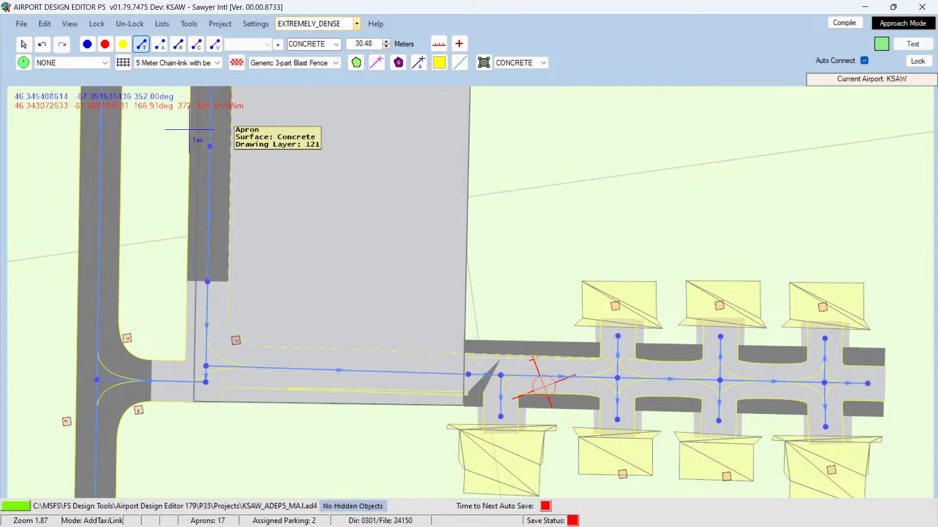
pyautogui.click(27, 44)
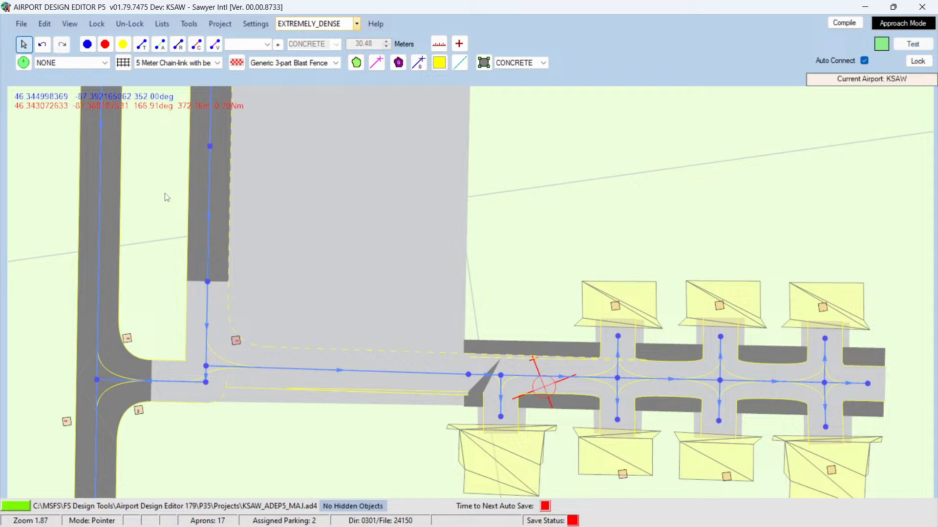
# Step: Set the designator of the new taxi link and the first short strip segment to D
pyautogui.doubleClick(301, 369)
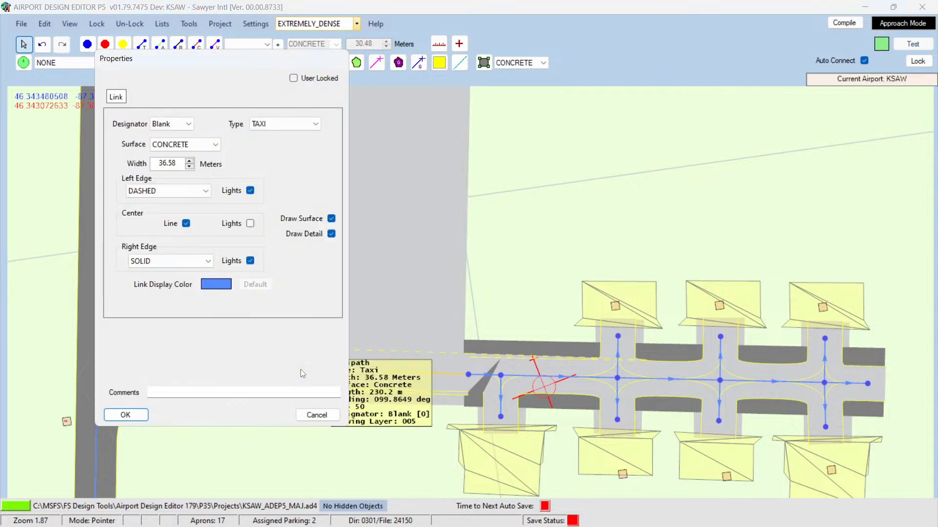
pyautogui.click(188, 125)
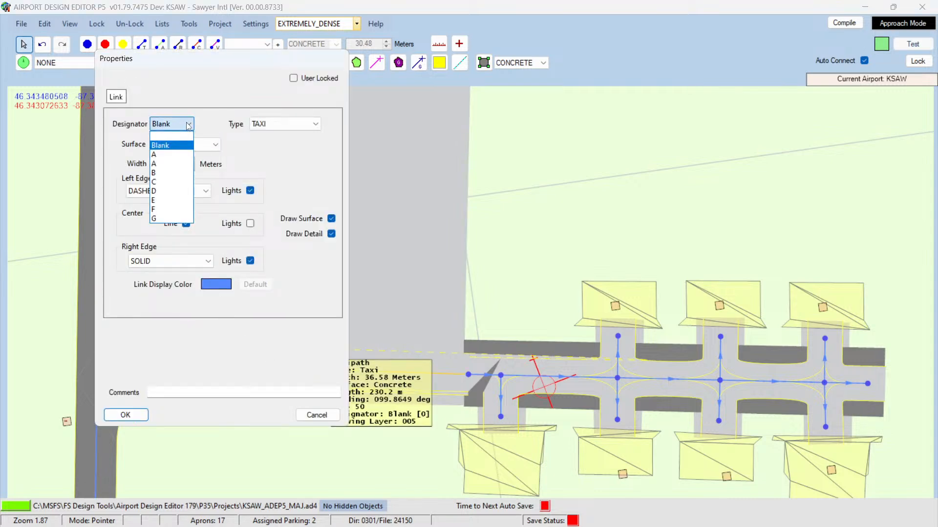
pyautogui.click(161, 192)
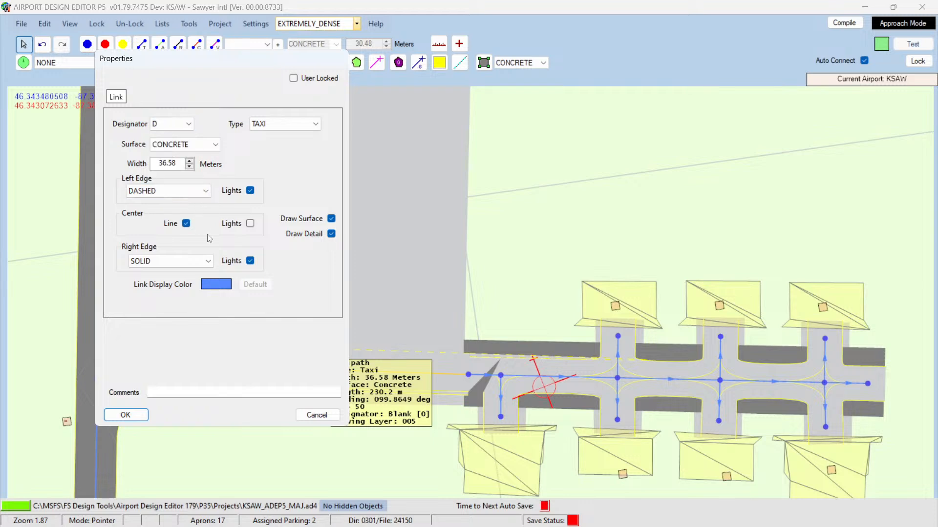
pyautogui.click(125, 415)
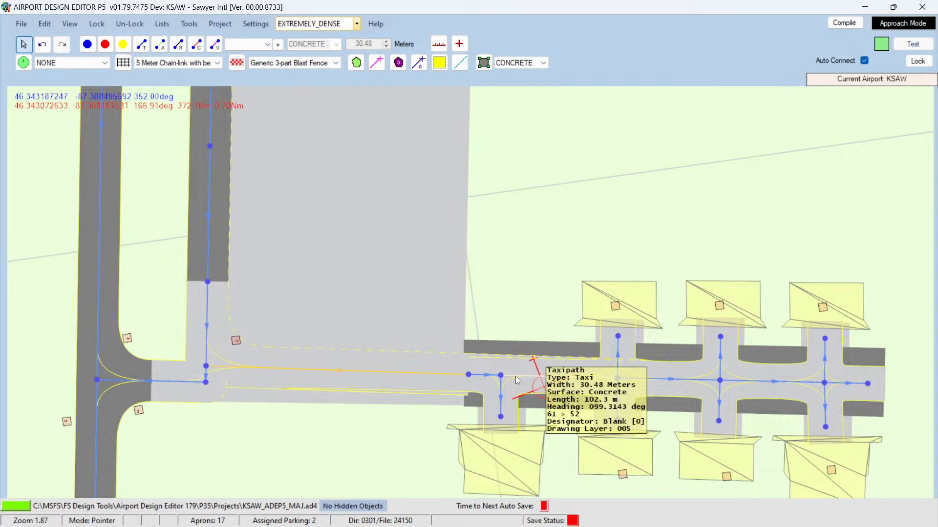
pyautogui.doubleClick(488, 375)
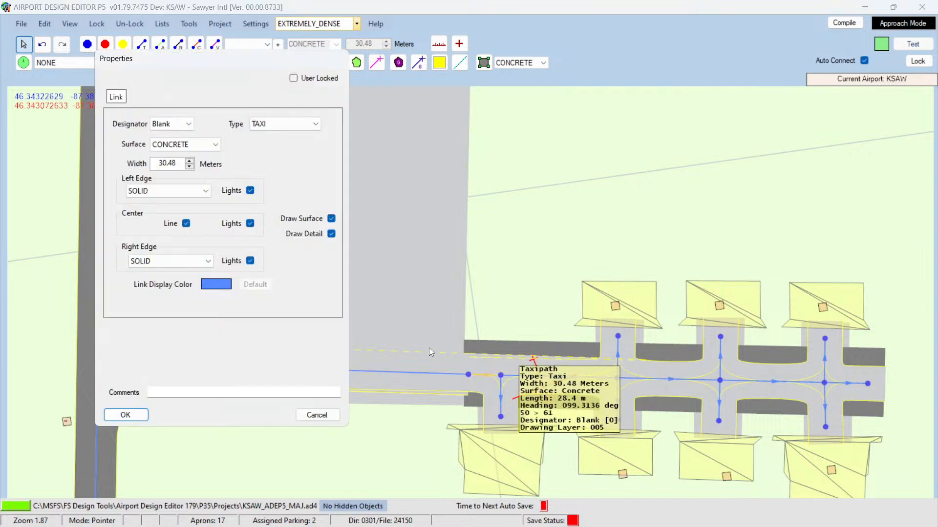
pyautogui.click(187, 124)
pyautogui.click(164, 192)
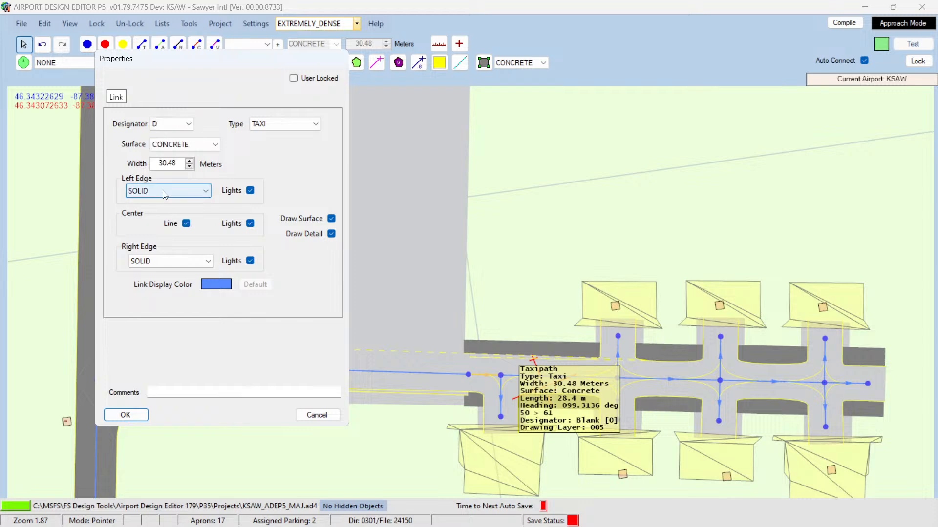
pyautogui.click(126, 415)
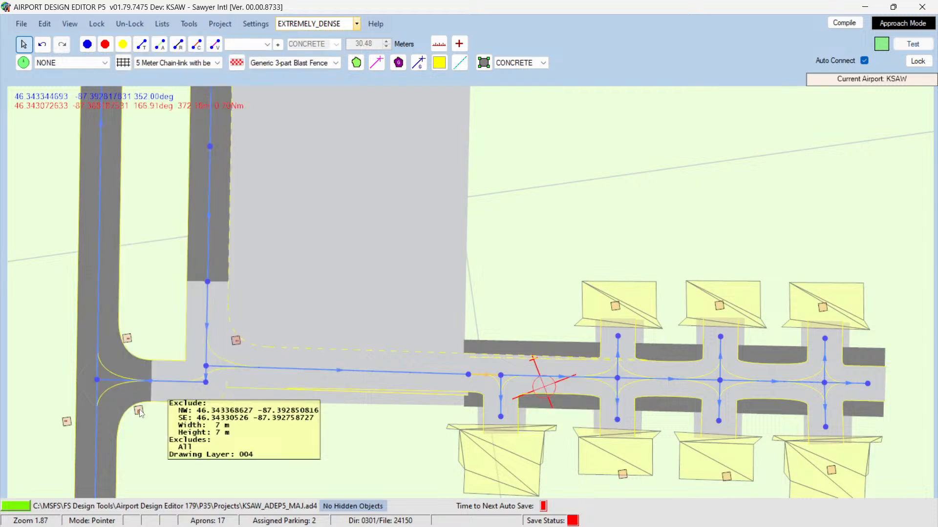
# Step: Set the designator of the next two strip taxi link segments to D
pyautogui.doubleClick(593, 378)
pyautogui.click(185, 124)
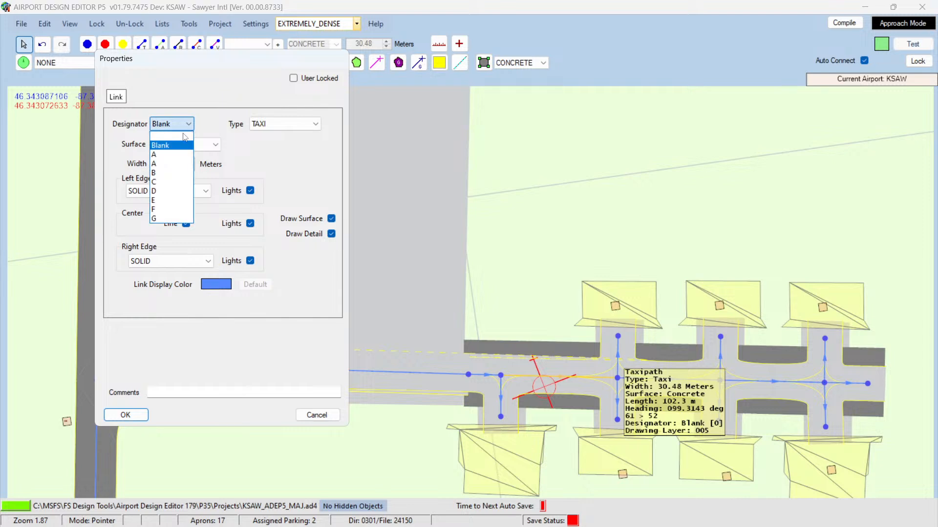
pyautogui.click(169, 172)
pyautogui.click(134, 415)
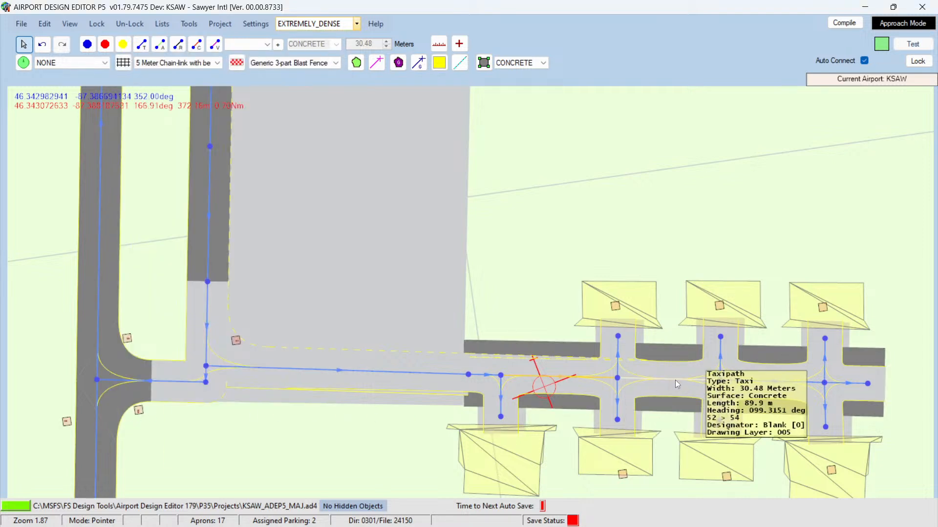
pyautogui.doubleClick(675, 380)
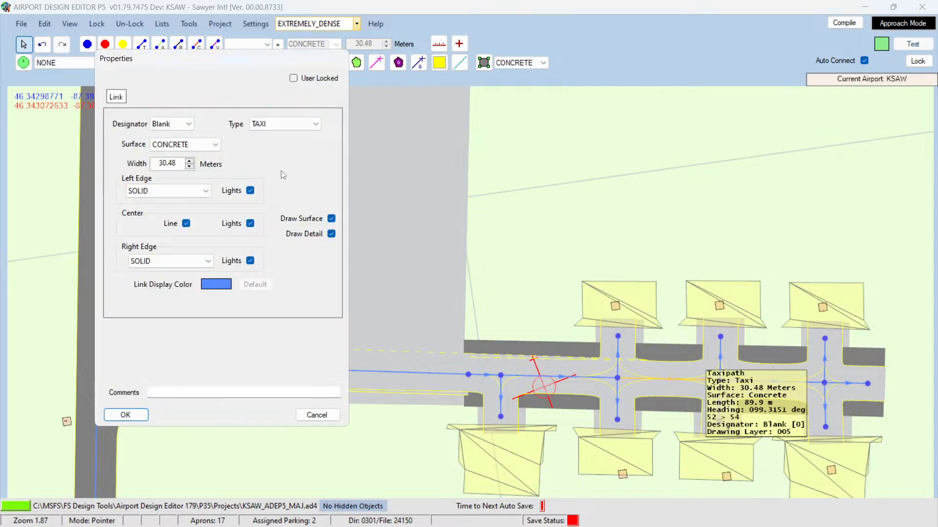
pyautogui.click(190, 123)
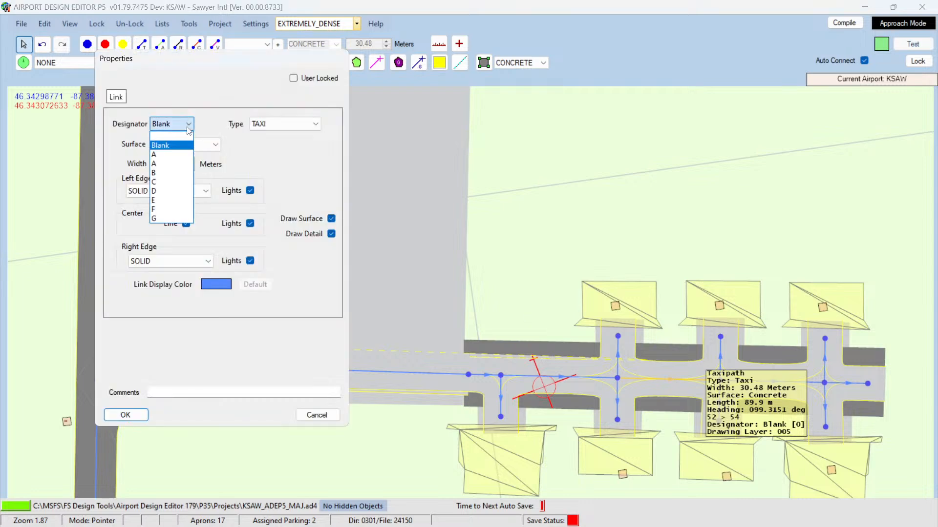
pyautogui.click(161, 193)
pyautogui.click(125, 414)
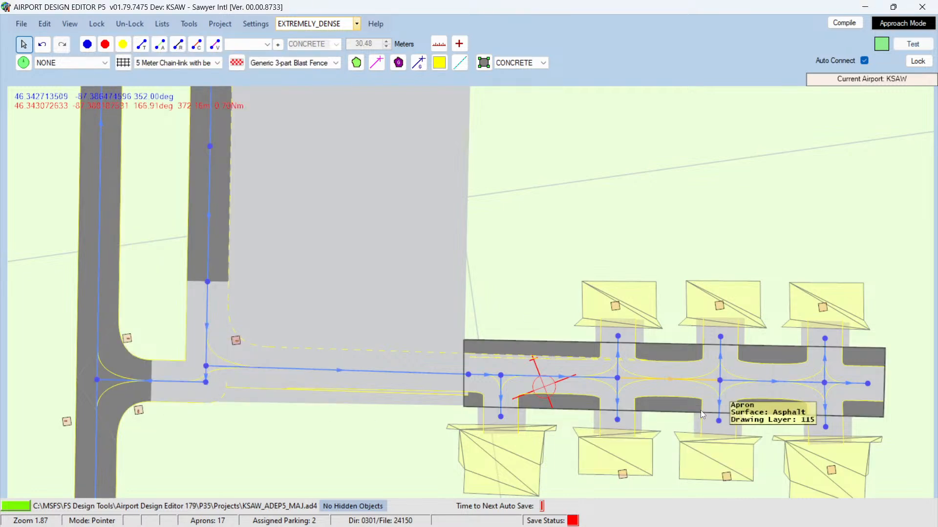
# Step: Set the designator of the last two strip taxi link segments, up to the east end, to D
pyautogui.doubleClick(743, 382)
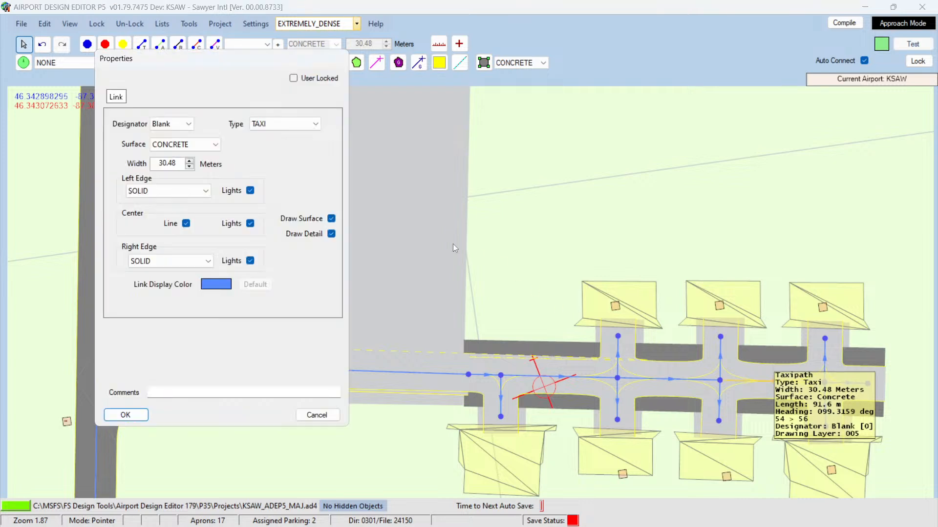
pyautogui.click(189, 124)
pyautogui.click(171, 172)
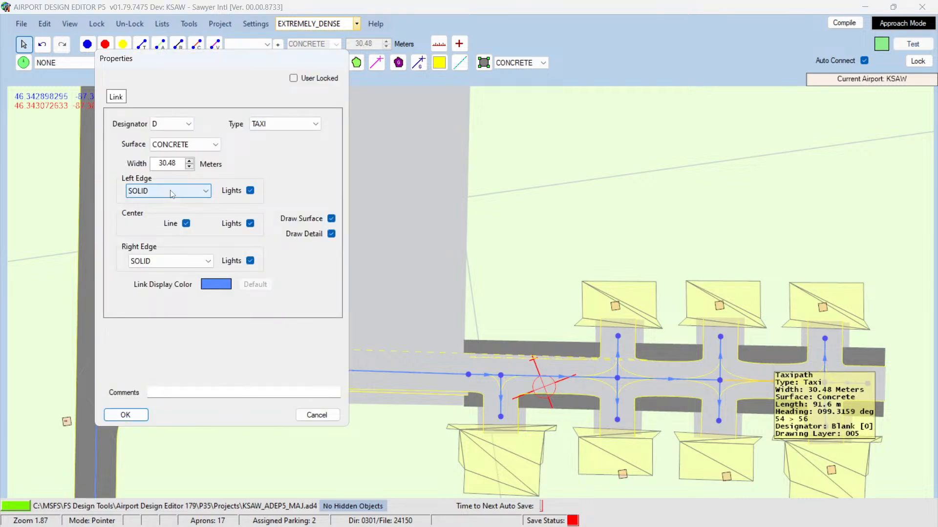
pyautogui.click(140, 414)
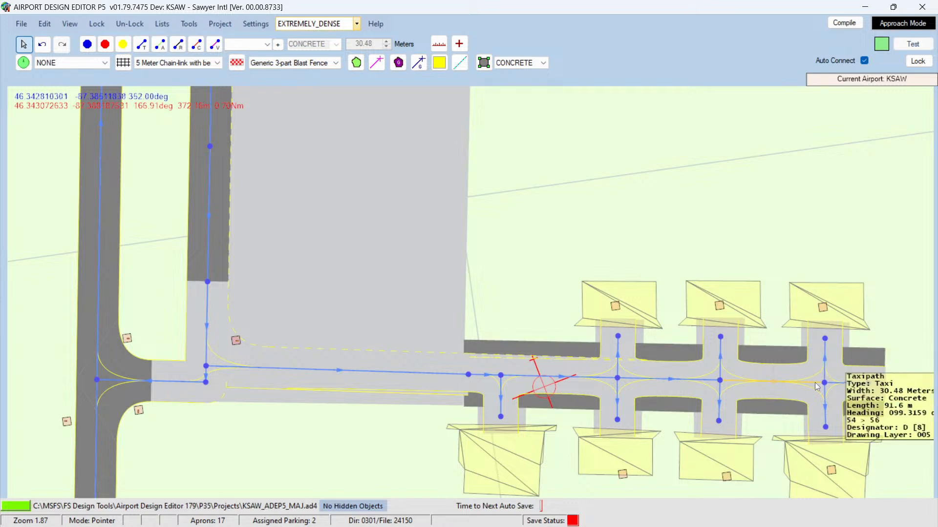
pyautogui.doubleClick(838, 383)
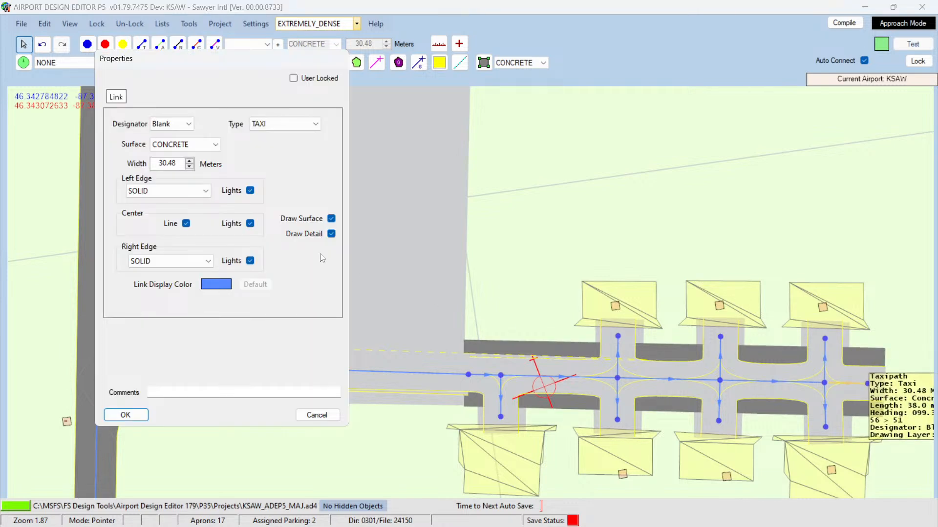
pyautogui.click(190, 125)
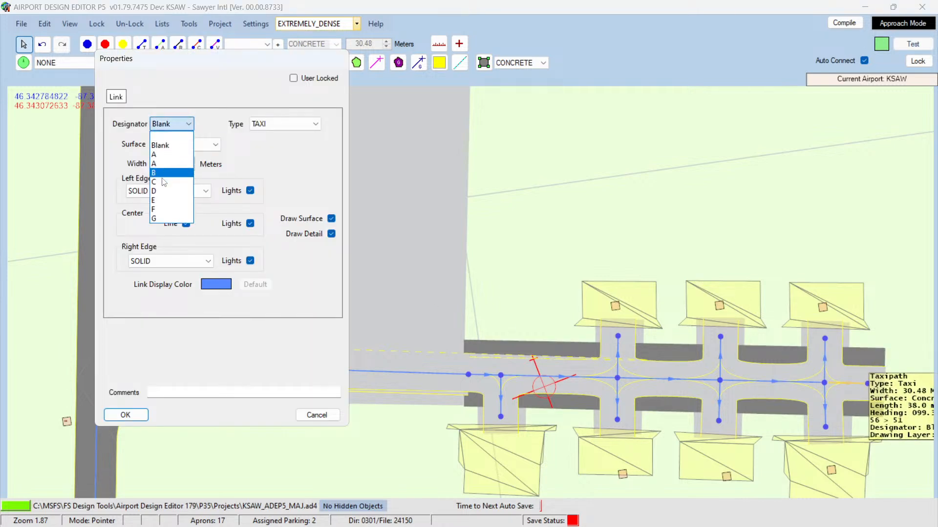
pyautogui.click(167, 189)
pyautogui.click(126, 415)
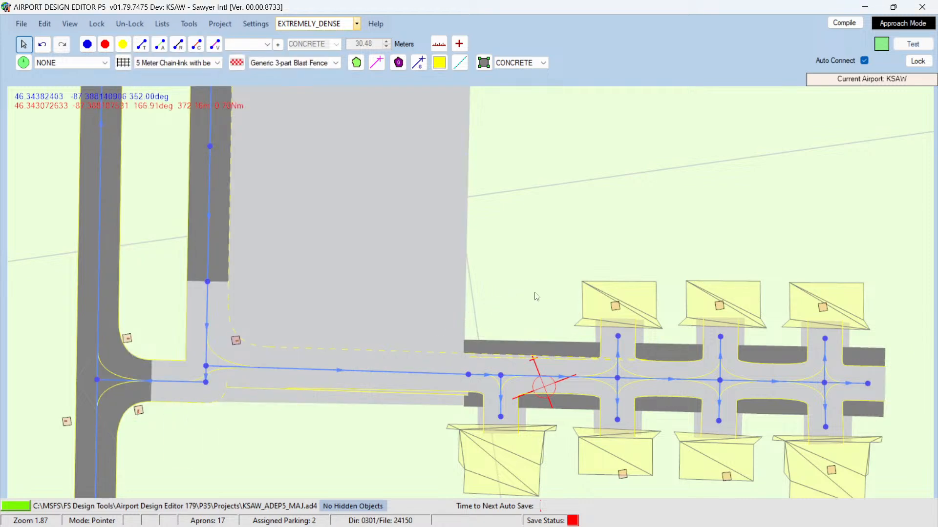
# Step: Switch to Google Maps in the browser and zoom into the satellite view of the hangar area
pyautogui.scroll(-2, 522, 293)
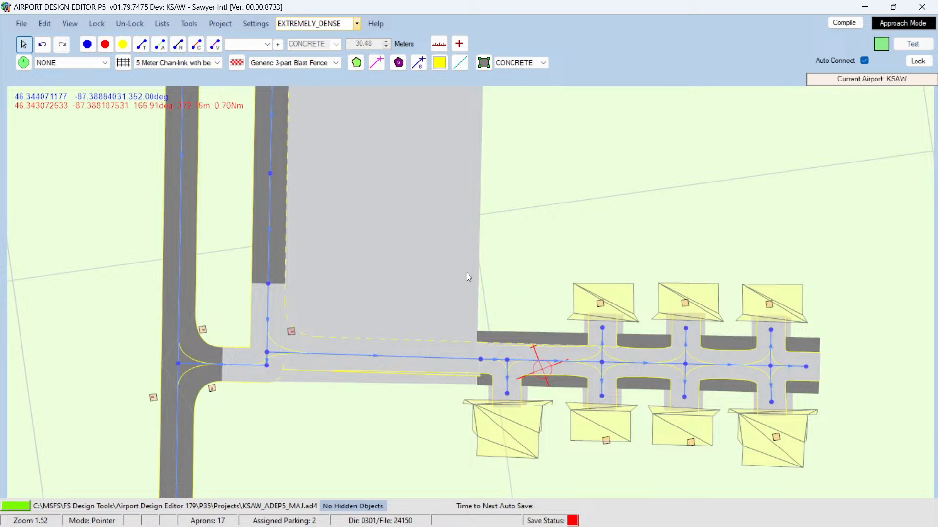
pyautogui.moveTo(2, 526)
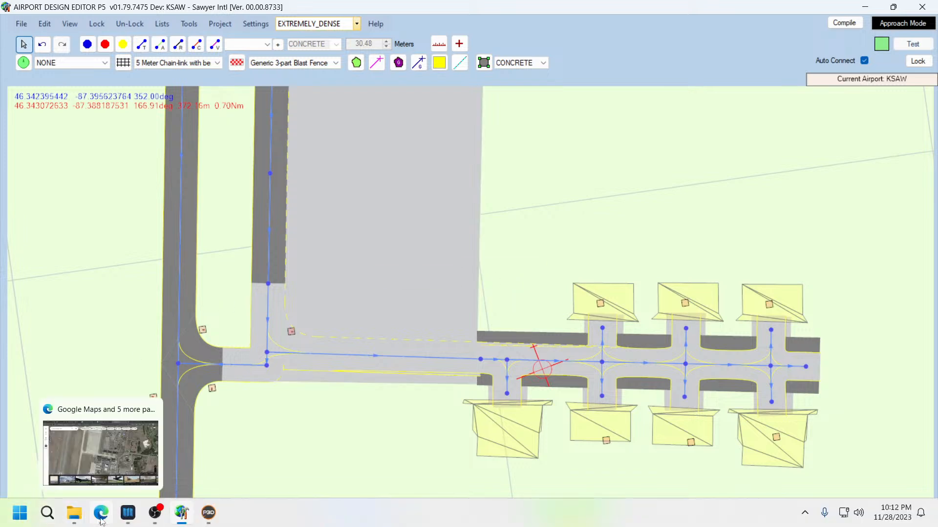
pyautogui.moveTo(124, 519)
pyautogui.click(100, 516)
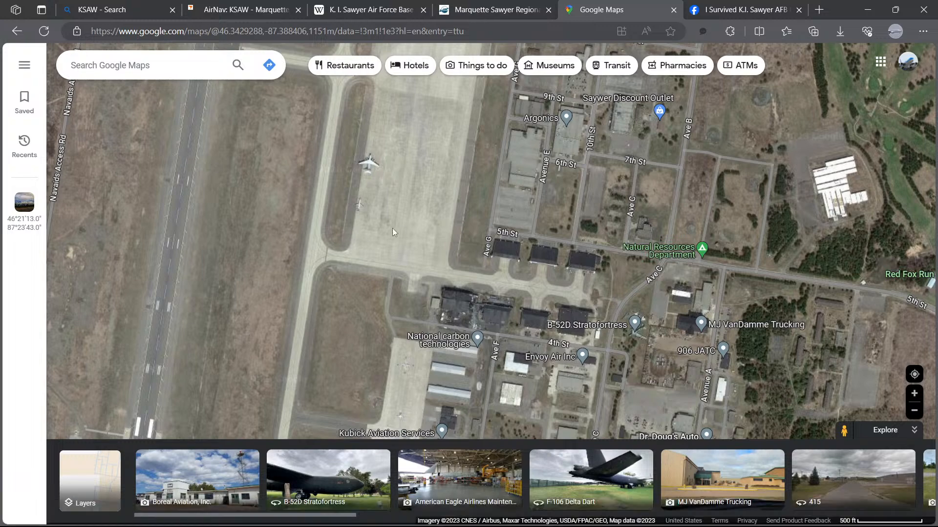
pyautogui.scroll(1, 399, 227)
pyautogui.scroll(2, 427, 223)
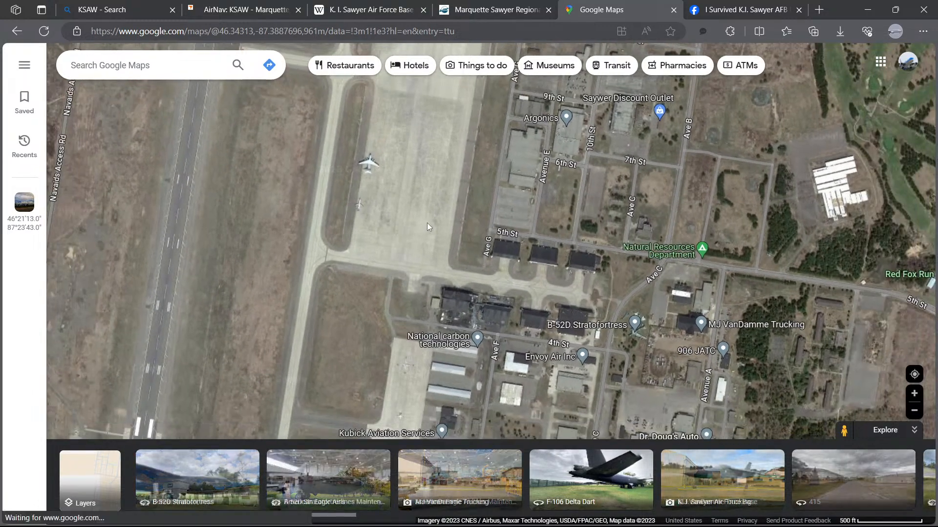
pyautogui.scroll(-1, 423, 219)
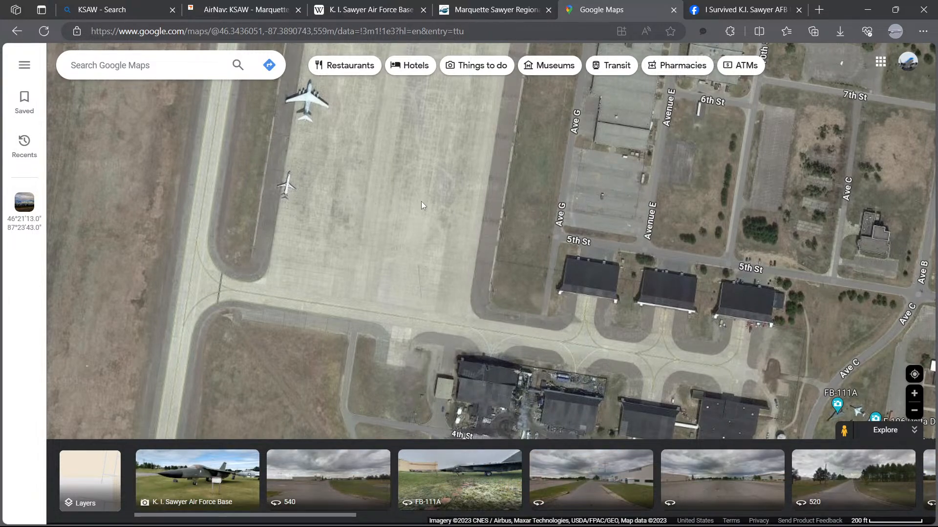
# Step: Examine the satellite imagery of the apron and buildings north of the hangars, then switch back to Airport Design Editor
pyautogui.scroll(2, 437, 210)
pyautogui.scroll(1, 449, 202)
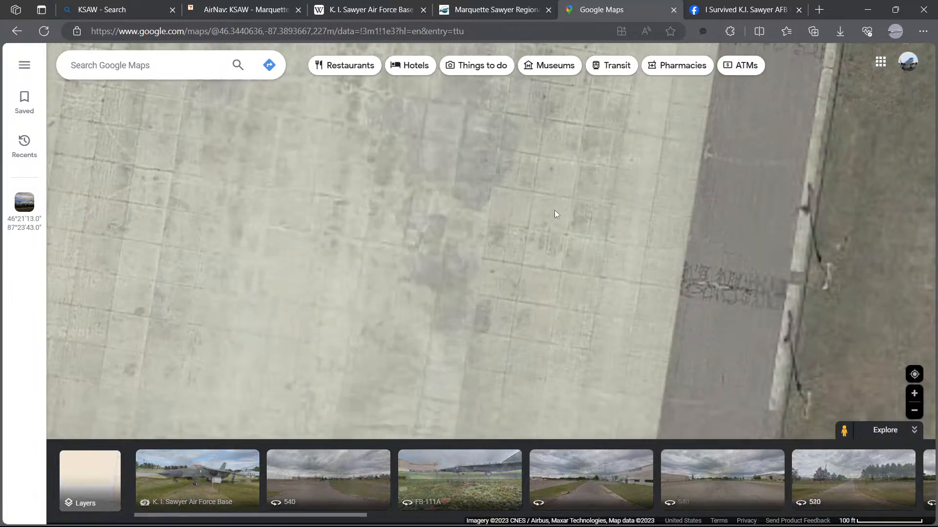
pyautogui.scroll(-2, 567, 204)
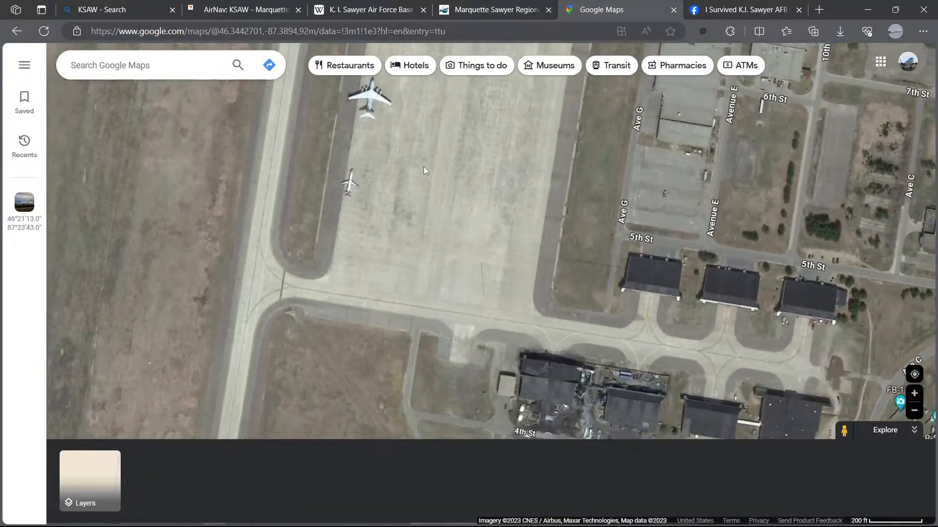
pyautogui.moveTo(424, 171)
pyautogui.mouseDown()
pyautogui.moveTo(410, 199)
pyautogui.moveTo(389, 356)
pyautogui.mouseUp()
pyautogui.moveTo(441, 221)
pyautogui.mouseDown()
pyautogui.moveTo(399, 356)
pyautogui.moveTo(434, 262)
pyautogui.moveTo(423, 347)
pyautogui.moveTo(394, 185)
pyautogui.mouseUp()
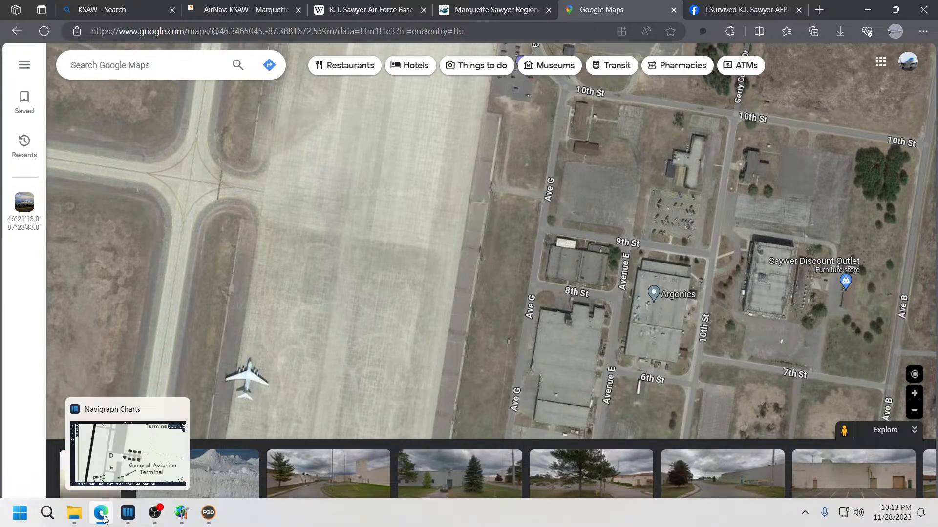
pyautogui.moveTo(101, 517)
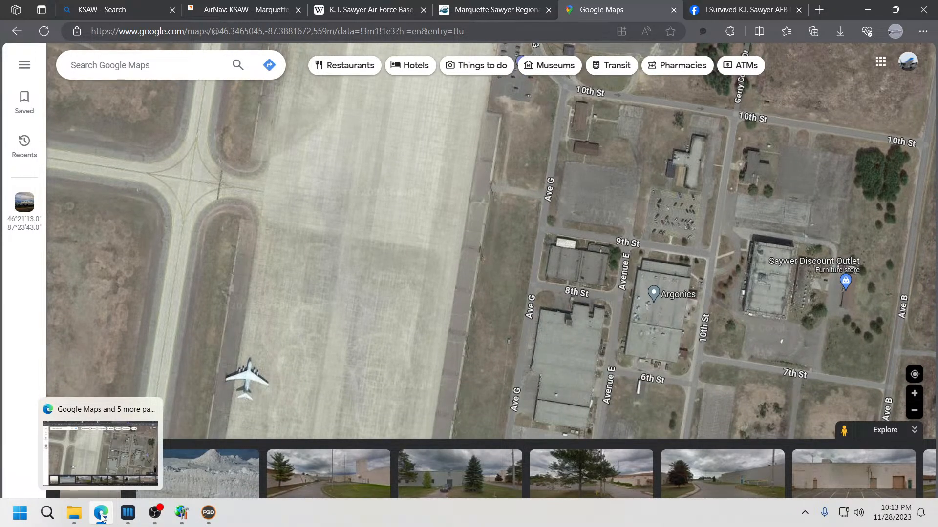
pyautogui.click(181, 512)
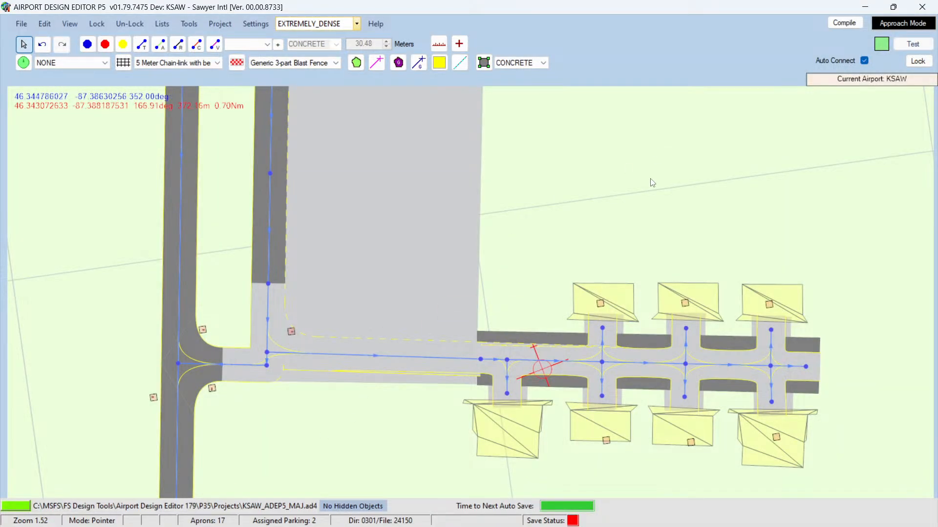
# Step: Copy the asphalt apron strip along the hangar row and paste a copy into the open area north of it
pyautogui.rightClick(563, 340)
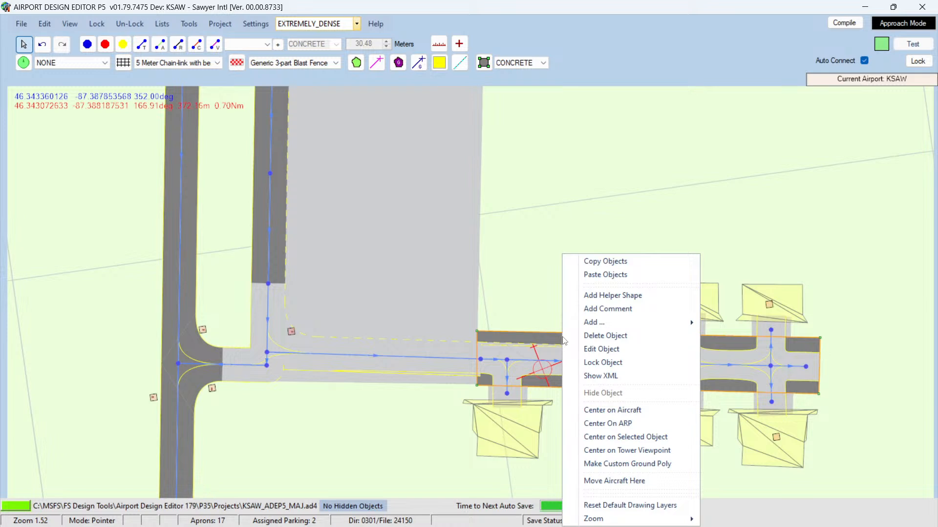
pyautogui.click(593, 266)
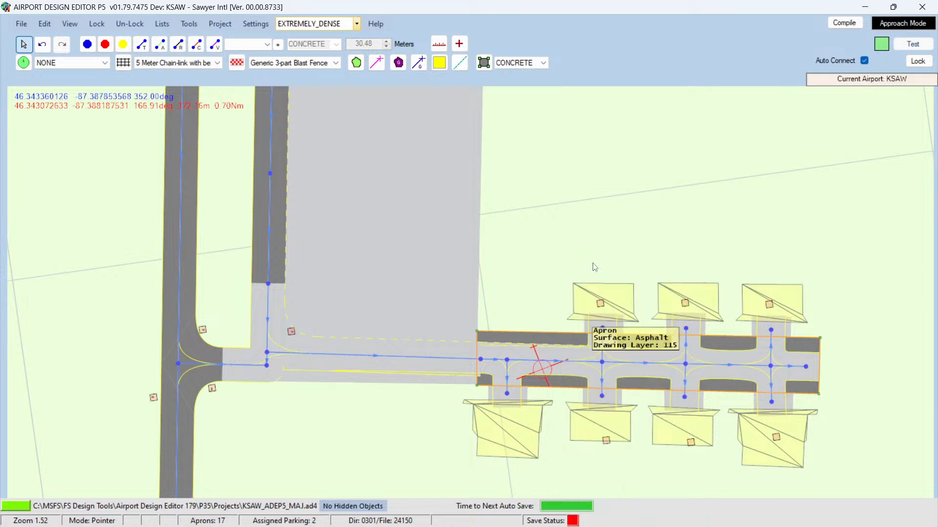
pyautogui.rightClick(574, 177)
pyautogui.click(600, 184)
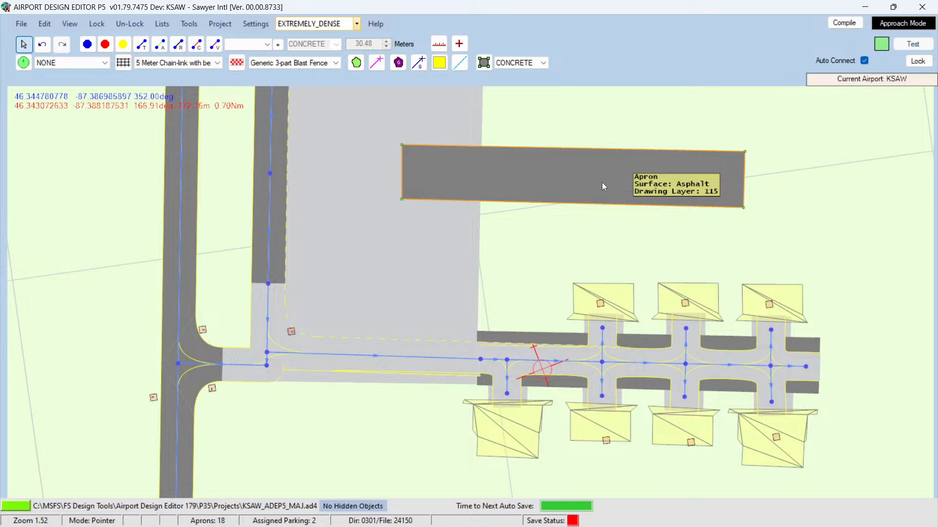
# Step: Move the pasted asphalt apron north-east so it sits above the hangar row
pyautogui.scroll(-4, 545, 191)
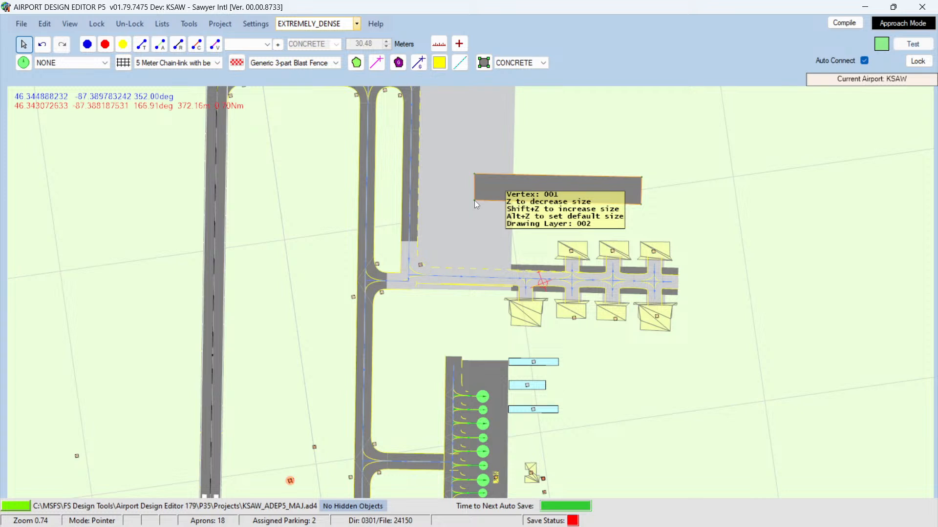
pyautogui.rightClick(499, 191)
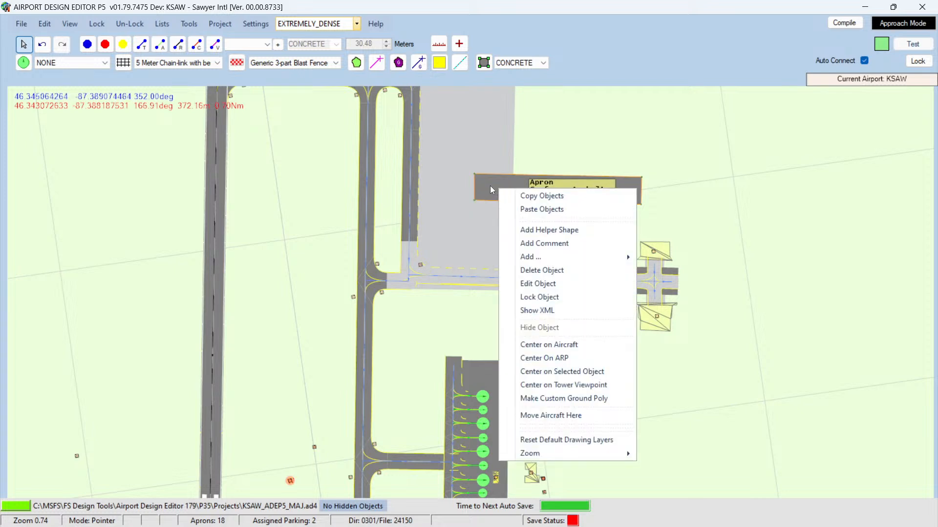
pyautogui.click(491, 186)
pyautogui.moveTo(620, 187); pyautogui.dragTo(703, 166)
pyautogui.scroll(-2, 693, 171)
pyautogui.scroll(2, 694, 171)
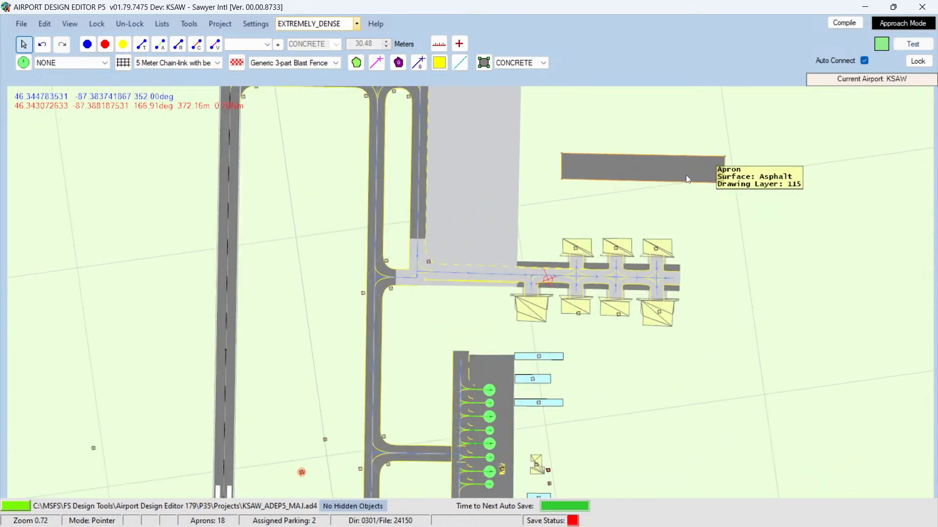
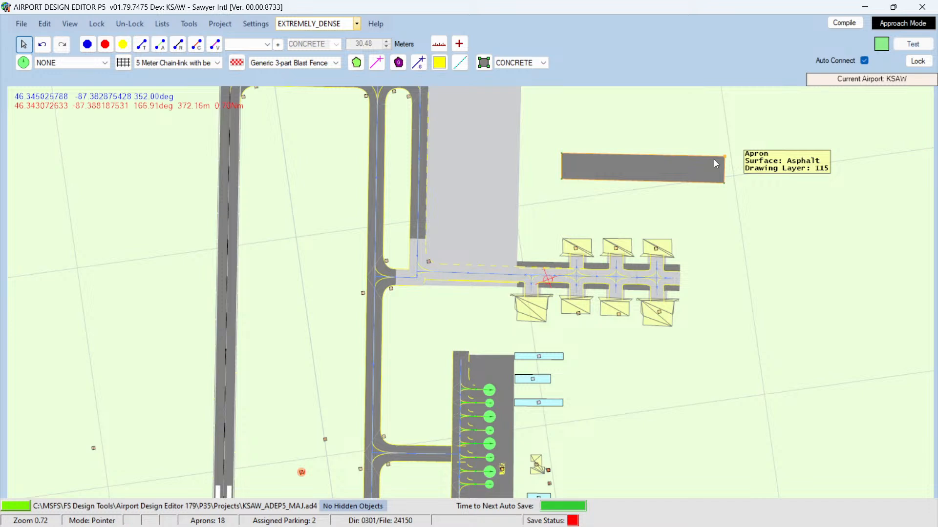
pyautogui.click(692, 173)
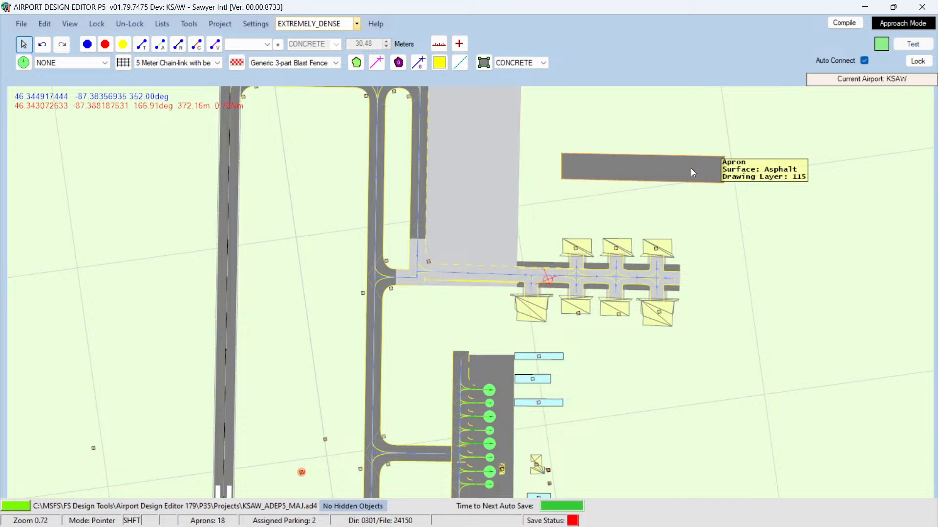
pyautogui.click(692, 169)
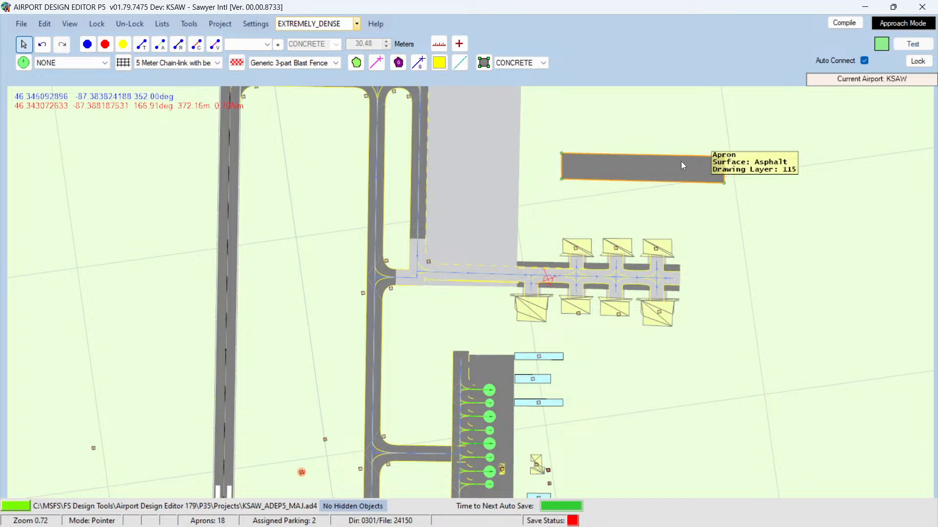
pyautogui.doubleClick(681, 161)
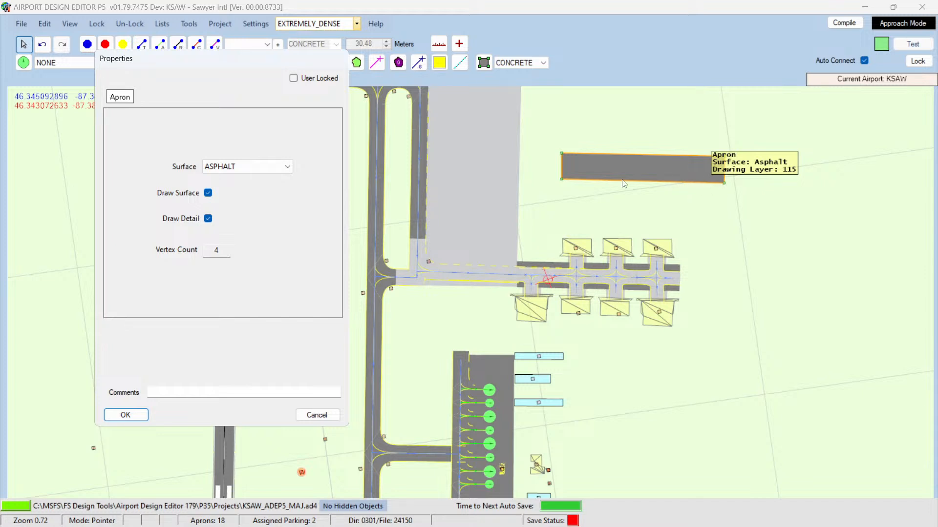
pyautogui.click(315, 416)
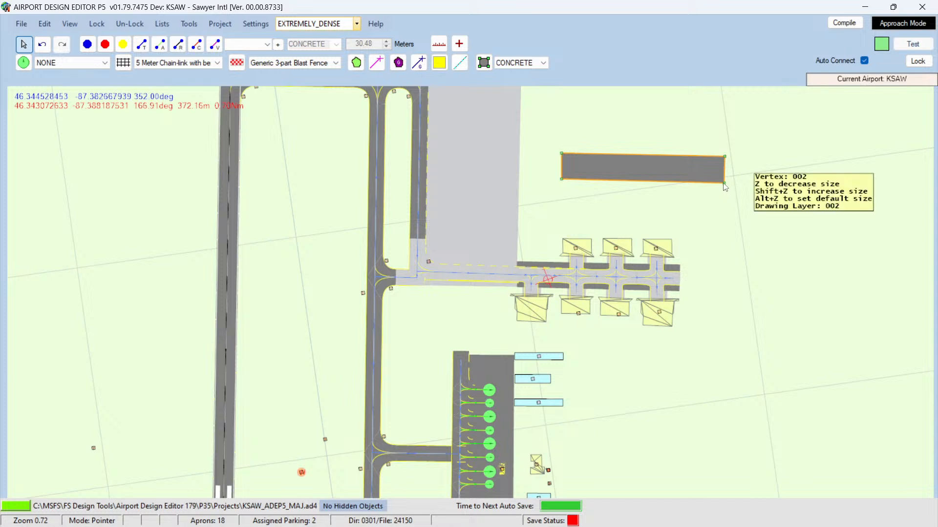
# Step: Drag the pasted asphalt apron's eastern vertices west to reshape it into a narrow north-south strip
pyautogui.moveTo(726, 184); pyautogui.dragTo(571, 183)
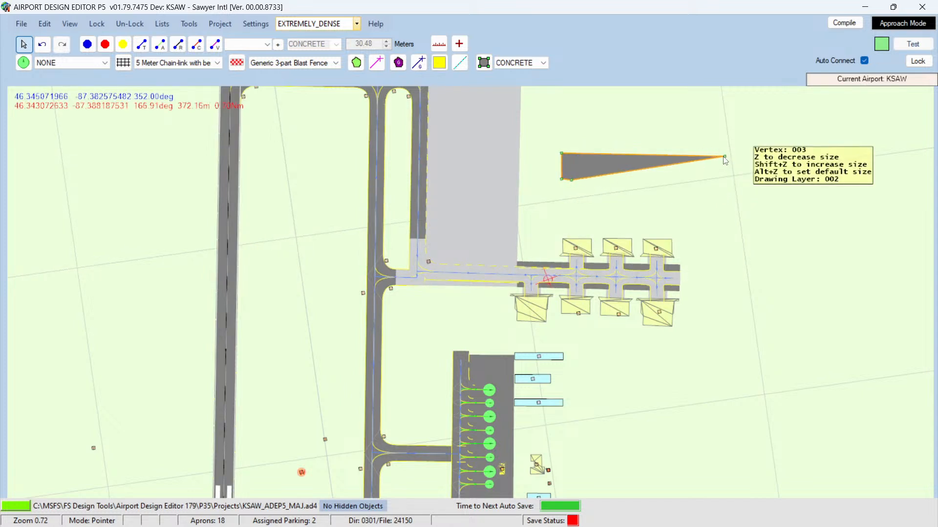
pyautogui.moveTo(725, 158); pyautogui.dragTo(569, 104)
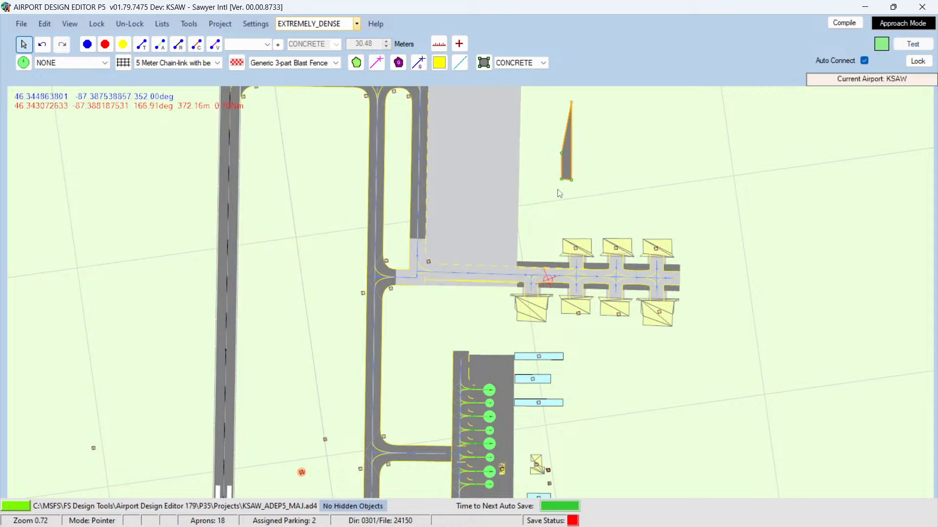
pyautogui.scroll(3, 564, 183)
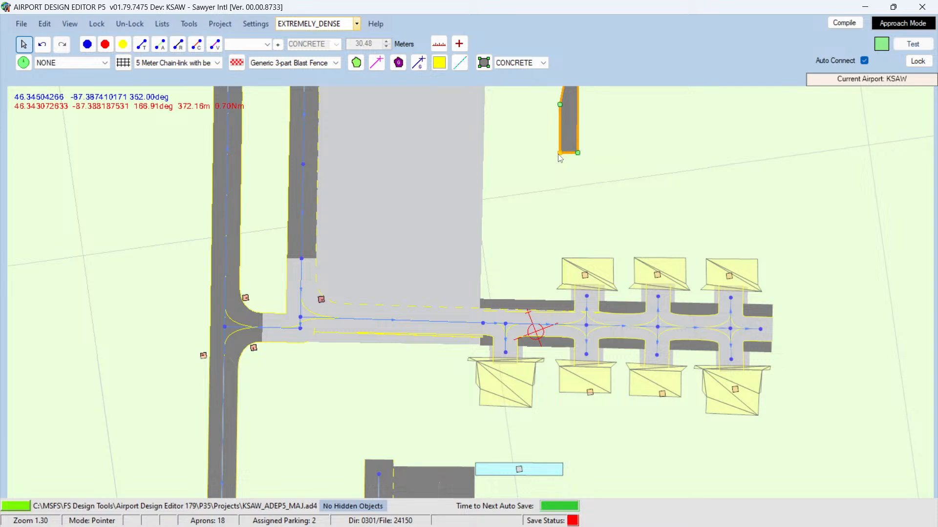
pyautogui.moveTo(559, 155); pyautogui.dragTo(565, 160)
pyautogui.scroll(-2, 551, 200)
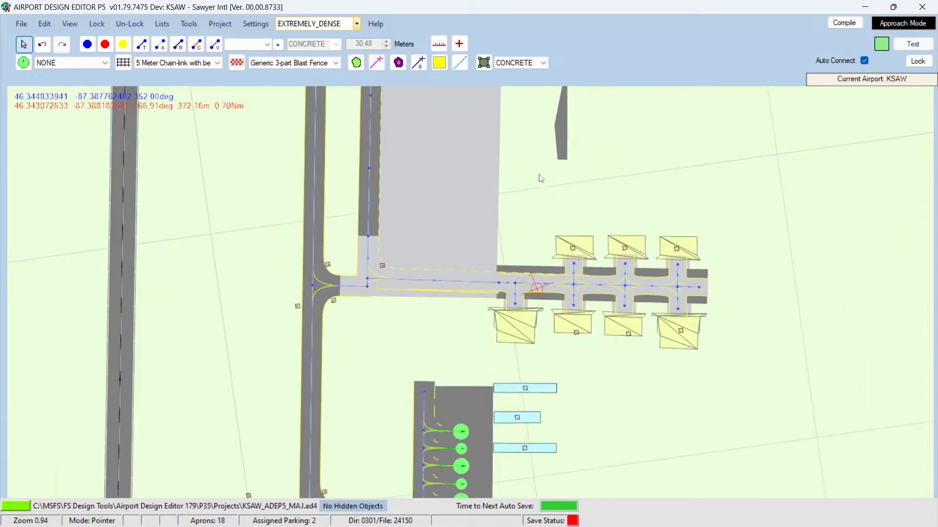
# Step: Straighten the strip's remaining slanted vertex so both long edges run vertically
pyautogui.press('Up')
pyautogui.press('Up')
pyautogui.press('Up')
pyautogui.press('Up')
pyautogui.press('Up')
pyautogui.press('Up')
pyautogui.press('Up')
pyautogui.press('Up')
pyautogui.press('Up')
pyautogui.press('Up')
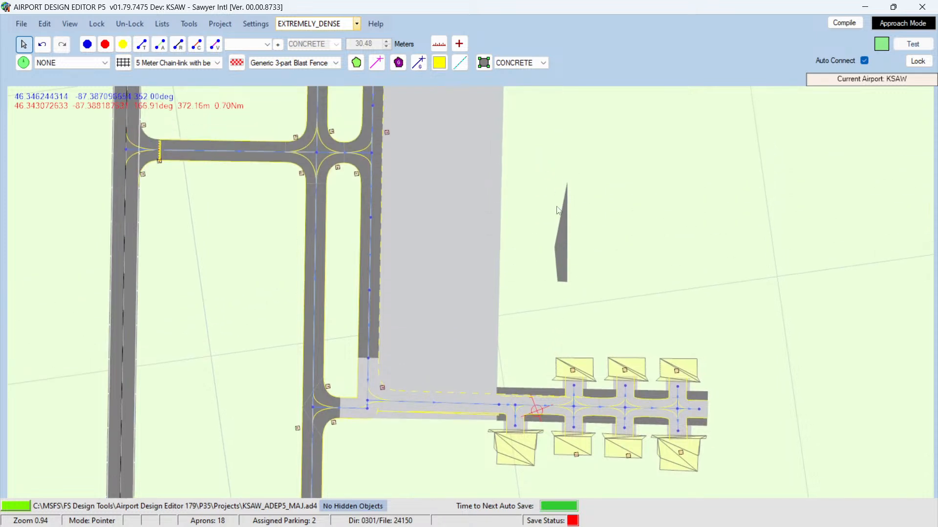
pyautogui.click(560, 247)
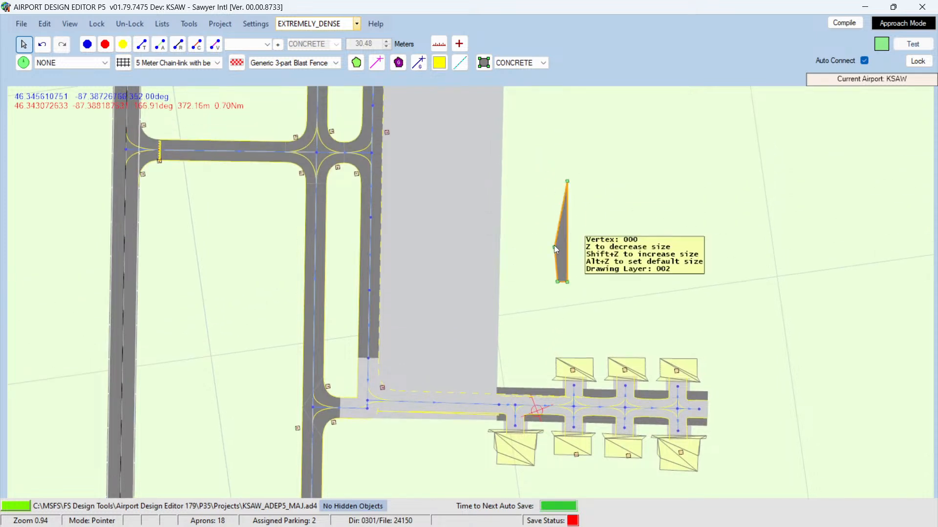
pyautogui.moveTo(554, 245); pyautogui.dragTo(558, 179)
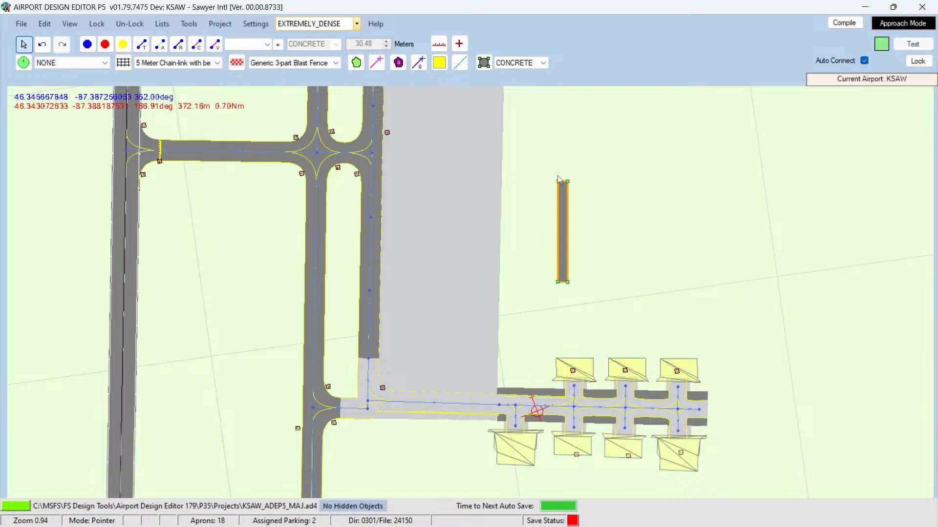
pyautogui.click(537, 227)
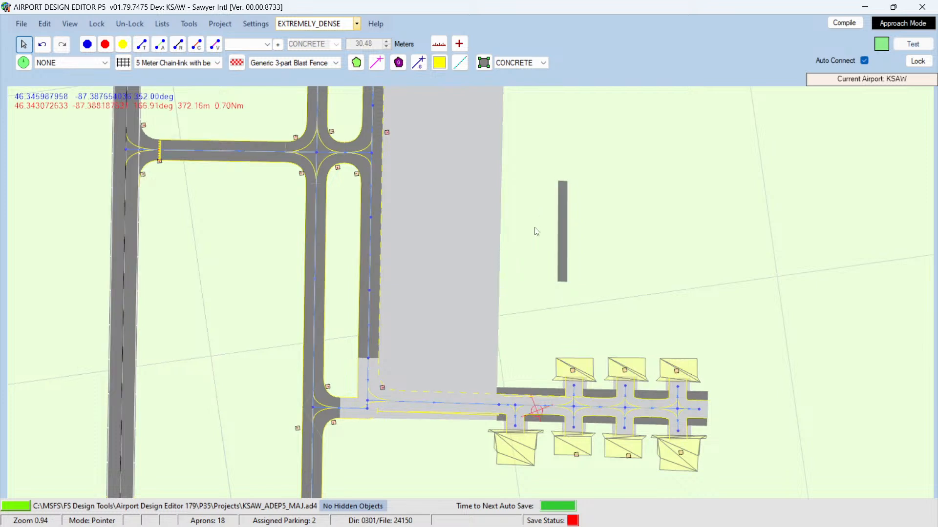
# Step: Move the asphalt strip south-west so it lines the concrete apron's east edge down to the hangar taxiway
pyautogui.click(562, 239)
pyautogui.moveTo(559, 245); pyautogui.dragTo(499, 349)
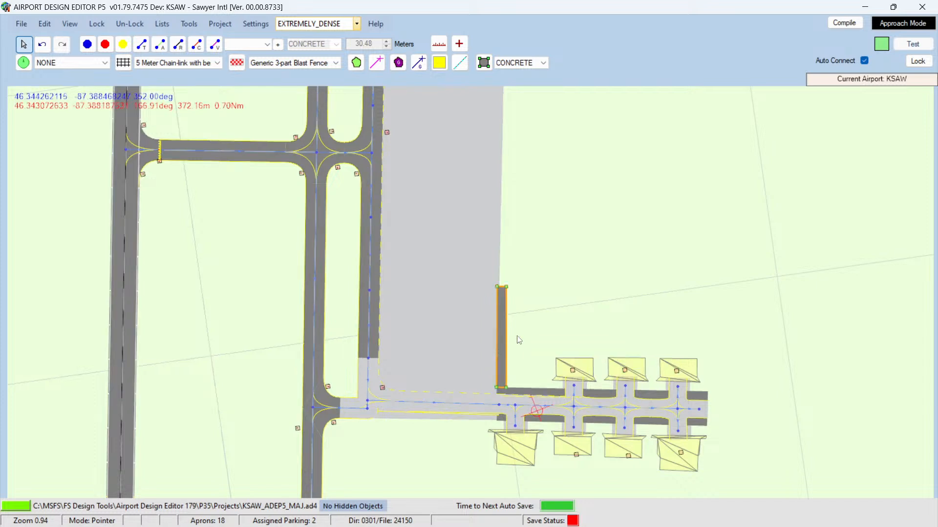
pyautogui.click(549, 317)
pyautogui.click(499, 341)
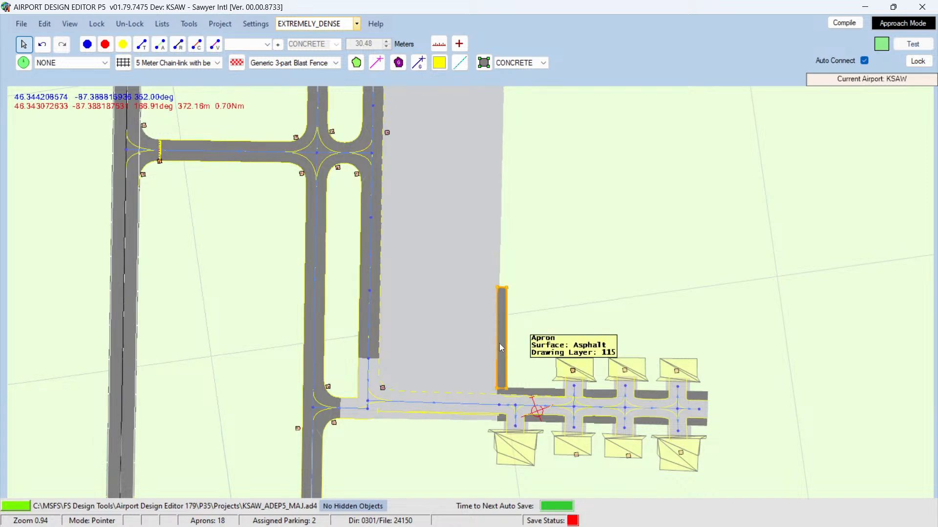
pyautogui.click(543, 324)
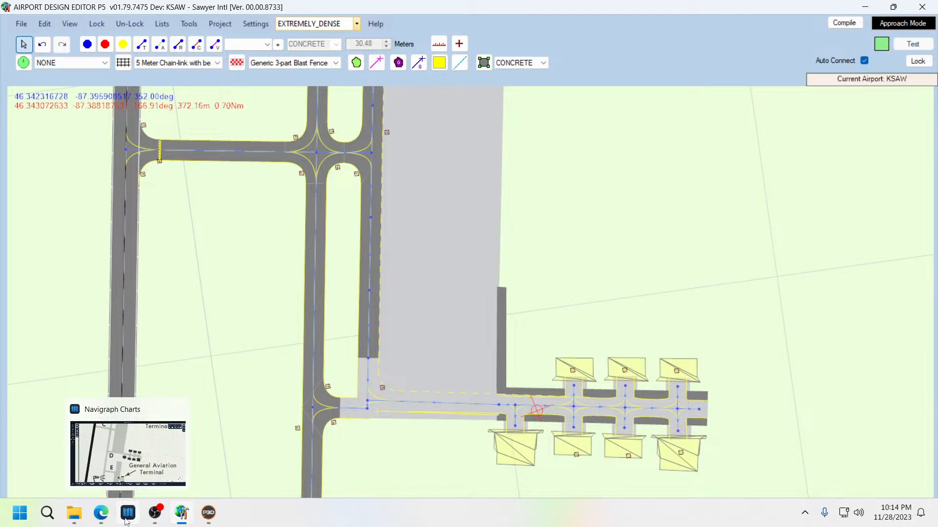
# Step: Check the satellite view of the apron's eastern edge in the browser, then return to the editor
pyautogui.click(101, 519)
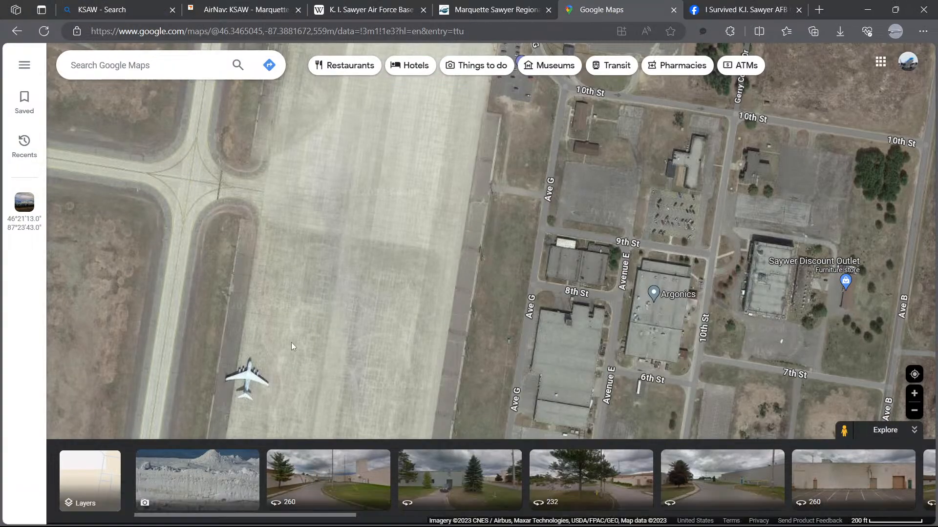
pyautogui.scroll(-4, 308, 329)
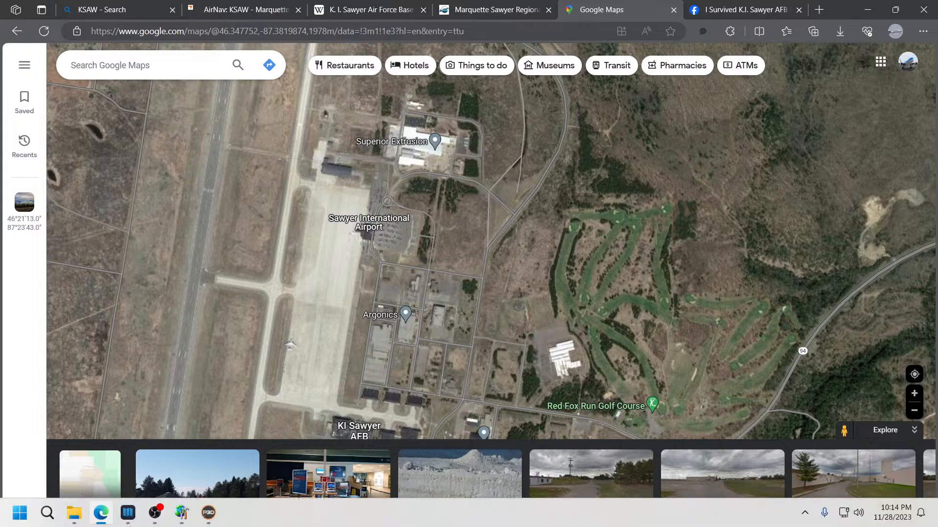
pyautogui.moveTo(124, 518)
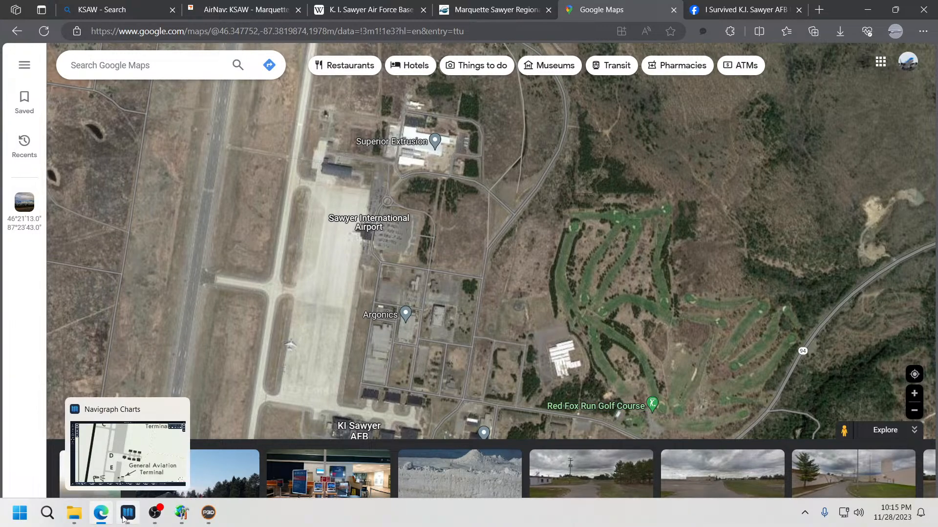
pyautogui.click(182, 512)
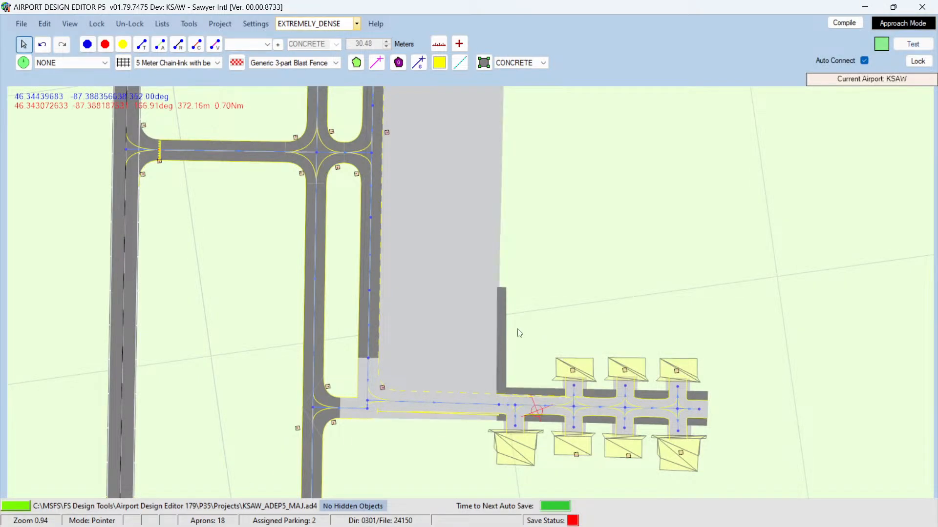
# Step: Copy the asphalt strip and paste a copy directly north of it, aligned end to end
pyautogui.click(505, 335)
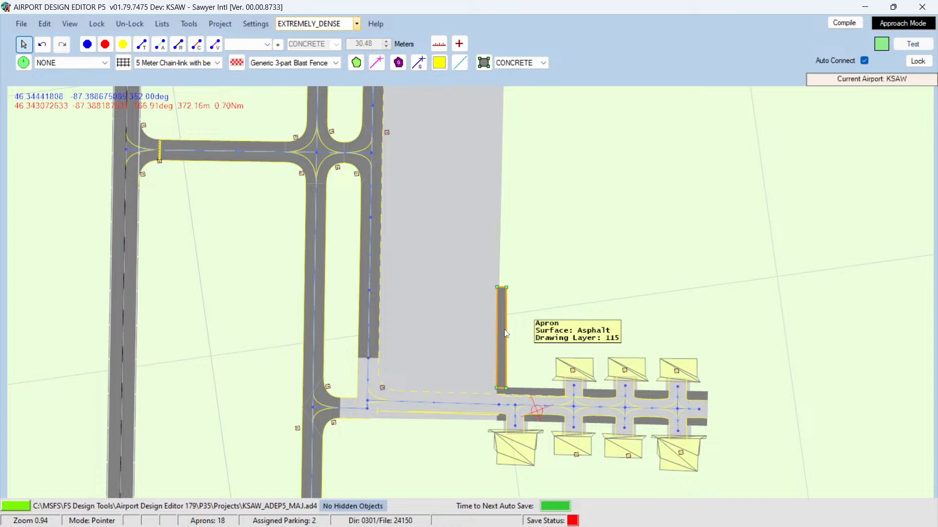
pyautogui.rightClick(505, 334)
pyautogui.click(511, 259)
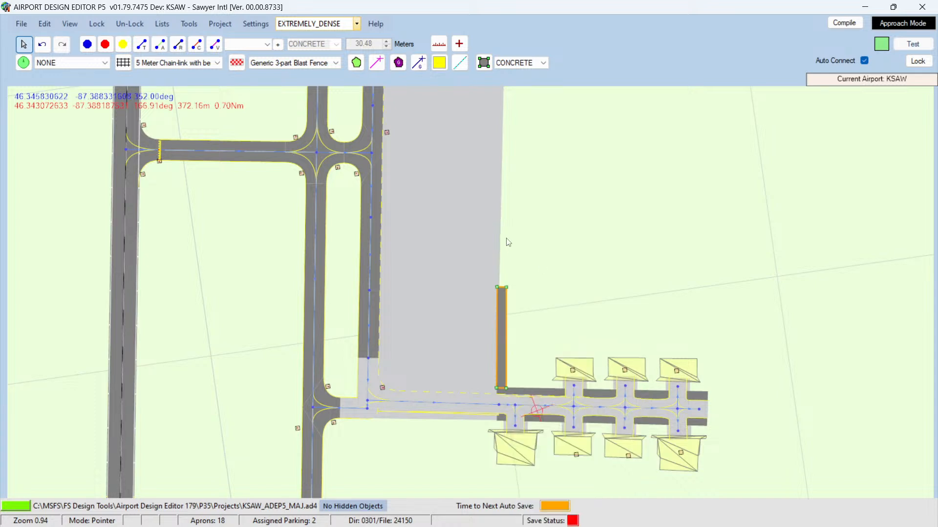
pyautogui.rightClick(504, 213)
pyautogui.click(529, 219)
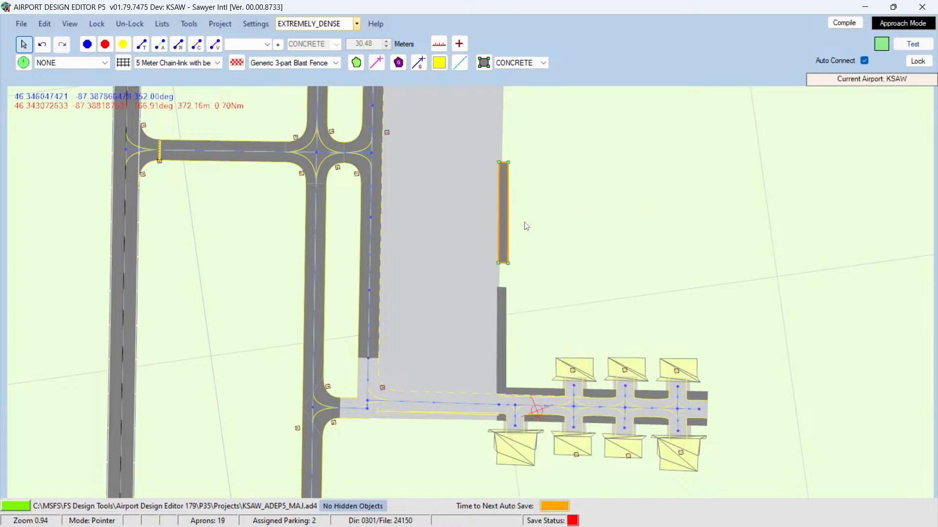
pyautogui.moveTo(503, 233); pyautogui.dragTo(504, 261)
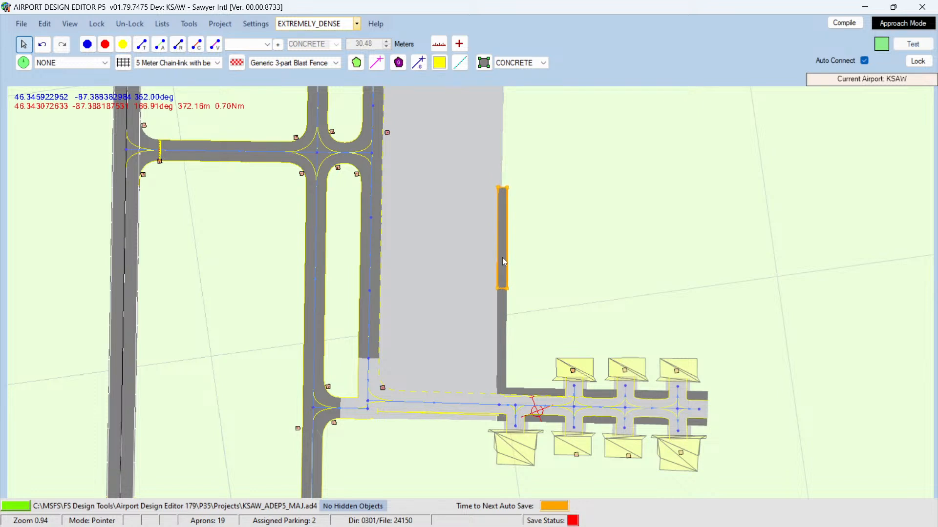
pyautogui.click(540, 251)
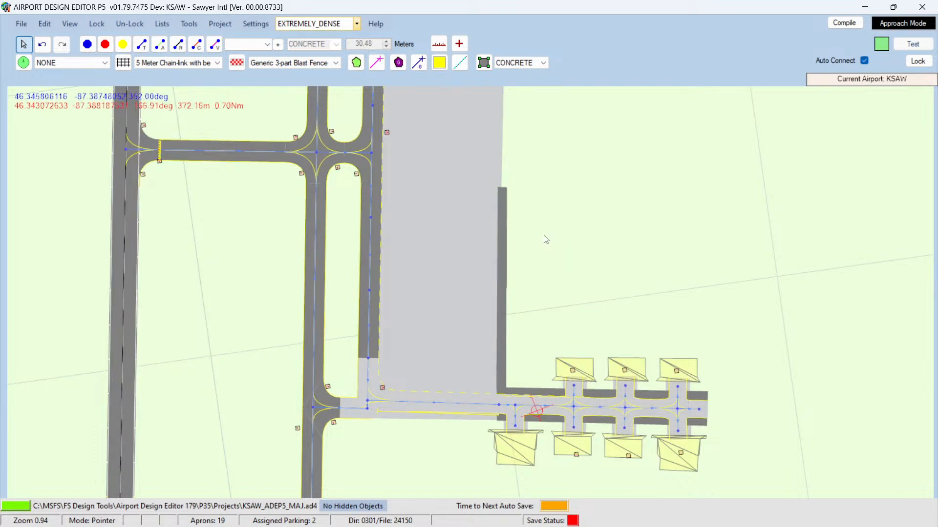
# Step: Paste another copy of the asphalt strip further north and align it with the previous one
pyautogui.scroll(3, 545, 237)
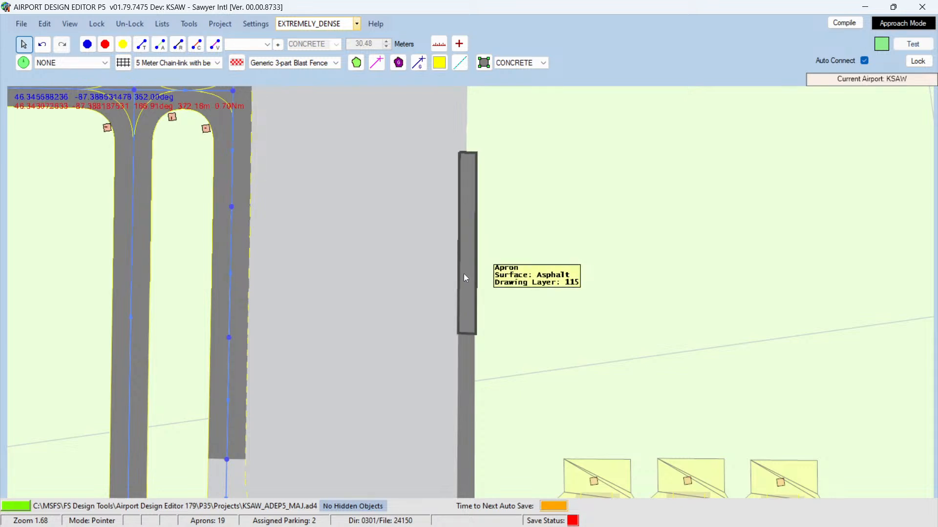
pyautogui.click(464, 276)
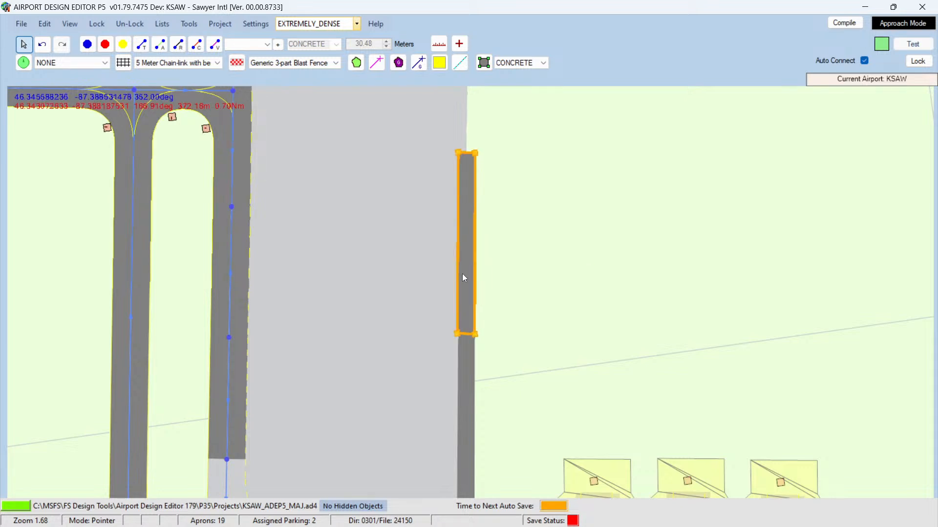
pyautogui.click(490, 269)
pyautogui.scroll(10, 537, 255)
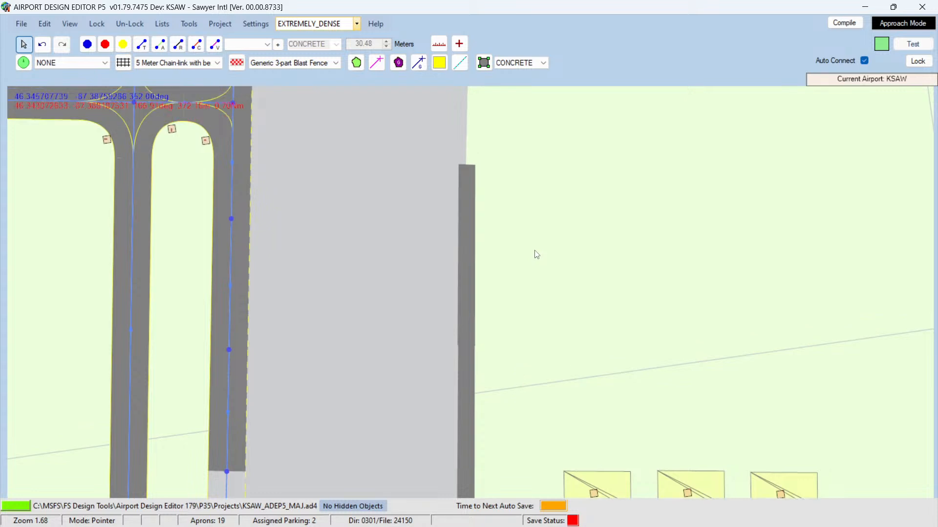
pyautogui.rightClick(468, 298)
pyautogui.click(495, 277)
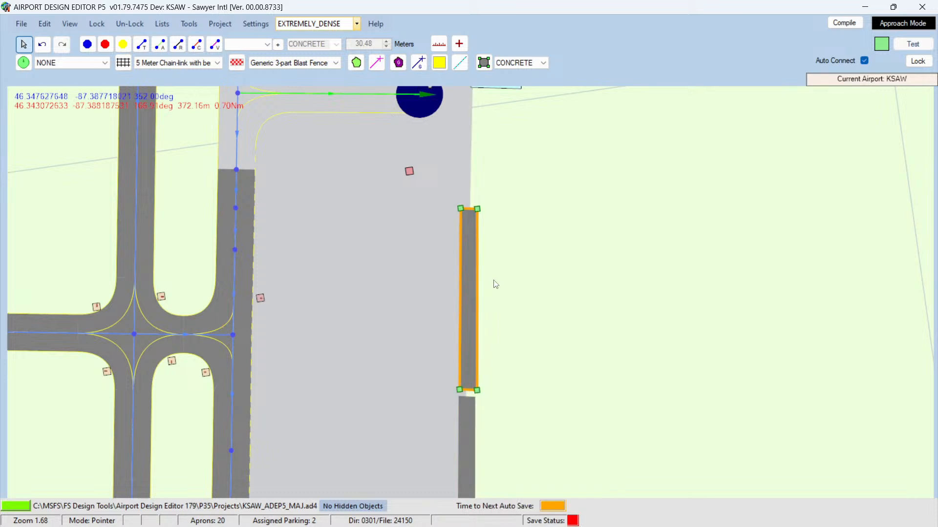
pyautogui.moveTo(471, 331); pyautogui.dragTo(472, 333)
pyautogui.click(538, 319)
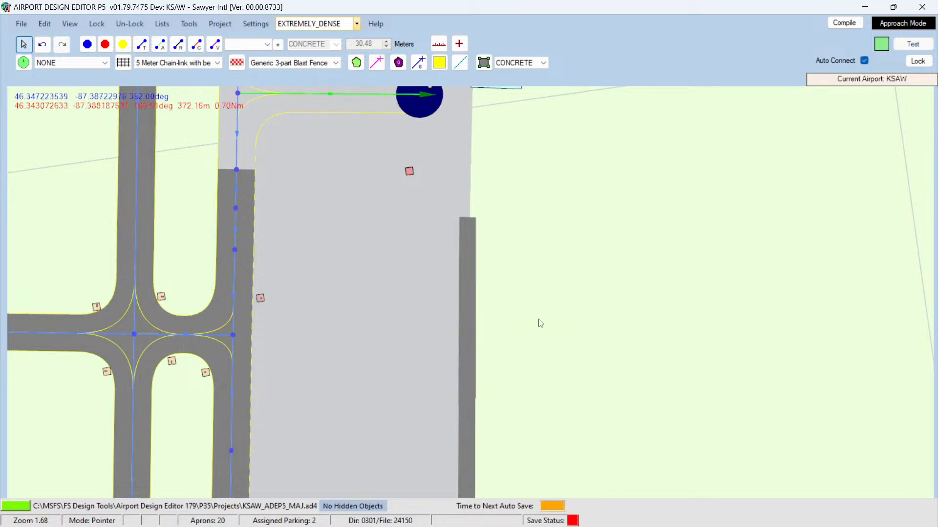
# Step: Paste one more asphalt strip copy north, extending the edge strip up to the terminal building
pyautogui.press('Up')
pyautogui.press('Up')
pyautogui.press('Up')
pyautogui.press('Up')
pyautogui.press('Up')
pyautogui.press('Up')
pyautogui.press('Up')
pyautogui.press('Up')
pyautogui.press('Up')
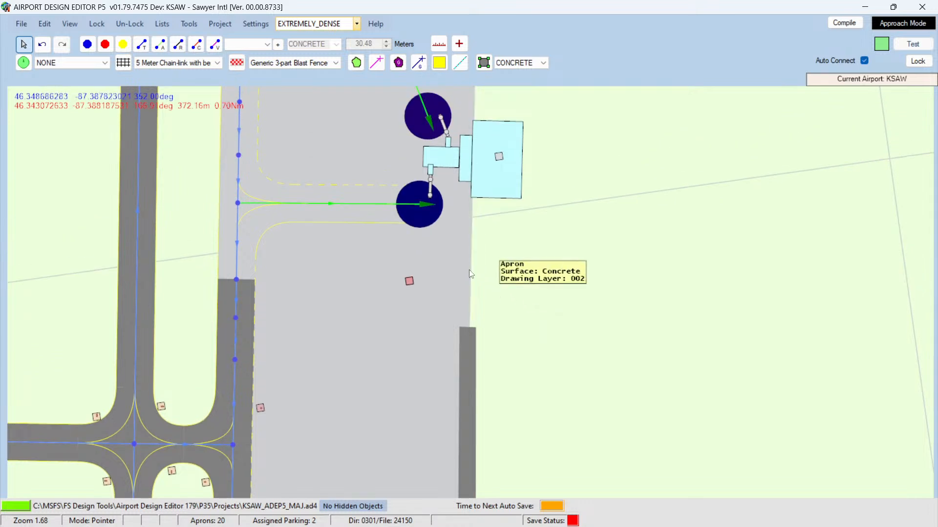
pyautogui.rightClick(494, 270)
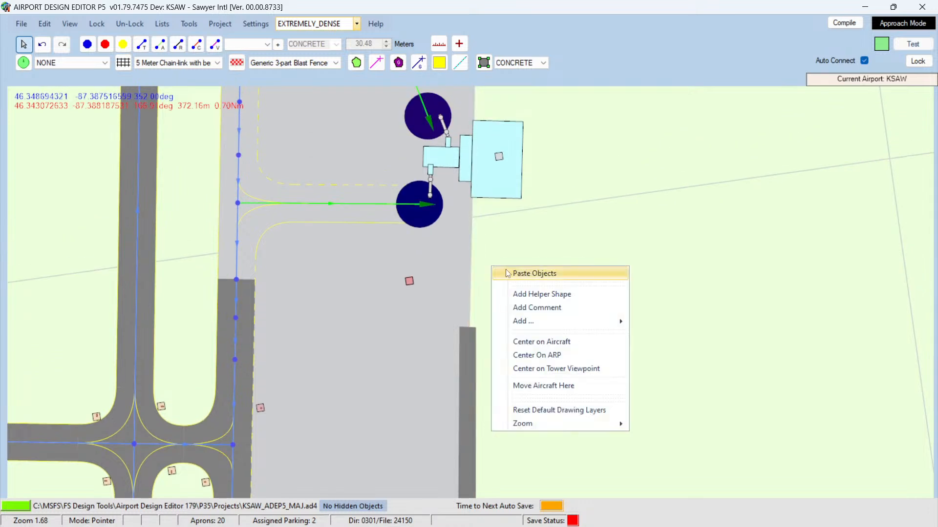
pyautogui.click(517, 272)
pyautogui.moveTo(493, 271); pyautogui.dragTo(471, 310)
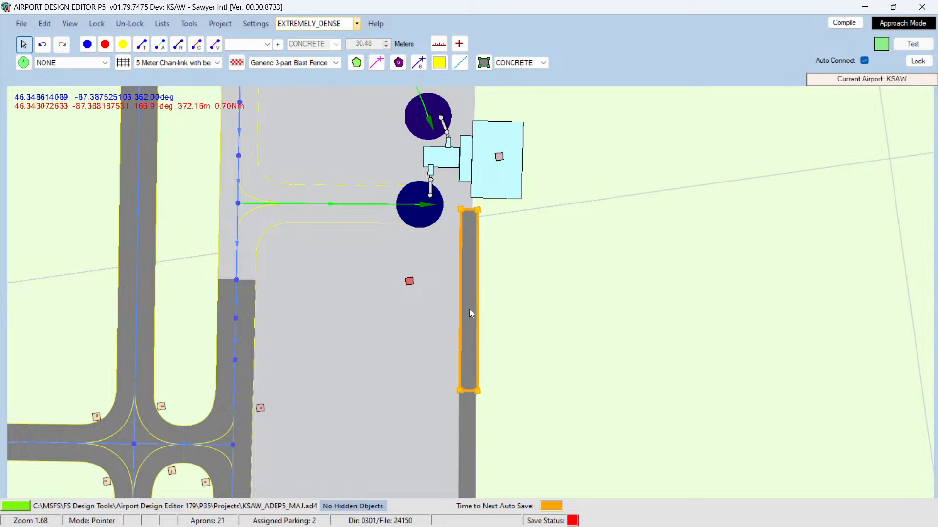
pyautogui.click(534, 312)
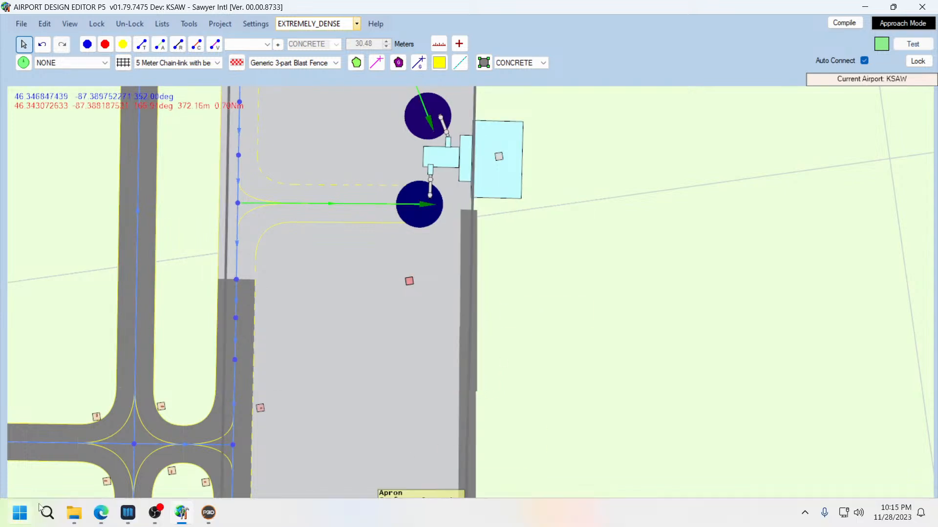
# Step: Switch to the browser and zoom into the satellite view of the apron's east edge near the terminal
pyautogui.click(101, 519)
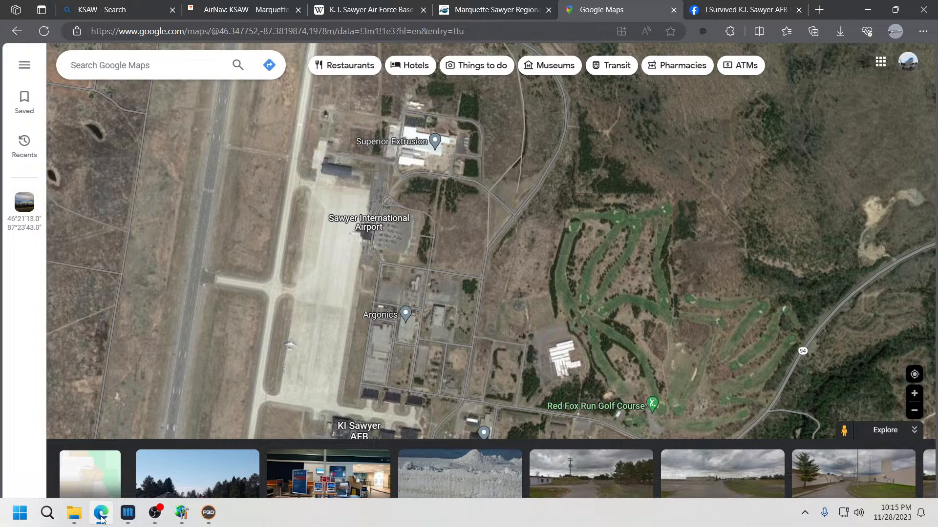
pyautogui.scroll(3, 359, 268)
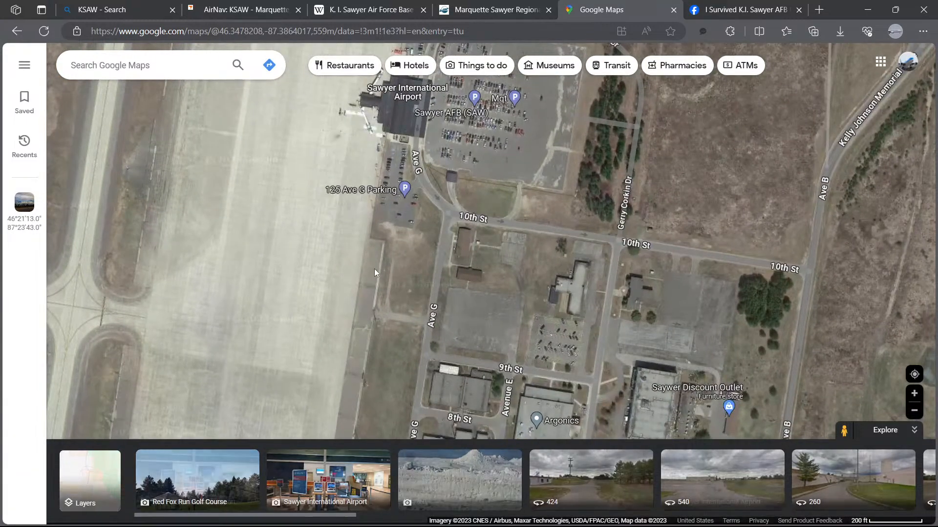
# Step: Delete the asphalt edge strip copy beside the apron's east edge near the terminal
pyautogui.scroll(-1, 374, 272)
pyautogui.moveTo(142, 525)
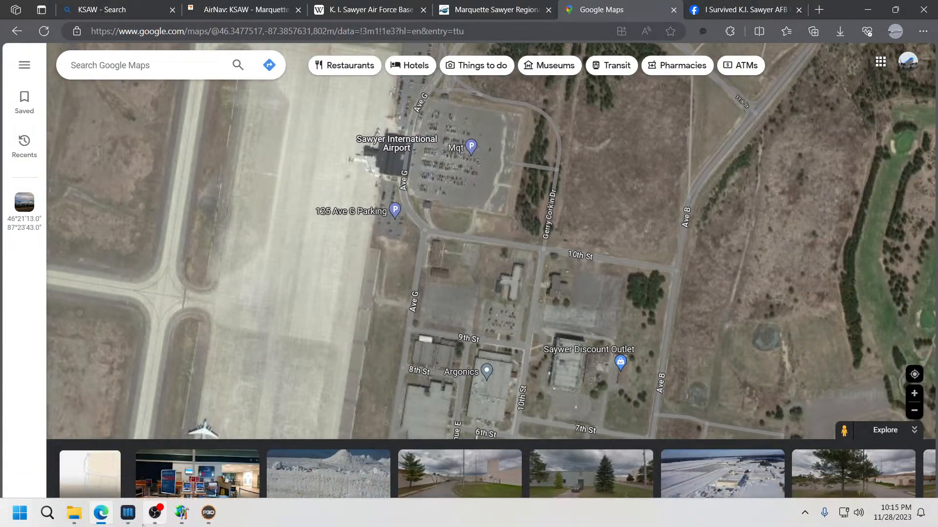
pyautogui.moveTo(101, 520)
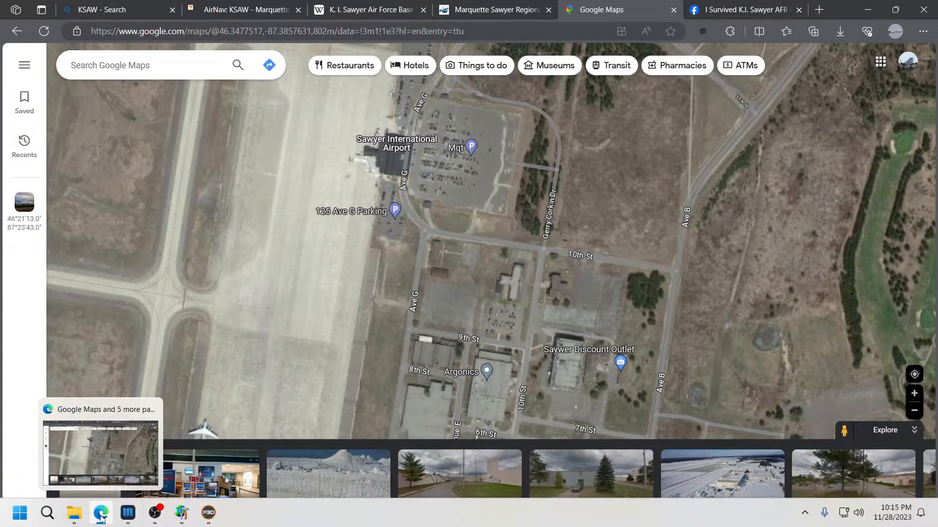
pyautogui.click(181, 513)
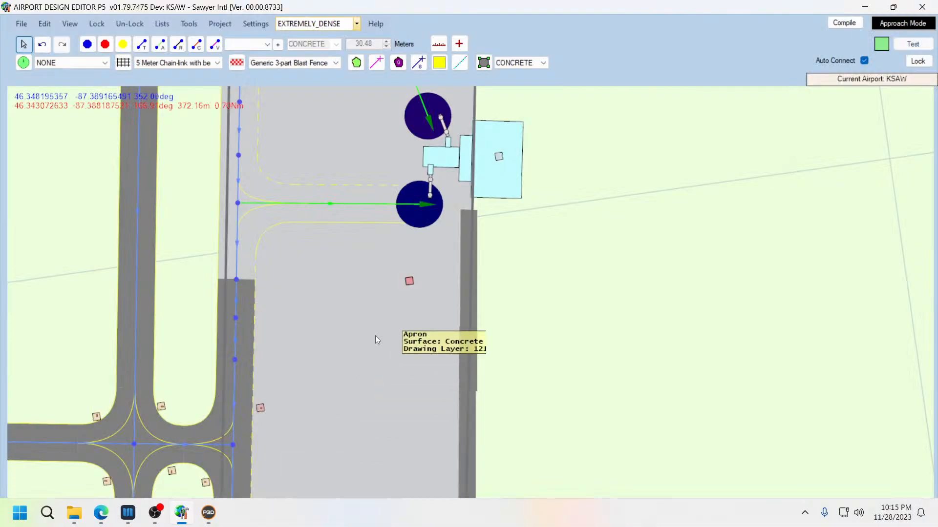
pyautogui.click(467, 283)
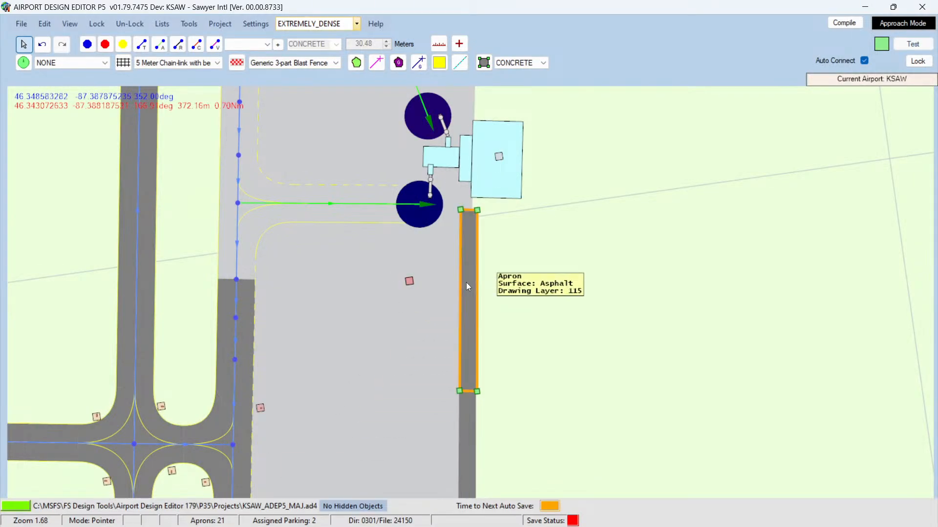
pyautogui.moveTo(466, 282); pyautogui.dragTo(529, 352)
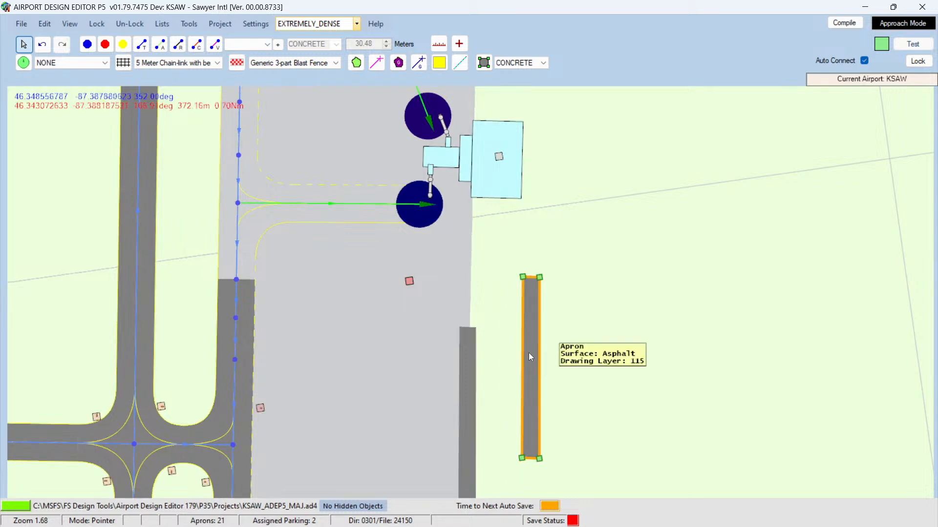
pyautogui.press('Delete')
pyautogui.scroll(-6, 532, 326)
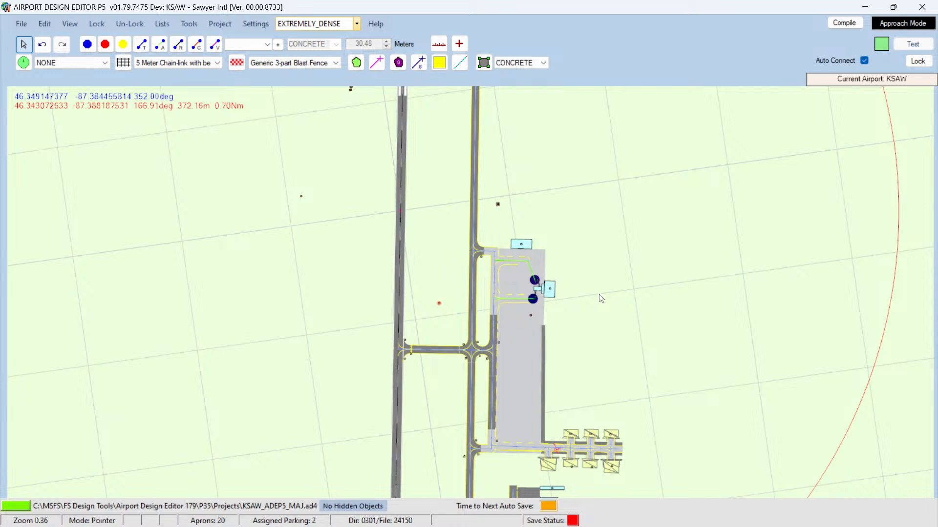
# Step: Compile the KSAW_ADEP5_MAJ project and save it
pyautogui.click(844, 24)
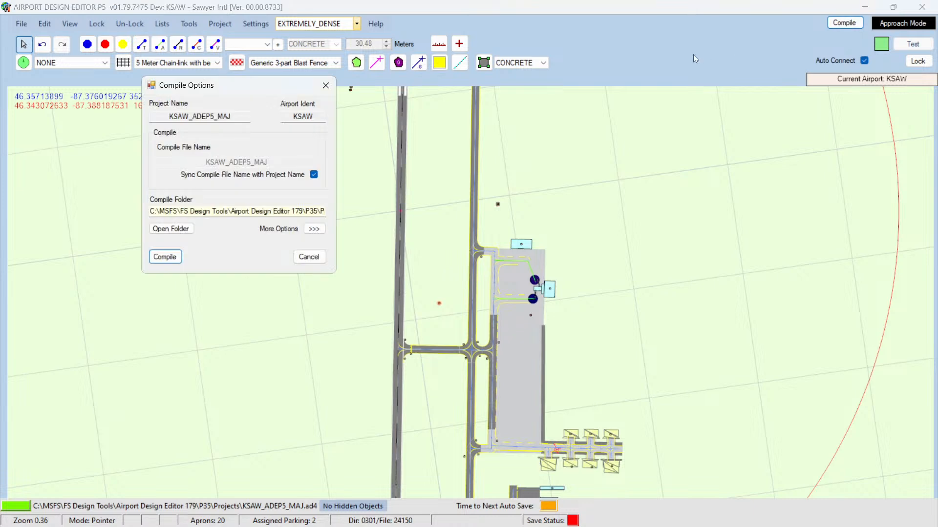
pyautogui.click(168, 258)
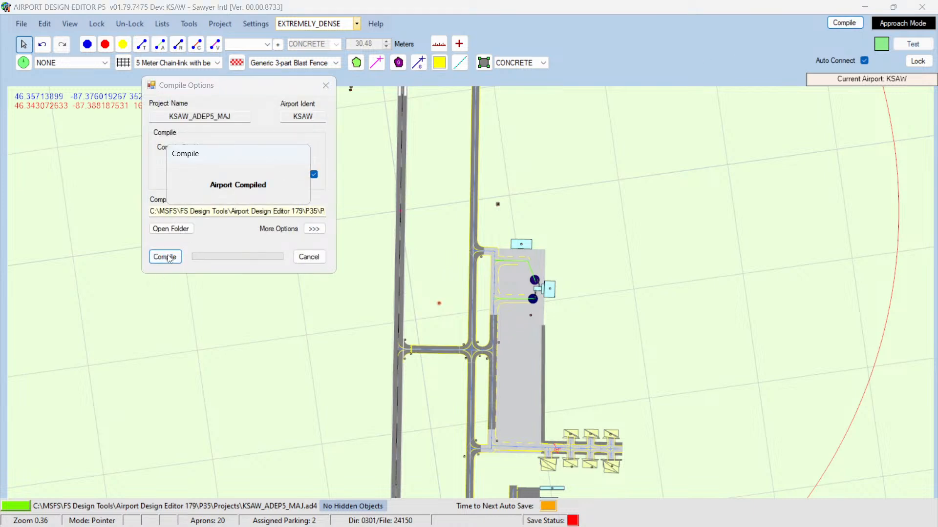
pyautogui.click(21, 23)
pyautogui.click(44, 197)
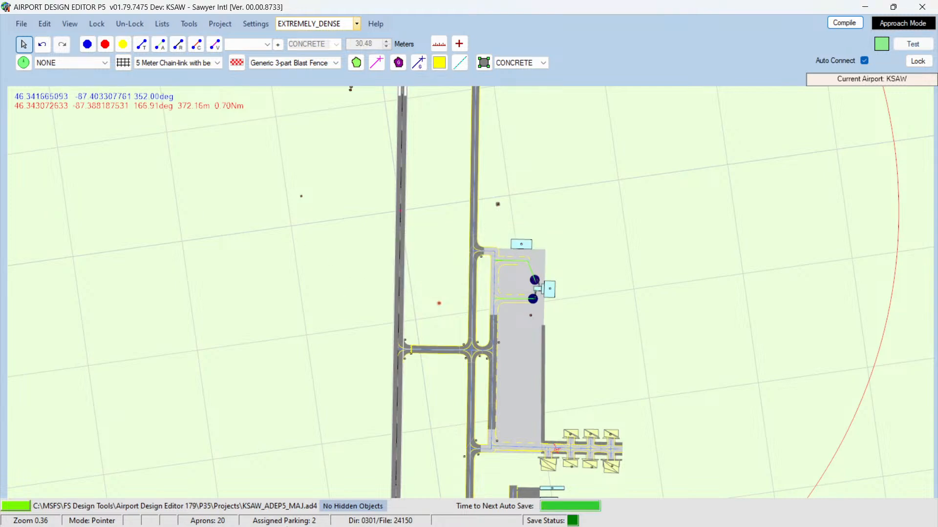
# Step: Close the running Prepar3D simulator
pyautogui.click(204, 513)
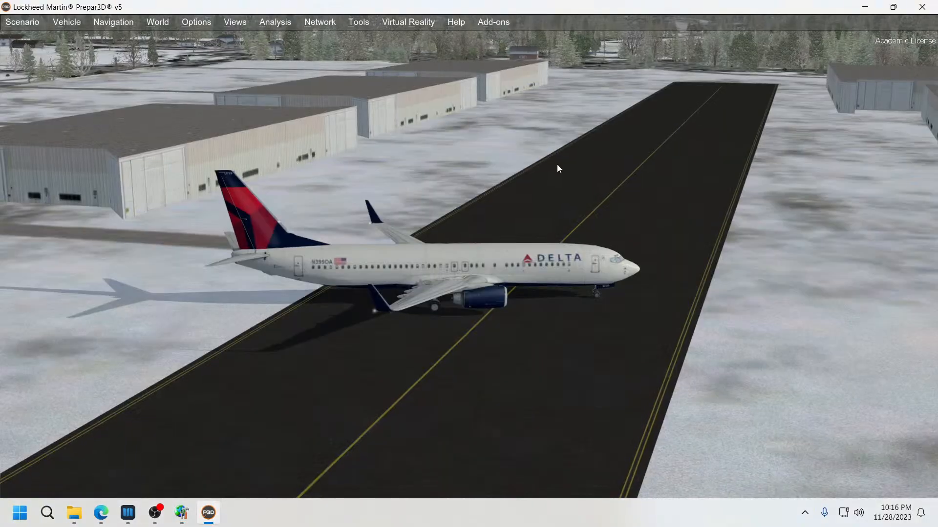
pyautogui.click(934, 4)
pyautogui.click(452, 309)
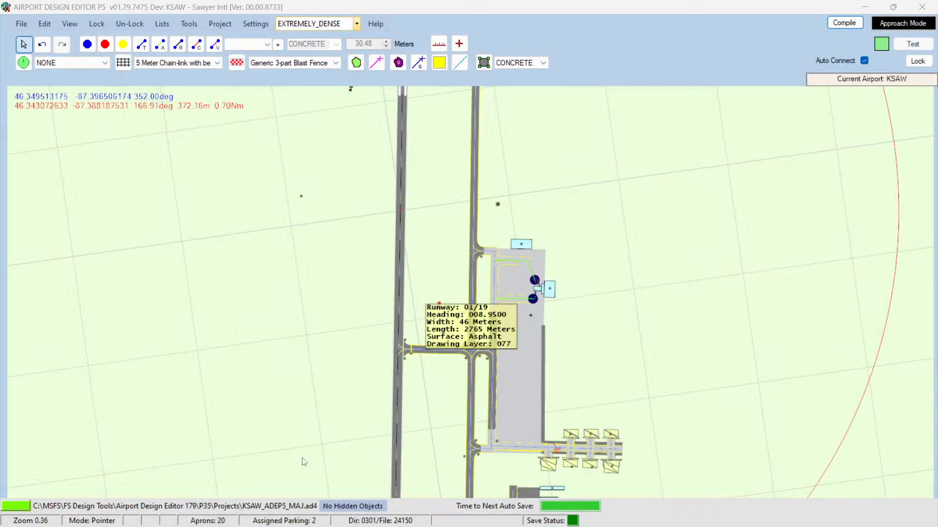
# Step: Open the Projects folder in File Explorer and delete the KSAW_ADEP5_MAJ.ad4.bak backup file
pyautogui.moveTo(71, 515)
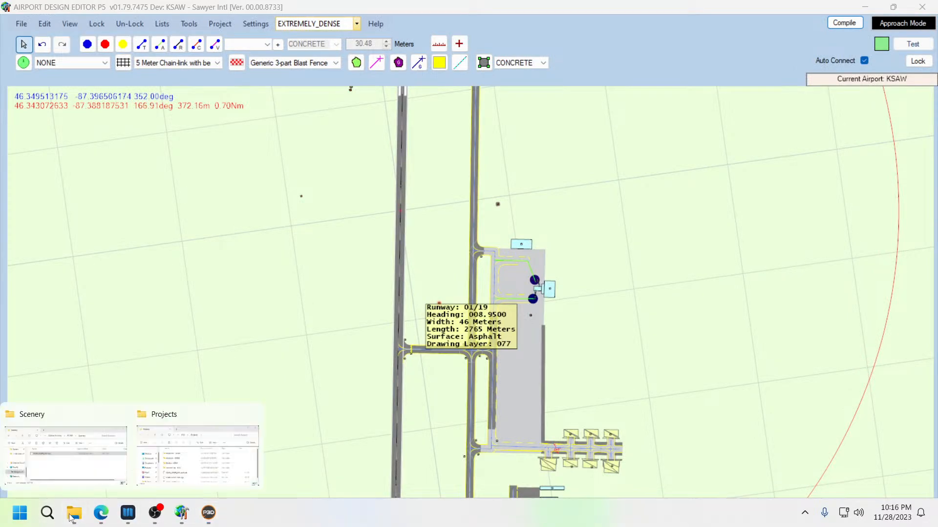
pyautogui.click(72, 473)
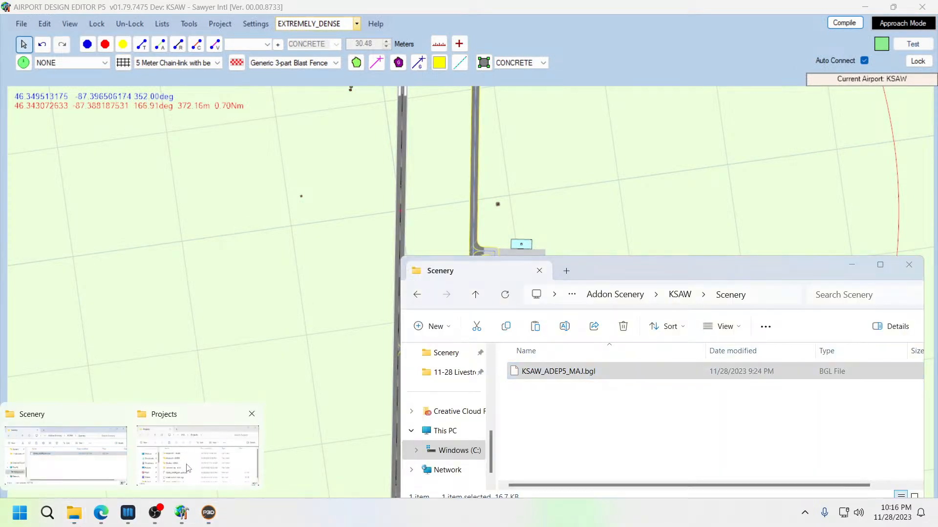
pyautogui.click(161, 472)
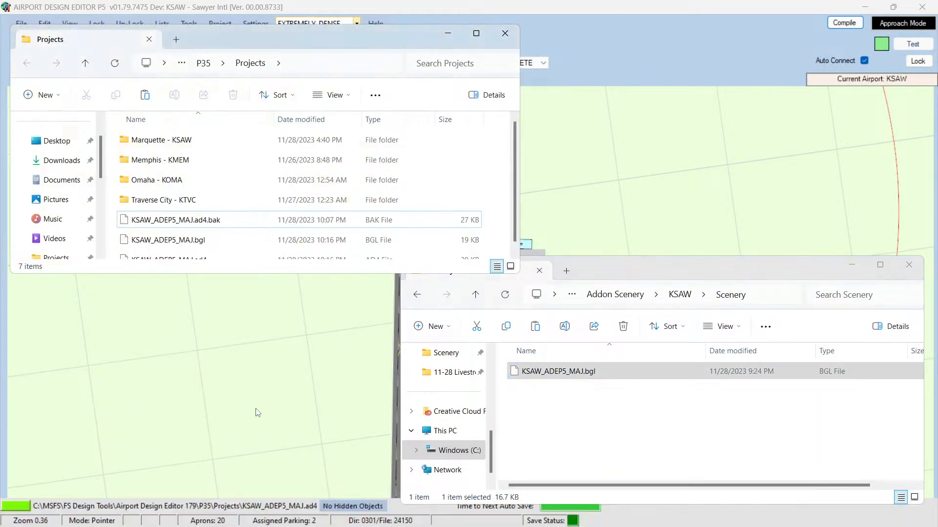
pyautogui.click(202, 221)
pyautogui.press('Delete')
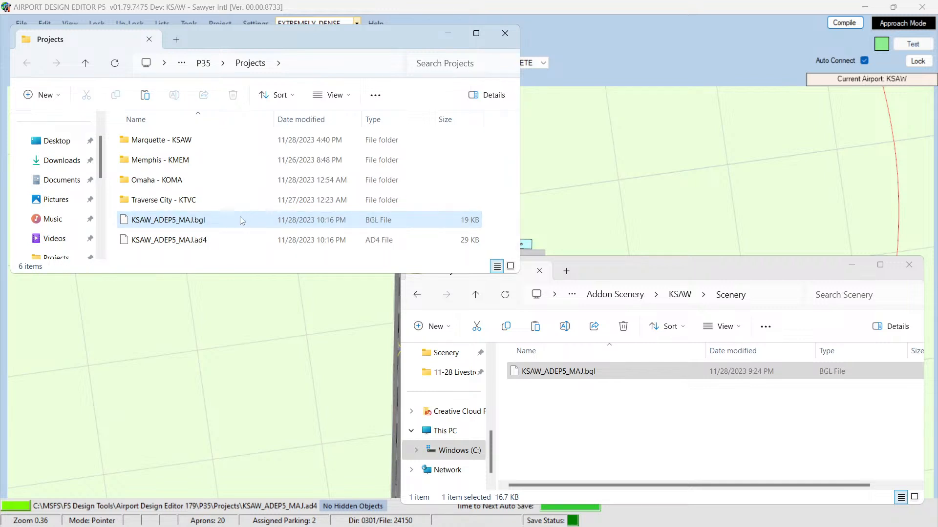
# Step: Copy KSAW_ADEP5_MAJ.bgl from Projects into the KSAW Scenery folder, replacing the existing file
pyautogui.rightClick(208, 223)
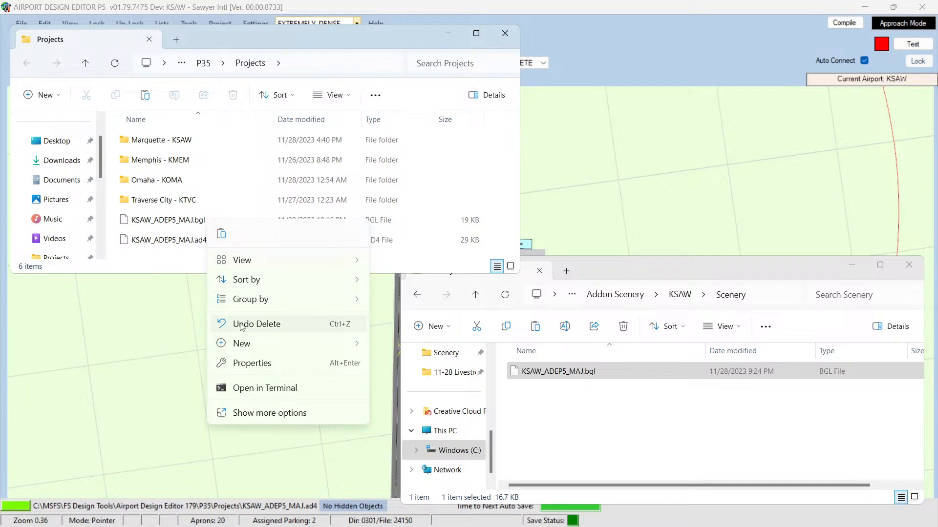
pyautogui.rightClick(174, 223)
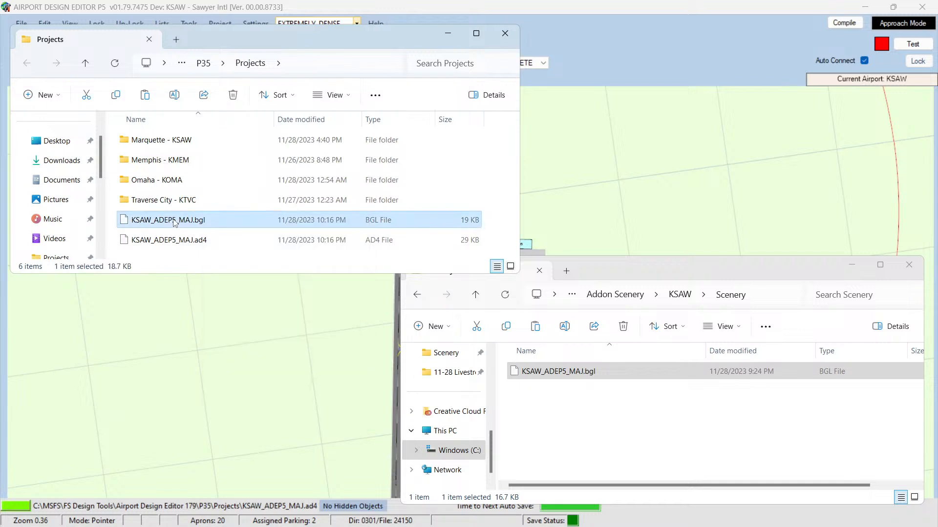
pyautogui.click(212, 234)
pyautogui.click(557, 445)
pyautogui.hotkey('ctrl', 'v')
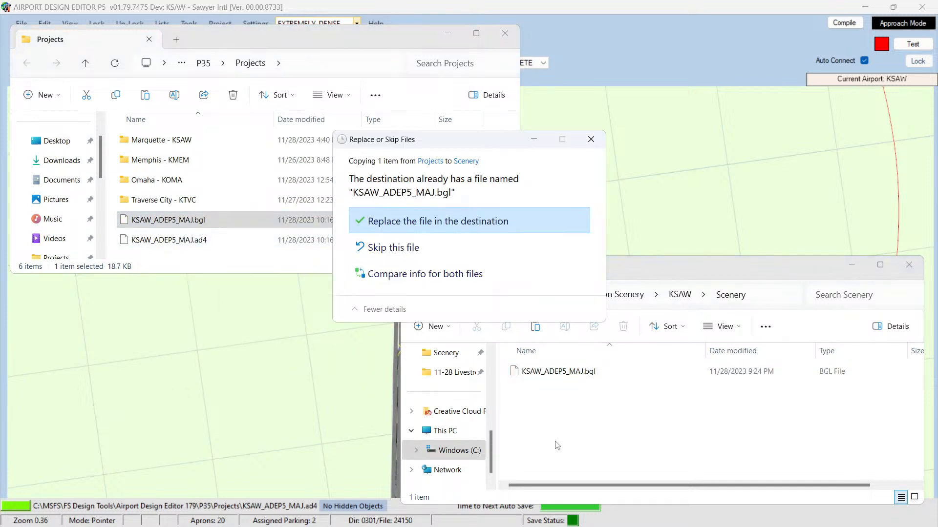
pyautogui.press('Return')
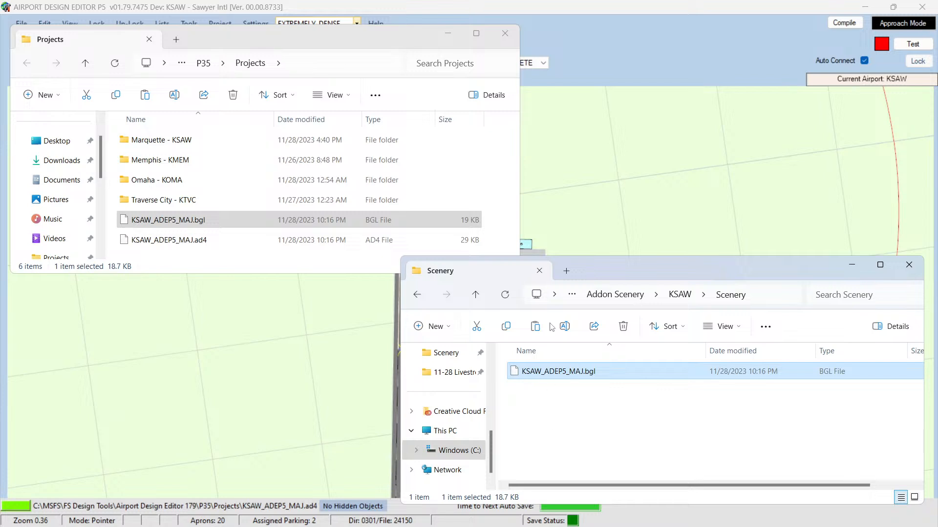
# Step: Survey the whole airport layout in the editor
pyautogui.click(611, 6)
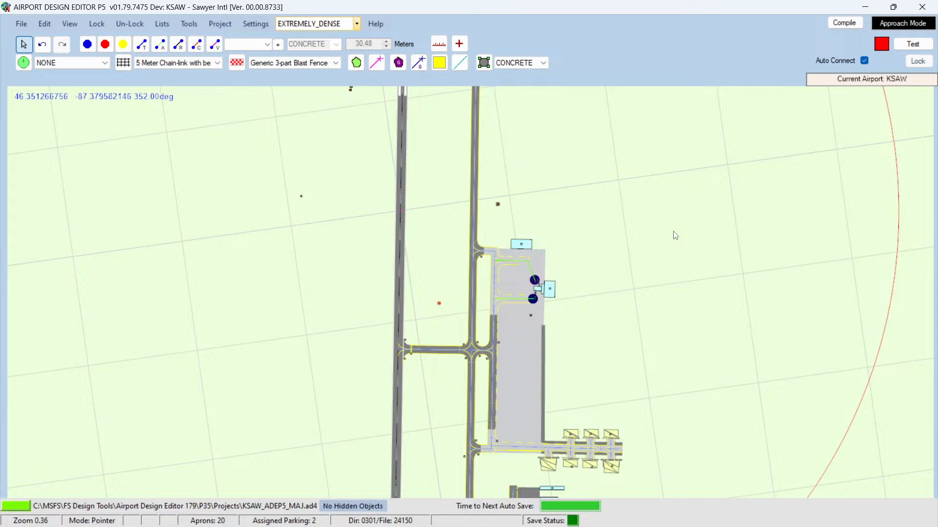
pyautogui.scroll(-3, 675, 236)
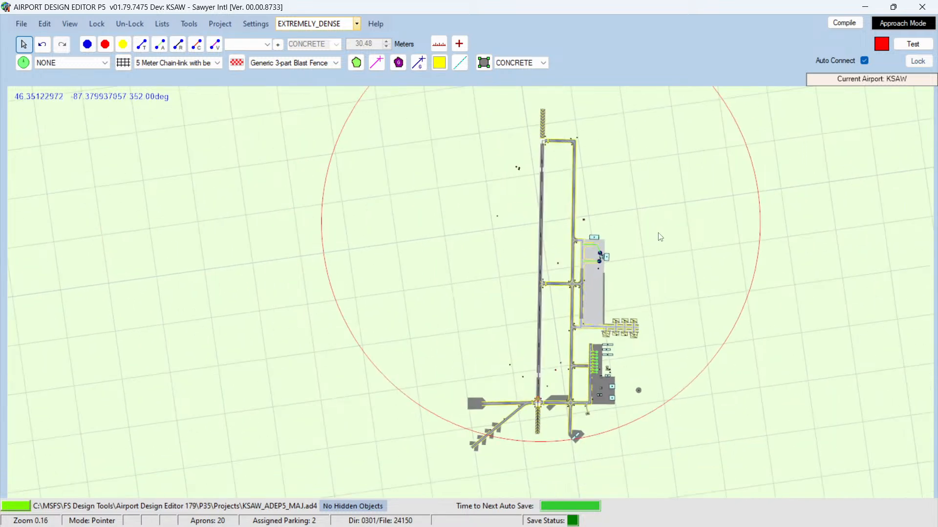
pyautogui.scroll(2, 661, 237)
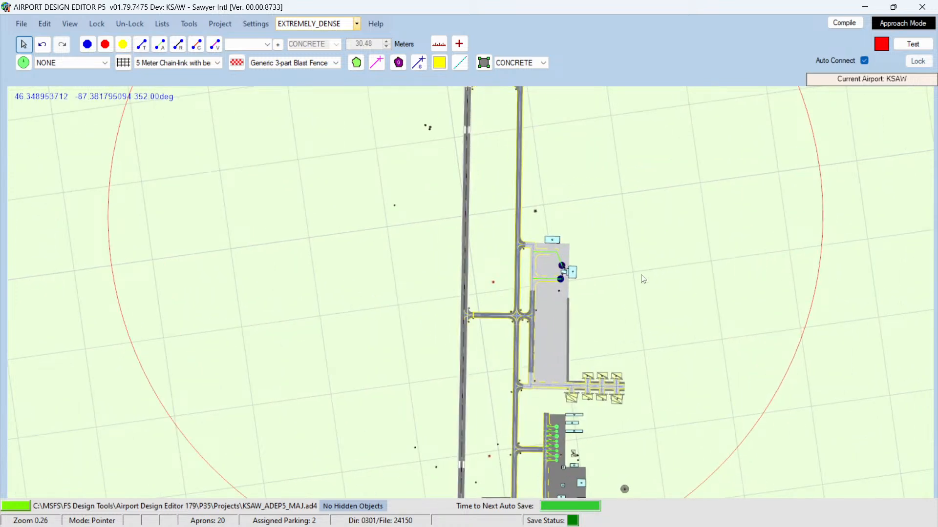
pyautogui.press('Right')
pyautogui.press('Right')
pyautogui.press('Right')
pyautogui.press('Right')
pyautogui.press('Right')
pyautogui.press('Right')
pyautogui.press('Right')
pyautogui.press('Down')
pyautogui.press('Down')
pyautogui.press('Down')
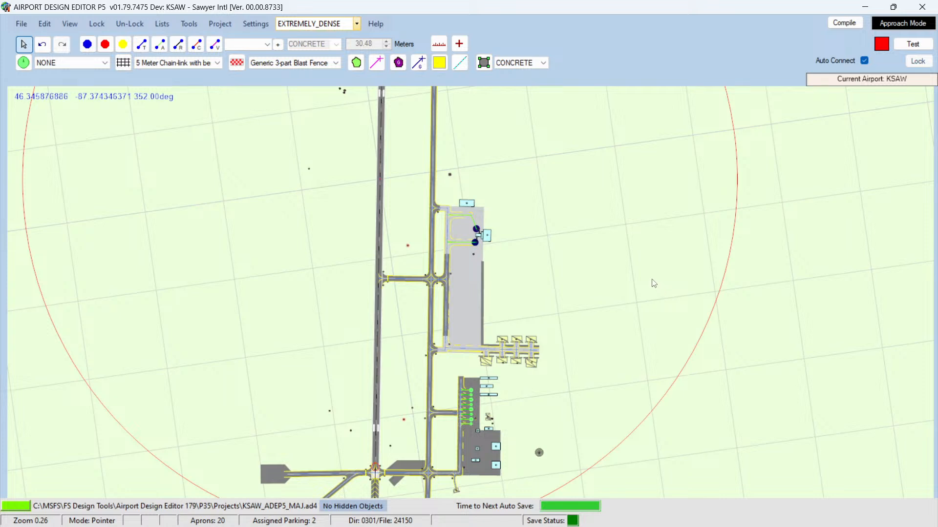
pyautogui.press('Up')
pyautogui.press('Up')
pyautogui.press('Up')
pyautogui.press('Up')
pyautogui.press('Up')
pyautogui.press('Up')
pyautogui.press('Up')
pyautogui.press('Up')
pyautogui.press('Up')
pyautogui.press('Up')
pyautogui.press('Up')
pyautogui.press('Up')
pyautogui.press('Up')
pyautogui.press('Up')
pyautogui.press('Up')
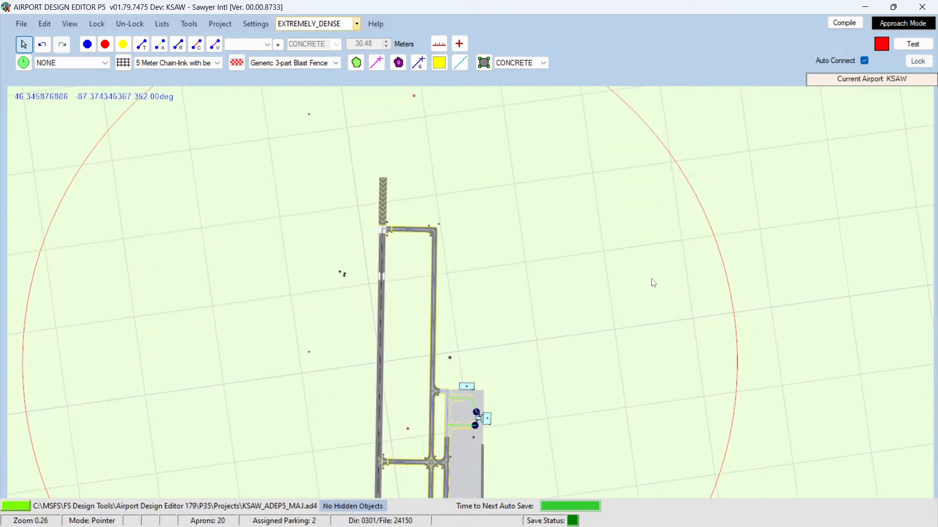
pyautogui.press('Down')
pyautogui.press('Down')
pyautogui.press('Down')
pyautogui.press('Down')
pyautogui.press('Down')
pyautogui.press('Down')
pyautogui.press('Down')
pyautogui.press('Down')
pyautogui.press('Down')
pyautogui.press('Down')
pyautogui.press('Down')
pyautogui.press('Down')
pyautogui.press('Down')
pyautogui.press('Down')
pyautogui.press('Down')
pyautogui.press('Down')
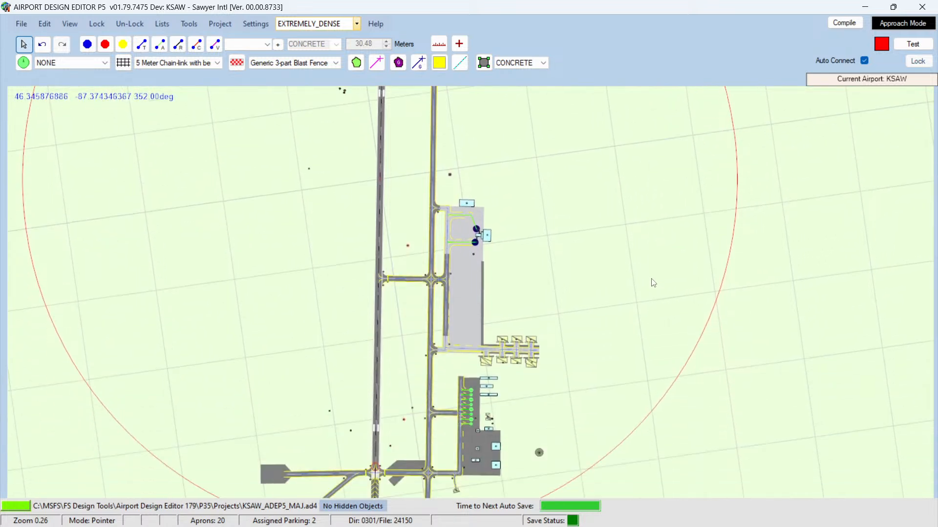
pyautogui.press('Down')
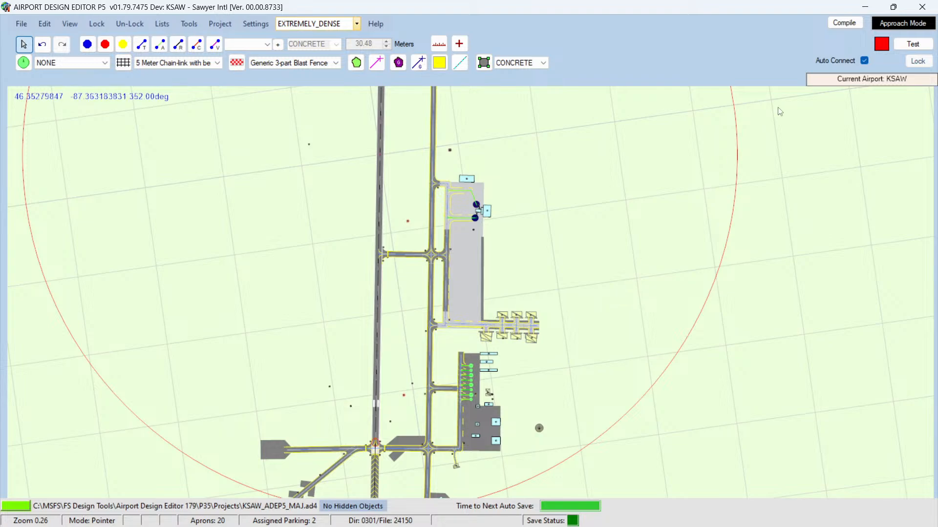
# Step: Launch Prepar3D and load the KSAW Testing scenario
pyautogui.click(866, 8)
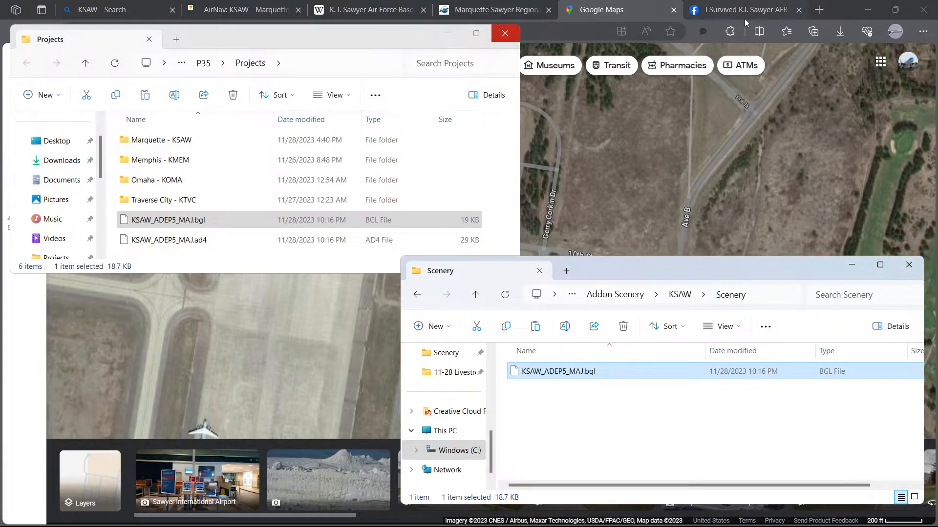
pyautogui.click(868, 10)
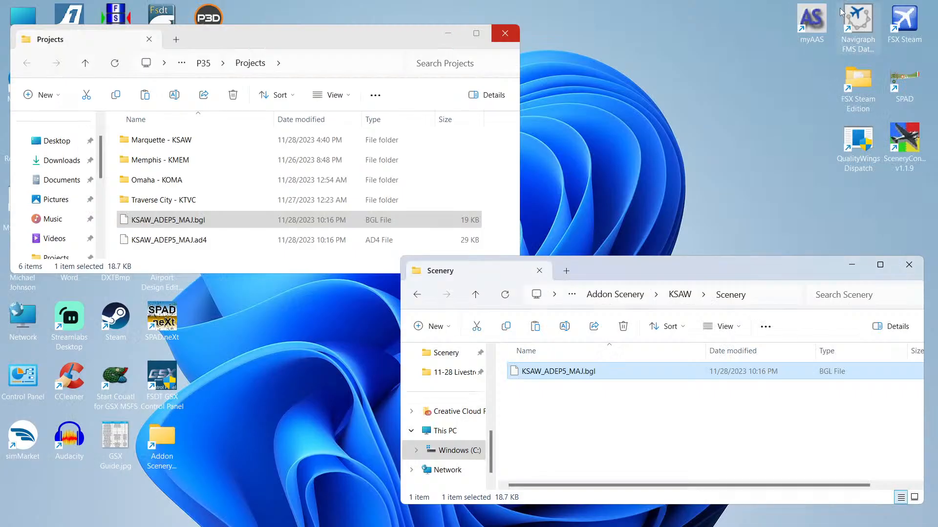
pyautogui.doubleClick(215, 17)
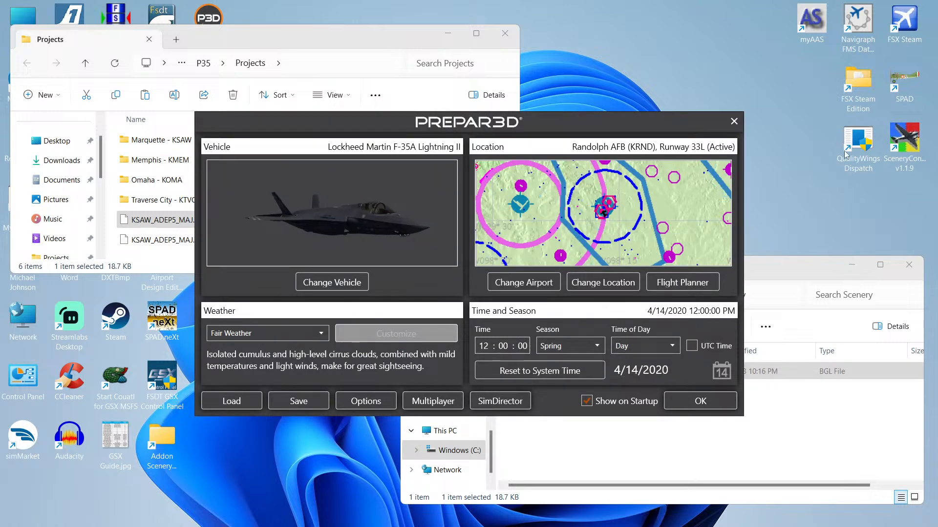
pyautogui.click(257, 402)
pyautogui.click(350, 196)
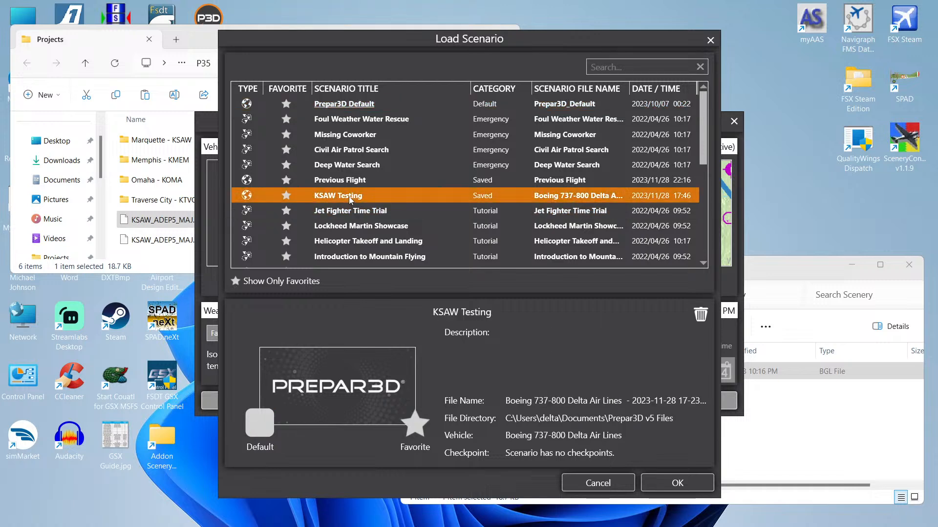
pyautogui.doubleClick(483, 196)
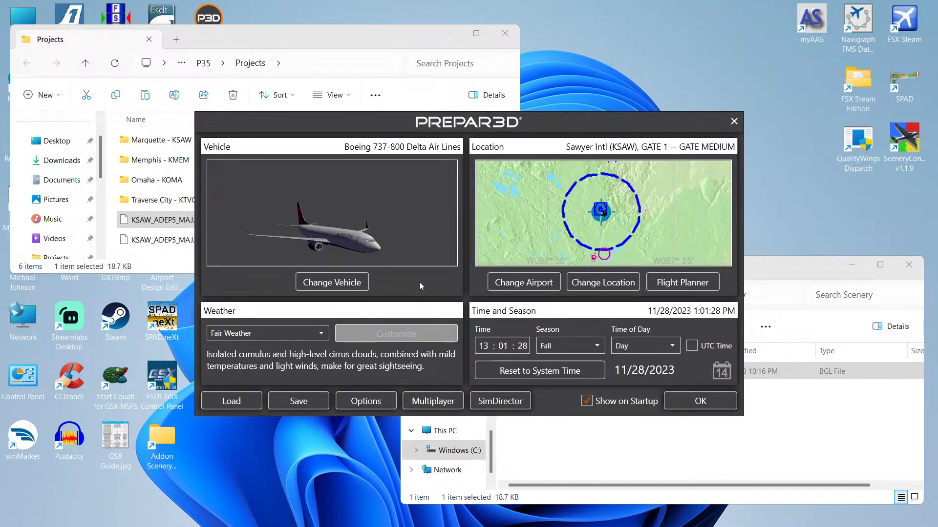
pyautogui.click(696, 402)
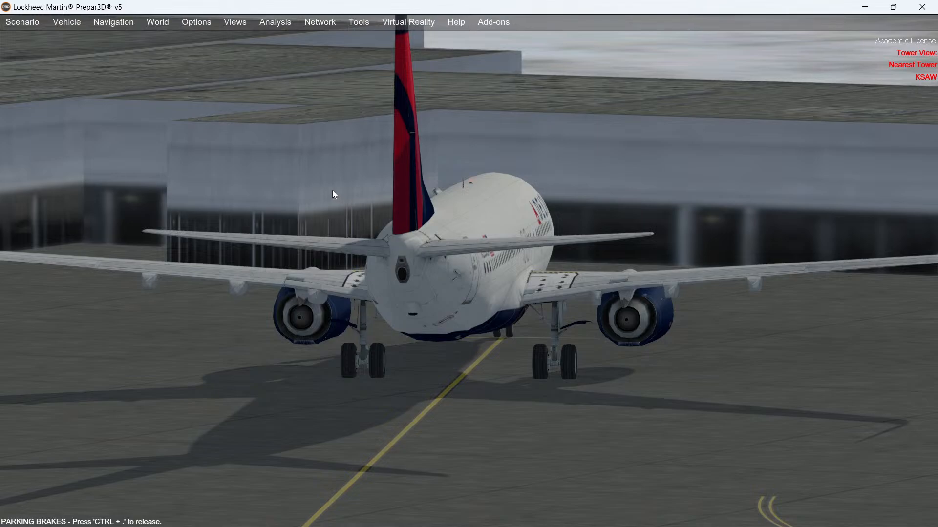
# Step: Cycle the simulator views to inspect the aircraft and apron at the KSAW gate
pyautogui.press('s')
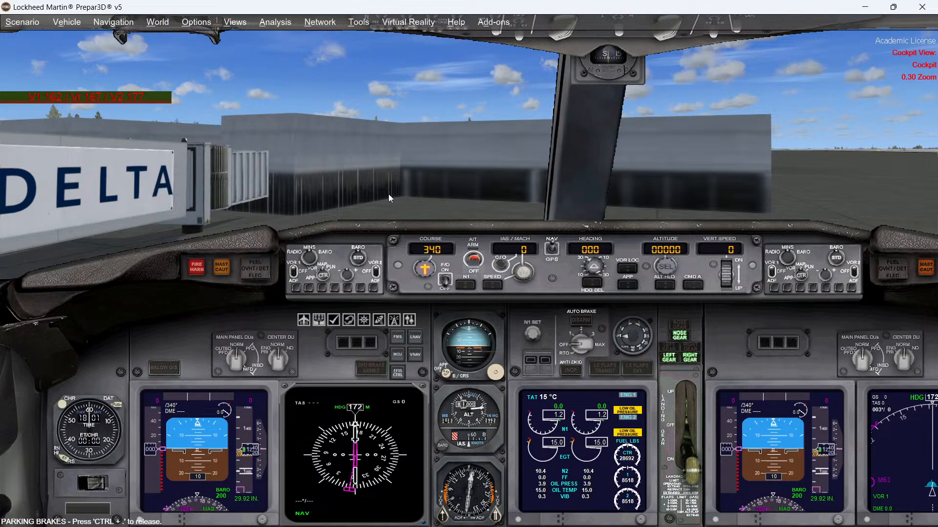
pyautogui.press('s')
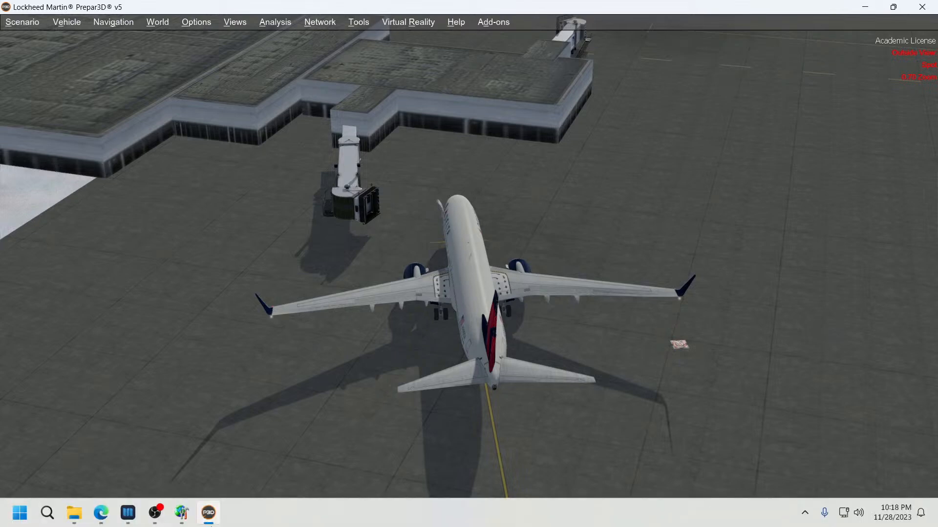
pyautogui.click(183, 514)
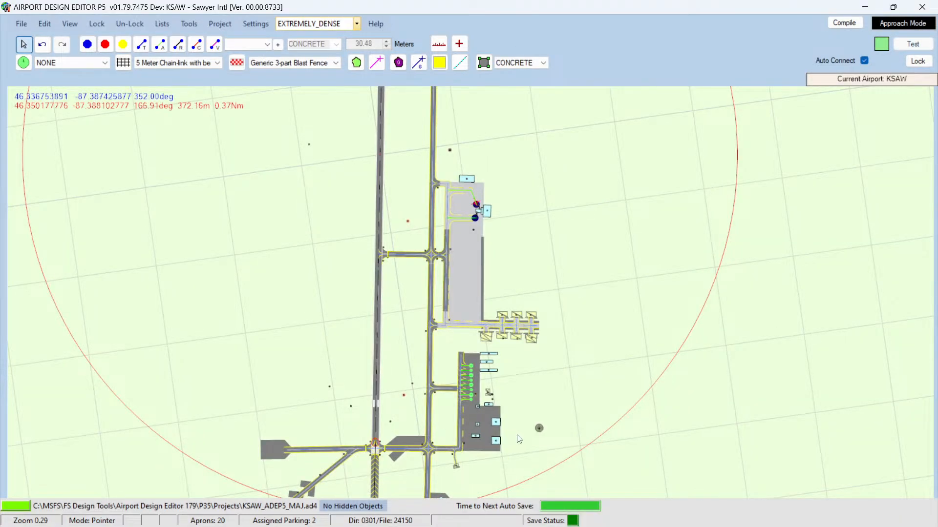
# Step: Zoom into the hangar apron east of taxiway D and move the aircraft onto that apron
pyautogui.scroll(5, 515, 432)
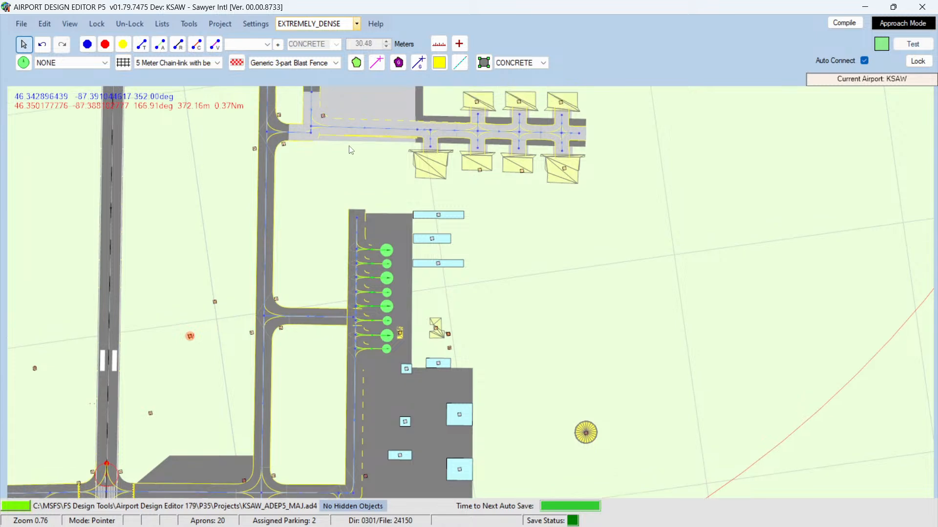
pyautogui.scroll(5, 381, 205)
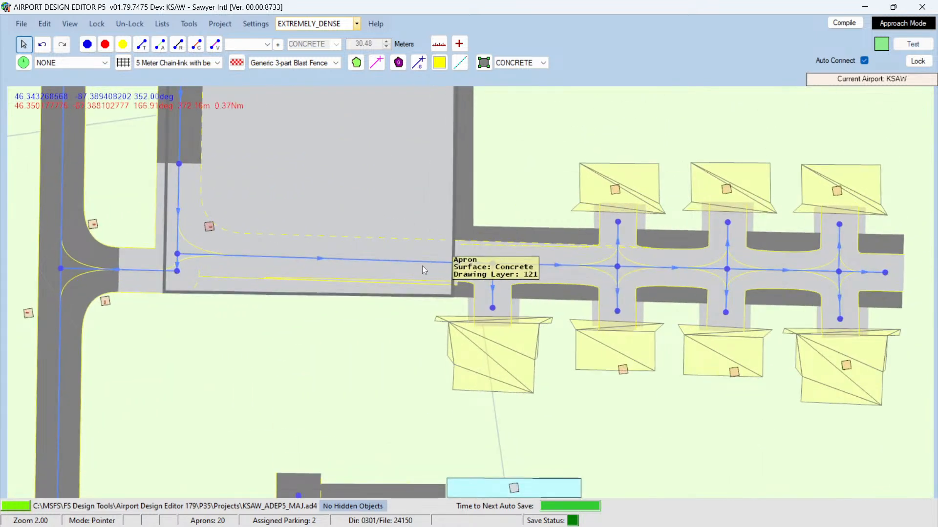
pyautogui.click(547, 258)
pyautogui.rightClick(545, 259)
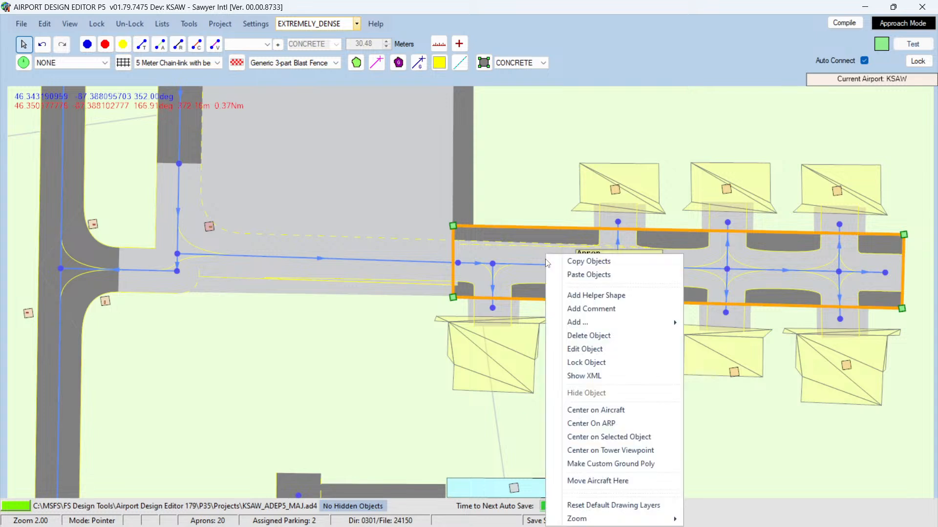
pyautogui.click(590, 480)
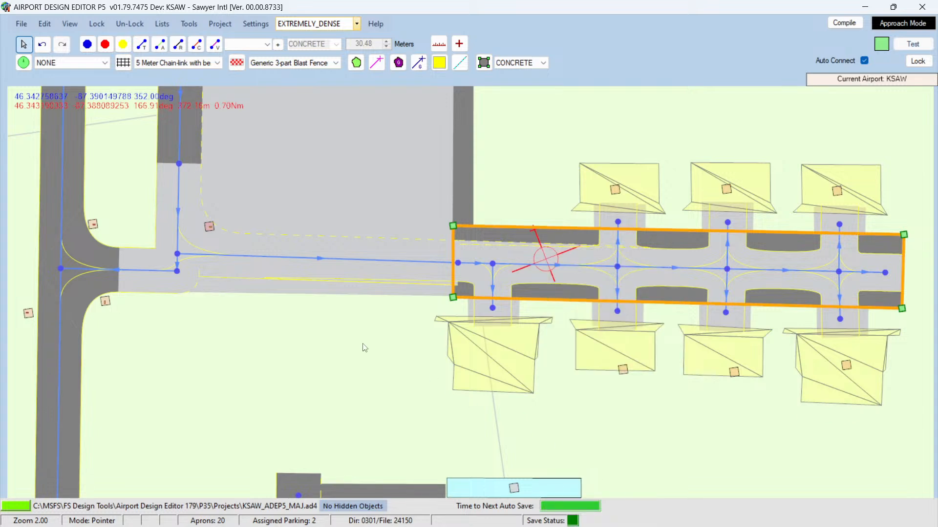
# Step: Switch to Prepar3D and orbit the view around the aircraft to inspect the hangar apron
pyautogui.moveTo(209, 512)
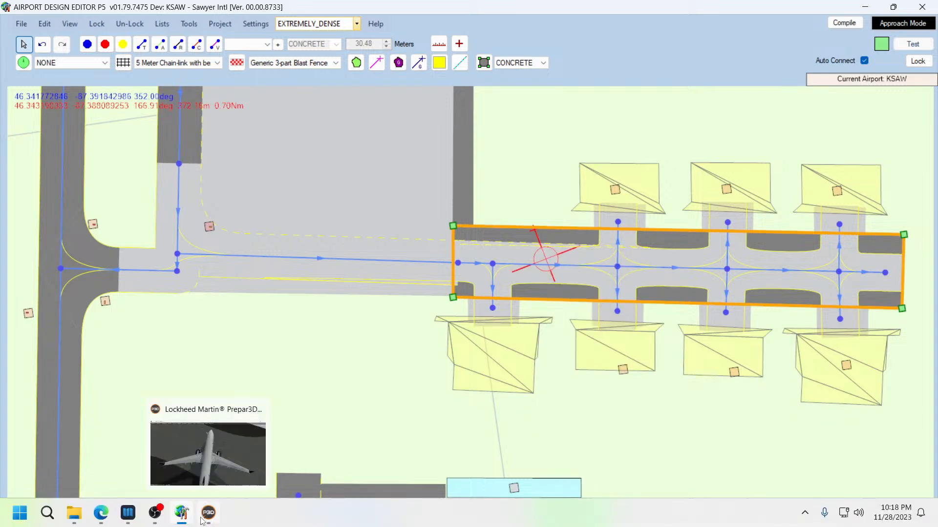
pyautogui.click(258, 473)
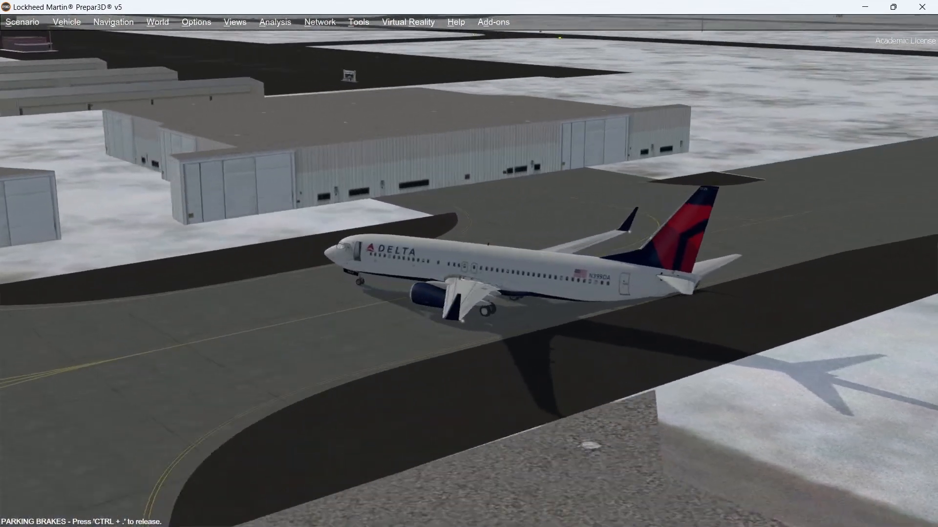
pyautogui.moveTo(305, 177); pyautogui.dragTo(317, 175, button='middle')
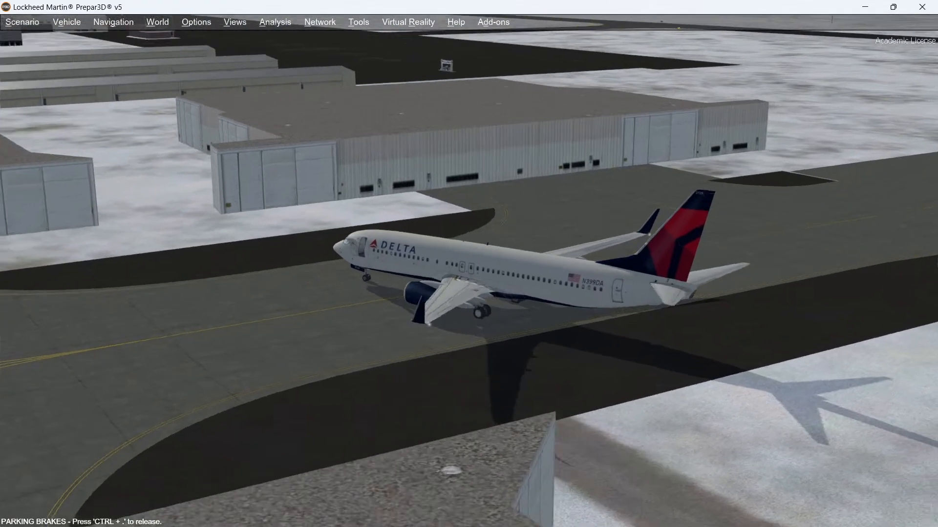
pyautogui.moveTo(462, 181); pyautogui.dragTo(315, 175, button='middle')
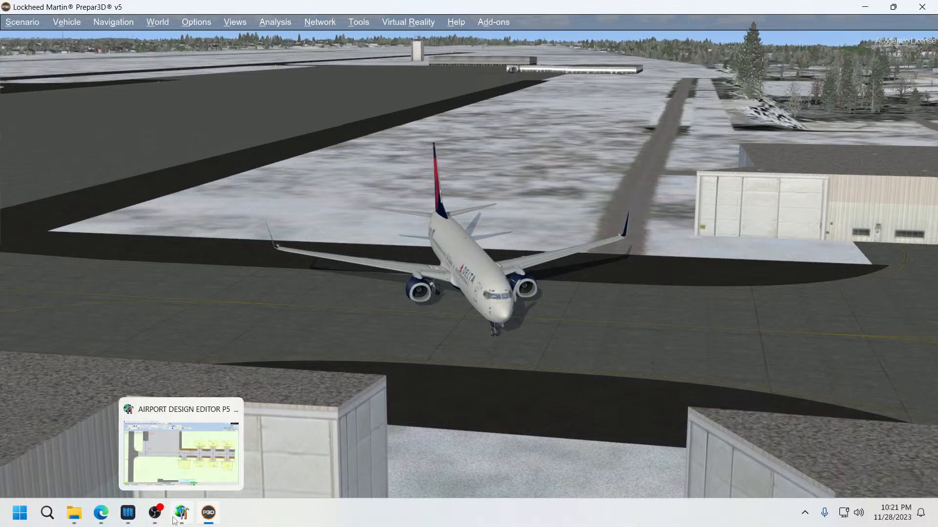
# Step: Examine the KSAW airport chart in Navigraph Charts, then return to the editor
pyautogui.click(180, 517)
pyautogui.scroll(-5, 502, 367)
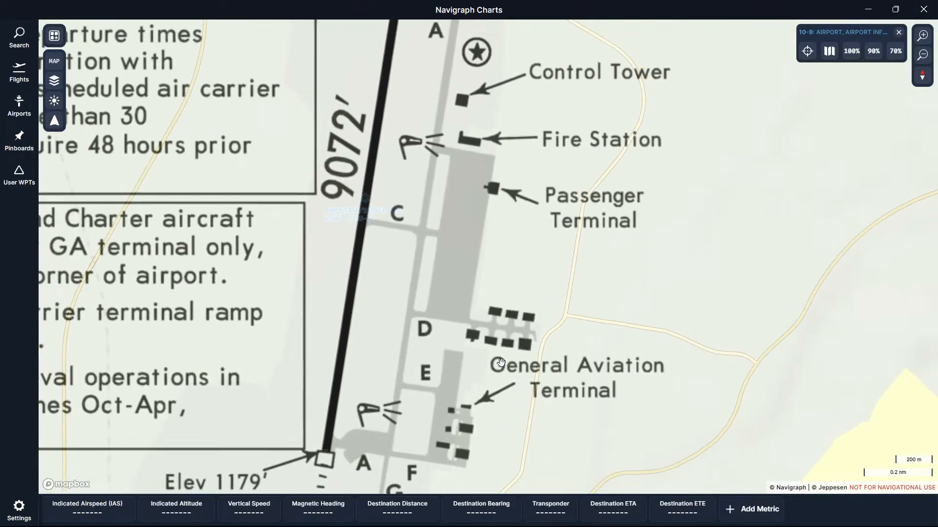
pyautogui.moveTo(592, 340); pyautogui.dragTo(604, 309)
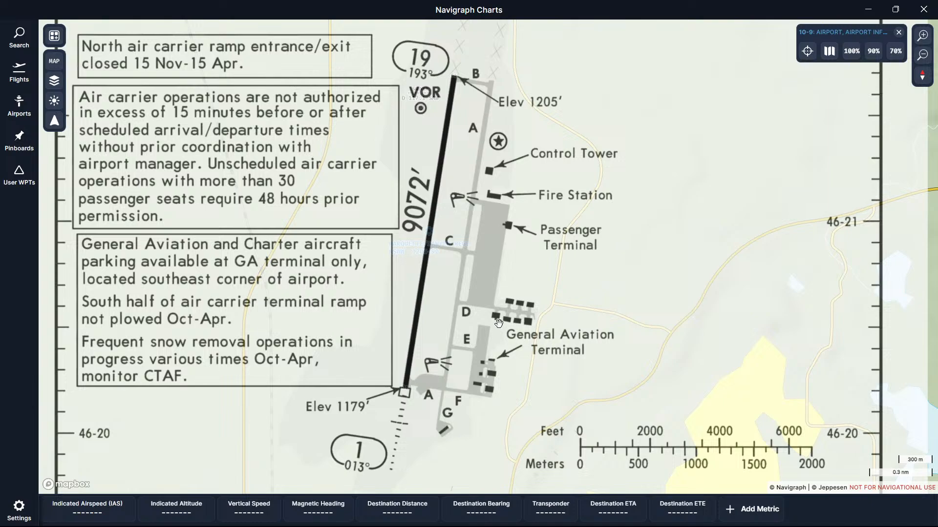
pyautogui.click(182, 514)
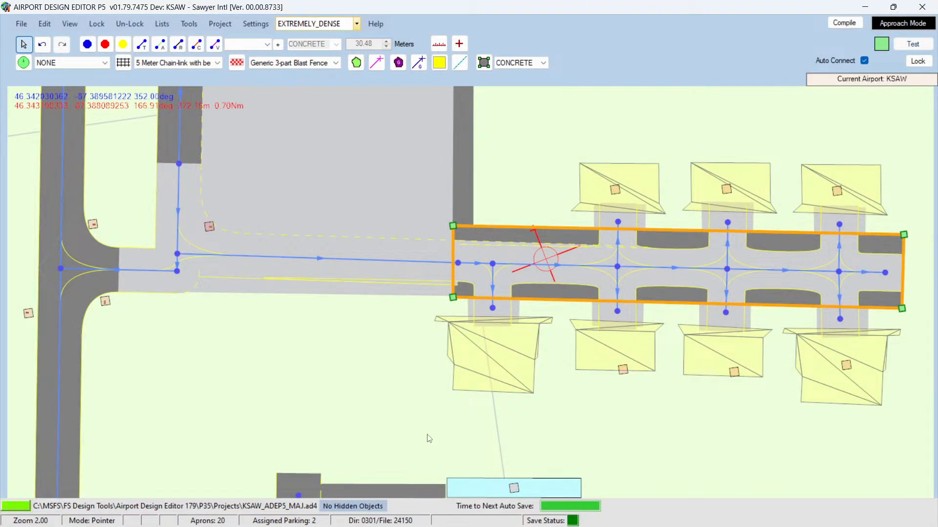
# Step: Extend the eastern edge of the hangar apron slightly by moving its two east corner vertices
pyautogui.click(324, 406)
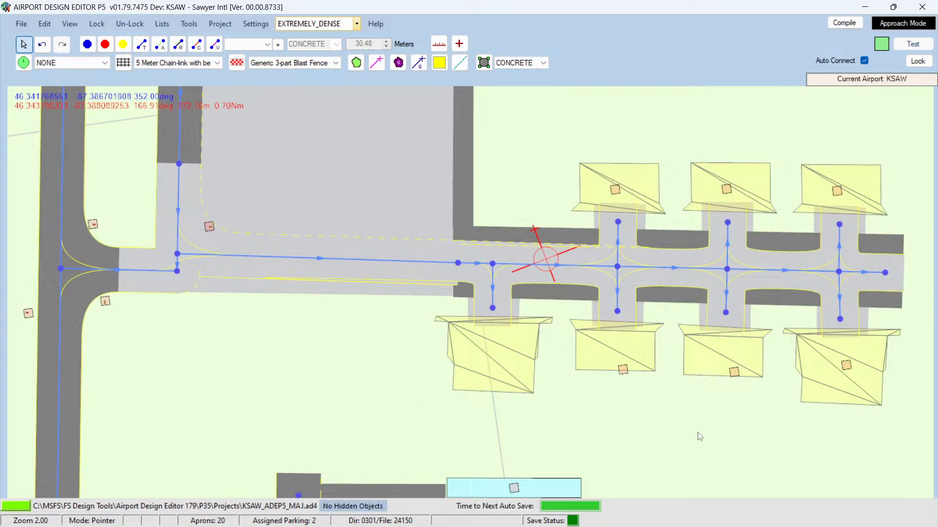
pyautogui.press('Right')
pyautogui.press('Right')
pyautogui.press('Right')
pyautogui.press('Right')
pyautogui.press('Right')
pyautogui.press('Right')
pyautogui.press('Right')
pyautogui.press('Right')
pyautogui.press('Right')
pyautogui.press('Right')
pyautogui.press('Right')
pyautogui.press('Right')
pyautogui.press('Right')
pyautogui.press('Right')
pyautogui.press('Right')
pyautogui.press('Right')
pyautogui.press('Right')
pyautogui.press('Right')
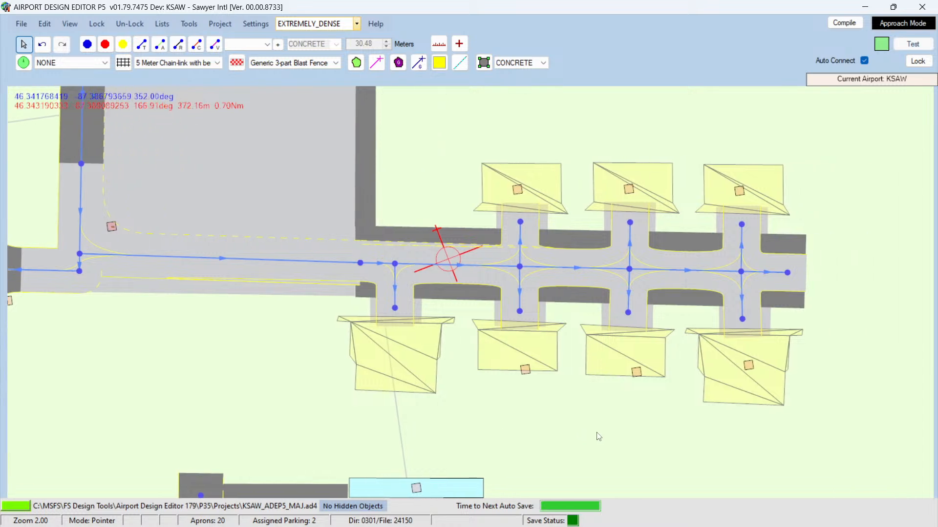
pyautogui.click(679, 242)
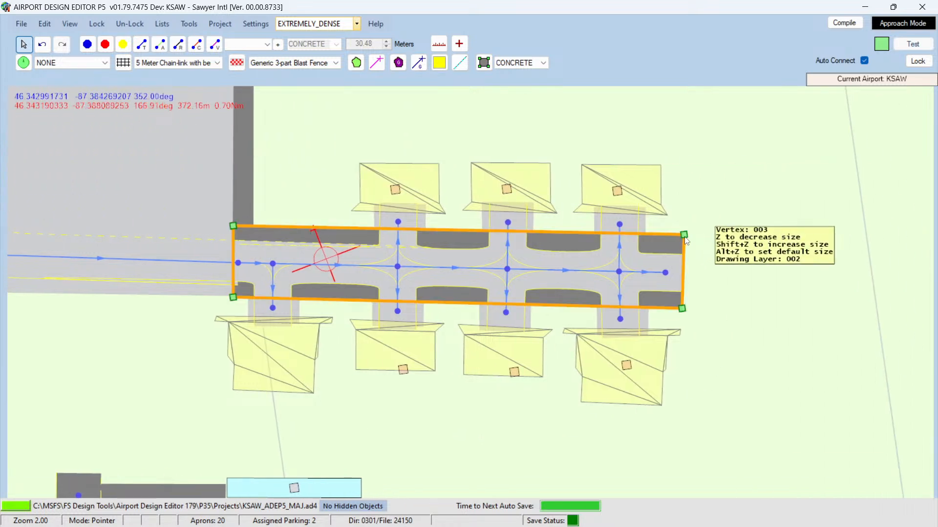
pyautogui.moveTo(695, 240); pyautogui.dragTo(701, 240)
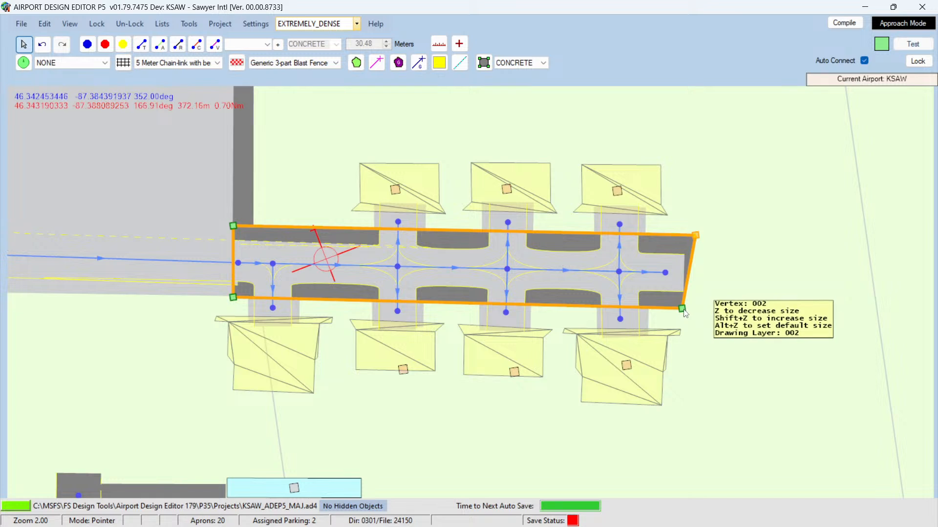
pyautogui.moveTo(687, 311); pyautogui.dragTo(698, 311)
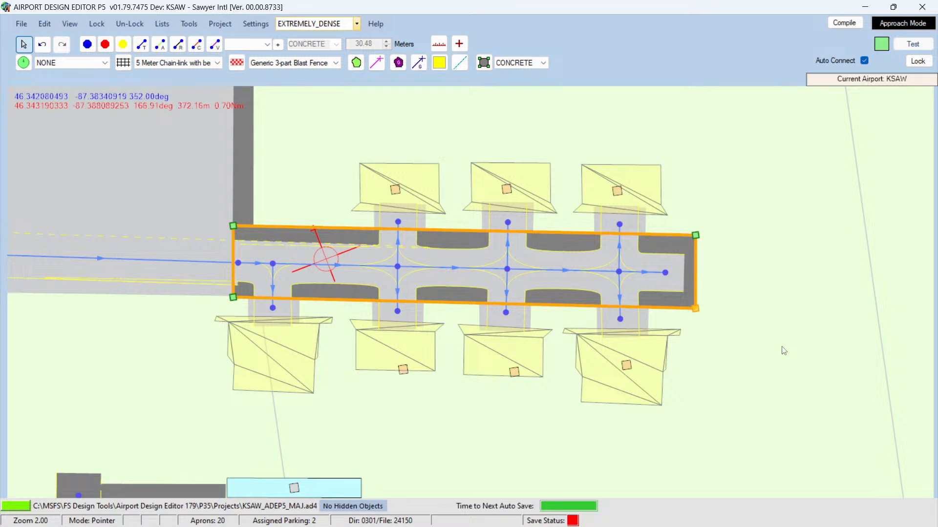
# Step: Adjust the taxi node at the apron entrance and set the western taxiway D link's width to 30 m
pyautogui.click(213, 285)
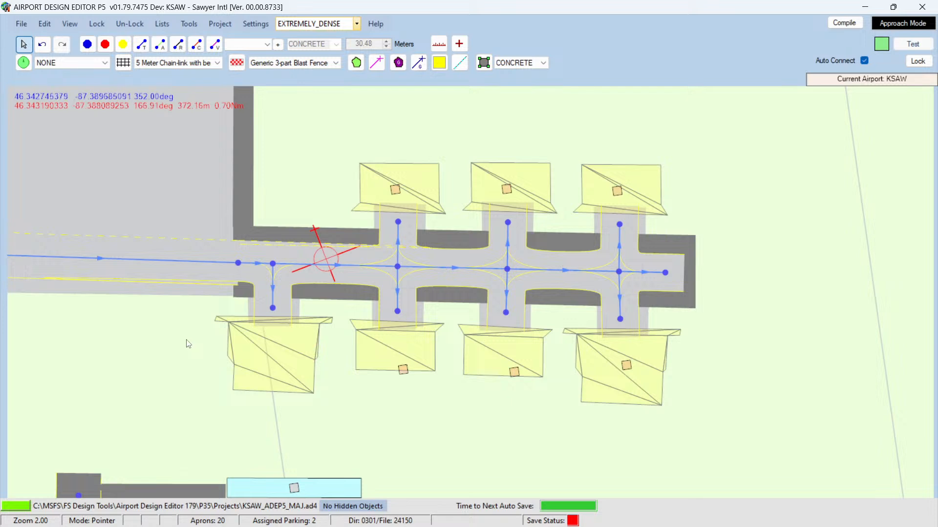
pyautogui.press('Left')
pyautogui.press('Left')
pyautogui.press('Left')
pyautogui.press('Left')
pyautogui.press('Left')
pyautogui.press('Left')
pyautogui.press('Left')
pyautogui.press('Left')
pyautogui.press('Left')
pyautogui.press('Left')
pyautogui.press('Left')
pyautogui.press('Left')
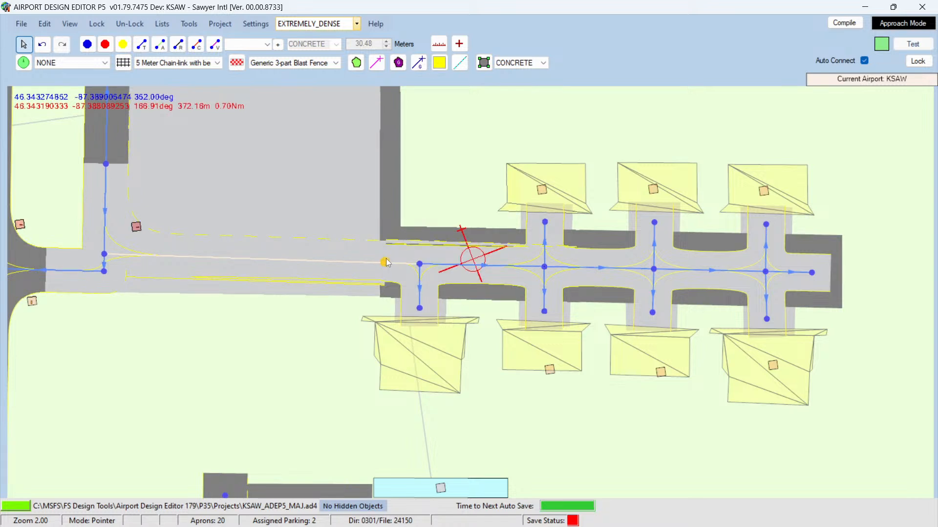
pyautogui.moveTo(386, 259); pyautogui.dragTo(385, 259)
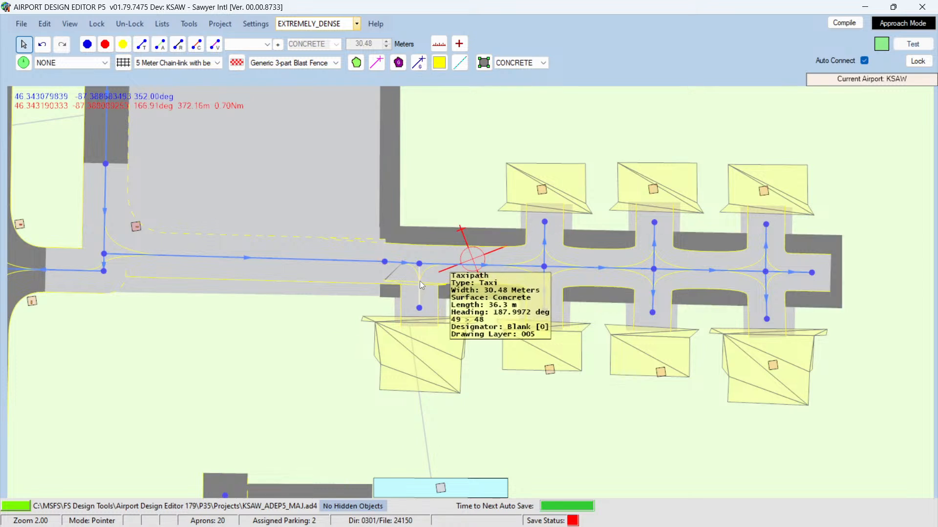
pyautogui.click(385, 264)
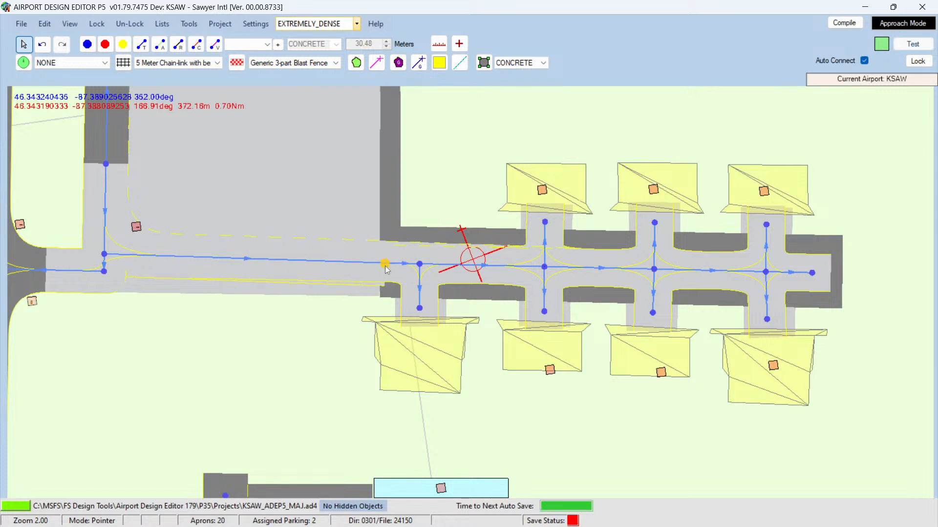
pyautogui.click(326, 273)
pyautogui.doubleClick(325, 260)
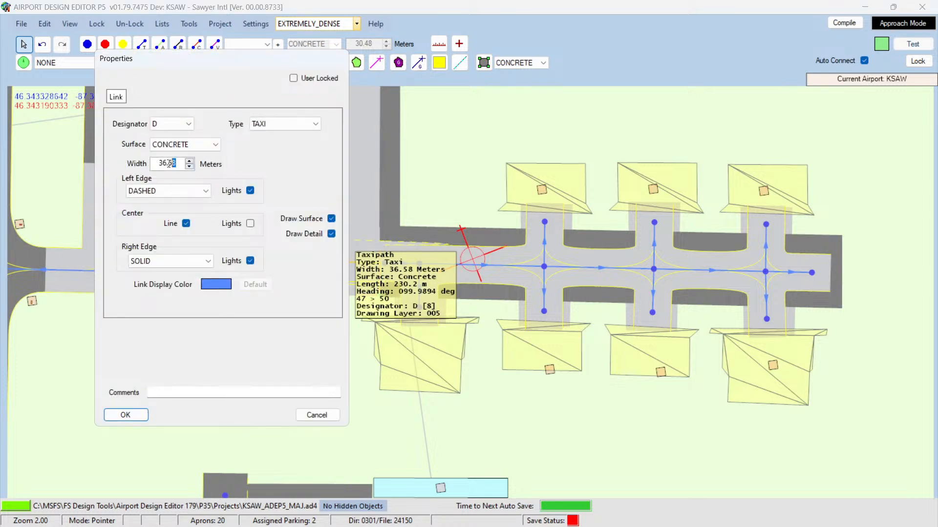
pyautogui.moveTo(168, 164); pyautogui.dragTo(144, 167)
pyautogui.write('30')
pyautogui.press('Return')
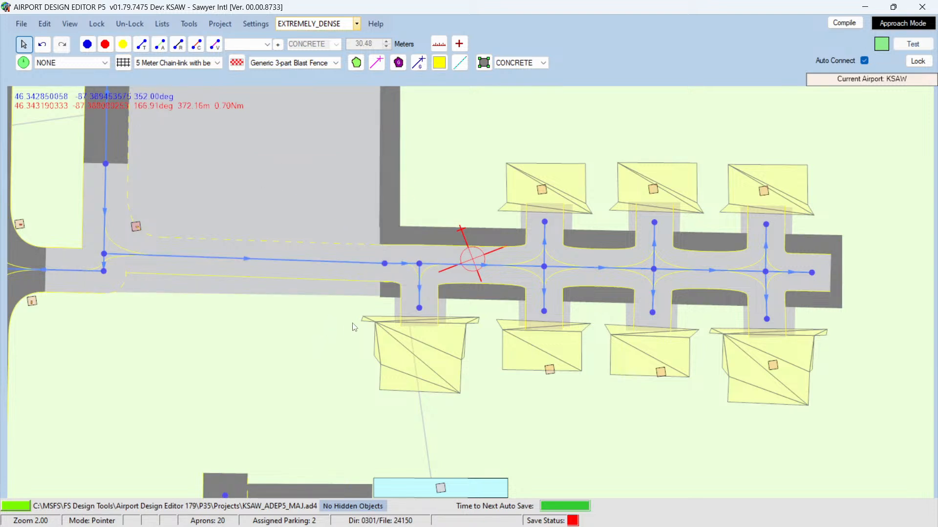
# Step: Set the widths of the first two taxiway D links along the hangar apron to 30 m
pyautogui.doubleClick(604, 268)
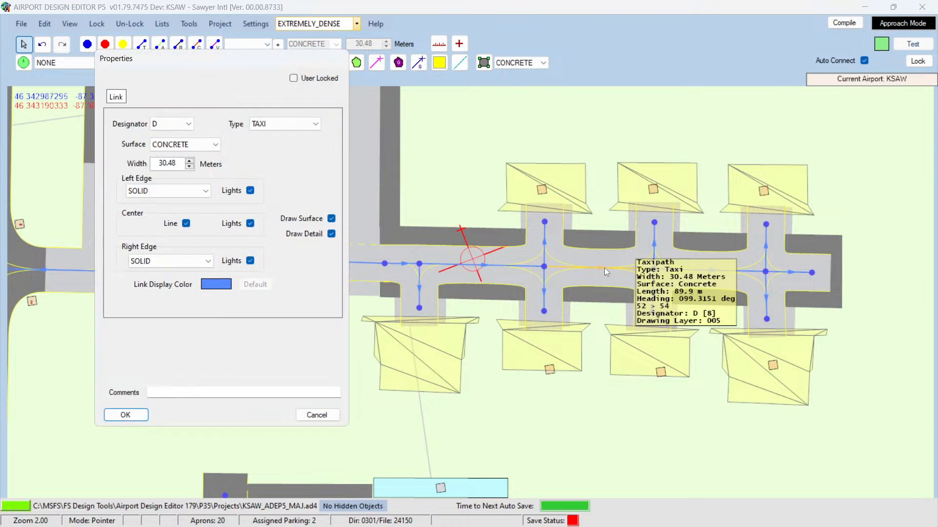
pyautogui.moveTo(157, 164); pyautogui.dragTo(197, 165)
pyautogui.write('30')
pyautogui.press('Return')
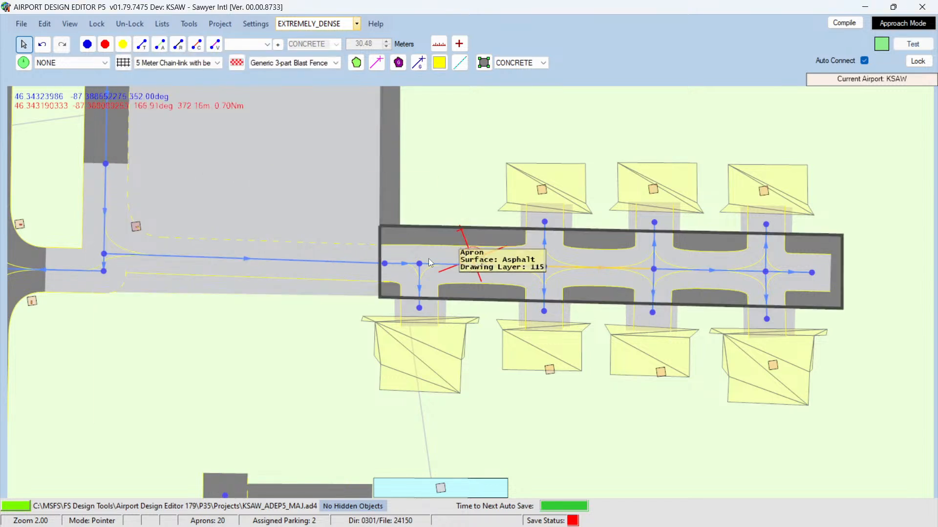
pyautogui.doubleClick(449, 263)
pyautogui.moveTo(179, 164); pyautogui.dragTo(146, 169)
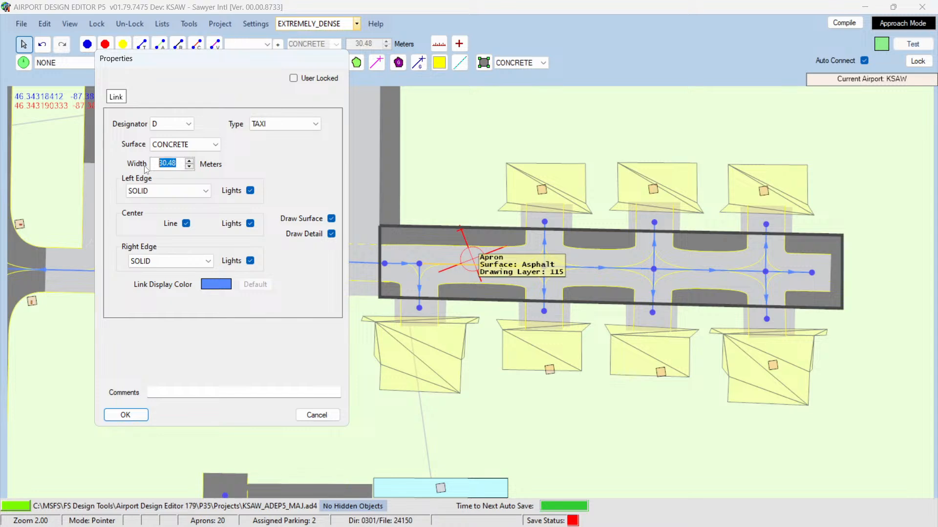
pyautogui.write('30')
pyautogui.press('Return')
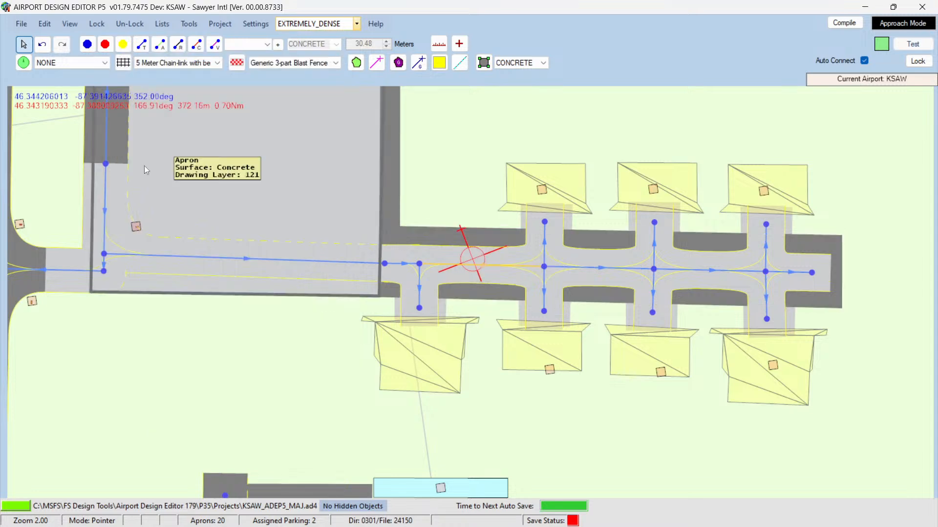
# Step: Set the widths of the remaining eastern taxiway D links along the hangar apron to 30 m
pyautogui.doubleClick(716, 271)
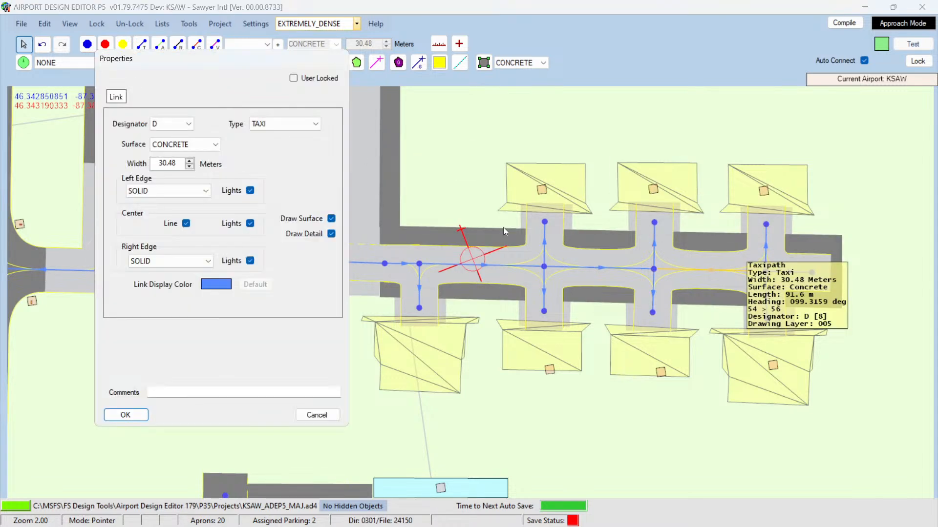
pyautogui.moveTo(158, 163); pyautogui.dragTo(217, 171)
pyautogui.write('30')
pyautogui.press('Return')
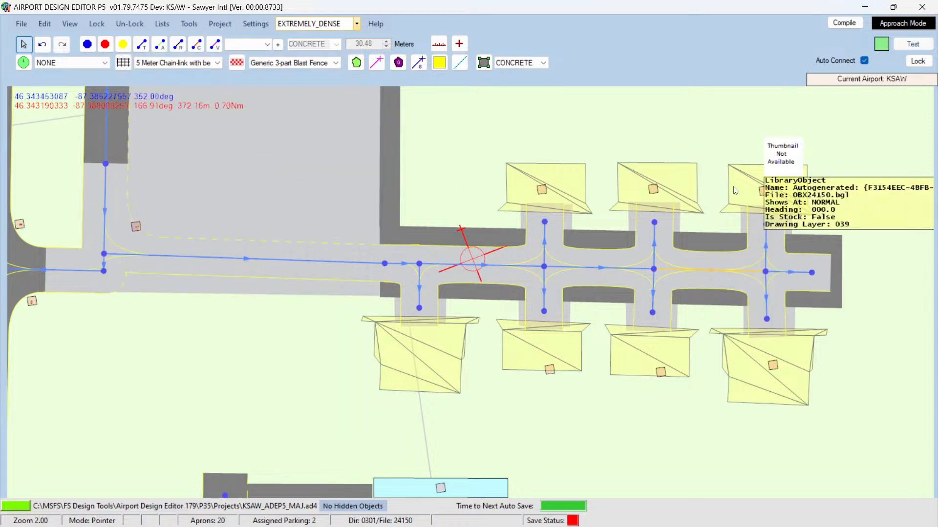
pyautogui.doubleClick(793, 272)
pyautogui.moveTo(160, 164); pyautogui.dragTo(202, 168)
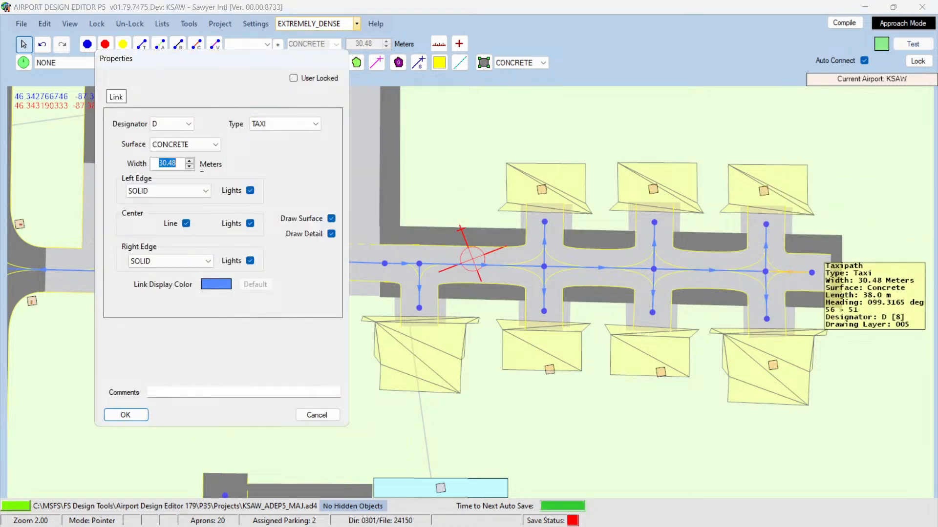
pyautogui.write('30')
pyautogui.press('Return')
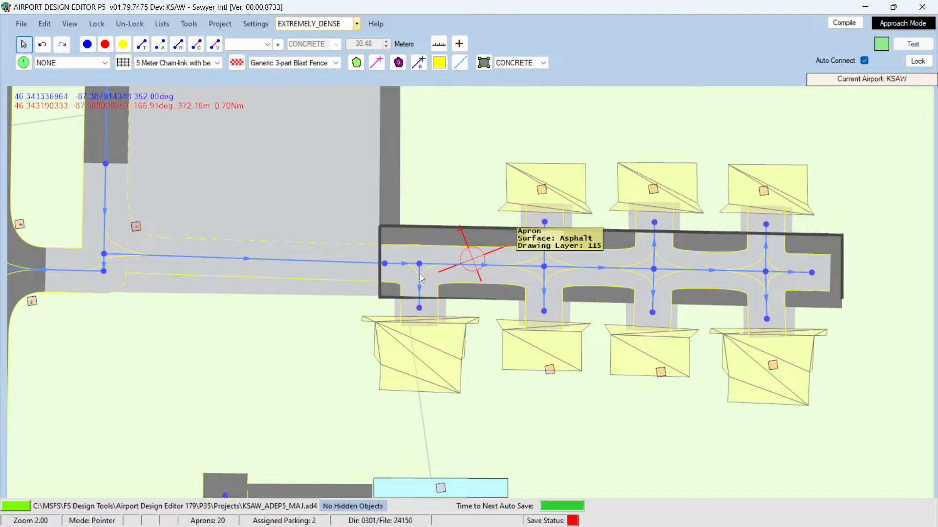
# Step: Switch to the browser and scroll through the Facebook group's hangar search results for reference photos
pyautogui.moveTo(214, 526)
pyautogui.click(101, 513)
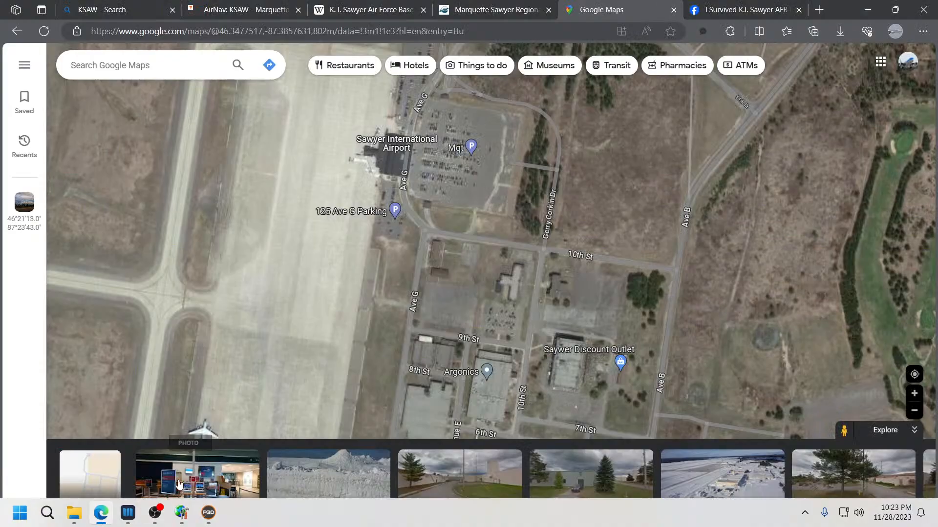
pyautogui.click(730, 10)
pyautogui.scroll(-2, 630, 267)
pyautogui.scroll(2, 623, 284)
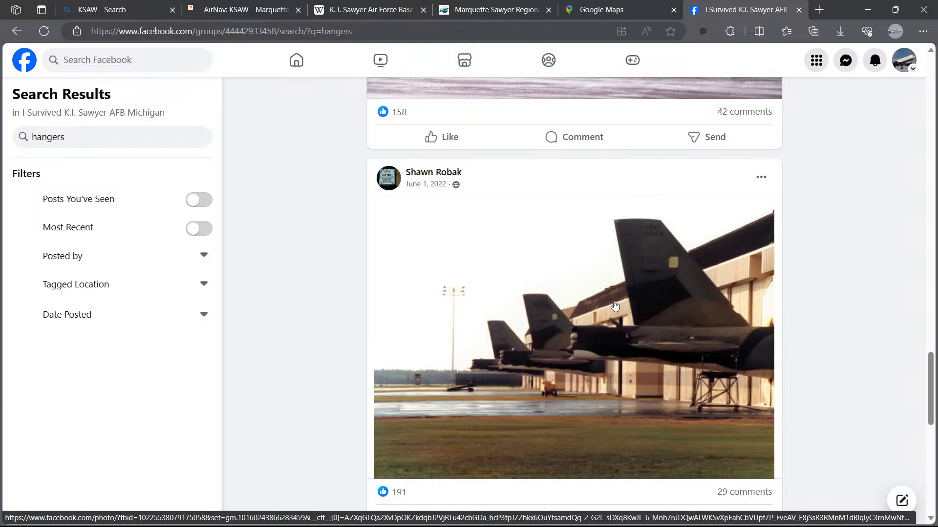
pyautogui.scroll(5, 601, 304)
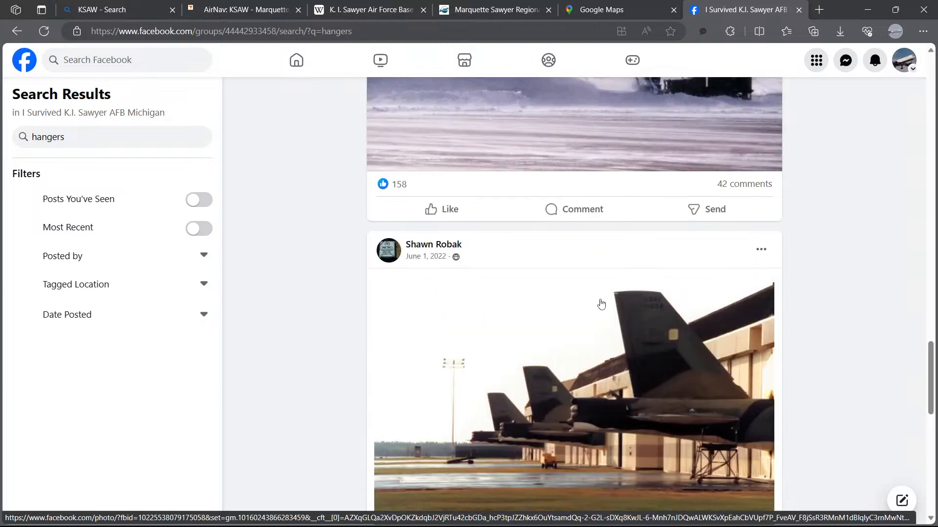
pyautogui.scroll(-12, 599, 304)
pyautogui.scroll(-15, 600, 303)
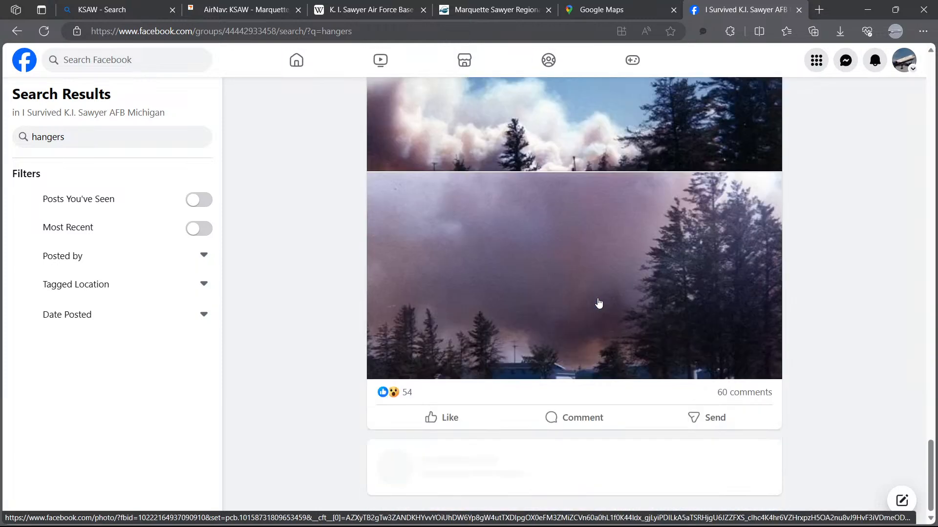
pyautogui.scroll(-10, 595, 298)
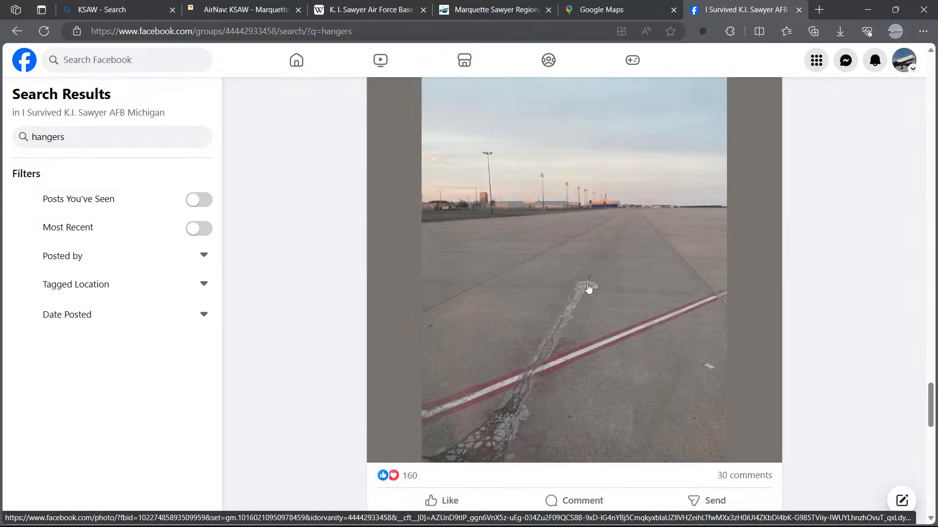
# Step: Keep browsing the Facebook group's hangar posts for photos of the hangars and aprons
pyautogui.scroll(3, 569, 301)
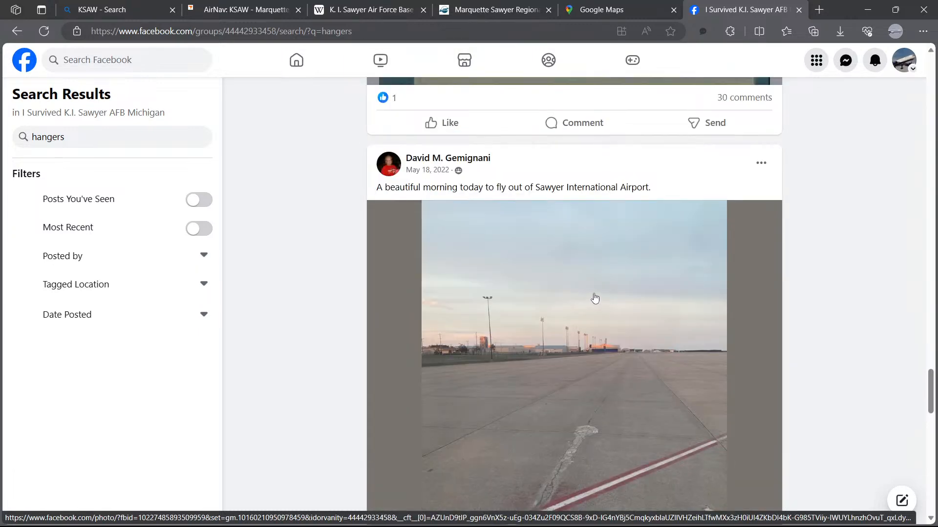
pyautogui.scroll(-15, 595, 298)
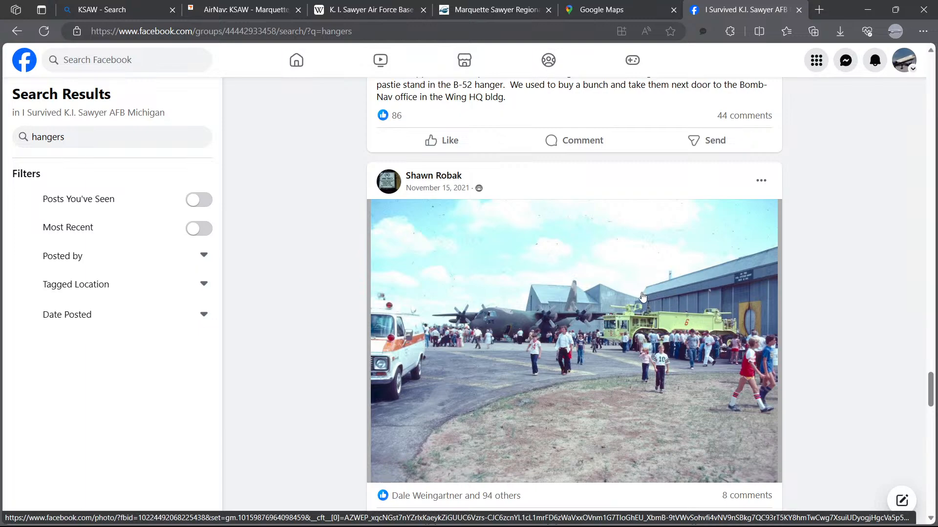
pyautogui.scroll(-6, 653, 298)
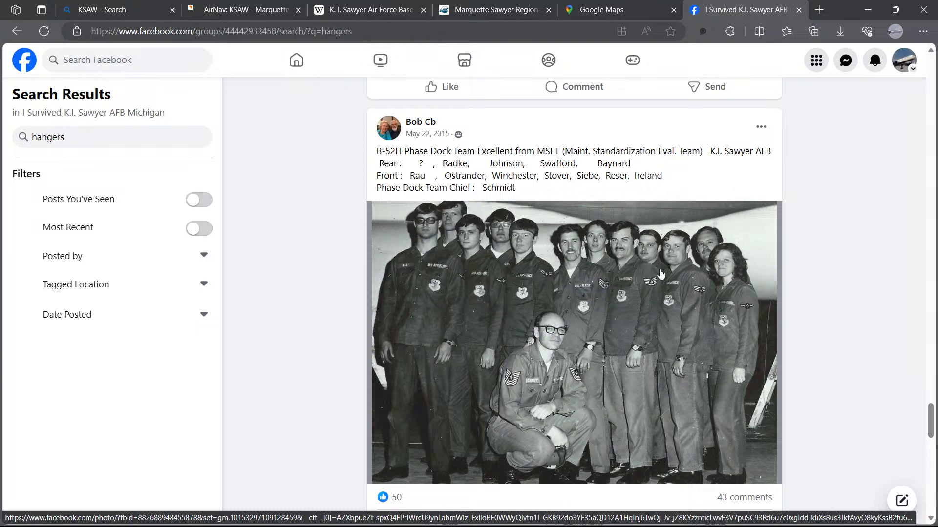
pyautogui.scroll(-15, 616, 273)
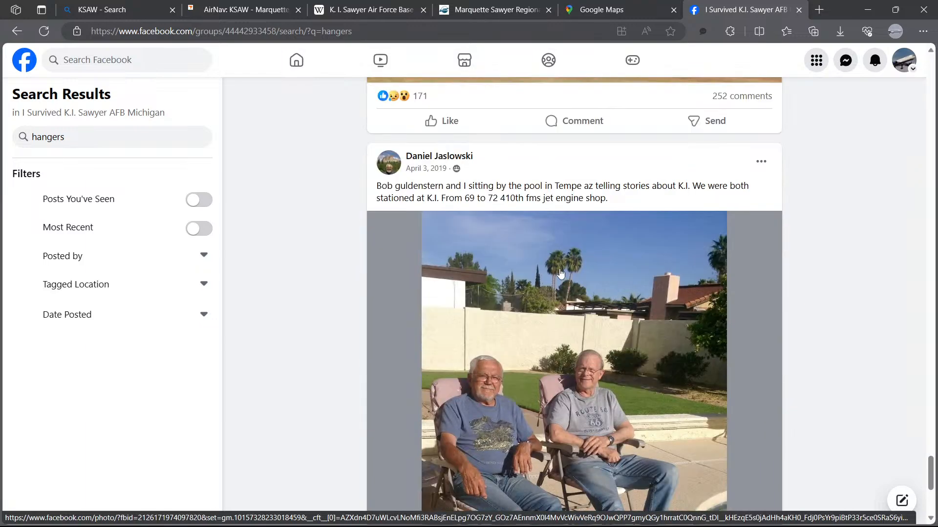
pyautogui.scroll(-10, 560, 274)
pyautogui.scroll(10, 558, 268)
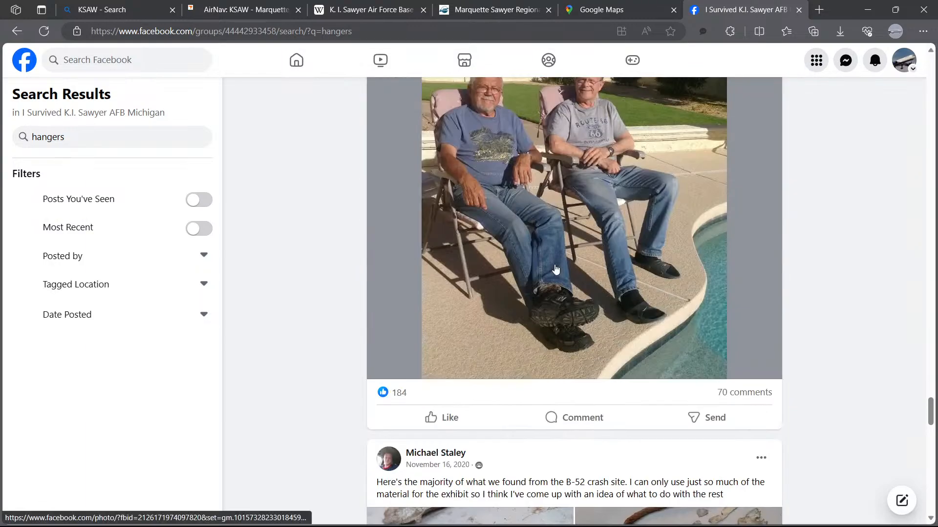
pyautogui.scroll(-10, 556, 268)
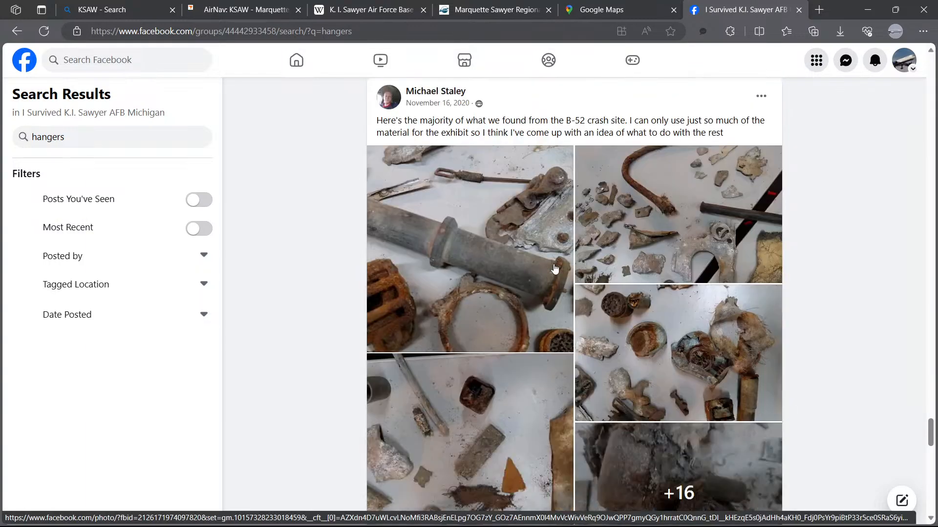
pyautogui.scroll(-20, 554, 268)
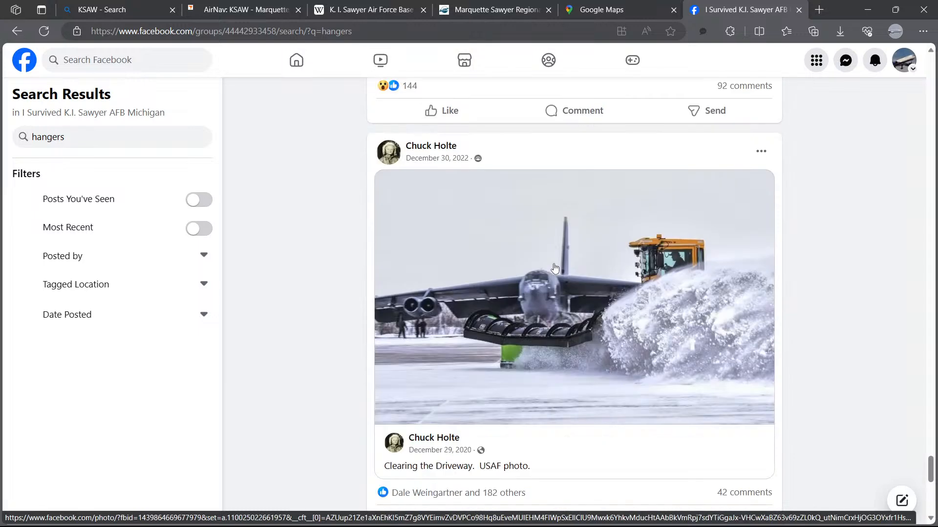
pyautogui.scroll(-3, 555, 268)
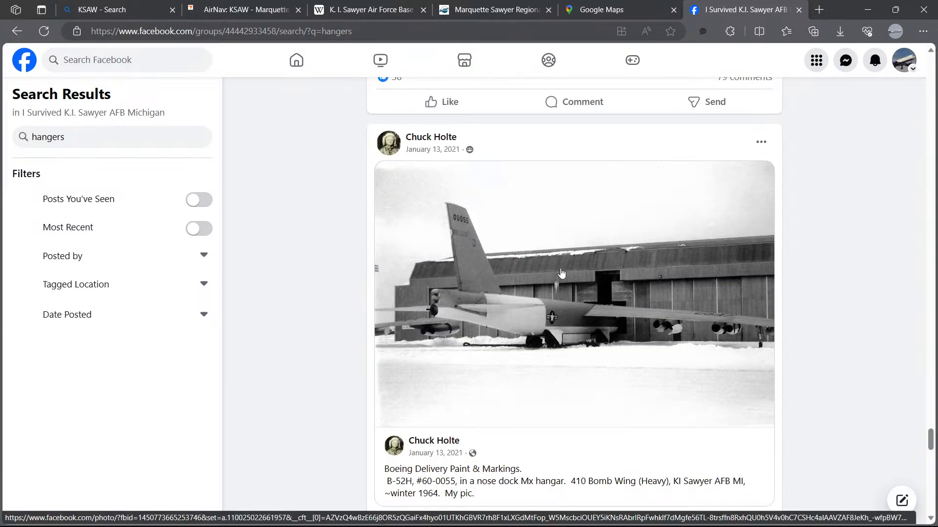
pyautogui.scroll(-1, 578, 270)
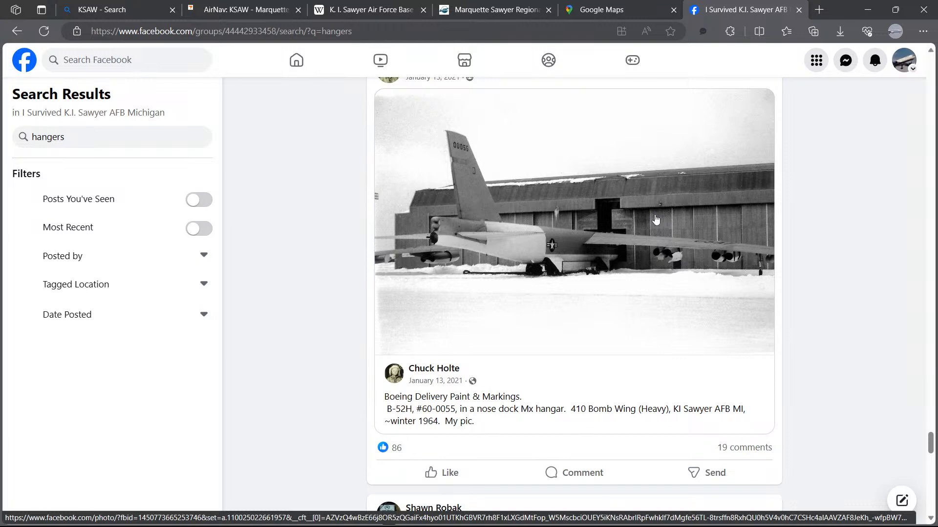
# Step: Switch to Prepar3D and inspect the hangar apron and taxiways around the aircraft
pyautogui.moveTo(281, 526)
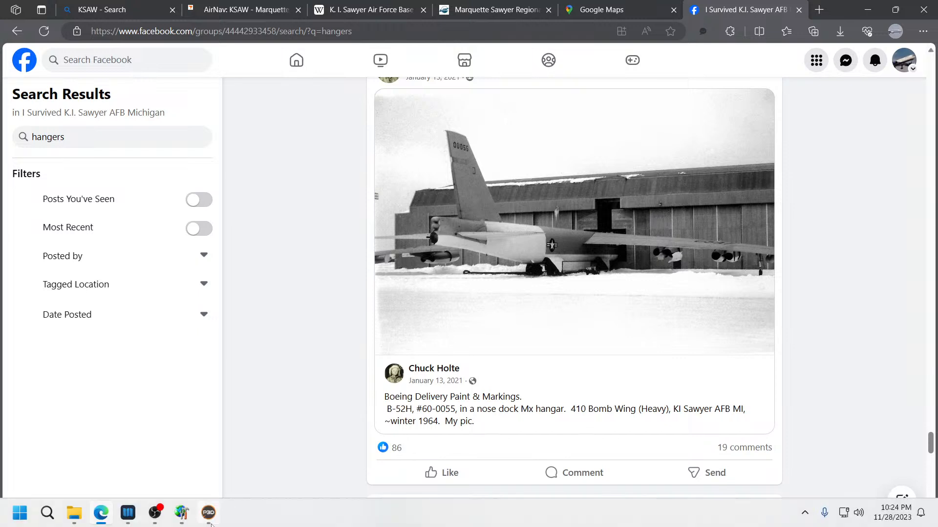
pyautogui.click(208, 514)
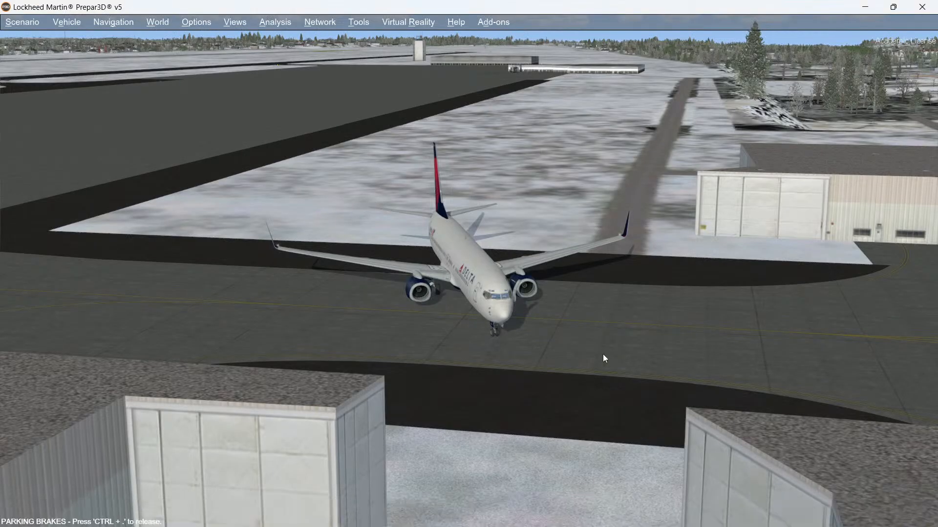
pyautogui.moveTo(603, 354); pyautogui.dragTo(603, 354, button='middle')
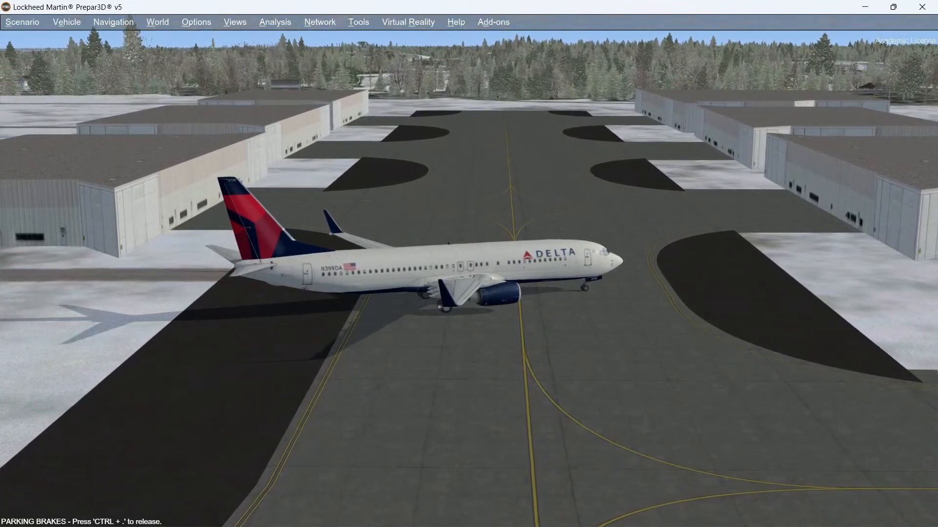
pyautogui.moveTo(342, 526)
pyautogui.click(101, 519)
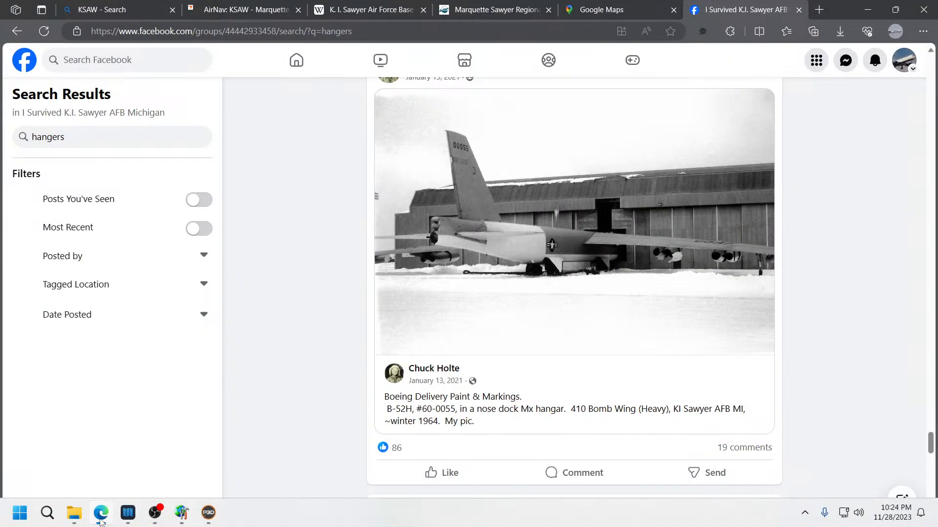
pyautogui.click(100, 519)
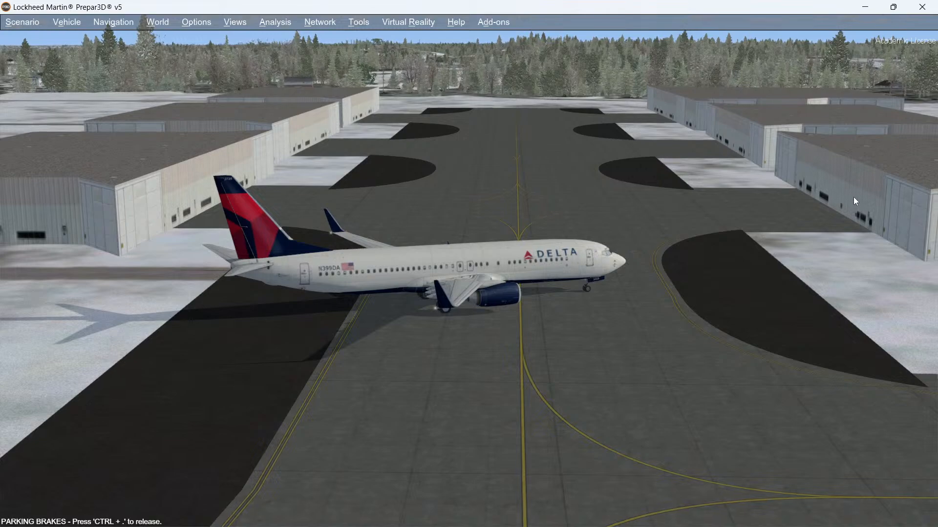
pyautogui.moveTo(852, 195); pyautogui.dragTo(740, 208, button='middle')
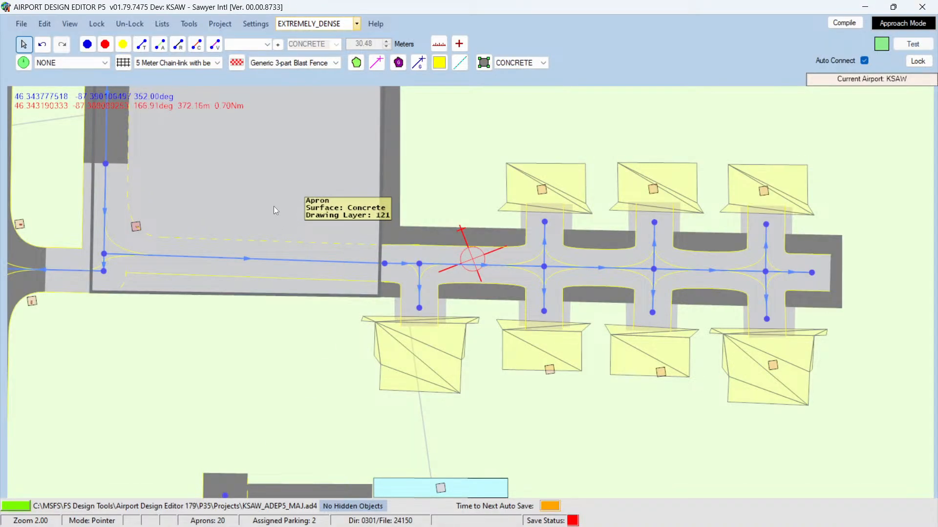
# Step: In the editor, move the simulator aircraft onto the terminal apron beside the gates
pyautogui.scroll(1, 273, 206)
pyautogui.scroll(3, 273, 211)
pyautogui.press('Up')
pyautogui.press('Up')
pyautogui.press('Up')
pyautogui.press('Up')
pyautogui.press('Up')
pyautogui.press('Up')
pyautogui.press('Up')
pyautogui.press('Up')
pyautogui.press('Up')
pyautogui.press('Up')
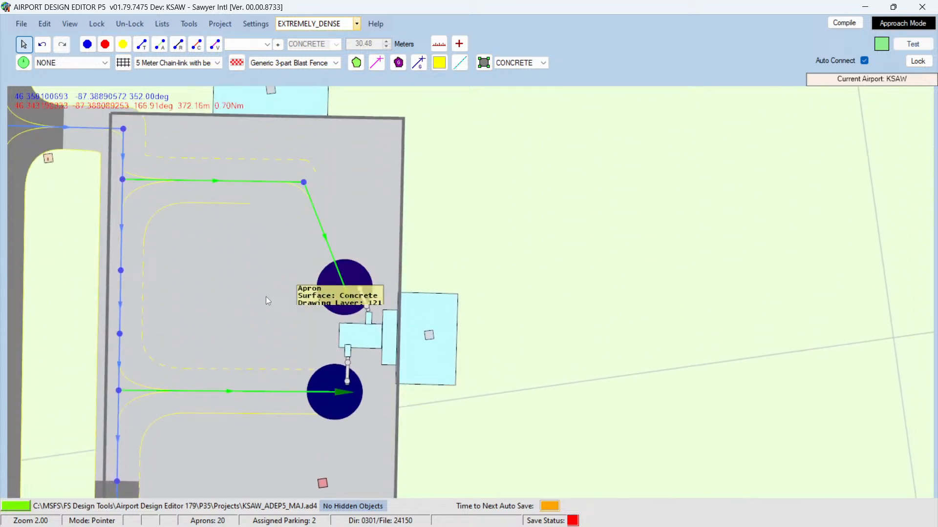
pyautogui.rightClick(236, 294)
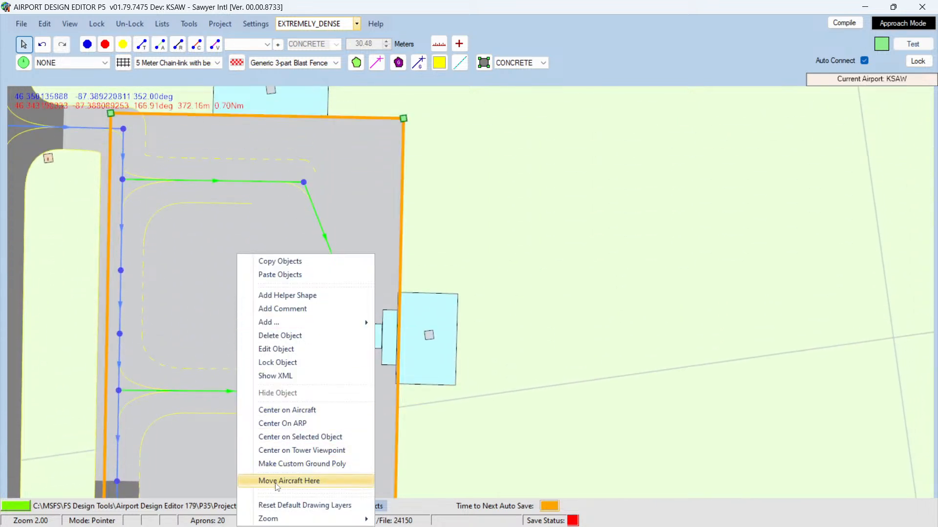
pyautogui.click(277, 483)
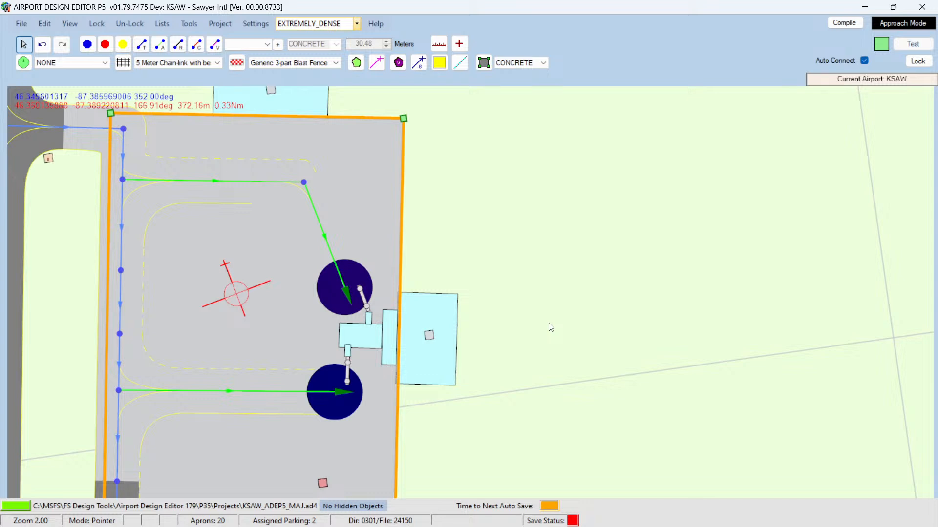
# Step: Check the aircraft's new position on the terminal apron in Prepar3D, then return to the editor
pyautogui.moveTo(303, 514)
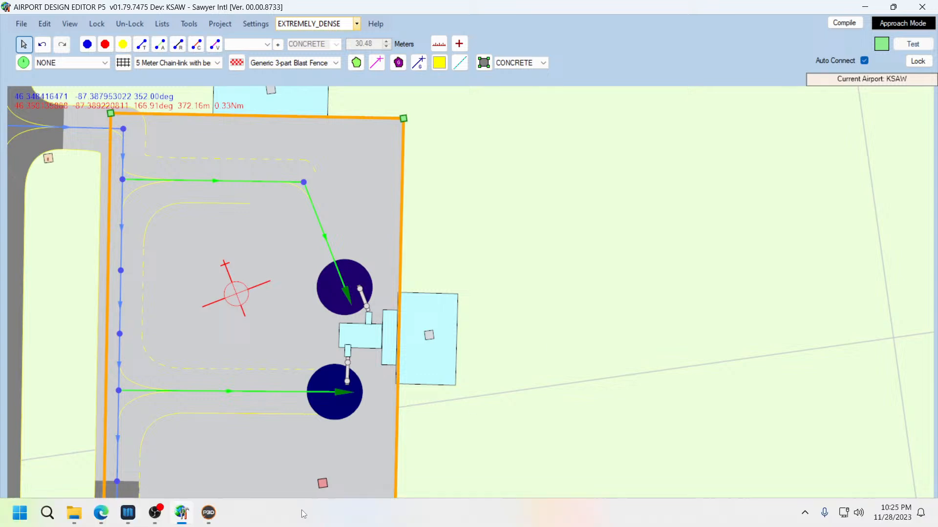
pyautogui.click(209, 513)
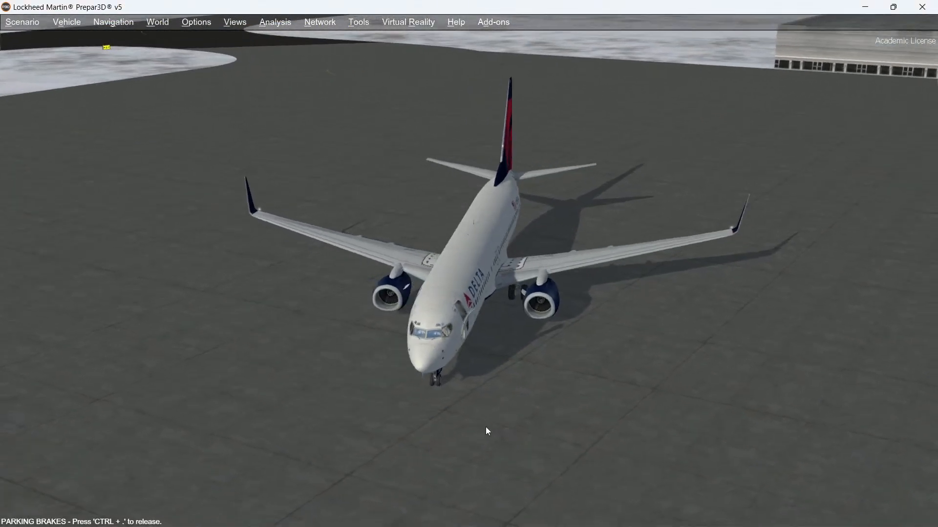
pyautogui.moveTo(485, 427); pyautogui.dragTo(486, 427, button='middle')
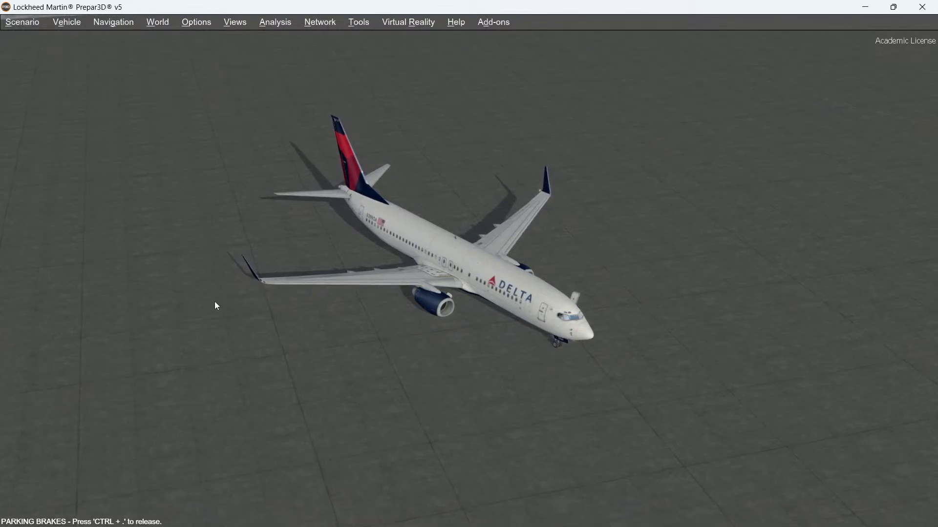
pyautogui.moveTo(182, 513)
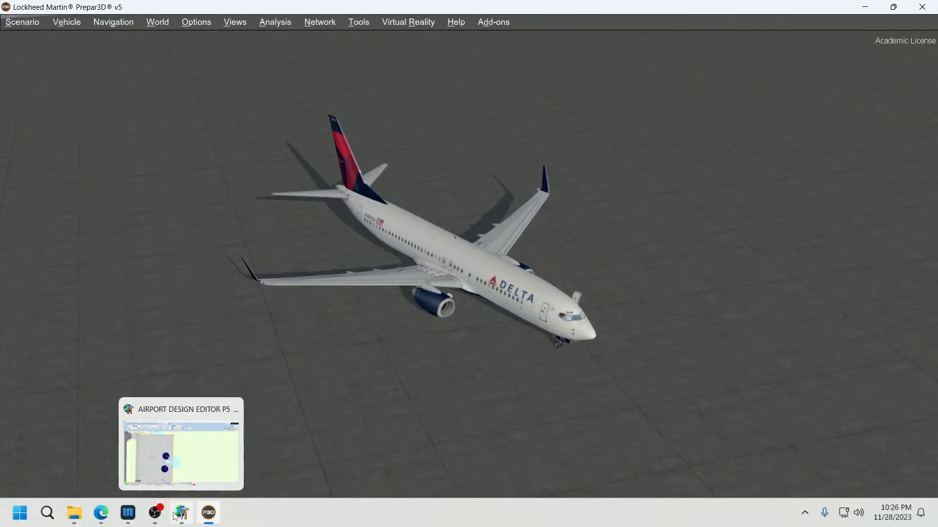
pyautogui.click(201, 482)
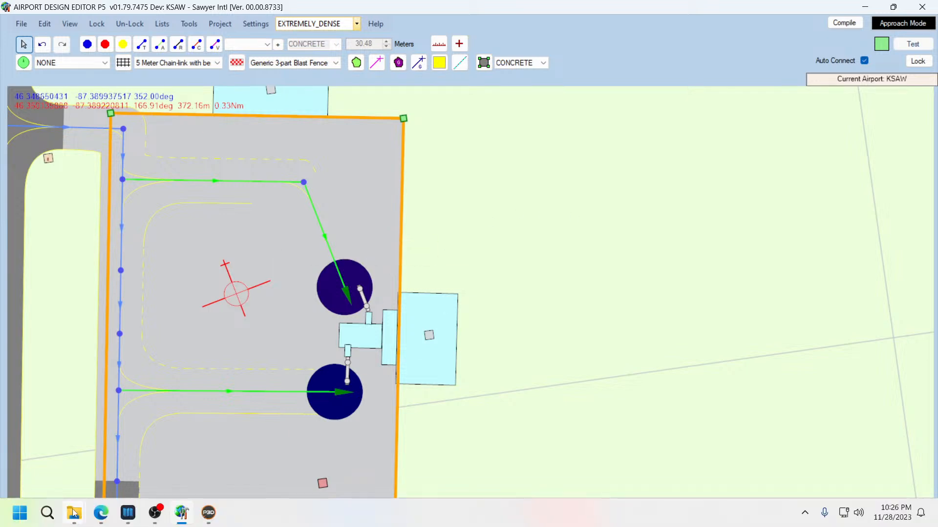
# Step: Switch to the browser and pan the Google Maps satellite view south along the apron and hangars from the terminal
pyautogui.click(101, 515)
pyautogui.click(374, 5)
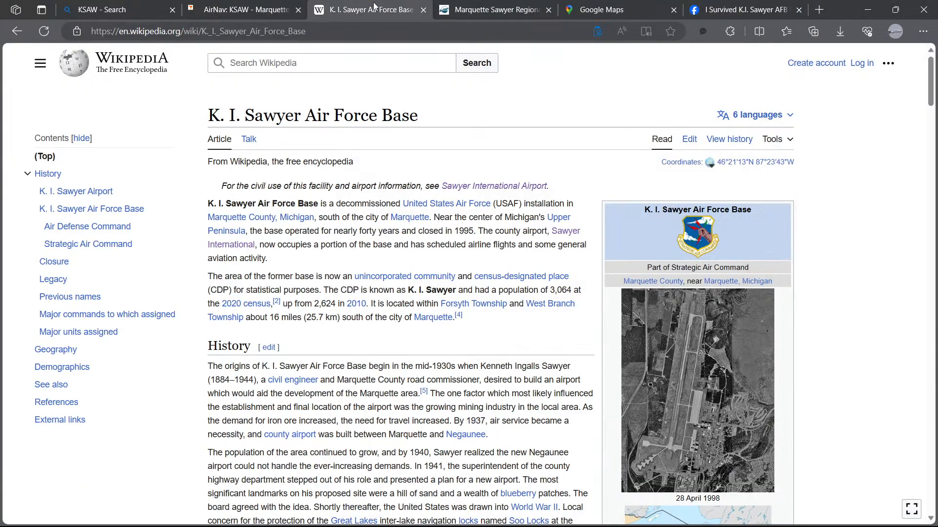
pyautogui.click(479, 10)
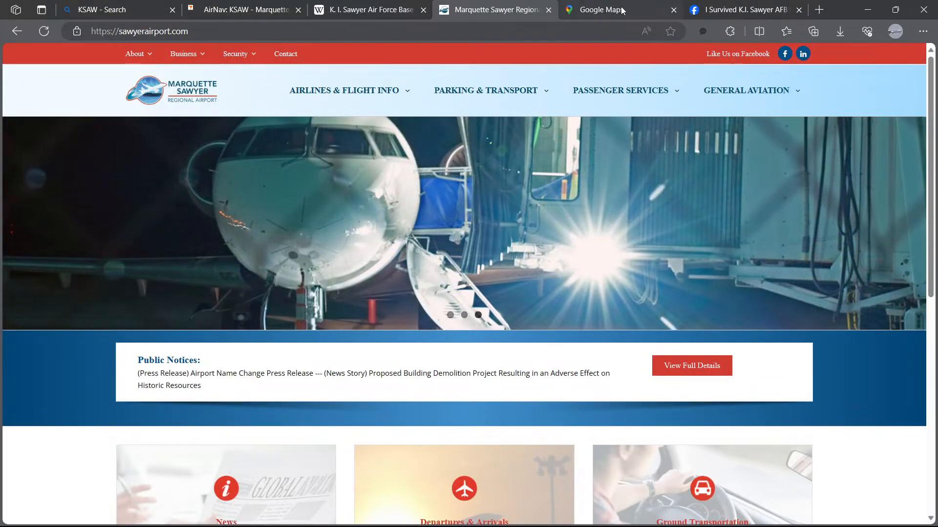
pyautogui.click(622, 10)
pyautogui.moveTo(338, 253); pyautogui.dragTo(354, 392)
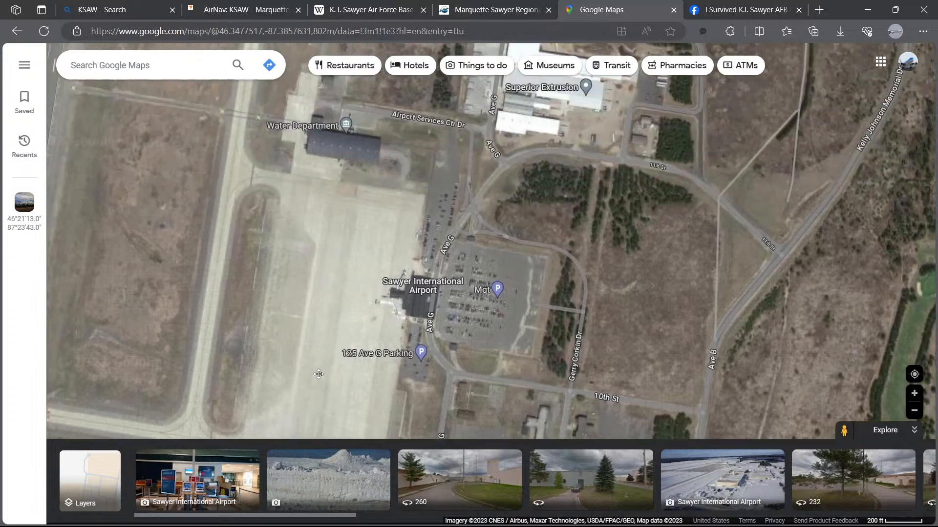
pyautogui.moveTo(316, 339); pyautogui.dragTo(328, 142)
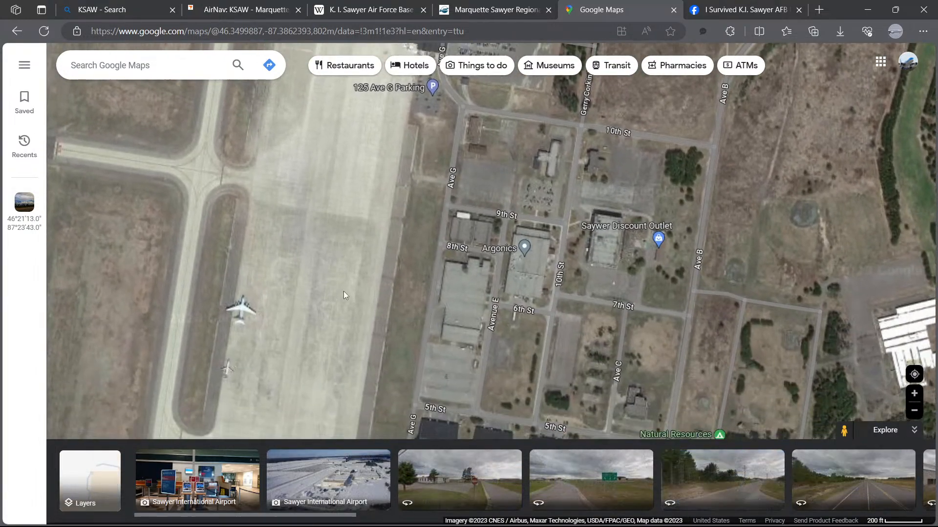
pyautogui.moveTo(344, 297); pyautogui.dragTo(423, 292)
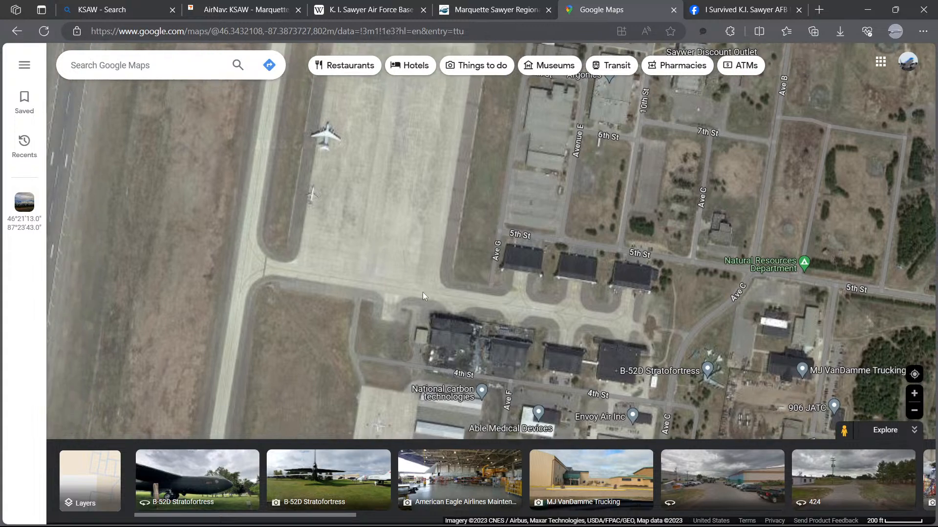
pyautogui.moveTo(303, 299); pyautogui.dragTo(424, 223)
pyautogui.moveTo(405, 281); pyautogui.dragTo(430, 191)
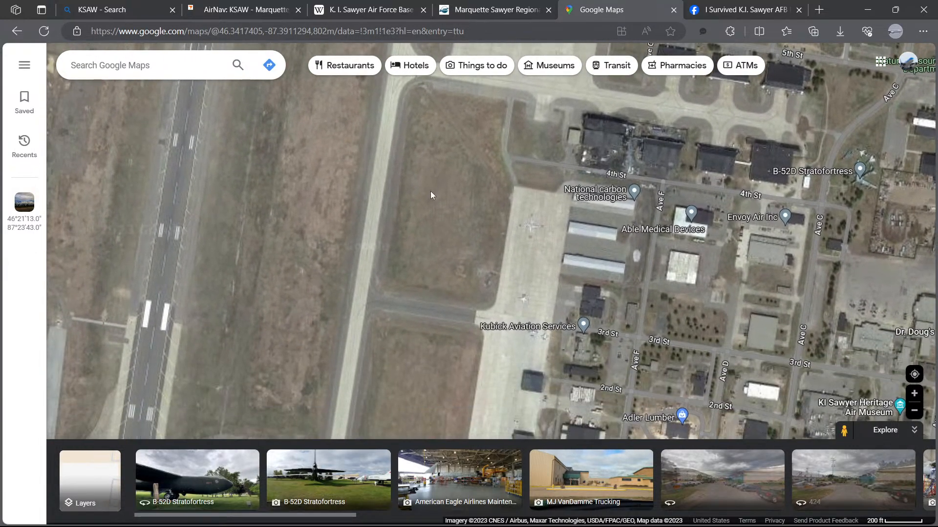
pyautogui.moveTo(420, 249); pyautogui.dragTo(426, 171)
pyautogui.moveTo(400, 292); pyautogui.dragTo(350, 315)
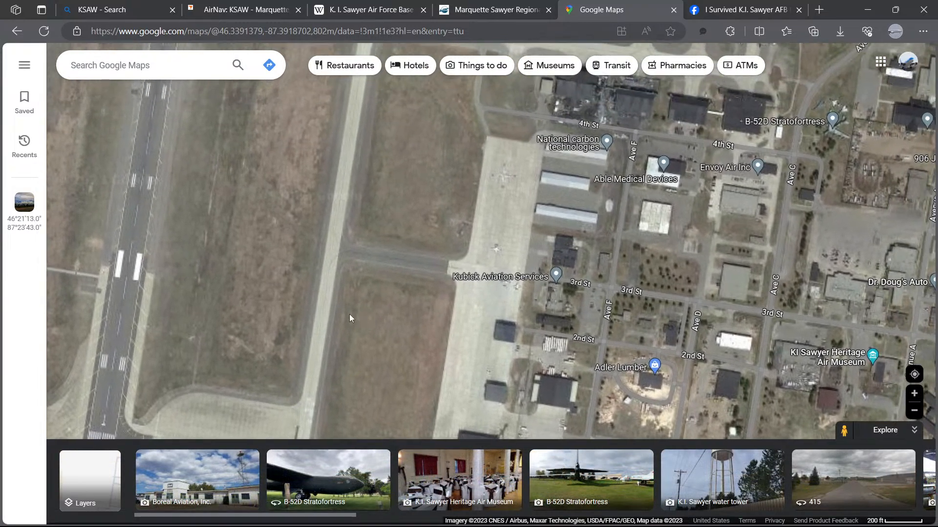
# Step: Return to Airport Design Editor and survey the terminal apron and surrounding taxiways
pyautogui.moveTo(159, 525)
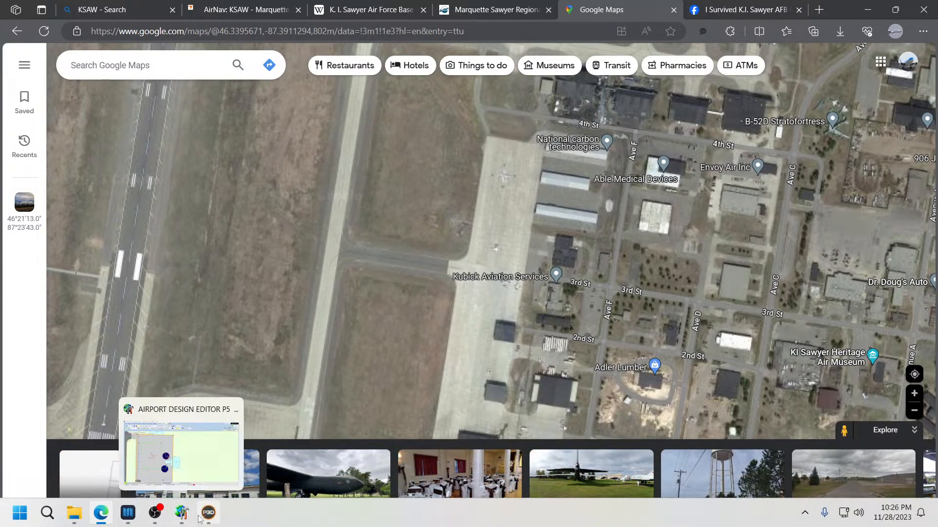
pyautogui.click(182, 515)
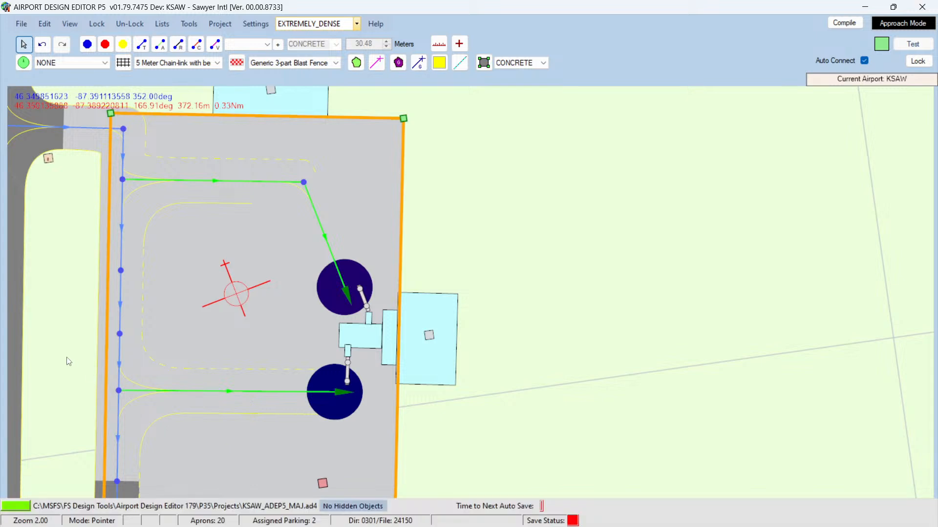
pyautogui.press('Left')
pyautogui.press('Left')
pyautogui.press('Left')
pyautogui.press('Left')
pyautogui.press('Left')
pyautogui.press('Left')
pyautogui.press('Left')
pyautogui.press('Left')
pyautogui.press('Left')
pyautogui.press('Left')
pyautogui.press('Left')
pyautogui.press('Left')
pyautogui.press('Left')
pyautogui.press('Left')
pyautogui.press('Left')
pyautogui.press('Left')
pyautogui.press('Left')
pyautogui.press('Left')
pyautogui.press('Left')
pyautogui.press('Left')
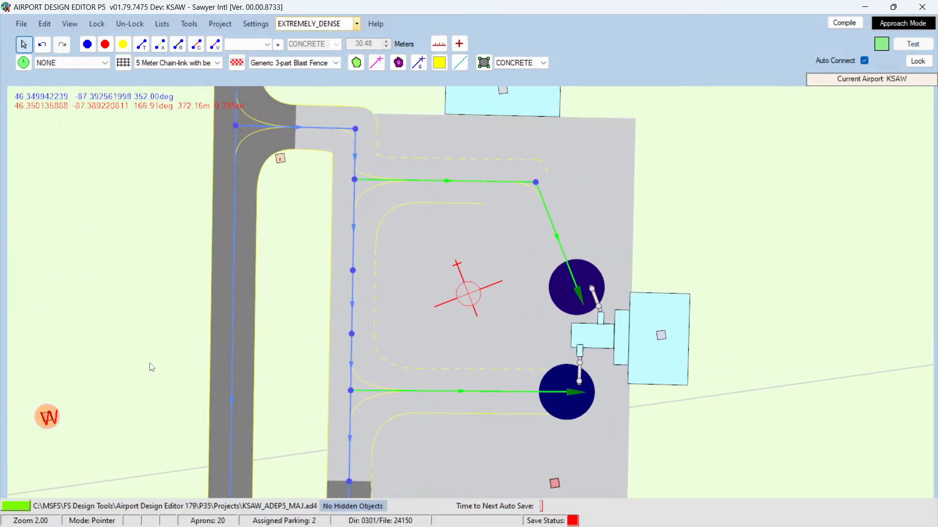
pyautogui.press('Down')
pyautogui.press('Down')
pyautogui.press('Down')
pyautogui.press('Down')
pyautogui.press('Down')
pyautogui.press('Down')
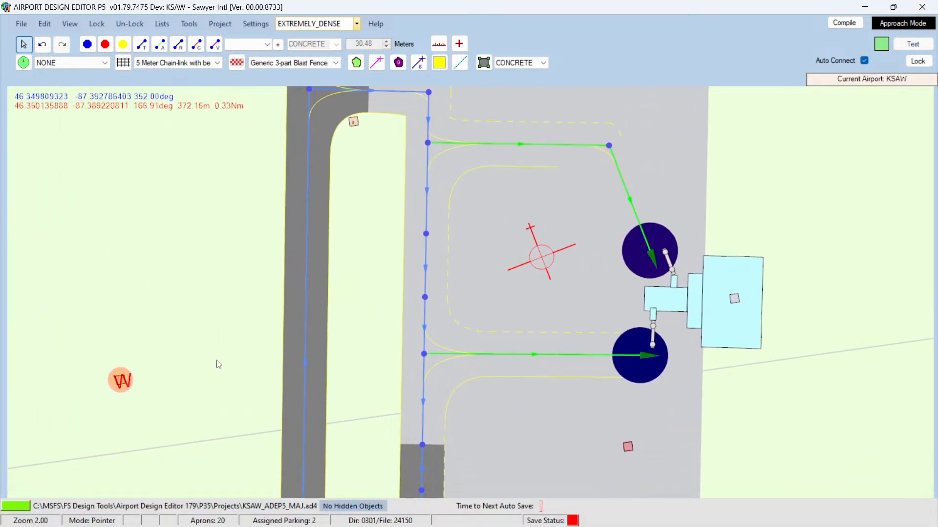
pyautogui.scroll(3, 236, 373)
pyautogui.scroll(-10, 236, 373)
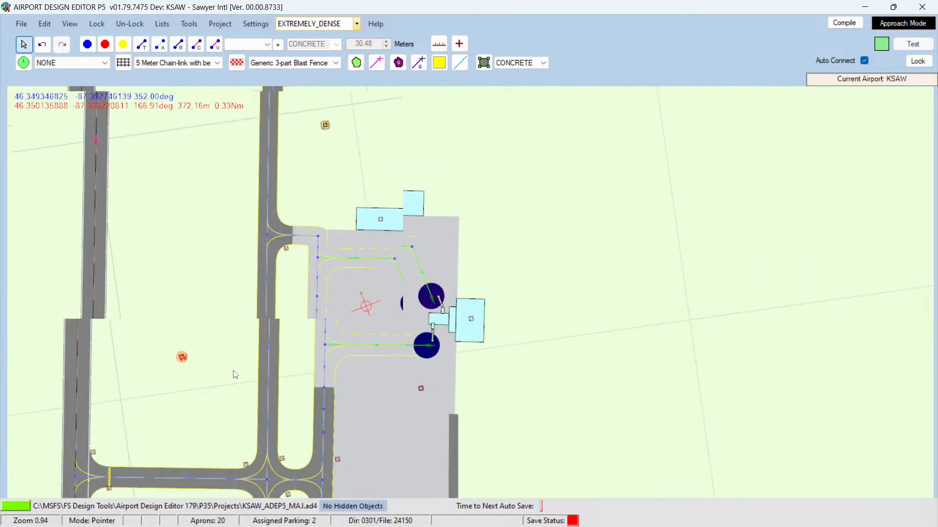
# Step: Survey the taxiway and hangar areas south of the terminal apron in the editor
pyautogui.scroll(-1, 214, 366)
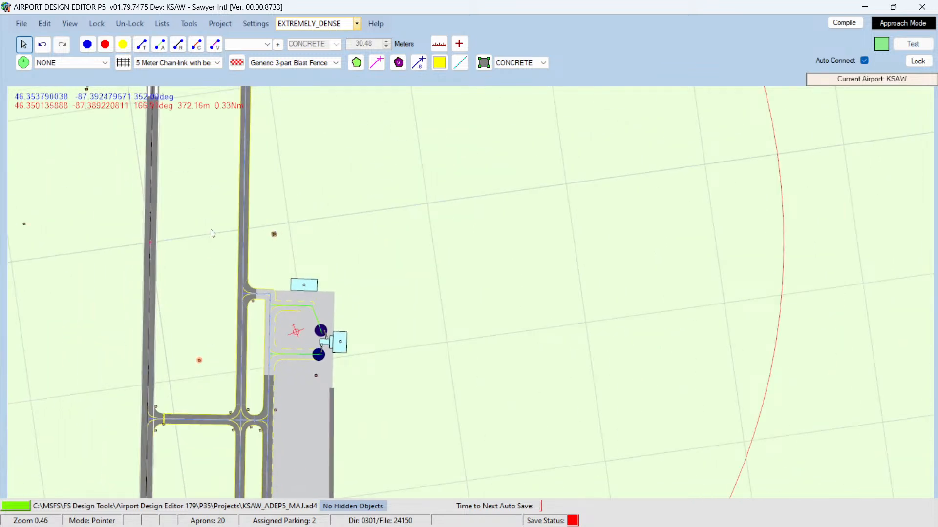
pyautogui.press('Down')
pyautogui.press('Down')
pyautogui.press('Down')
pyautogui.press('Down')
pyautogui.press('Down')
pyautogui.press('Down')
pyautogui.press('Down')
pyautogui.press('Down')
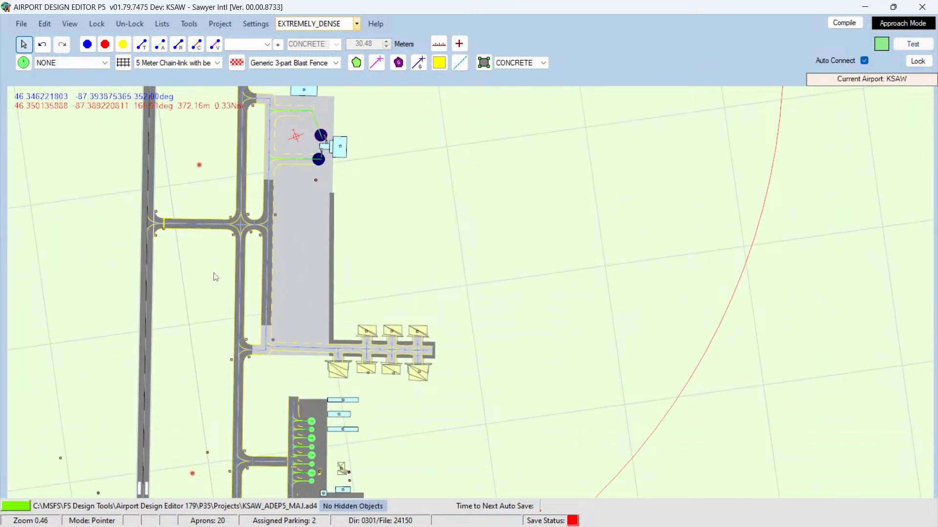
pyautogui.press('Down')
pyautogui.press('Down')
pyautogui.press('Down')
pyautogui.press('Down')
pyautogui.press('Down')
pyautogui.press('Down')
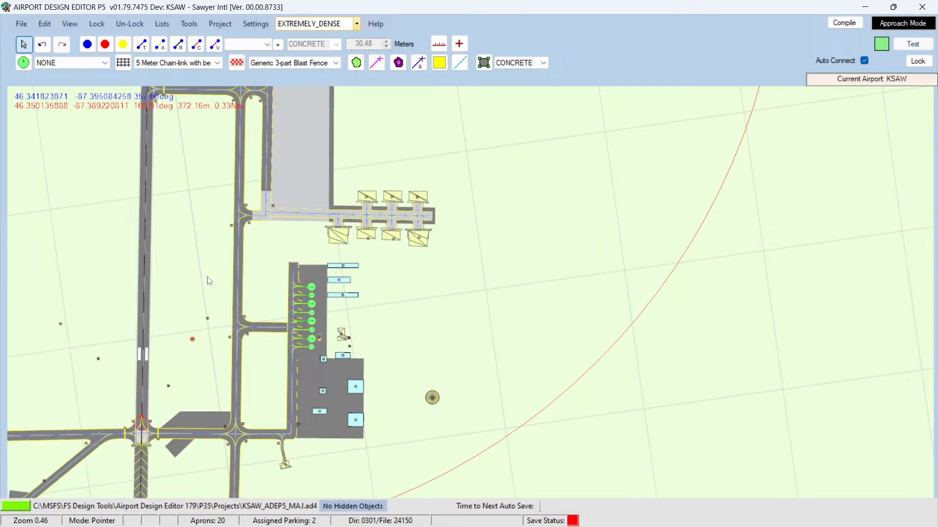
pyautogui.scroll(5, 209, 281)
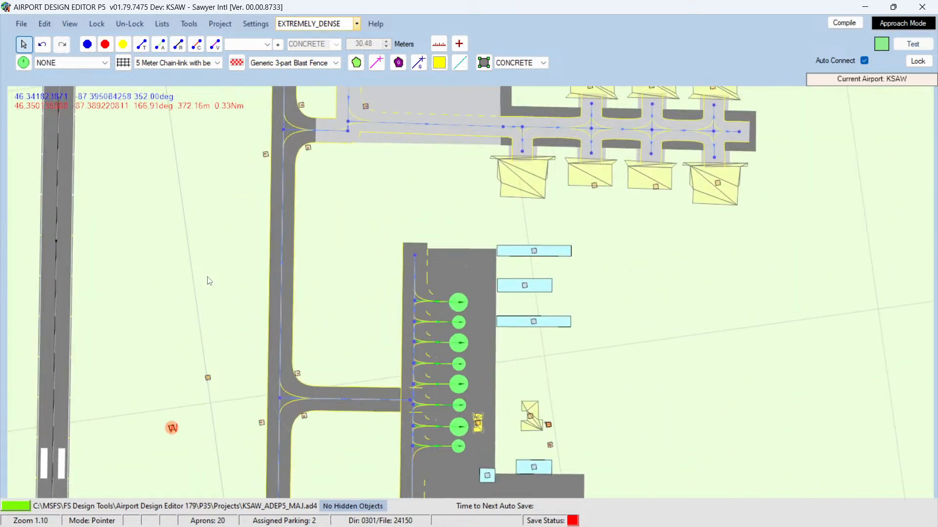
pyautogui.press('Up')
pyautogui.press('Up')
pyautogui.press('Up')
pyautogui.press('Up')
pyautogui.press('Up')
pyautogui.press('Up')
pyautogui.press('Up')
pyautogui.press('Up')
pyautogui.press('Up')
pyautogui.press('Up')
pyautogui.press('Up')
pyautogui.press('Up')
pyautogui.press('Up')
pyautogui.press('Up')
pyautogui.press('Up')
pyautogui.press('Up')
pyautogui.press('Up')
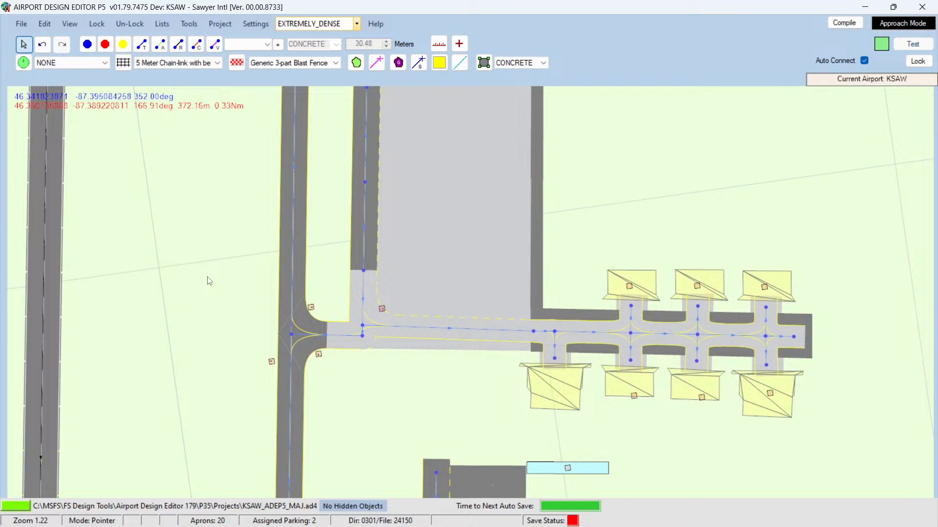
# Step: Inspect the edge settings of the taxiway link leading to the hangar stands and cancel the dialog
pyautogui.doubleClick(293, 273)
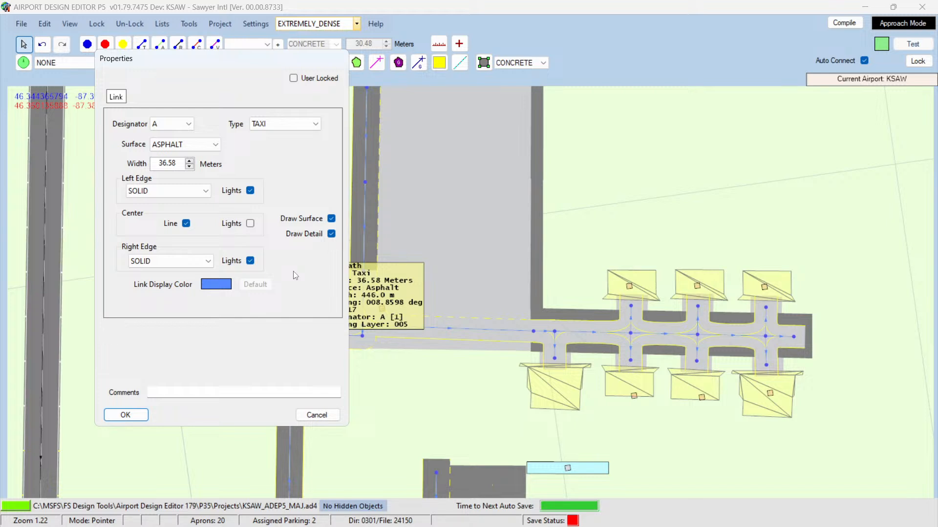
pyautogui.click(206, 192)
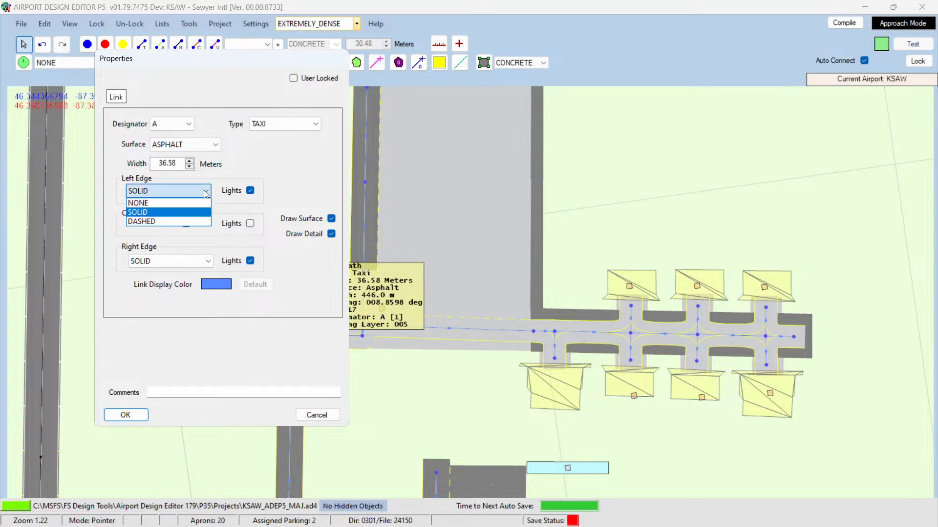
pyautogui.click(206, 192)
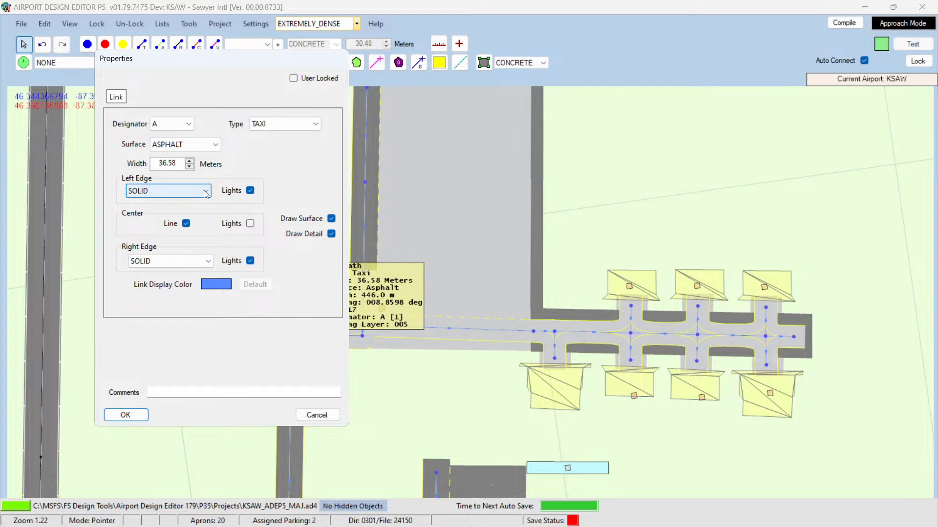
pyautogui.click(310, 419)
# Step: Switch to the browser and pan the Google Maps satellite view north to the terminal apron
pyautogui.moveTo(169, 523)
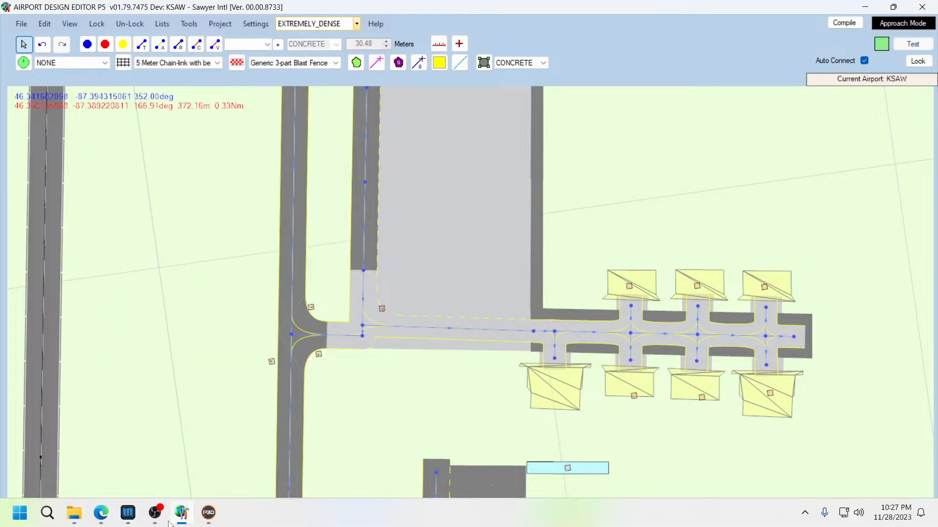
pyautogui.click(182, 514)
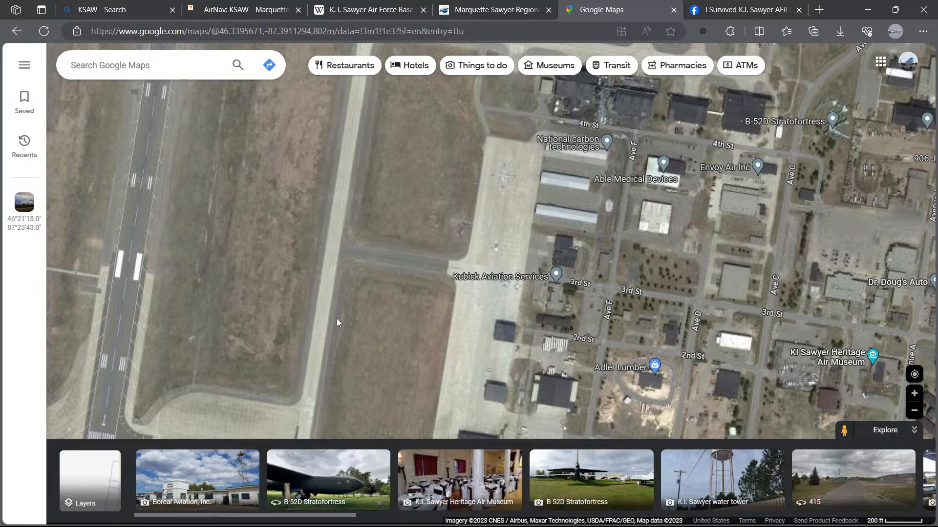
pyautogui.moveTo(337, 349)
pyautogui.mouseDown()
pyautogui.moveTo(358, 195)
pyautogui.moveTo(337, 364)
pyautogui.mouseUp()
pyautogui.moveTo(363, 100); pyautogui.dragTo(341, 430)
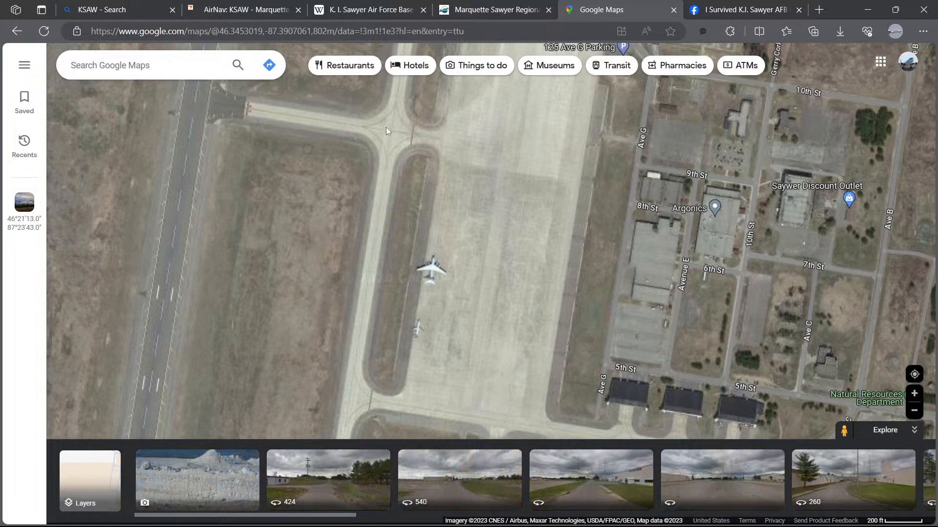
pyautogui.moveTo(386, 127); pyautogui.dragTo(356, 420)
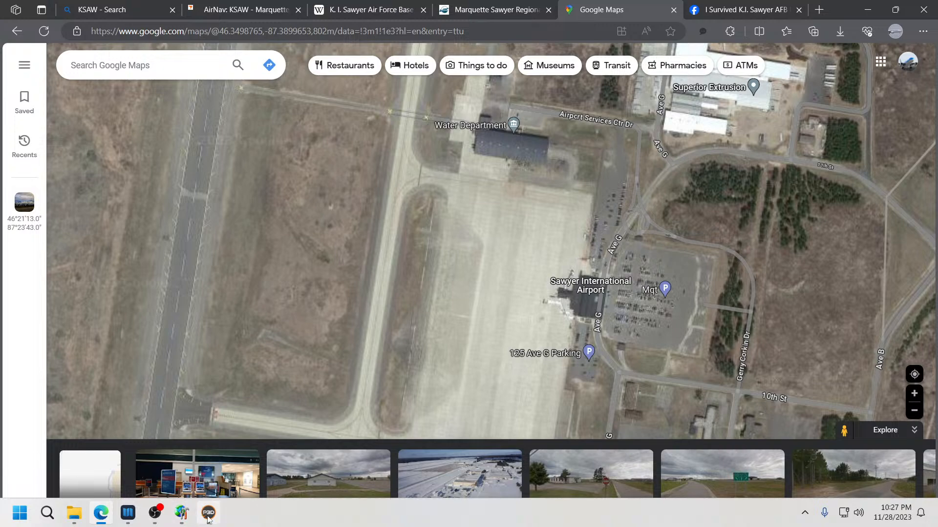
# Step: Return to the editor and review the terminal apron and taxiways south of it
pyautogui.moveTo(209, 519)
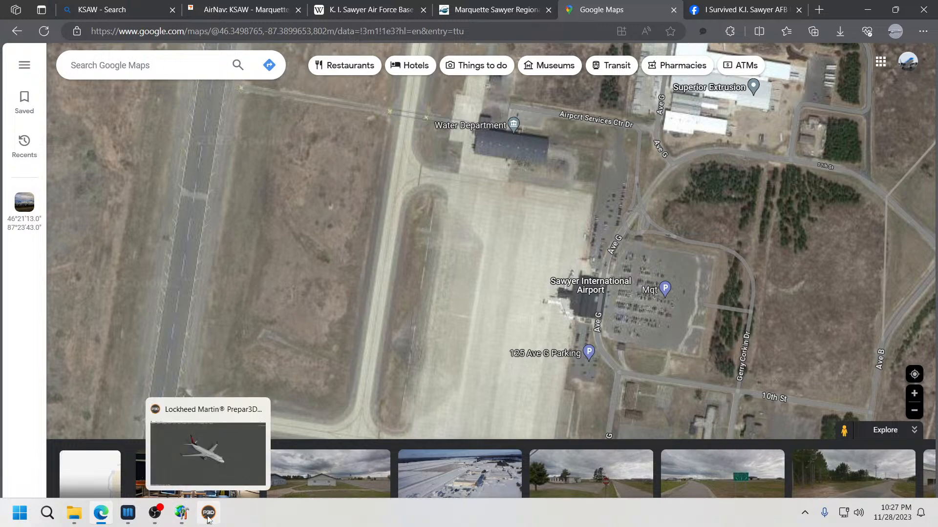
pyautogui.click(187, 514)
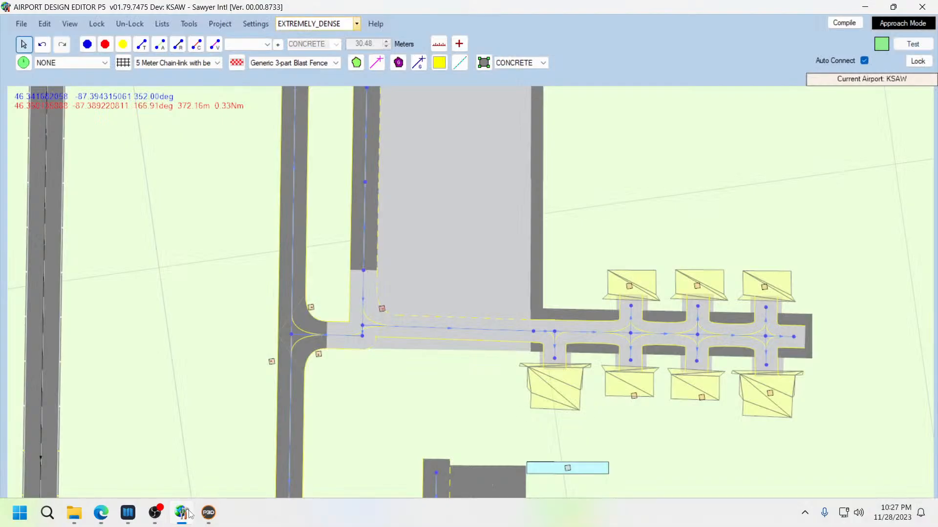
pyautogui.scroll(-5, 239, 307)
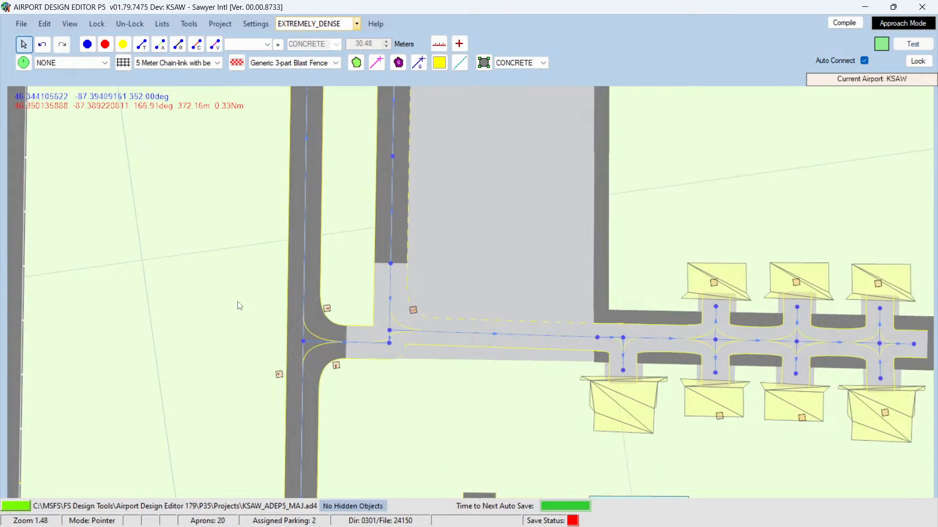
pyautogui.scroll(-2, 236, 313)
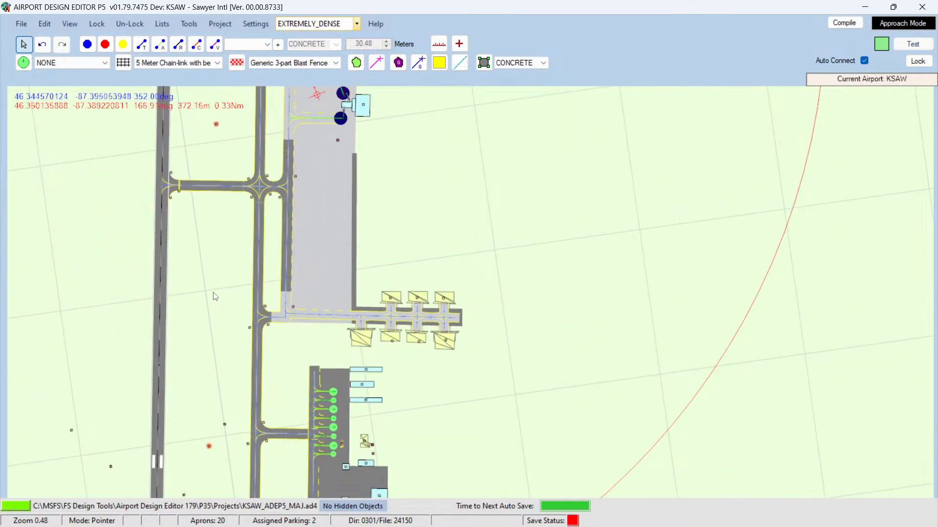
pyautogui.press('Up')
pyautogui.press('Up')
pyautogui.press('Up')
pyautogui.press('Up')
pyautogui.press('Up')
pyautogui.press('Up')
pyautogui.press('Up')
pyautogui.press('Up')
pyautogui.press('Up')
pyautogui.press('Up')
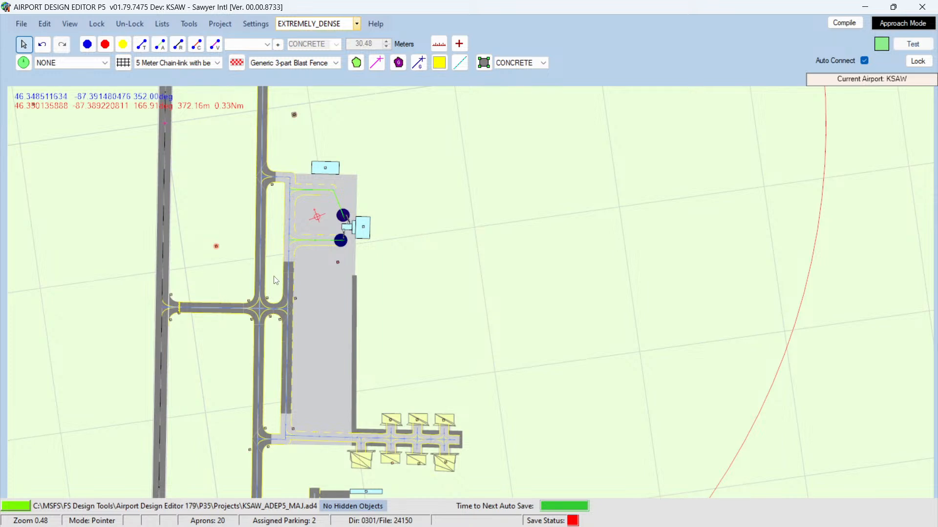
pyautogui.scroll(4, 276, 281)
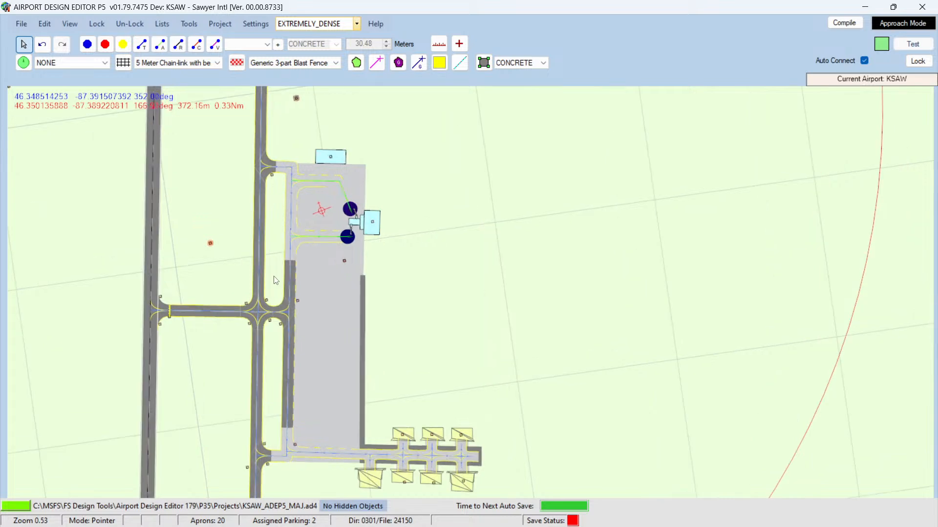
pyautogui.scroll(-2, 276, 280)
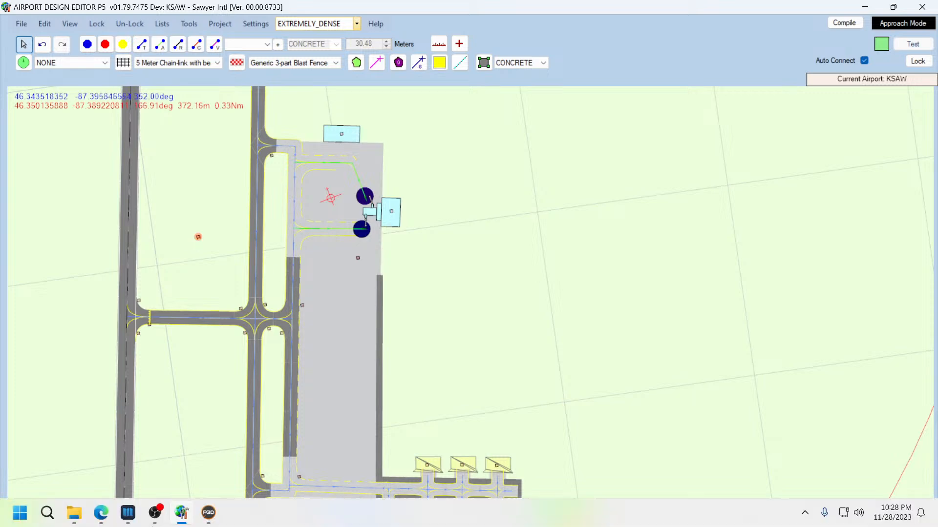
# Step: Switch to the browser and examine the terminal apron and the hangar north of it on the satellite view
pyautogui.click(100, 517)
pyautogui.moveTo(479, 265); pyautogui.dragTo(438, 218)
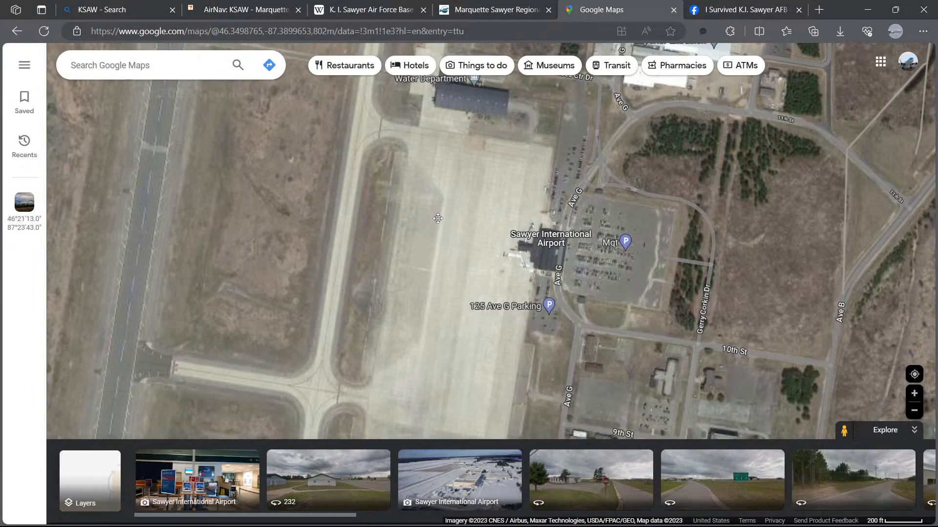
pyautogui.scroll(3, 409, 143)
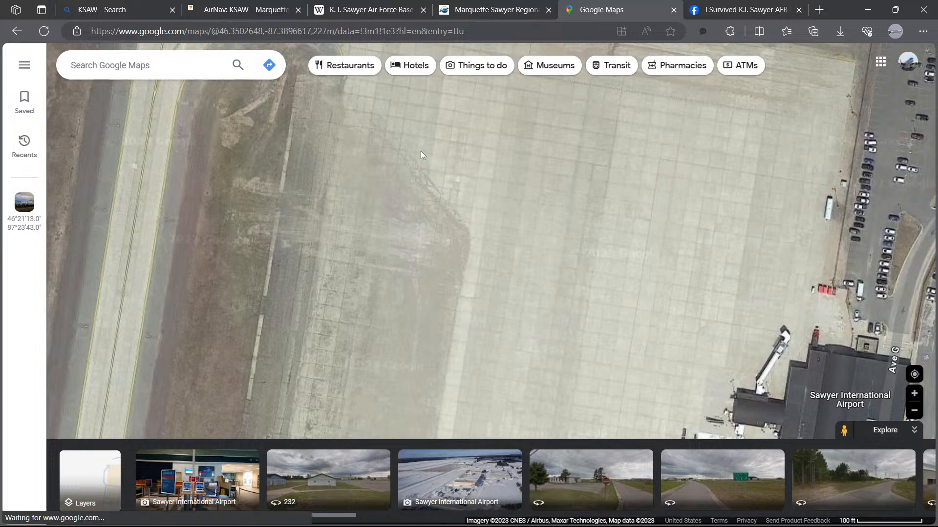
pyautogui.scroll(2, 421, 151)
pyautogui.moveTo(450, 193); pyautogui.dragTo(470, 257)
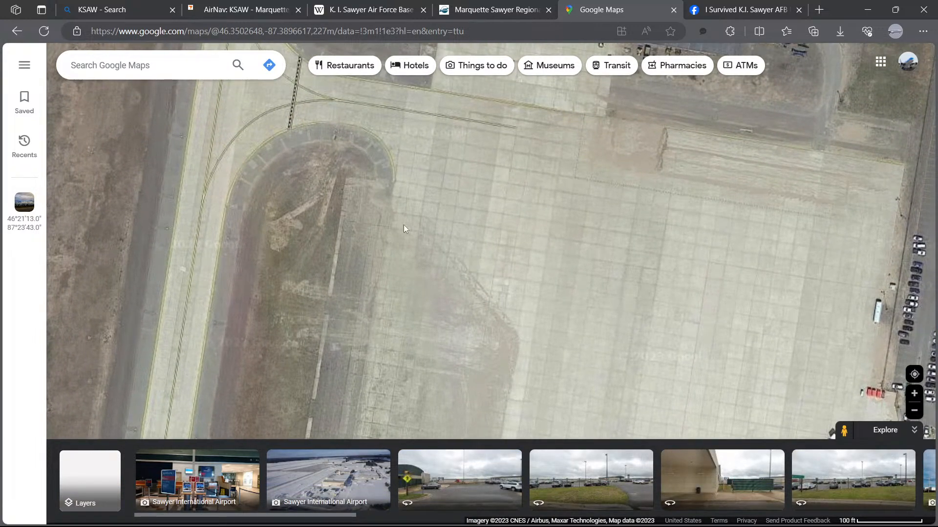
pyautogui.moveTo(389, 268); pyautogui.dragTo(445, 176)
pyautogui.moveTo(434, 136); pyautogui.dragTo(404, 277)
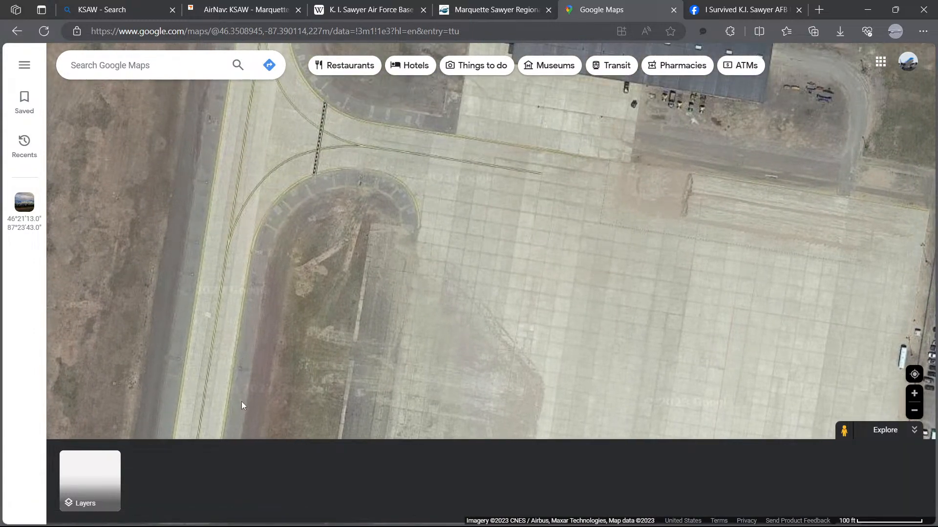
pyautogui.moveTo(507, 218); pyautogui.dragTo(441, 297)
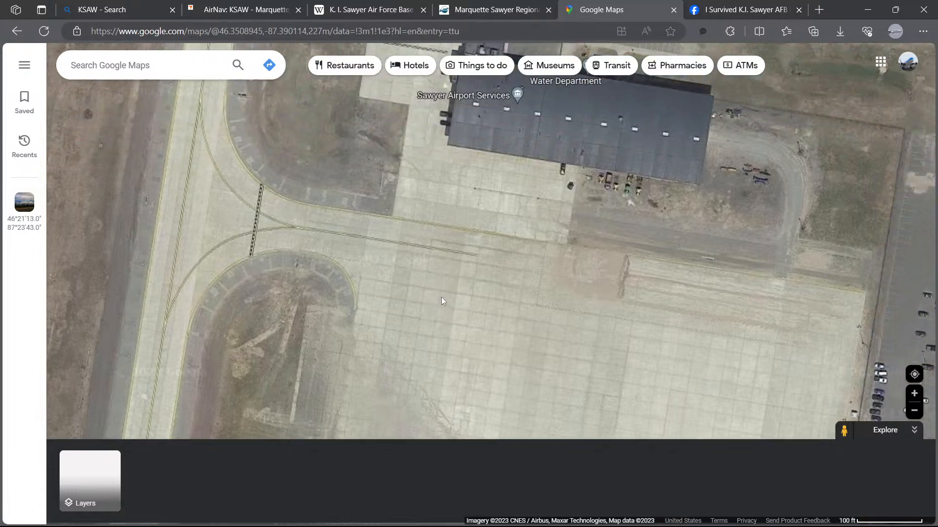
pyautogui.moveTo(519, 188); pyautogui.dragTo(349, 297)
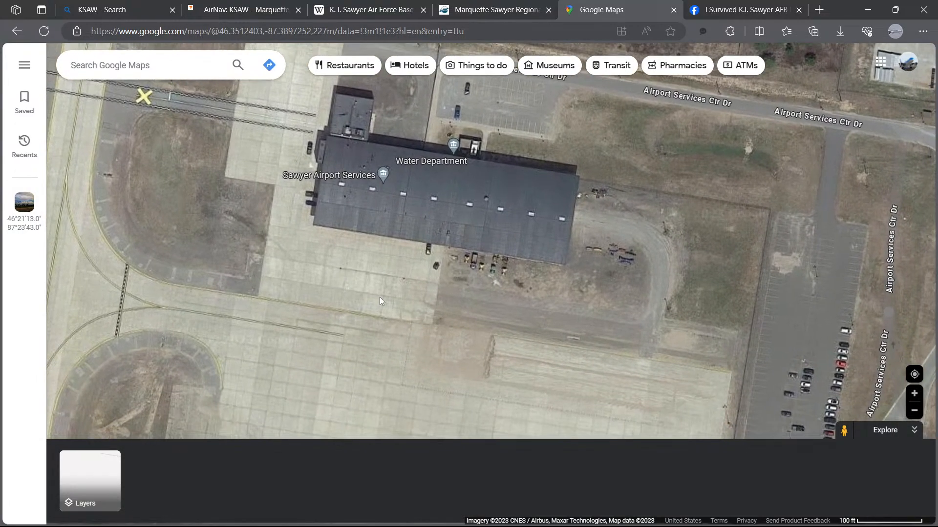
pyautogui.scroll(-2, 418, 335)
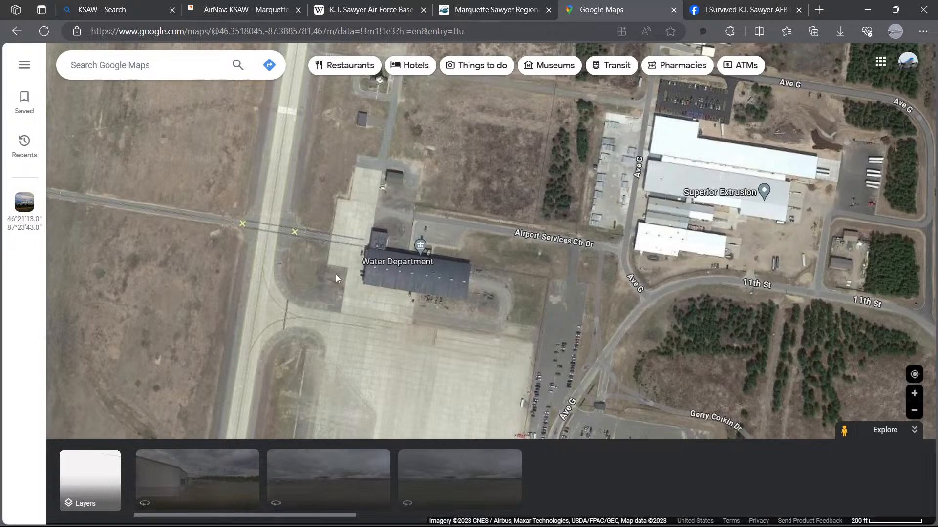
pyautogui.moveTo(313, 174); pyautogui.dragTo(311, 287)
pyautogui.scroll(5, 377, 193)
pyautogui.scroll(-5, 374, 209)
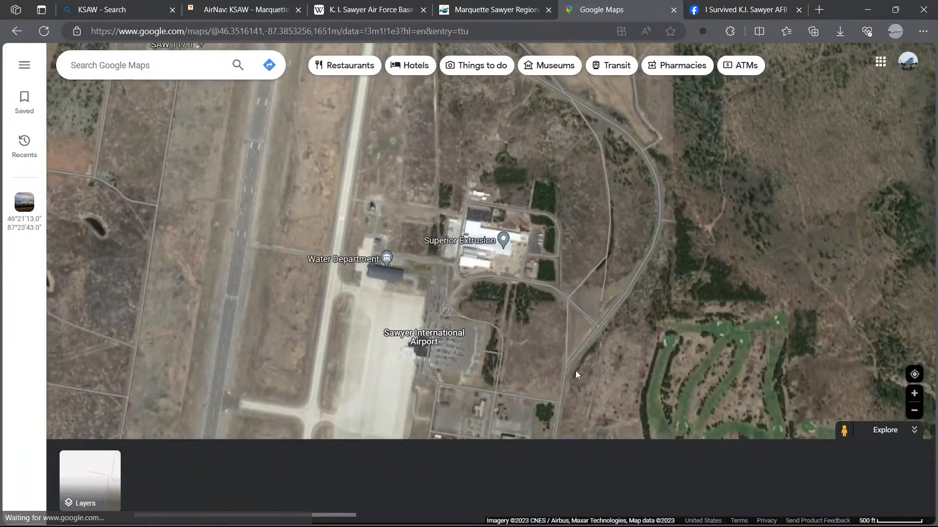
# Step: Pan the satellite view south along the military apron and zoom in on the parked aircraft
pyautogui.moveTo(575, 375); pyautogui.dragTo(419, 181)
pyautogui.moveTo(303, 169); pyautogui.dragTo(330, 123)
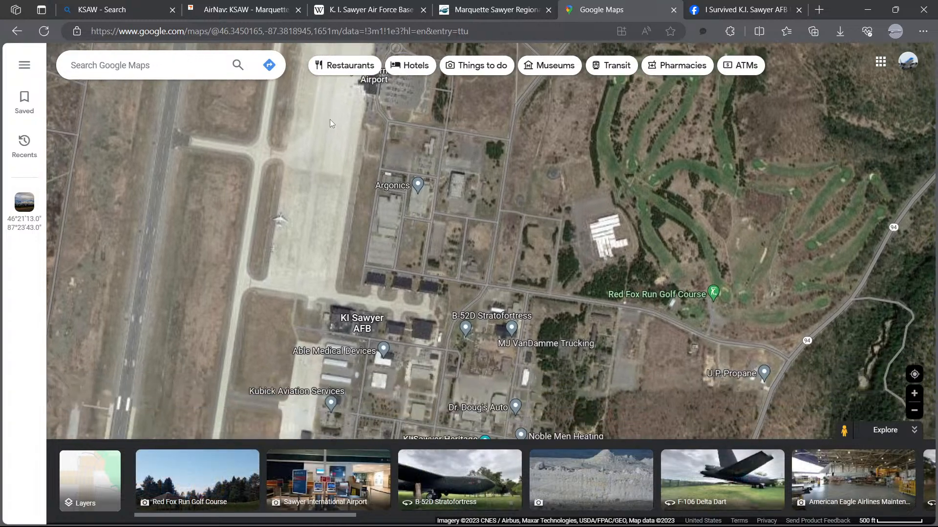
pyautogui.moveTo(282, 283); pyautogui.dragTo(325, 154)
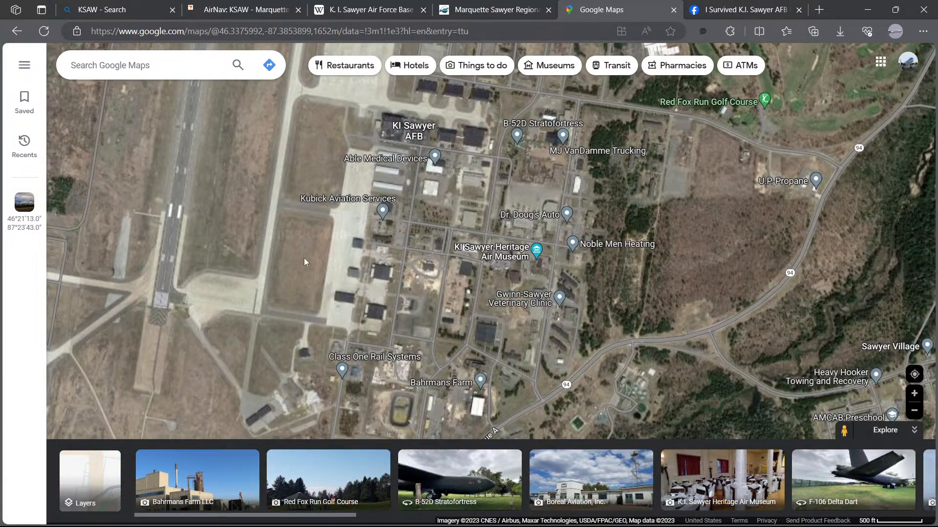
pyautogui.scroll(3, 296, 246)
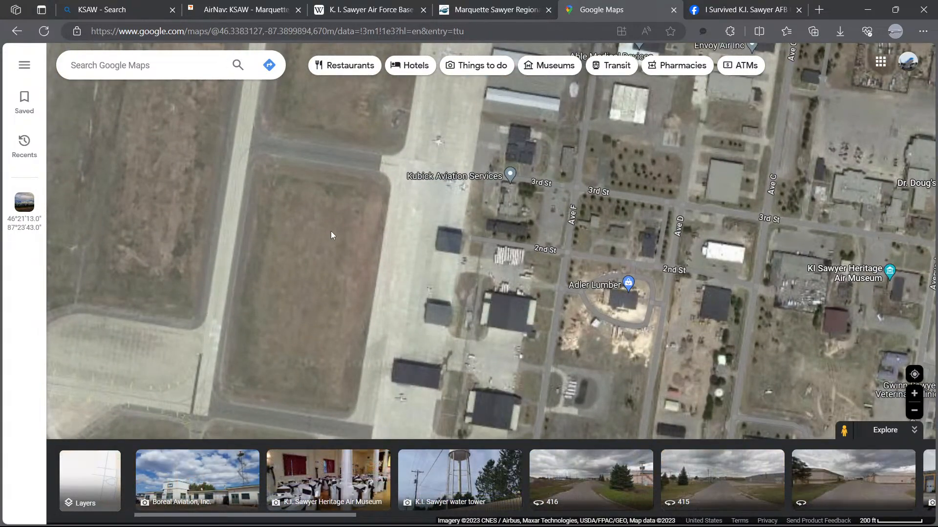
pyautogui.moveTo(331, 219); pyautogui.dragTo(314, 381)
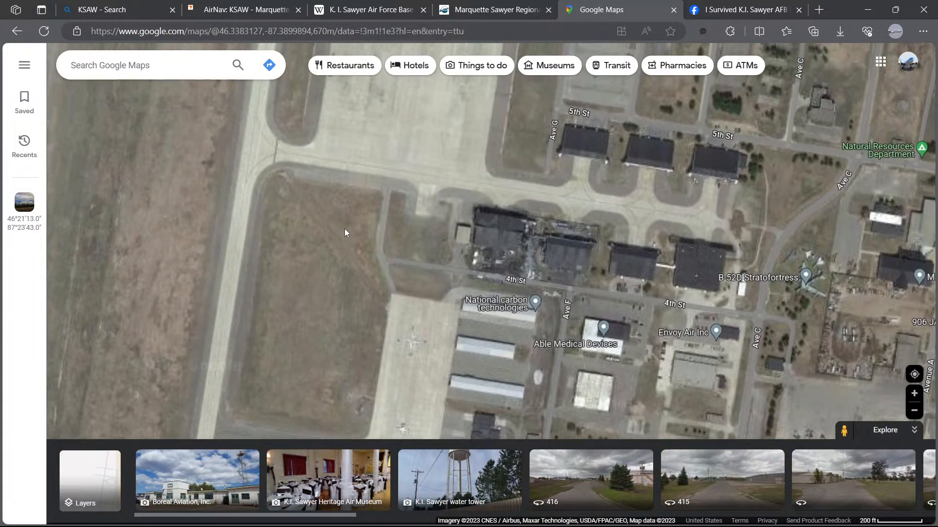
pyautogui.moveTo(344, 228); pyautogui.dragTo(328, 375)
pyautogui.scroll(4, 384, 287)
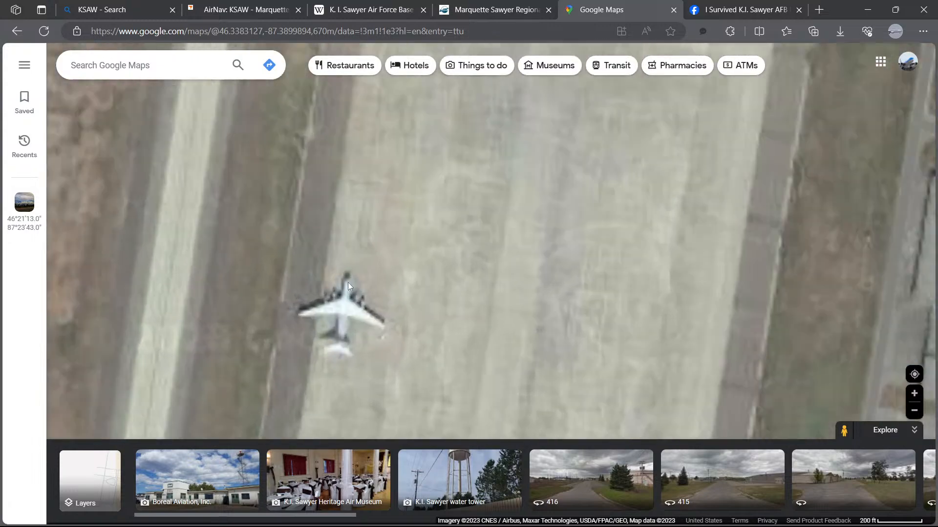
pyautogui.scroll(-1, 387, 323)
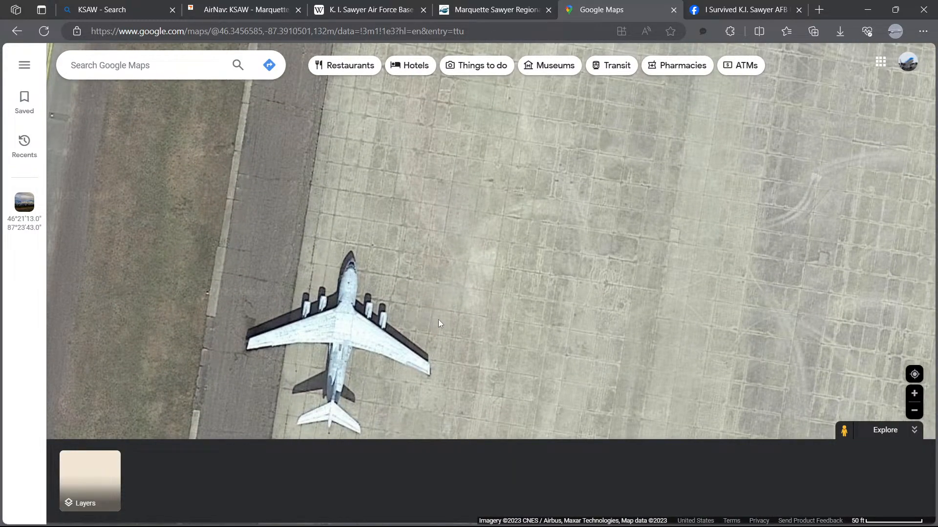
pyautogui.moveTo(441, 321); pyautogui.dragTo(439, 243)
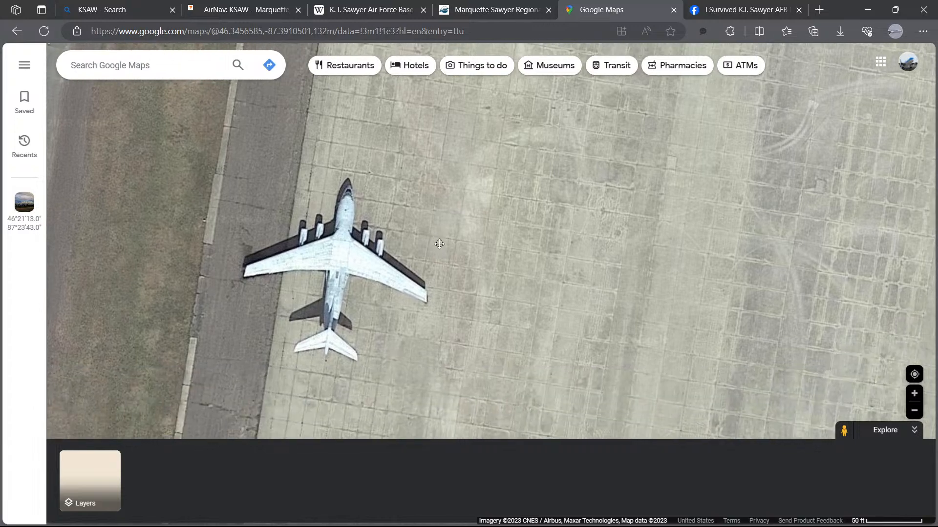
pyautogui.scroll(3, 362, 281)
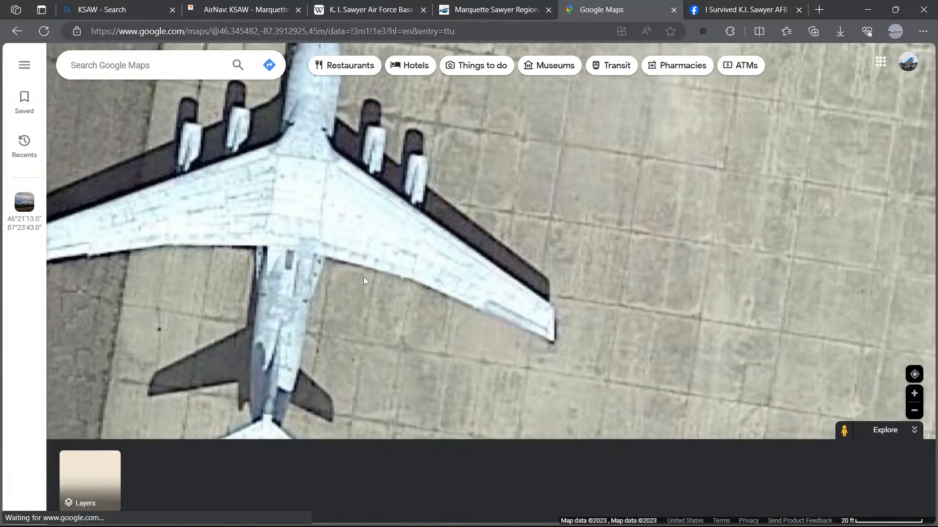
pyautogui.scroll(-4, 362, 275)
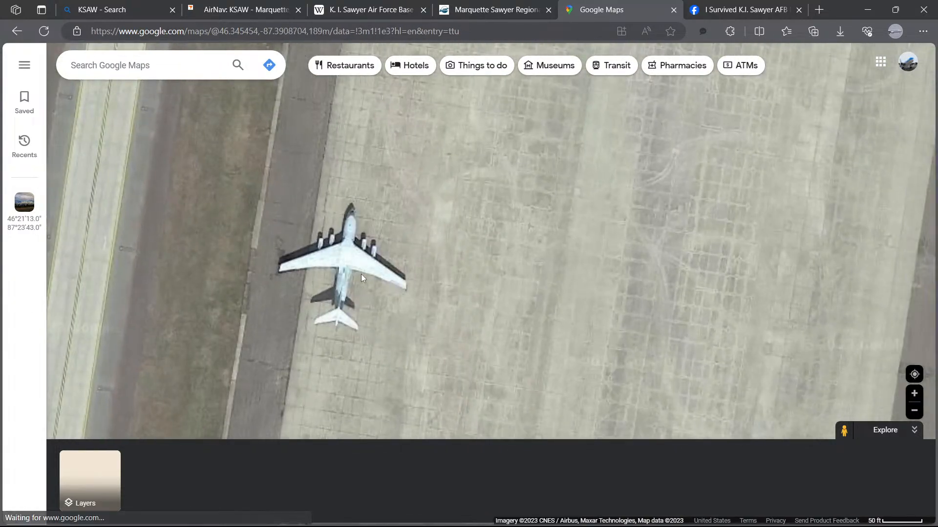
# Step: Examine the military apron and the terminal apron to its north on the satellite view at several zoom levels
pyautogui.scroll(-4, 545, 268)
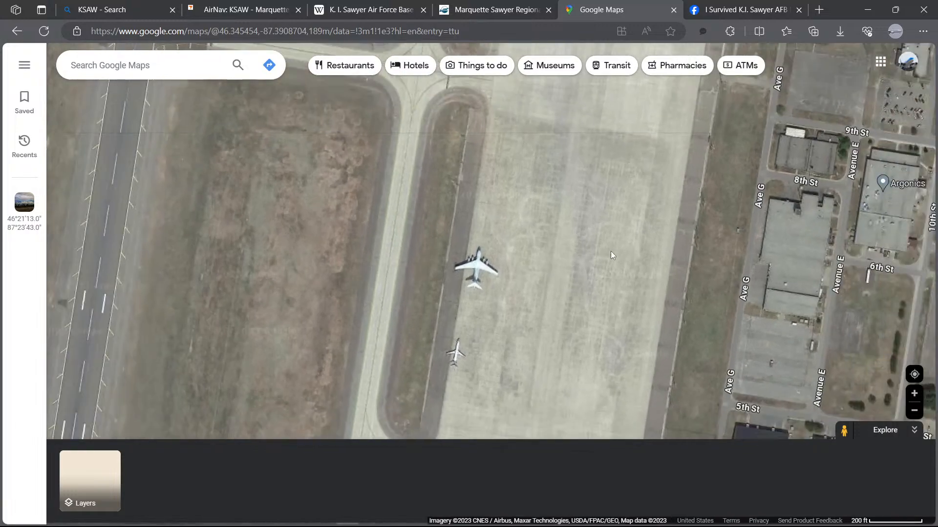
pyautogui.scroll(-2, 609, 252)
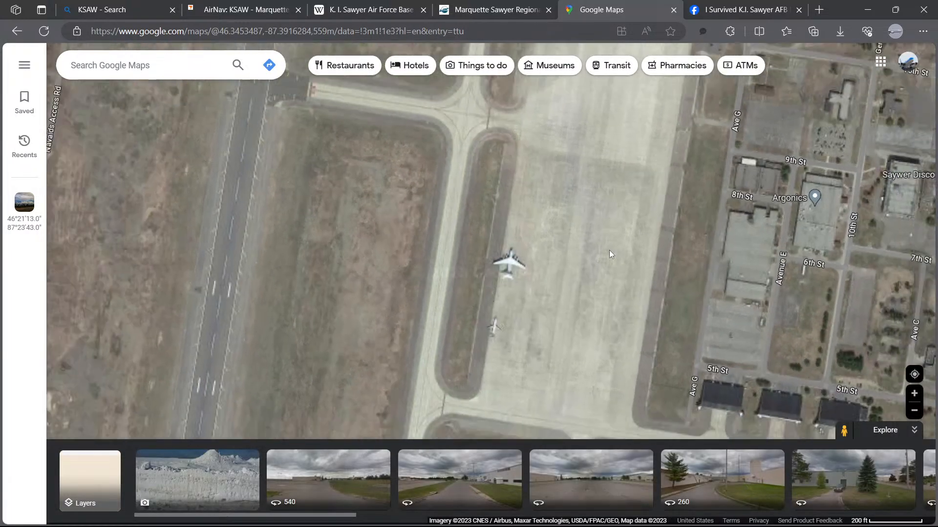
pyautogui.scroll(5, 609, 250)
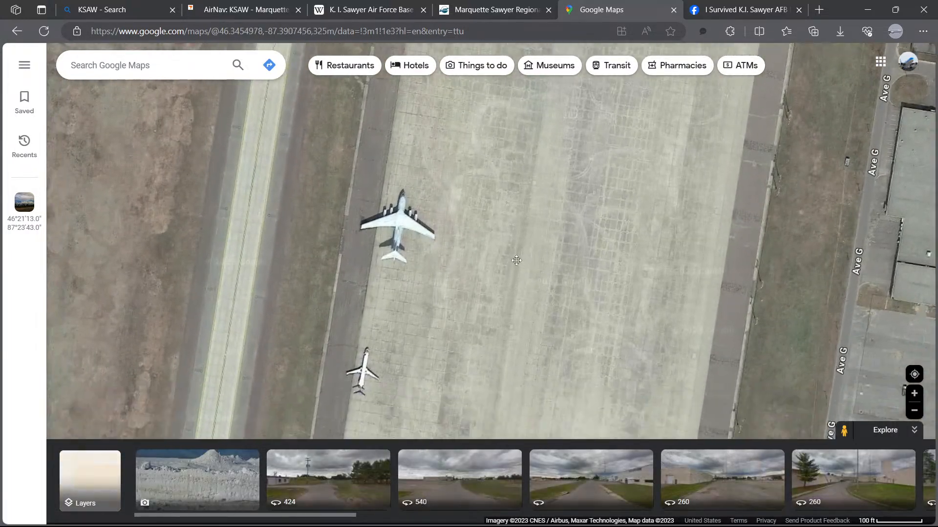
pyautogui.scroll(3, 413, 319)
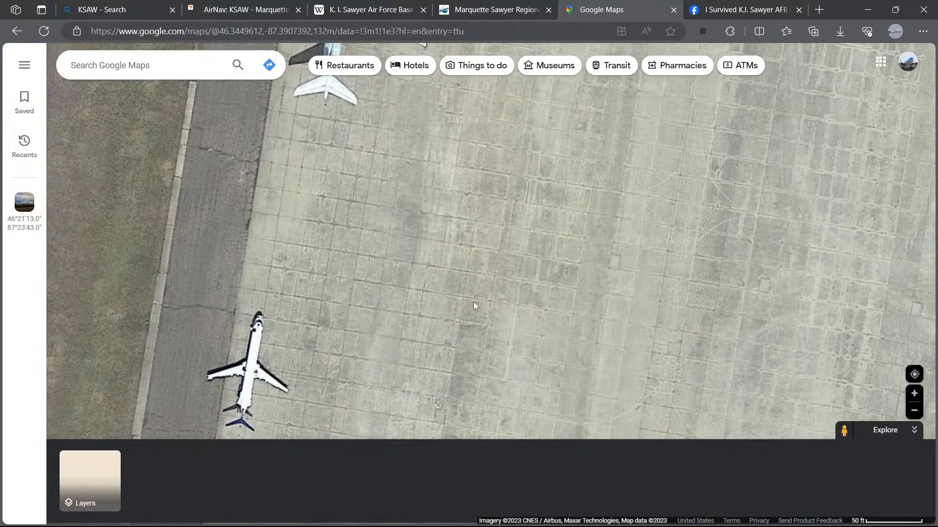
pyautogui.scroll(-6, 473, 304)
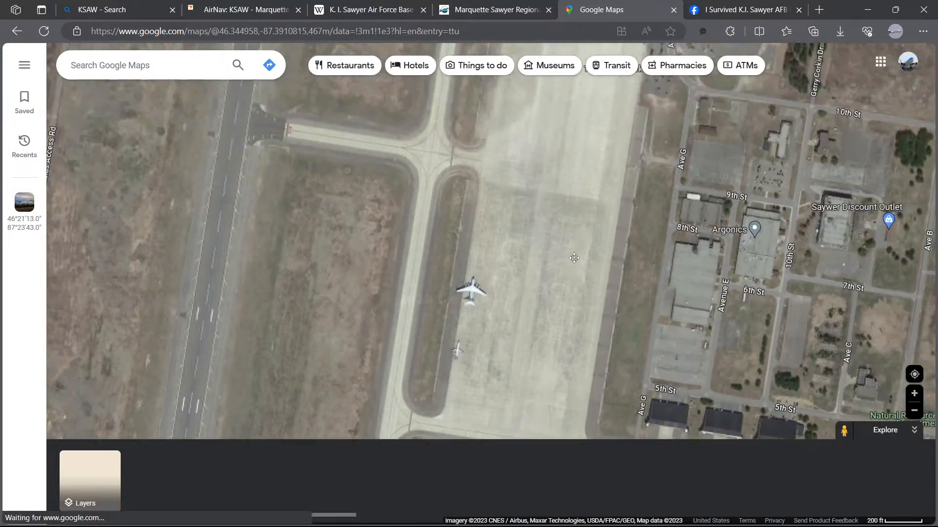
pyautogui.scroll(1, 411, 308)
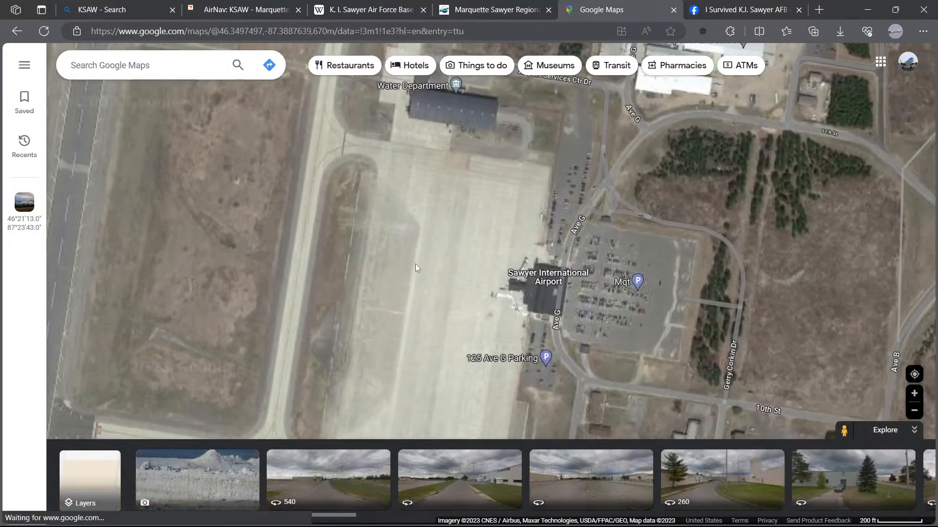
pyautogui.moveTo(416, 266); pyautogui.dragTo(510, 313)
pyautogui.scroll(-3, 506, 313)
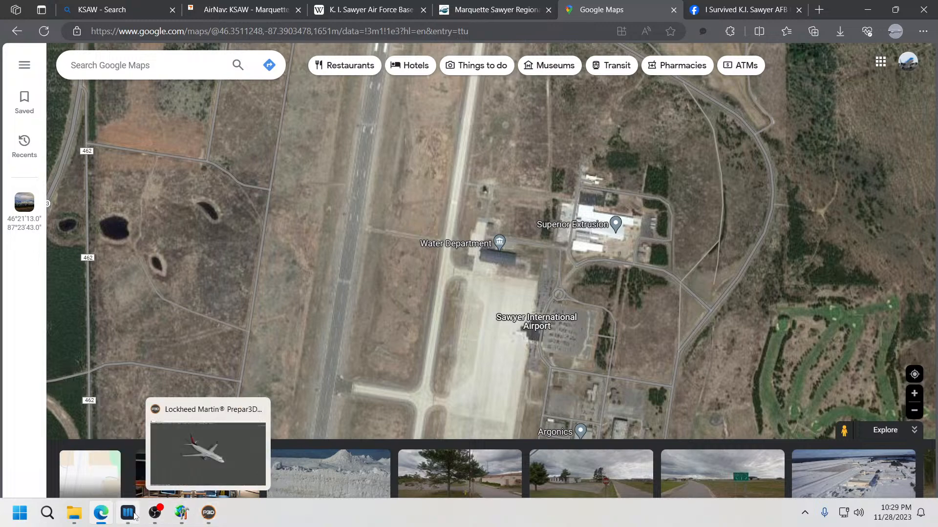
# Step: Return to the editor and review the terminal apron, its taxiways and the runway layout at different zoom levels
pyautogui.click(182, 513)
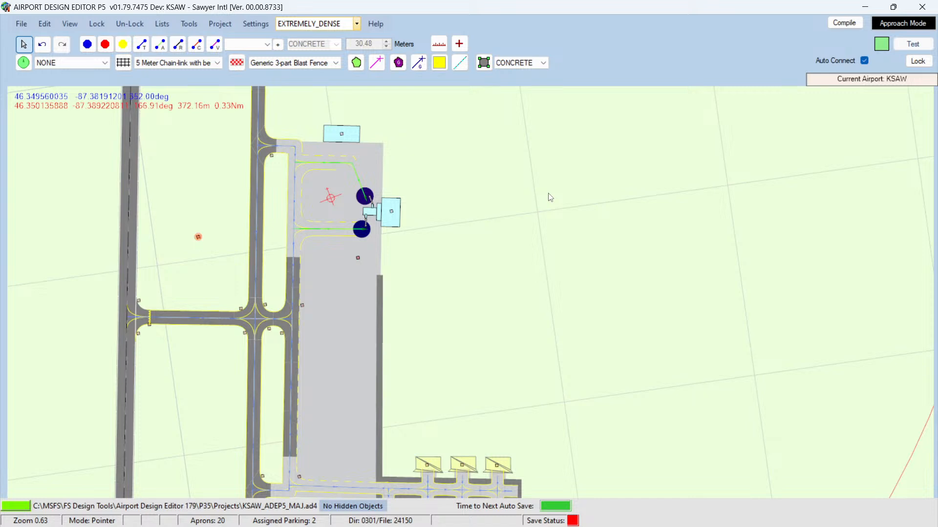
pyautogui.keyDown('shift'); pyautogui.scroll(-1, 550, 196); pyautogui.keyUp('shift')
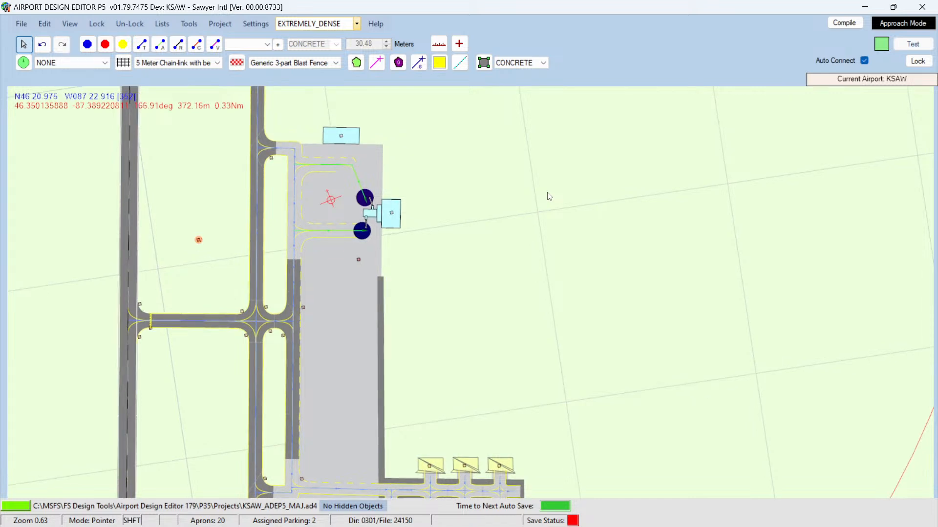
pyautogui.keyDown('shift'); pyautogui.scroll(-1, 549, 196); pyautogui.keyUp('shift')
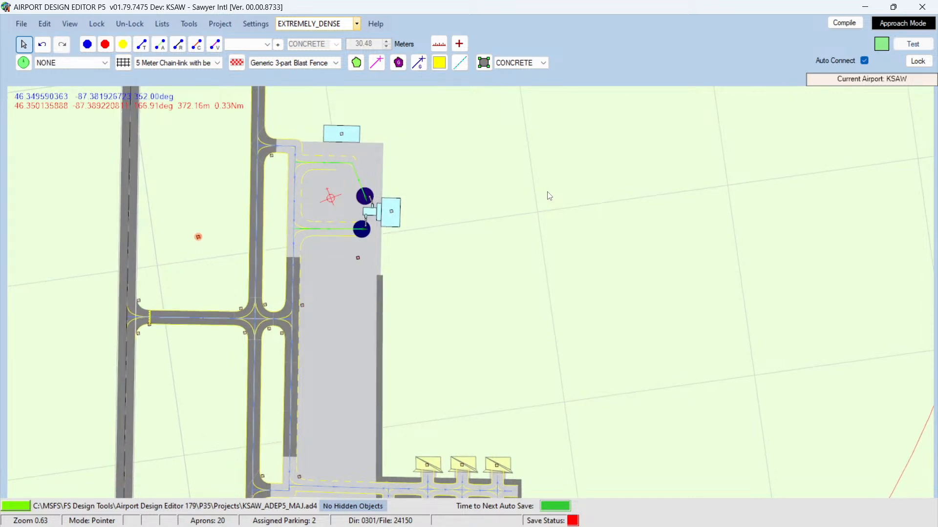
pyautogui.keyDown('ctrl'); pyautogui.scroll(-2, 549, 197); pyautogui.keyUp('ctrl')
pyautogui.keyDown('ctrl'); pyautogui.scroll(2, 549, 196); pyautogui.keyUp('ctrl')
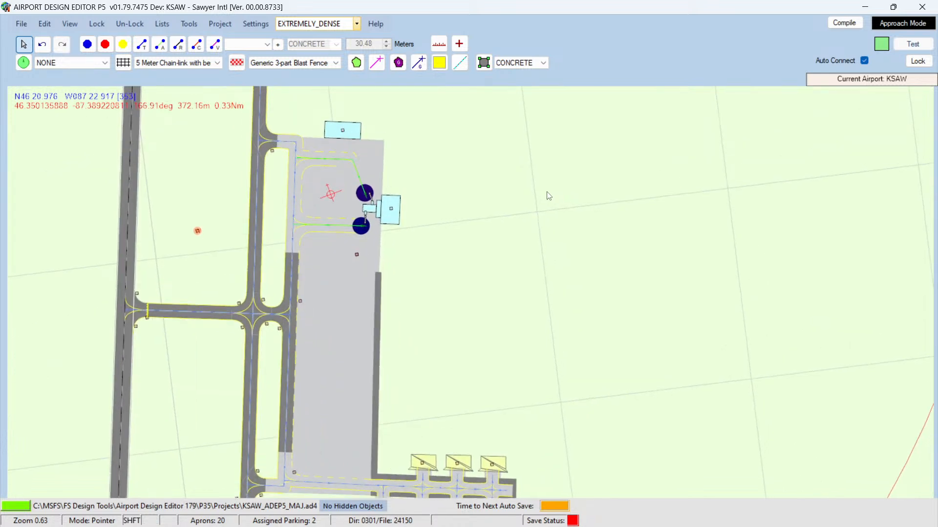
pyautogui.keyDown('shift'); pyautogui.scroll(1, 549, 196); pyautogui.keyUp('shift')
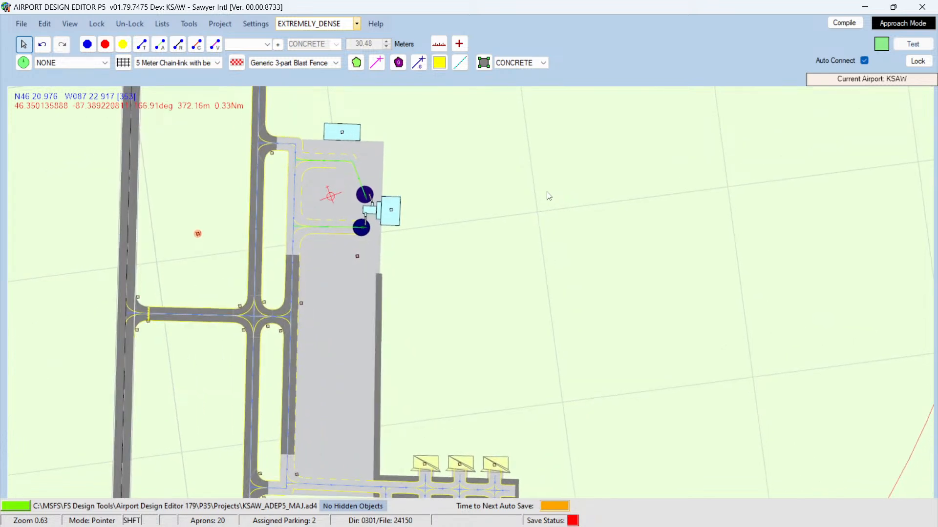
pyautogui.keyDown('shift'); pyautogui.scroll(-1, 549, 196); pyautogui.keyUp('shift')
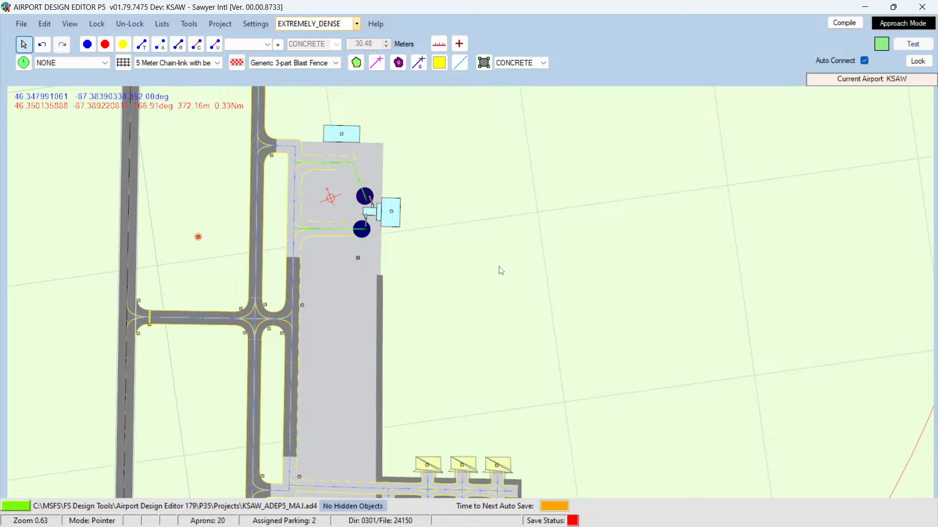
pyautogui.press('Left')
pyautogui.press('Left')
pyautogui.press('Left')
pyautogui.press('Left')
pyautogui.press('Left')
pyautogui.press('Left')
pyautogui.press('Left')
pyautogui.press('Left')
pyautogui.press('Left')
pyautogui.press('Left')
pyautogui.press('Left')
pyautogui.press('Left')
pyautogui.press('Left')
pyautogui.press('Left')
pyautogui.press('Left')
pyautogui.press('Left')
pyautogui.press('Left')
pyautogui.press('Left')
pyautogui.press('Left')
pyautogui.press('Left')
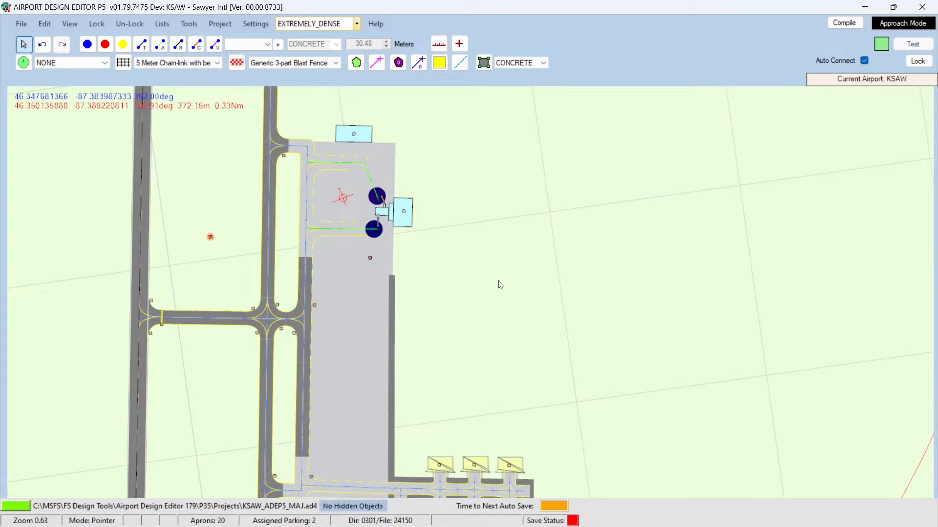
pyautogui.press('Up')
pyautogui.press('Up')
pyautogui.press('Up')
pyautogui.scroll(-4, 313, 293)
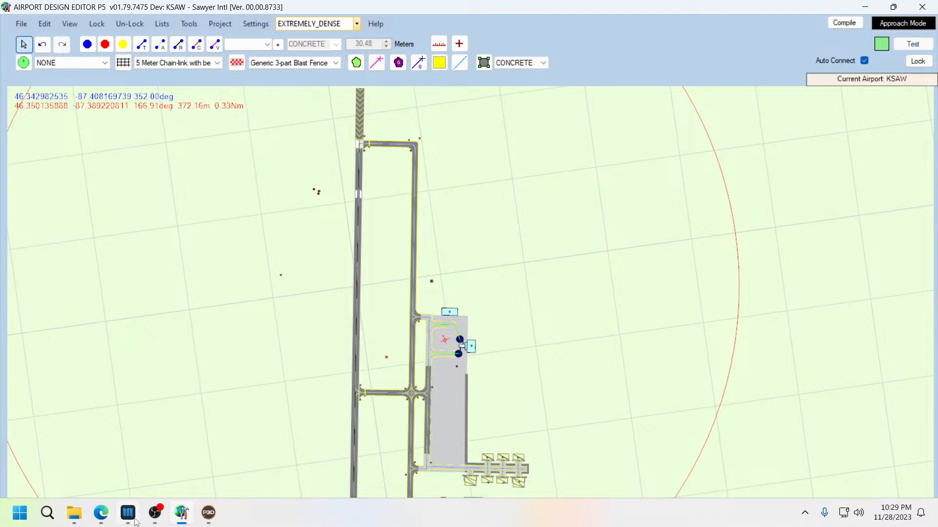
# Step: Switch to the browser and examine the runway's north end and the parallel taxiway on the satellite view
pyautogui.click(102, 514)
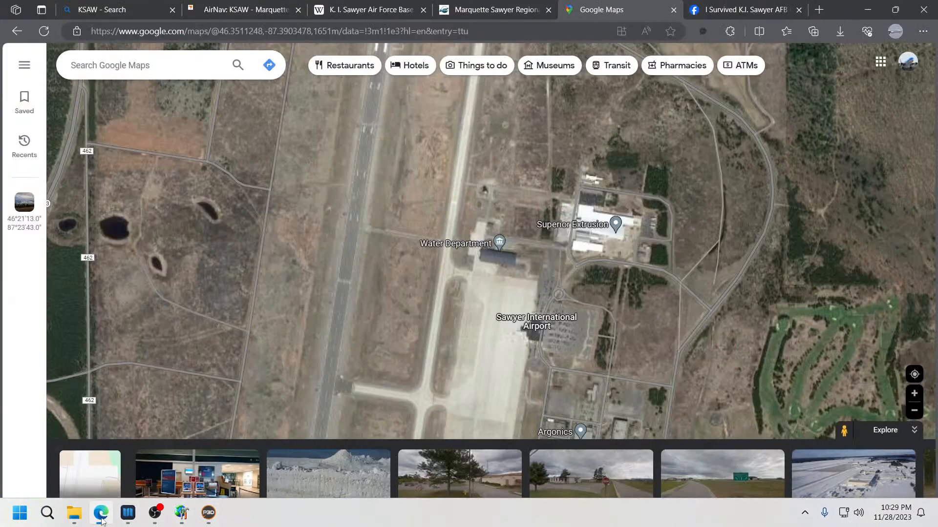
pyautogui.scroll(5, 332, 298)
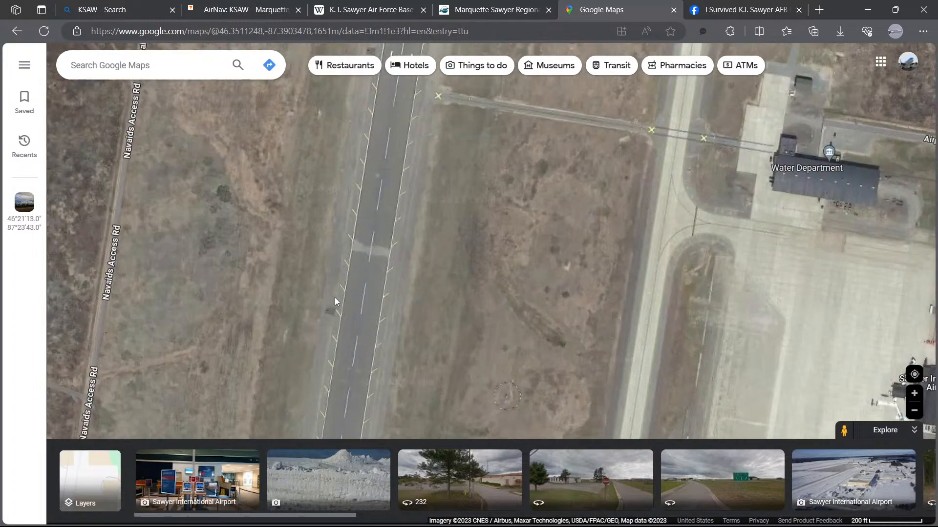
pyautogui.scroll(1, 388, 271)
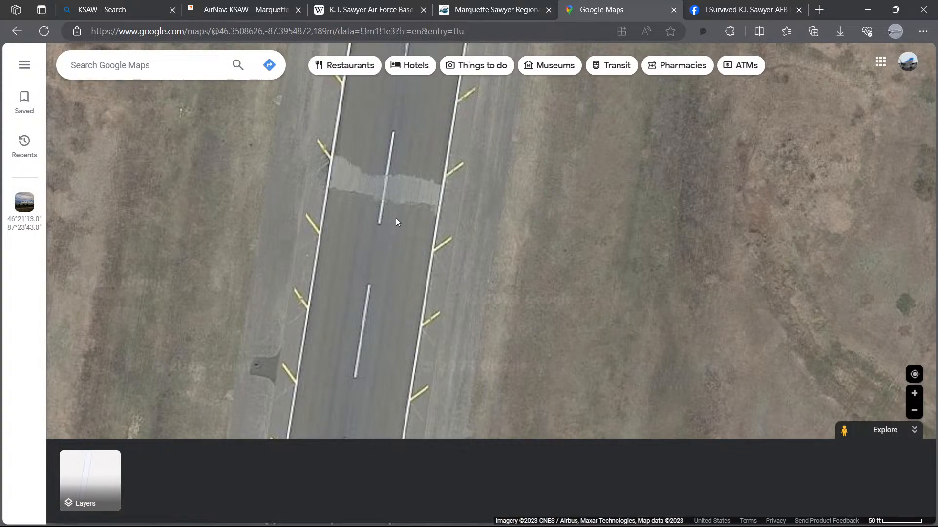
pyautogui.scroll(-3, 395, 217)
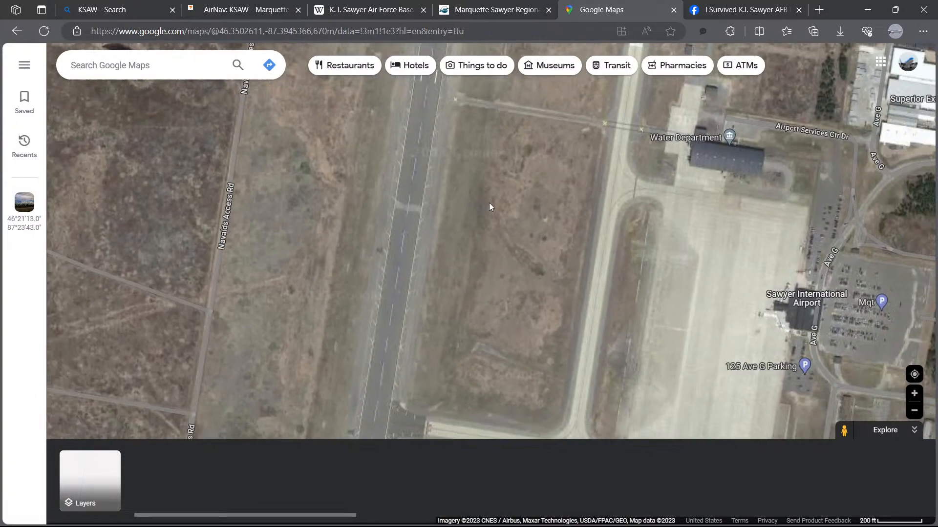
pyautogui.scroll(-1, 488, 203)
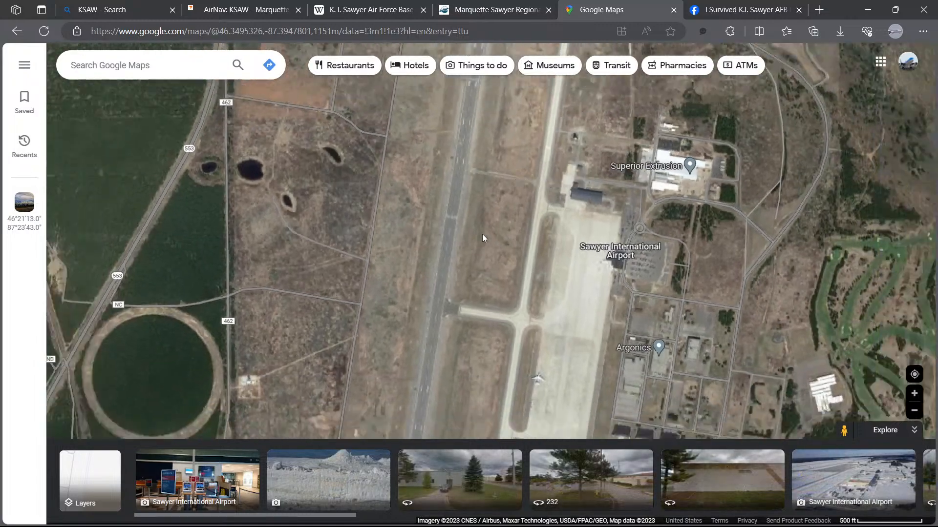
pyautogui.scroll(-1, 455, 209)
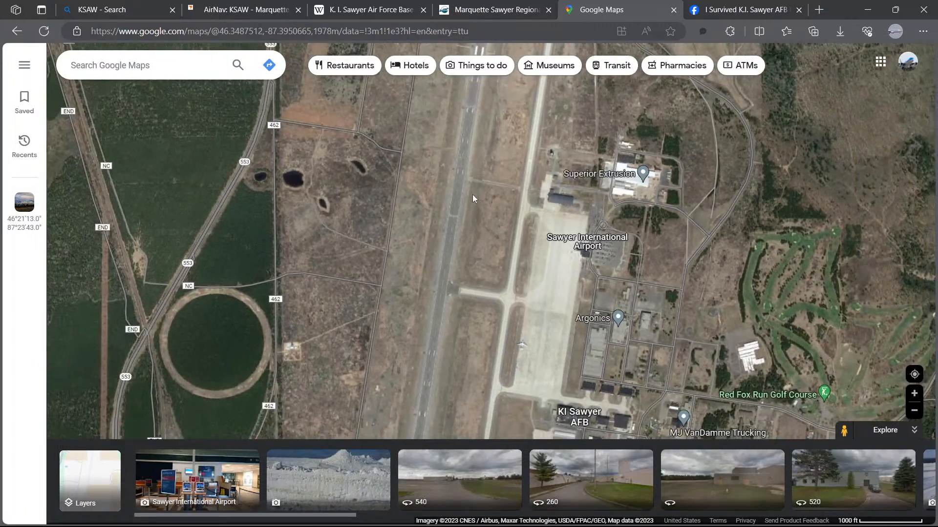
pyautogui.moveTo(494, 154); pyautogui.dragTo(482, 297)
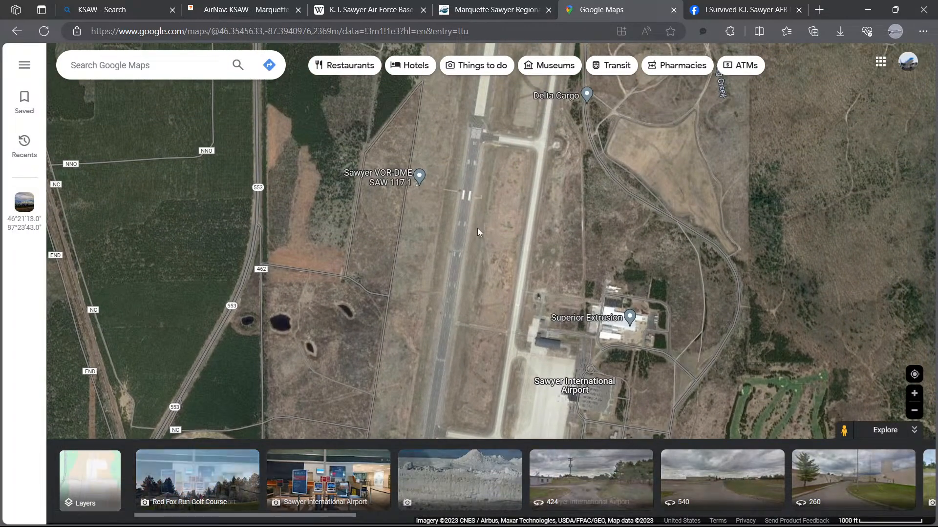
pyautogui.scroll(2, 476, 228)
pyautogui.moveTo(474, 163); pyautogui.dragTo(474, 276)
pyautogui.scroll(1, 474, 277)
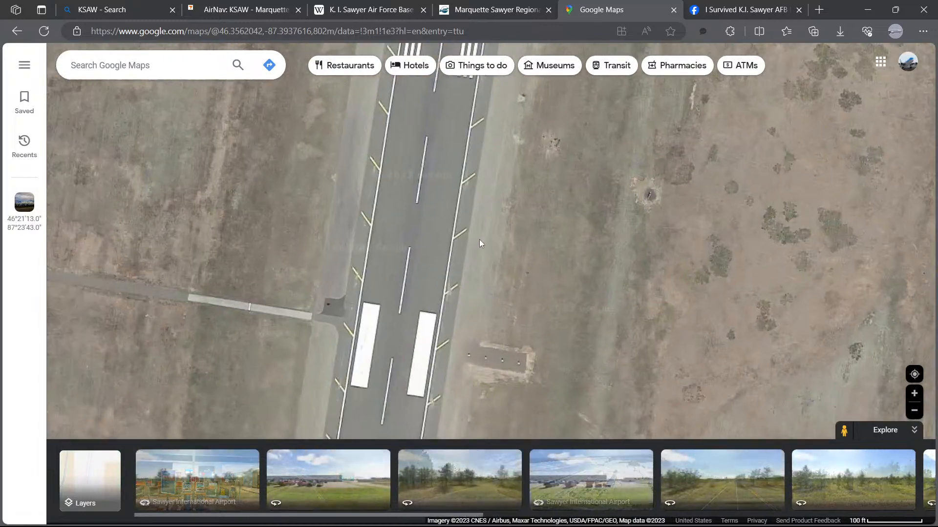
pyautogui.scroll(4, 480, 243)
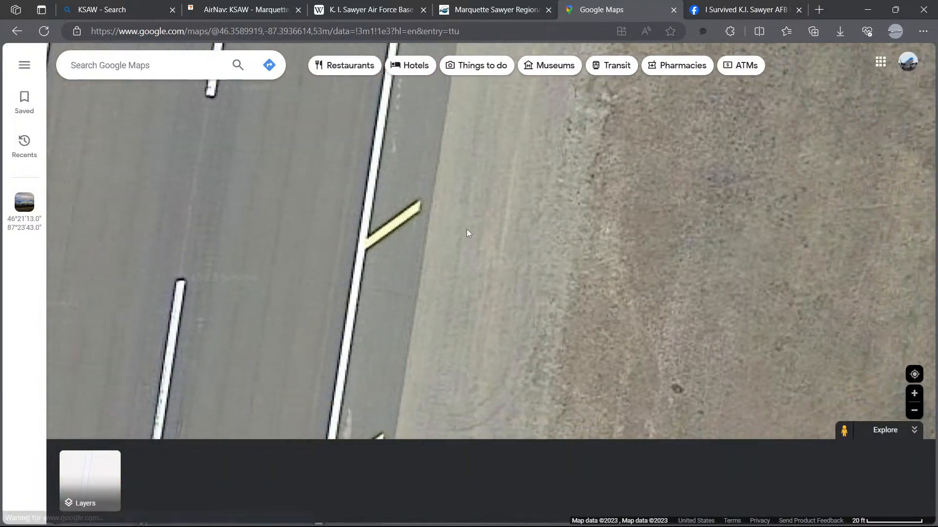
pyautogui.scroll(-5, 467, 230)
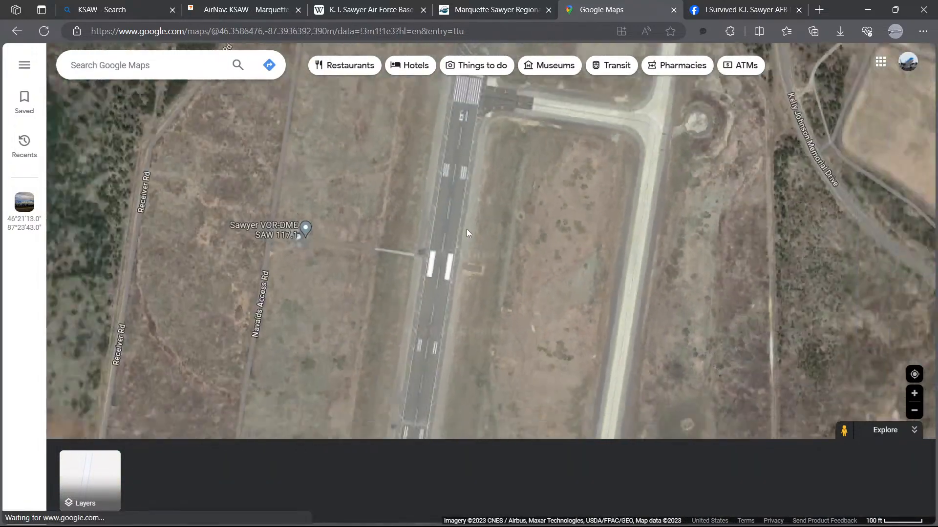
pyautogui.scroll(-2, 467, 229)
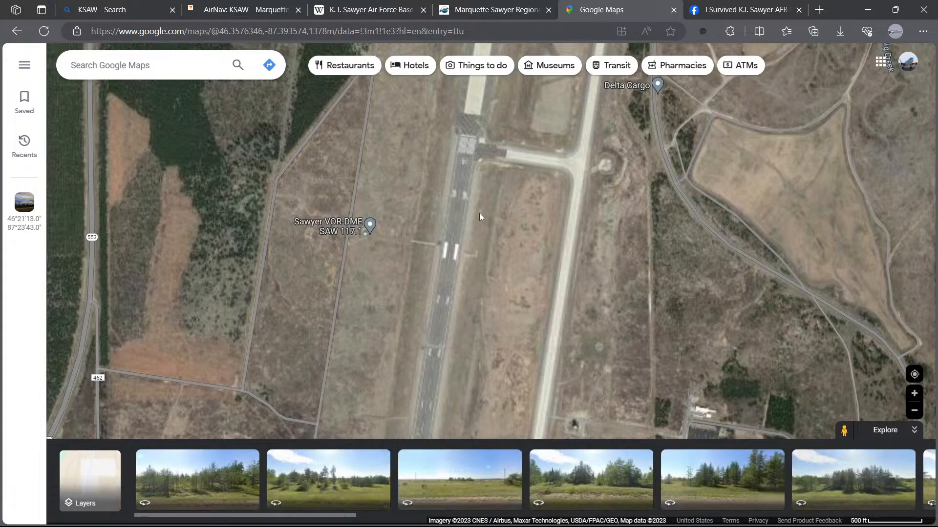
pyautogui.scroll(2, 562, 209)
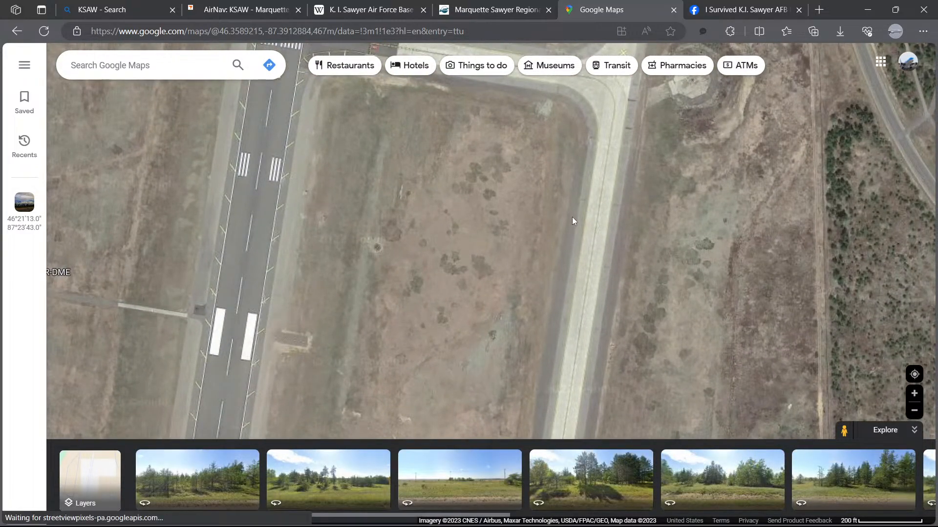
pyautogui.scroll(2, 573, 217)
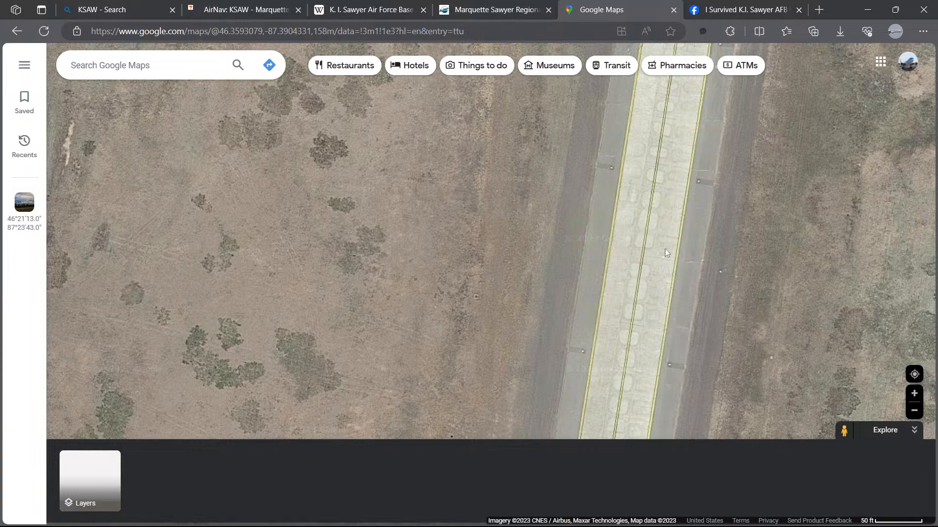
pyautogui.scroll(-2, 687, 289)
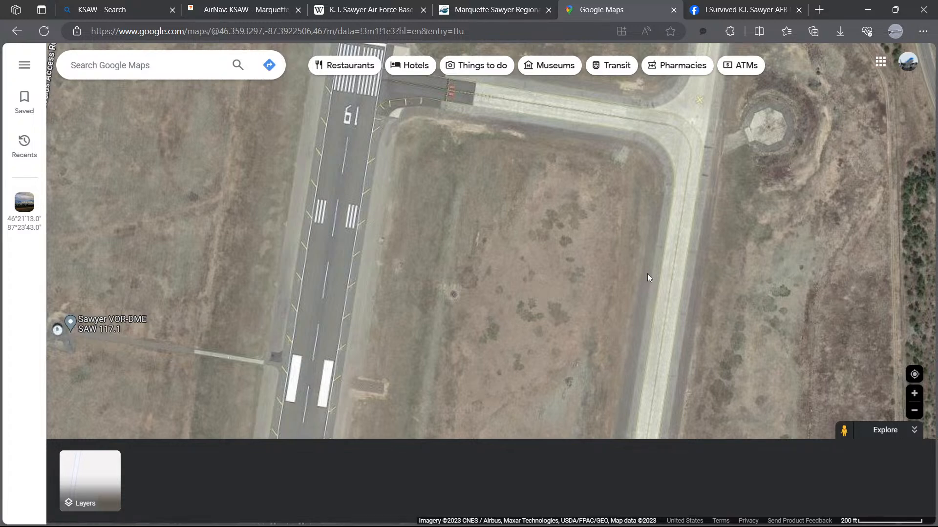
# Step: Pan the satellite view south along the parallel taxiway to the military apron and its parked aircraft
pyautogui.moveTo(529, 329); pyautogui.dragTo(478, 100)
pyautogui.moveTo(471, 386)
pyautogui.mouseDown()
pyautogui.moveTo(456, 295)
pyautogui.moveTo(450, 88)
pyautogui.mouseUp()
pyautogui.moveTo(406, 364); pyautogui.dragTo(434, 195)
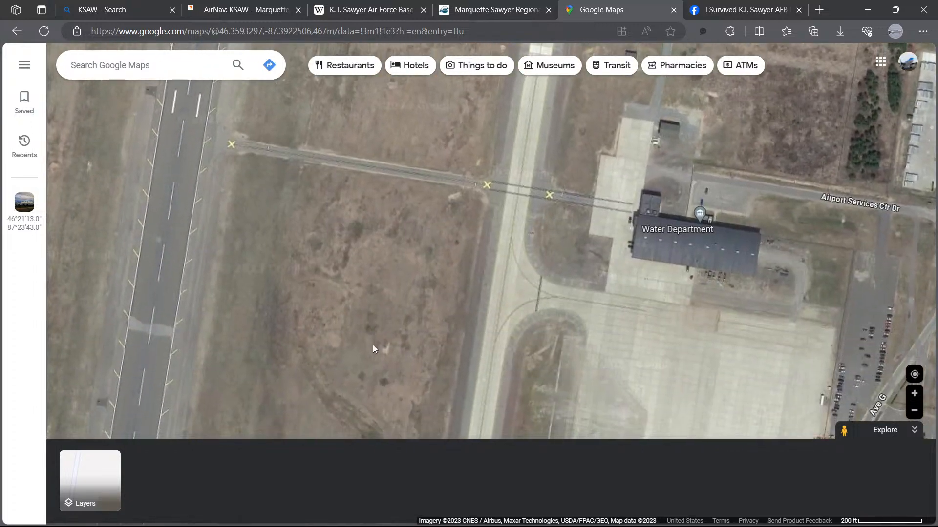
pyautogui.moveTo(375, 347)
pyautogui.mouseDown()
pyautogui.moveTo(391, 215)
pyautogui.moveTo(366, 266)
pyautogui.mouseUp()
pyautogui.moveTo(363, 421); pyautogui.dragTo(362, 276)
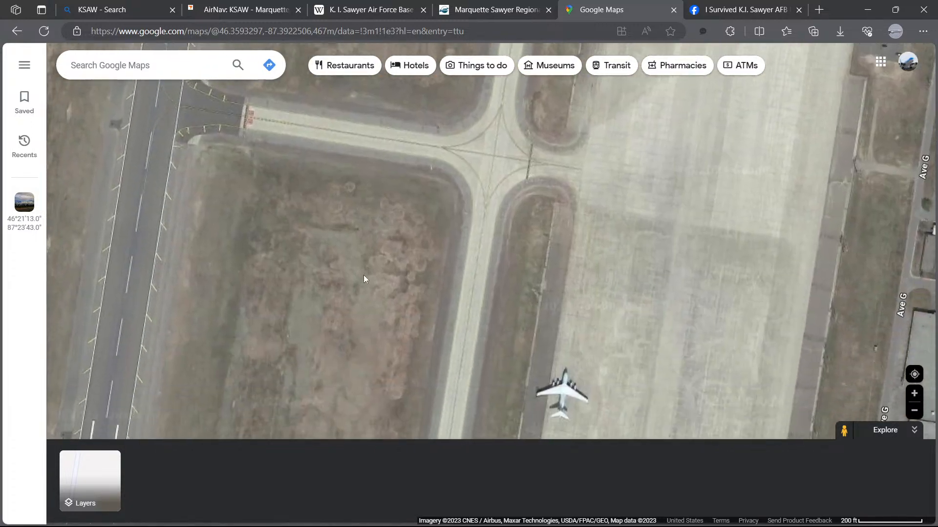
pyautogui.moveTo(337, 326); pyautogui.dragTo(325, 294)
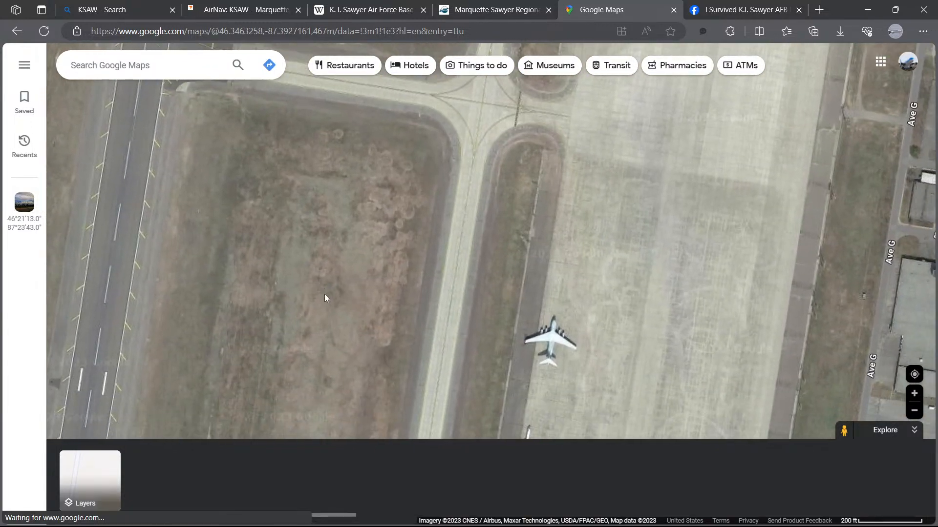
# Step: Switch to the K.I. Sawyer AFB group tab and scroll through the hangar search results for reference photos
pyautogui.click(731, 11)
pyautogui.scroll(5, 537, 220)
pyautogui.scroll(15, 489, 242)
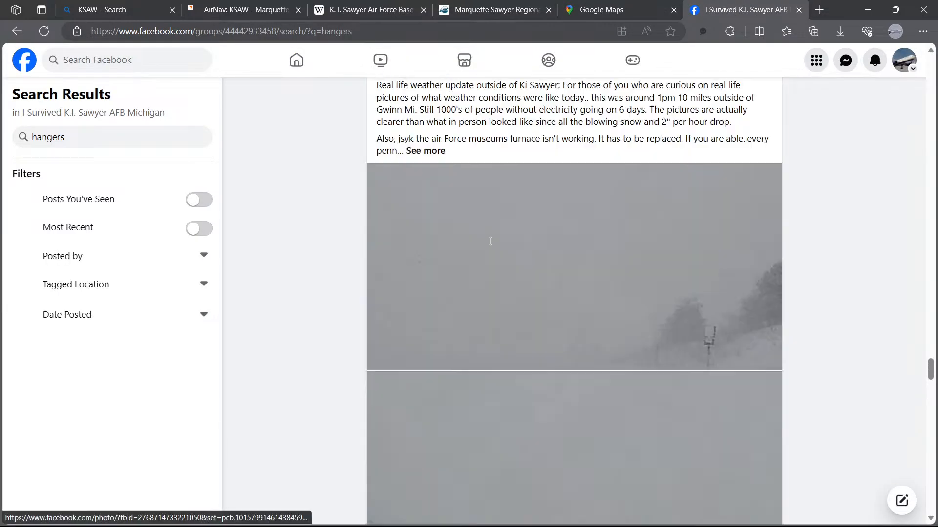
pyautogui.scroll(15, 483, 237)
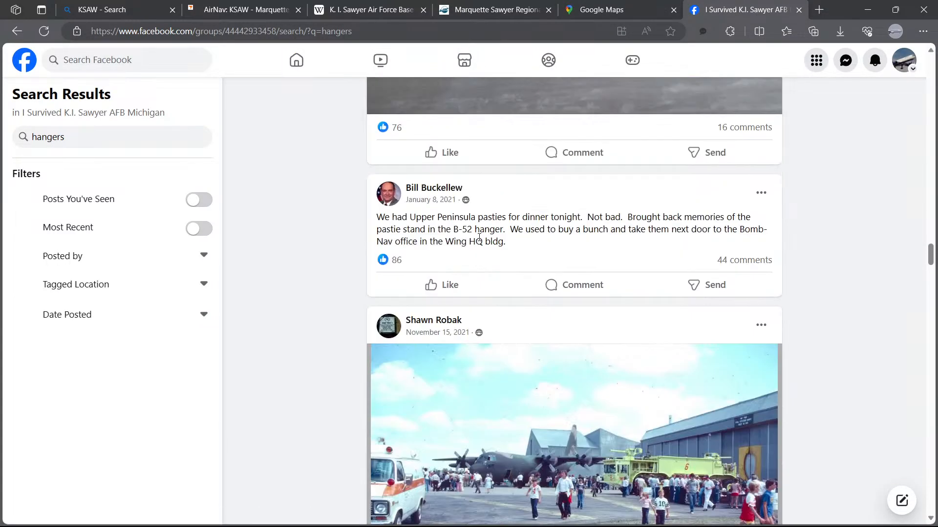
pyautogui.scroll(15, 469, 239)
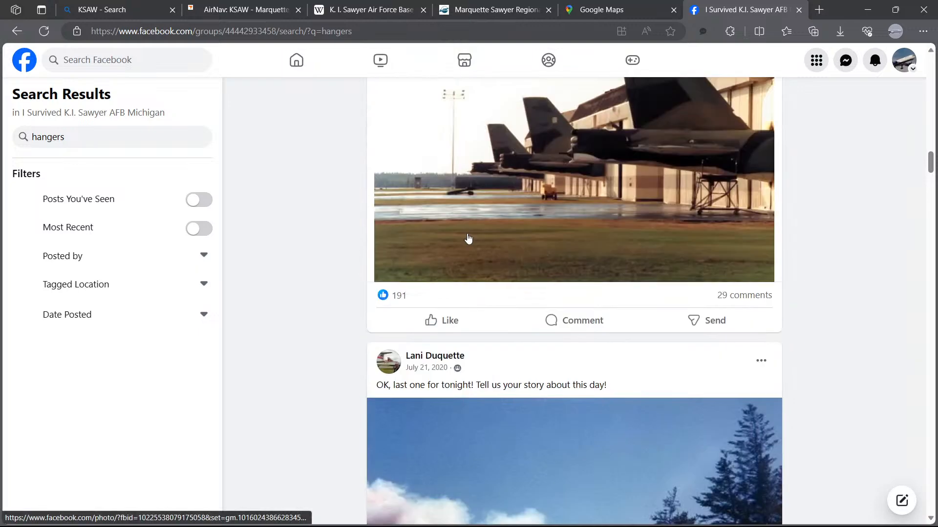
# Step: Open the photo of the parked Russian transport plane from the hangar search results and zoom into it
pyautogui.scroll(1, 463, 238)
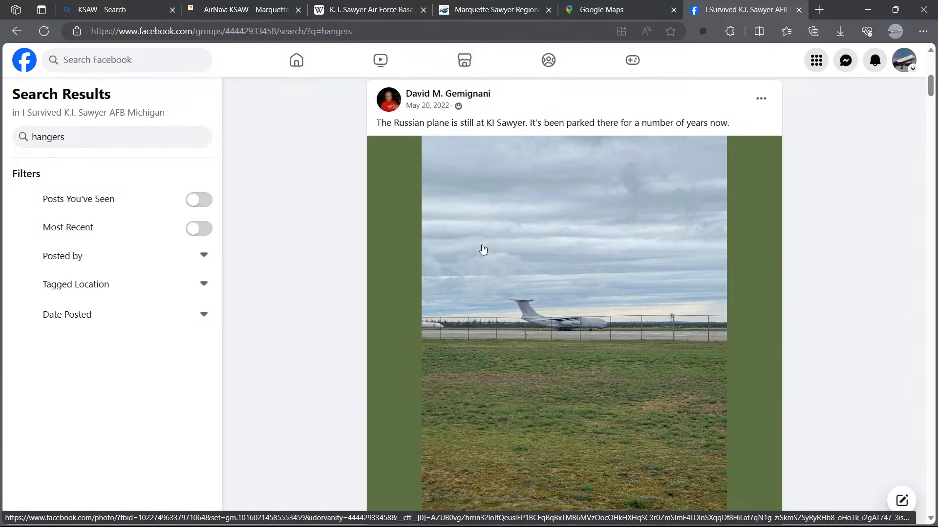
pyautogui.scroll(-3, 483, 250)
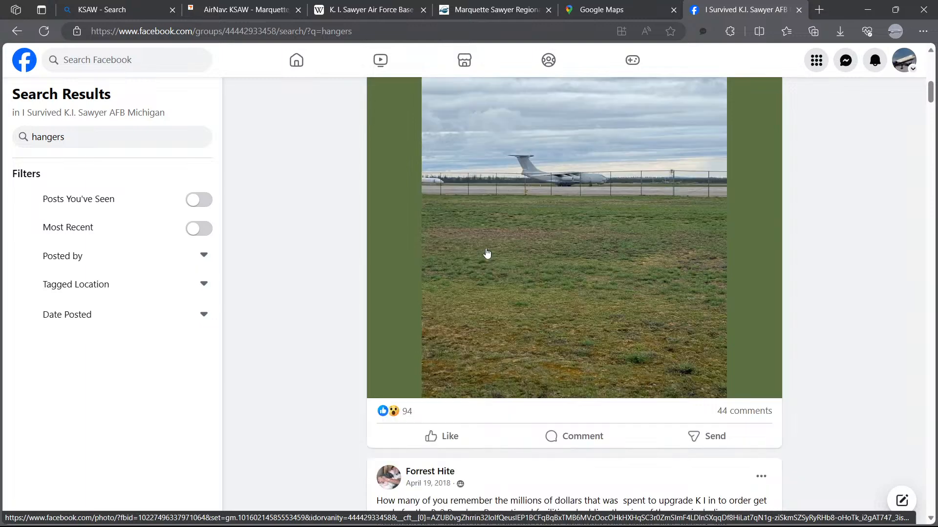
pyautogui.scroll(3, 489, 252)
pyautogui.scroll(-1, 545, 250)
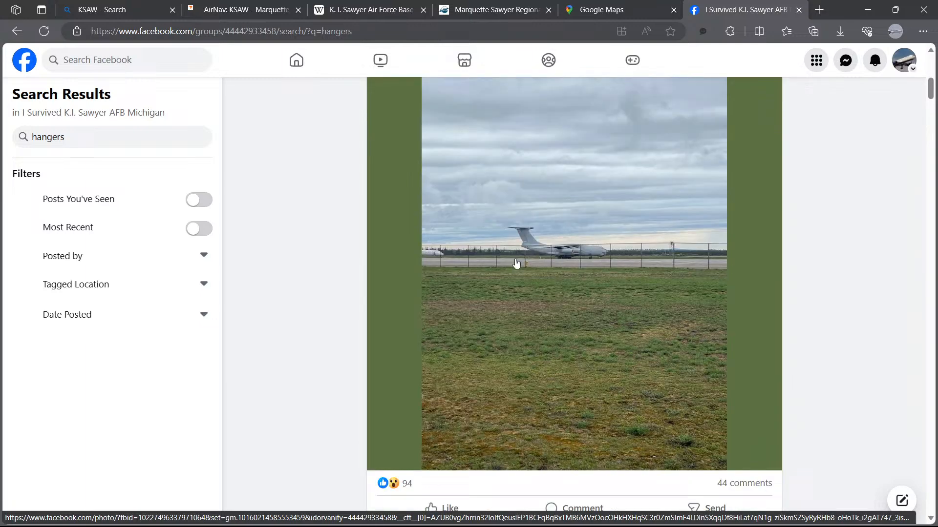
pyautogui.click(435, 258)
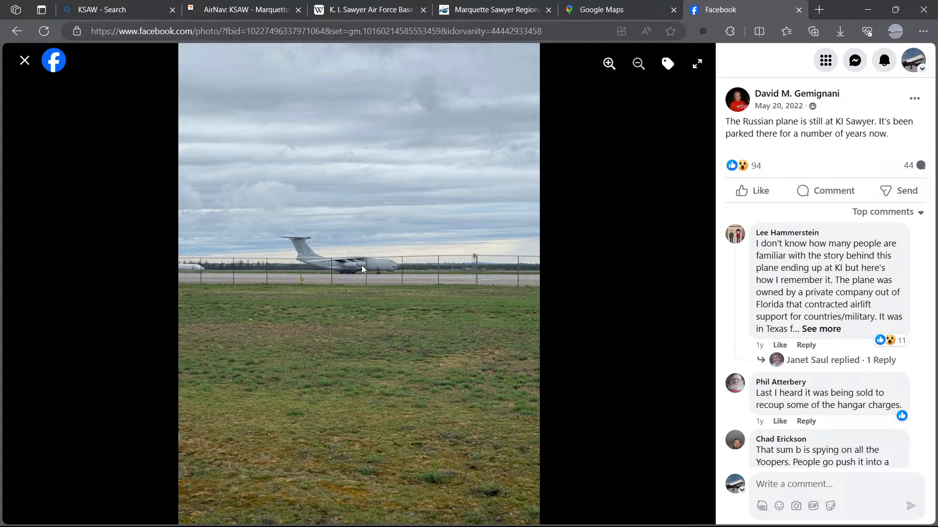
pyautogui.click(608, 63)
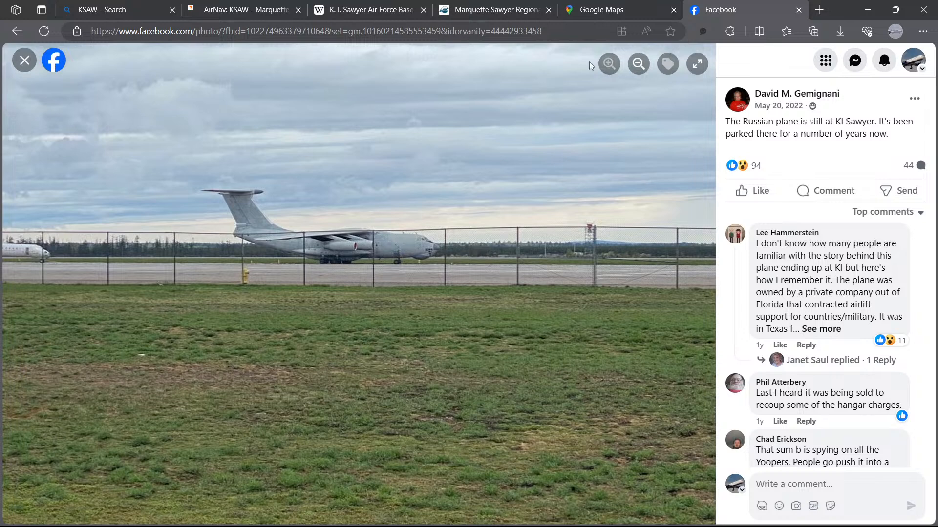
pyautogui.moveTo(244, 213); pyautogui.dragTo(445, 238)
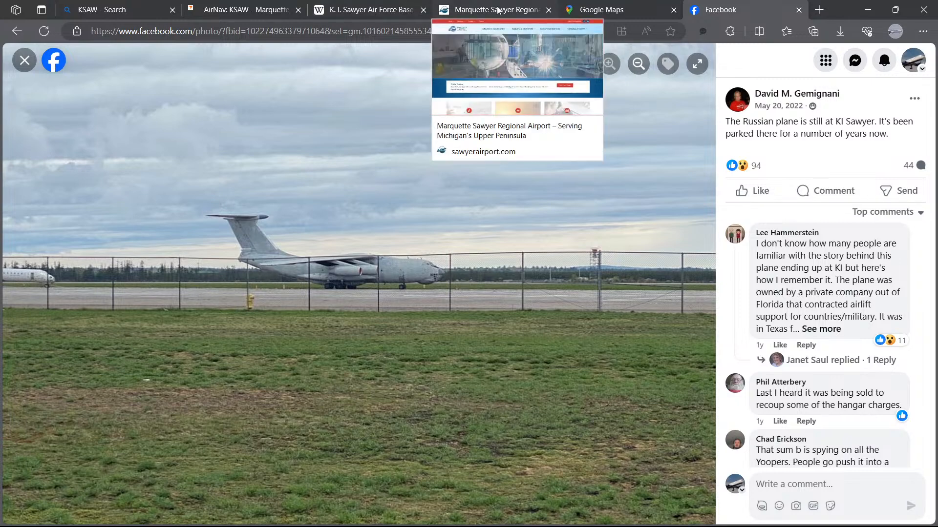
# Step: Check the satellite view of the military apron, then close the reference tabs and minimize the browser
pyautogui.click(589, 11)
pyautogui.moveTo(447, 402); pyautogui.dragTo(442, 263)
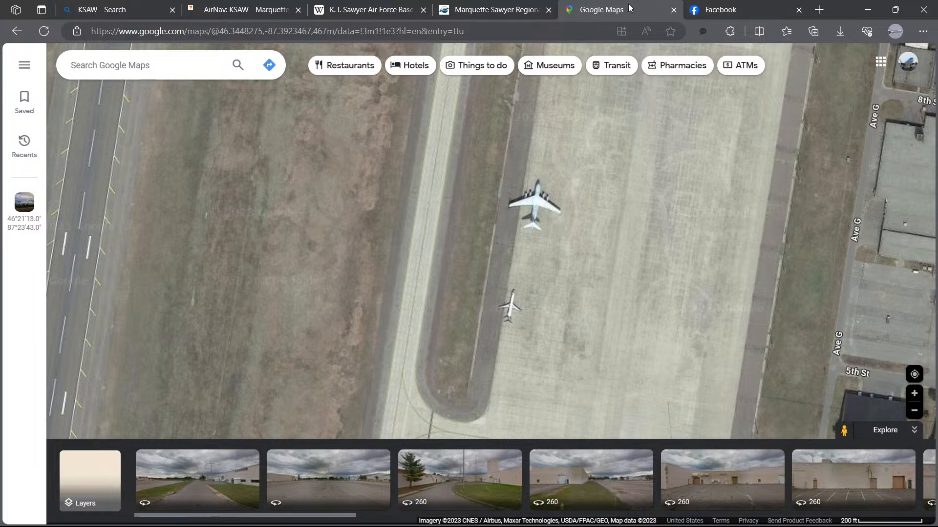
pyautogui.click(488, 8)
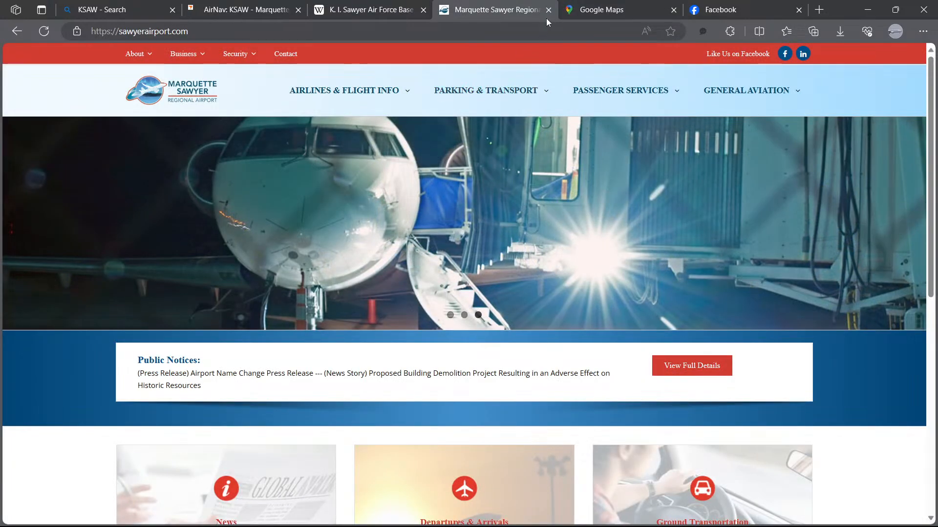
pyautogui.click(548, 11)
pyautogui.click(421, 11)
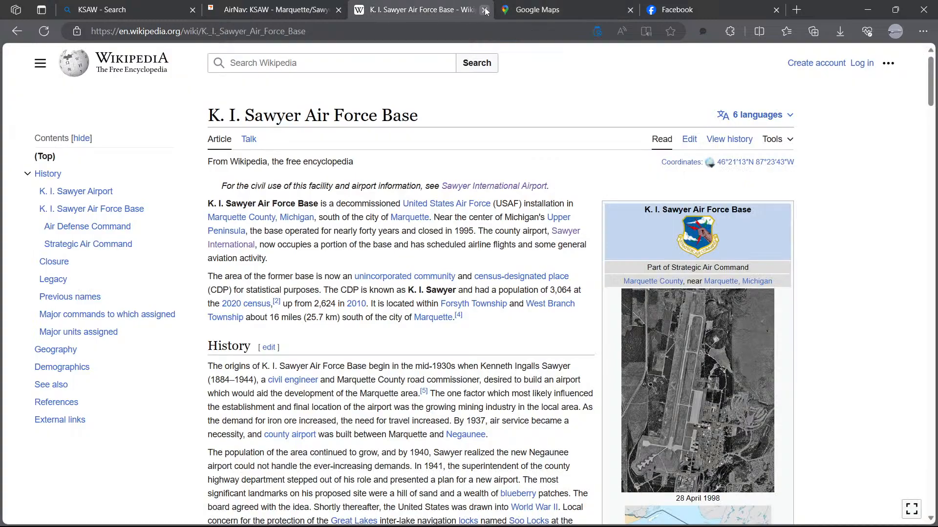
pyautogui.click(484, 10)
pyautogui.click(283, 19)
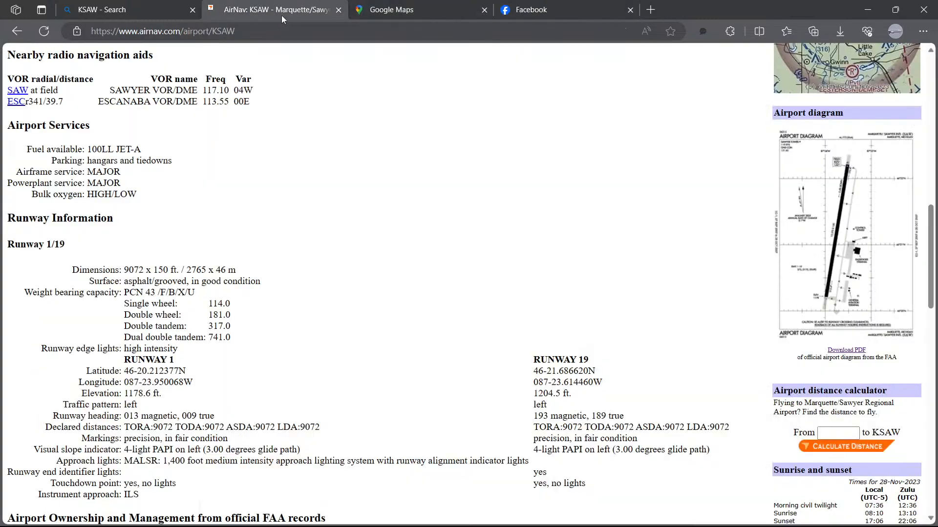
pyautogui.click(338, 11)
pyautogui.click(438, 13)
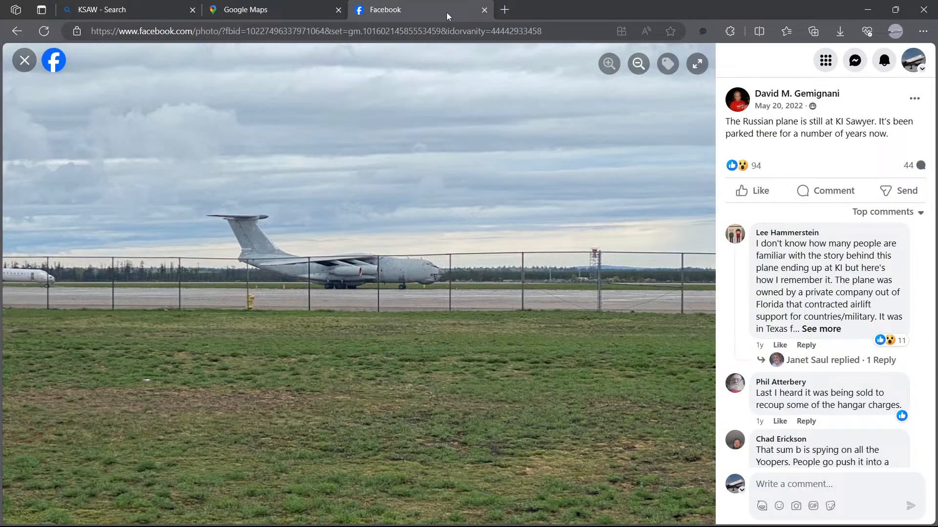
pyautogui.click(484, 9)
pyautogui.click(867, 10)
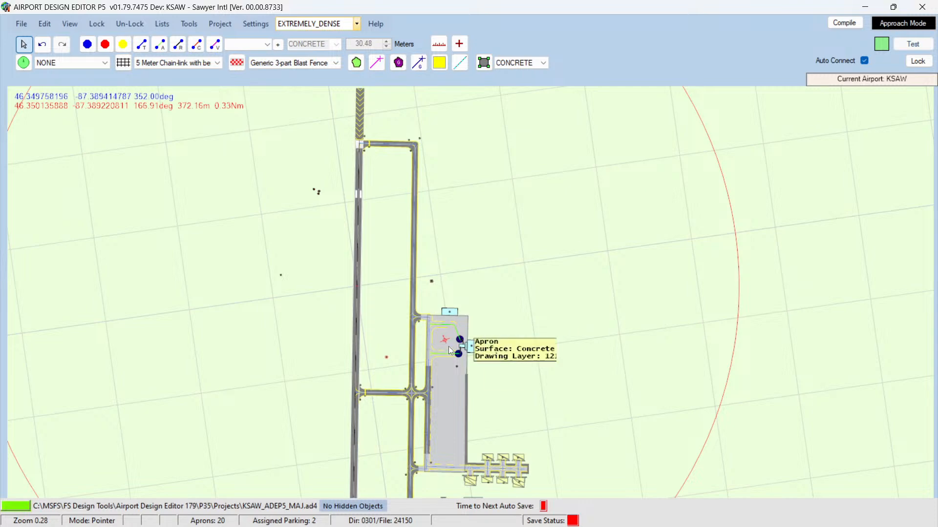
# Step: Inspect the northern taxiway's link properties and review the runway's north end and its connecting taxiway
pyautogui.scroll(5, 410, 304)
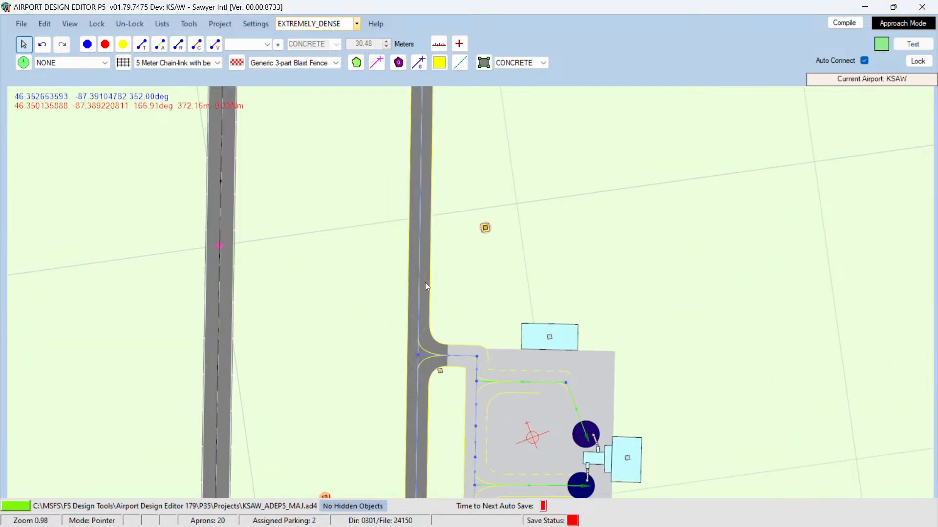
pyautogui.doubleClick(420, 289)
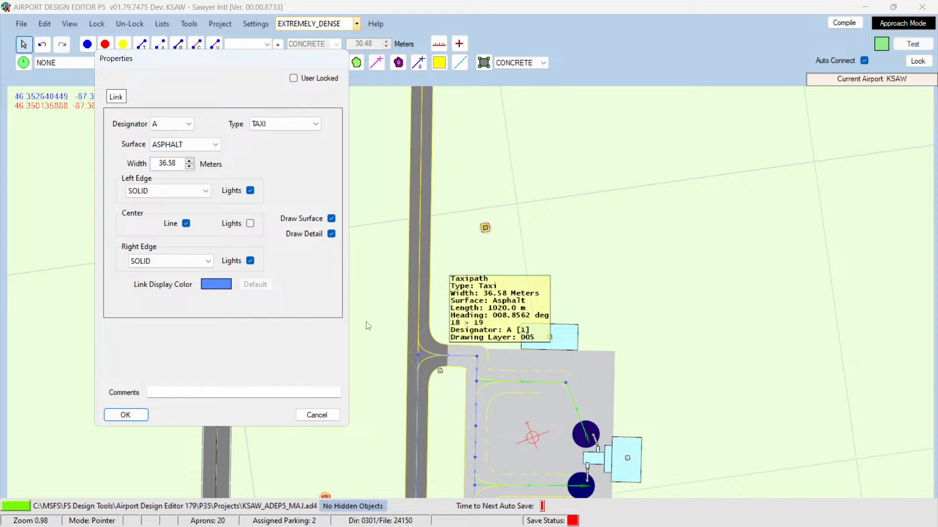
pyautogui.click(317, 415)
pyautogui.scroll(1, 356, 318)
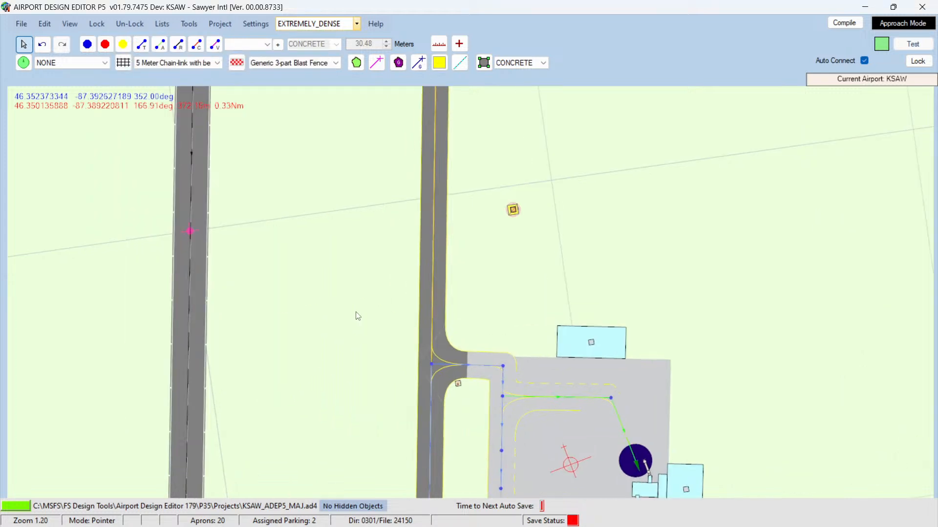
pyautogui.scroll(-6, 358, 316)
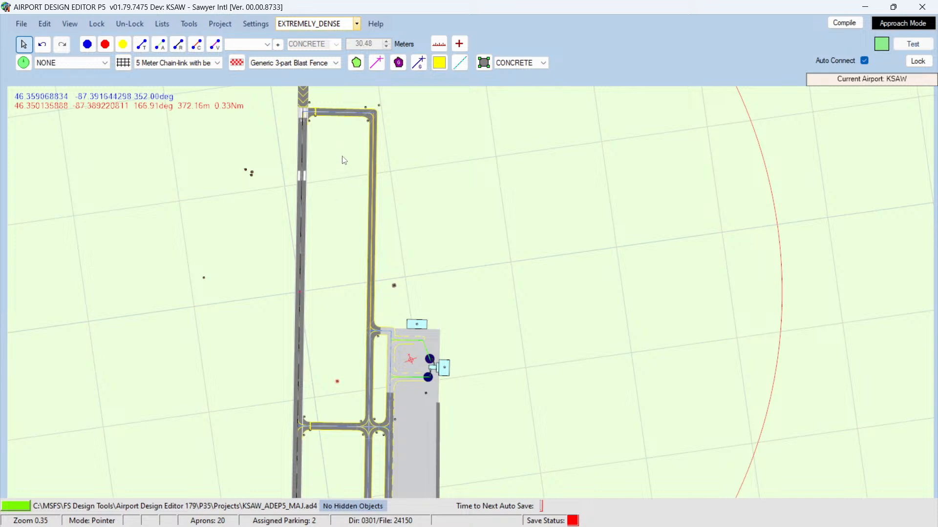
pyautogui.scroll(6, 344, 160)
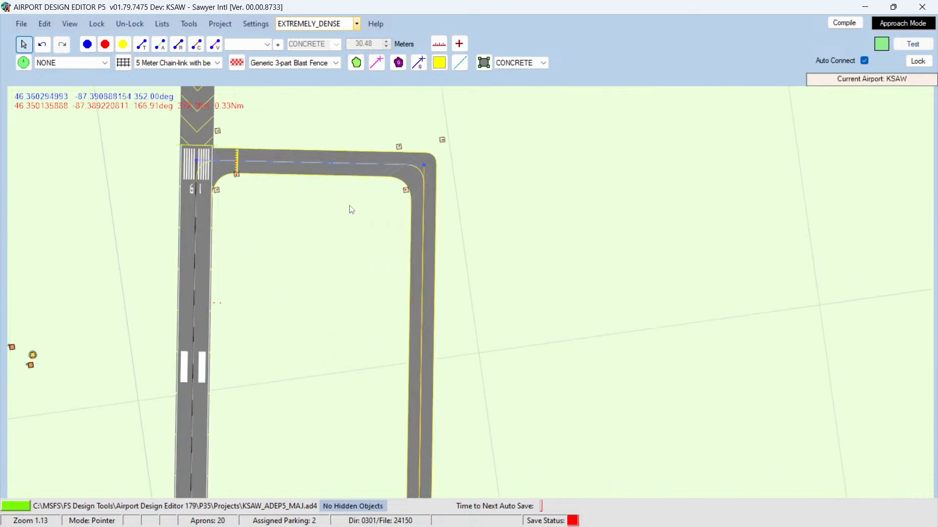
pyautogui.scroll(3, 352, 210)
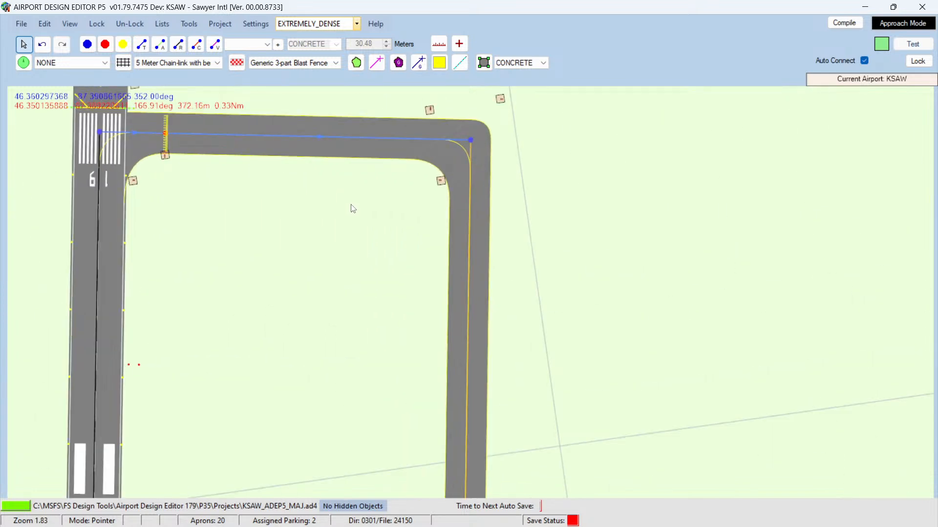
pyautogui.scroll(-3, 352, 212)
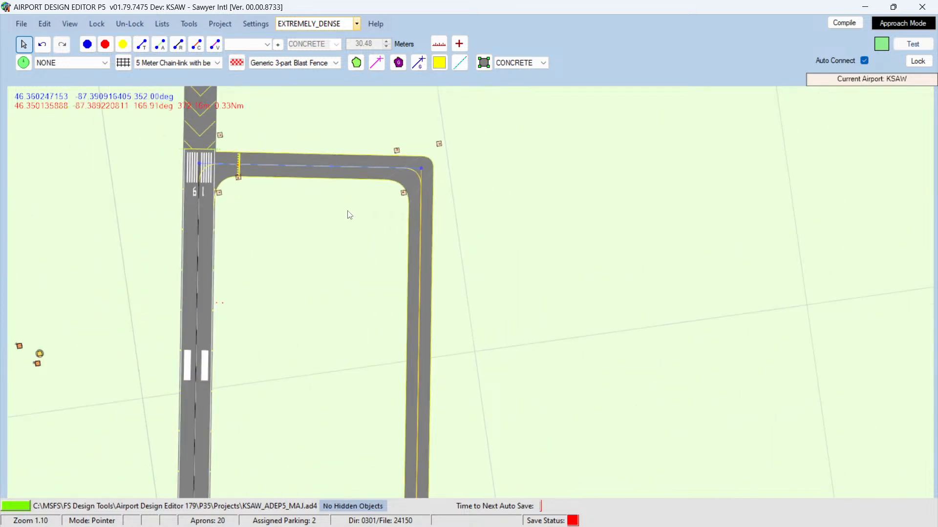
pyautogui.scroll(-2, 327, 266)
# Step: Copy the narrow apron strip beside the terminal apron and paste it into the open field east of the taxiways
pyautogui.press('Down')
pyautogui.press('Down')
pyautogui.press('Down')
pyautogui.press('Down')
pyautogui.press('Down')
pyautogui.press('Down')
pyautogui.press('Down')
pyautogui.press('Down')
pyautogui.press('Down')
pyautogui.press('Down')
pyautogui.press('Down')
pyautogui.press('Down')
pyautogui.press('Down')
pyautogui.press('Down')
pyautogui.press('Down')
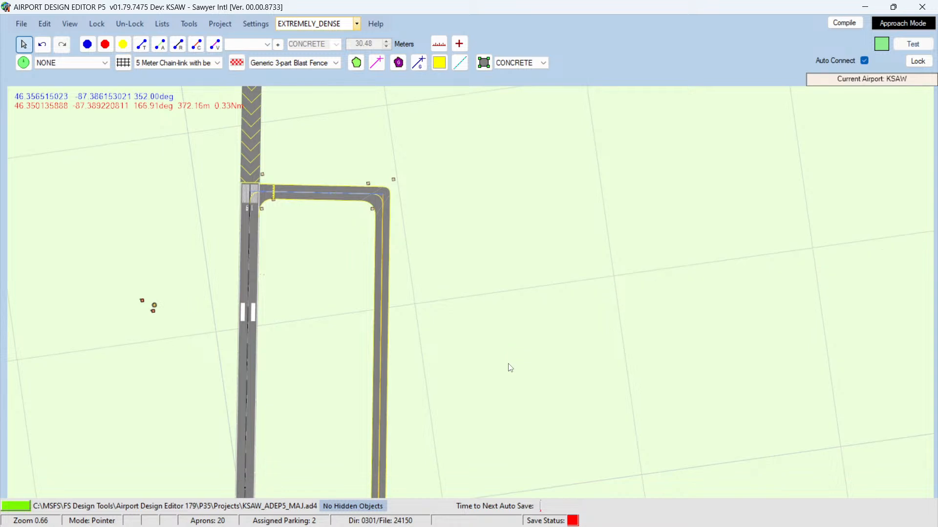
pyautogui.press('Down')
pyautogui.press('Down')
pyautogui.press('Down')
pyautogui.press('Down')
pyautogui.press('Down')
pyautogui.press('Down')
pyautogui.press('Down')
pyautogui.press('Down')
pyautogui.press('Down')
pyautogui.press('Down')
pyautogui.press('Down')
pyautogui.press('Down')
pyautogui.press('Down')
pyautogui.press('Down')
pyautogui.press('Down')
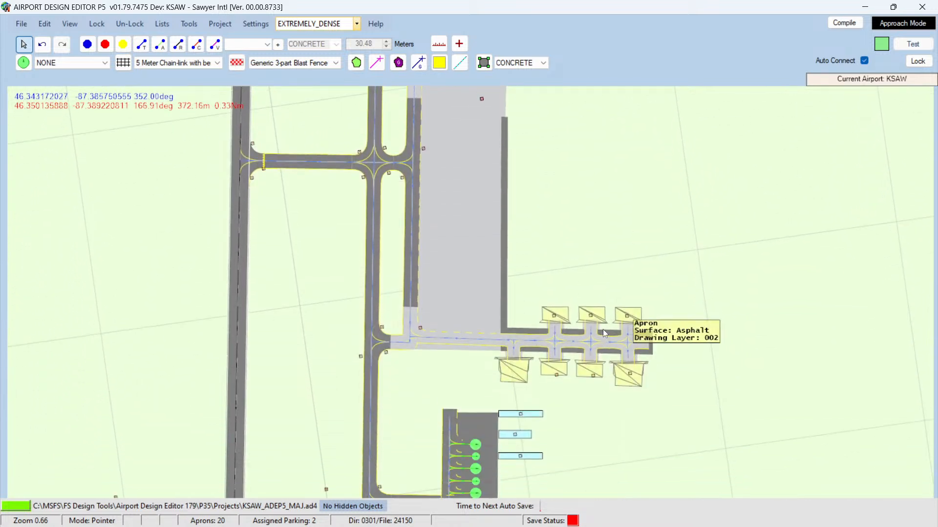
pyautogui.click(505, 283)
pyautogui.rightClick(505, 283)
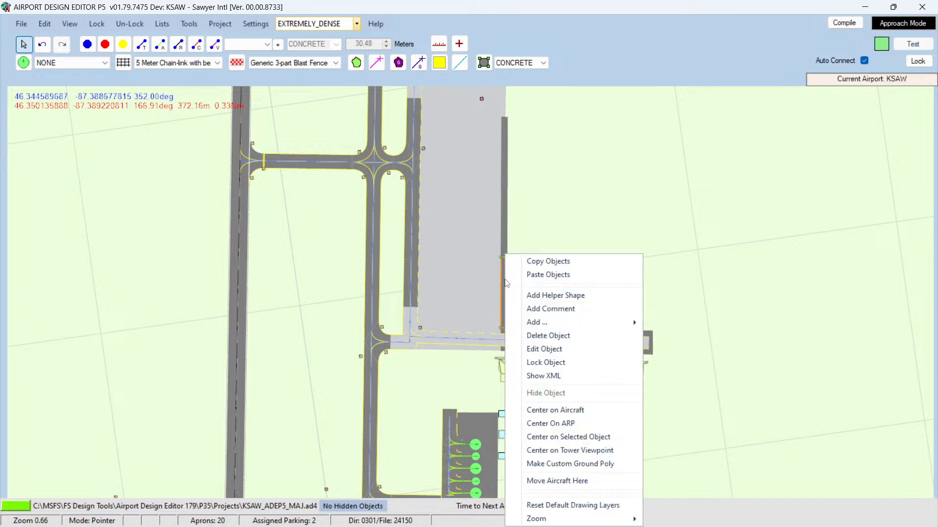
pyautogui.click(536, 262)
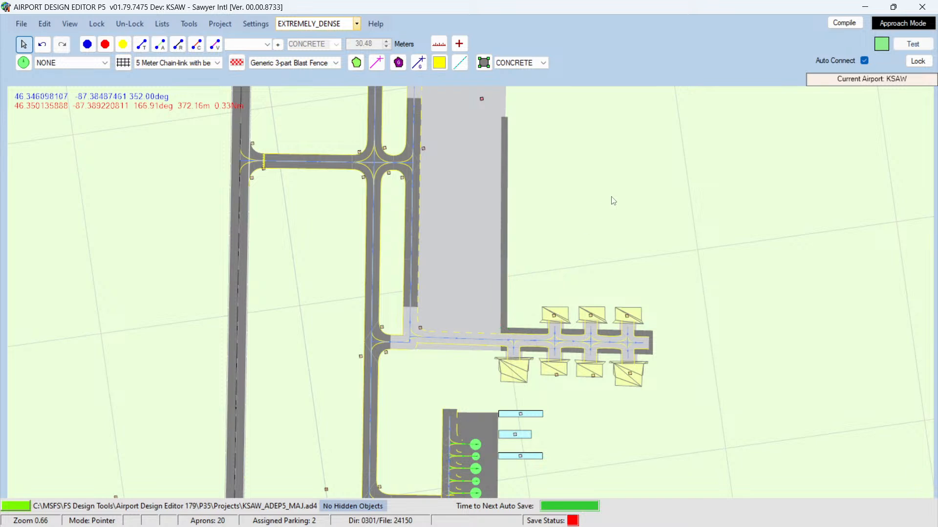
pyautogui.rightClick(592, 192)
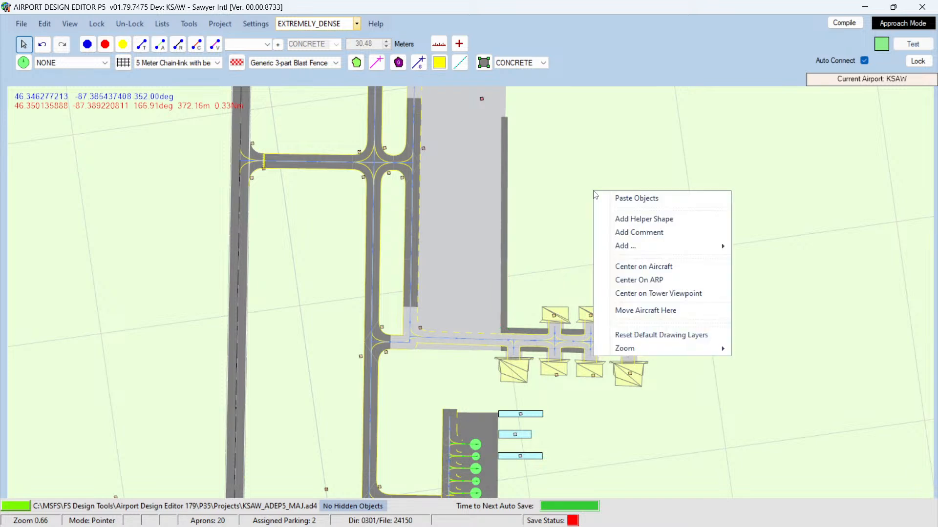
pyautogui.click(617, 200)
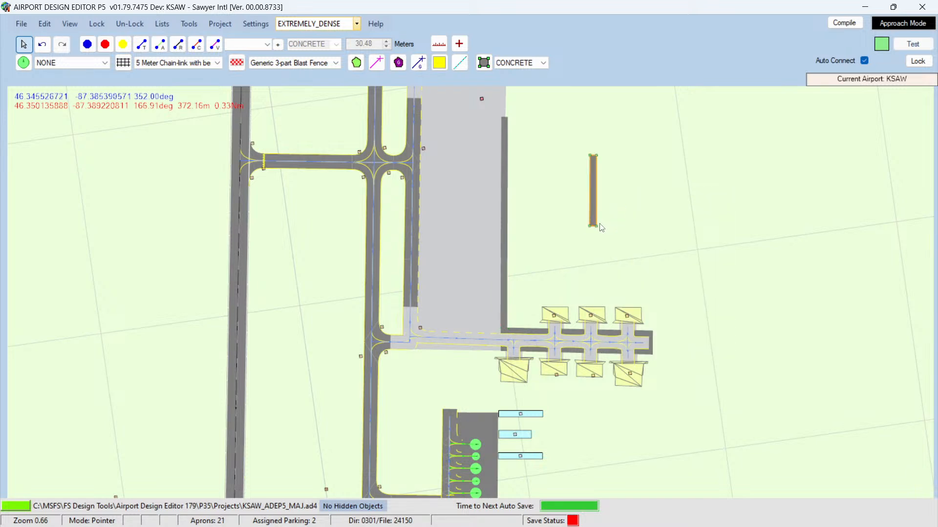
# Step: Widen the pasted apron into a rectangle by moving its bottom and top corners east
pyautogui.moveTo(597, 228); pyautogui.dragTo(623, 229)
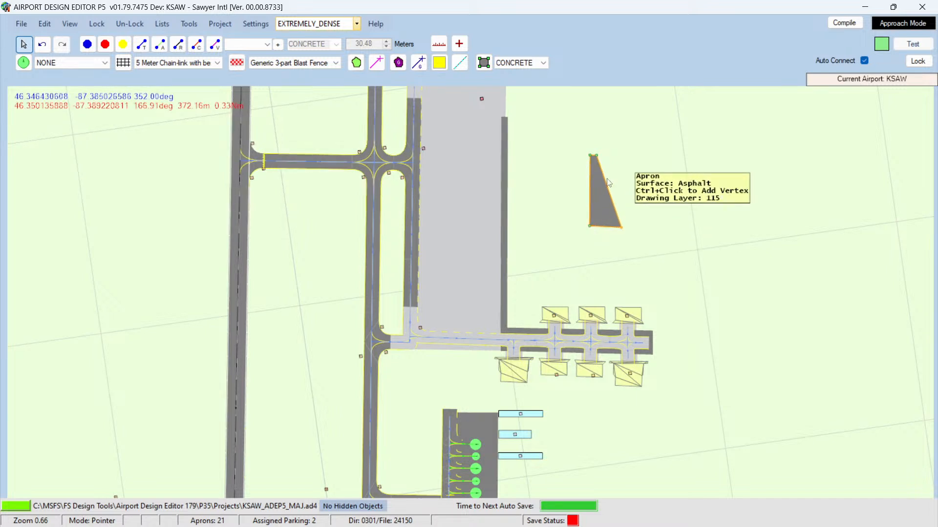
pyautogui.moveTo(596, 156); pyautogui.dragTo(624, 158)
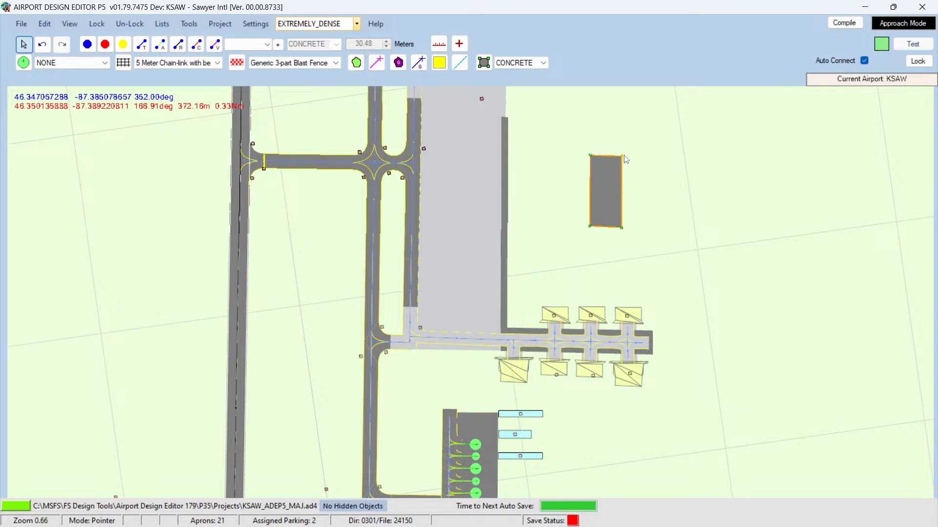
pyautogui.click(628, 197)
pyautogui.scroll(5, 630, 200)
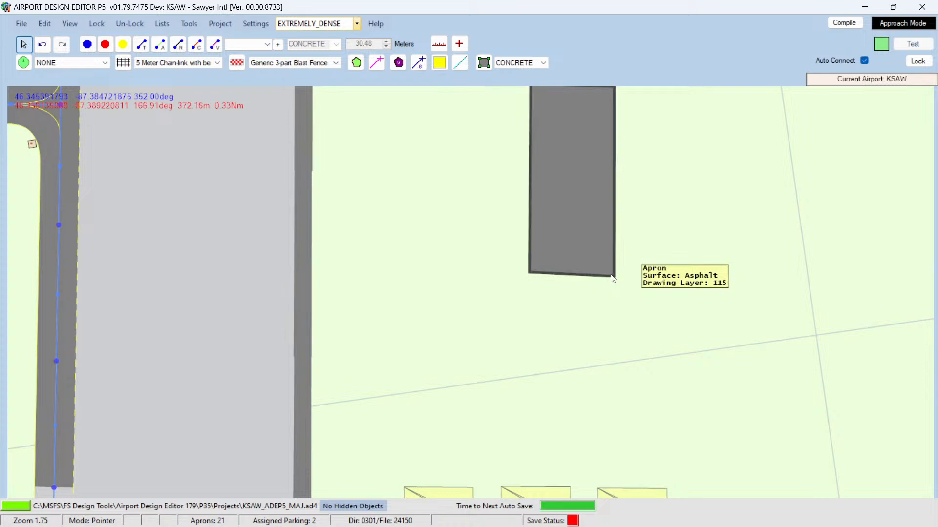
pyautogui.click(598, 266)
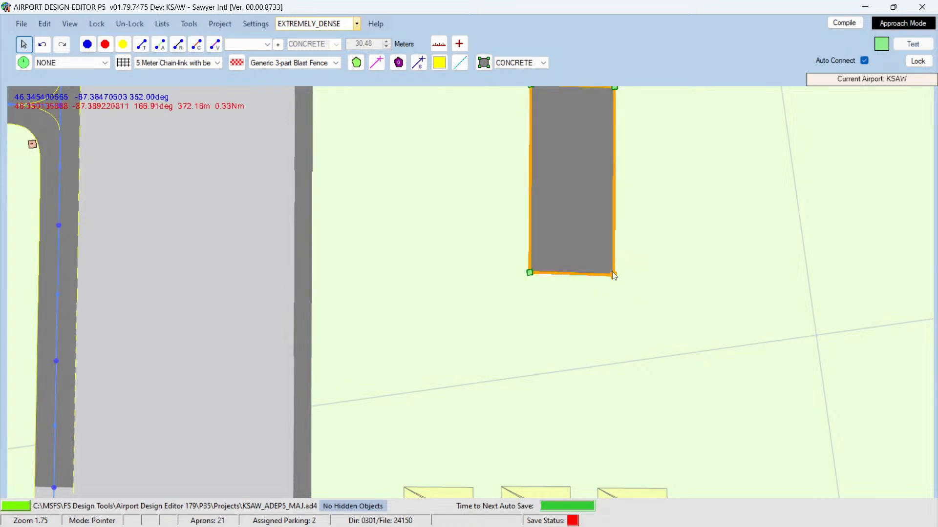
pyautogui.click(658, 264)
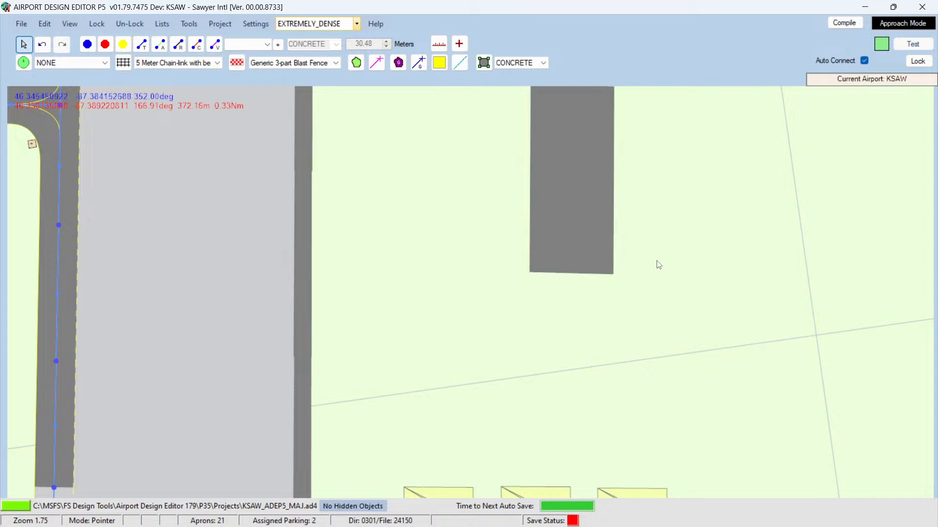
pyautogui.scroll(3, 656, 256)
pyautogui.scroll(-1, 655, 254)
# Step: Select the new apron and move its north-east corner slightly north to square the rectangle
pyautogui.press('Up')
pyautogui.press('Up')
pyautogui.press('Up')
pyautogui.press('Up')
pyautogui.press('Up')
pyautogui.press('Up')
pyautogui.press('Up')
pyautogui.press('Up')
pyautogui.press('Up')
pyautogui.press('Up')
pyautogui.press('Up')
pyautogui.press('Up')
pyautogui.press('Up')
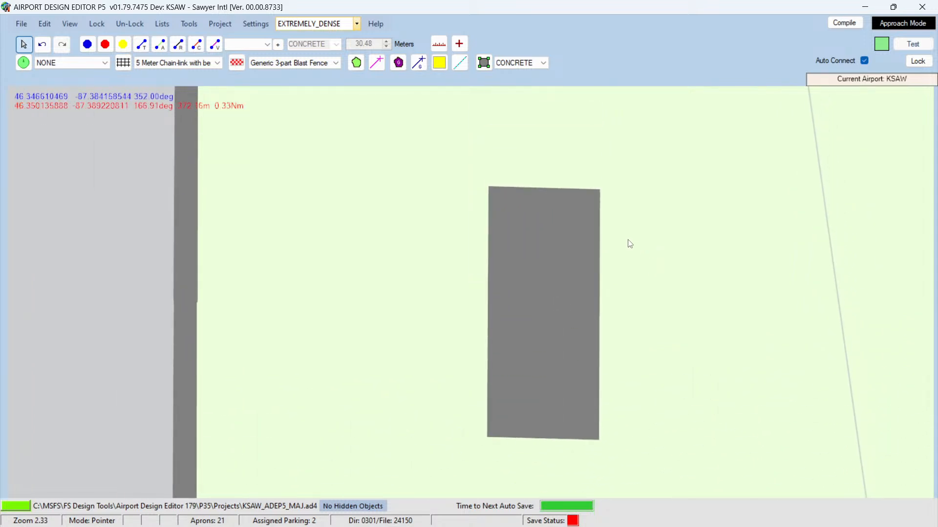
pyautogui.click(587, 205)
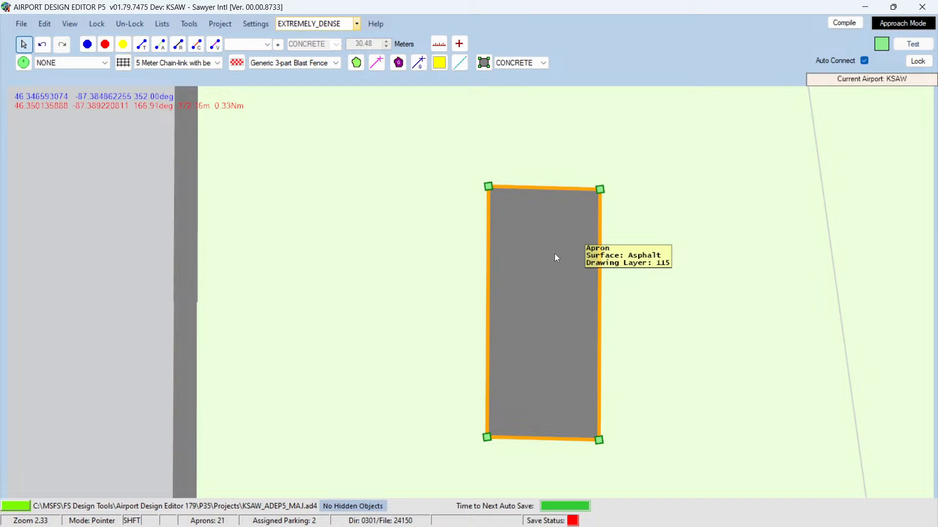
pyautogui.press('shift')
pyautogui.press('shift')
pyautogui.press('shift')
pyautogui.press('shift')
pyautogui.press('shift')
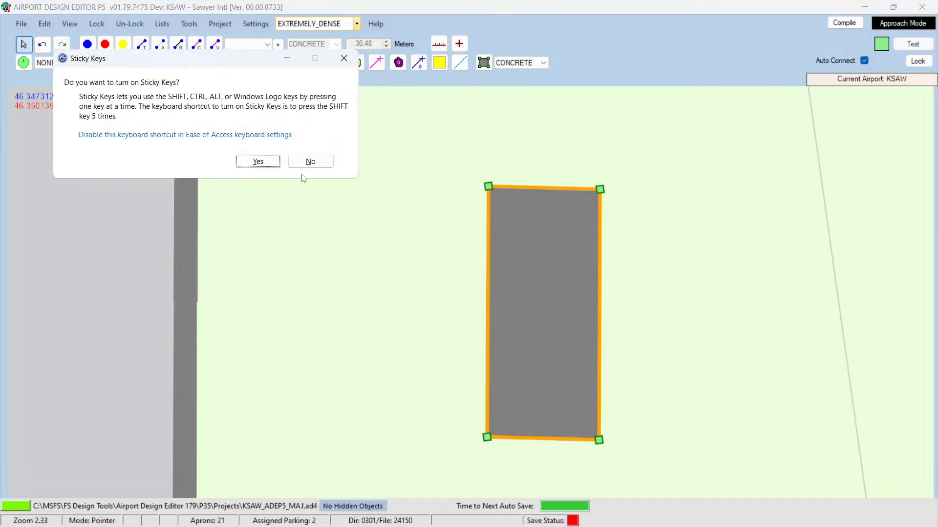
pyautogui.click(311, 162)
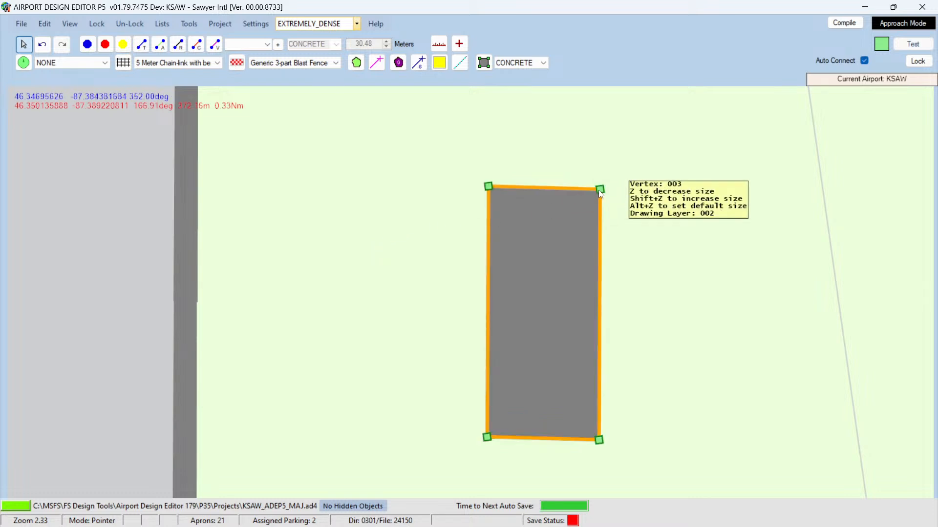
pyautogui.moveTo(600, 190)
pyautogui.mouseDown()
pyautogui.moveTo(597, 156)
pyautogui.moveTo(593, 207)
pyautogui.moveTo(580, 138)
pyautogui.moveTo(589, 186)
pyautogui.moveTo(597, 182)
pyautogui.mouseUp()
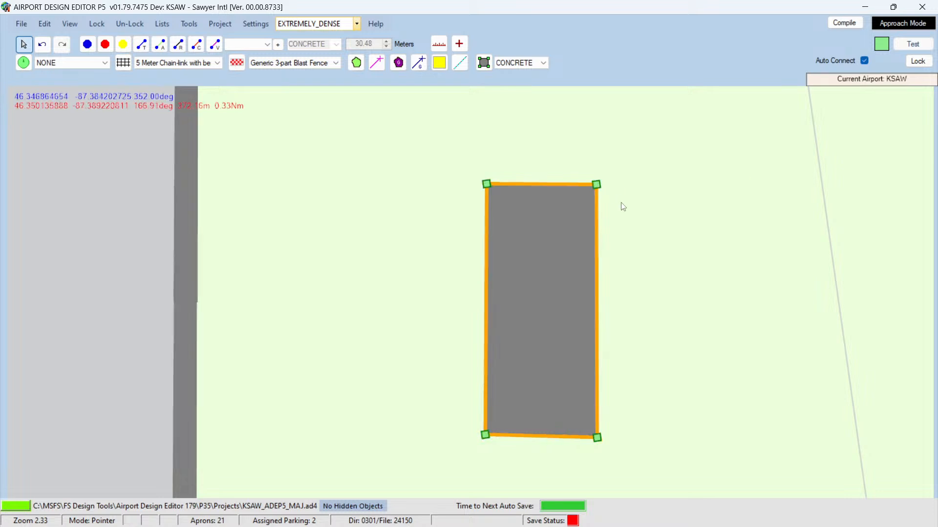
# Step: Extend the new apron northward by moving both of its northern corners up
pyautogui.scroll(-5, 621, 206)
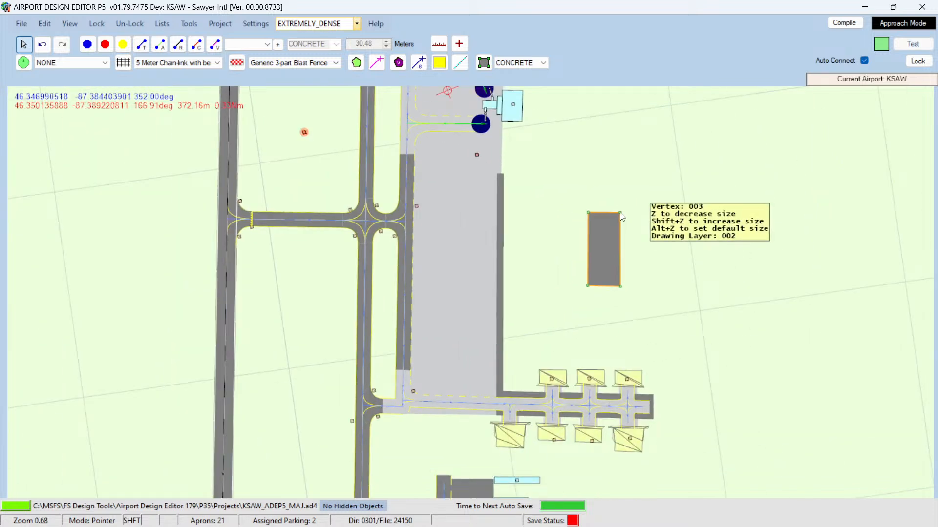
pyautogui.moveTo(623, 212)
pyautogui.mouseDown()
pyautogui.moveTo(745, 215)
pyautogui.moveTo(590, 217)
pyautogui.moveTo(625, 214)
pyautogui.mouseUp()
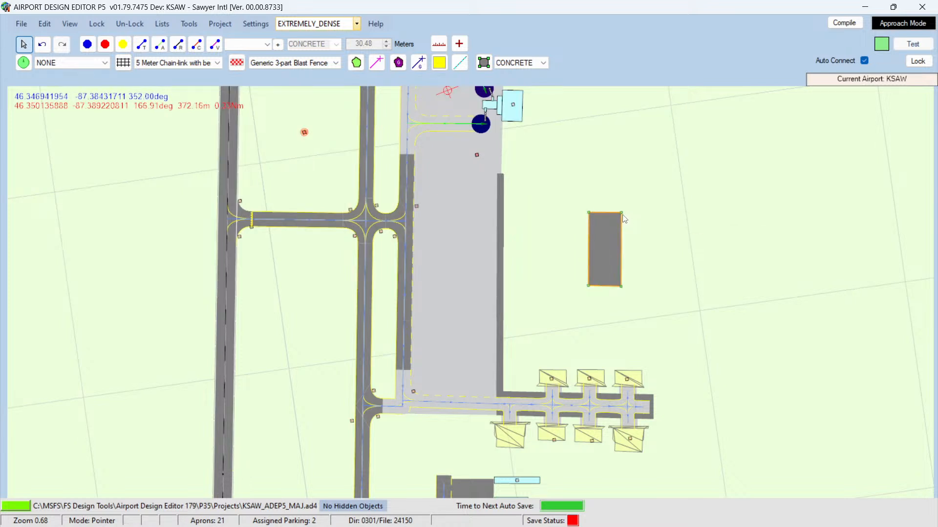
pyautogui.moveTo(622, 210); pyautogui.dragTo(623, 128)
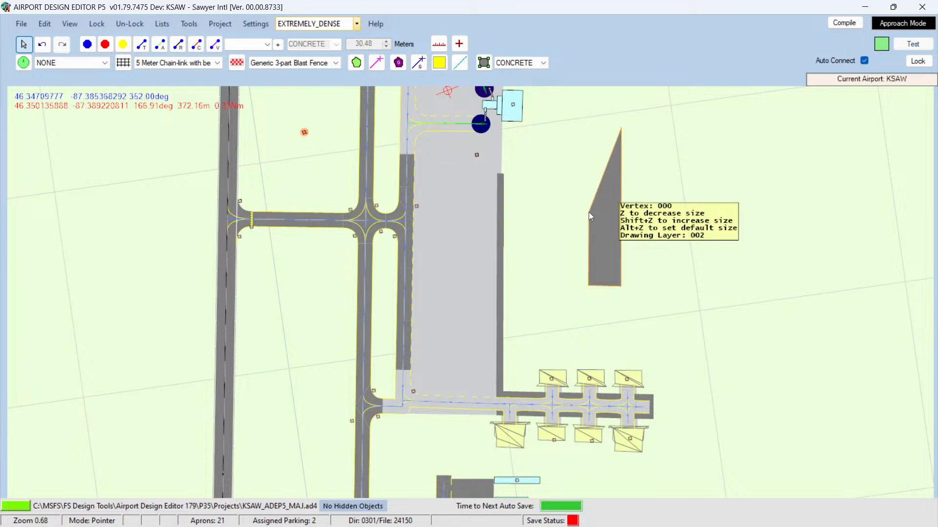
pyautogui.moveTo(589, 215); pyautogui.dragTo(591, 131)
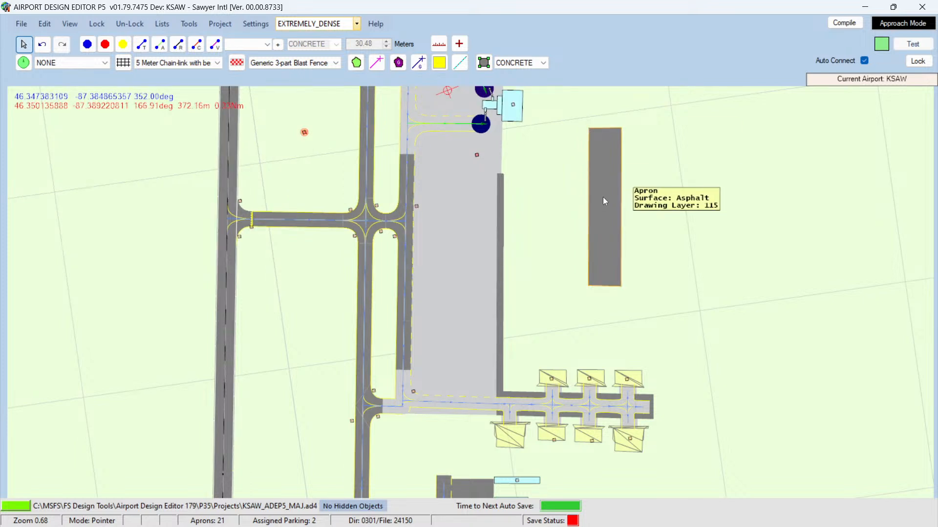
# Step: Move the new apron west so it lies under the northern taxiway beside the terminal apron
pyautogui.press('Up')
pyautogui.press('Up')
pyautogui.press('Up')
pyautogui.press('Up')
pyautogui.press('Up')
pyautogui.press('Up')
pyautogui.press('Up')
pyautogui.press('Up')
pyautogui.press('Up')
pyautogui.press('Up')
pyautogui.press('Up')
pyautogui.press('Up')
pyautogui.press('Up')
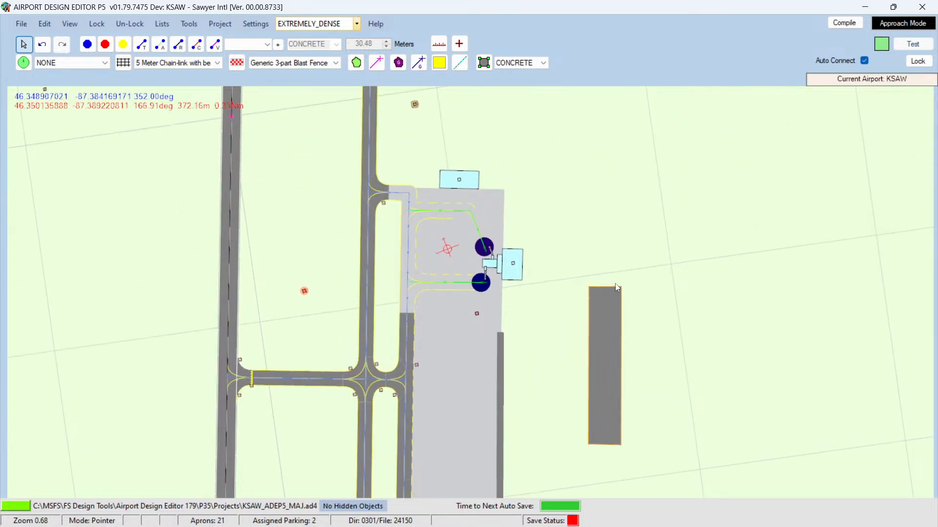
pyautogui.scroll(4, 616, 287)
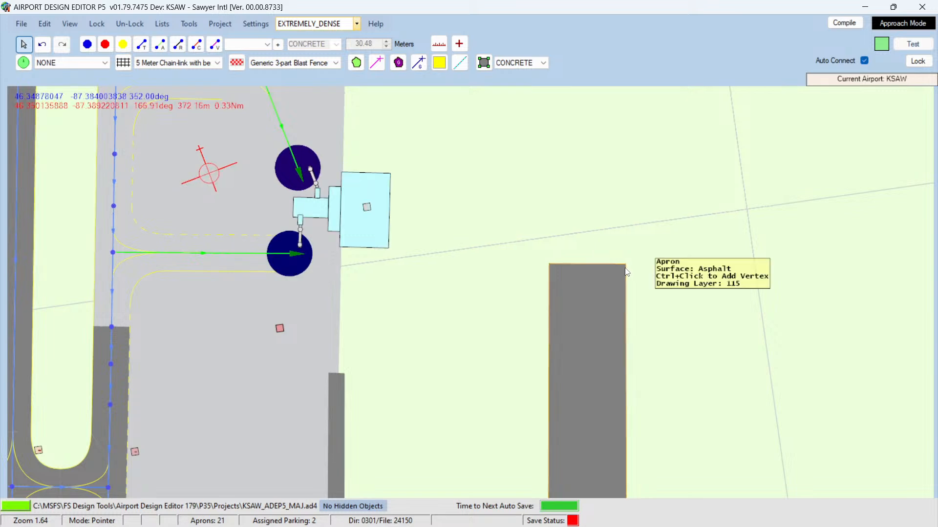
pyautogui.moveTo(573, 336); pyautogui.dragTo(31, 251)
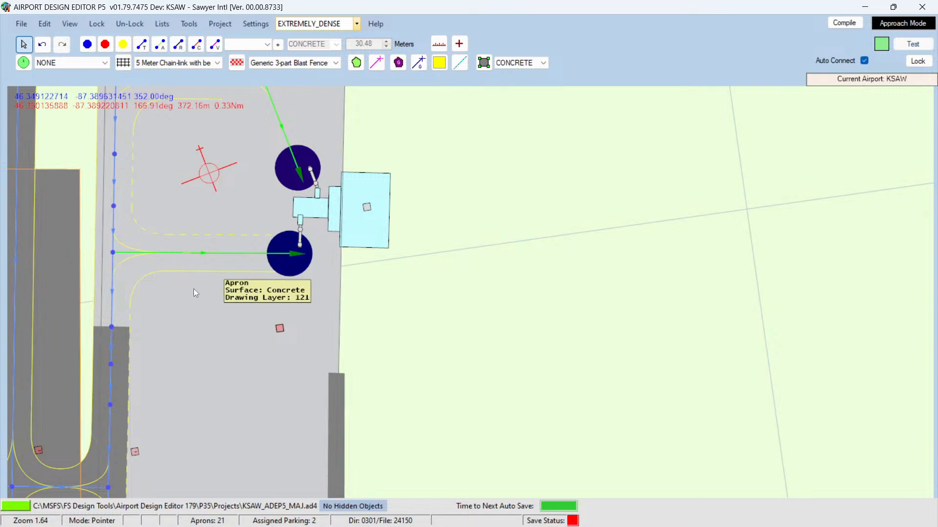
pyautogui.press('Left')
pyautogui.press('Left')
pyautogui.press('Left')
pyautogui.press('Left')
pyautogui.press('Left')
pyautogui.press('Left')
pyautogui.press('Left')
pyautogui.press('Left')
pyautogui.press('Left')
pyautogui.press('Left')
pyautogui.press('Left')
pyautogui.press('Left')
pyautogui.press('Left')
pyautogui.press('Left')
pyautogui.press('Left')
pyautogui.press('Left')
pyautogui.press('Left')
pyautogui.press('Left')
pyautogui.press('Left')
pyautogui.press('Left')
pyautogui.scroll(-3, 264, 306)
pyautogui.scroll(-4, 265, 306)
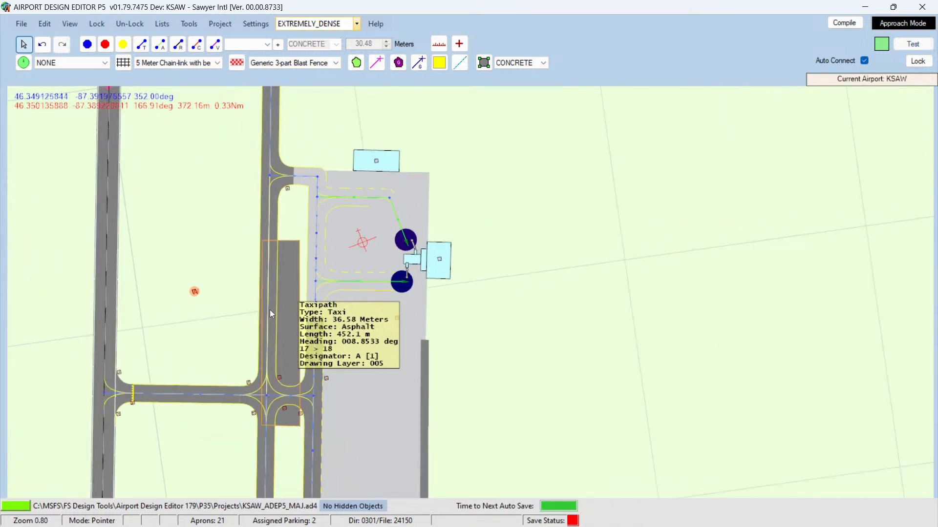
pyautogui.moveTo(280, 255); pyautogui.dragTo(276, 253)
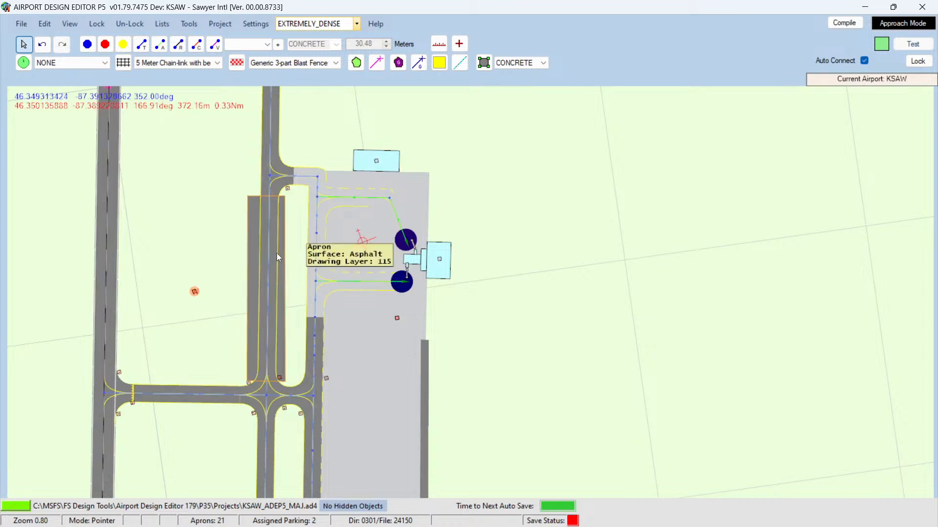
# Step: Shift the apron north along the taxiway toward its north end
pyautogui.scroll(2, 279, 255)
pyautogui.scroll(-2, 280, 255)
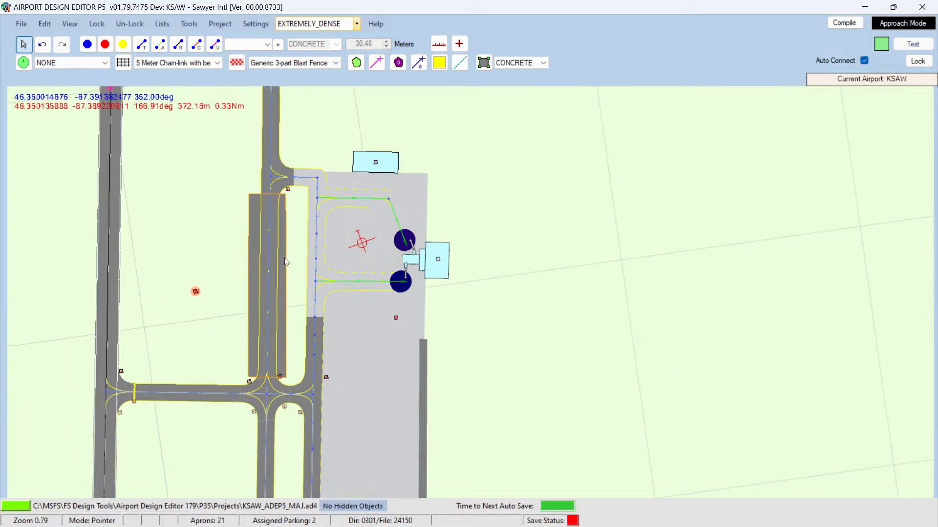
pyautogui.moveTo(286, 261); pyautogui.dragTo(289, 170)
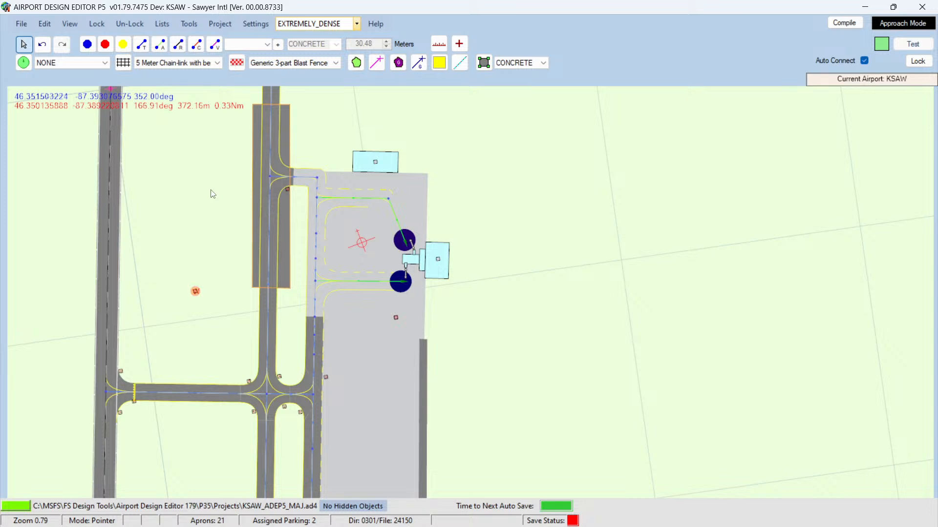
# Step: Pull the apron's south-east corner slightly west to align it with the taxiway
pyautogui.press('shift')
pyautogui.keyDown('shift'); pyautogui.scroll(-1, 218, 196); pyautogui.keyUp('shift')
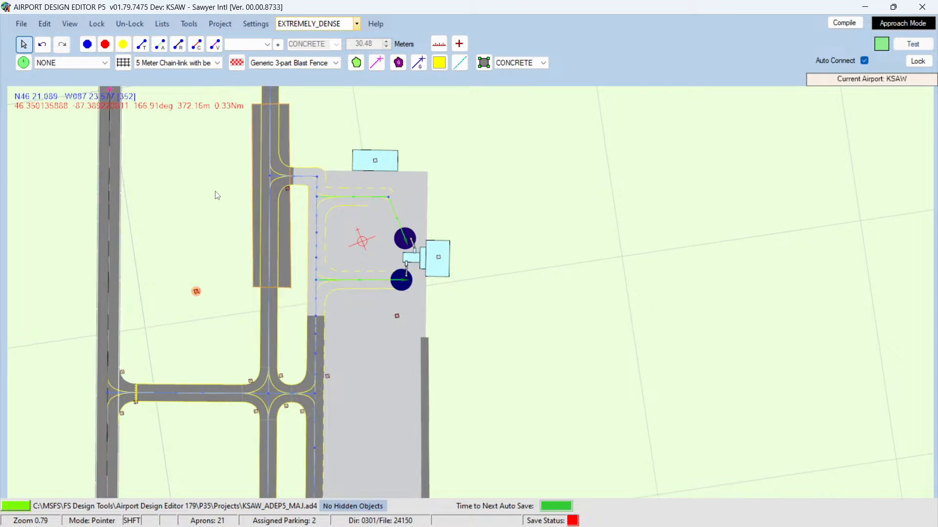
pyautogui.keyDown('shift'); pyautogui.scroll(-1, 218, 196); pyautogui.keyUp('shift')
pyautogui.keyDown('shift'); pyautogui.scroll(-1, 217, 195); pyautogui.keyUp('shift')
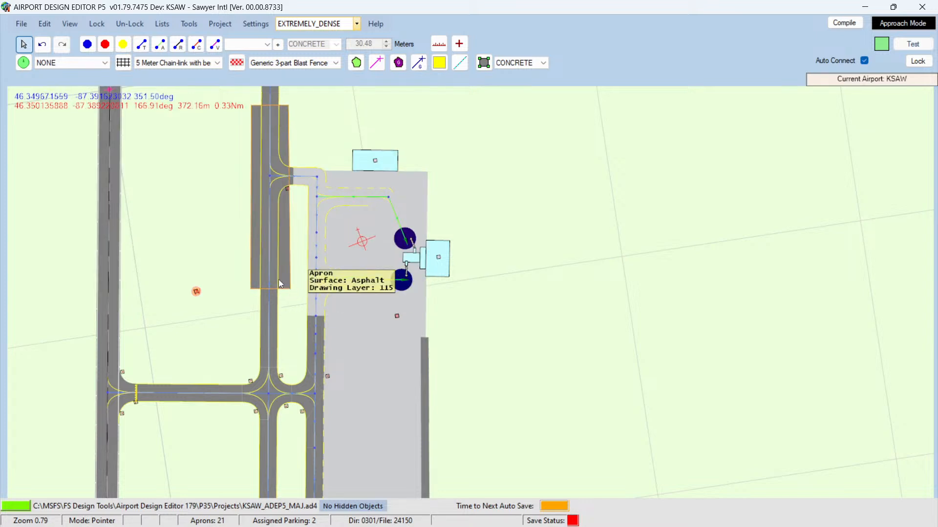
pyautogui.scroll(5, 287, 280)
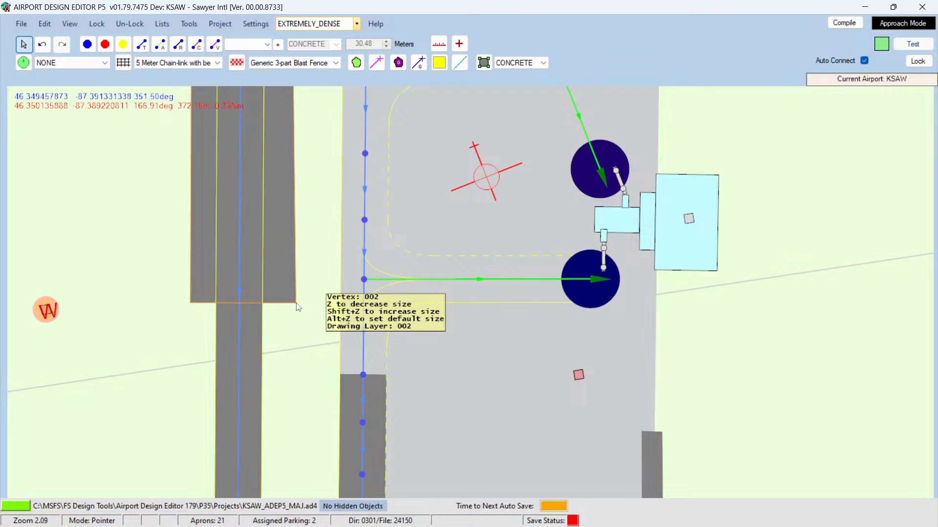
pyautogui.moveTo(296, 305); pyautogui.dragTo(285, 303)
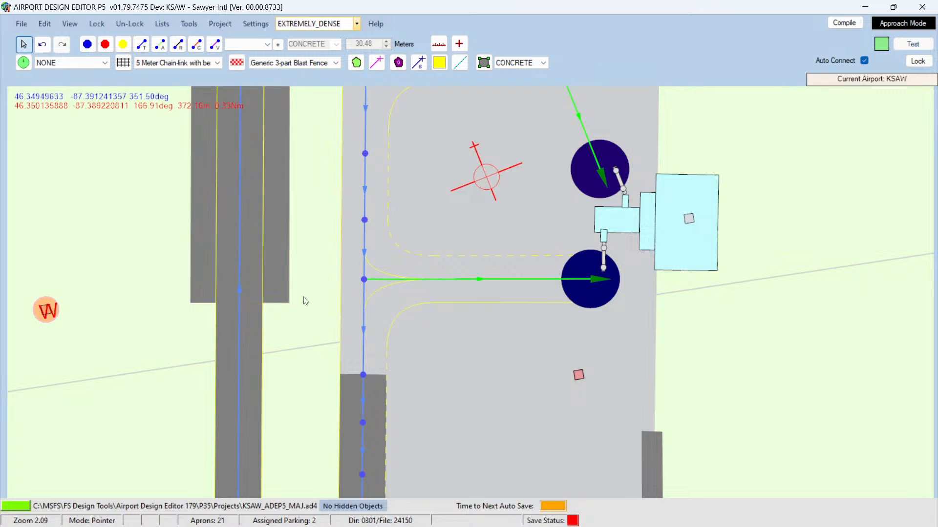
pyautogui.scroll(2, 312, 287)
pyautogui.scroll(-6, 310, 285)
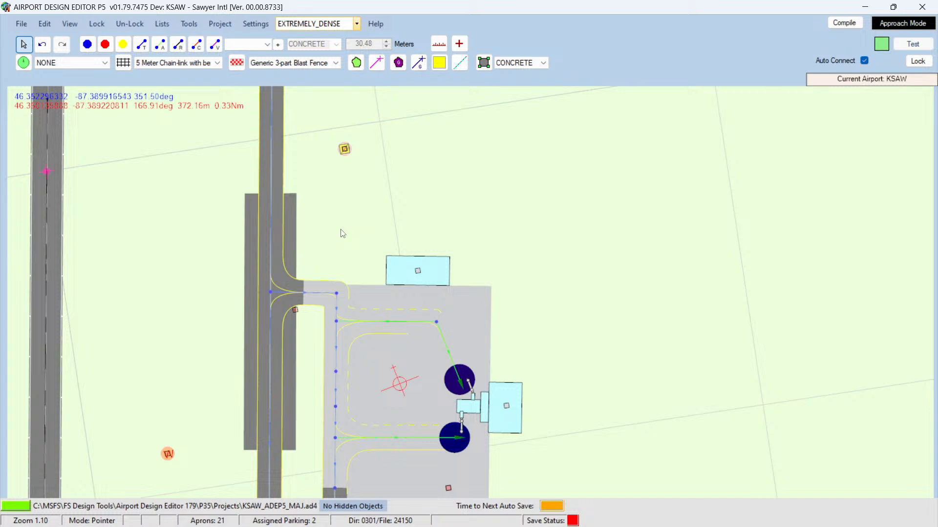
# Step: Change the surface of the northern taxiway A link running over the new apron
pyautogui.click(290, 234)
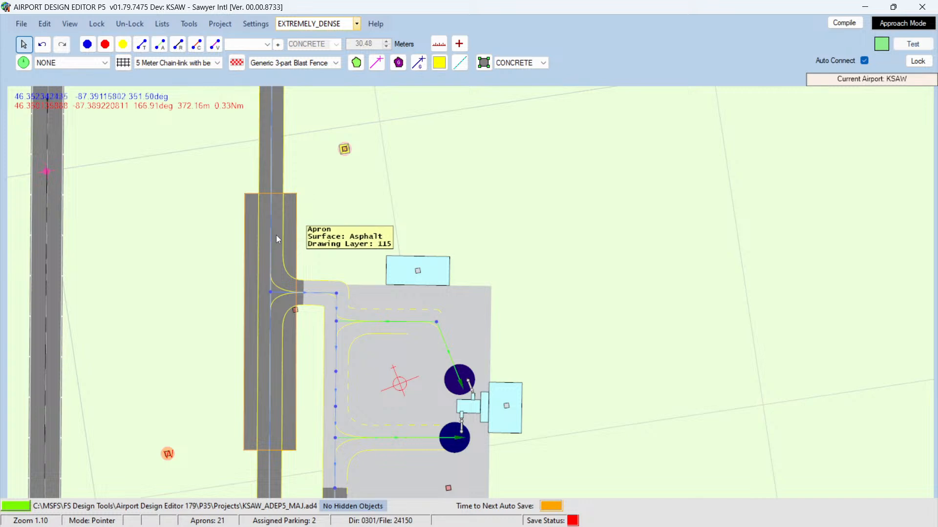
pyautogui.doubleClick(271, 238)
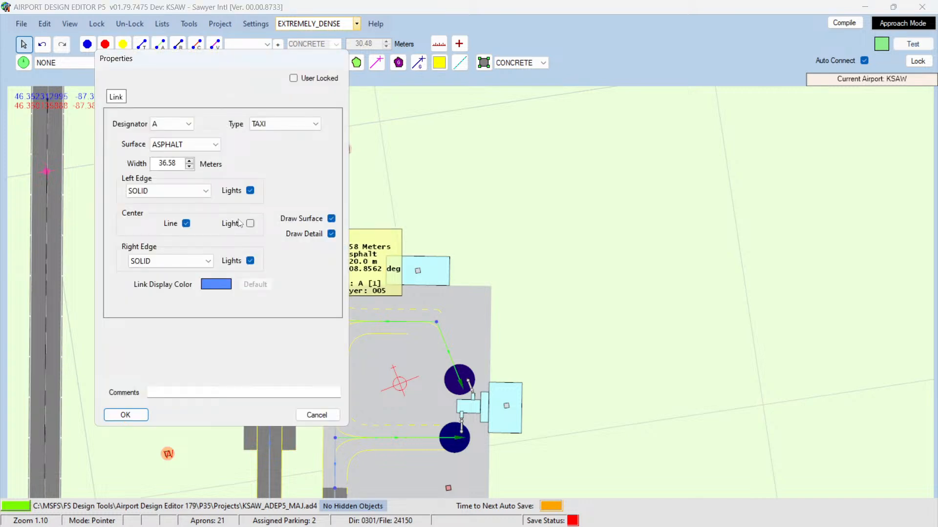
pyautogui.click(213, 145)
pyautogui.click(193, 160)
pyautogui.click(135, 416)
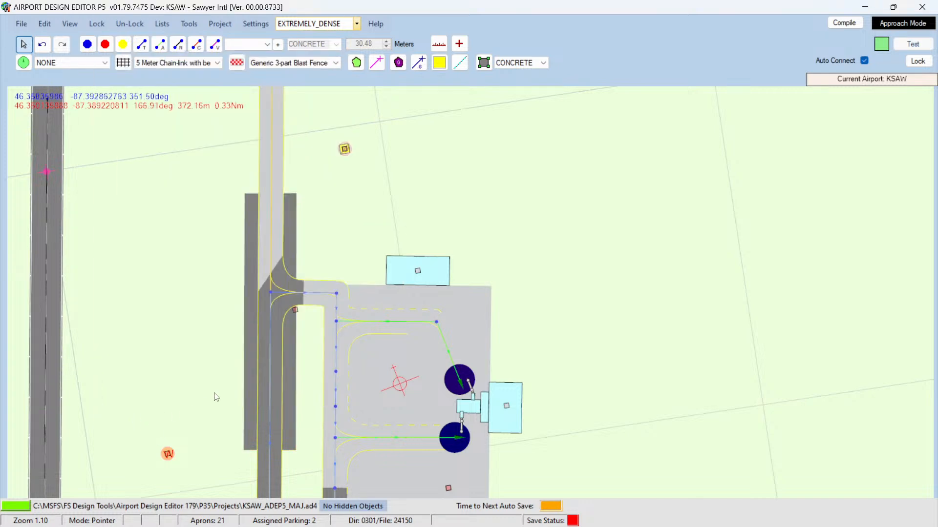
# Step: Apply the same surface change to the adjoining taxiway A link to the south
pyautogui.doubleClick(269, 360)
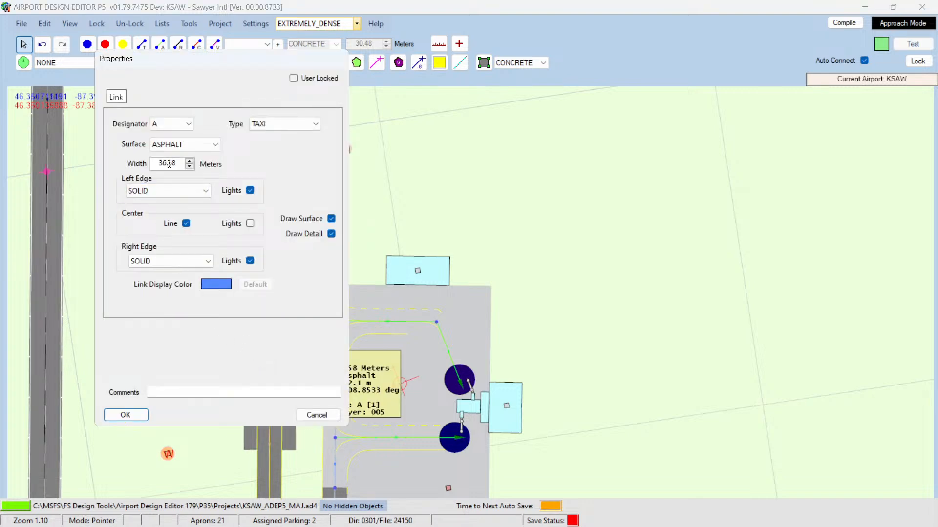
pyautogui.click(215, 145)
pyautogui.click(194, 161)
pyautogui.click(138, 415)
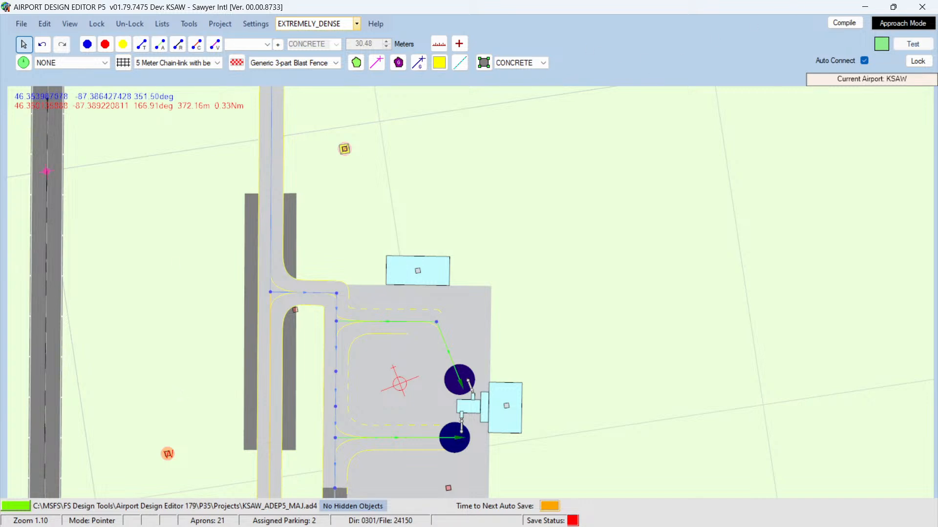
# Step: Compile the airport with the current project settings and save the project
pyautogui.click(844, 23)
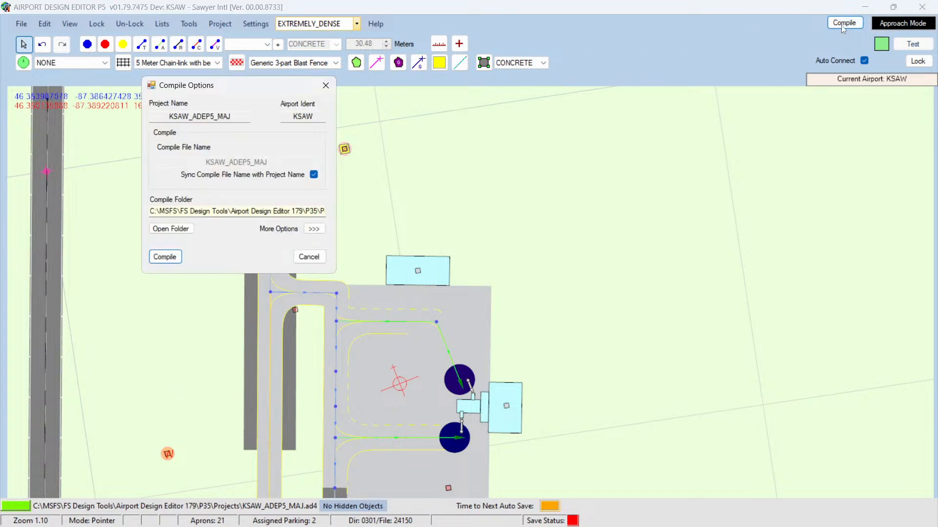
pyautogui.click(164, 257)
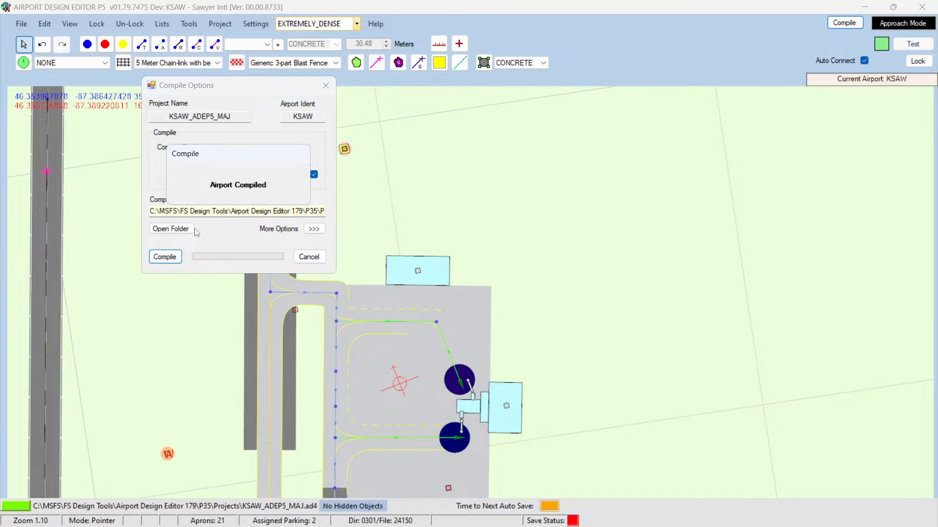
pyautogui.click(22, 24)
pyautogui.click(41, 197)
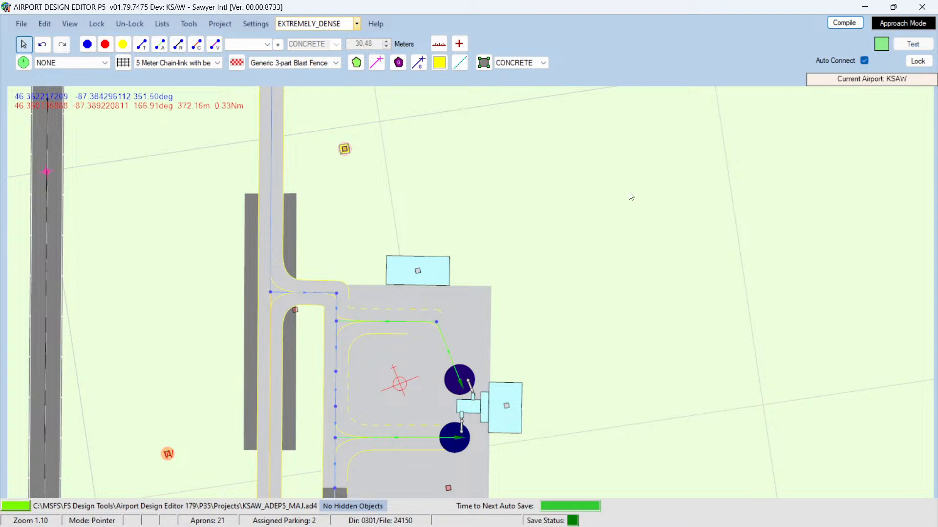
# Step: Switch to Prepar3D and close the simulator
pyautogui.scroll(-2, 447, 448)
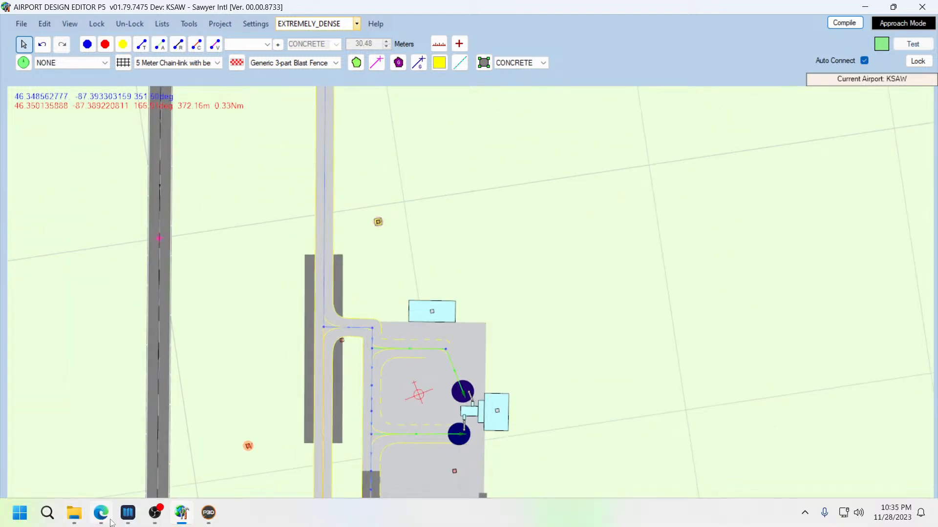
pyautogui.click(208, 512)
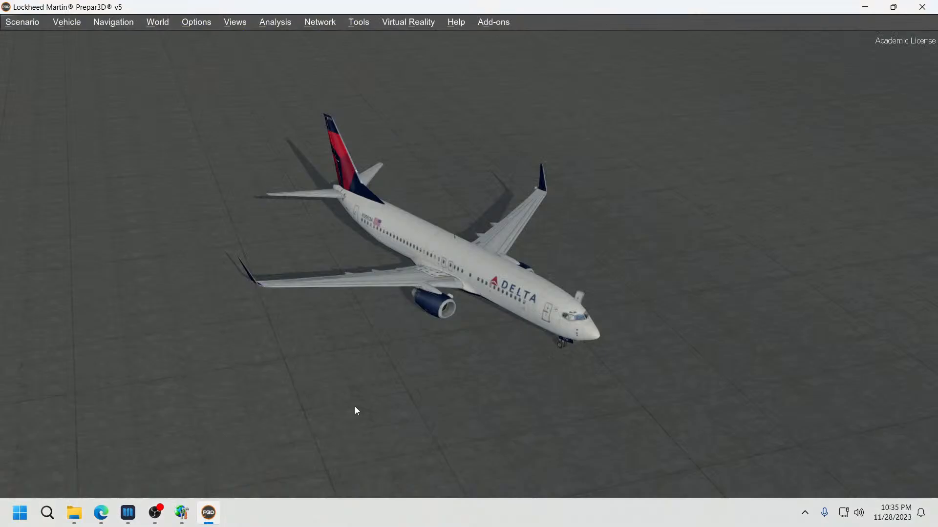
pyautogui.click(929, 9)
pyautogui.click(402, 309)
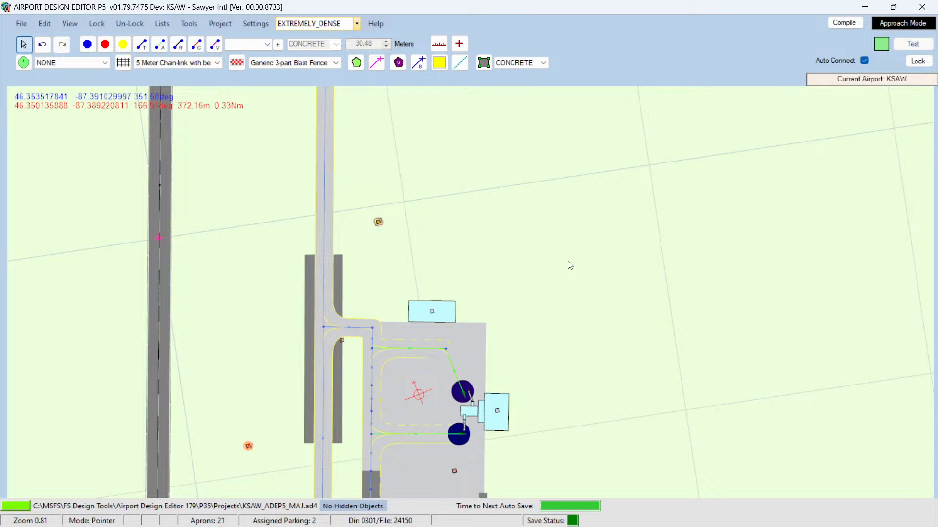
pyautogui.press('Down')
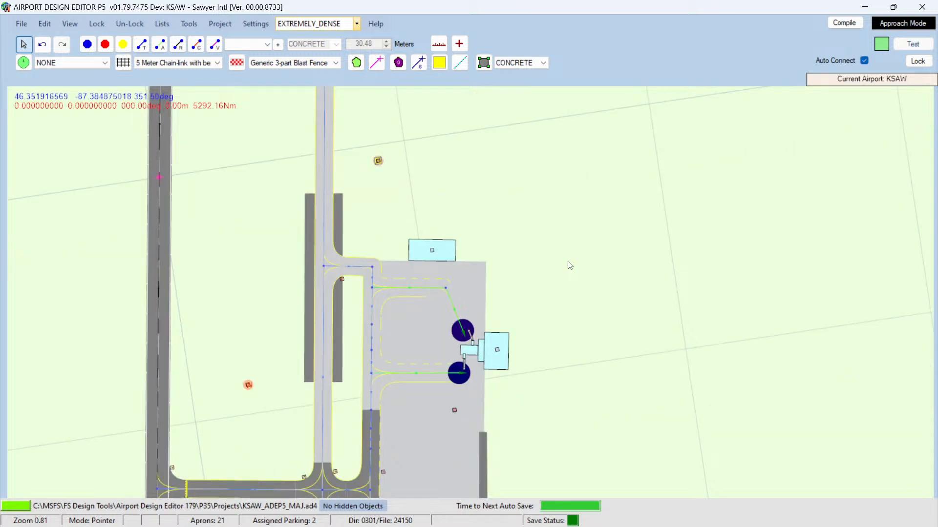
pyautogui.press('Down')
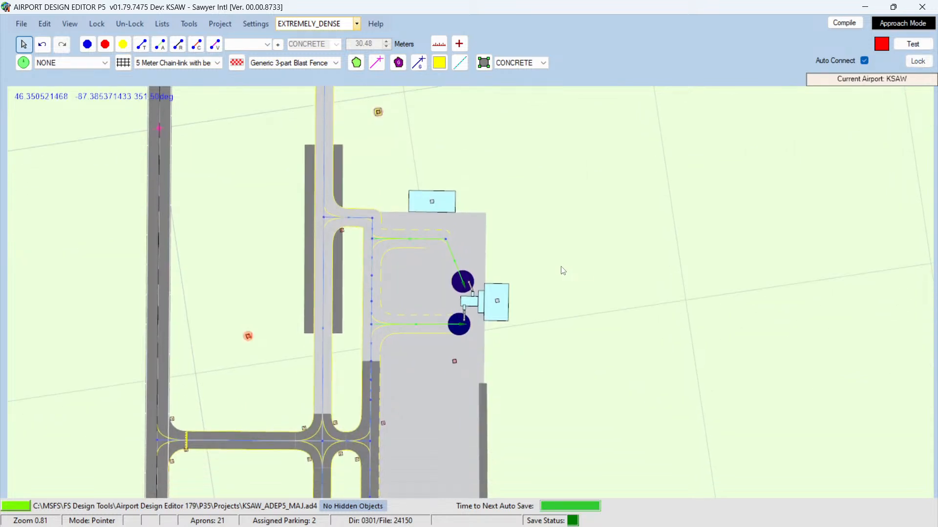
pyautogui.press('Up')
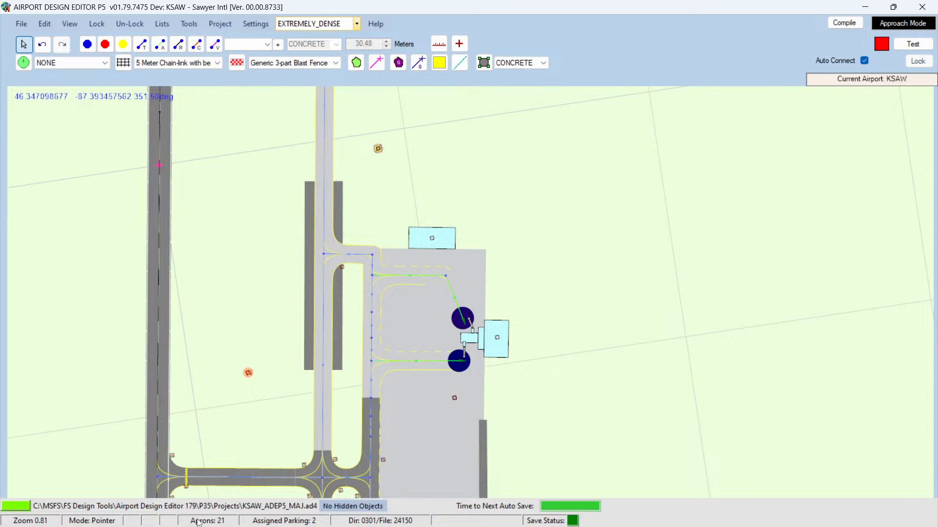
# Step: Open the Projects folder window and delete the KSAW_ADEP5_MAJ.ad4.bak backup file
pyautogui.moveTo(176, 523)
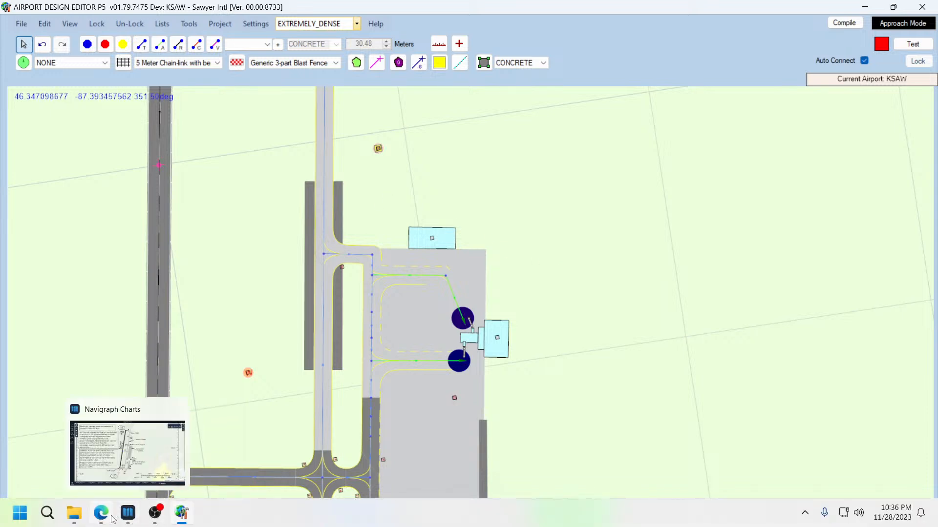
pyautogui.moveTo(74, 519)
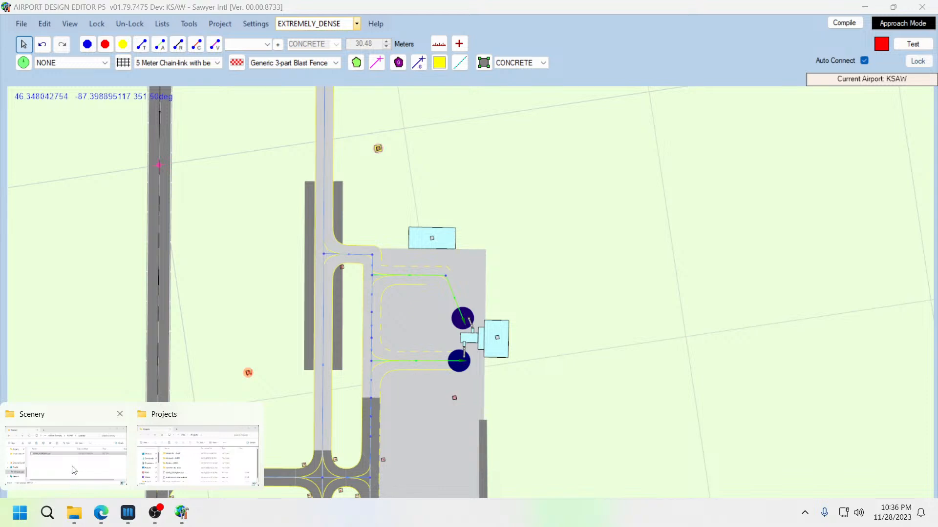
pyautogui.click(74, 519)
pyautogui.moveTo(75, 517)
pyautogui.click(195, 452)
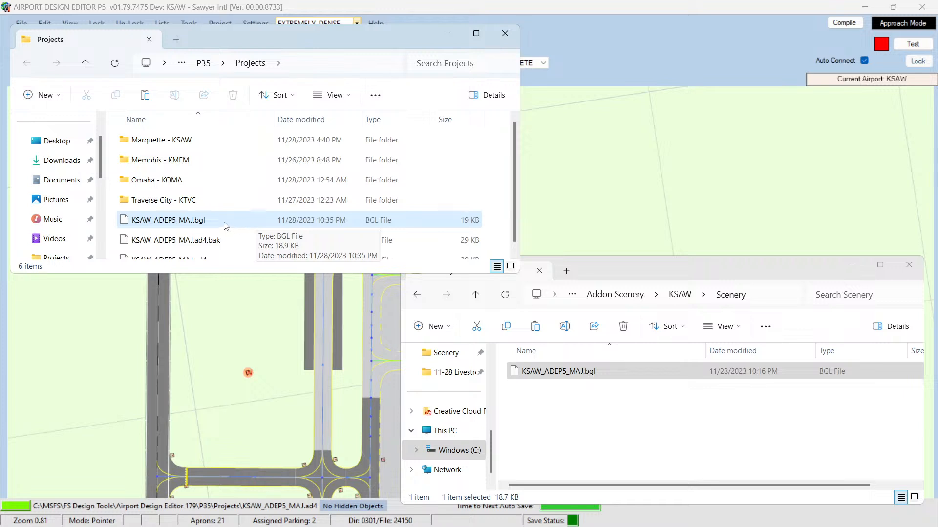
pyautogui.click(211, 242)
pyautogui.press('Delete')
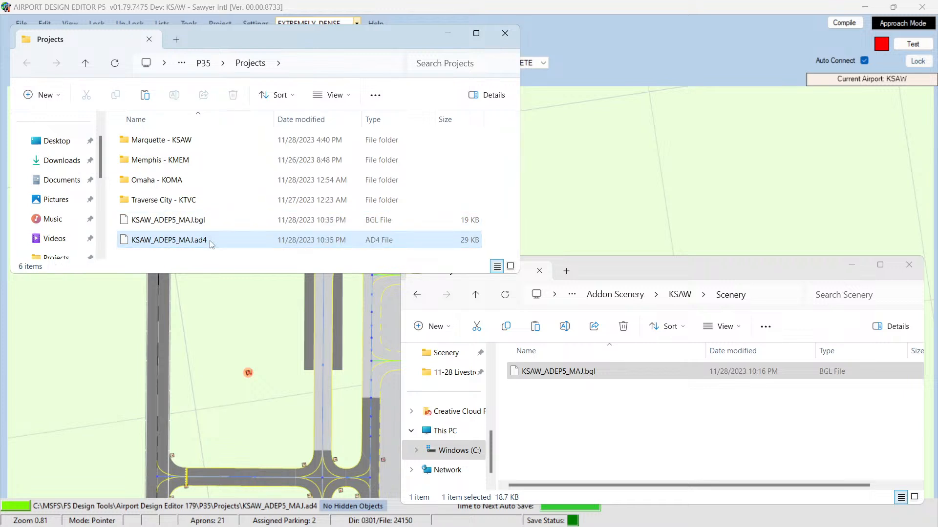
# Step: Copy the compiled KSAW_ADEP5_MAJ.bgl into the KSAW addon Scenery folder, replacing the existing file
pyautogui.click(192, 221)
pyautogui.rightClick(191, 221)
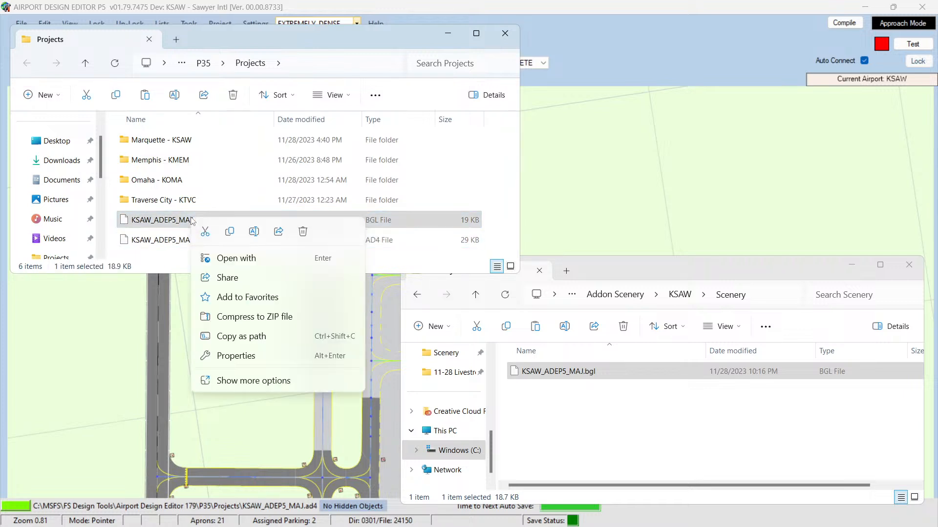
pyautogui.click(231, 232)
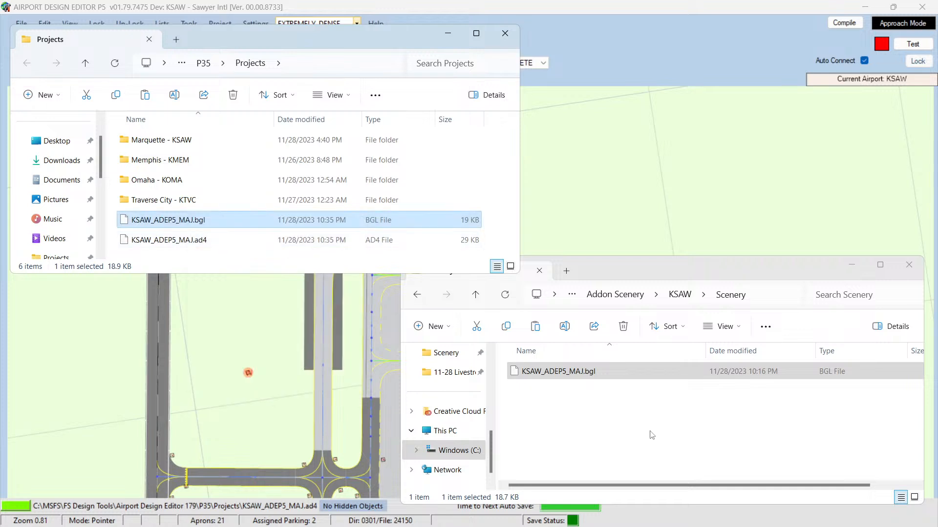
pyautogui.click(644, 437)
pyautogui.hotkey('ctrl', 'v')
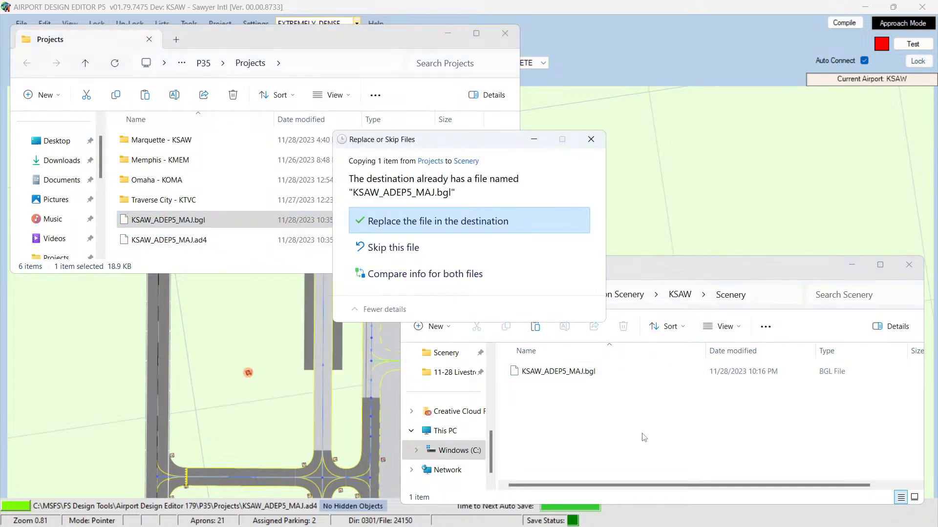
pyautogui.press('Return')
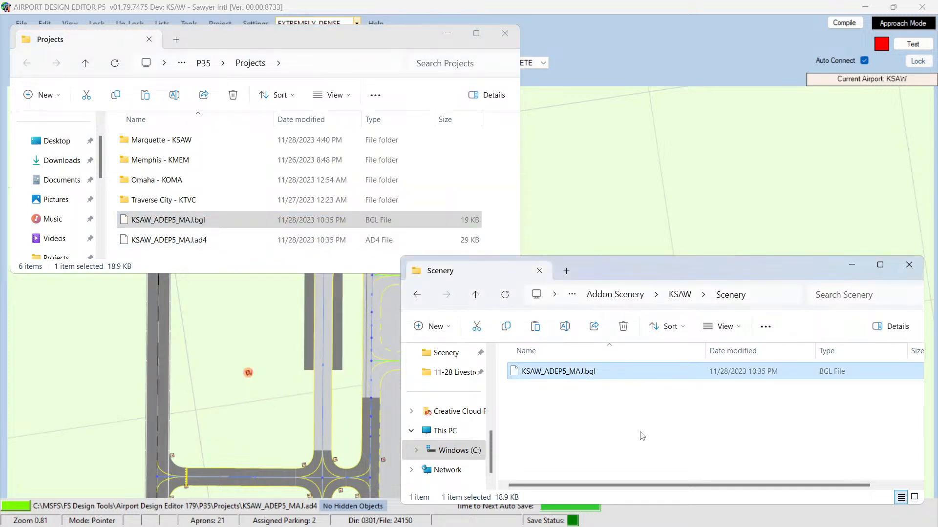
pyautogui.click(642, 435)
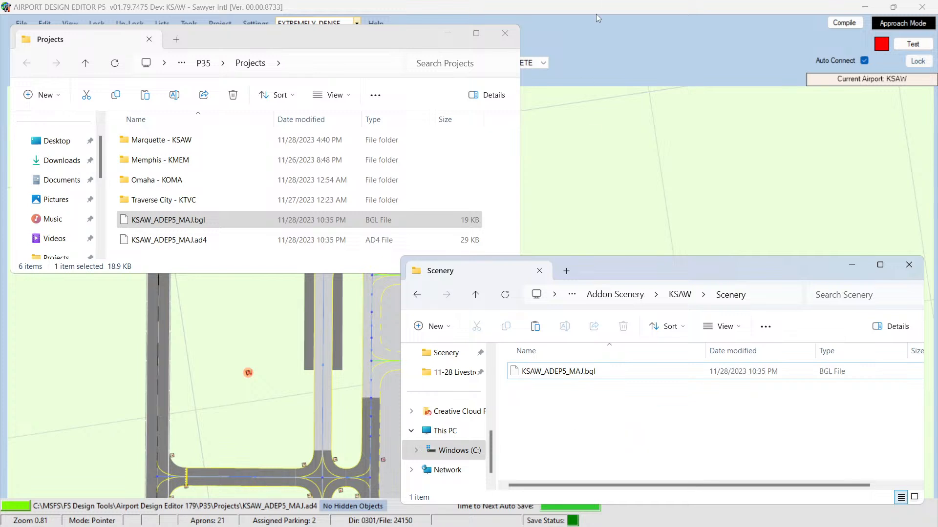
# Step: Close the folder windows, minimize the editor and launch Prepar3D v5
pyautogui.click(909, 264)
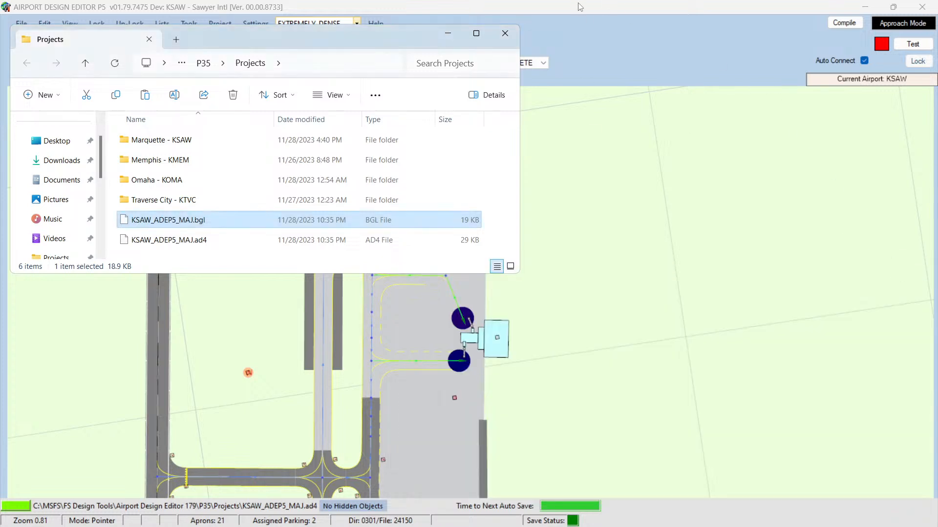
pyautogui.click(505, 32)
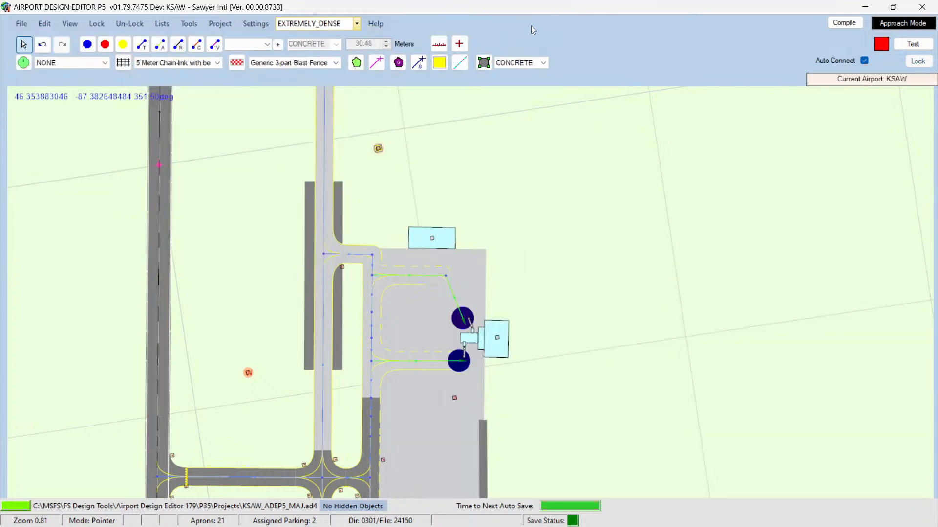
pyautogui.click(865, 7)
pyautogui.click(923, 9)
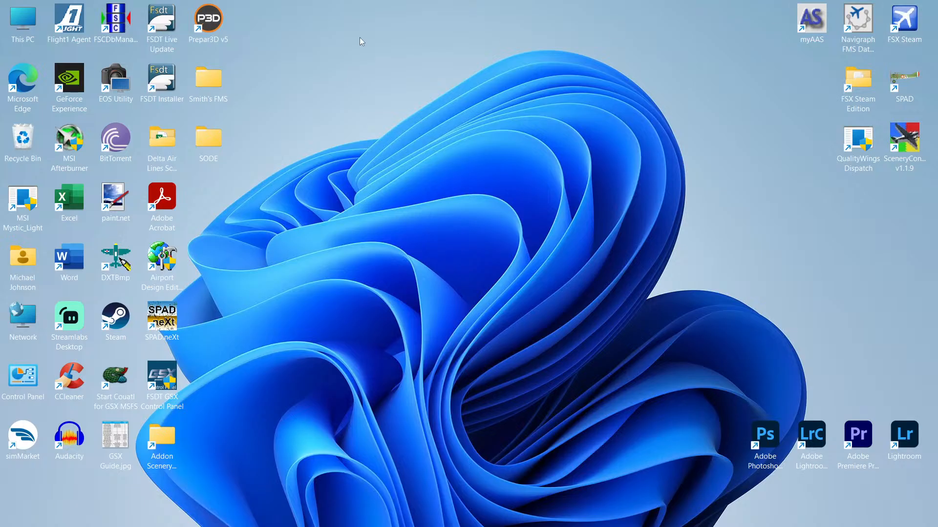
pyautogui.doubleClick(221, 22)
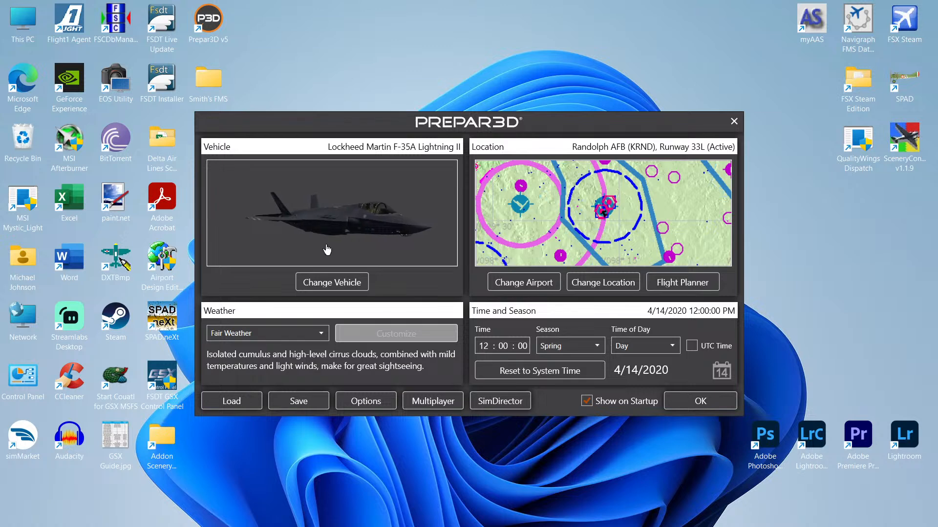
# Step: Load the saved KSAW testing scenario
pyautogui.click(332, 283)
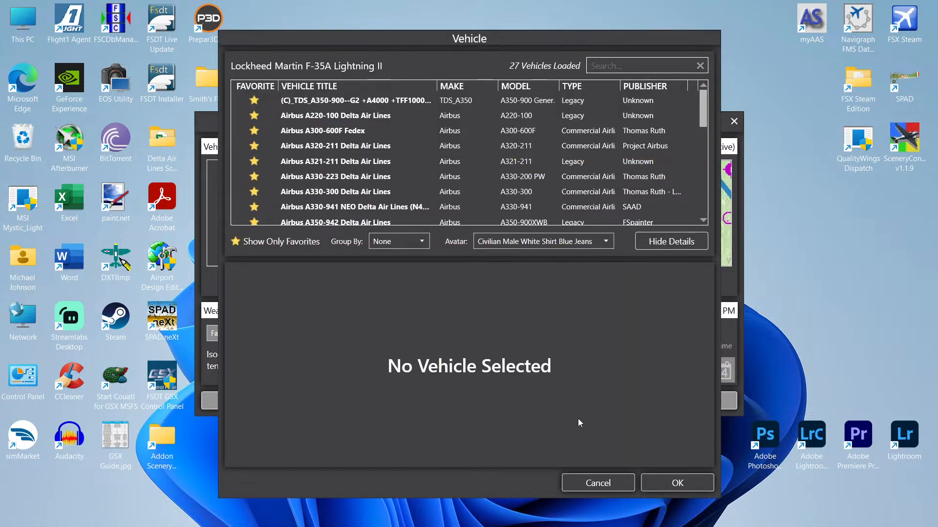
pyautogui.click(598, 483)
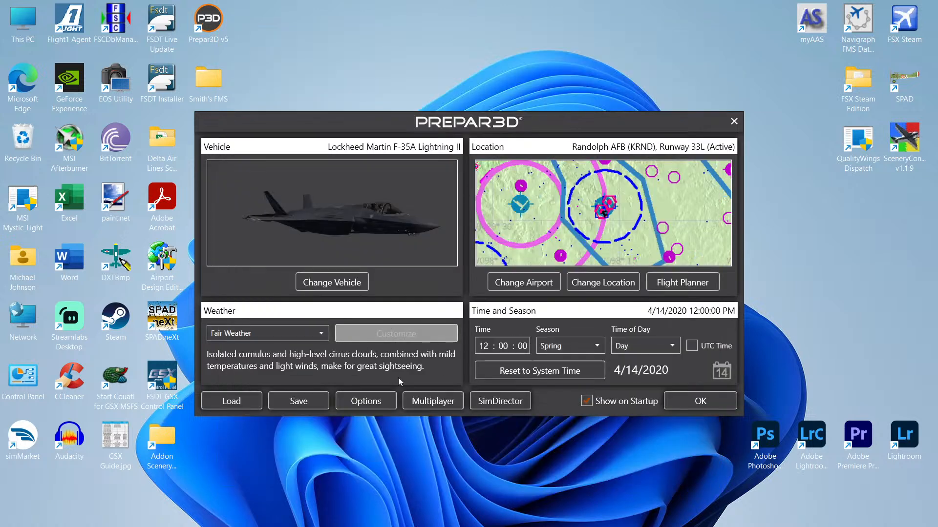
pyautogui.click(231, 401)
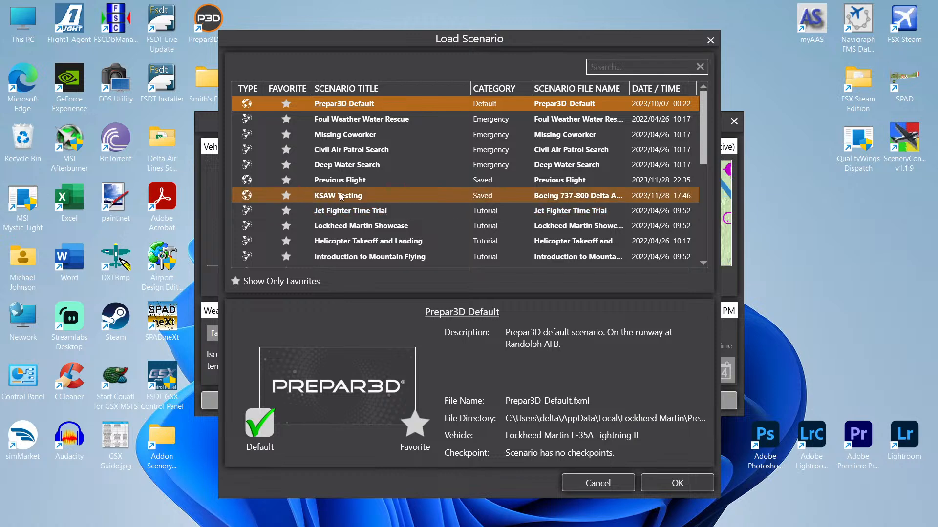
pyautogui.doubleClick(340, 196)
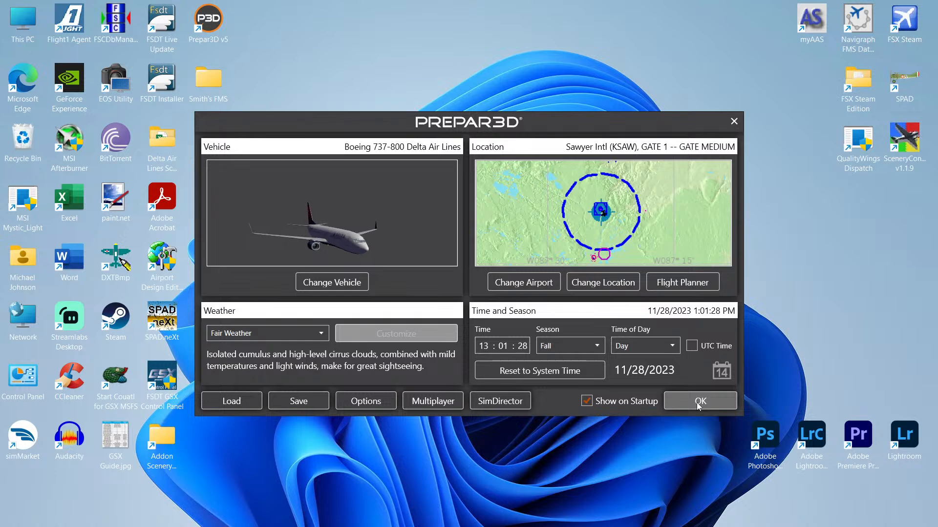
# Step: Set the time of day to Day and start the scenario
pyautogui.click(537, 371)
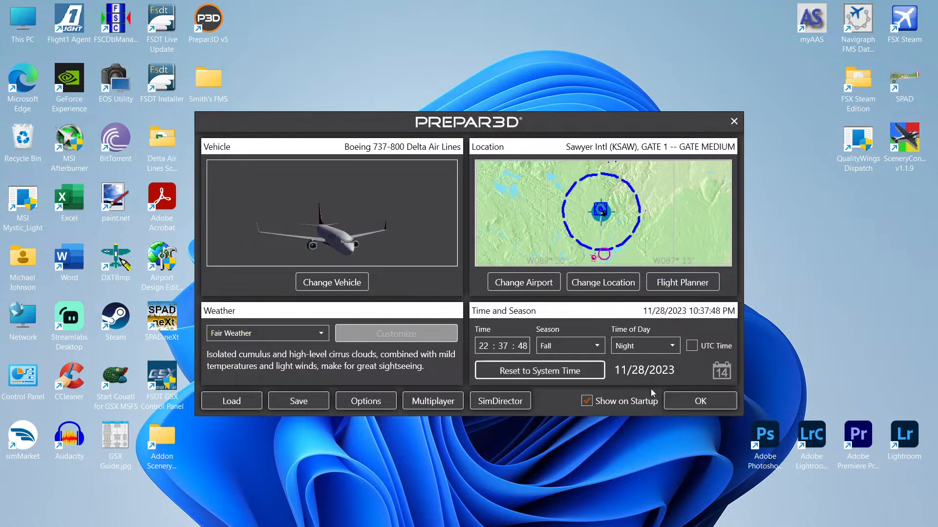
pyautogui.click(645, 346)
pyautogui.click(630, 377)
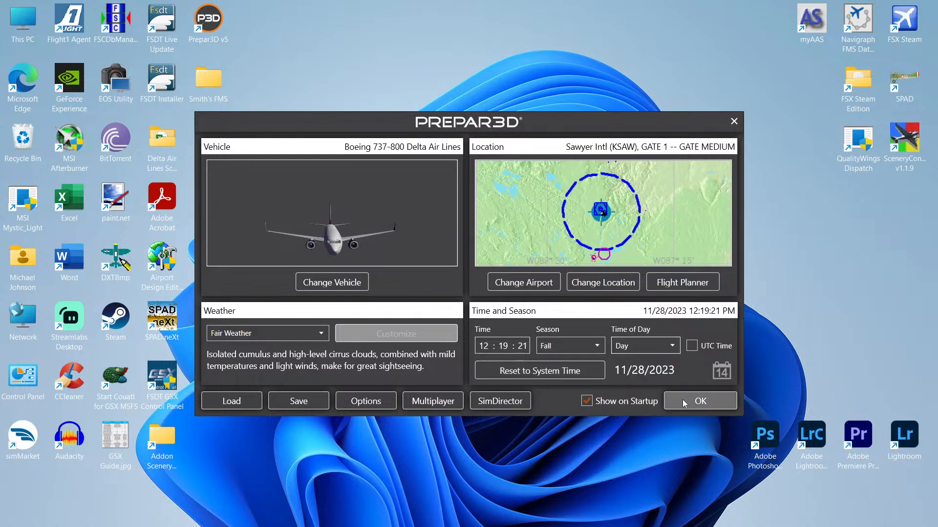
pyautogui.click(684, 402)
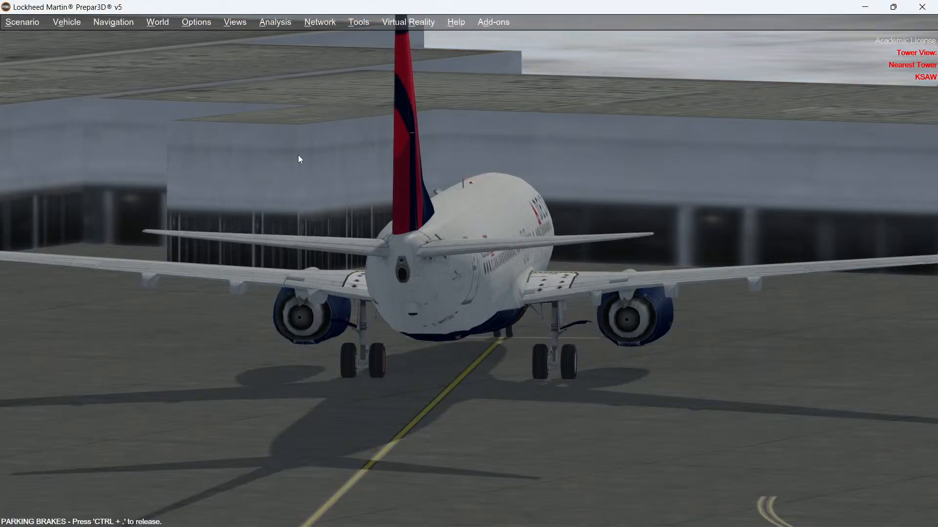
# Step: Inspect the aircraft and surrounding gate area from cockpit and outside views
pyautogui.press('s')
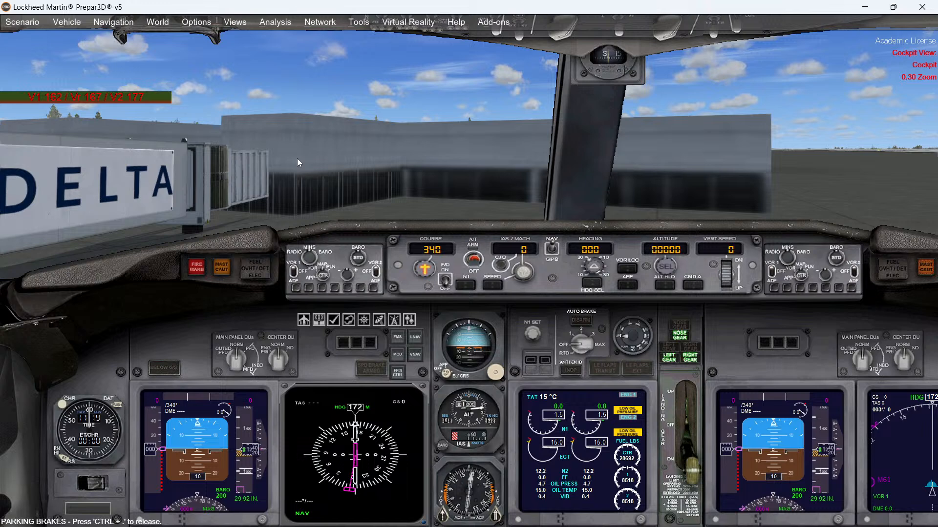
pyautogui.press('=')
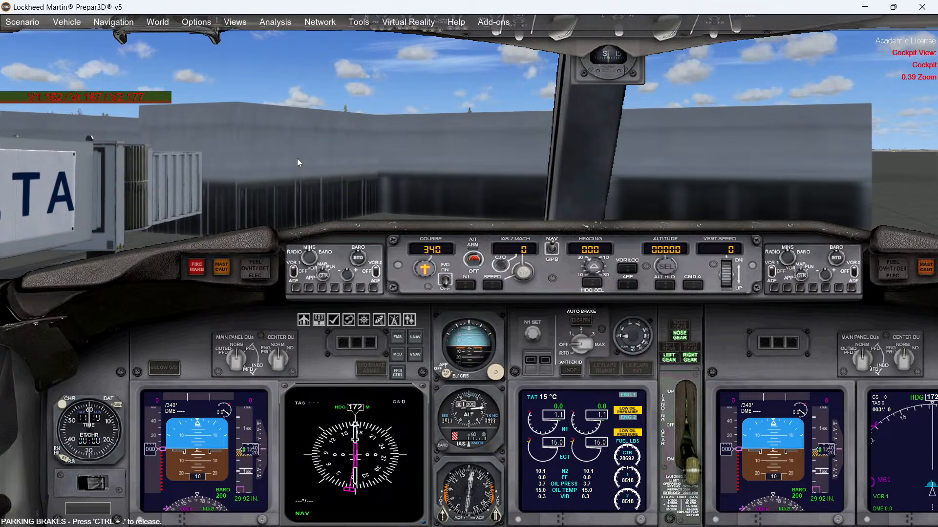
pyautogui.rightClick(297, 158)
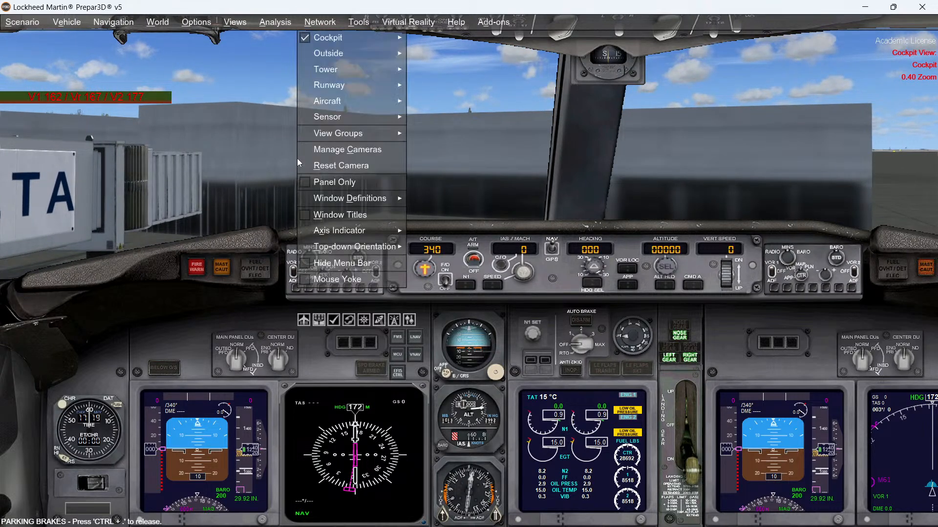
pyautogui.click(265, 160)
pyautogui.press('s')
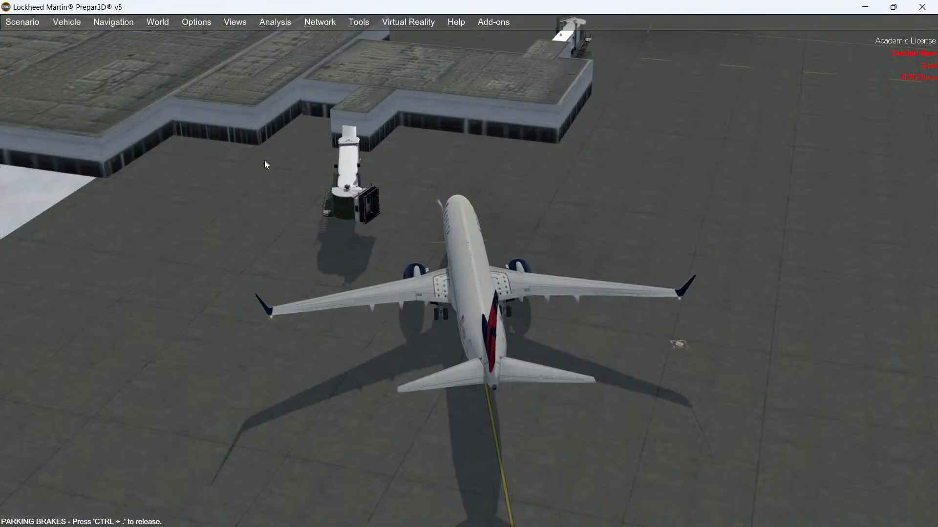
pyautogui.moveTo(265, 160); pyautogui.dragTo(265, 160, button='middle')
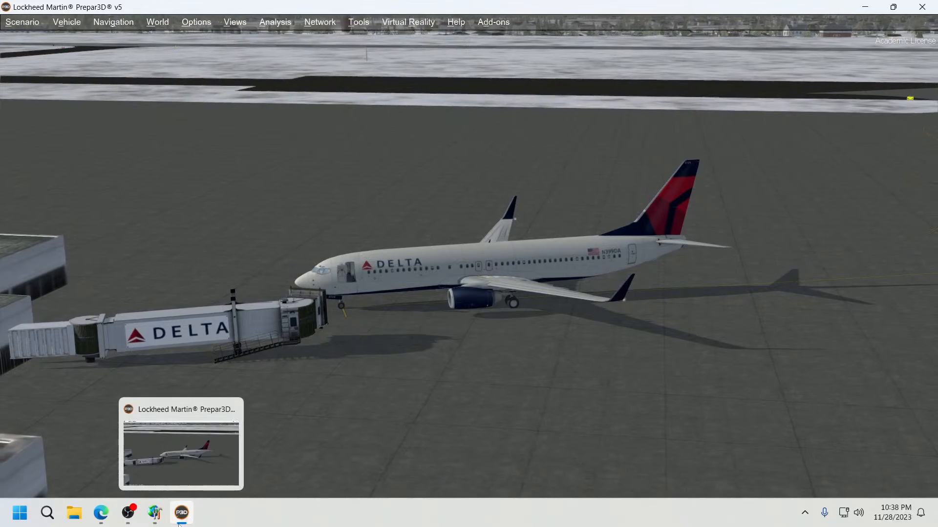
# Step: Relocate the test aircraft to the apron west of taxiway A and view it in the simulator
pyautogui.click(179, 524)
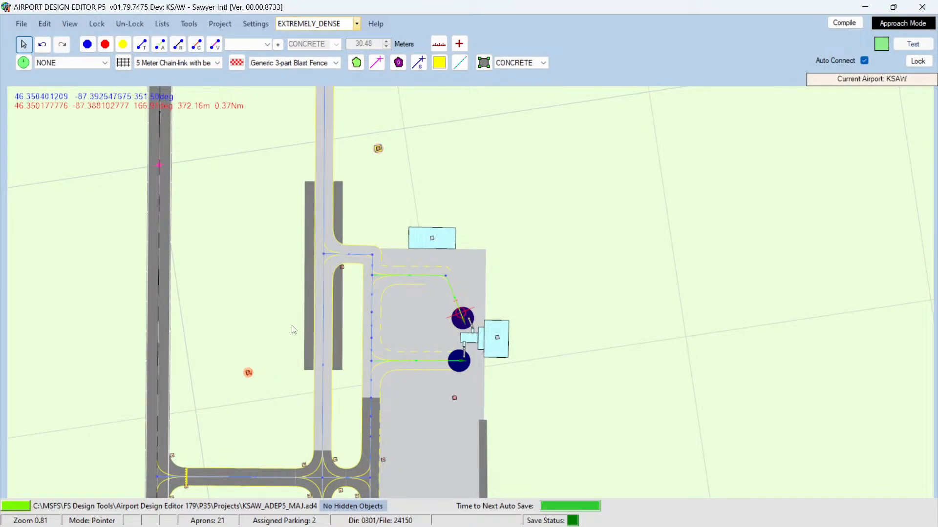
pyautogui.rightClick(319, 335)
pyautogui.click(353, 479)
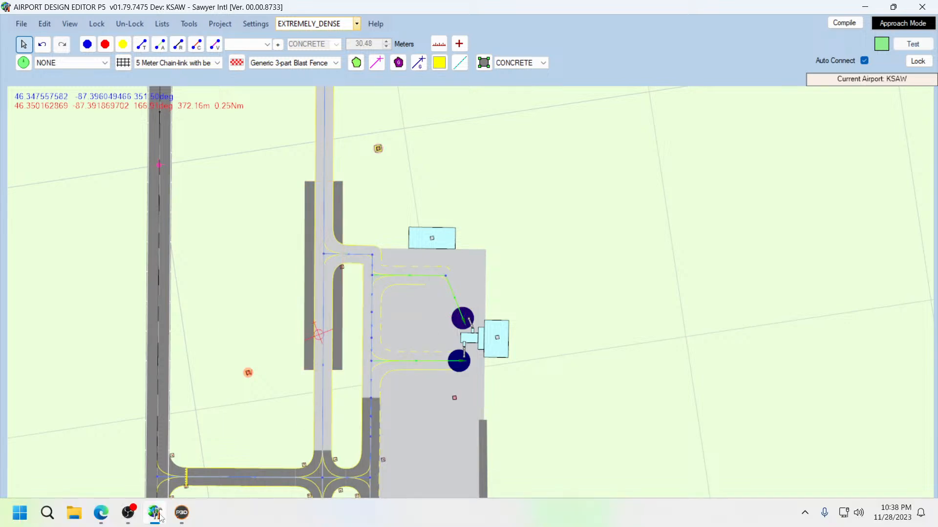
pyautogui.click(184, 516)
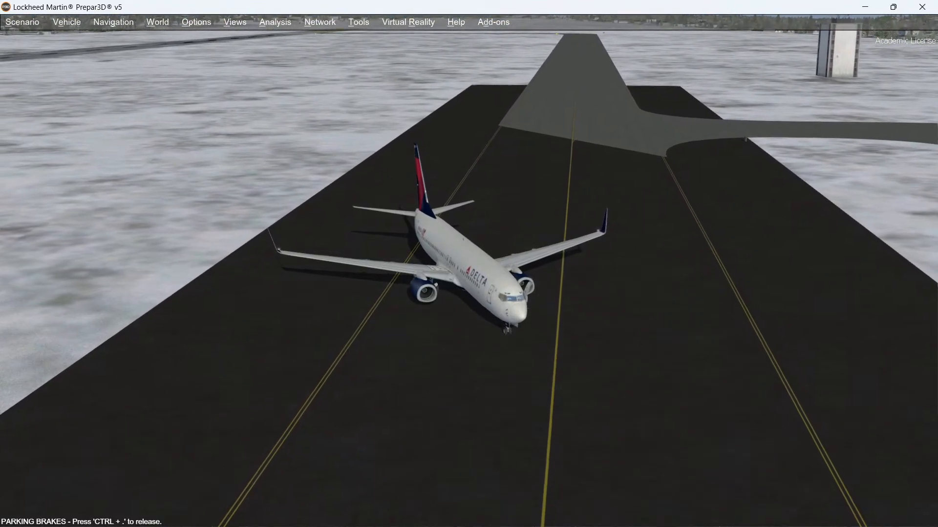
# Step: Change the surface of the apron beside taxiway A to CONCRETE
pyautogui.click(155, 513)
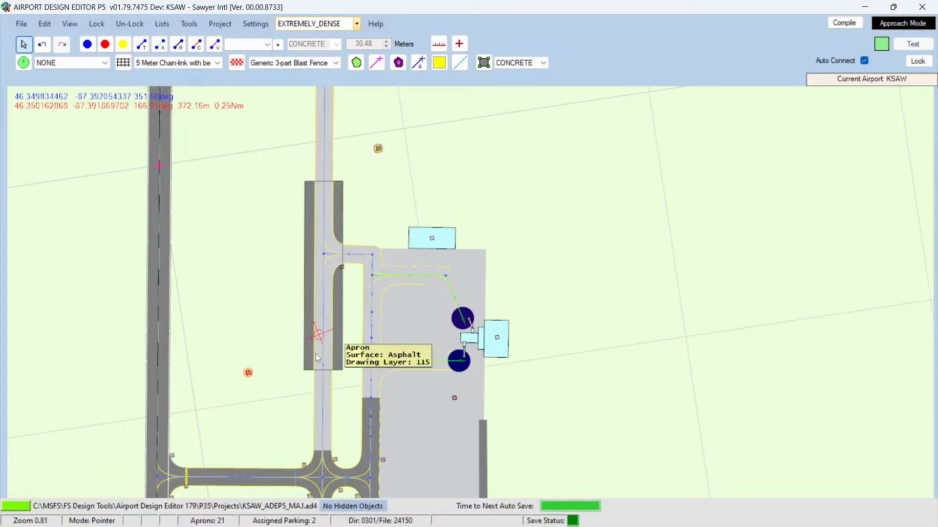
pyautogui.moveTo(324, 357)
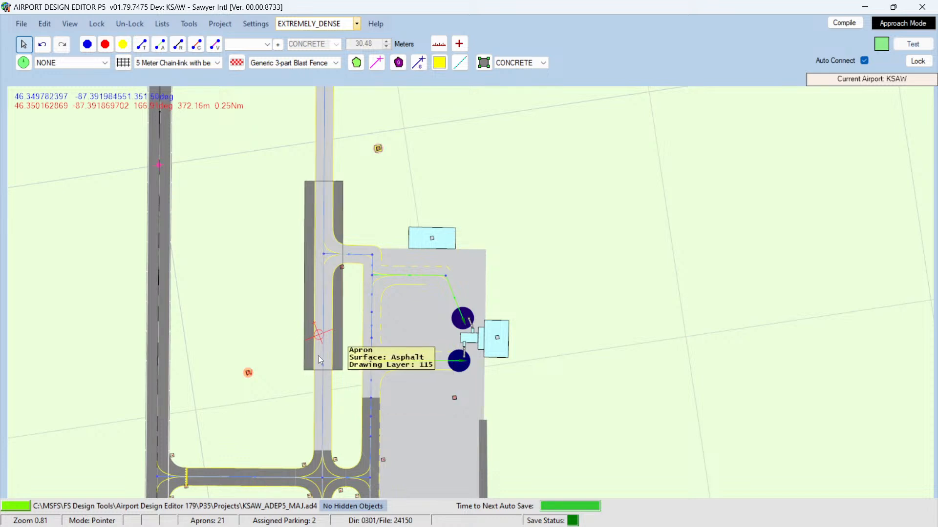
pyautogui.doubleClick(318, 356)
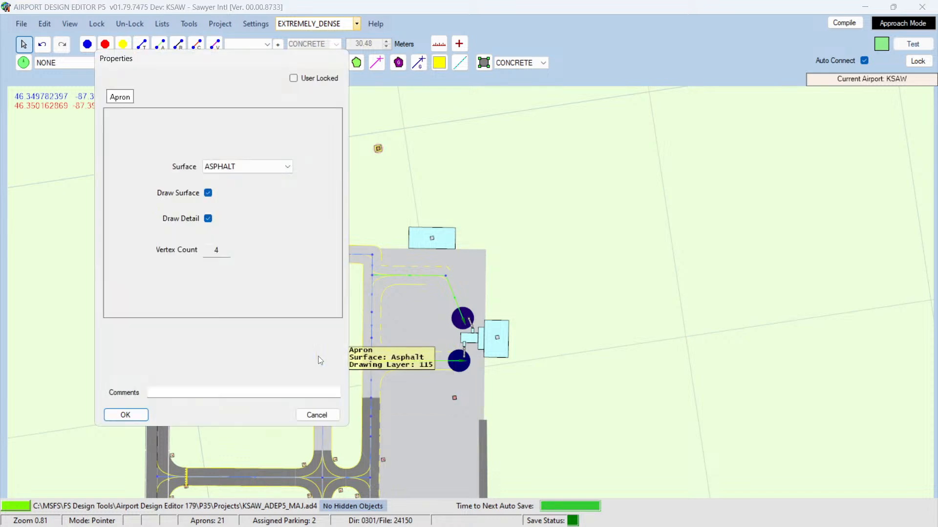
pyautogui.click(287, 166)
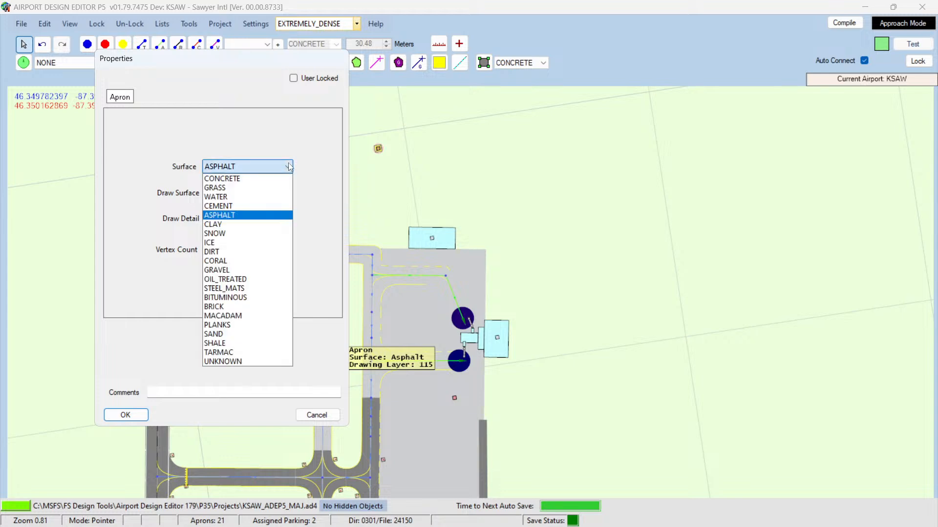
pyautogui.click(270, 177)
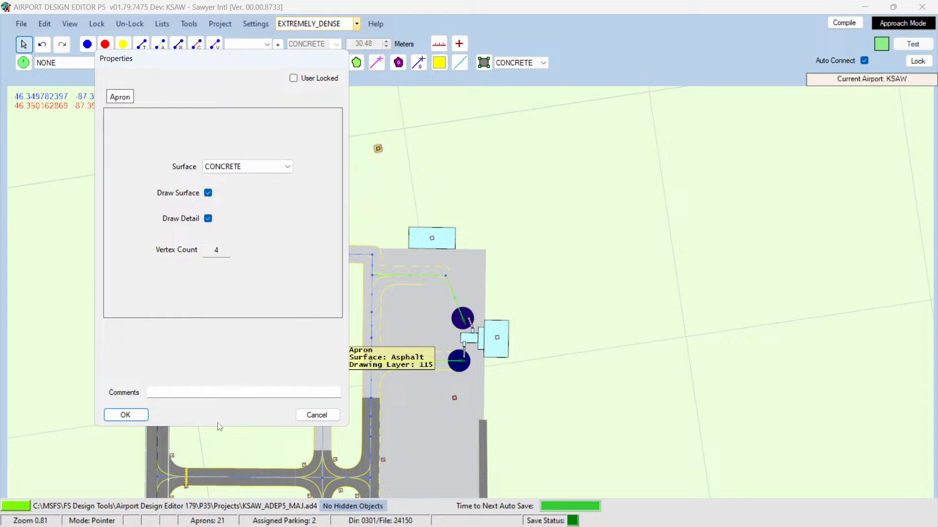
pyautogui.click(128, 417)
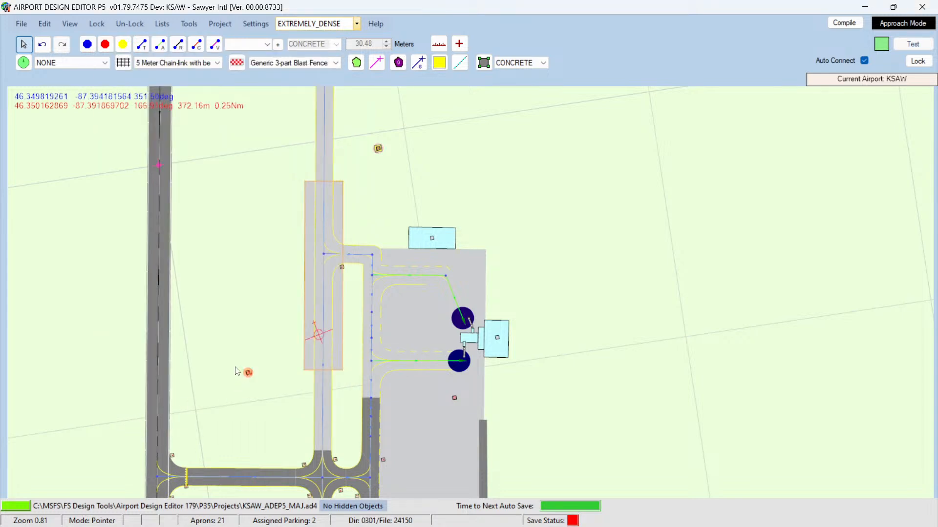
pyautogui.moveTo(309, 207)
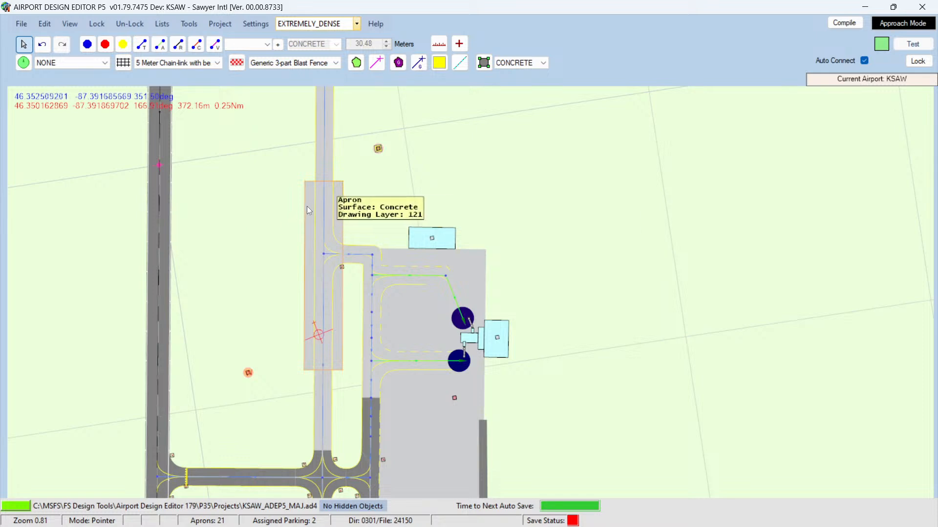
# Step: Change the surface of the apron beside taxiway A to ASPHALT
pyautogui.doubleClick(311, 208)
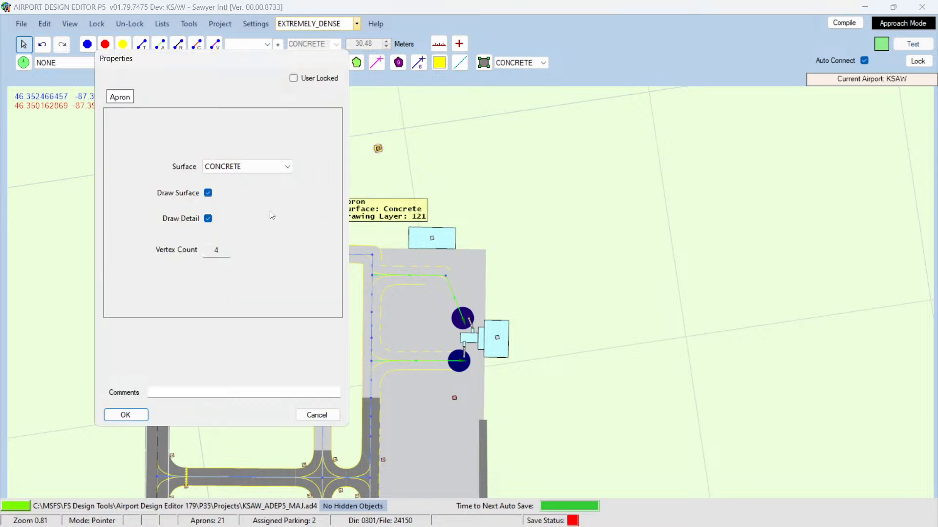
pyautogui.click(288, 166)
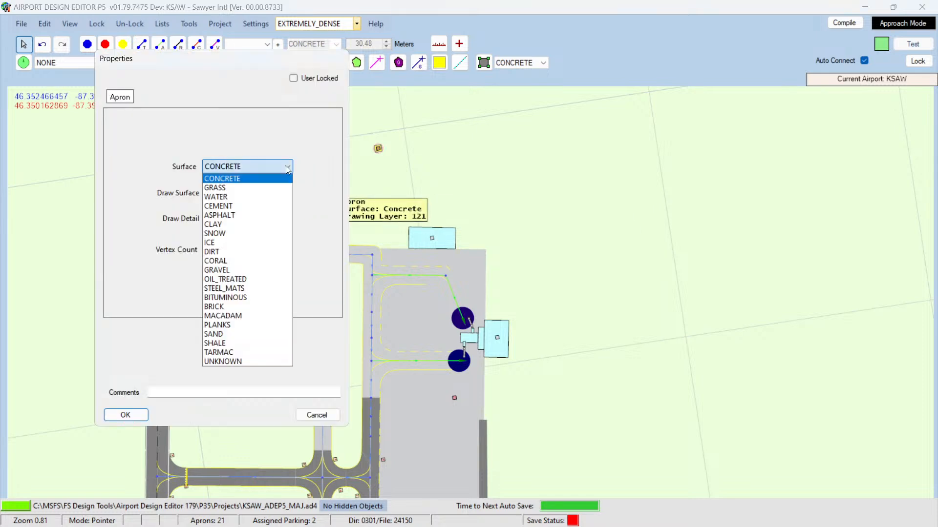
pyautogui.click(231, 216)
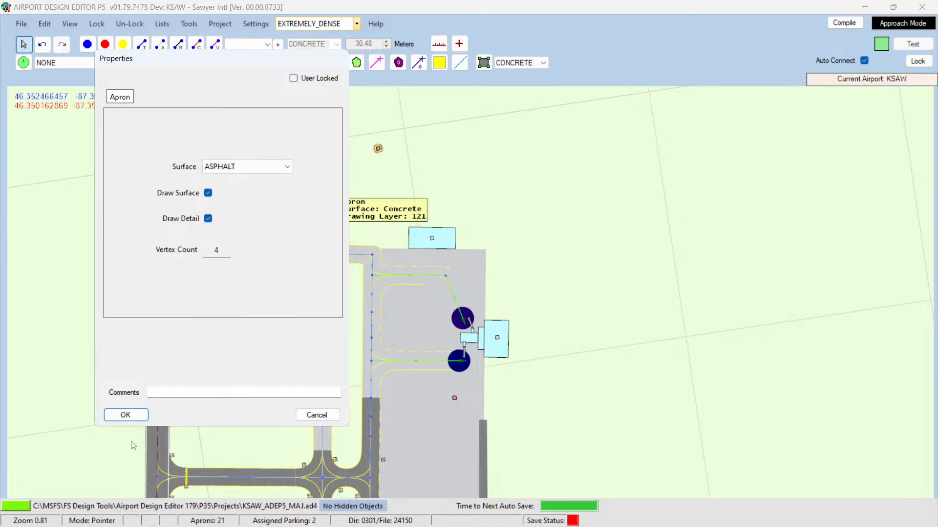
pyautogui.click(126, 415)
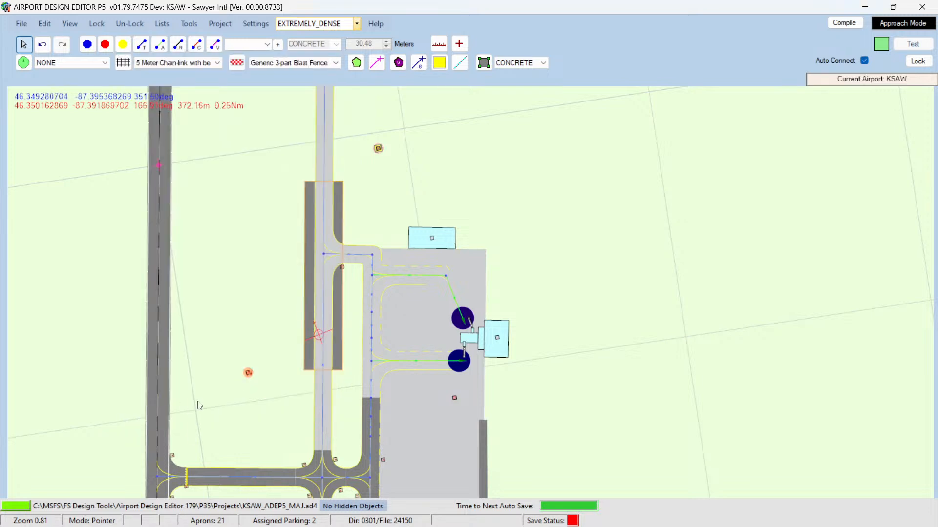
# Step: Inspect the properties of taxiway A without changing them
pyautogui.click(318, 386)
pyautogui.moveTo(323, 388)
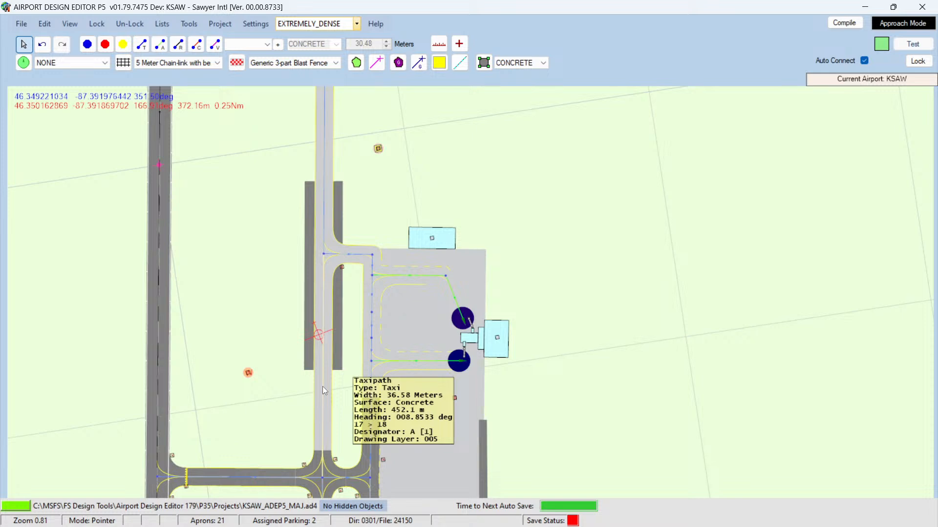
pyautogui.doubleClick(323, 386)
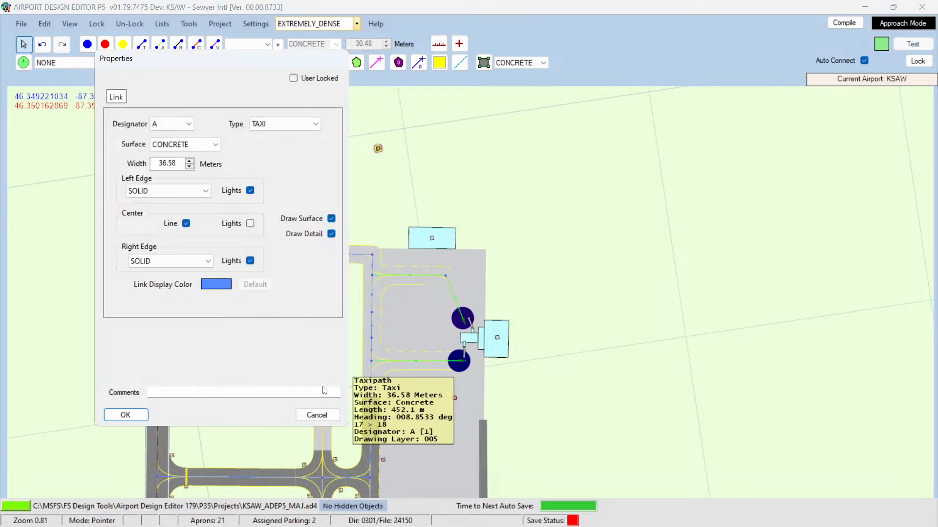
pyautogui.click(316, 414)
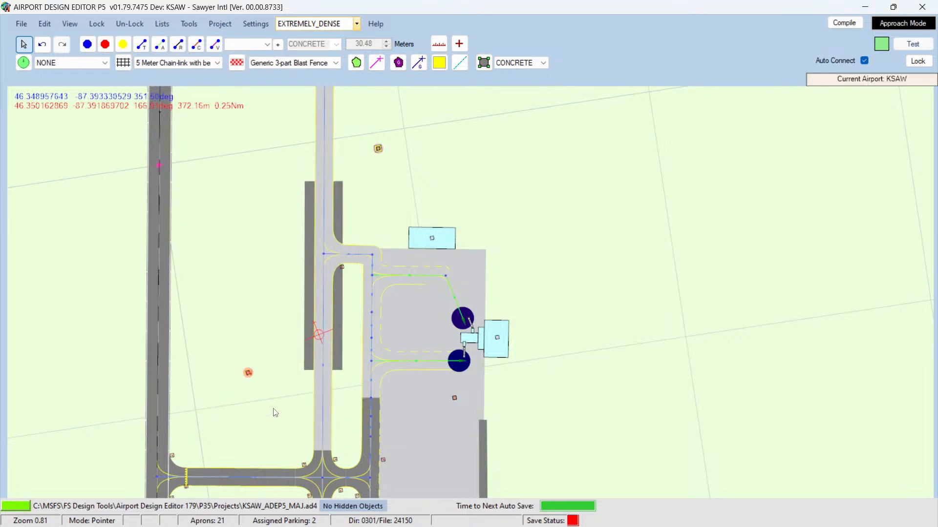
pyautogui.rightClick(307, 356)
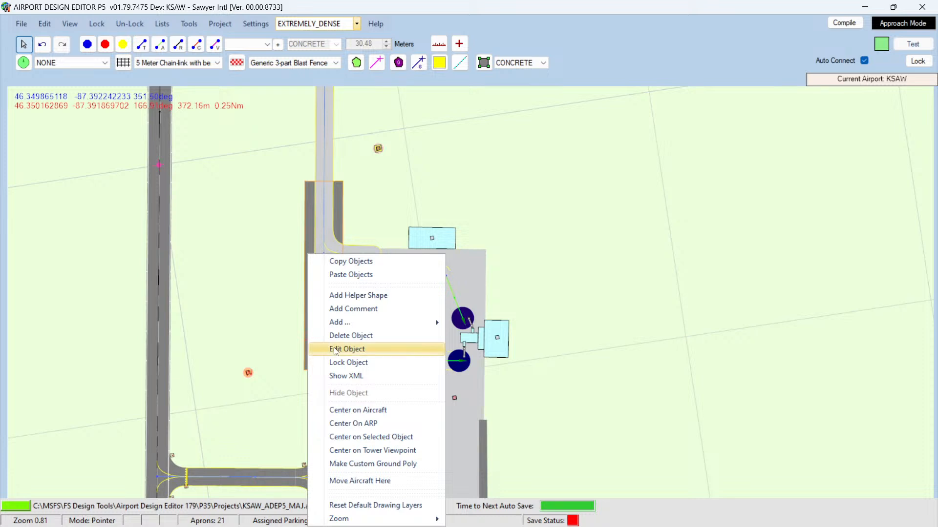
pyautogui.click(336, 350)
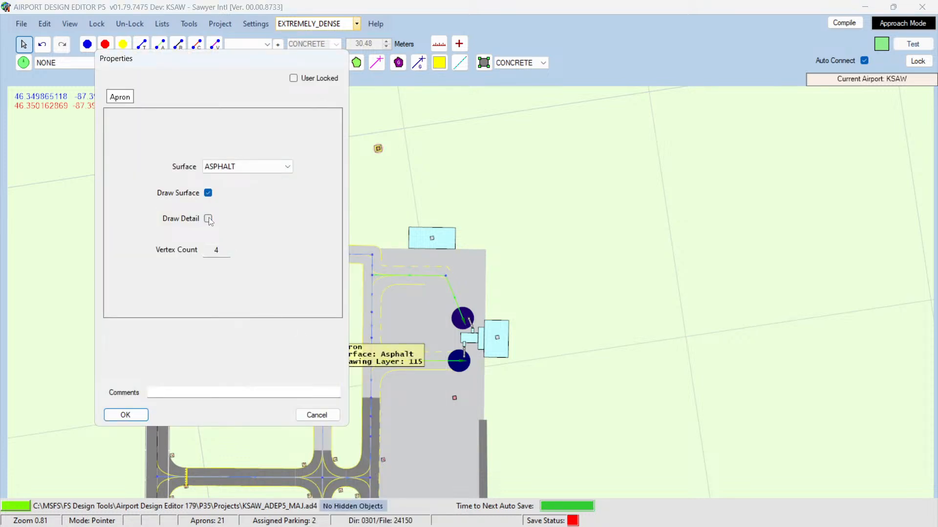
pyautogui.click(208, 195)
pyautogui.click(208, 195)
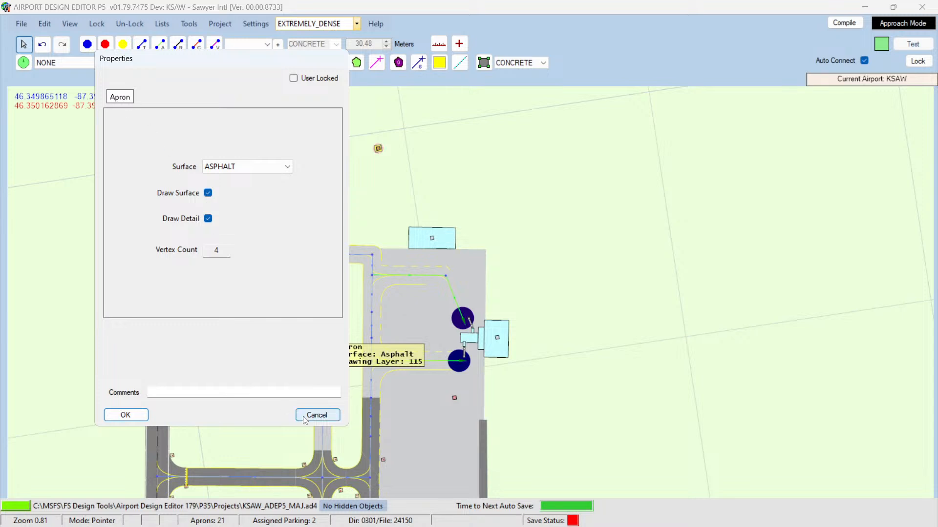
pyautogui.click(318, 415)
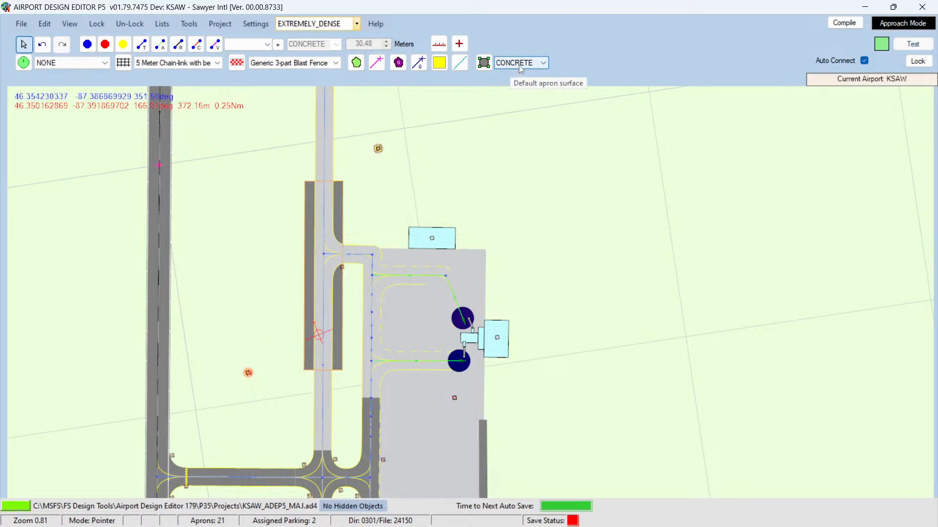
# Step: Move the asphalt apron from beside taxiway A to the open area east of the terminal building
pyautogui.click(543, 64)
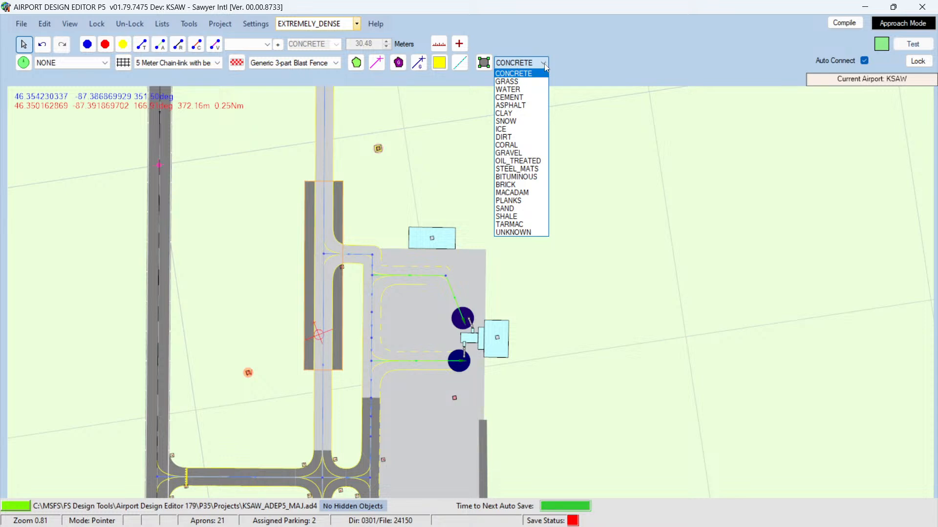
pyautogui.click(545, 64)
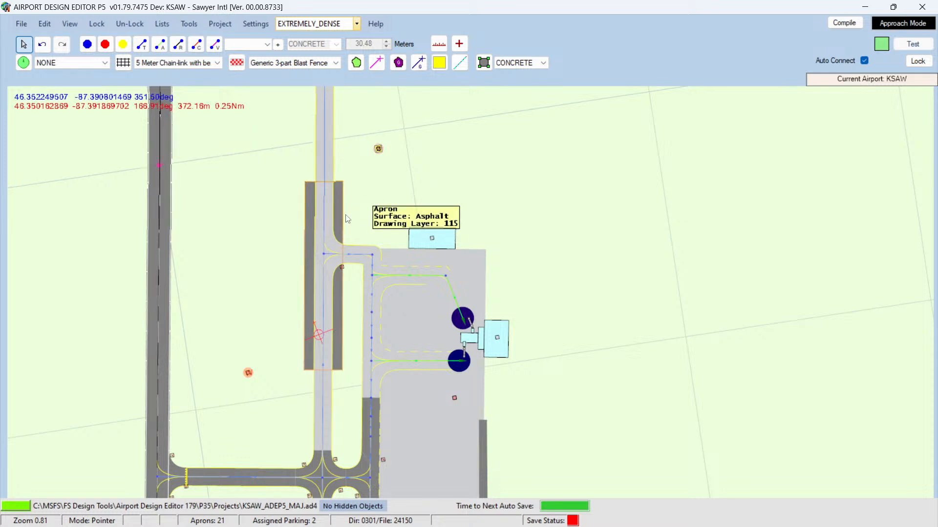
pyautogui.moveTo(338, 215); pyautogui.dragTo(587, 194)
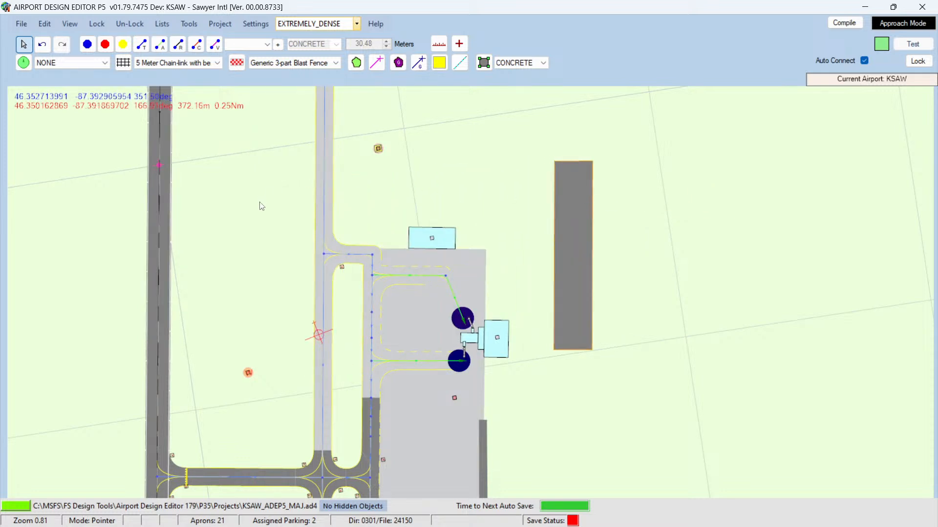
# Step: Relocate the test aircraft to the large apron south of the terminal and view it in the simulator
pyautogui.scroll(-2, 258, 215)
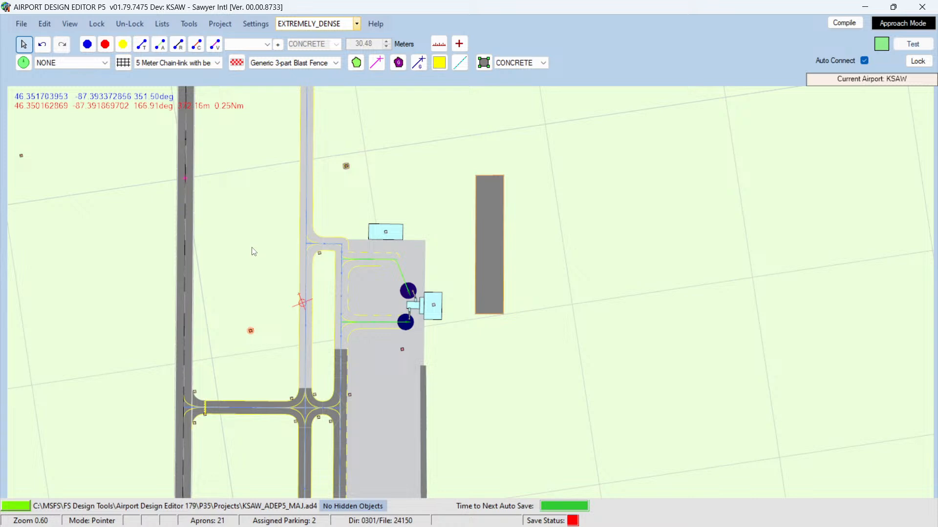
pyautogui.press('Down')
pyautogui.press('Down')
pyautogui.press('Down')
pyautogui.press('Down')
pyautogui.press('Down')
pyautogui.press('Down')
pyautogui.press('Down')
pyautogui.press('Down')
pyautogui.press('Down')
pyautogui.press('Down')
pyautogui.press('Down')
pyautogui.press('Down')
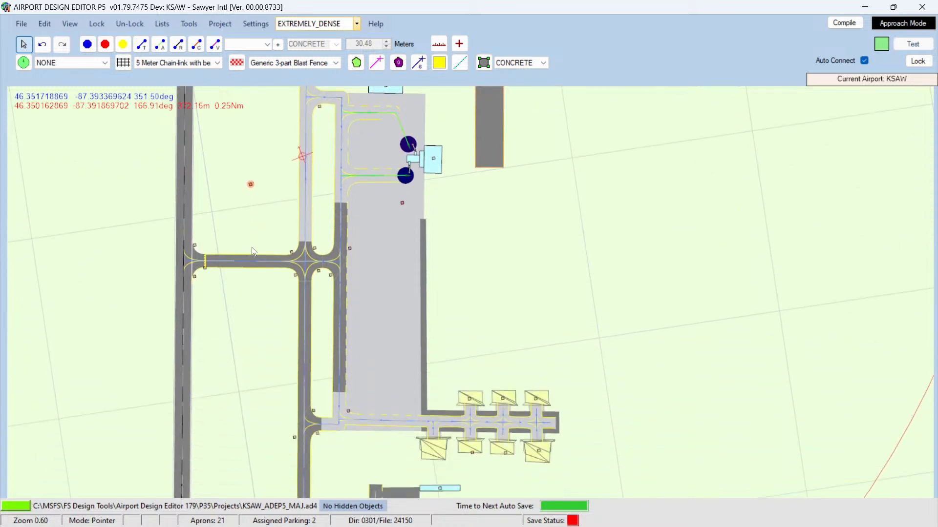
pyautogui.rightClick(396, 316)
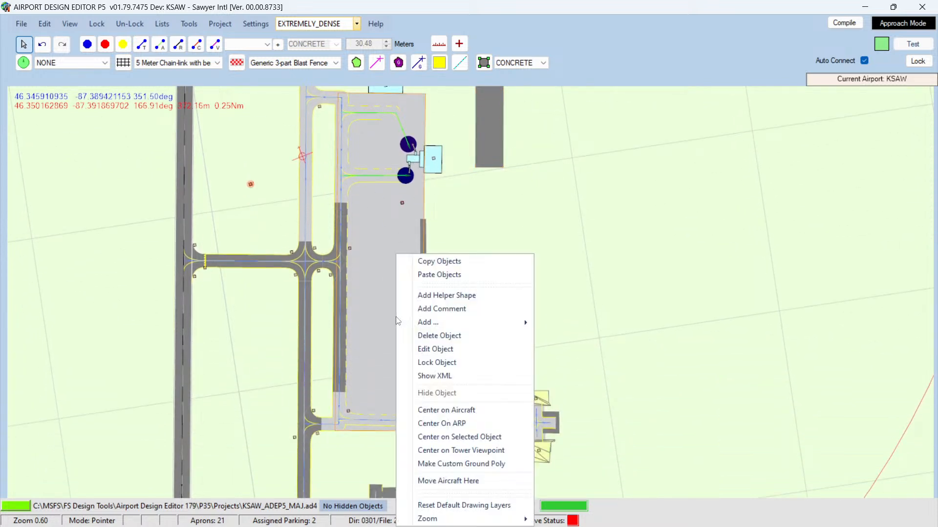
pyautogui.click(440, 481)
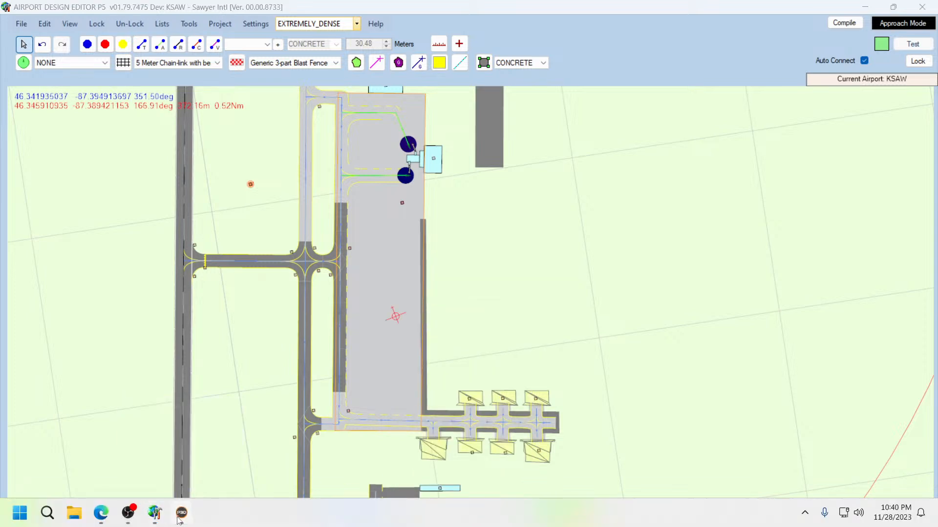
pyautogui.click(179, 518)
pyautogui.moveTo(362, 389); pyautogui.dragTo(361, 389, button='middle')
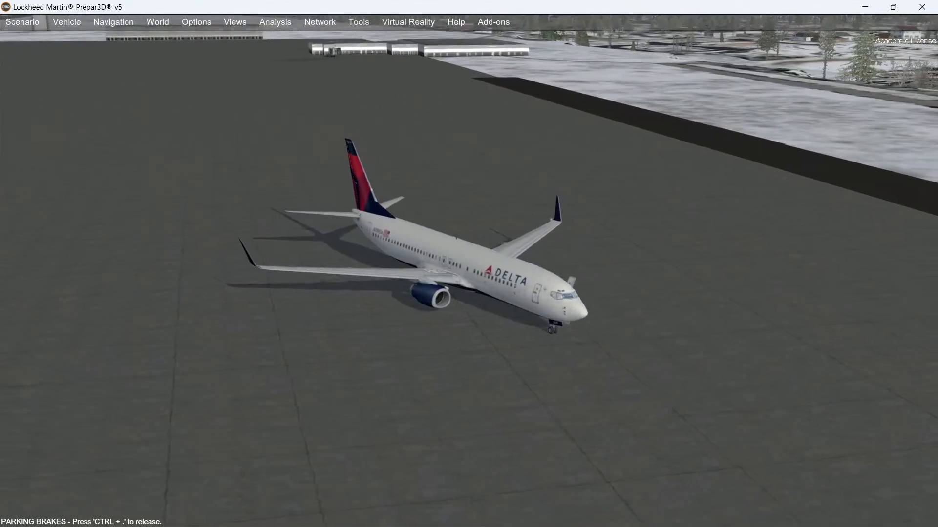
# Step: Close the simulator and open the compile options, then cancel them
pyautogui.click(922, 7)
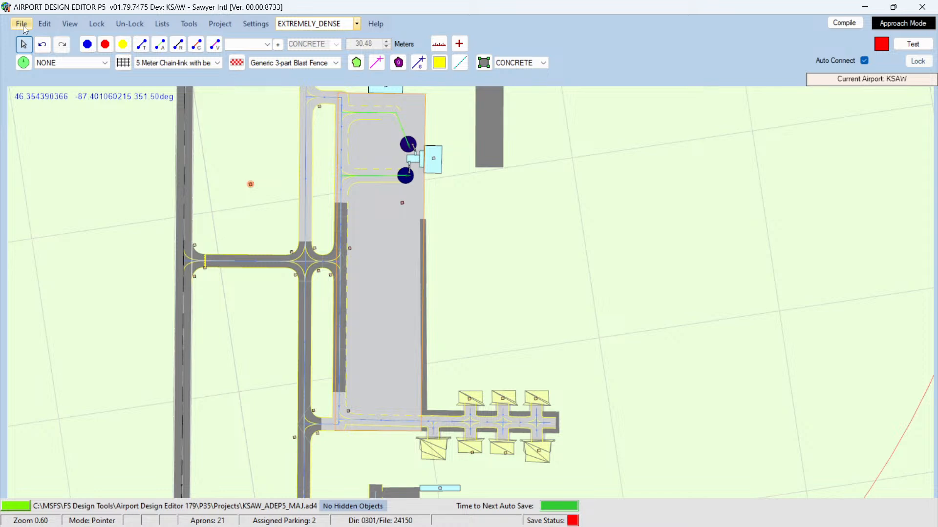
pyautogui.click(845, 24)
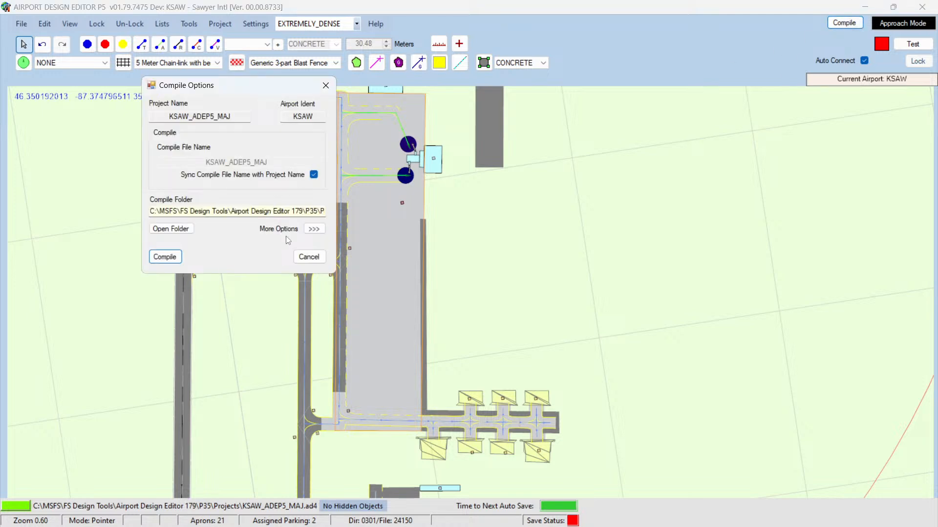
pyautogui.click(309, 257)
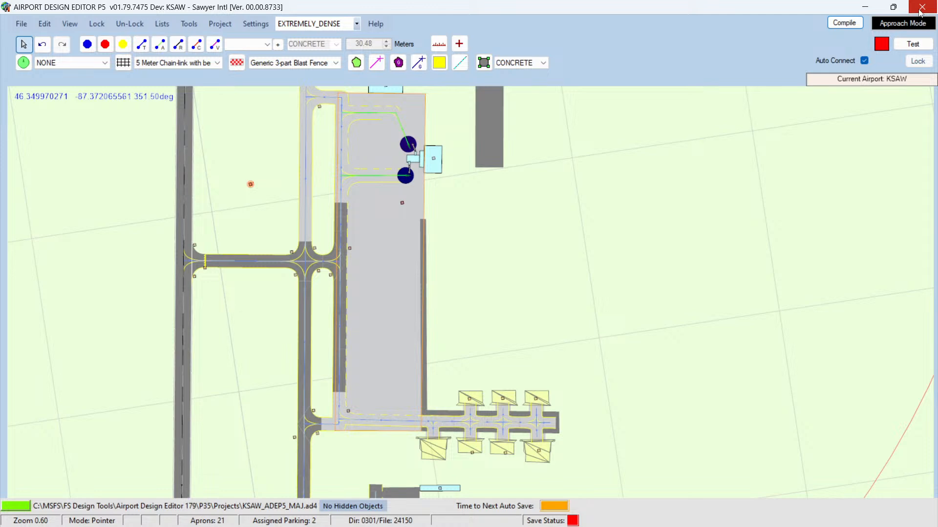
# Step: Inspect the Gate 1 jetway properties at the terminal without changing them
pyautogui.scroll(6, 409, 228)
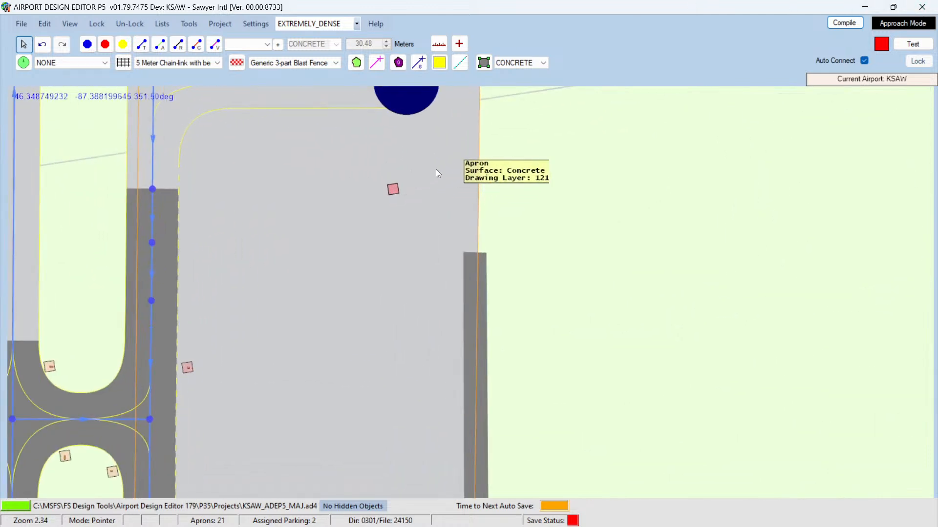
pyautogui.press('Up')
pyautogui.press('Up')
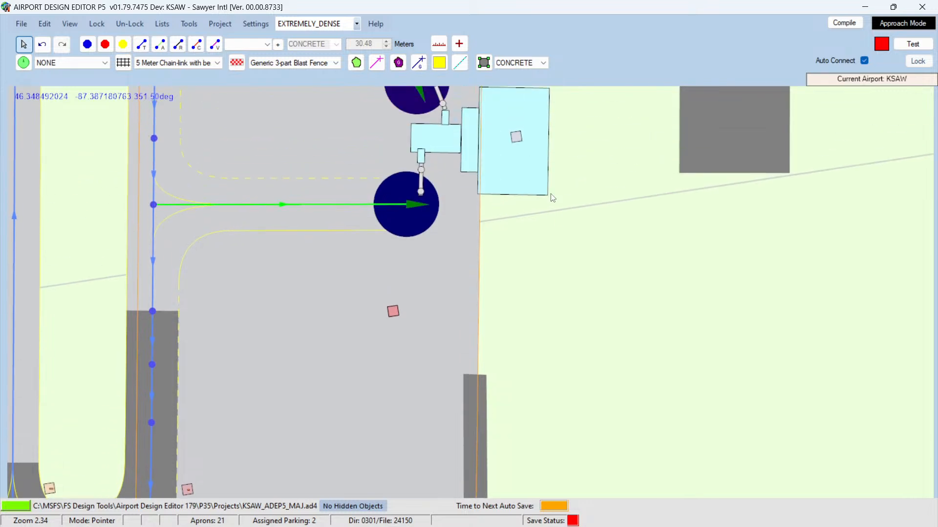
pyautogui.press('Up')
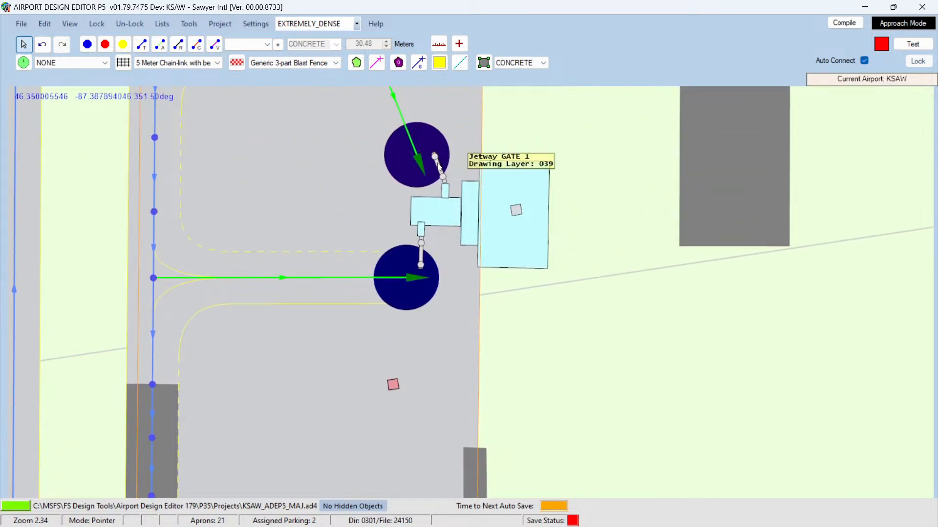
pyautogui.doubleClick(438, 167)
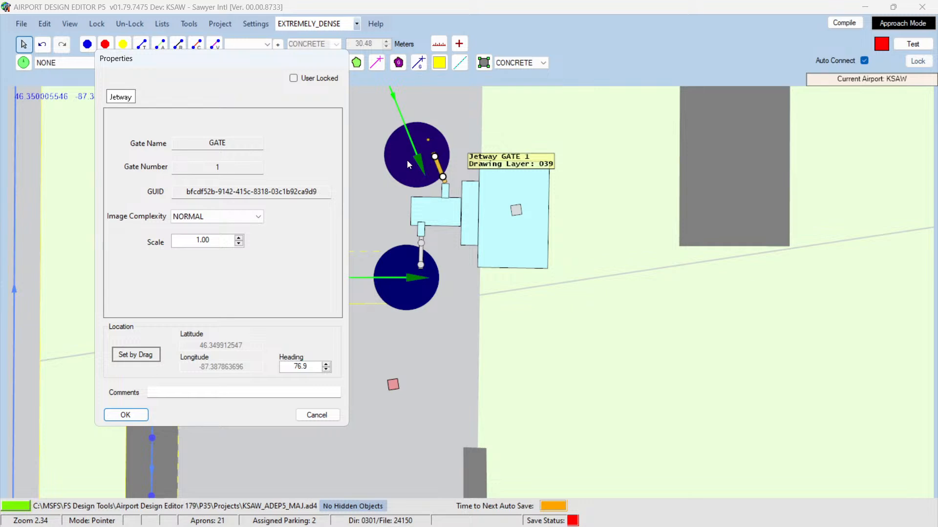
pyautogui.click(316, 415)
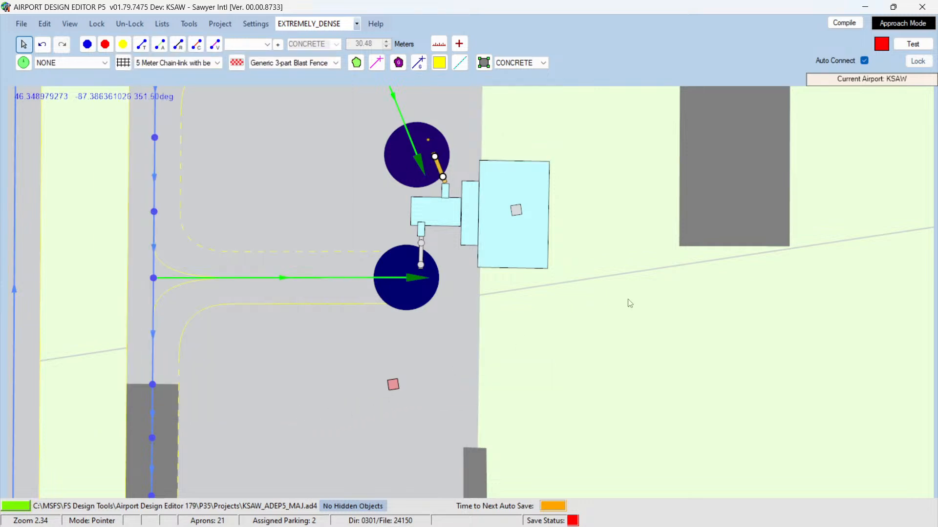
pyautogui.click(626, 299)
# Step: Switch to Google Maps in the browser and examine a Street View image of the apron east of the runway
pyautogui.moveTo(62, 526)
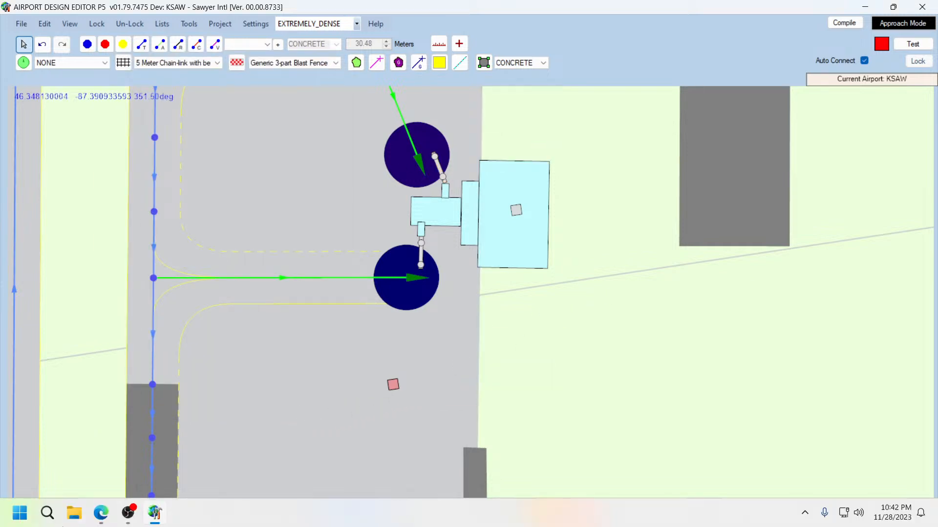
pyautogui.moveTo(101, 513)
pyautogui.click(103, 449)
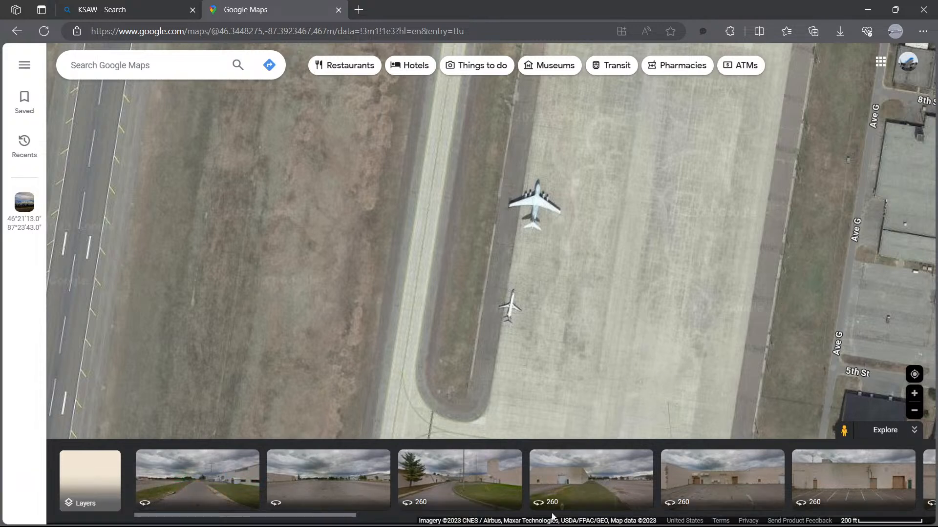
pyautogui.click(364, 503)
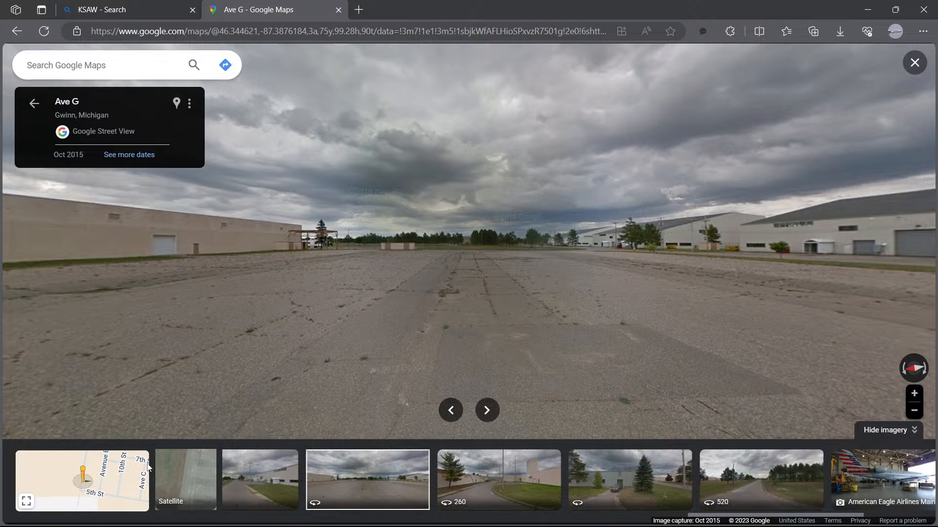
pyautogui.click(173, 479)
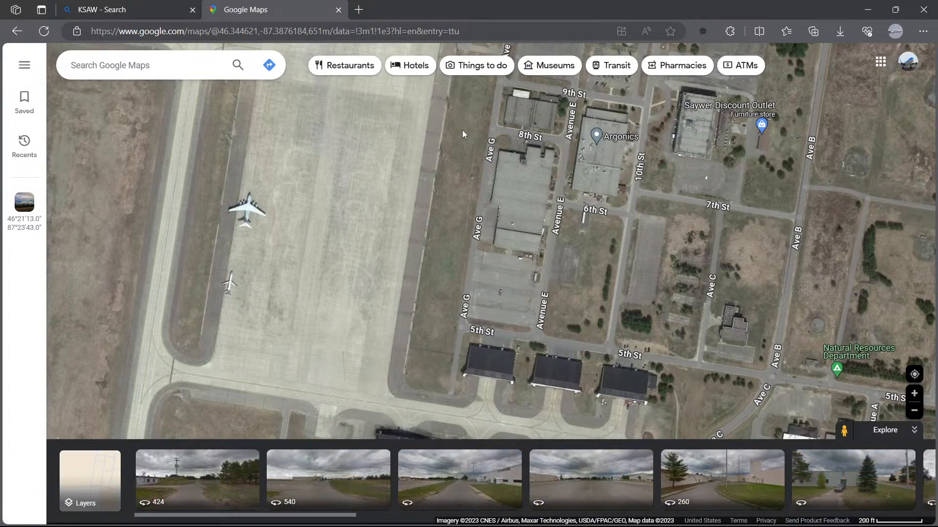
# Step: Pan the satellite map north to the terminal and open Street View on Ave G beside it
pyautogui.moveTo(463, 131); pyautogui.dragTo(433, 288)
pyautogui.moveTo(433, 213); pyautogui.dragTo(403, 347)
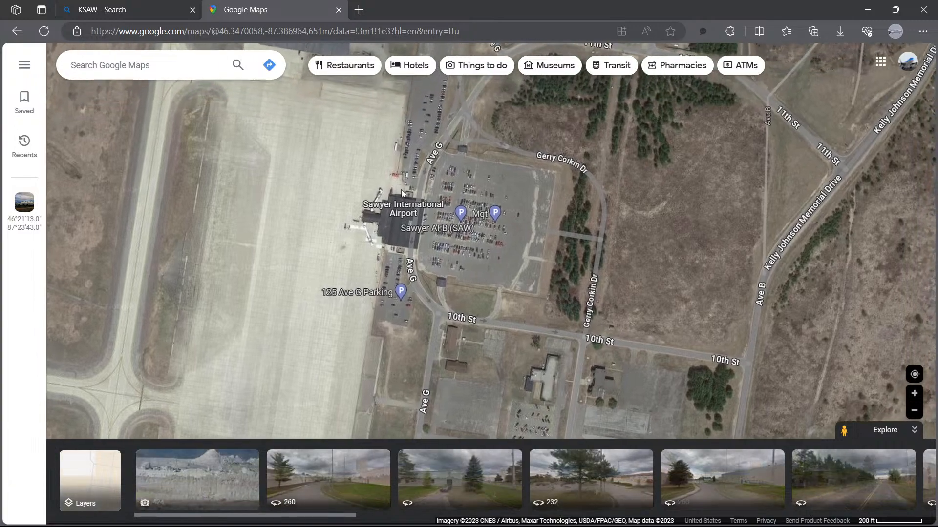
pyautogui.click(435, 151)
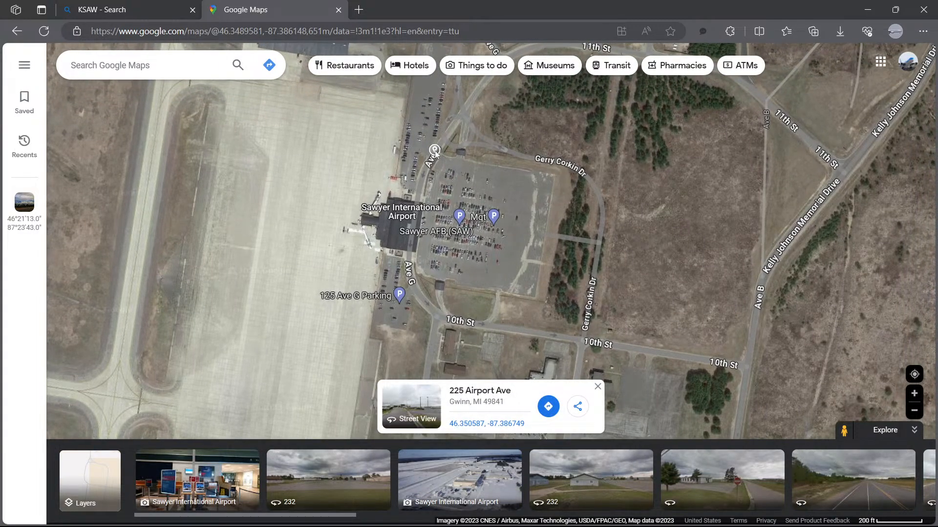
pyautogui.click(419, 407)
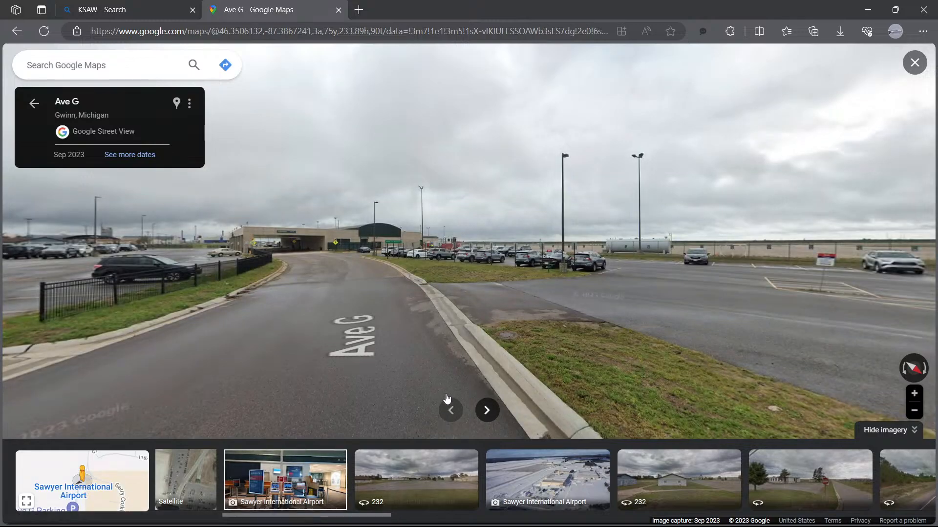
# Step: Move along Ave G in Street View to examine the terminal building, its entrance canopy and the jetway behind the fence
pyautogui.click(355, 268)
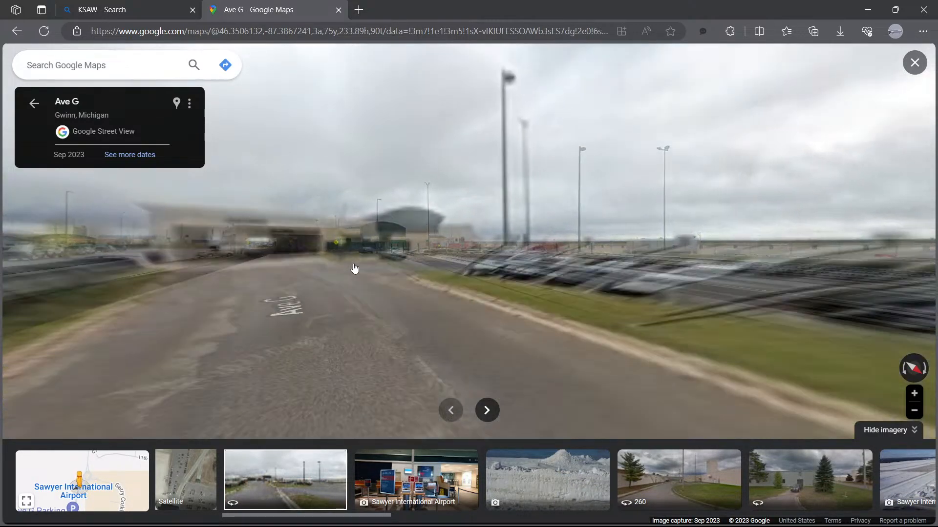
pyautogui.click(362, 289)
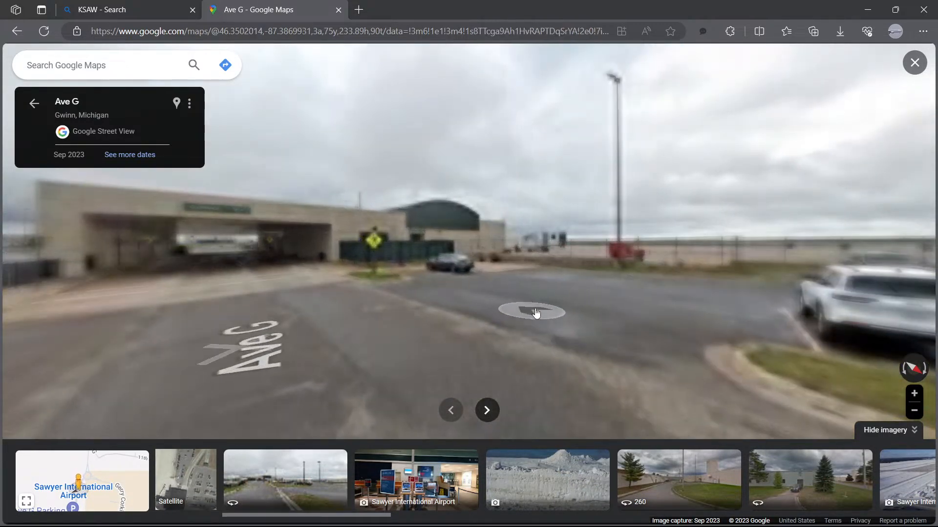
pyautogui.click(565, 269)
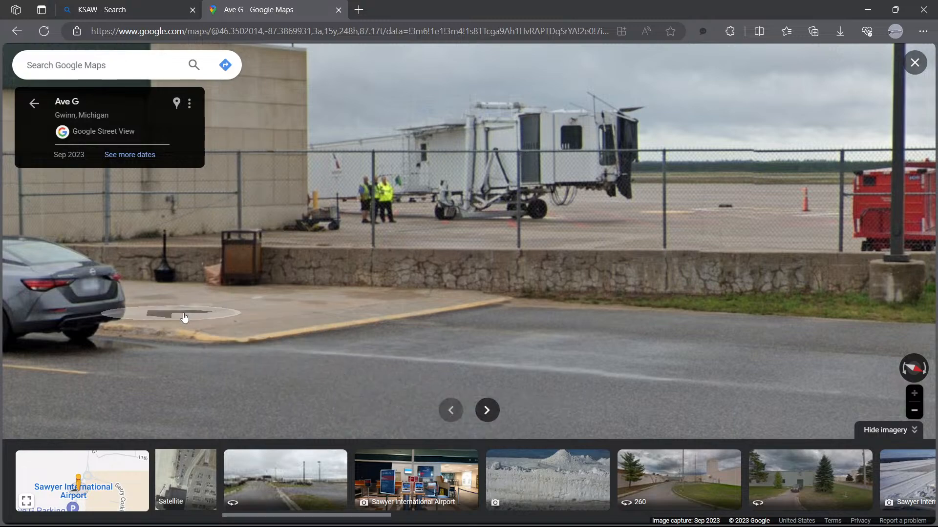
pyautogui.click(171, 299)
pyautogui.scroll(-3, 606, 362)
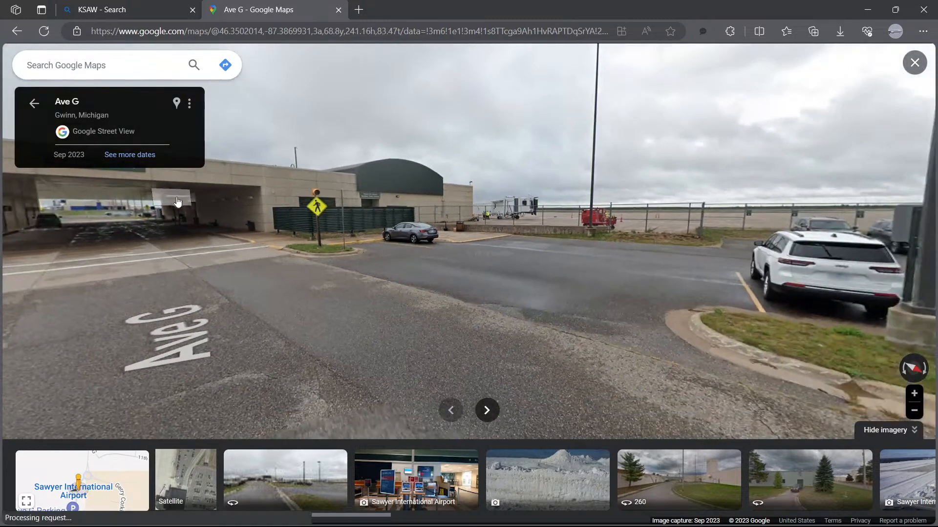
pyautogui.moveTo(248, 202); pyautogui.dragTo(528, 223)
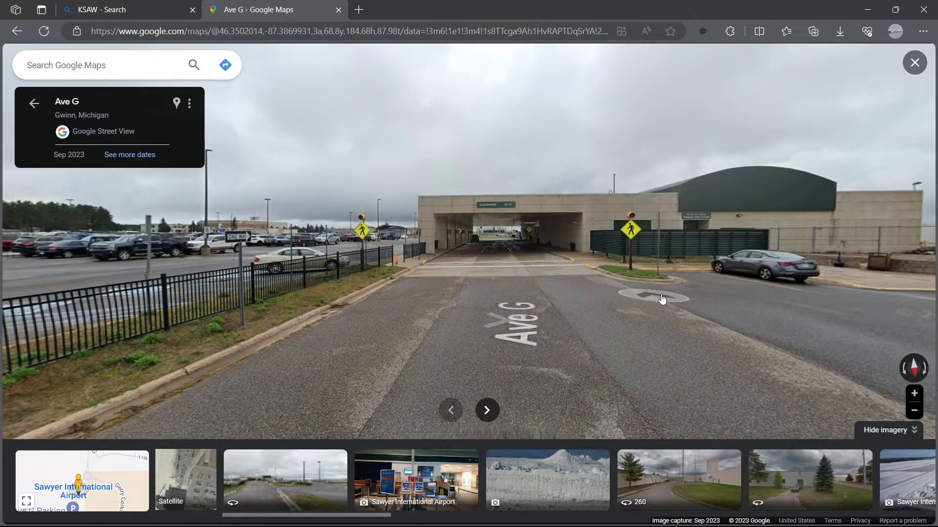
pyautogui.click(766, 192)
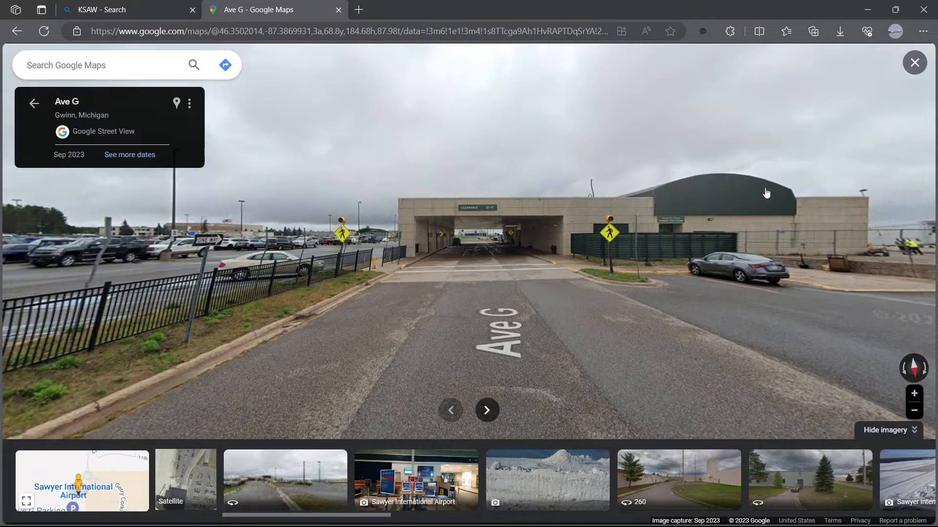
pyautogui.click(459, 265)
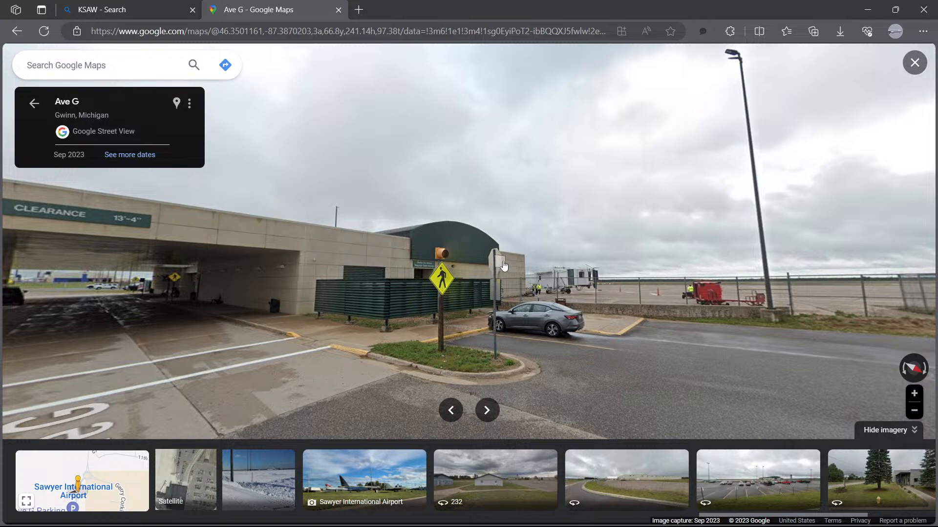
# Step: Close Google Maps, search for the AVSIM Library and browse its What's New file listings
pyautogui.moveTo(128, 512)
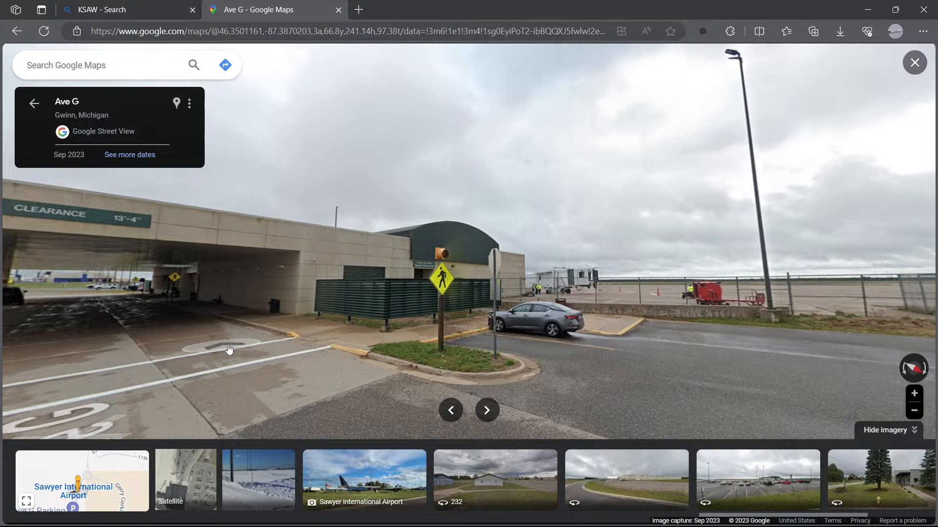
pyautogui.click(339, 10)
pyautogui.click(213, 10)
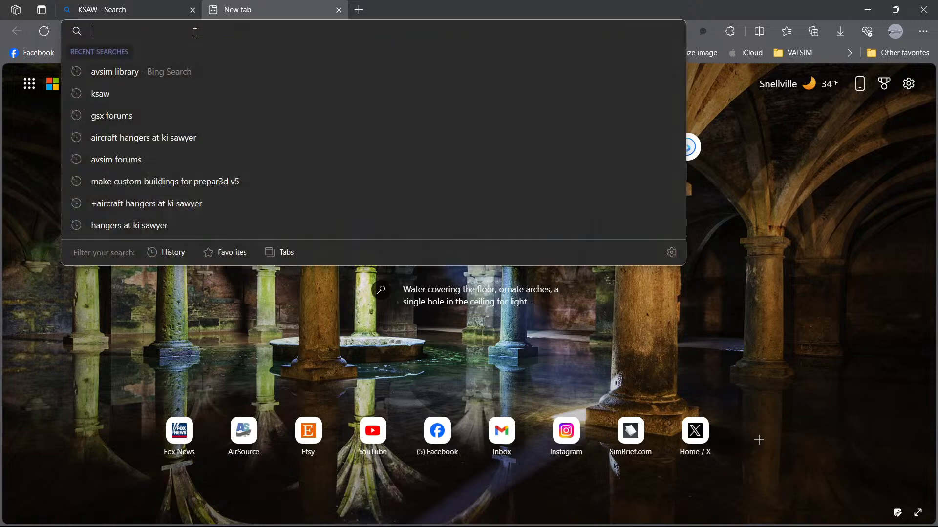
pyautogui.click(151, 72)
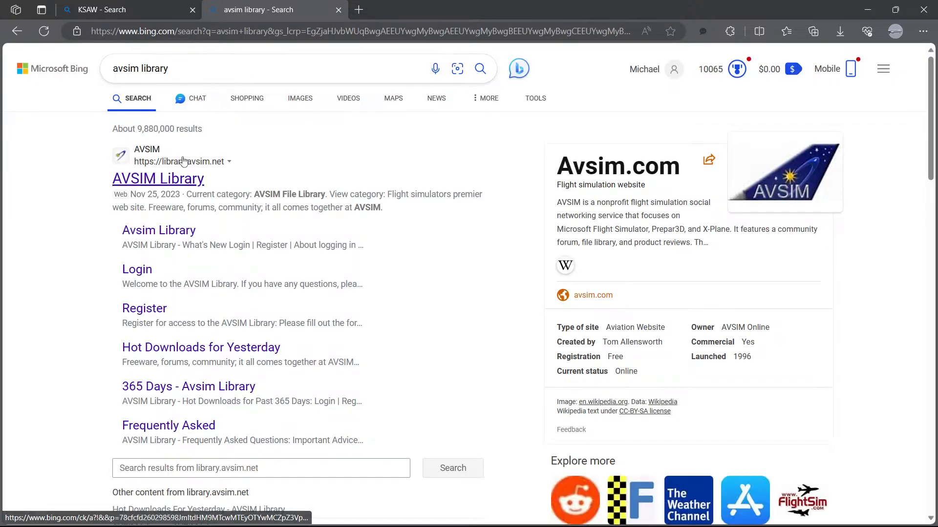
pyautogui.click(184, 161)
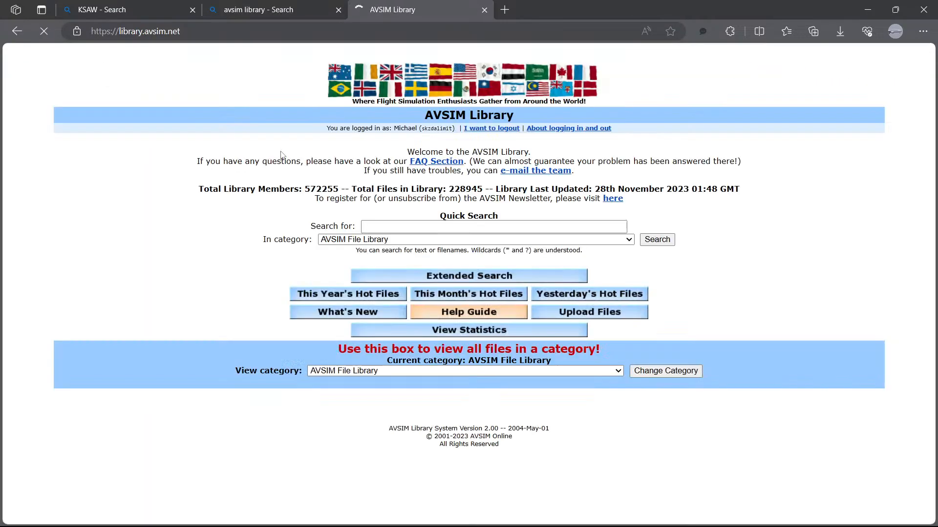
pyautogui.click(333, 313)
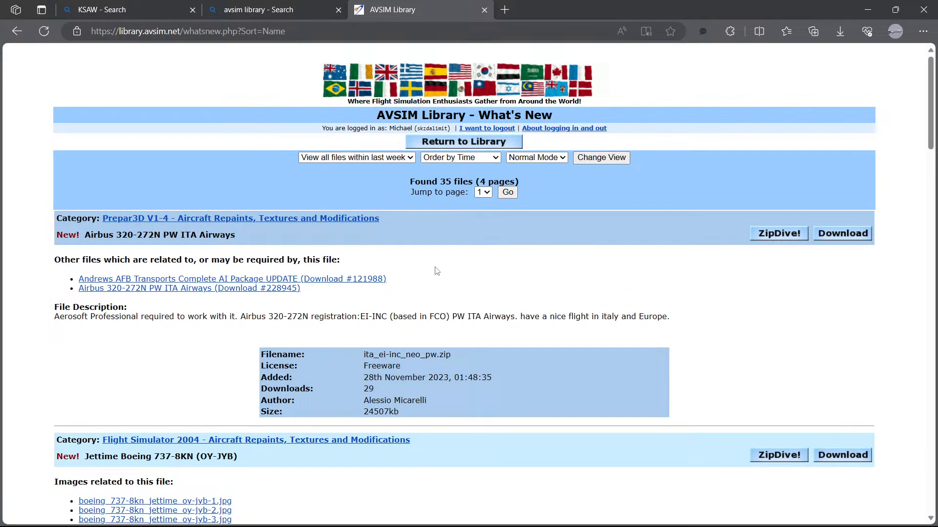
pyautogui.scroll(-10, 482, 266)
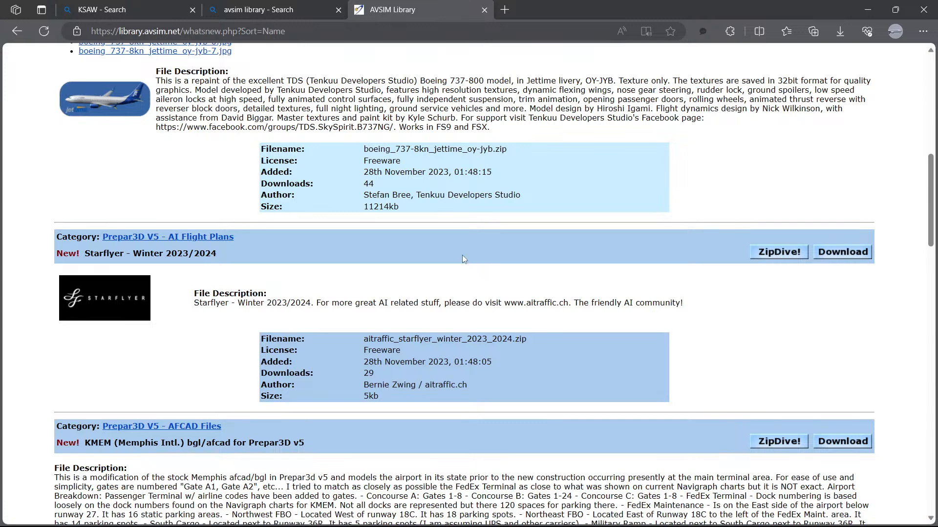
pyautogui.scroll(-4, 463, 257)
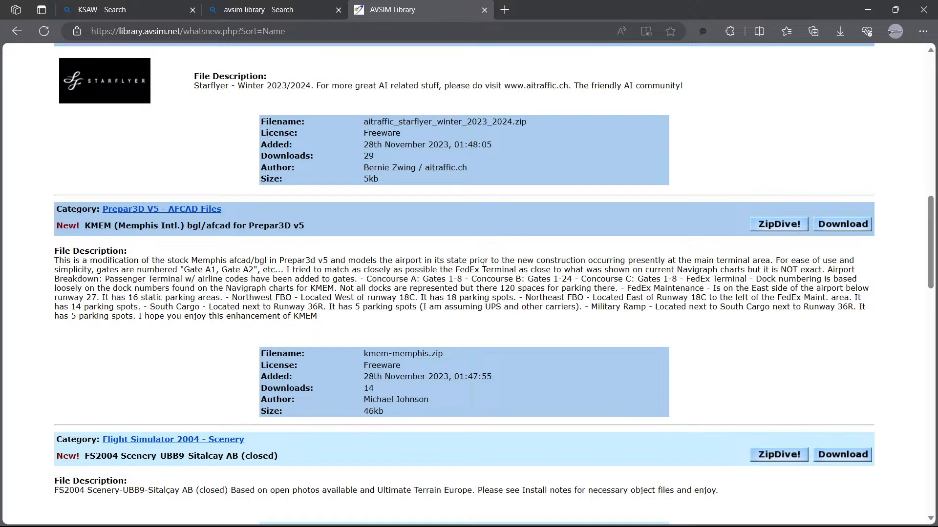
pyautogui.scroll(15, 312, 296)
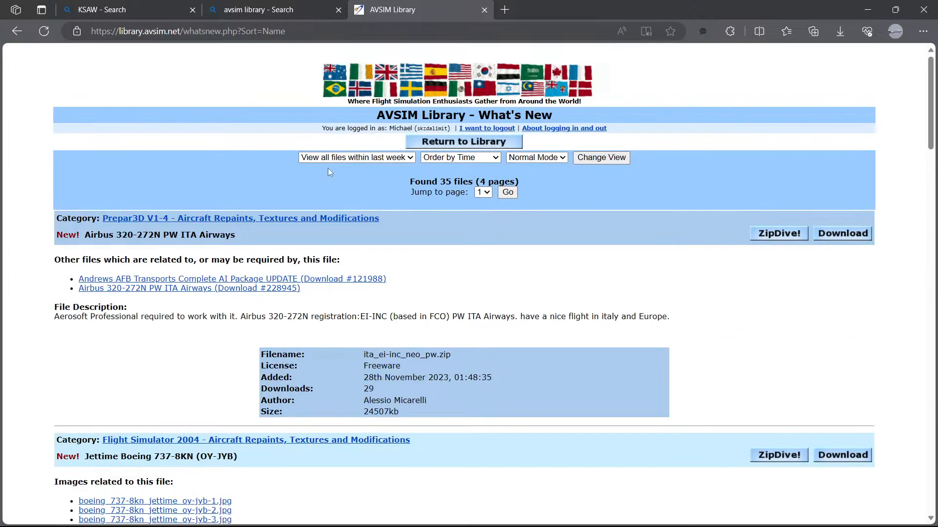
pyautogui.click(484, 10)
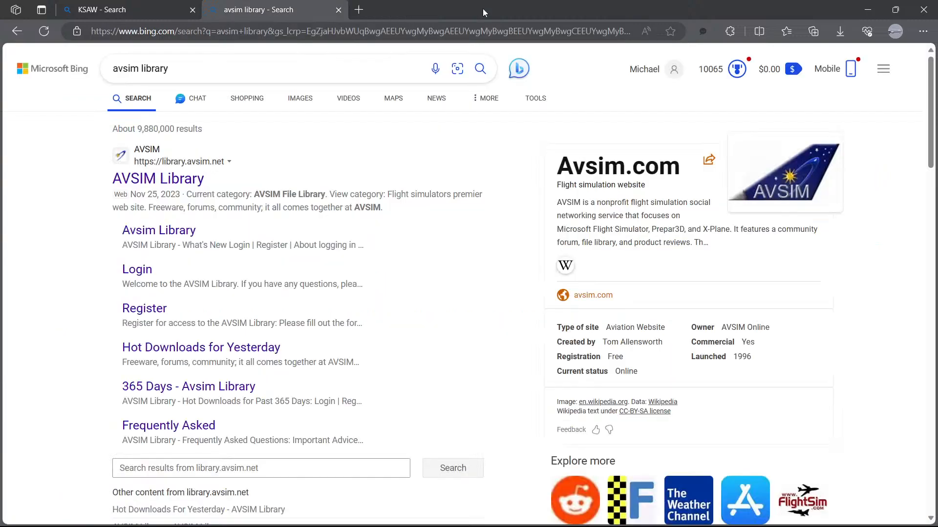
# Step: Open the FlightSim.com home page, then close the browser tabs and return to Airport Design Editor
pyautogui.click(357, 11)
pyautogui.click(251, 53)
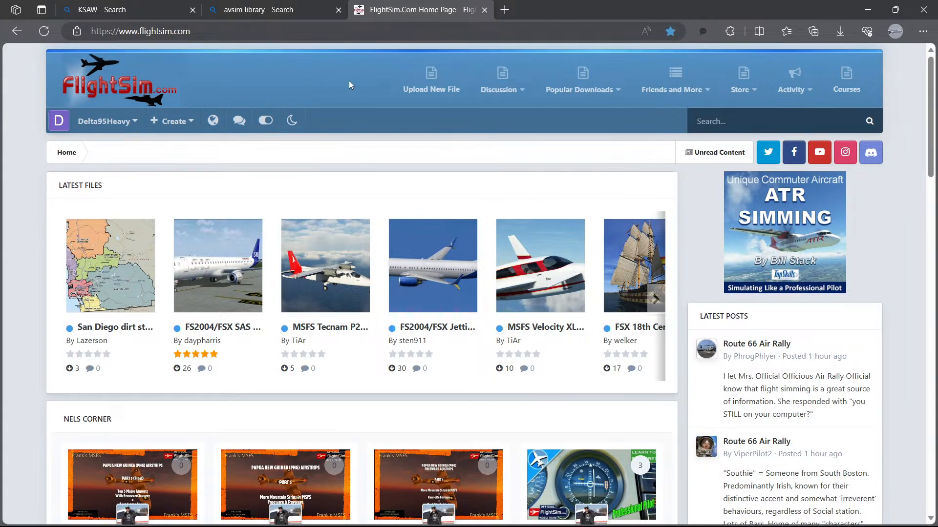
pyautogui.click(484, 10)
pyautogui.click(339, 10)
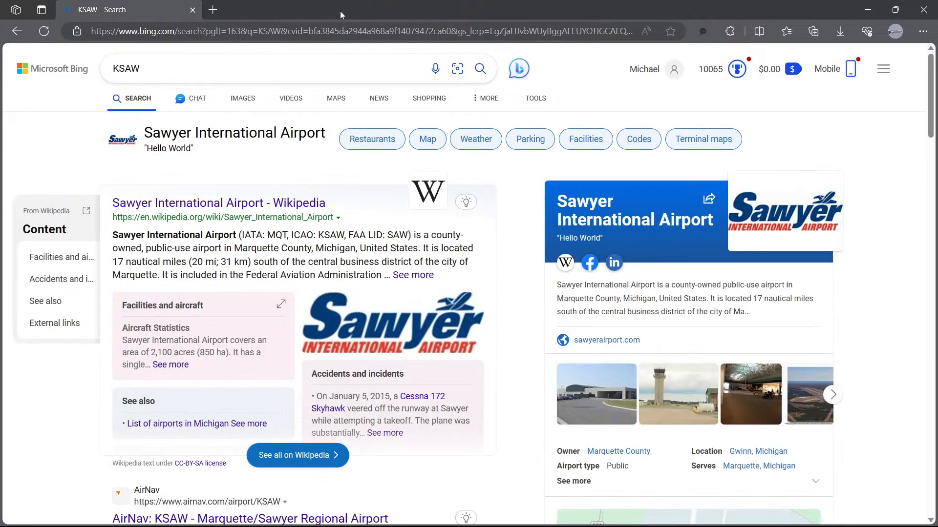
pyautogui.click(924, 9)
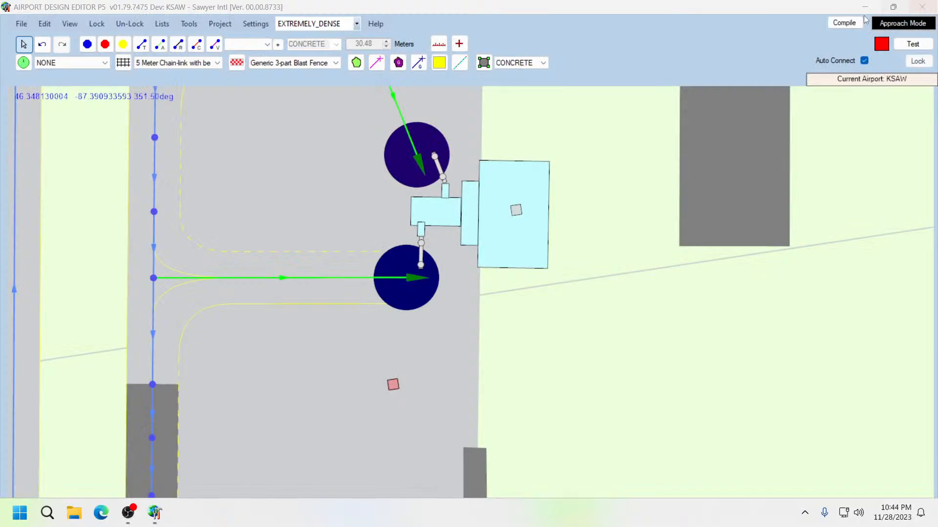